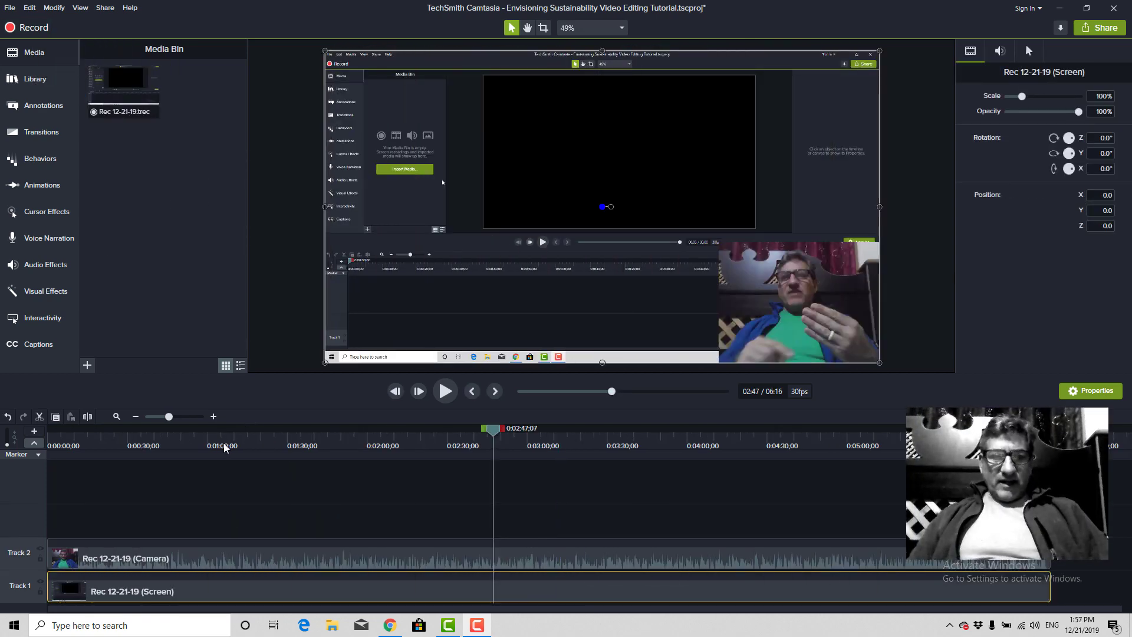
# At about 0:03:54, enlarge the webcam clip to about 117.5% and move it over the black preview area of the screen recording.
pyautogui.moveTo(175, 448); pyautogui.dragTo(673, 501)
pyautogui.click(866, 298)
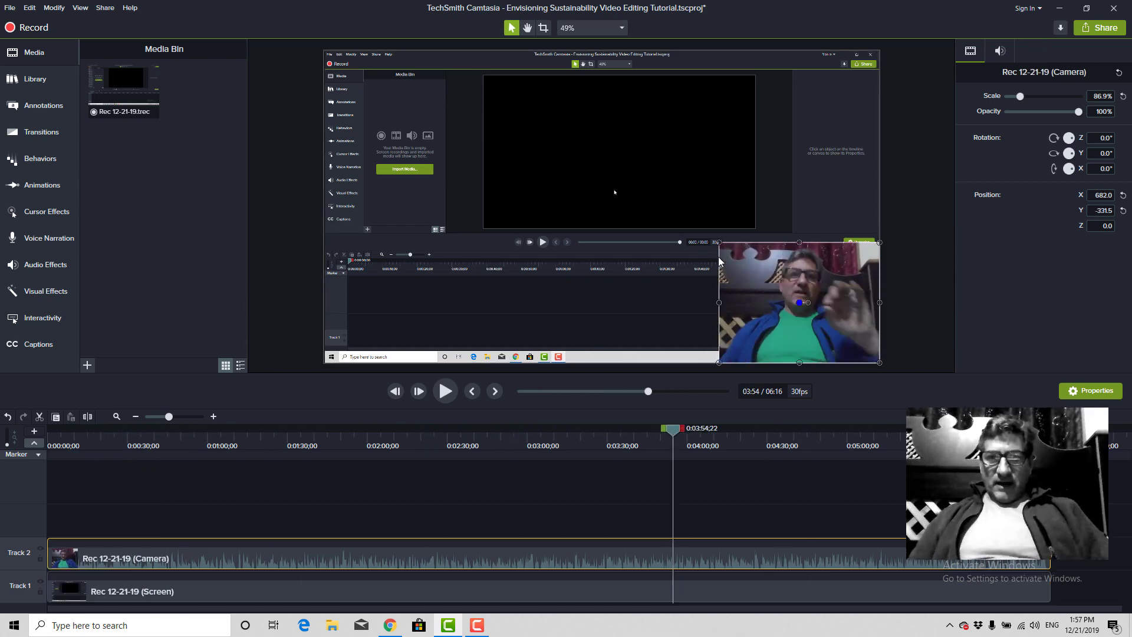
pyautogui.moveTo(720, 241); pyautogui.dragTo(664, 294)
pyautogui.moveTo(777, 332); pyautogui.dragTo(627, 209)
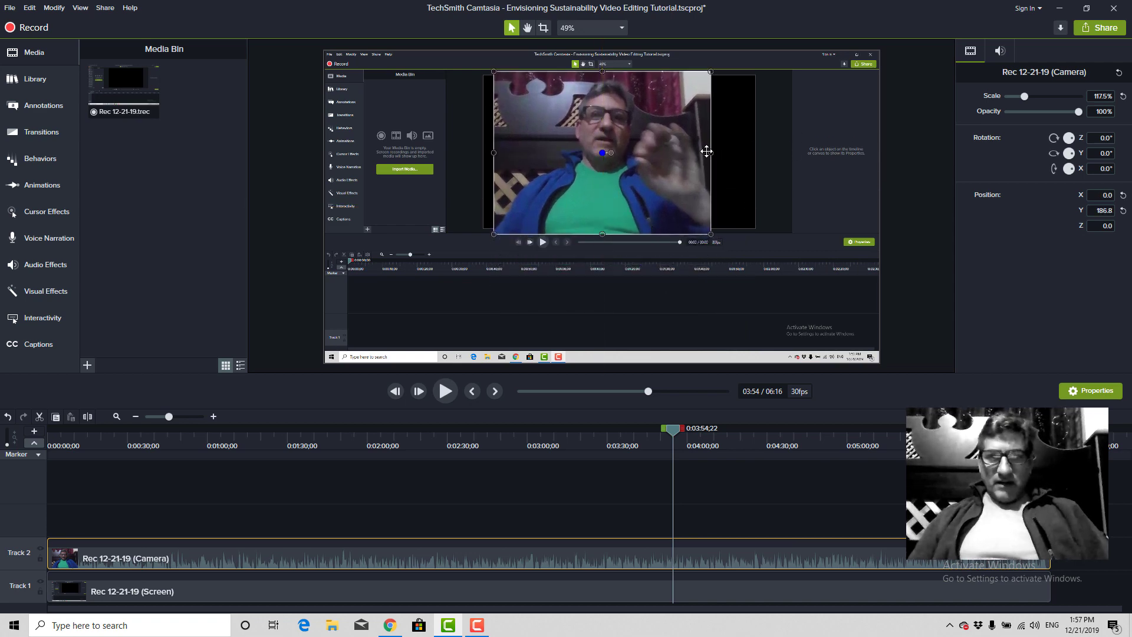
# Fit the webcam clip's edges to the black preview area, at about 148% scale and position X 73.5, Y 189.9.
pyautogui.moveTo(711, 152); pyautogui.dragTo(755, 153)
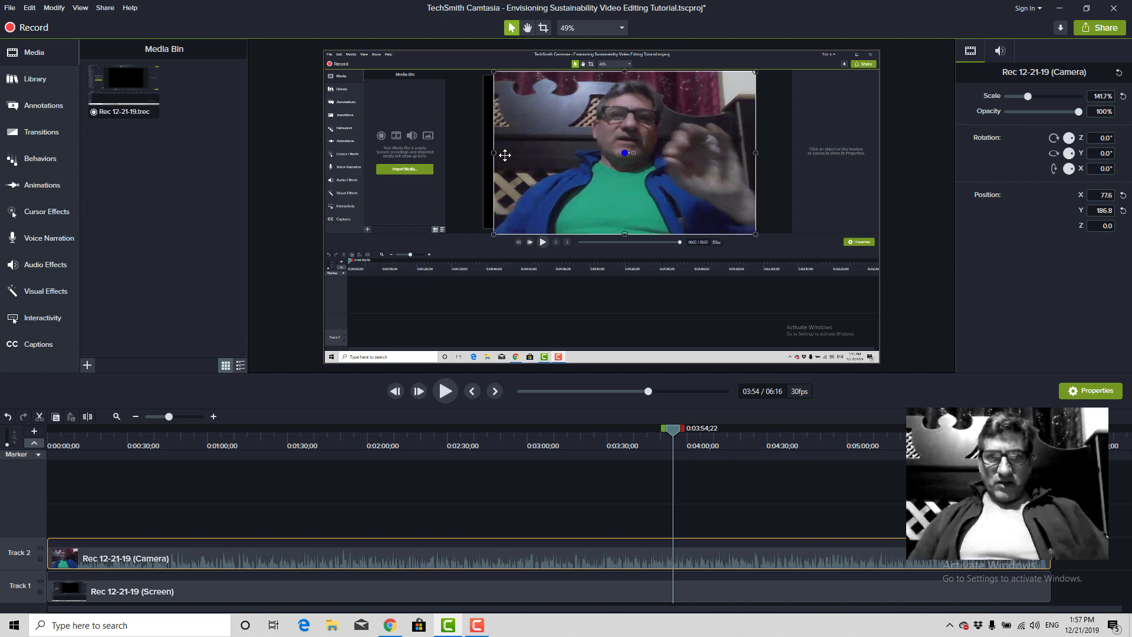
pyautogui.moveTo(505, 155)
pyautogui.mouseDown()
pyautogui.moveTo(603, 163)
pyautogui.moveTo(476, 168)
pyautogui.moveTo(530, 171)
pyautogui.moveTo(498, 176)
pyautogui.moveTo(517, 182)
pyautogui.moveTo(513, 153)
pyautogui.moveTo(483, 153)
pyautogui.mouseUp()
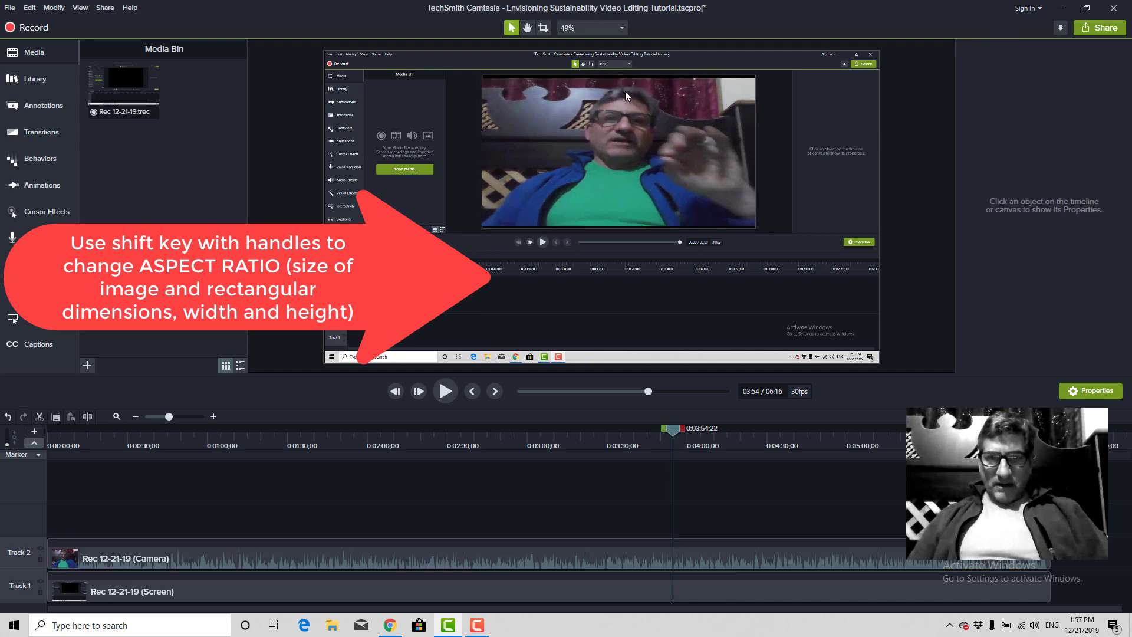
pyautogui.moveTo(618, 80); pyautogui.dragTo(619, 75)
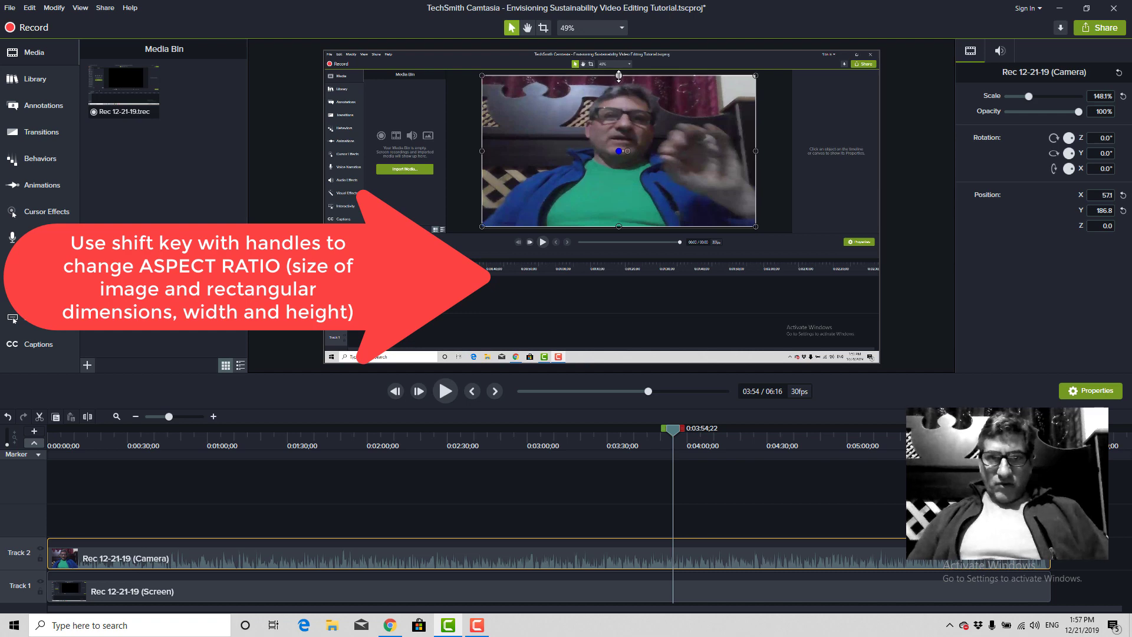
pyautogui.click(579, 288)
pyautogui.click(614, 166)
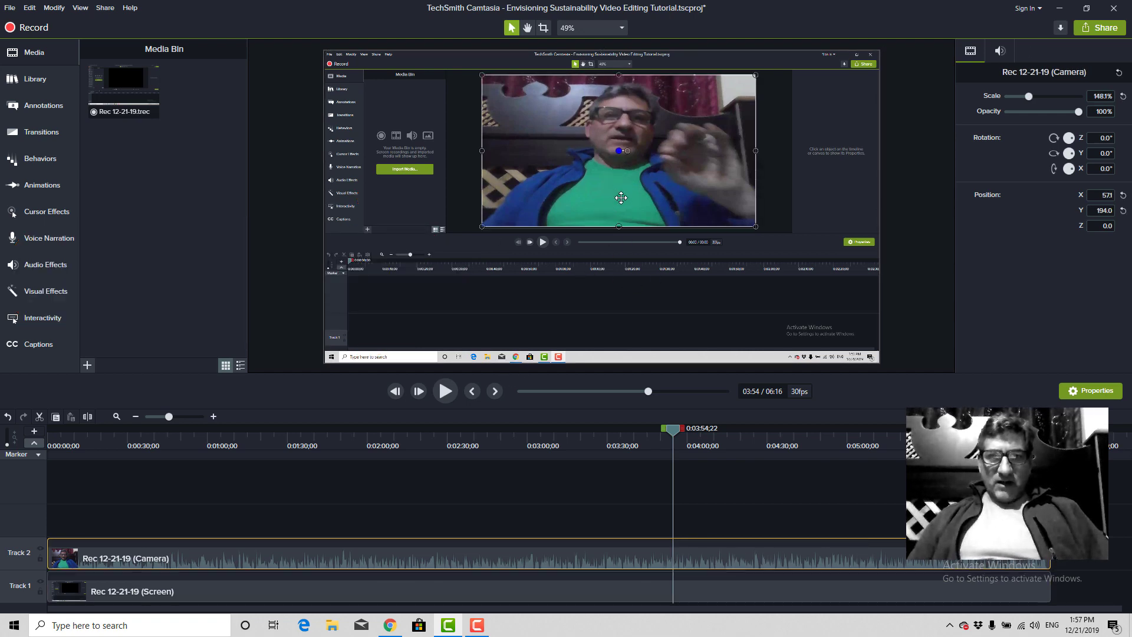
pyautogui.moveTo(580, 165)
pyautogui.mouseDown()
pyautogui.moveTo(578, 222)
pyautogui.moveTo(598, 240)
pyautogui.moveTo(582, 165)
pyautogui.mouseUp()
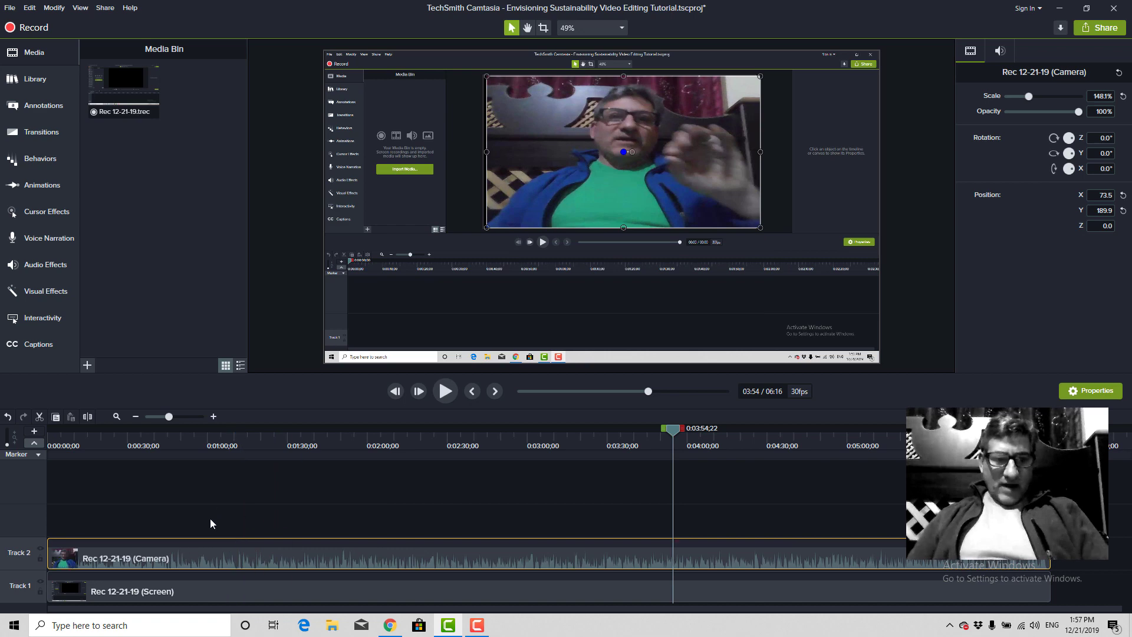
pyautogui.moveTo(223, 533); pyautogui.dragTo(253, 549)
pyautogui.click(292, 585)
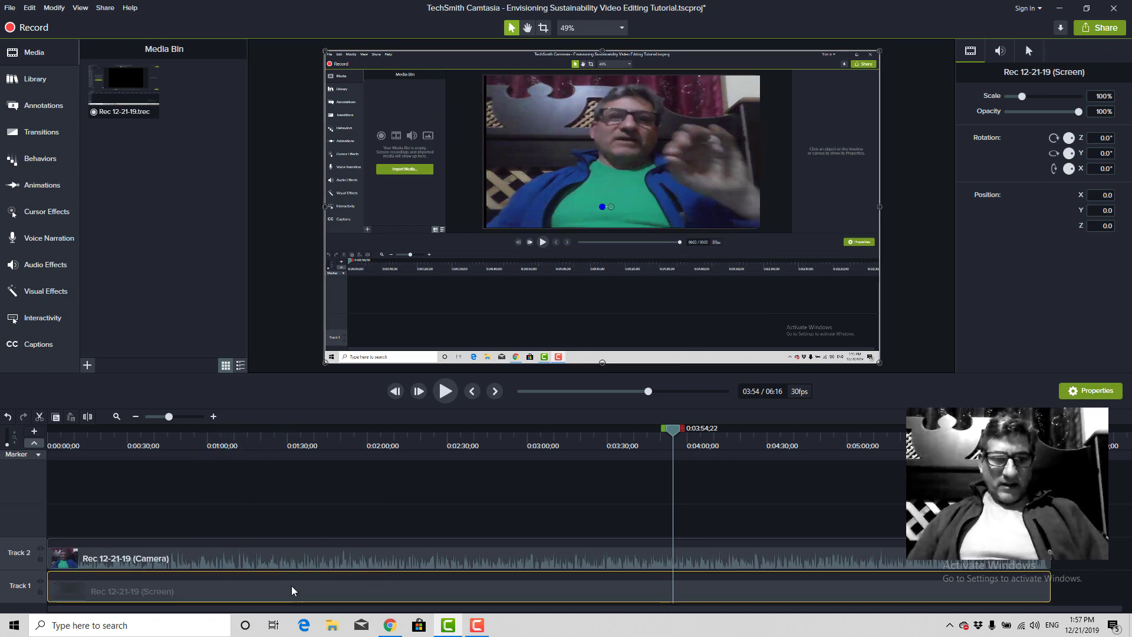
pyautogui.moveTo(156, 596); pyautogui.dragTo(212, 595)
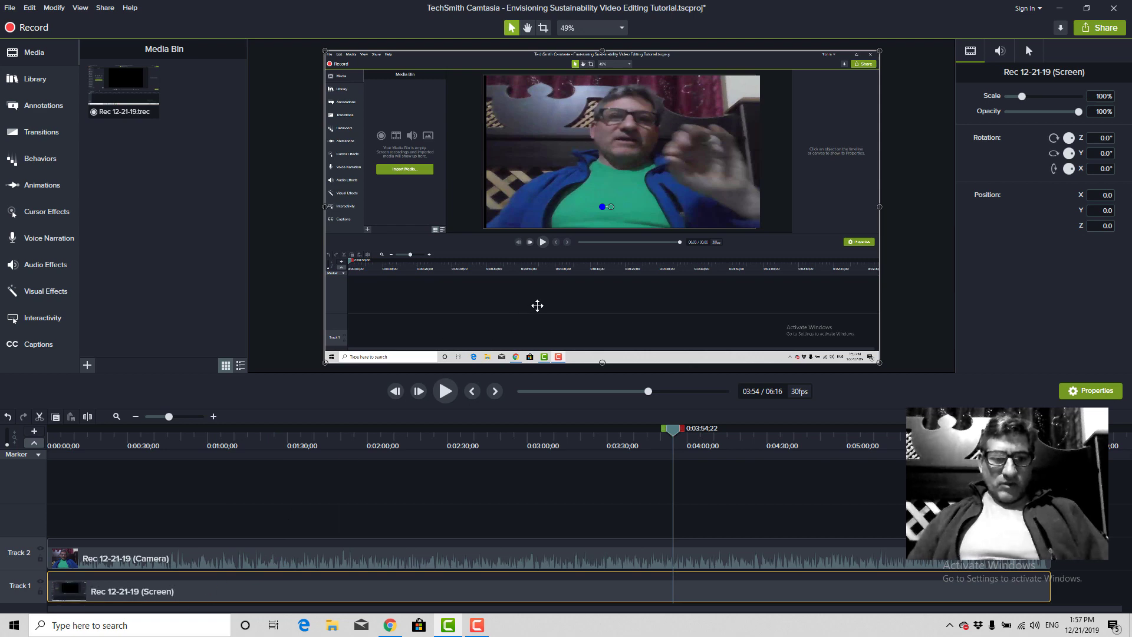
pyautogui.moveTo(365, 602); pyautogui.dragTo(363, 597)
pyautogui.moveTo(490, 308); pyautogui.dragTo(571, 321)
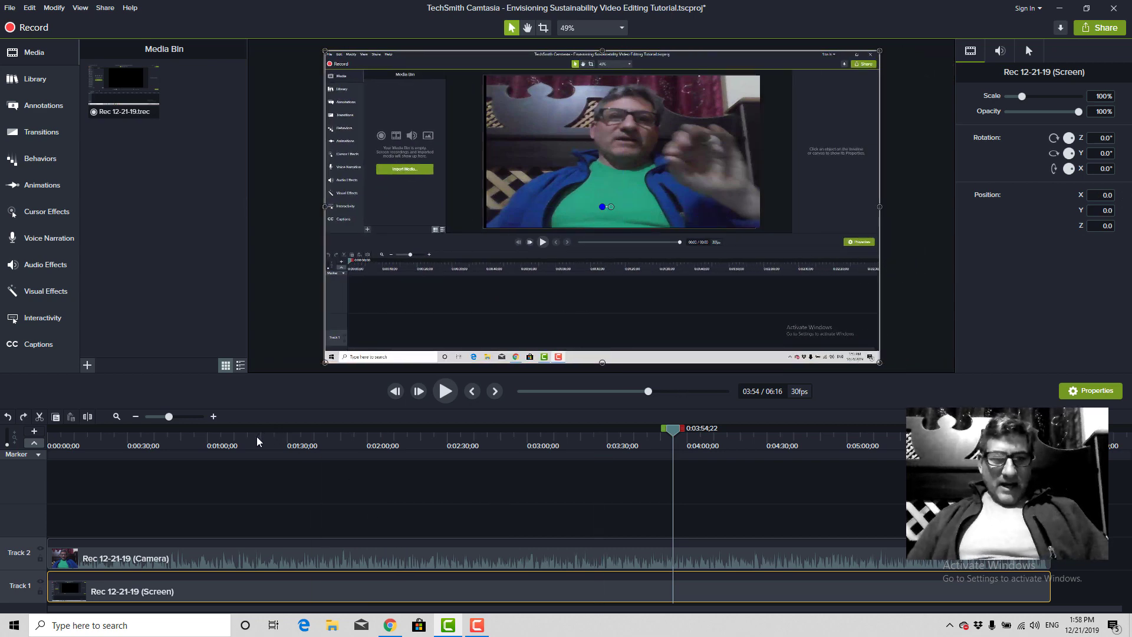
# Preview the composite from about the one-minute mark and from the start, and park the playhead at about 0:03:38.
pyautogui.click(203, 440)
pyautogui.press('space')
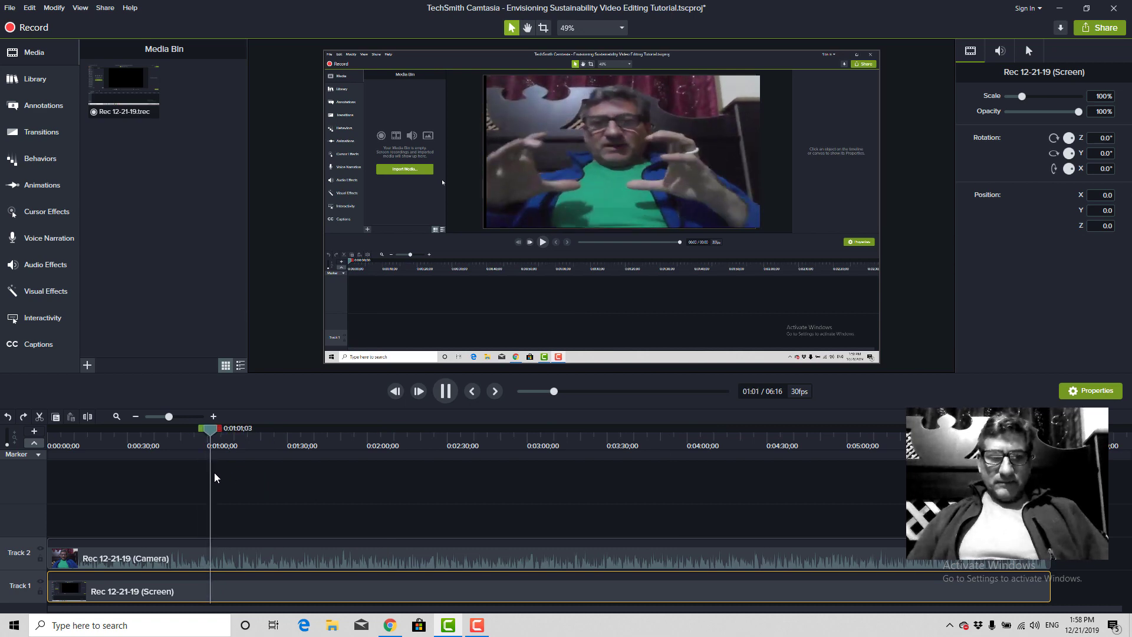
pyautogui.click(49, 445)
pyautogui.moveTo(49, 448); pyautogui.dragTo(48, 447)
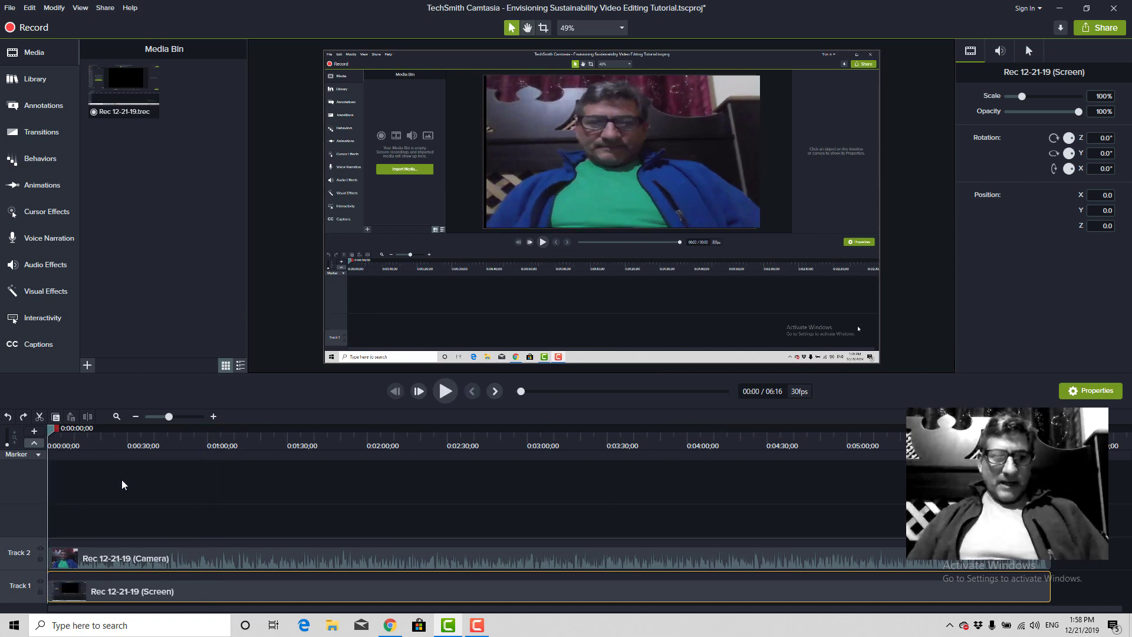
pyautogui.press('space')
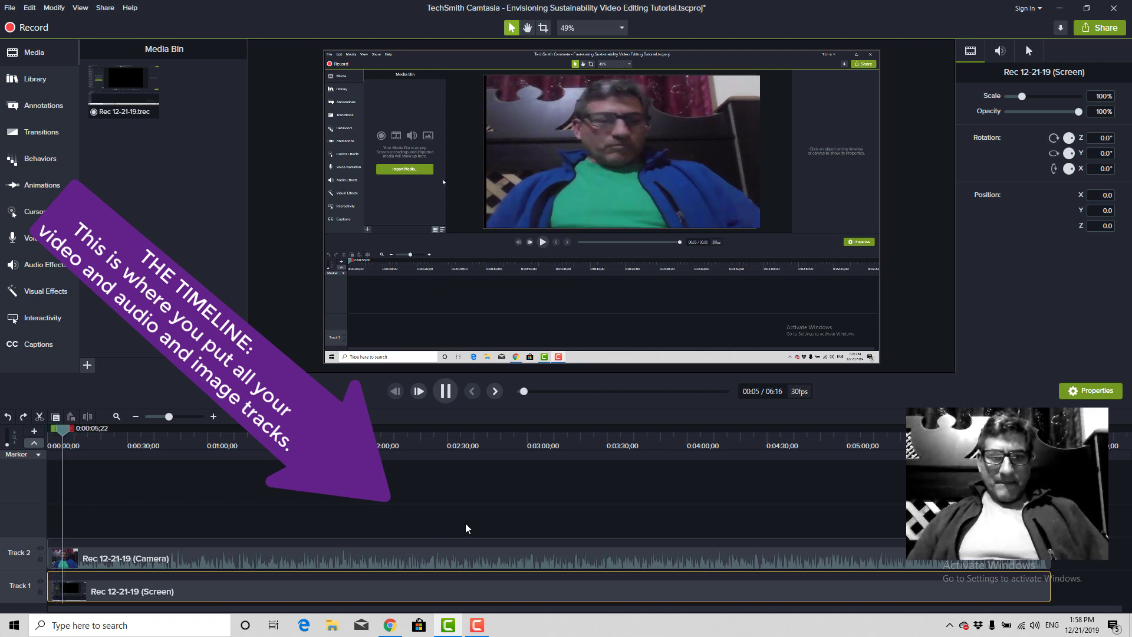
pyautogui.click(571, 443)
pyautogui.click(629, 443)
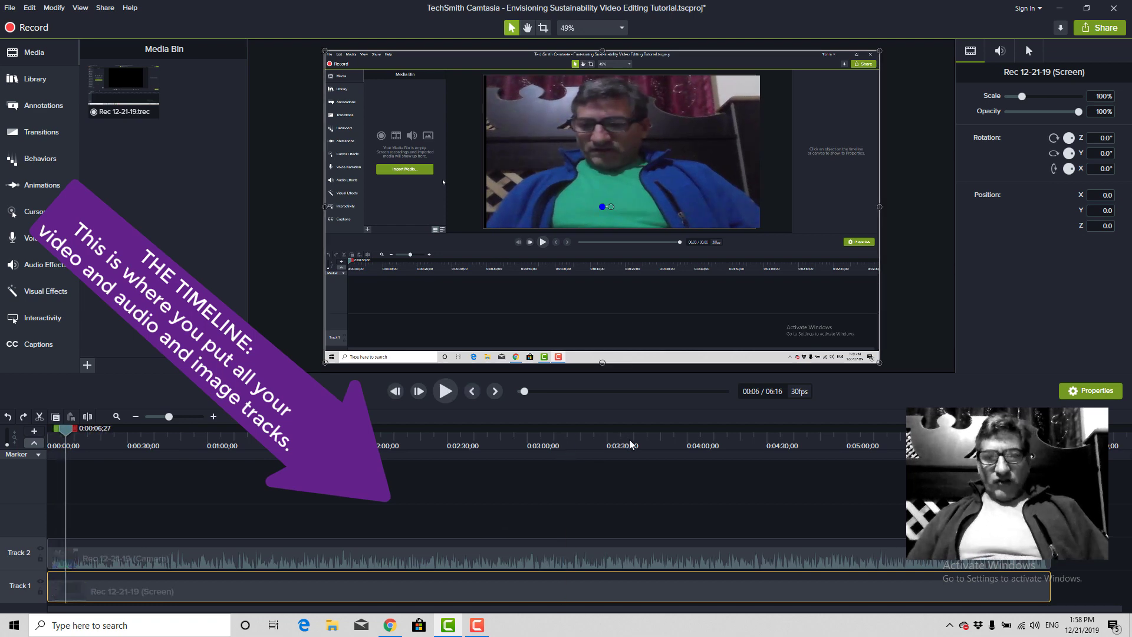
pyautogui.moveTo(638, 429)
pyautogui.mouseDown()
pyautogui.moveTo(859, 439)
pyautogui.moveTo(631, 443)
pyautogui.mouseUp()
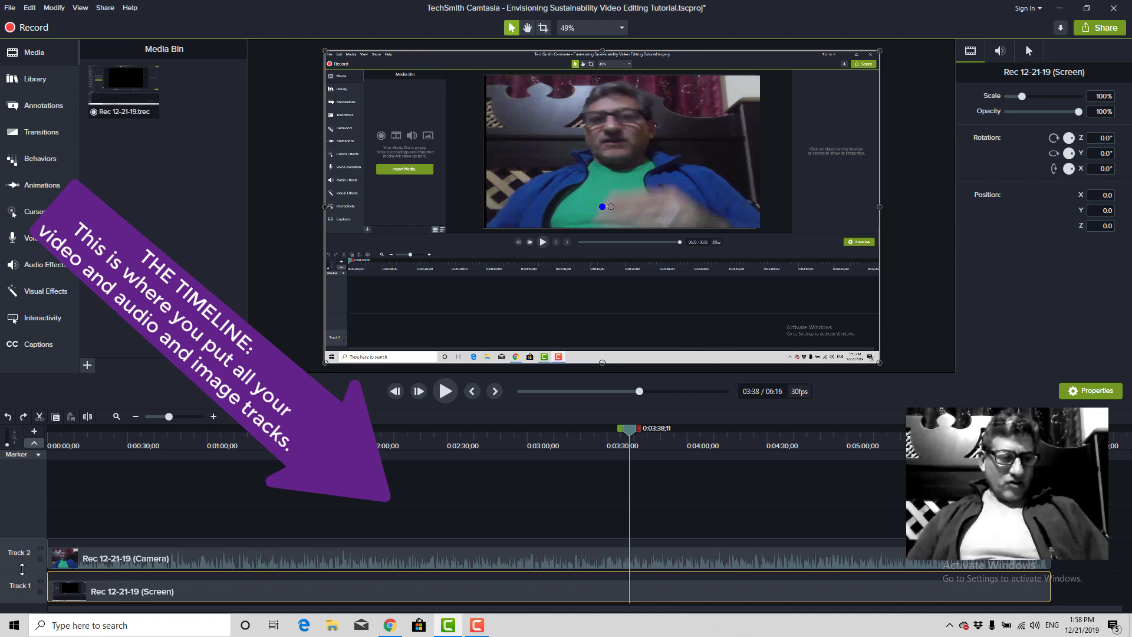
# Insert an empty track above the camera track and another below the screen recording track.
pyautogui.rightClick(33, 534)
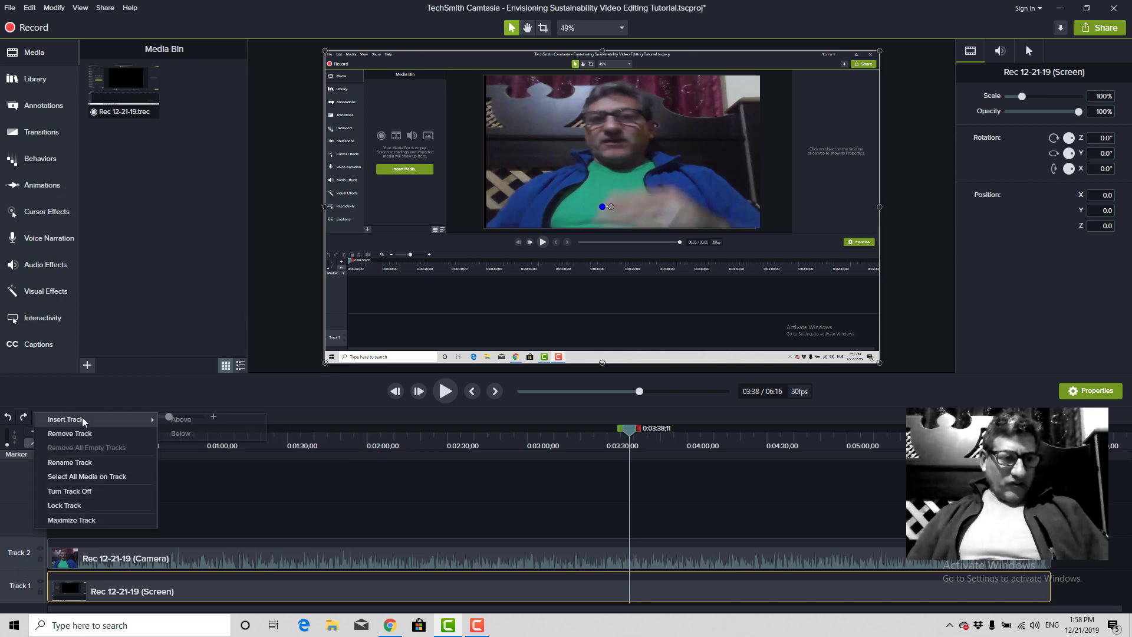
pyautogui.click(177, 419)
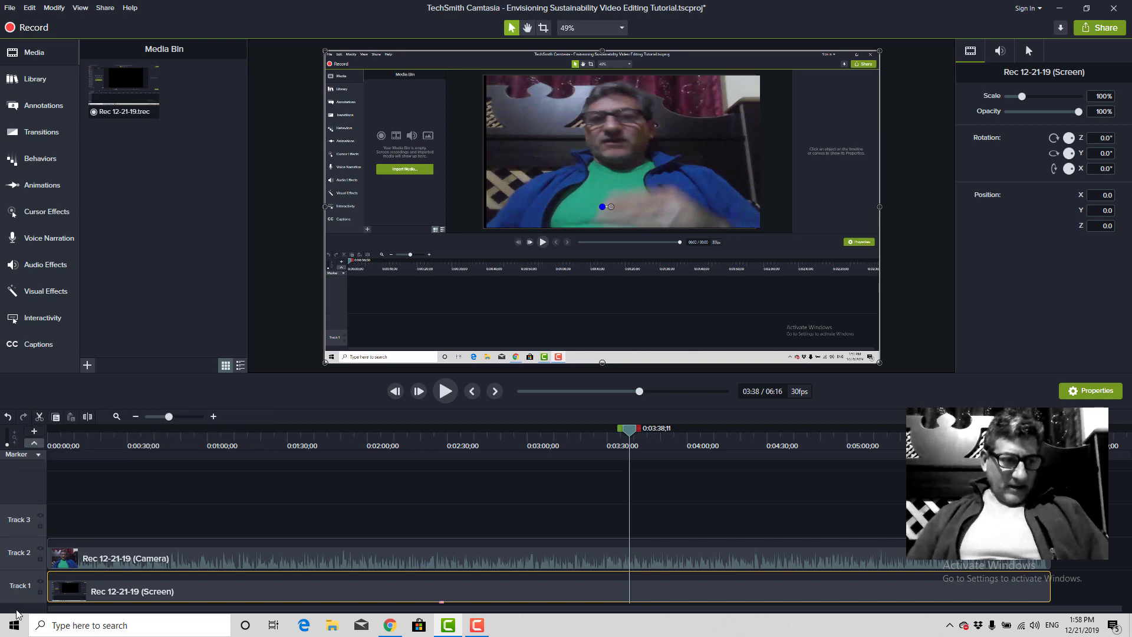
pyautogui.rightClick(29, 566)
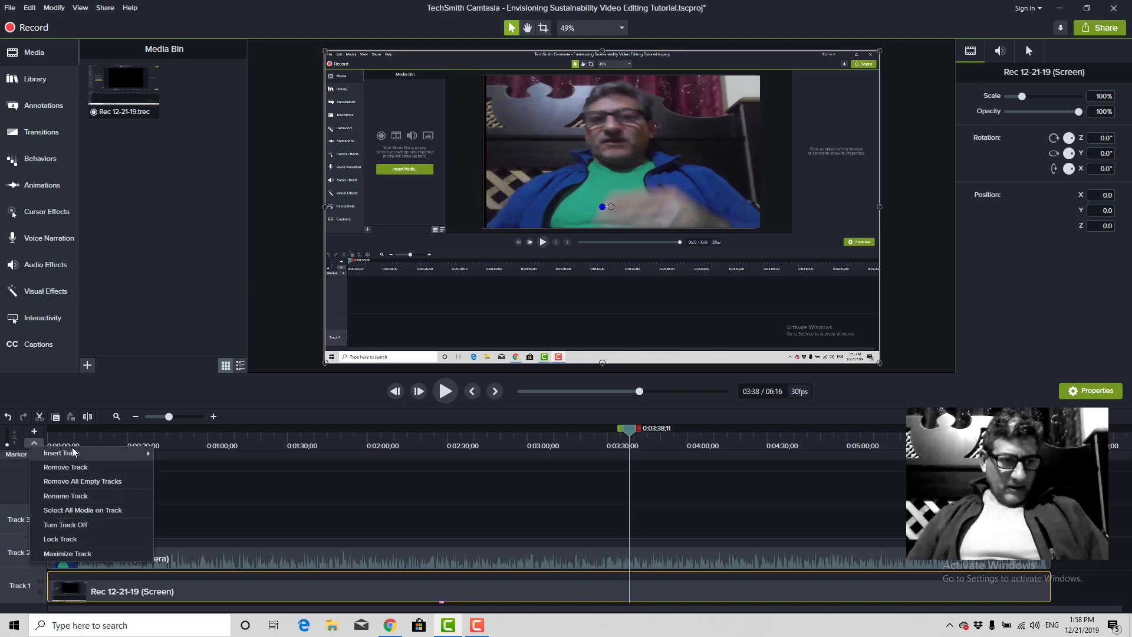
pyautogui.moveTo(74, 453)
pyautogui.click(177, 466)
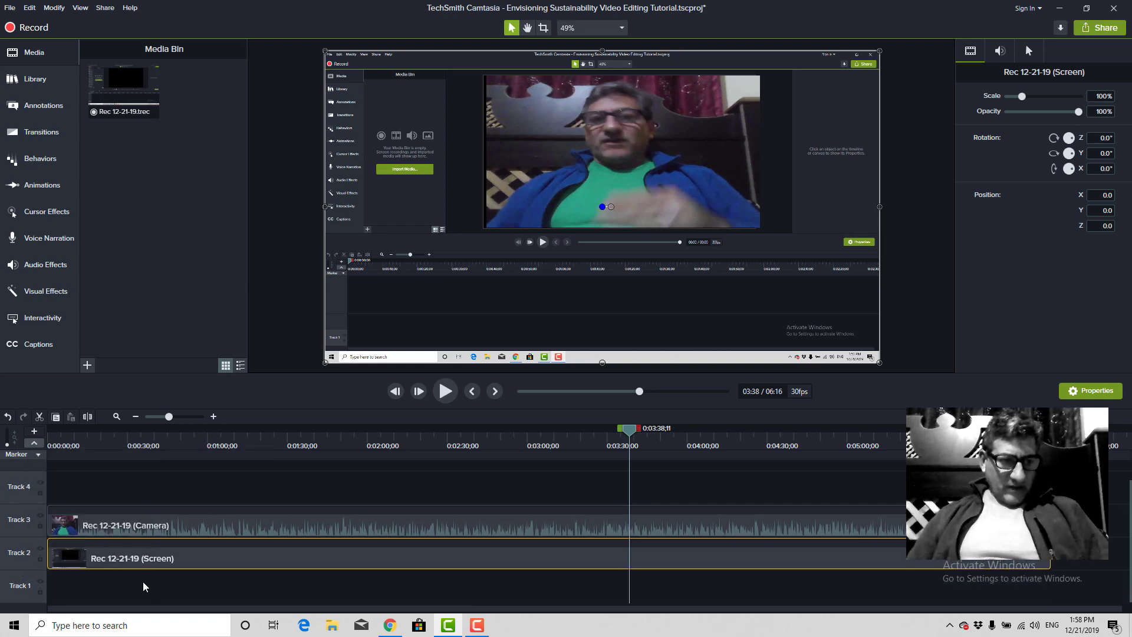
# Deselect the clips and move the playhead to the end of the recording at 06:16.
pyautogui.click(95, 595)
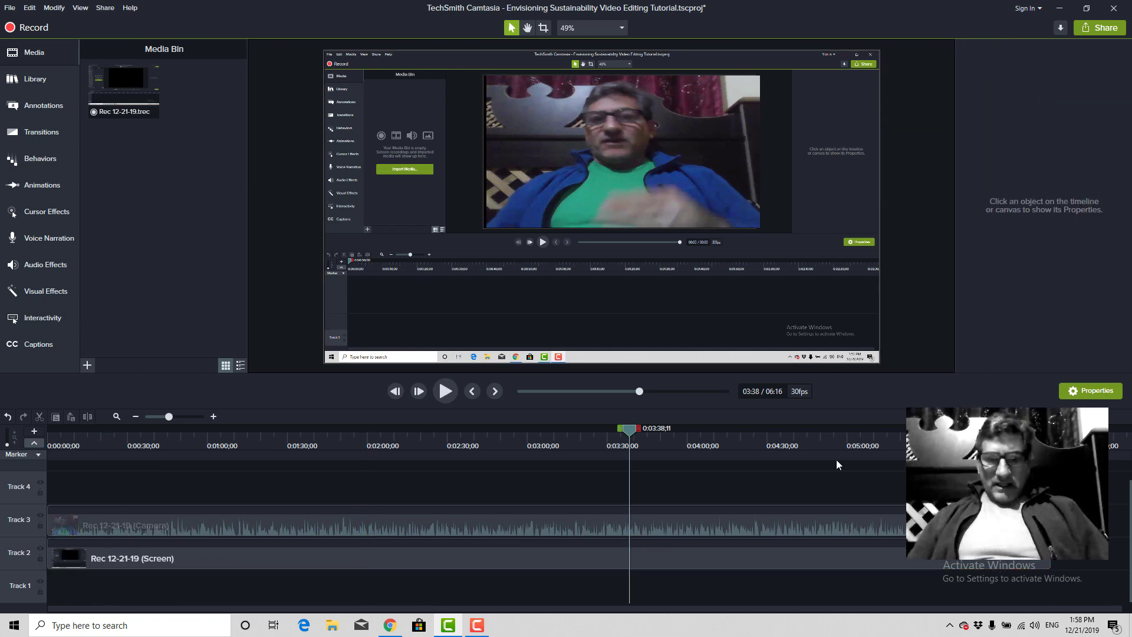
pyautogui.click(990, 531)
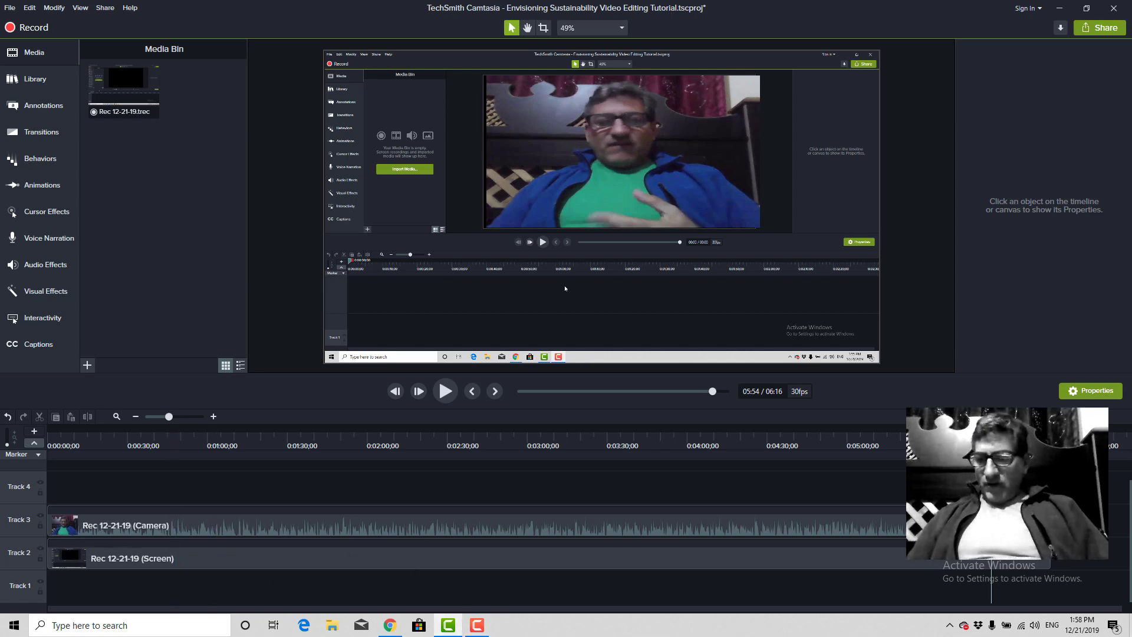
pyautogui.moveTo(991, 442); pyautogui.dragTo(1050, 443)
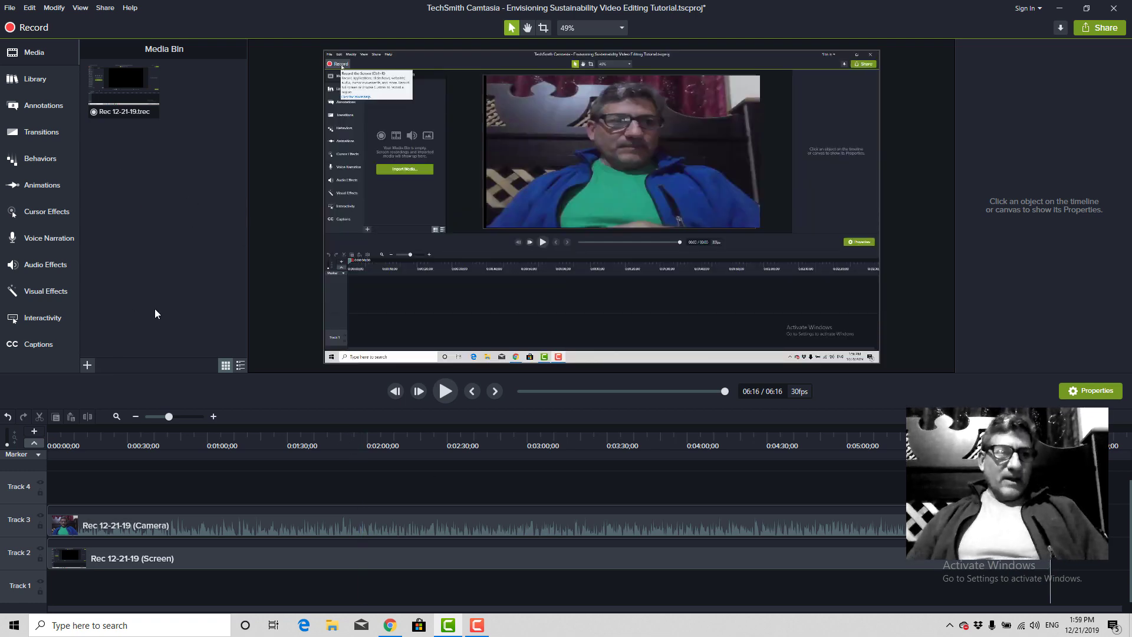
# Look through the editing tool categories from Library and Annotations through Audio Effects, Visual Effects, Interactivity and Captions.
pyautogui.click(29, 80)
pyautogui.click(31, 93)
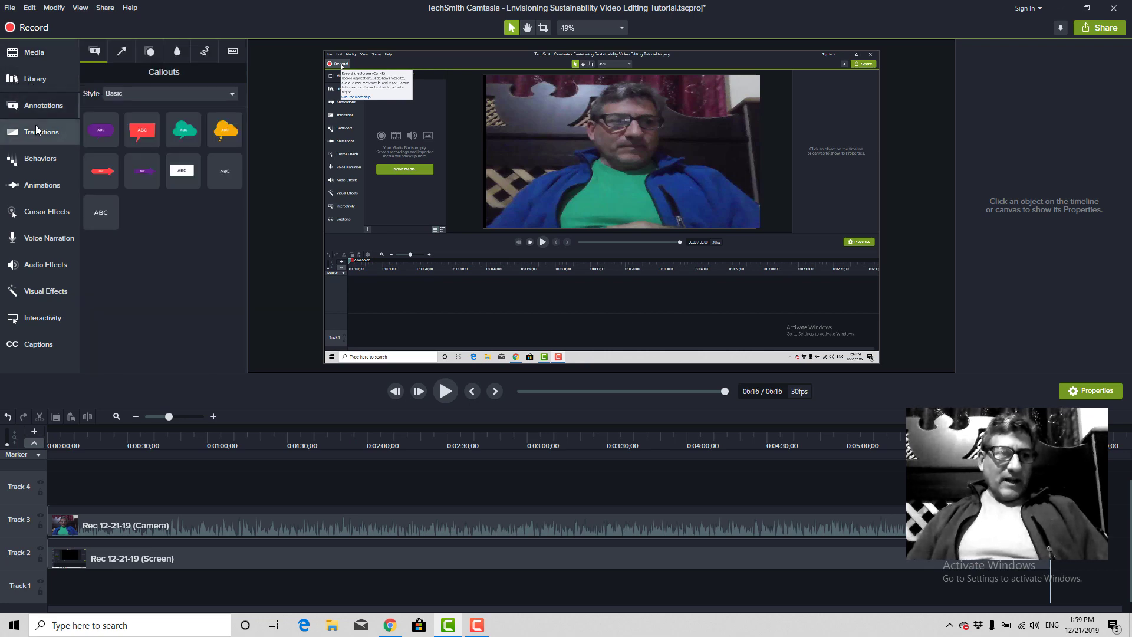
pyautogui.click(36, 126)
pyautogui.click(36, 171)
pyautogui.click(38, 189)
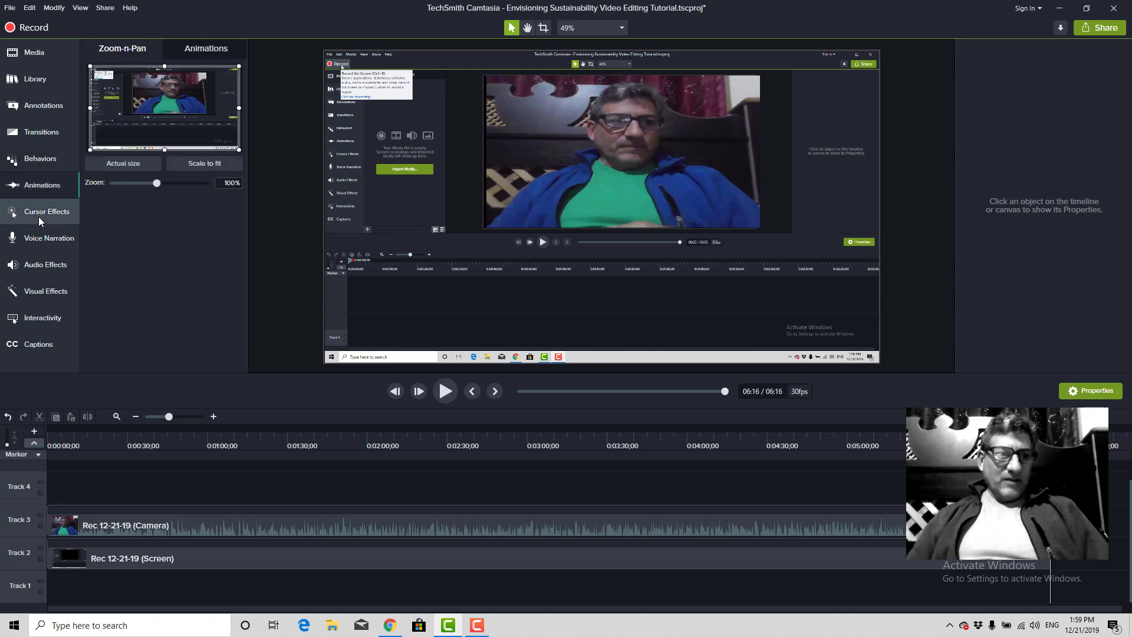
pyautogui.click(38, 217)
pyautogui.click(40, 243)
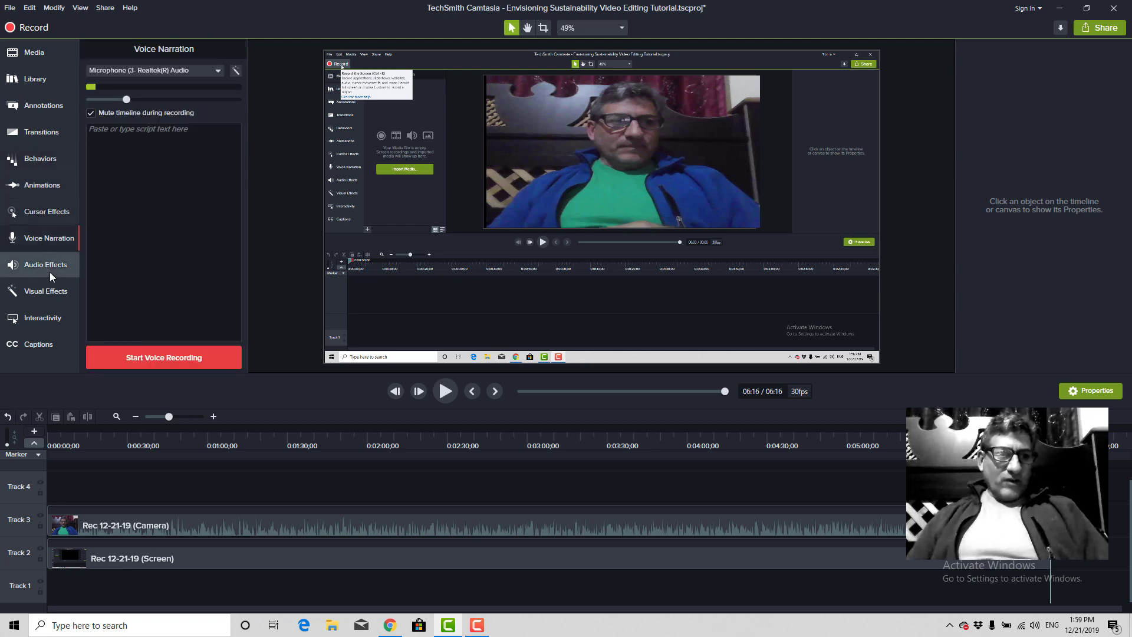
pyautogui.click(46, 271)
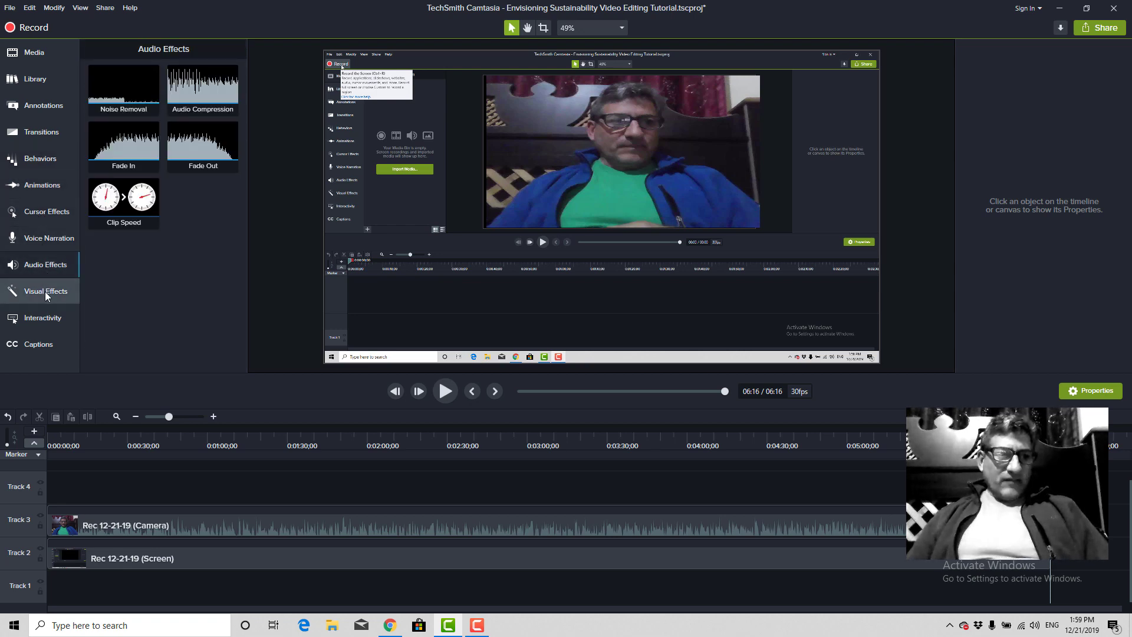
pyautogui.click(45, 295)
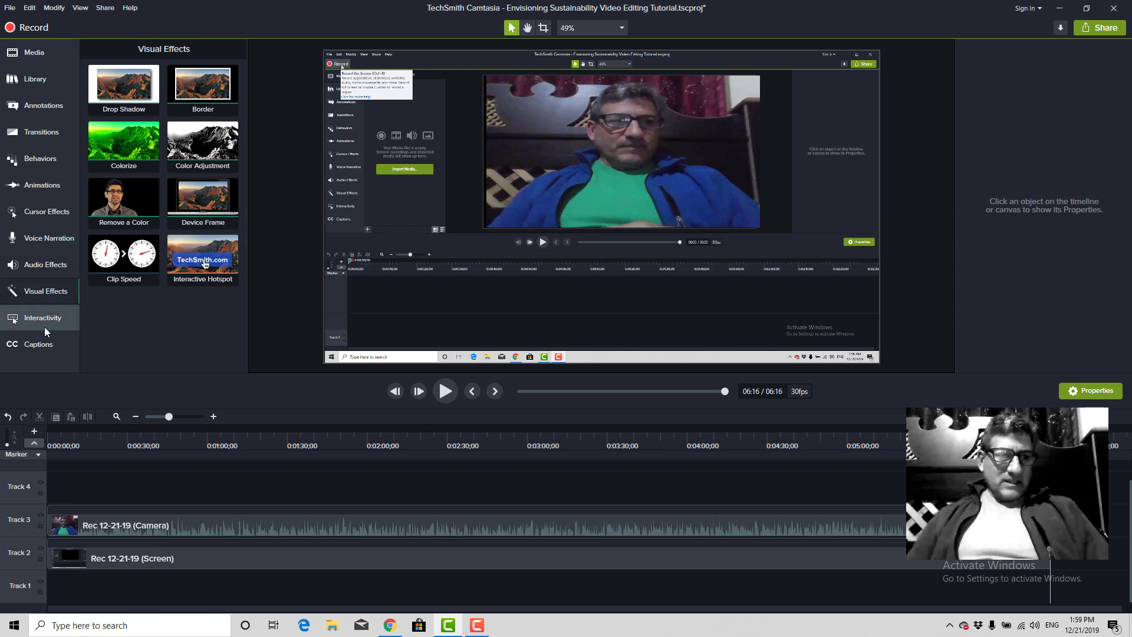
pyautogui.click(45, 326)
pyautogui.click(44, 348)
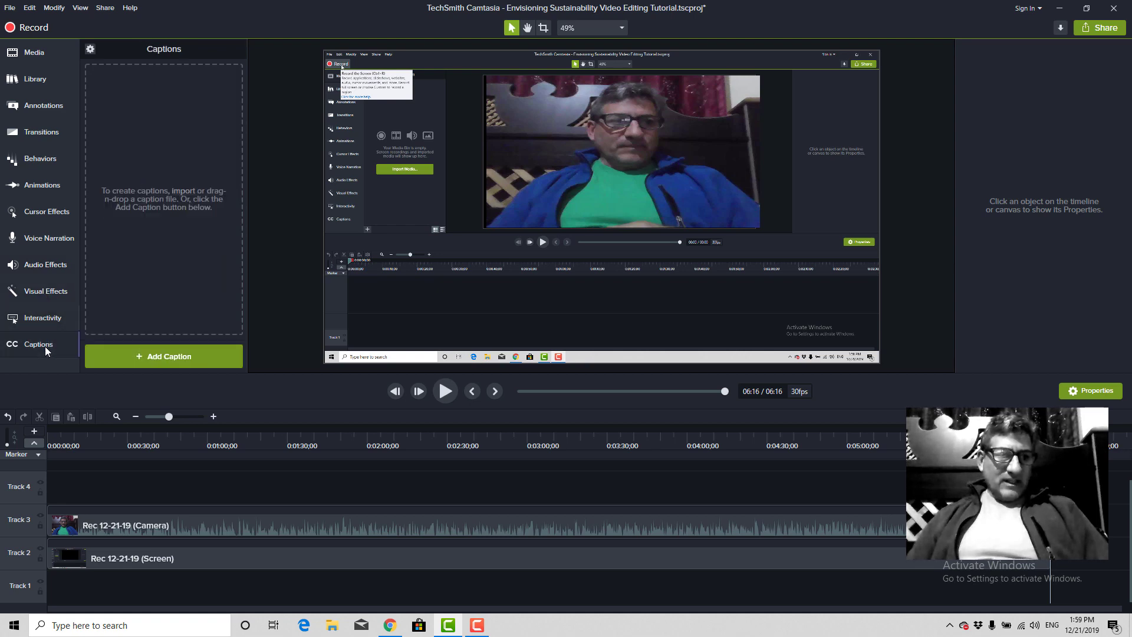
# Import the MP4 video Envisioning Sustainability Lecture 1 into the Media Bin from its folder inside Documents > Camtasia.
pyautogui.click(38, 54)
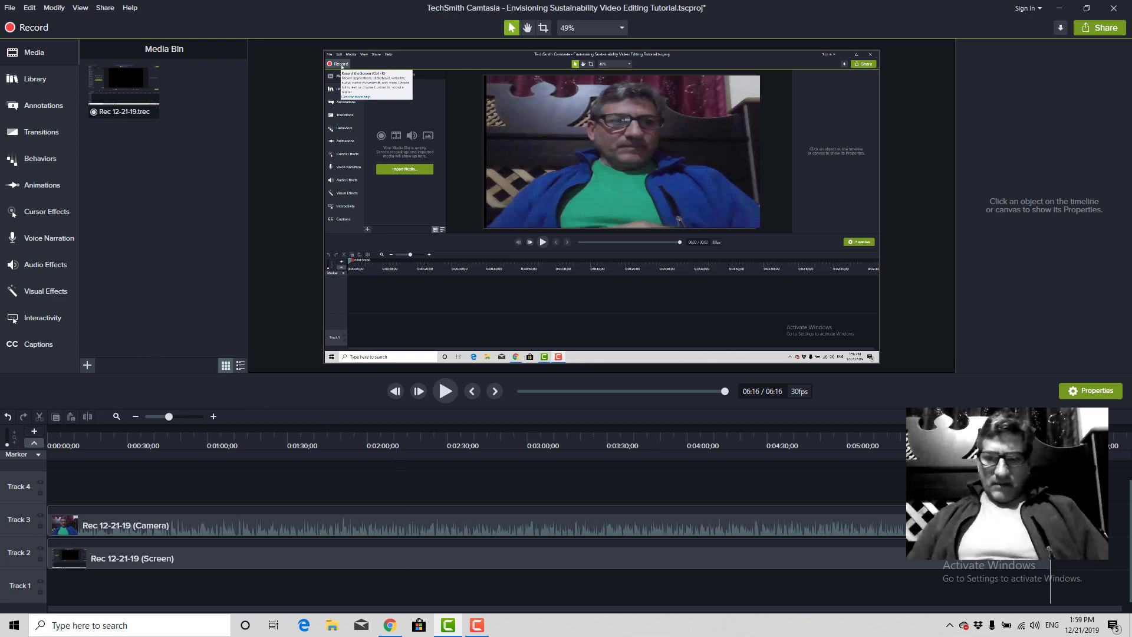
pyautogui.click(87, 366)
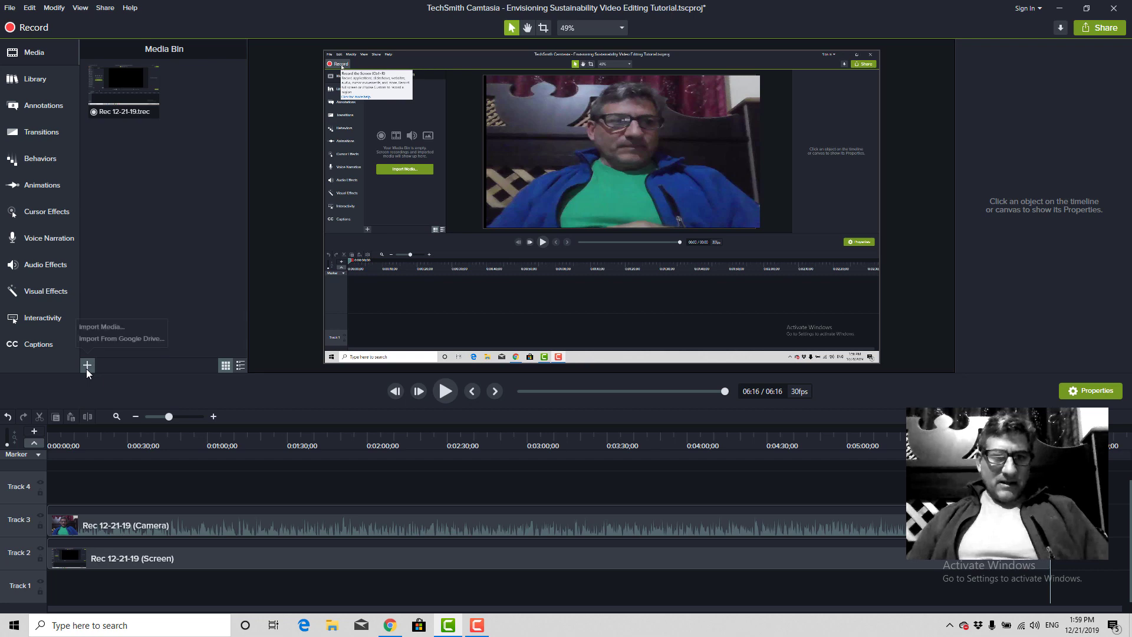
pyautogui.click(111, 326)
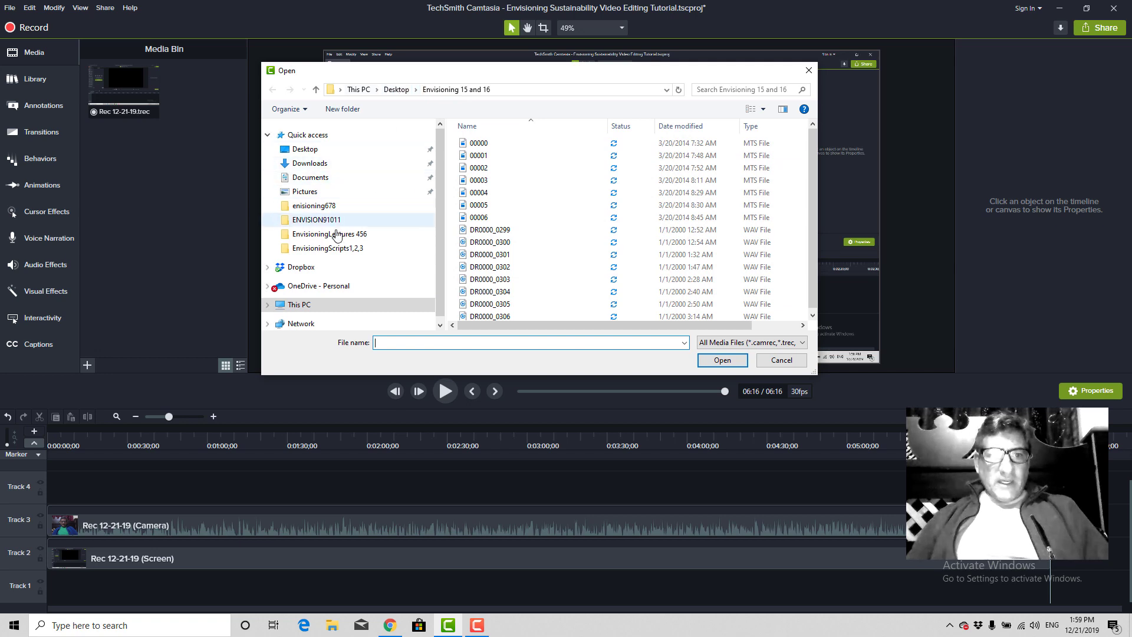
pyautogui.click(312, 182)
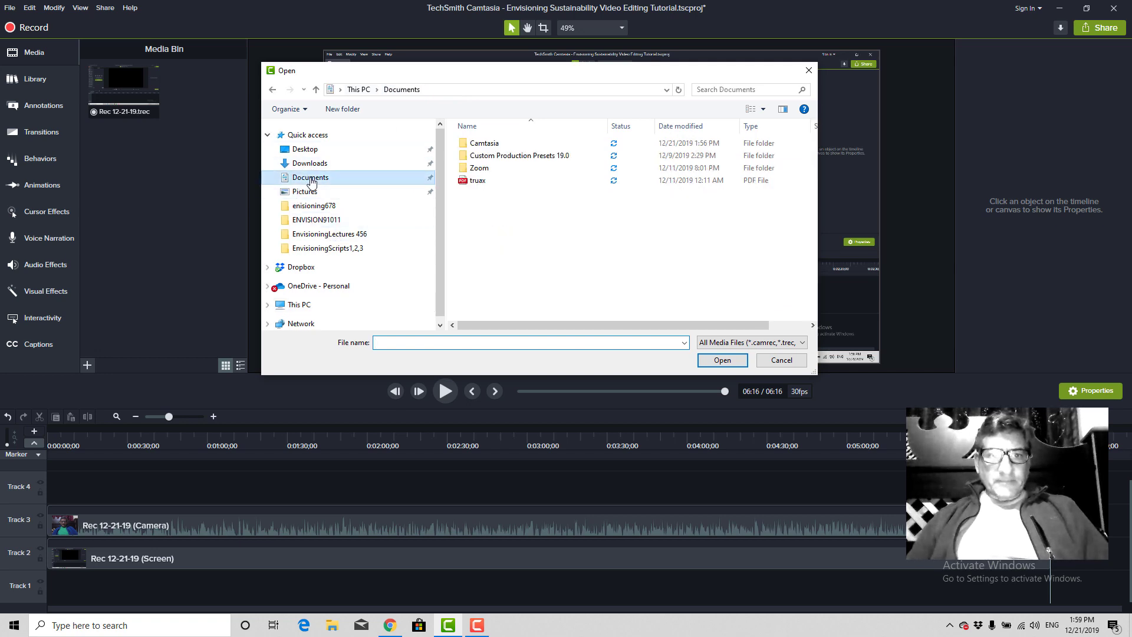
pyautogui.doubleClick(484, 143)
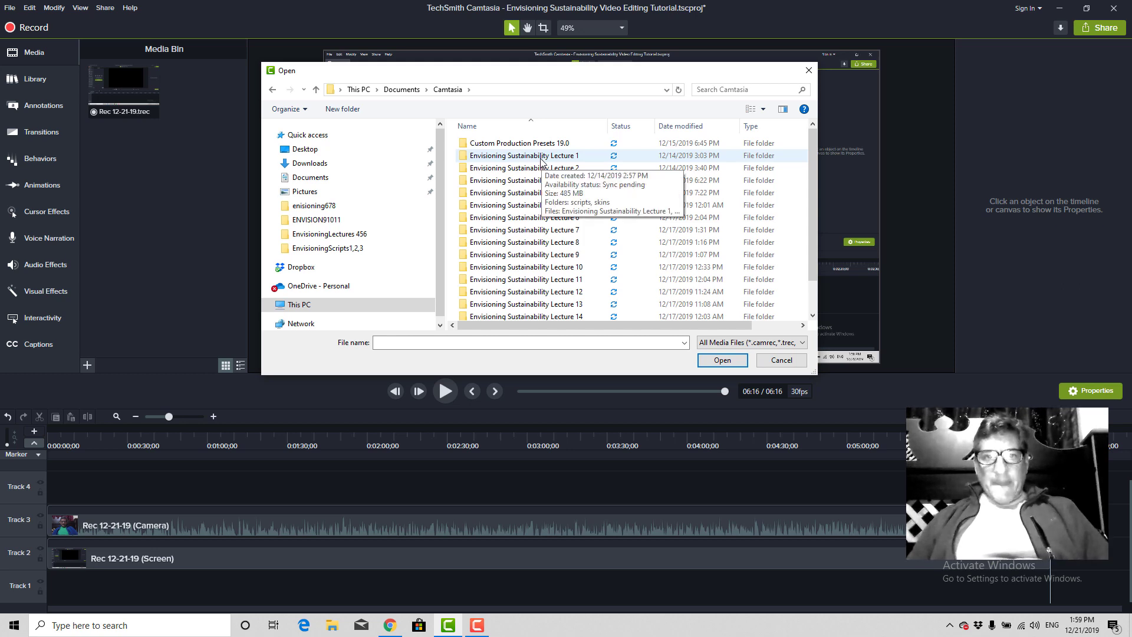
pyautogui.doubleClick(498, 156)
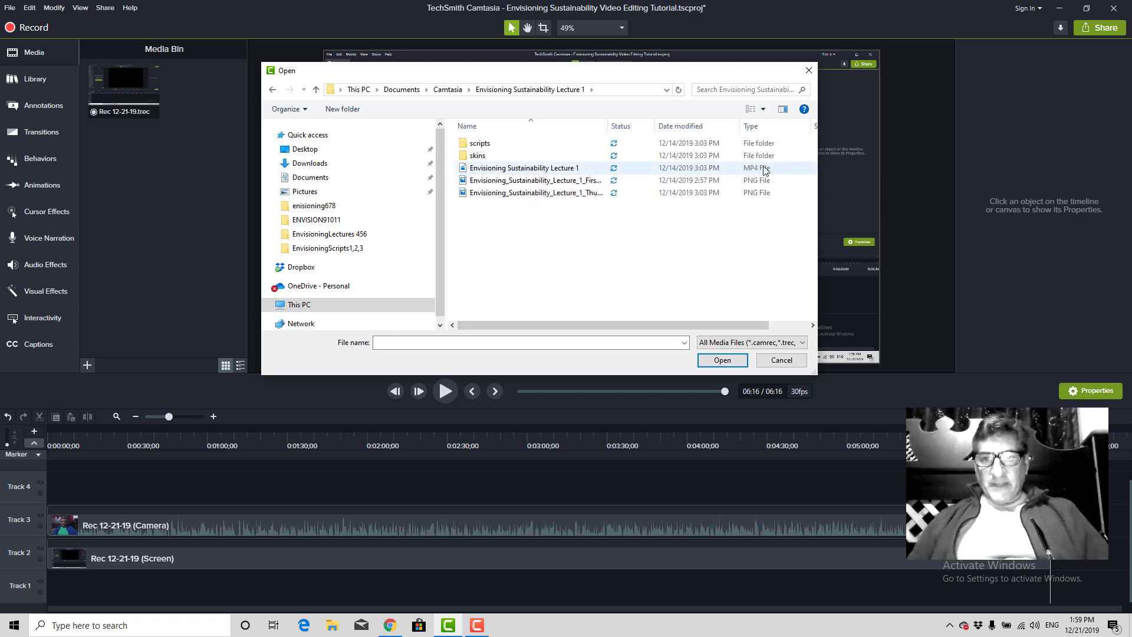
pyautogui.click(505, 171)
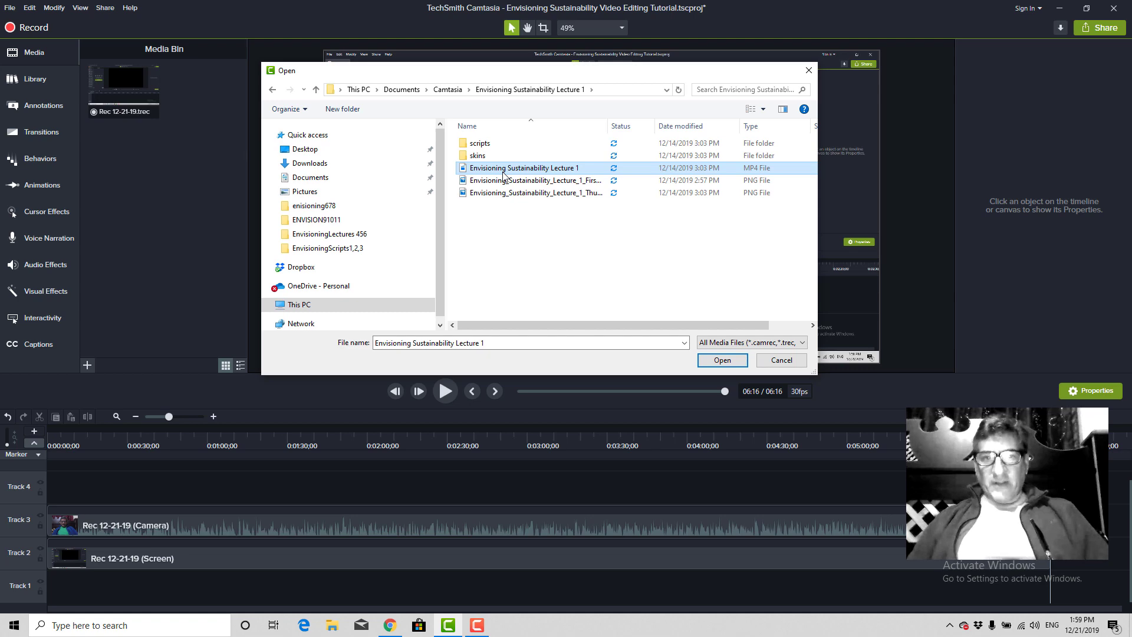
pyautogui.doubleClick(504, 171)
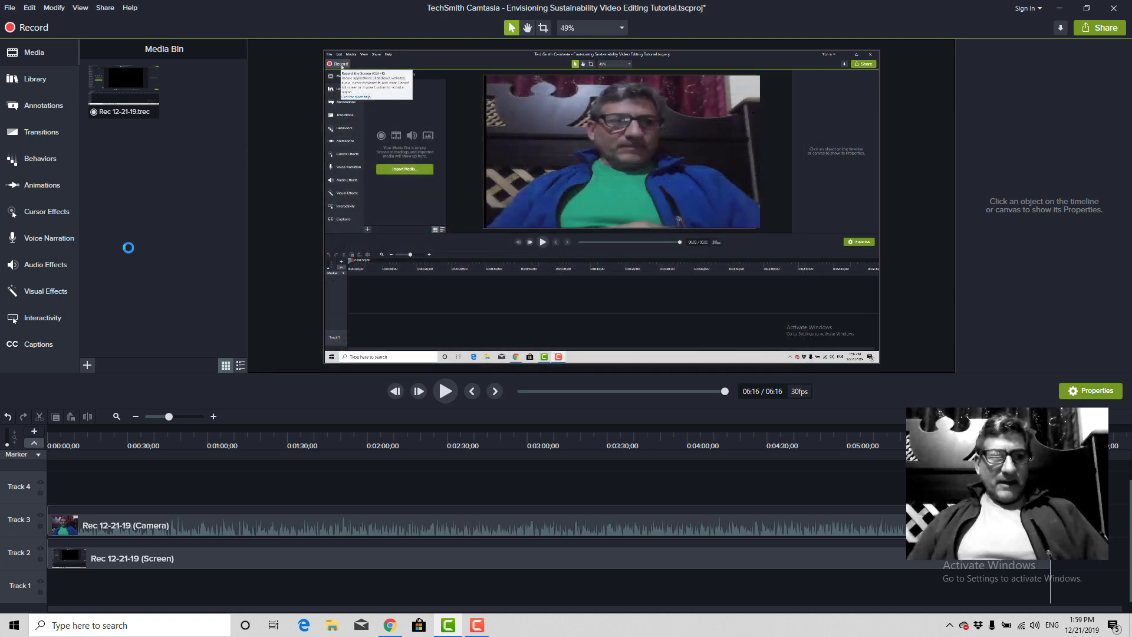
# Place the Envisioning Sustainability Lecture 1 clip on Track 2 directly after the screen recording.
pyautogui.click(197, 95)
pyautogui.moveTo(202, 92); pyautogui.dragTo(867, 521)
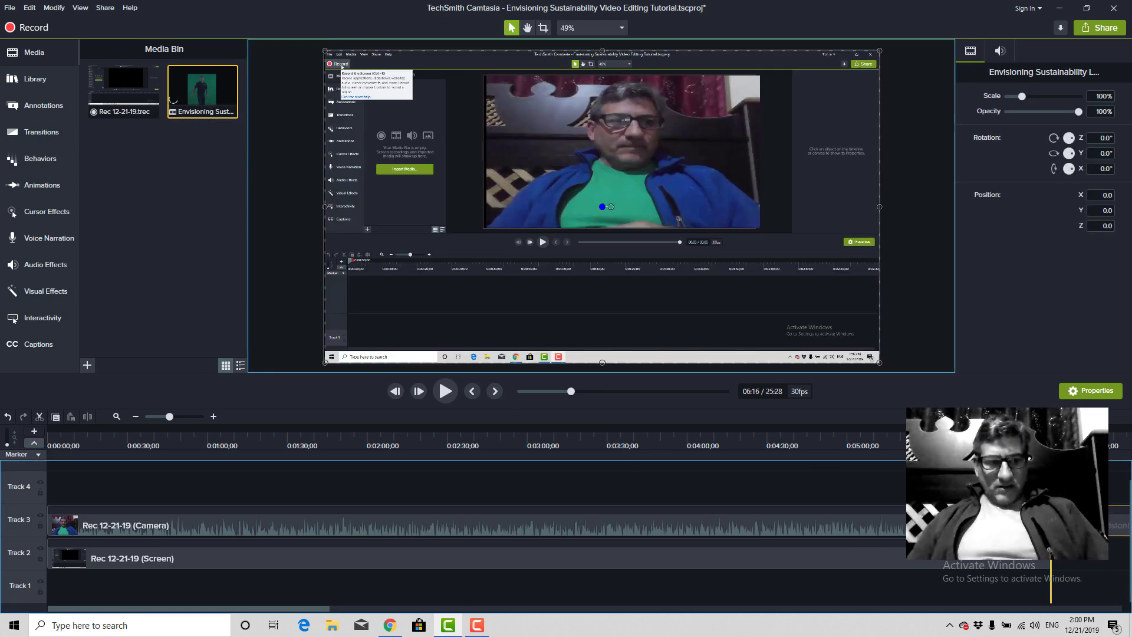
pyautogui.moveTo(1059, 530); pyautogui.dragTo(1030, 562)
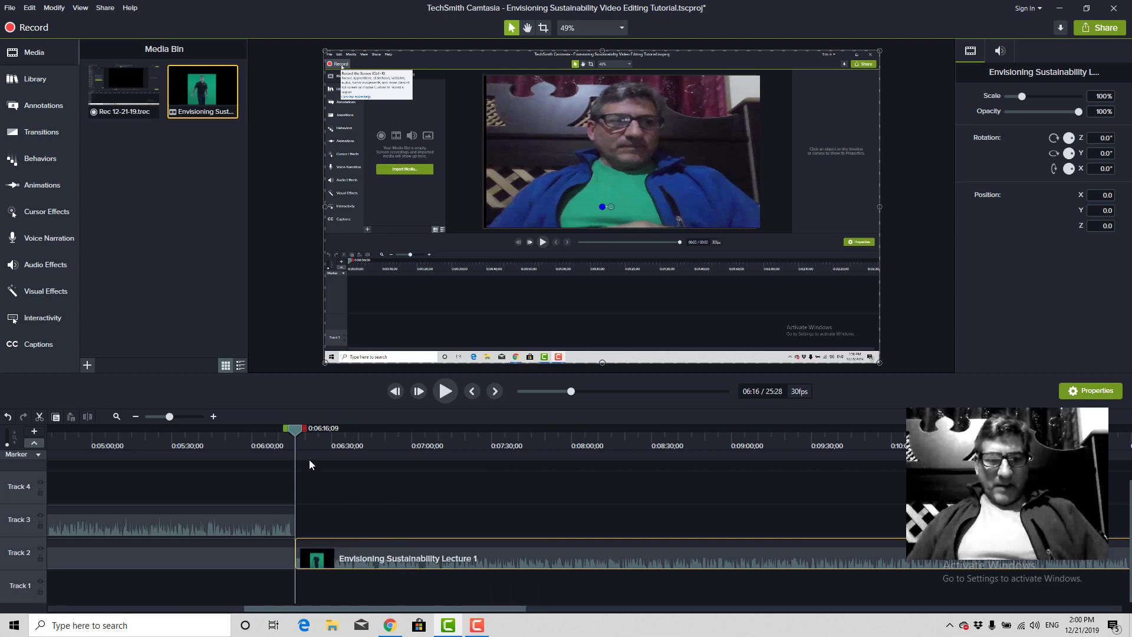
# Scrub across the join between the recordings and the lecture clip to compare their frames, and park the playhead at about 0:07:12.
pyautogui.click(351, 444)
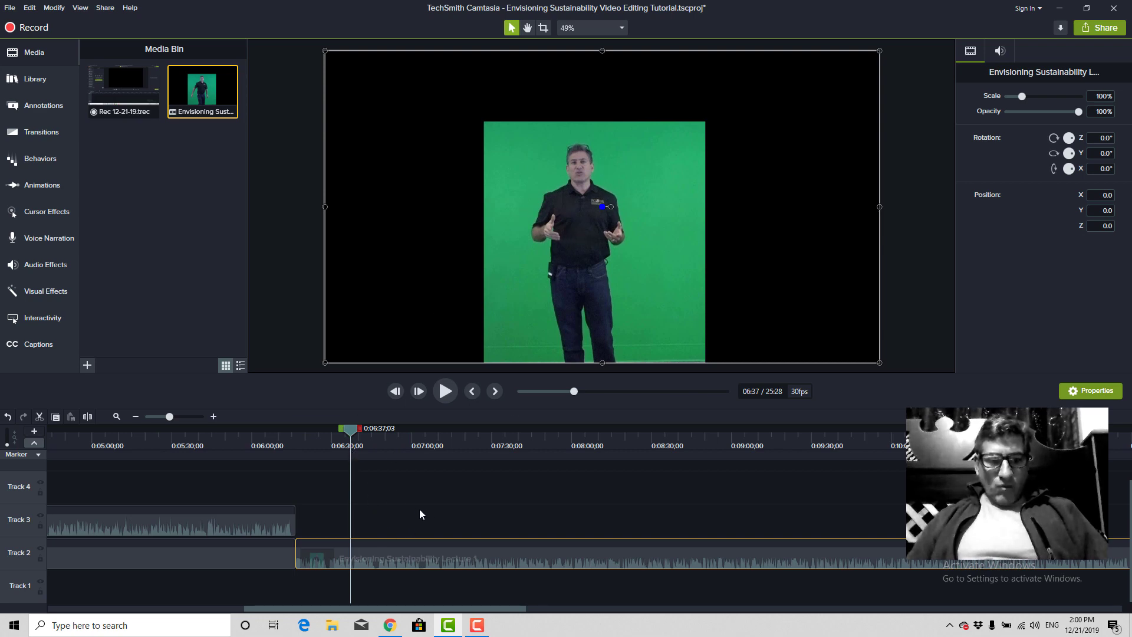
pyautogui.click(219, 447)
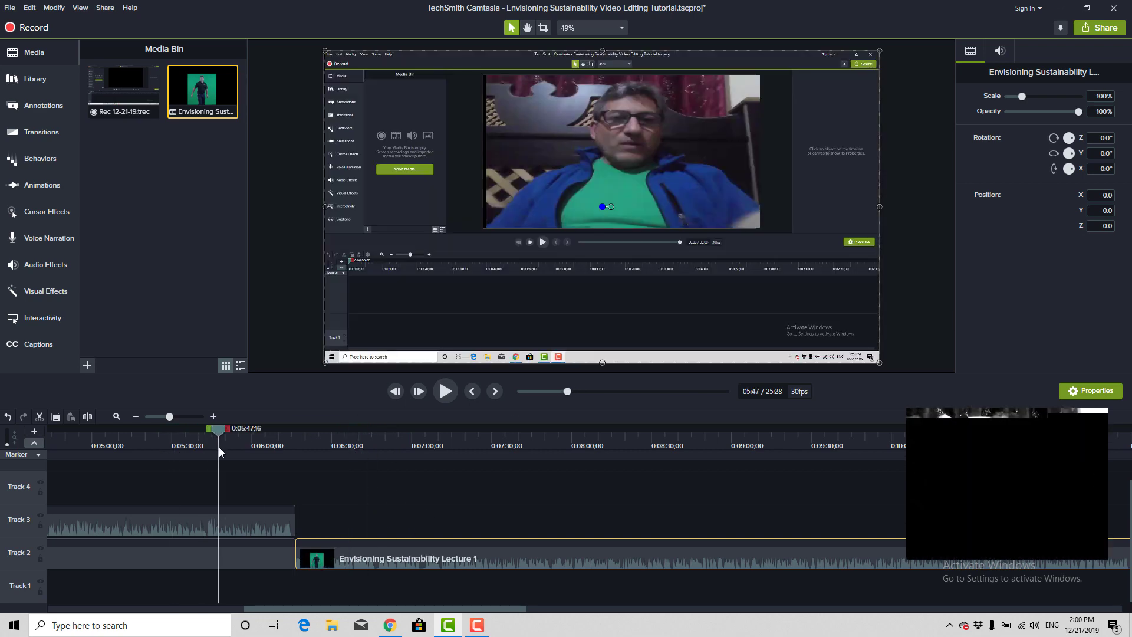
pyautogui.moveTo(267, 447)
pyautogui.mouseDown()
pyautogui.moveTo(348, 449)
pyautogui.moveTo(285, 448)
pyautogui.mouseUp()
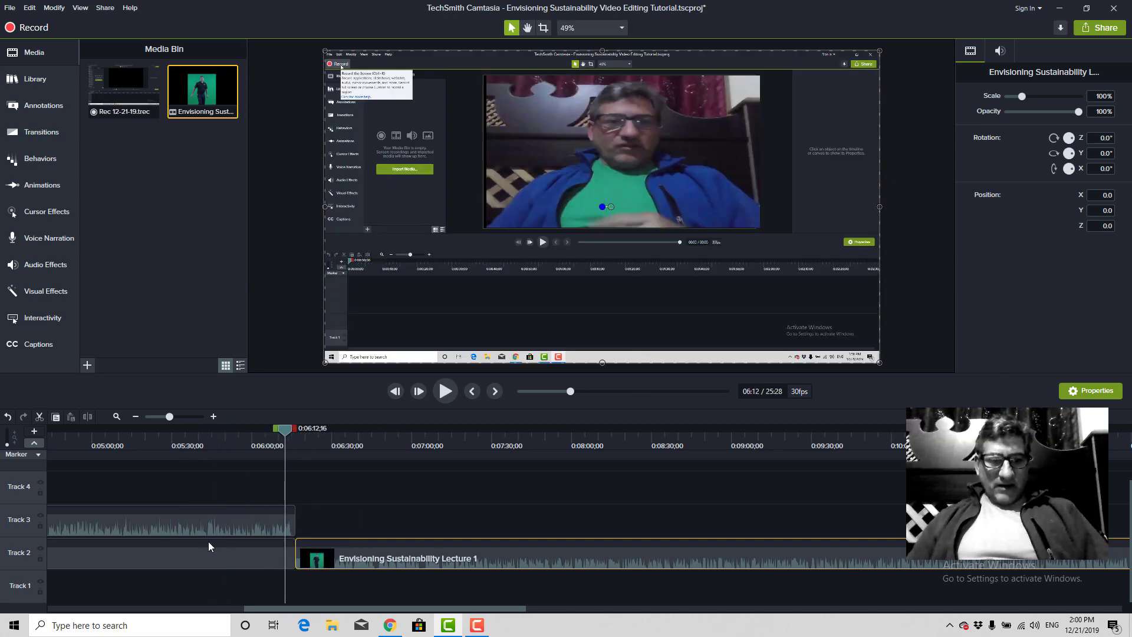
pyautogui.click(181, 447)
pyautogui.click(196, 553)
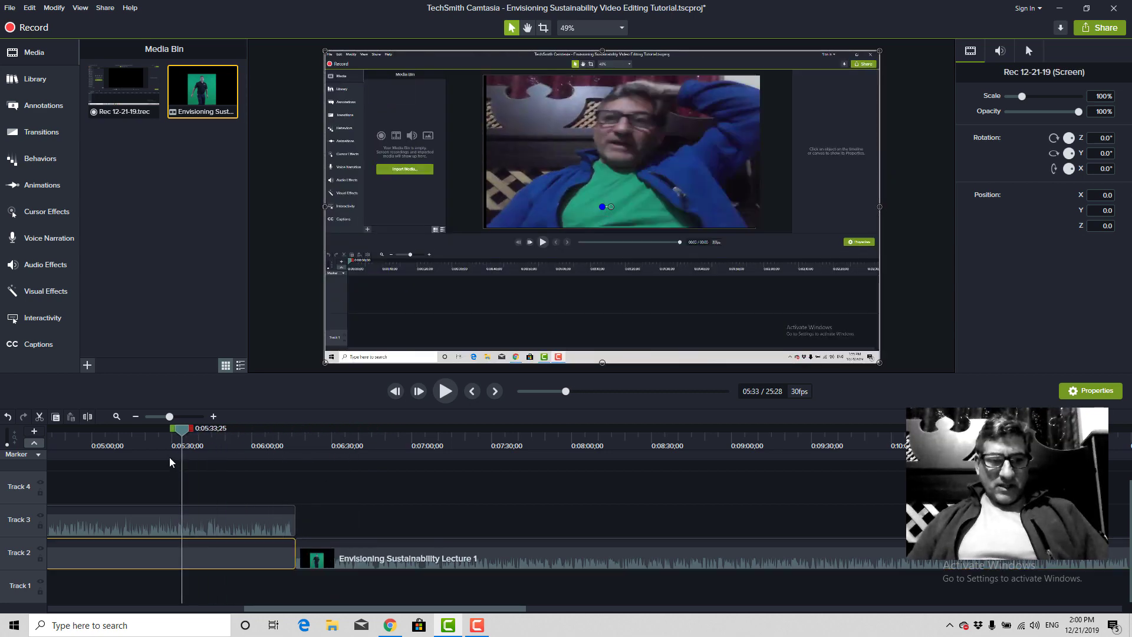
pyautogui.moveTo(188, 436); pyautogui.dragTo(204, 439)
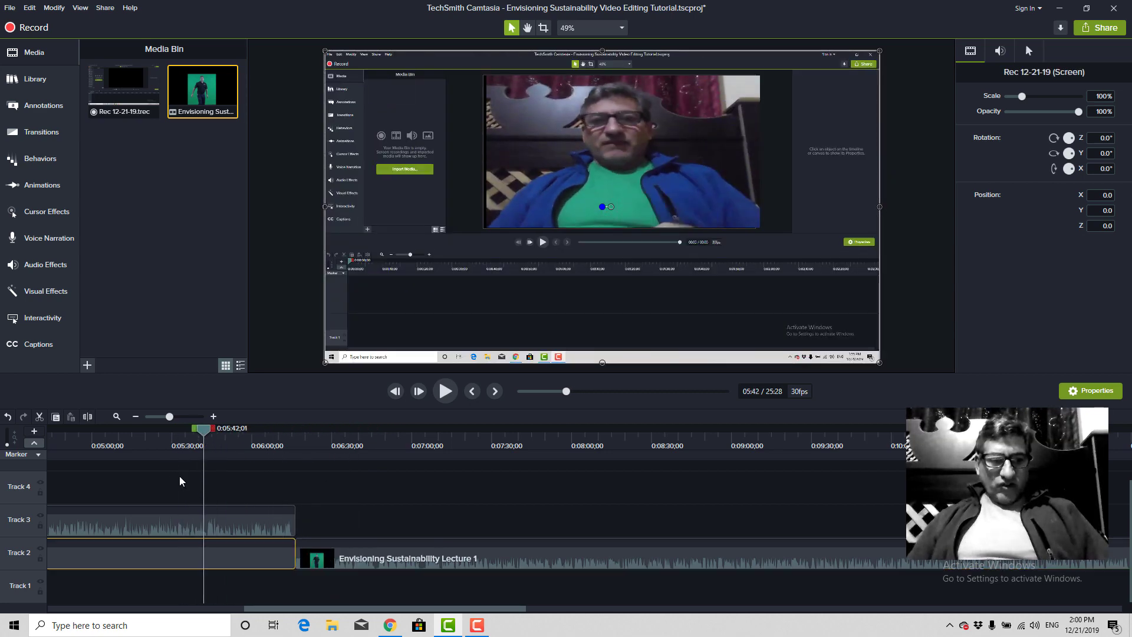
pyautogui.click(172, 526)
pyautogui.moveTo(559, 214); pyautogui.dragTo(556, 215)
pyautogui.click(157, 556)
pyautogui.moveTo(439, 271)
pyautogui.mouseDown()
pyautogui.moveTo(456, 272)
pyautogui.moveTo(443, 271)
pyautogui.mouseUp()
pyautogui.moveTo(284, 446); pyautogui.dragTo(459, 441)
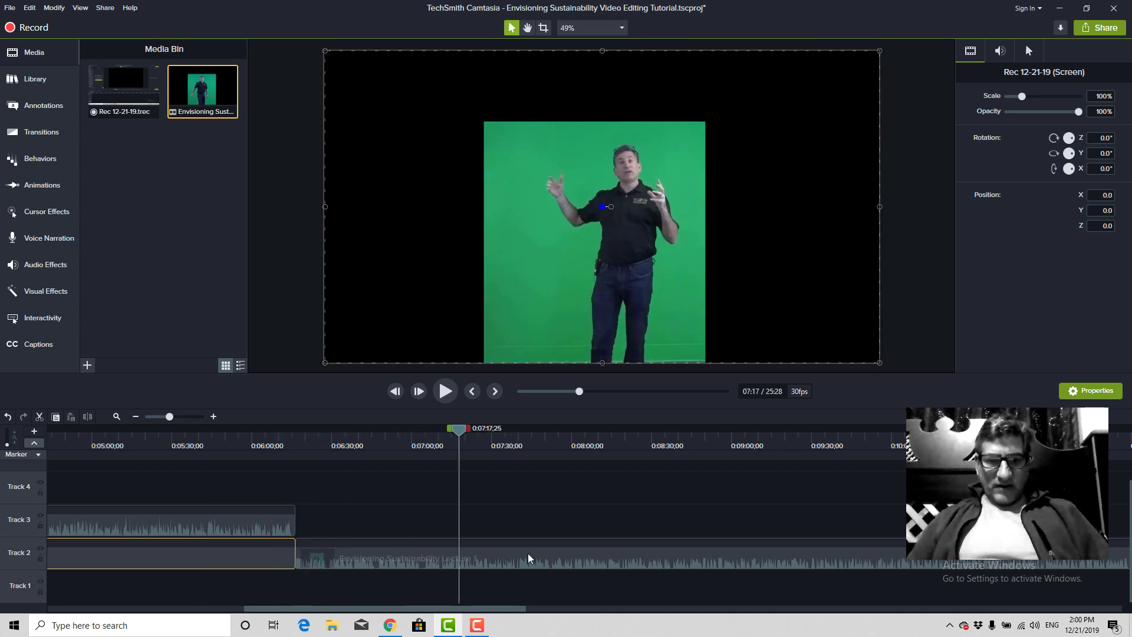
pyautogui.moveTo(462, 434); pyautogui.dragTo(443, 435)
# Increase the height of Track 2 and turn on Edit Audio for the lecture clip.
pyautogui.moveTo(22, 537); pyautogui.dragTo(19, 487)
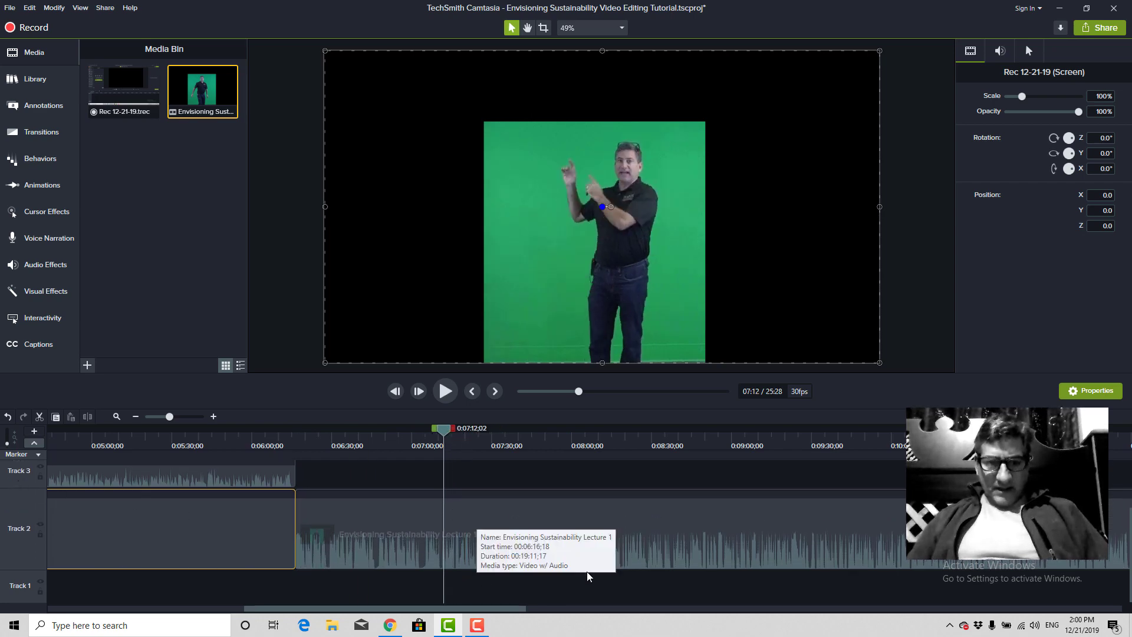
pyautogui.click(640, 541)
pyautogui.rightClick(631, 537)
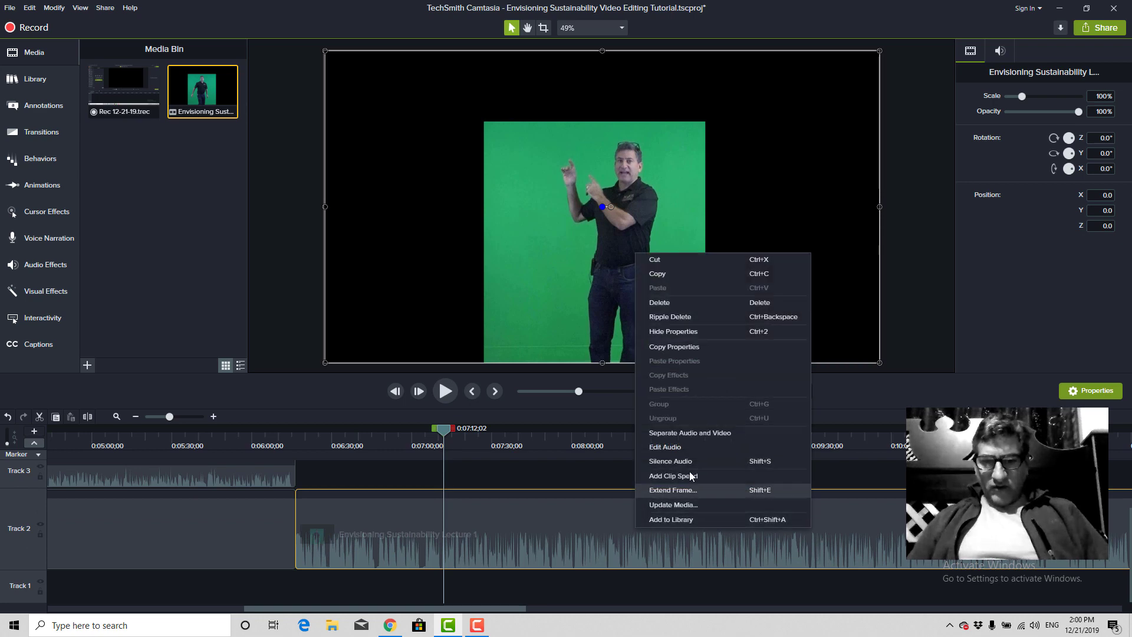
pyautogui.click(684, 447)
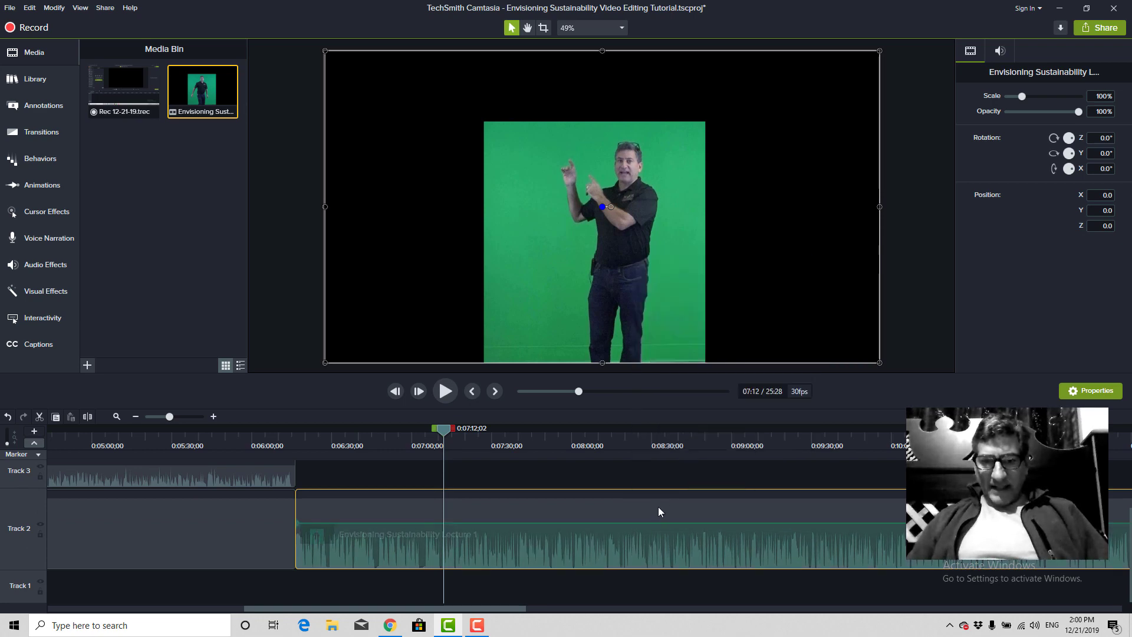
# Lower the lecture clip's audio level to about half its original height and play a few seconds.
pyautogui.moveTo(643, 524); pyautogui.dragTo(640, 549)
pyautogui.press('space')
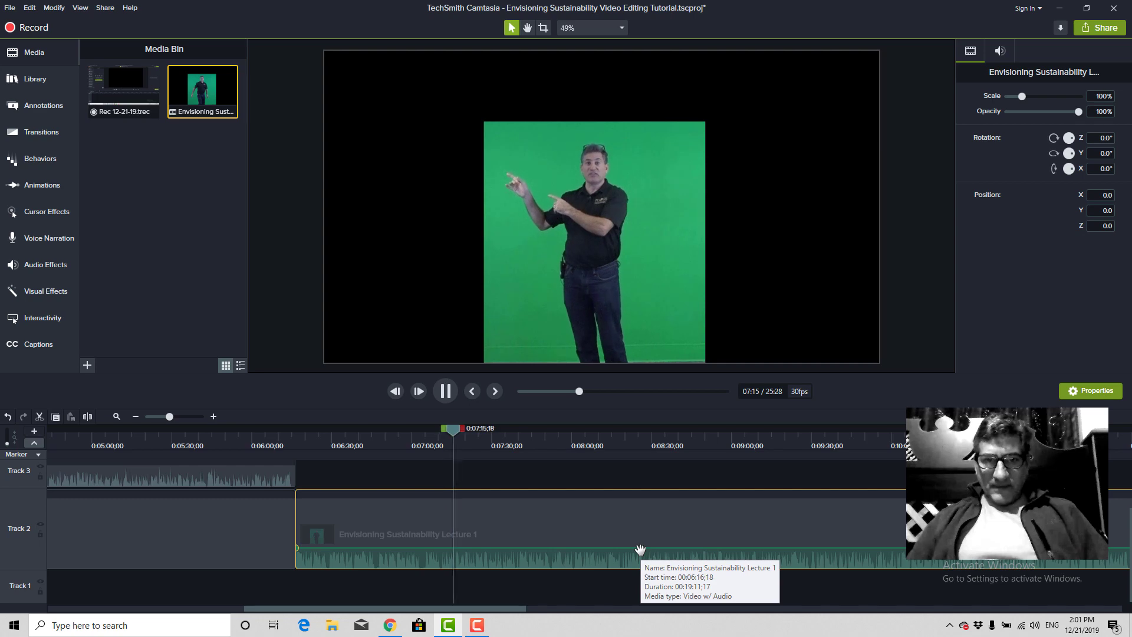
pyautogui.press('space')
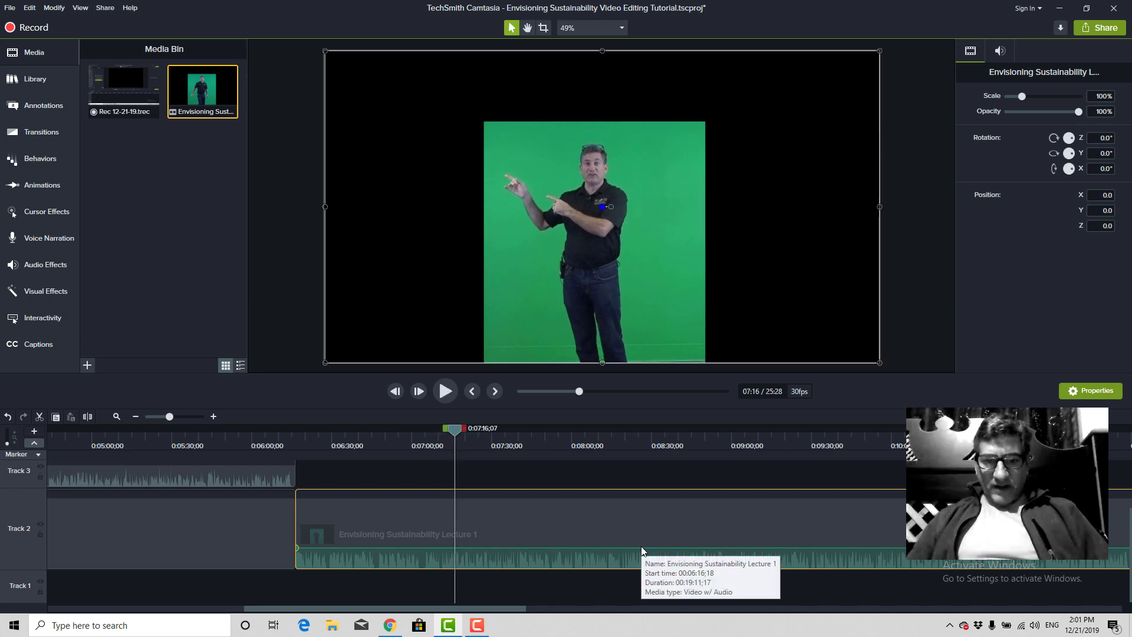
# Preview the lecture clip with its audio level raised above the original, and settle the level slightly below the original.
pyautogui.moveTo(641, 547); pyautogui.dragTo(642, 510)
pyautogui.press('space')
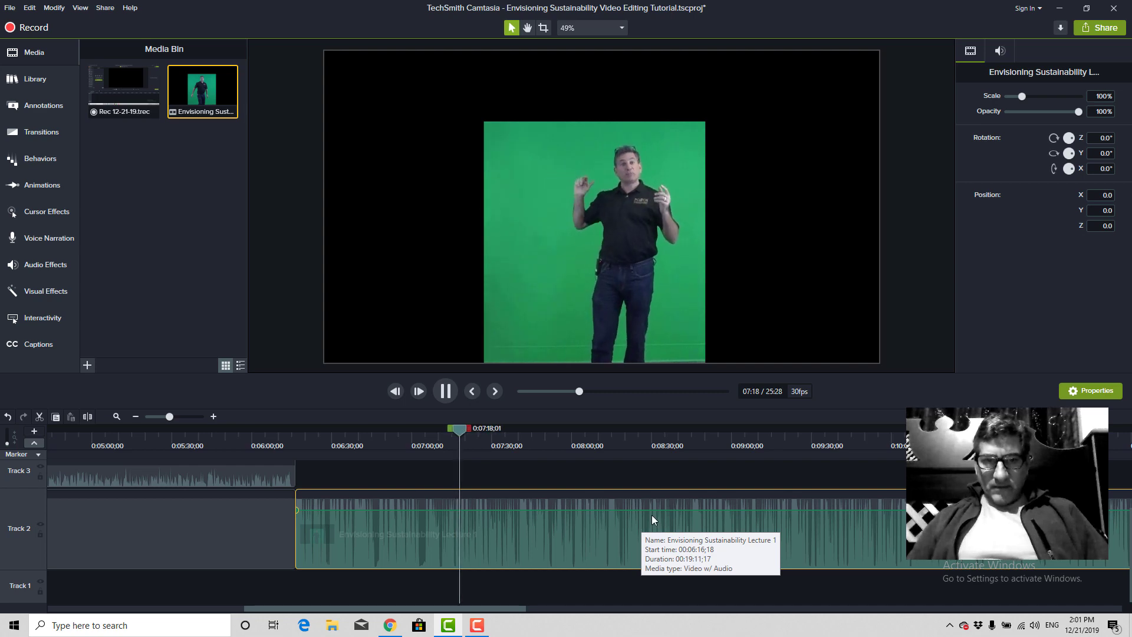
pyautogui.press('space')
pyautogui.moveTo(659, 509); pyautogui.dragTo(658, 537)
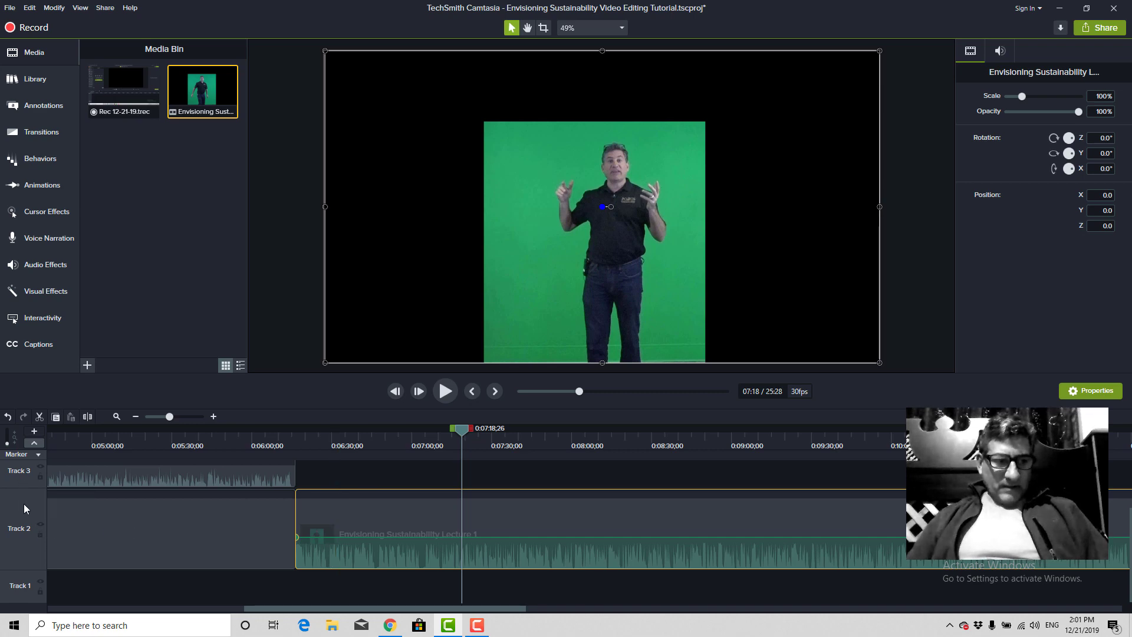
# Reduce the height of Track 2, separate the lecture clip's audio and video, and select the video part.
pyautogui.moveTo(27, 487); pyautogui.dragTo(30, 515)
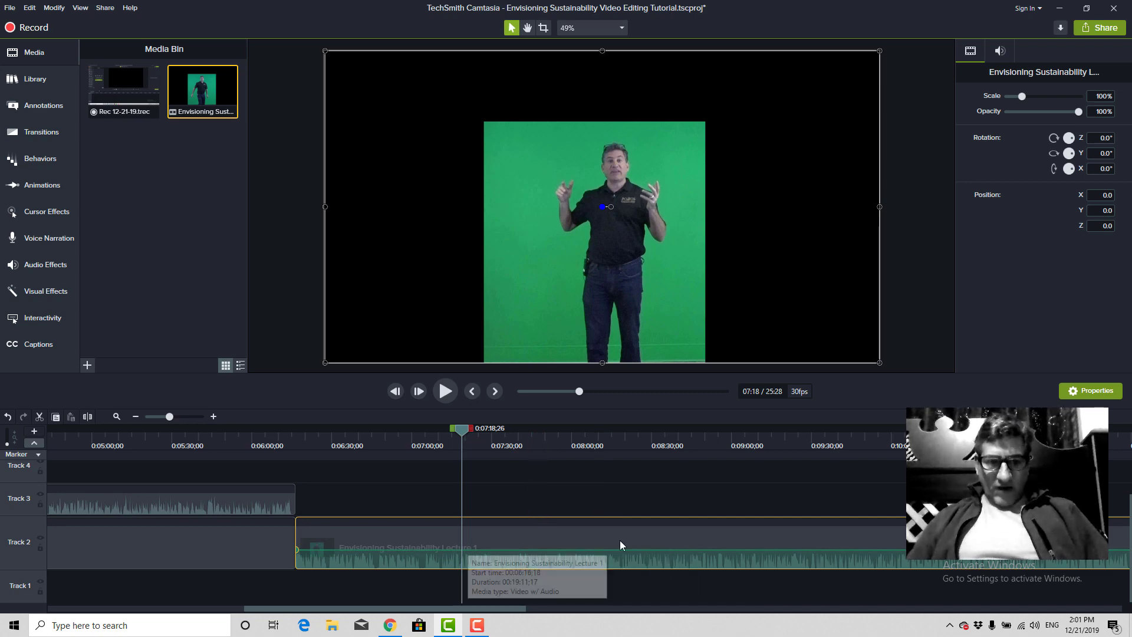
pyautogui.rightClick(586, 536)
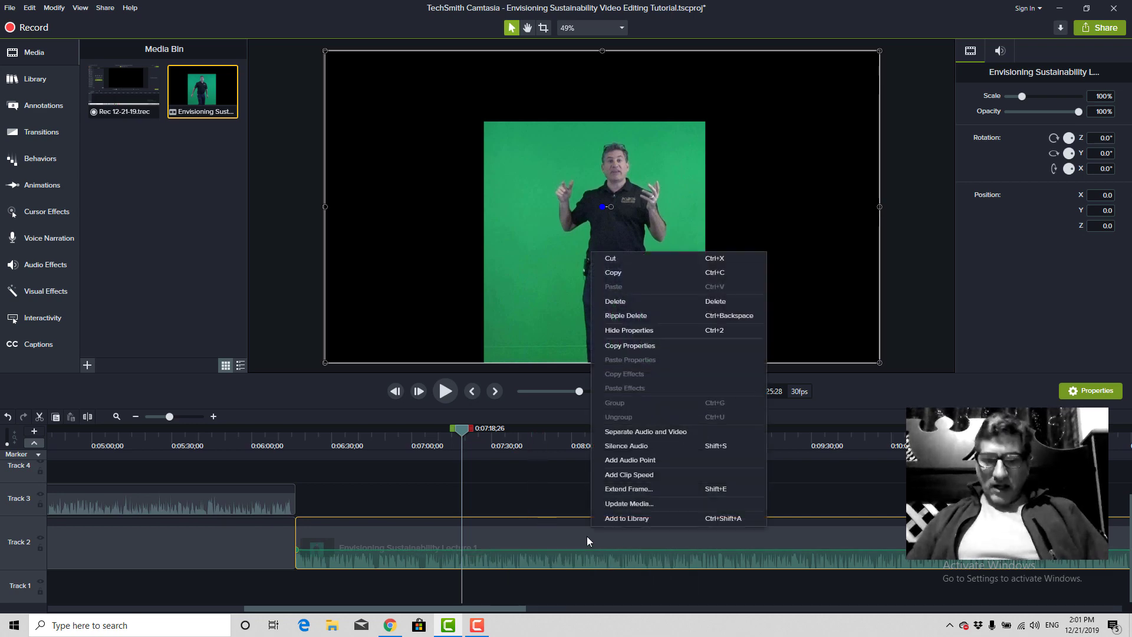
pyautogui.click(638, 432)
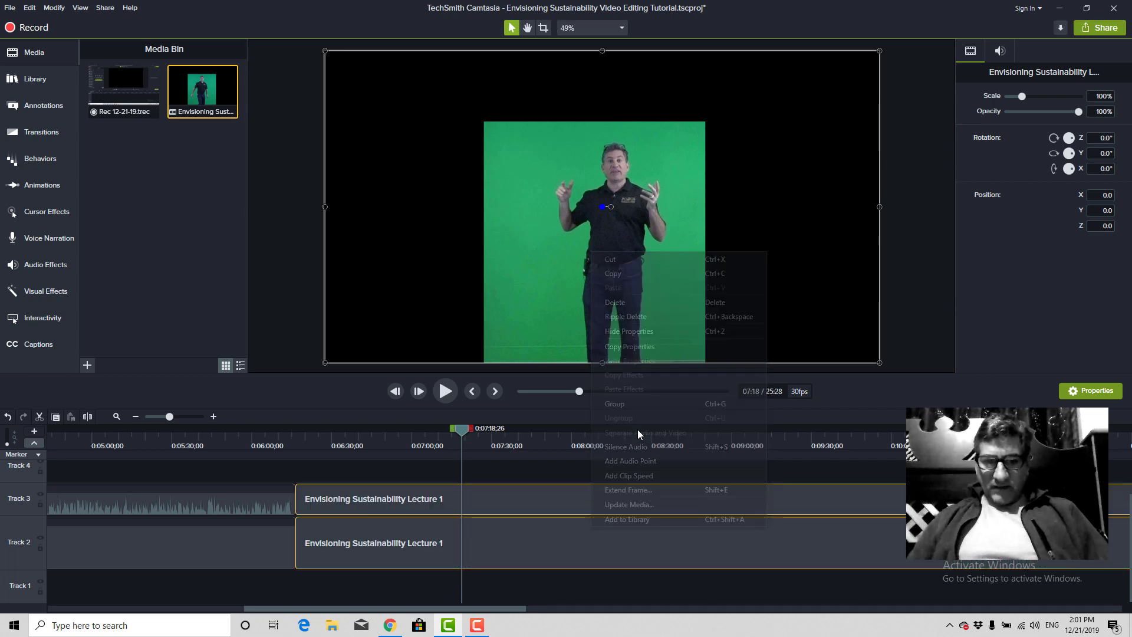
pyautogui.click(498, 550)
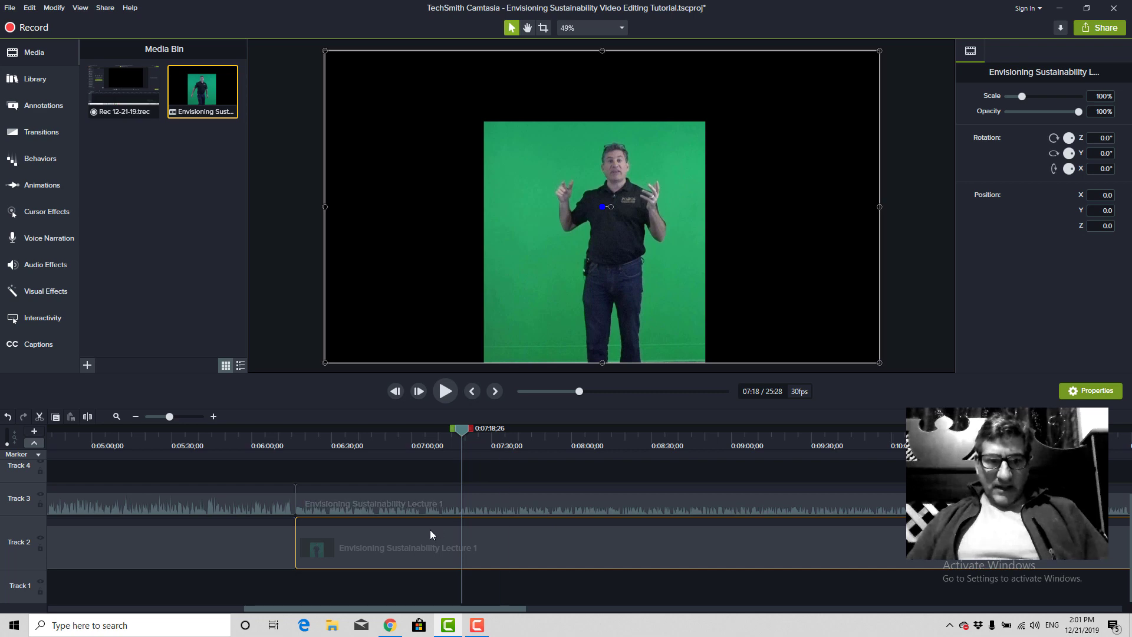
pyautogui.scroll(1, 425, 533)
pyautogui.scroll(-1, 366, 576)
pyautogui.click(267, 558)
pyautogui.click(316, 554)
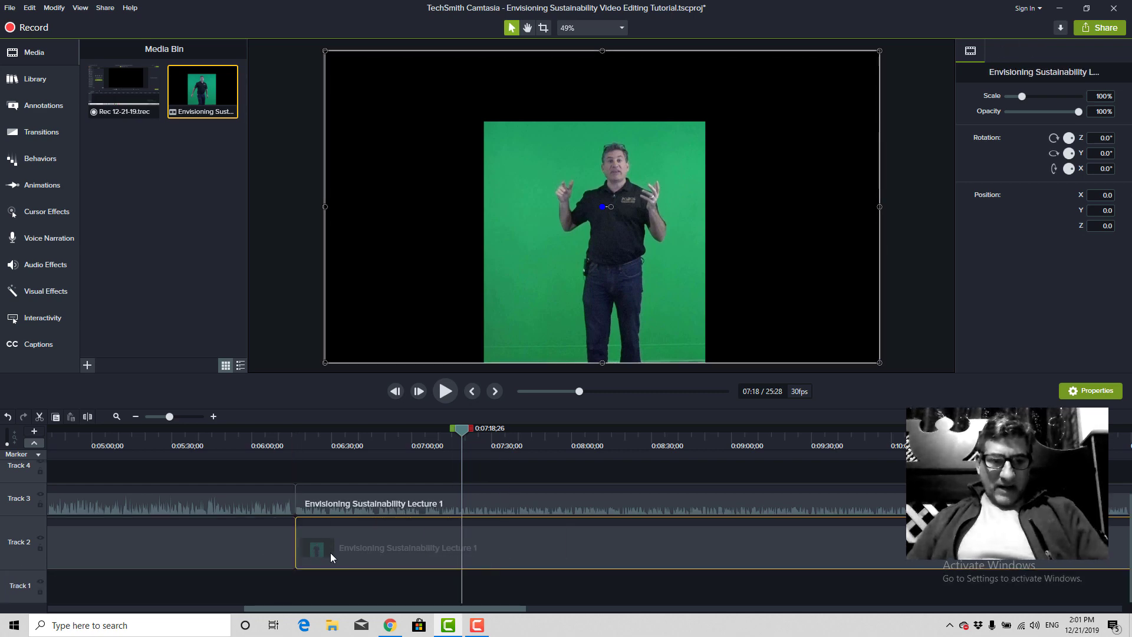
# Try playing the lecture video with its separated audio clip on Track 3 deleted, and undo the deletion.
pyautogui.click(548, 502)
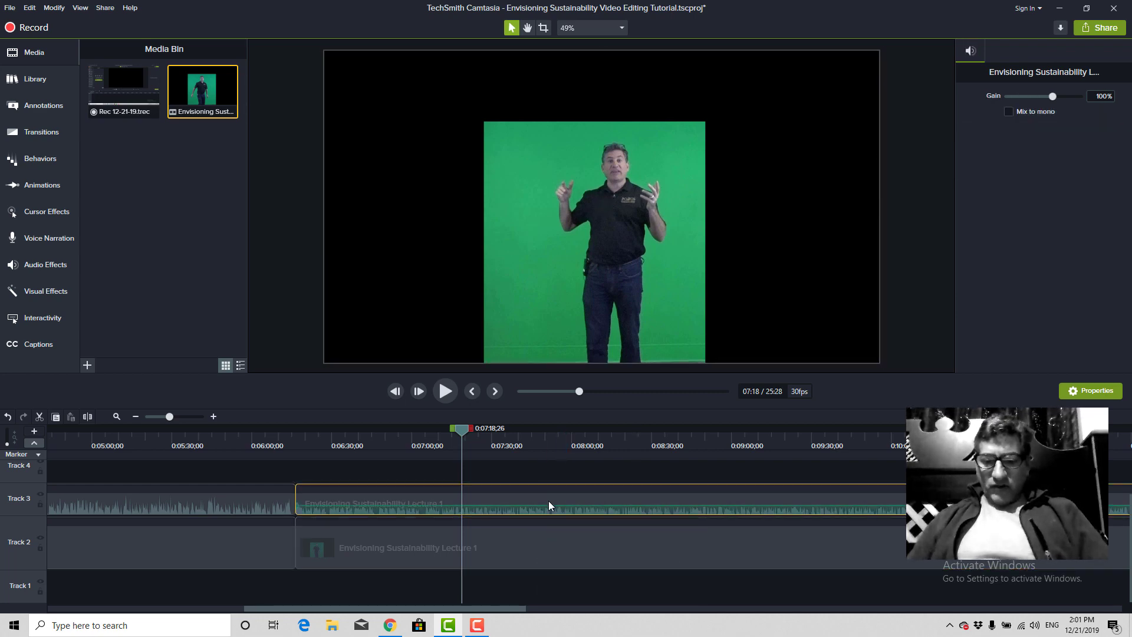
pyautogui.press('Delete')
pyautogui.press('space')
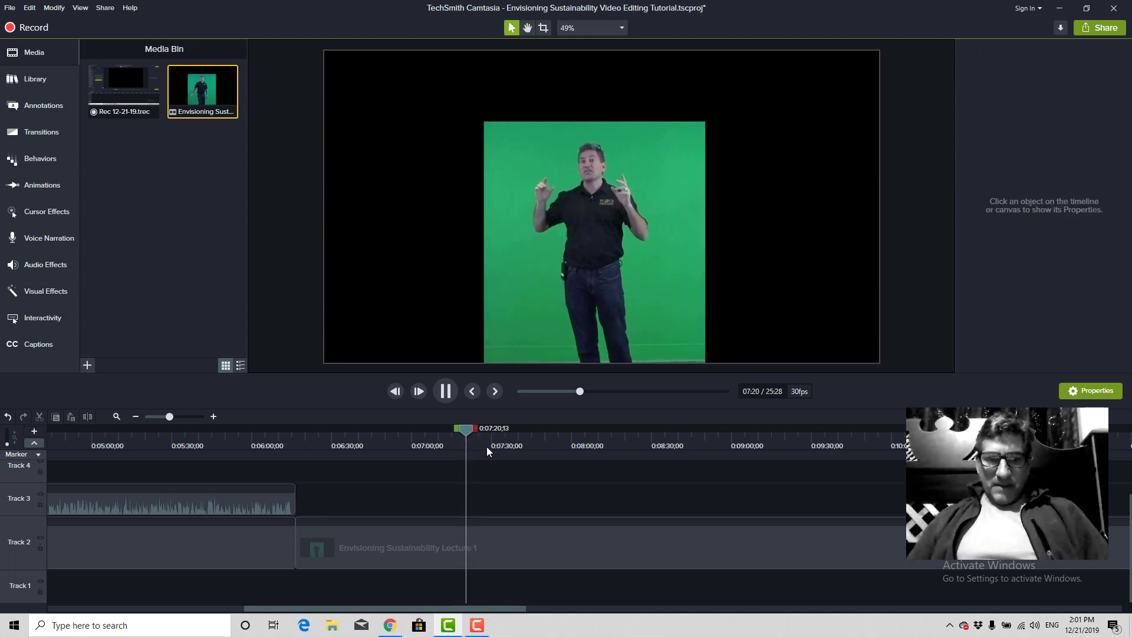
pyautogui.press('space')
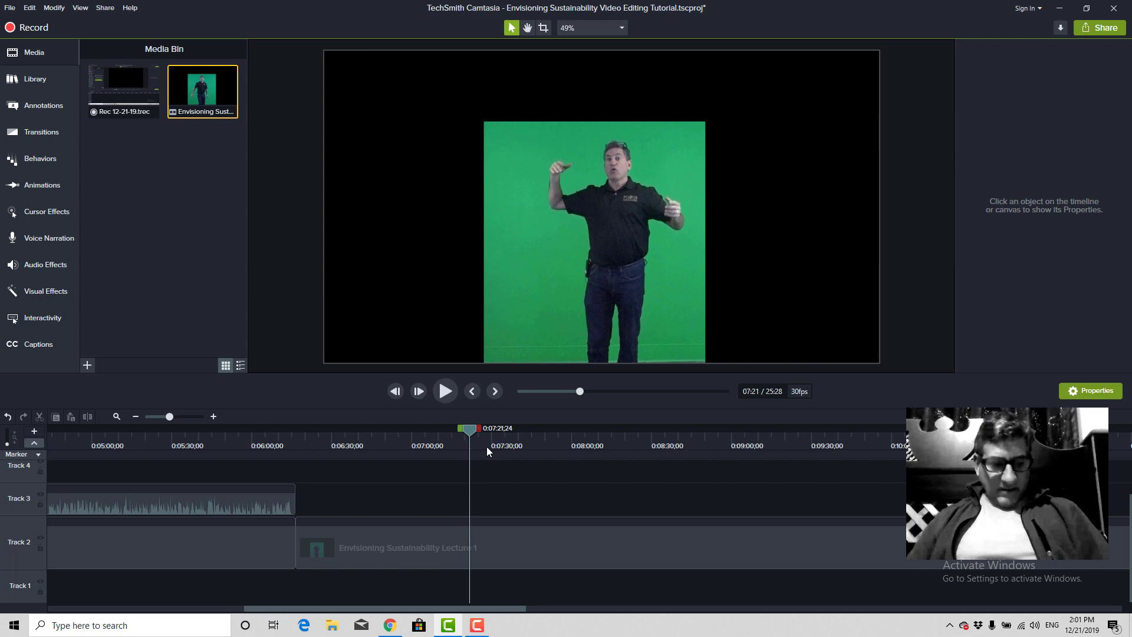
pyautogui.hotkey('ctrl', 'z')
# Delete the lecture's video part from Track 2 and briefly play the remaining audio.
pyautogui.click(514, 552)
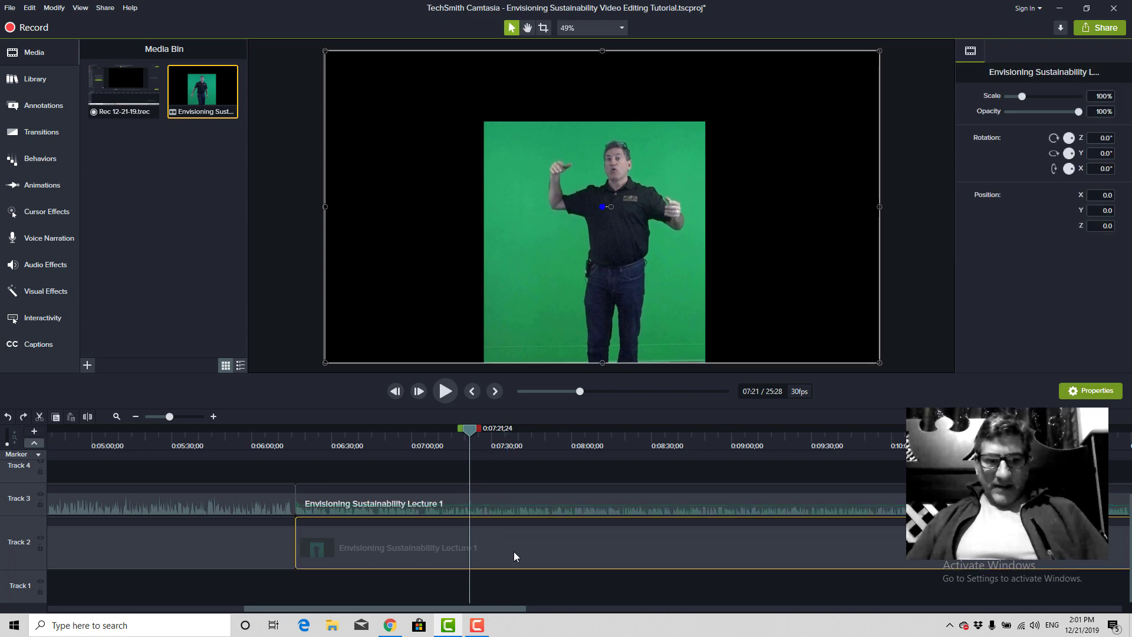
pyautogui.press('Delete')
pyautogui.press('space')
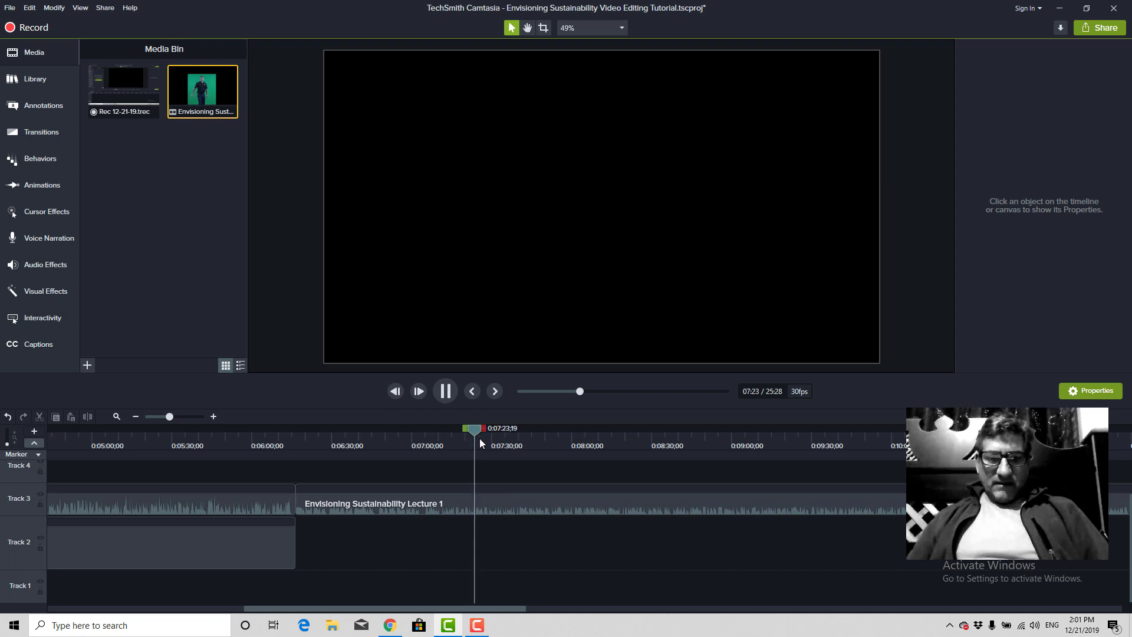
pyautogui.press('space')
# Try setting the level of the lecture's separated audio to 81%, and undo back to before the video part on Track 2 was deleted.
pyautogui.click(506, 502)
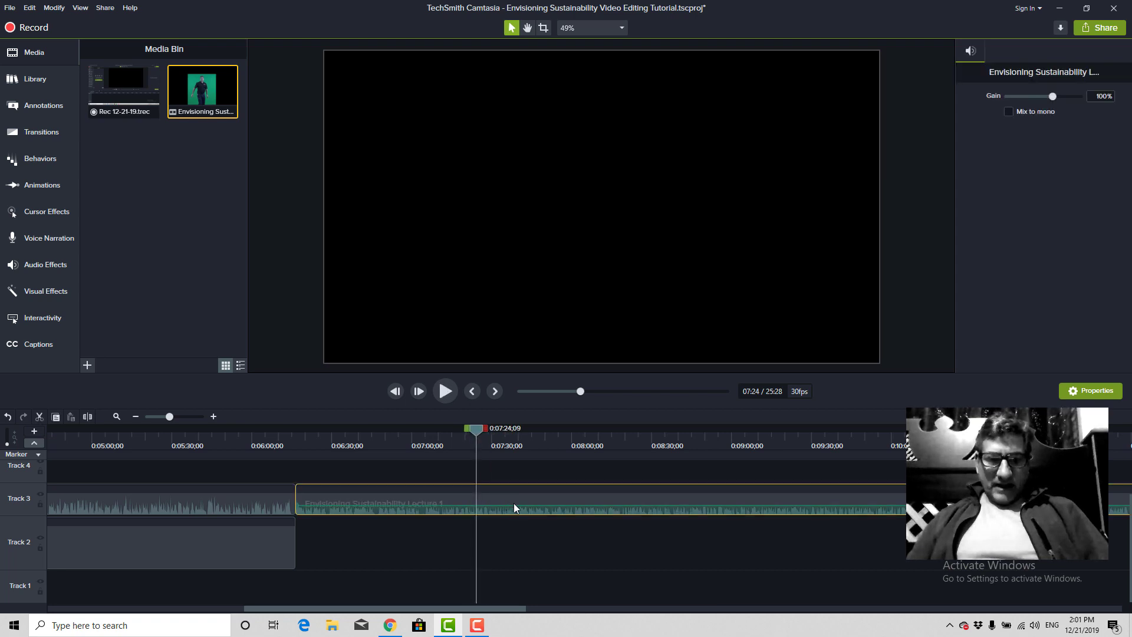
pyautogui.press('space')
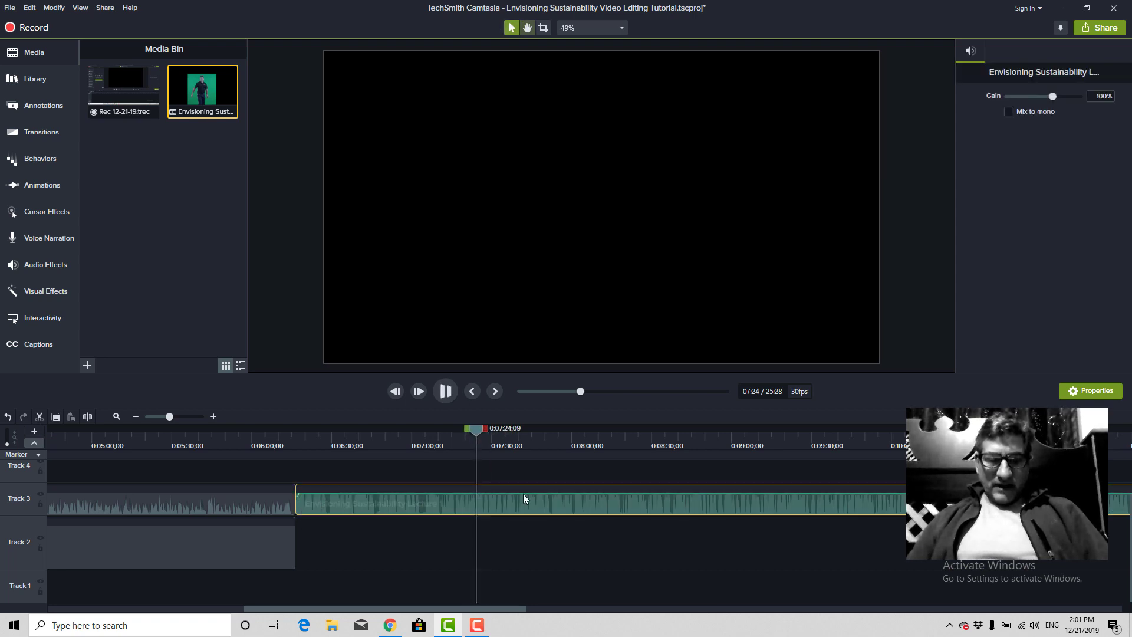
pyautogui.press('space')
pyautogui.moveTo(523, 496); pyautogui.dragTo(527, 504)
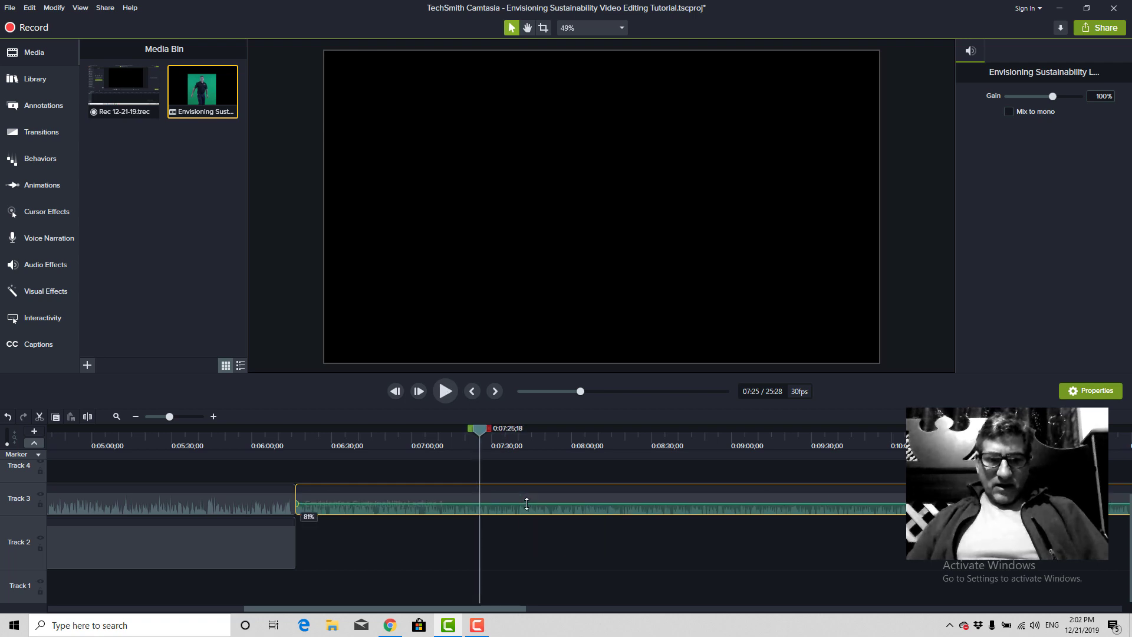
pyautogui.click(422, 561)
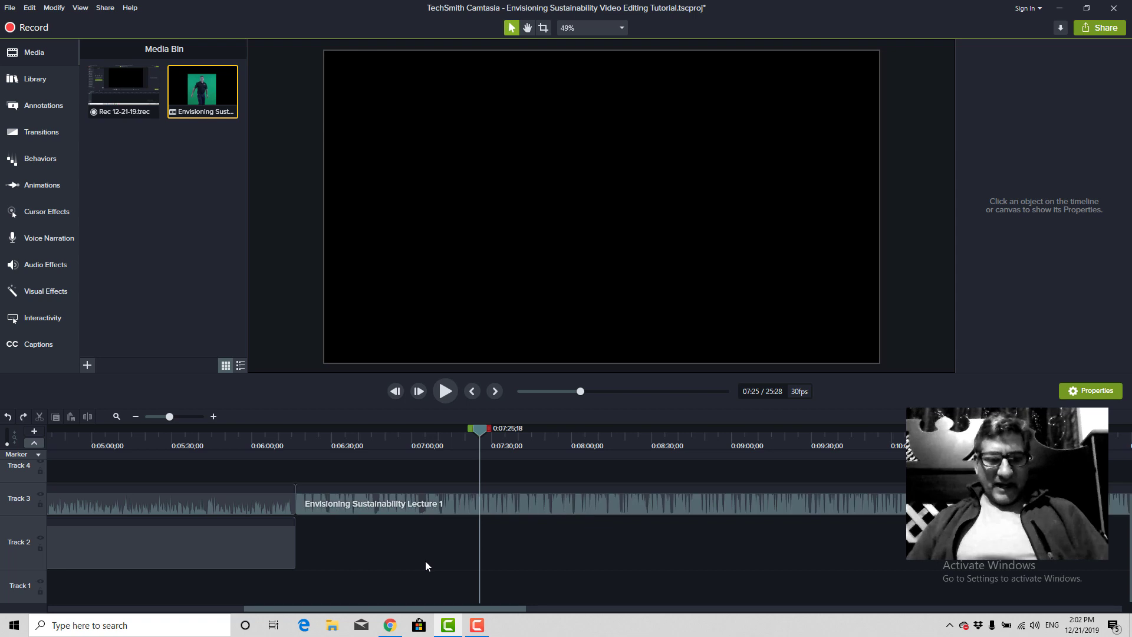
pyautogui.click(426, 561)
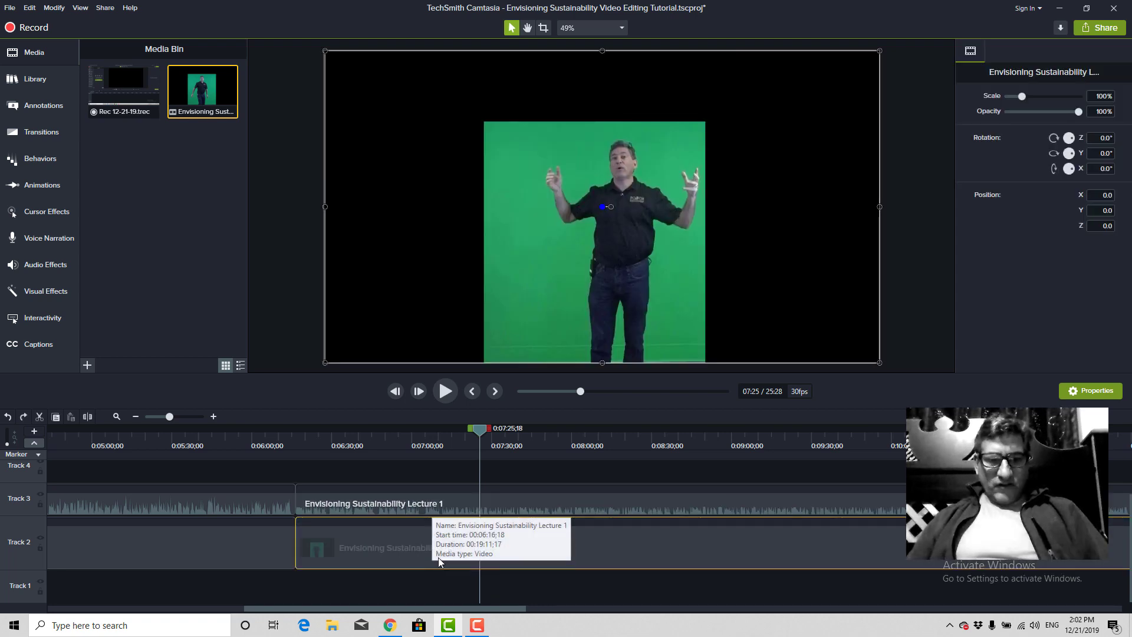
# Try shifting the lecture's video part about 30 seconds later on Track 2, play it out of sync, and move it back.
pyautogui.moveTo(419, 554); pyautogui.dragTo(498, 552)
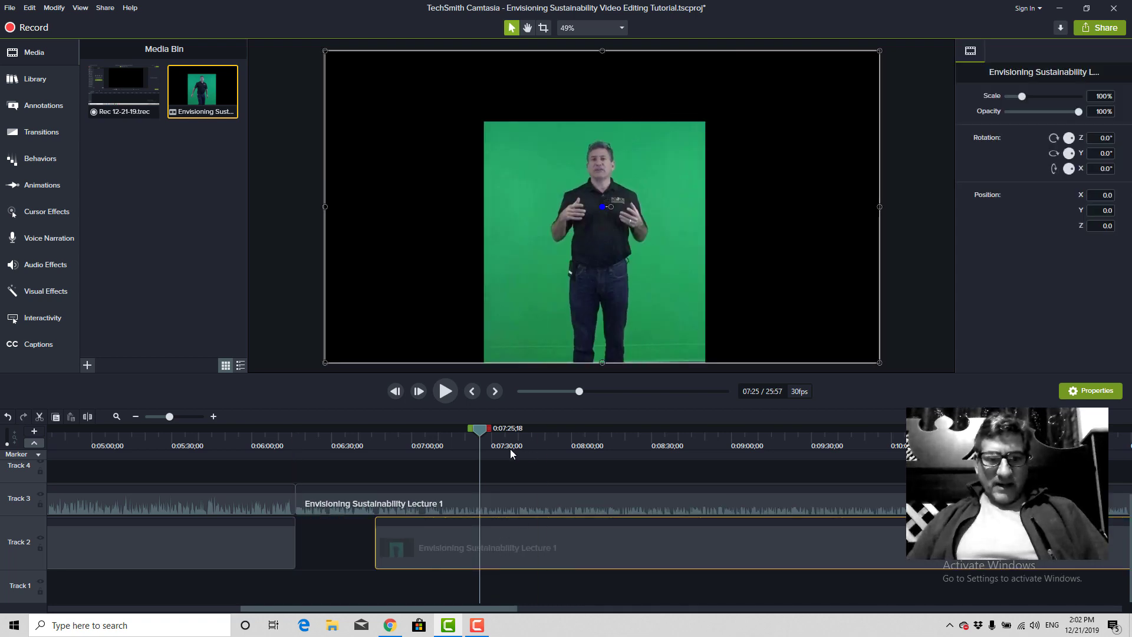
pyautogui.press('space')
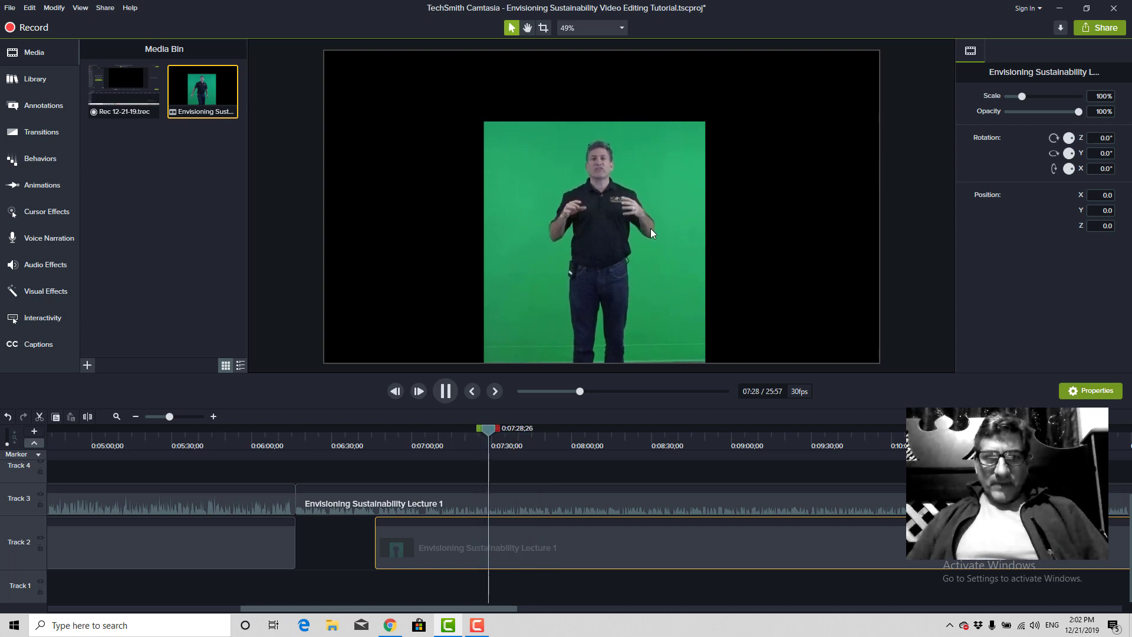
pyautogui.click(649, 235)
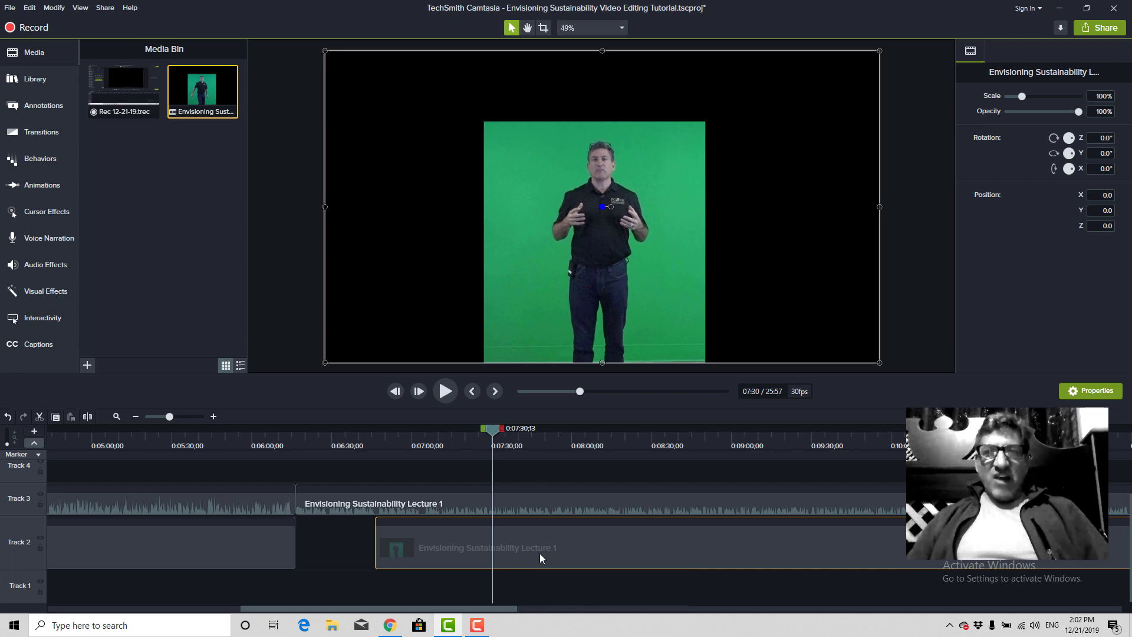
pyautogui.press('space')
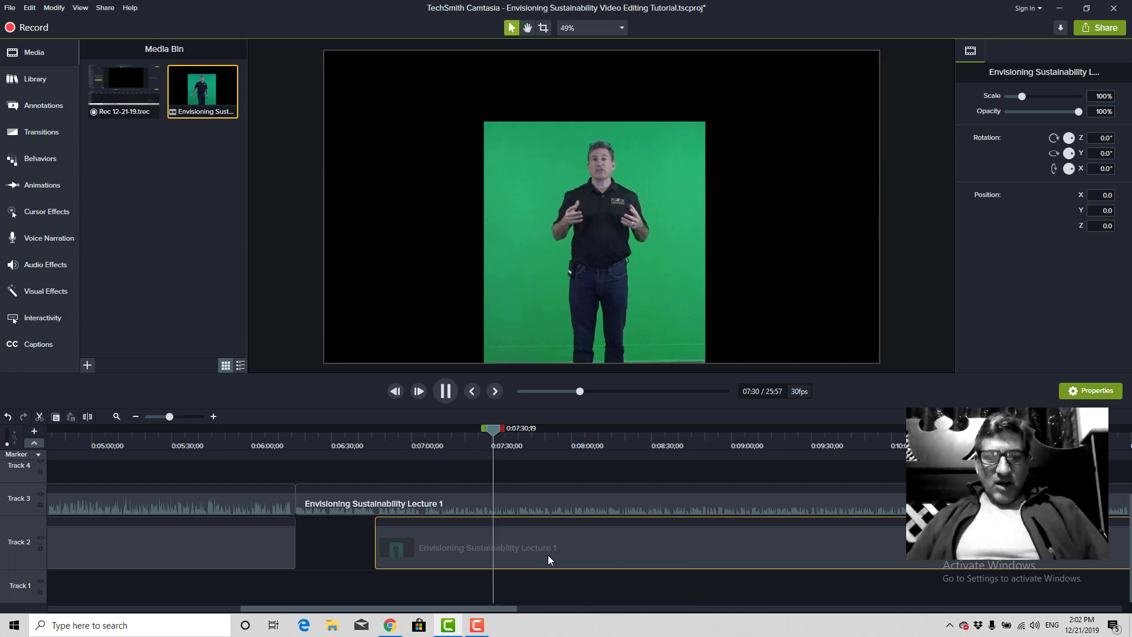
pyautogui.press('space')
pyautogui.moveTo(498, 554); pyautogui.dragTo(378, 545)
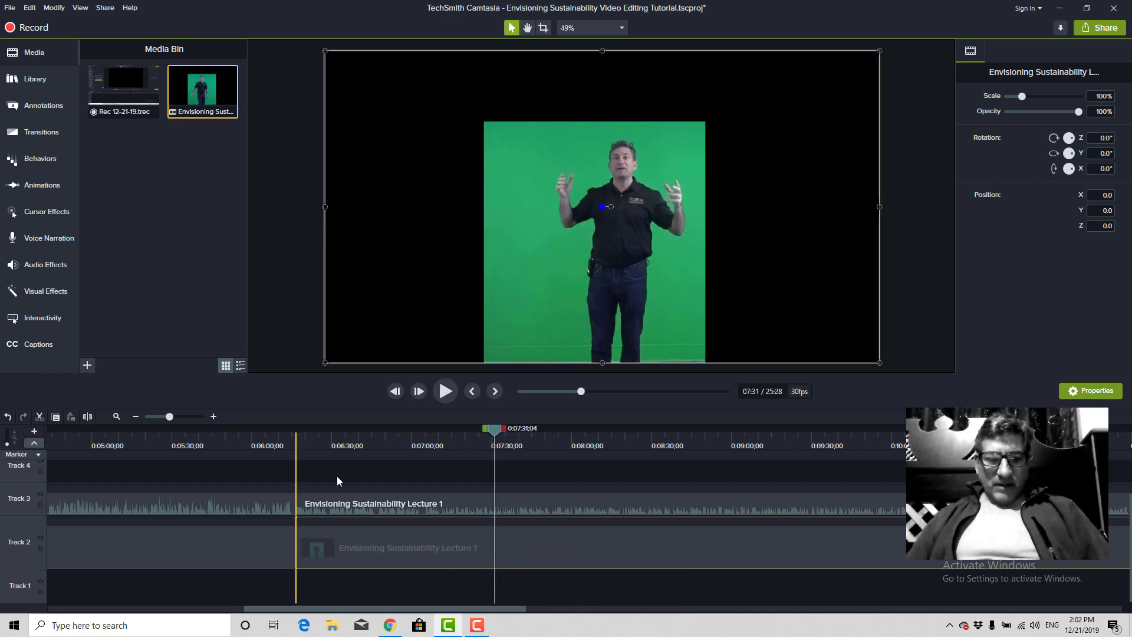
# Undo the latest changes to the lecture, including the separation of its audio and video.
pyautogui.moveTo(498, 529); pyautogui.dragTo(504, 535)
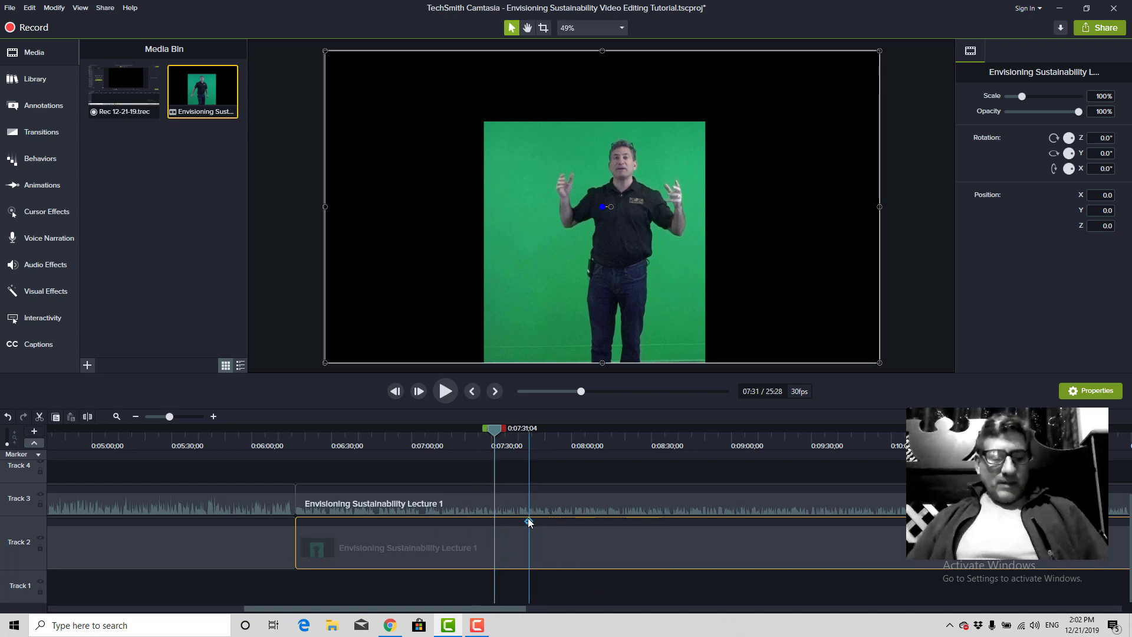
pyautogui.moveTo(535, 516); pyautogui.dragTo(616, 482)
pyautogui.hotkey('ctrl', 'z')
pyautogui.hotkey('ctrl', 'z')
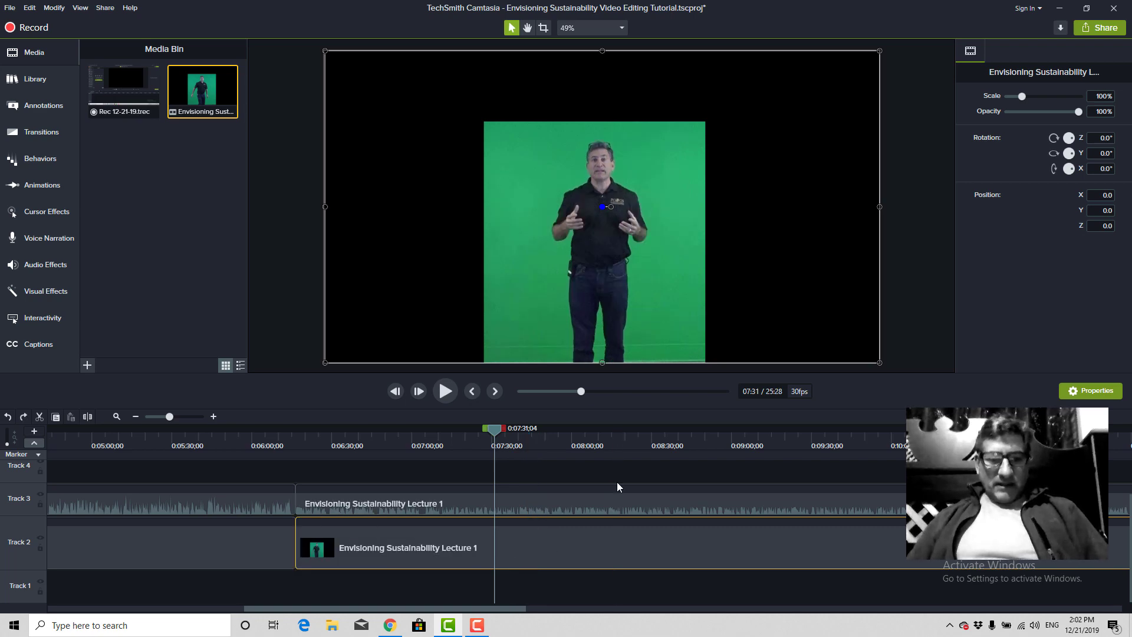
pyautogui.moveTo(589, 536)
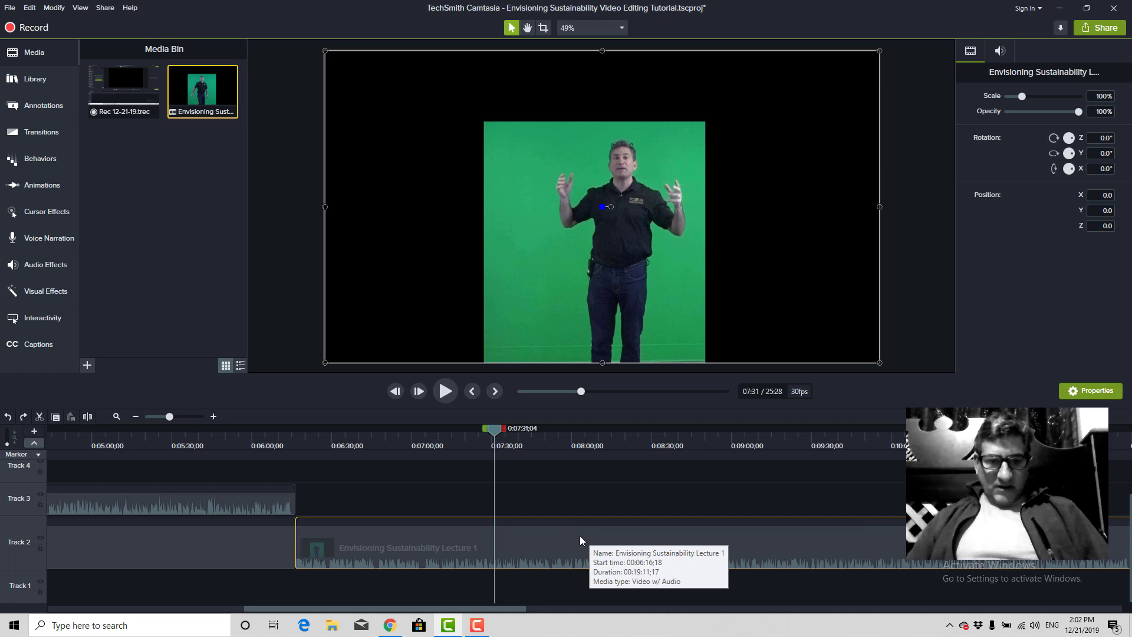
# Play the rejoined lecture clip from about 0:06:58, and move the playhead back to 0:06:29;20.
pyautogui.click(408, 453)
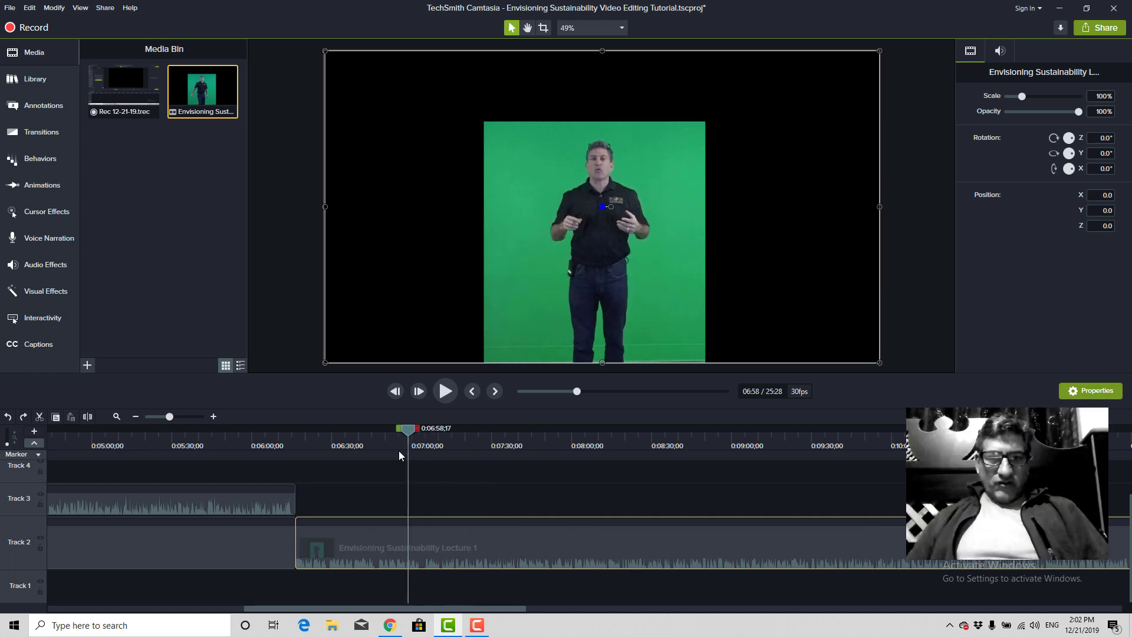
pyautogui.press('space')
pyautogui.press('space')
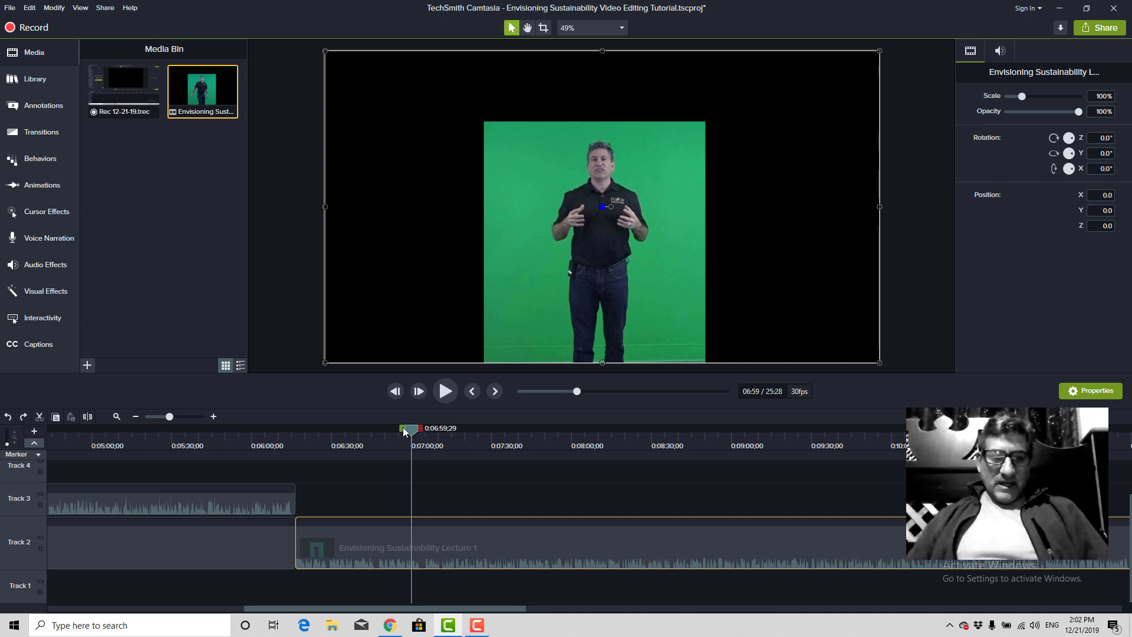
pyautogui.moveTo(408, 430); pyautogui.dragTo(328, 464)
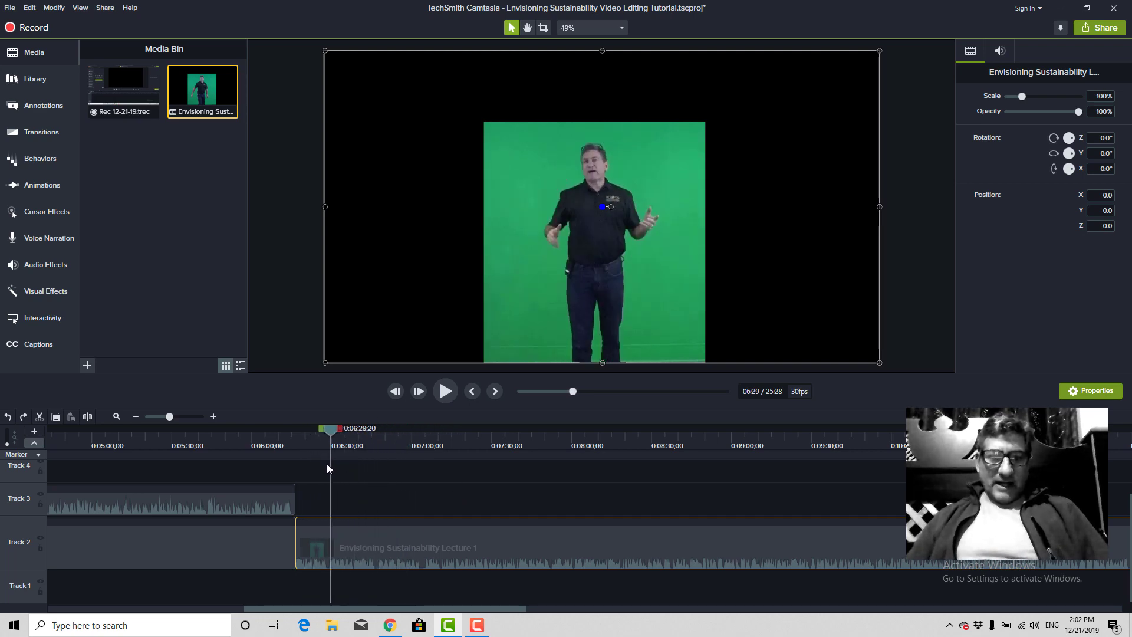
# Leave a small gap before the lecture clip on Track 2 and add a Fade transition to its start.
pyautogui.moveTo(402, 546); pyautogui.dragTo(379, 543)
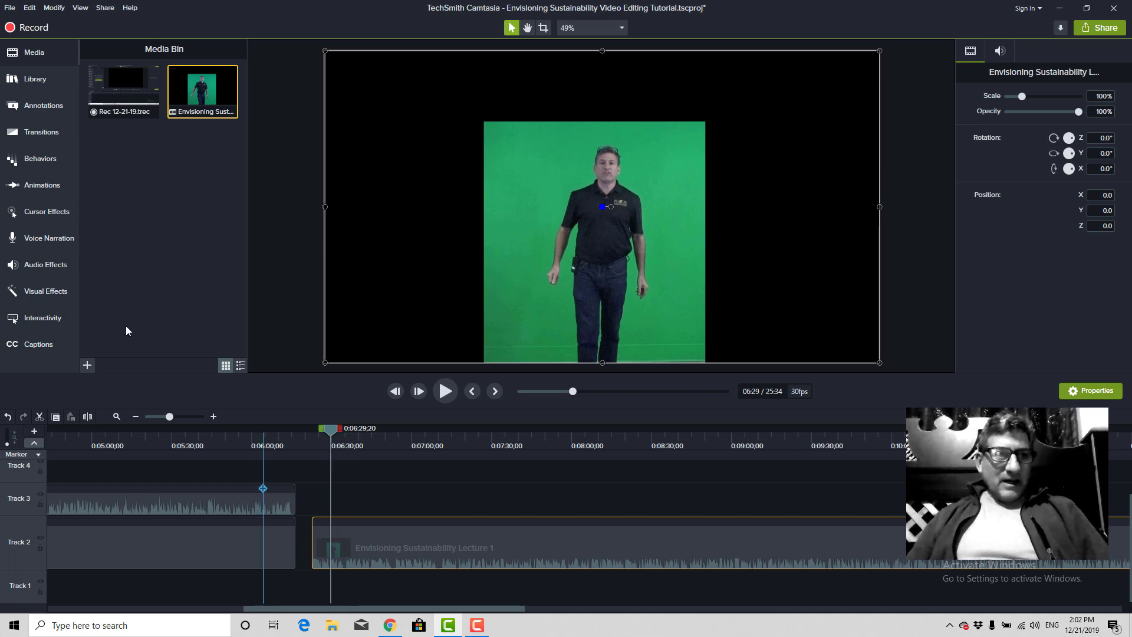
pyautogui.click(23, 138)
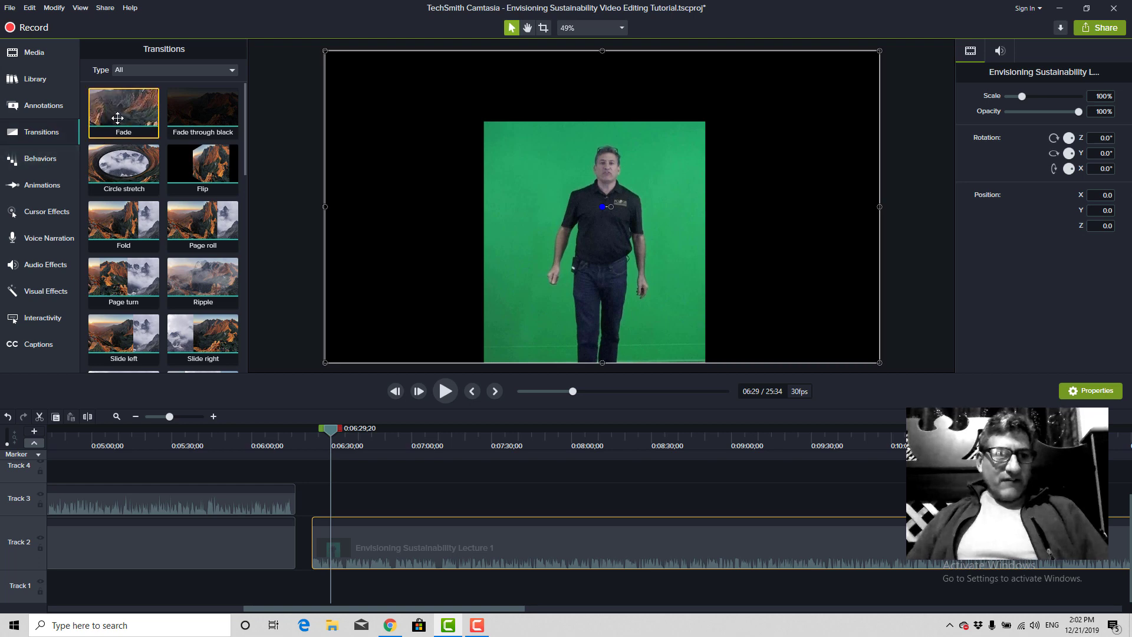
pyautogui.moveTo(117, 117); pyautogui.dragTo(307, 551)
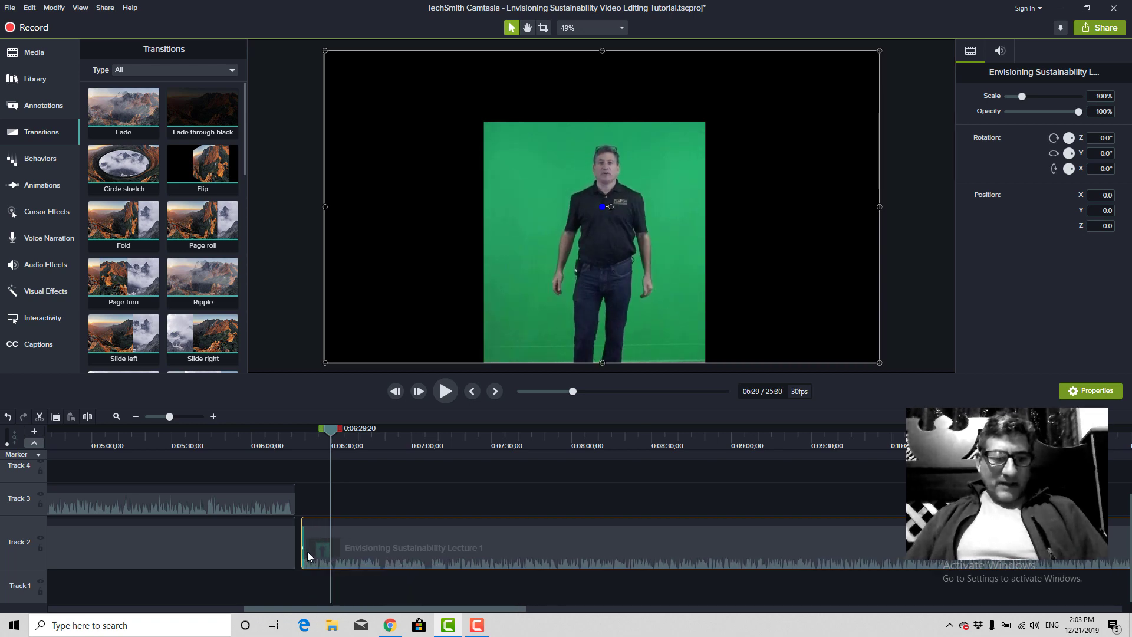
# Play the opening of the lecture clip to preview its Fade transition.
pyautogui.click(295, 445)
pyautogui.press('space')
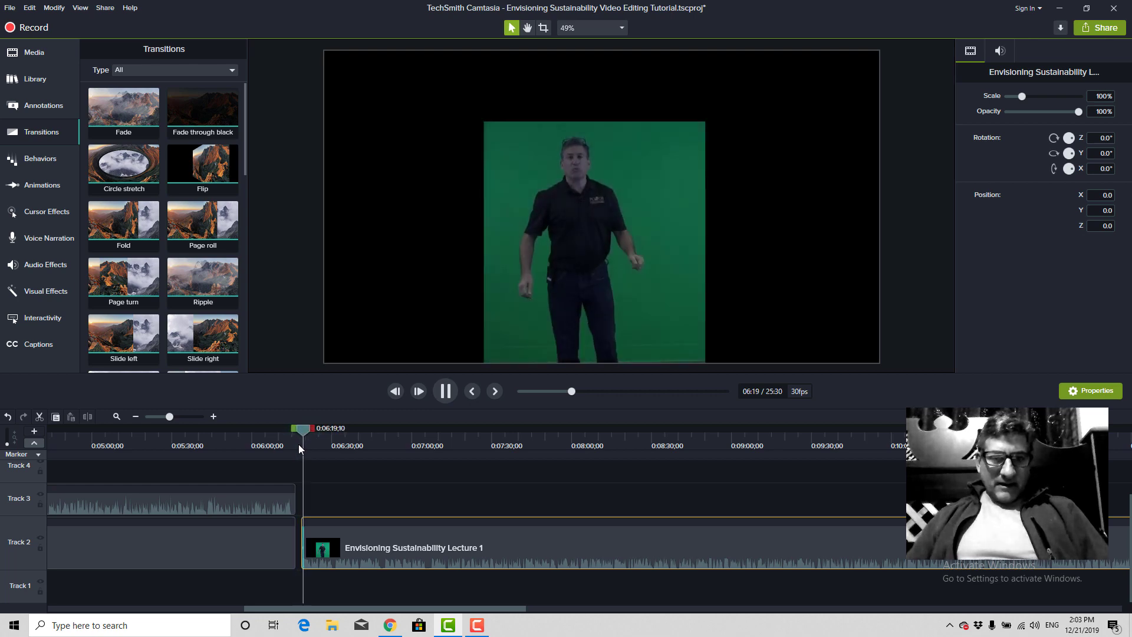
pyautogui.press('space')
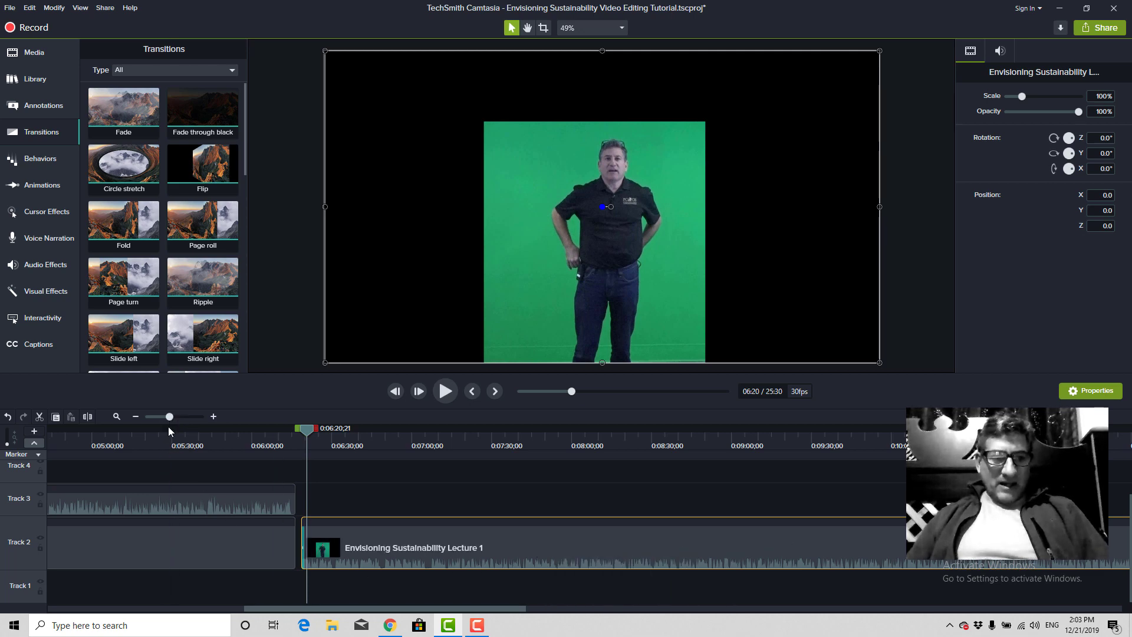
# Compare playback of the lecture clip with the timeline zoomed in closely and zoomed out to the whole project.
pyautogui.moveTo(170, 417); pyautogui.dragTo(198, 416)
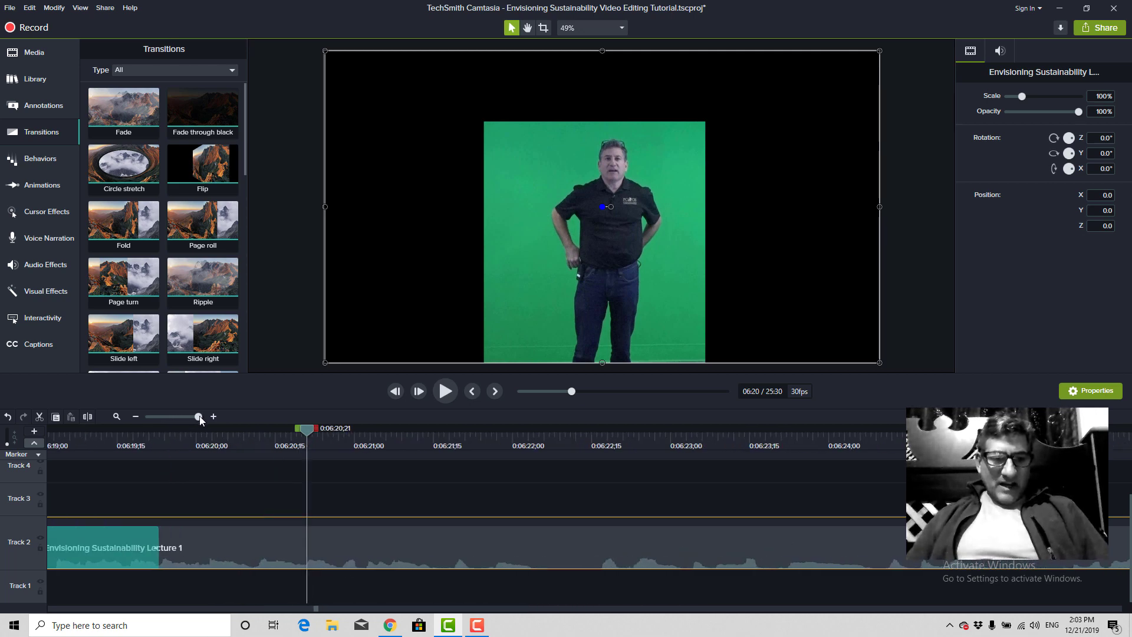
pyautogui.press('space')
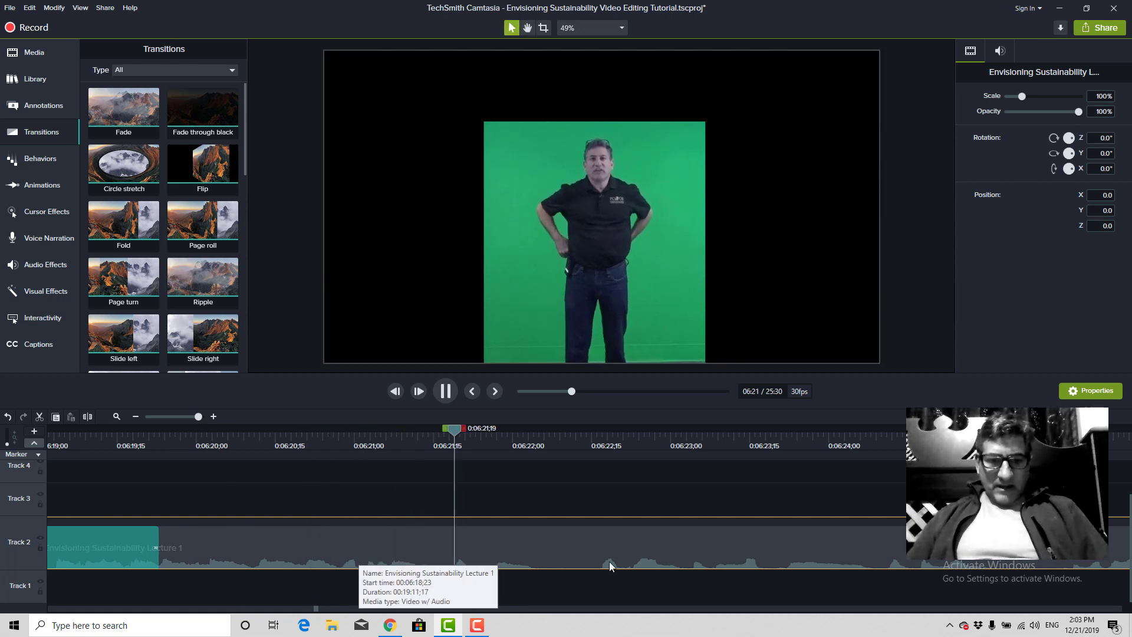
pyautogui.click(631, 561)
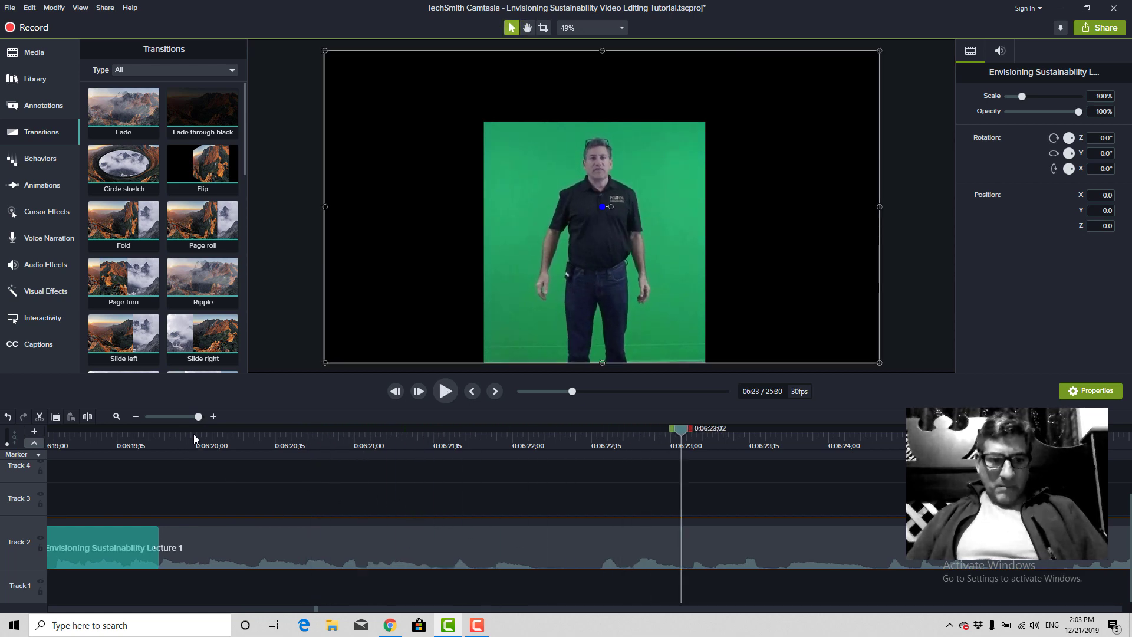
pyautogui.moveTo(193, 415); pyautogui.dragTo(138, 408)
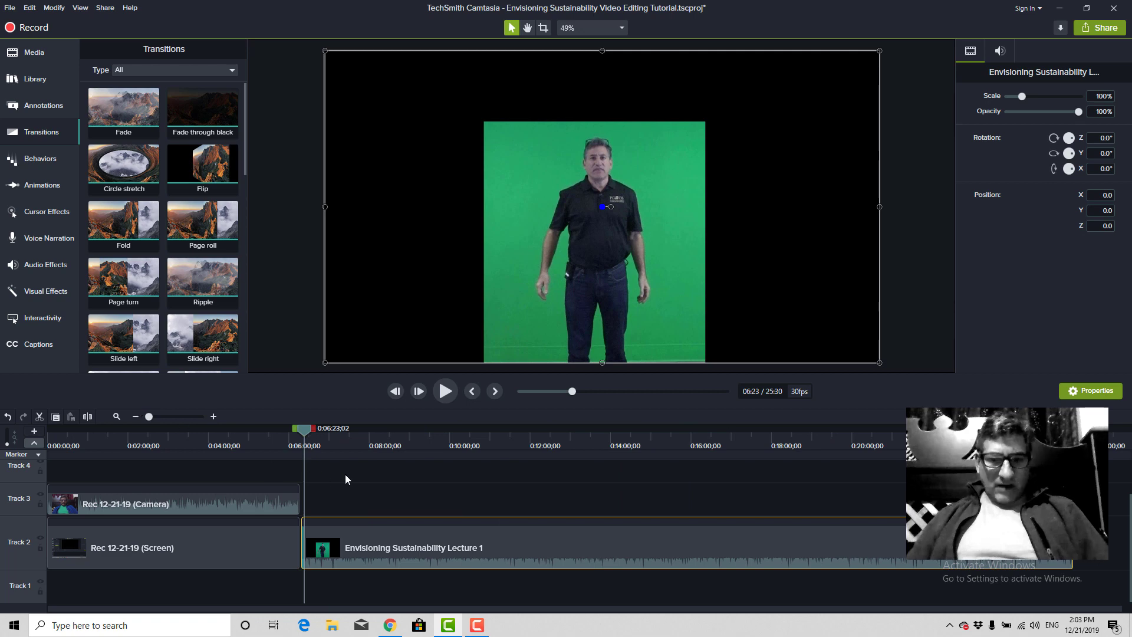
pyautogui.press('space')
pyautogui.click(442, 564)
pyautogui.press('space')
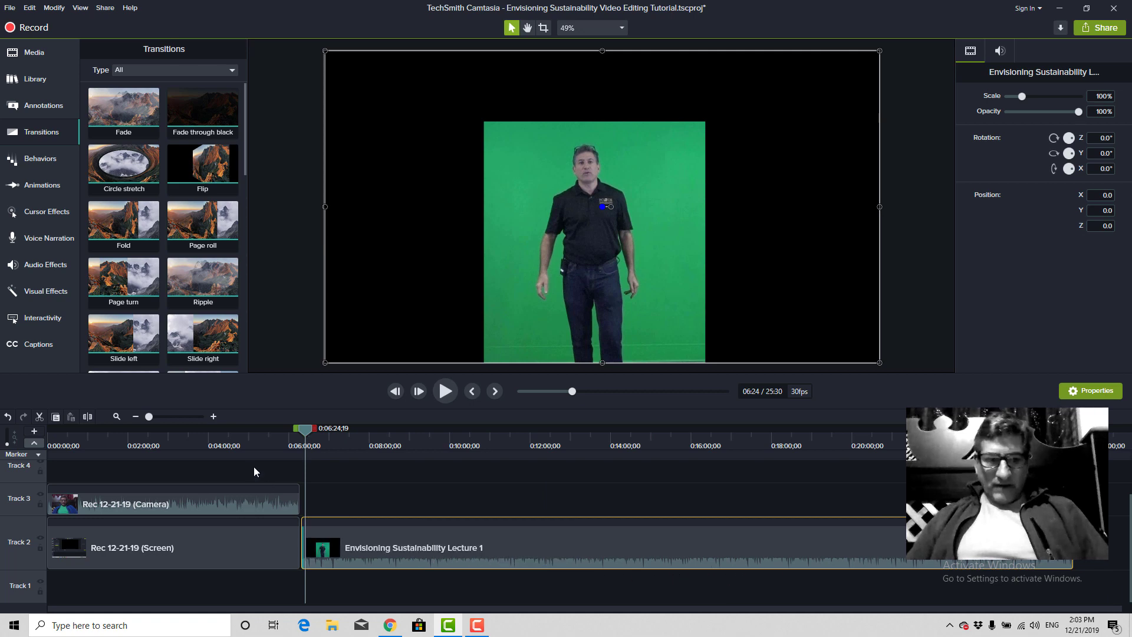
# Enlarge the waveform around 0:06:25;04 and raise the lecture clip's audio level to 124%.
pyautogui.click(167, 417)
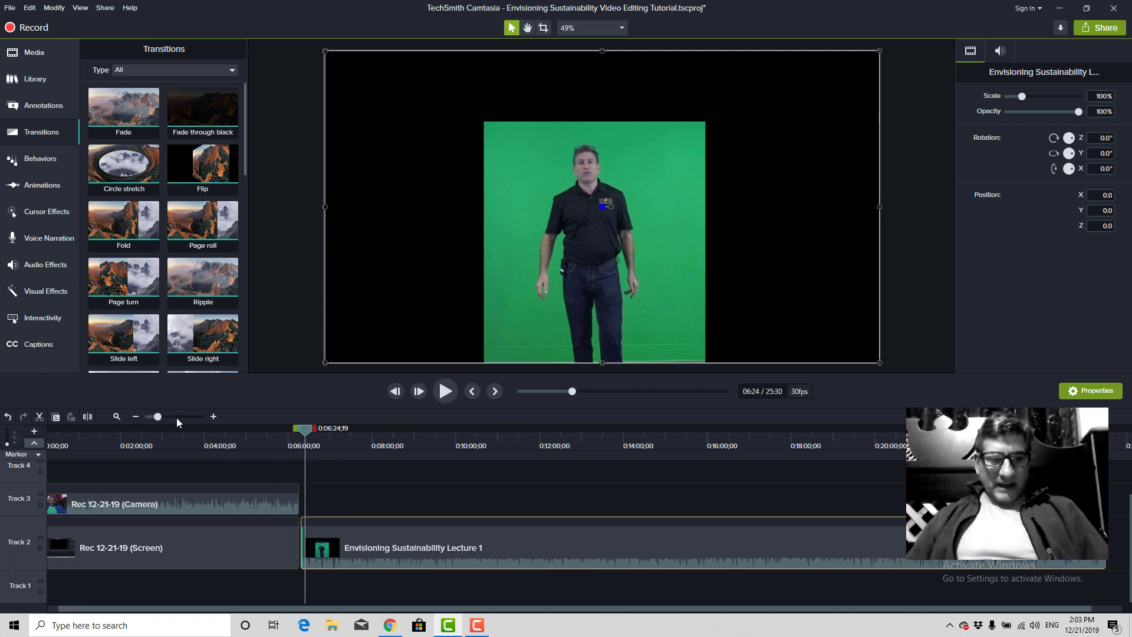
pyautogui.moveTo(159, 416); pyautogui.dragTo(240, 470)
pyautogui.click(388, 445)
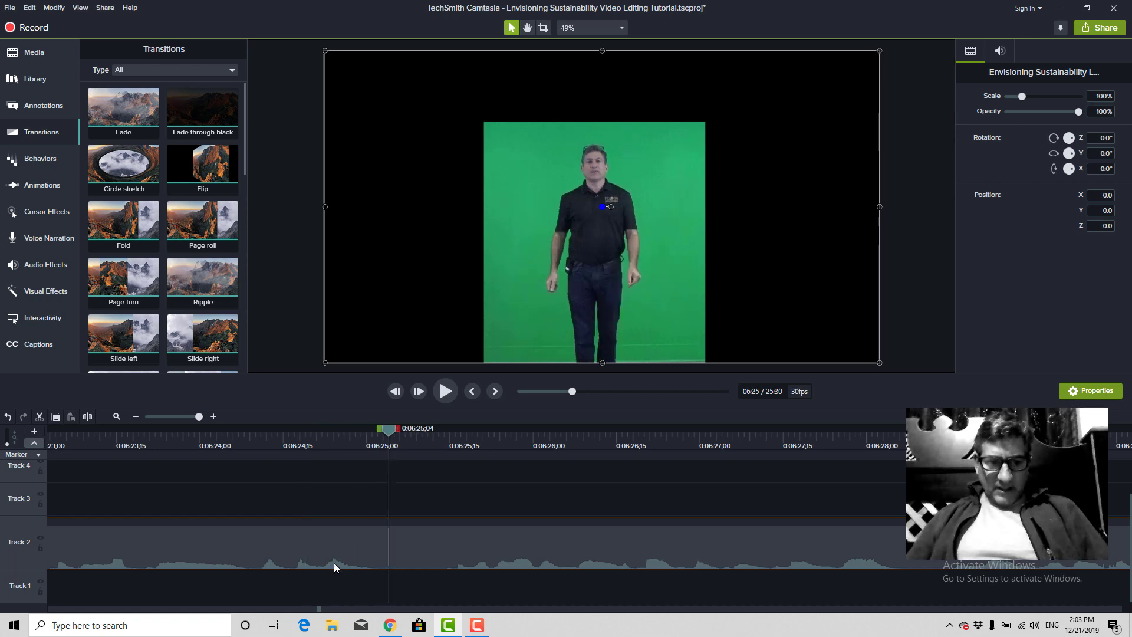
pyautogui.rightClick(334, 562)
pyautogui.click(370, 473)
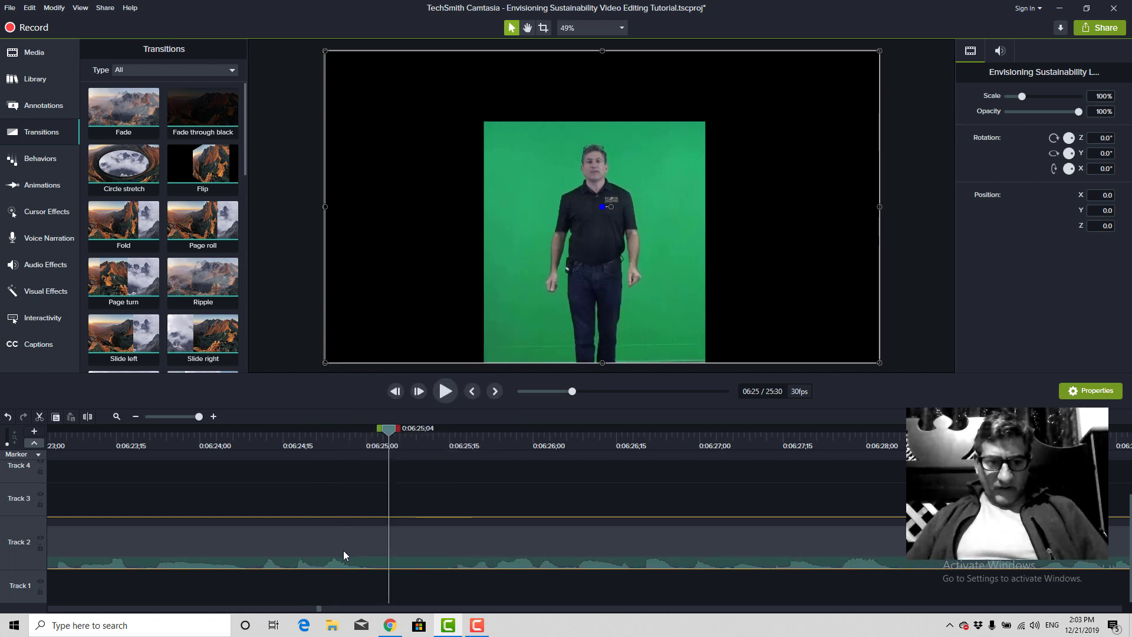
pyautogui.moveTo(343, 557); pyautogui.dragTo(345, 540)
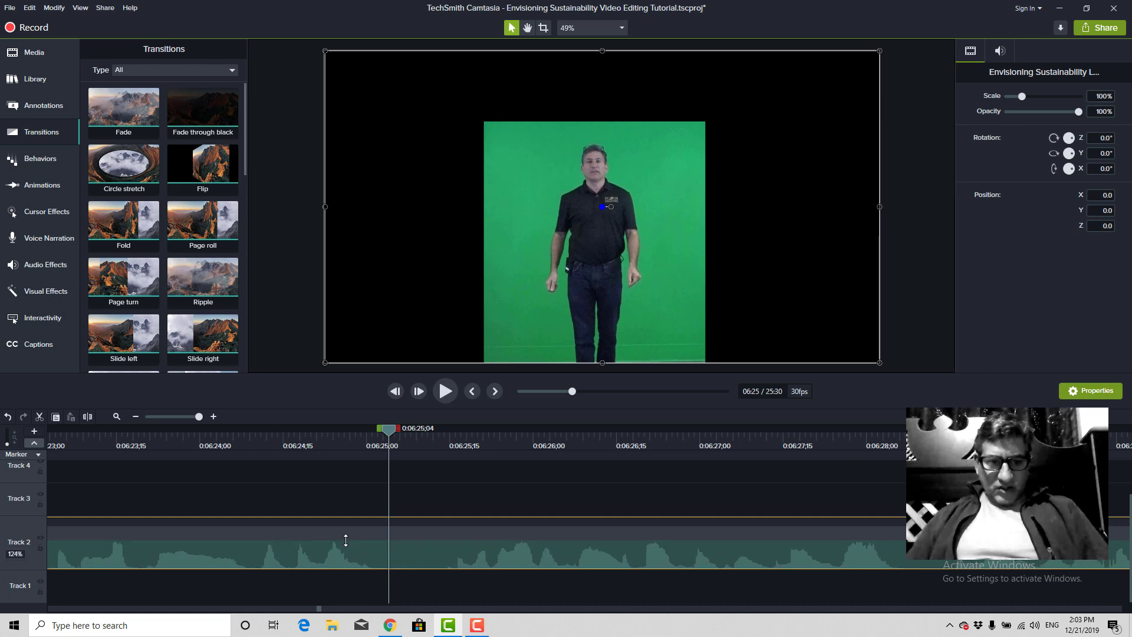
# Play the lecture repeatedly between about 0:06:24 and 0:06:26 to examine how the waveform matches speech and pauses.
pyautogui.click(342, 443)
pyautogui.moveTo(341, 430); pyautogui.dragTo(249, 472)
pyautogui.press('space')
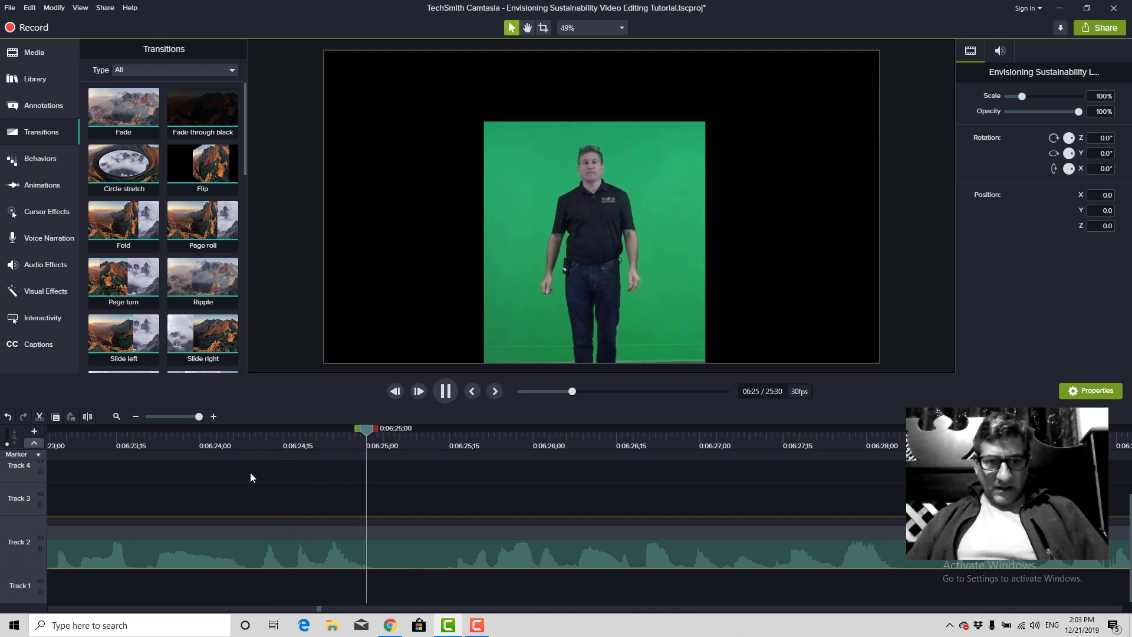
pyautogui.press('space')
pyautogui.click(257, 440)
pyautogui.press('space')
pyautogui.press('space')
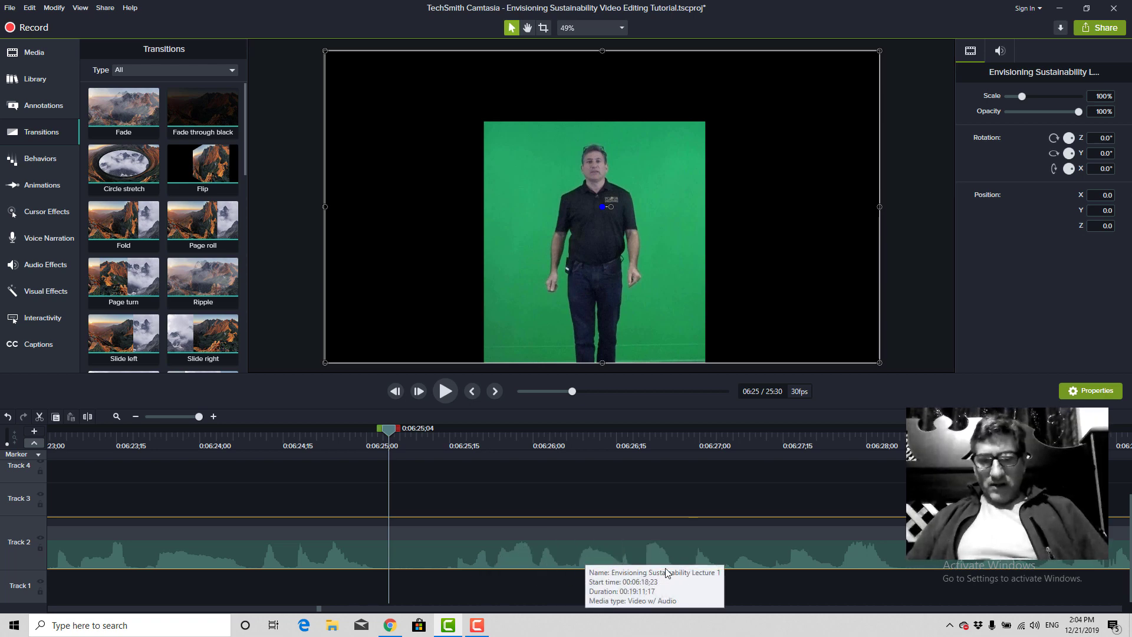
pyautogui.click(399, 475)
pyautogui.press('space')
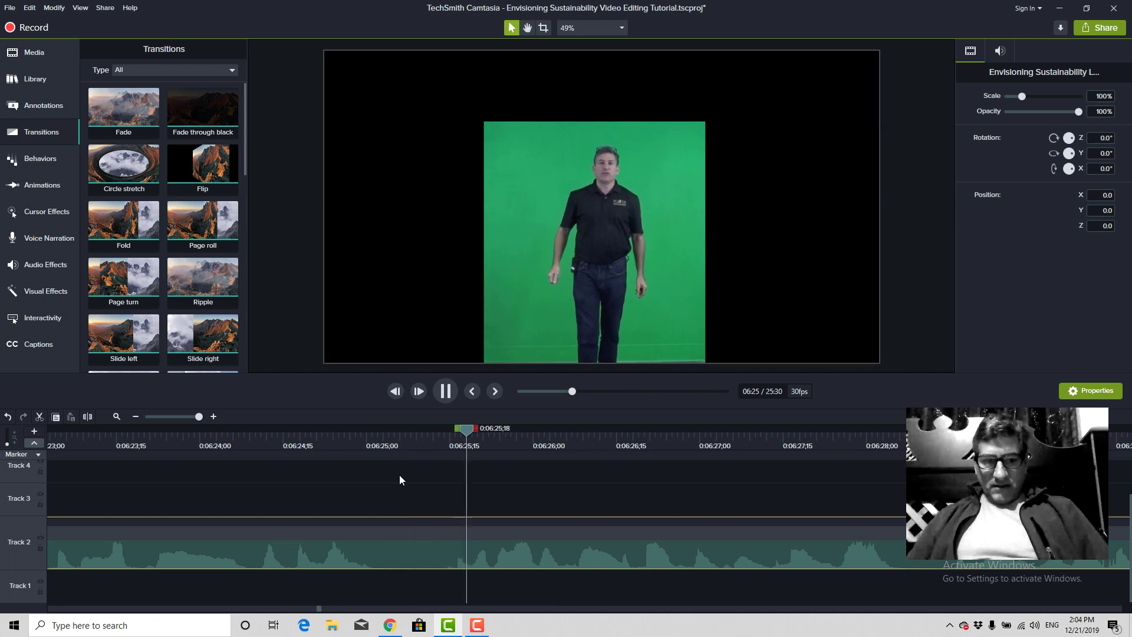
pyautogui.click(496, 563)
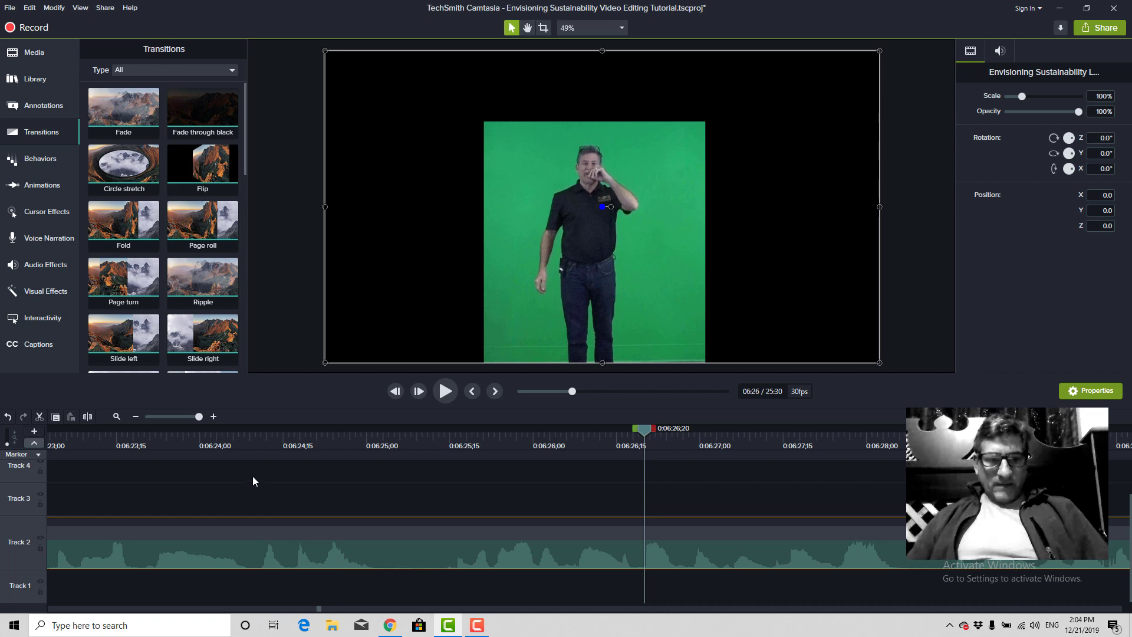
# Add a timeline marker at 0:06:24;09 and a marker named "one point one" on the lecture clip at 0:06:24;12.
pyautogui.click(252, 452)
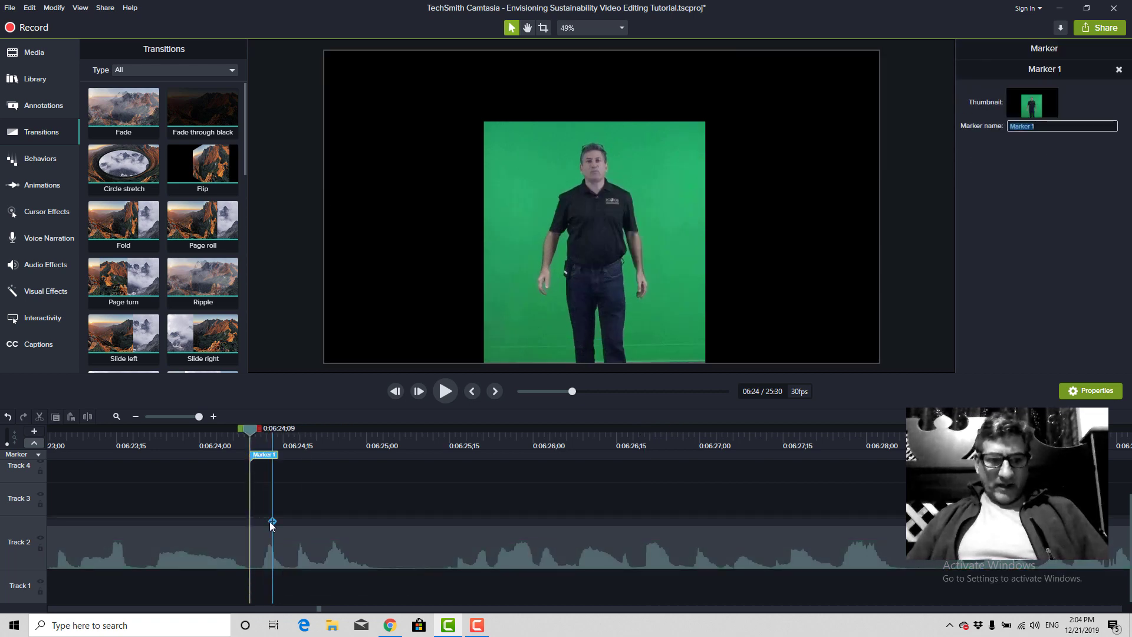
pyautogui.click(269, 519)
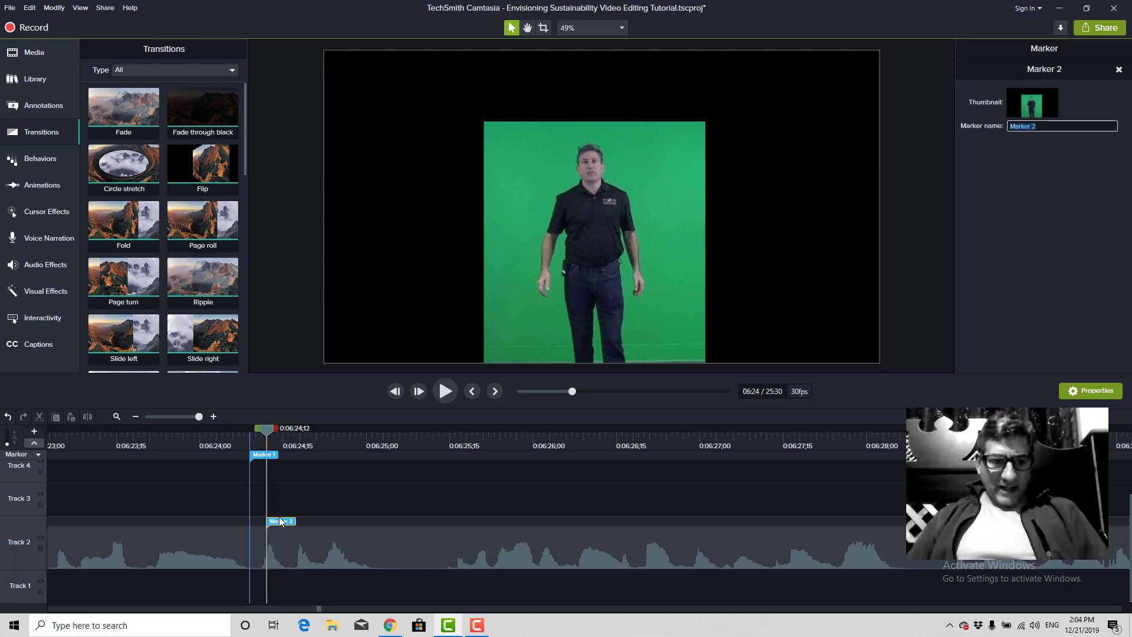
pyautogui.click(281, 520)
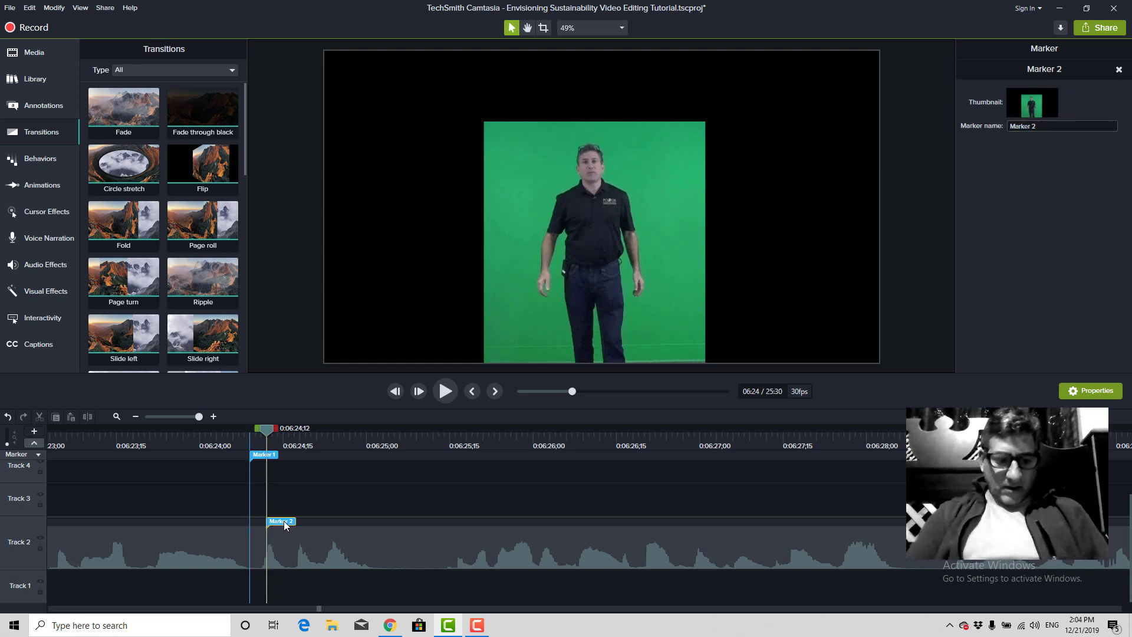
pyautogui.press('n')
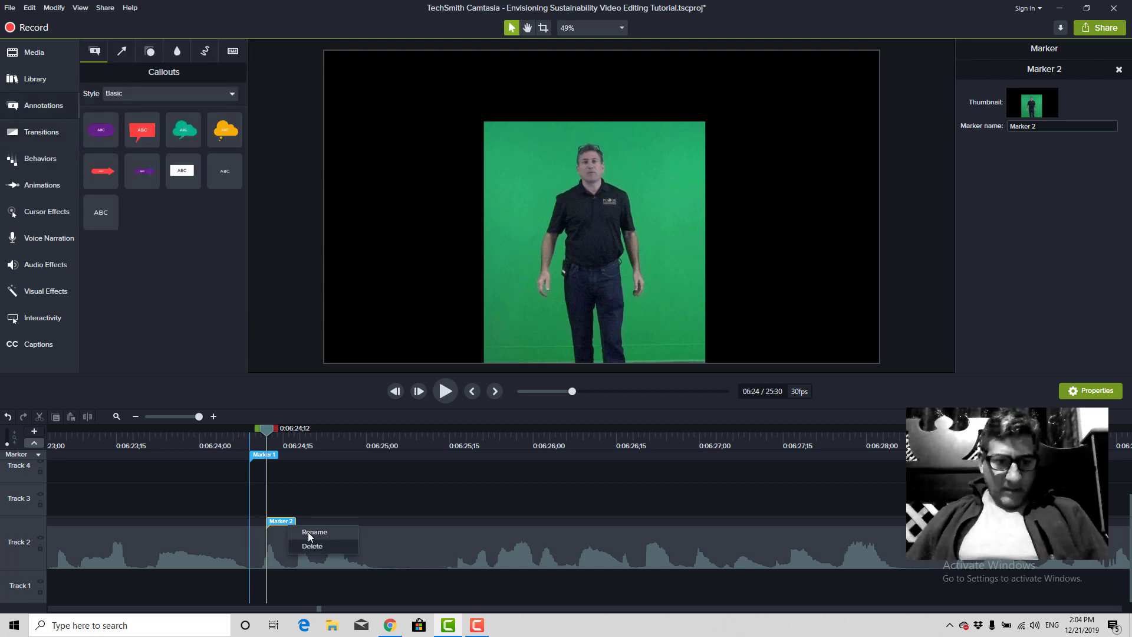
pyautogui.click(306, 532)
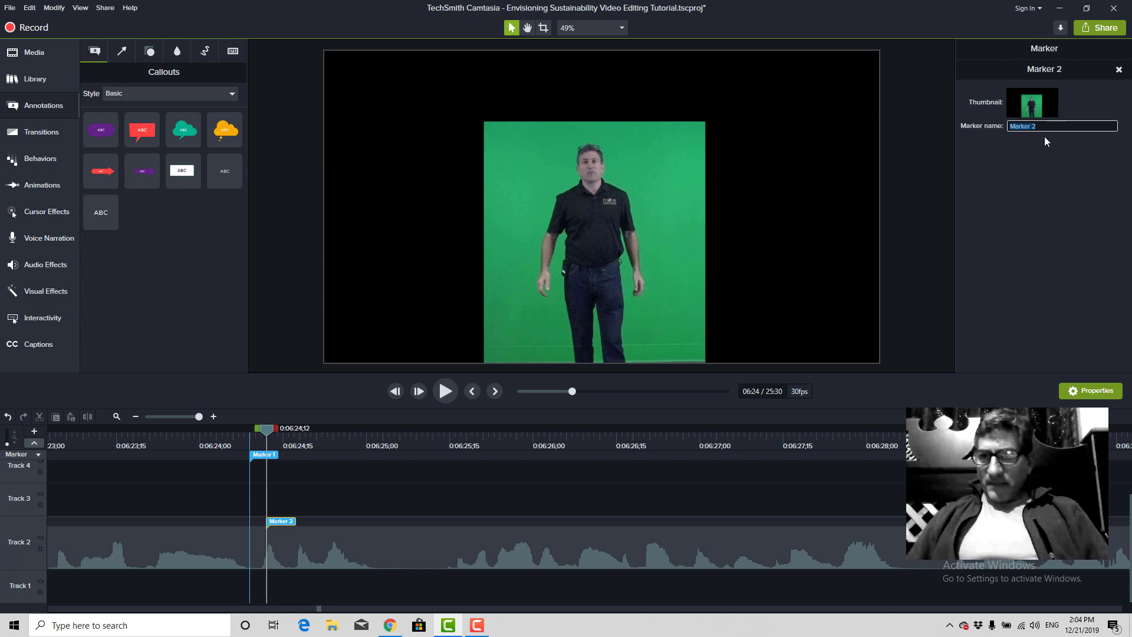
pyautogui.write('one point one')
pyautogui.press('Return')
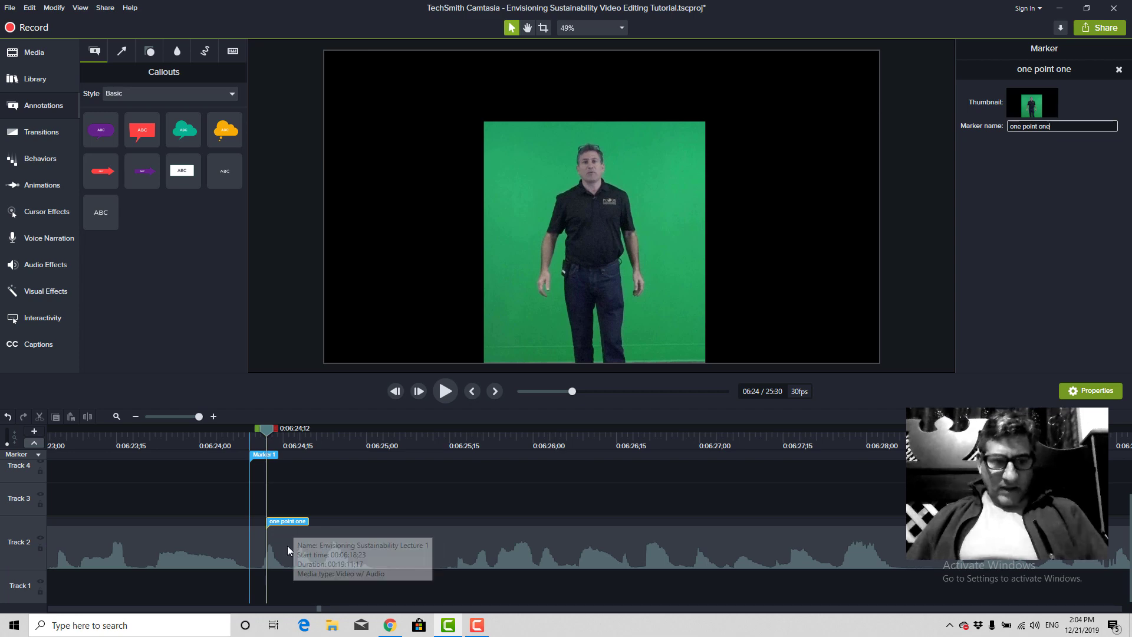
# Add a marker named "cogito ergo sum" to the lecture clip at 0:06:25;16.
pyautogui.moveTo(452, 442)
pyautogui.mouseDown()
pyautogui.moveTo(414, 439)
pyautogui.moveTo(459, 443)
pyautogui.mouseUp()
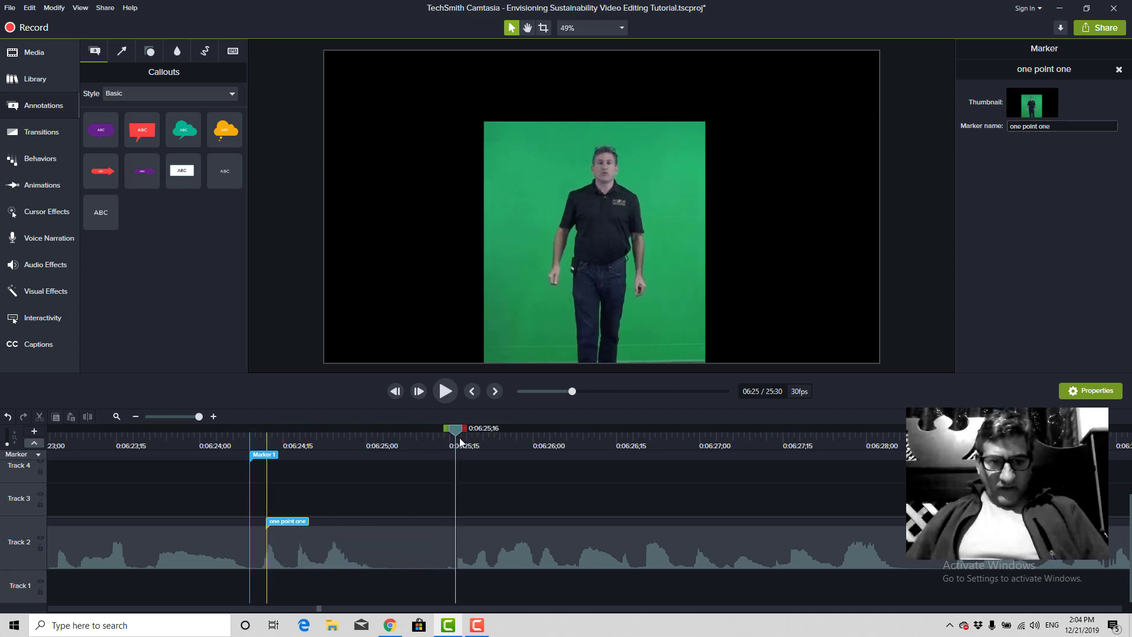
pyautogui.click(456, 522)
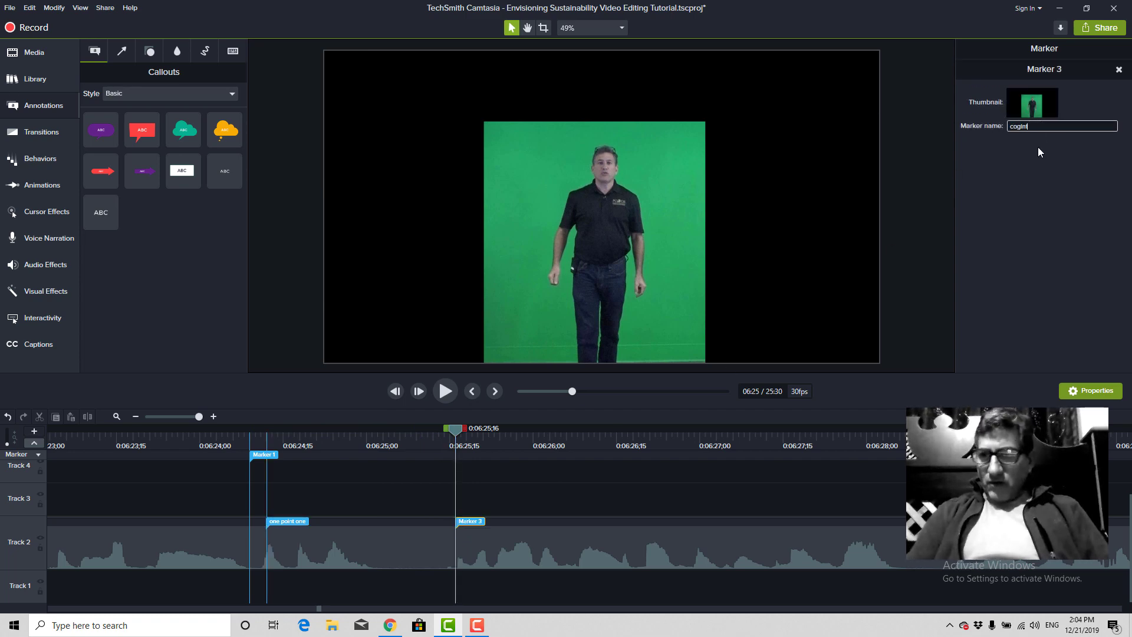
pyautogui.write('cogito ergo sum')
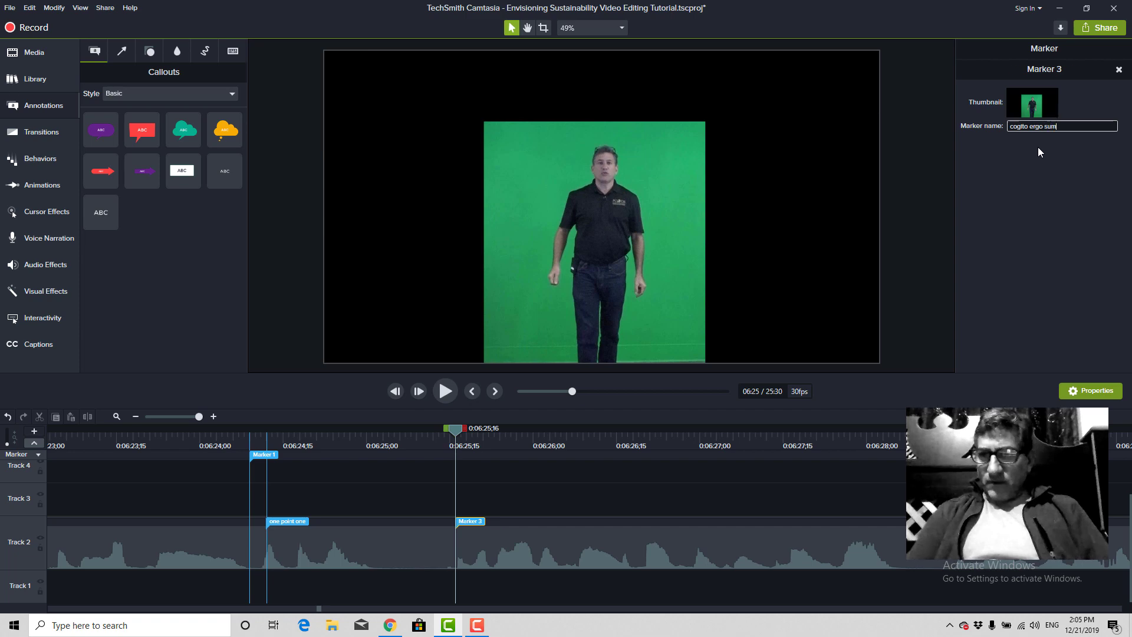
pyautogui.press('Return')
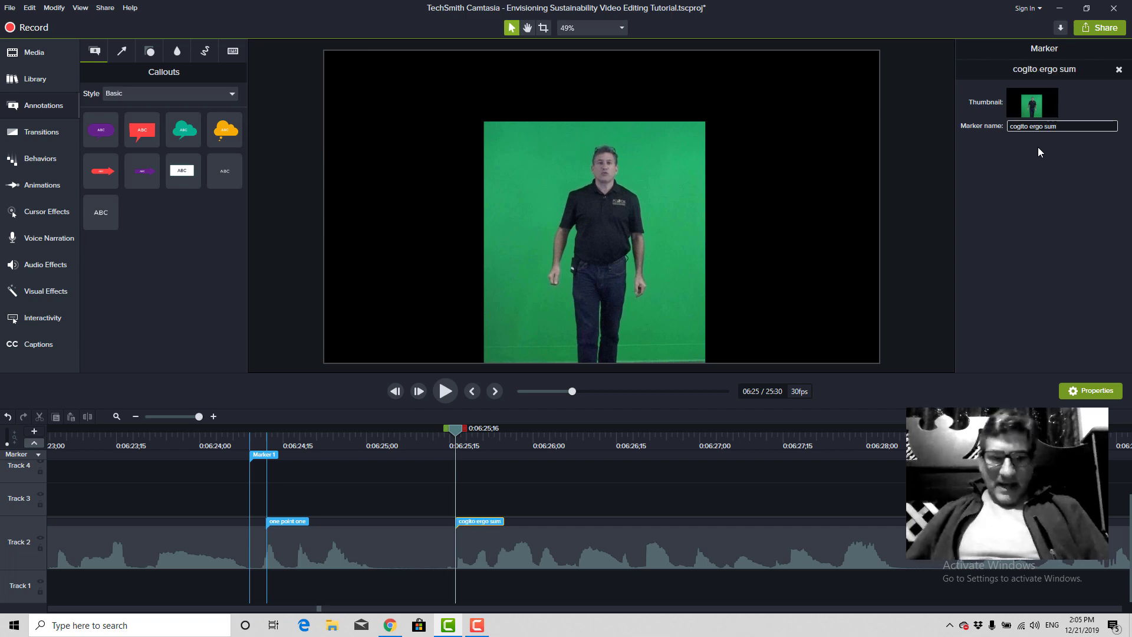
# Delete the timeline marker at 0:06:24;09, keeping the two markers on the lecture clip.
pyautogui.click(408, 490)
pyautogui.moveTo(457, 436)
pyautogui.mouseDown()
pyautogui.moveTo(243, 436)
pyautogui.moveTo(344, 436)
pyautogui.mouseUp()
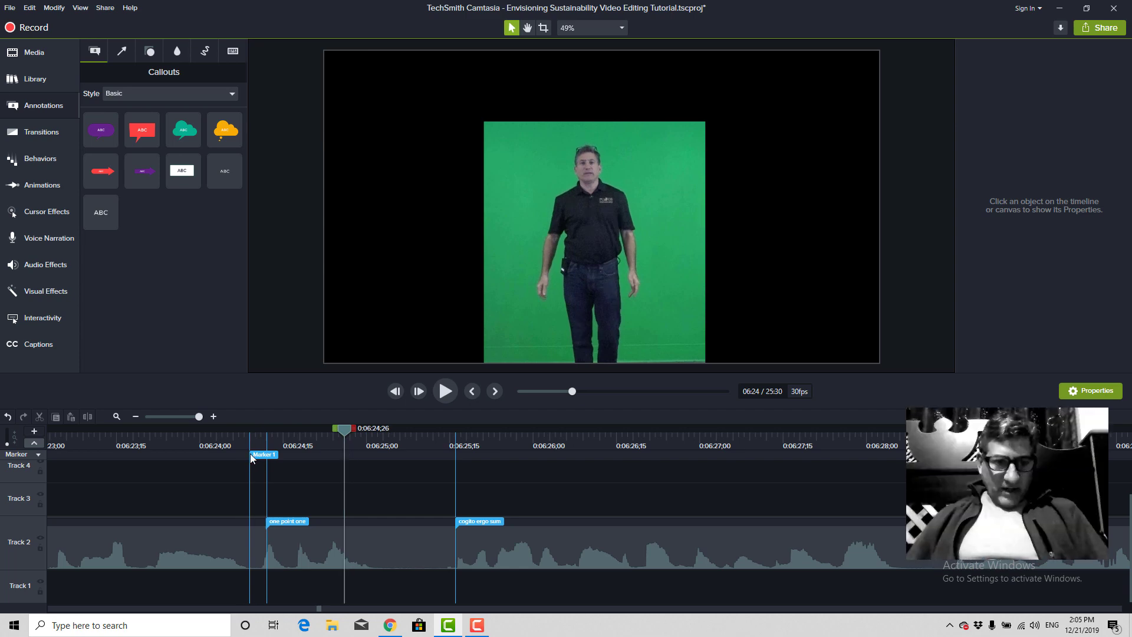
pyautogui.rightClick(258, 457)
pyautogui.click(276, 479)
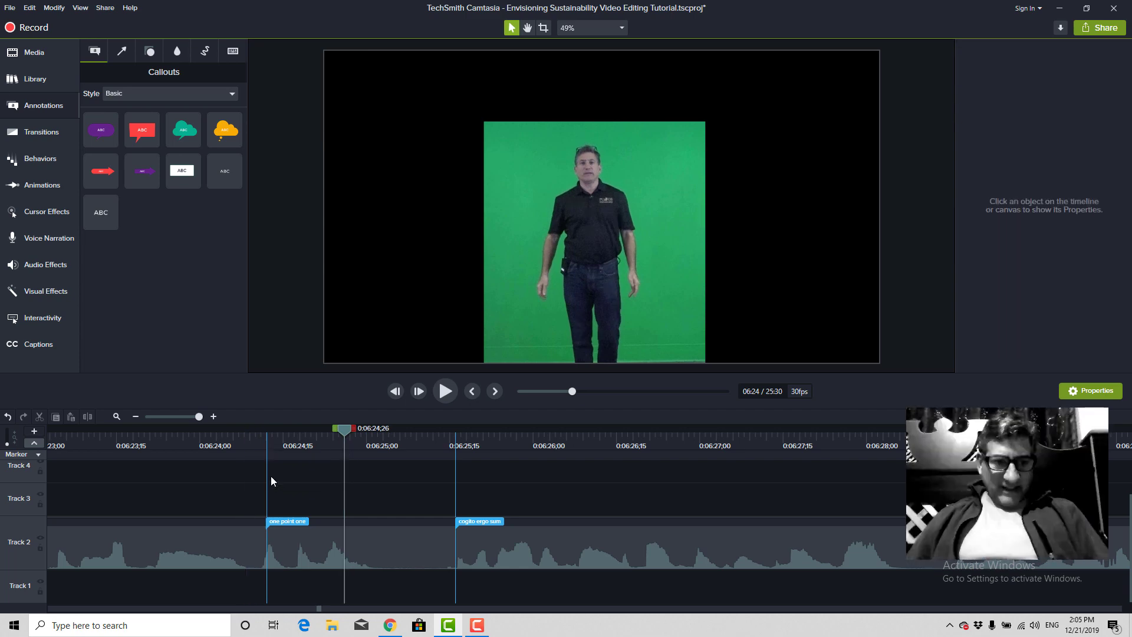
# Play the lecture between about 0:06:29 and 0:06:31 to locate where the actual lecture begins.
pyautogui.moveTo(341, 431)
pyautogui.mouseDown()
pyautogui.moveTo(454, 426)
pyautogui.moveTo(386, 436)
pyautogui.mouseUp()
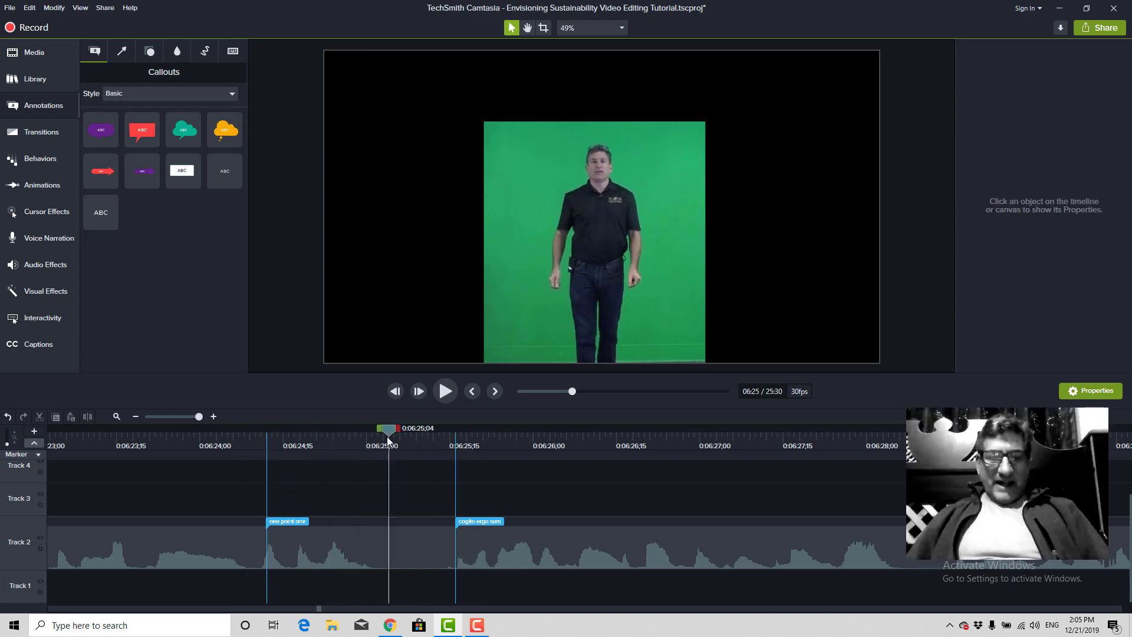
pyautogui.moveTo(196, 417); pyautogui.dragTo(175, 416)
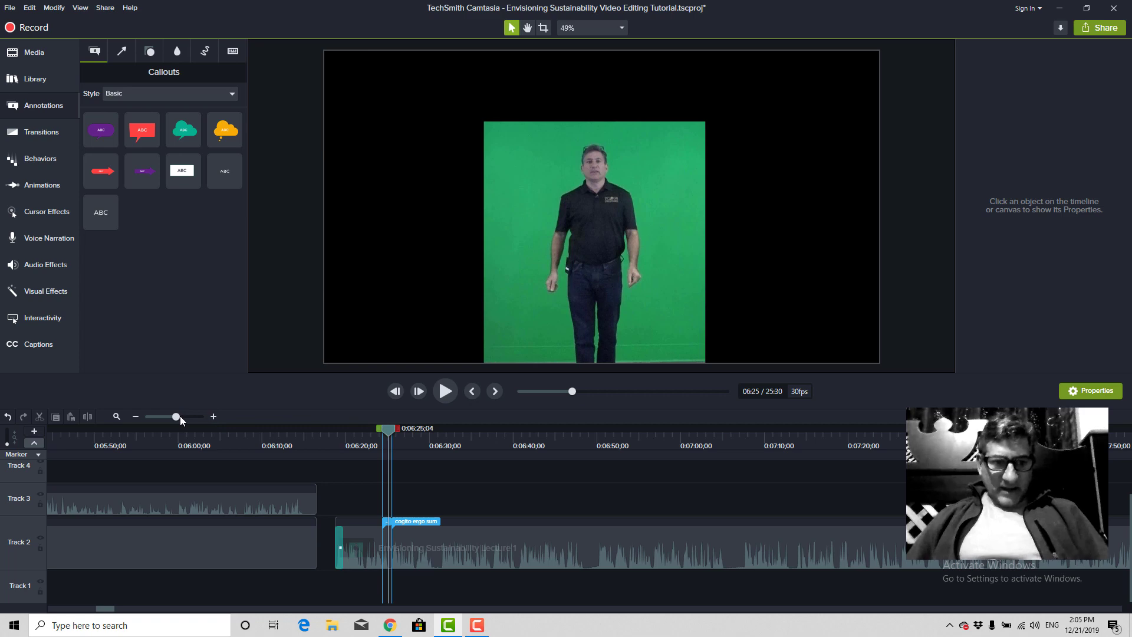
pyautogui.moveTo(176, 416)
pyautogui.mouseDown()
pyautogui.moveTo(214, 418)
pyautogui.moveTo(147, 419)
pyautogui.moveTo(197, 424)
pyautogui.moveTo(186, 424)
pyautogui.mouseUp()
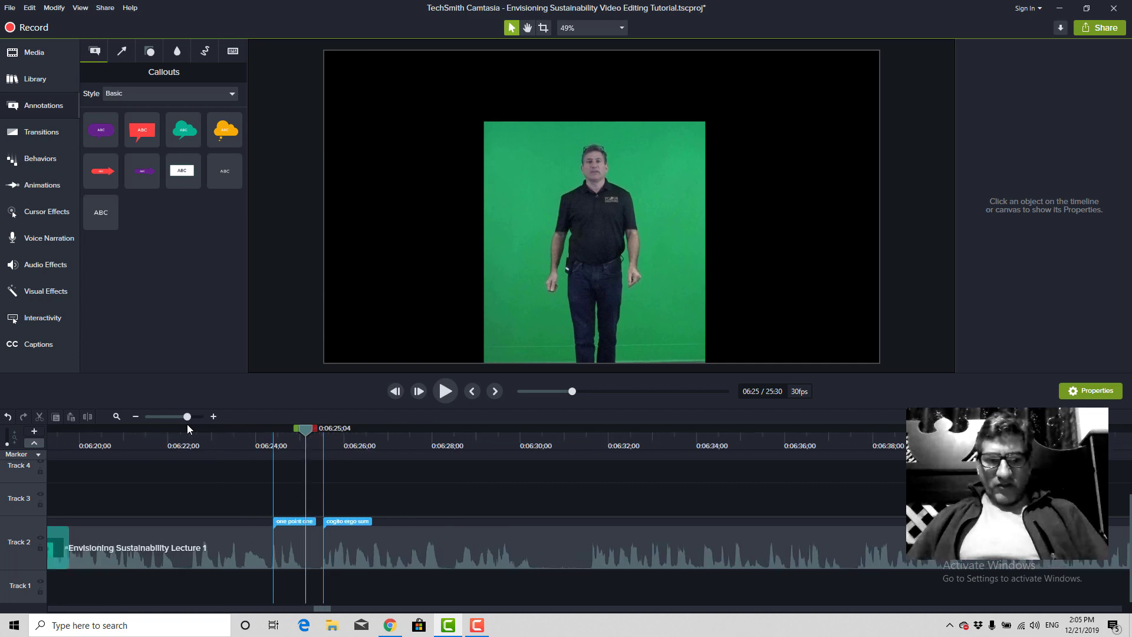
pyautogui.click(583, 445)
pyautogui.press('space')
pyautogui.click(494, 444)
pyautogui.press('space')
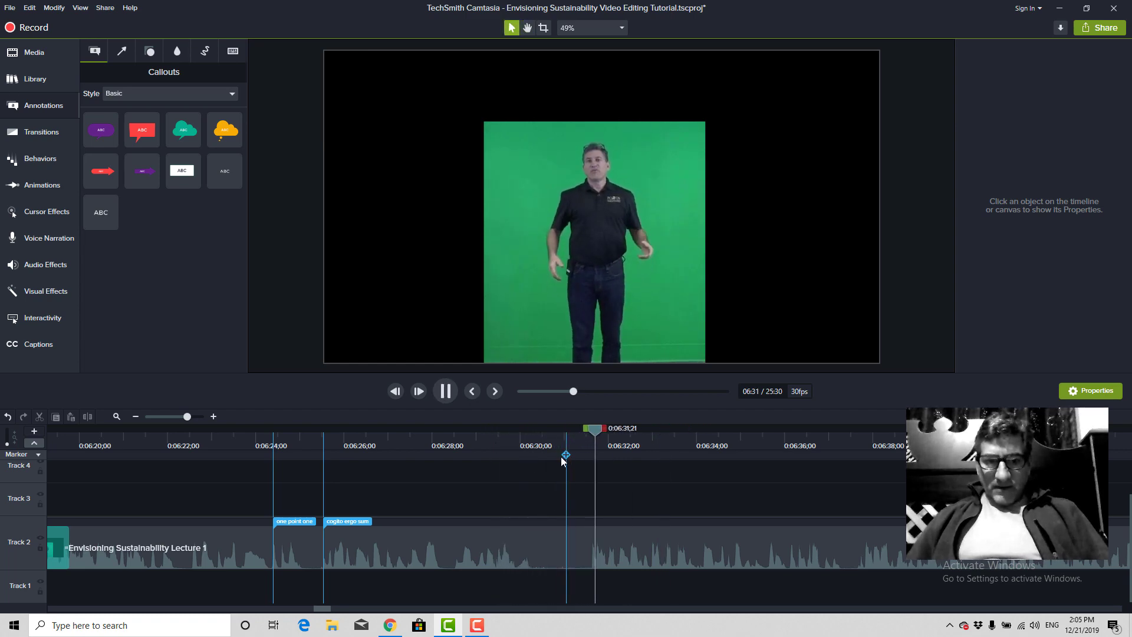
# Add a marker named "Lecture Start" to the lecture clip at 0:06:31;20, where the speech resumes after the pause.
pyautogui.moveTo(614, 436); pyautogui.dragTo(593, 436)
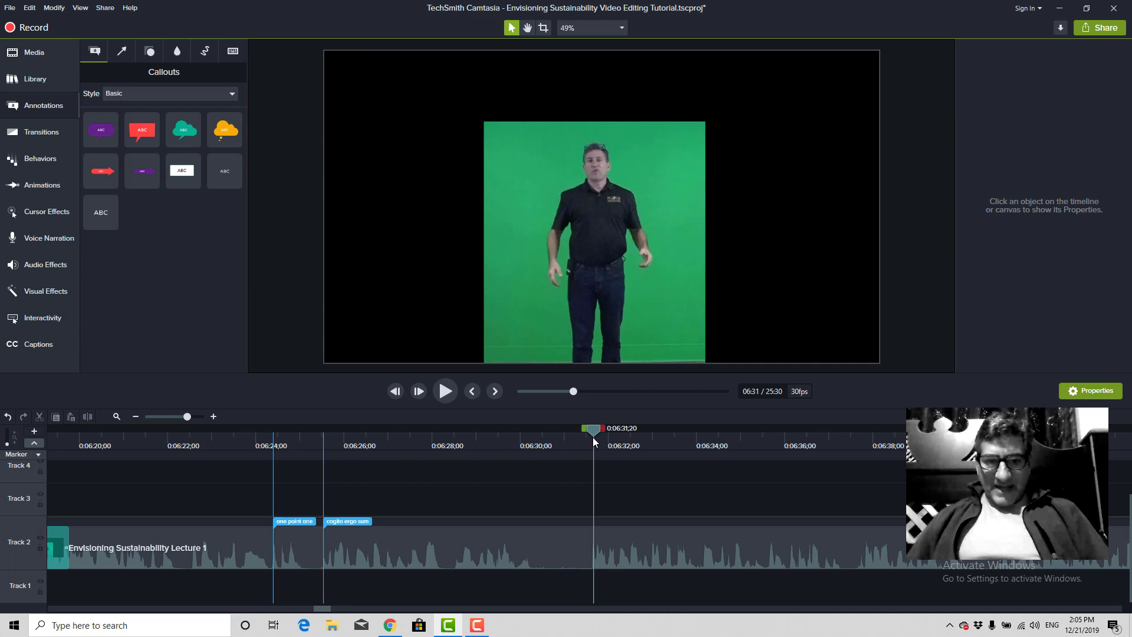
pyautogui.click(593, 520)
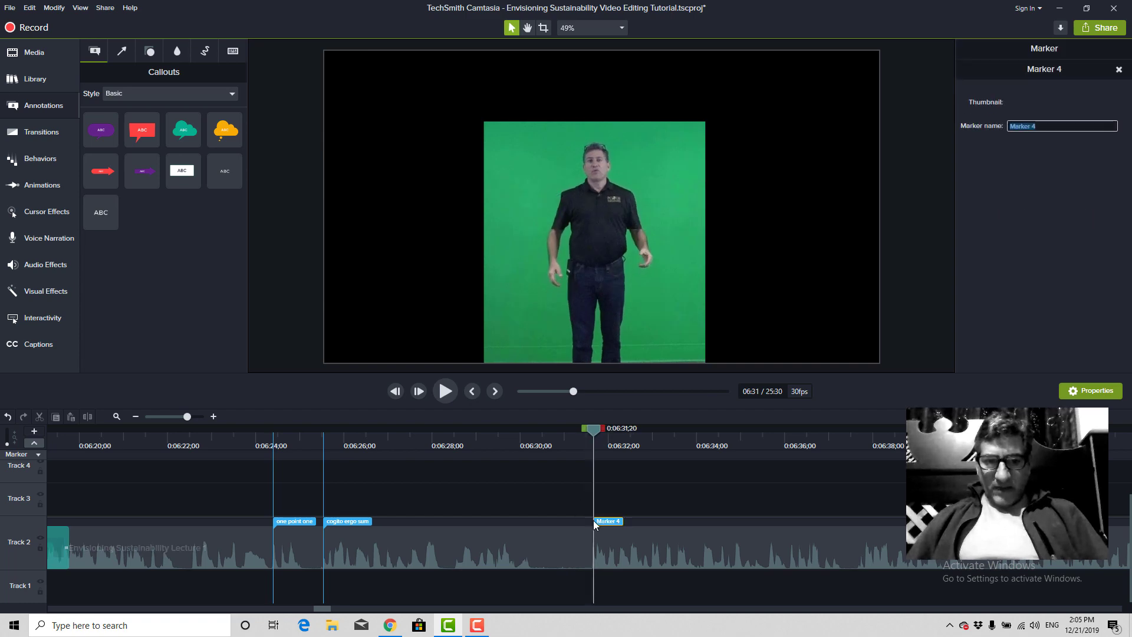
pyautogui.write('Le')
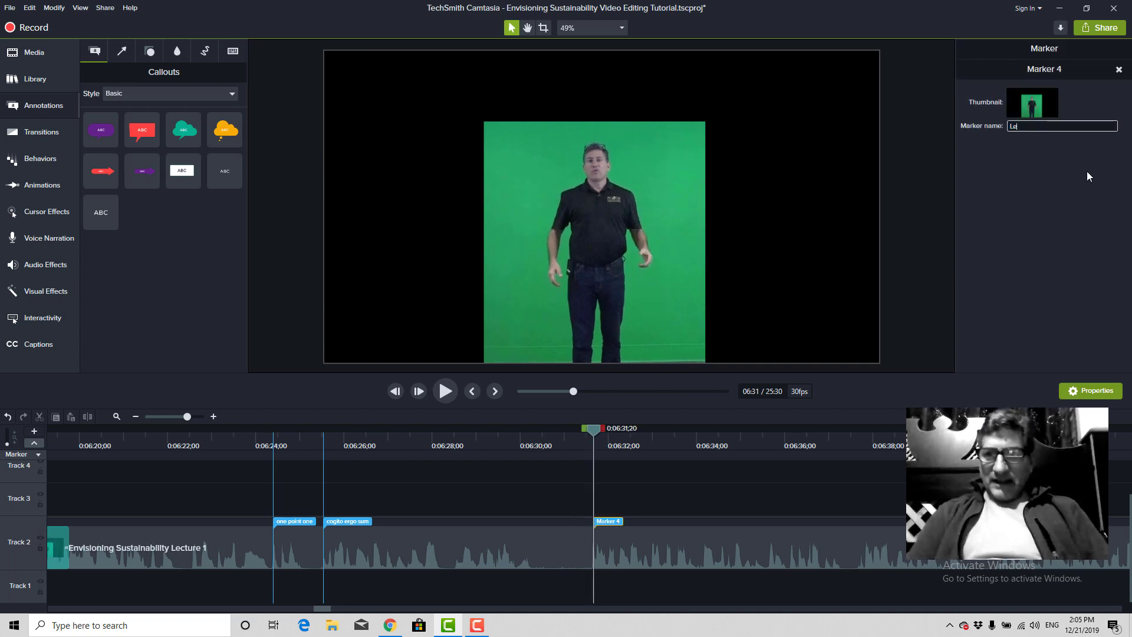
pyautogui.write('cture Start')
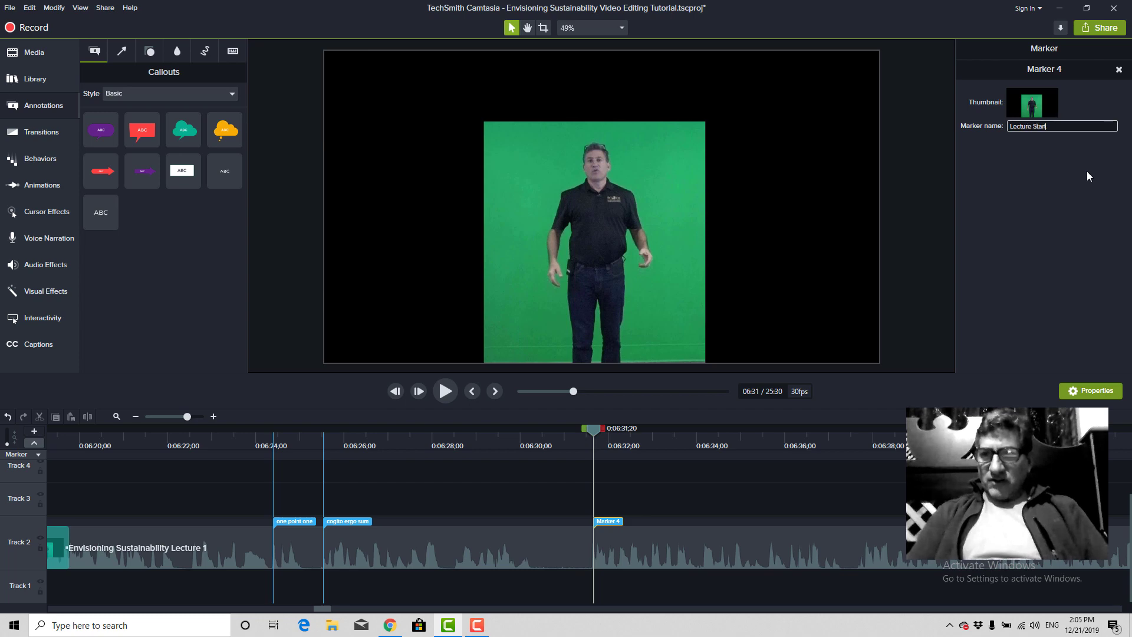
pyautogui.press('Return')
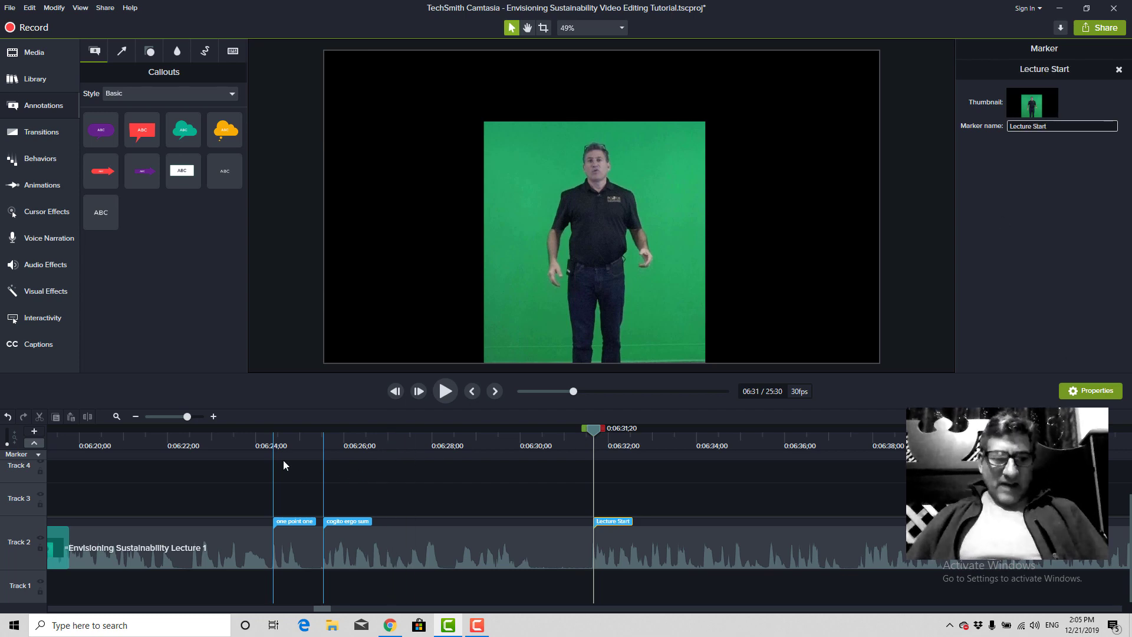
# Play the lecture clip up to about 0:06:24 to review the section before its markers.
pyautogui.moveTo(158, 415)
pyautogui.mouseDown()
pyautogui.moveTo(144, 416)
pyautogui.moveTo(179, 415)
pyautogui.mouseUp()
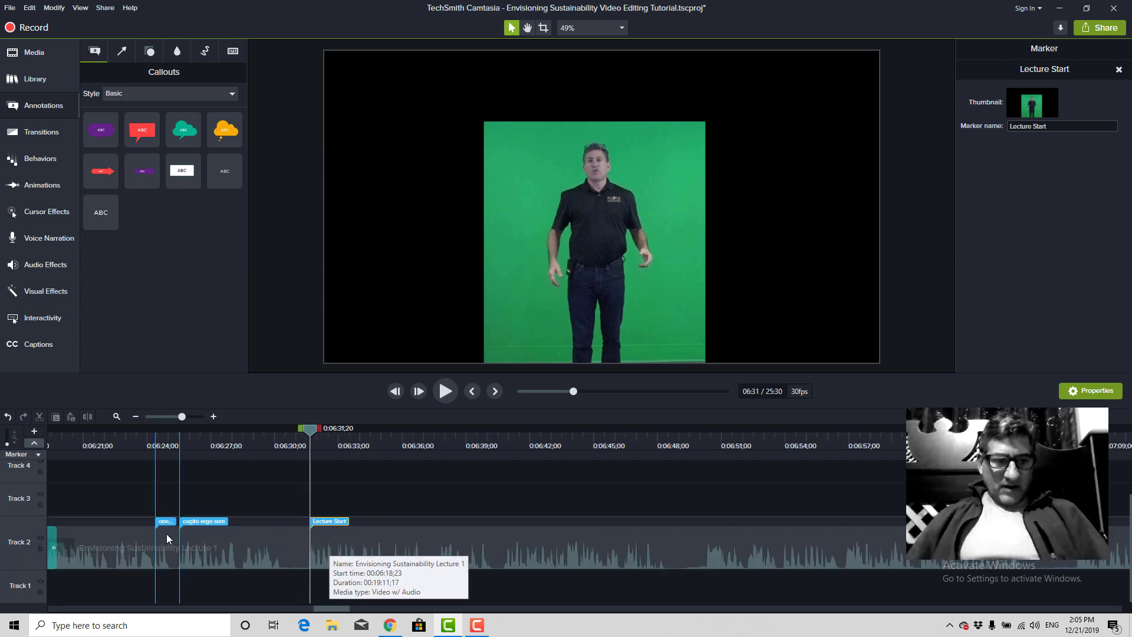
pyautogui.click(81, 441)
pyautogui.press('space')
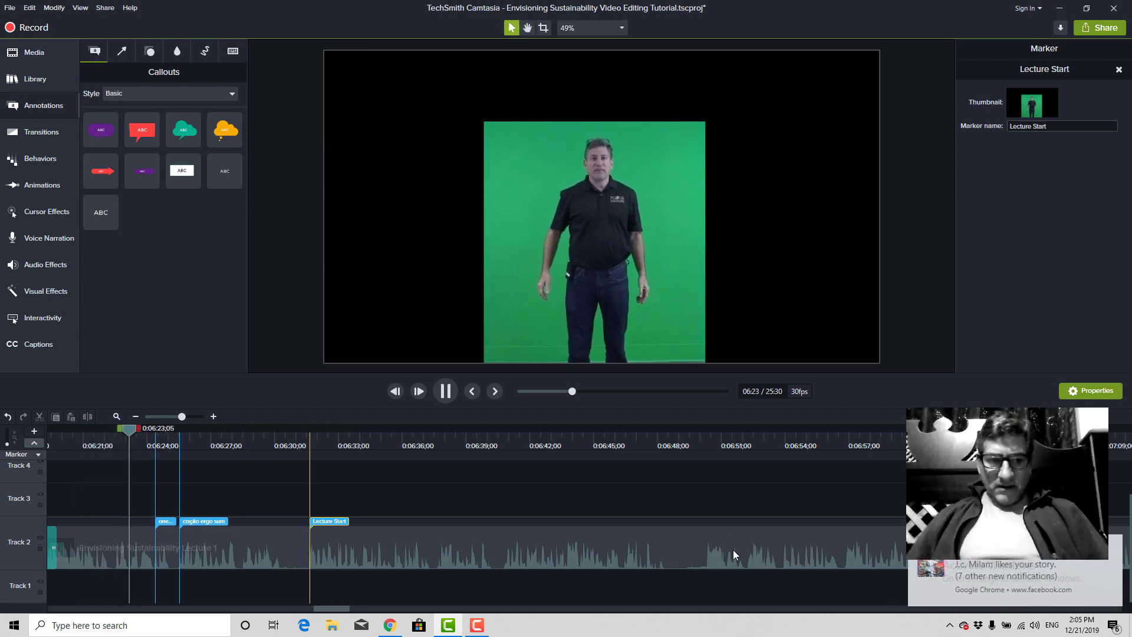
pyautogui.press('space')
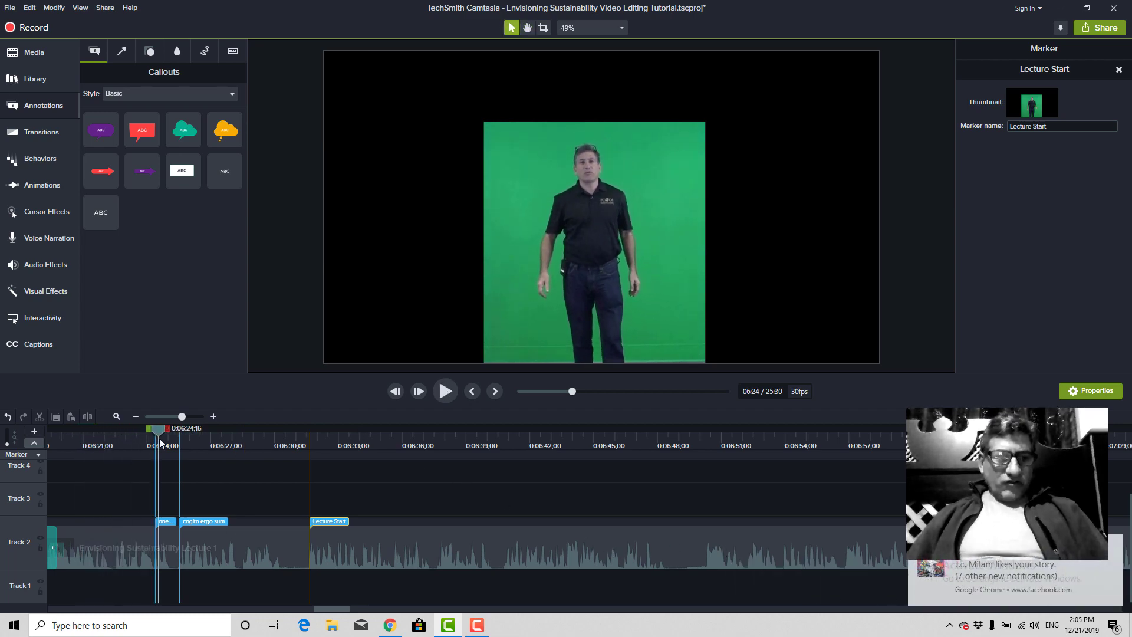
# Lengthen the lecture clip's opening Fade transition to end at about 0:06:21 and preview it.
pyautogui.moveTo(155, 438); pyautogui.dragTo(43, 445)
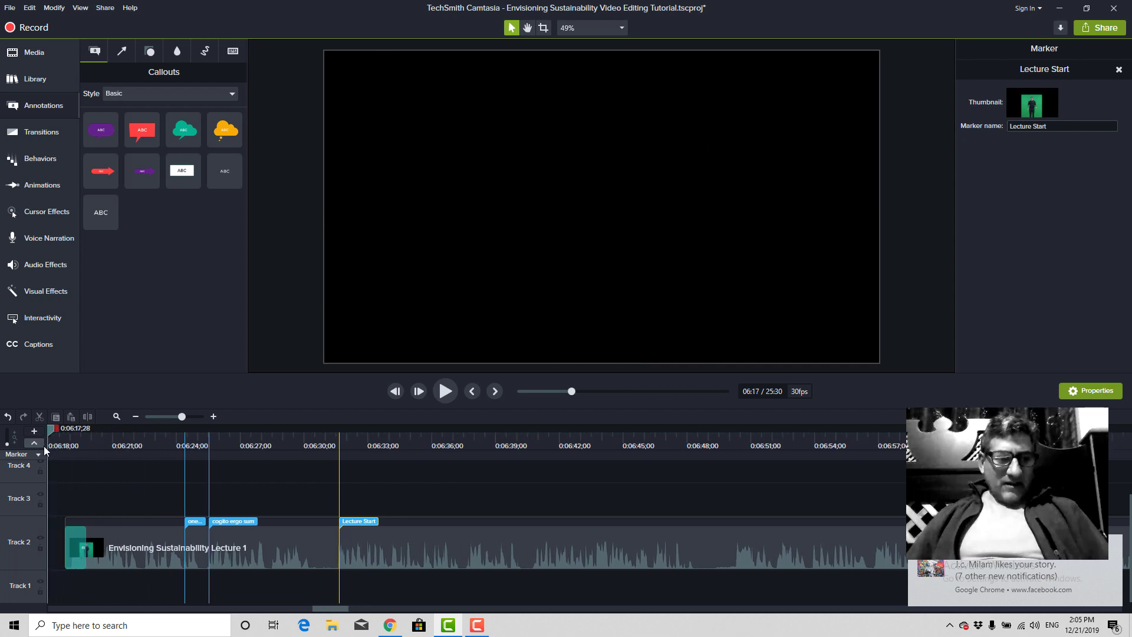
pyautogui.click(98, 546)
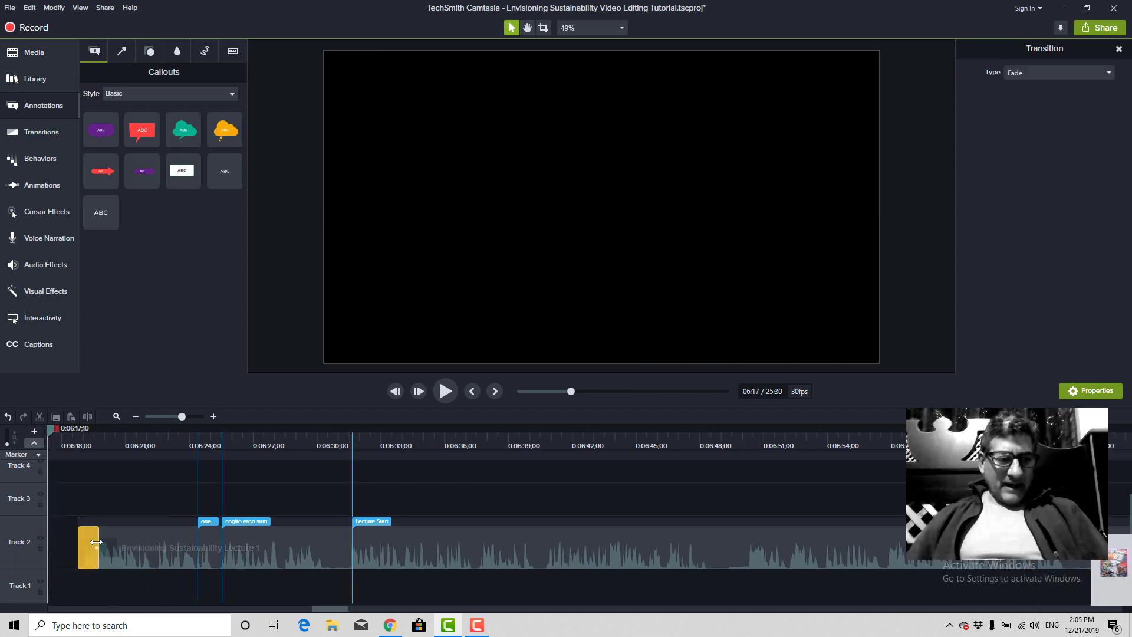
pyautogui.moveTo(99, 543); pyautogui.dragTo(131, 543)
pyautogui.click(72, 443)
pyautogui.press('space')
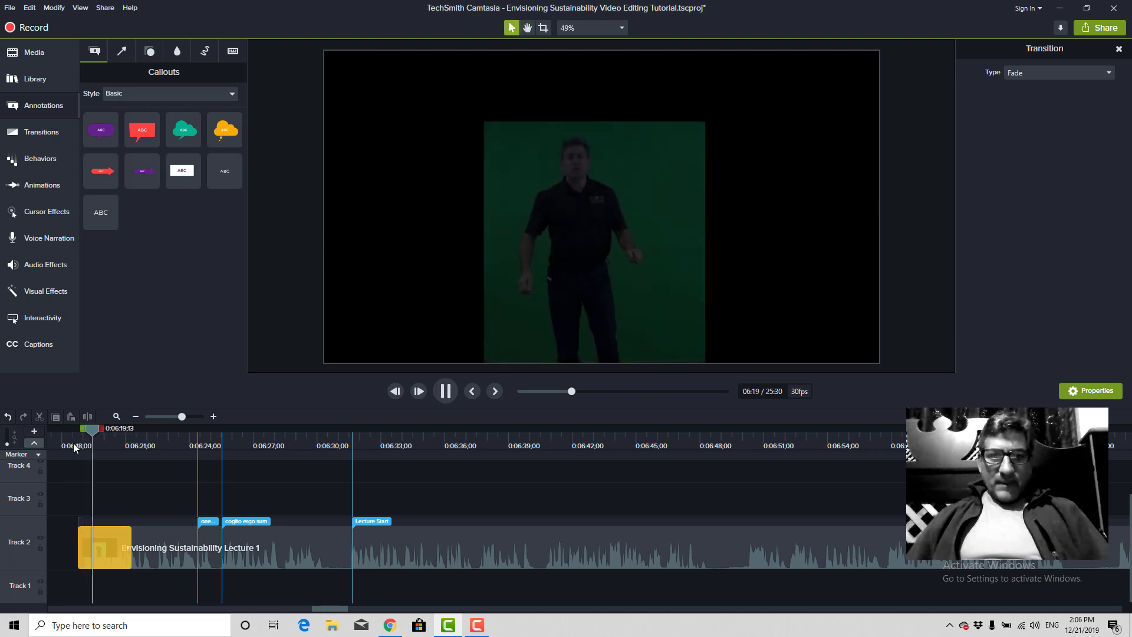
pyautogui.press('space')
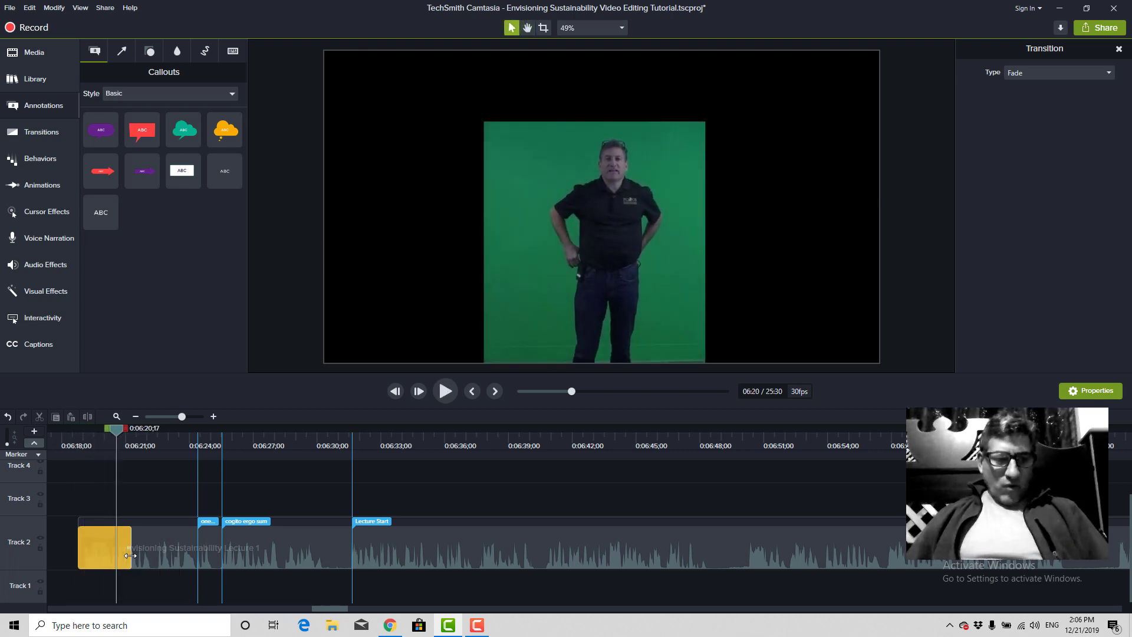
# Stretch the opening Fade transition until about 0:06:30 and play it to preview the slow fade.
pyautogui.moveTo(130, 555); pyautogui.dragTo(325, 552)
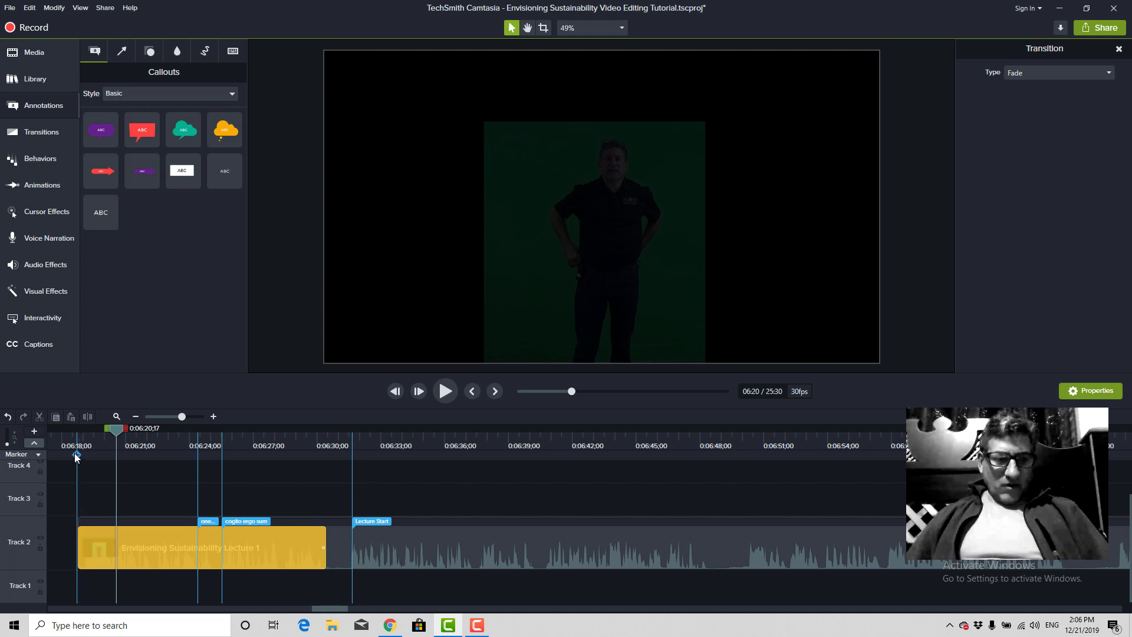
pyautogui.click(81, 448)
pyautogui.press('space')
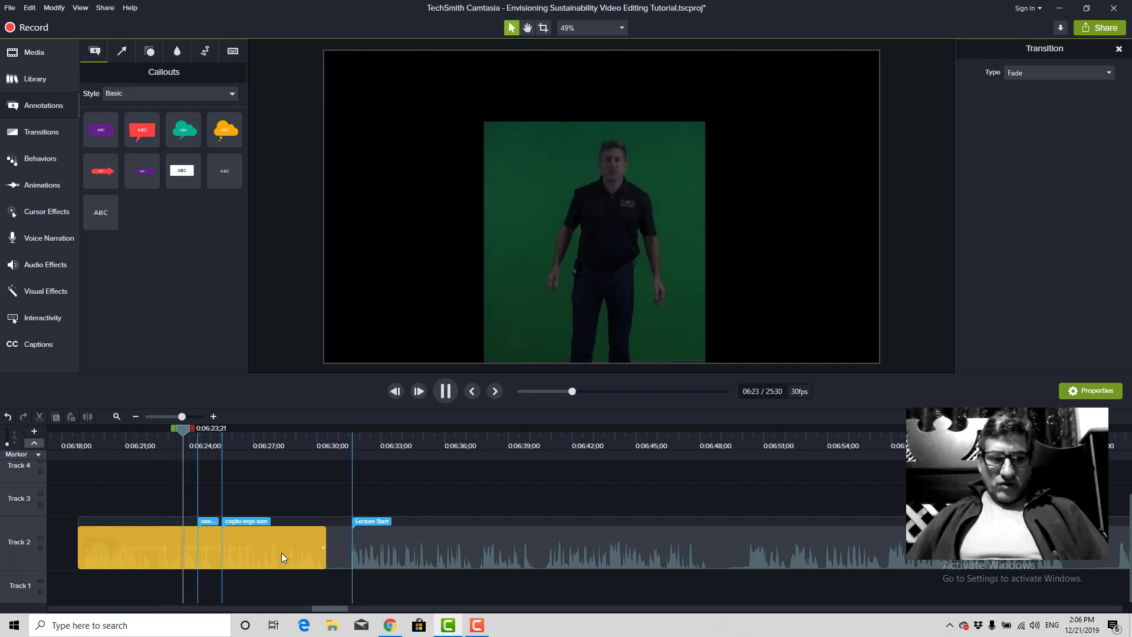
pyautogui.press('space')
# Shorten the stretched Fade transition back to end at about 0:06:21 and play it from the clip's start.
pyautogui.moveTo(324, 552); pyautogui.dragTo(135, 549)
pyautogui.moveTo(83, 437)
pyautogui.mouseDown()
pyautogui.moveTo(137, 444)
pyautogui.moveTo(79, 452)
pyautogui.mouseUp()
pyautogui.press('space')
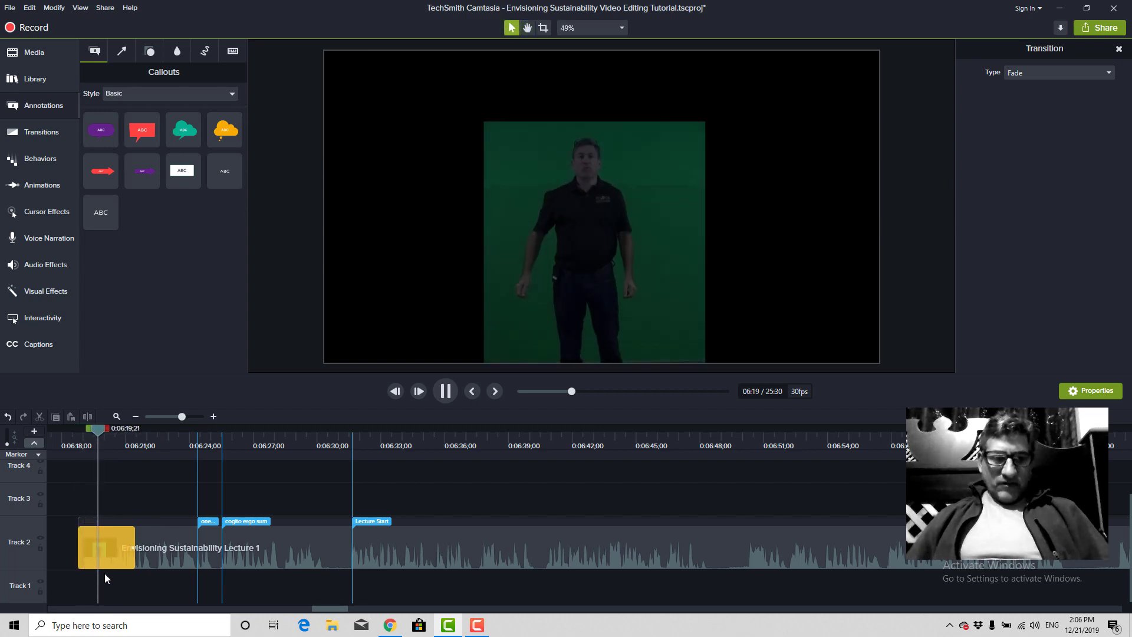
pyautogui.press('space')
# Shorten the opening Fade transition to about 1;09 and play the clip's beginning to preview it.
pyautogui.moveTo(134, 545); pyautogui.dragTo(100, 543)
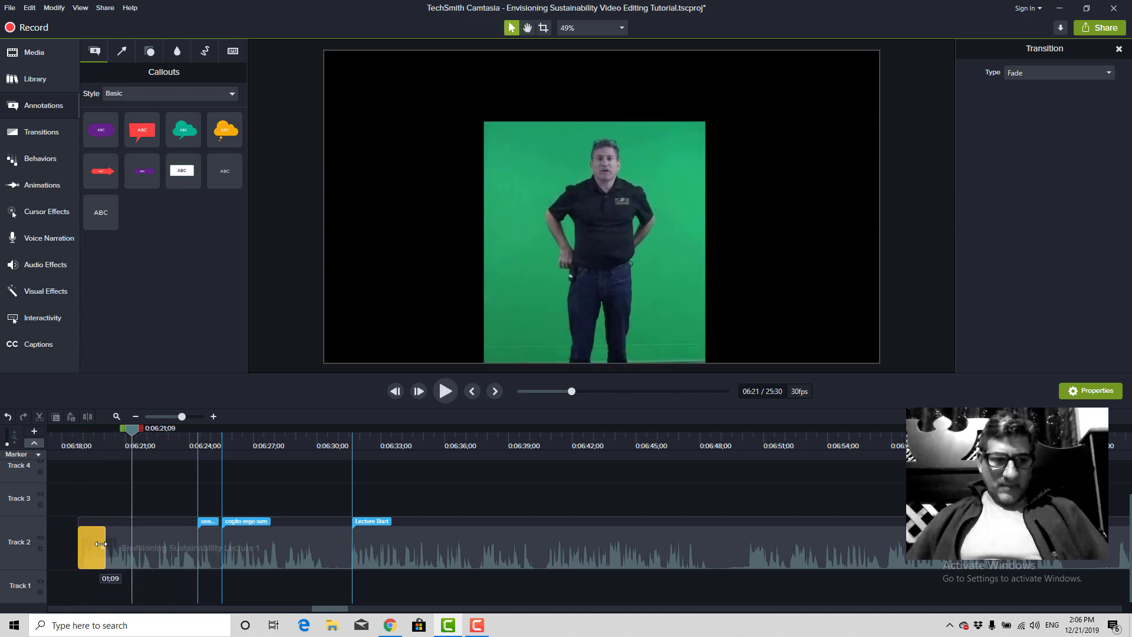
pyautogui.click(80, 469)
pyautogui.click(81, 443)
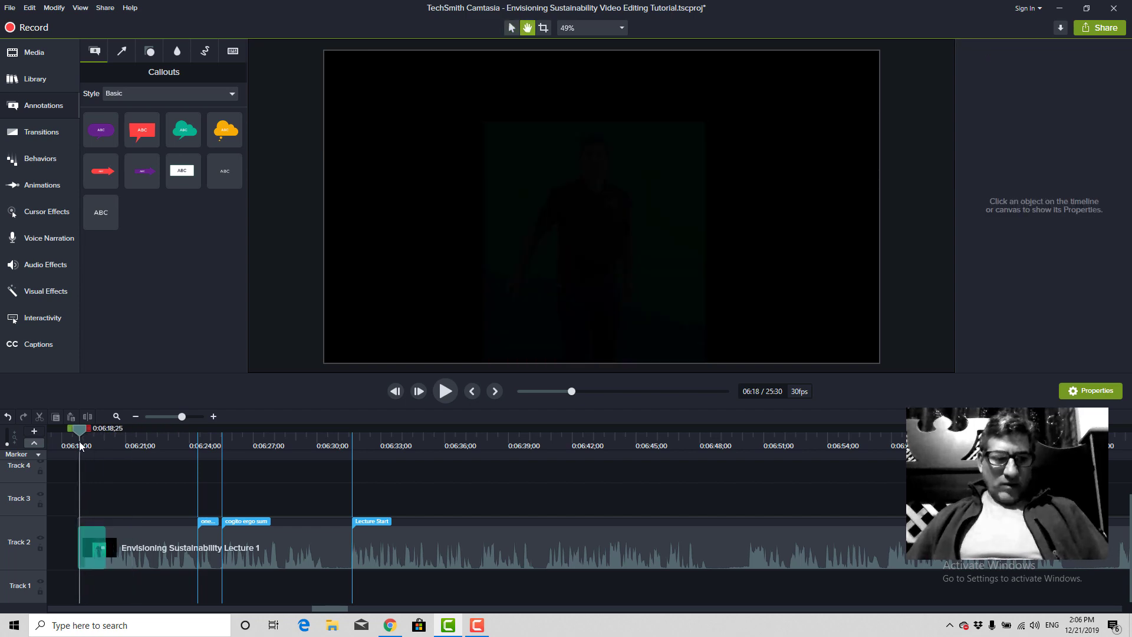
pyautogui.press('space')
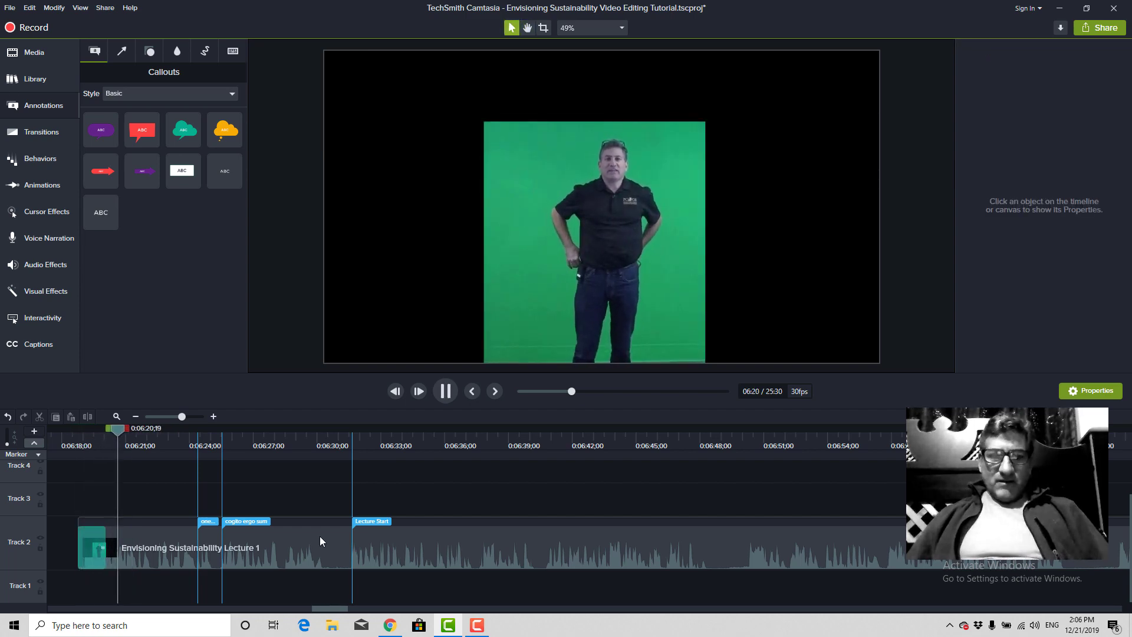
pyautogui.press('space')
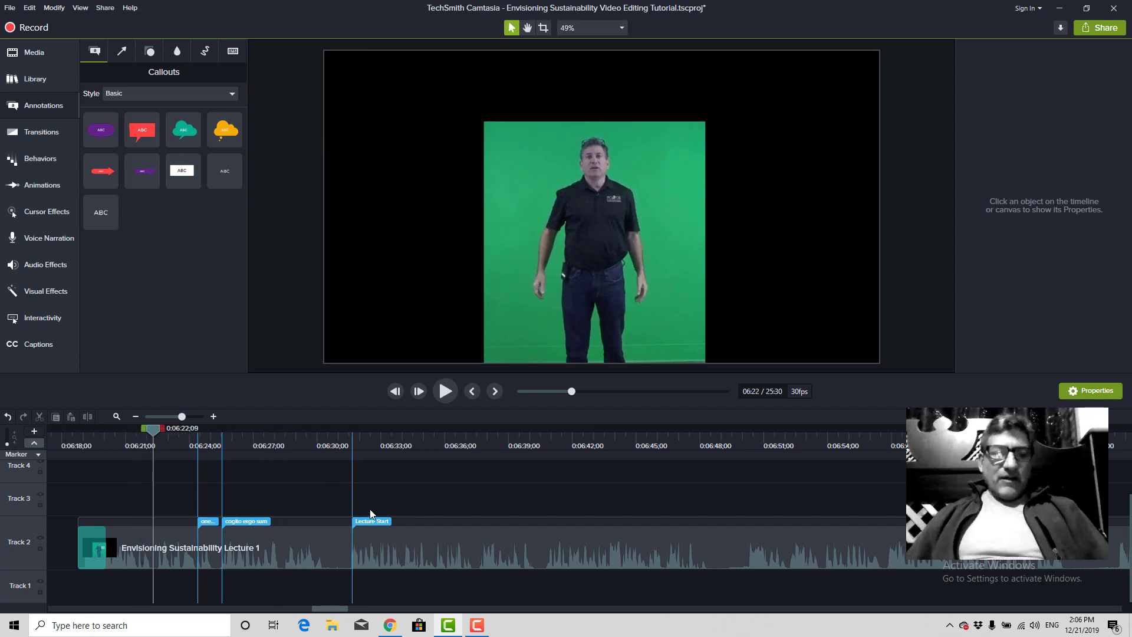
# Select the lecture clip on Track 2 and try the Crop tool on a corner of its canvas frame.
pyautogui.click(483, 546)
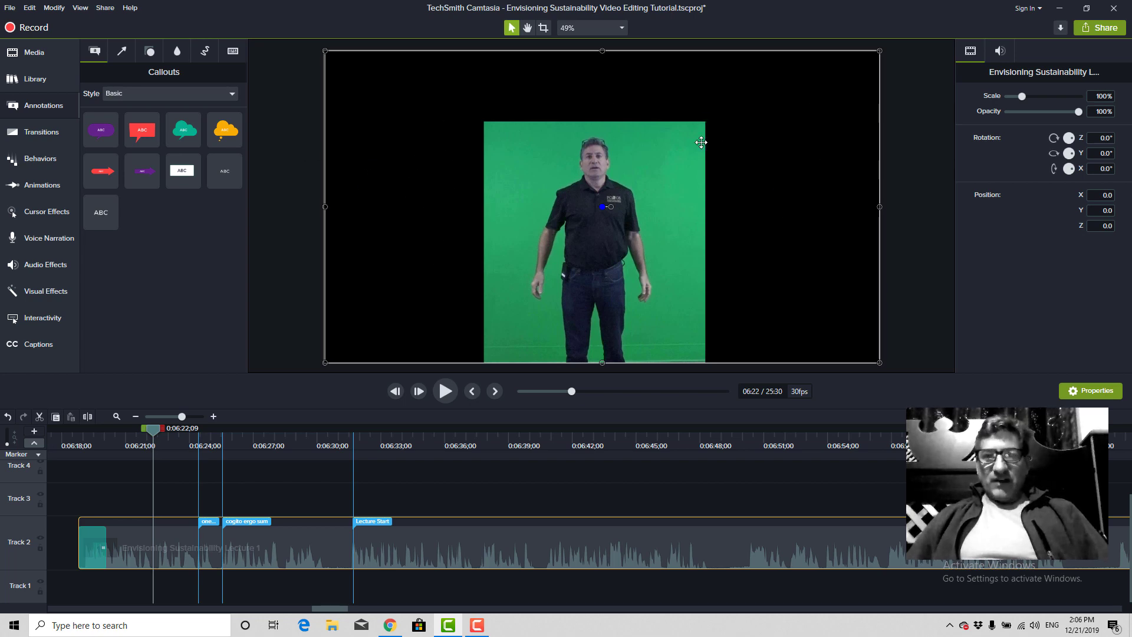
pyautogui.click(543, 29)
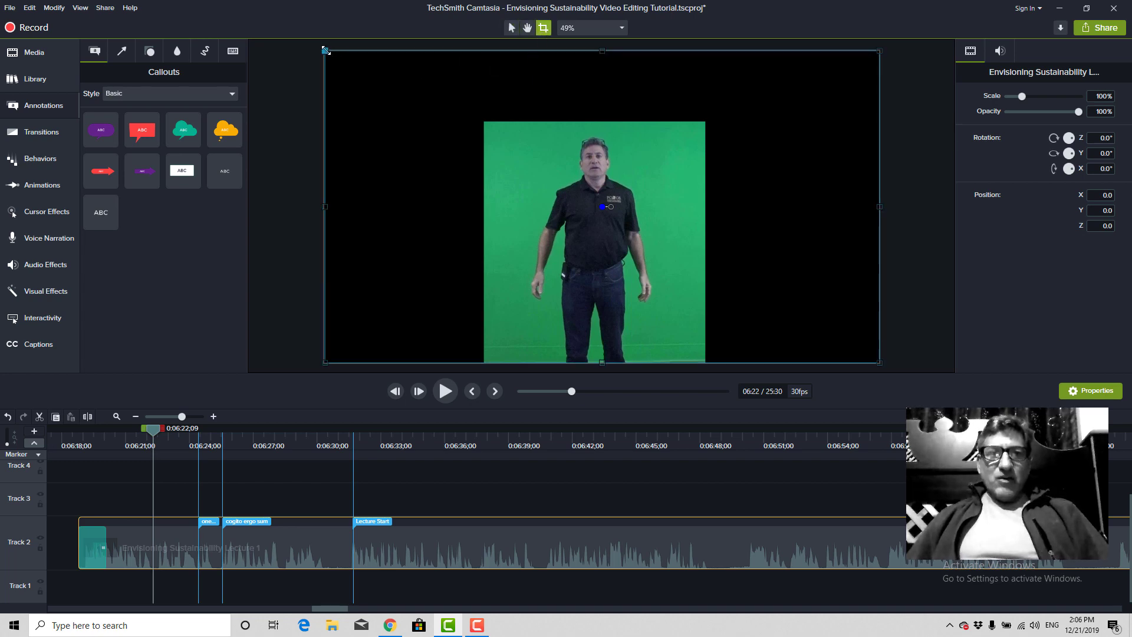
pyautogui.moveTo(326, 52)
pyautogui.mouseDown()
pyautogui.moveTo(407, 98)
pyautogui.moveTo(486, 118)
pyautogui.moveTo(324, 52)
pyautogui.mouseUp()
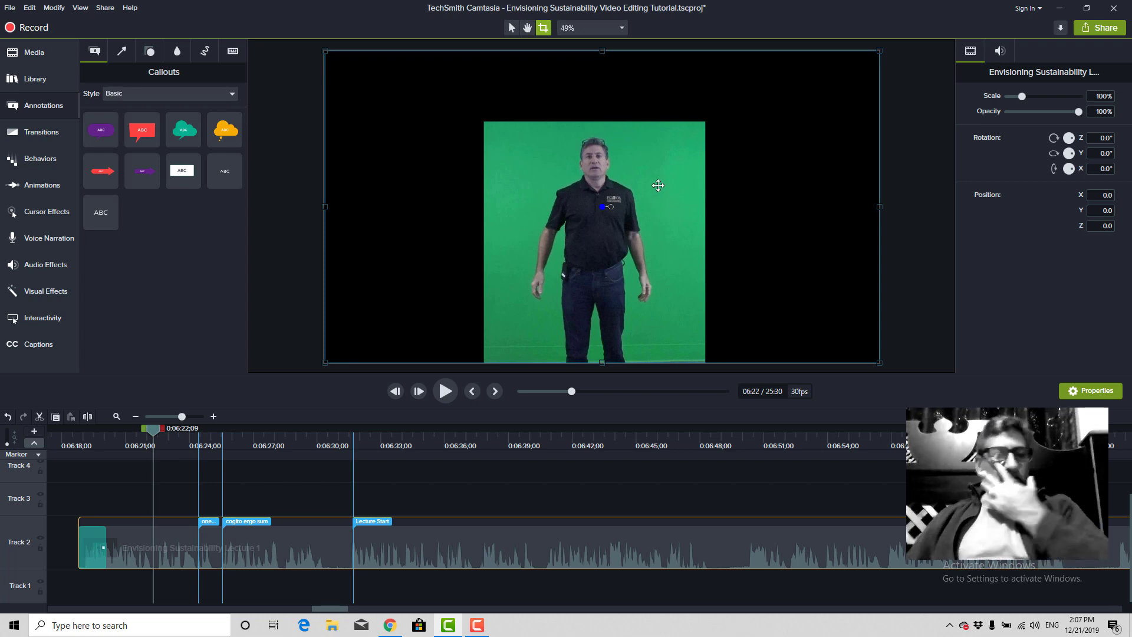
pyautogui.moveTo(324, 51)
pyautogui.mouseDown()
pyautogui.moveTo(539, 145)
pyautogui.moveTo(639, 159)
pyautogui.moveTo(366, 108)
pyautogui.moveTo(325, 51)
pyautogui.mouseUp()
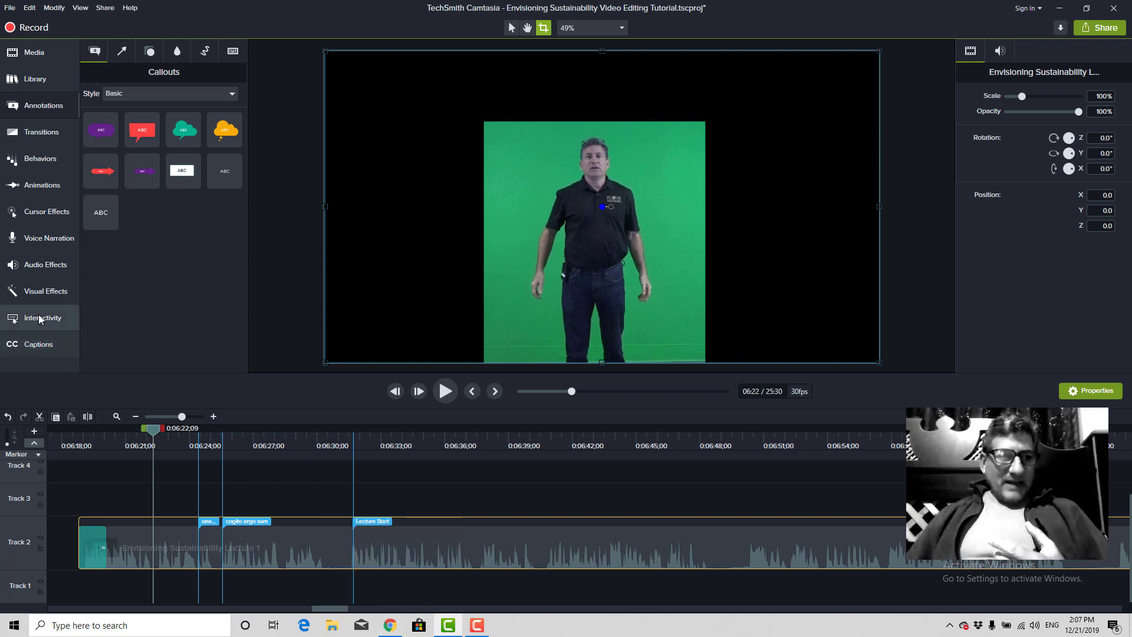
# Preview the bokehdots motion background from the library and place it on Track 1 beneath the start of the lecture clip.
pyautogui.click(37, 293)
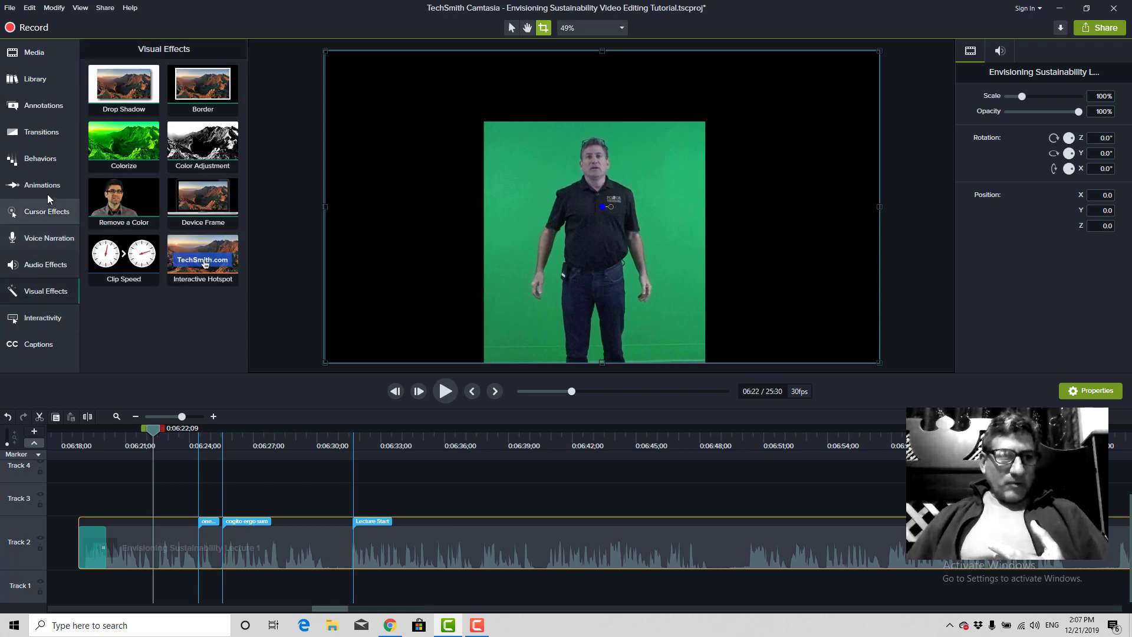
pyautogui.click(41, 81)
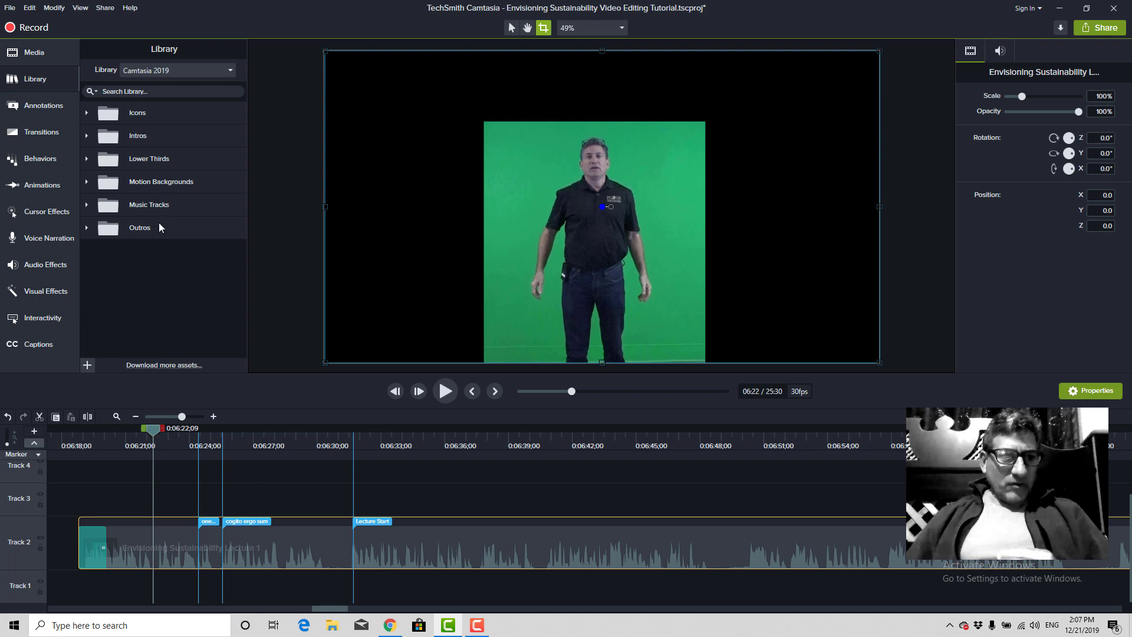
pyautogui.click(87, 184)
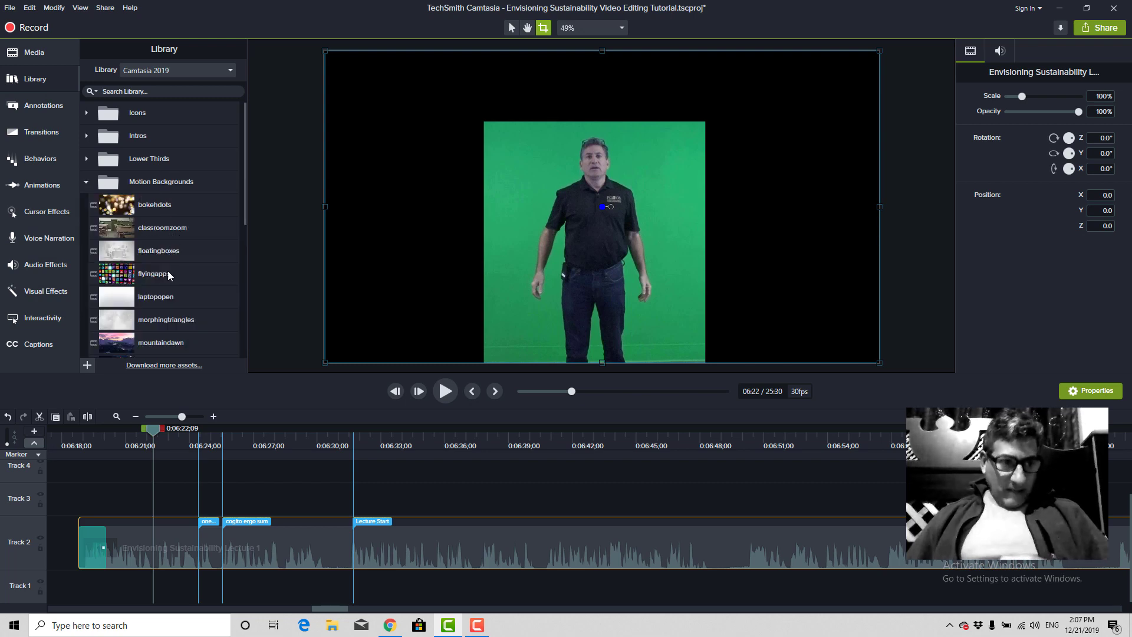
pyautogui.scroll(-1, 161, 295)
pyautogui.scroll(-1, 174, 302)
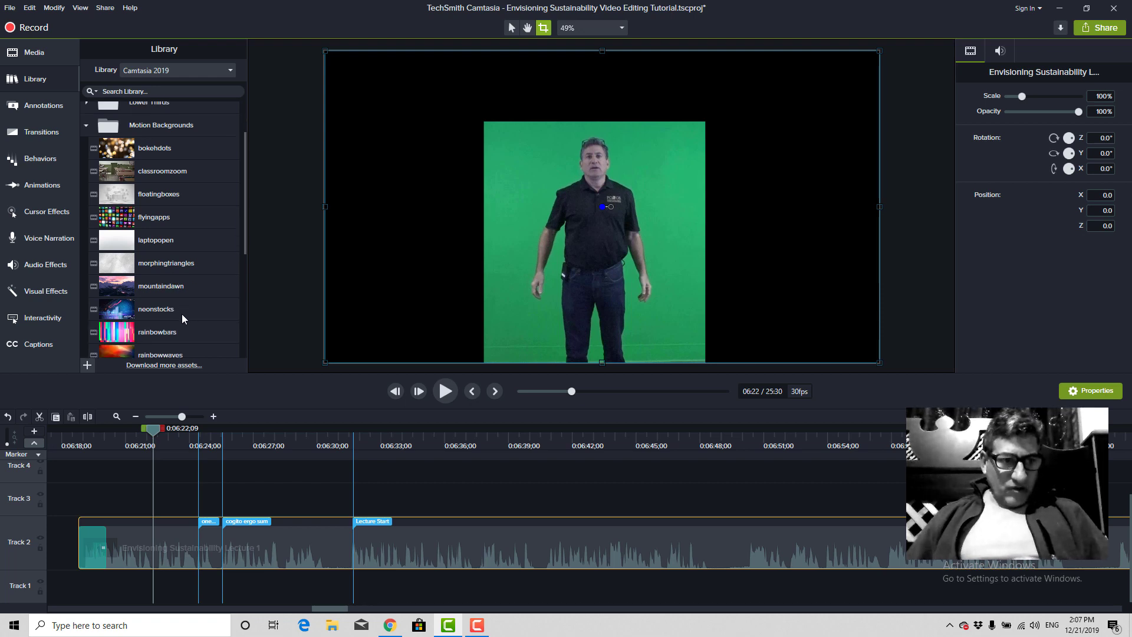
pyautogui.scroll(-5, 183, 318)
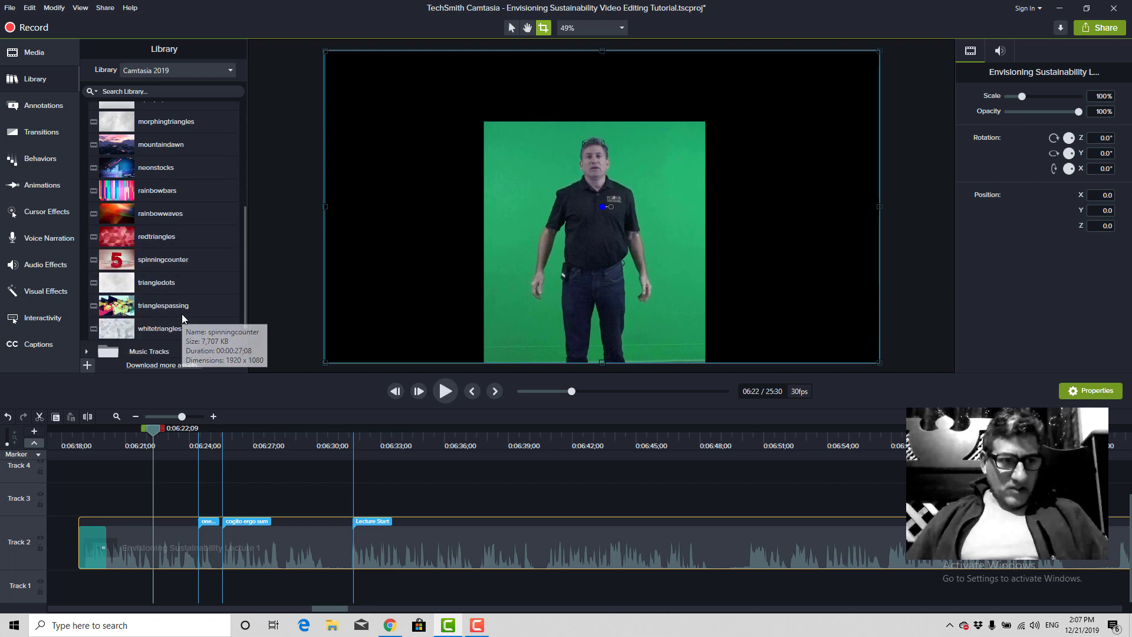
pyautogui.scroll(5, 182, 318)
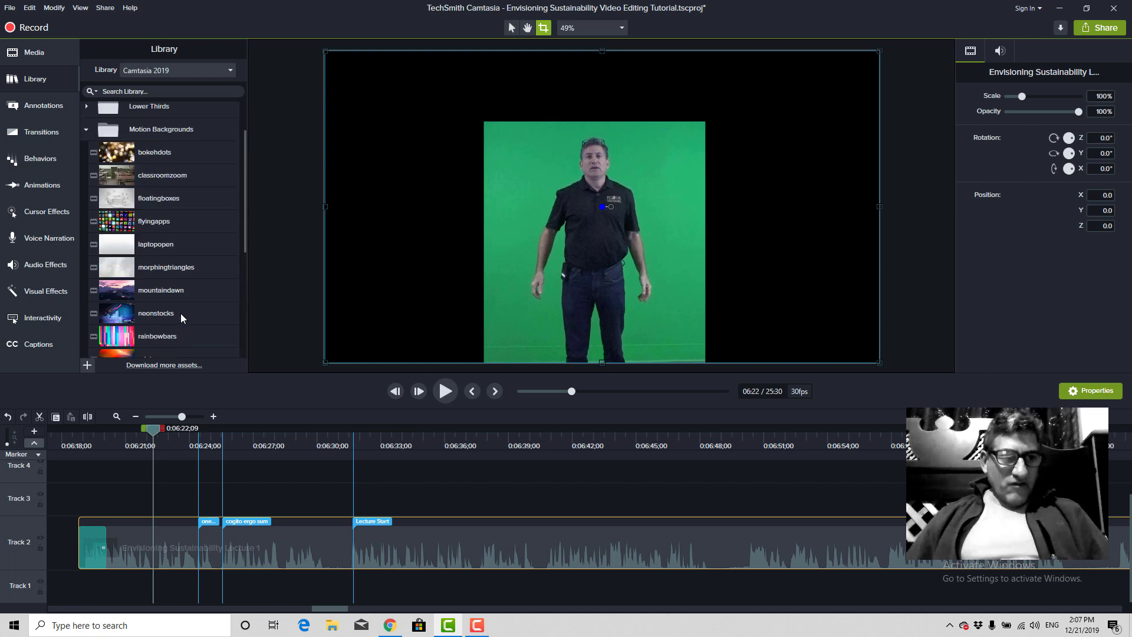
pyautogui.doubleClick(117, 154)
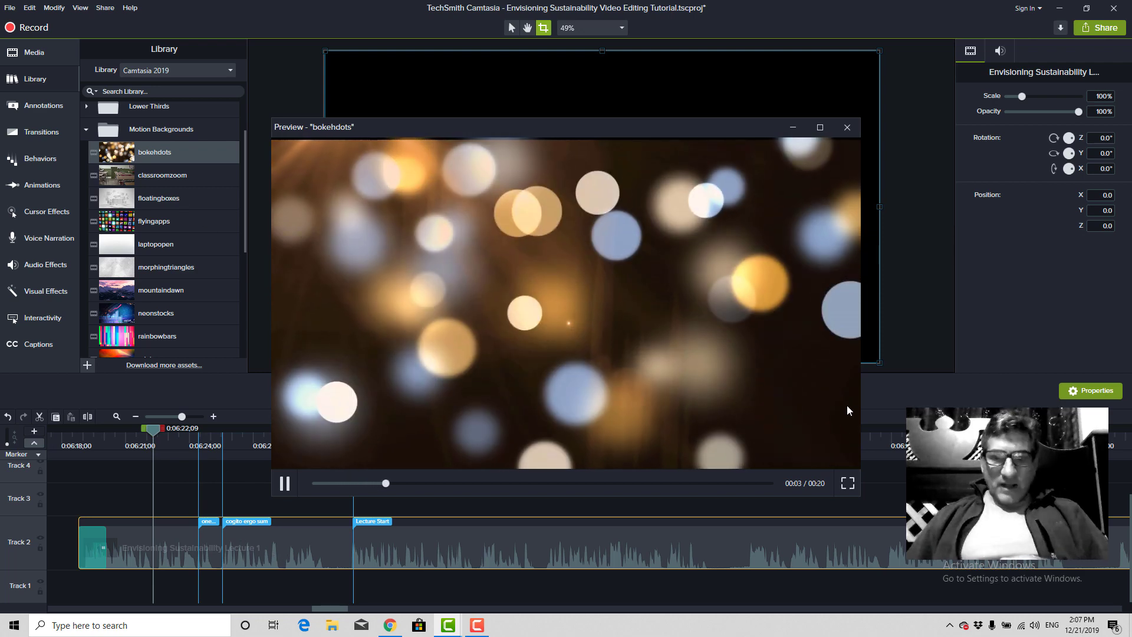
pyautogui.click(847, 128)
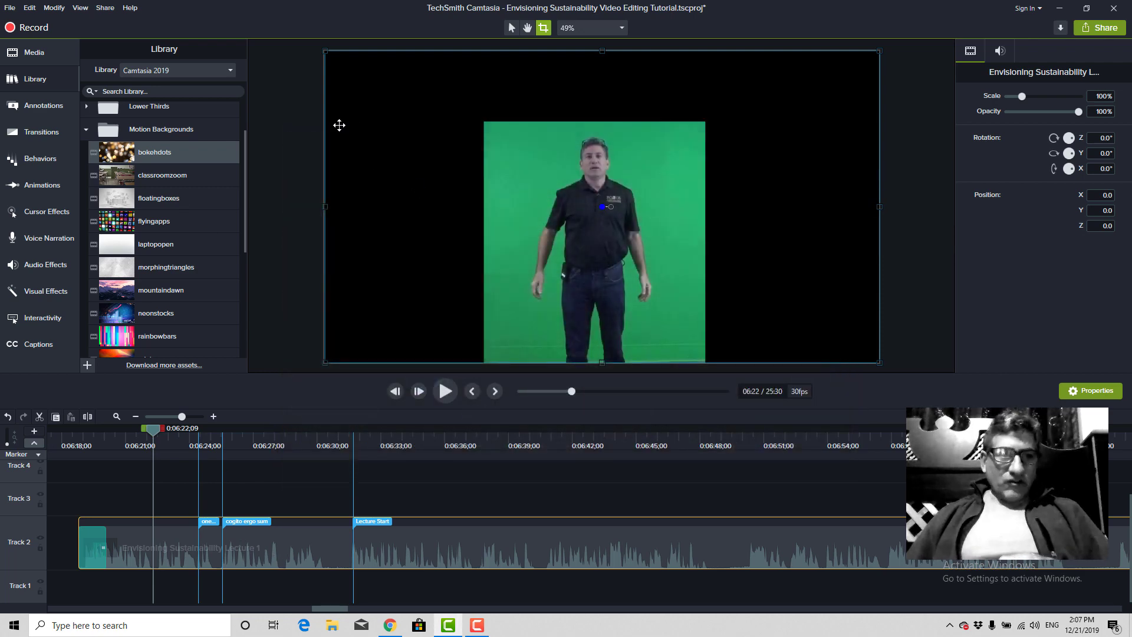
pyautogui.moveTo(118, 147); pyautogui.dragTo(78, 582)
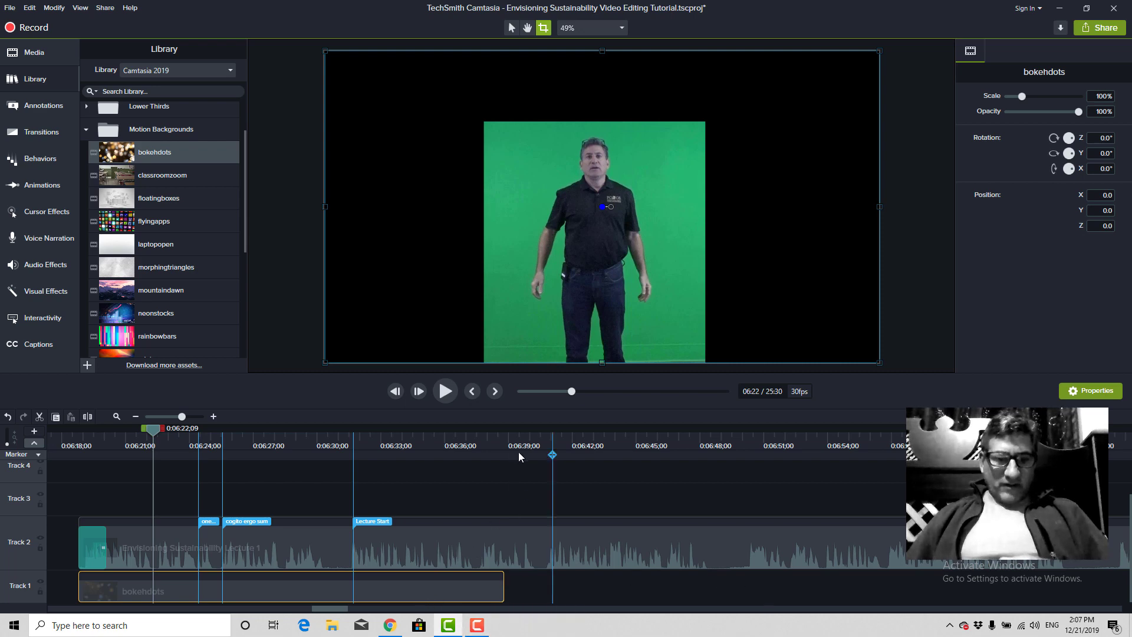
pyautogui.click(121, 443)
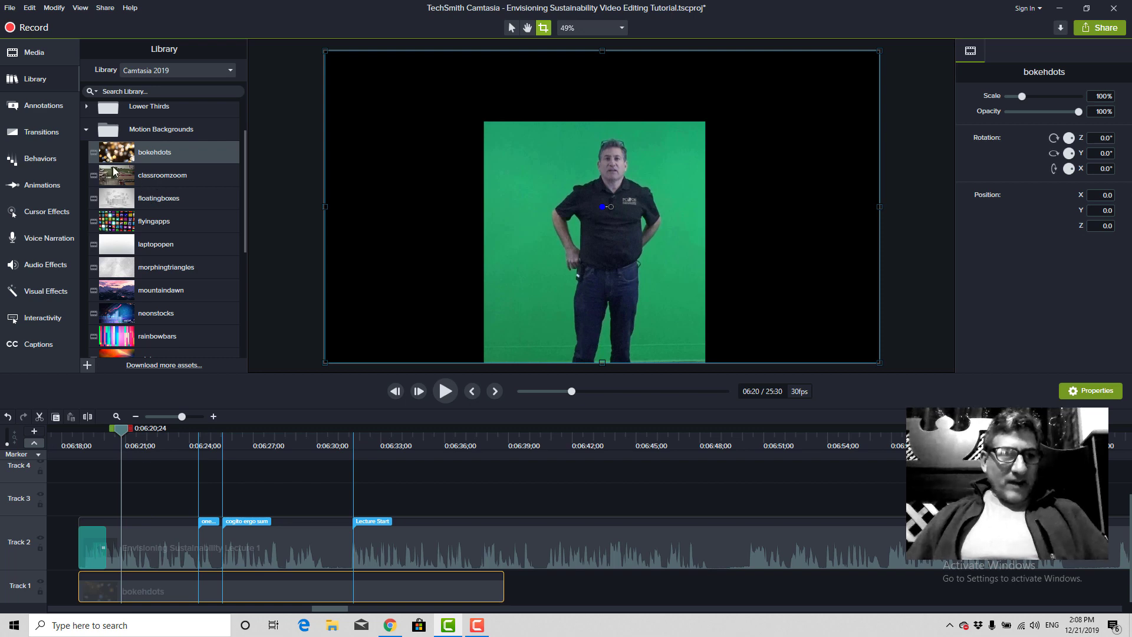
# Place the Farm-01 building icon from the library on Track 3 above the lecture clip and trim its start to 0:06:22;20.
pyautogui.click(86, 130)
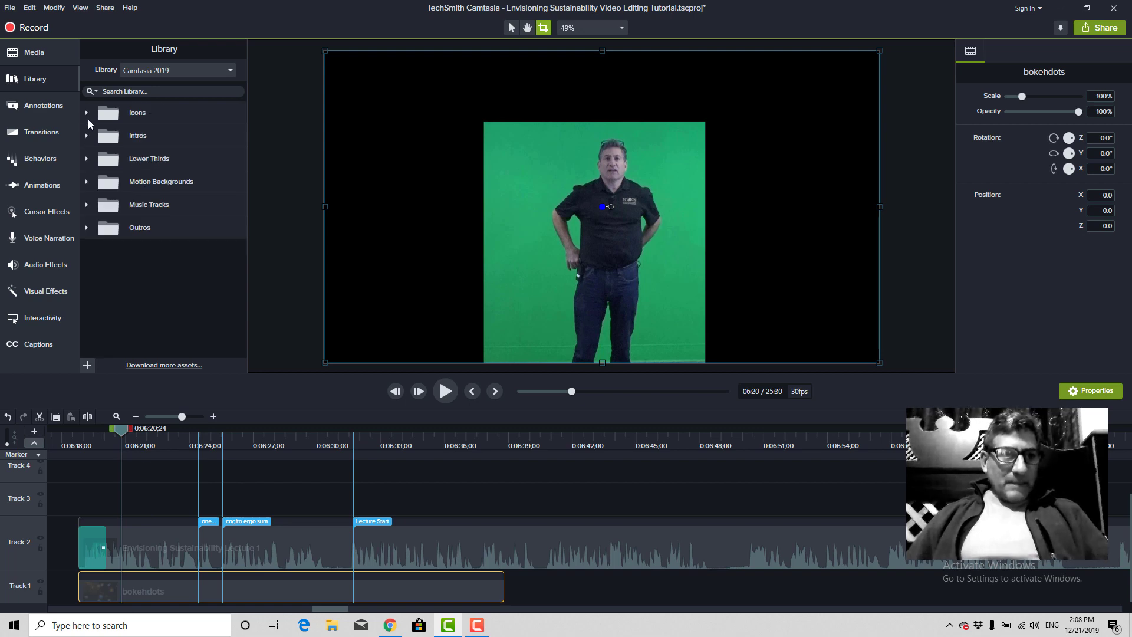
pyautogui.click(87, 113)
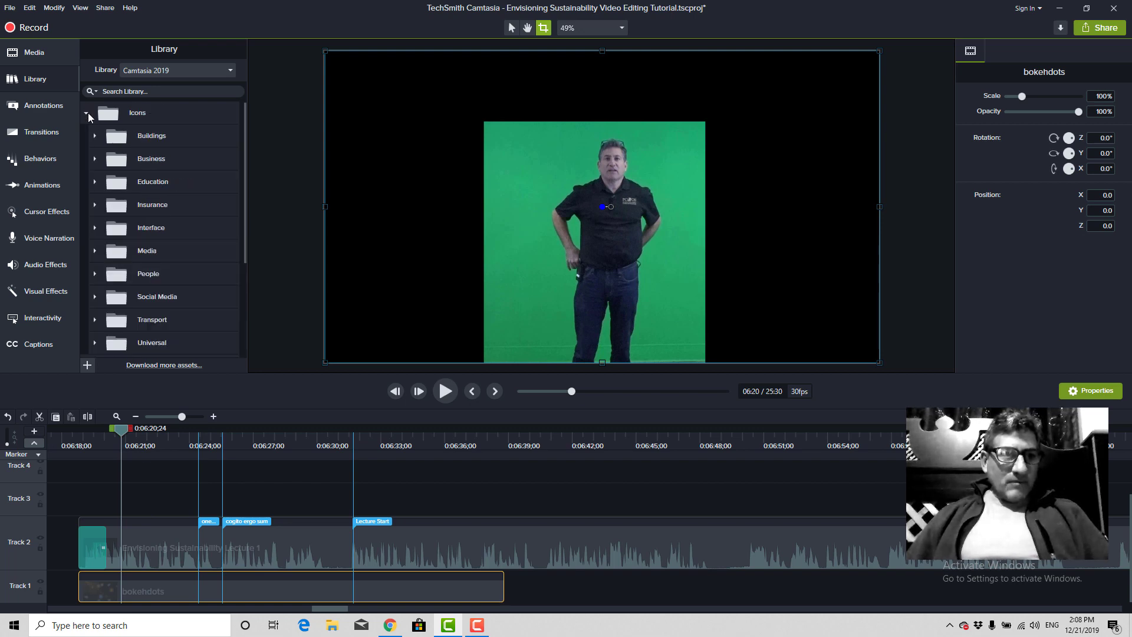
pyautogui.click(95, 136)
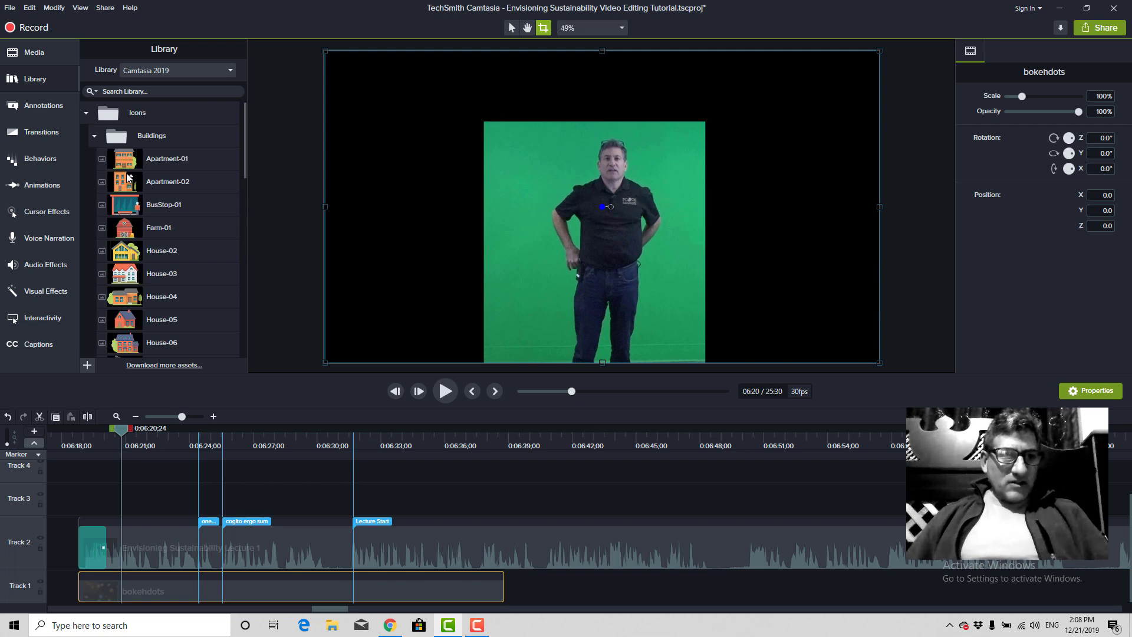
pyautogui.click(123, 232)
pyautogui.moveTo(108, 257); pyautogui.dragTo(97, 497)
pyautogui.moveTo(122, 430); pyautogui.dragTo(160, 431)
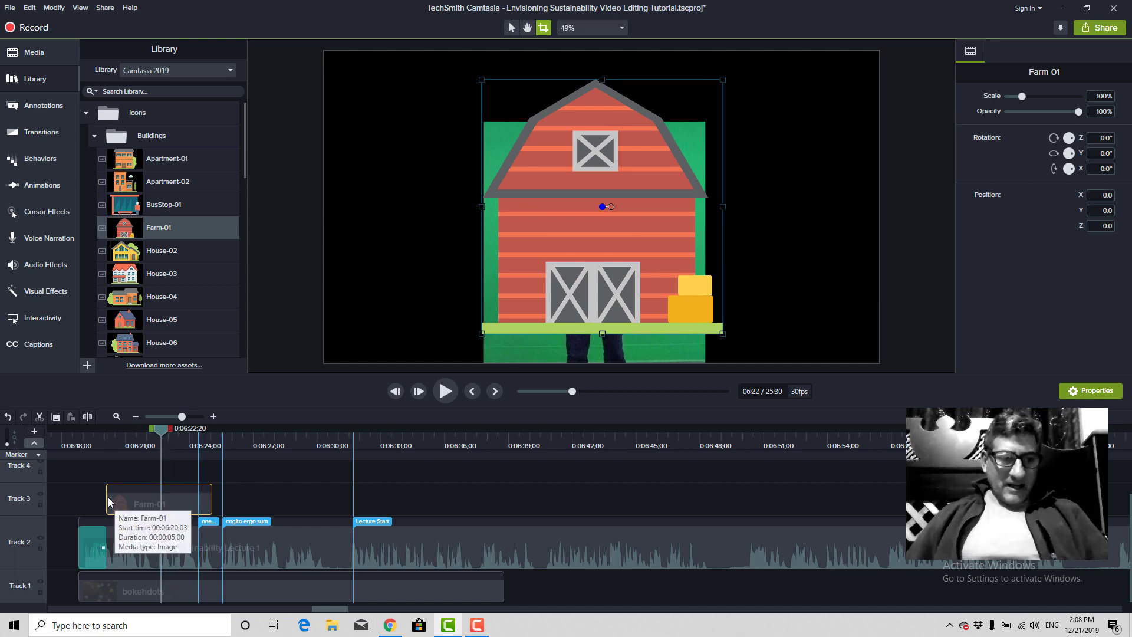
pyautogui.moveTo(108, 500); pyautogui.dragTo(170, 503)
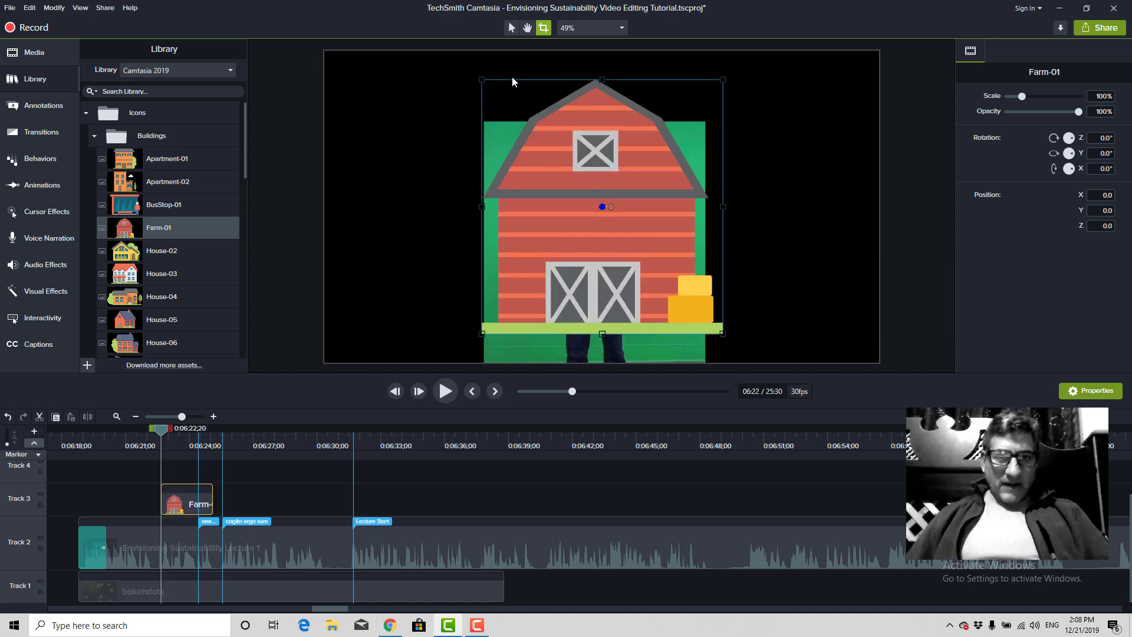
# Scale the Farm-01 barn to 20% and position it over the lecturer's head at about X -22.4, Y 160.2.
pyautogui.moveTo(481, 80); pyautogui.dragTo(629, 236)
pyautogui.click(509, 28)
pyautogui.moveTo(686, 322); pyautogui.dragTo(603, 168)
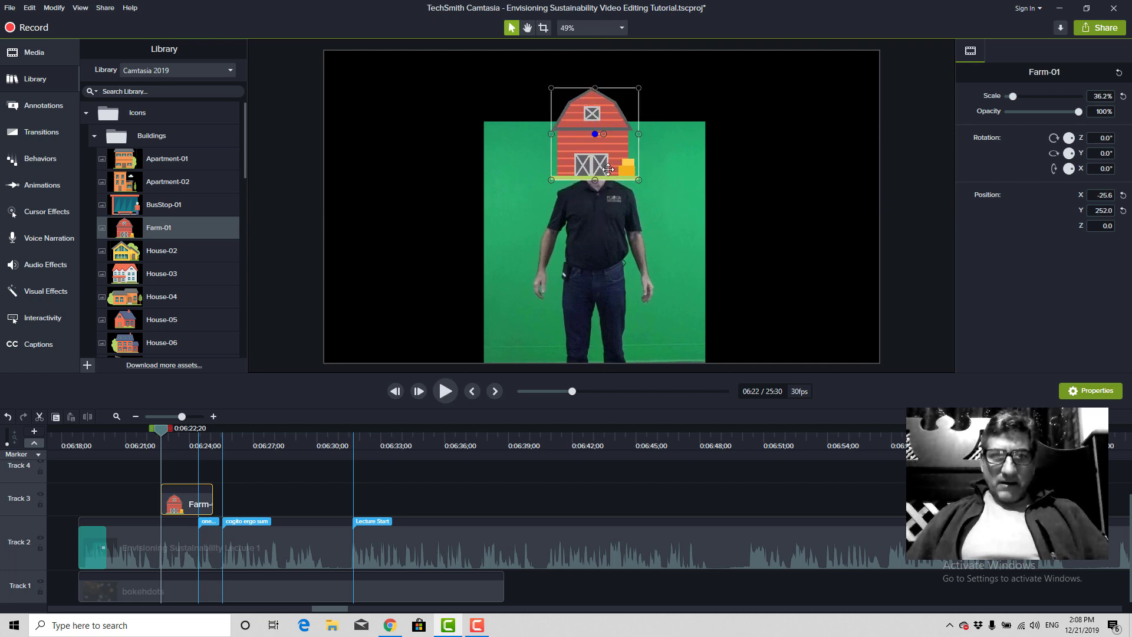
pyautogui.moveTo(596, 88); pyautogui.dragTo(602, 159)
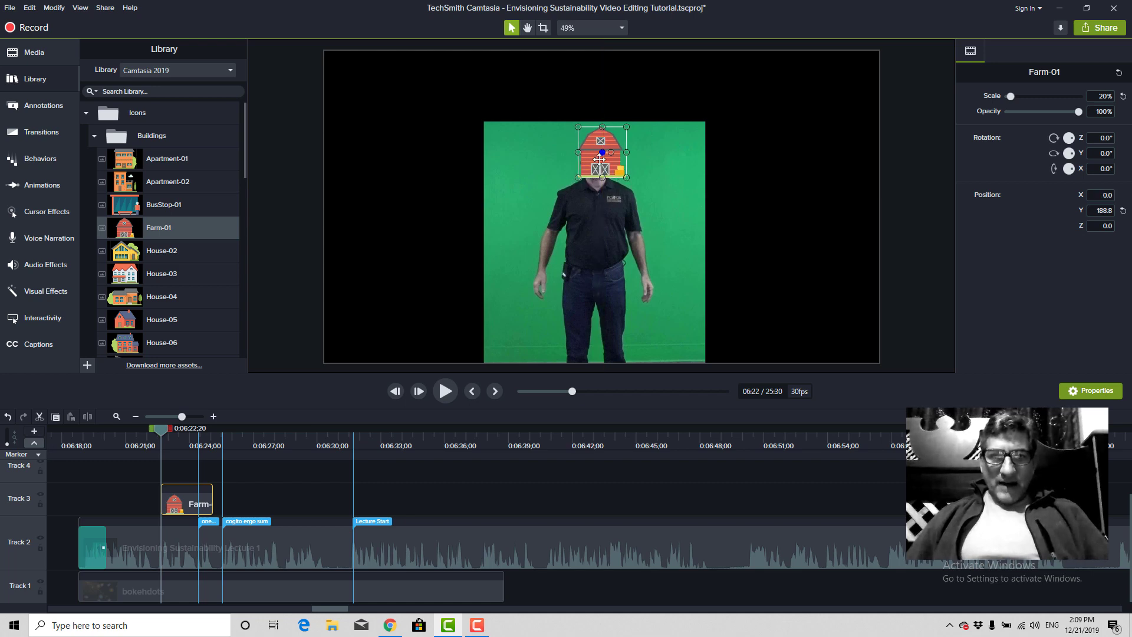
pyautogui.moveTo(595, 159)
pyautogui.mouseDown()
pyautogui.moveTo(617, 156)
pyautogui.moveTo(600, 167)
pyautogui.mouseUp()
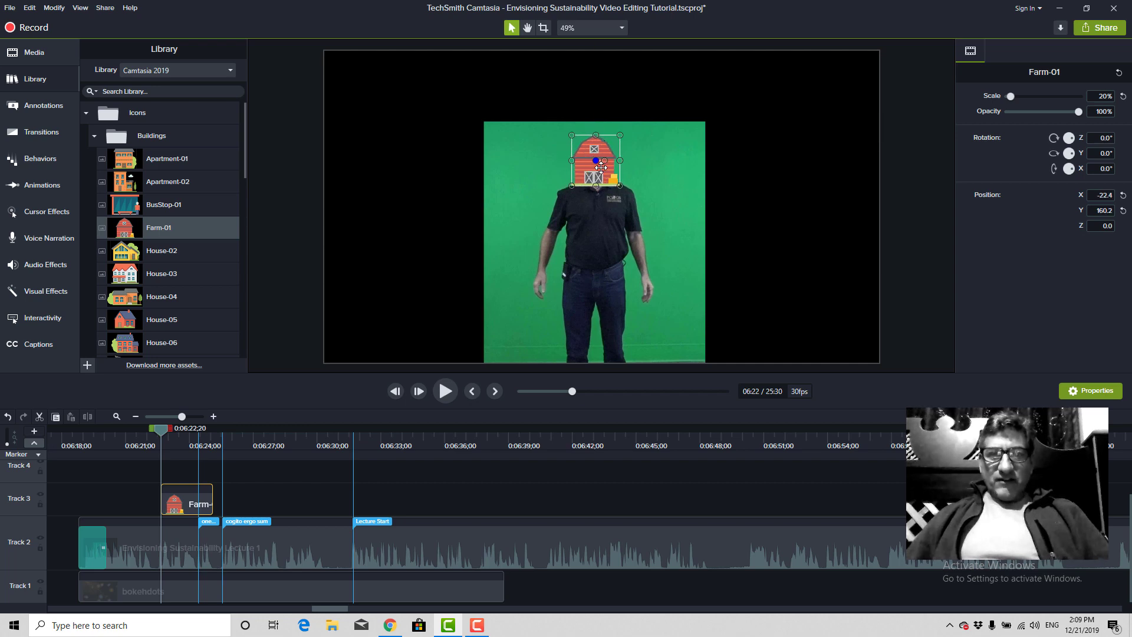
pyautogui.click(682, 196)
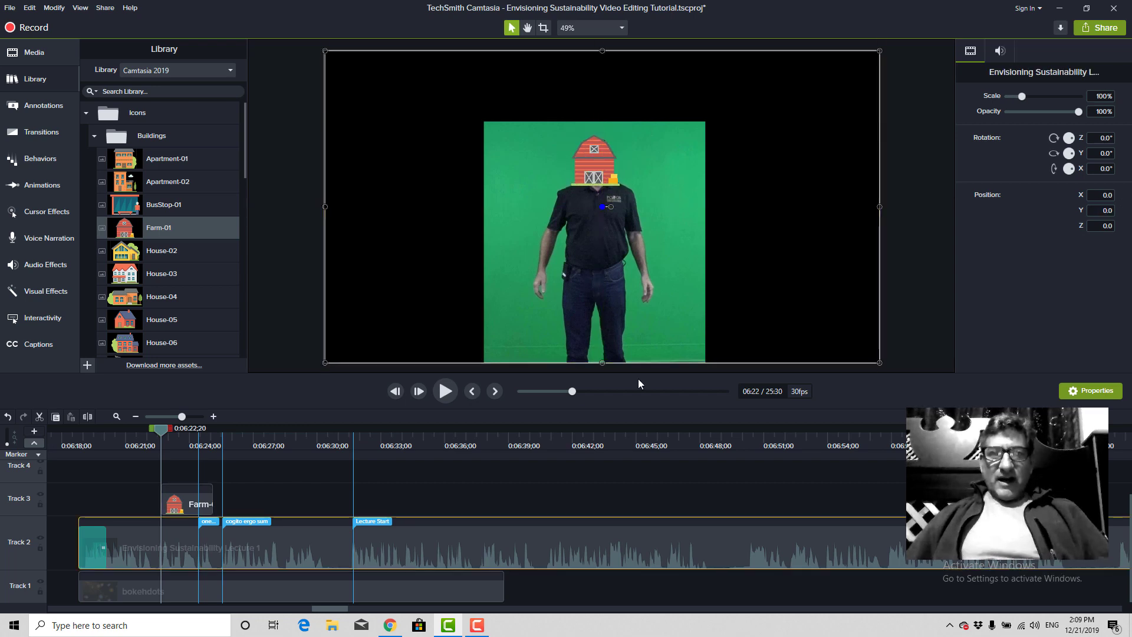
# Move the barn slightly higher over the lecturer's head, to about X -20.4, Y 186.7.
pyautogui.click(592, 165)
pyautogui.moveTo(587, 164); pyautogui.dragTo(588, 156)
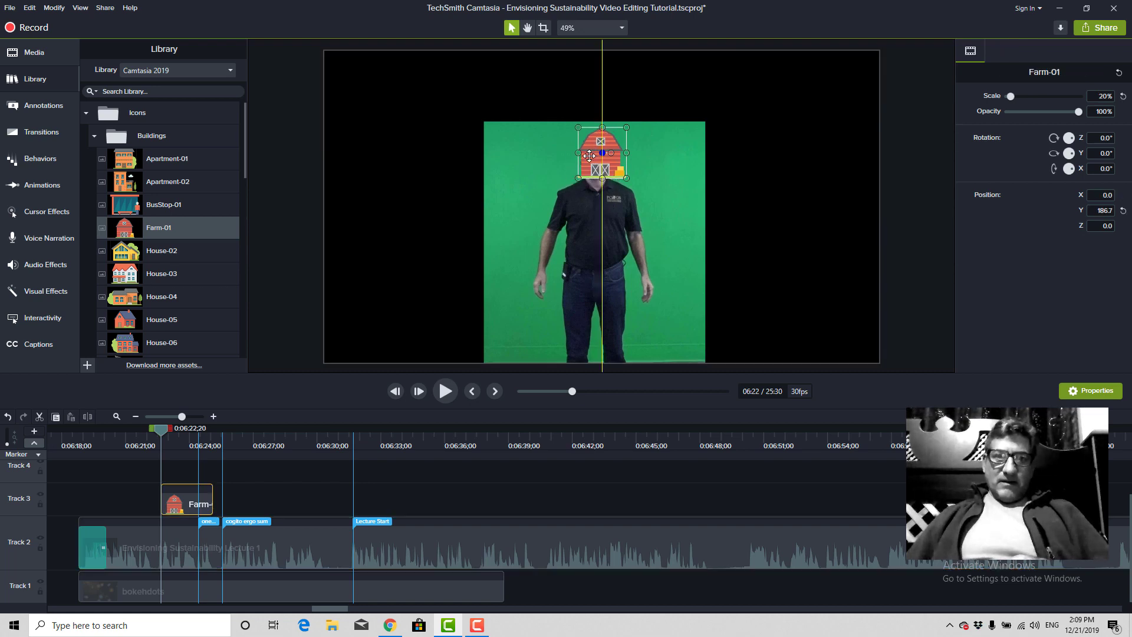
pyautogui.click(630, 200)
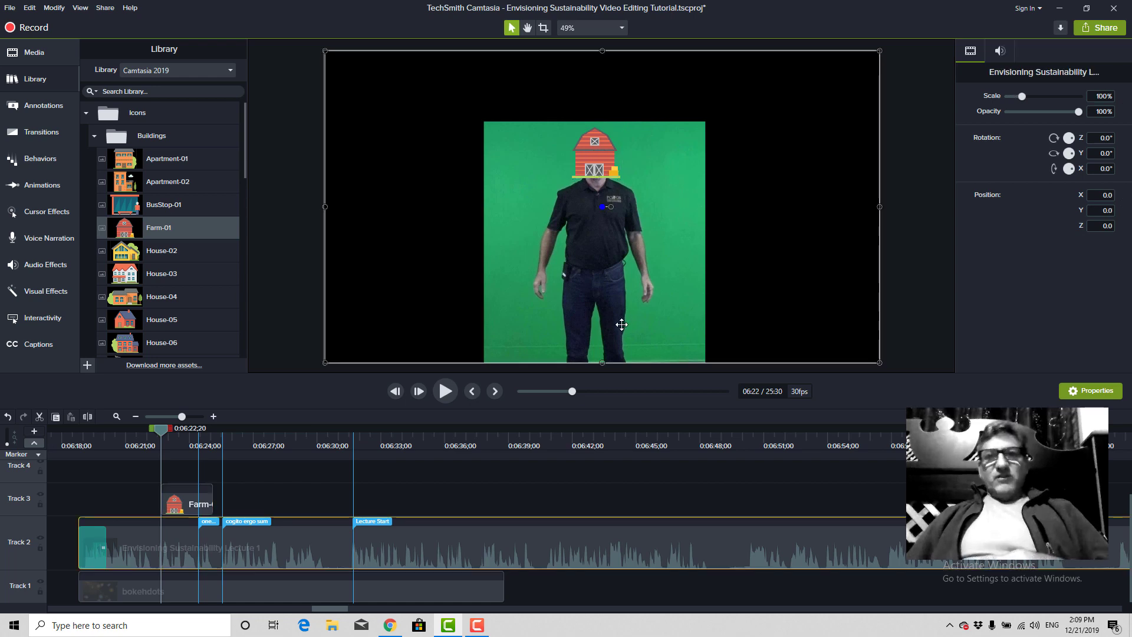
# Scrub around the start of the Farm-01 clip and select the clips on each track to examine how they are layered.
pyautogui.moveTo(163, 435)
pyautogui.mouseDown()
pyautogui.moveTo(326, 437)
pyautogui.moveTo(149, 449)
pyautogui.moveTo(186, 439)
pyautogui.mouseUp()
pyautogui.click(190, 493)
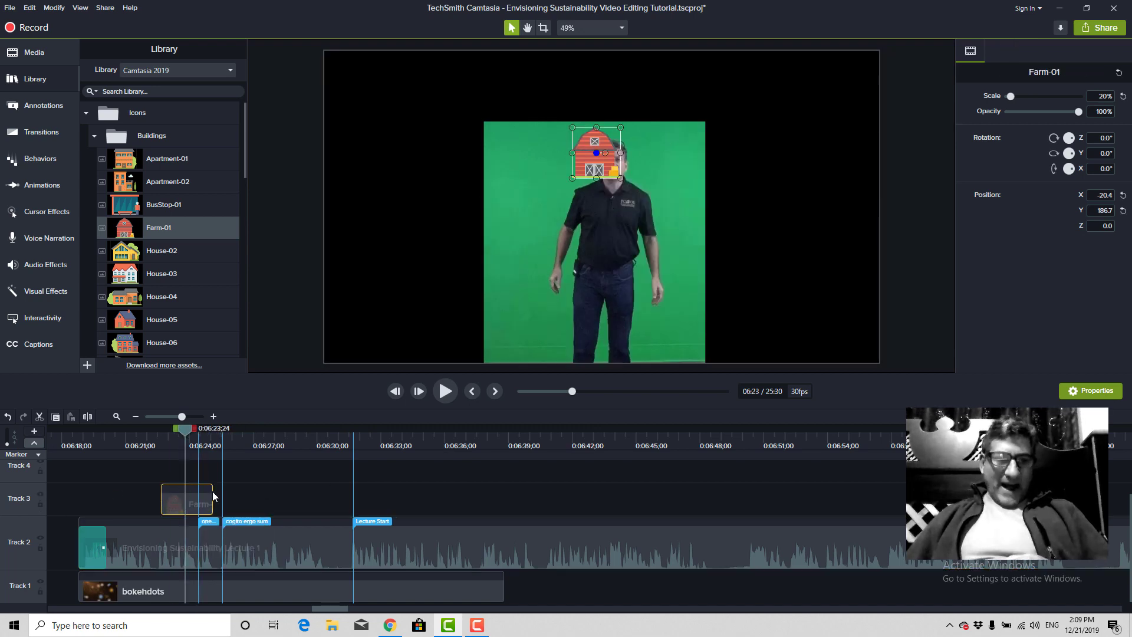
pyautogui.click(149, 592)
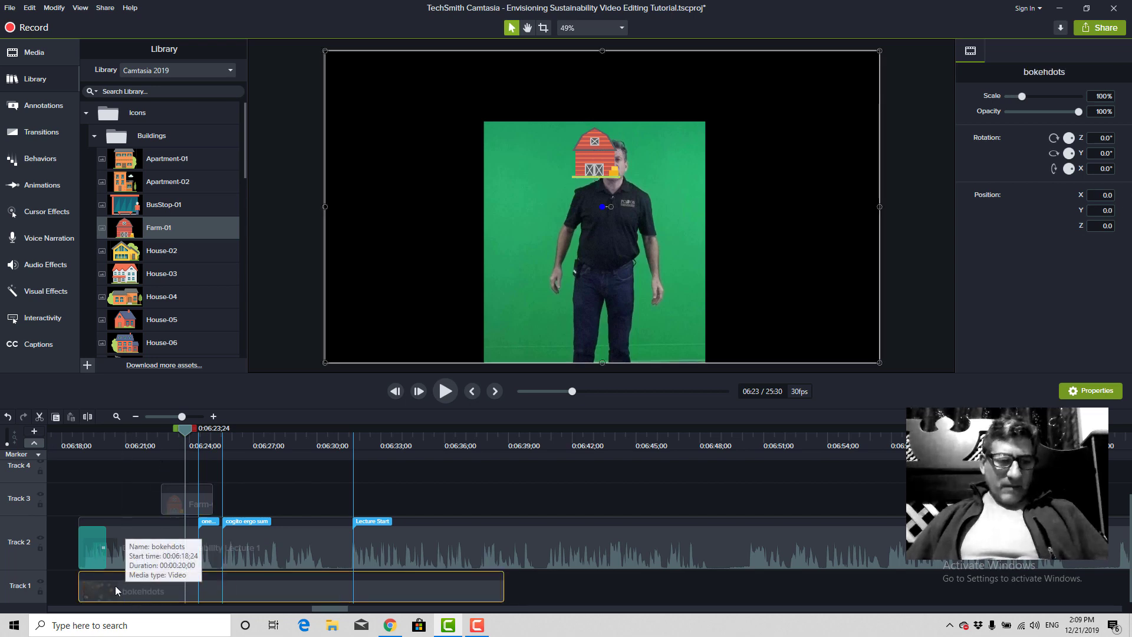
pyautogui.click(137, 489)
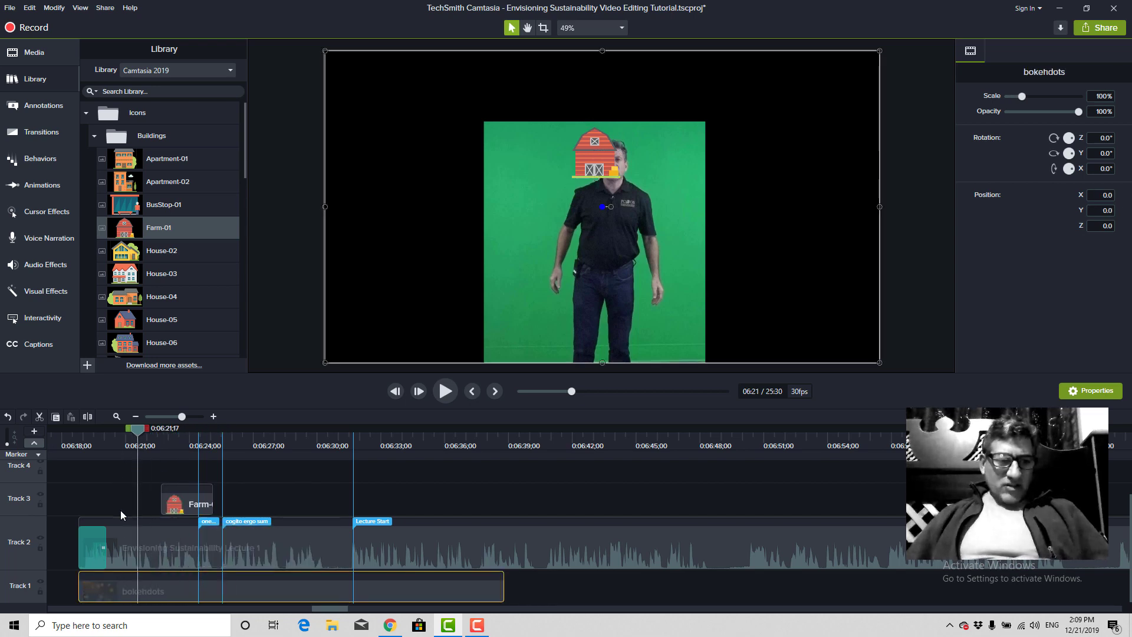
pyautogui.moveTo(152, 547)
pyautogui.mouseDown()
pyautogui.moveTo(256, 537)
pyautogui.moveTo(156, 543)
pyautogui.mouseUp()
pyautogui.moveTo(141, 437); pyautogui.dragTo(117, 435)
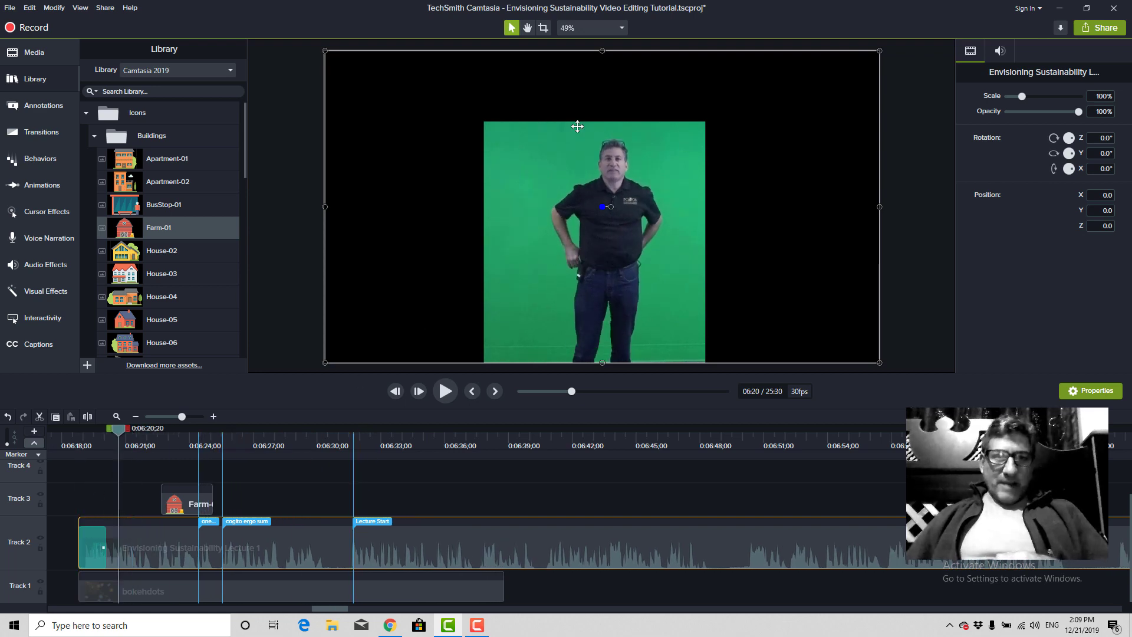
# Activate the Crop tool and select the bokehdots, lecture and Farm-01 clips in turn to compare their canvas frames.
pyautogui.click(546, 28)
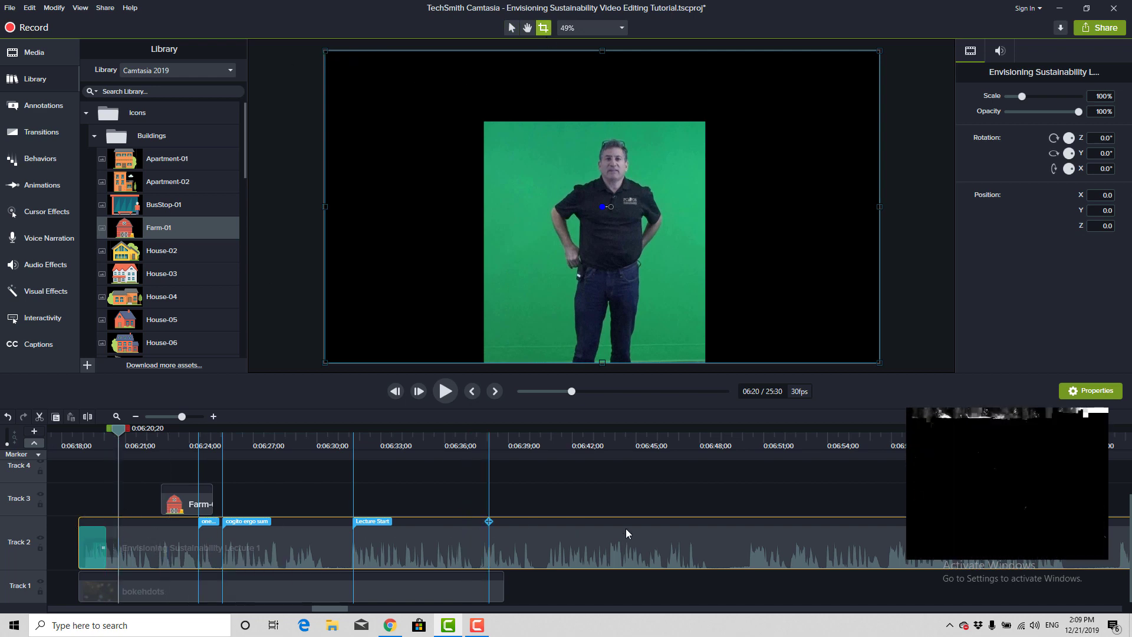
pyautogui.click(402, 589)
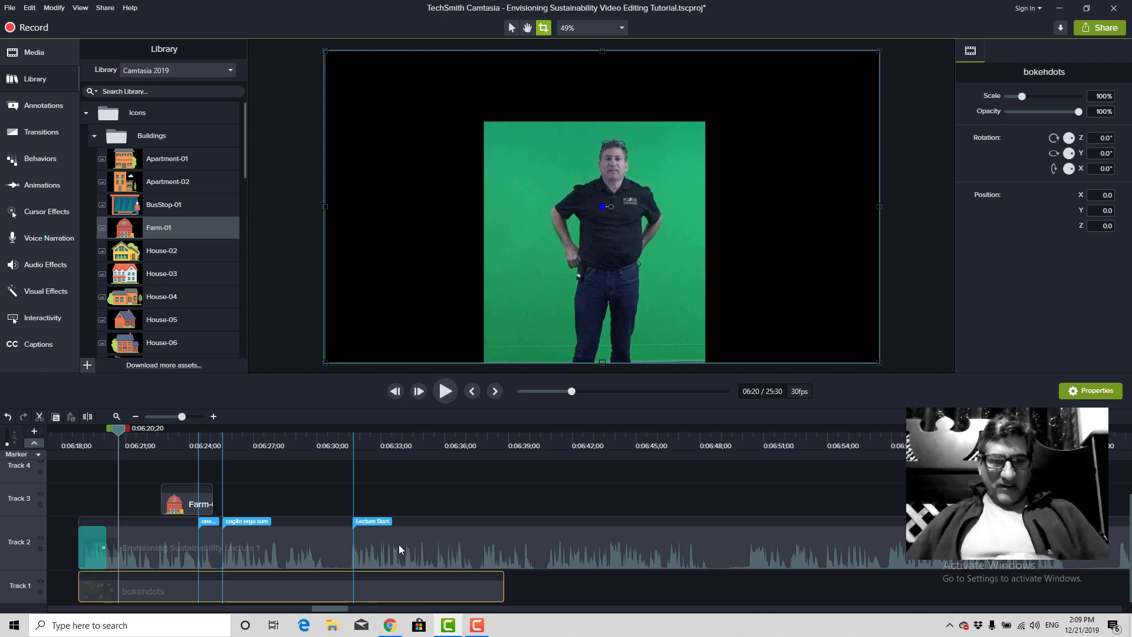
pyautogui.click(265, 545)
pyautogui.click(184, 497)
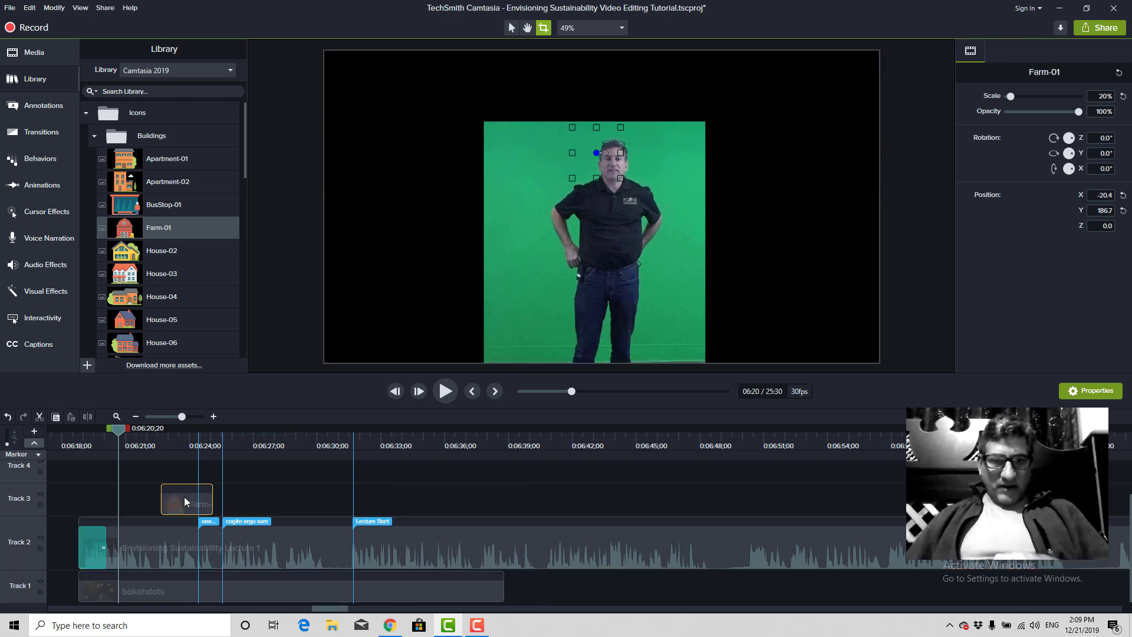
pyautogui.moveTo(118, 429); pyautogui.dragTo(182, 434)
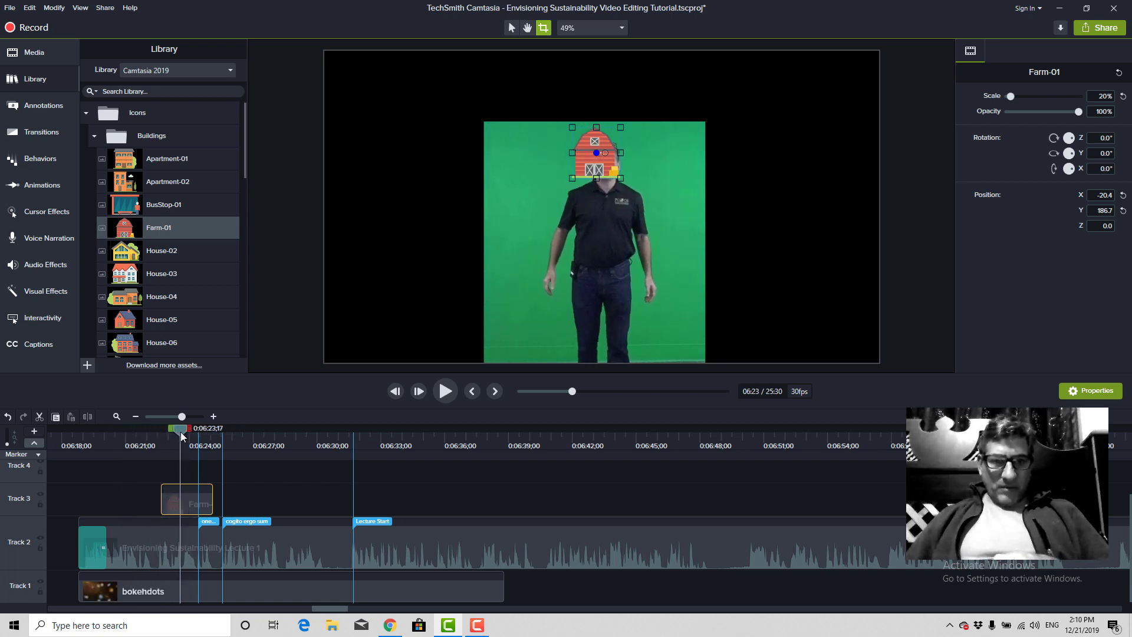
# Select the lecture clip and lock Track 1, which holds the bokehdots background.
pyautogui.click(154, 546)
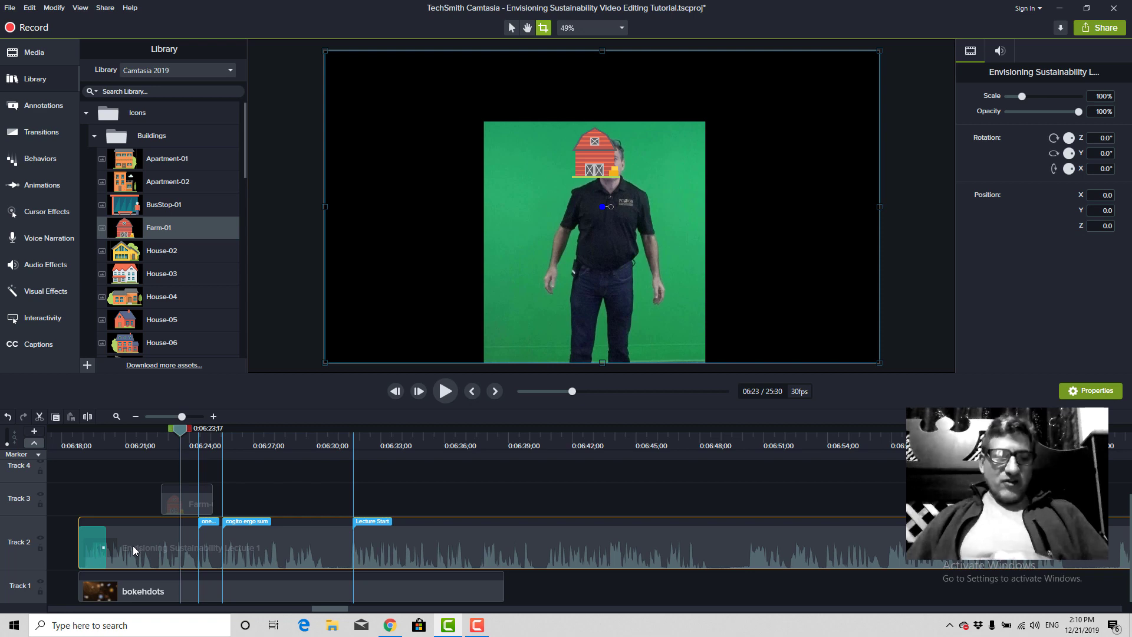
pyautogui.click(40, 592)
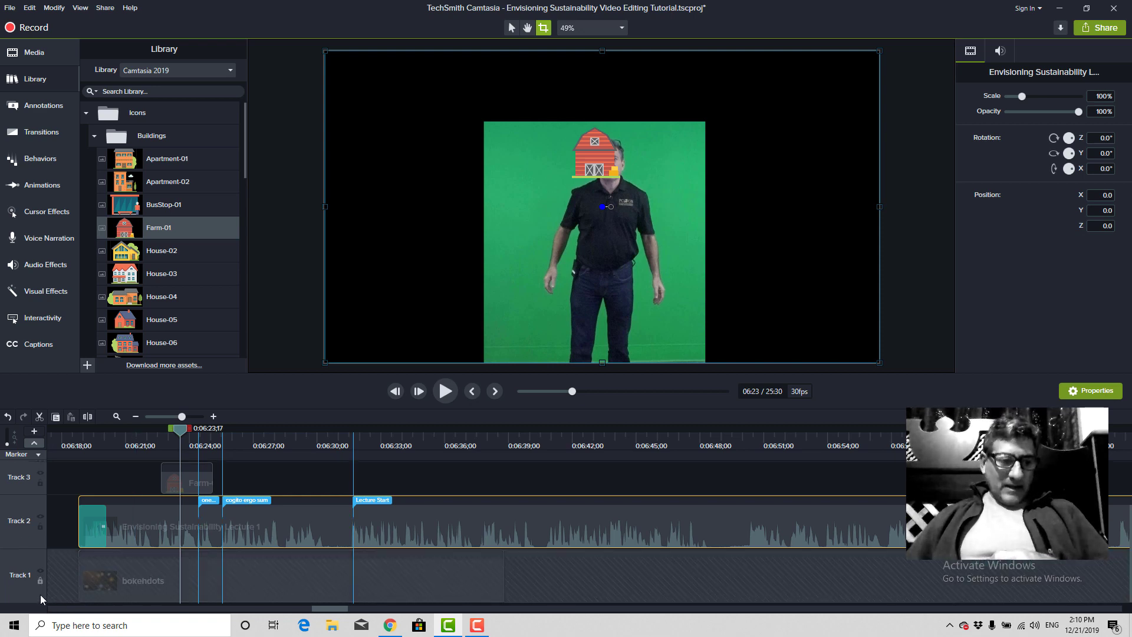
# Lock Track 3, which holds the barn, and test whether the barn and the background can still be moved on the canvas.
pyautogui.click(40, 482)
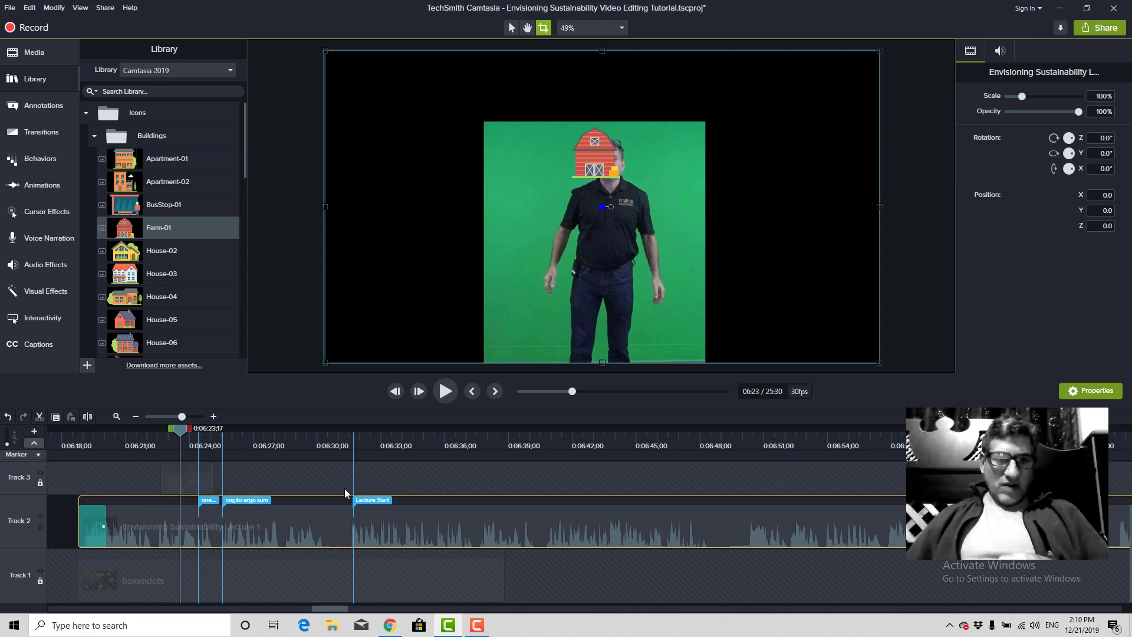
pyautogui.moveTo(605, 156); pyautogui.dragTo(691, 152)
pyautogui.click(383, 208)
pyautogui.moveTo(709, 252); pyautogui.dragTo(621, 244)
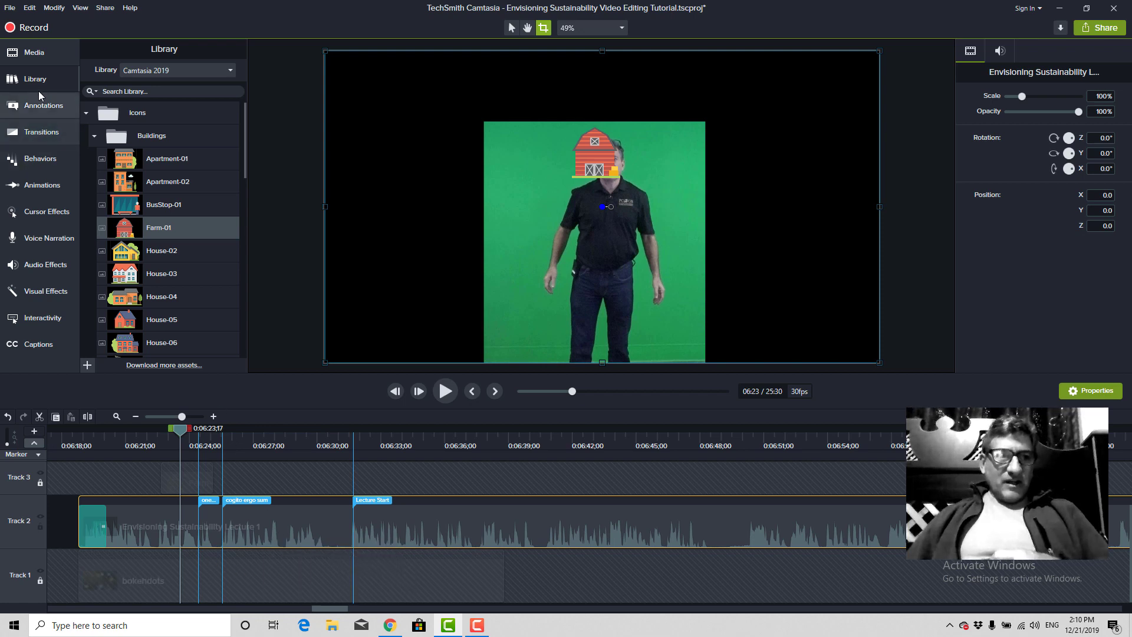
# Crop the lecture clip's black areas away at its upper, left and right edges, leaving only the green-screen region.
pyautogui.click(30, 53)
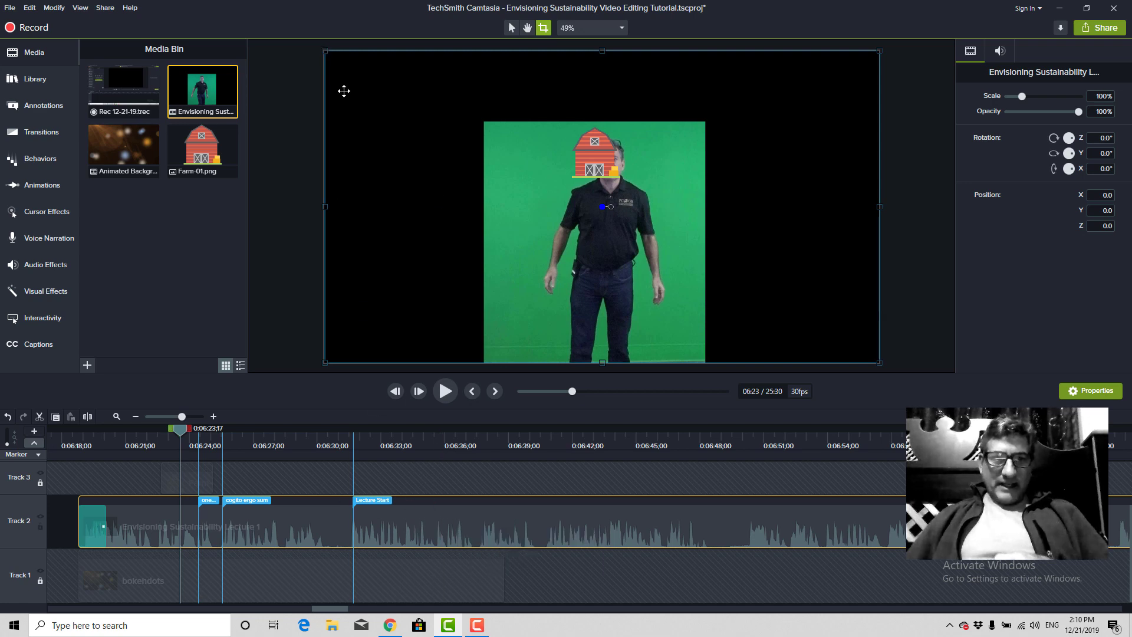
pyautogui.moveTo(325, 50); pyautogui.dragTo(483, 128)
pyautogui.moveTo(878, 134); pyautogui.dragTo(696, 125)
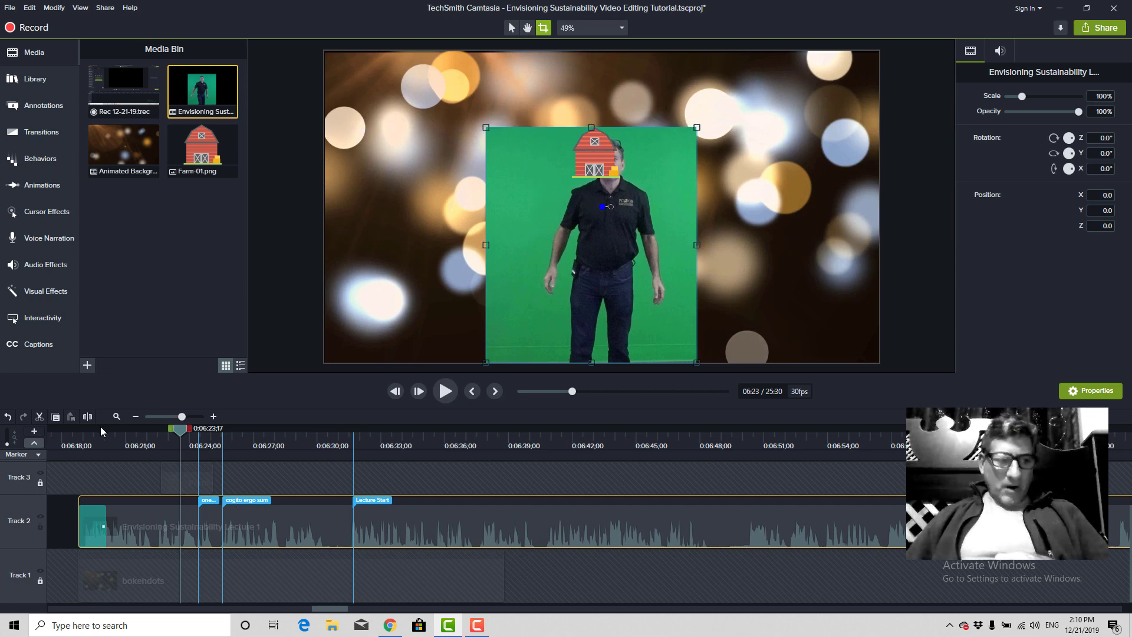
# Toggle the visibility of Track 3 off and on several times, leaving the barn hidden.
pyautogui.click(41, 474)
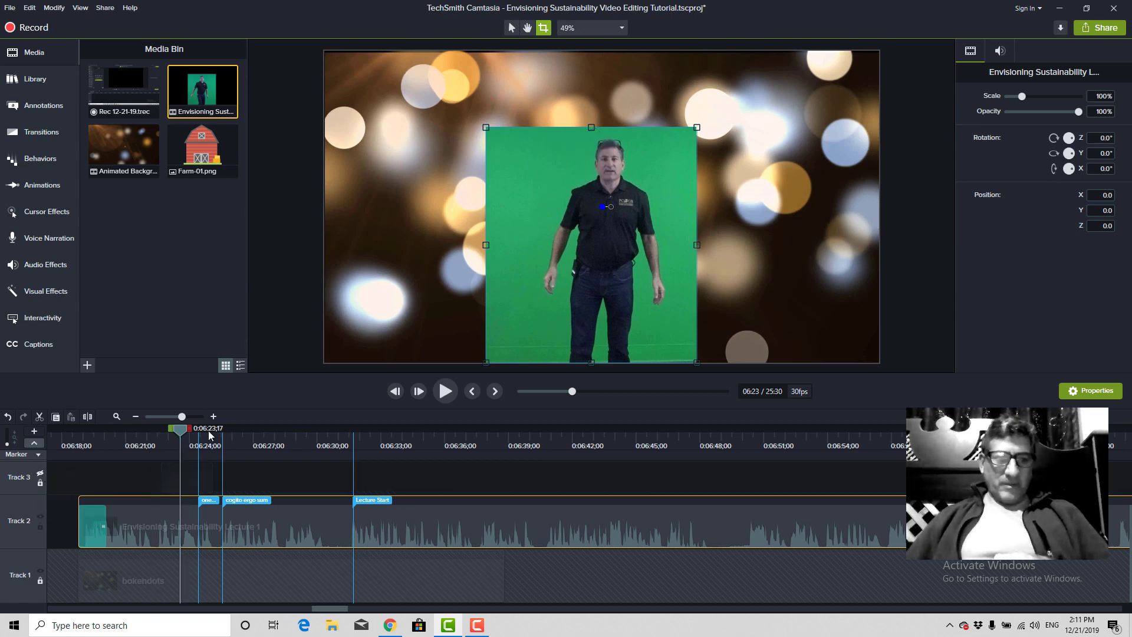
pyautogui.click(41, 474)
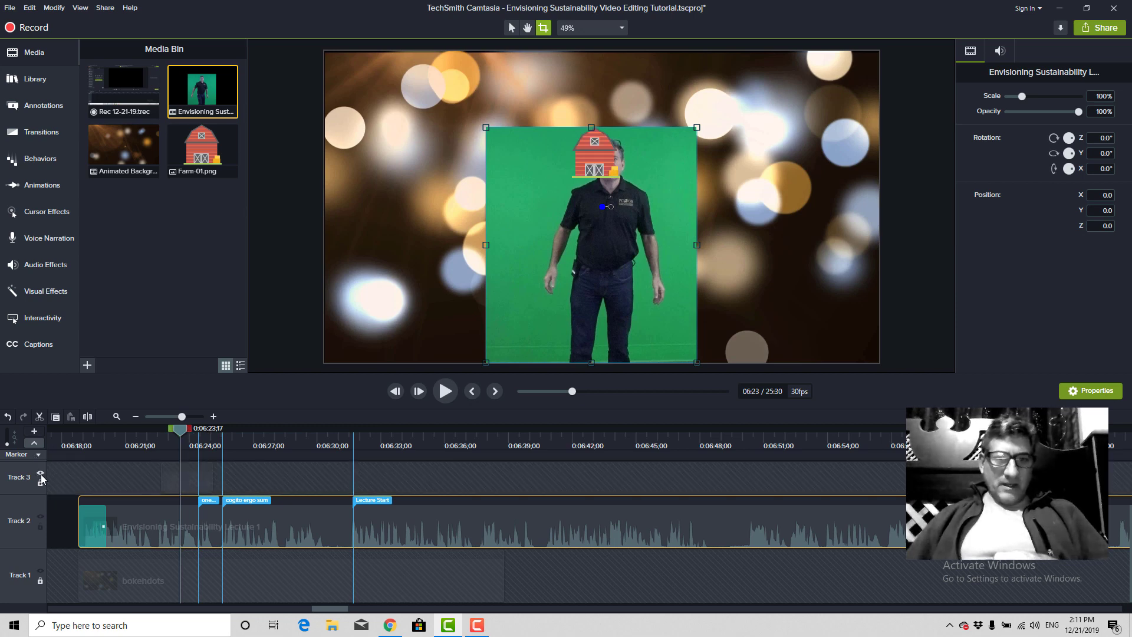
pyautogui.click(40, 474)
pyautogui.click(41, 474)
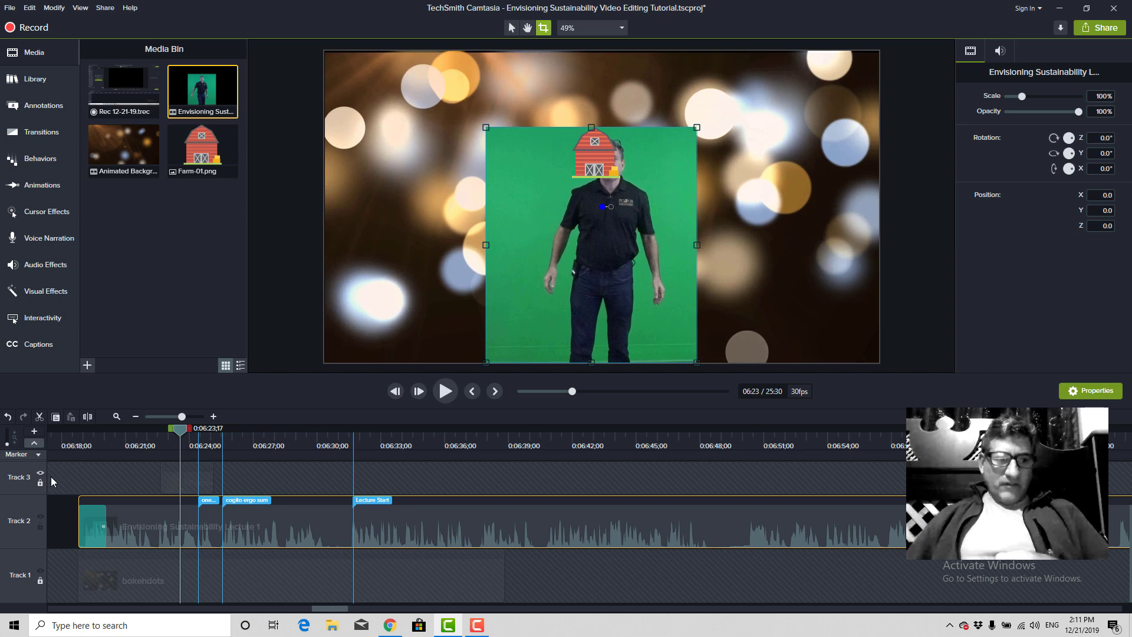
pyautogui.click(41, 474)
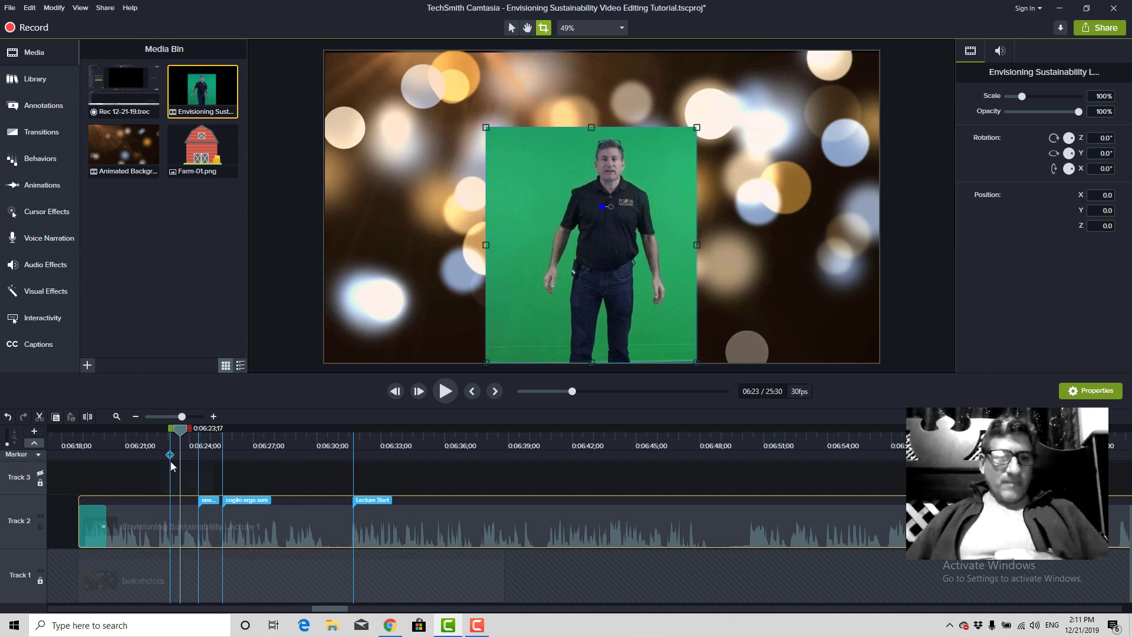
# Enlarge the cropped lecture clip to about 109.2% from its upper-left corner and reactivate the Crop tool.
pyautogui.click(511, 29)
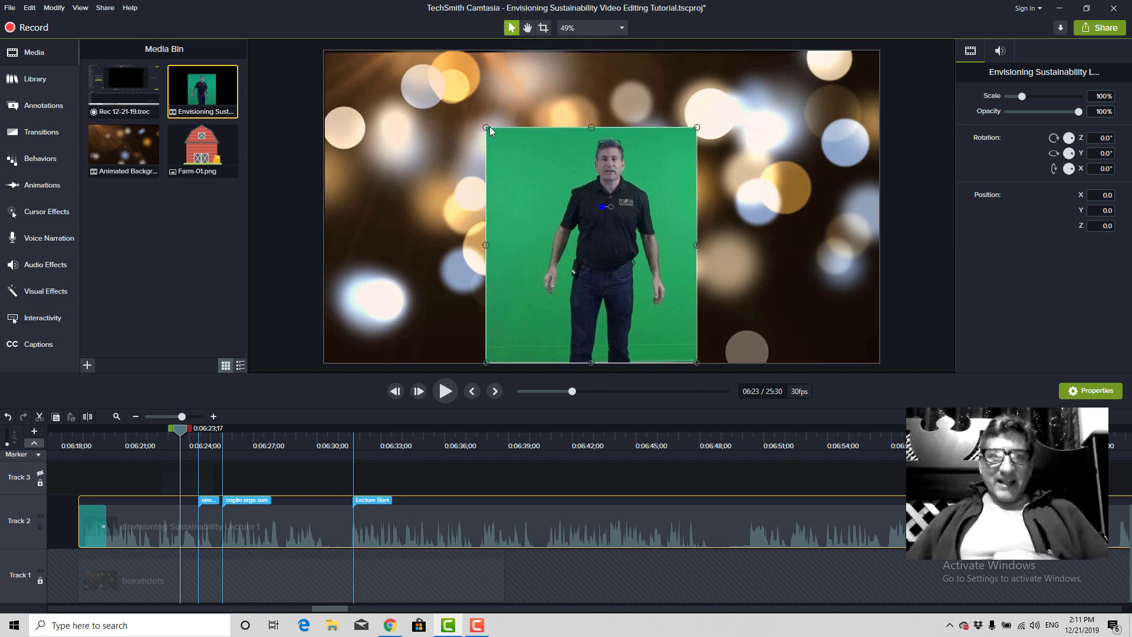
pyautogui.moveTo(487, 127); pyautogui.dragTo(467, 102)
pyautogui.click(543, 28)
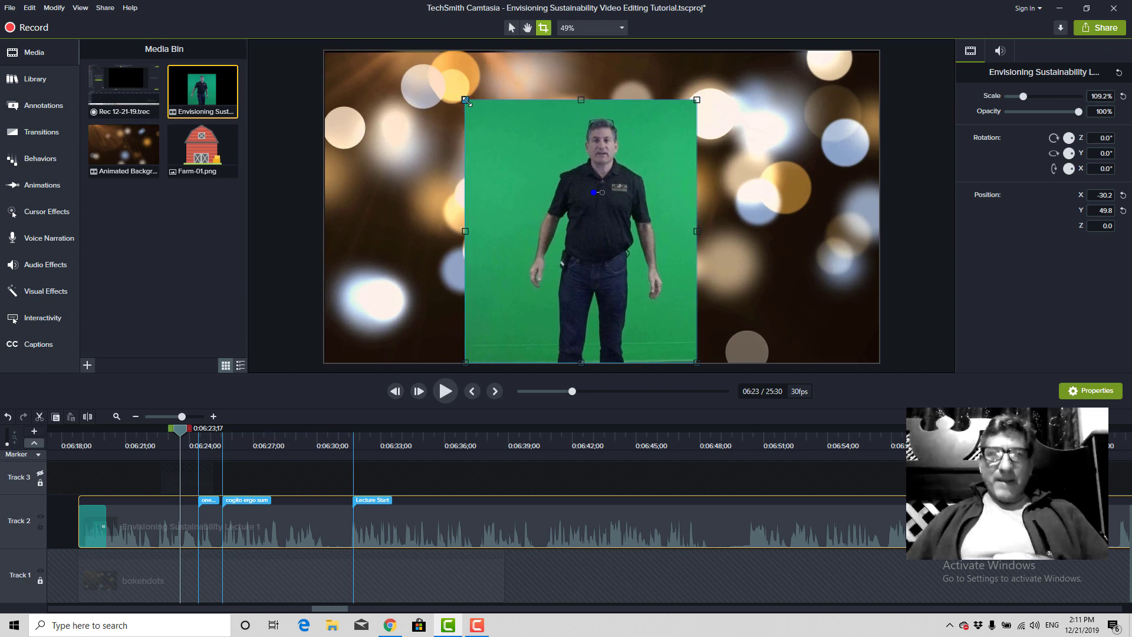
# Move the cropped lecture clip to the canvas's lower-left corner, about X -607.5, Y -71.9, and shrink it to about 86.7%.
pyautogui.click(510, 29)
pyautogui.moveTo(519, 229); pyautogui.dragTo(437, 235)
pyautogui.moveTo(387, 99); pyautogui.dragTo(347, 188)
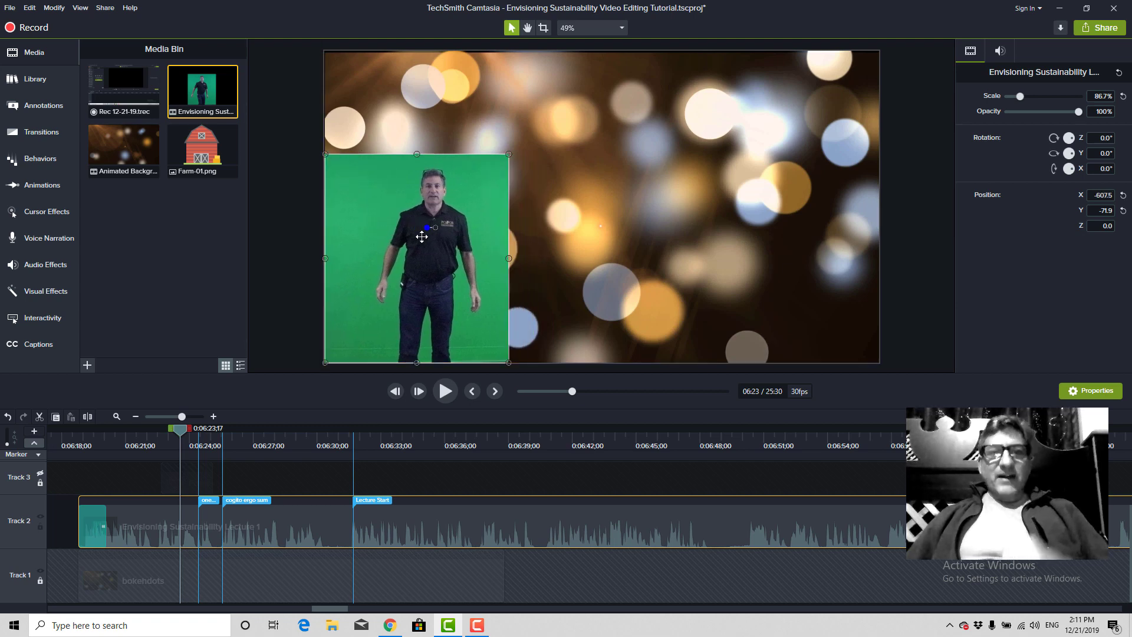
# Undo the lecture clip's last move and place it again at the canvas's left edge, at about X -607.5, Y -71.9.
pyautogui.click(528, 29)
pyautogui.moveTo(429, 217); pyautogui.dragTo(362, 230)
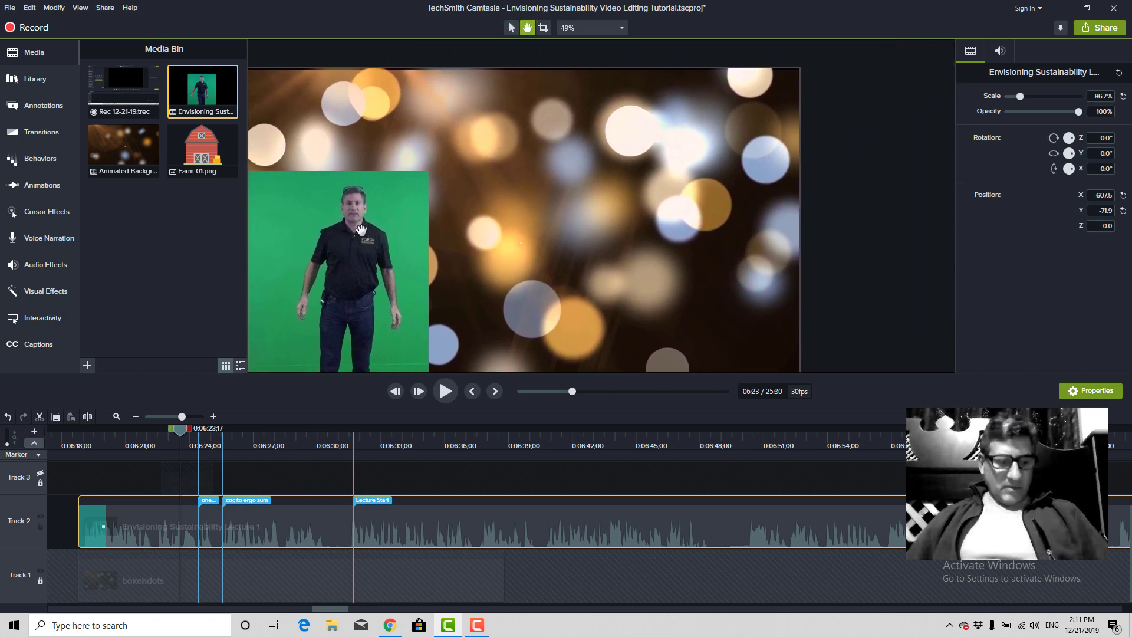
pyautogui.hotkey('ctrl', 'z')
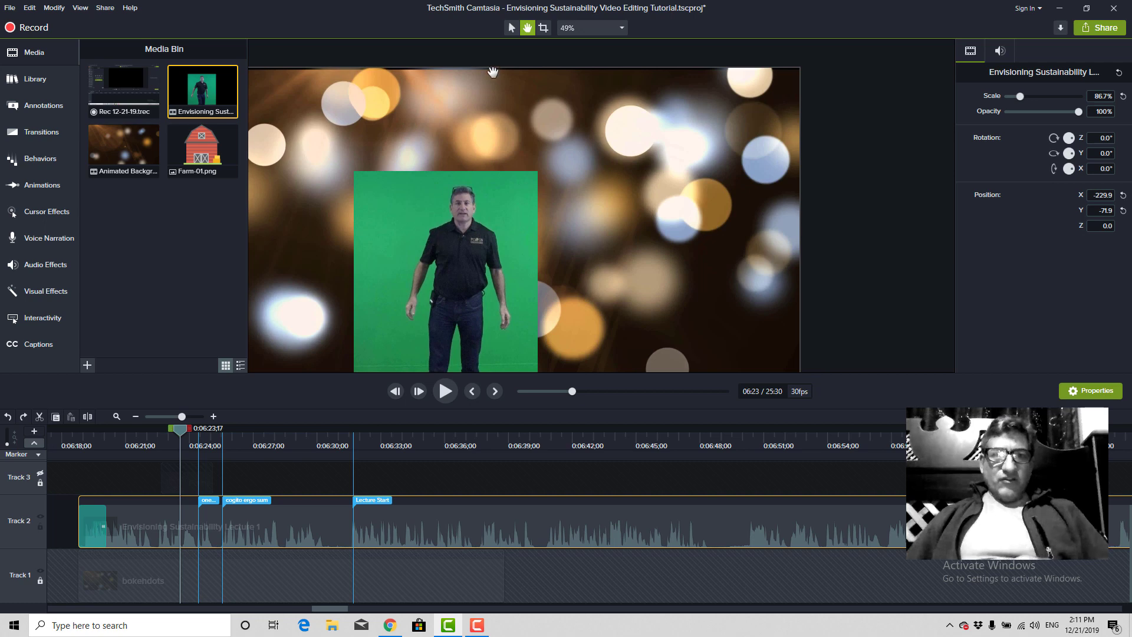
pyautogui.click(510, 28)
pyautogui.moveTo(467, 298); pyautogui.dragTo(374, 298)
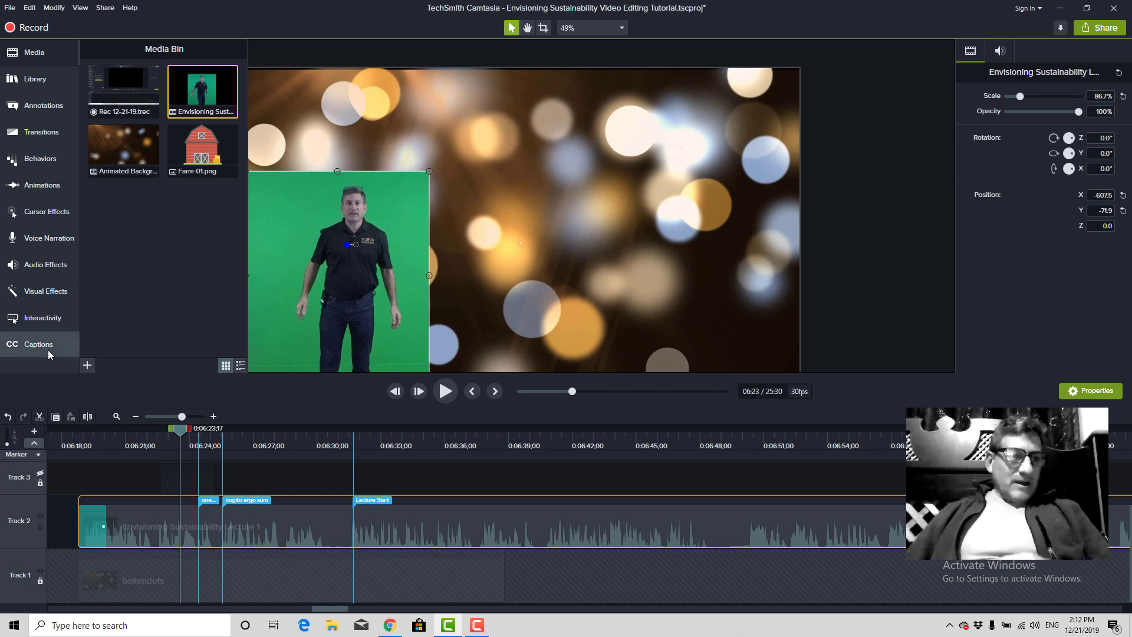
# Apply the Remove a Color visual effect to the lecture clip on Track 2.
pyautogui.click(27, 295)
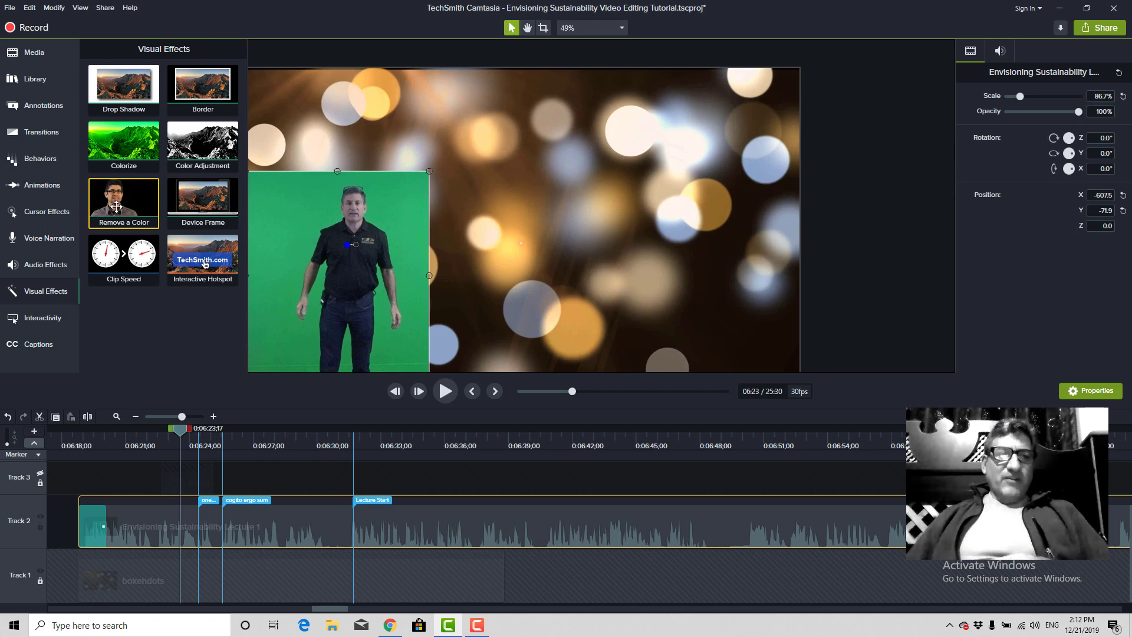
pyautogui.moveTo(116, 205); pyautogui.dragTo(156, 527)
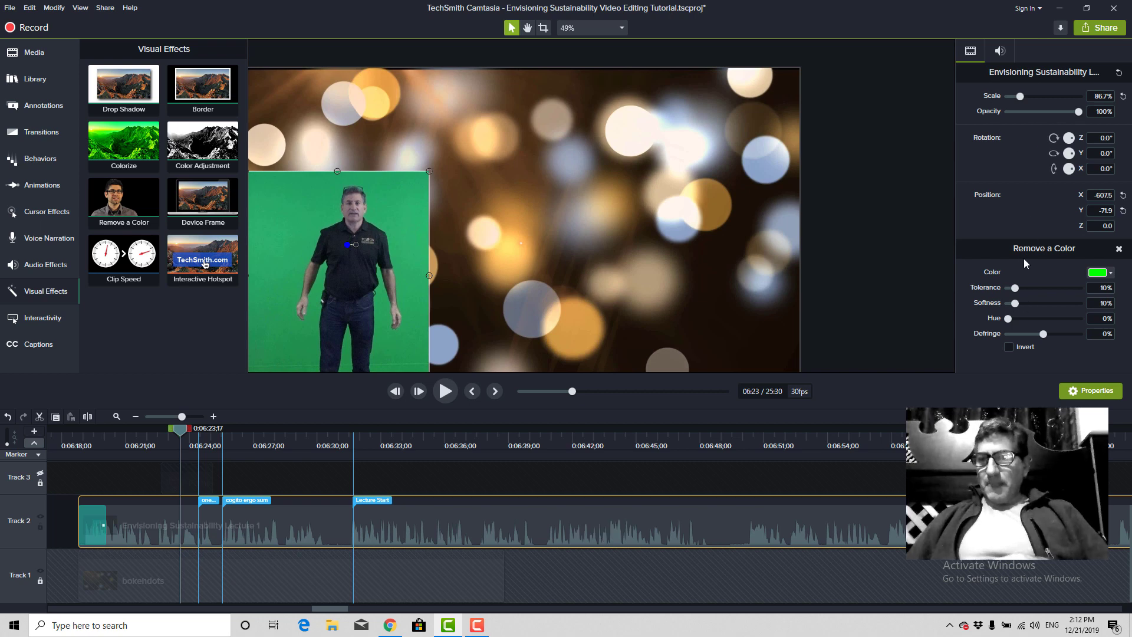
# Set the lecture clip's scale to about 90.9% and try a lower opacity before restoring it to 100%.
pyautogui.moveTo(1024, 96); pyautogui.dragTo(1020, 100)
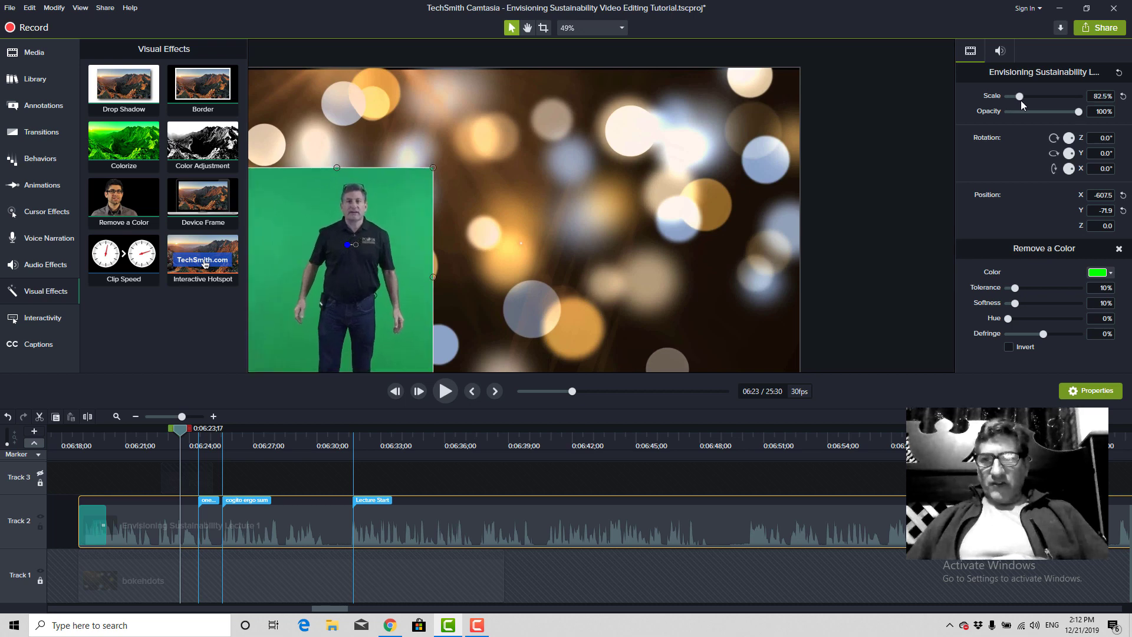
pyautogui.click(1069, 111)
pyautogui.moveTo(1065, 113); pyautogui.dragTo(1089, 116)
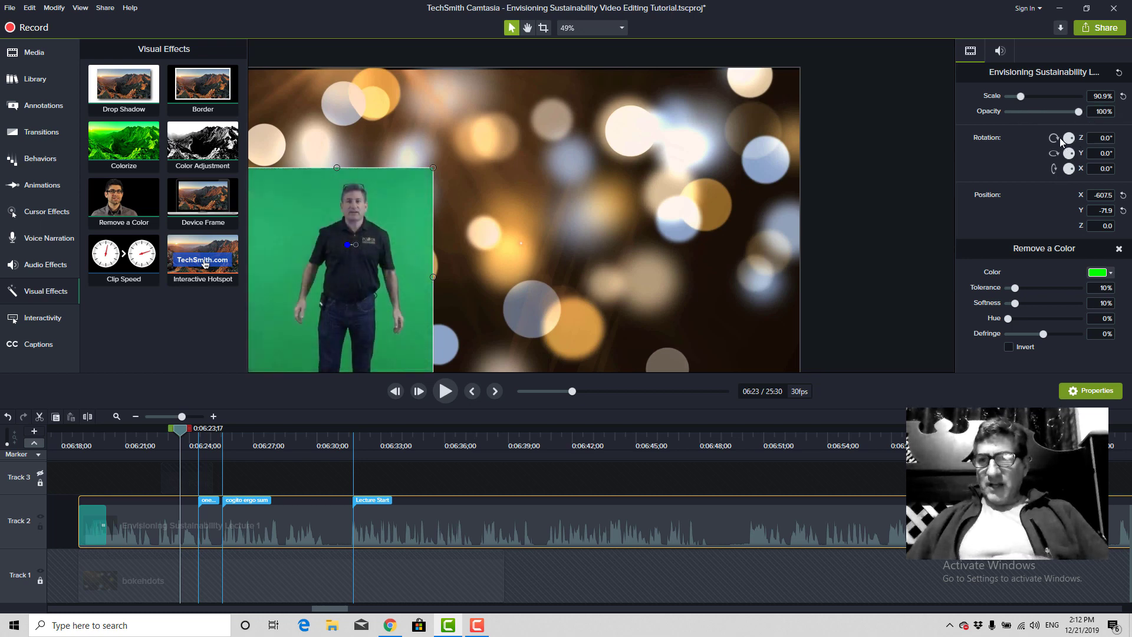
# Rotate the lecture clip about -6.3° on Y and 4.0° on X, and reposition it at about X -452.1, Y -76.2.
pyautogui.click(1102, 138)
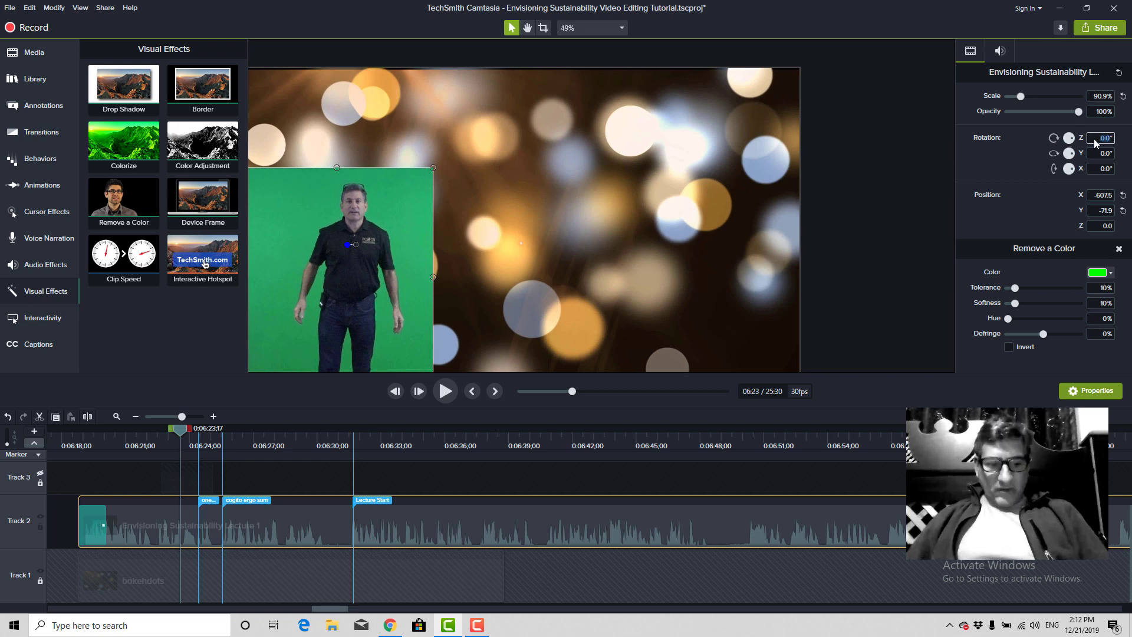
pyautogui.moveTo(1069, 155)
pyautogui.mouseDown()
pyautogui.moveTo(1051, 159)
pyautogui.moveTo(1091, 155)
pyautogui.mouseUp()
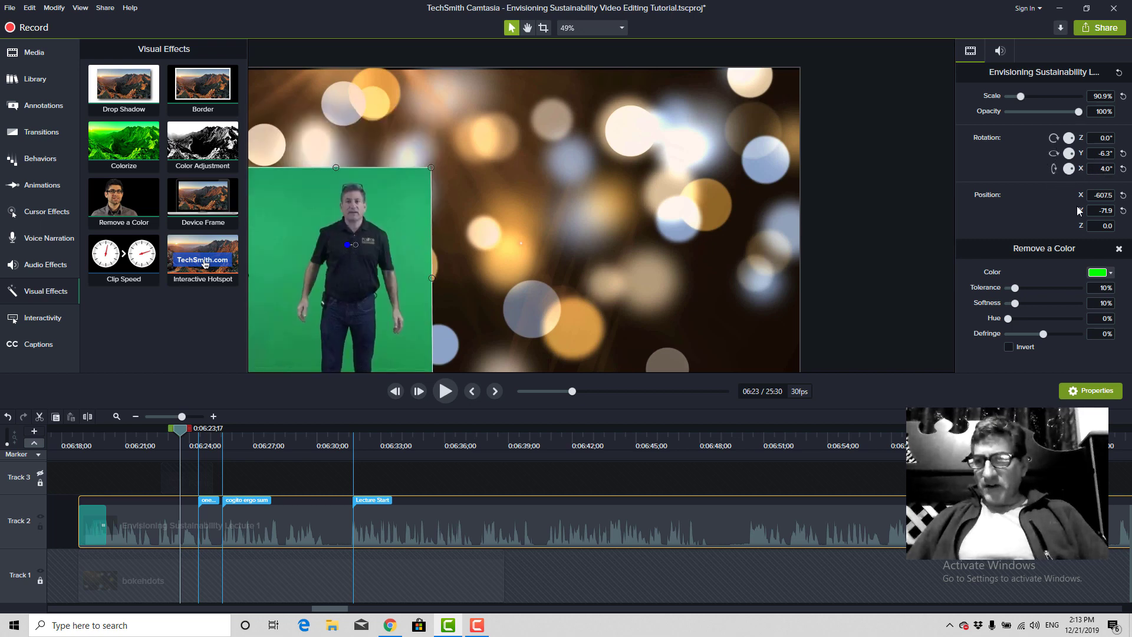
pyautogui.click(1124, 196)
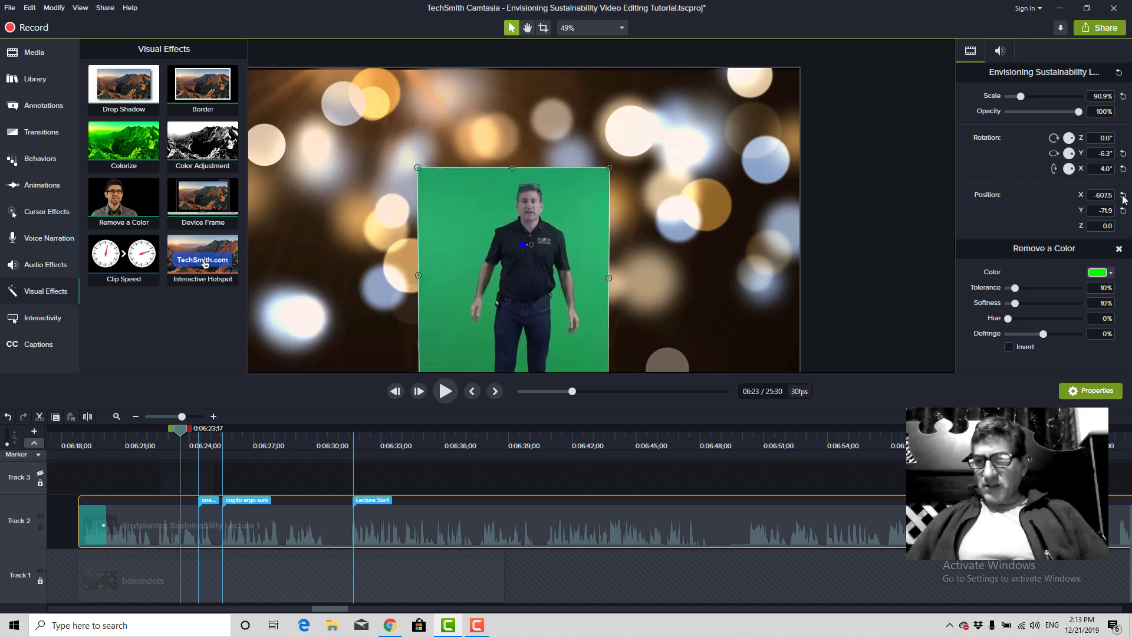
pyautogui.moveTo(576, 293); pyautogui.dragTo(450, 295)
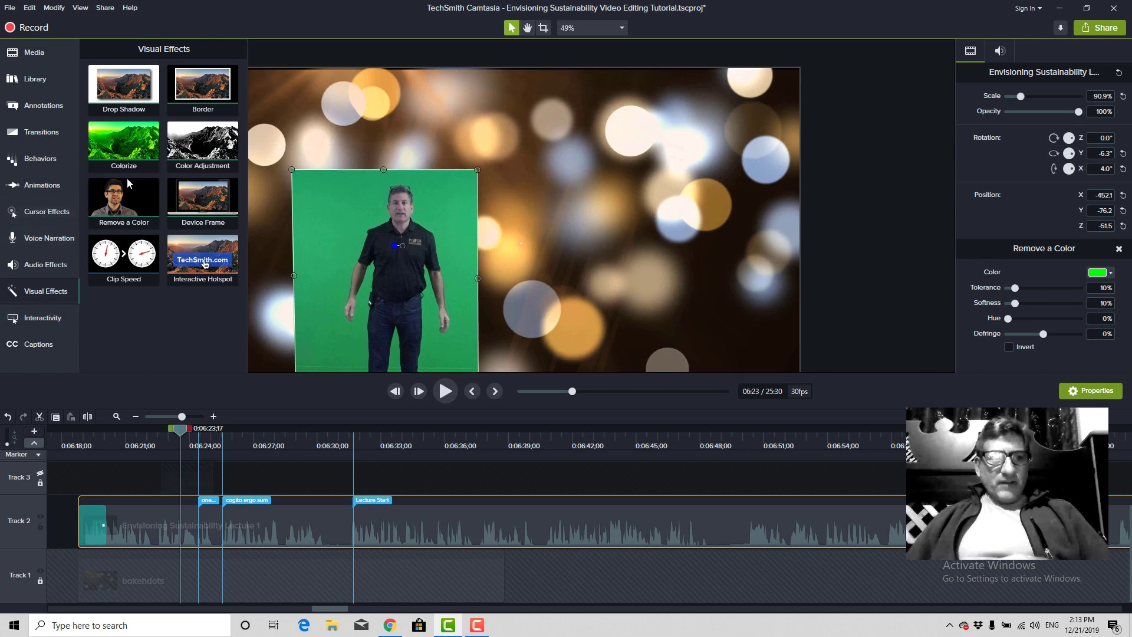
# Delete the Remove a Color effect from the lecture clip and apply it again, this time on the canvas.
pyautogui.click(1118, 249)
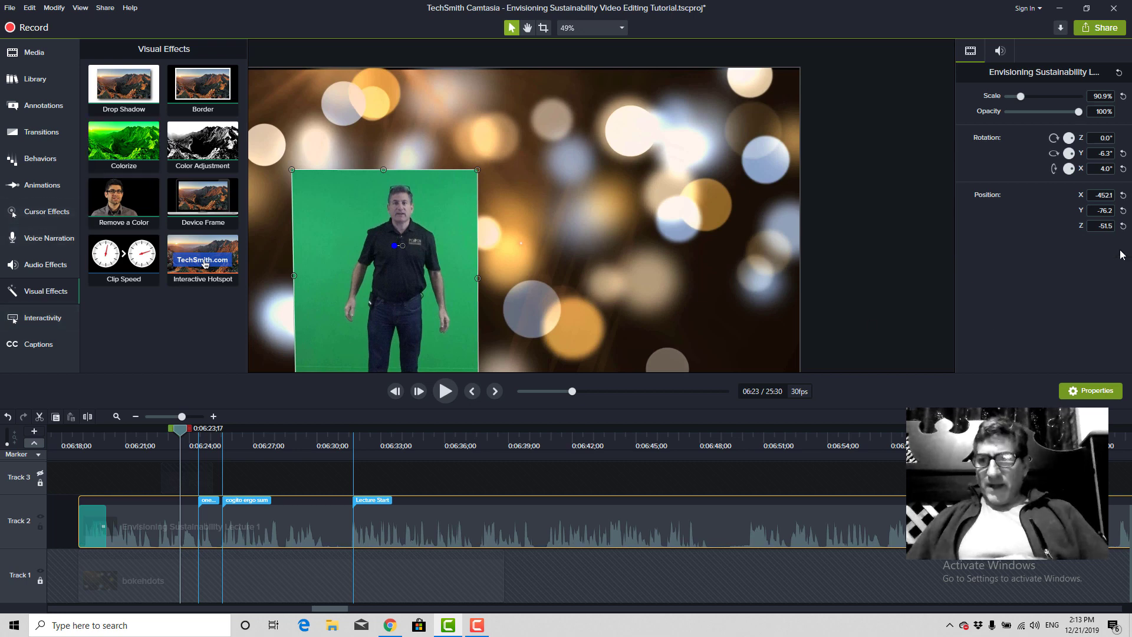
pyautogui.moveTo(113, 178); pyautogui.dragTo(387, 242)
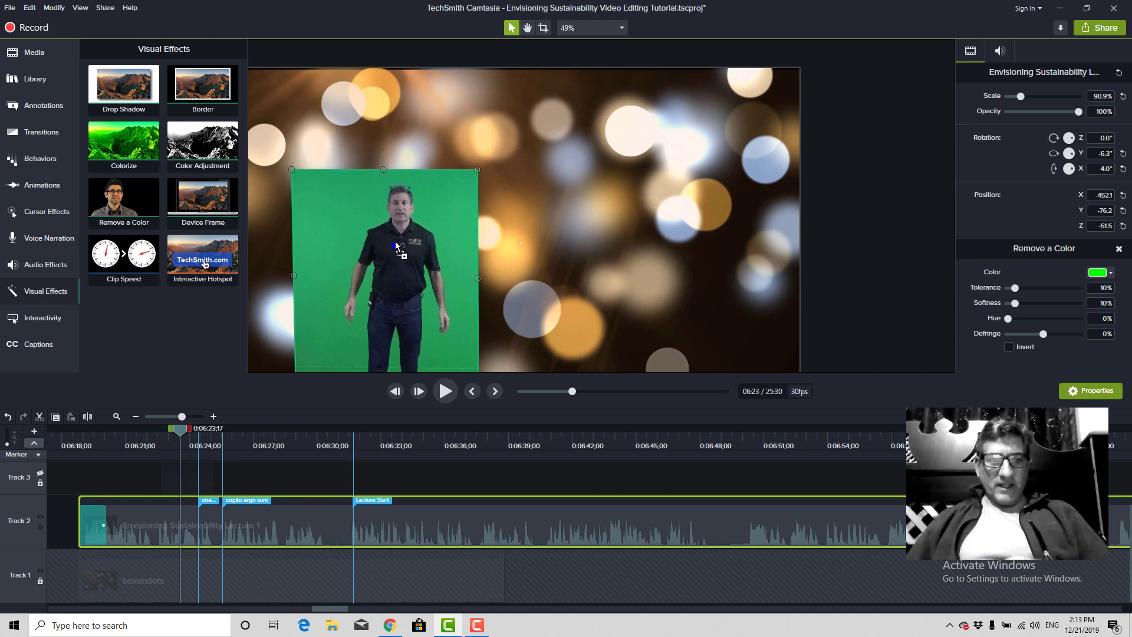
pyautogui.moveTo(398, 248); pyautogui.dragTo(394, 242)
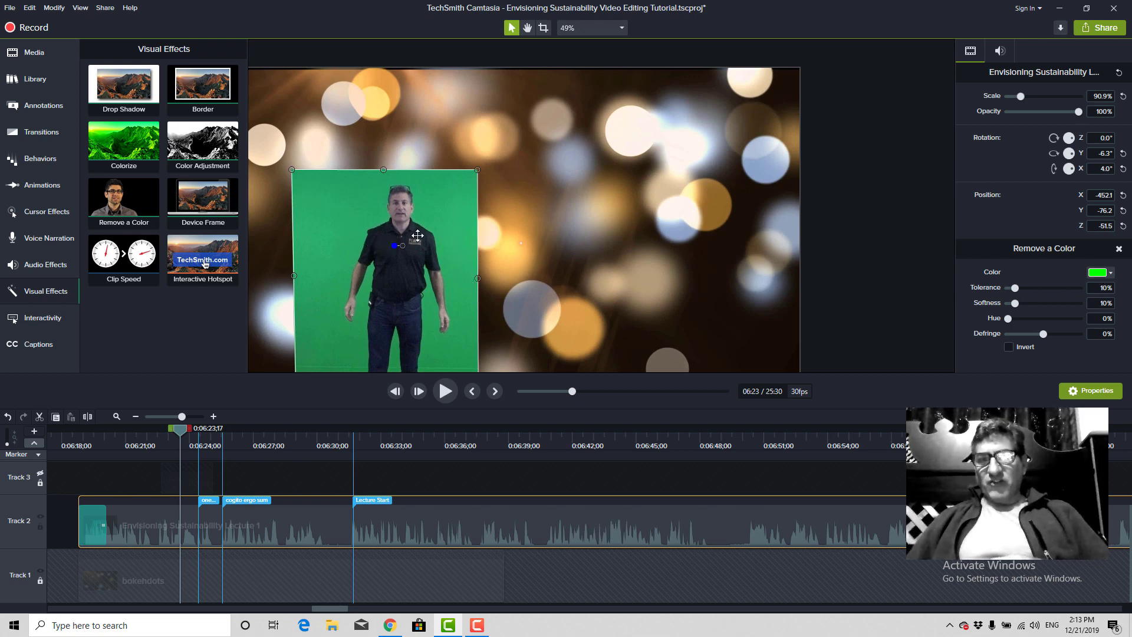
# Sample the green-screen backdrop beside the lecturer as the color for Remove a Color.
pyautogui.click(1111, 274)
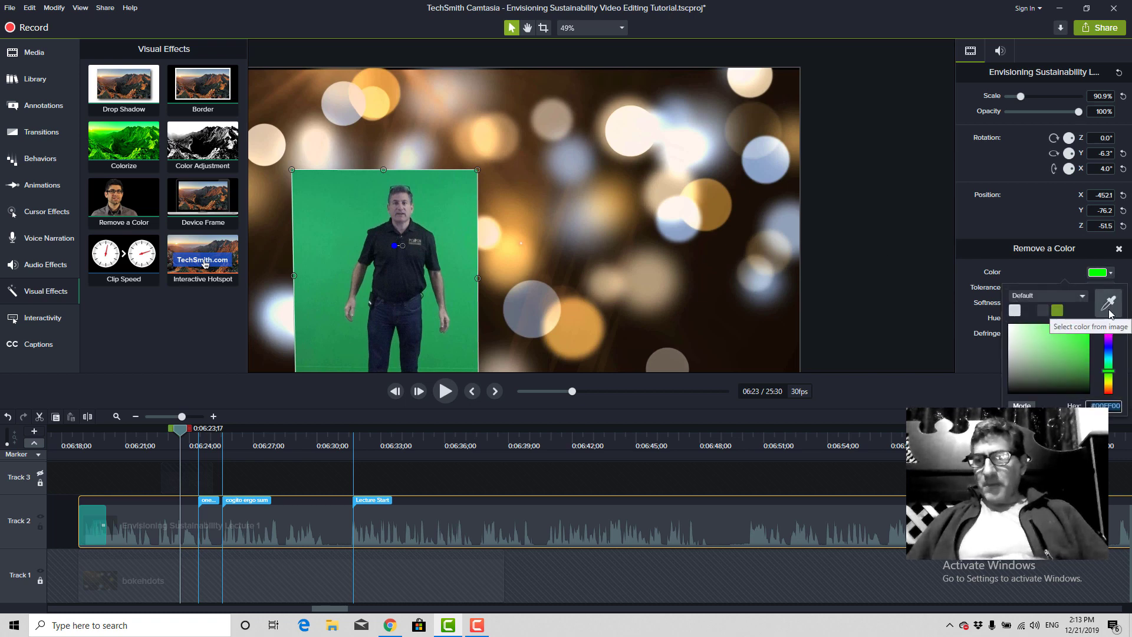
pyautogui.click(1109, 303)
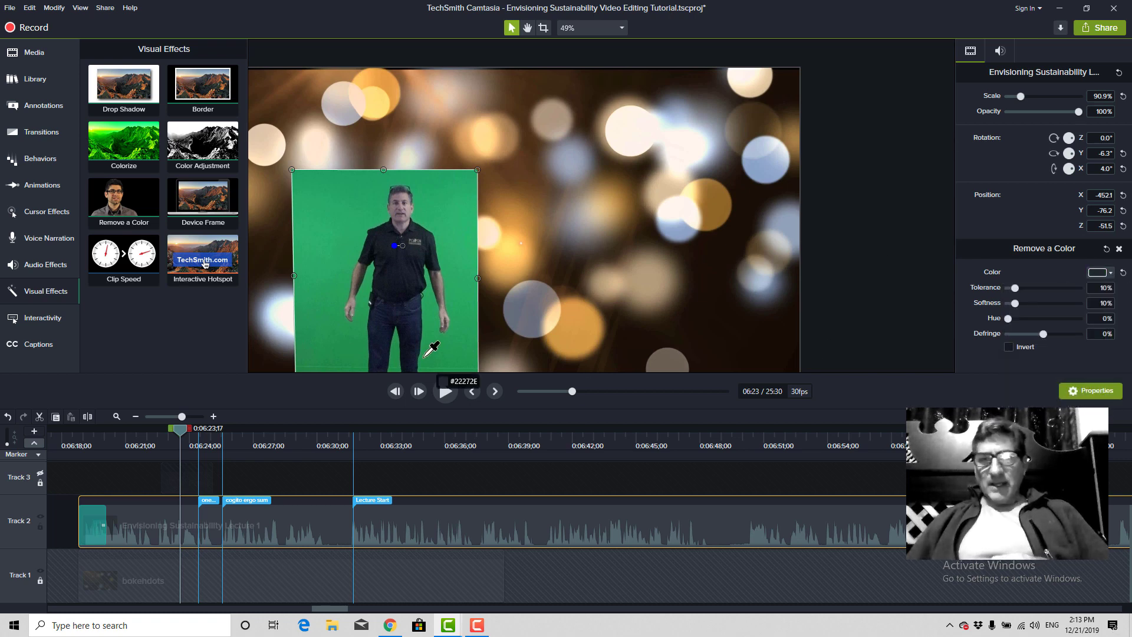
pyautogui.click(456, 246)
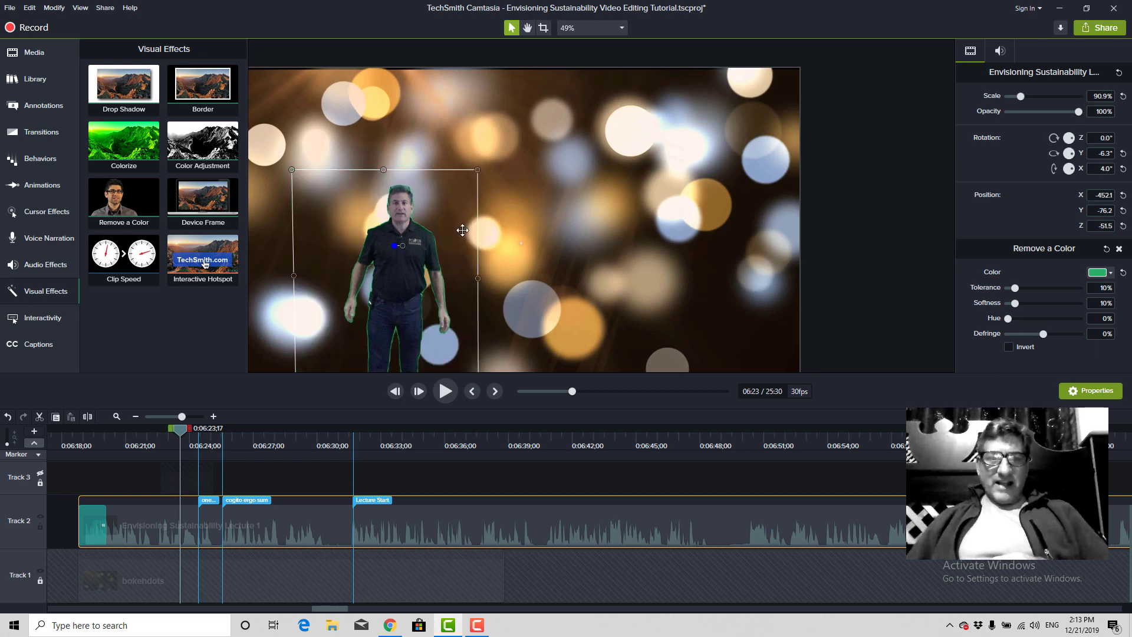
# Move the keyed lecturer farther left to about X -564.2, Y -72.5 and scale the clip to about 92%.
pyautogui.scroll(3, 481, 248)
pyautogui.click(592, 275)
pyautogui.click(373, 278)
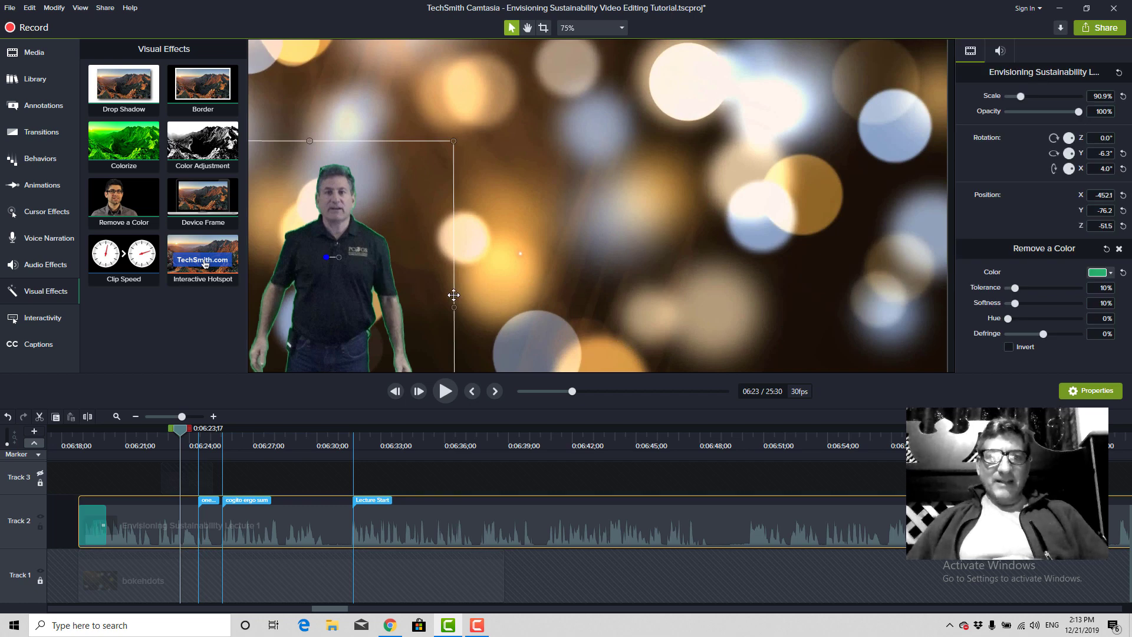
pyautogui.moveTo(446, 297)
pyautogui.mouseDown()
pyautogui.moveTo(528, 263)
pyautogui.moveTo(447, 287)
pyautogui.mouseUp()
pyautogui.scroll(-4, 578, 270)
pyautogui.moveTo(340, 334); pyautogui.dragTo(337, 336)
pyautogui.scroll(4, 432, 286)
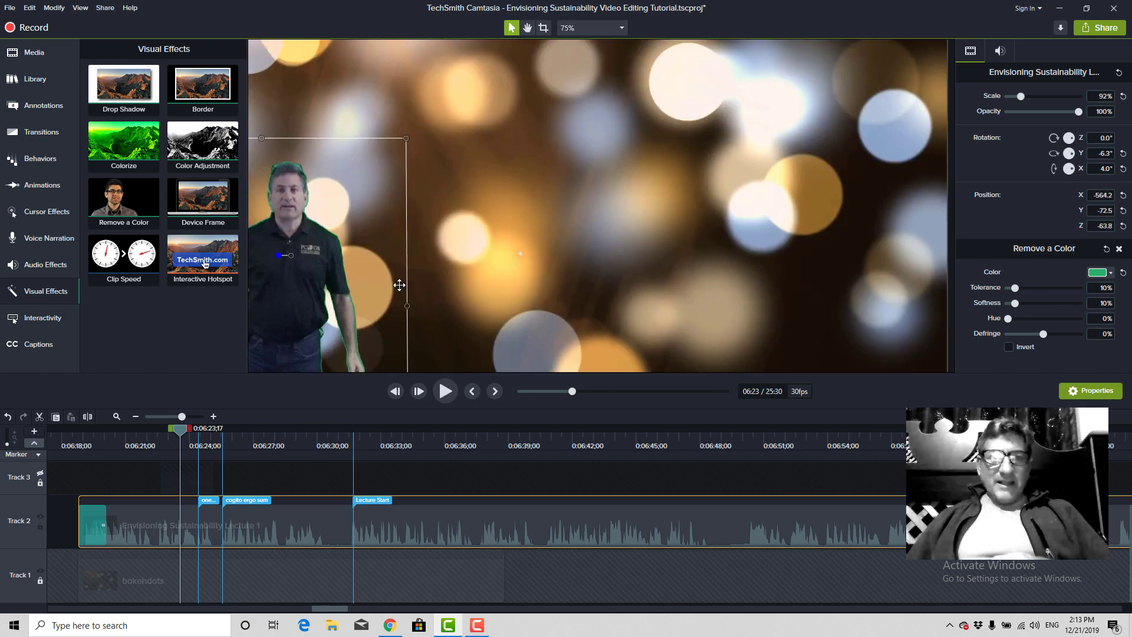
# Set the Remove a Color tolerance to 0% while viewing the lecturer's outline up close.
pyautogui.rightClick(617, 208)
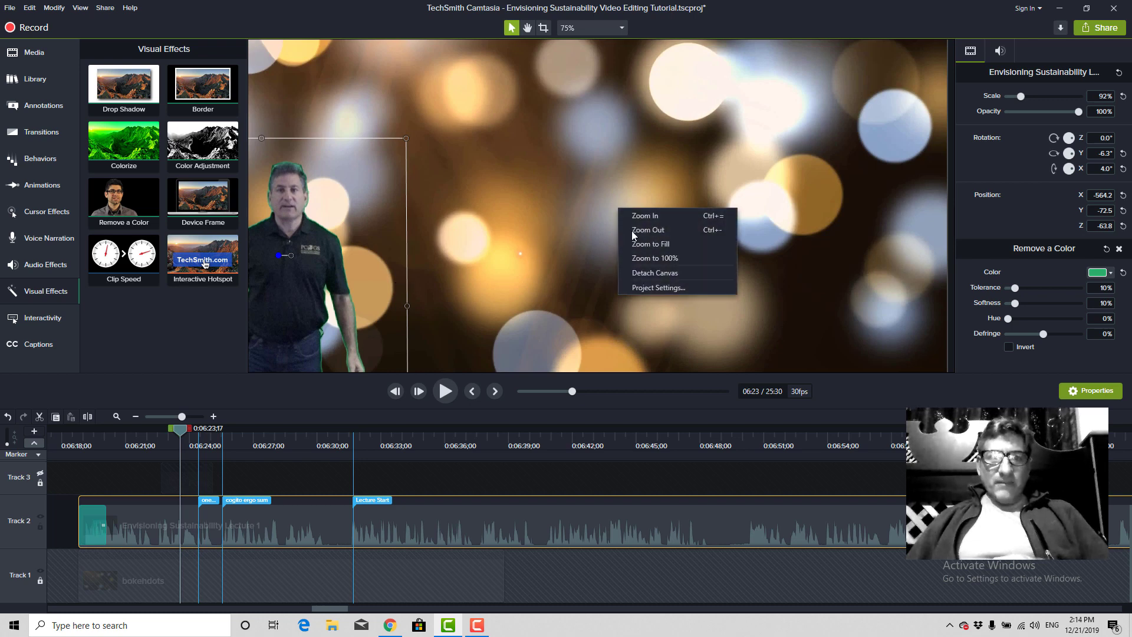
pyautogui.click(529, 29)
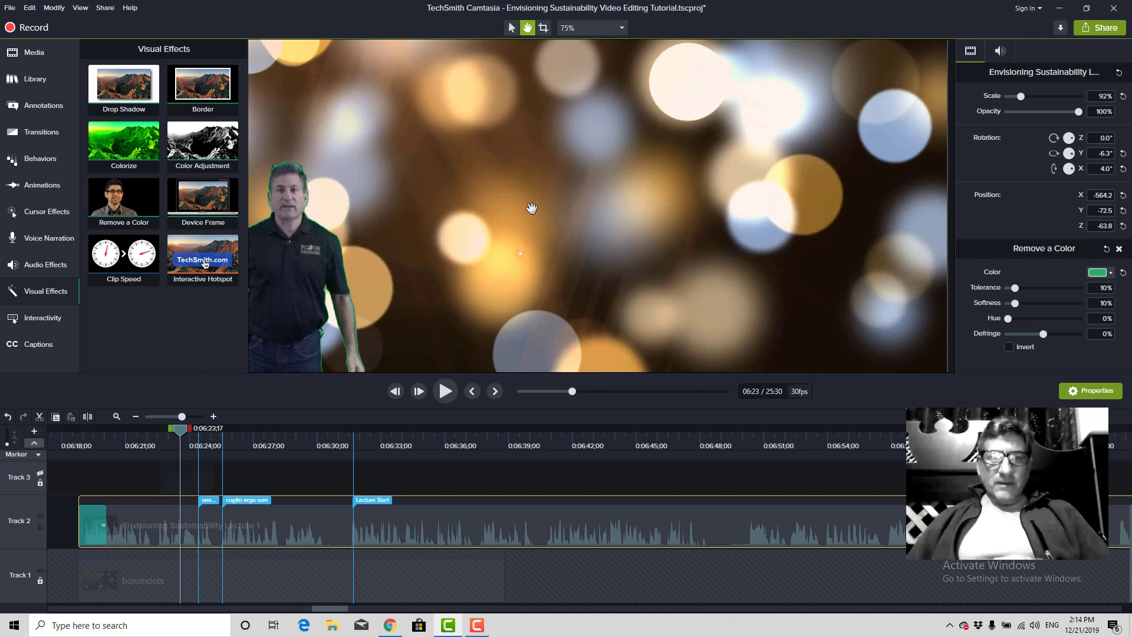
pyautogui.scroll(-5, 509, 250)
pyautogui.scroll(2, 498, 255)
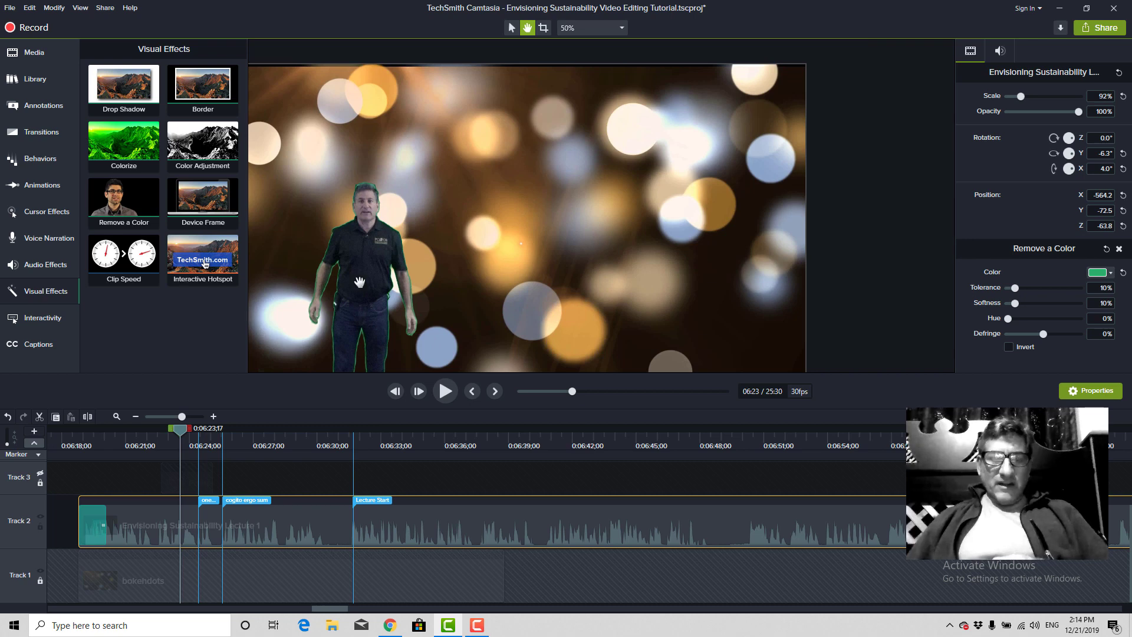
pyautogui.scroll(2, 369, 278)
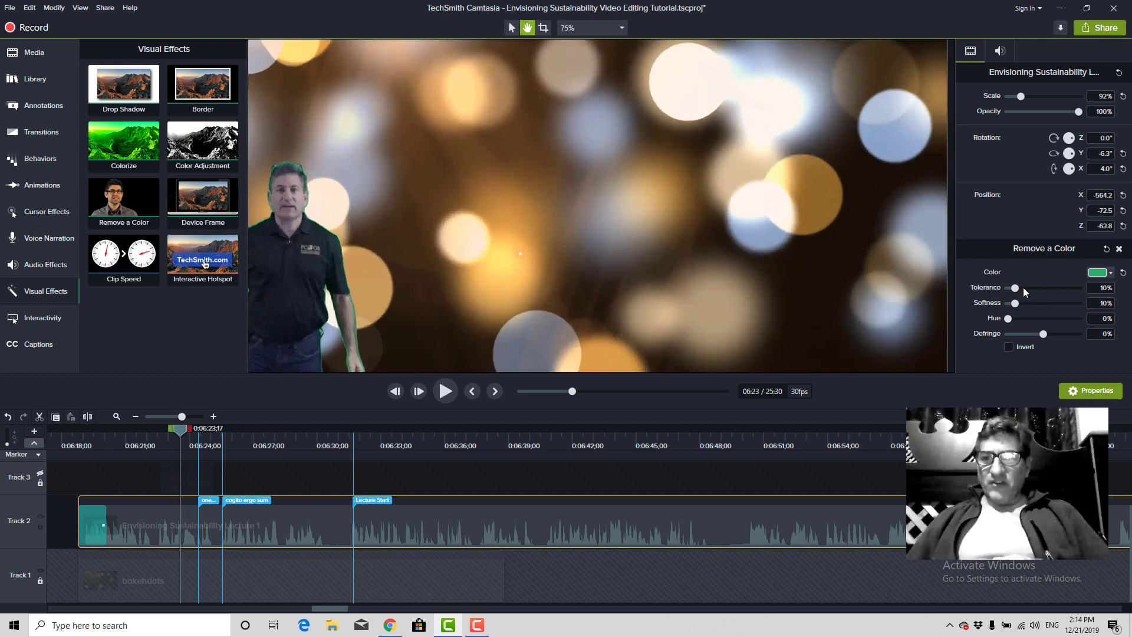
pyautogui.moveTo(1017, 288); pyautogui.dragTo(1007, 288)
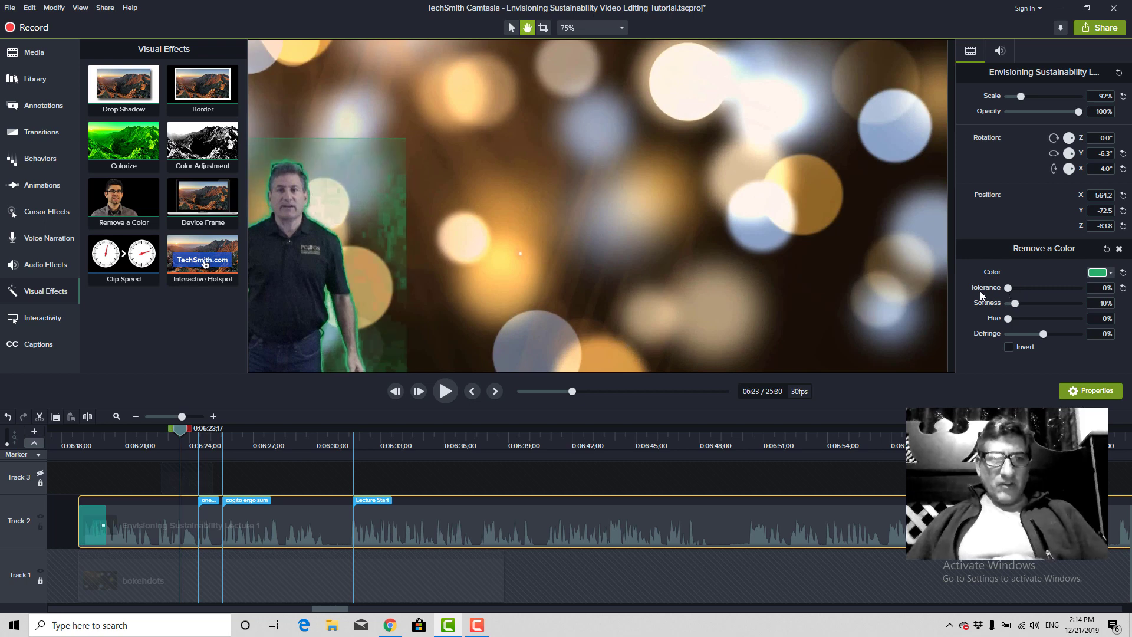
# Set the lecture clip's Remove a Color to 25% tolerance, 7% softness and -28% defringe, trying Invert and leaving it off.
pyautogui.scroll(-2, 522, 247)
pyautogui.moveTo(522, 248); pyautogui.dragTo(479, 224)
pyautogui.moveTo(1008, 289); pyautogui.dragTo(1036, 338)
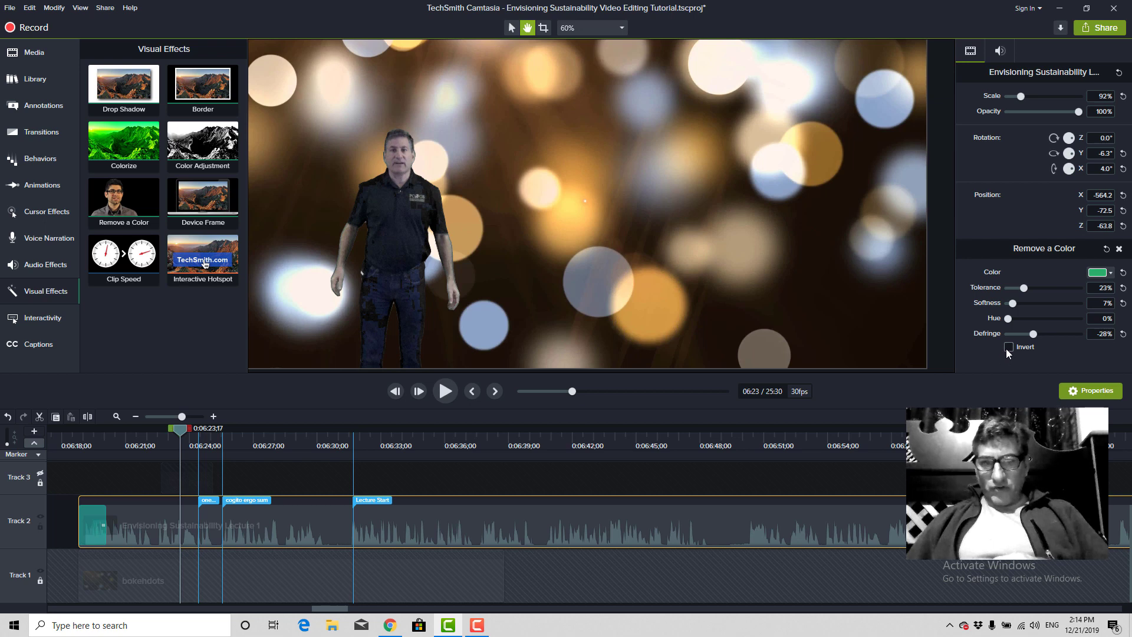
pyautogui.click(1007, 348)
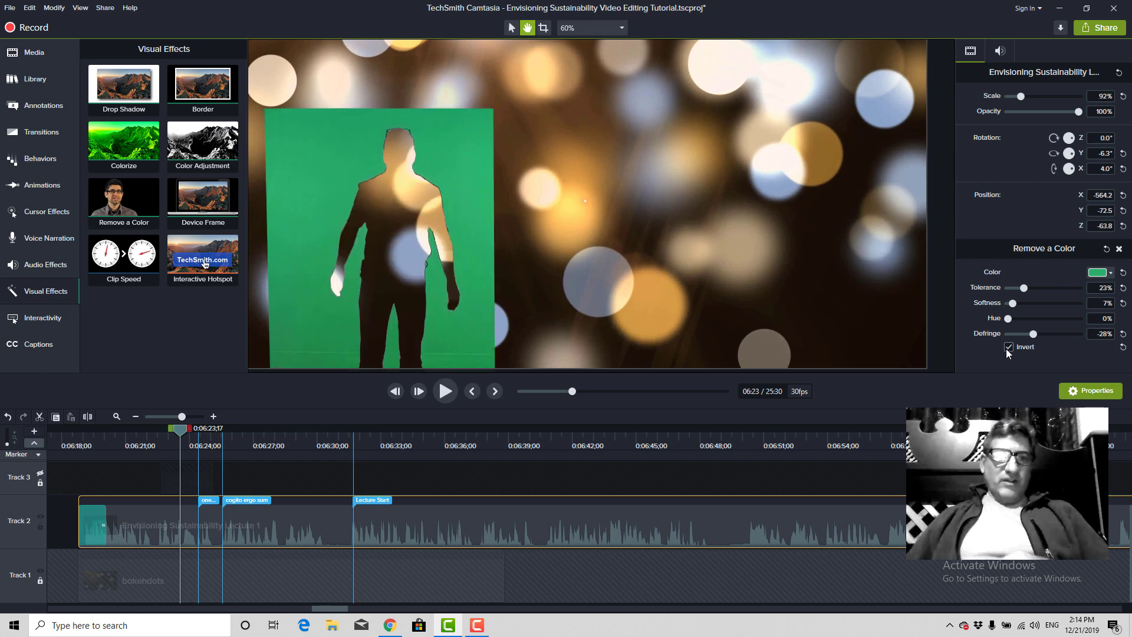
pyautogui.click(1007, 348)
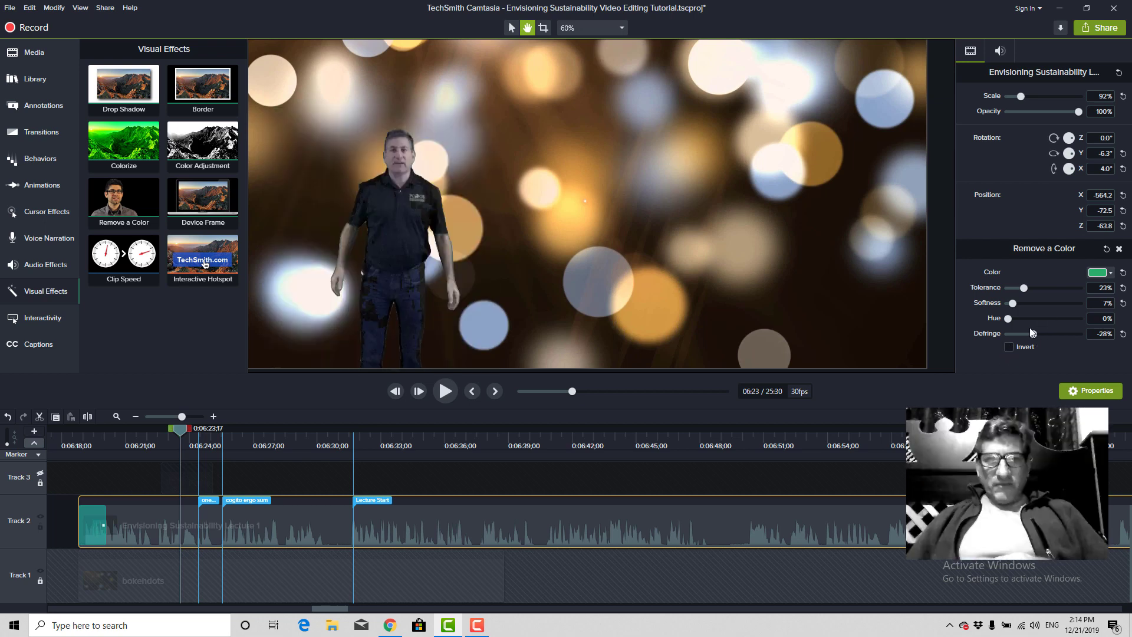
pyautogui.moveTo(1023, 288); pyautogui.dragTo(1027, 289)
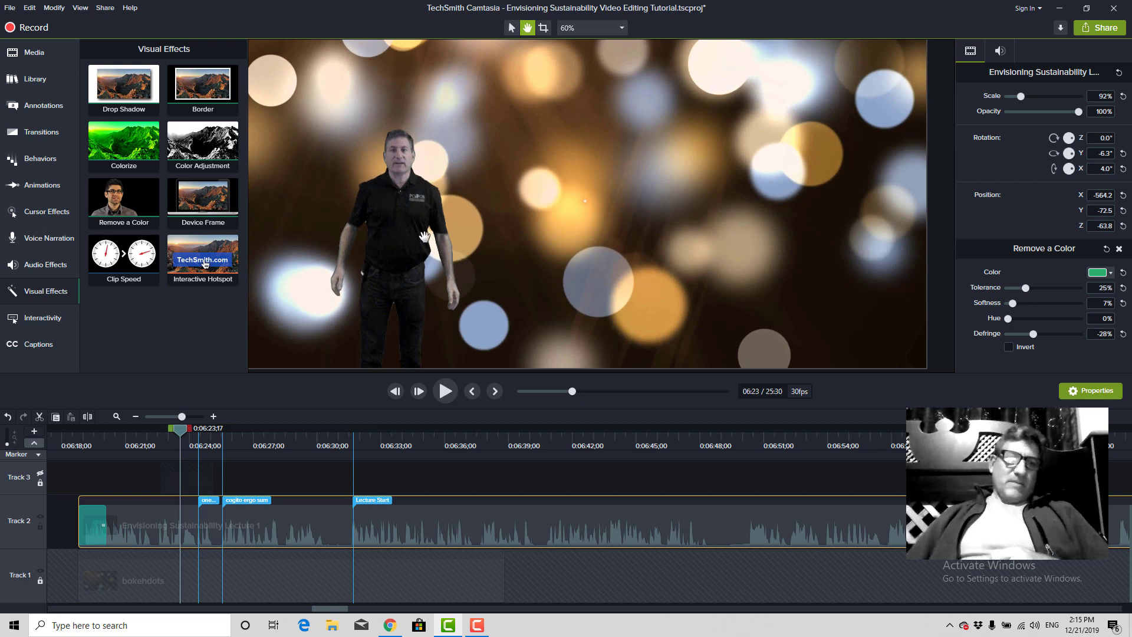
# Play the keyed lecture from its opening at about 0:06:19 to 0:06:31 to check the composite.
pyautogui.moveTo(180, 439); pyautogui.dragTo(89, 451)
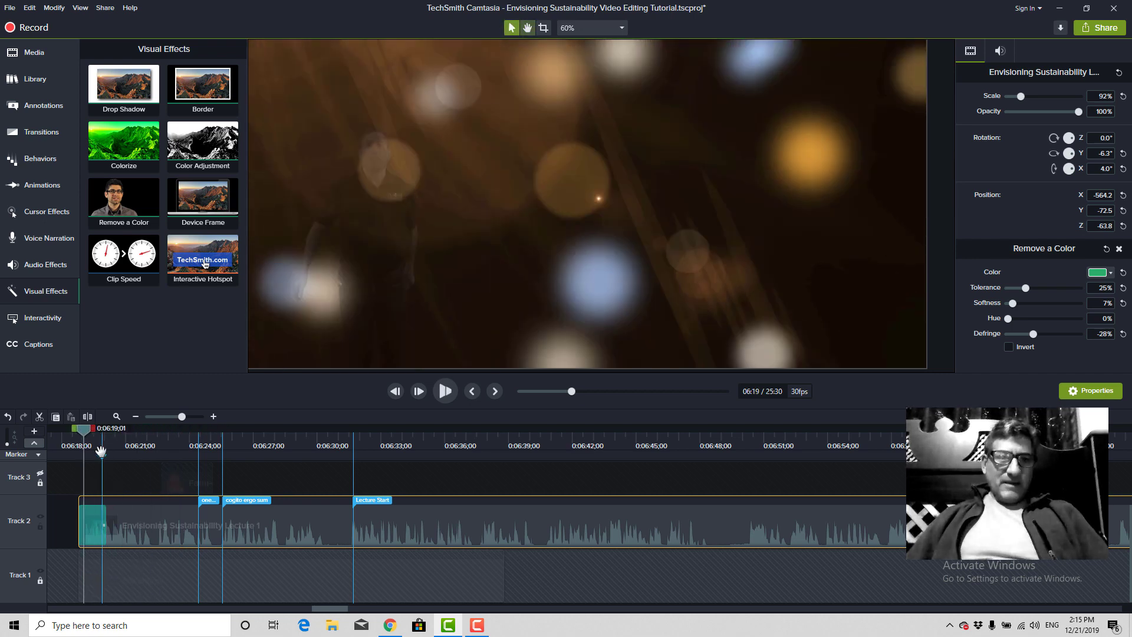
pyautogui.press('space')
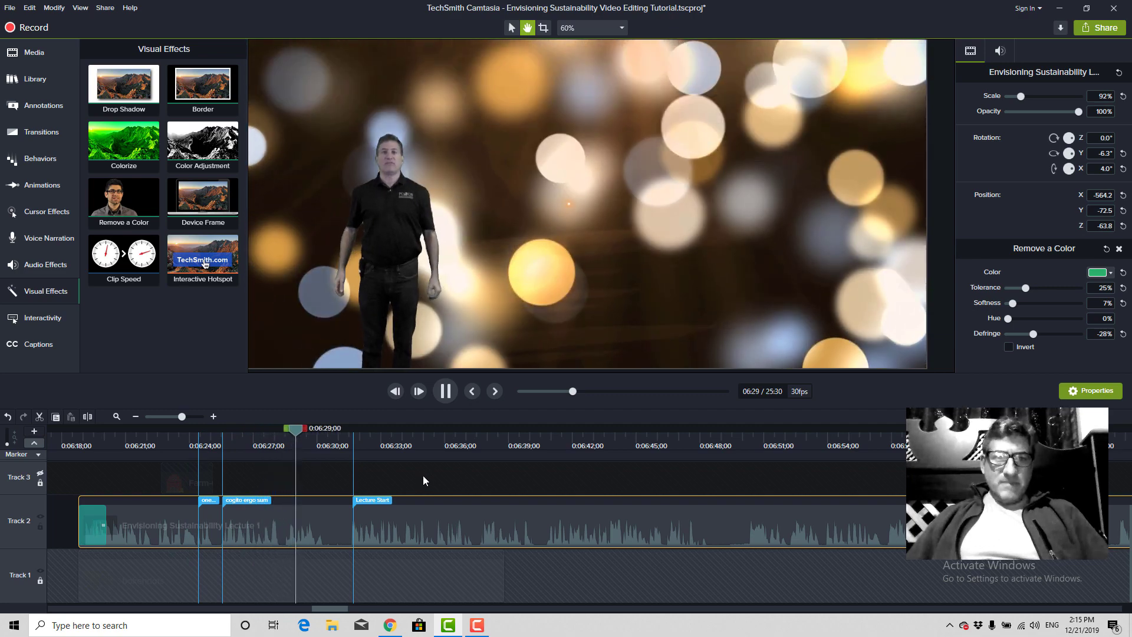
pyautogui.press('space')
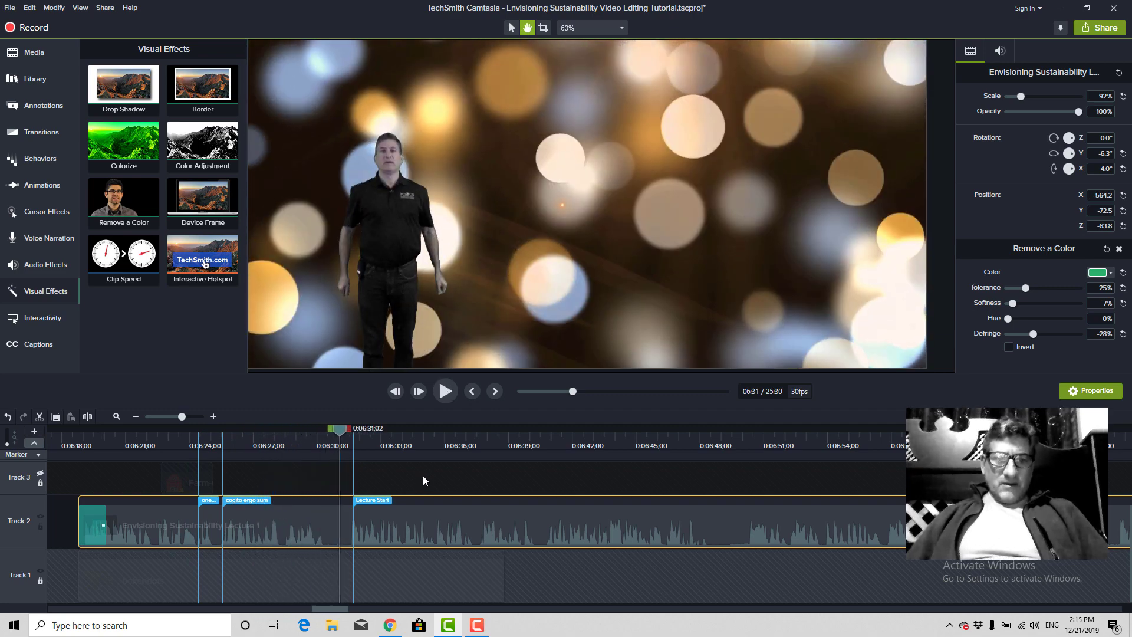
# Unlock Track 1 and add a Fade transition to the start of the bokehdots clip.
pyautogui.click(69, 585)
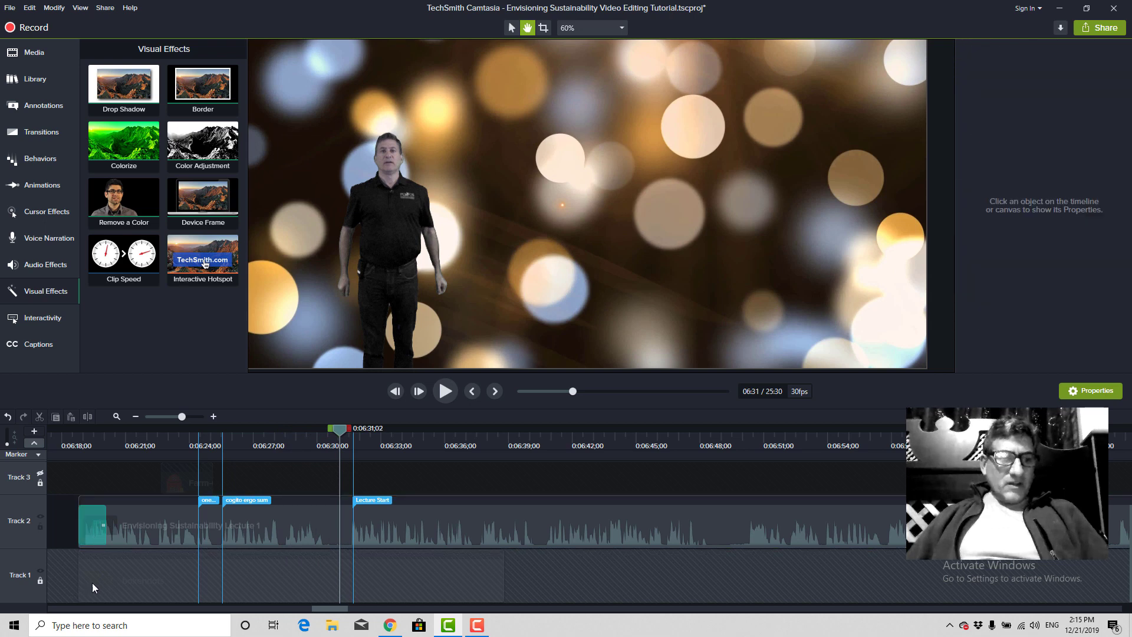
pyautogui.click(41, 580)
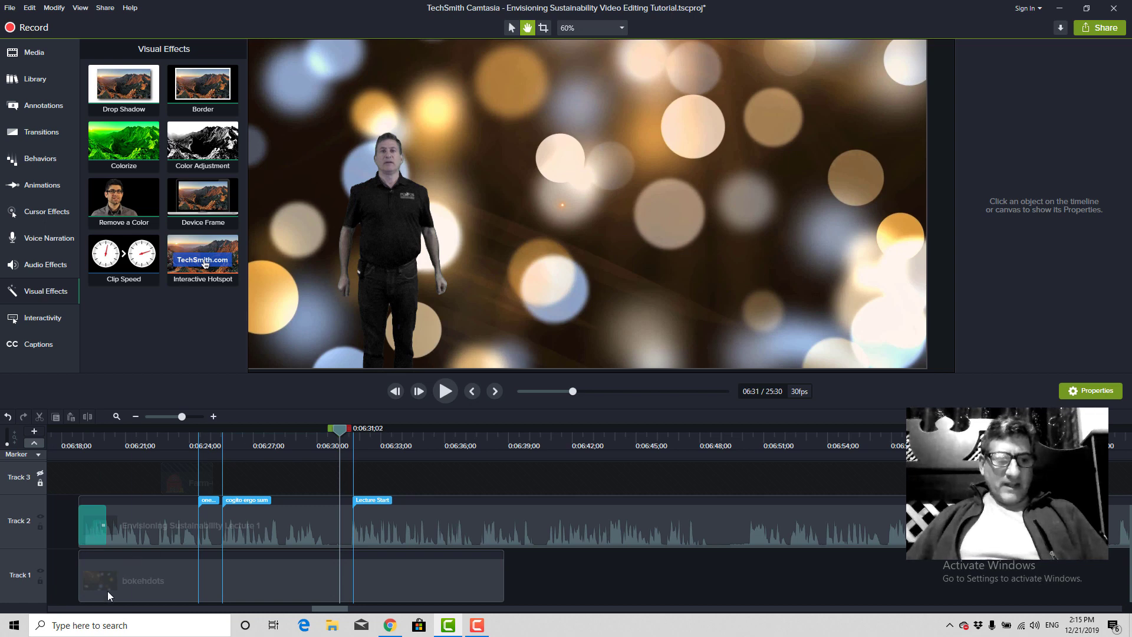
pyautogui.click(41, 131)
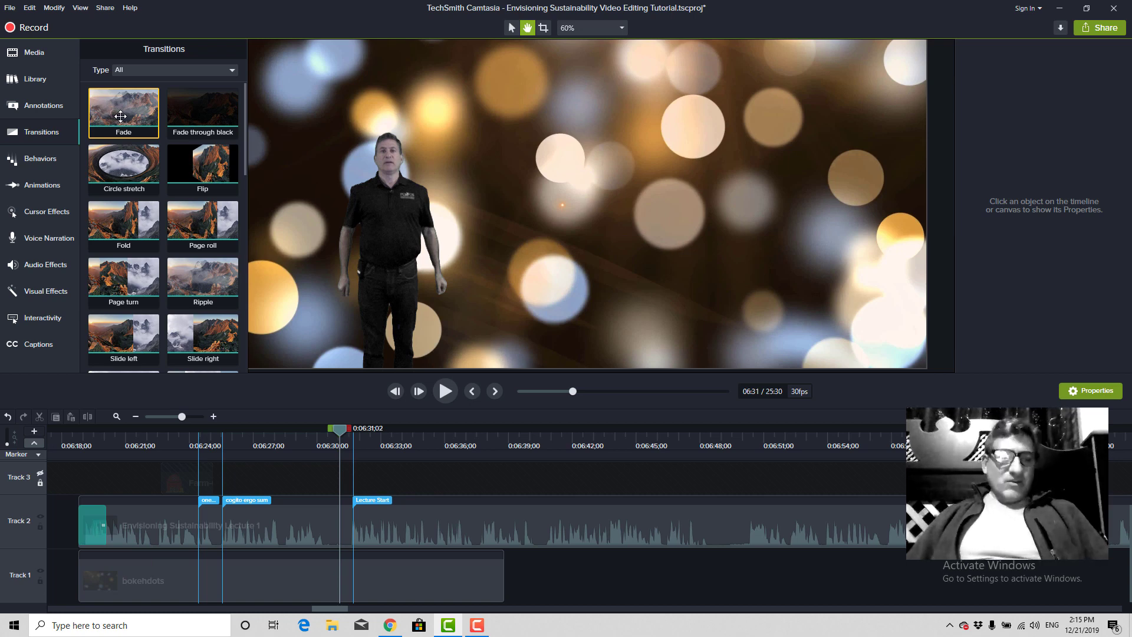
pyautogui.moveTo(126, 114); pyautogui.dragTo(101, 583)
pyautogui.click(98, 569)
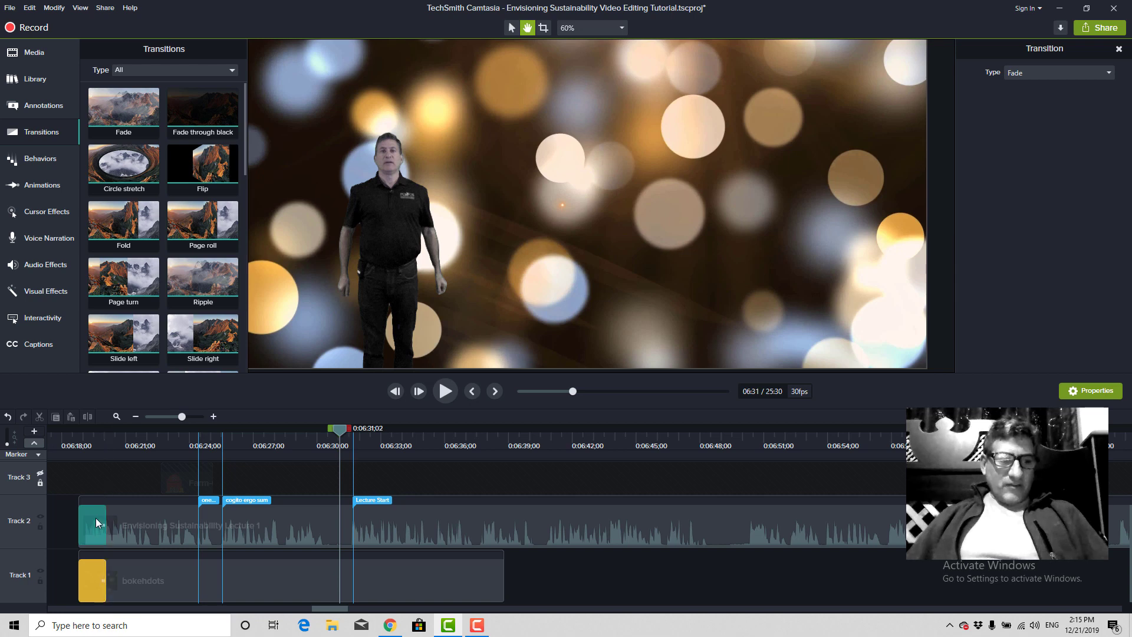
pyautogui.click(99, 445)
pyautogui.moveTo(99, 445); pyautogui.dragTo(91, 446)
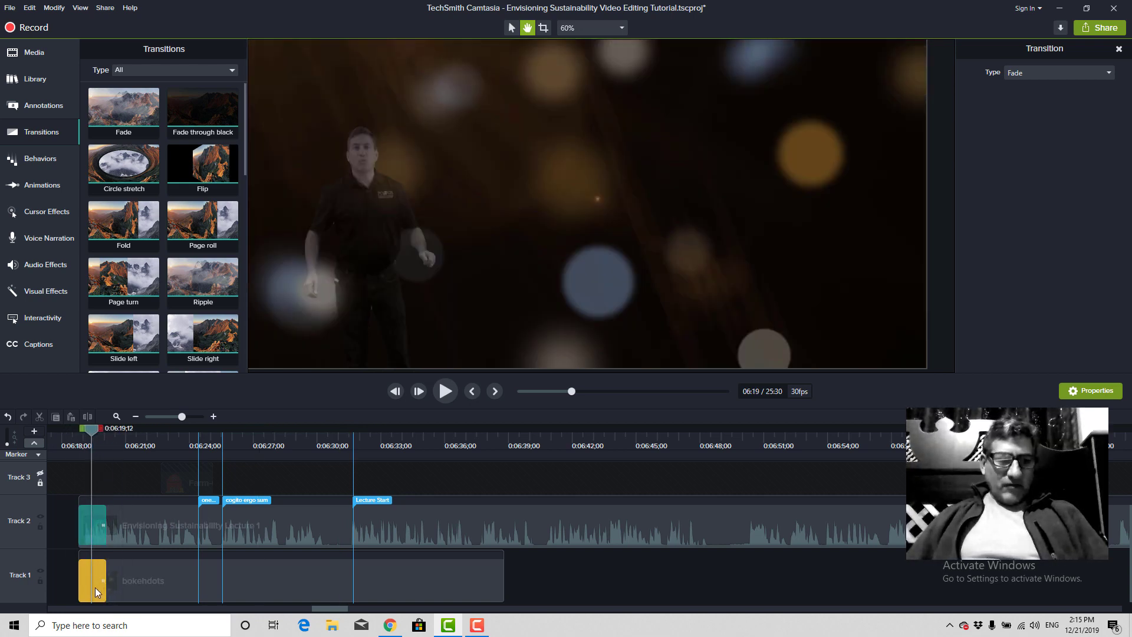
# Delete the Fade at the start of the bokehdots clip to compare the opening, and put it back.
pyautogui.press('Delete')
pyautogui.moveTo(86, 433)
pyautogui.mouseDown()
pyautogui.moveTo(58, 433)
pyautogui.moveTo(124, 433)
pyautogui.moveTo(72, 440)
pyautogui.moveTo(86, 445)
pyautogui.mouseUp()
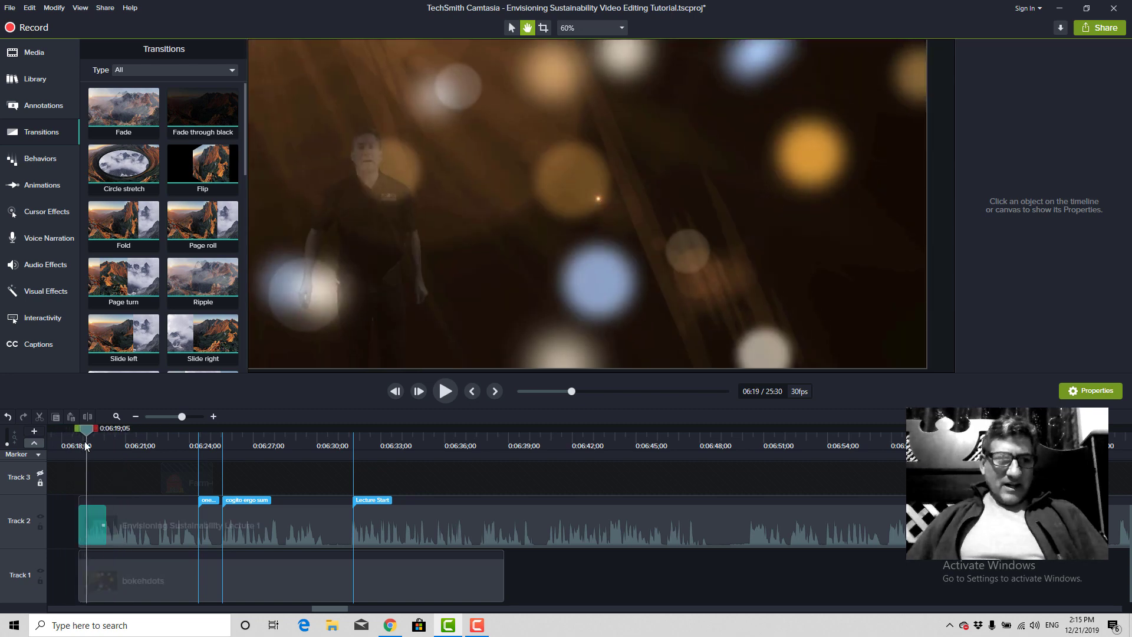
pyautogui.moveTo(90, 511); pyautogui.dragTo(107, 584)
pyautogui.click(95, 576)
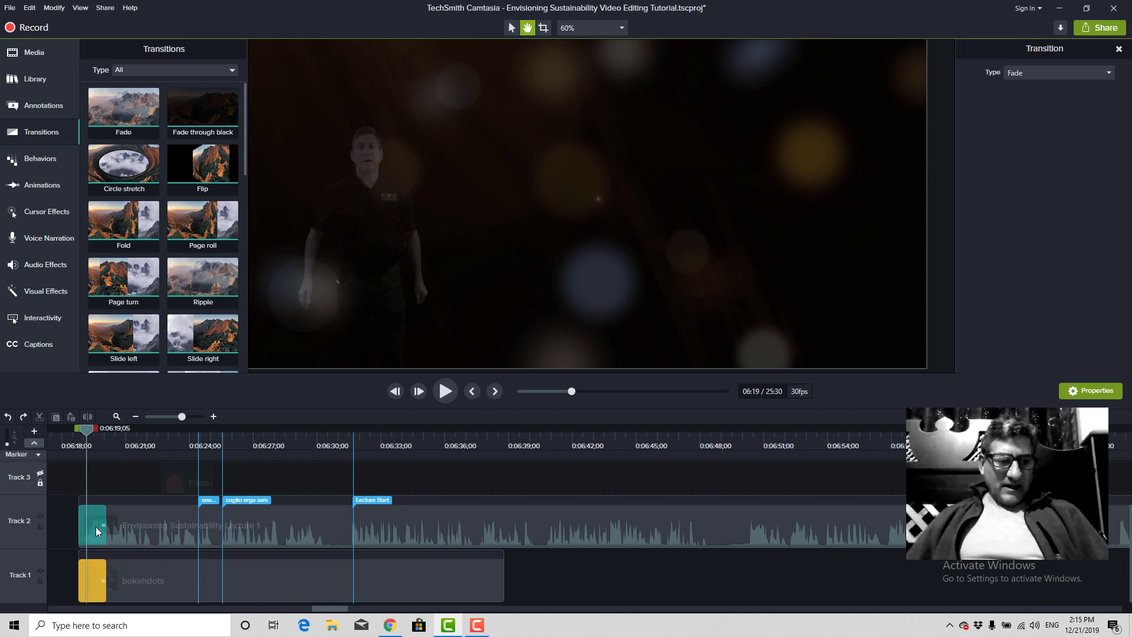
# Preview the opening with the Fade transitions on both the lecture and bokehdots clips.
pyautogui.click(103, 537)
pyautogui.moveTo(87, 437)
pyautogui.mouseDown()
pyautogui.moveTo(76, 434)
pyautogui.moveTo(353, 454)
pyautogui.moveTo(140, 490)
pyautogui.mouseUp()
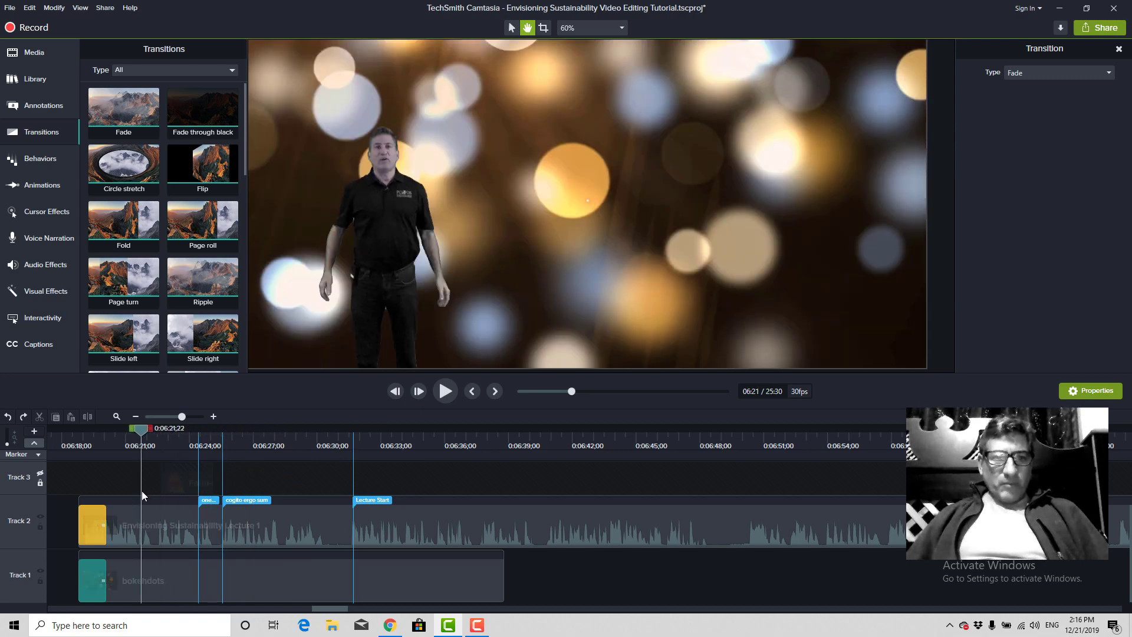
pyautogui.press('space')
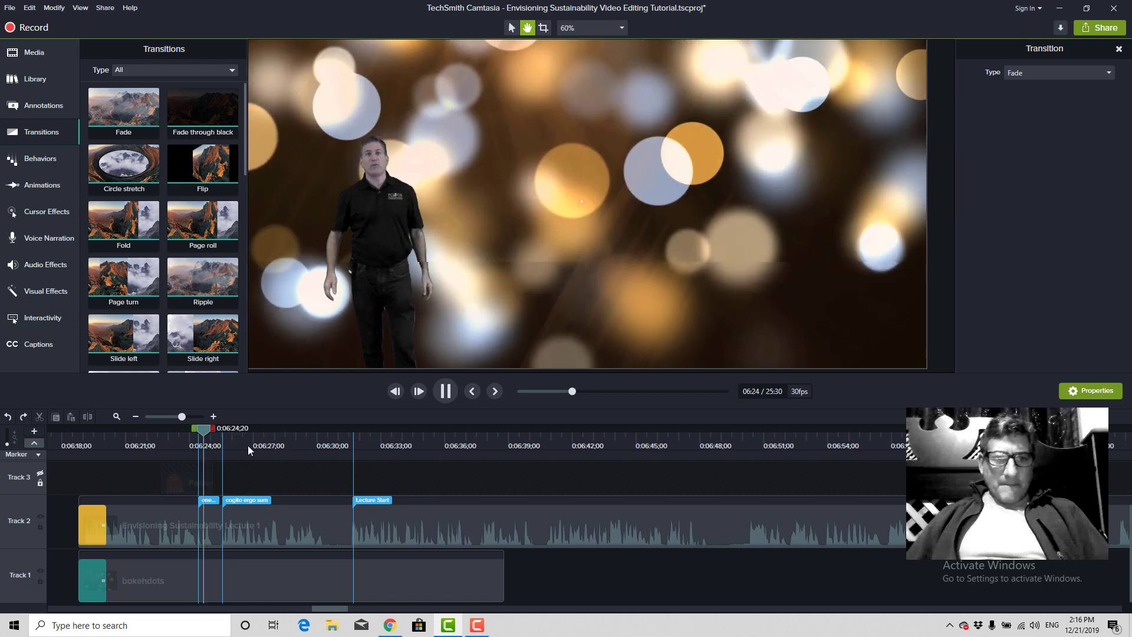
pyautogui.click(214, 436)
# Place a plain text callout on the canvas at about X 56.7, Y 98.3, starting at 0:06:22;17.
pyautogui.moveTo(214, 435); pyautogui.dragTo(160, 441)
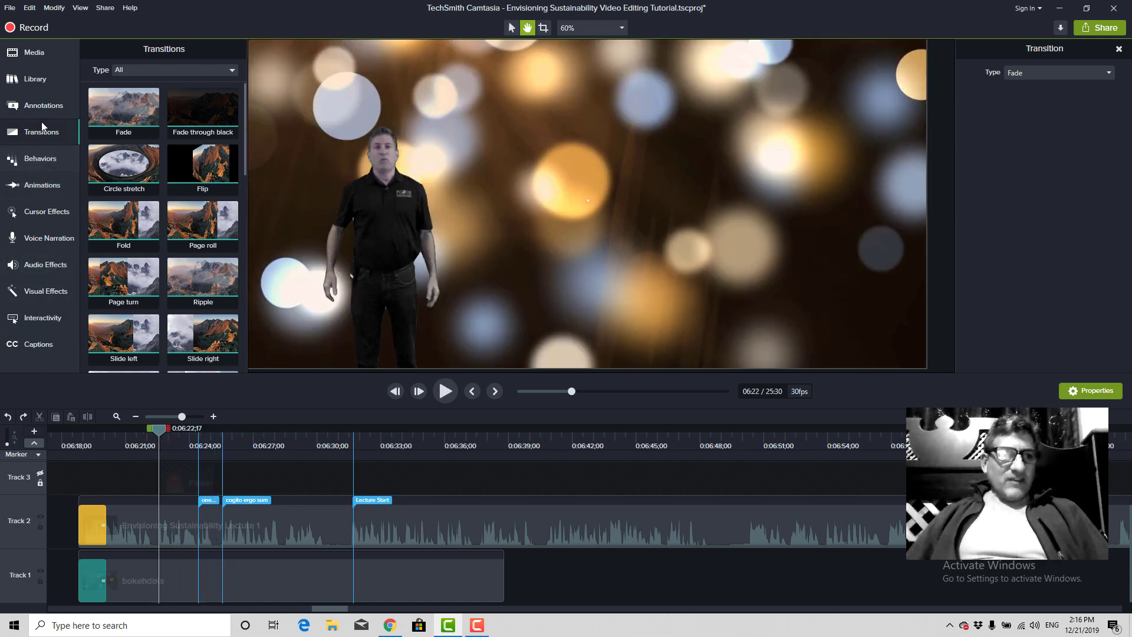
pyautogui.click(38, 105)
pyautogui.click(182, 170)
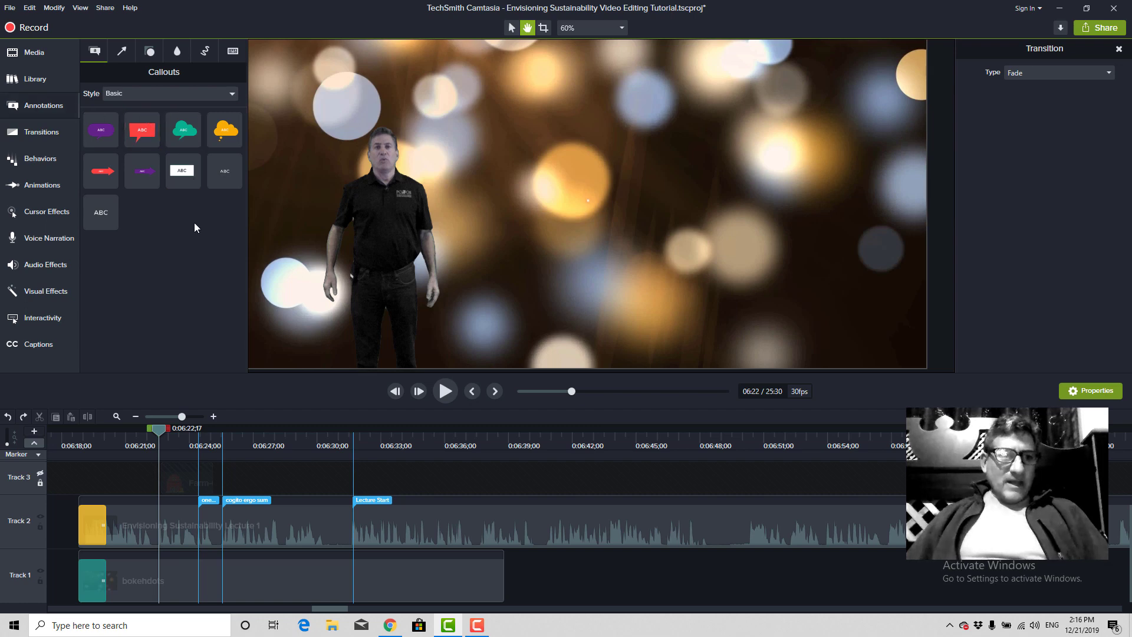
pyautogui.moveTo(177, 176); pyautogui.dragTo(606, 142)
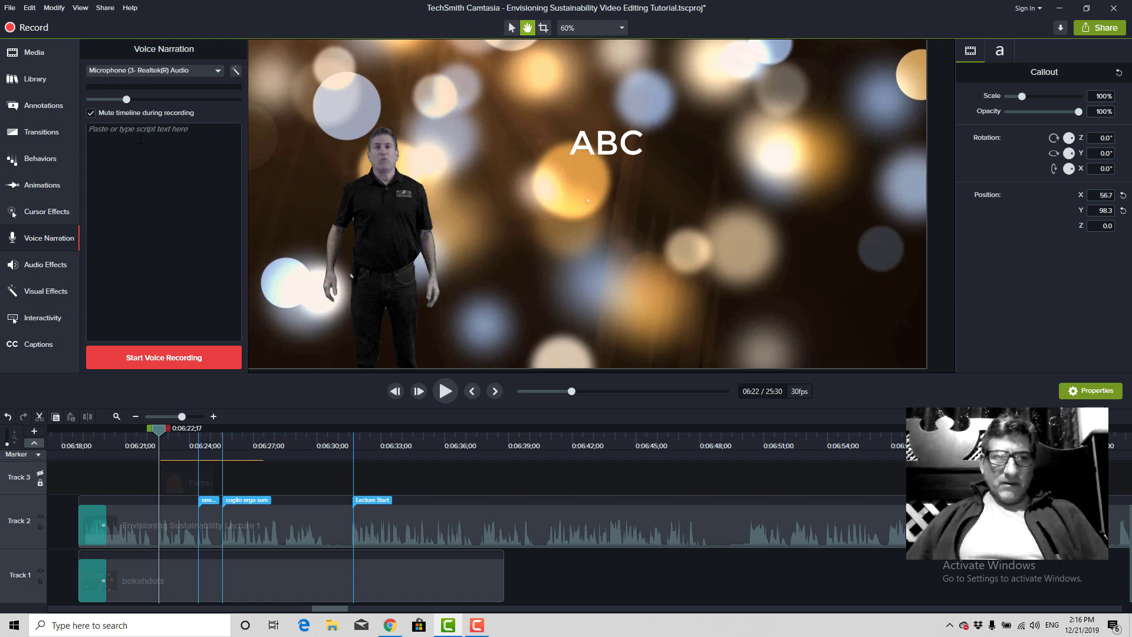
pyautogui.click(31, 55)
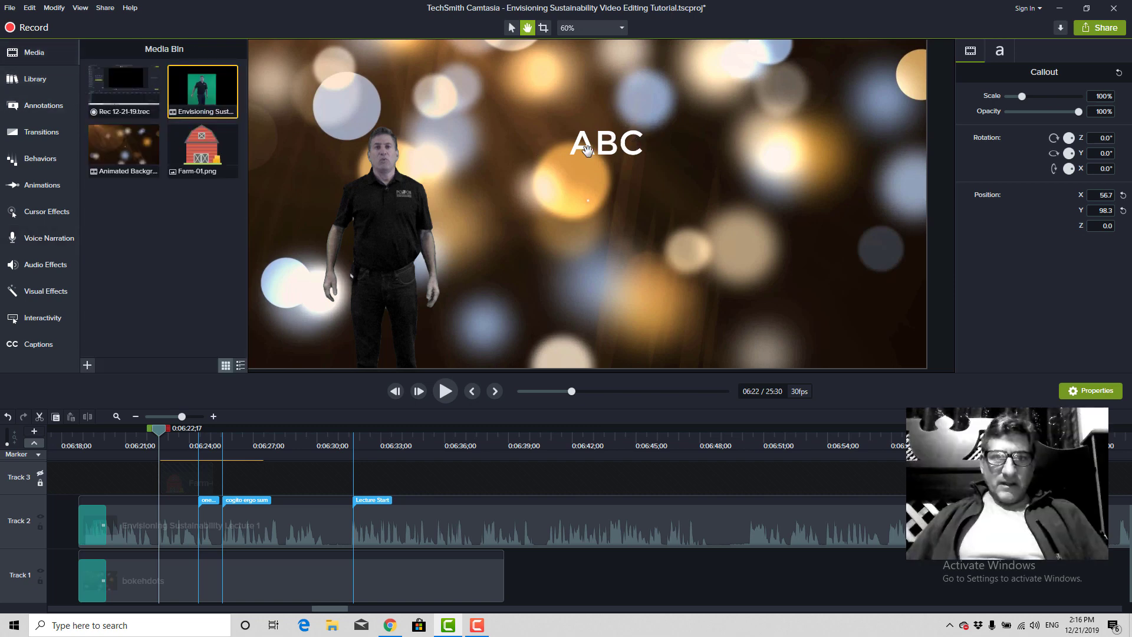
# Replace the callout text with "Week 1 Lecture" and fit it on one line low on the canvas beside the lecturer.
pyautogui.click(512, 28)
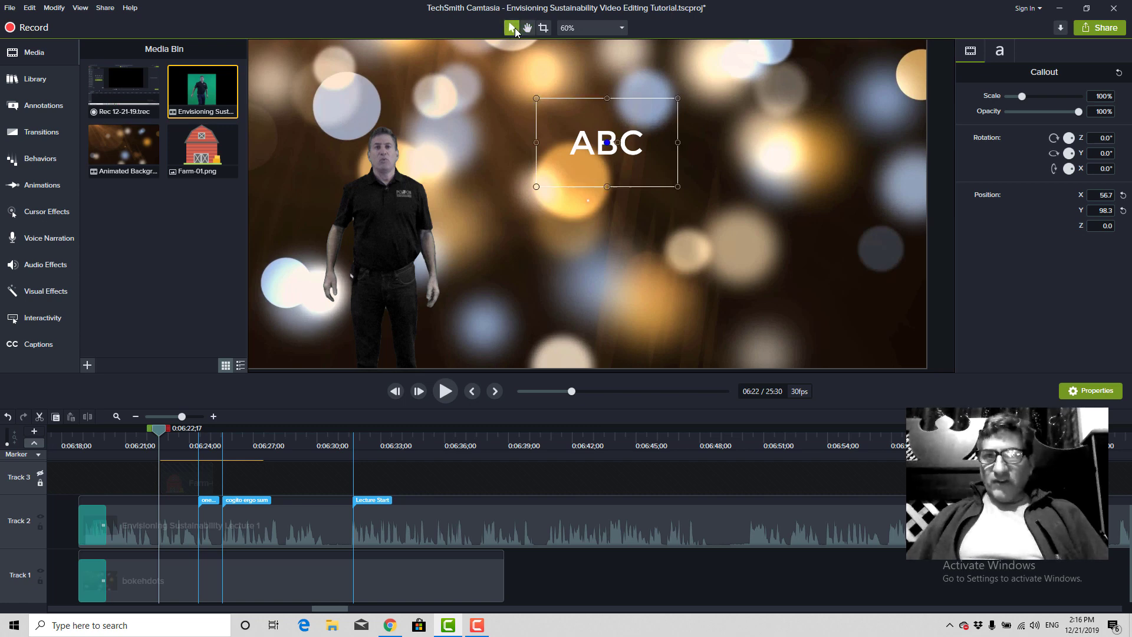
pyautogui.doubleClick(605, 138)
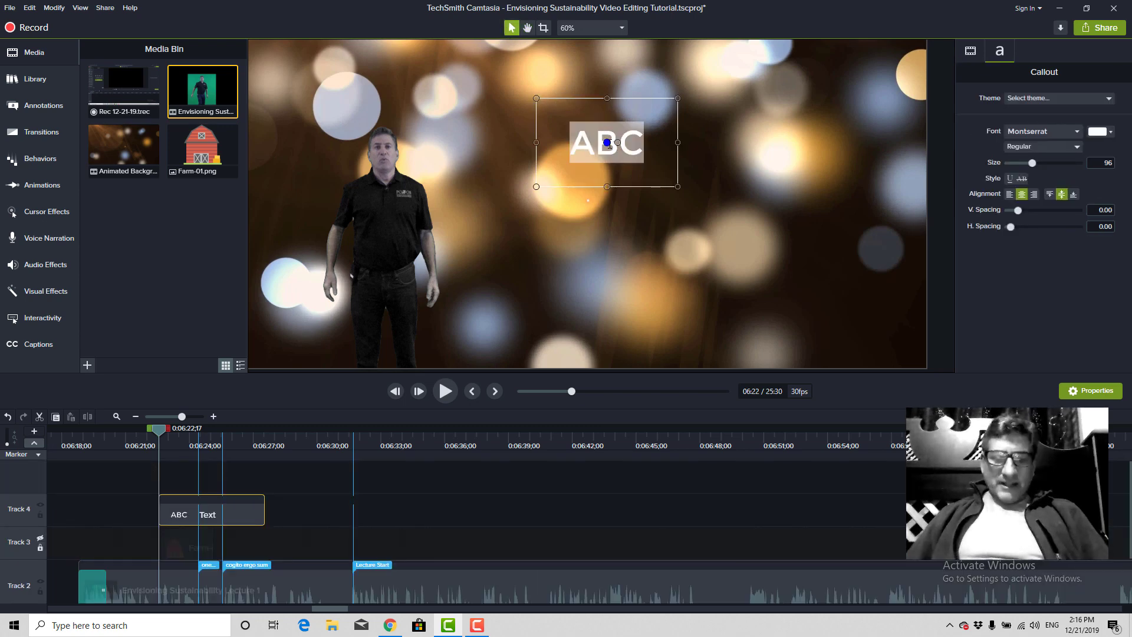
pyautogui.write('Week 1')
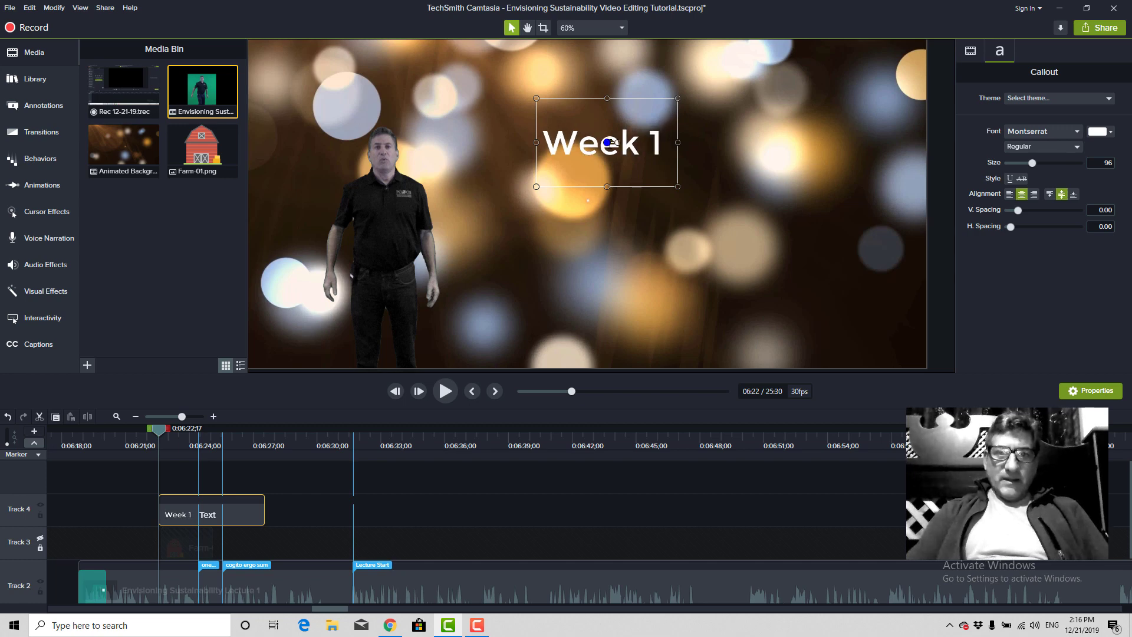
pyautogui.press('Return')
pyautogui.write('Lecture')
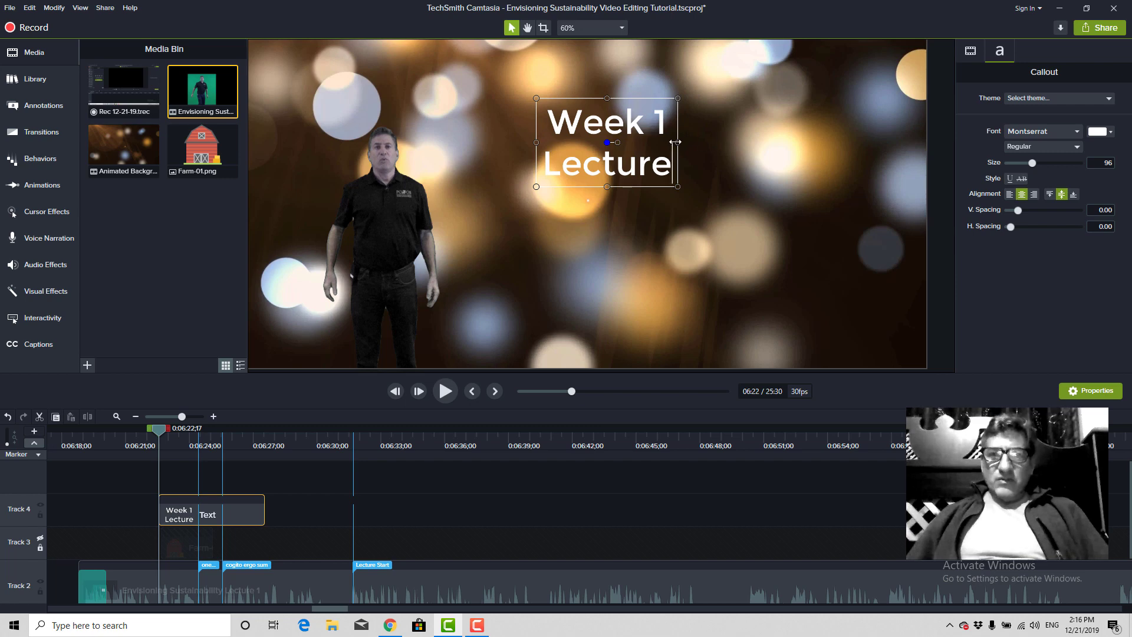
pyautogui.moveTo(677, 142); pyautogui.dragTo(831, 142)
pyautogui.moveTo(712, 147); pyautogui.dragTo(697, 304)
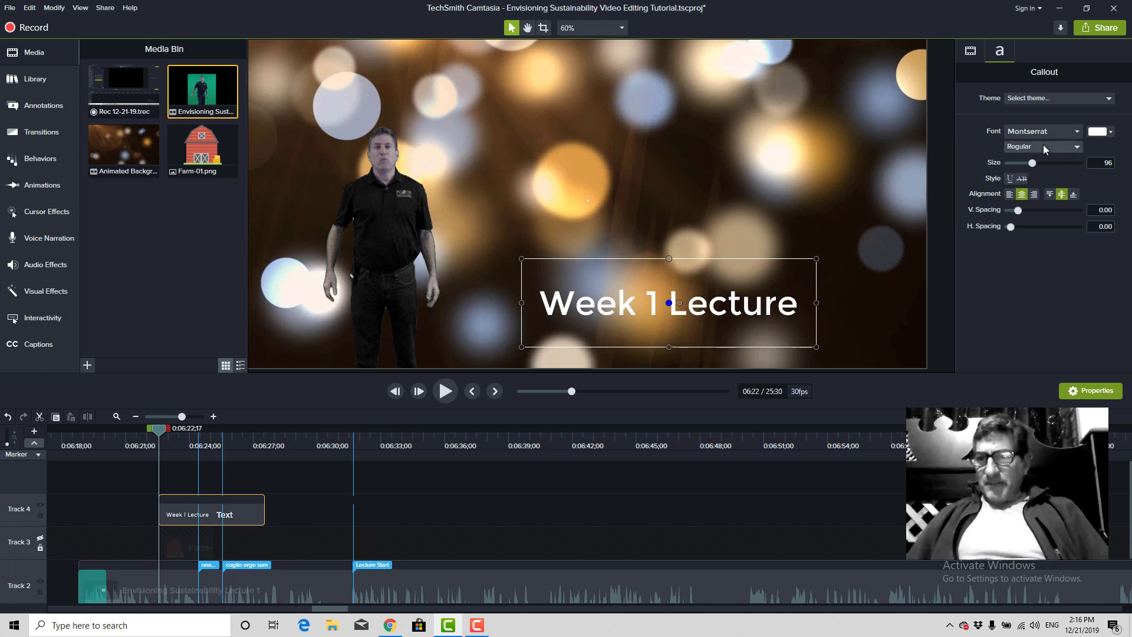
# Set the font of the "Week 1 Lecture" callout to Algerian.
pyautogui.click(1075, 133)
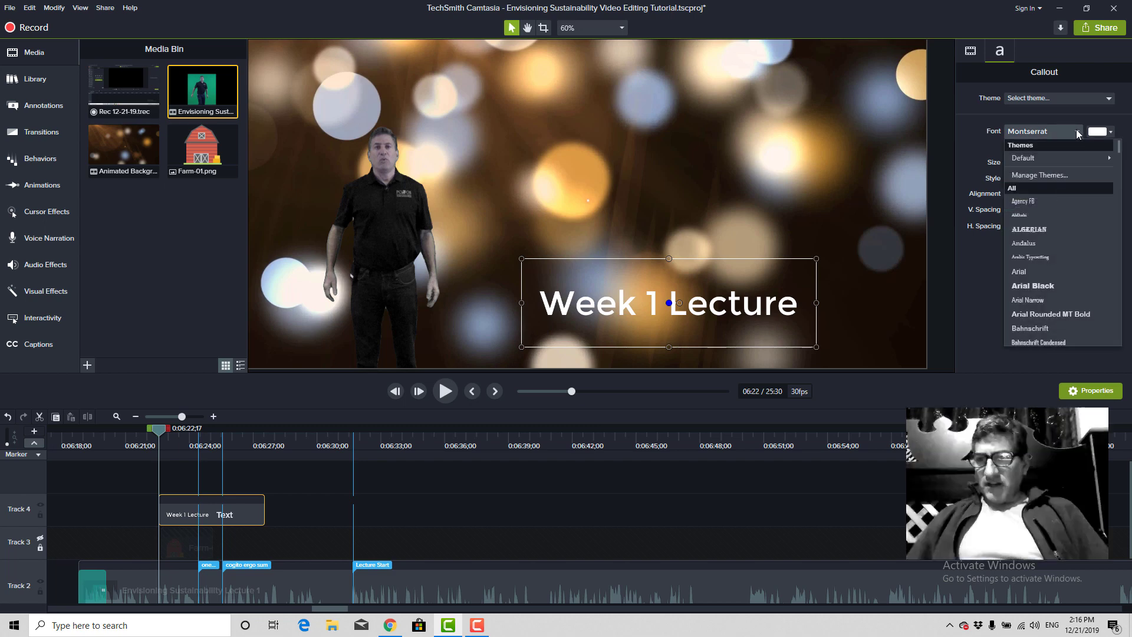
pyautogui.click(1031, 232)
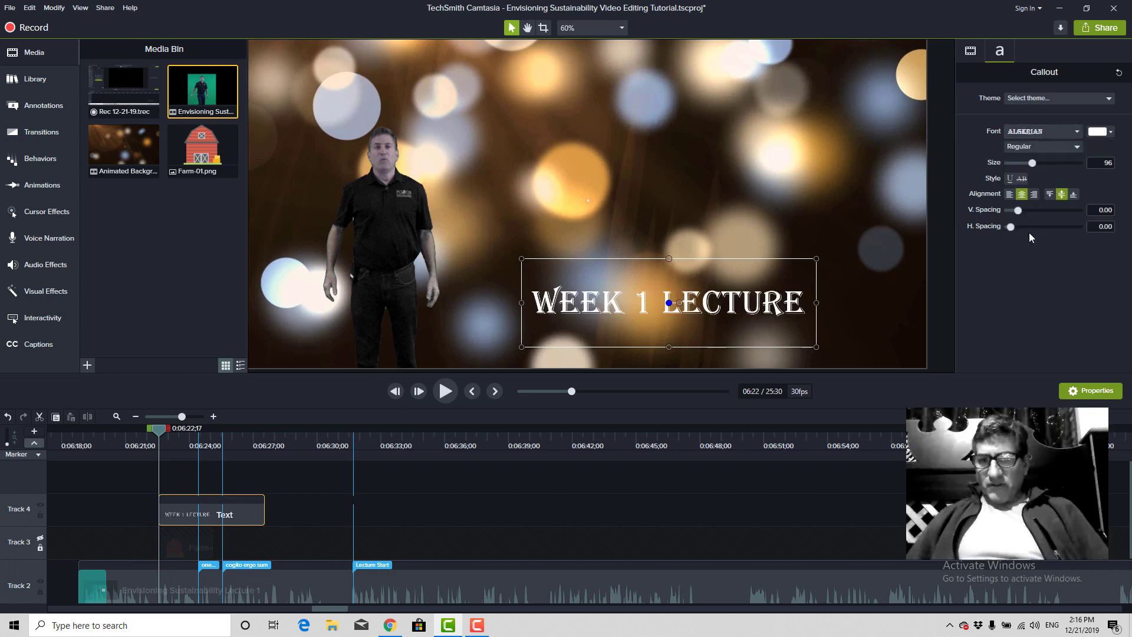
# Try the Bold and Bold Italic styles on the "Week 1 Lecture" text and return it to Regular.
pyautogui.click(1059, 145)
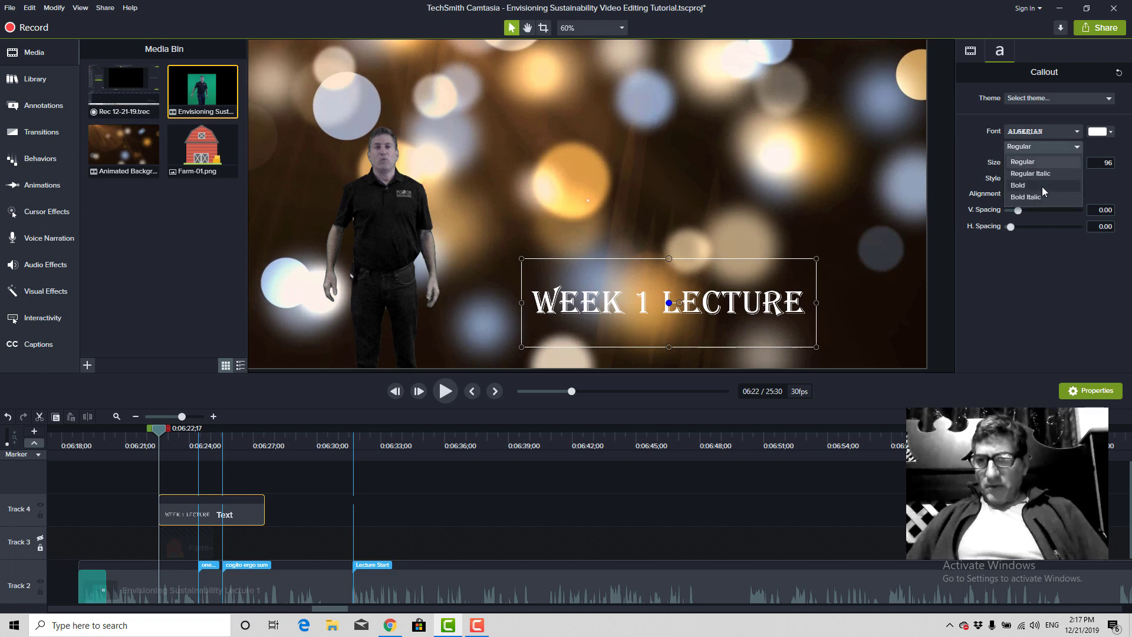
pyautogui.click(1042, 186)
pyautogui.click(1073, 147)
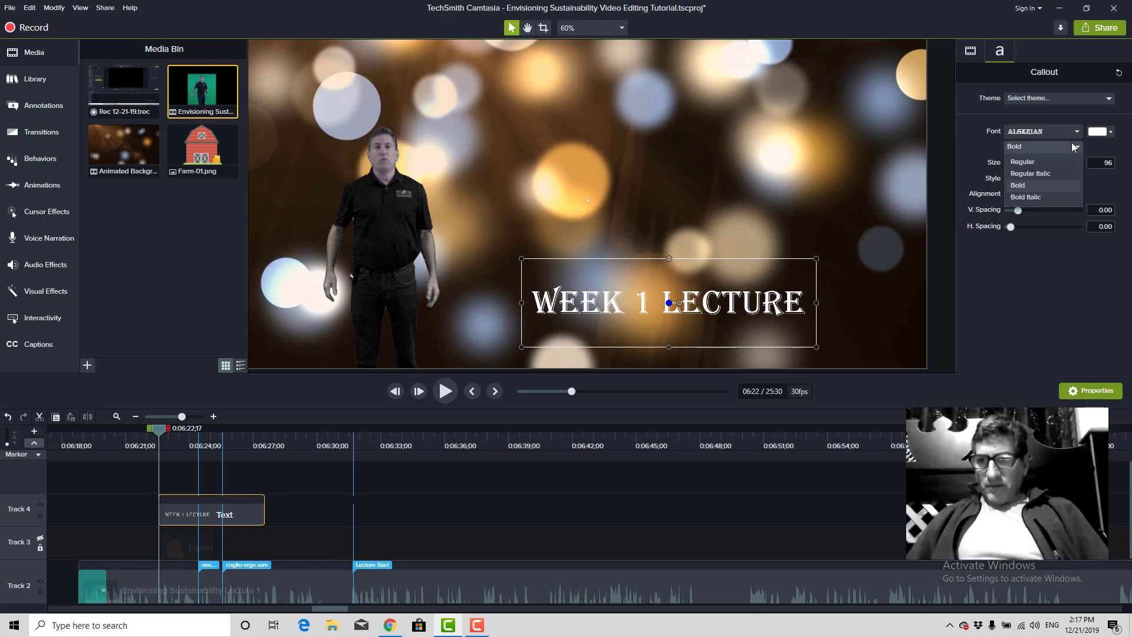
pyautogui.click(1045, 194)
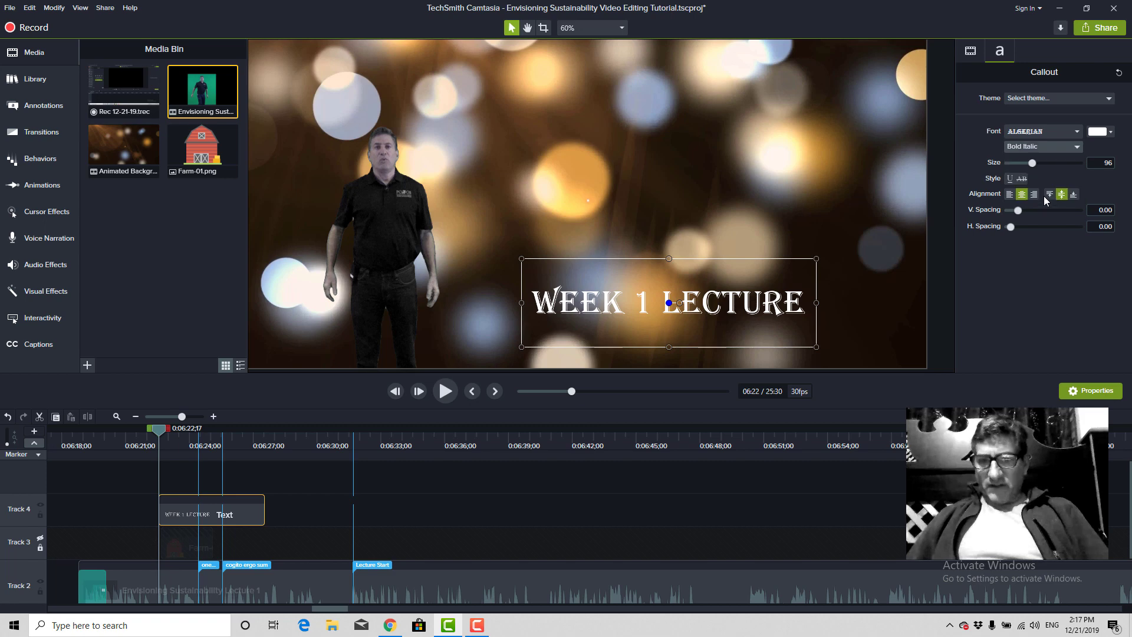
pyautogui.click(1055, 148)
pyautogui.click(1040, 158)
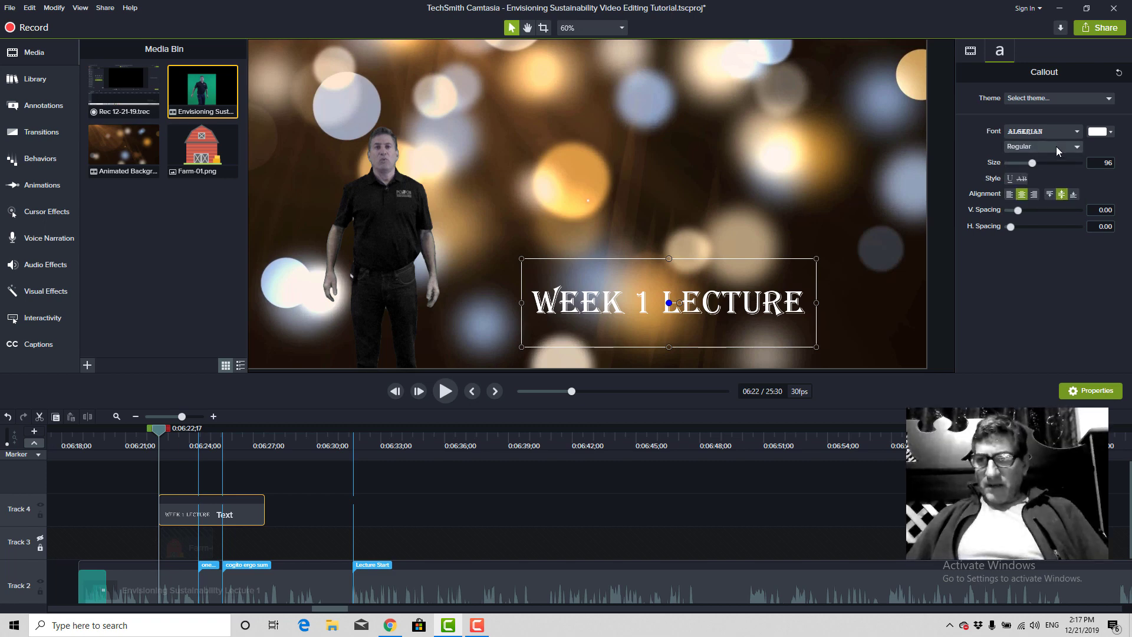
# Change the "Week 1 Lecture" text color to pale yellow after sampling red and brighter yellow shades.
pyautogui.click(1098, 131)
pyautogui.click(1070, 189)
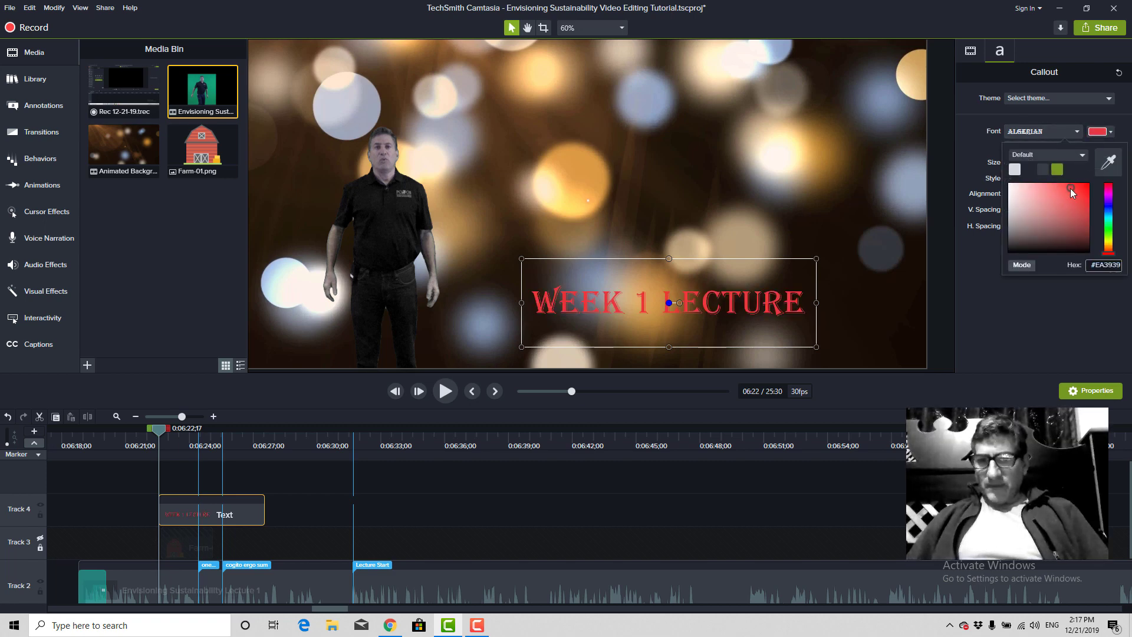
pyautogui.click(1074, 191)
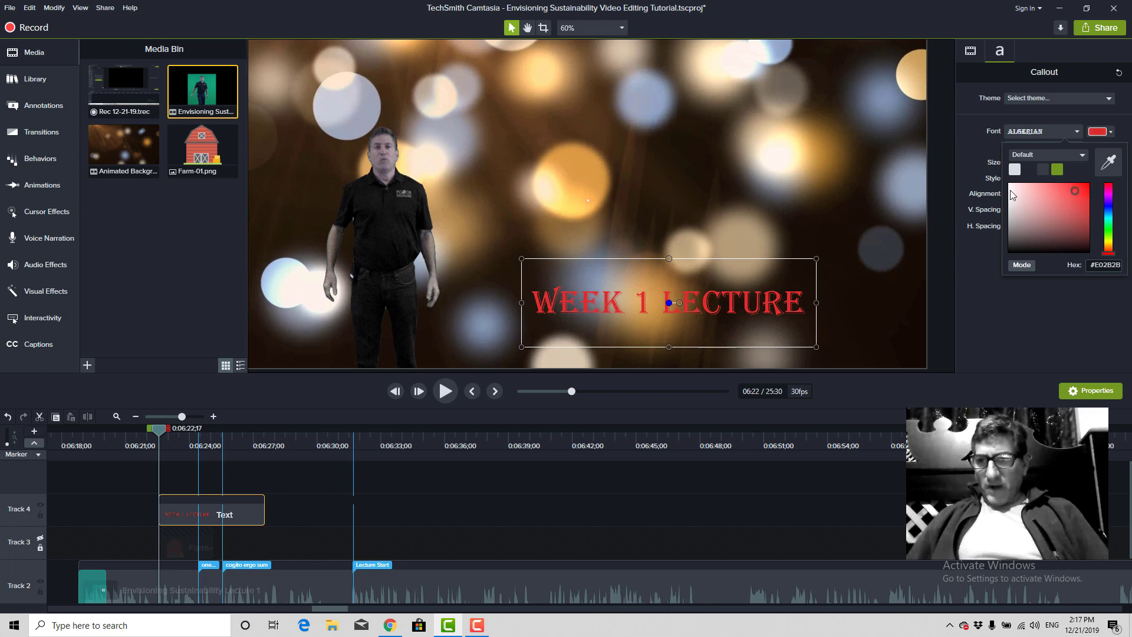
pyautogui.click(1109, 241)
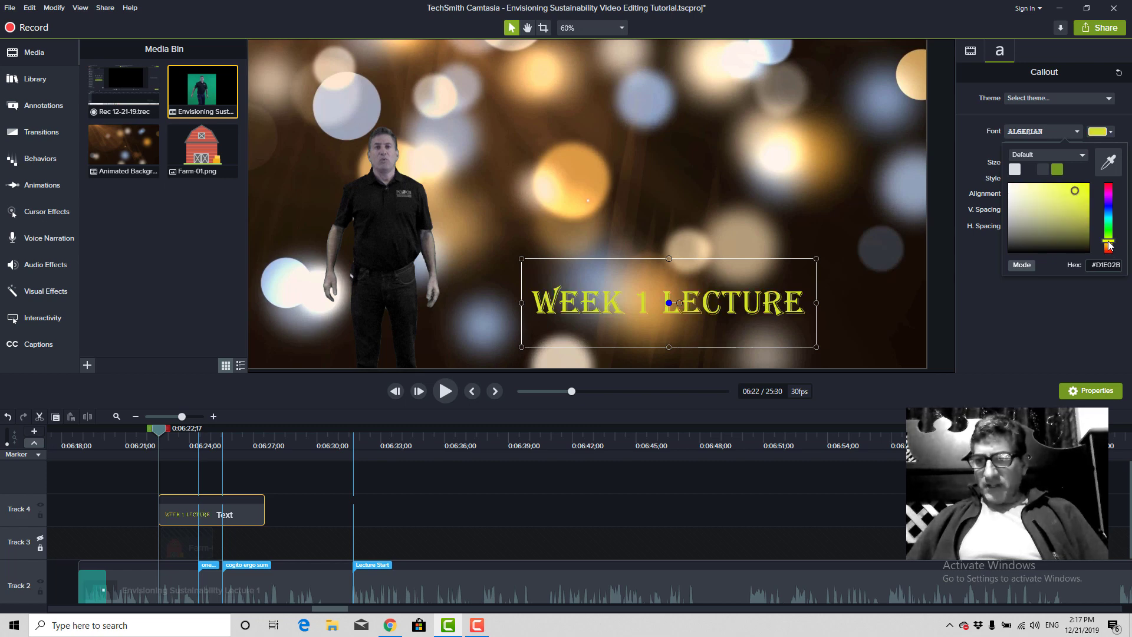
pyautogui.click(1056, 190)
pyautogui.click(1055, 199)
pyautogui.click(1045, 191)
pyautogui.moveTo(1046, 191); pyautogui.dragTo(1040, 190)
pyautogui.click(970, 260)
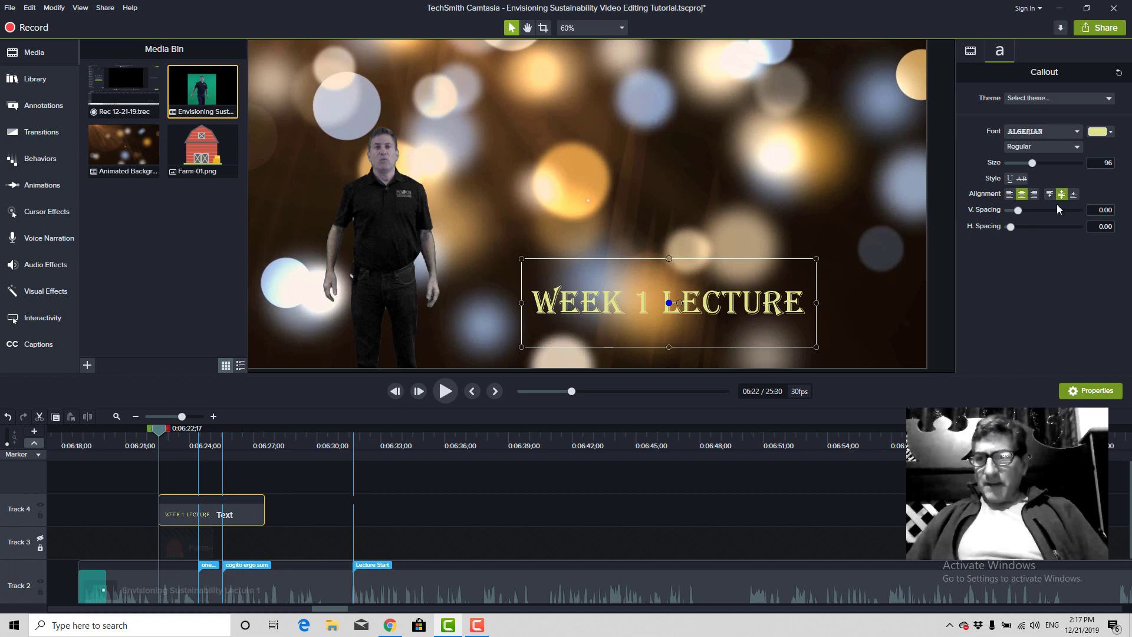
# Try left alignment and tighter letter spacing on "Week 1 Lecture", returning to centered with horizontal spacing 0 and vertical spacing 0.09.
pyautogui.click(1008, 194)
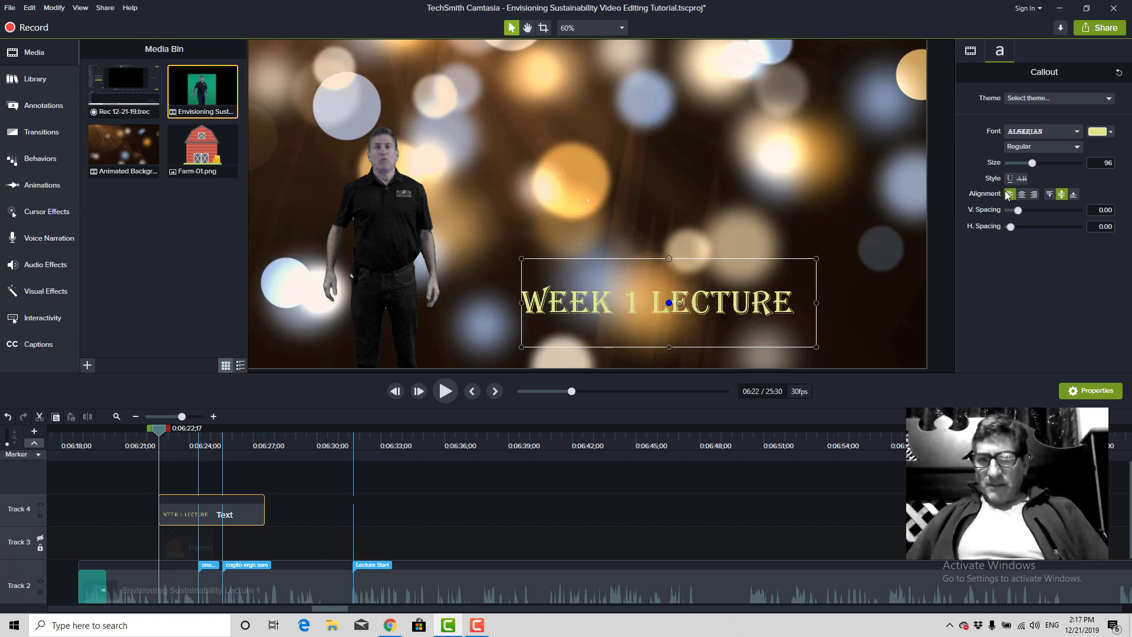
pyautogui.click(1021, 194)
pyautogui.moveTo(1018, 209)
pyautogui.mouseDown()
pyautogui.moveTo(1052, 211)
pyautogui.moveTo(1010, 229)
pyautogui.mouseUp()
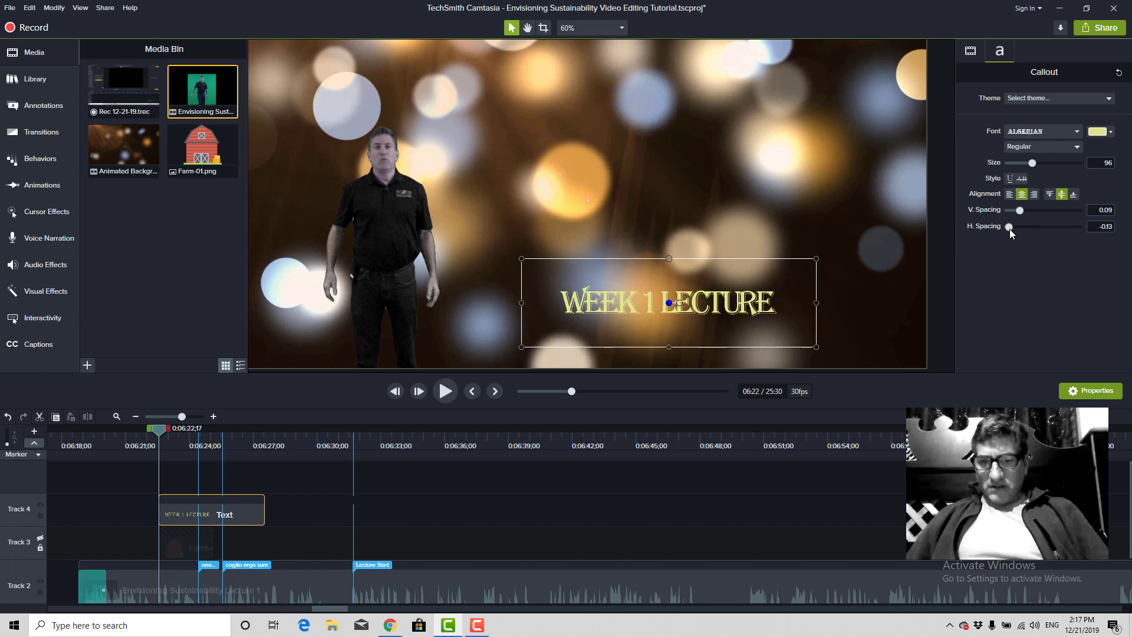
pyautogui.click(1098, 227)
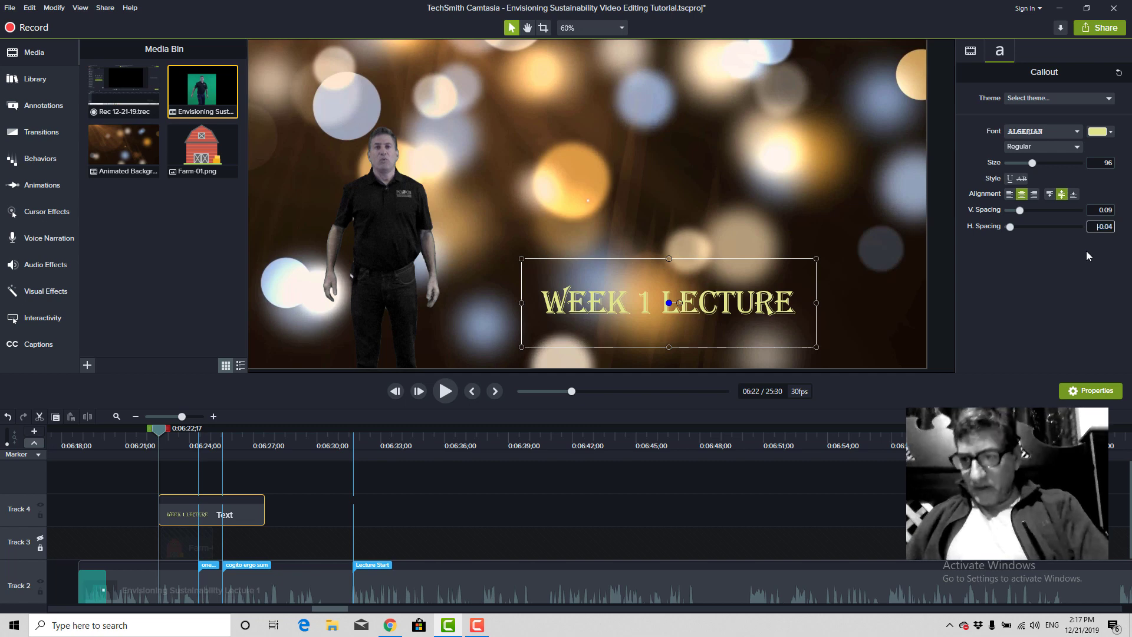
pyautogui.click(1100, 227)
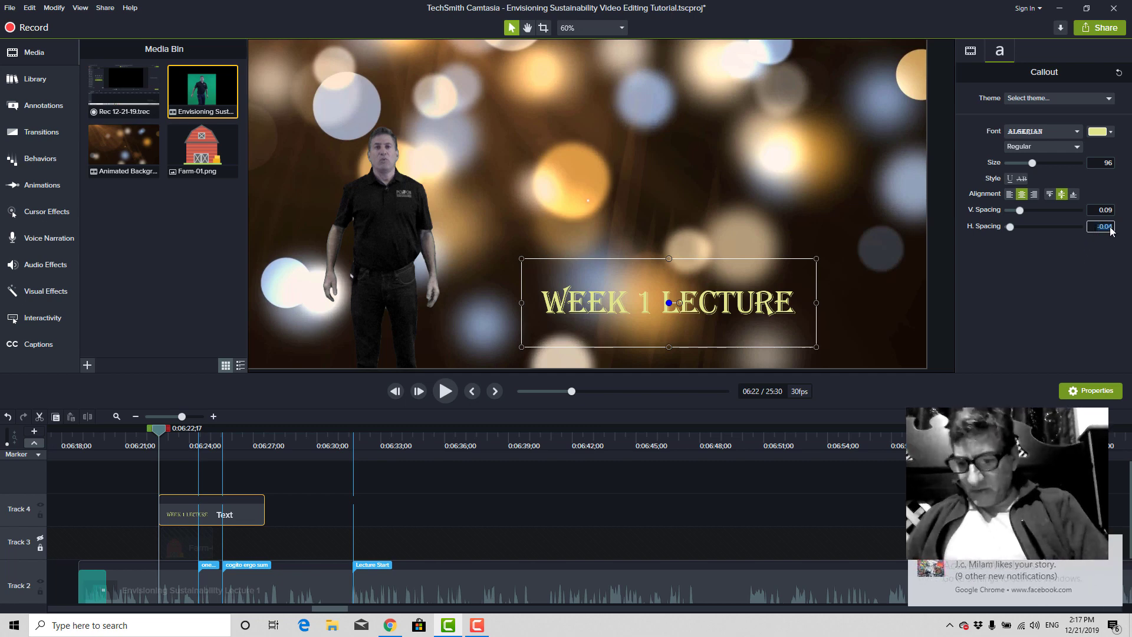
pyautogui.write('0')
pyautogui.press('Return')
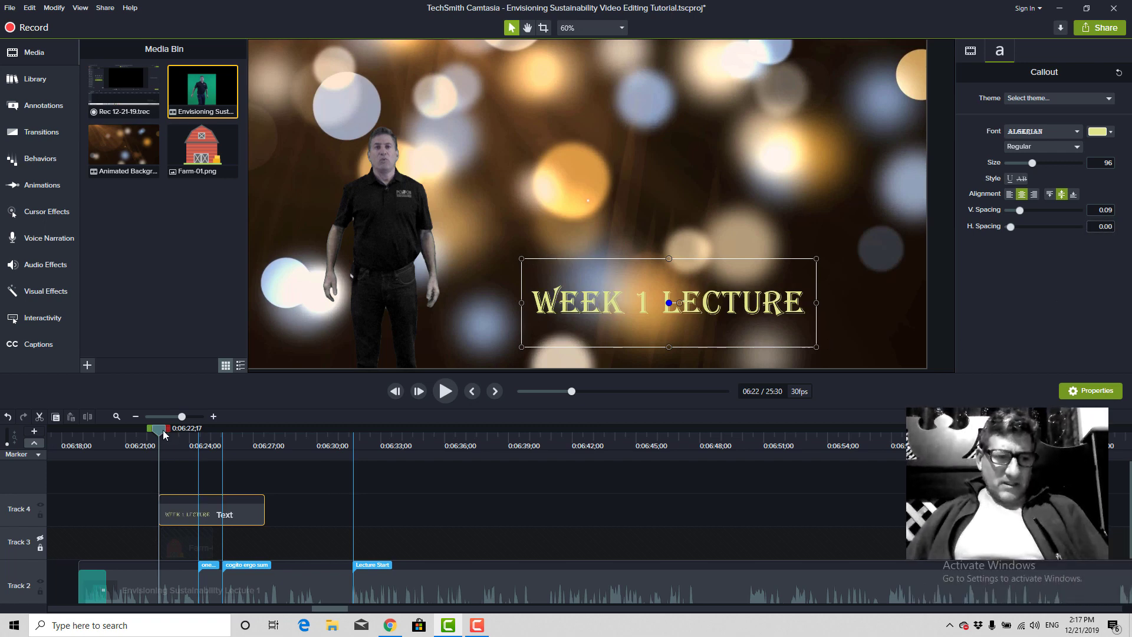
# Play the title section to 0:06:26;20 and add the orange thought bubble callout there, above and beside the lecturer's head.
pyautogui.press('space')
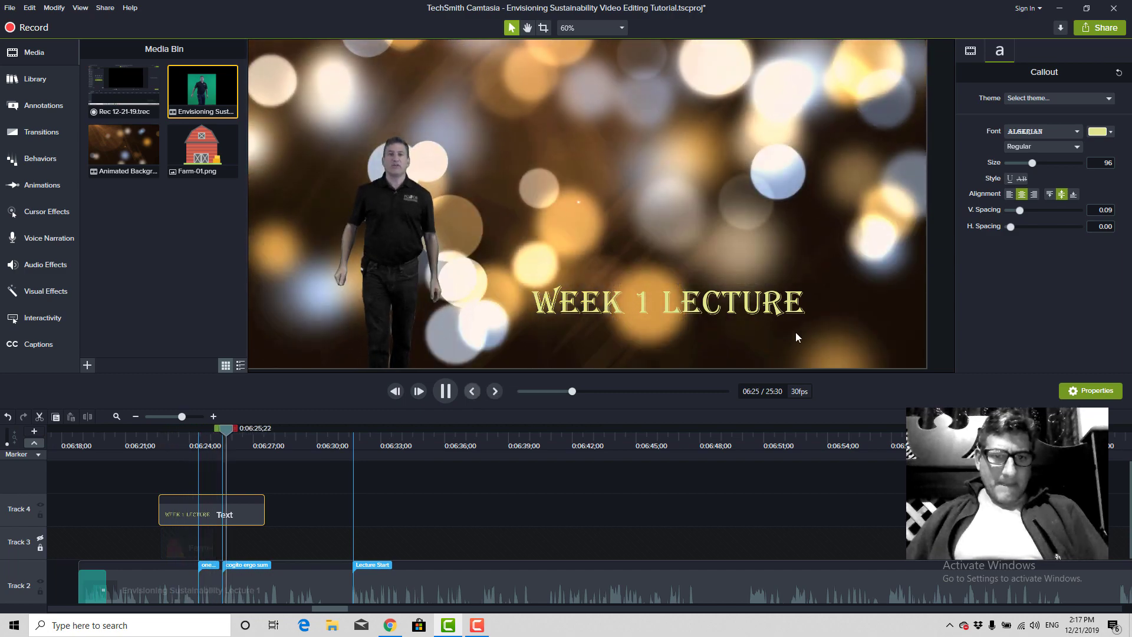
pyautogui.press('space')
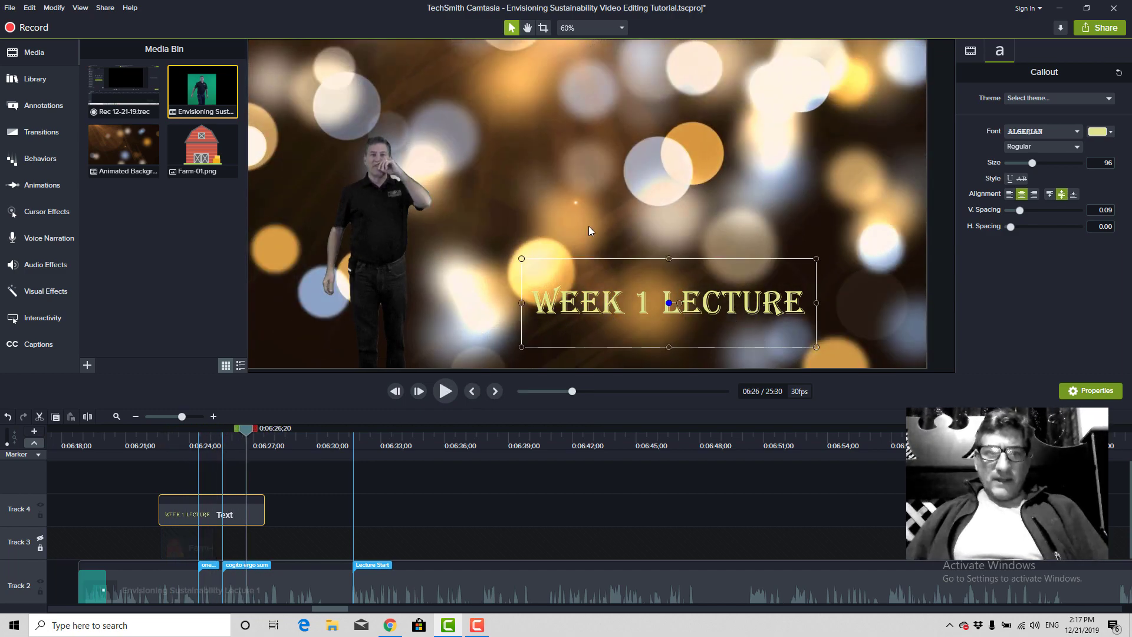
pyautogui.click(560, 119)
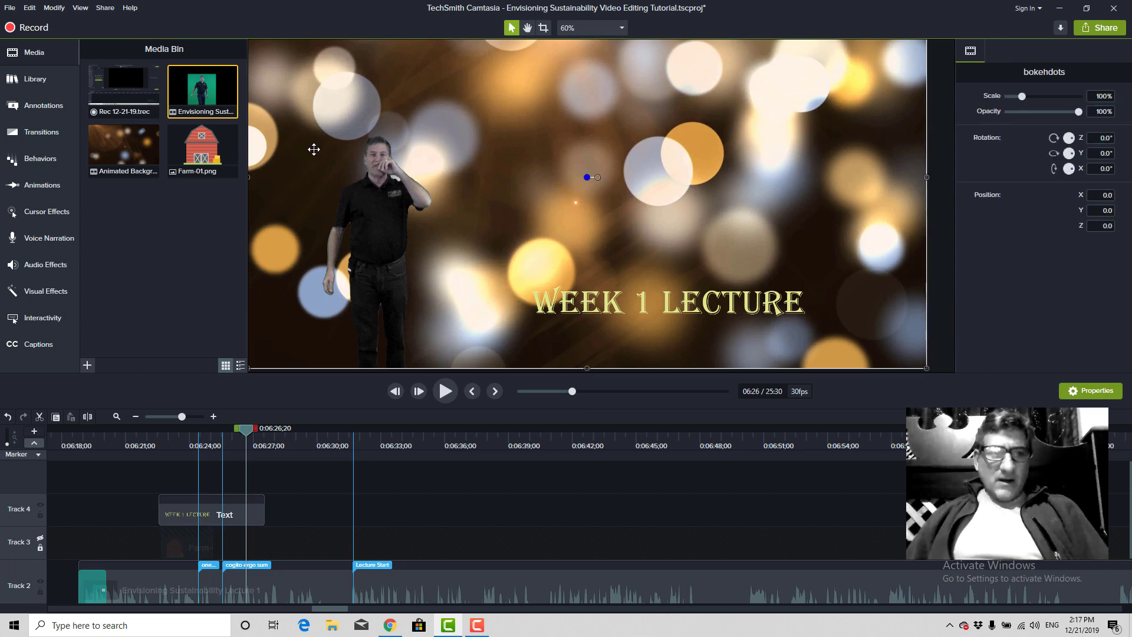
pyautogui.click(37, 109)
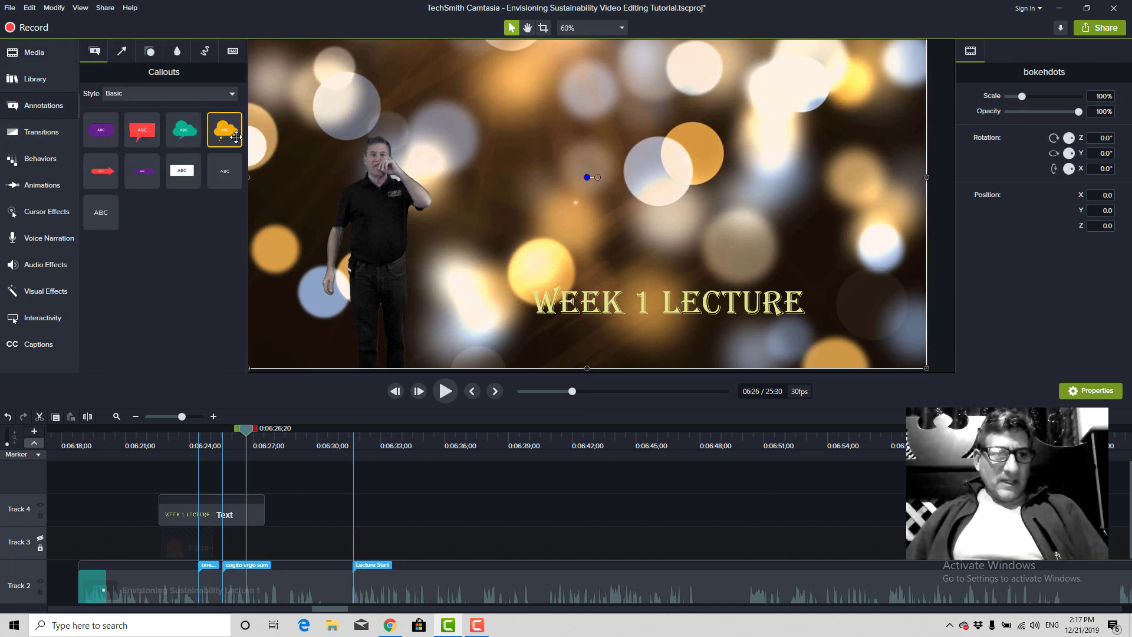
pyautogui.moveTo(225, 136); pyautogui.dragTo(467, 186)
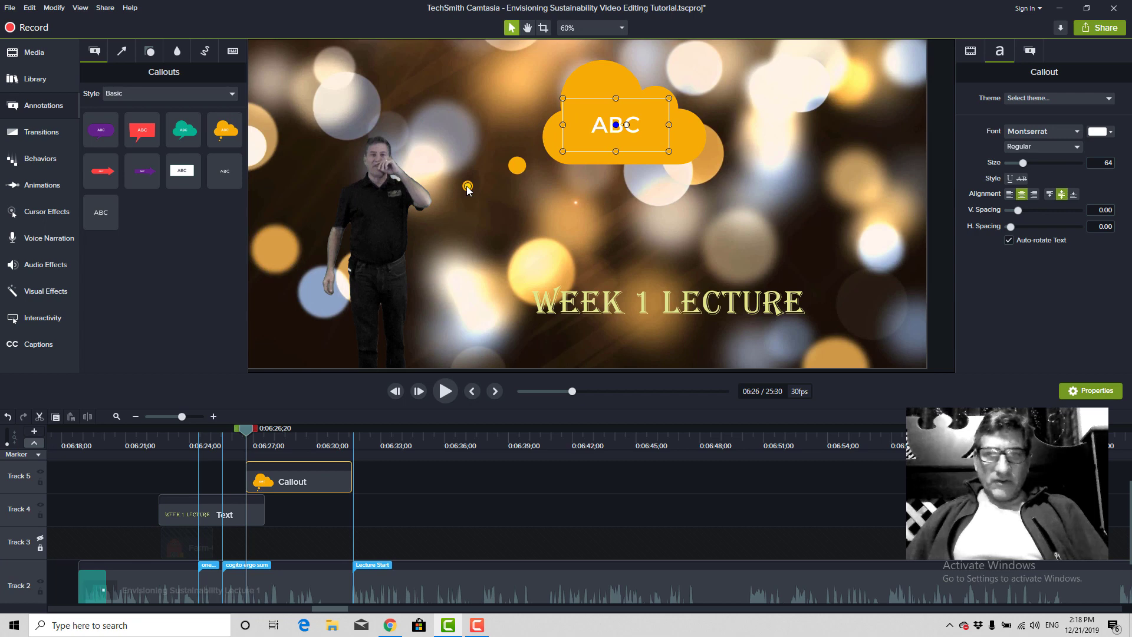
# Replace the thought bubble's placeholder text with "Thinking 1.1 Cogito Ergo Sum!".
pyautogui.doubleClick(617, 126)
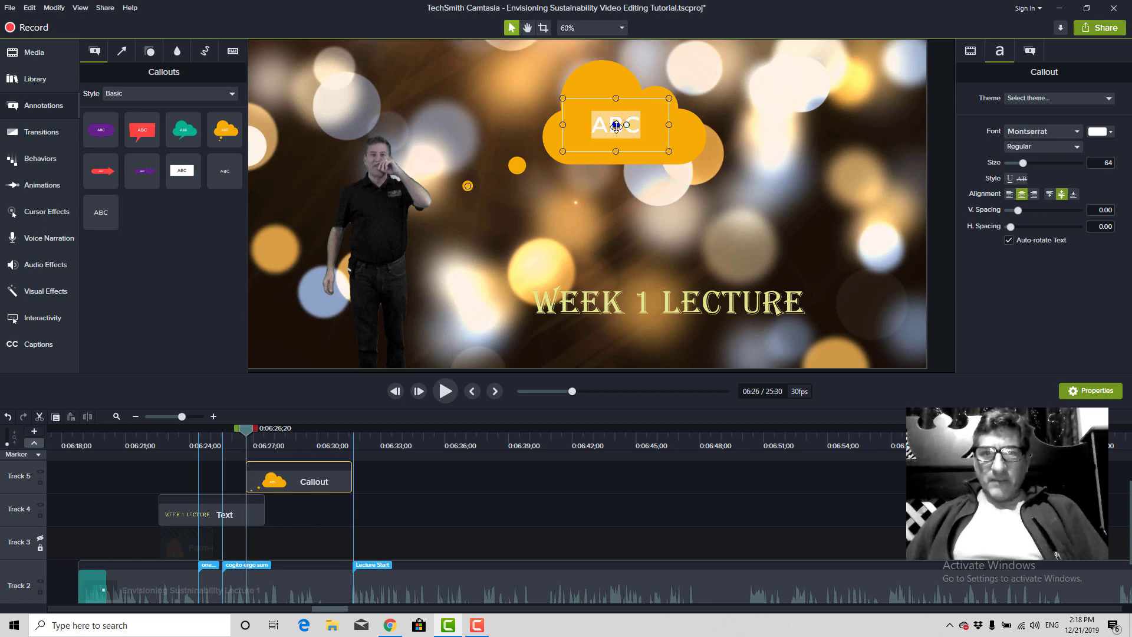
pyautogui.write('1')
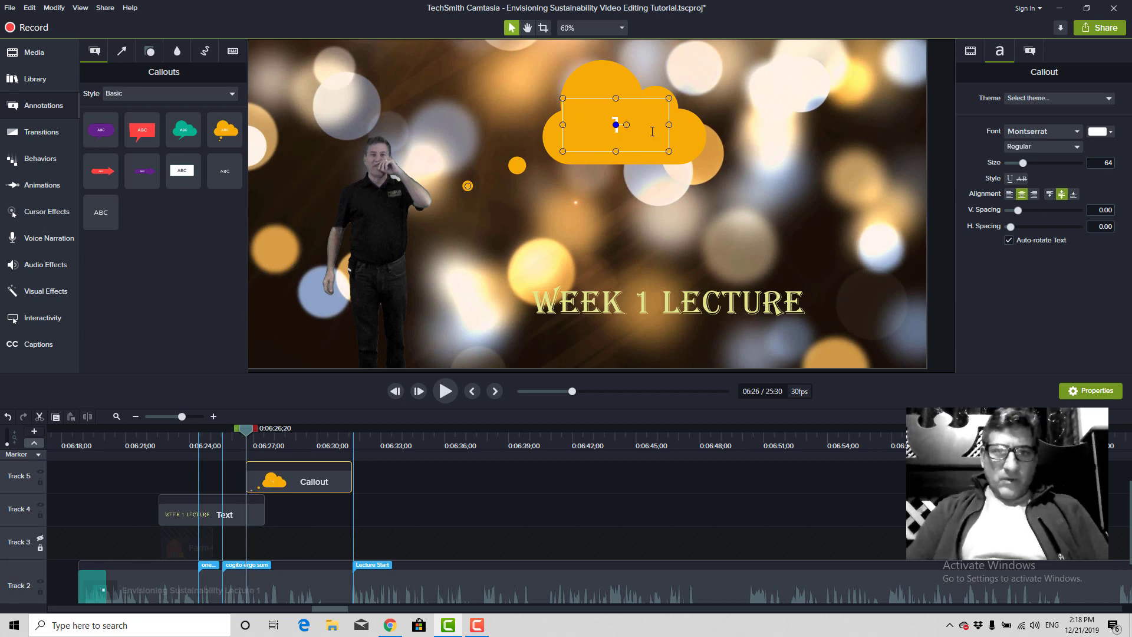
pyautogui.write('.1 Cogit')
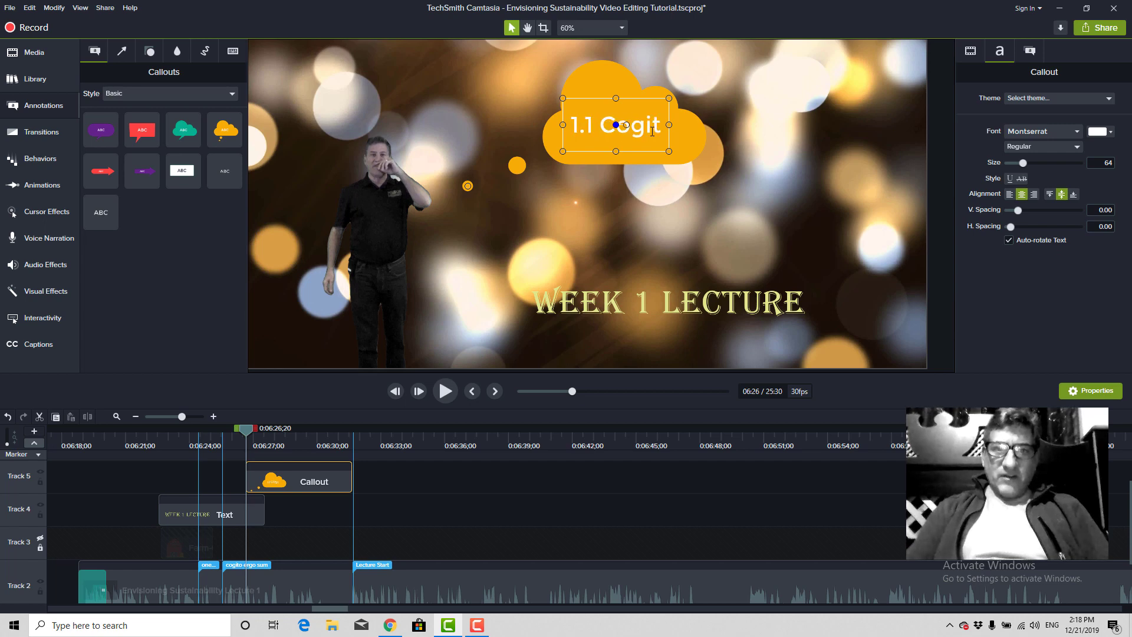
pyautogui.write('o Ergo Sum')
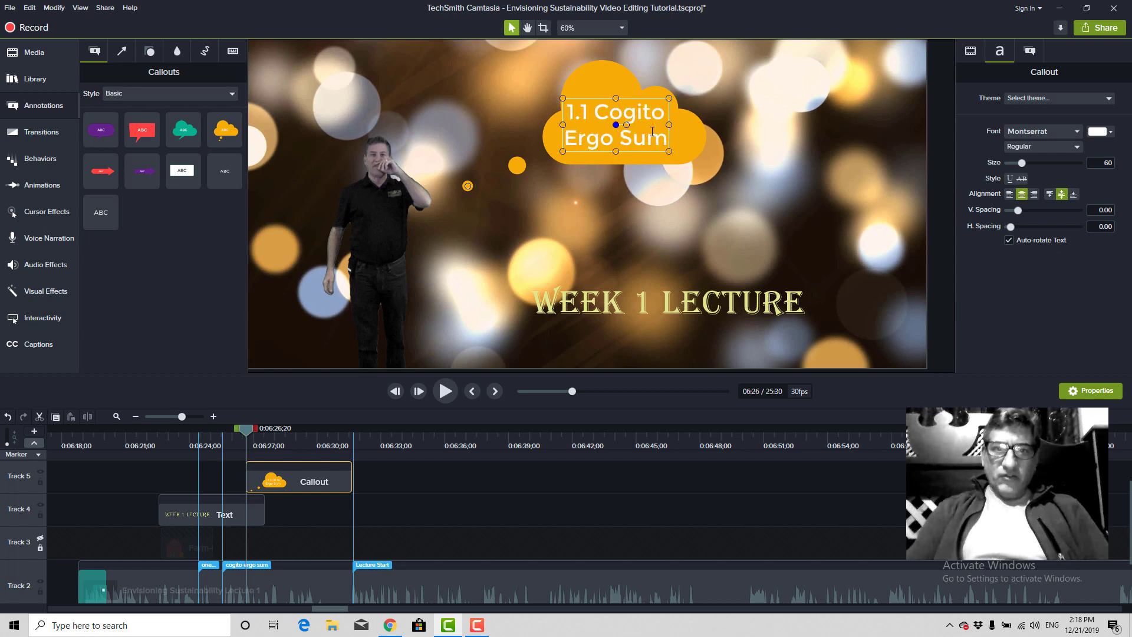
pyautogui.write('!')
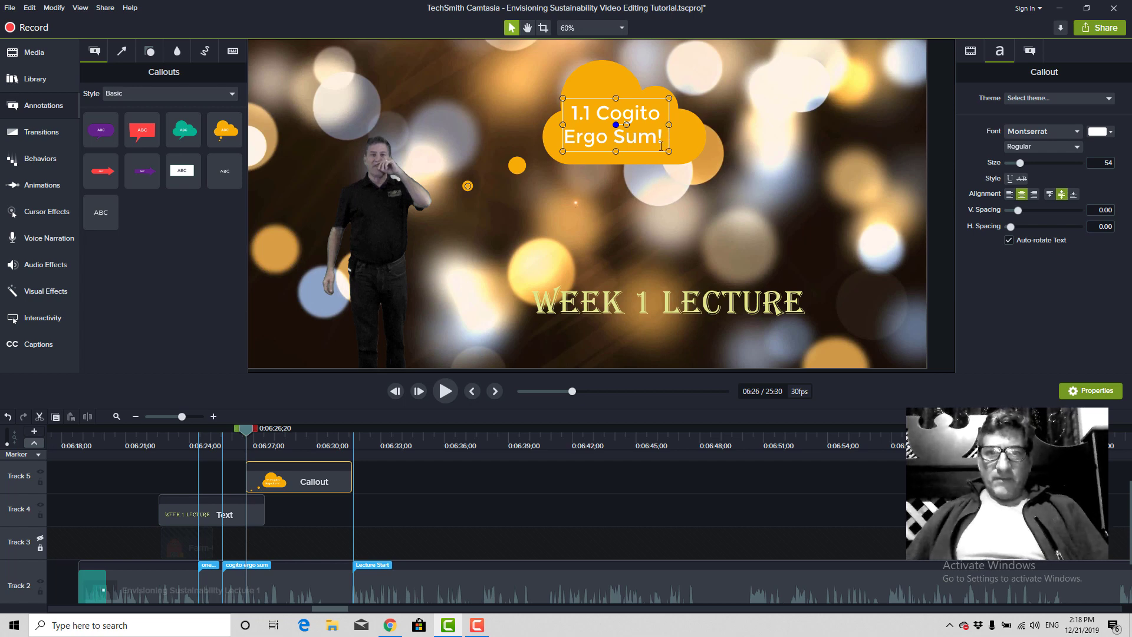
pyautogui.click(572, 116)
pyautogui.write('Thinking')
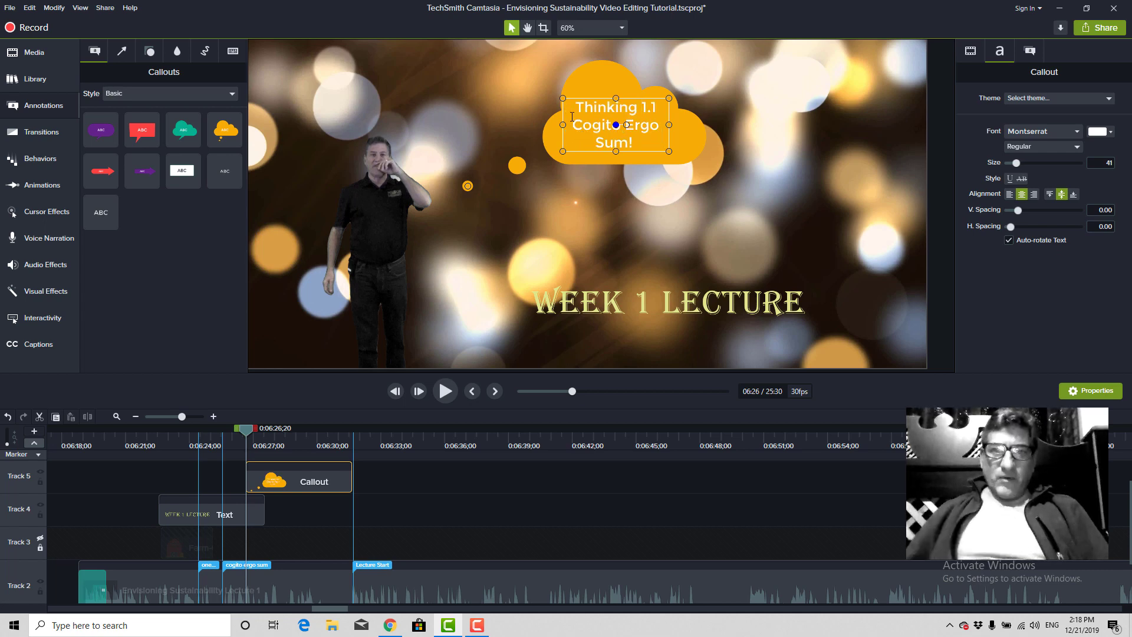
pyautogui.click(625, 227)
pyautogui.click(603, 117)
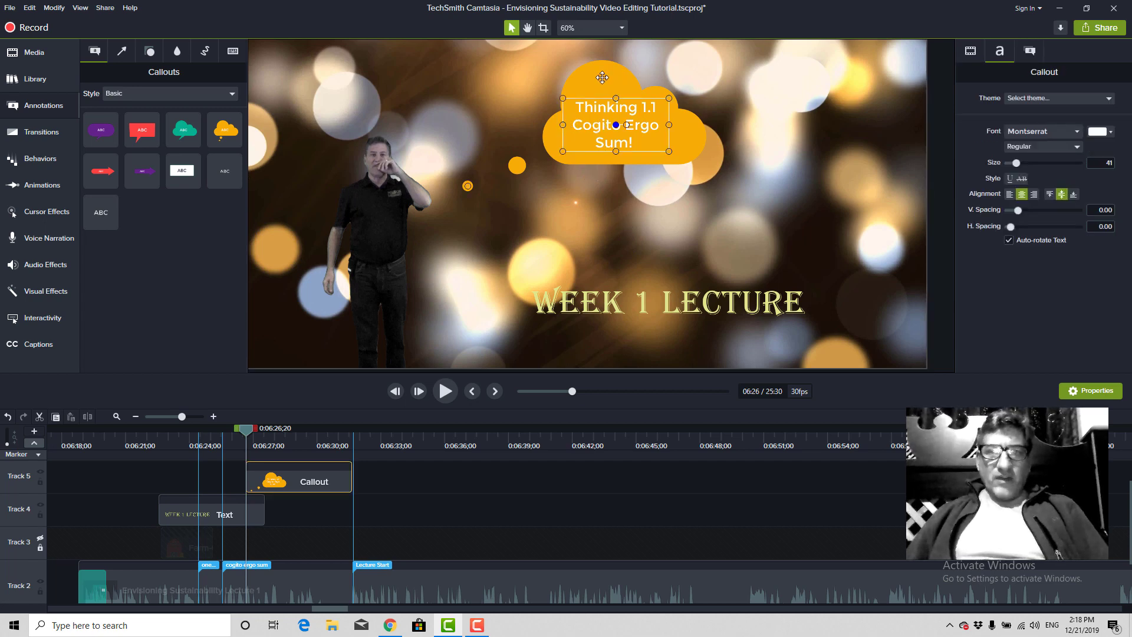
# Give the thought bubble a gradient fill with 53% opacity.
pyautogui.click(1082, 99)
pyautogui.click(1091, 76)
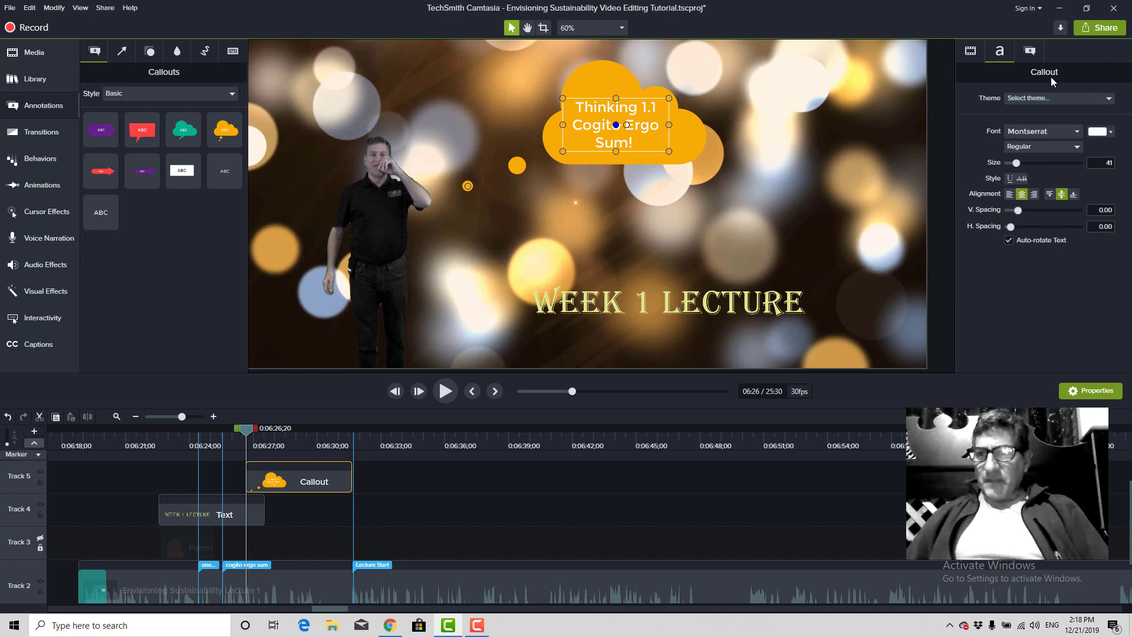
pyautogui.click(1028, 55)
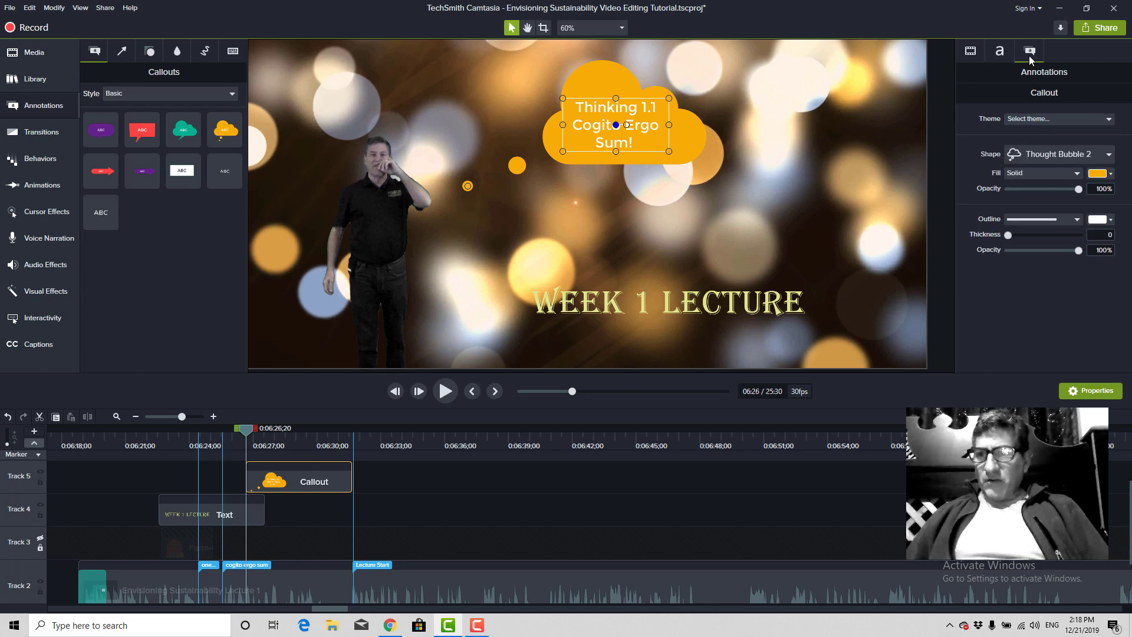
pyautogui.click(1055, 173)
pyautogui.click(1041, 201)
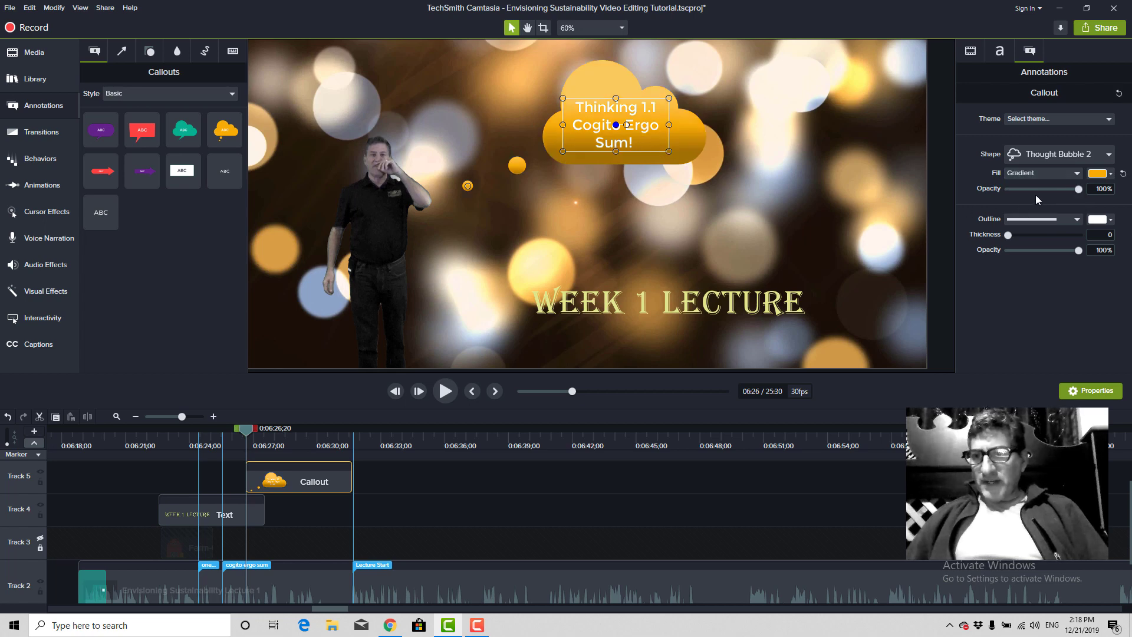
pyautogui.click(1043, 188)
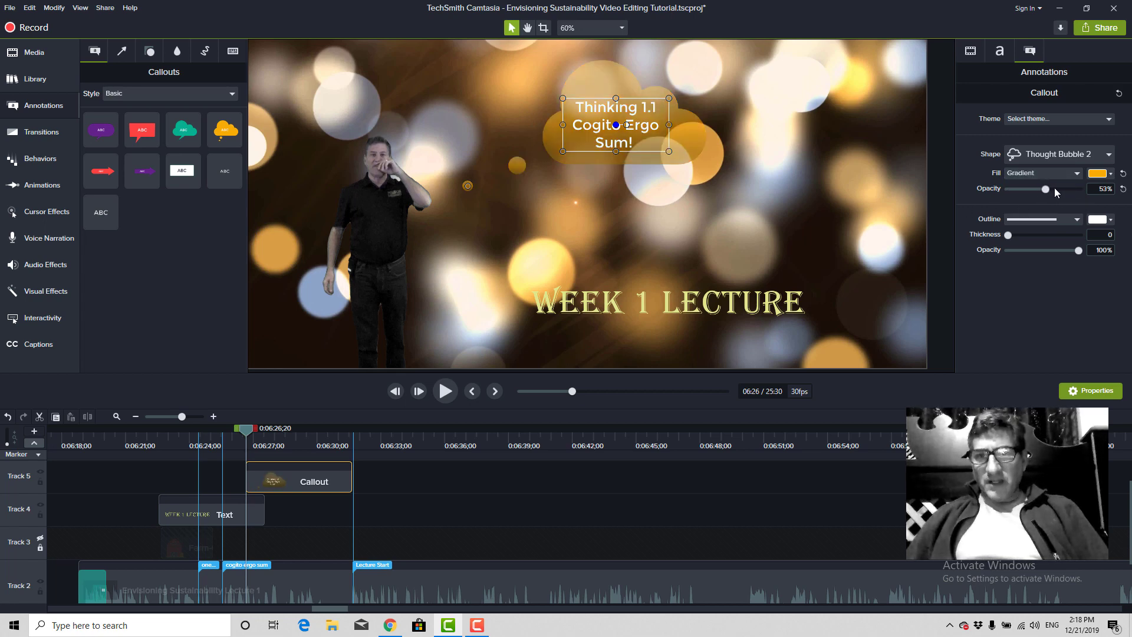
# Move the thought bubble closer to the lecturer and aim its trailing dots at his head.
pyautogui.moveTo(611, 98); pyautogui.dragTo(556, 81)
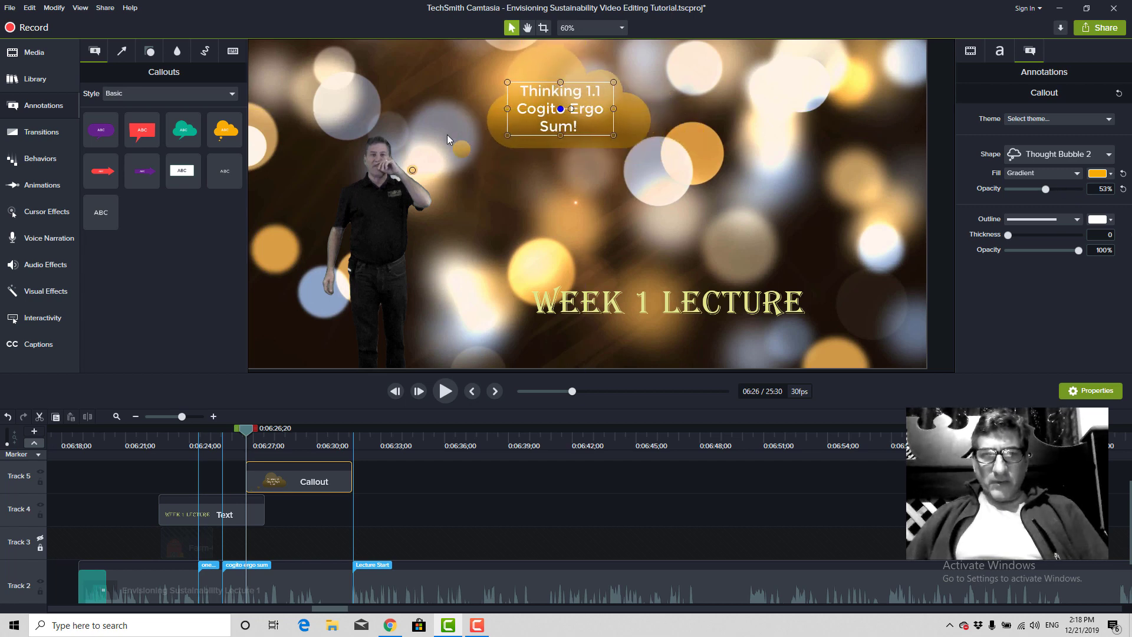
pyautogui.moveTo(413, 170); pyautogui.dragTo(440, 168)
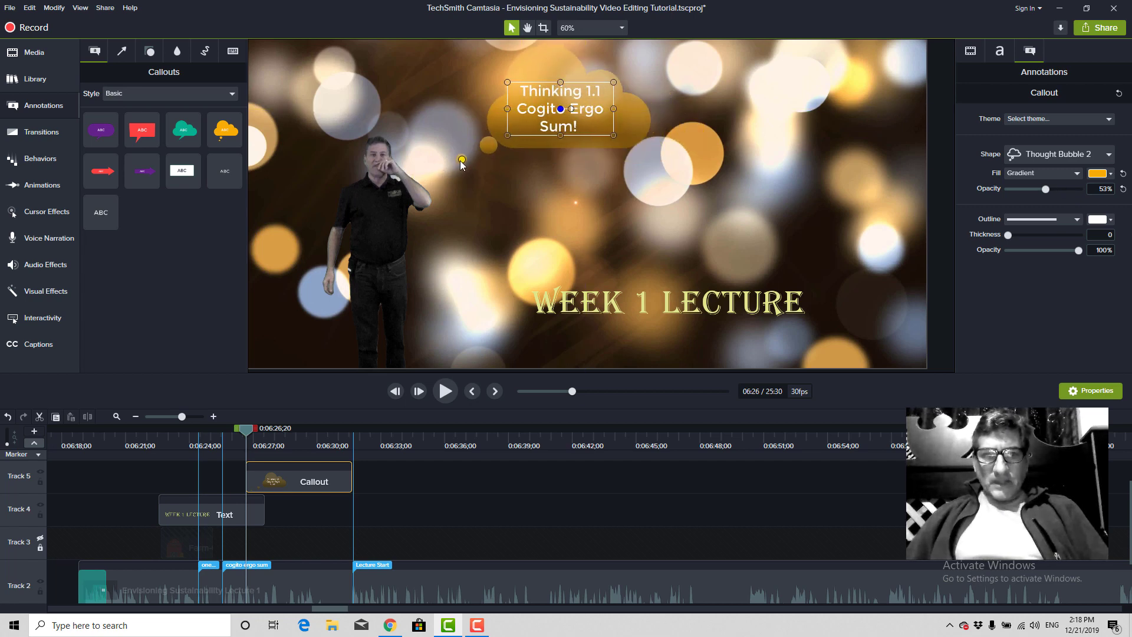
pyautogui.moveTo(566, 98); pyautogui.dragTo(521, 107)
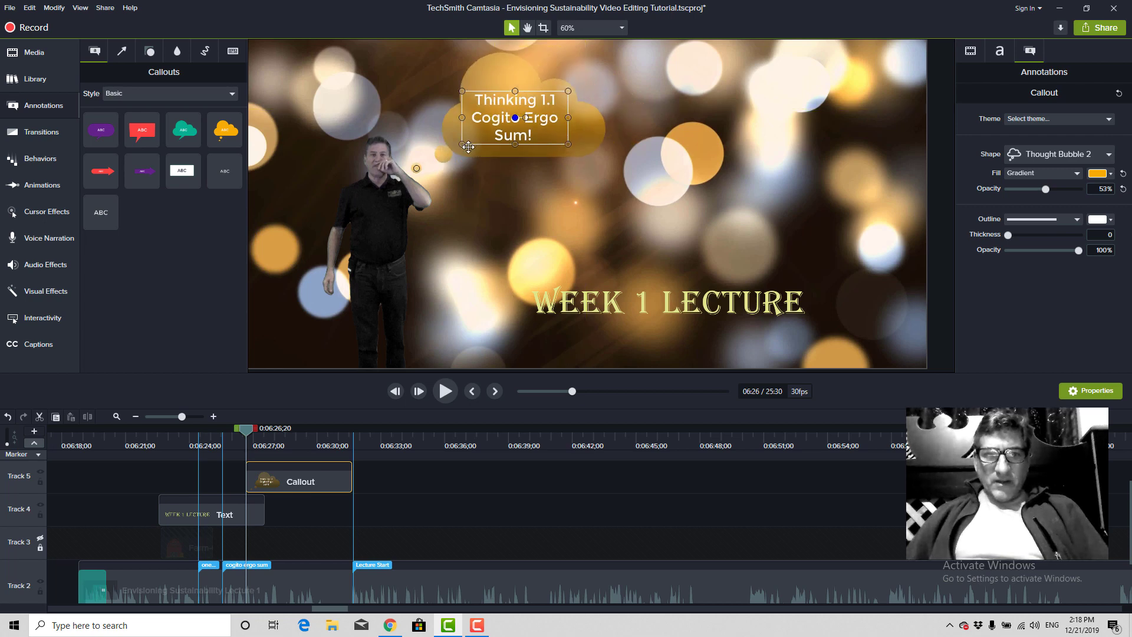
pyautogui.moveTo(416, 169); pyautogui.dragTo(406, 152)
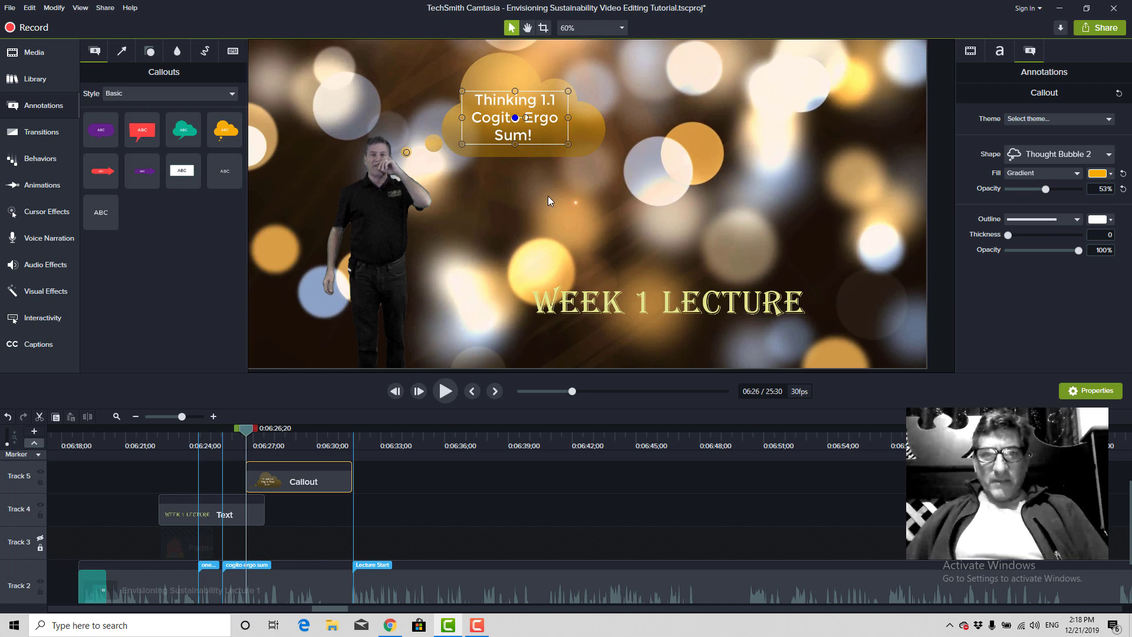
pyautogui.click(567, 196)
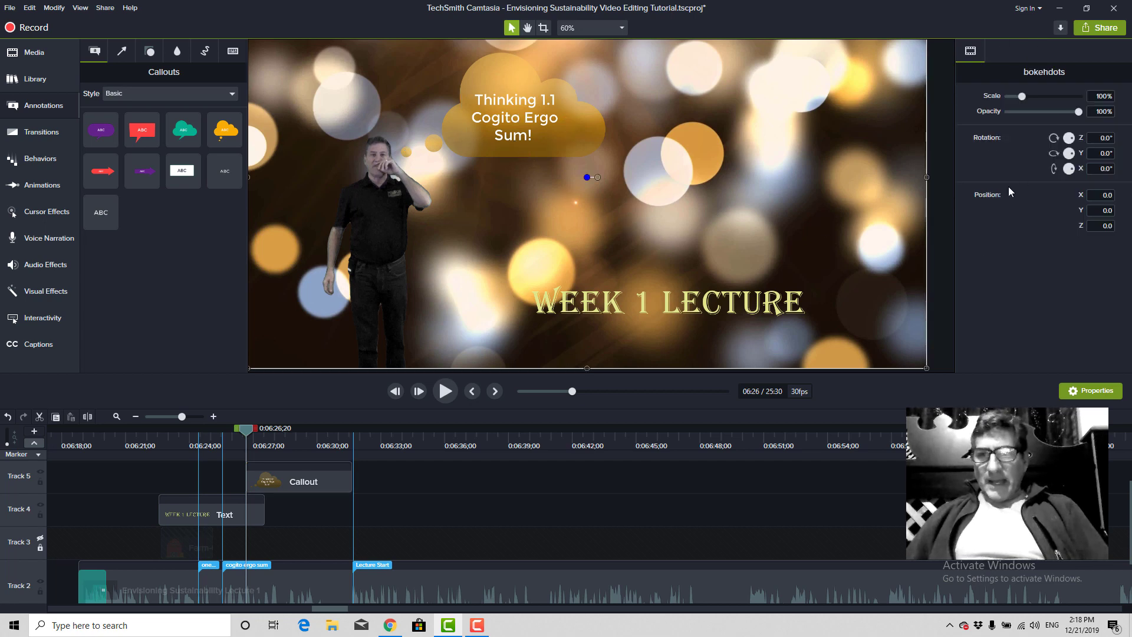
# Give the thought bubble a solid white outline with thickness 5 and 35% opacity.
pyautogui.click(528, 123)
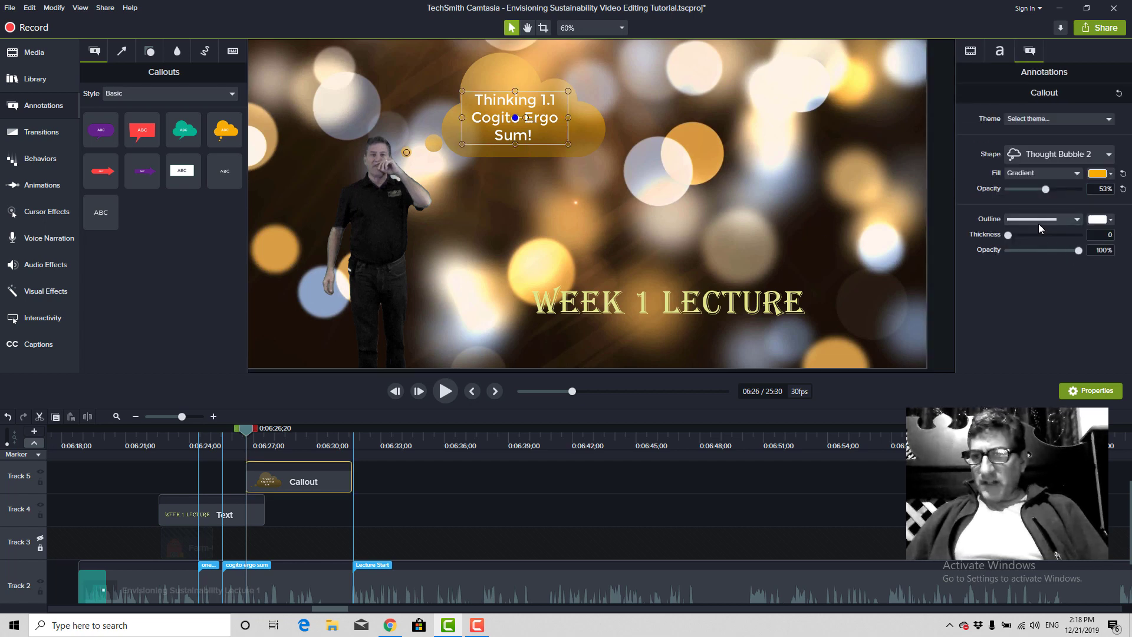
pyautogui.click(1077, 220)
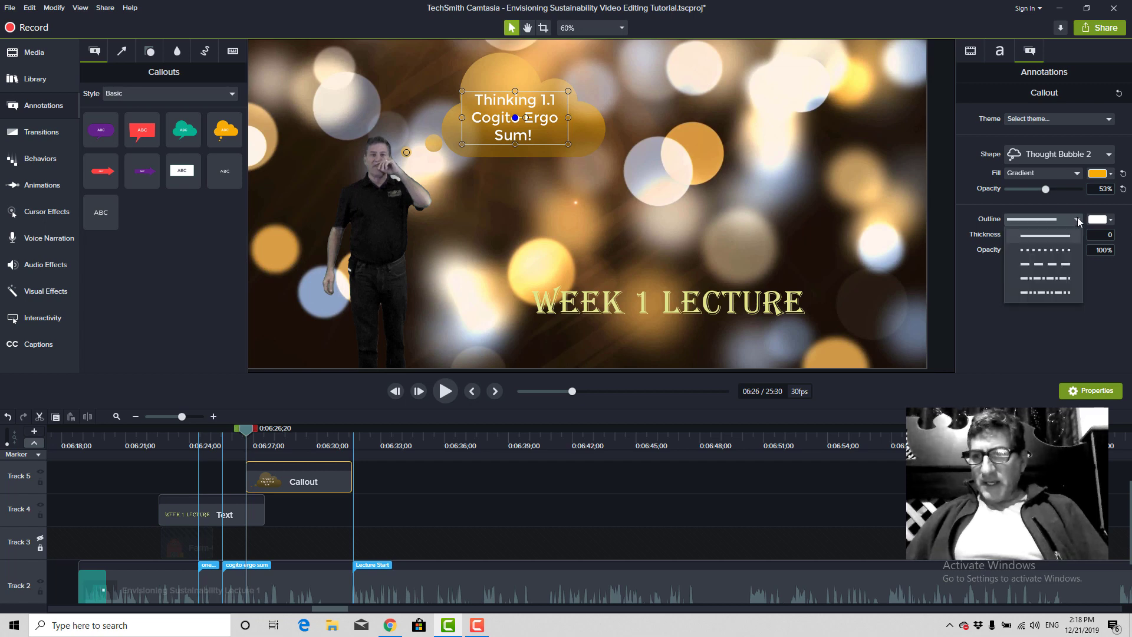
pyautogui.click(1110, 223)
pyautogui.moveTo(1008, 236); pyautogui.dragTo(1031, 257)
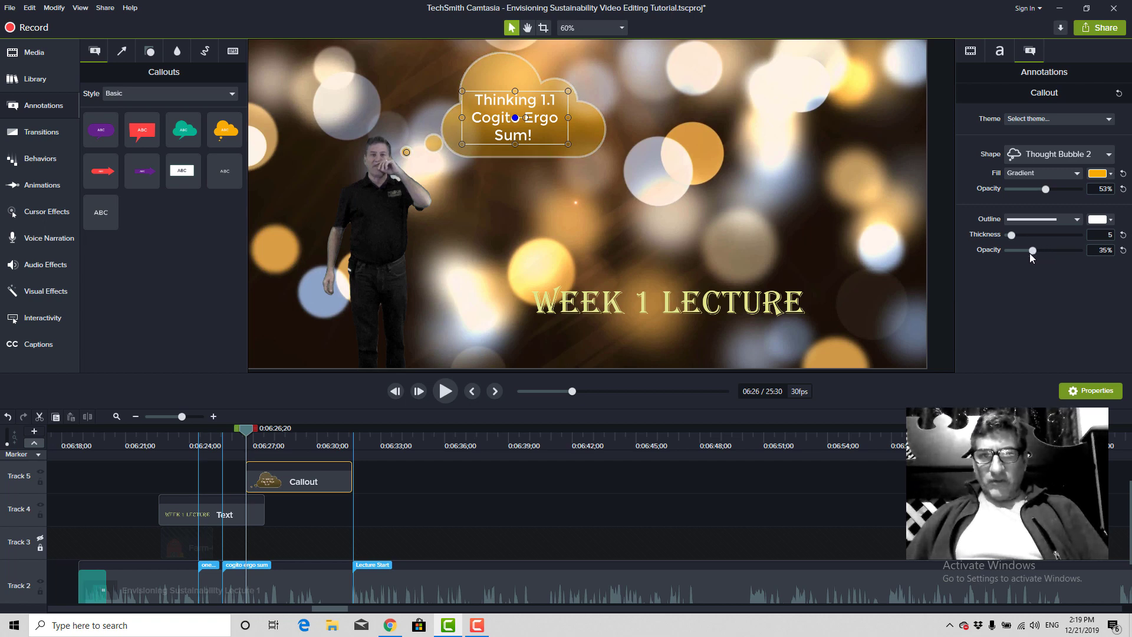
pyautogui.click(632, 210)
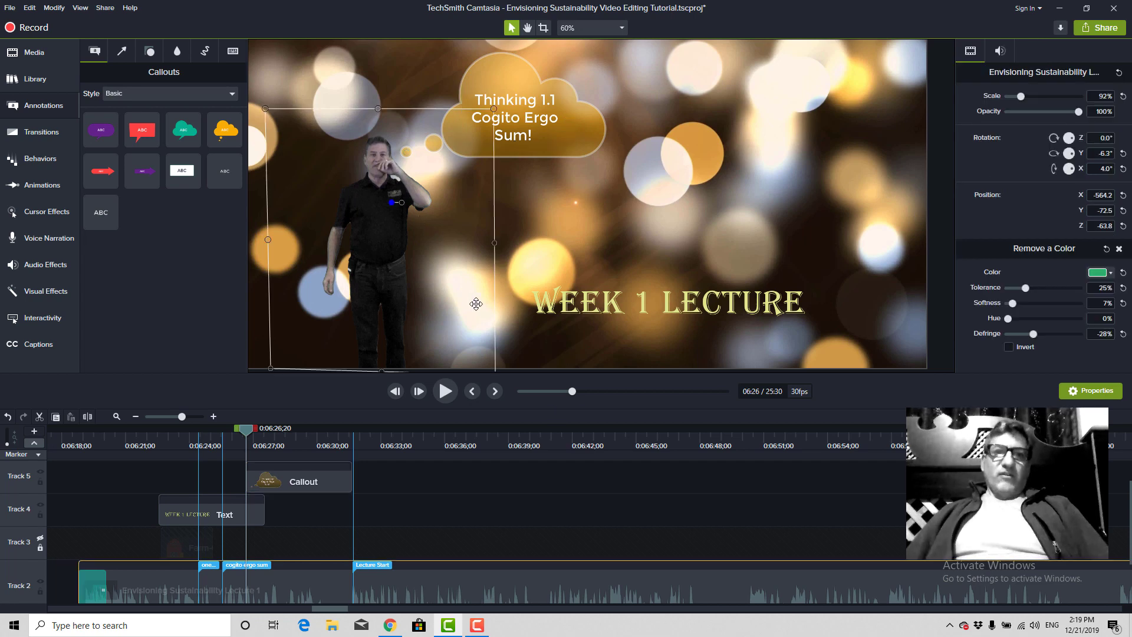
pyautogui.click(632, 210)
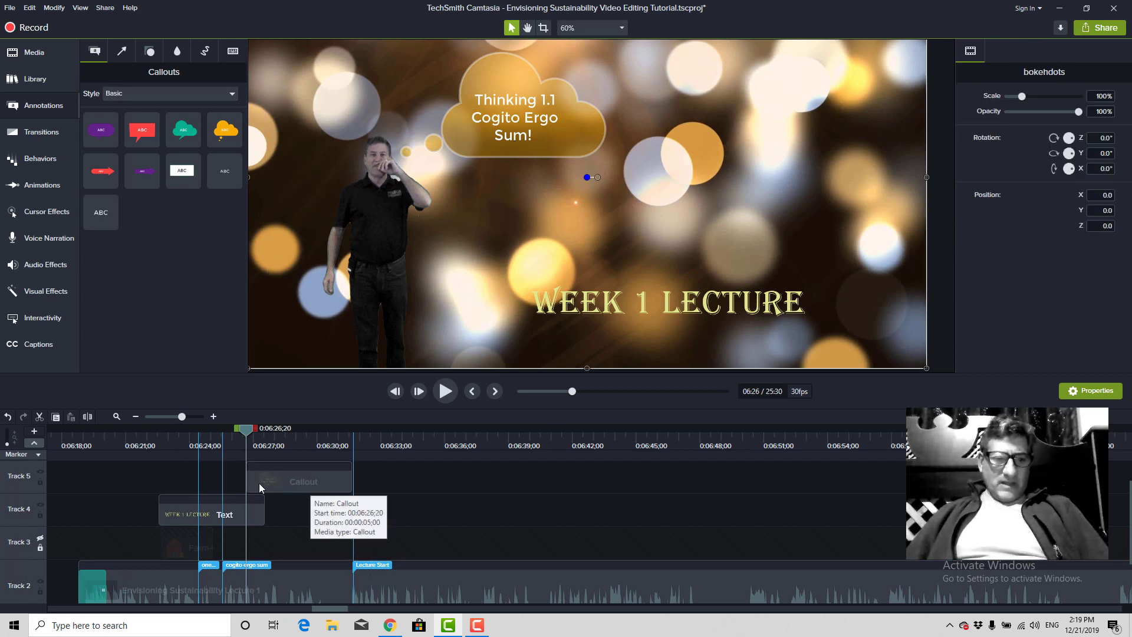
# Play back from 0:06:21;14 and move the thought bubble clip on Track 5 to start at the "cogito ergo sum" marker.
pyautogui.click(136, 454)
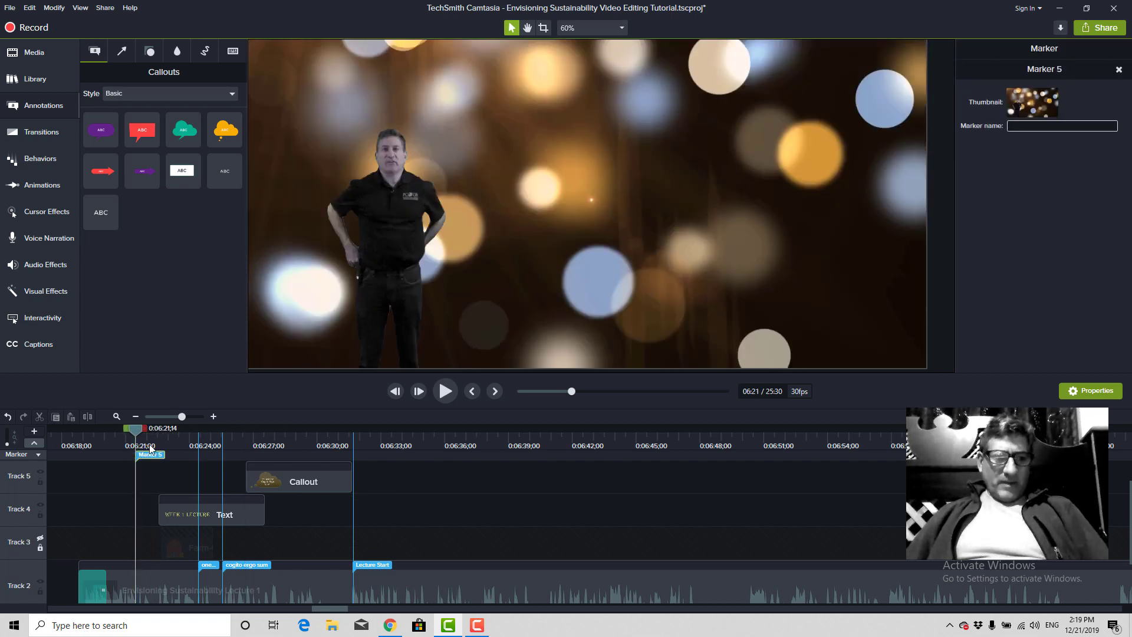
pyautogui.press('space')
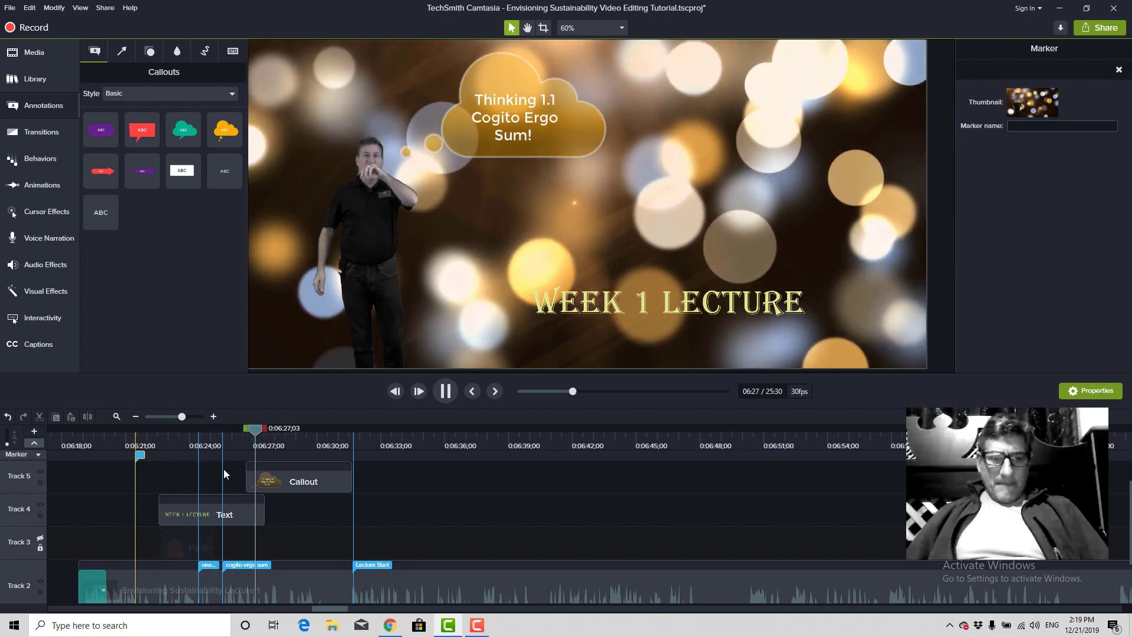
pyautogui.moveTo(314, 493); pyautogui.dragTo(287, 486)
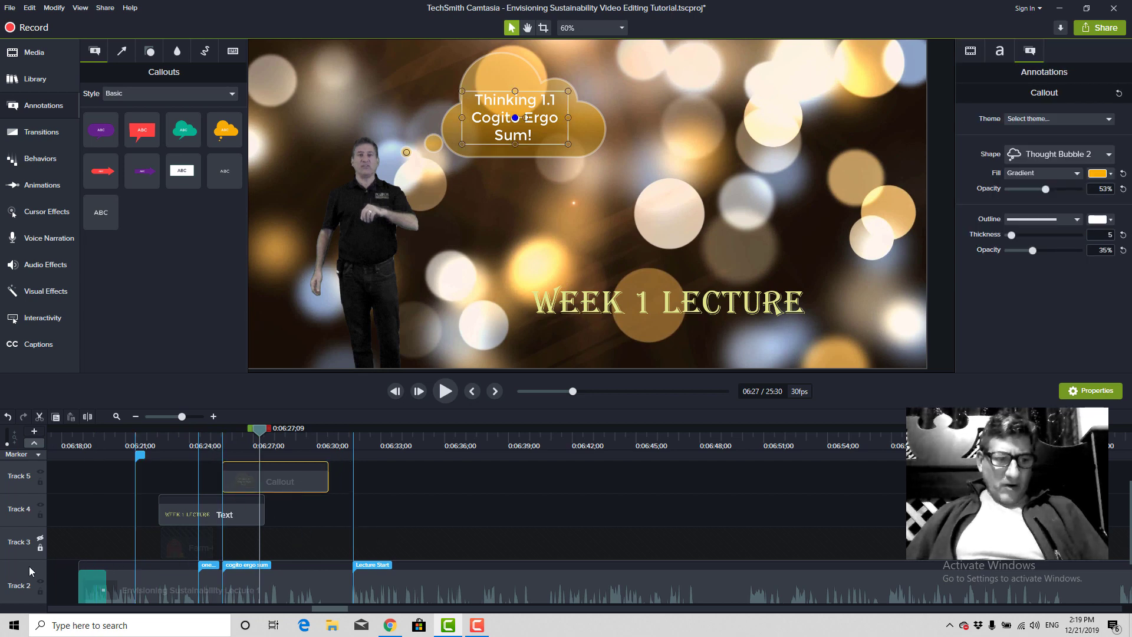
# Place the playhead on the "cogito ergo sum" marker at 0:06:25;17, where the thought bubble clip starts.
pyautogui.moveTo(22, 561); pyautogui.dragTo(23, 546)
pyautogui.moveTo(181, 416); pyautogui.dragTo(196, 420)
pyautogui.moveTo(262, 429); pyautogui.dragTo(427, 451)
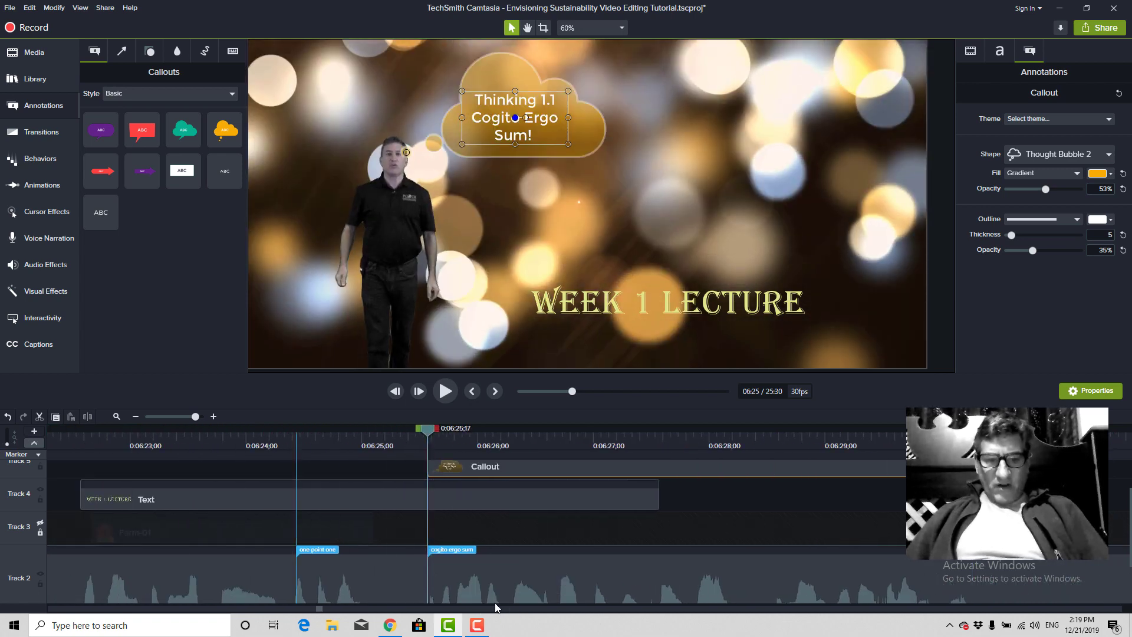
# Play the section around the "cogito ergo sum" marker and shift the thought bubble slightly right, clear of the lecturer's head and hand.
pyautogui.moveTo(1129, 522); pyautogui.dragTo(1129, 501)
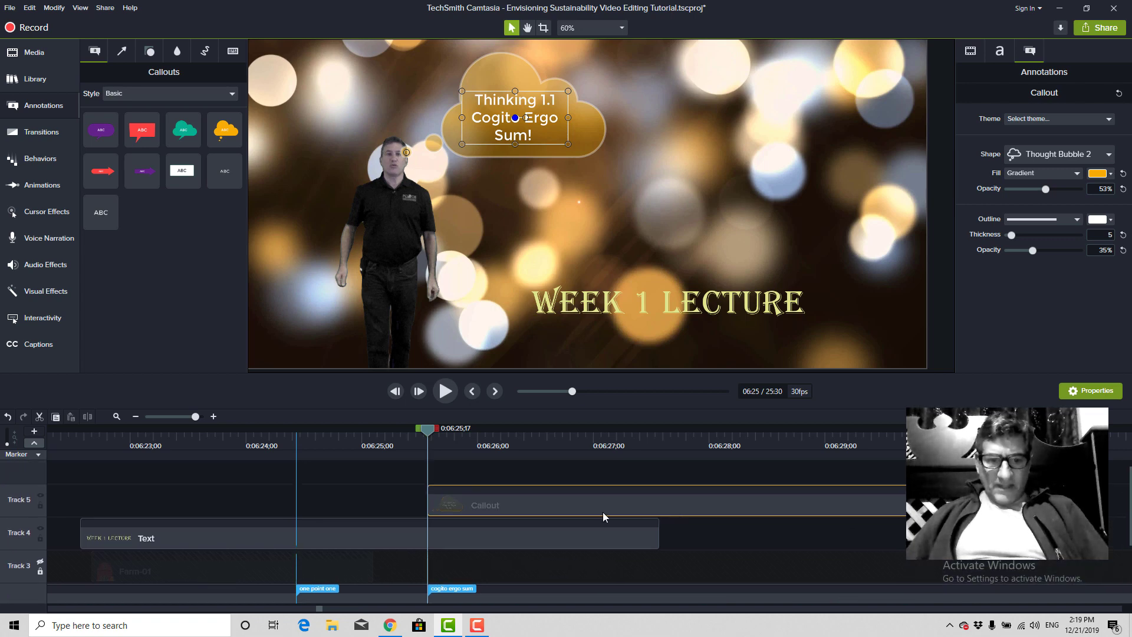
pyautogui.moveTo(550, 501)
pyautogui.mouseDown()
pyautogui.moveTo(647, 502)
pyautogui.moveTo(543, 500)
pyautogui.mouseUp()
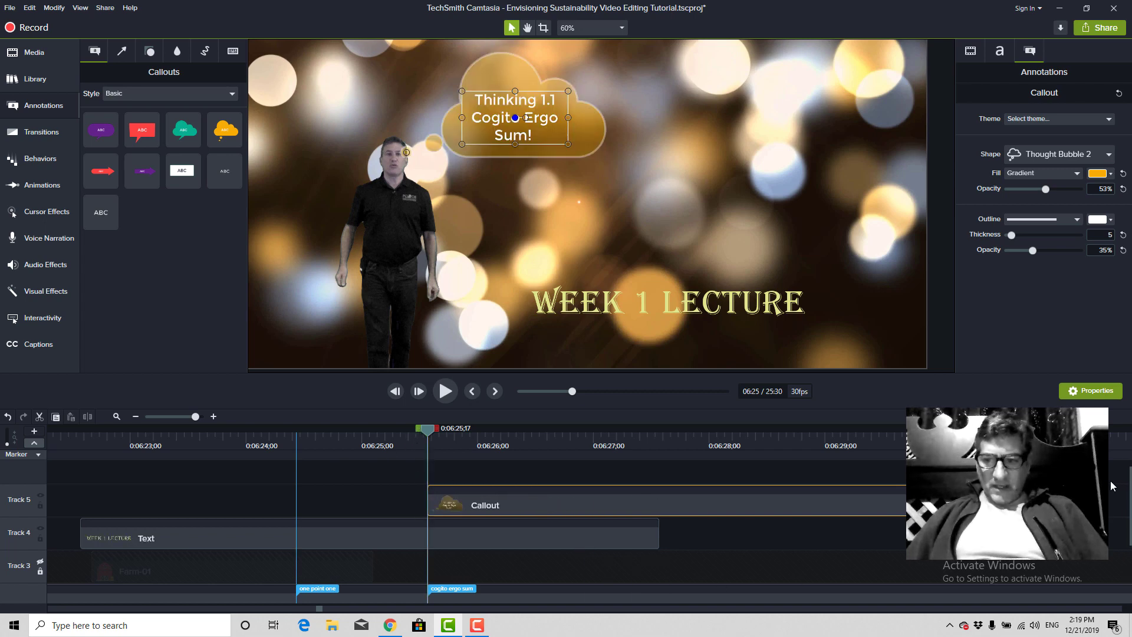
pyautogui.moveTo(1129, 500)
pyautogui.mouseDown()
pyautogui.moveTo(1130, 519)
pyautogui.moveTo(1130, 497)
pyautogui.mouseUp()
pyautogui.click(392, 447)
pyautogui.press('space')
pyautogui.press('space')
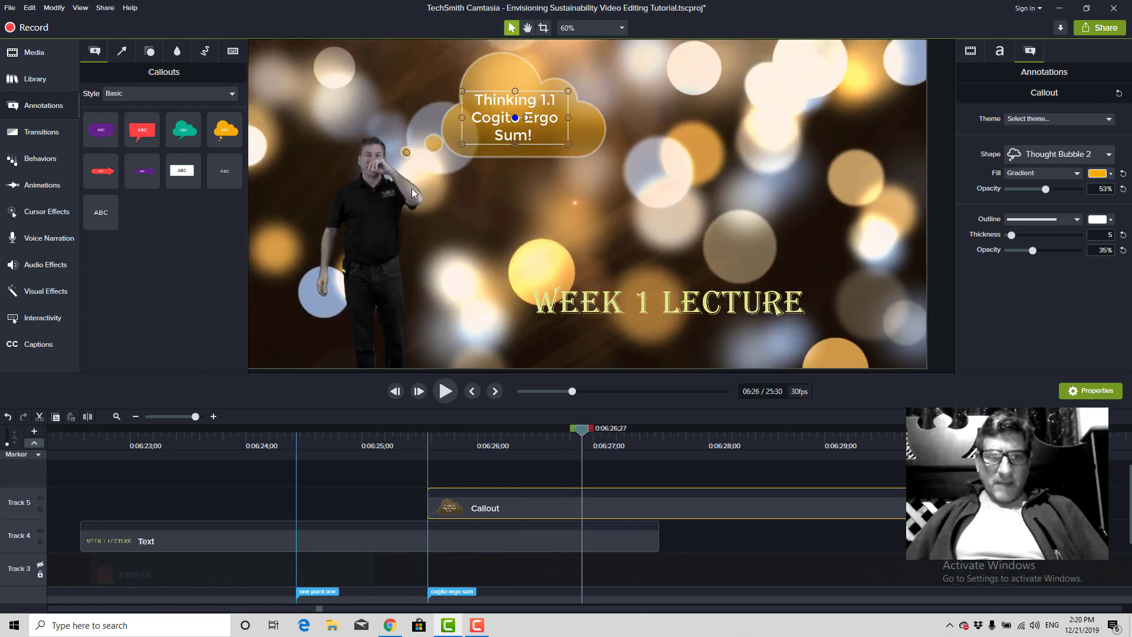
pyautogui.moveTo(410, 152); pyautogui.dragTo(436, 152)
# Play back to 0:06:28;20 and add a new line reading "The five senses, the mind's eye," below "Cogito Ergo Sum!" in the thought bubble.
pyautogui.click(360, 444)
pyautogui.press('space')
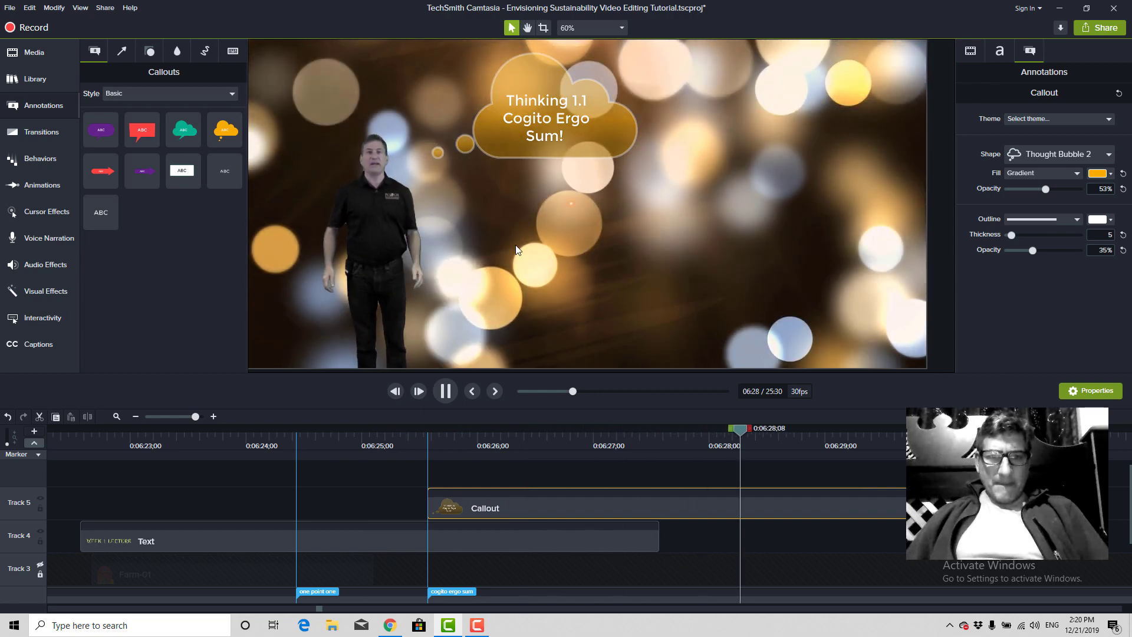
pyautogui.click(578, 134)
pyautogui.doubleClick(575, 137)
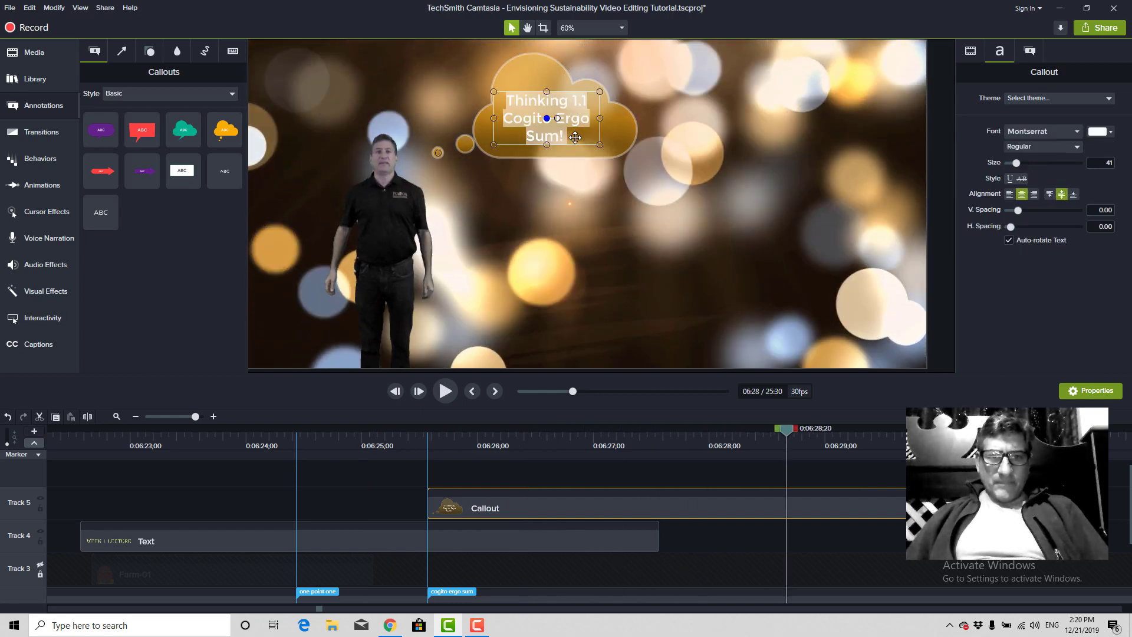
pyautogui.click(571, 140)
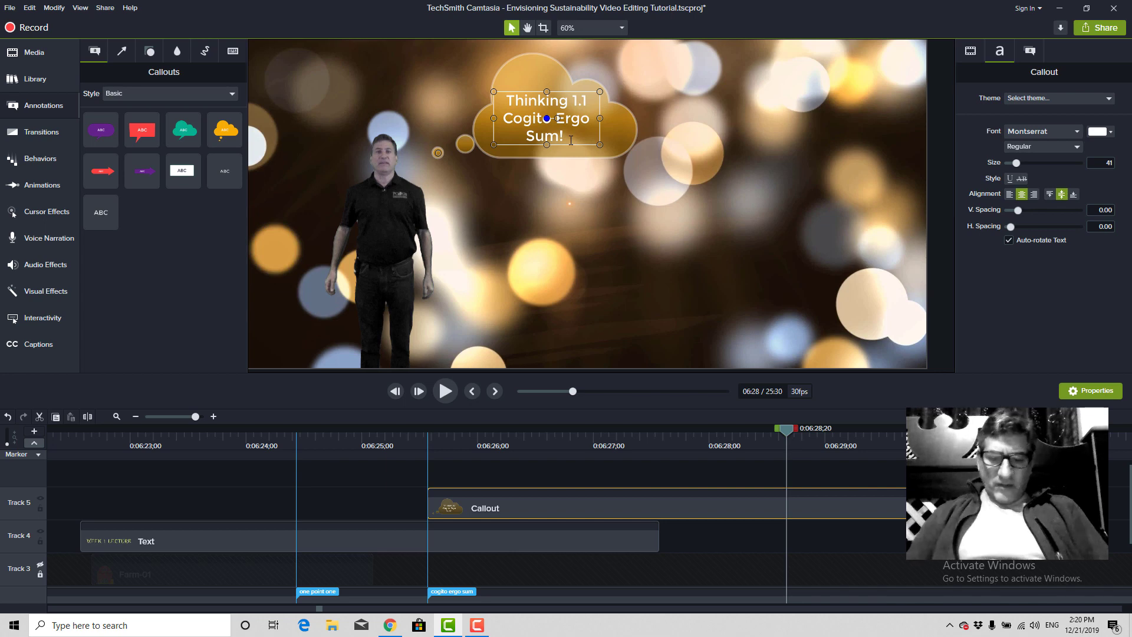
pyautogui.write('The five sense')
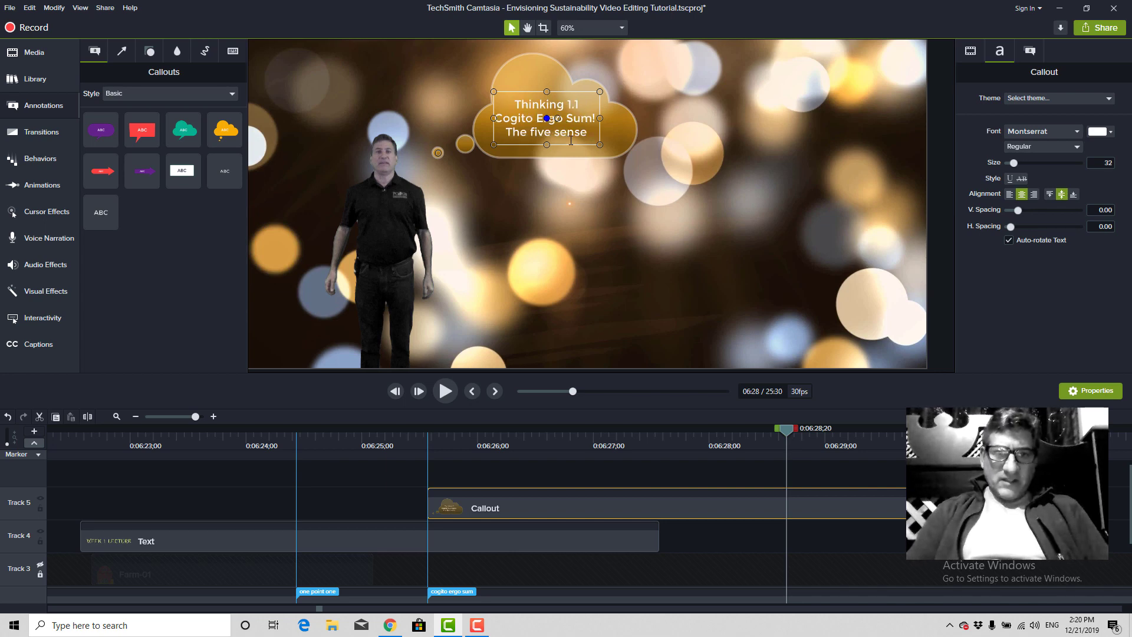
pyautogui.write("s, the mind's eye,")
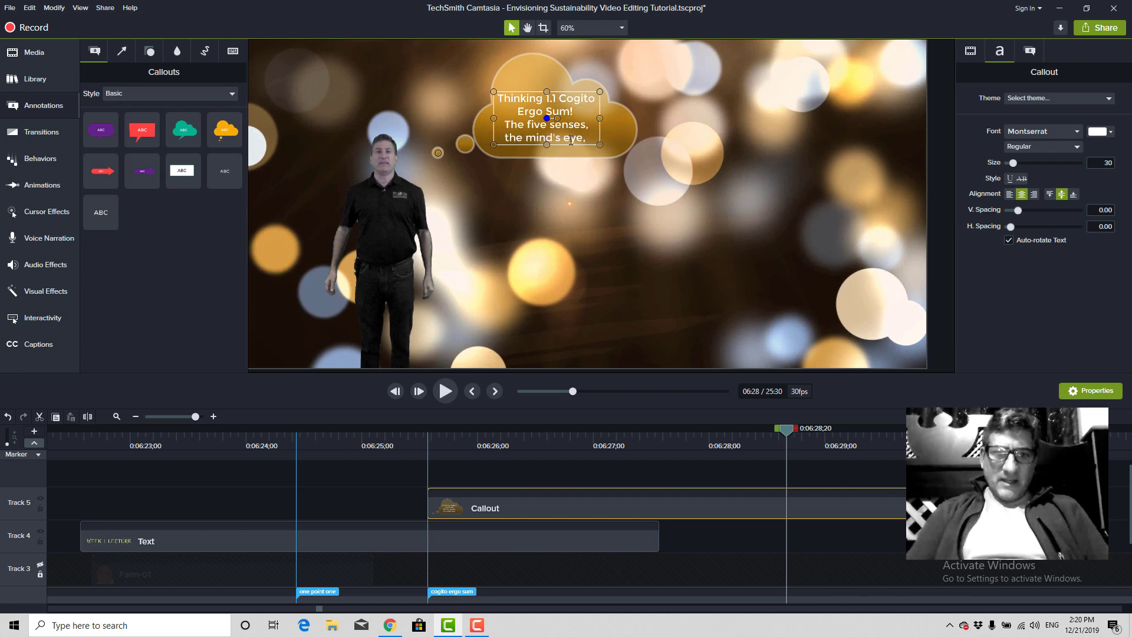
# Play on to about 0:06:30 and complete the thought bubble's text with ", and non verbal awareness." after "the mind's eye".
pyautogui.click(798, 444)
pyautogui.press('space')
pyautogui.press('space')
pyautogui.doubleClick(592, 141)
pyautogui.click(587, 139)
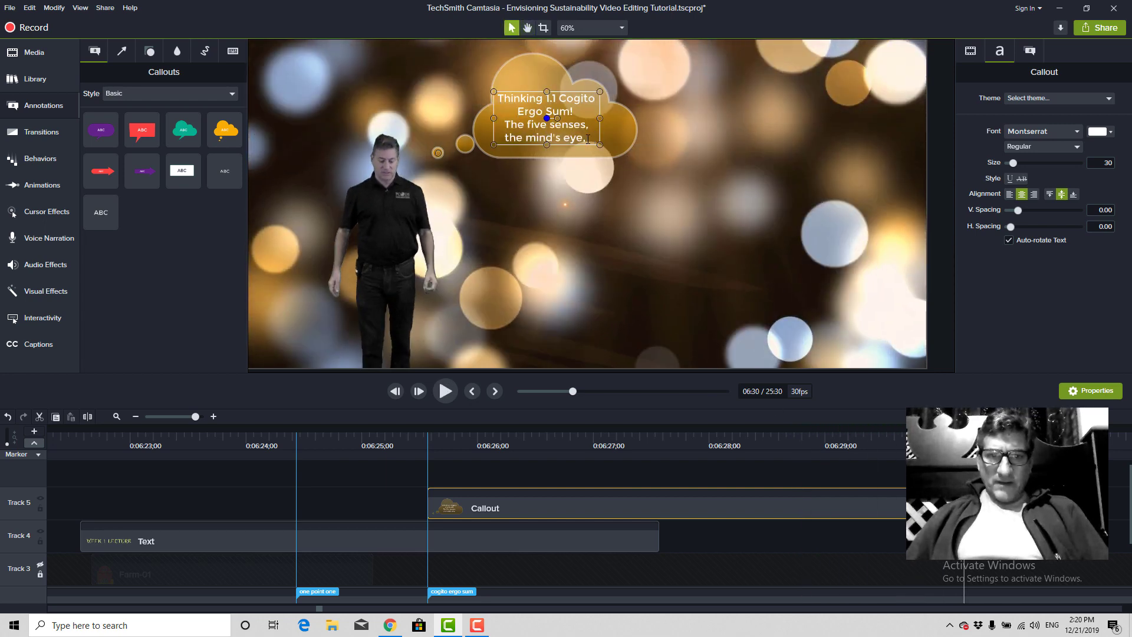
pyautogui.press('BackSpace')
pyautogui.write(', and no')
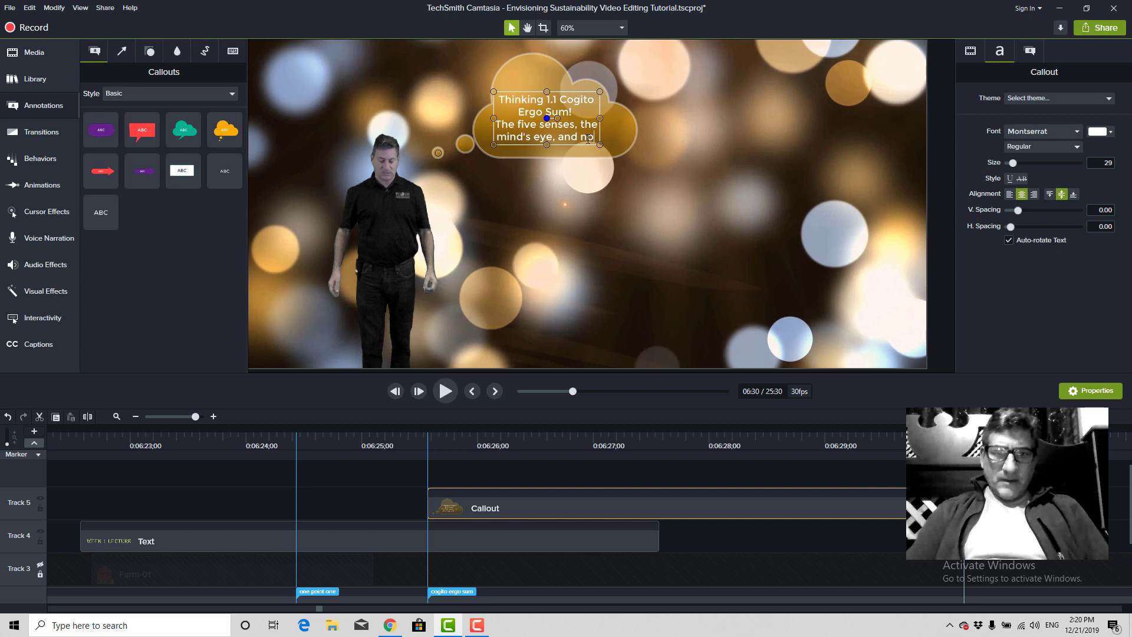
pyautogui.write('n verbal aware')
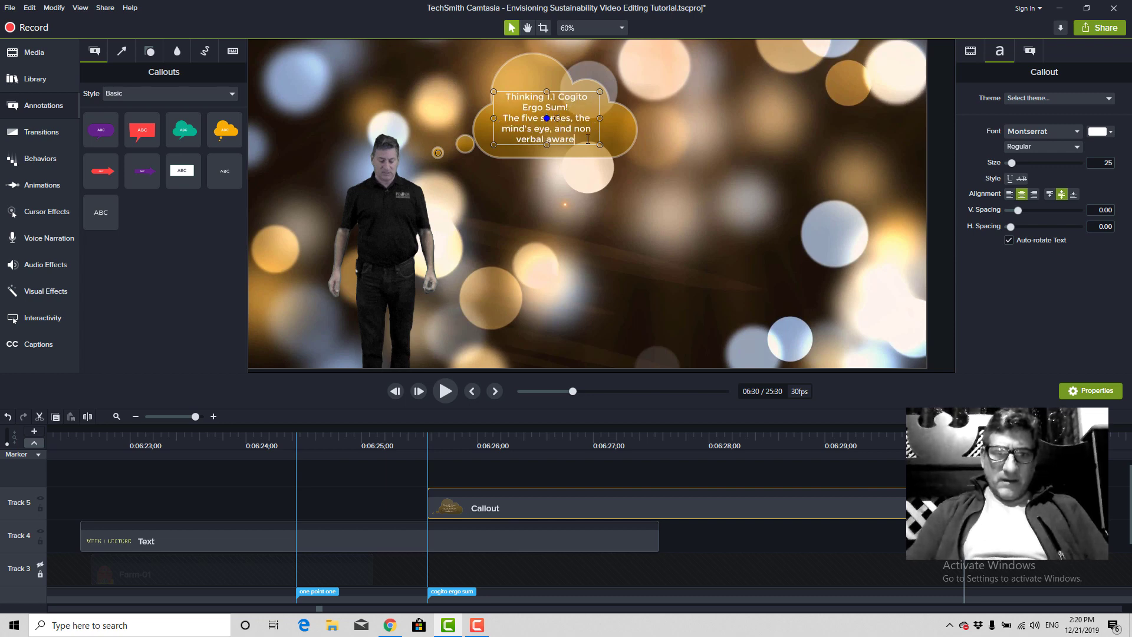
pyautogui.write('ness.')
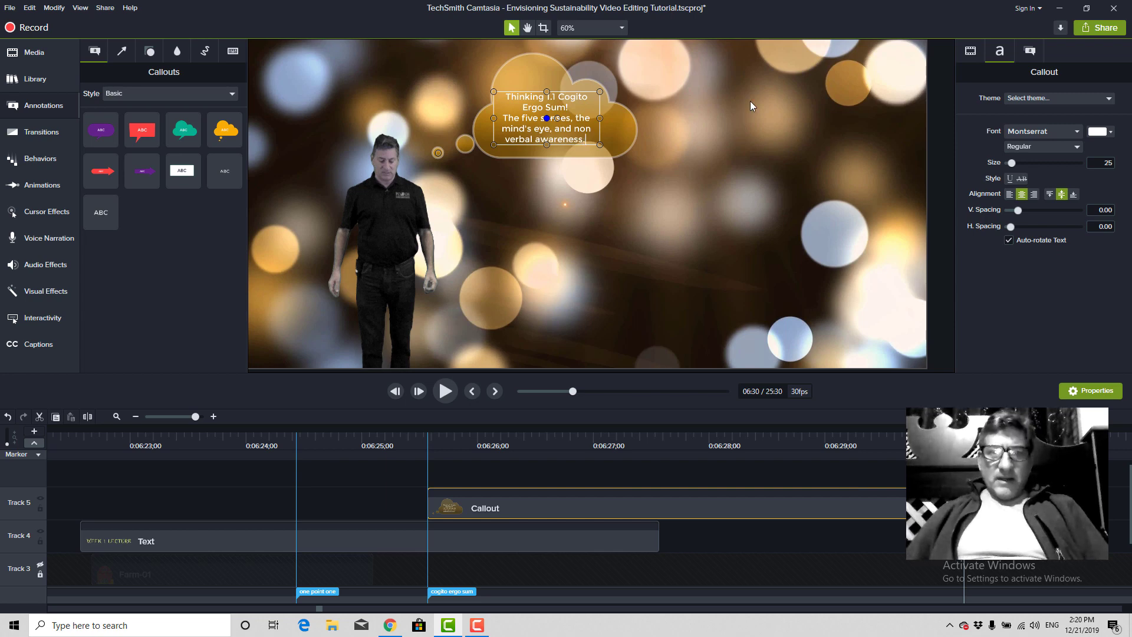
# Enlarge the thought bubble slightly at its lower-right corner and upper edge to give its text more room.
pyautogui.moveTo(600, 146); pyautogui.dragTo(608, 153)
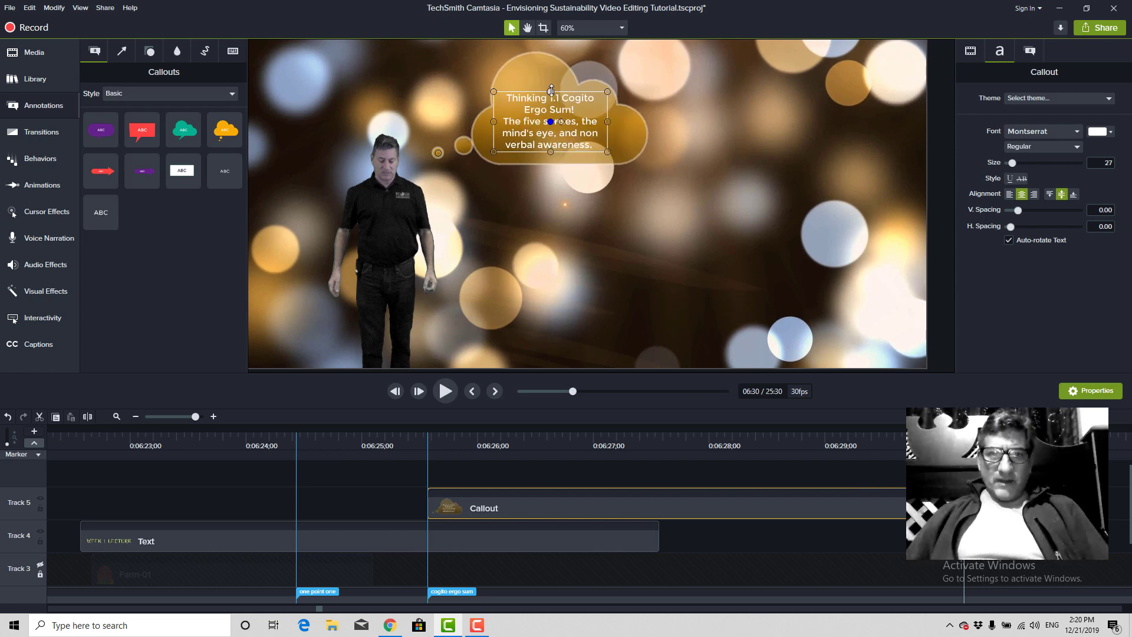
pyautogui.moveTo(549, 86)
pyautogui.mouseDown()
pyautogui.moveTo(549, 77)
pyautogui.moveTo(561, 79)
pyautogui.mouseUp()
pyautogui.click(649, 258)
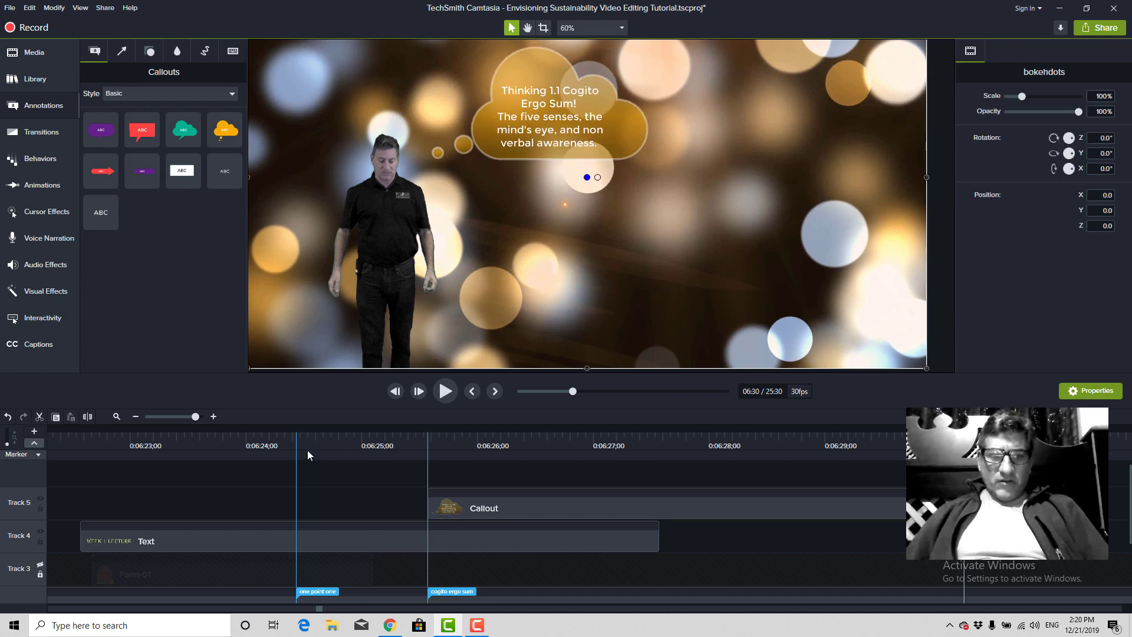
# Extend the end of the "Week 1 Lecture" title clip on Track 4 past 0:06:29.
pyautogui.click(267, 443)
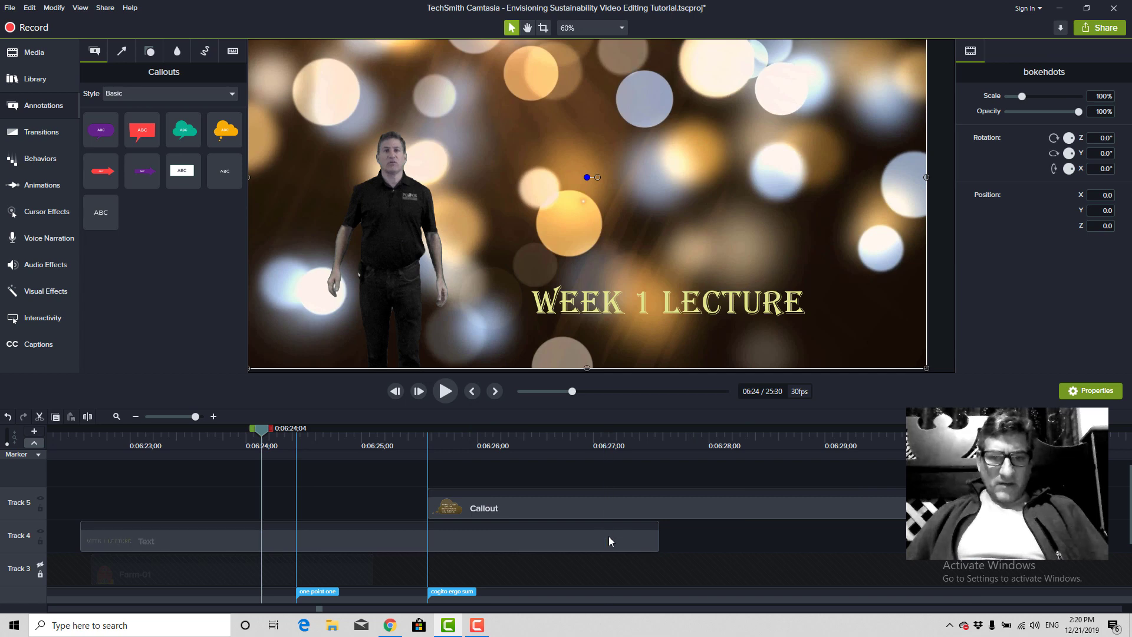
pyautogui.click(644, 539)
pyautogui.moveTo(658, 536); pyautogui.dragTo(932, 540)
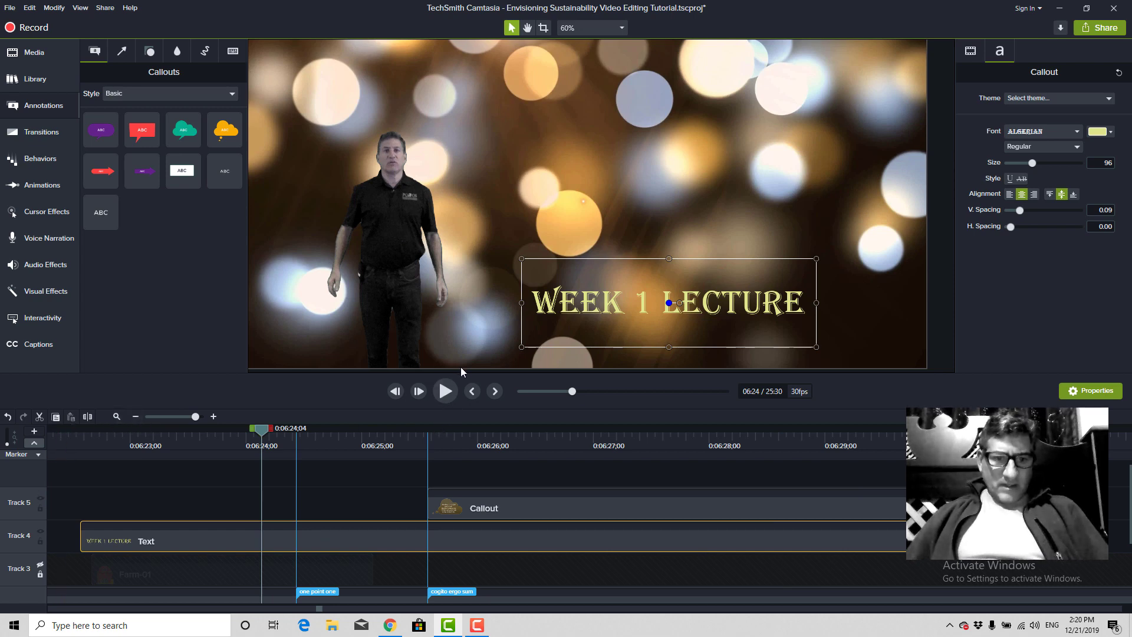
# Enlarge the timeline area and reduce Track 2's height so that all five tracks fit in view.
pyautogui.moveTo(463, 372); pyautogui.dragTo(479, 317)
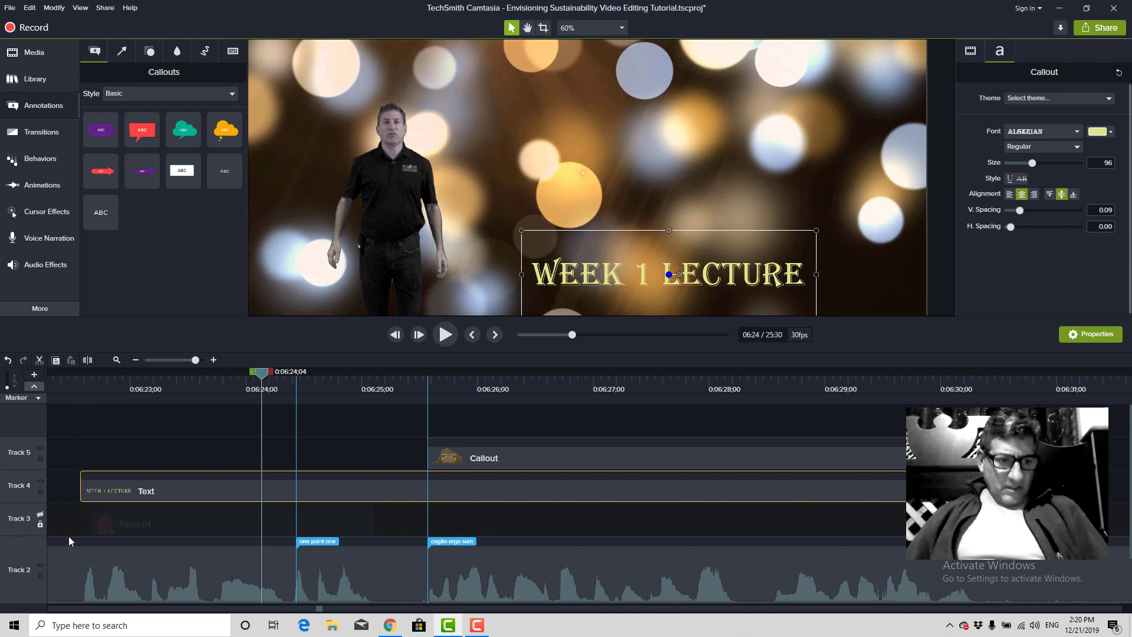
pyautogui.moveTo(25, 557); pyautogui.dragTo(25, 552)
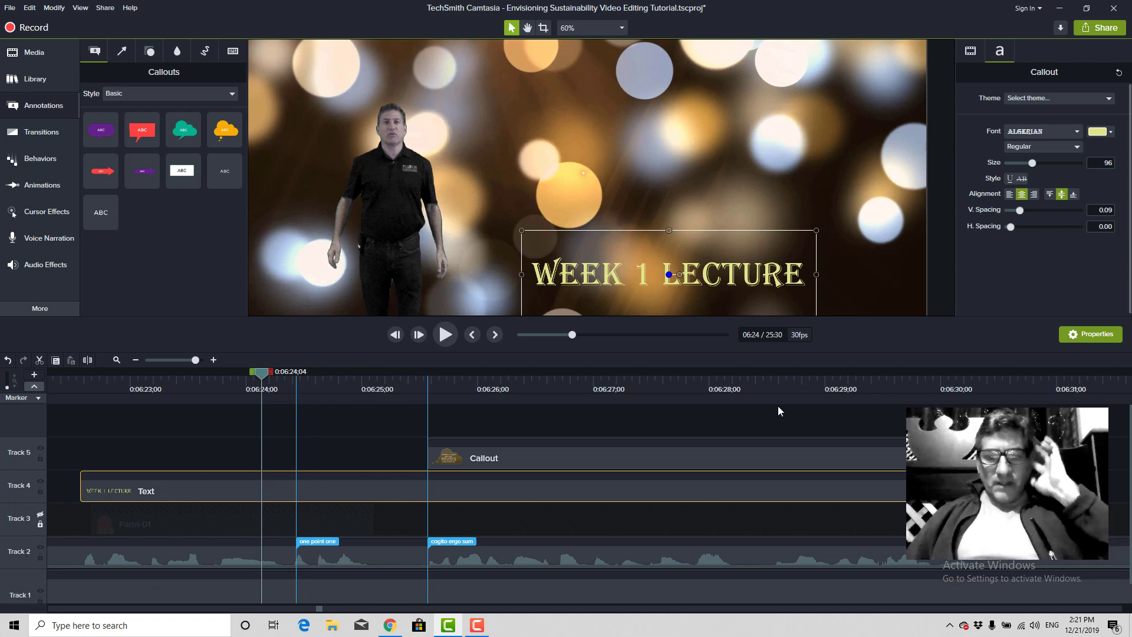
pyautogui.moveTo(897, 389); pyautogui.dragTo(938, 408)
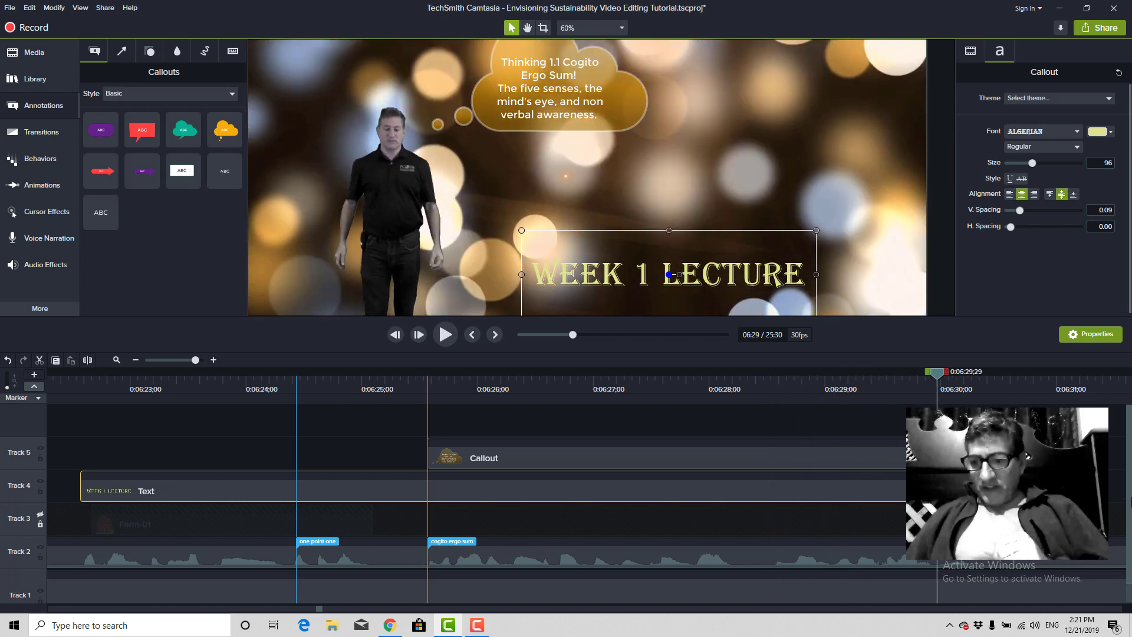
pyautogui.scroll(-1, 285, 412)
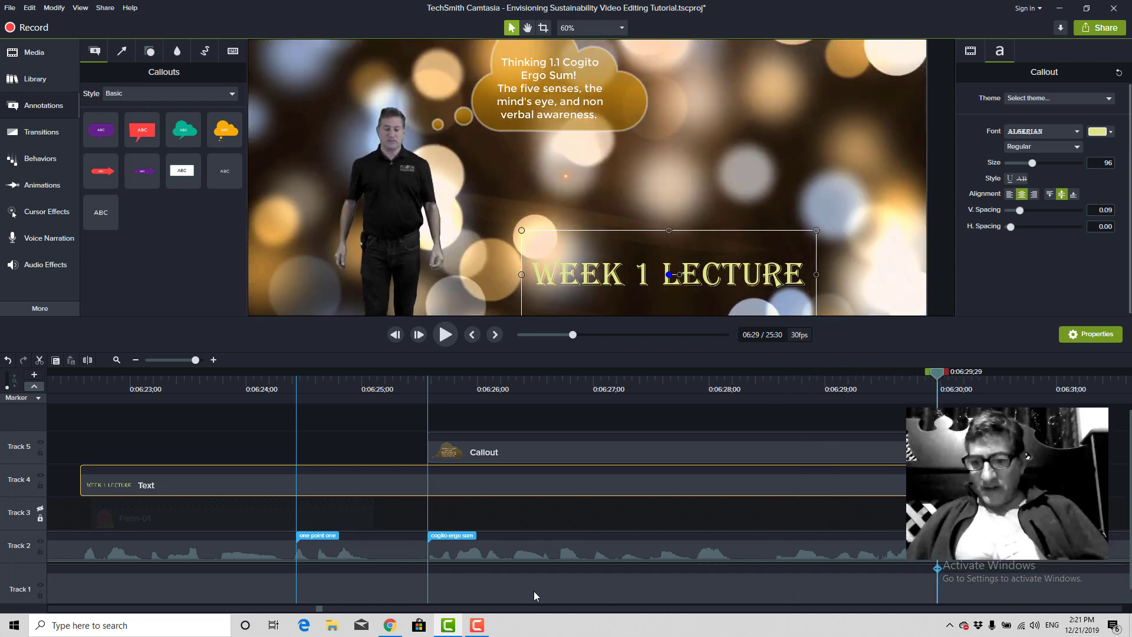
pyautogui.click(182, 360)
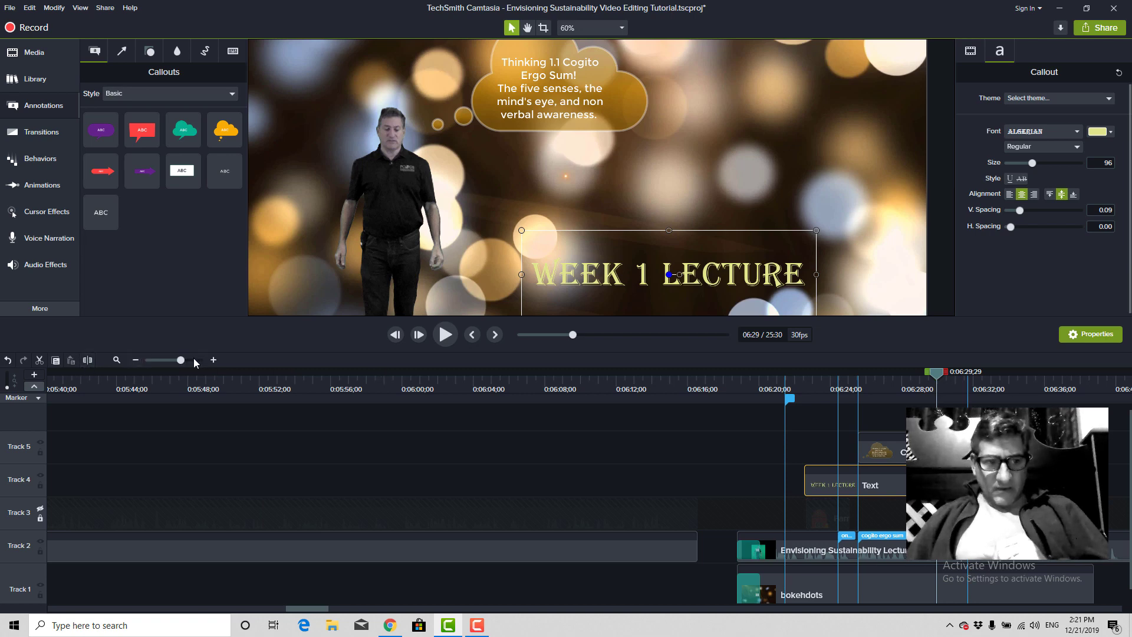
pyautogui.click(190, 360)
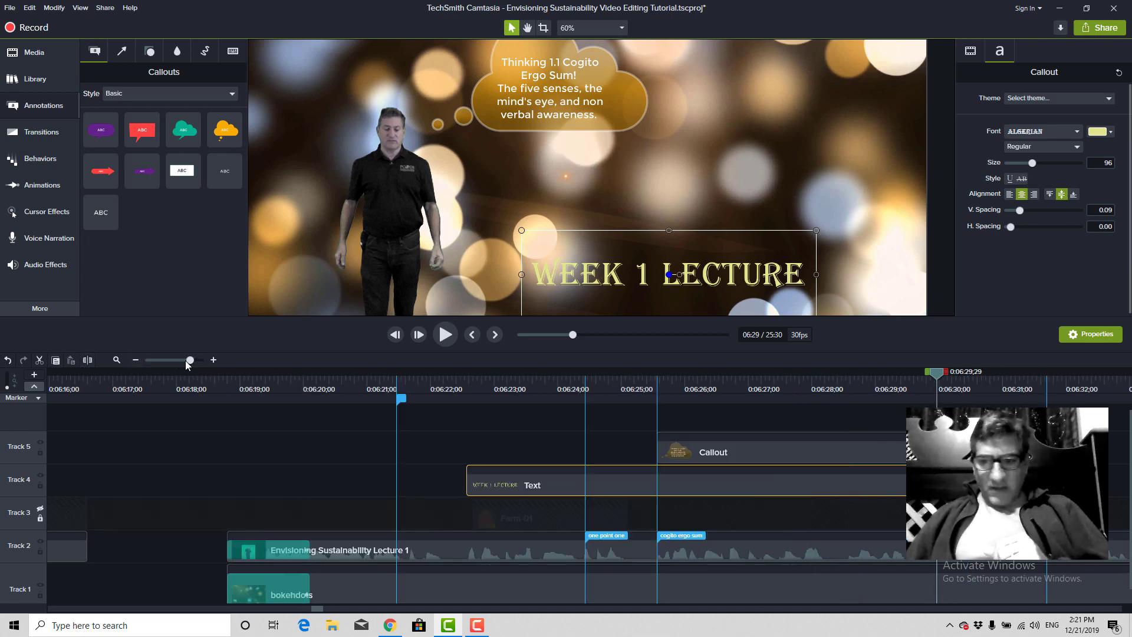
pyautogui.click(185, 360)
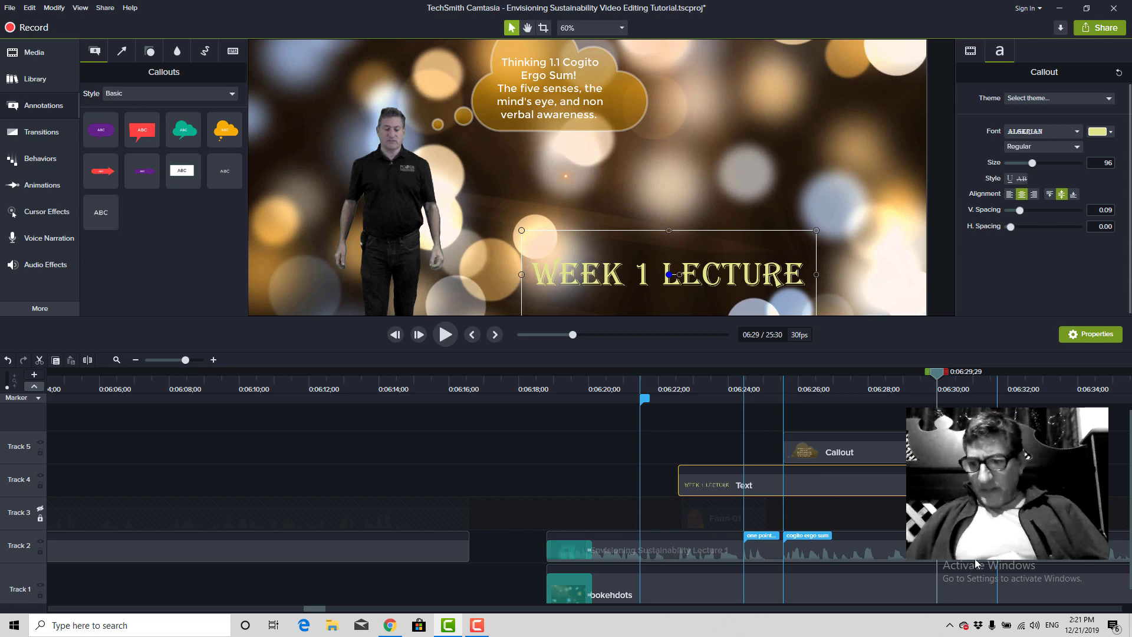
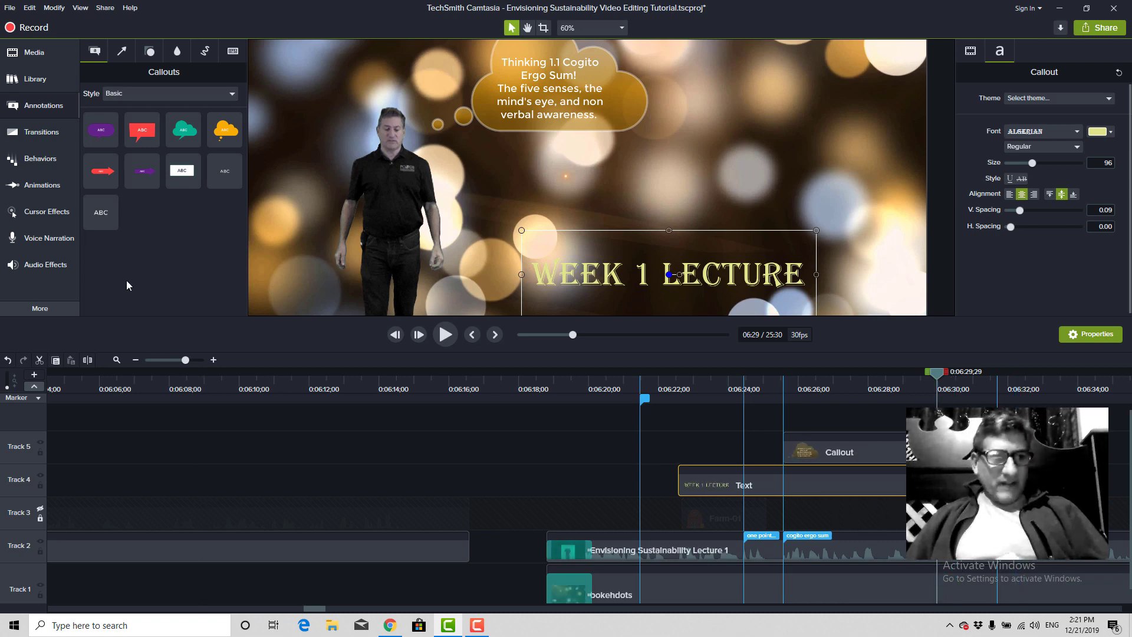
# Add Fade transitions to both ends of the thought bubble and title clips, and preview them from about 0:06:21;24.
pyautogui.click(41, 142)
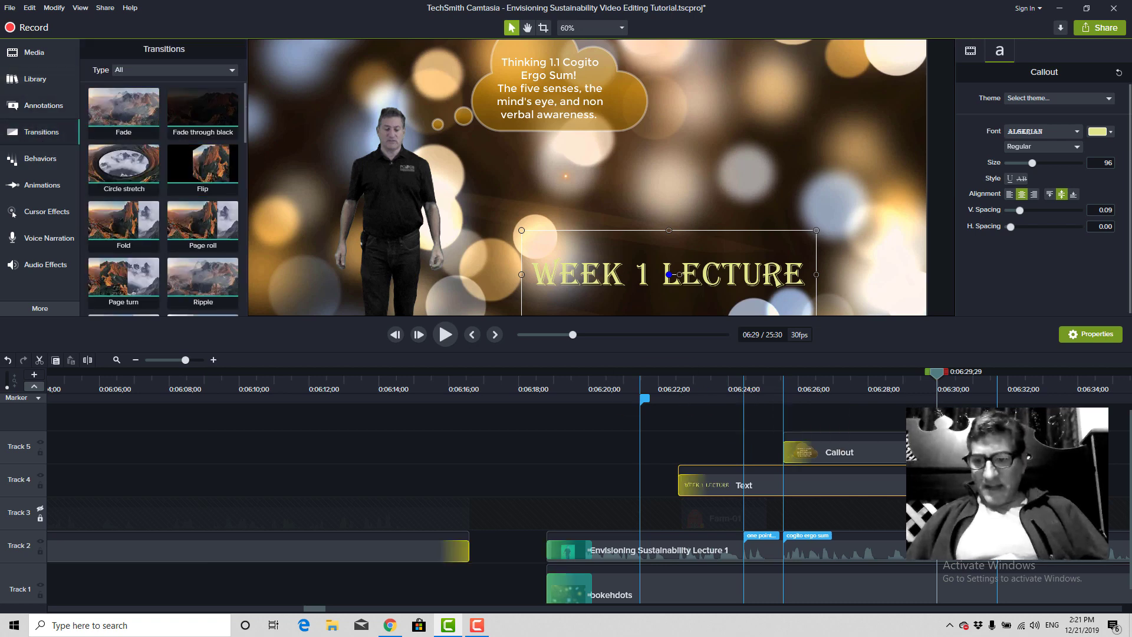
pyautogui.moveTo(121, 104); pyautogui.dragTo(807, 447)
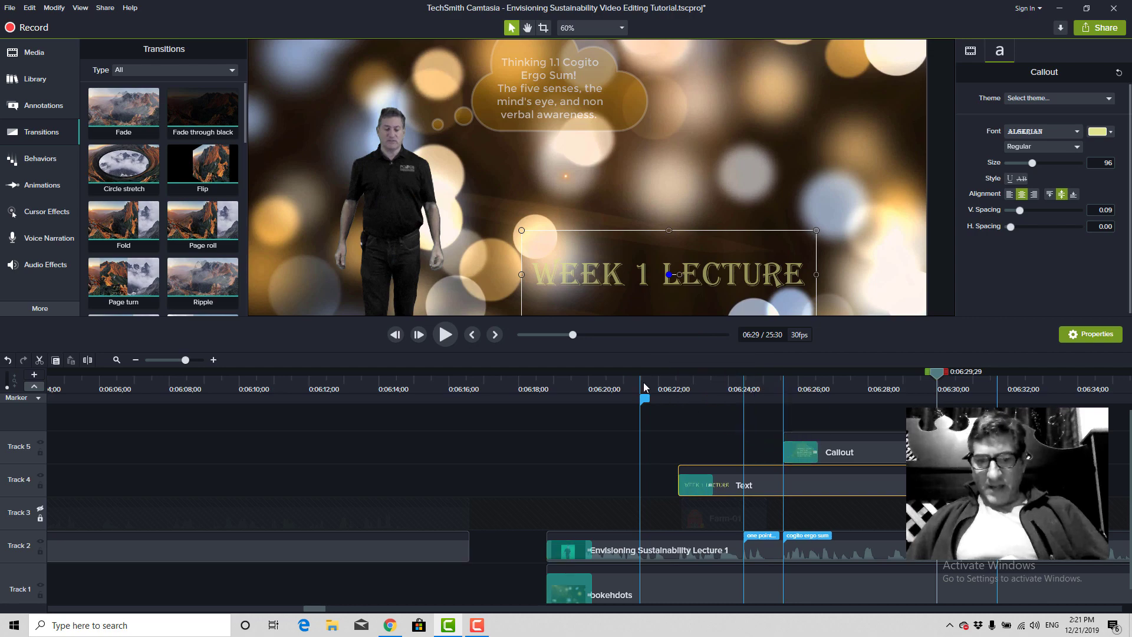
pyautogui.click(651, 384)
pyautogui.press('space')
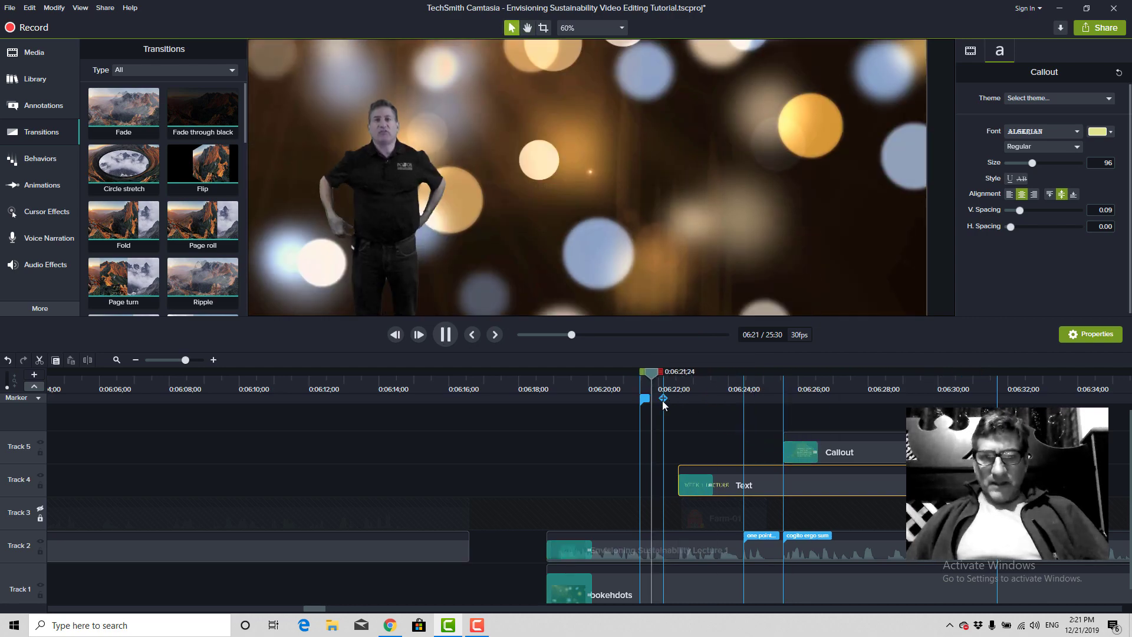
pyautogui.click(672, 399)
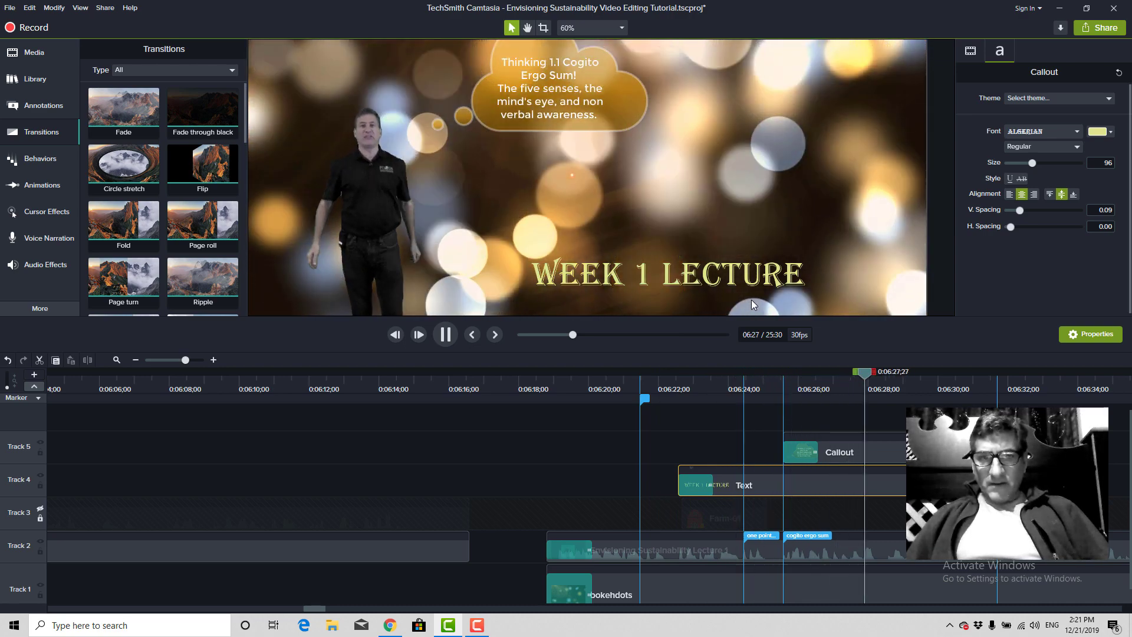
# Pause at 0:06:28;23 and insert a line break after "Thinking 1.1" so "Cogito Ergo Sum!" starts its own line in the thought bubble.
pyautogui.click(563, 61)
pyautogui.doubleClick(563, 62)
pyautogui.click(565, 63)
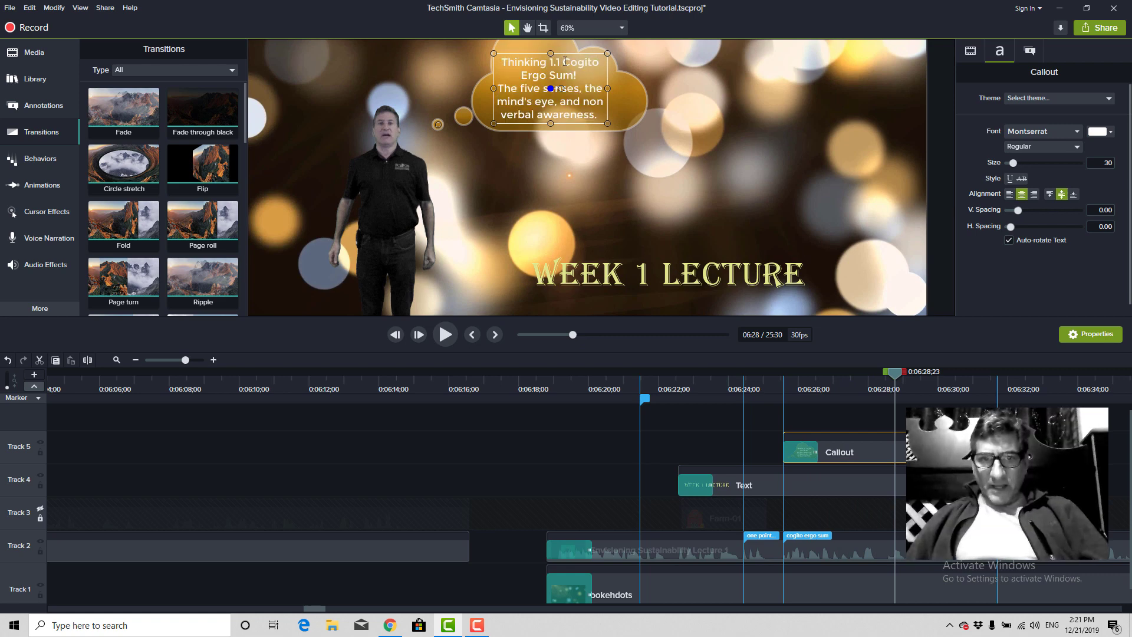
pyautogui.press('Return')
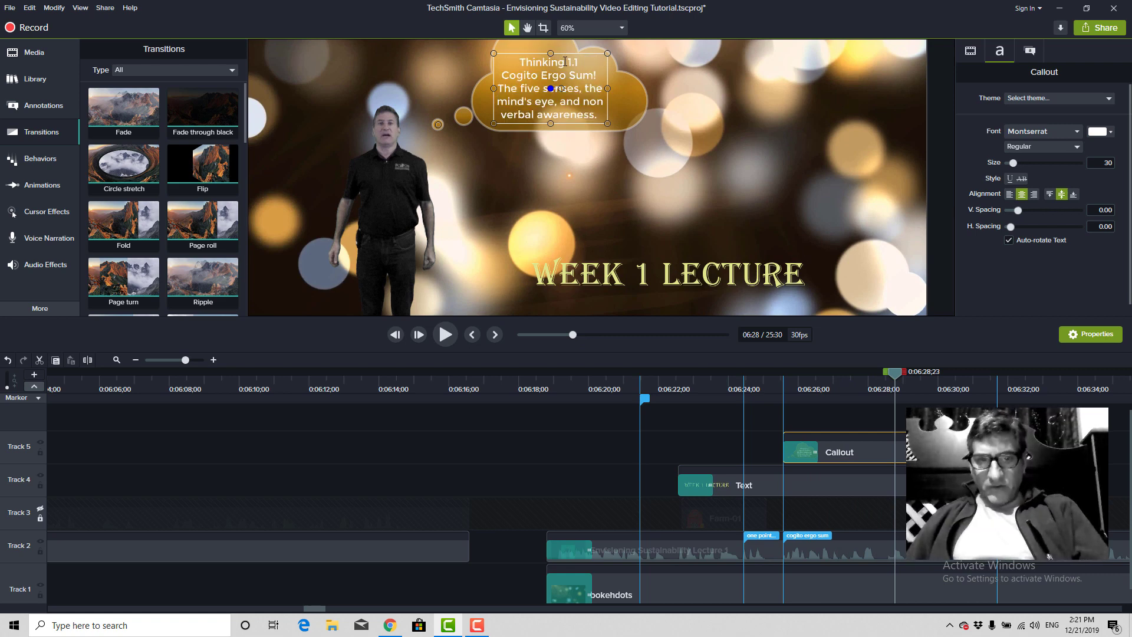
# Deselect the background clip and set the canvas zoom to Fit so the whole frame is in view.
pyautogui.click(726, 194)
pyautogui.scroll(-5, 735, 194)
pyautogui.scroll(4, 735, 193)
pyautogui.scroll(-3, 649, 157)
pyautogui.moveTo(649, 158); pyautogui.dragTo(718, 193)
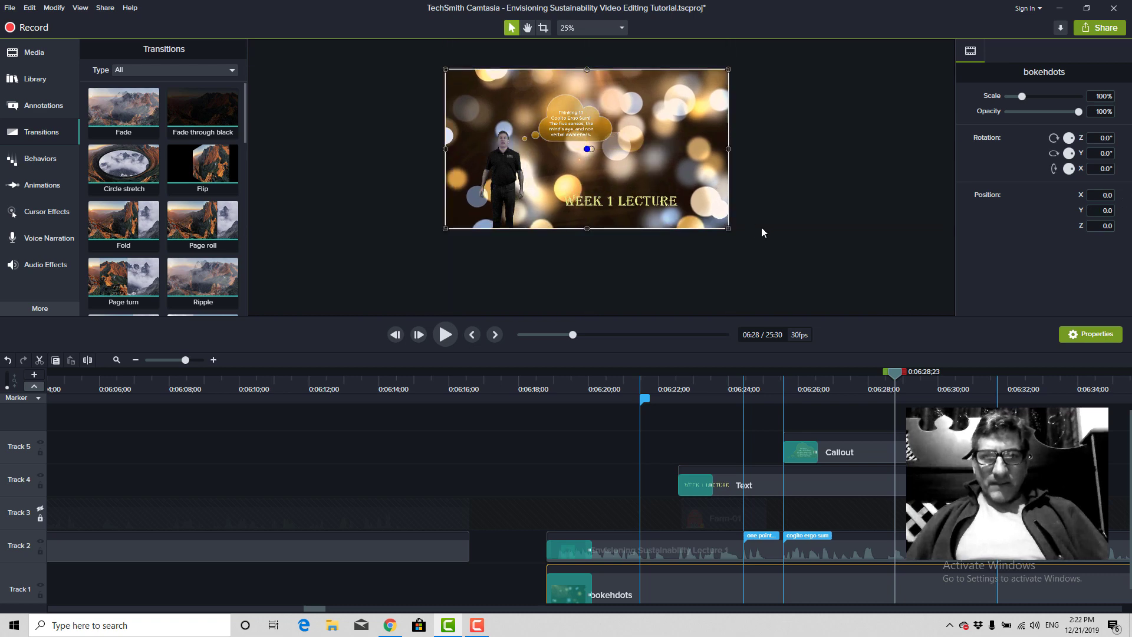
pyautogui.scroll(1, 773, 249)
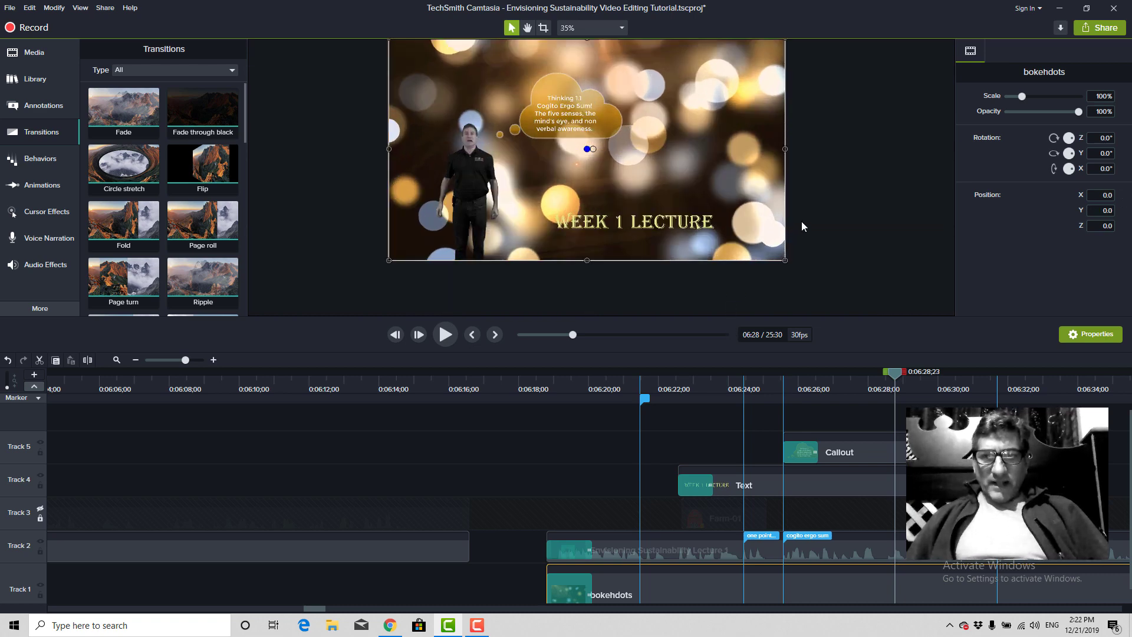
pyautogui.click(807, 220)
pyautogui.scroll(1, 884, 206)
pyautogui.scroll(-2, 884, 206)
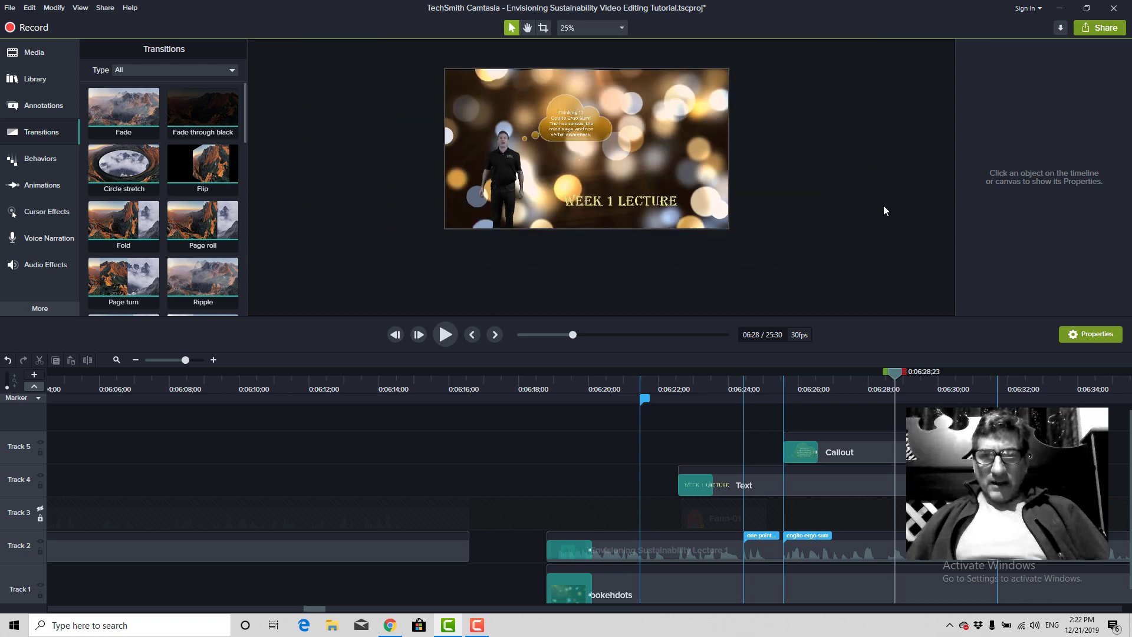
pyautogui.click(590, 29)
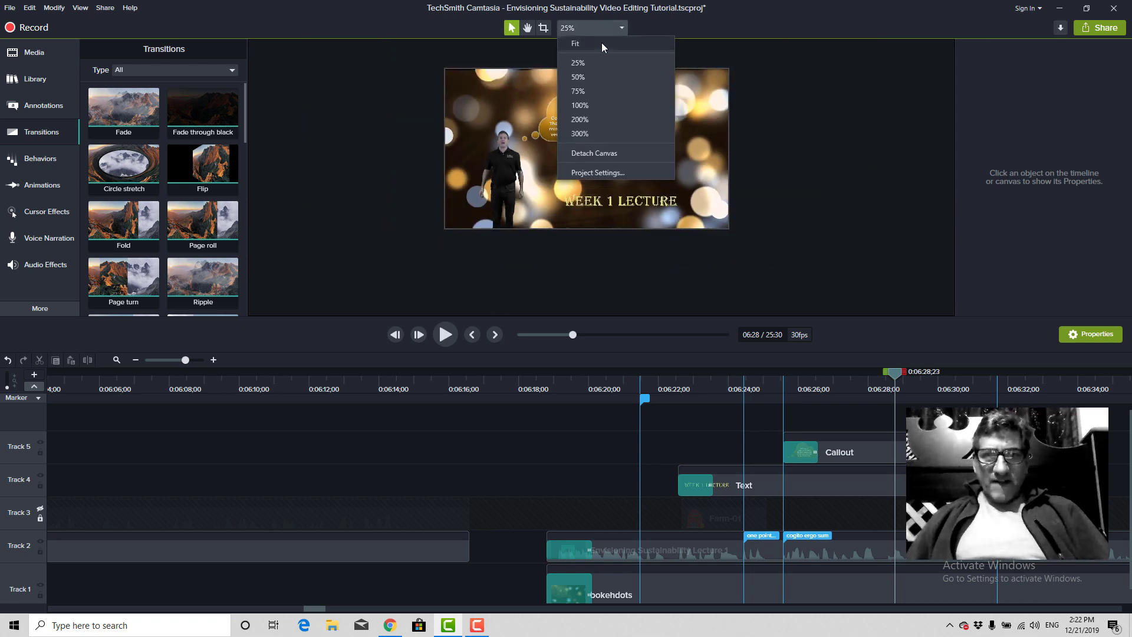
pyautogui.click(601, 43)
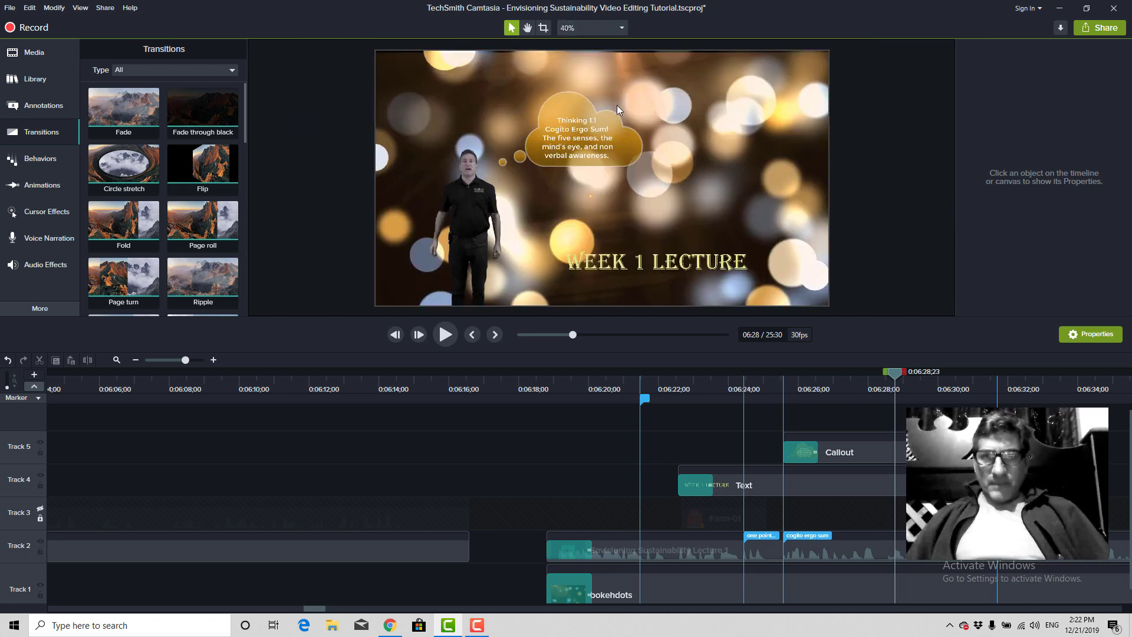
# Preview the sequence from about 0:06:18 and pause at 0:06:25;15 with the title callout selected.
pyautogui.click(536, 388)
pyautogui.press('space')
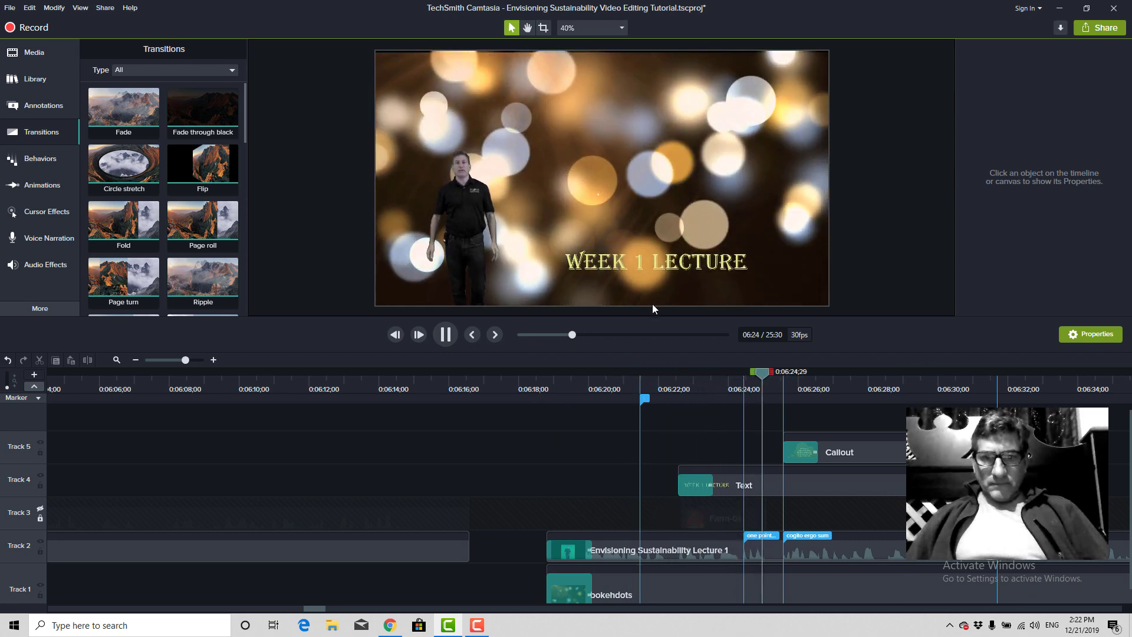
pyautogui.click(654, 267)
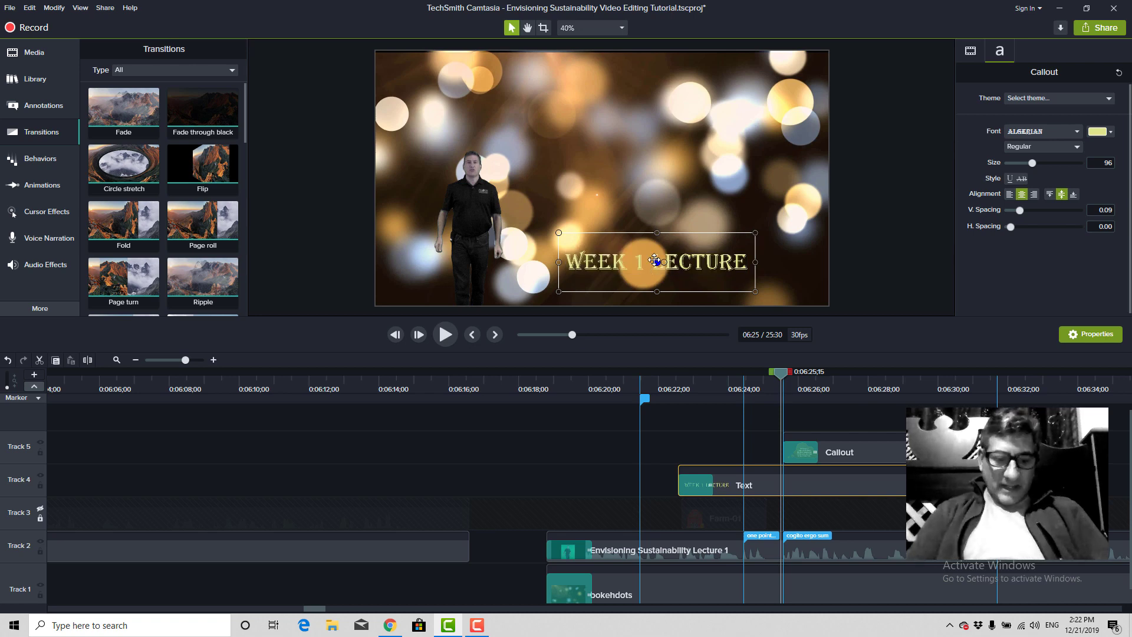
# Insert "THINKING" into the title callout so that it reads "WEEK 1 THINKING LECTURE", with "LECTURE" on the second line.
pyautogui.hotkey('ctrl', 'v')
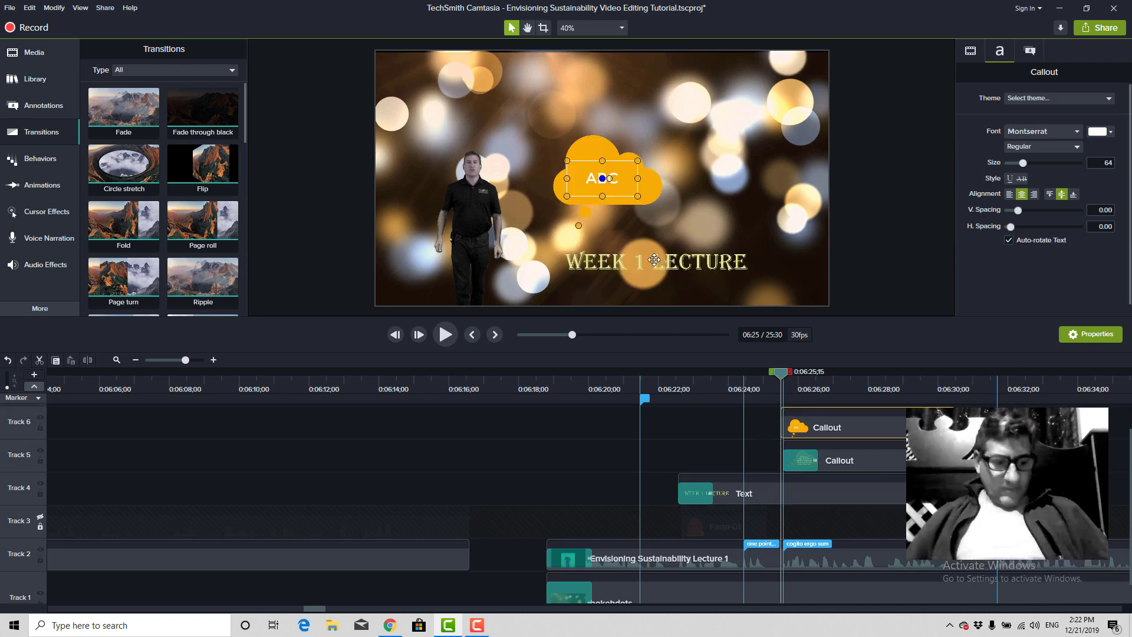
pyautogui.hotkey('ctrl', 'z')
pyautogui.click(667, 264)
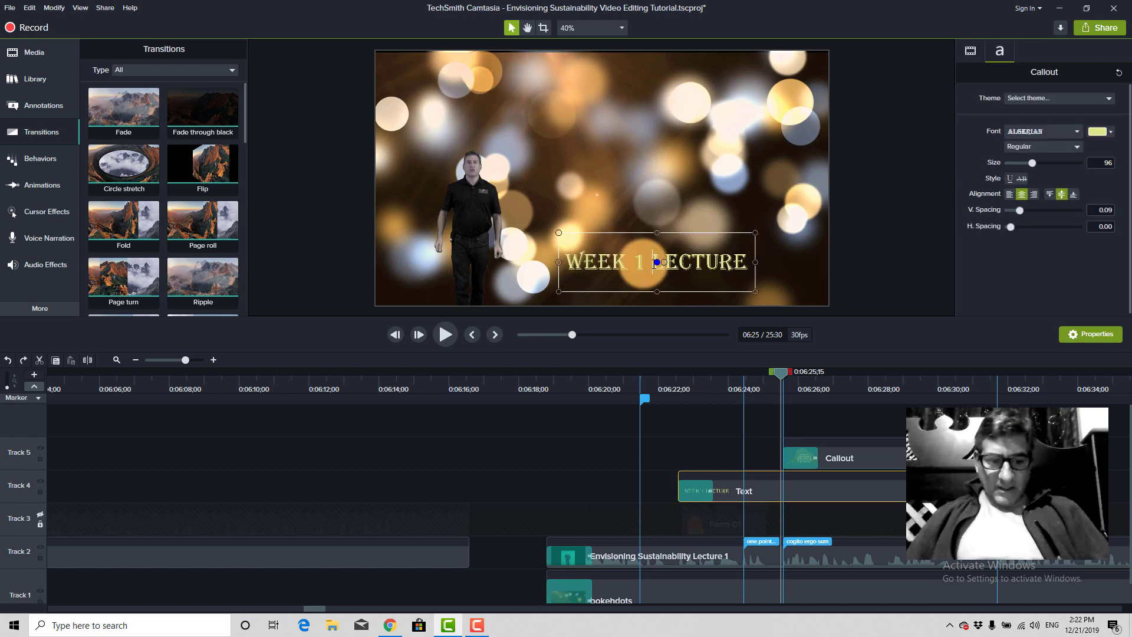
pyautogui.press('Return')
pyautogui.write('THINK')
pyautogui.press('BackSpace')
pyautogui.press('BackSpace')
pyautogui.write('KIN')
pyautogui.press('BackSpace')
pyautogui.press('BackSpace')
pyautogui.press('BackSpace')
pyautogui.write('NKING')
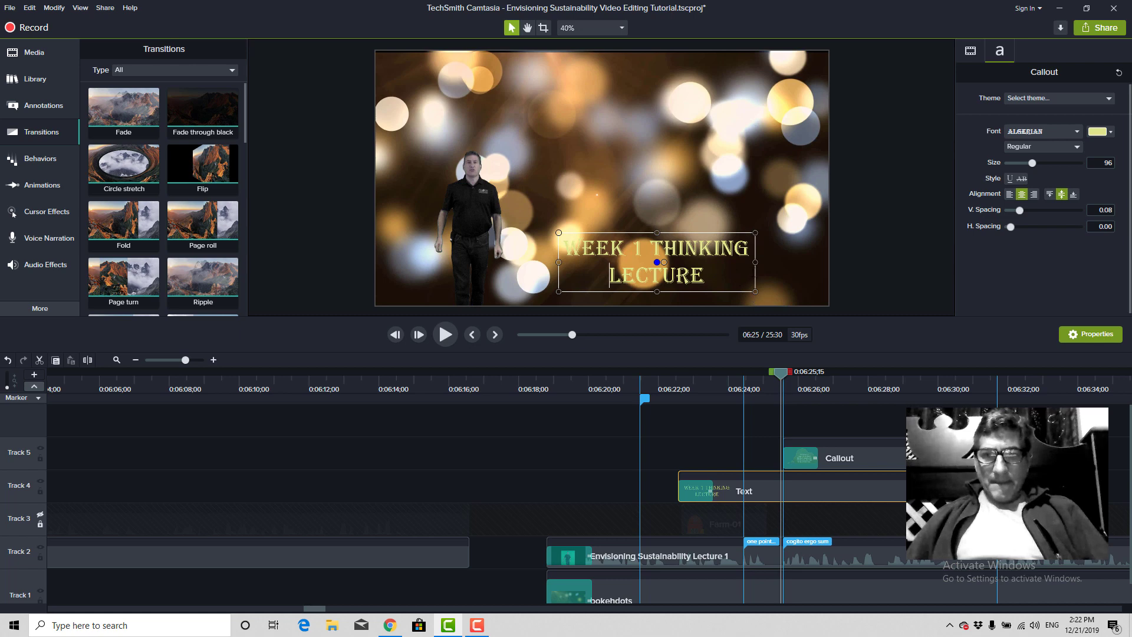
# Add a timeline marker at 0:06:20;04 and play the sequence from there.
pyautogui.click(593, 398)
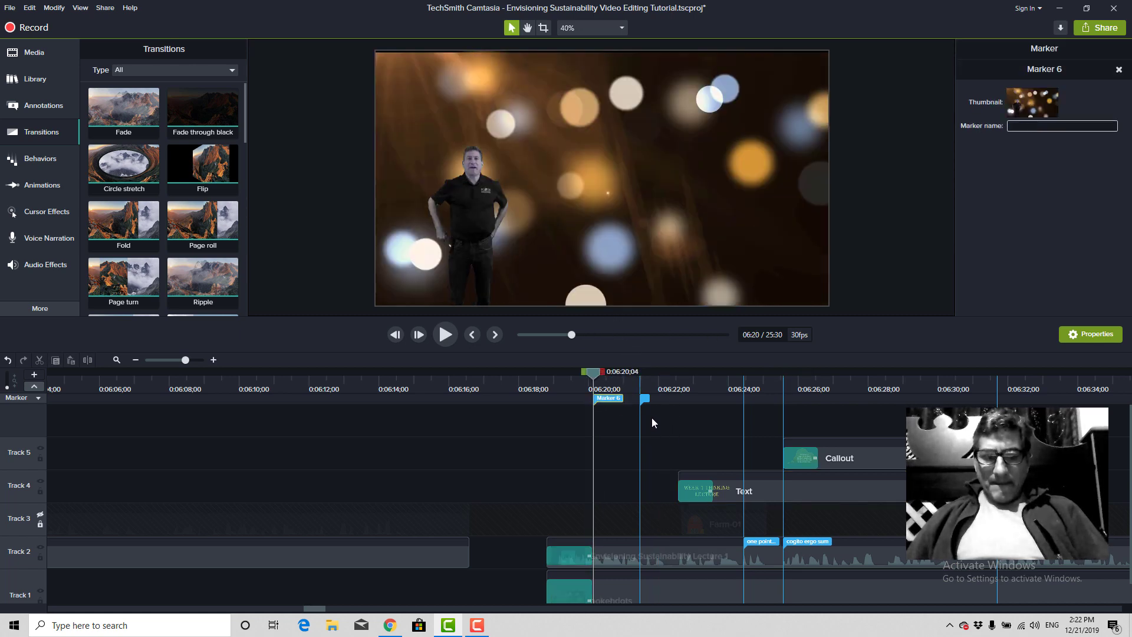
pyautogui.click(664, 389)
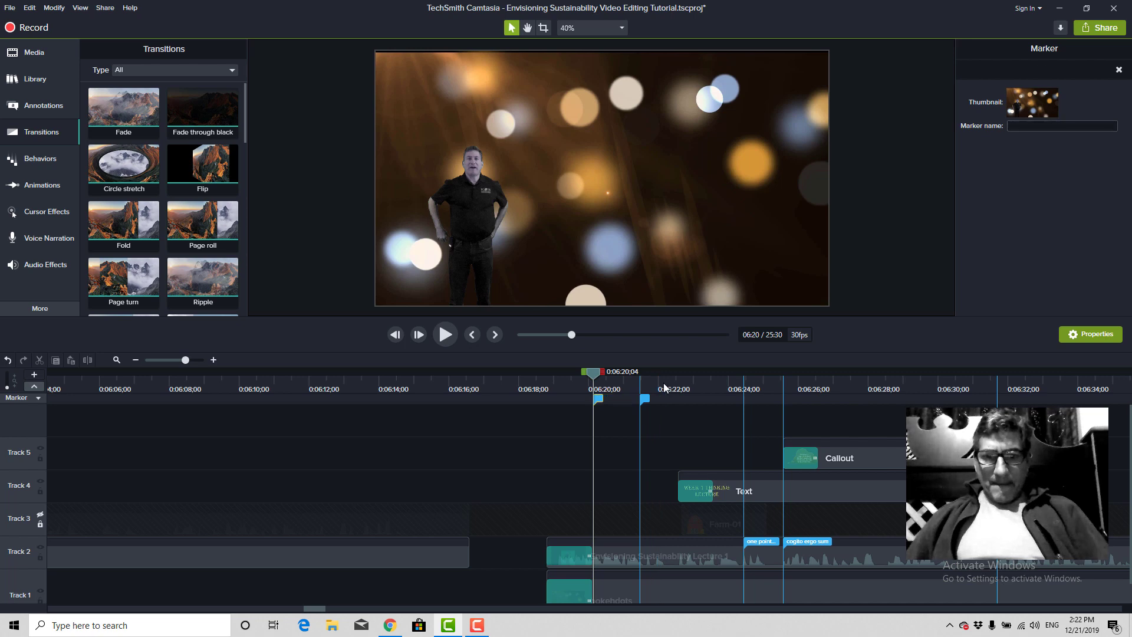
pyautogui.press('space')
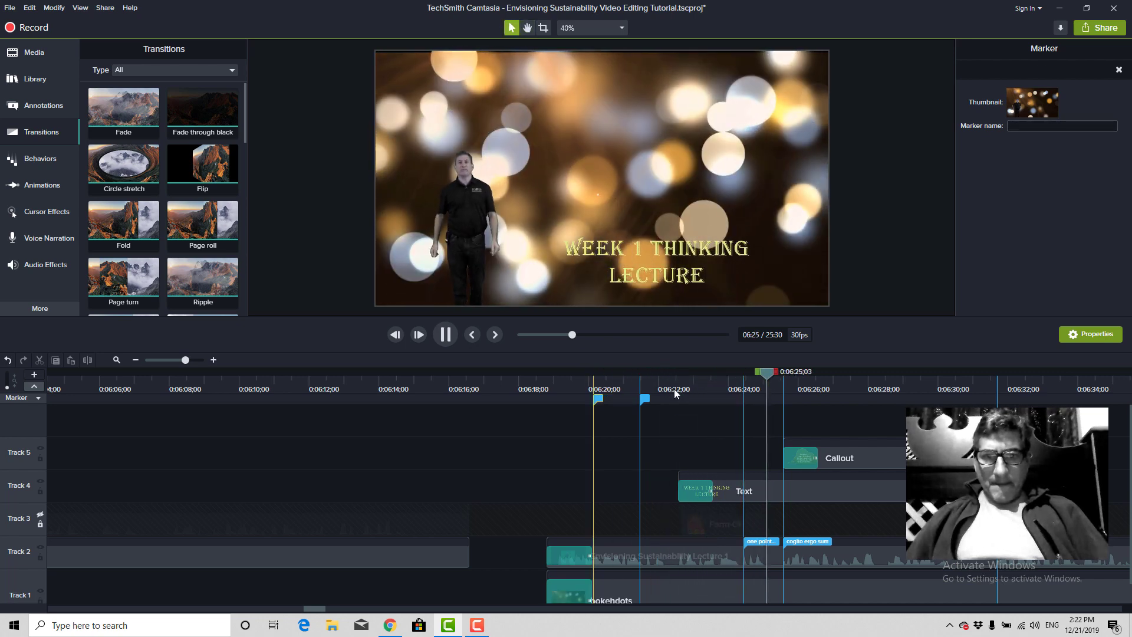
# Pause at 0:06:25;18 and append "1.1" after "LECTURE" in the title callout.
pyautogui.click(698, 273)
pyautogui.doubleClick(701, 273)
pyautogui.click(704, 275)
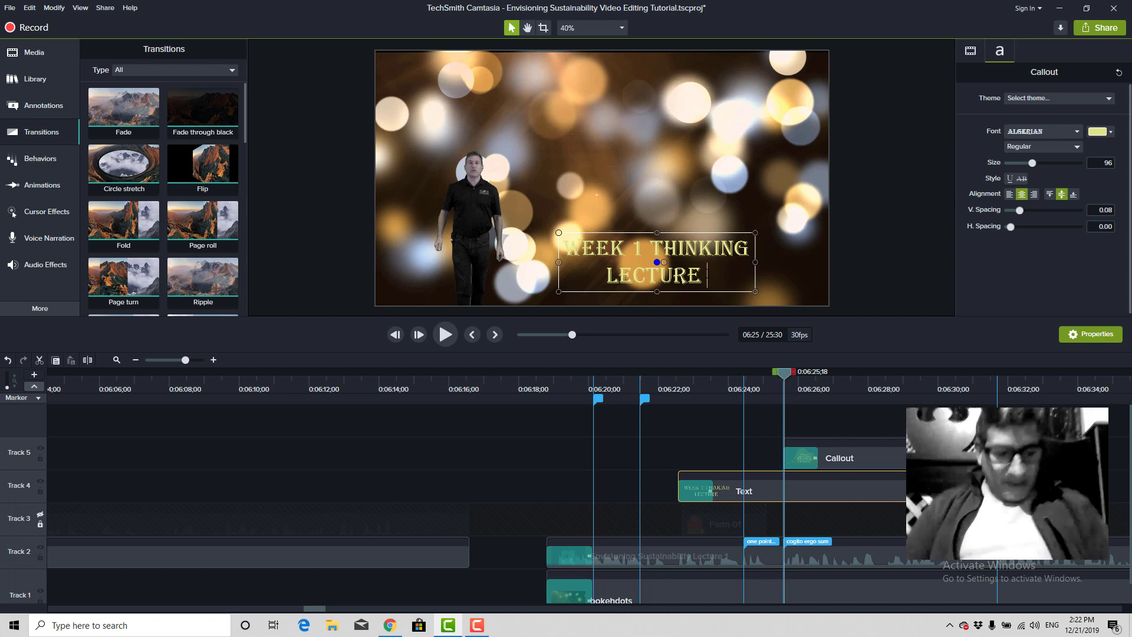
pyautogui.write('1.1')
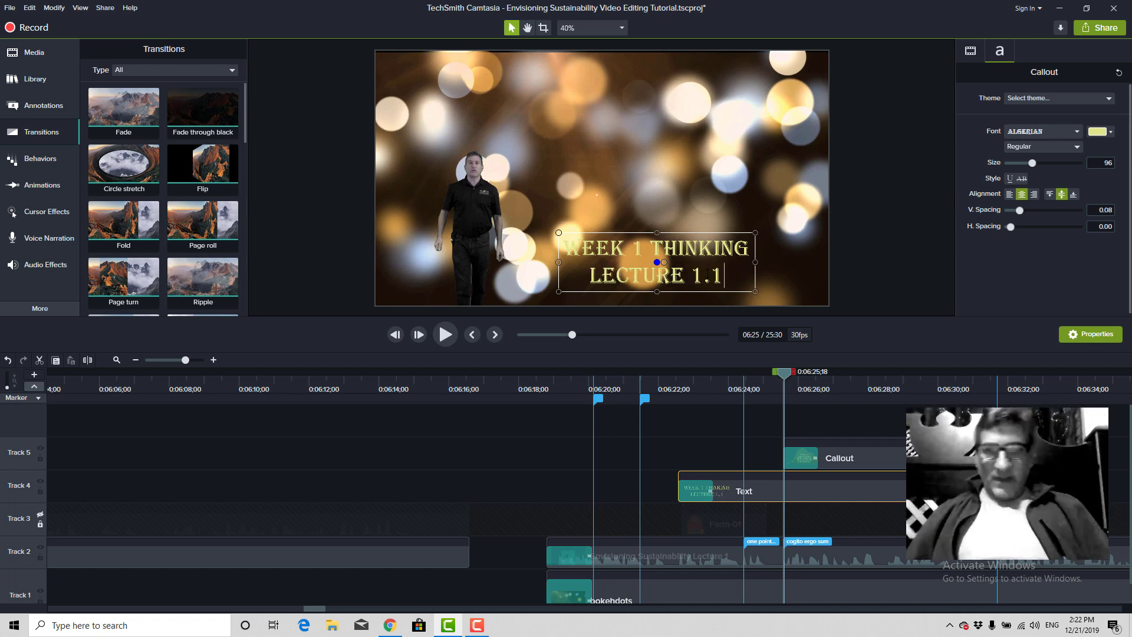
# Preview the revised title from 0:06:22;12 and pause at 0:06:28;22, where the thought bubble is shown.
pyautogui.click(675, 385)
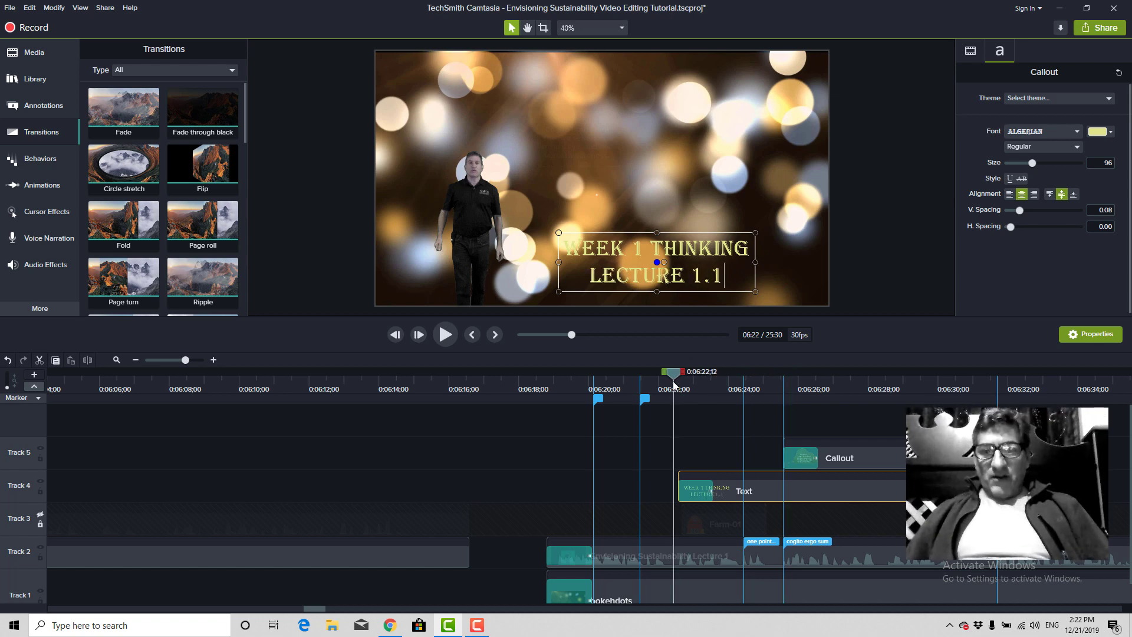
pyautogui.press('space')
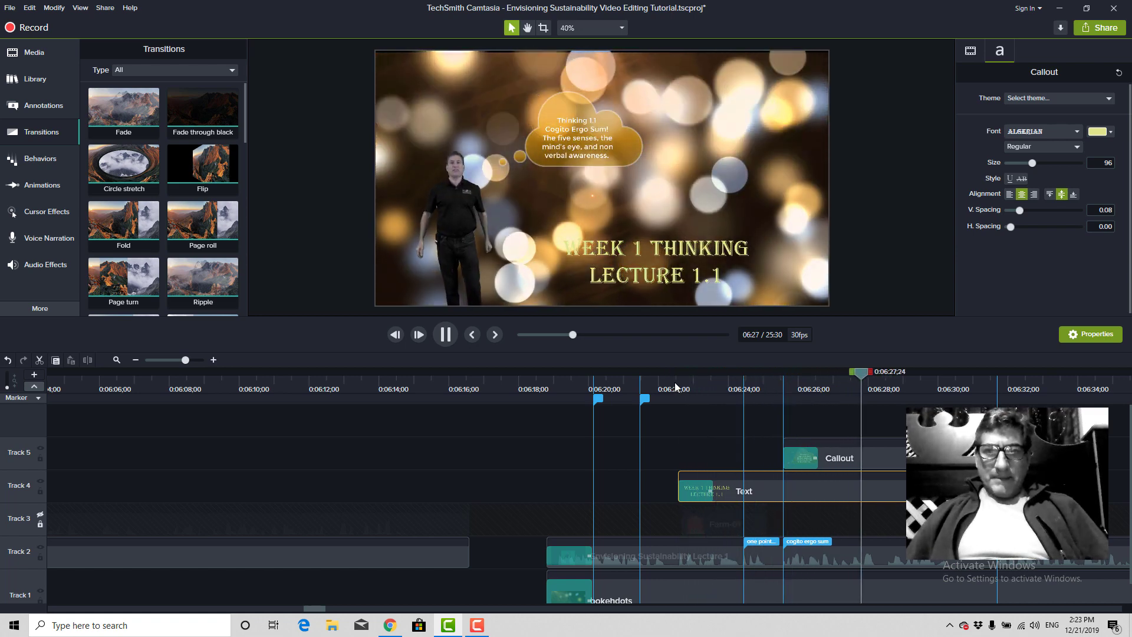
pyautogui.click(680, 261)
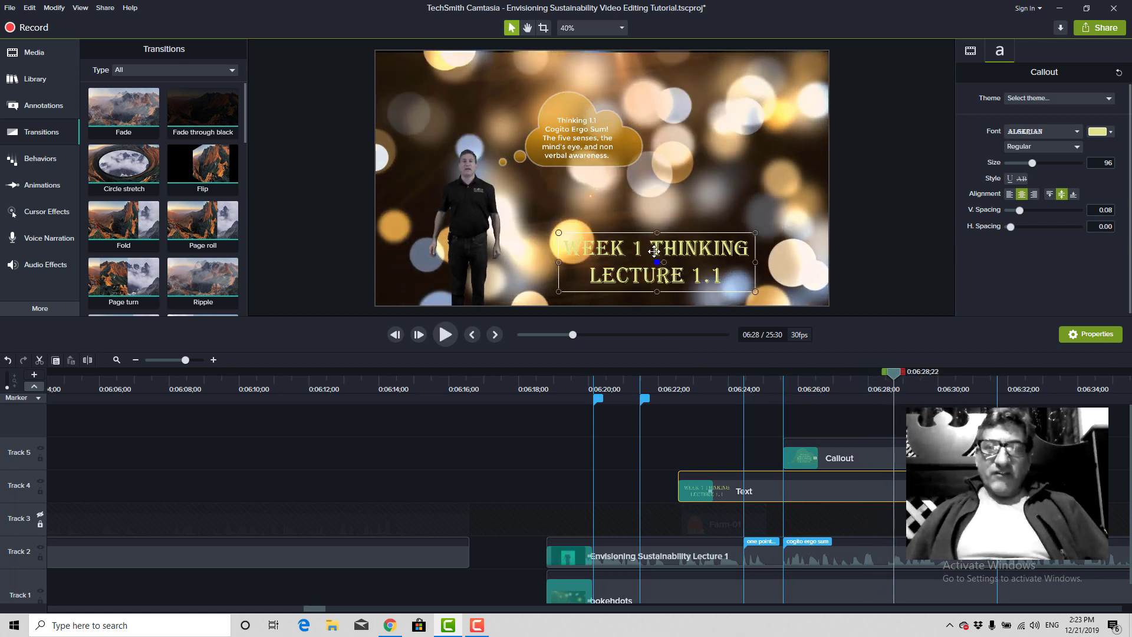
# Delete the "Thinking 1.1" line from the thought bubble and move the bubble slightly upward.
pyautogui.doubleClick(575, 122)
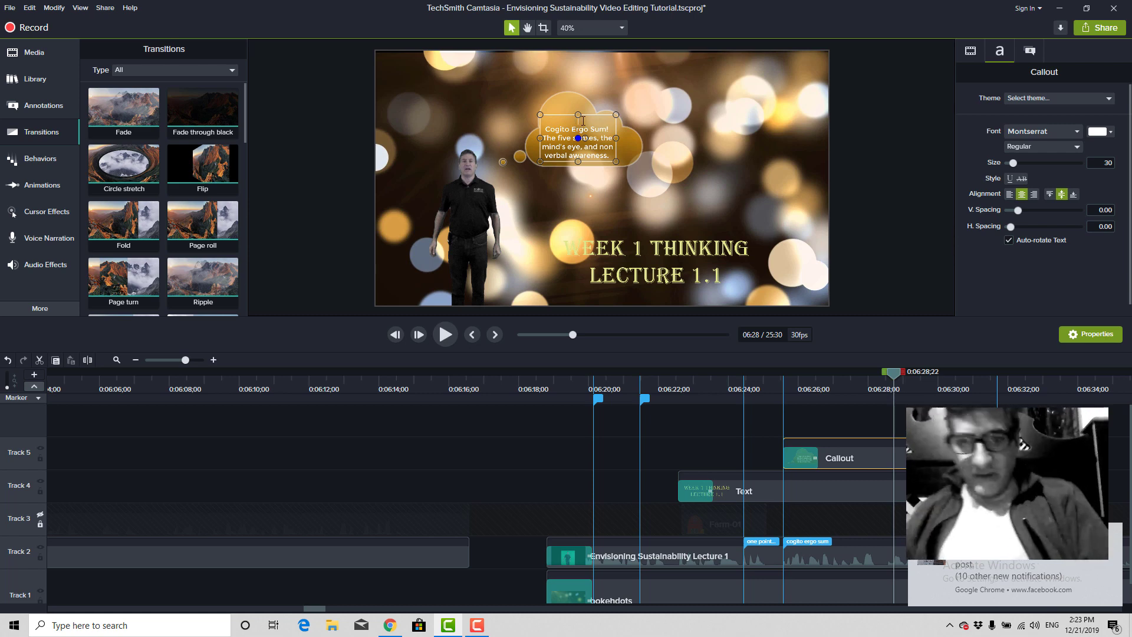
pyautogui.moveTo(576, 126); pyautogui.dragTo(576, 121)
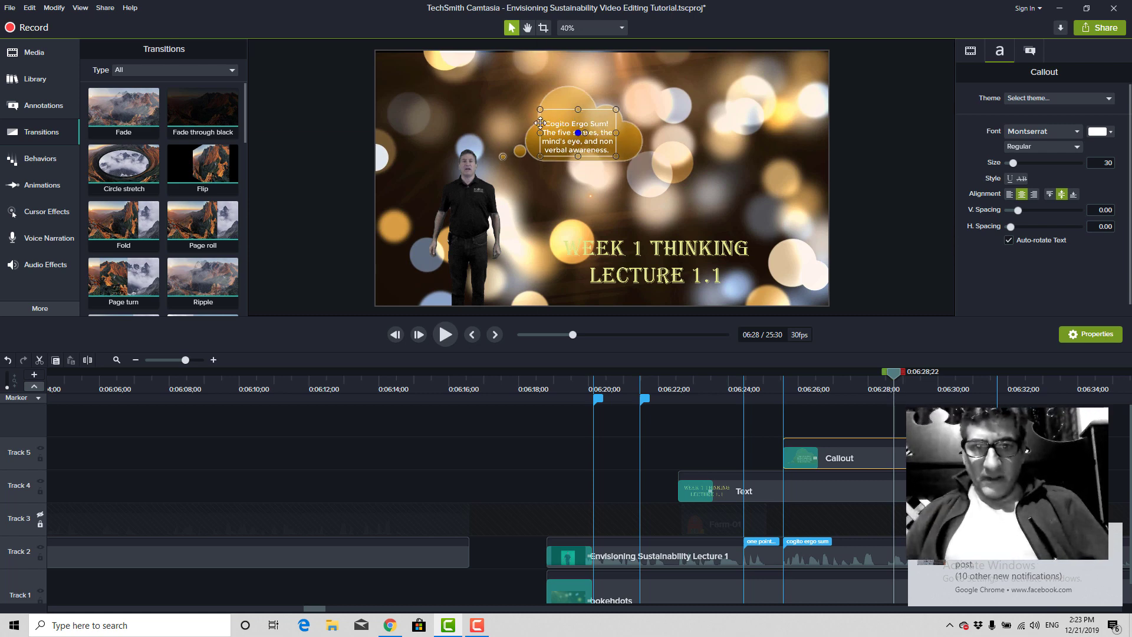
# Enlarge the thought bubble's text so that it fills more of the cloud, and leave text editing.
pyautogui.doubleClick(549, 125)
pyautogui.click(547, 124)
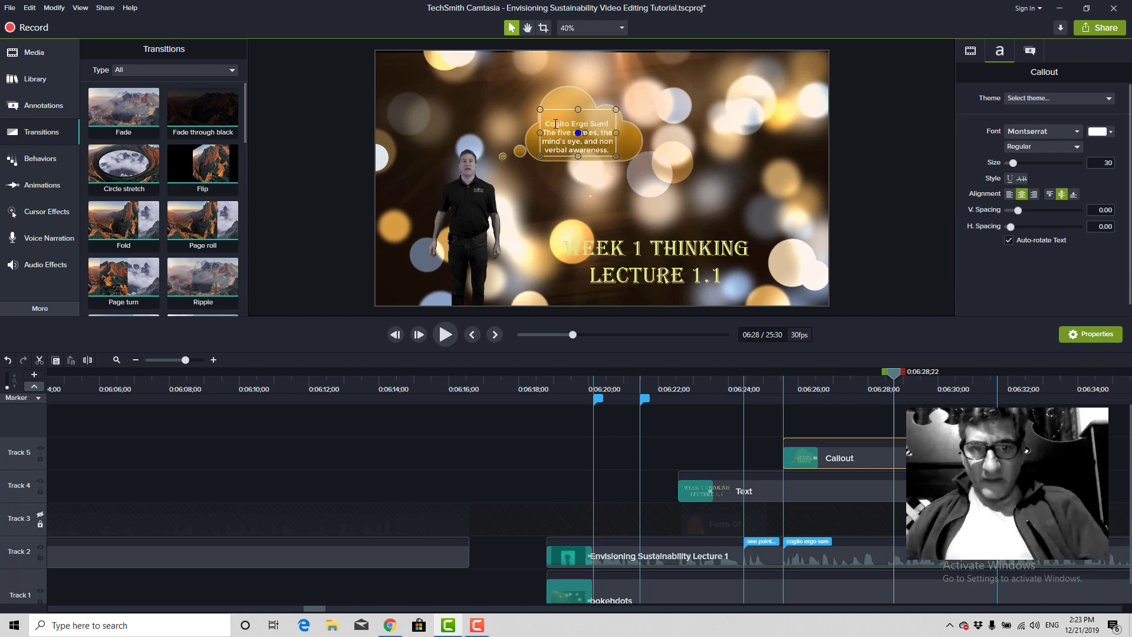
pyautogui.hotkey('ctrl', 'shift', '.')
pyautogui.click(662, 138)
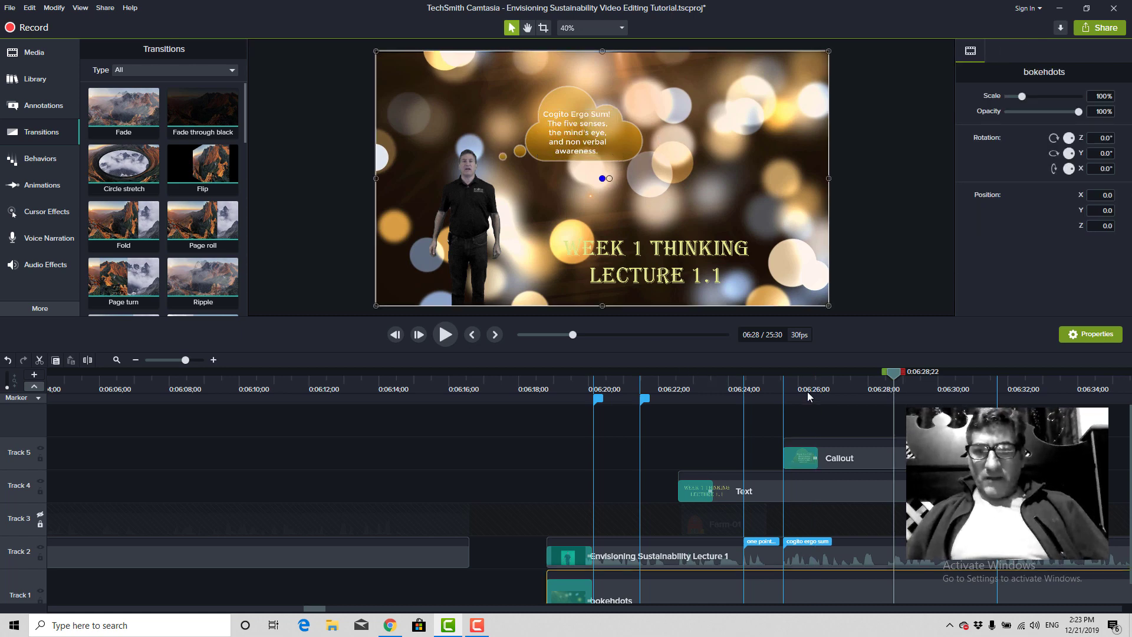
# Preview the edited title and thought bubble from 0:06:22;10 until both have faded out.
pyautogui.click(670, 389)
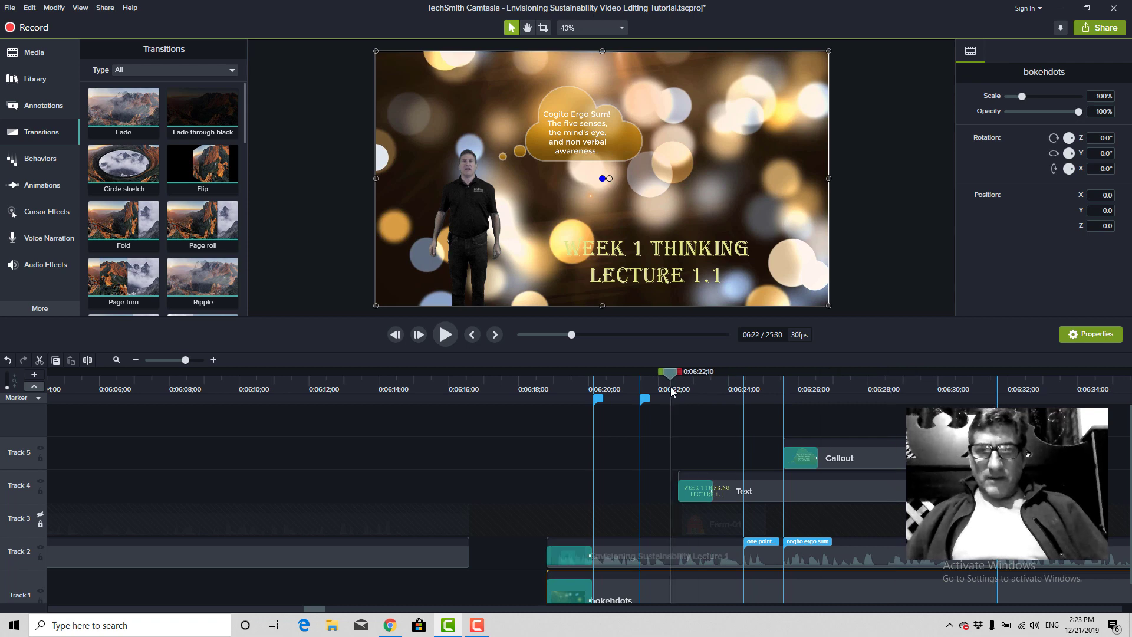
pyautogui.press('space')
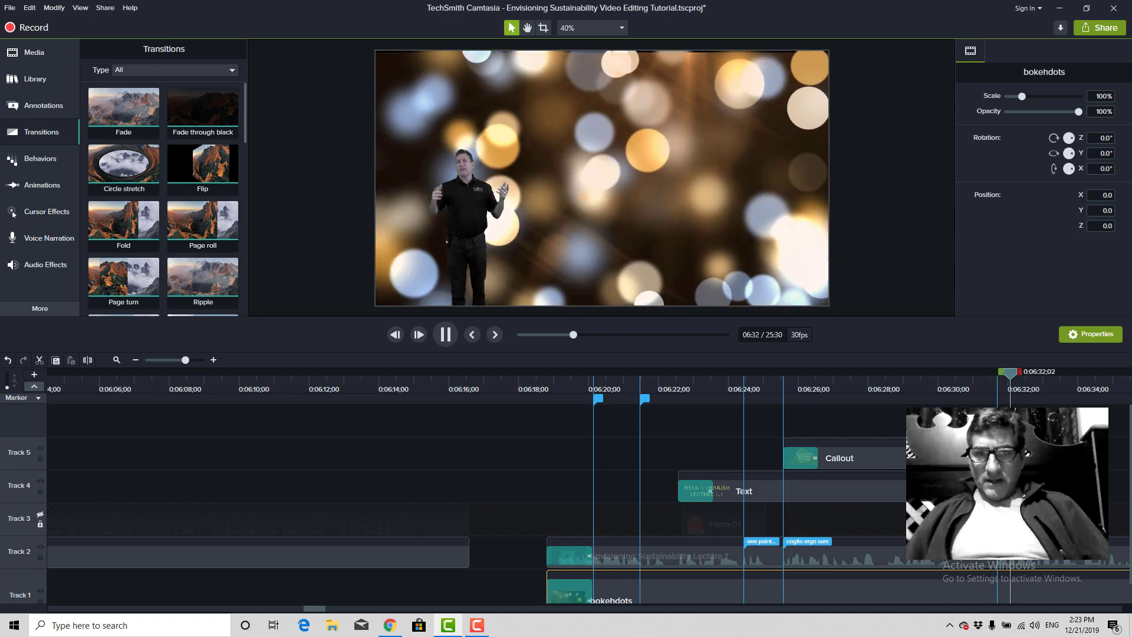
pyautogui.press('space')
# Position the playhead on the "Lecture Start" marker at 0:06:31;22.
pyautogui.click(990, 389)
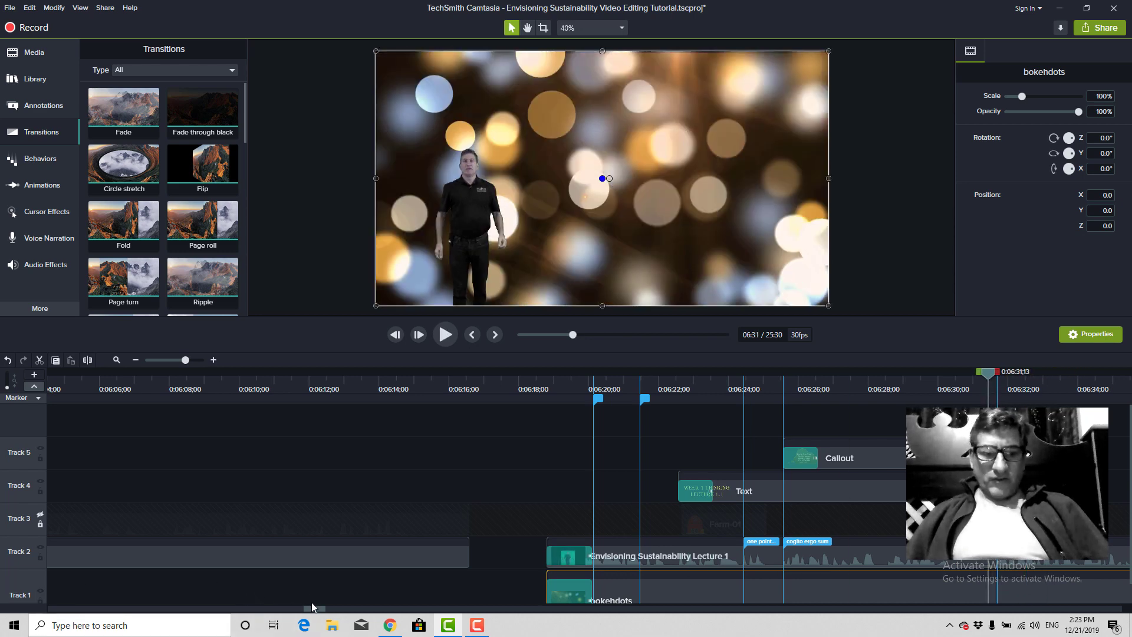
pyautogui.moveTo(314, 609); pyautogui.dragTo(328, 609)
pyautogui.moveTo(284, 378)
pyautogui.mouseDown()
pyautogui.moveTo(261, 380)
pyautogui.moveTo(295, 387)
pyautogui.mouseUp()
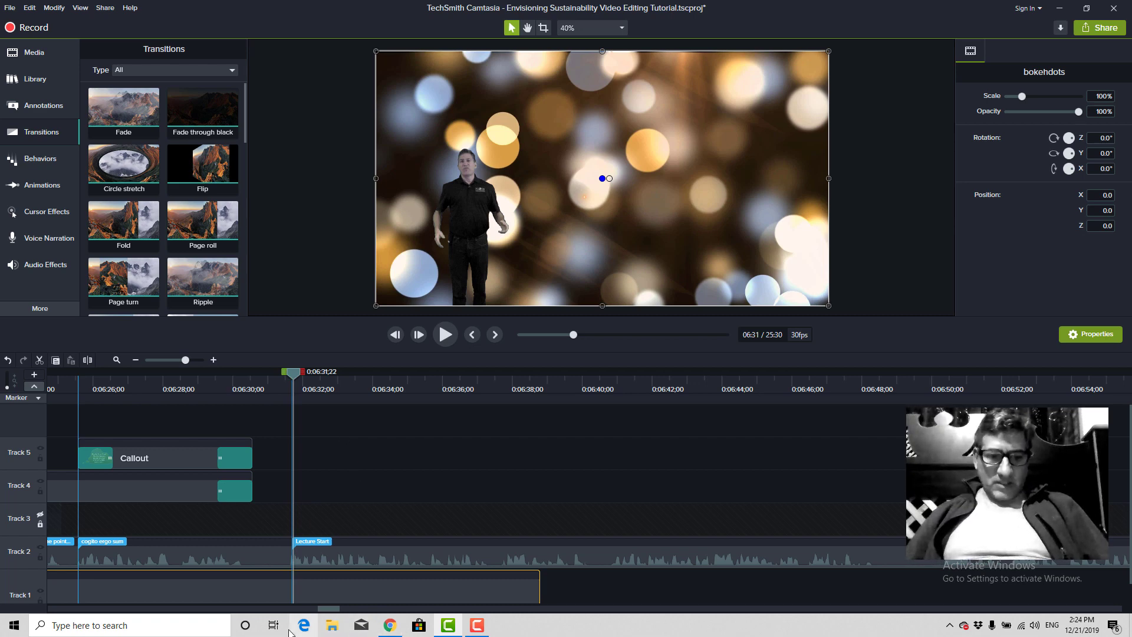
# Switch to Chrome and, starting from Gmail, open the "Lectures for Envisioning Sustainability" document in Google Docs.
pyautogui.click(387, 627)
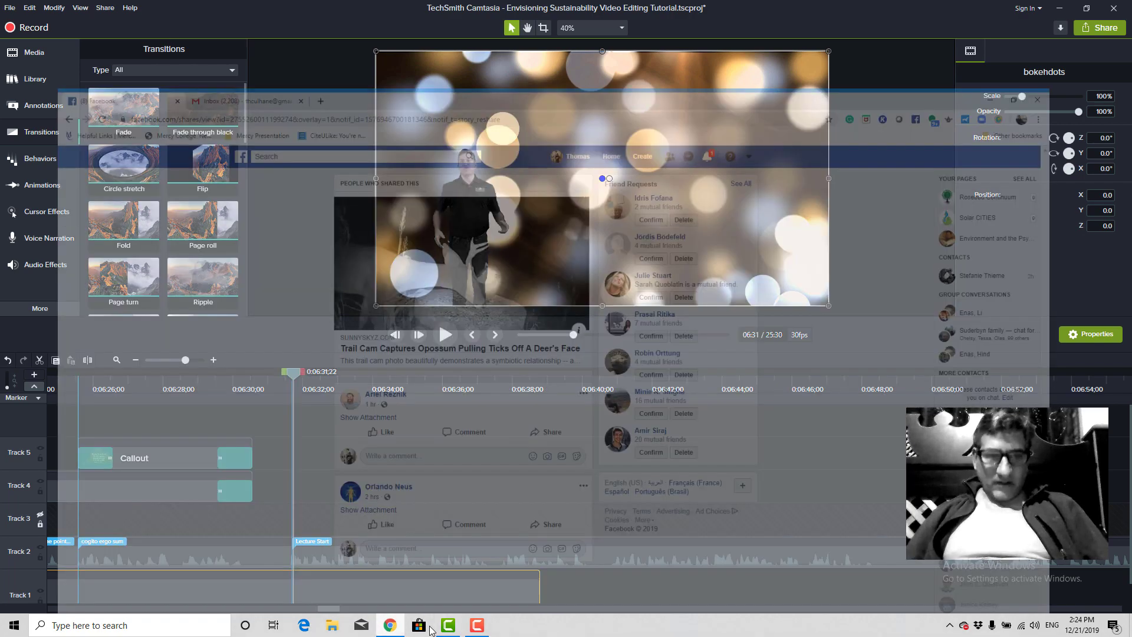
pyautogui.click(190, 9)
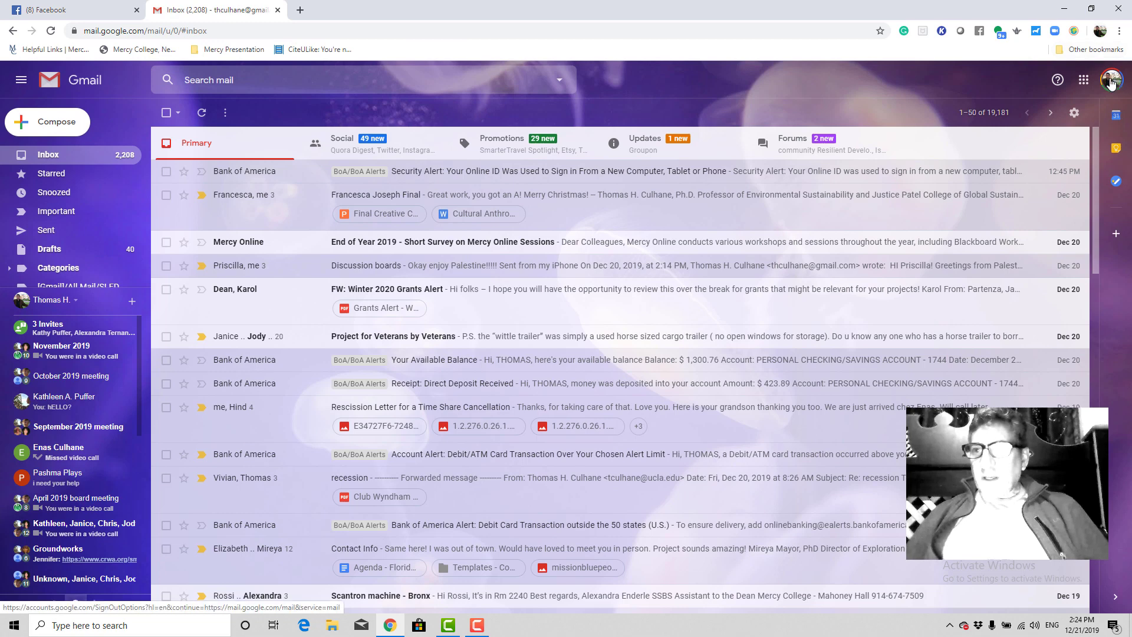
pyautogui.click(1083, 80)
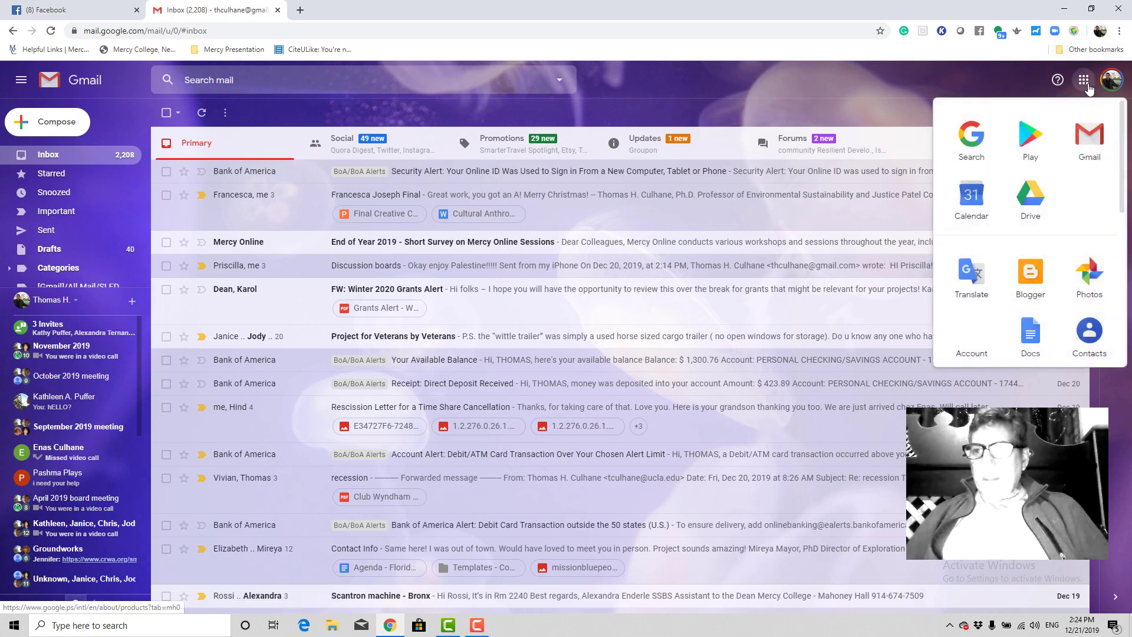
pyautogui.click(1030, 333)
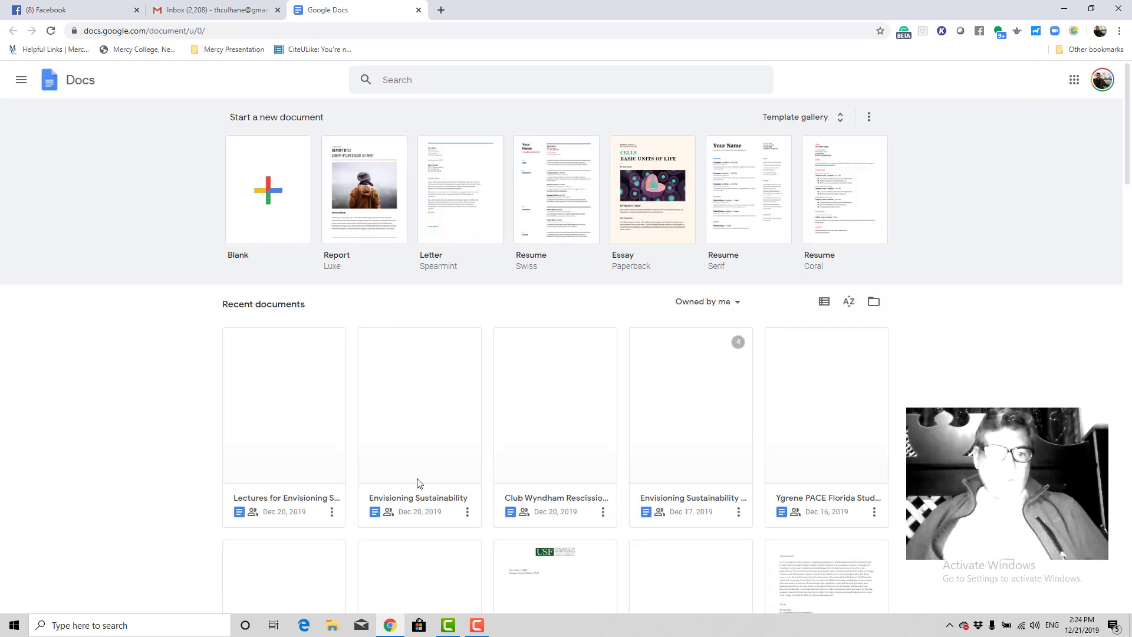
pyautogui.click(290, 442)
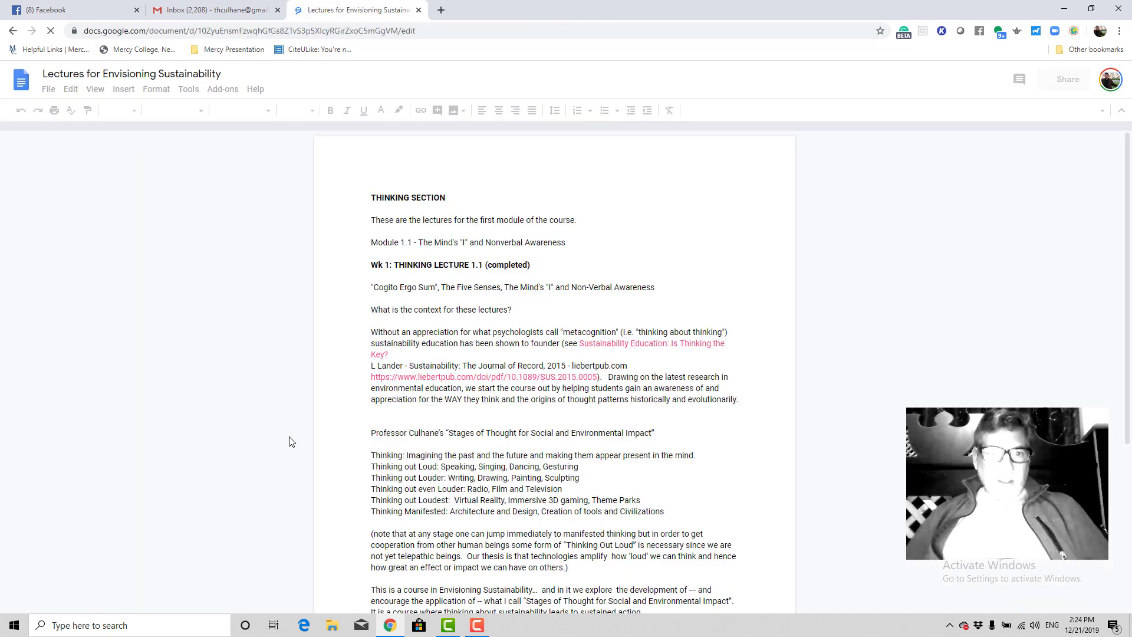
# Go to the "Wk 1: THINKING LECTURE 1.1" section of the document and open its liebertpub.com article link.
pyautogui.scroll(-3, 580, 396)
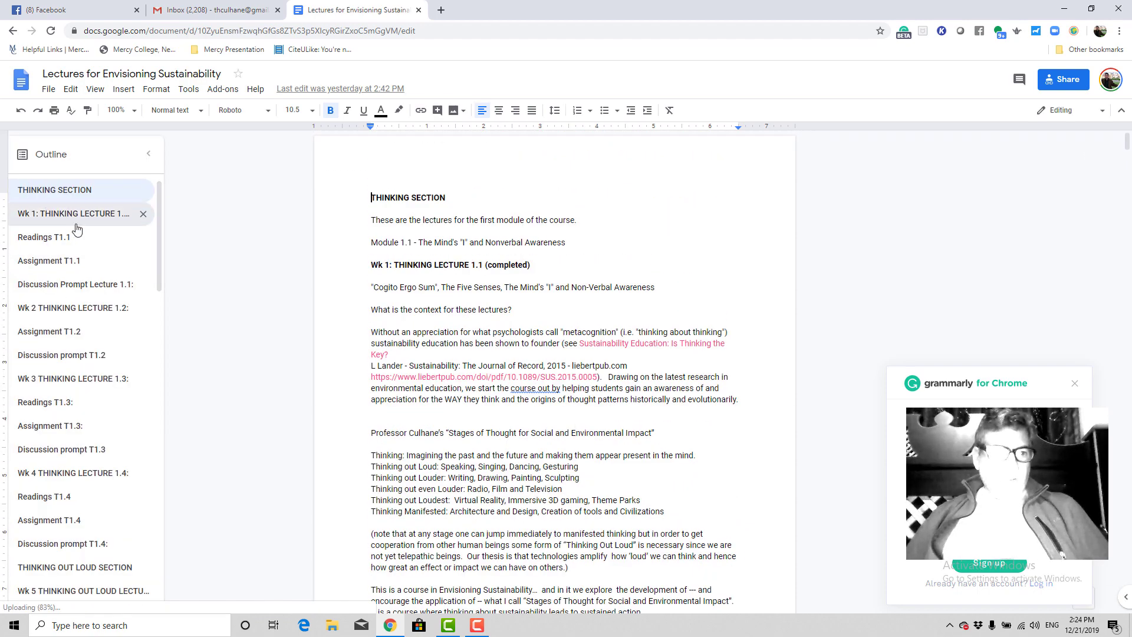
pyautogui.click(74, 224)
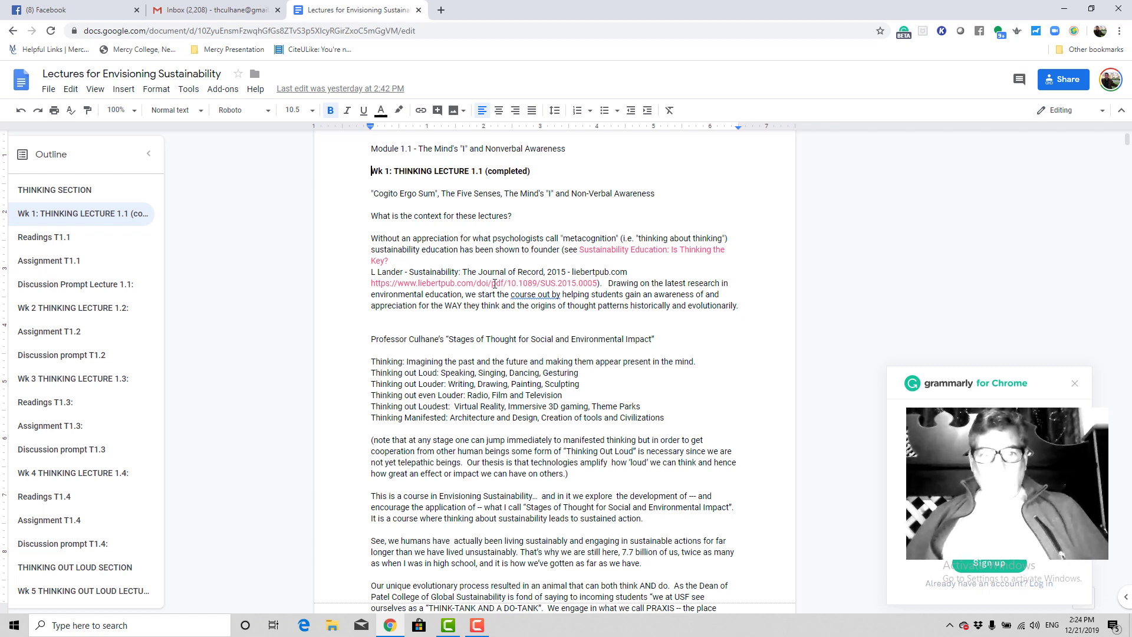
pyautogui.moveTo(370, 283); pyautogui.dragTo(467, 283)
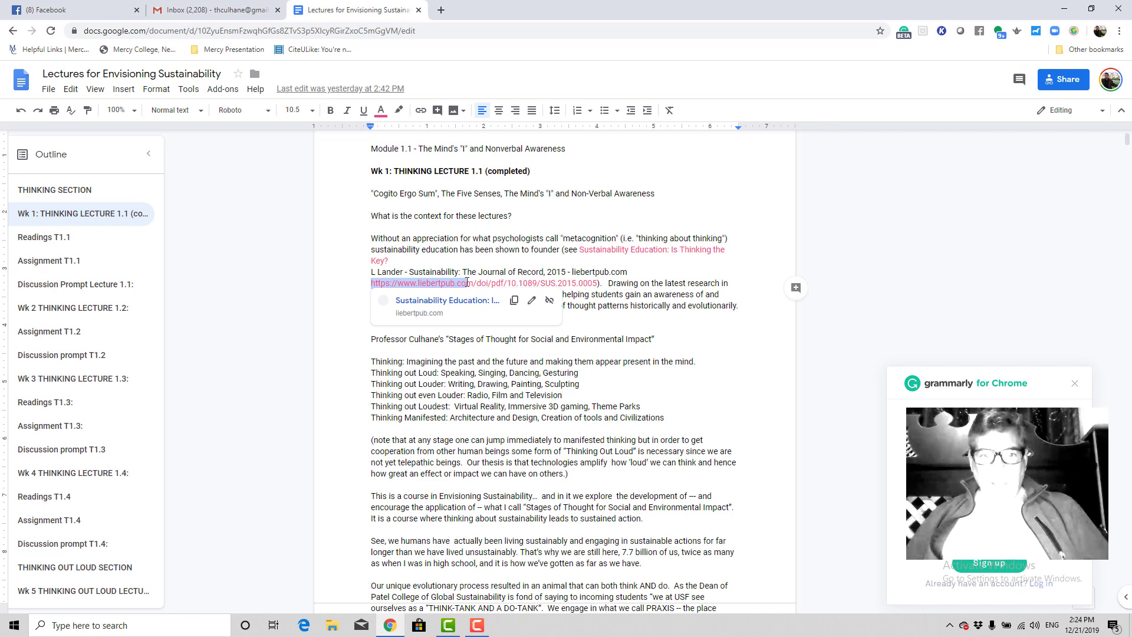
pyautogui.click(442, 301)
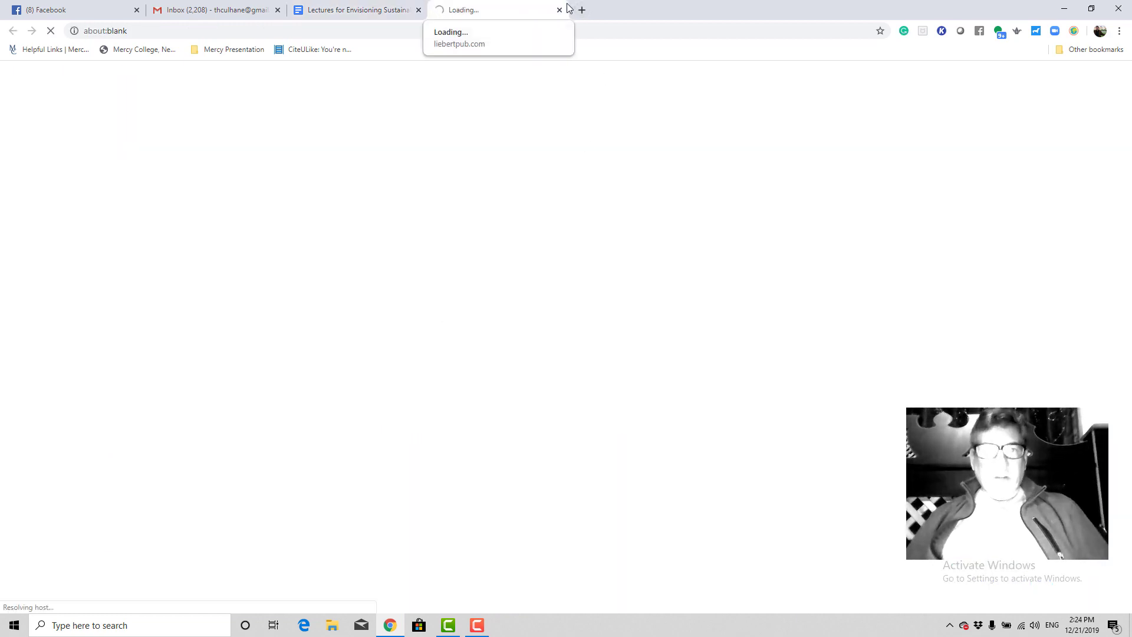
pyautogui.click(360, 11)
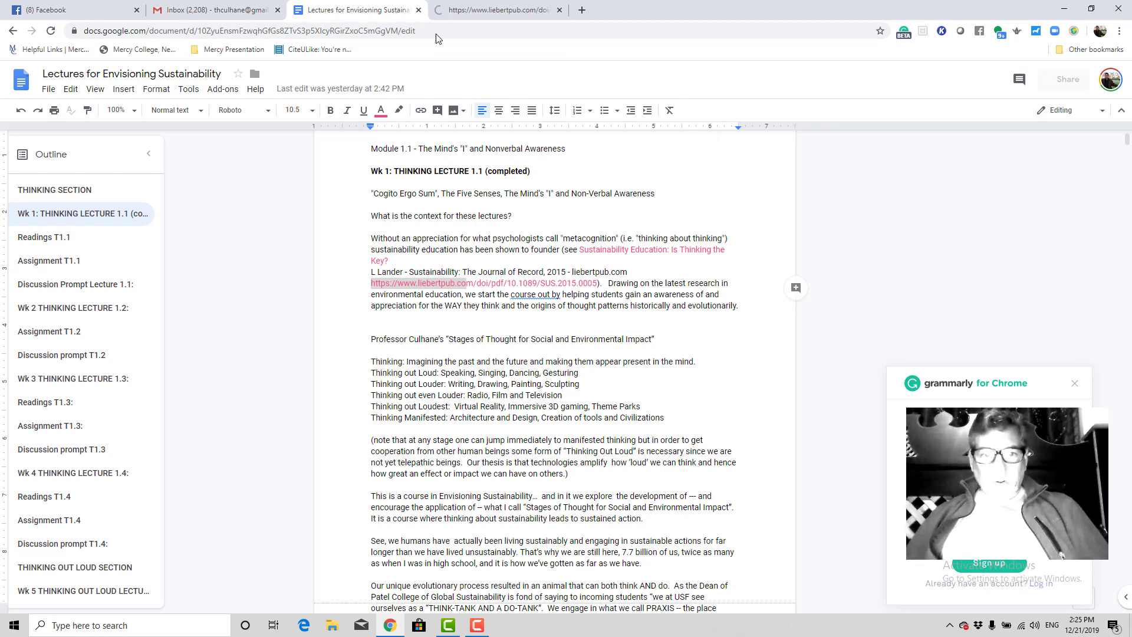
pyautogui.click(481, 12)
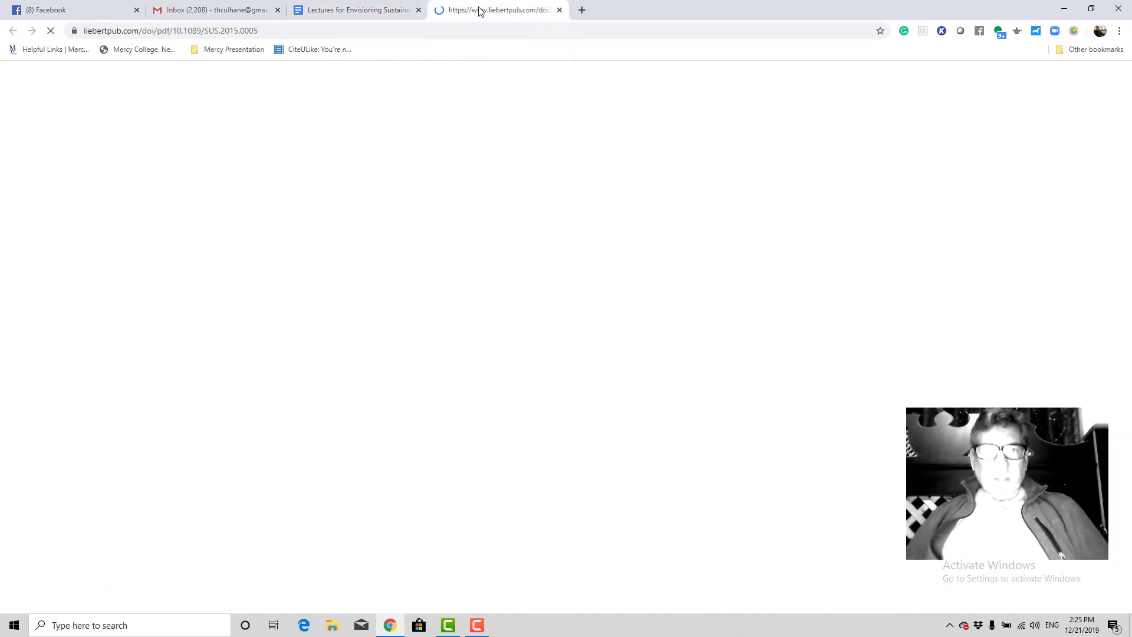
pyautogui.click(339, 10)
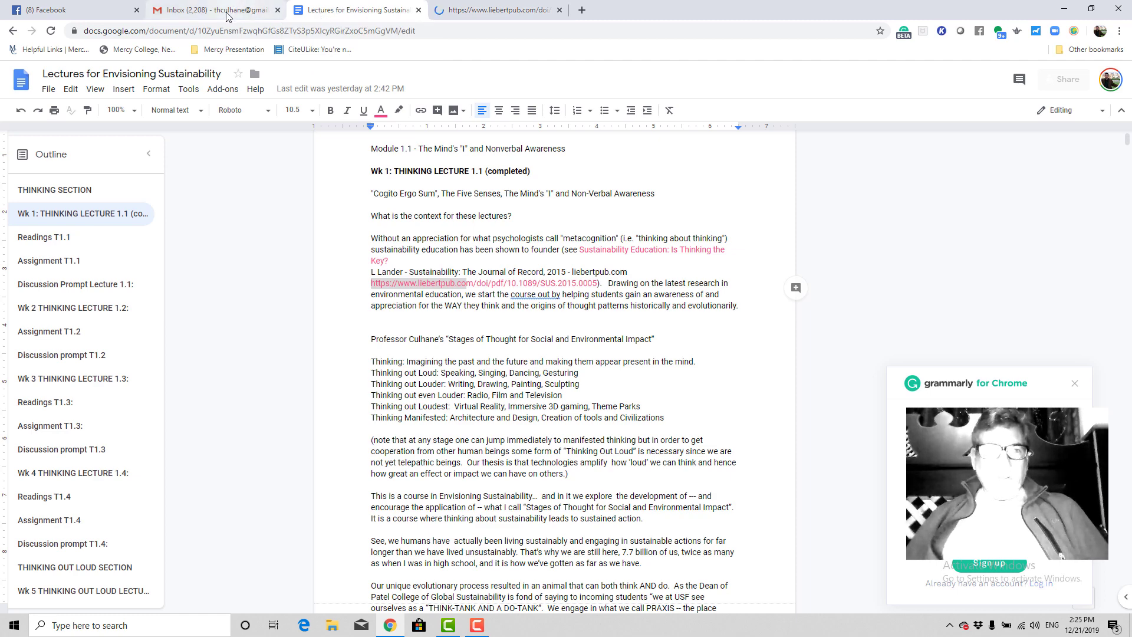
pyautogui.click(500, 11)
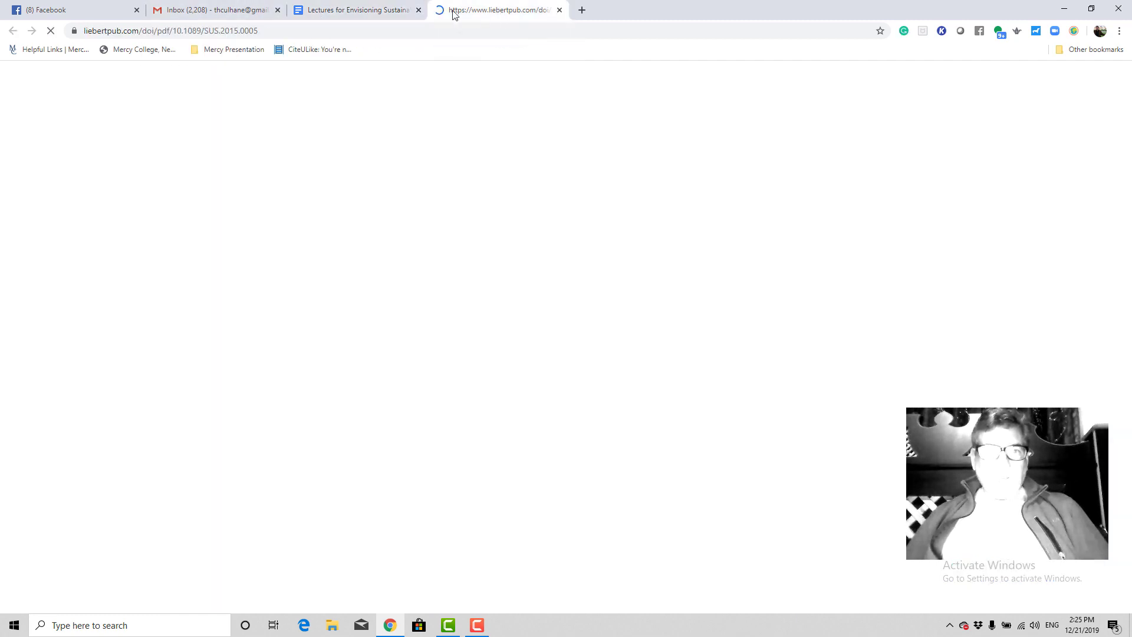
pyautogui.click(333, 10)
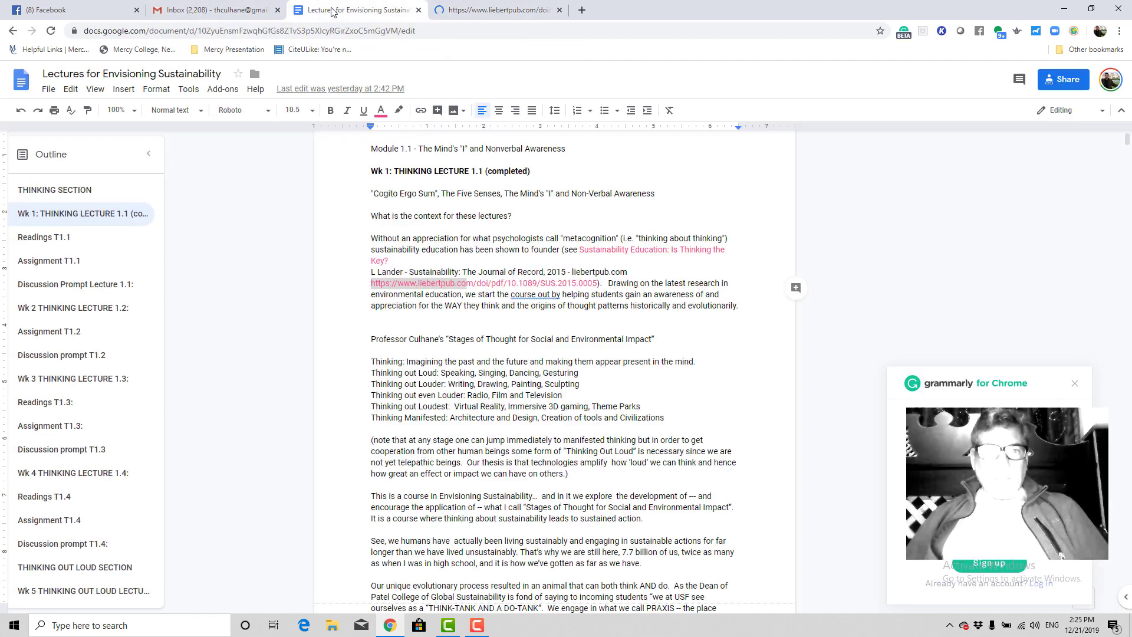
# Try to copy the web address of the liebertpub.com article from its own browser tab.
pyautogui.click(481, 14)
pyautogui.click(196, 31)
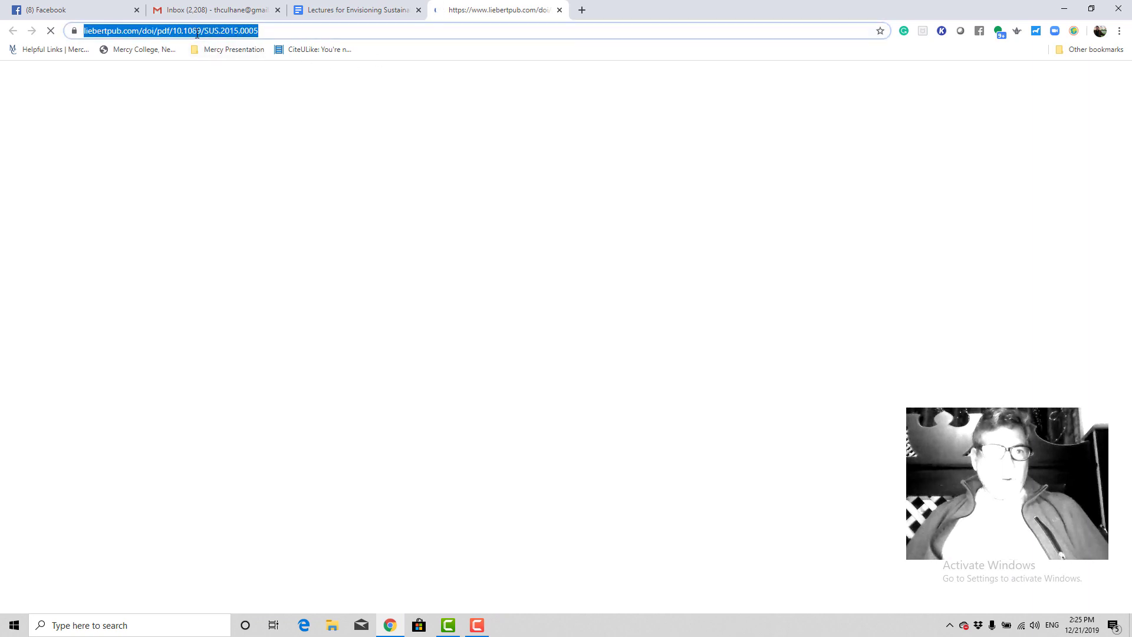
pyautogui.rightClick(196, 32)
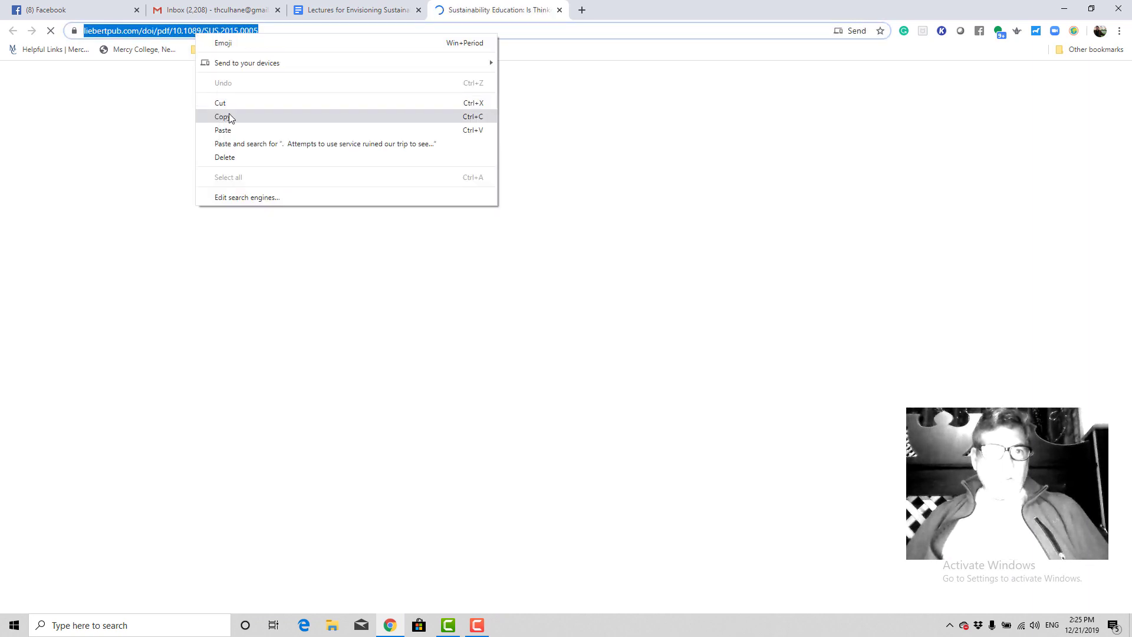
# Copy the full liebertpub.com article link from the Wk 1 lecture section of the Google Docs document.
pyautogui.click(352, 13)
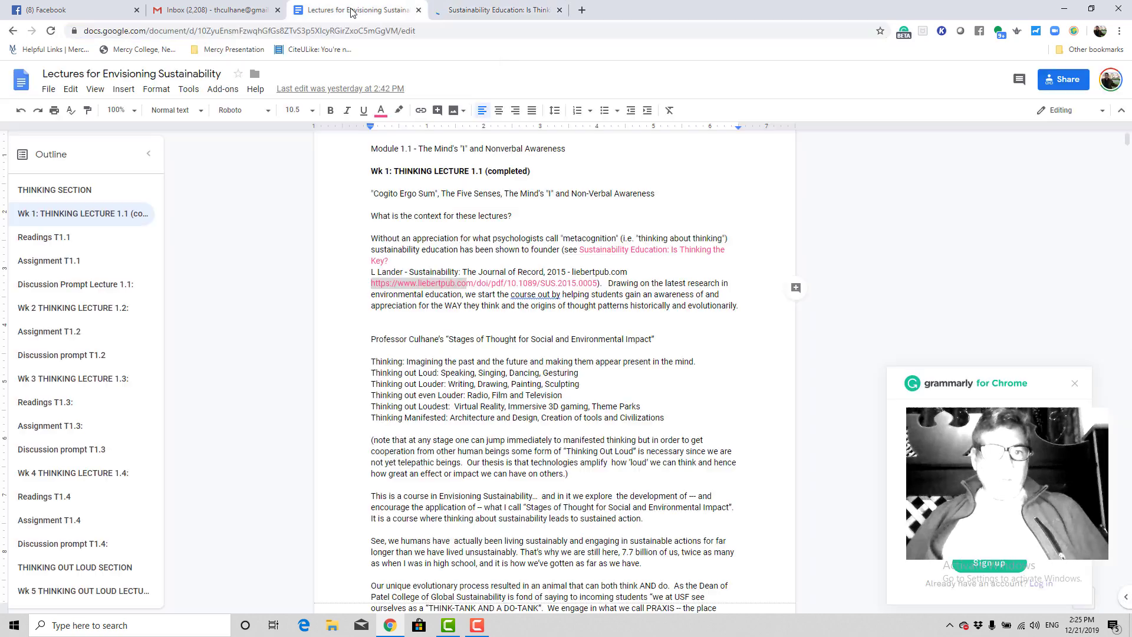
pyautogui.rightClick(504, 285)
pyautogui.click(462, 287)
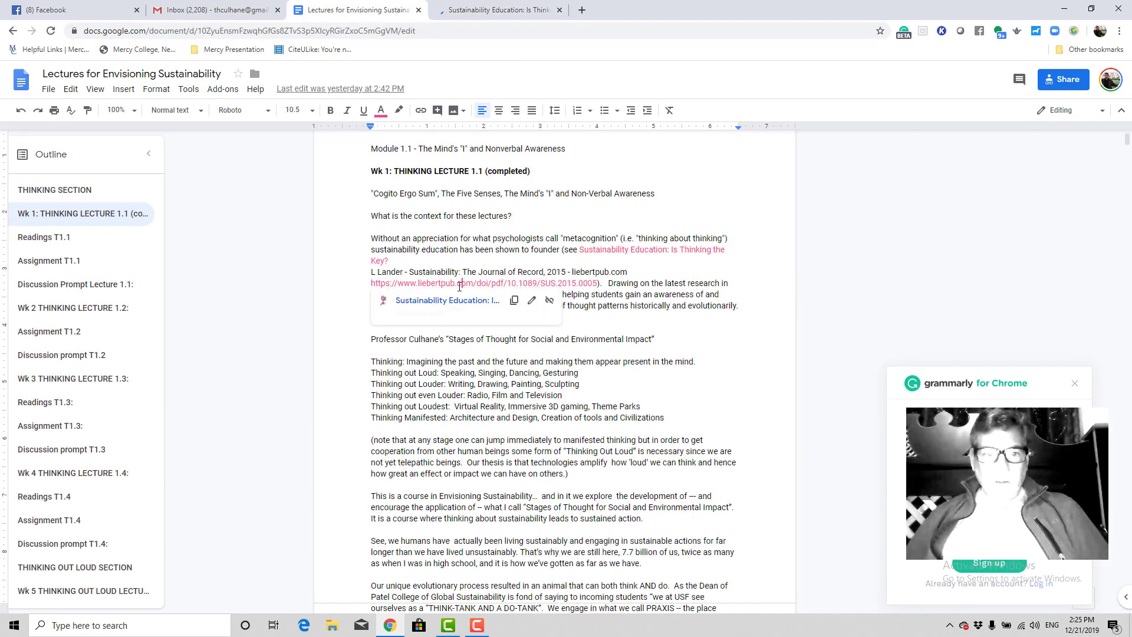
pyautogui.moveTo(370, 288); pyautogui.dragTo(597, 284)
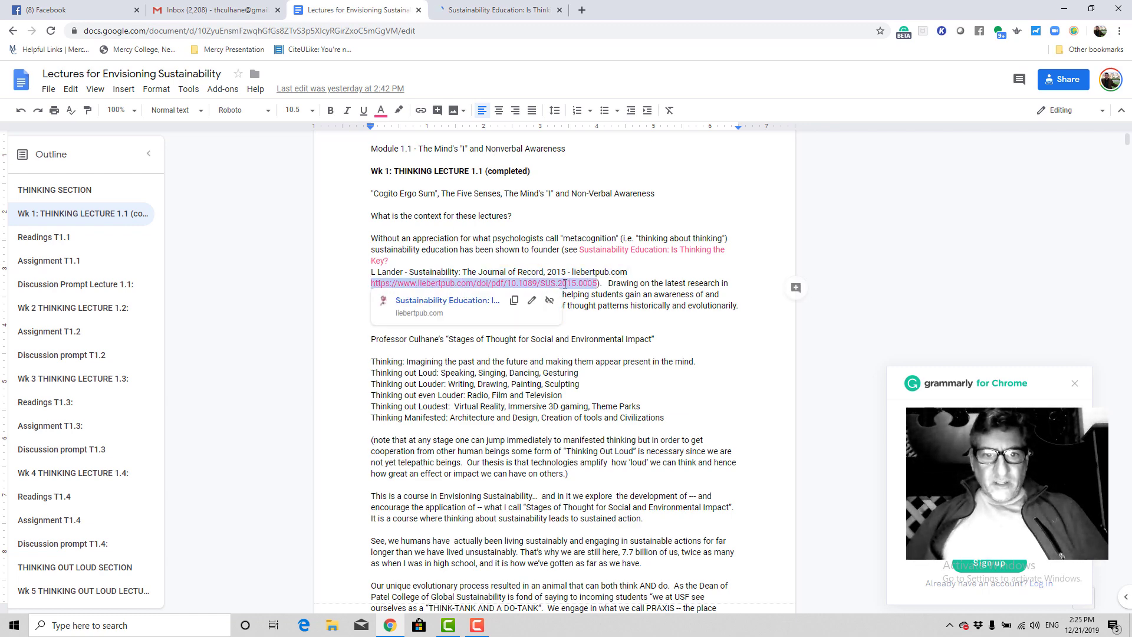
pyautogui.rightClick(536, 284)
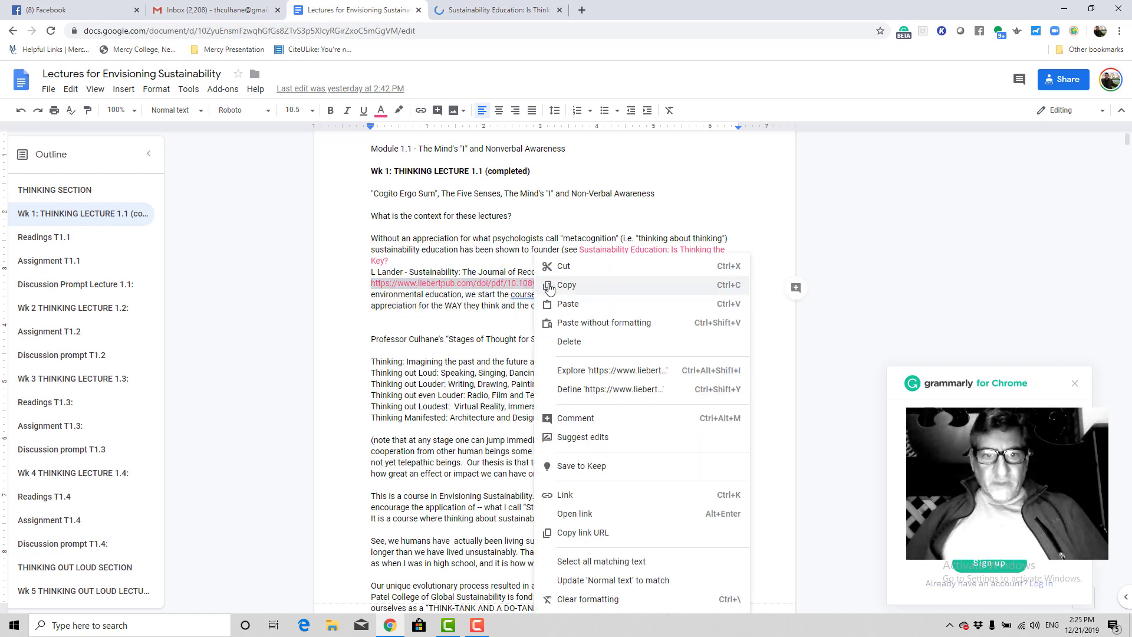
pyautogui.click(554, 284)
# Return to the "Sustainability Education: Is Thinking the Key?" article page and search Windows for "snip" to find the Snipping Tool.
pyautogui.click(501, 10)
pyautogui.click(315, 29)
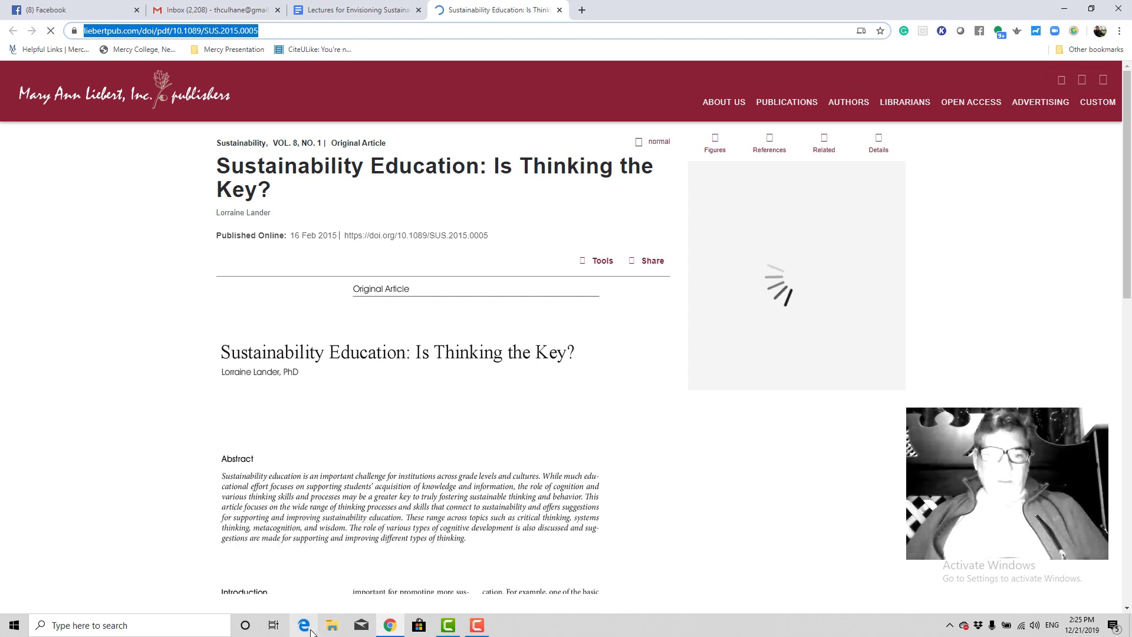
pyautogui.click(206, 625)
pyautogui.write('snip')
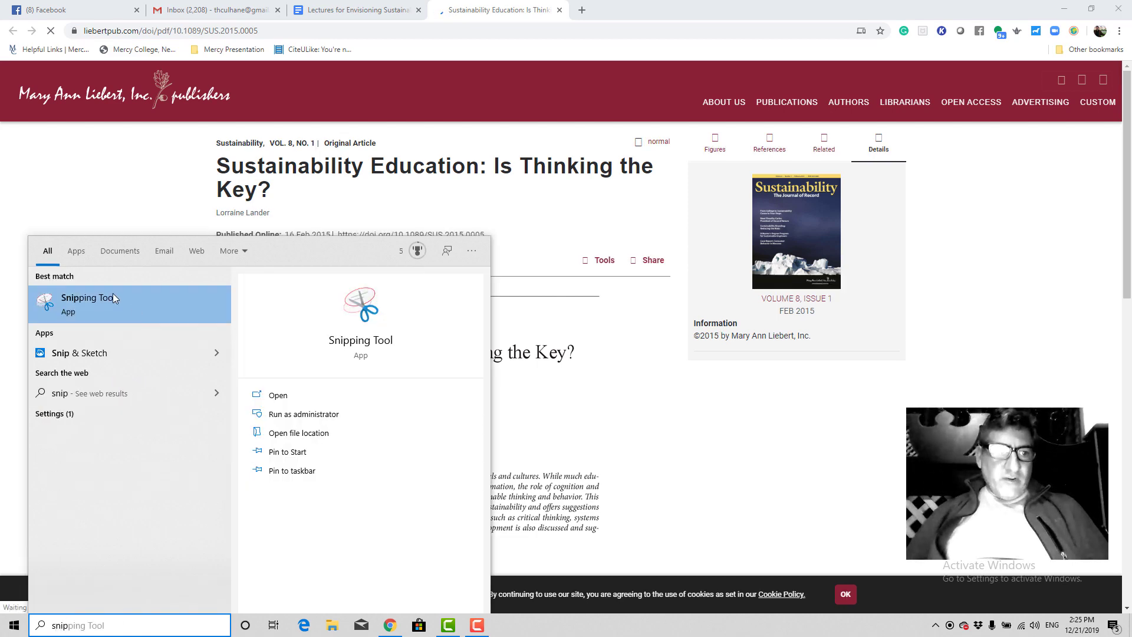
# Open Snipping Tool and capture the article's heading, abstract and journal cover from the web page.
pyautogui.click(113, 295)
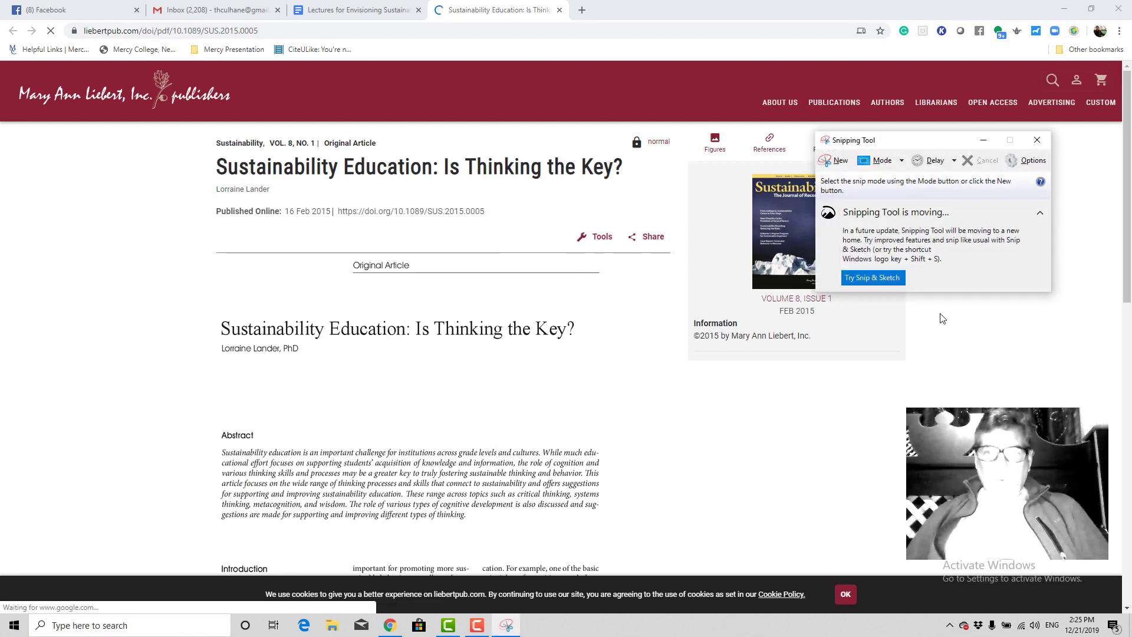
pyautogui.moveTo(884, 140); pyautogui.dragTo(1000, 167)
pyautogui.click(956, 187)
pyautogui.moveTo(198, 123); pyautogui.dragTo(851, 524)
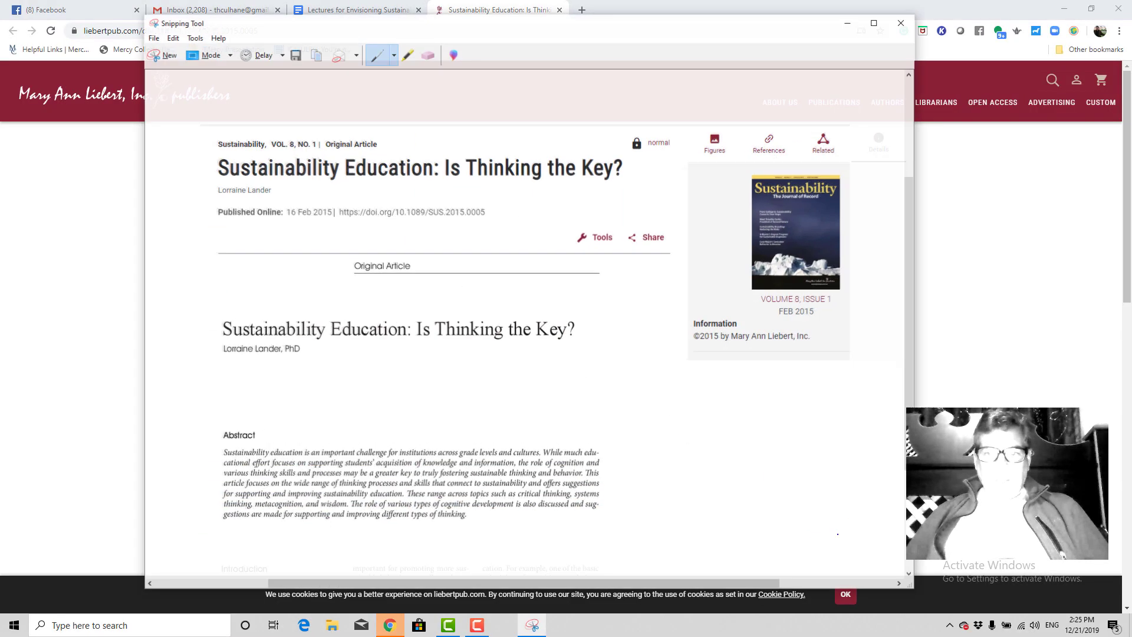
# Start saving the snip to the Desktop and create a folder there named "Envisioning Sustainbility Lecture 1.1 Edited".
pyautogui.click(151, 38)
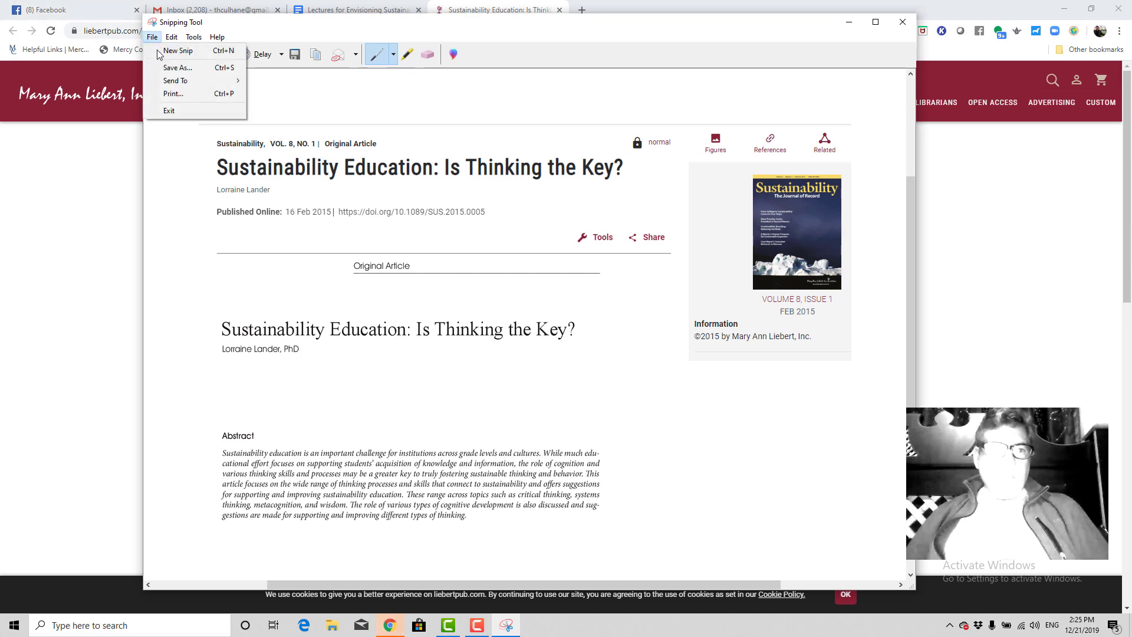
pyautogui.click(177, 63)
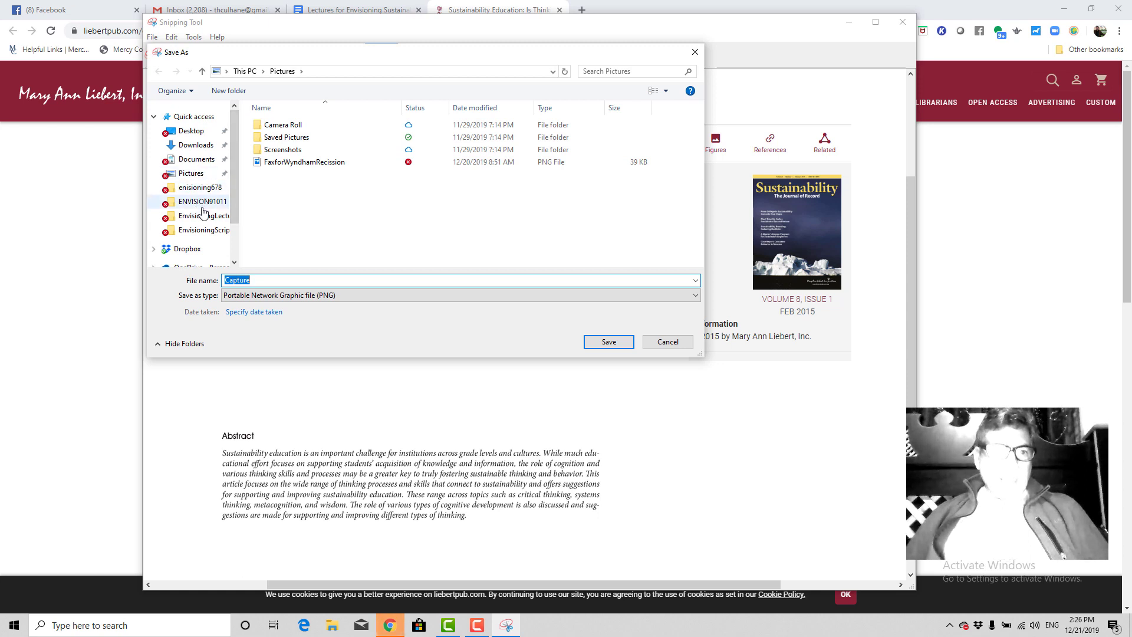
pyautogui.click(188, 132)
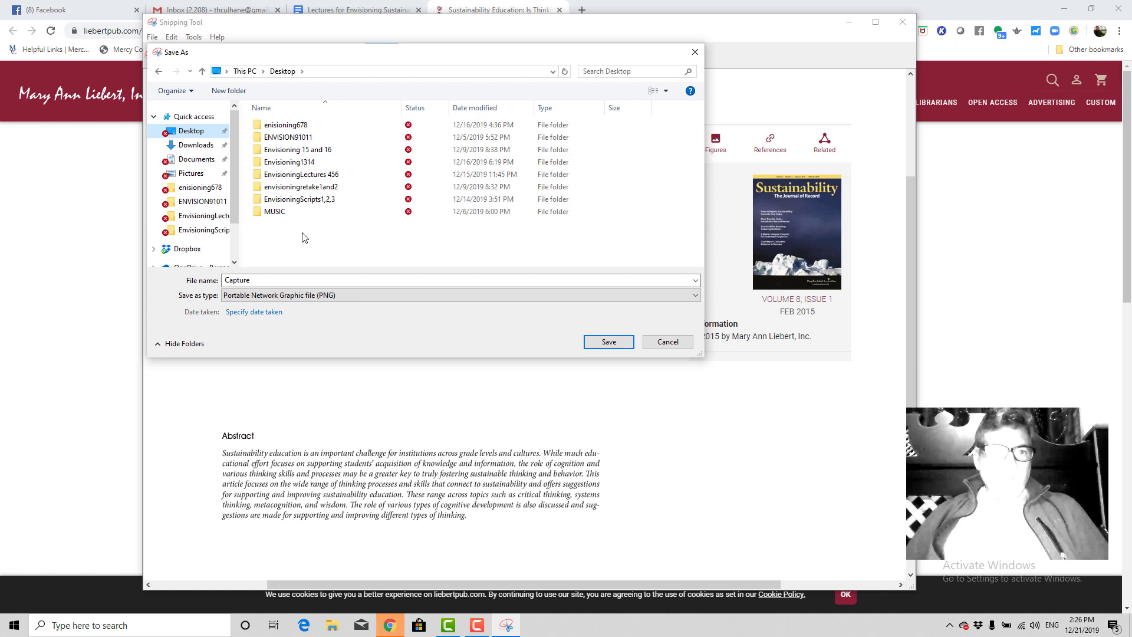
pyautogui.click(224, 91)
pyautogui.write('Envisioni')
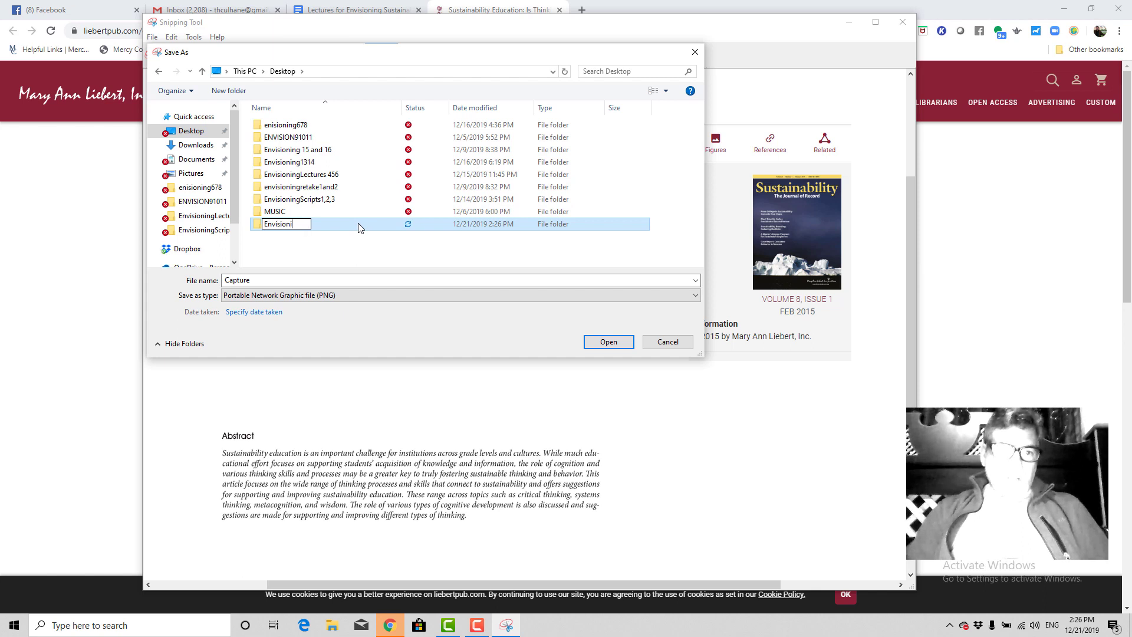
pyautogui.write('ng Sustainbility Lecture 1.1 Edi')
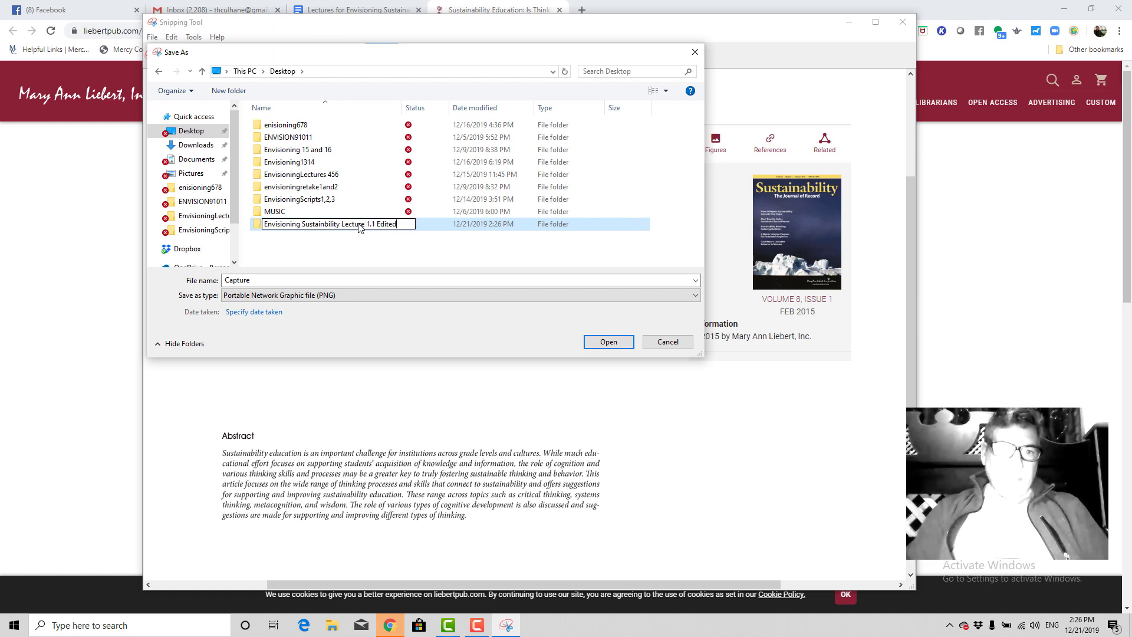
pyautogui.write('ted')
pyautogui.click(346, 247)
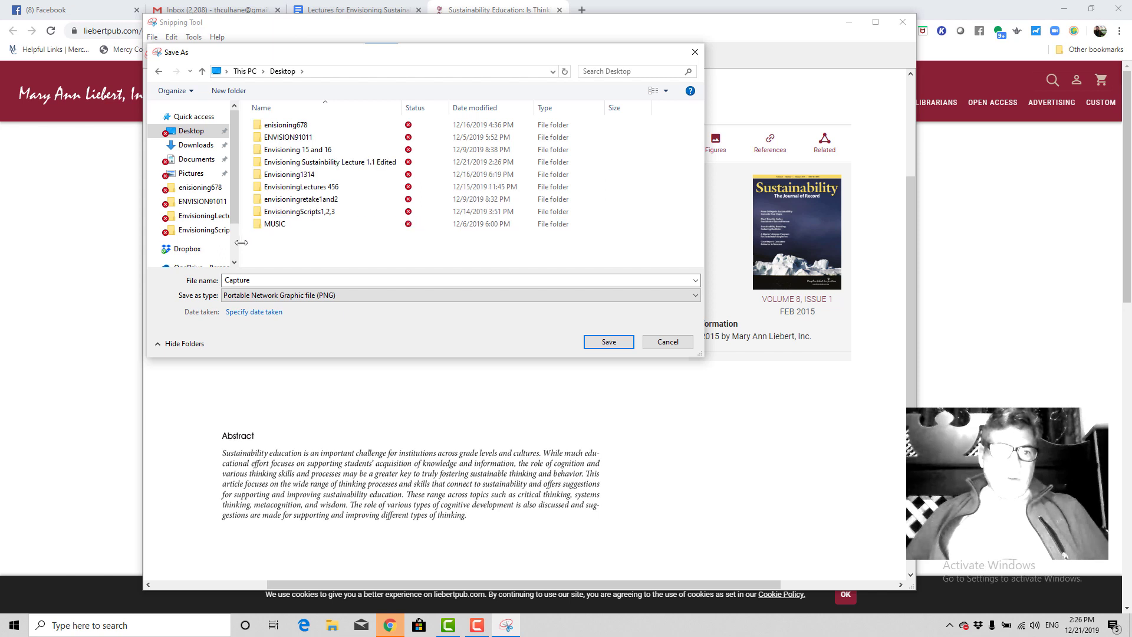
# Open the new lecture folder and create a subfolder named Images inside it.
pyautogui.click(262, 165)
pyautogui.doubleClick(263, 166)
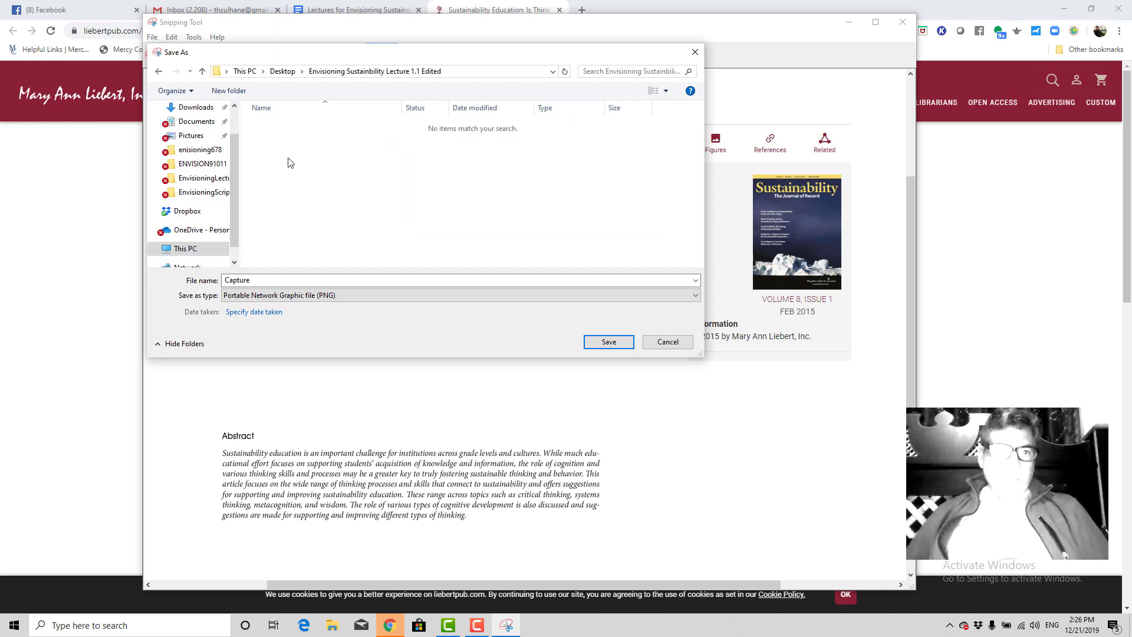
pyautogui.rightClick(287, 158)
pyautogui.moveTo(355, 394)
pyautogui.click(458, 389)
pyautogui.write('IMa')
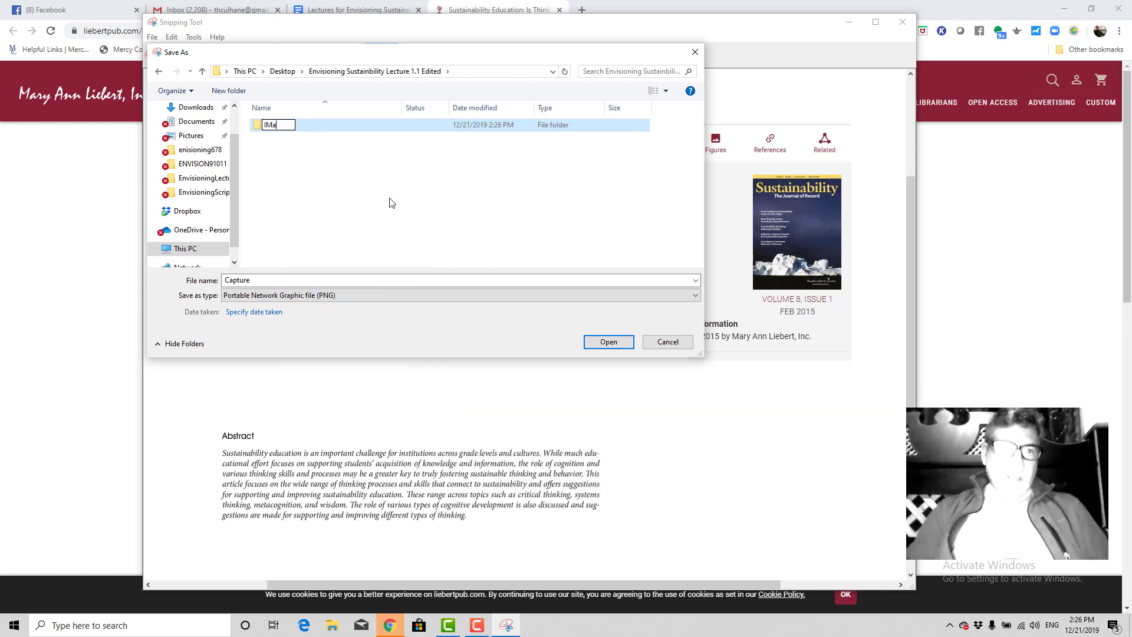
pyautogui.write('ges')
pyautogui.press('Return')
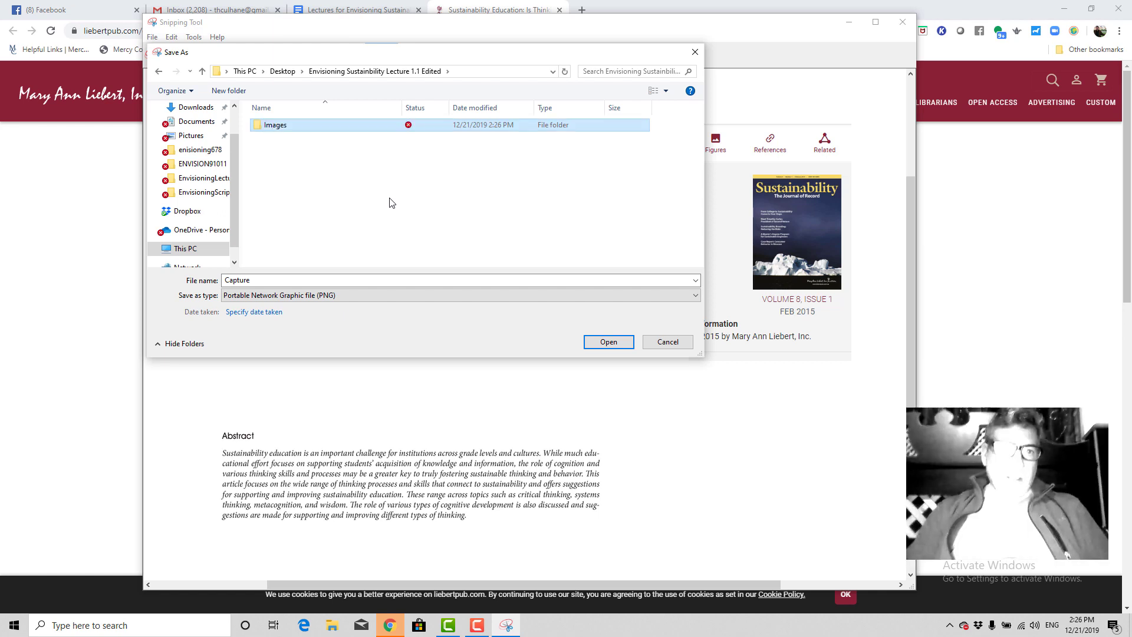
# Create a second subfolder named Sound Effects in the lecture folder.
pyautogui.rightClick(334, 189)
pyautogui.moveTo(354, 430)
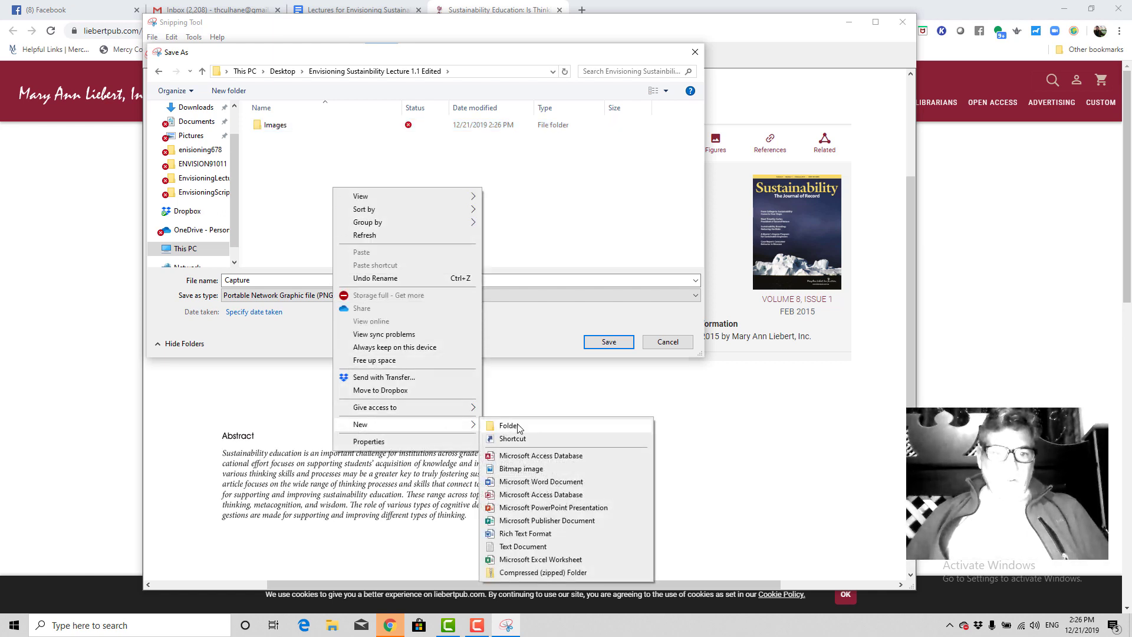
pyautogui.click(508, 426)
pyautogui.write('Sound Effects')
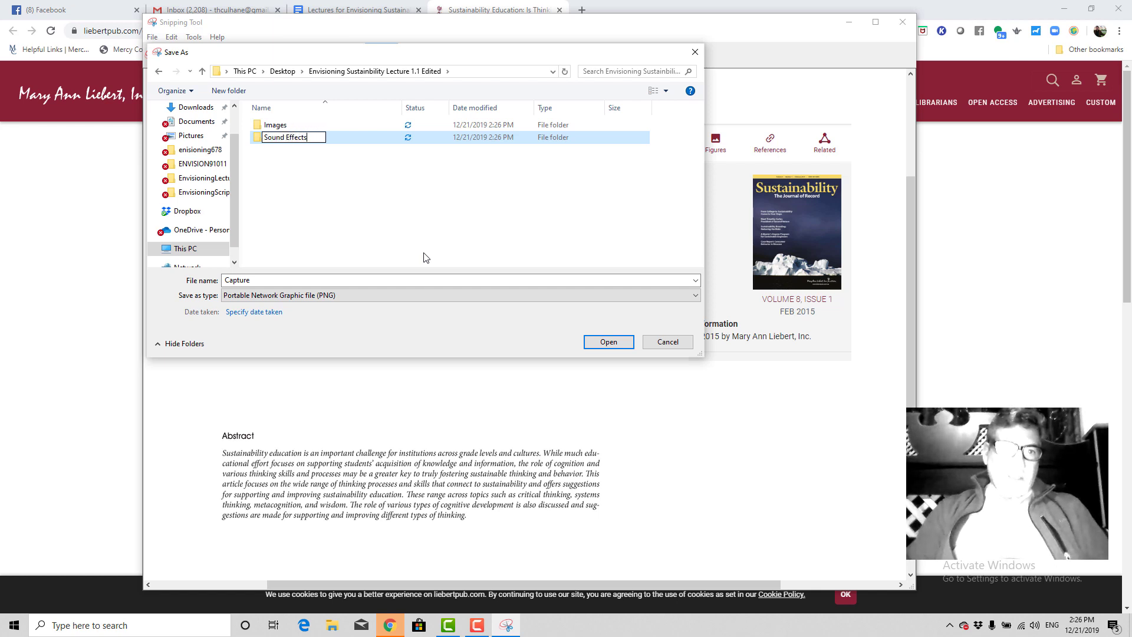
pyautogui.click(423, 258)
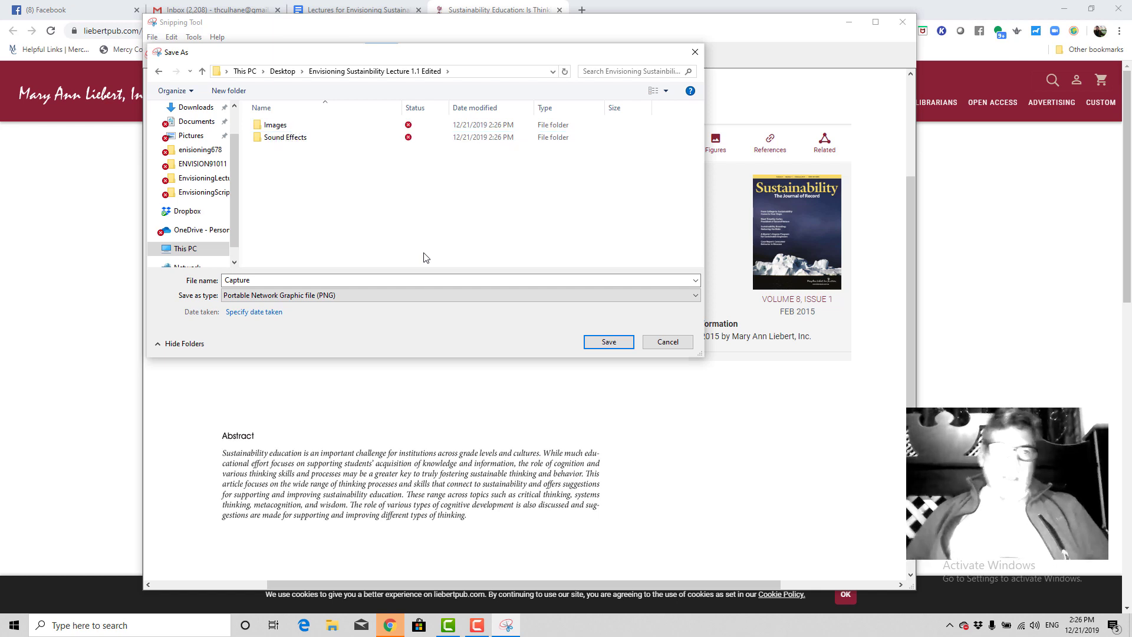
# Create a third subfolder named Music in the lecture folder.
pyautogui.rightClick(282, 166)
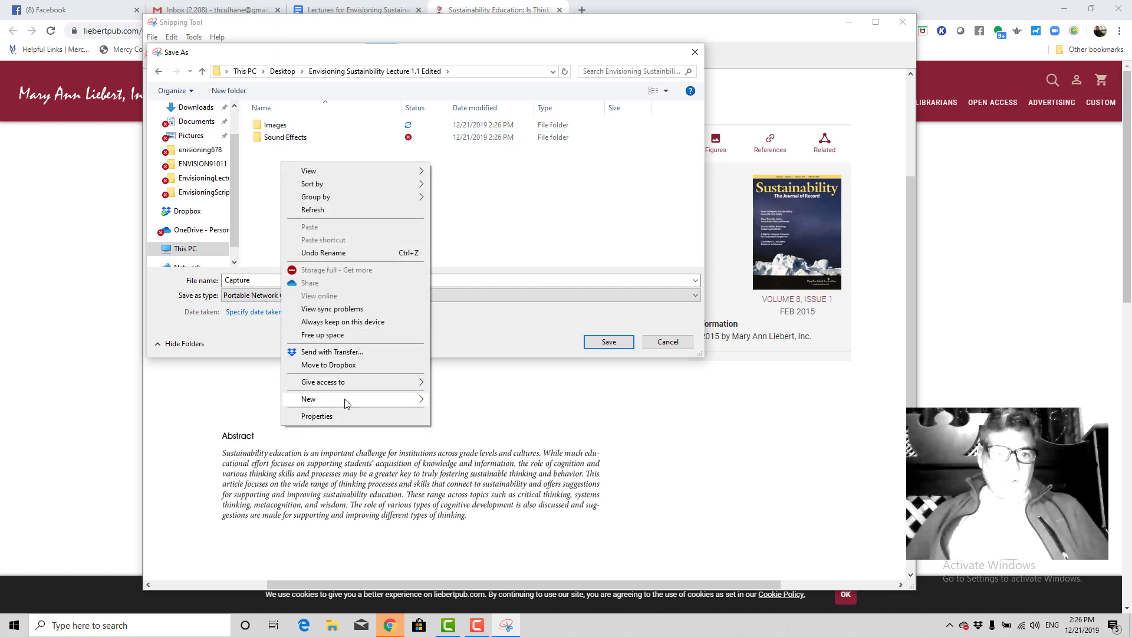
pyautogui.moveTo(416, 401)
pyautogui.click(457, 400)
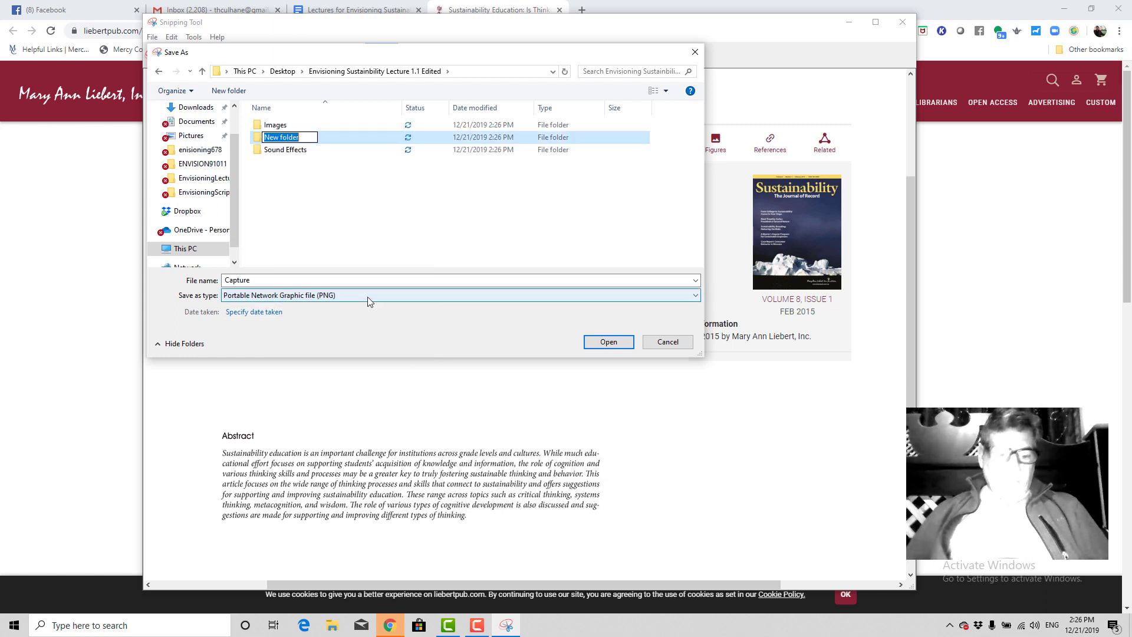
pyautogui.write('Music')
pyautogui.press('Return')
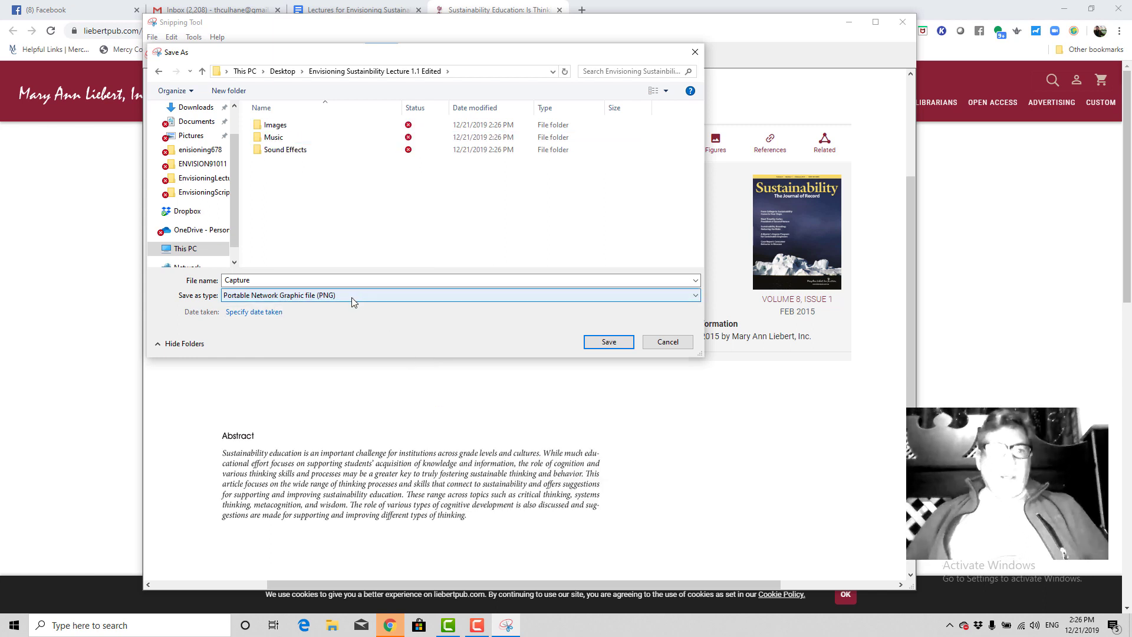
# Save the snip as a PNG named "sustainability journal" in the Images subfolder.
pyautogui.doubleClick(266, 126)
pyautogui.doubleClick(259, 279)
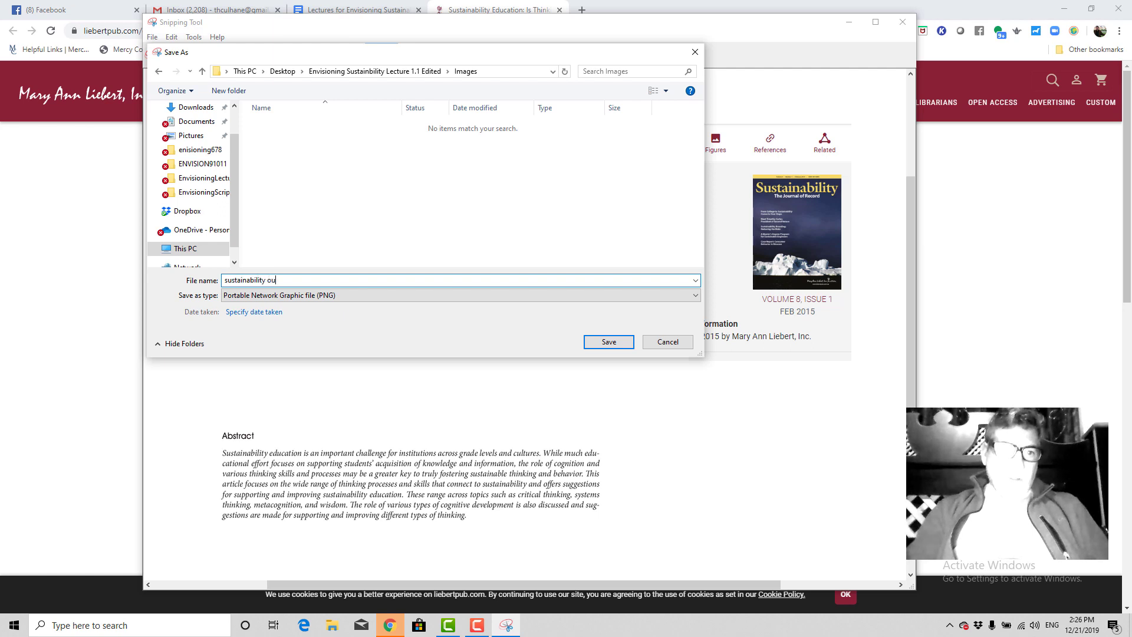
pyautogui.write('sustainability journal')
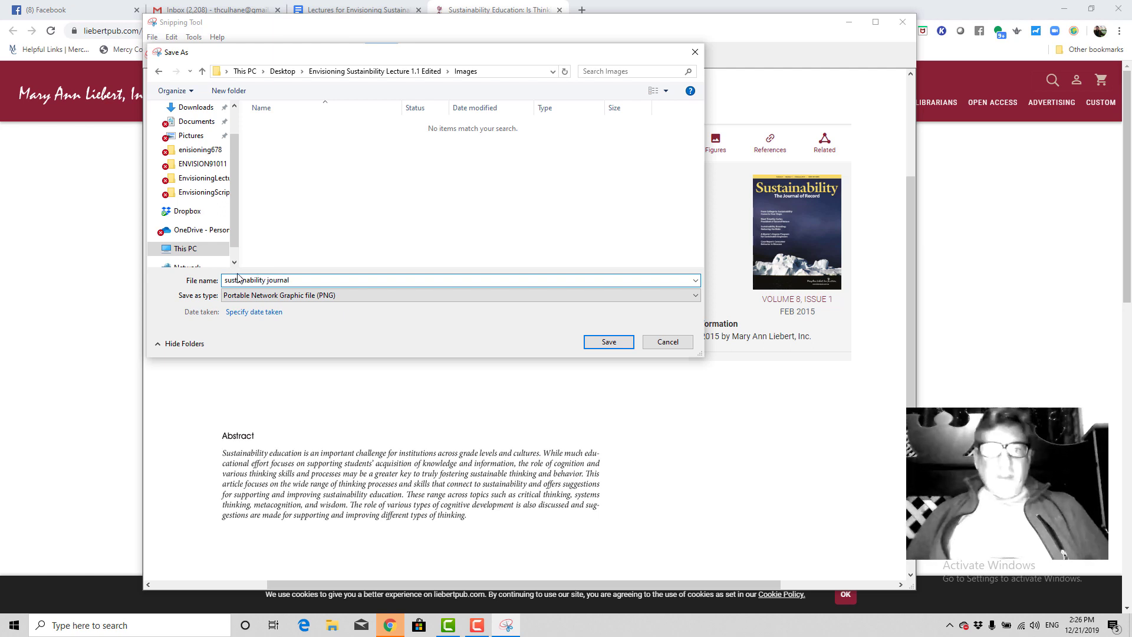
pyautogui.click(605, 343)
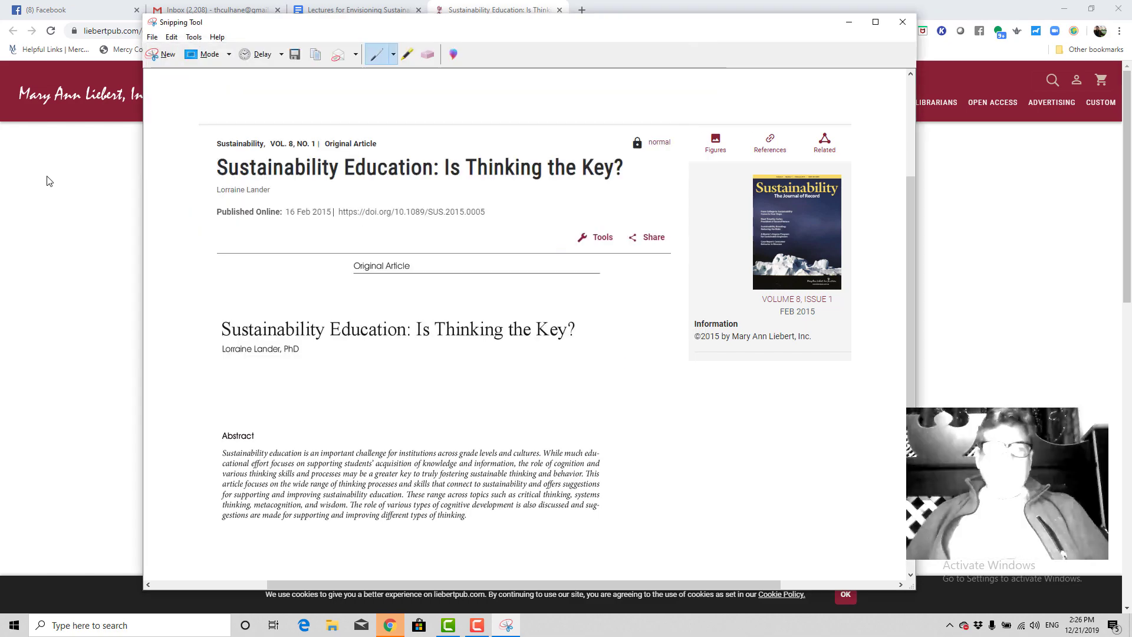
# Switch to the browser, view the enlarged current cover on the Sustainability journal's home page, and return to the article.
pyautogui.click(72, 206)
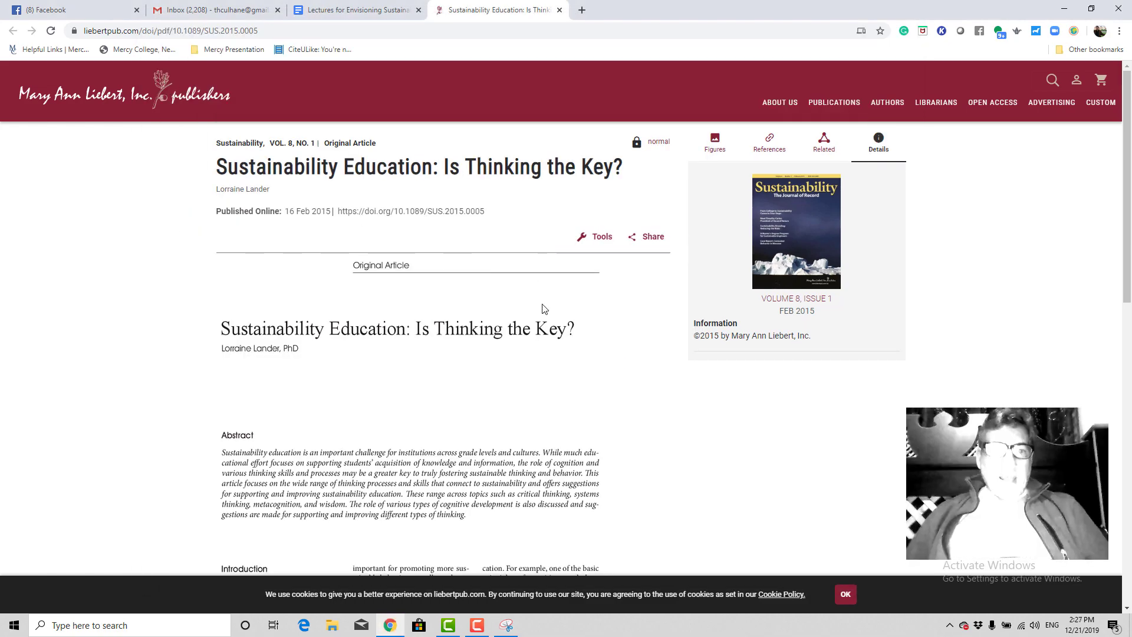
pyautogui.scroll(-10, 541, 308)
pyautogui.scroll(10, 544, 308)
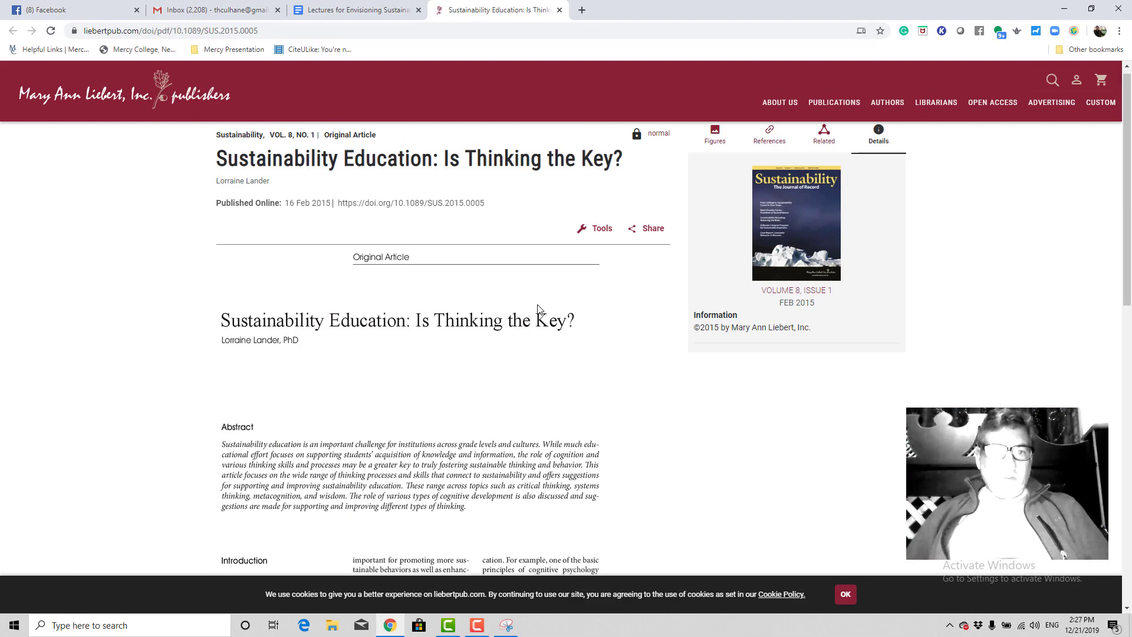
pyautogui.click(802, 235)
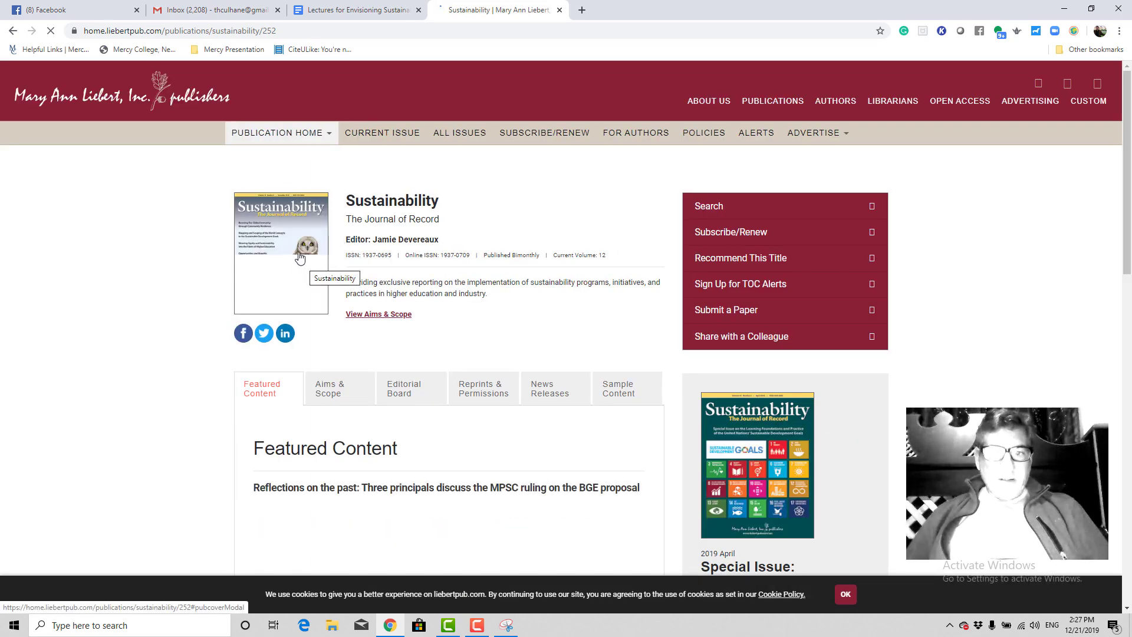
pyautogui.click(298, 254)
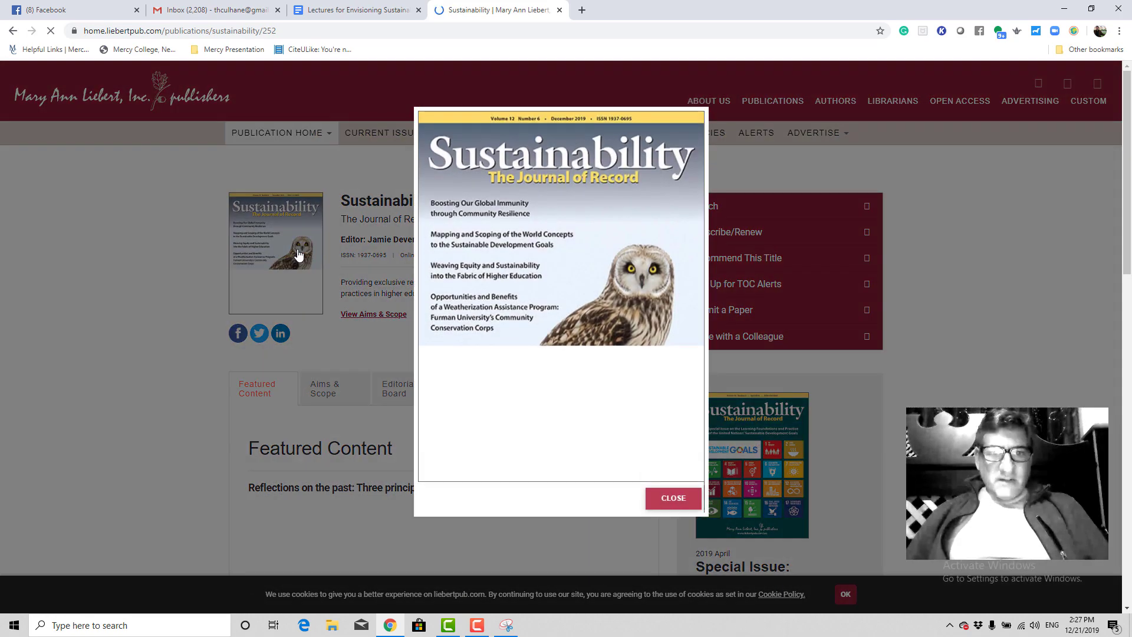
pyautogui.click(183, 251)
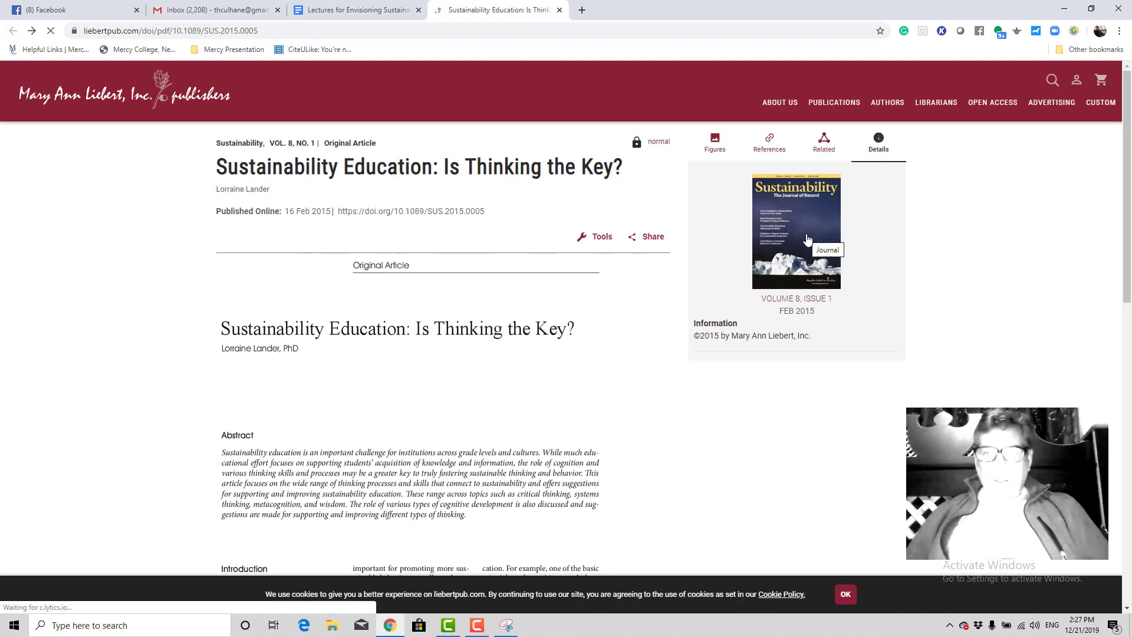
# Open the journal's Volume 8, Issue 1 page and save its cover as a JPEG in the lecture folder's Images subfolder, keeping the suggested file name.
pyautogui.click(794, 304)
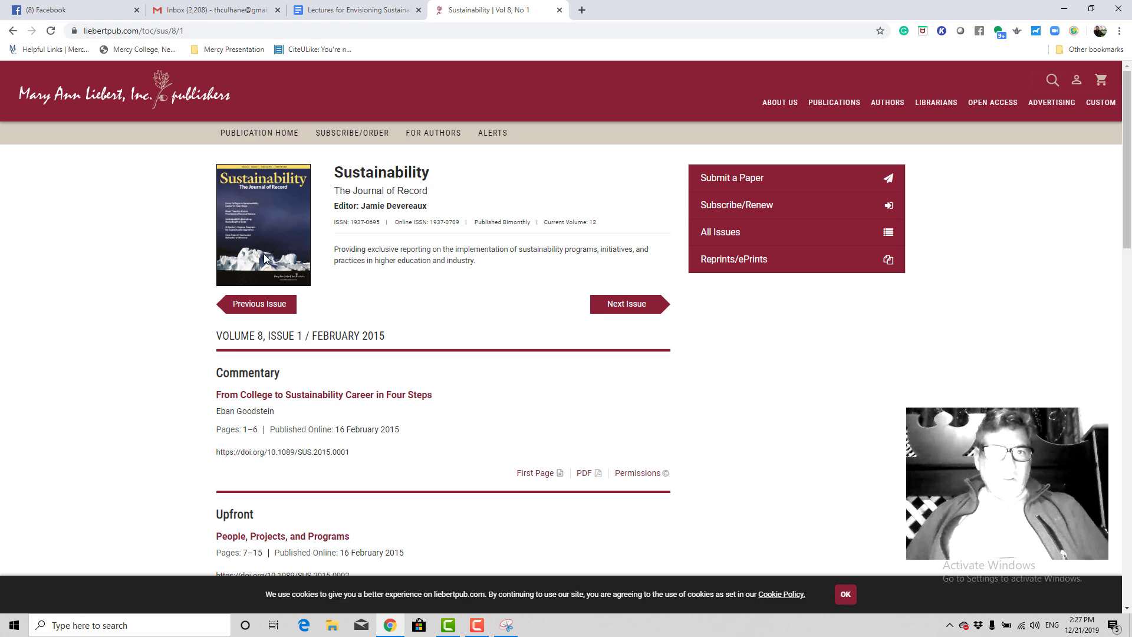
pyautogui.rightClick(271, 232)
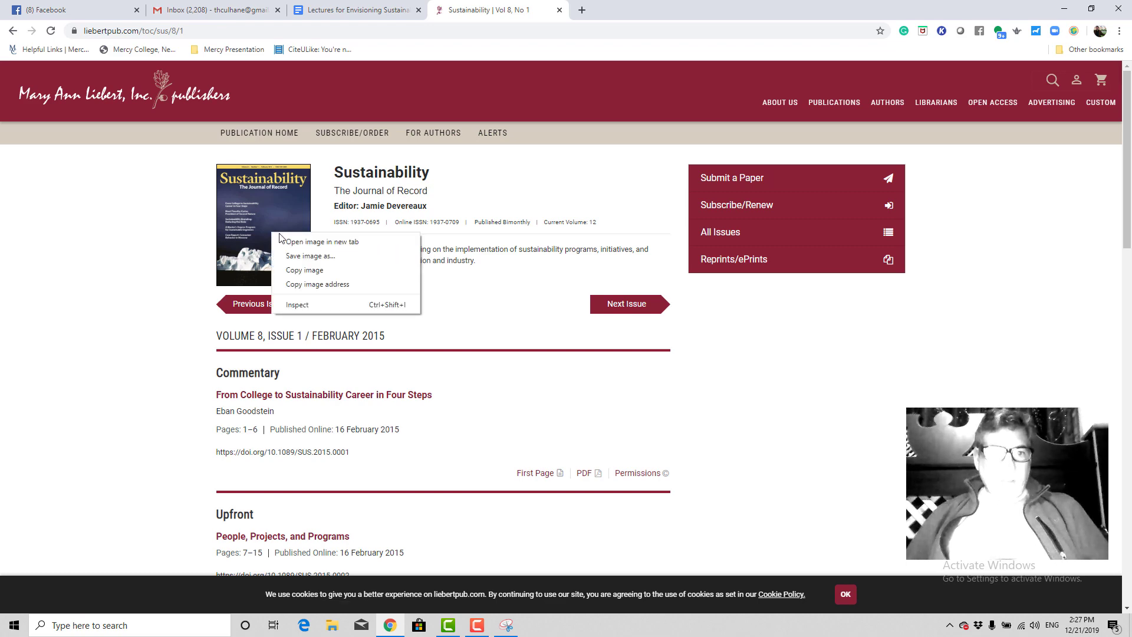
pyautogui.click(298, 257)
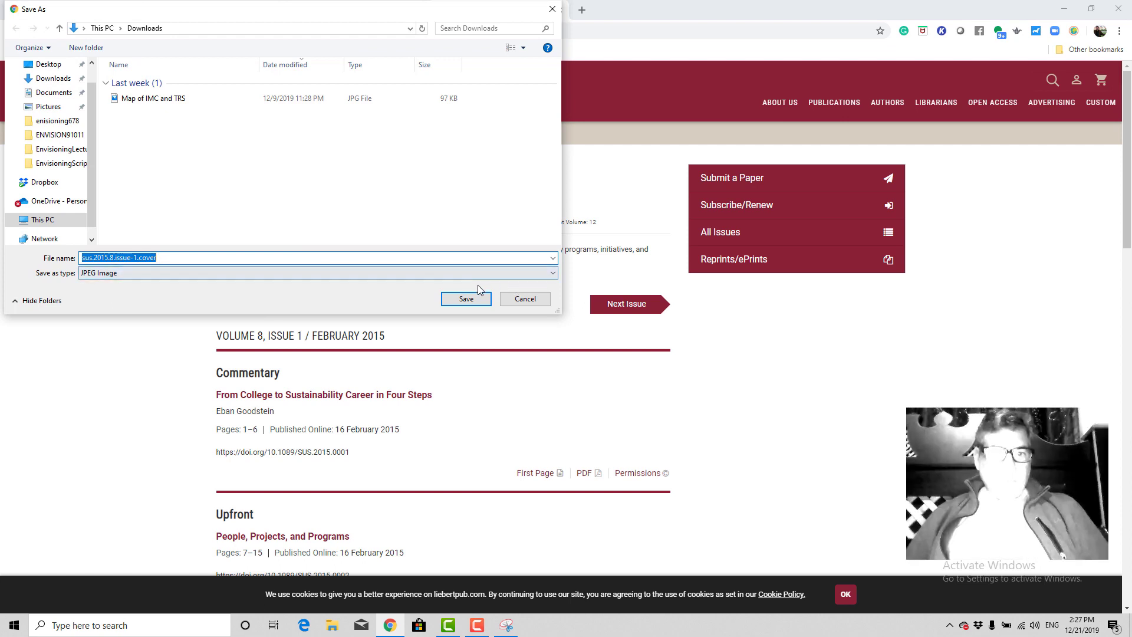
pyautogui.click(37, 93)
pyautogui.click(40, 82)
pyautogui.click(46, 65)
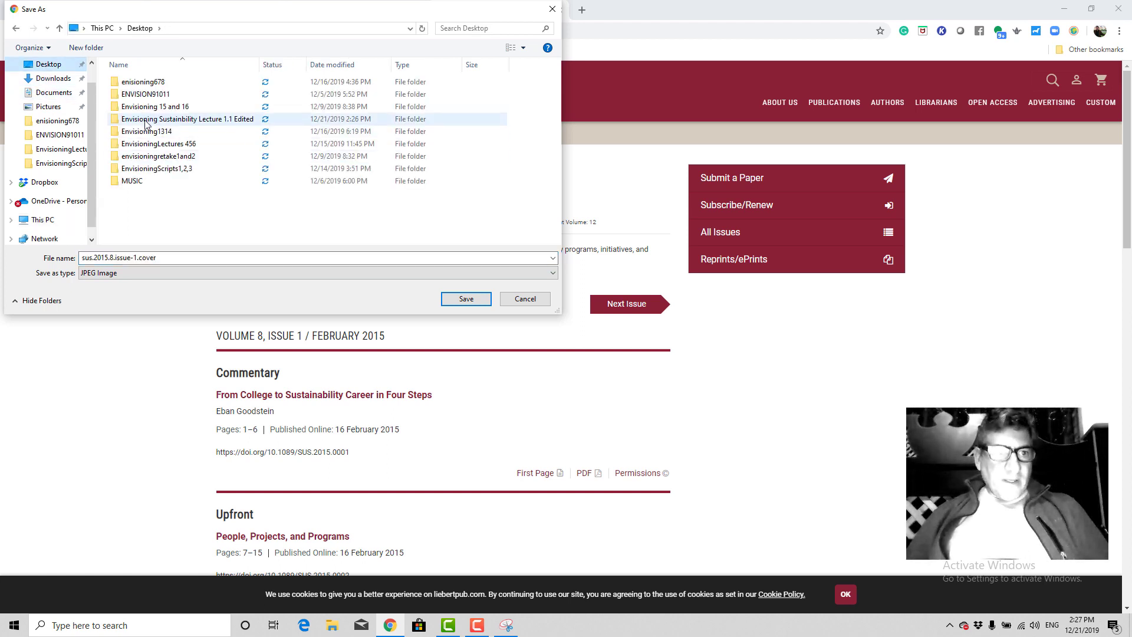
pyautogui.doubleClick(146, 120)
pyautogui.click(134, 85)
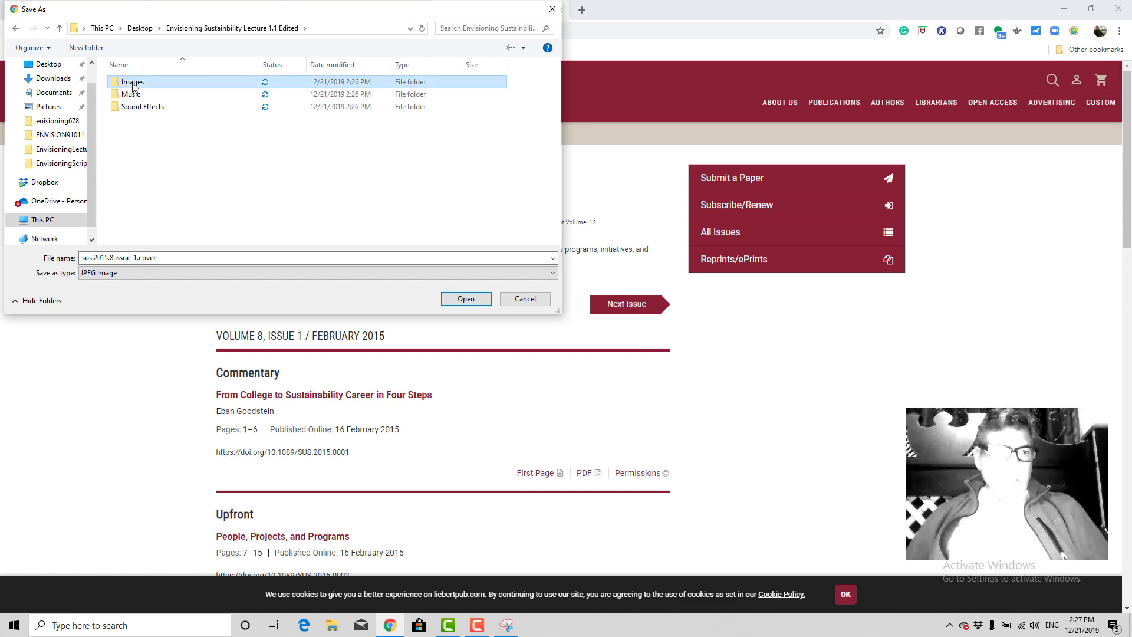
pyautogui.doubleClick(134, 86)
pyautogui.click(466, 299)
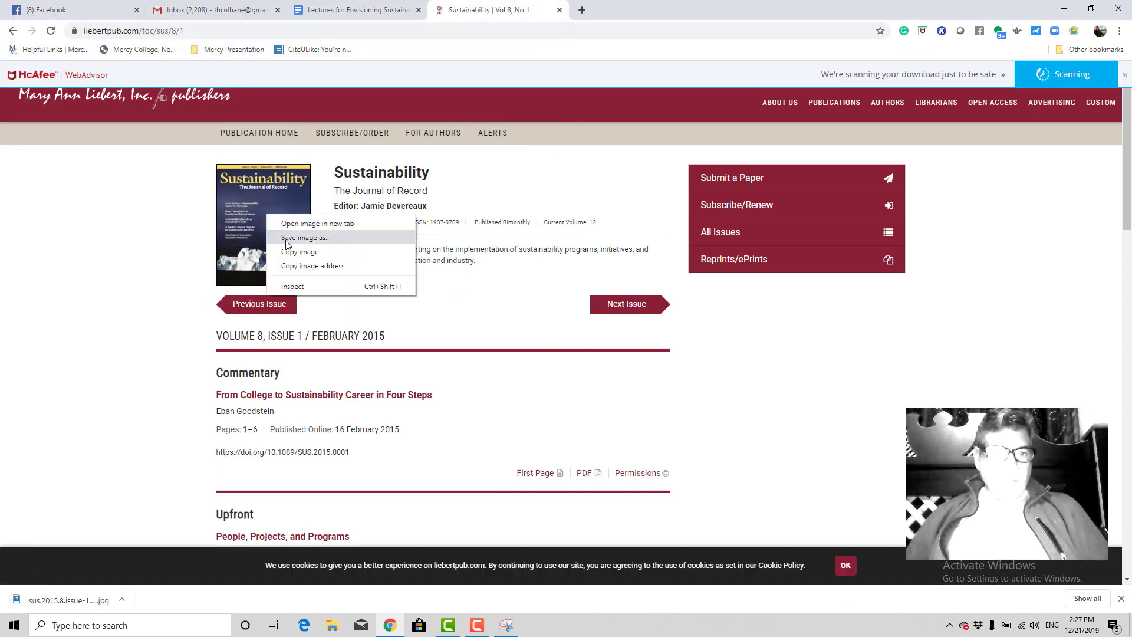
pyautogui.click(287, 237)
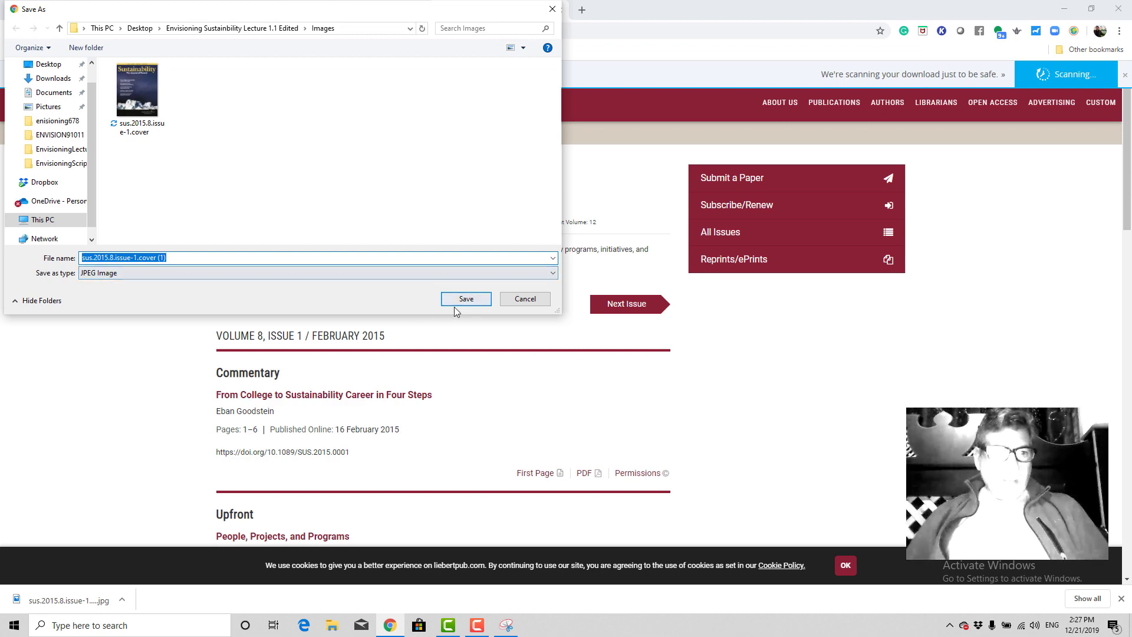
pyautogui.click(521, 302)
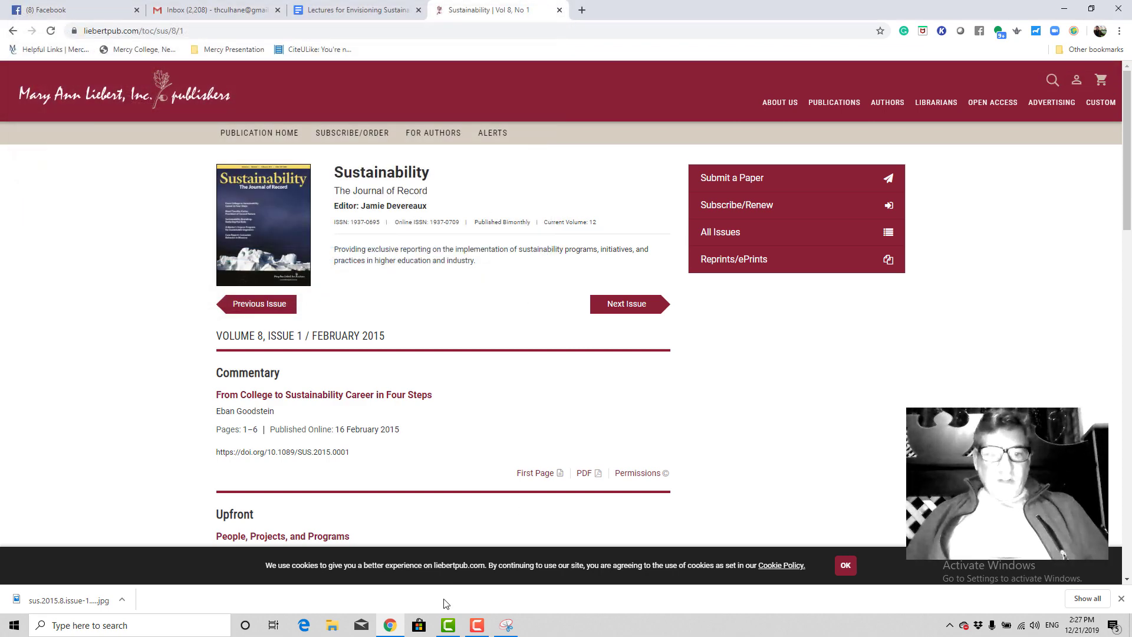
# Switch to Camtasia, play the lecture from the Lecture Start marker and add a Track 2 marker named "Metacognition" at about 06:34.
pyautogui.click(442, 632)
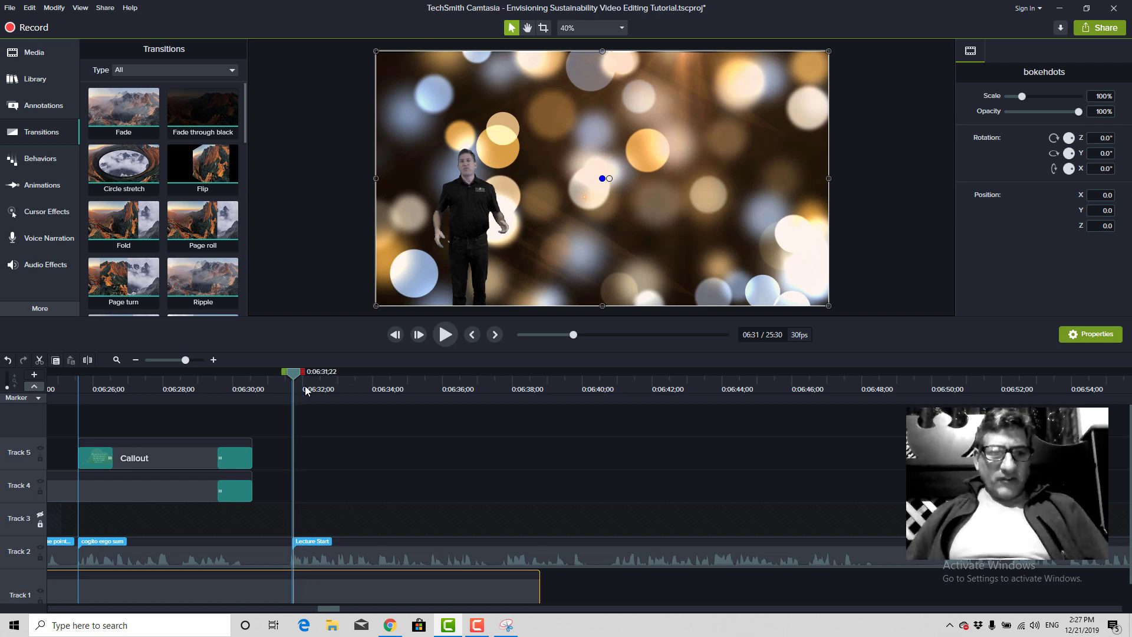
pyautogui.press('space')
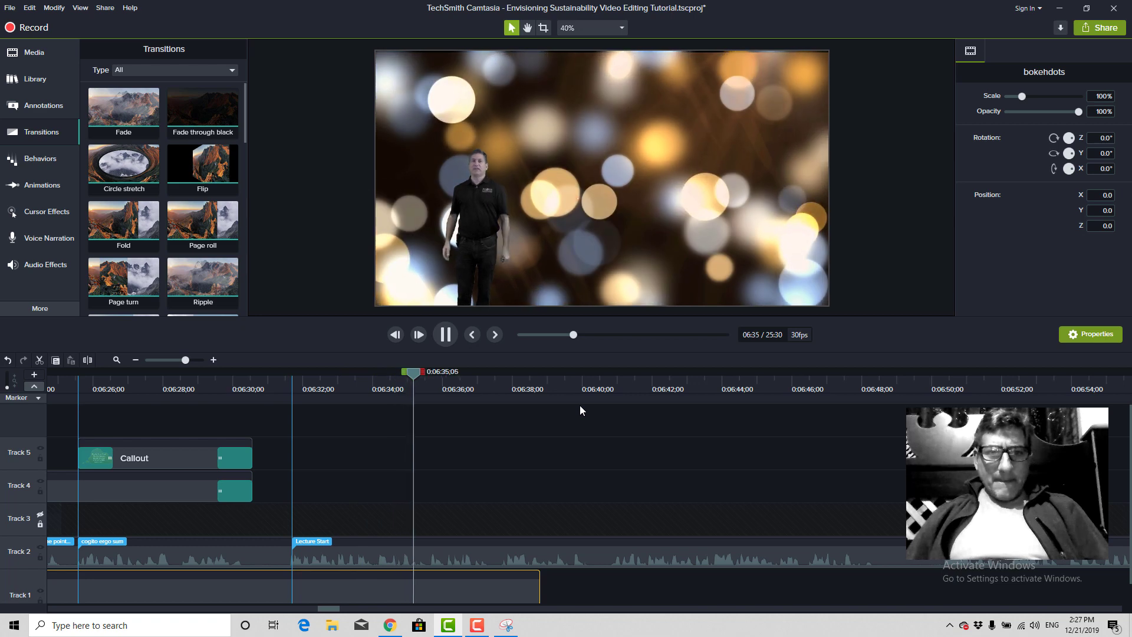
pyautogui.moveTo(460, 380); pyautogui.dragTo(363, 388)
pyautogui.press('space')
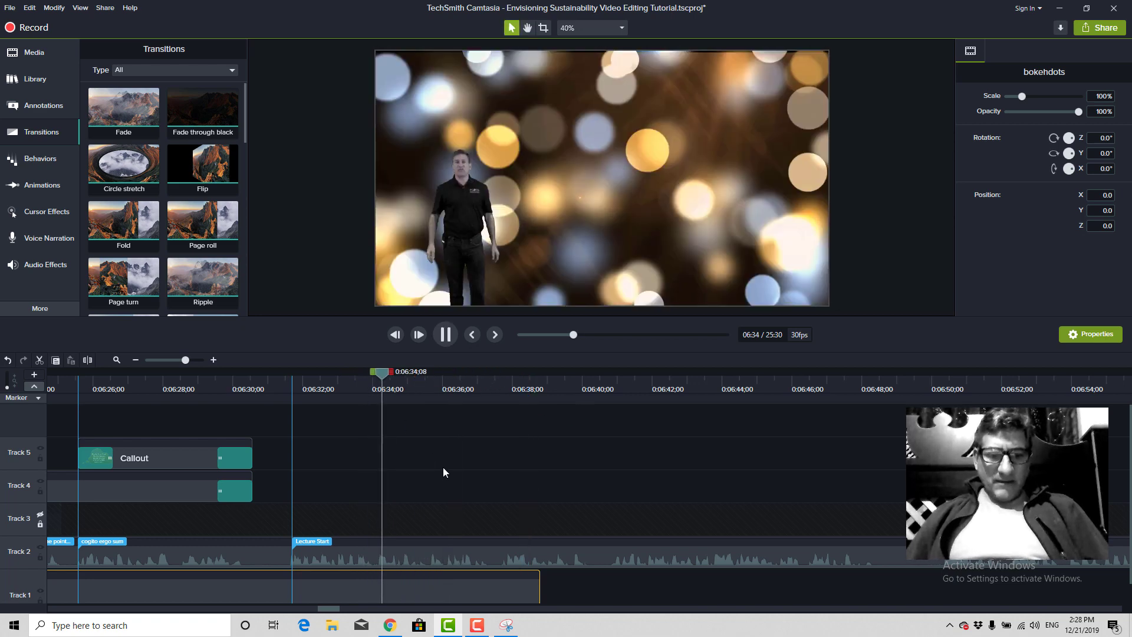
pyautogui.press('space')
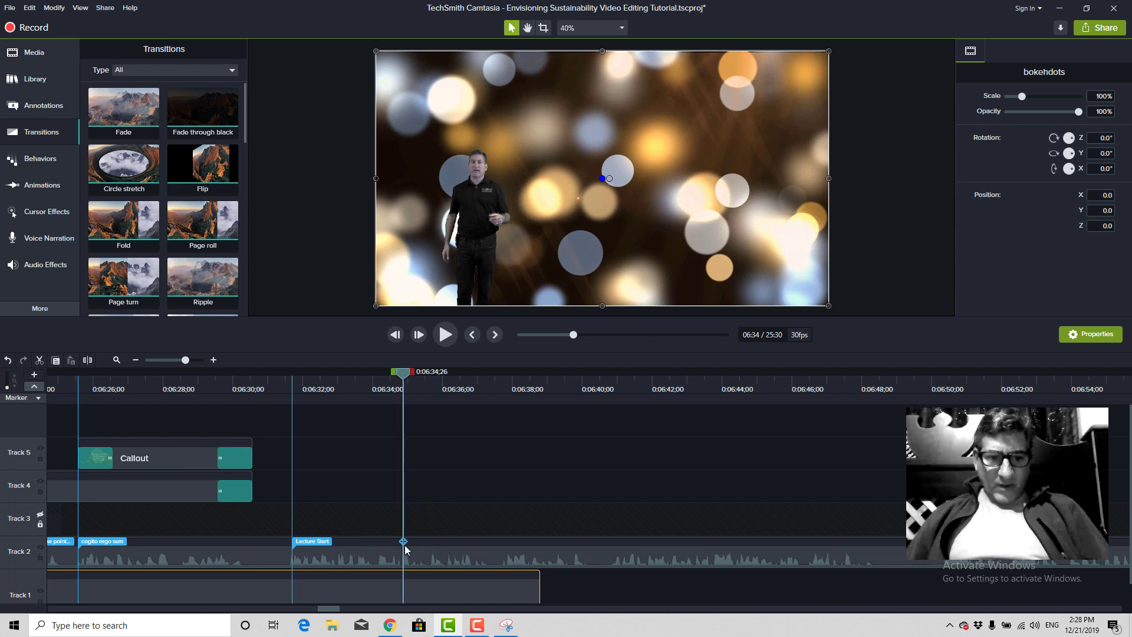
pyautogui.click(404, 542)
pyautogui.write('Metacognition')
pyautogui.press('Return')
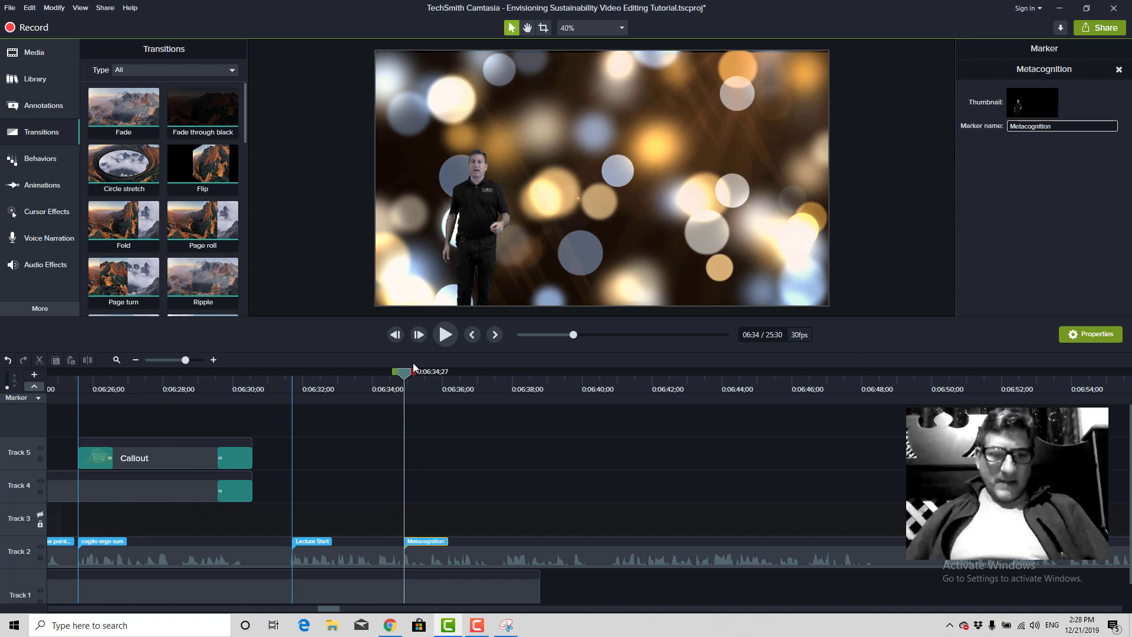
# Add a red speech-bubble callout reading "Meta-cognition" just before the Metacognition marker, beside the speaker, and widen it to fit one line.
pyautogui.moveTo(406, 383); pyautogui.dragTo(402, 382)
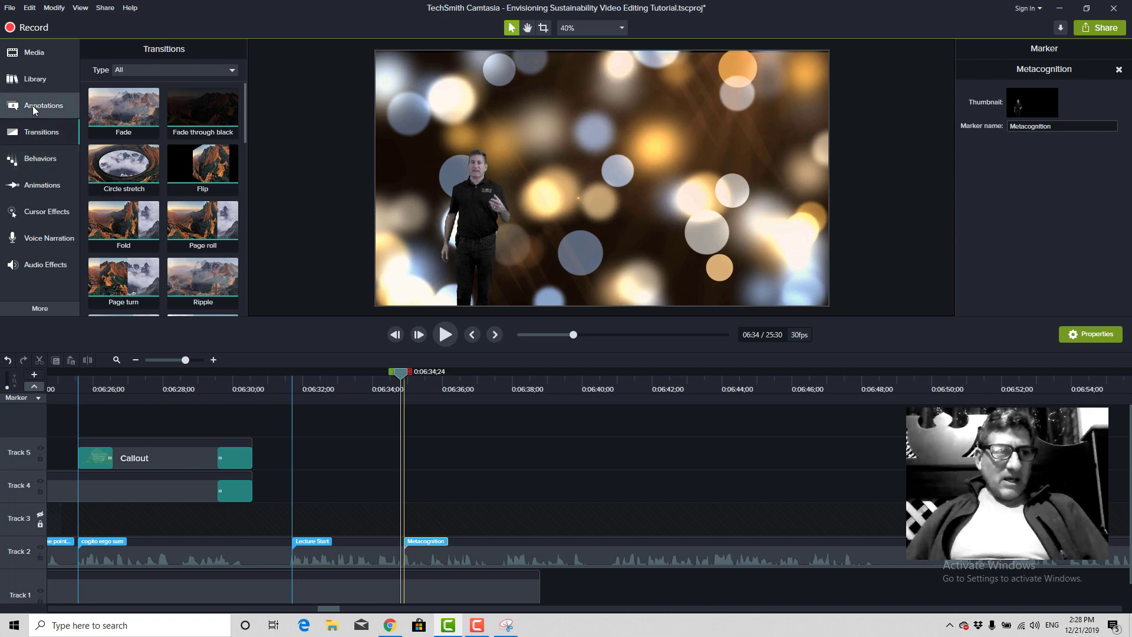
pyautogui.click(33, 110)
pyautogui.moveTo(140, 135); pyautogui.dragTo(512, 164)
pyautogui.doubleClick(578, 113)
pyautogui.write('Meta')
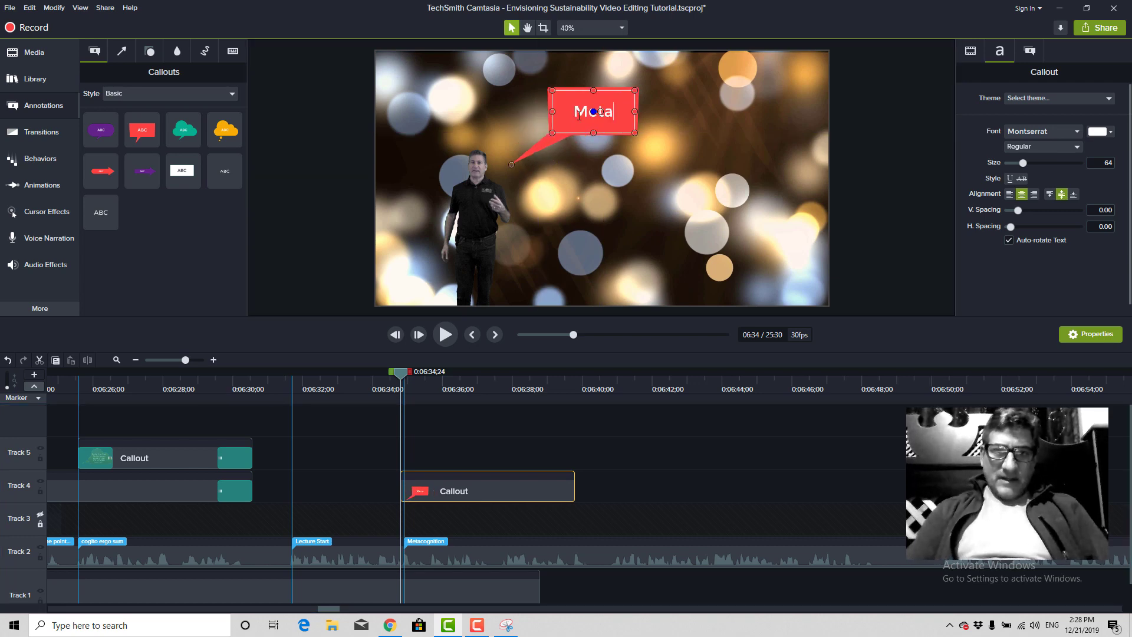
pyautogui.write('-co')
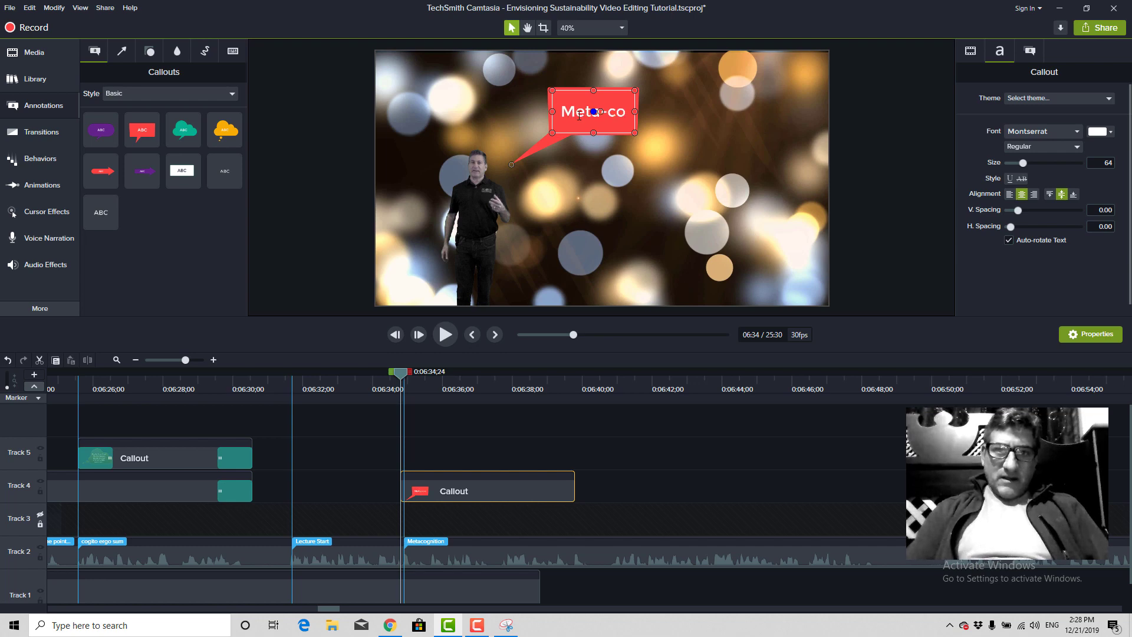
pyautogui.write('gnition')
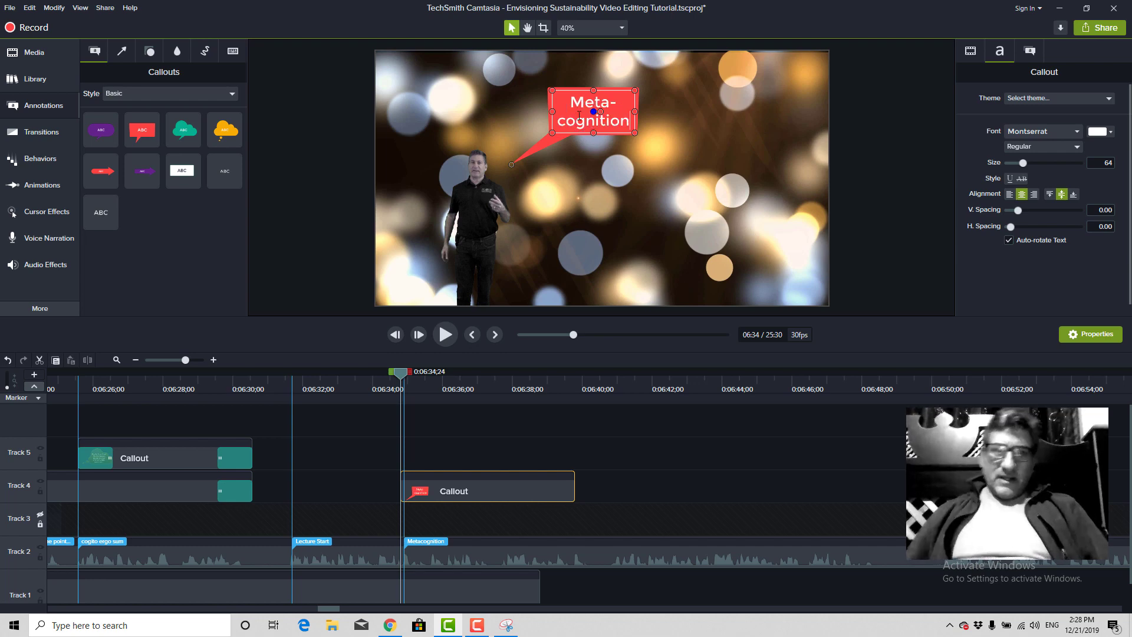
pyautogui.moveTo(634, 112); pyautogui.dragTo(696, 112)
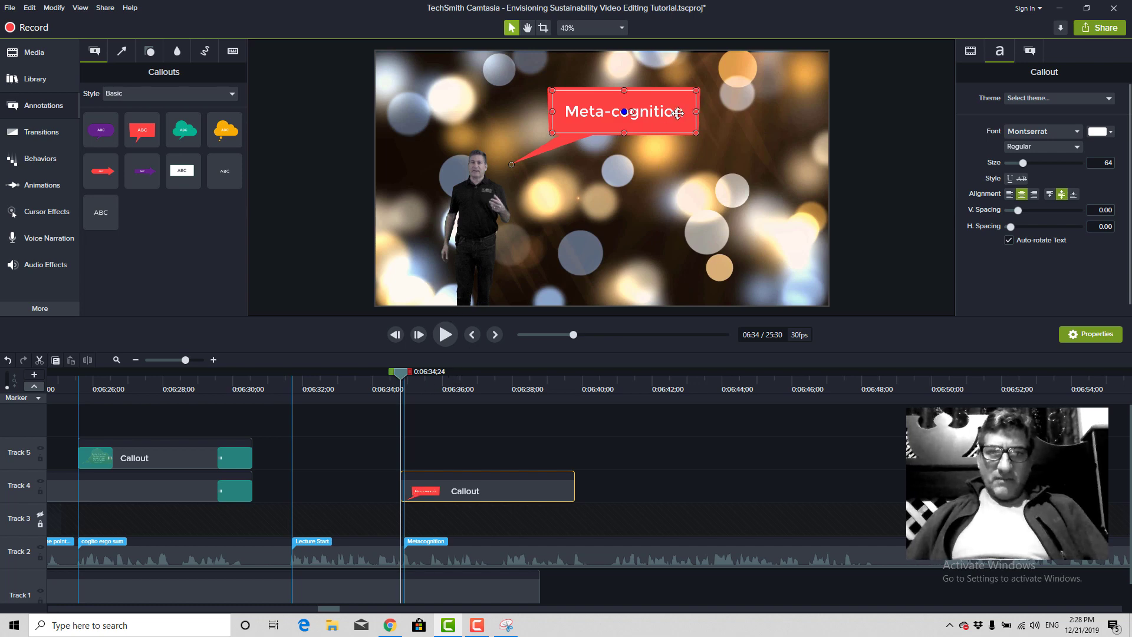
pyautogui.doubleClick(686, 114)
pyautogui.click(686, 112)
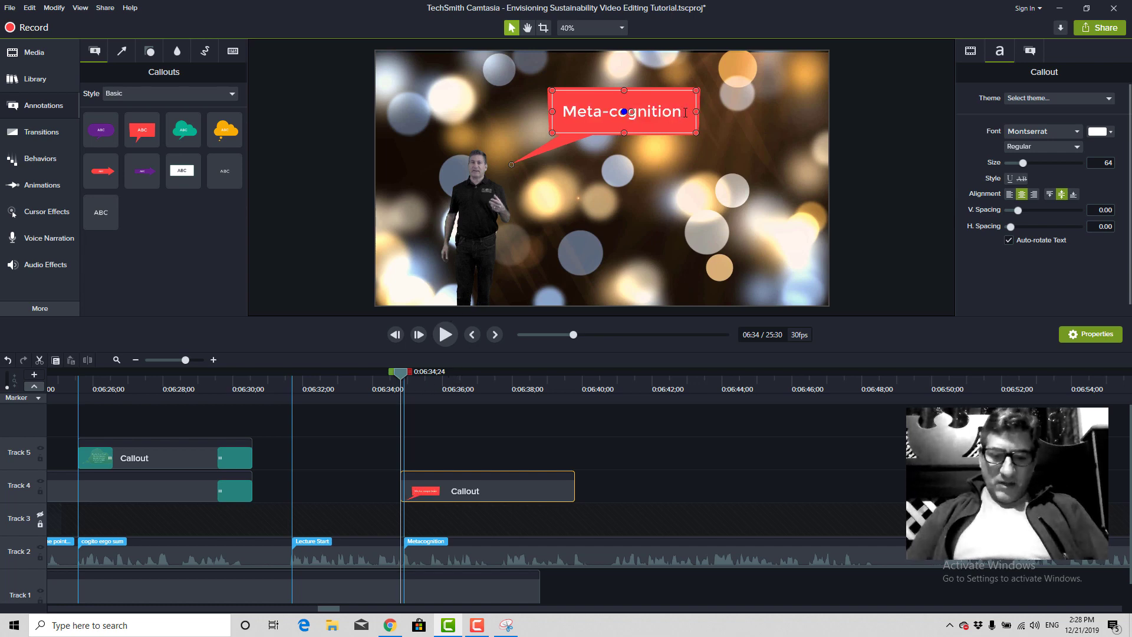
pyautogui.write('==/')
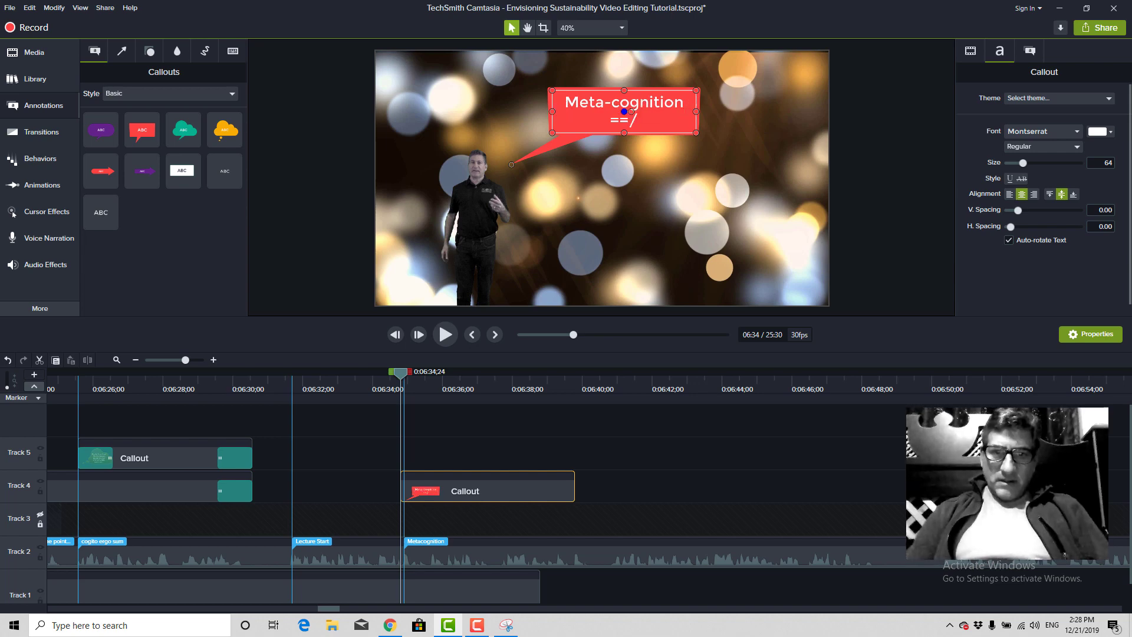
pyautogui.press('BackSpace')
pyautogui.press('BackSpace')
pyautogui.press('BackSpace')
pyautogui.press('BackSpace')
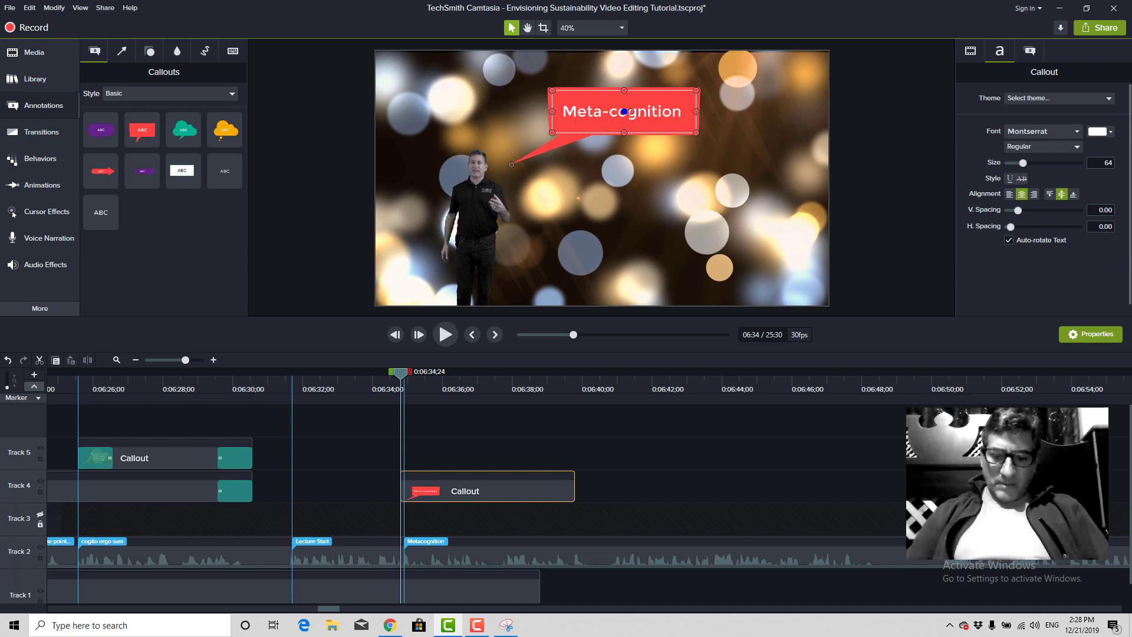
# Extend the callout text with the lines "=" and "Thinking about thinking!" and set the font size to 49.
pyautogui.press('Return')
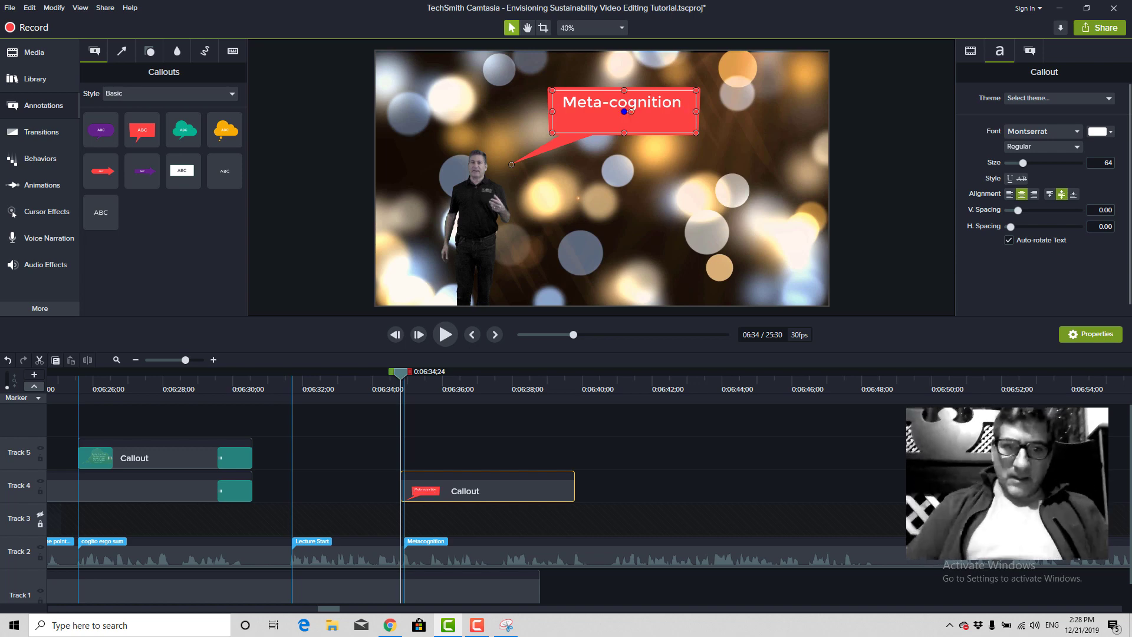
pyautogui.write('49')
pyautogui.press('Return')
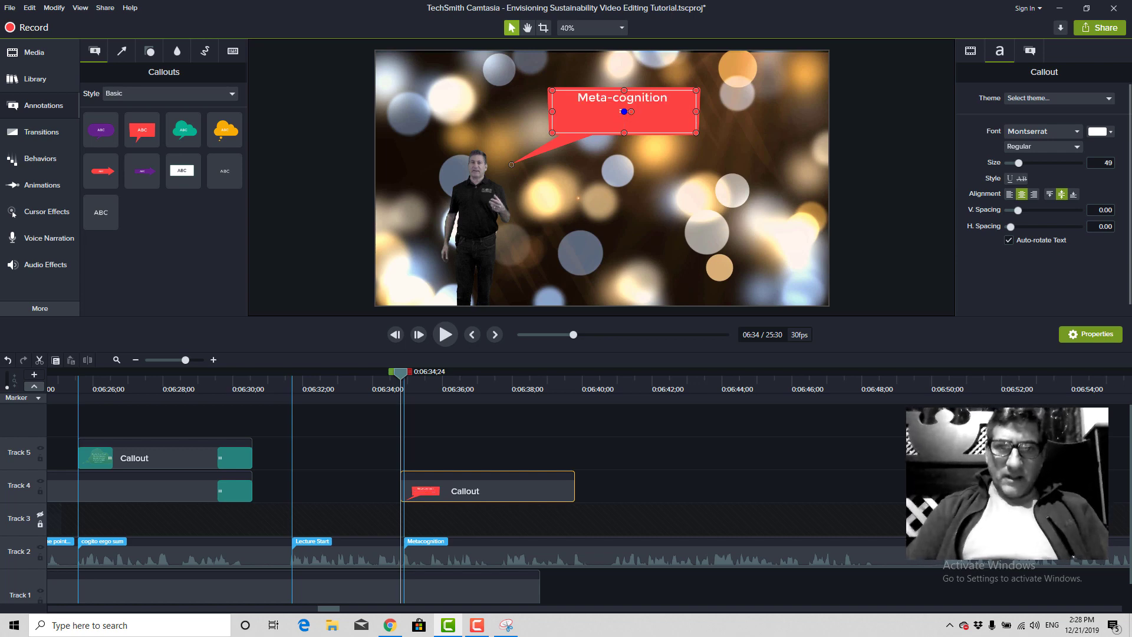
pyautogui.write('Thinking about')
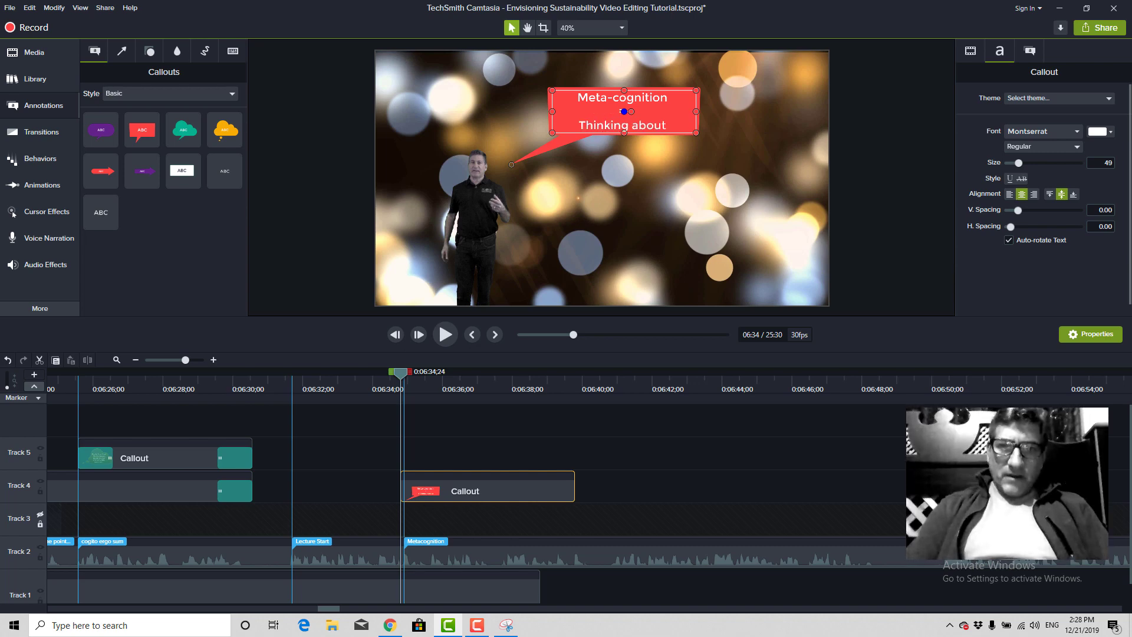
pyautogui.write(' thinking!')
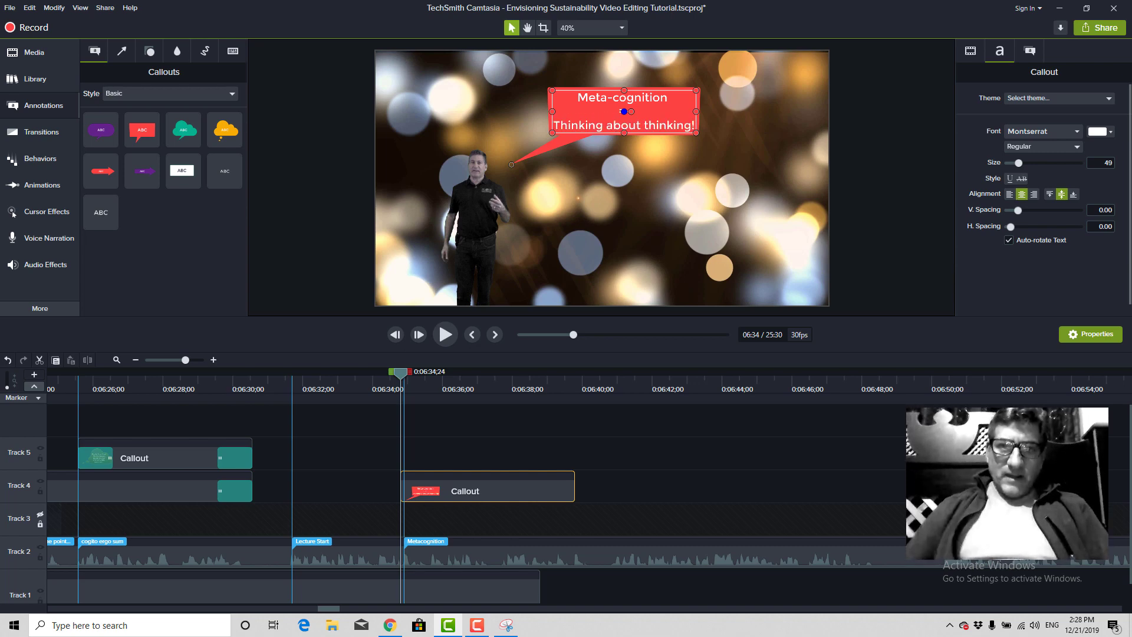
pyautogui.click(543, 203)
pyautogui.click(574, 112)
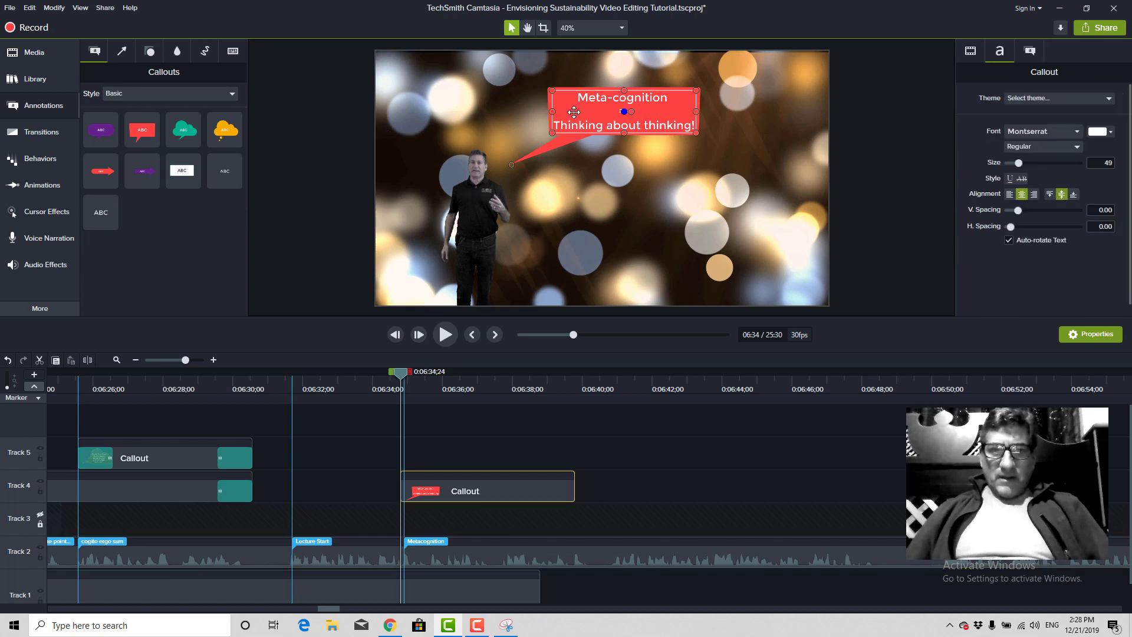
# Play through the red callout, trim its end on Track 4 back to about 06:38, and review the playback up to about 06:40.
pyautogui.click(382, 391)
pyautogui.press('space')
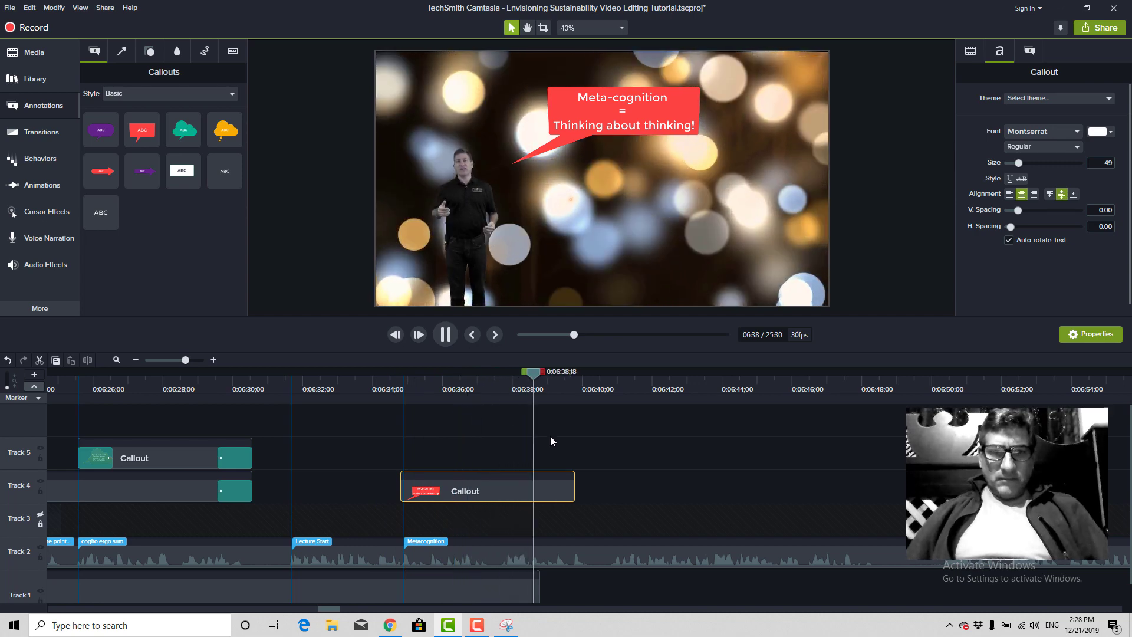
pyautogui.click(568, 500)
pyautogui.moveTo(568, 500); pyautogui.dragTo(505, 489)
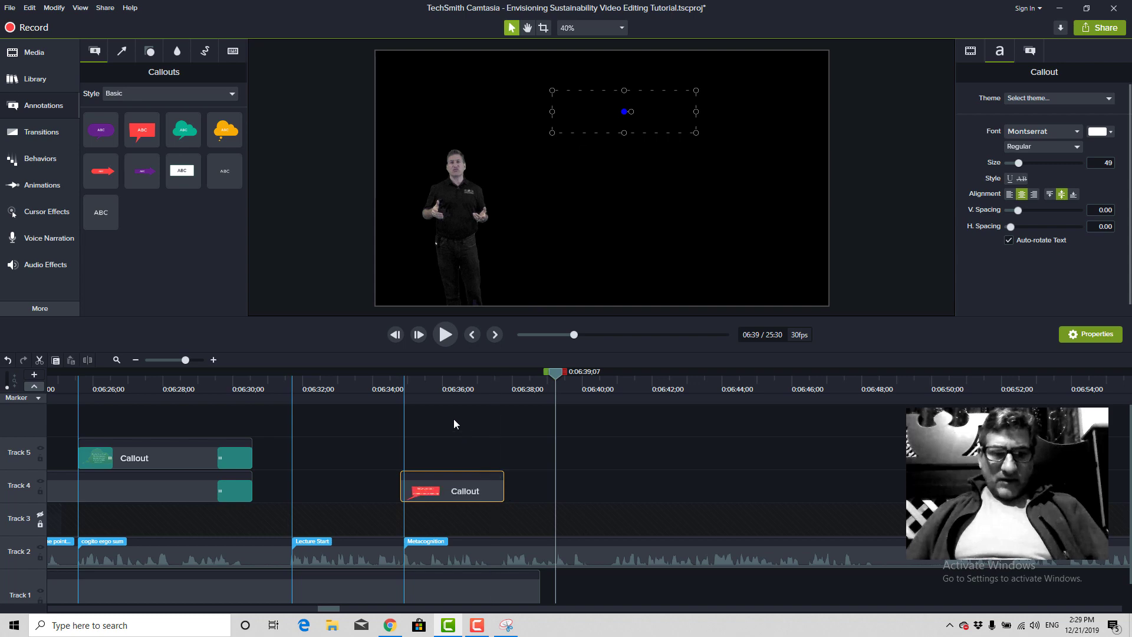
pyautogui.click(393, 388)
pyautogui.press('space')
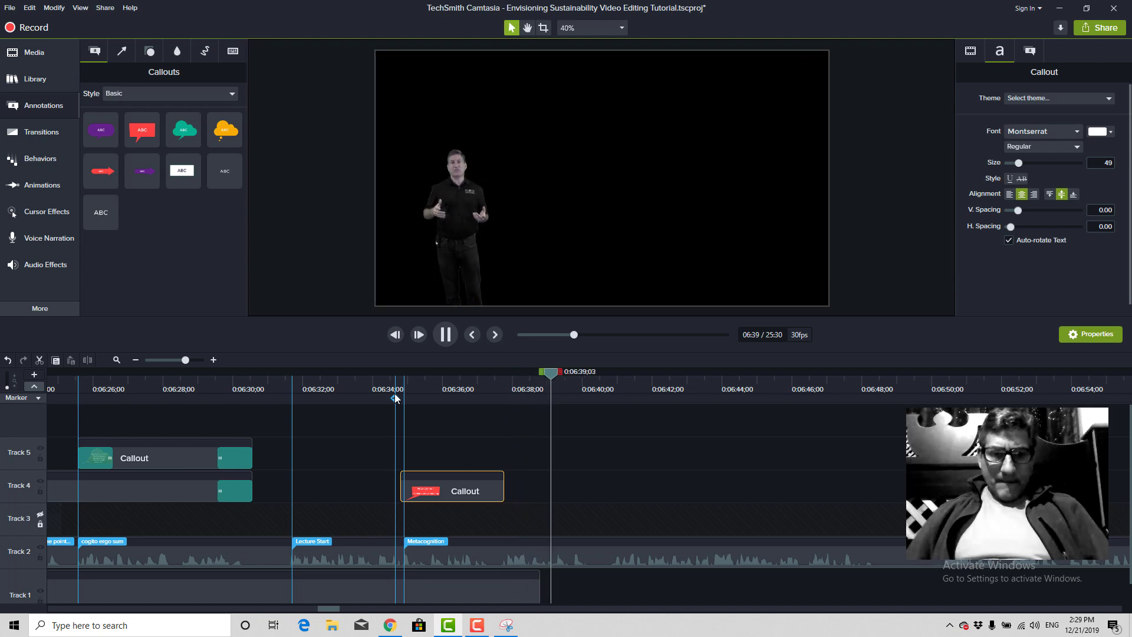
pyautogui.press('space')
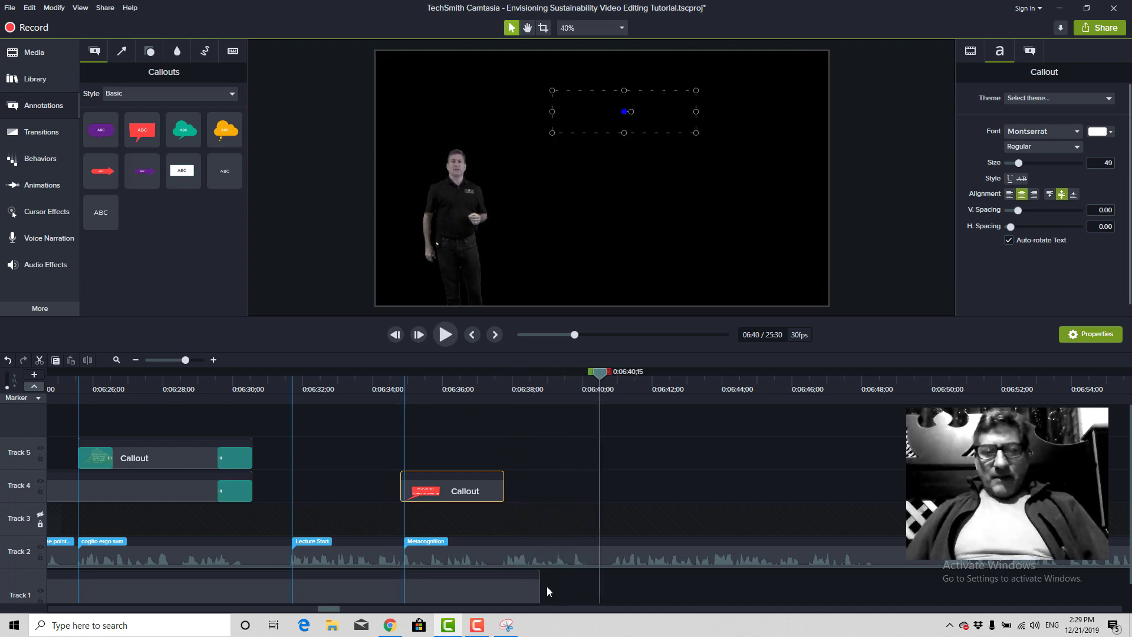
# Paste a copy of the bokehdots background clip on Track 1, following the existing one.
pyautogui.click(475, 585)
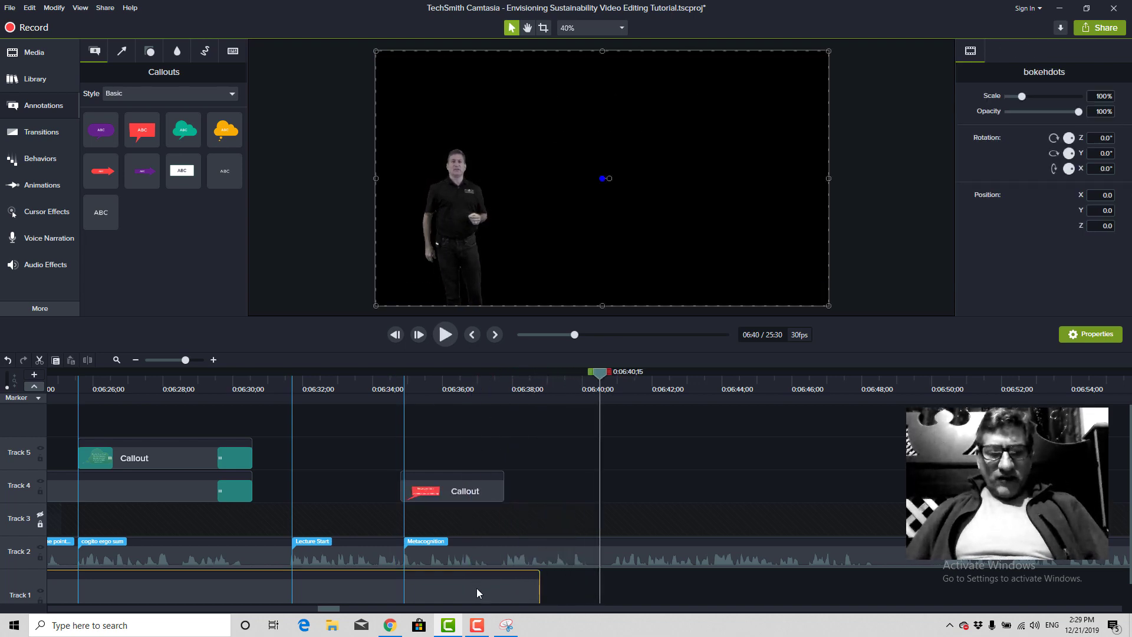
pyautogui.scroll(-1, 534, 522)
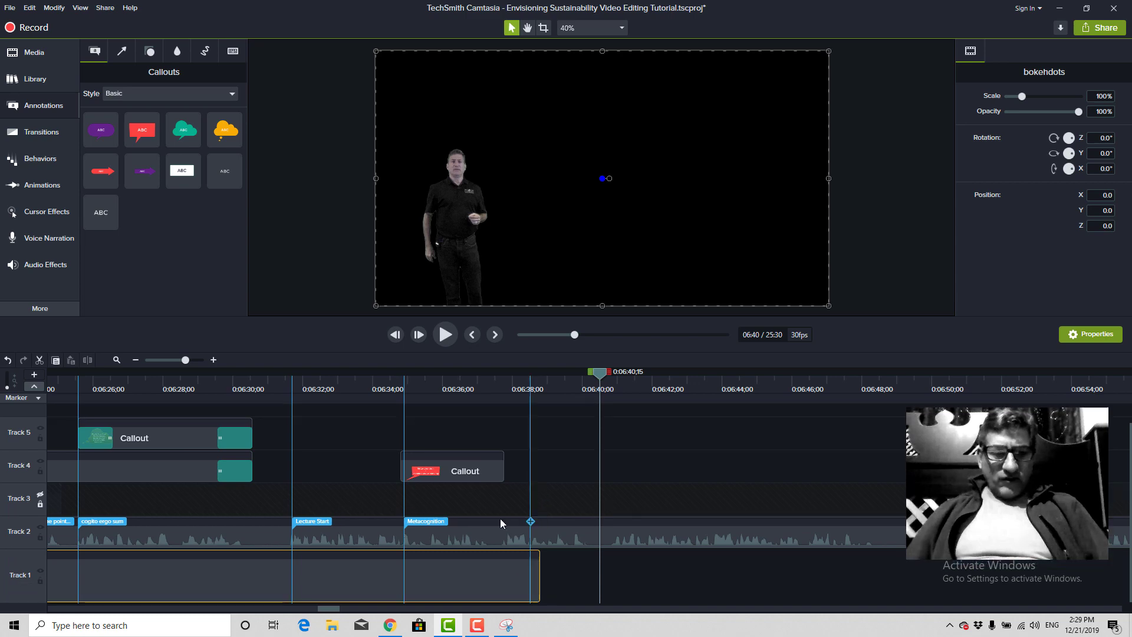
pyautogui.click(157, 361)
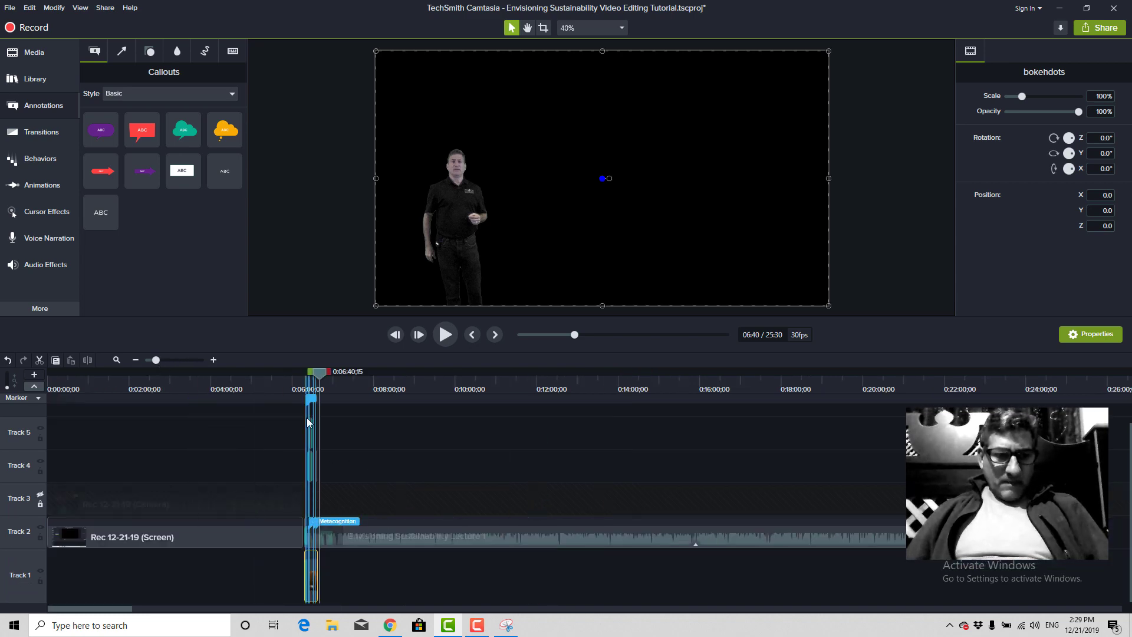
pyautogui.click(165, 359)
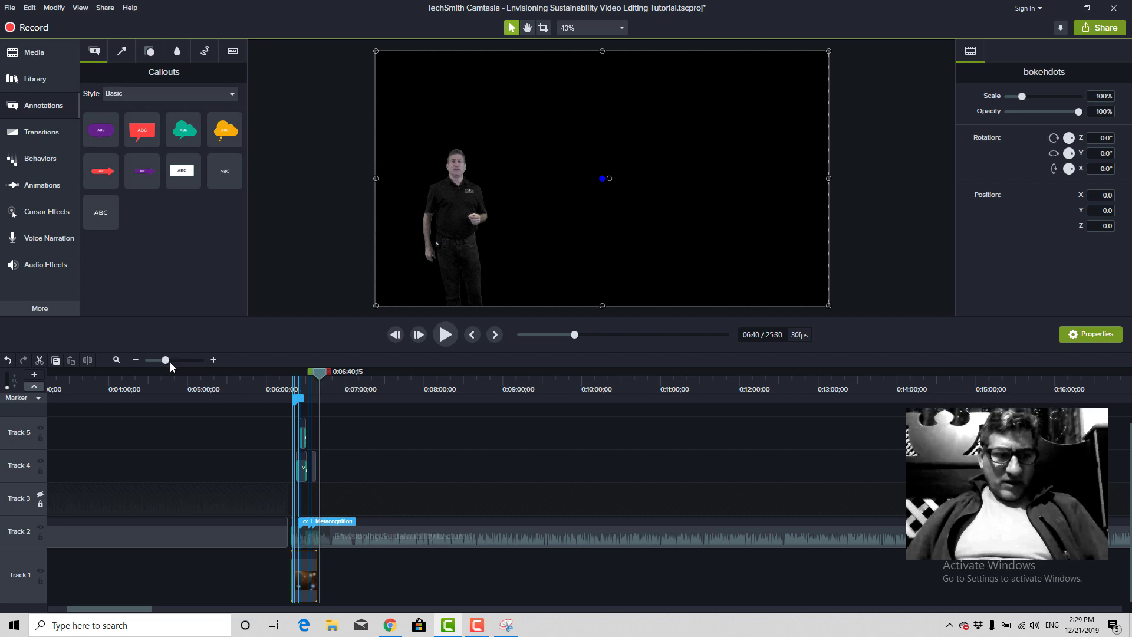
pyautogui.click(172, 360)
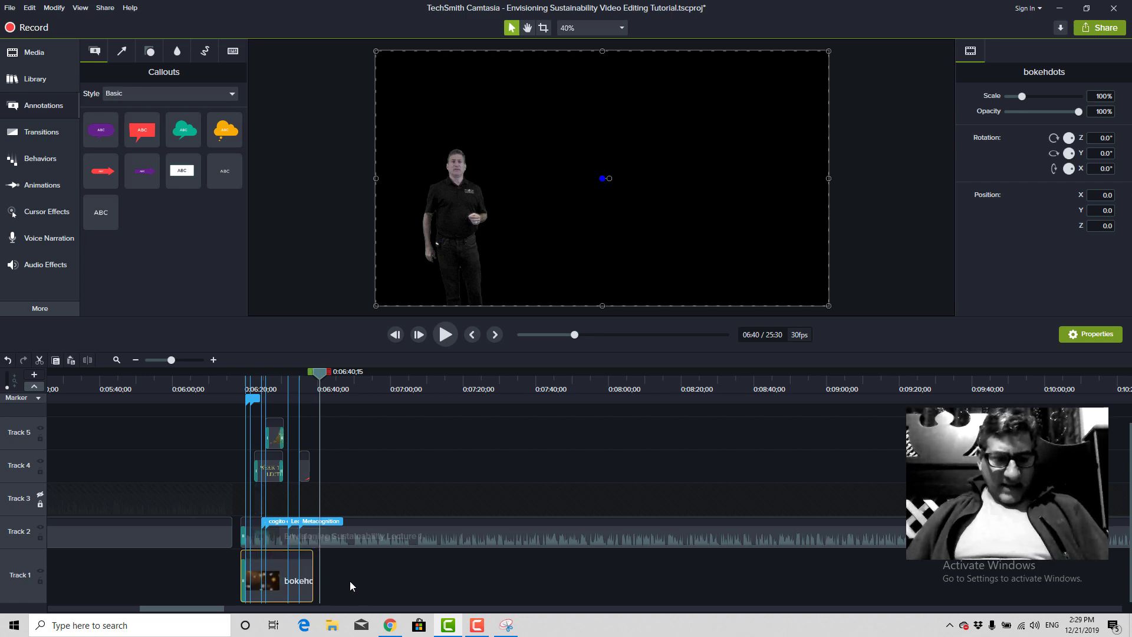
pyautogui.hotkey('ctrl', 'v')
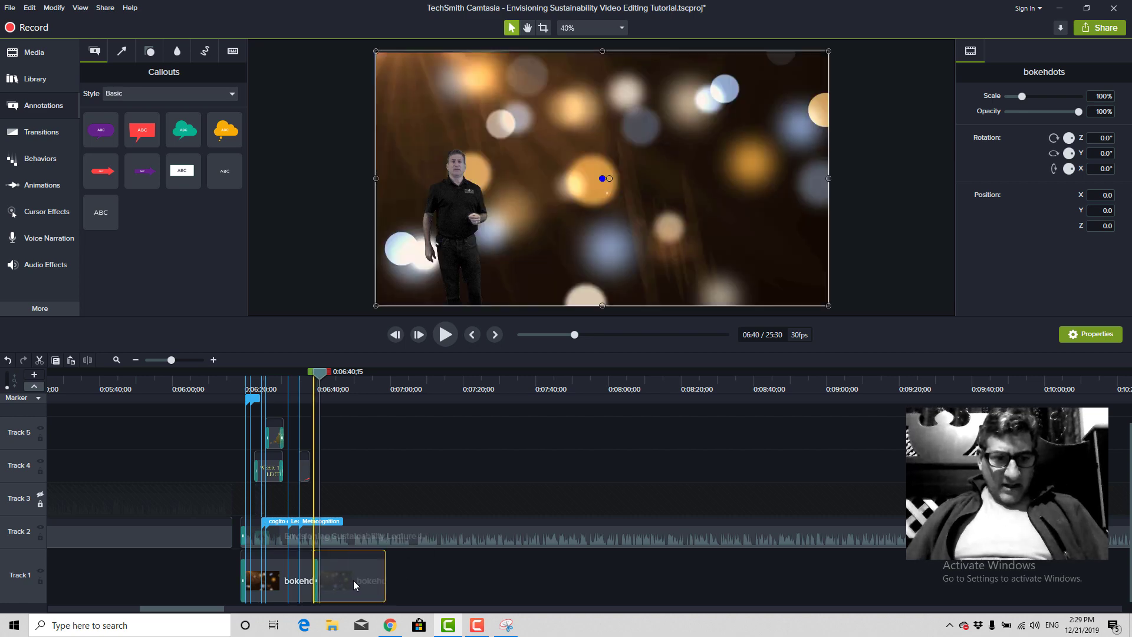
# Remove the fade at the start of the pasted bokehdots clip and snap the clip against the end of the first one.
pyautogui.click(323, 577)
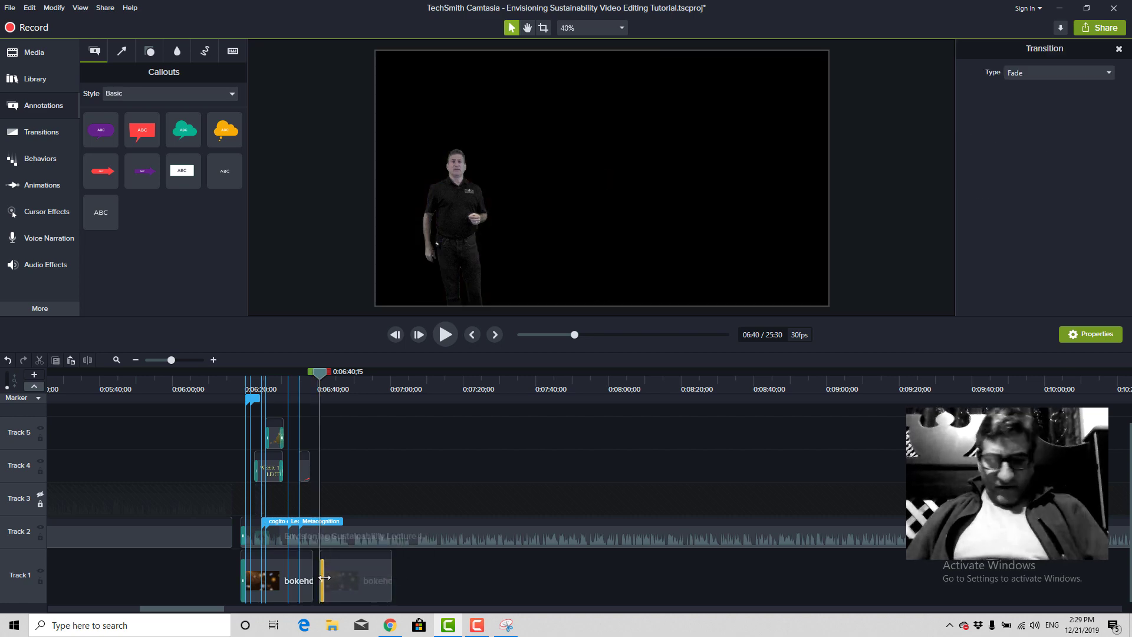
pyautogui.press('Delete')
pyautogui.click(327, 579)
pyautogui.moveTo(328, 579)
pyautogui.mouseDown()
pyautogui.moveTo(365, 579)
pyautogui.moveTo(327, 579)
pyautogui.mouseUp()
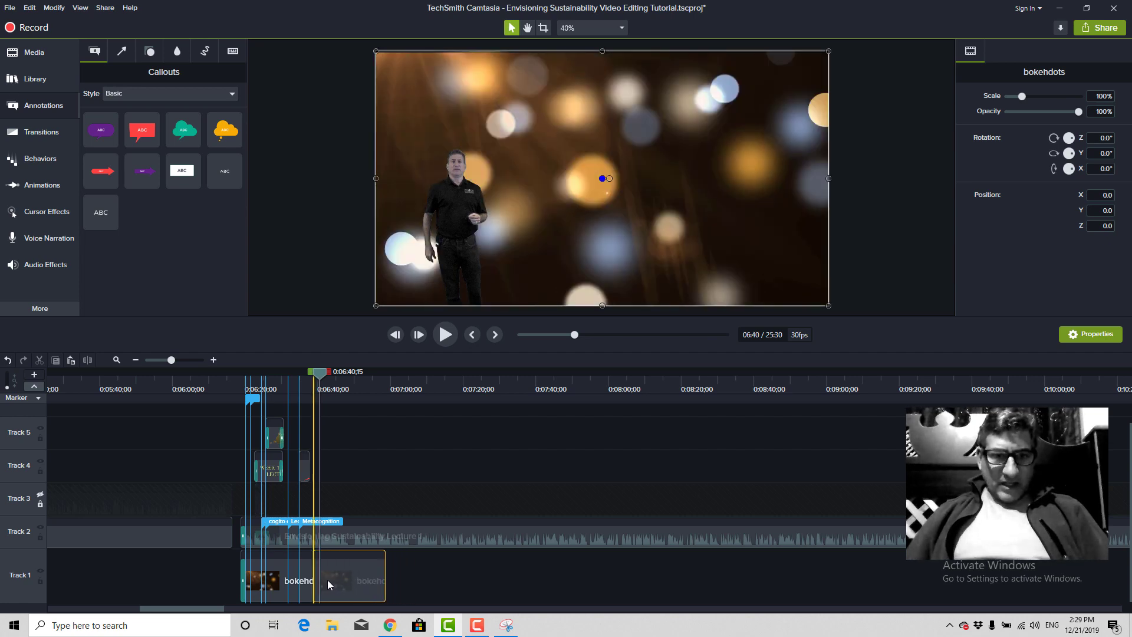
# Play across the background join, trim the second bokehdots clip to end at about 0:06:40;12, and replay the section.
pyautogui.click(182, 360)
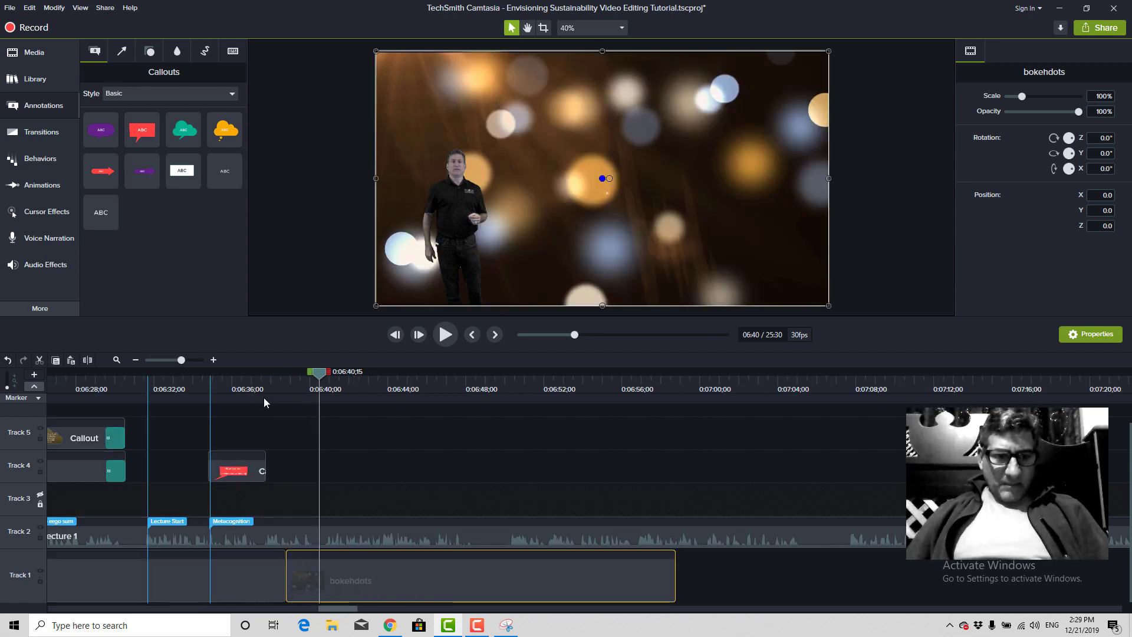
pyautogui.click(235, 384)
pyautogui.press('space')
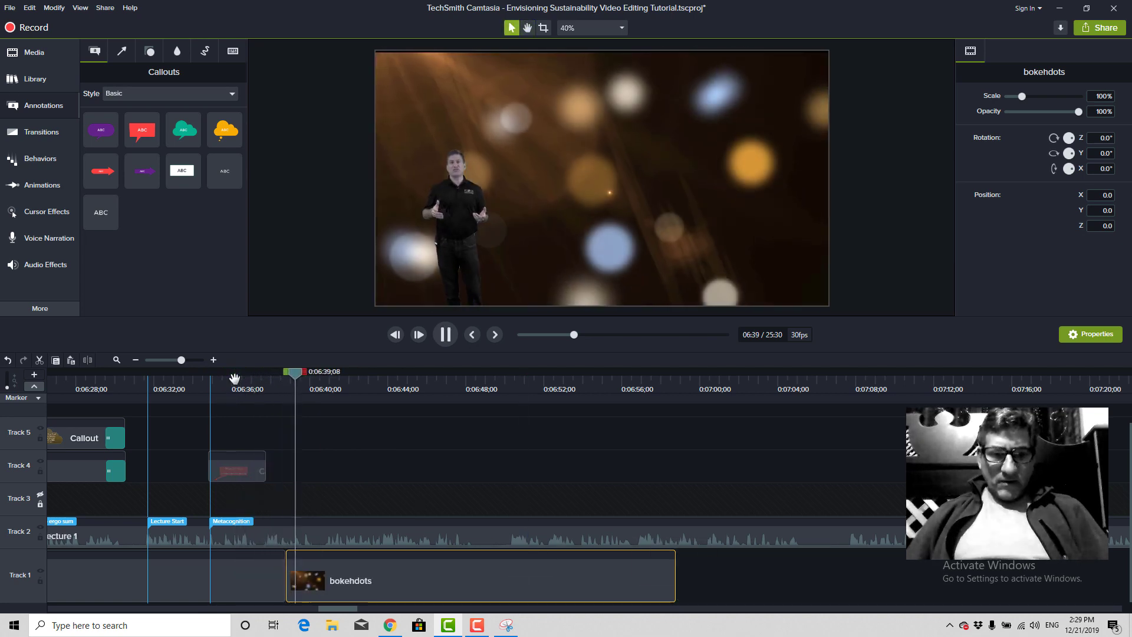
pyautogui.click(601, 177)
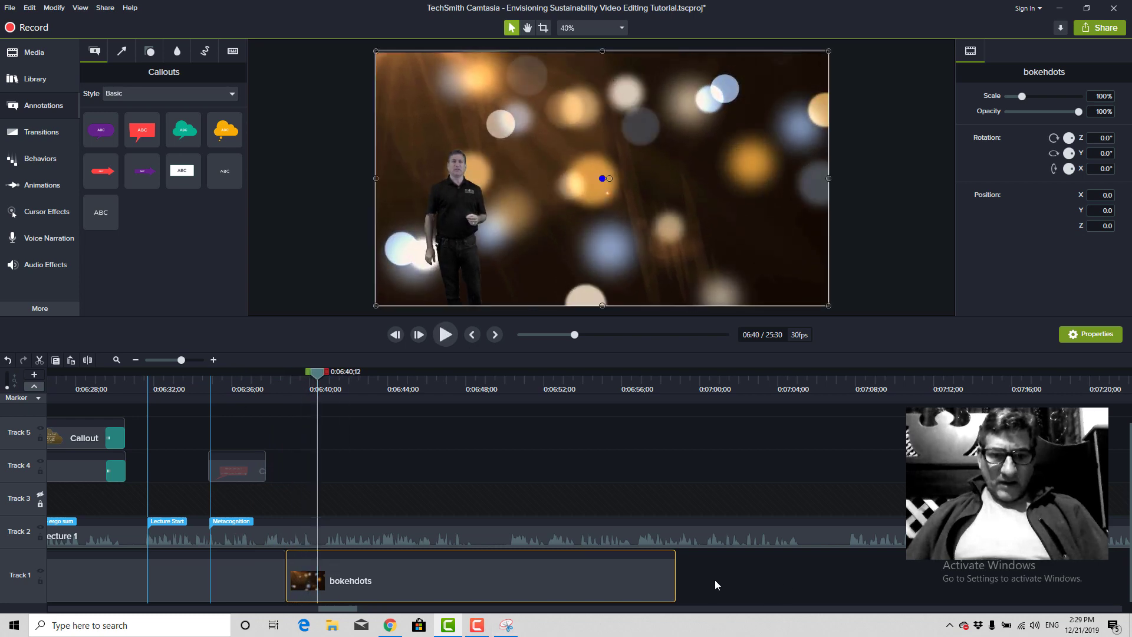
pyautogui.moveTo(674, 575); pyautogui.dragTo(320, 568)
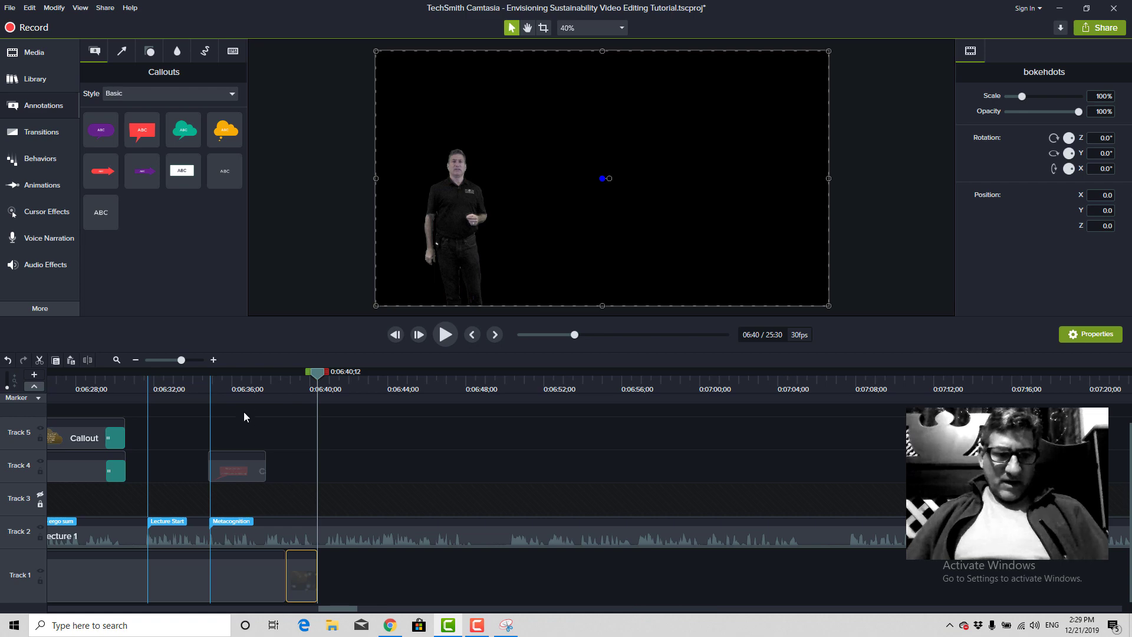
pyautogui.click(245, 386)
pyautogui.press('space')
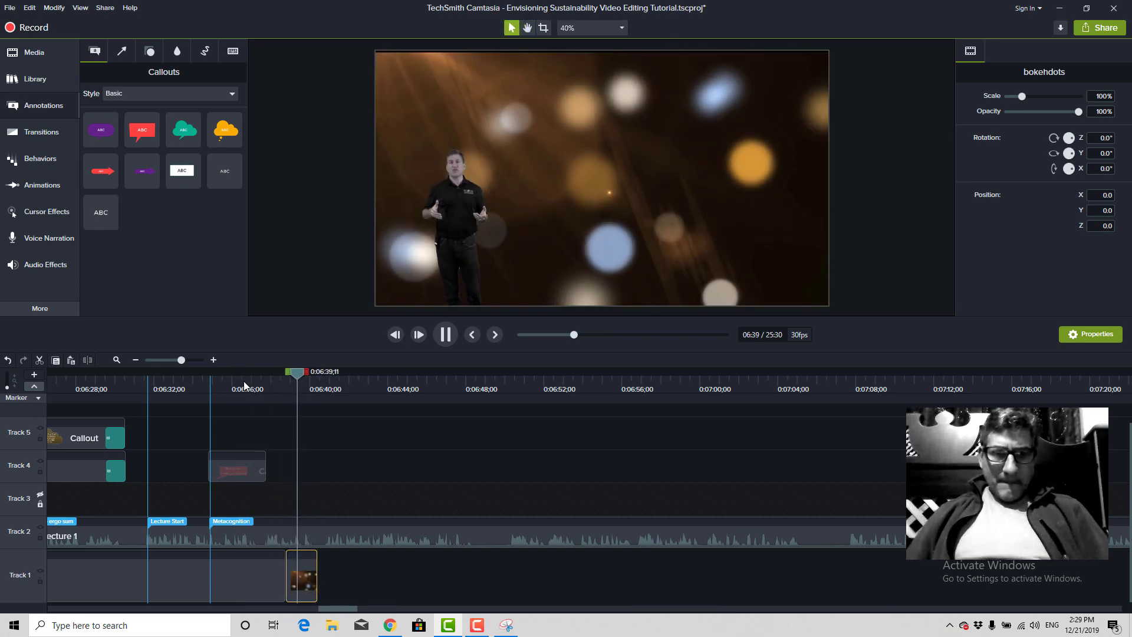
# Extend the second bokehdots clip on Track 1 at its end and trim its start to leave about two seconds.
pyautogui.press('space')
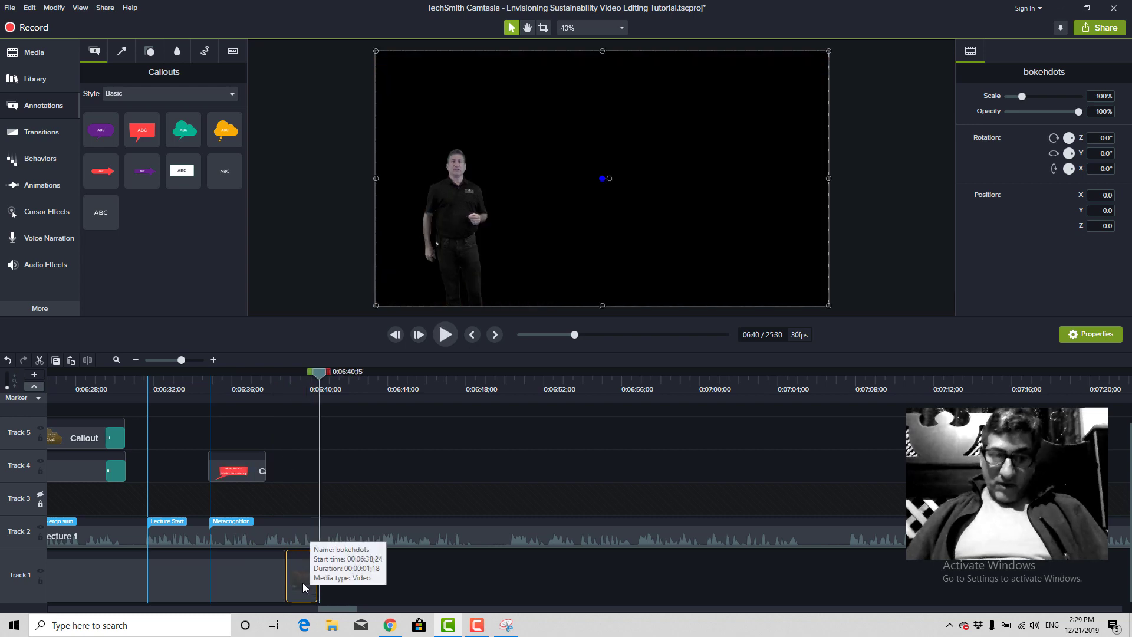
pyautogui.moveTo(293, 389)
pyautogui.mouseDown()
pyautogui.moveTo(261, 382)
pyautogui.moveTo(311, 391)
pyautogui.mouseUp()
pyautogui.moveTo(317, 574); pyautogui.dragTo(375, 573)
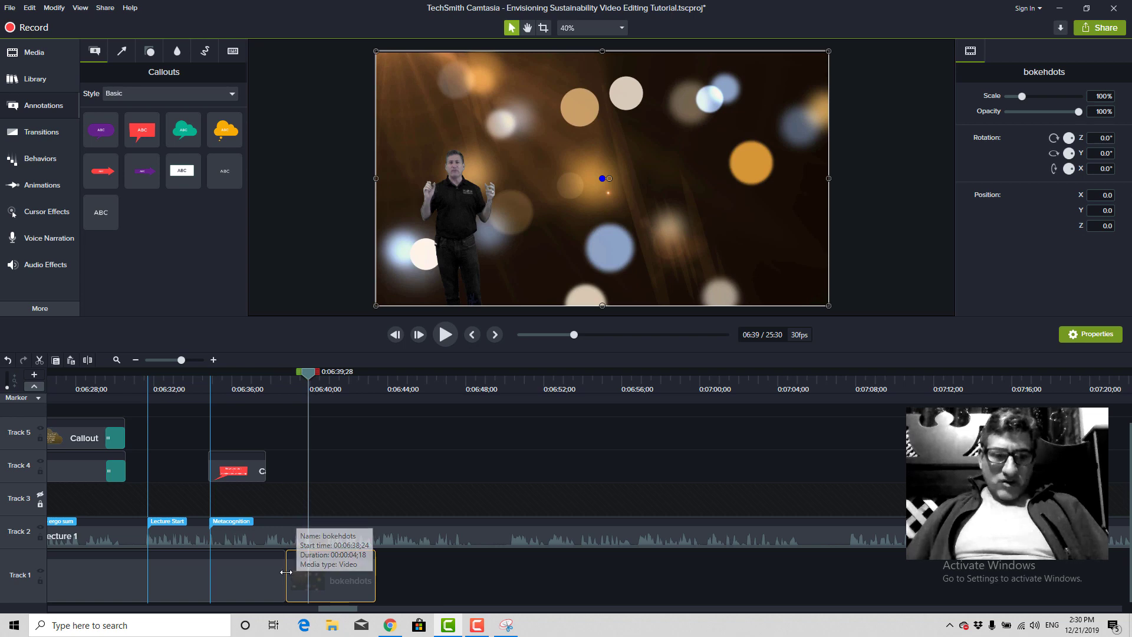
pyautogui.moveTo(289, 577); pyautogui.dragTo(343, 568)
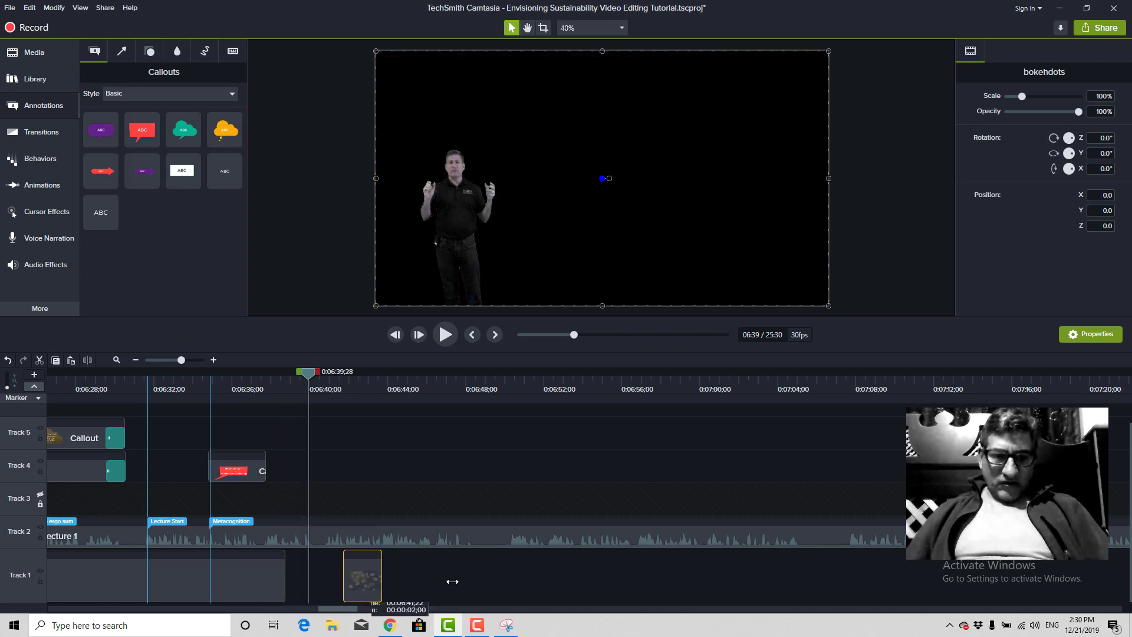
pyautogui.moveTo(439, 581); pyautogui.dragTo(457, 581)
# Move the retrimmed bokehdots clip back against the end of the first one and play across the join.
pyautogui.moveTo(308, 373); pyautogui.dragTo(430, 388)
pyautogui.moveTo(343, 578); pyautogui.dragTo(315, 567)
pyautogui.click(269, 379)
pyautogui.press('space')
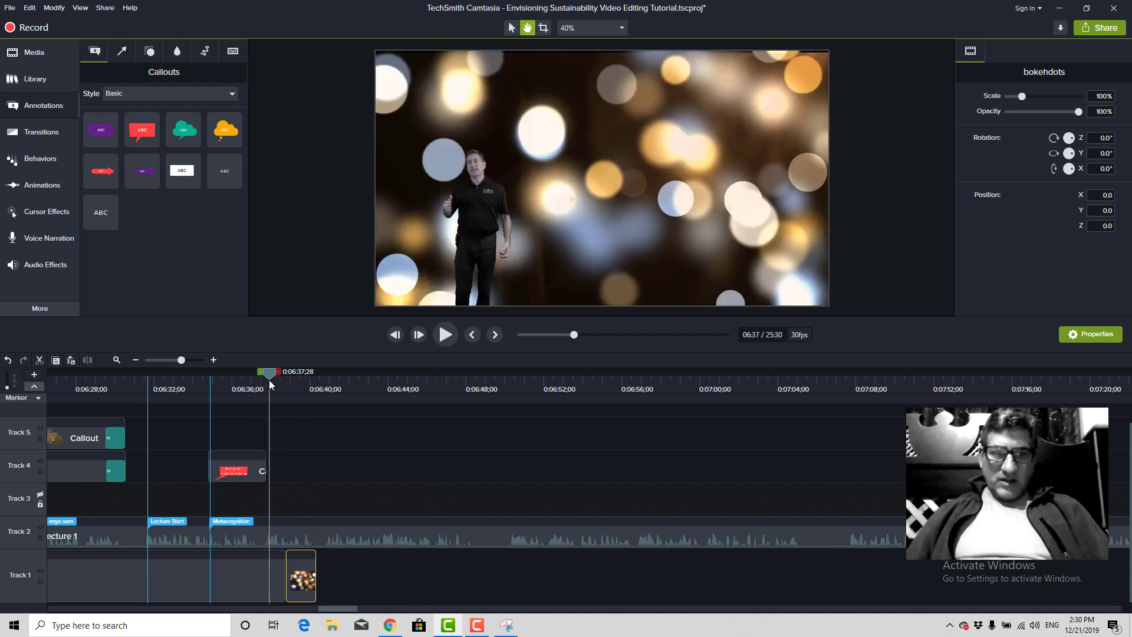
pyautogui.press('space')
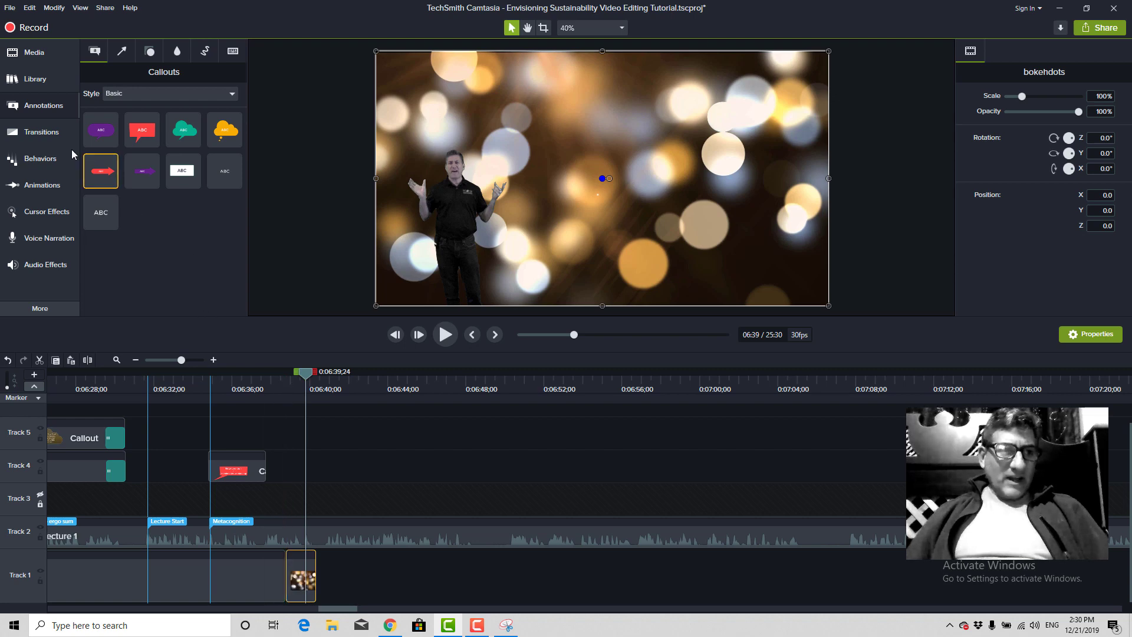
# Add a Fade transition between the two bokehdots clips on Track 1 and play through it.
pyautogui.click(50, 137)
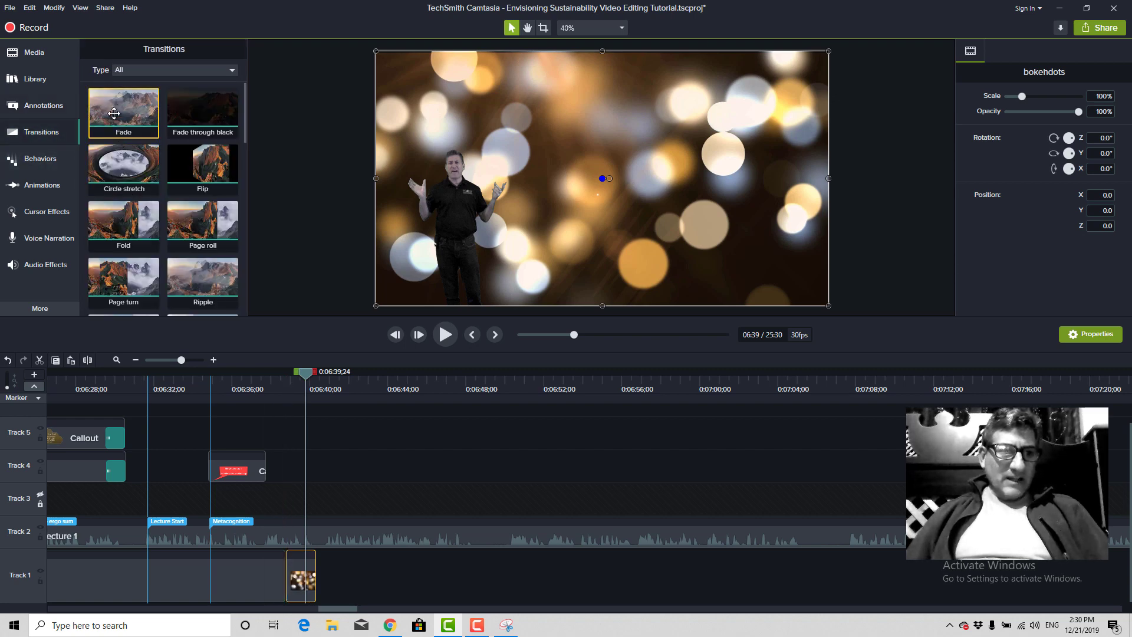
pyautogui.moveTo(117, 109); pyautogui.dragTo(293, 586)
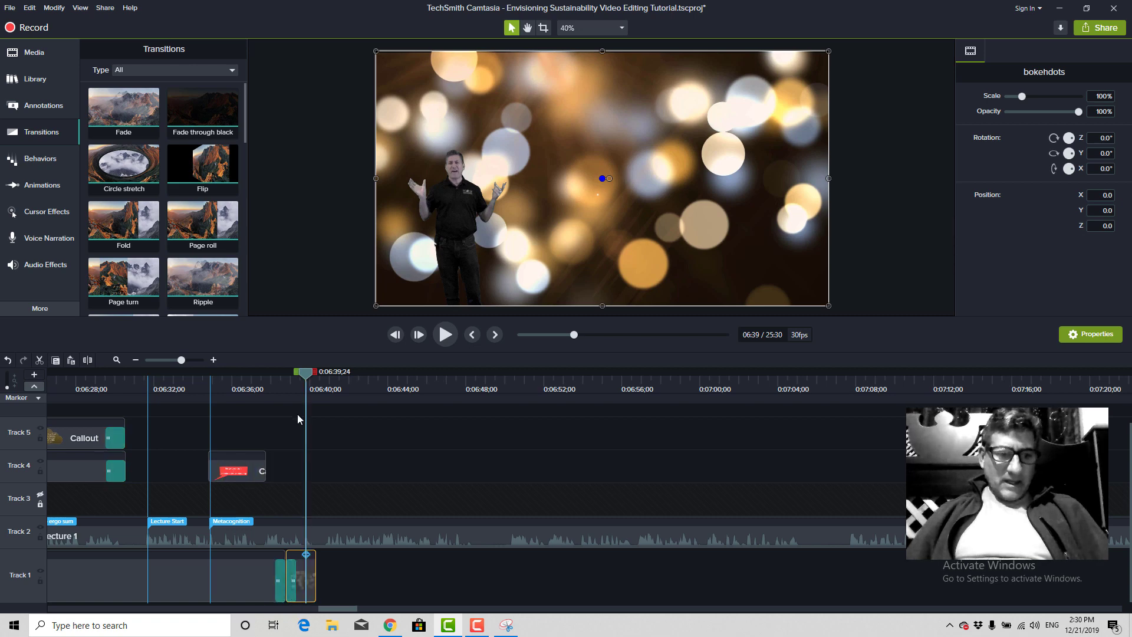
pyautogui.click(273, 383)
pyautogui.press('space')
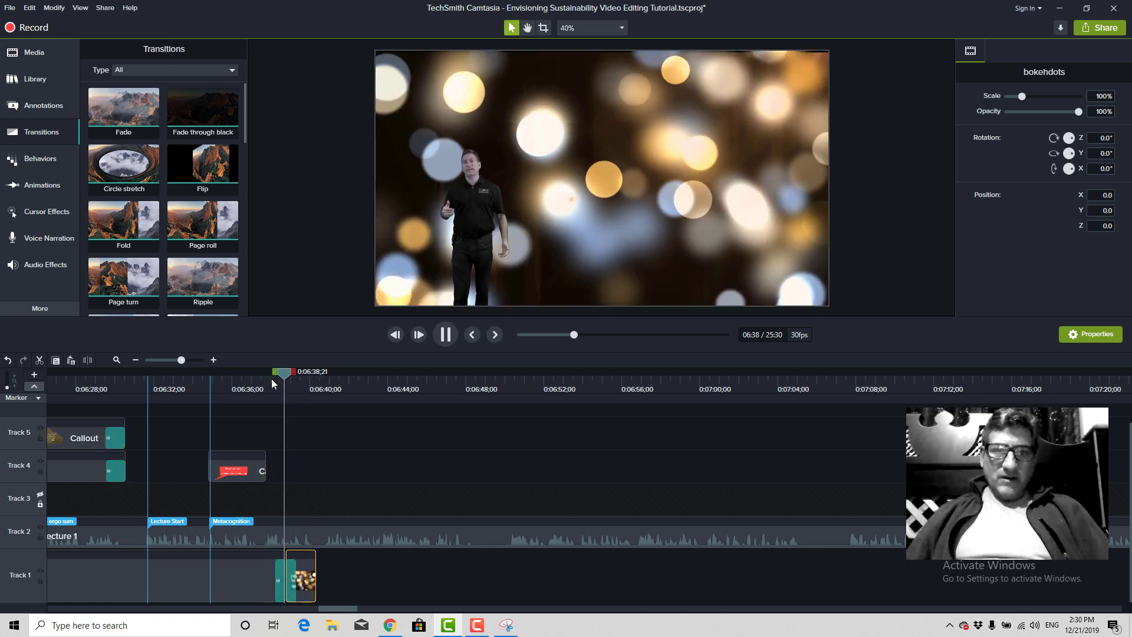
pyautogui.press('space')
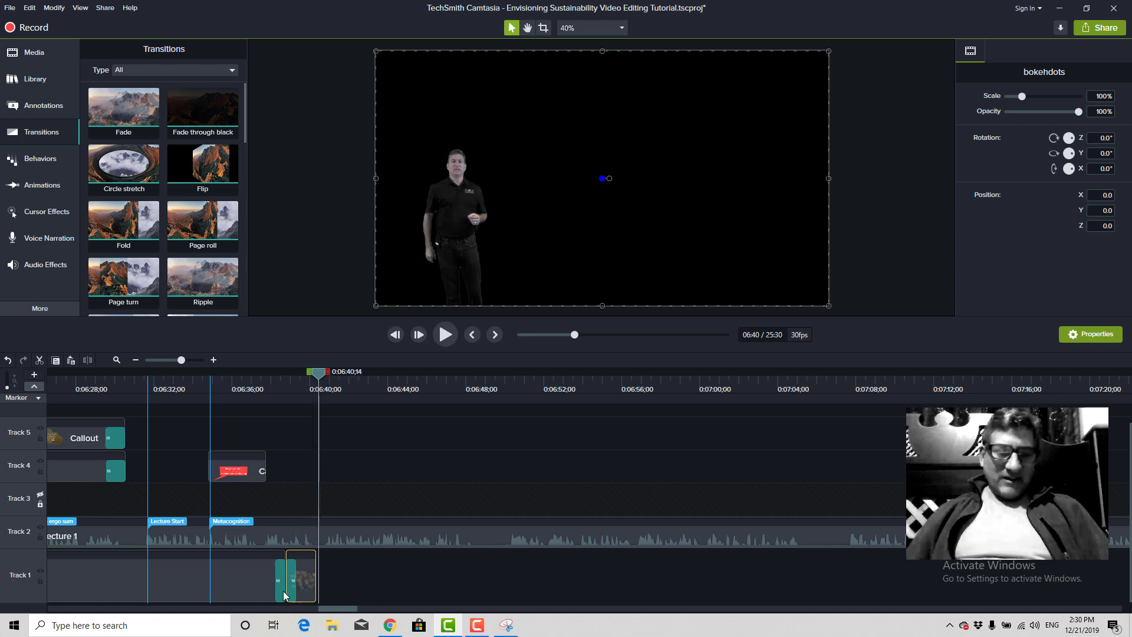
# Remove the Fade transition between the bokehdots clips and delete the second, short clip from Track 1.
pyautogui.click(281, 593)
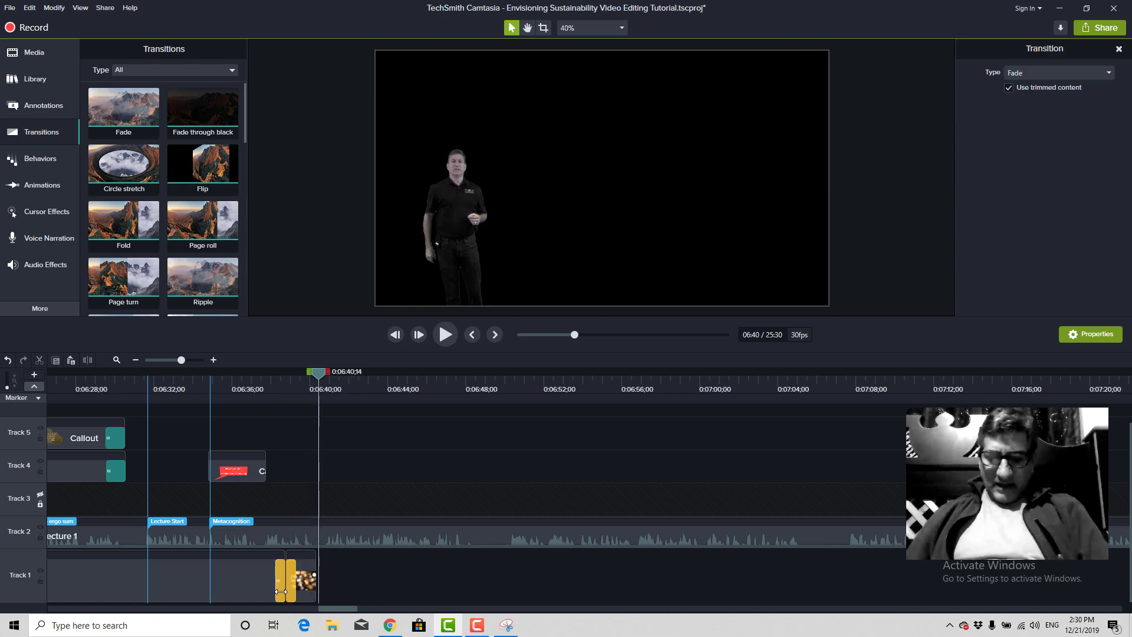
pyautogui.press('Delete')
pyautogui.click(297, 585)
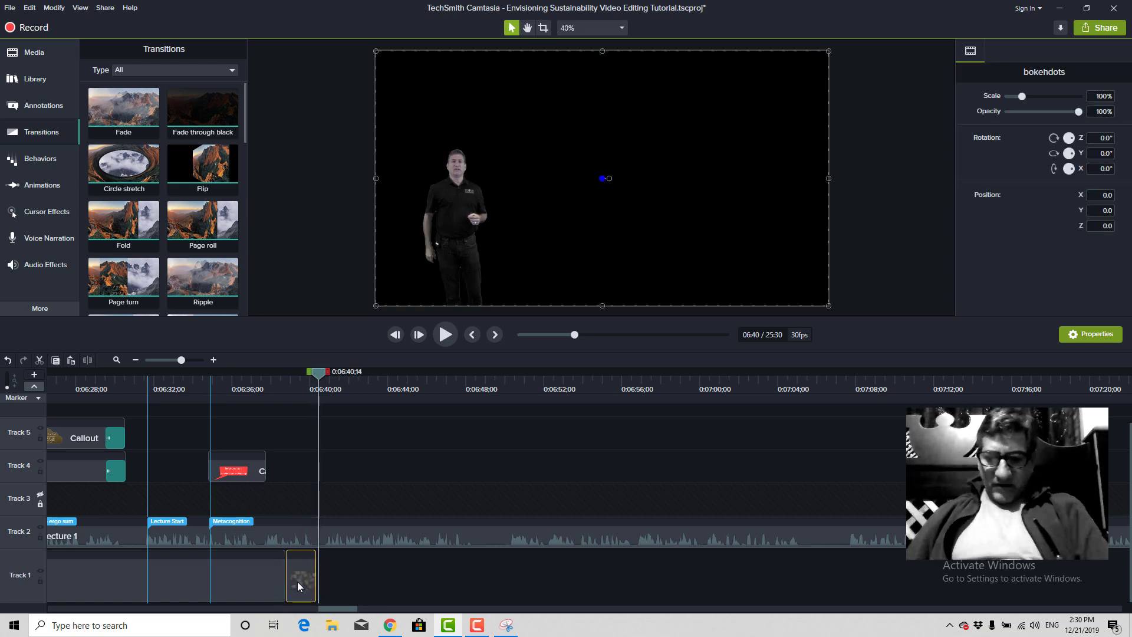
pyautogui.press('Delete')
# Play from about 06:36 past the end of the remaining bokehdots clip to review where the background stops.
pyautogui.click(249, 377)
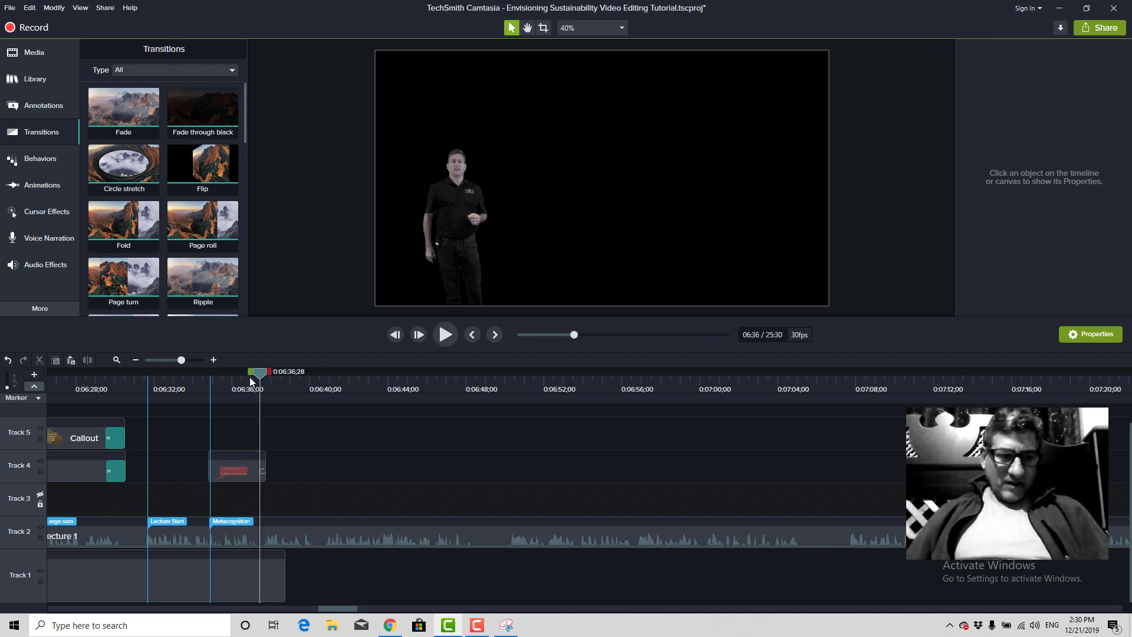
pyautogui.click(249, 378)
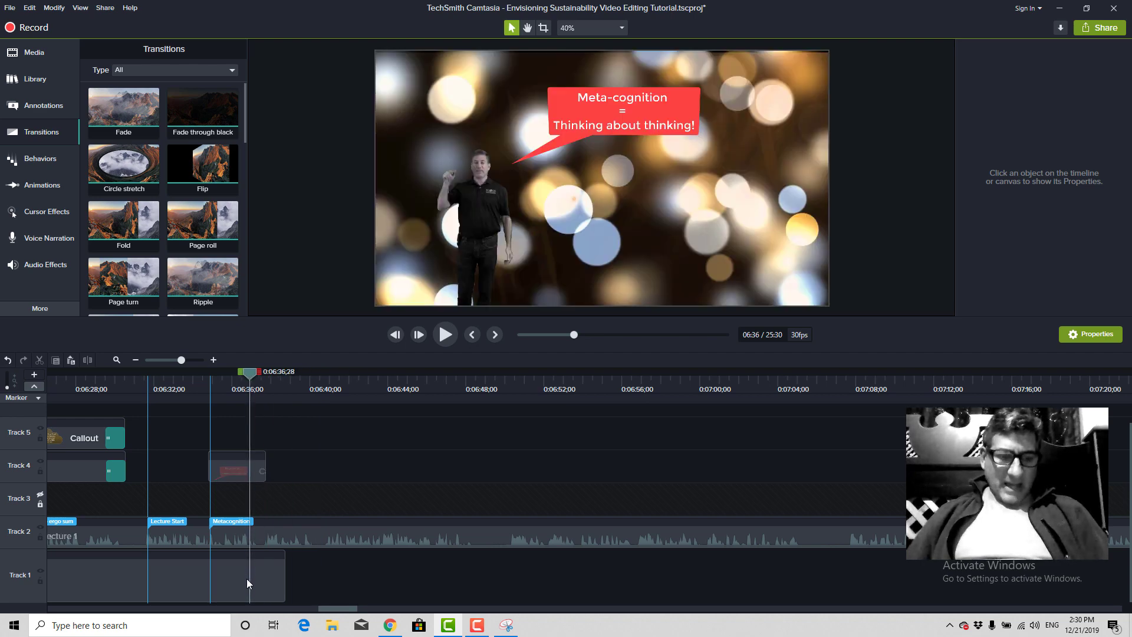
pyautogui.press('h')
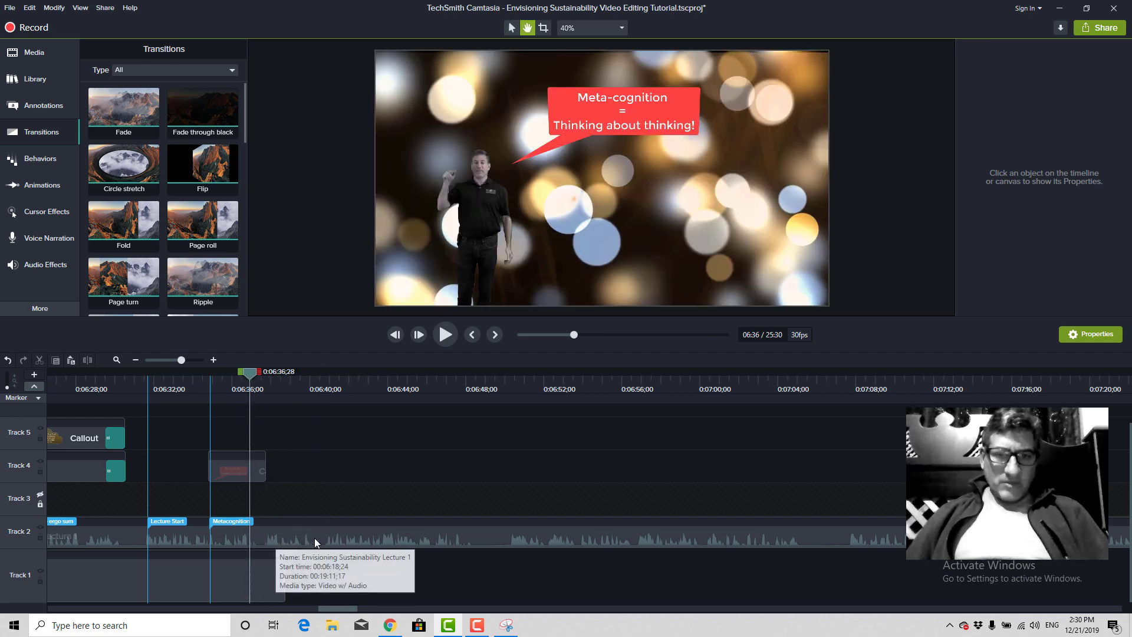
pyautogui.press('space')
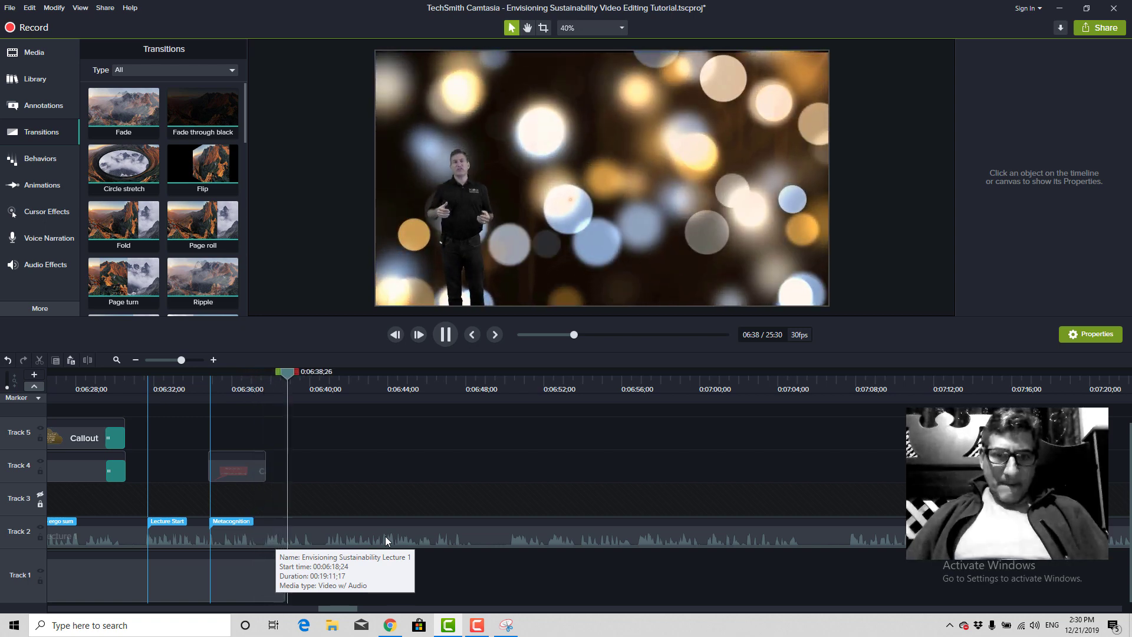
pyautogui.press('space')
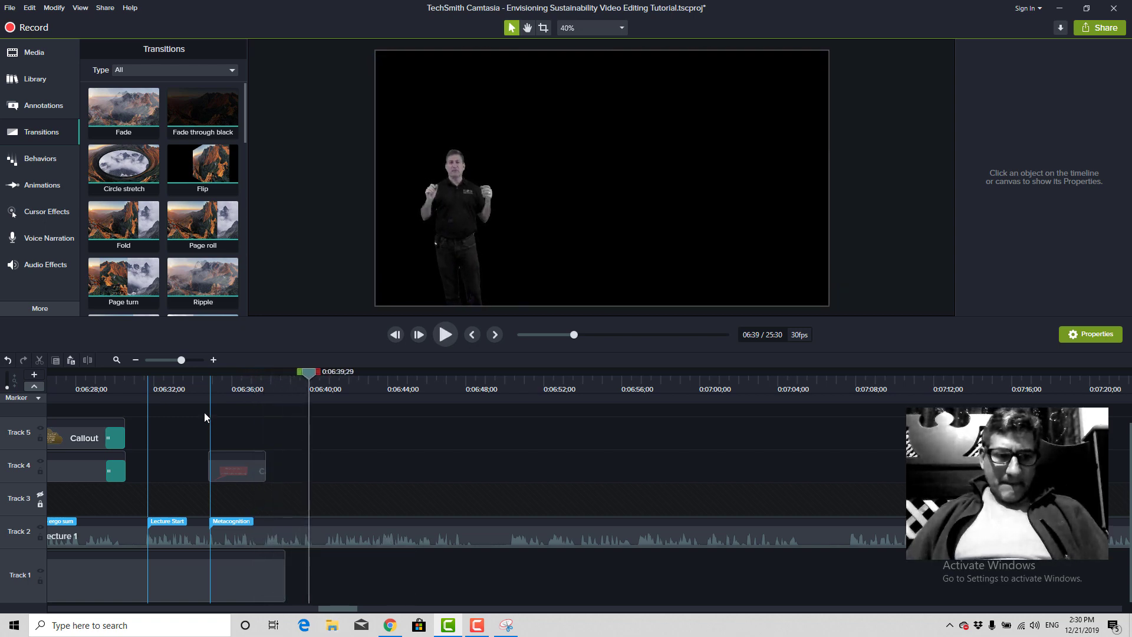
# Trim the end of the bokehdots clip on Track 1 back to the Metacognition marker and play on through the red callout.
pyautogui.click(164, 382)
pyautogui.press('space')
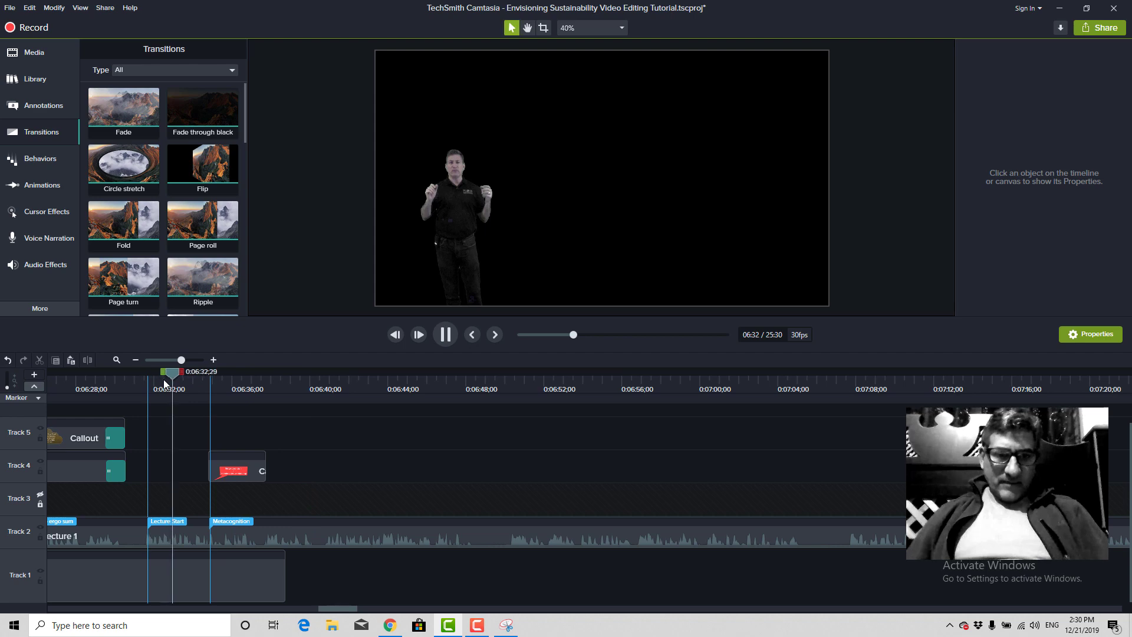
pyautogui.press('space')
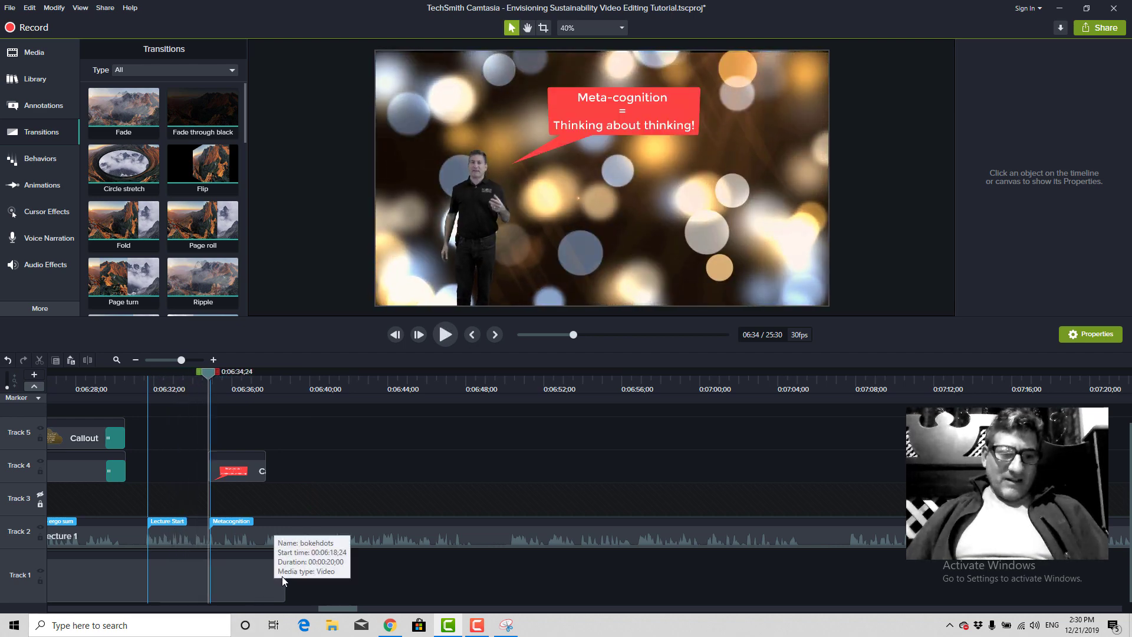
pyautogui.moveTo(284, 576); pyautogui.dragTo(213, 568)
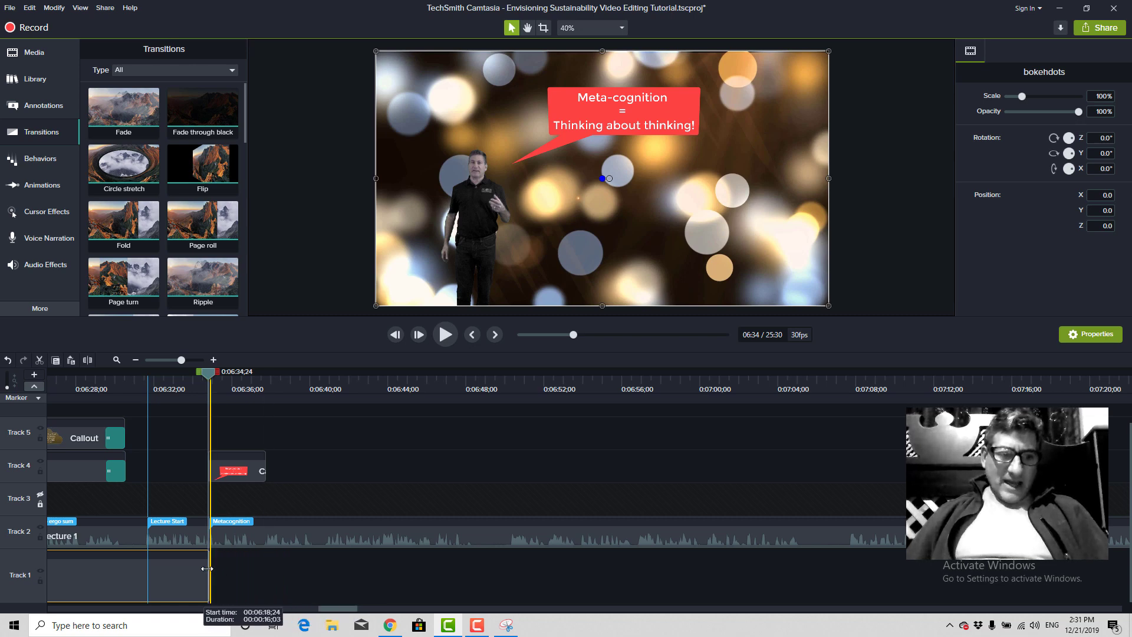
pyautogui.moveTo(207, 569); pyautogui.dragTo(207, 569)
pyautogui.moveTo(209, 375)
pyautogui.mouseDown()
pyautogui.moveTo(195, 375)
pyautogui.moveTo(207, 375)
pyautogui.mouseUp()
pyautogui.moveTo(209, 581); pyautogui.dragTo(211, 583)
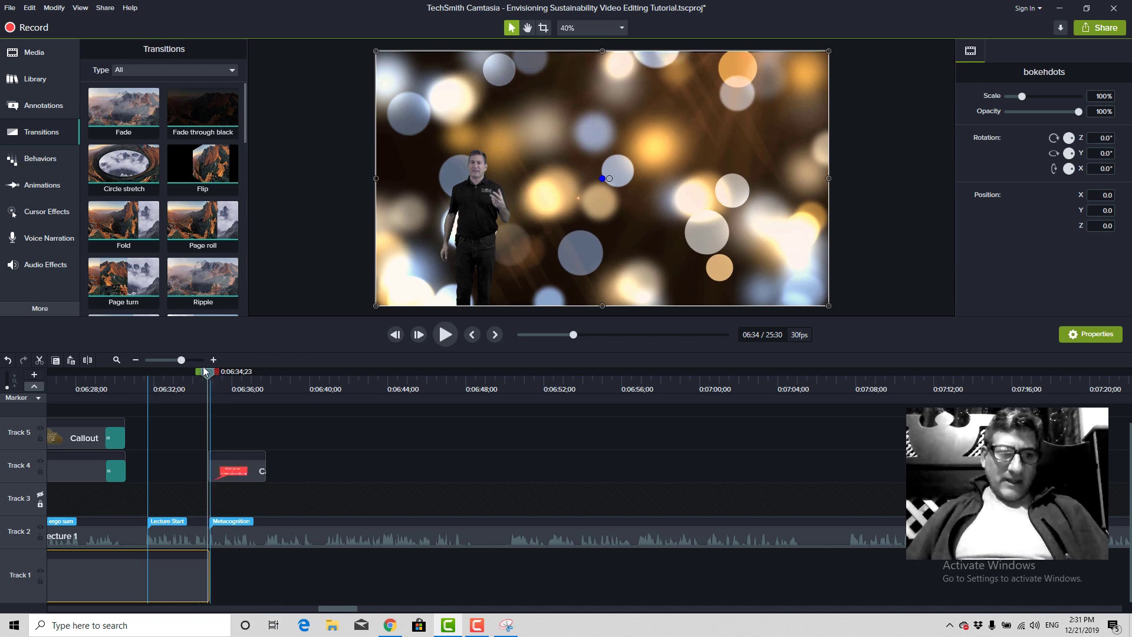
pyautogui.press('space')
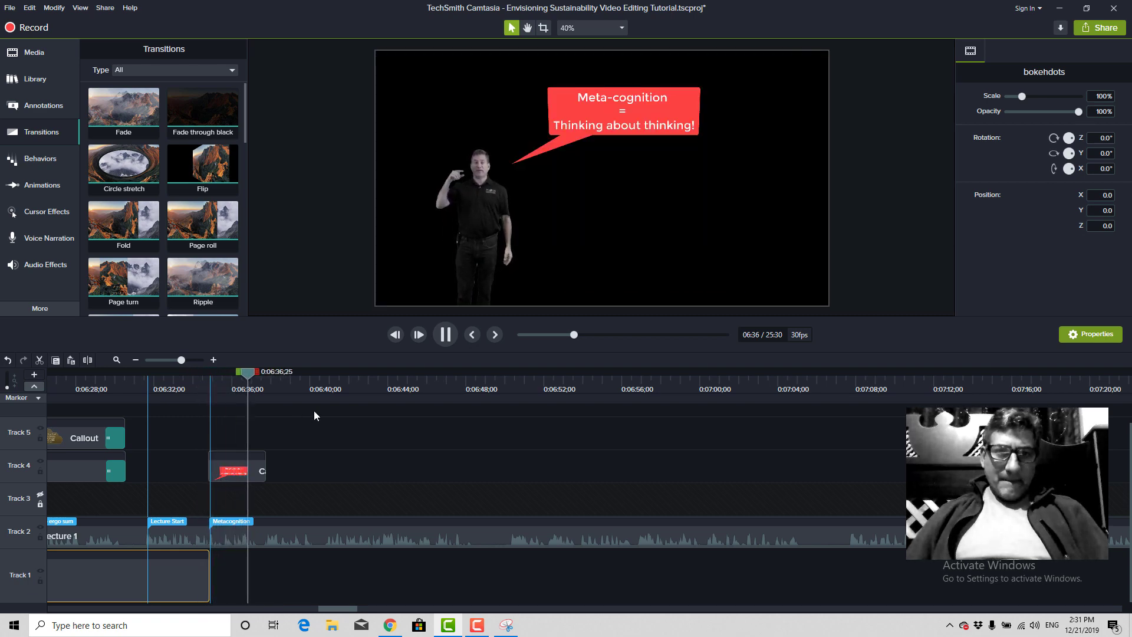
pyautogui.press('space')
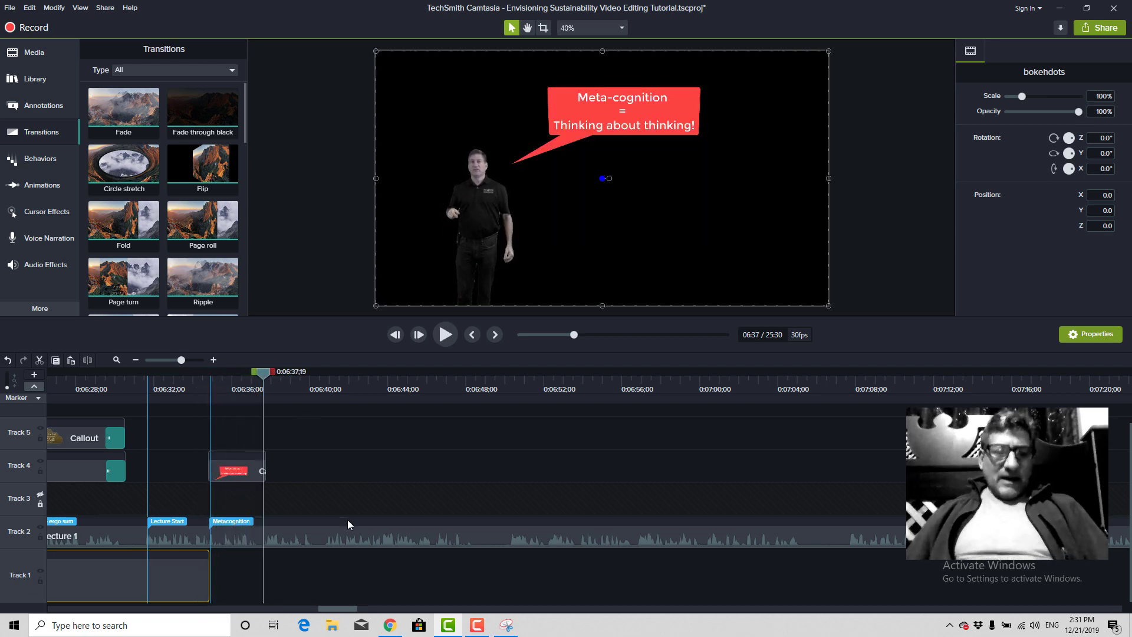
# Switch to Chrome and run an Ecosia image search for "metacognition".
pyautogui.click(391, 625)
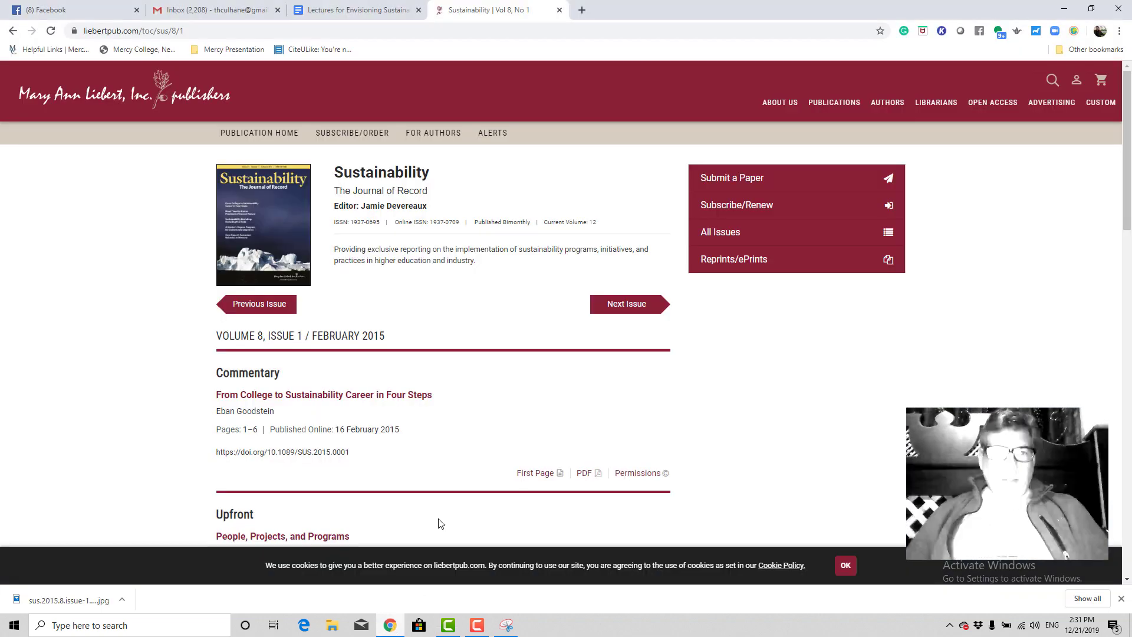
pyautogui.click(279, 32)
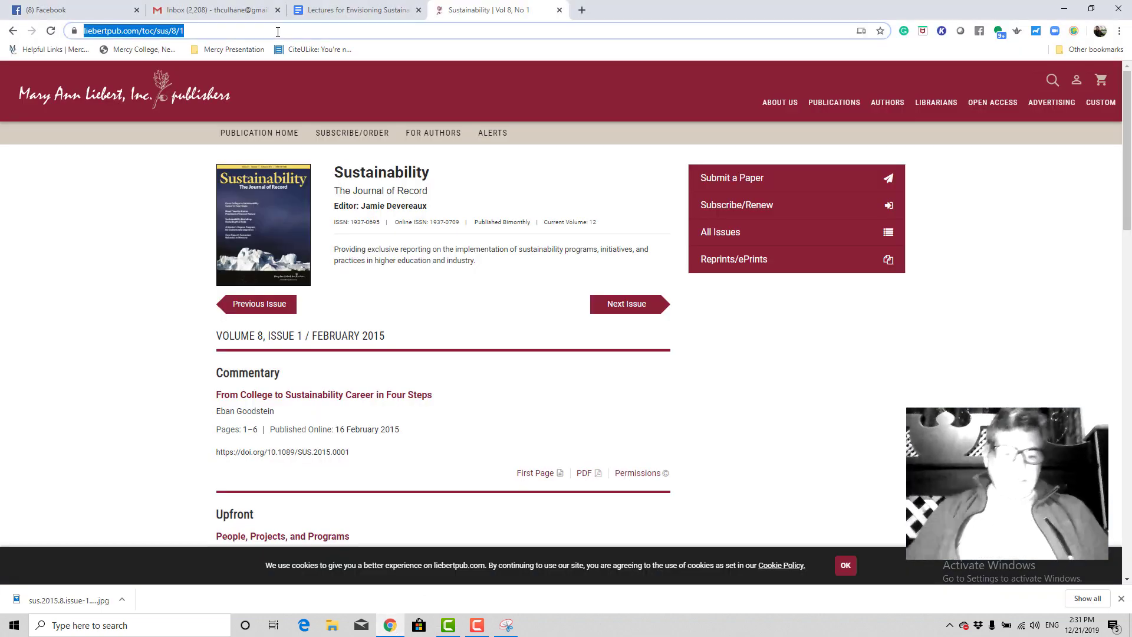
pyautogui.write('metacognition')
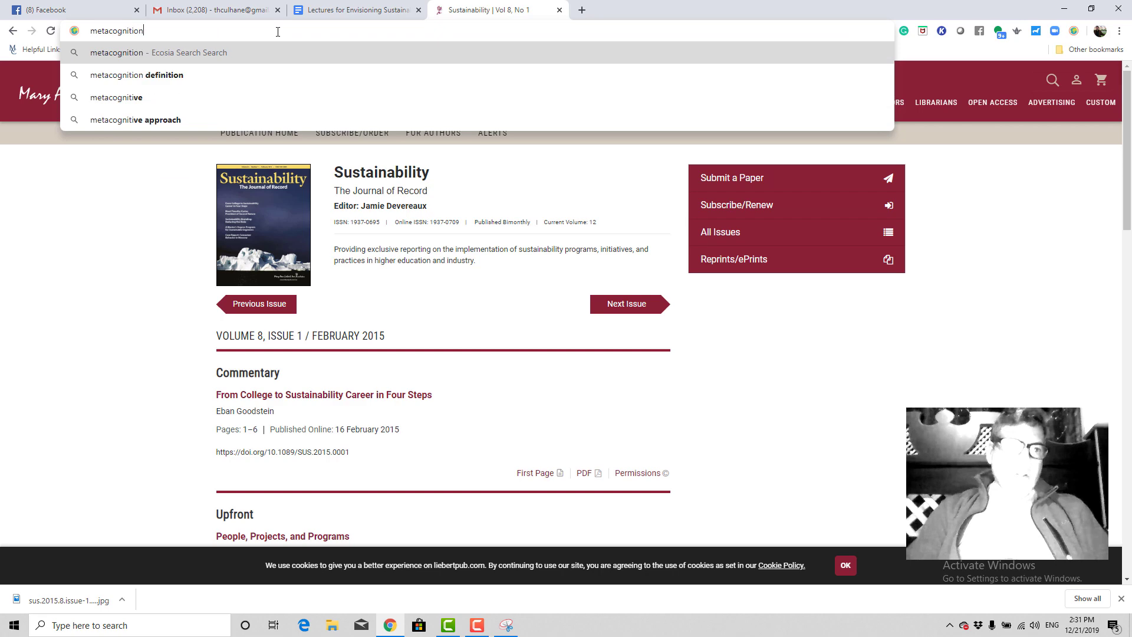
pyautogui.press('Return')
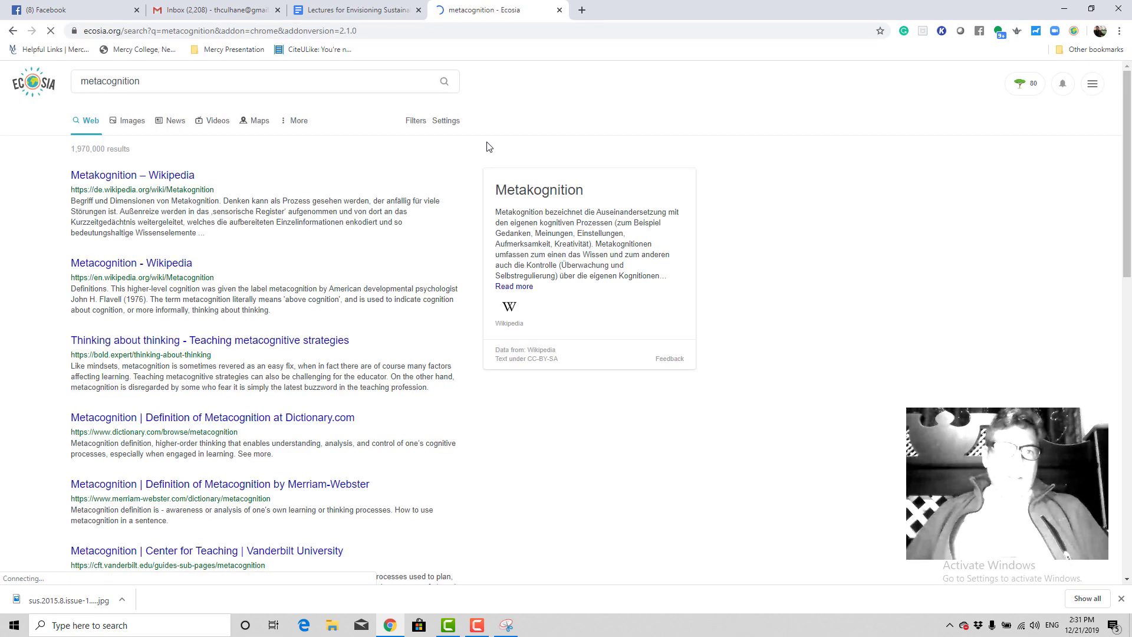
pyautogui.click(126, 121)
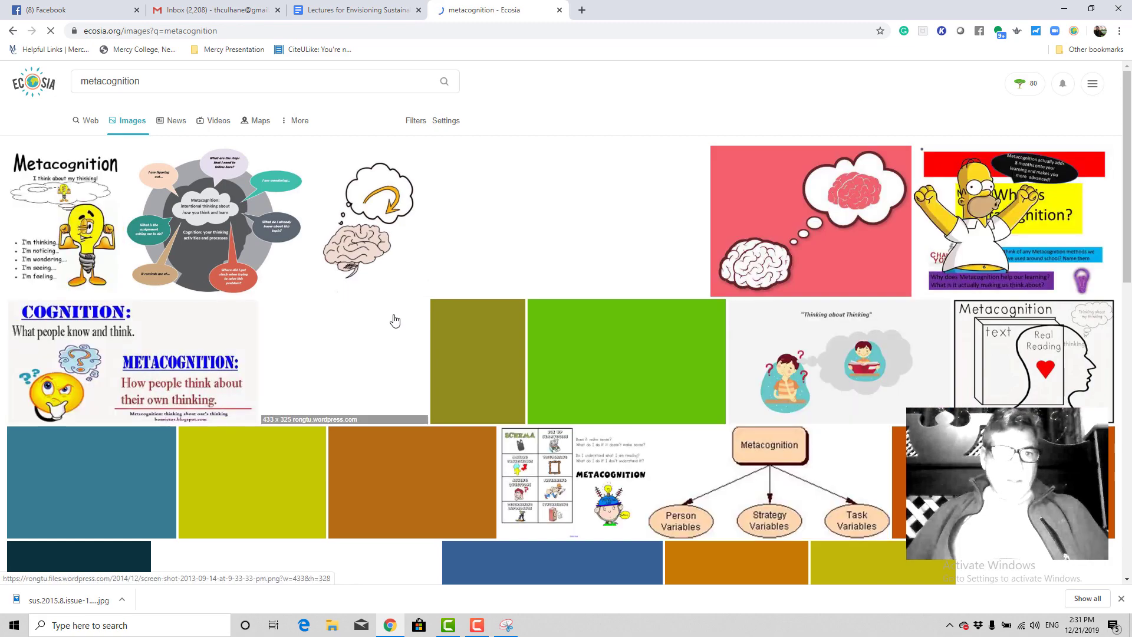
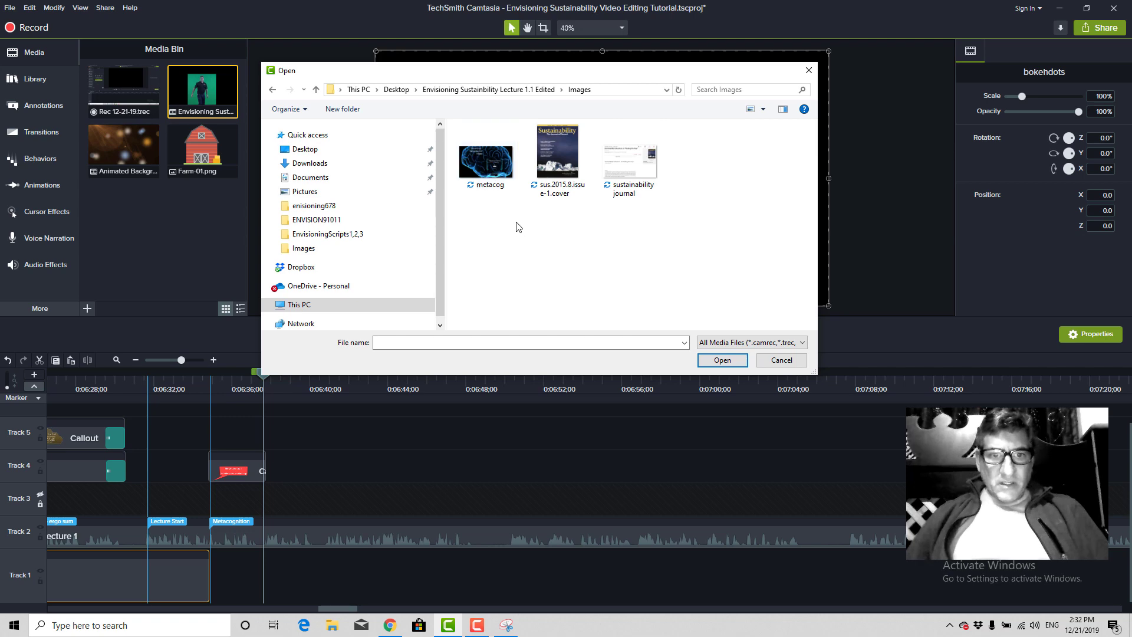
# Import the metacog image from the Images folder and place it on Track 1 directly after the bokehdots clip.
pyautogui.doubleClick(491, 175)
pyautogui.moveTo(124, 209)
pyautogui.mouseDown()
pyautogui.moveTo(245, 471)
pyautogui.moveTo(277, 581)
pyautogui.moveTo(205, 582)
pyautogui.moveTo(249, 560)
pyautogui.mouseUp()
# Enlarge the metacog image to 713.8% to fill the canvas and move the red Meta-cognition callout clear of the image's title.
pyautogui.moveTo(632, 195); pyautogui.dragTo(452, 92)
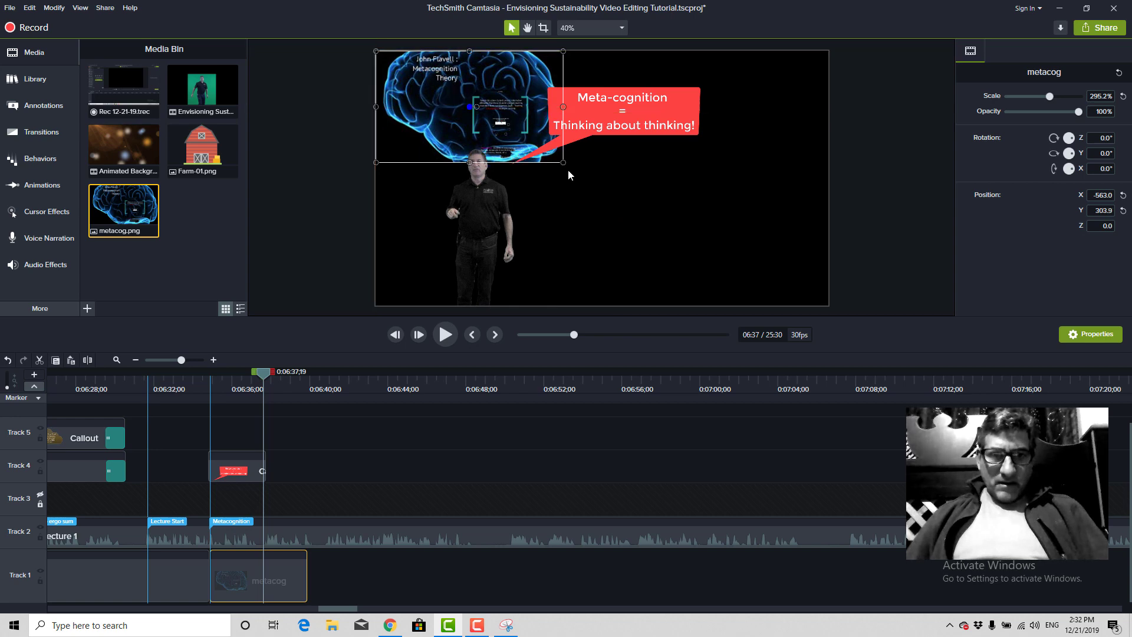
pyautogui.moveTo(564, 163); pyautogui.dragTo(801, 282)
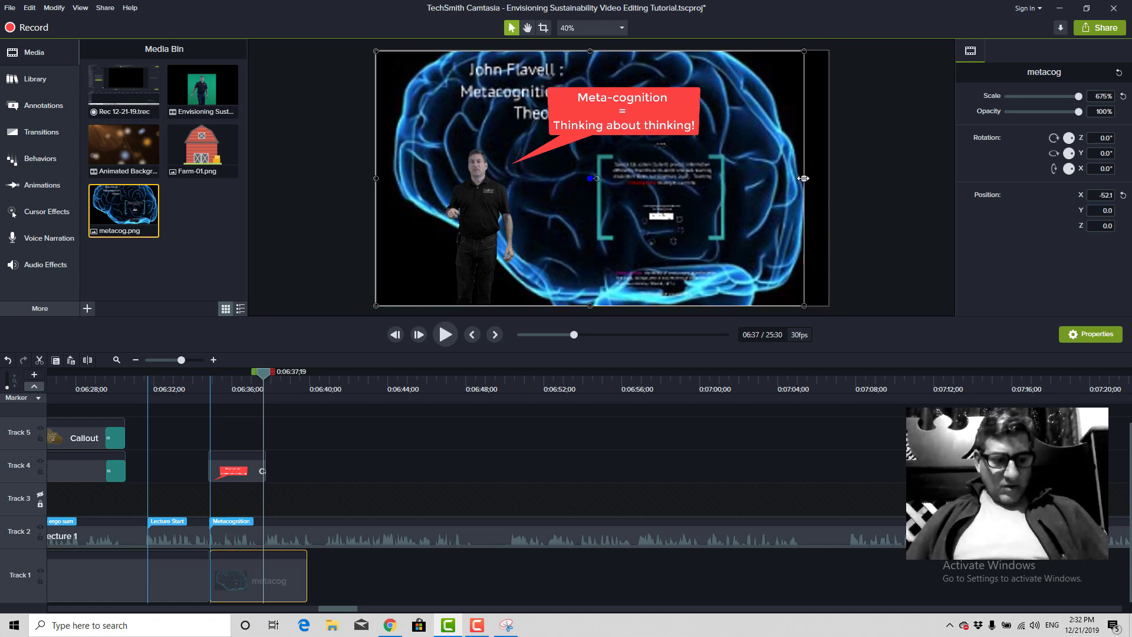
pyautogui.moveTo(803, 178); pyautogui.dragTo(824, 182)
pyautogui.moveTo(604, 120); pyautogui.dragTo(663, 108)
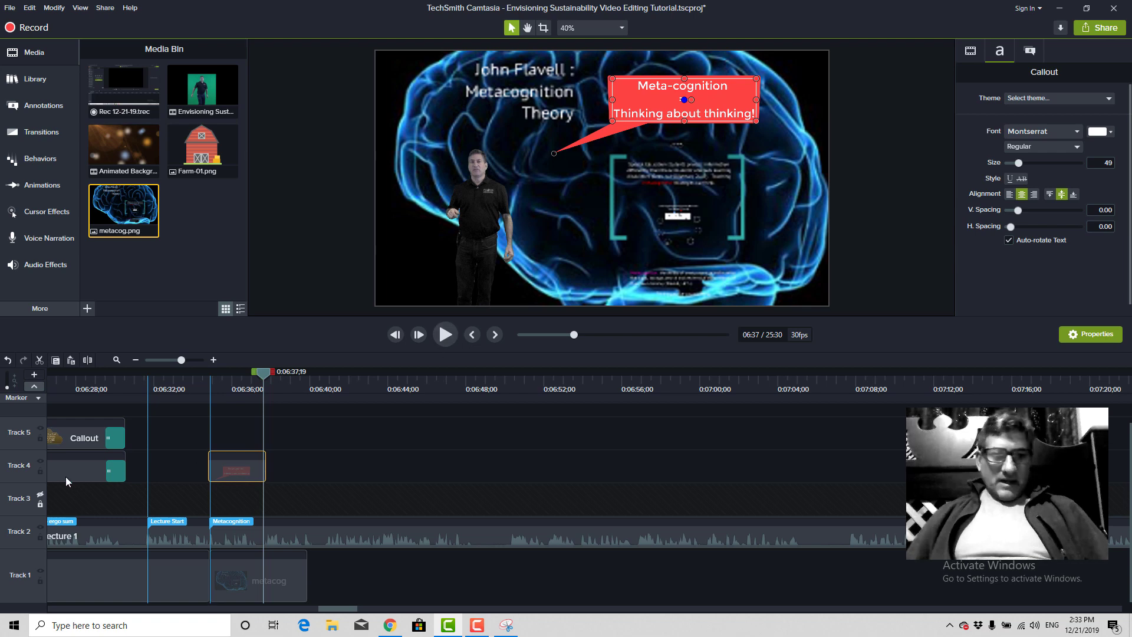
# Replay the section from about 06:32, then shift the red callout on Track 4 to start at the Metacognition marker.
pyautogui.click(174, 380)
pyautogui.press('space')
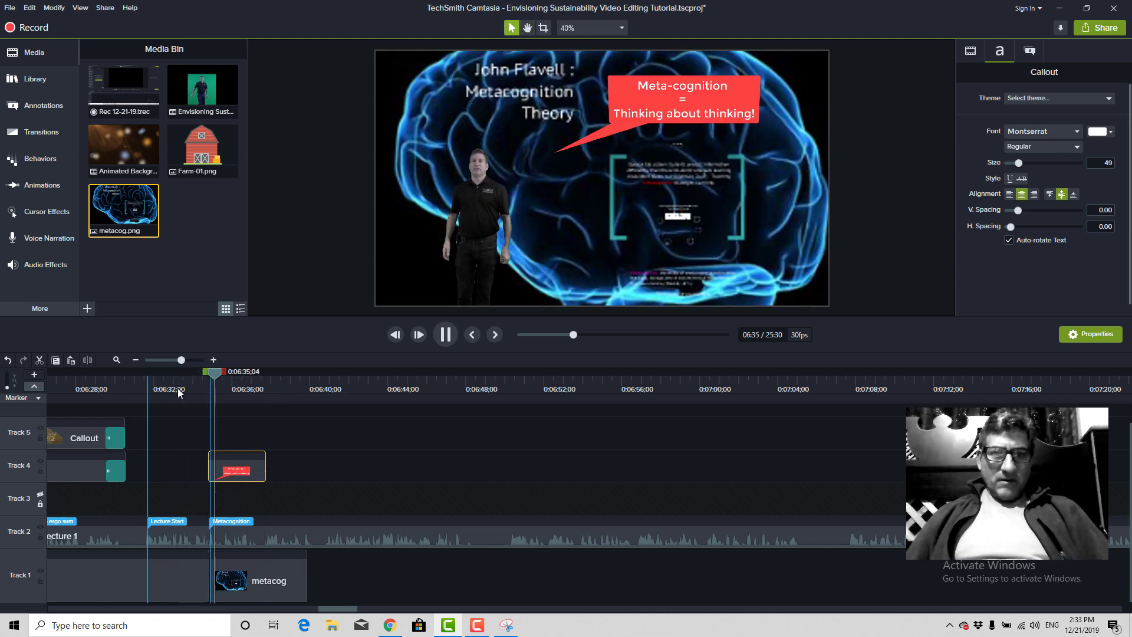
pyautogui.click(253, 452)
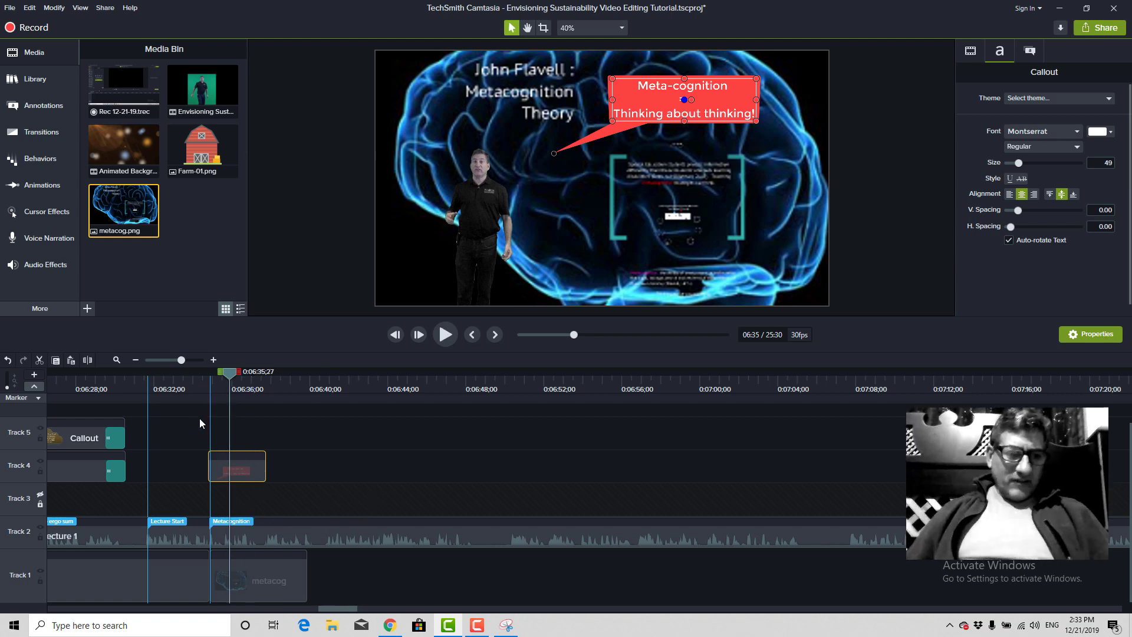
pyautogui.scroll(2, 191, 360)
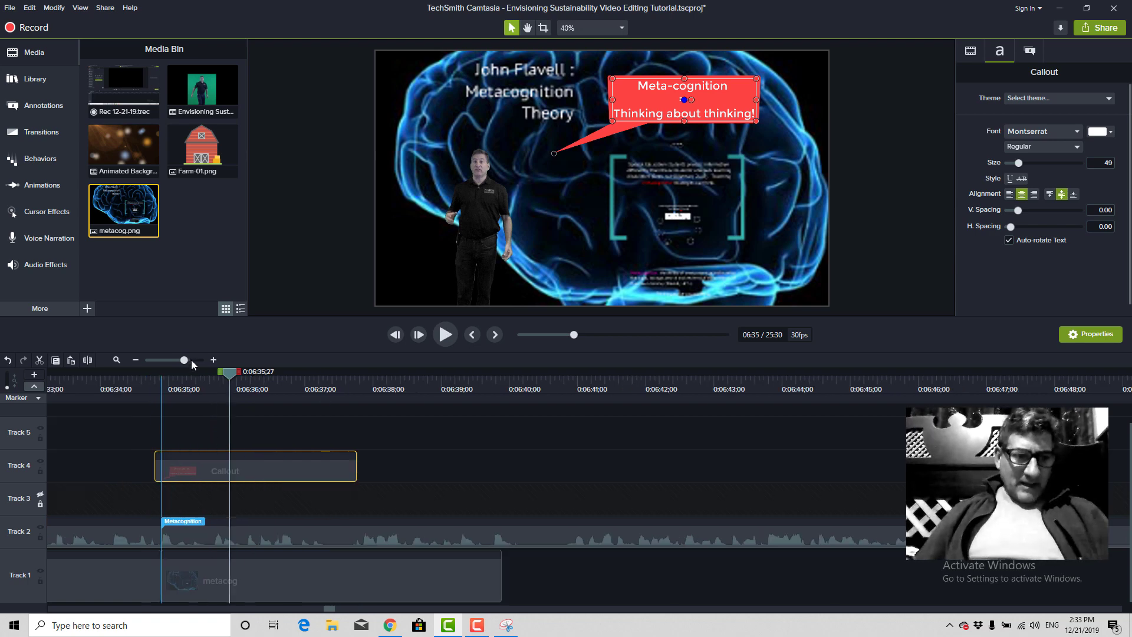
pyautogui.moveTo(198, 463); pyautogui.dragTo(209, 469)
pyautogui.click(189, 579)
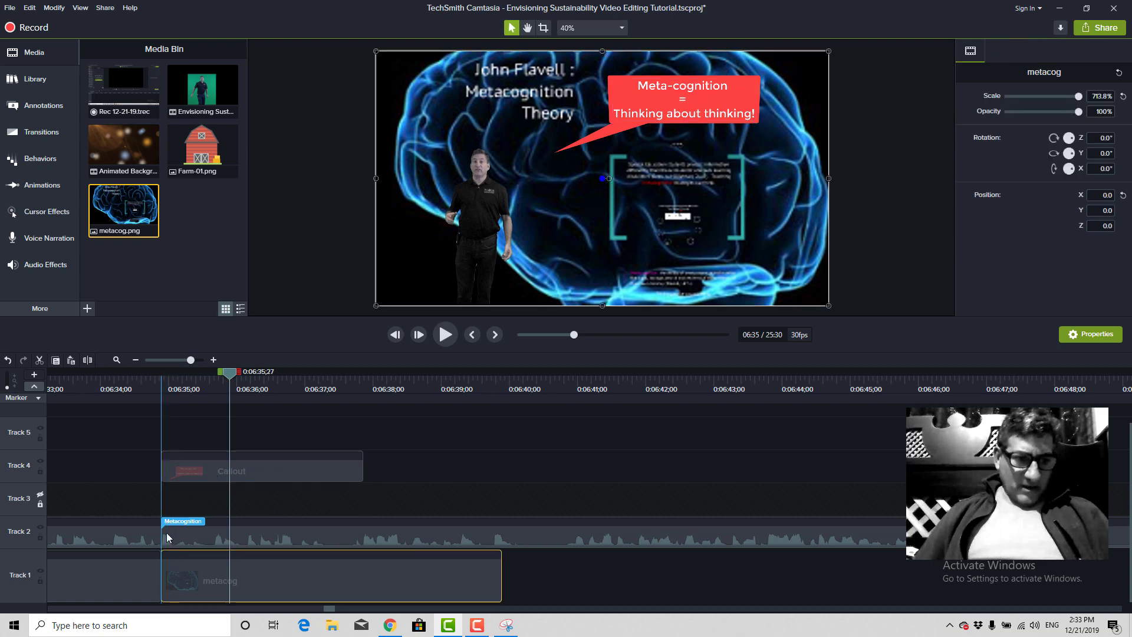
# Select the red Meta-cognition callout on Track 4 and replay its entrance from about 06:34.
pyautogui.click(197, 465)
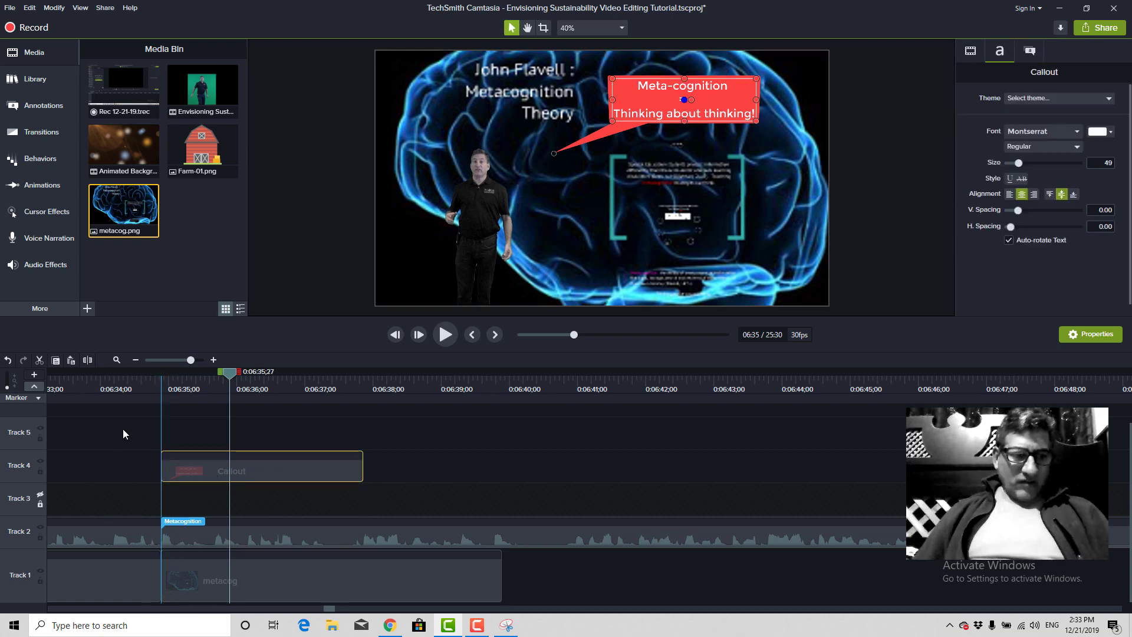
pyautogui.click(134, 388)
pyautogui.press('space')
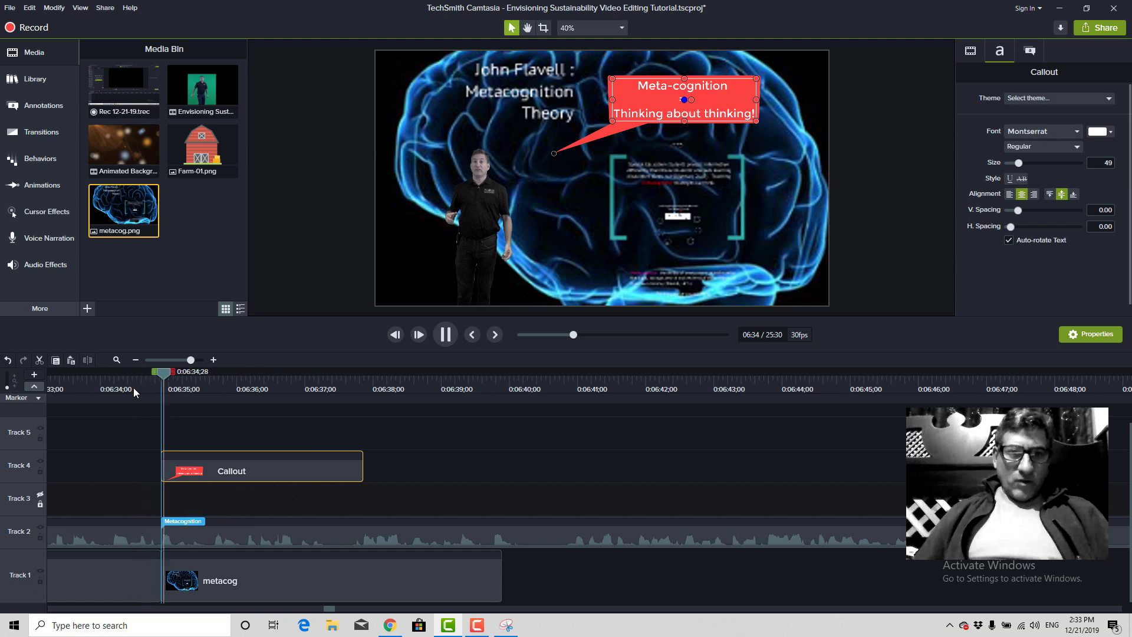
pyautogui.press('space')
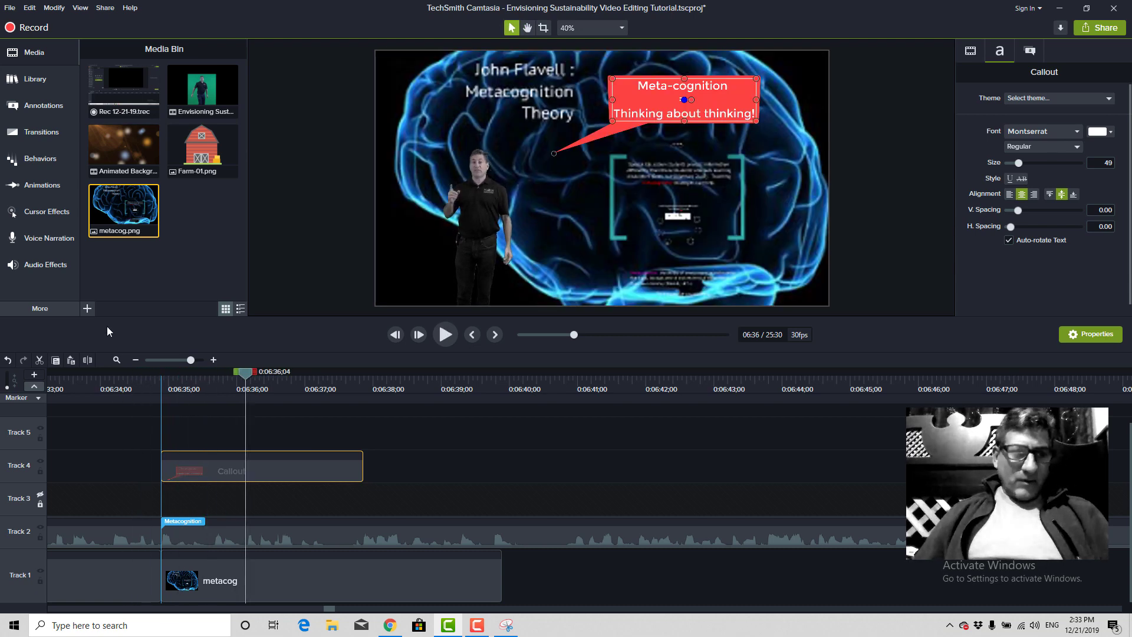
# Add a Ripple transition between the bokehdots clip and the metacog image on Track 1.
pyautogui.click(37, 132)
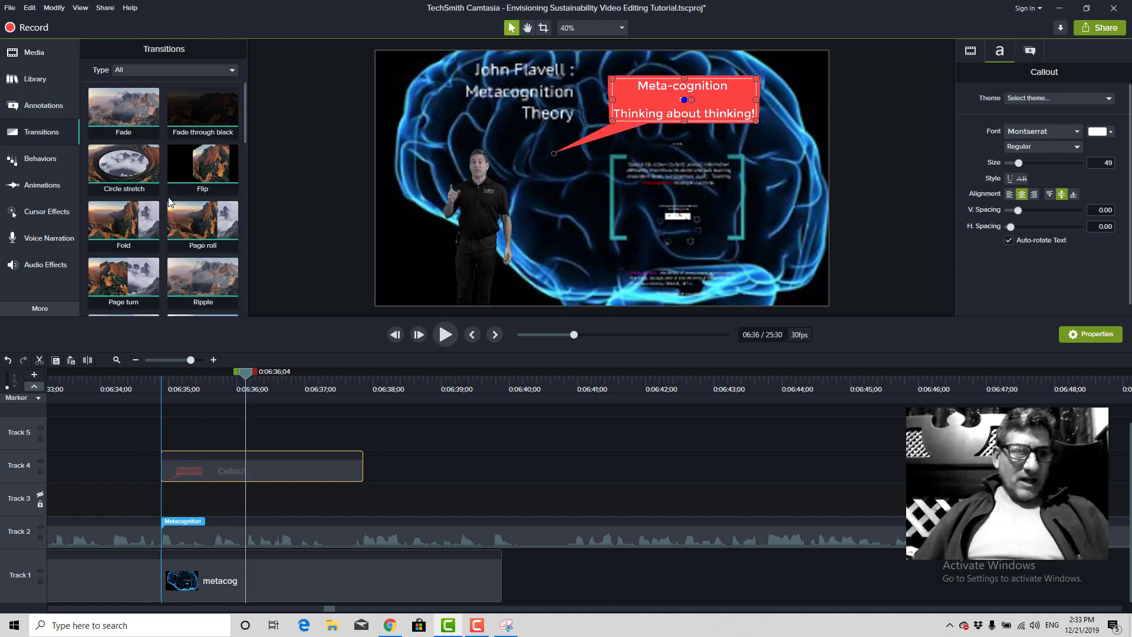
pyautogui.scroll(-1, 165, 188)
pyautogui.moveTo(197, 218); pyautogui.dragTo(178, 566)
# Preview the transition into the metacog image from about 06:34, and replay the section from 06:29;22 past the image's end.
pyautogui.click(115, 391)
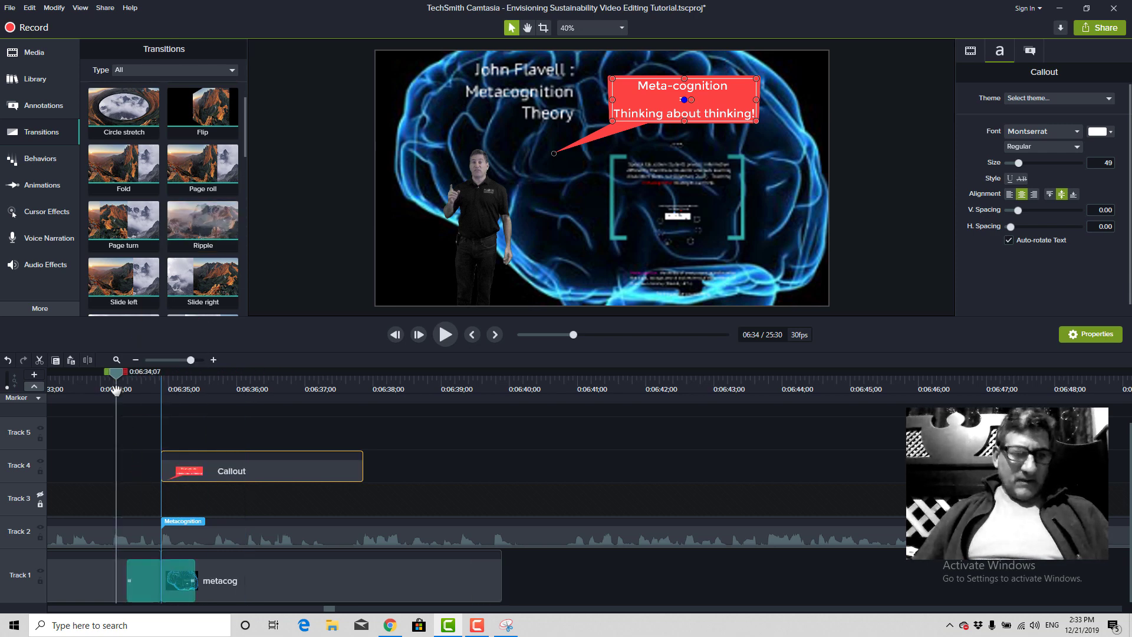
pyautogui.press('space')
pyautogui.press('space')
pyautogui.click(100, 382)
pyautogui.press('space')
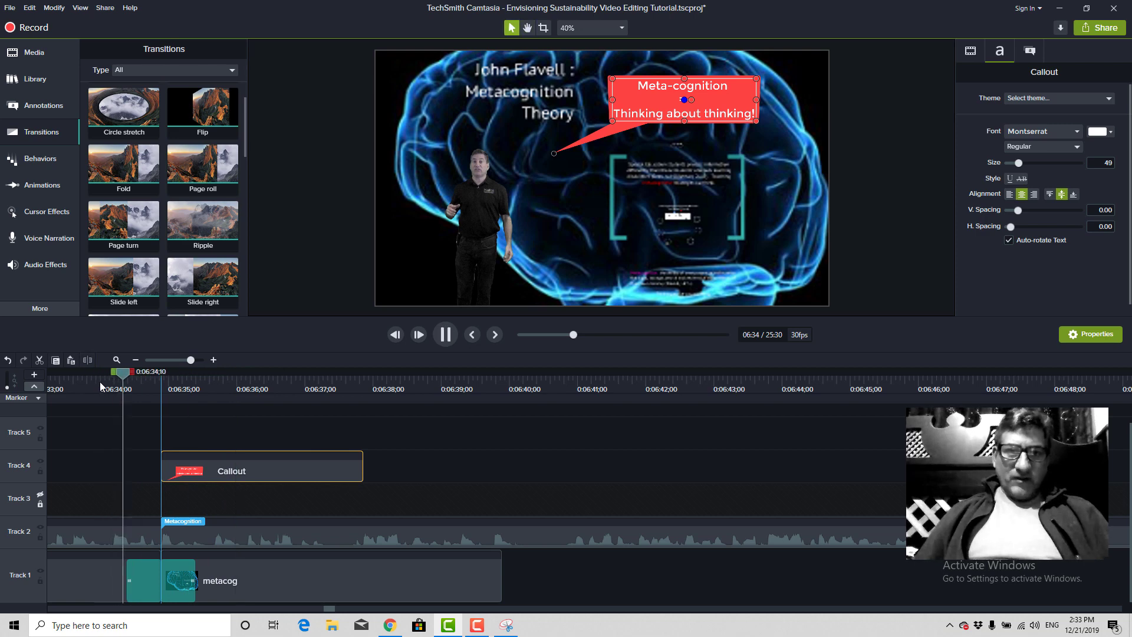
pyautogui.moveTo(73, 390)
pyautogui.mouseDown()
pyautogui.moveTo(53, 390)
pyautogui.moveTo(93, 388)
pyautogui.mouseUp()
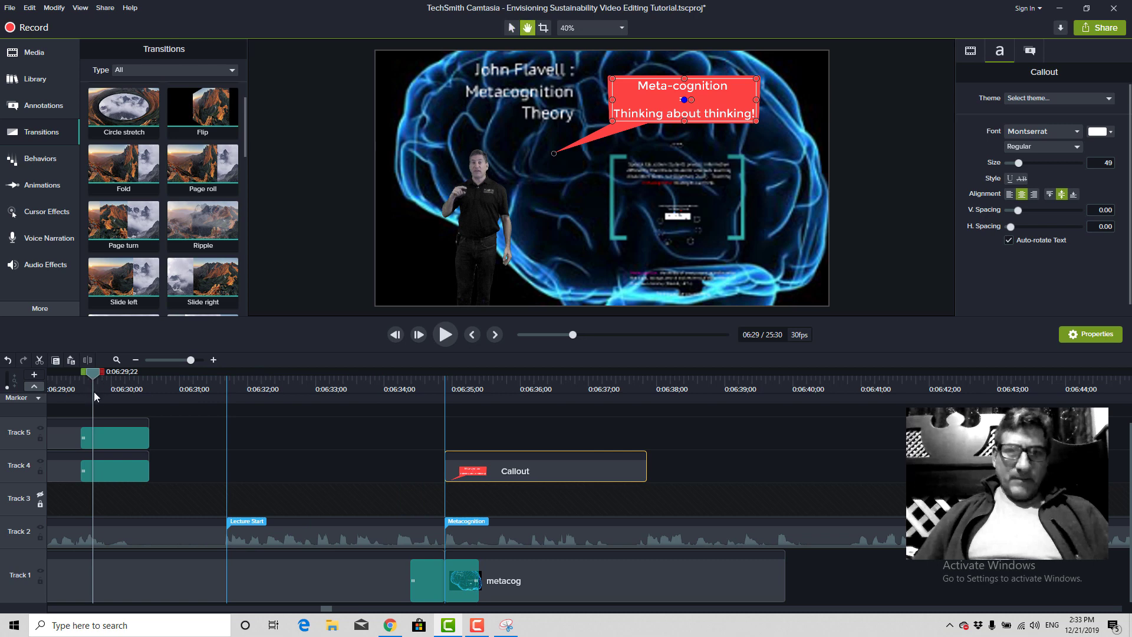
pyautogui.press('space')
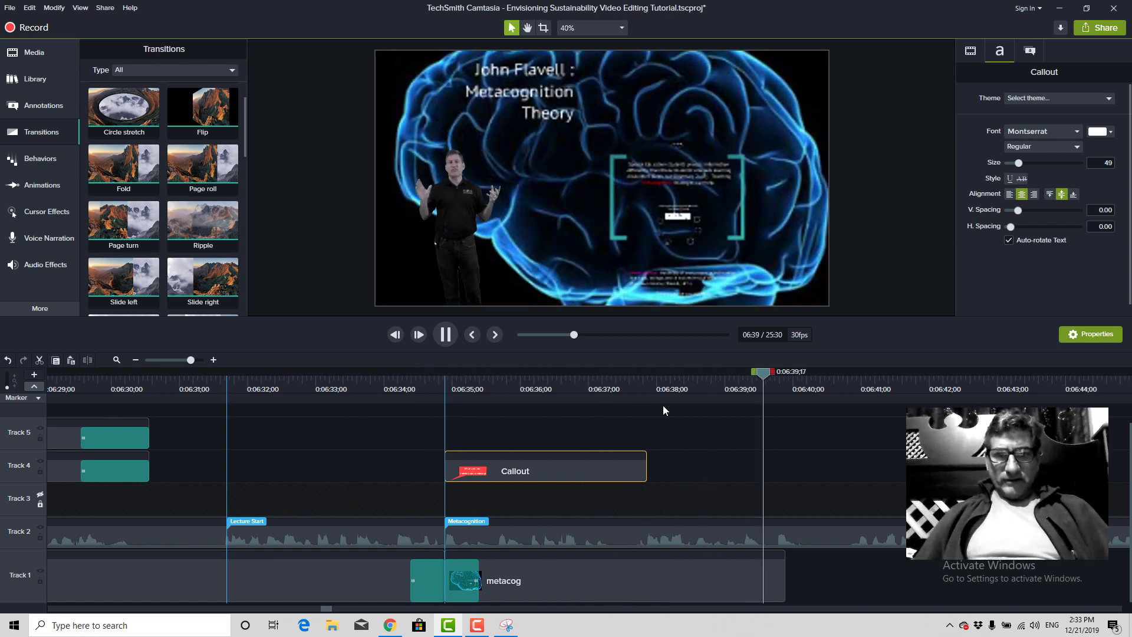
pyautogui.press('space')
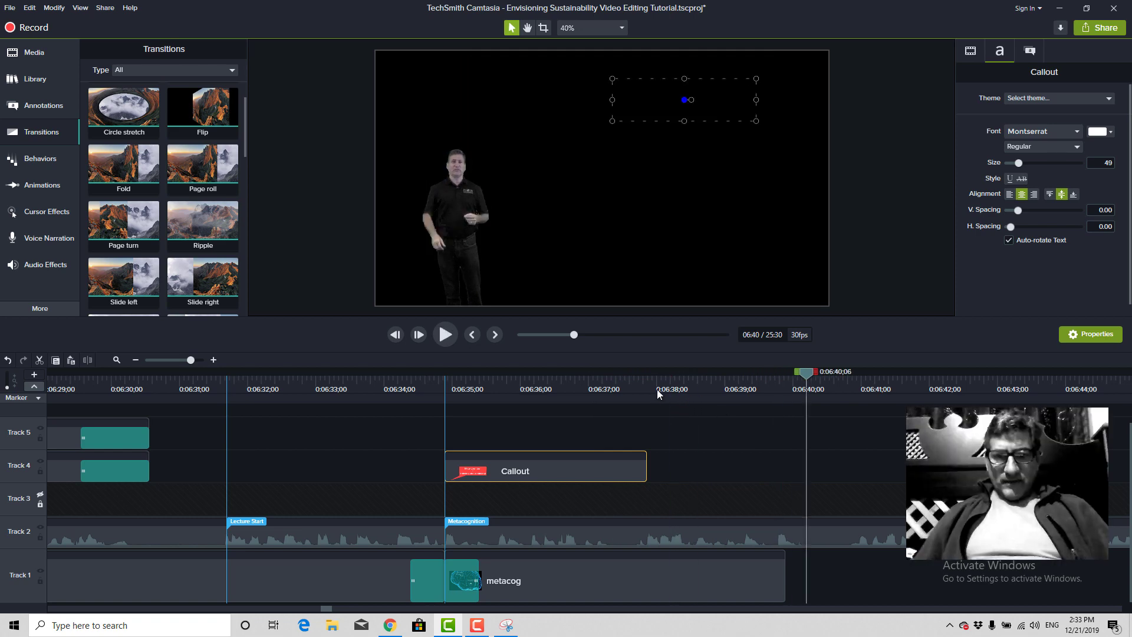
# Extend the end of the metacog image on Track 1 to about 06:45.5, playing the lecture to judge the needed length.
pyautogui.moveTo(784, 573); pyautogui.dragTo(824, 575)
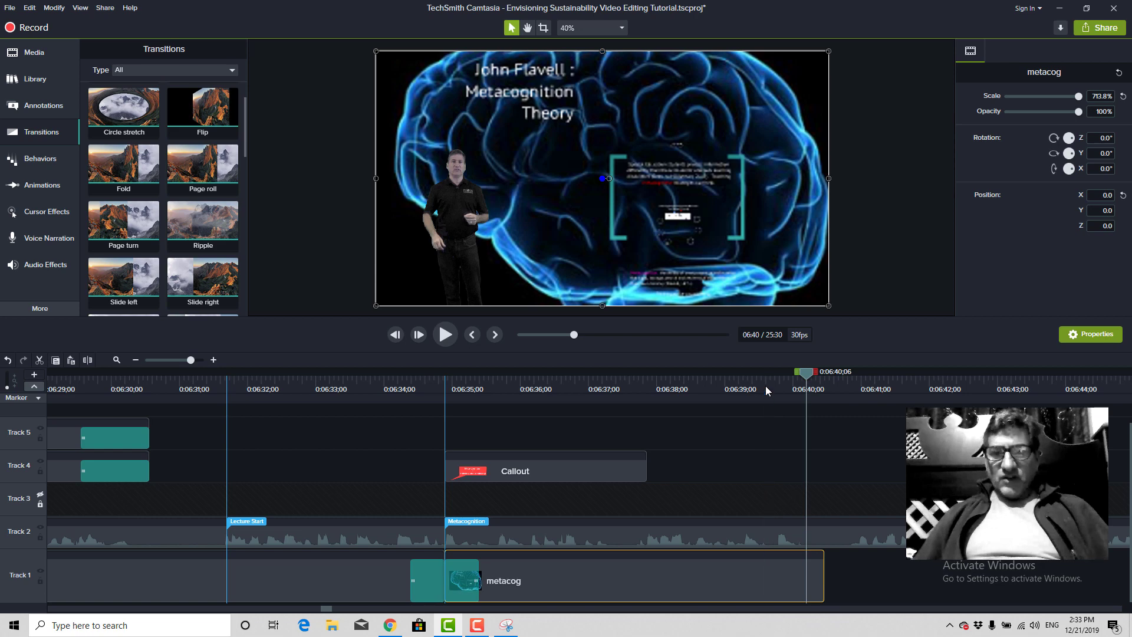
pyautogui.press('space')
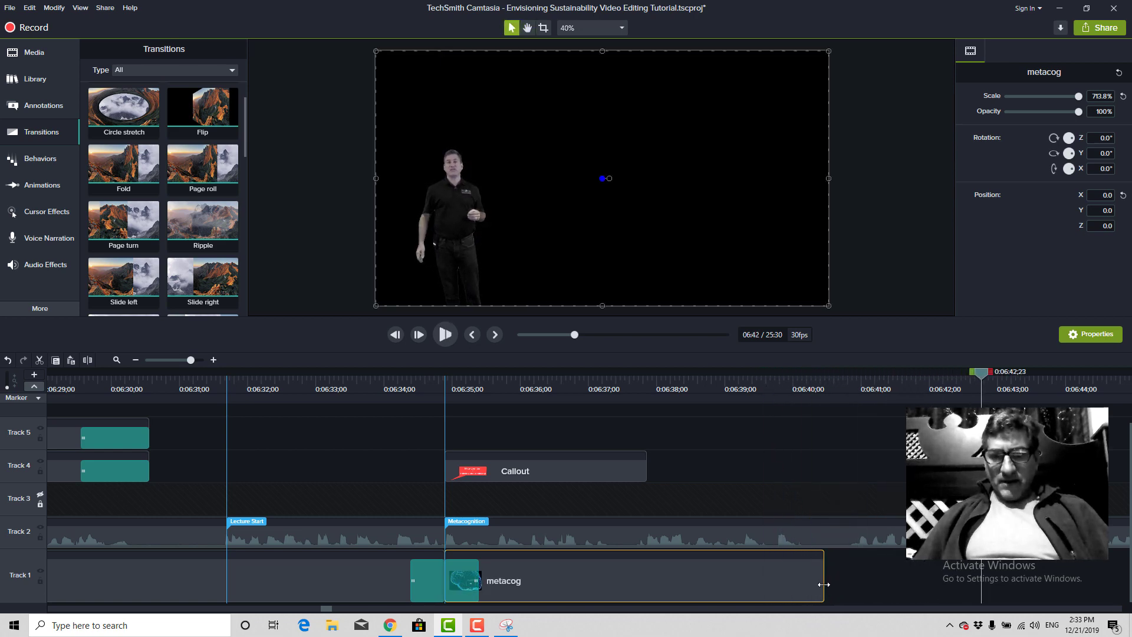
pyautogui.press('space')
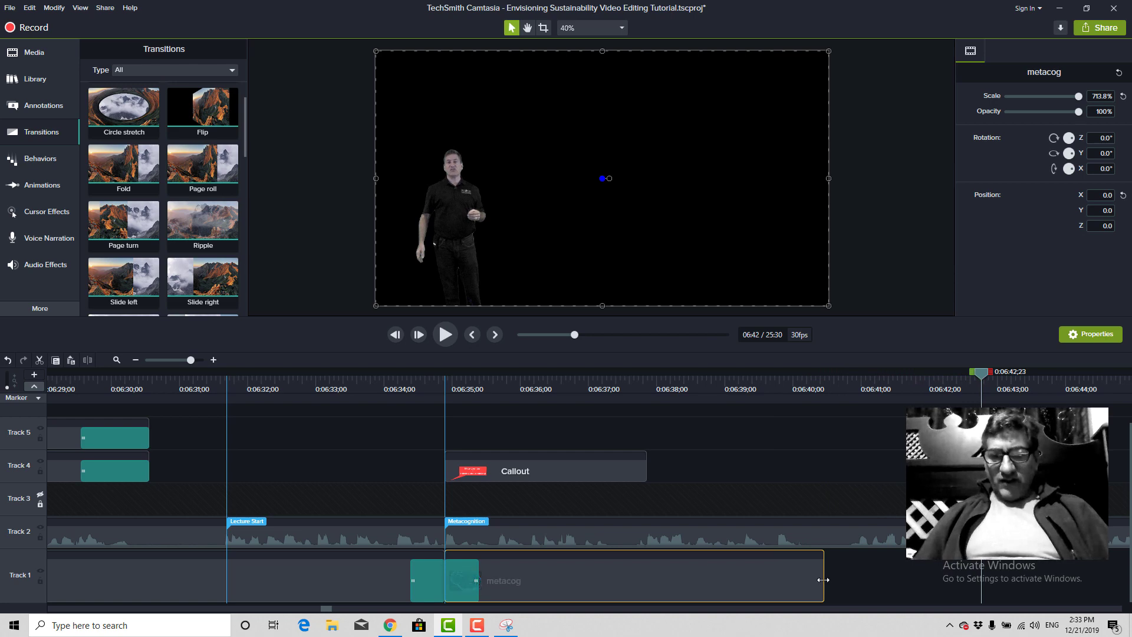
pyautogui.click(908, 576)
pyautogui.click(823, 576)
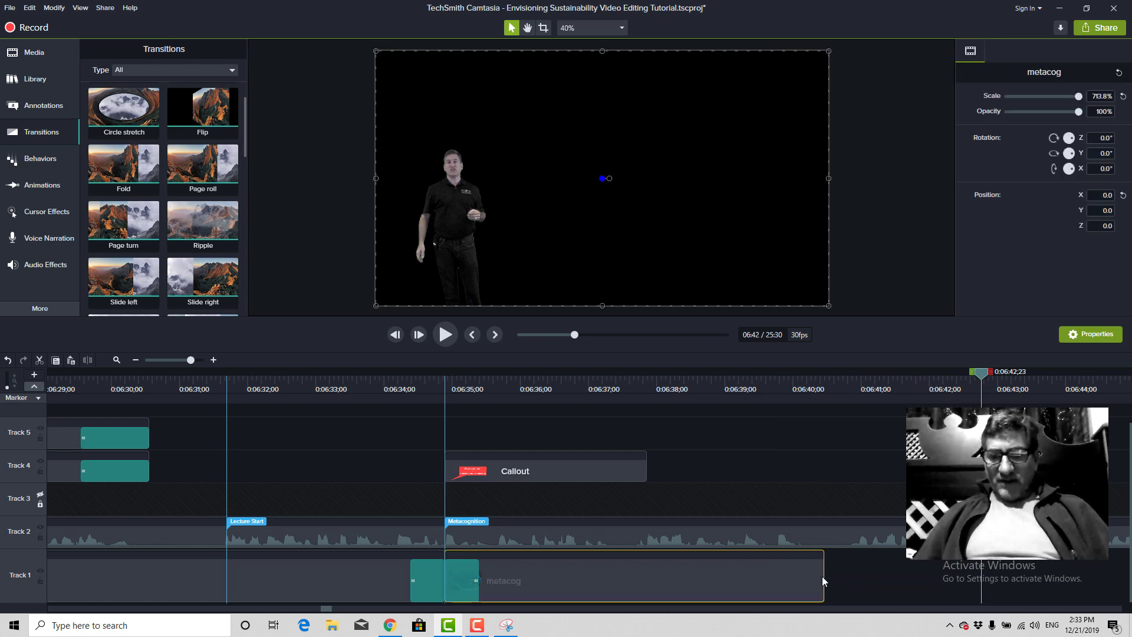
pyautogui.moveTo(823, 576); pyautogui.dragTo(965, 580)
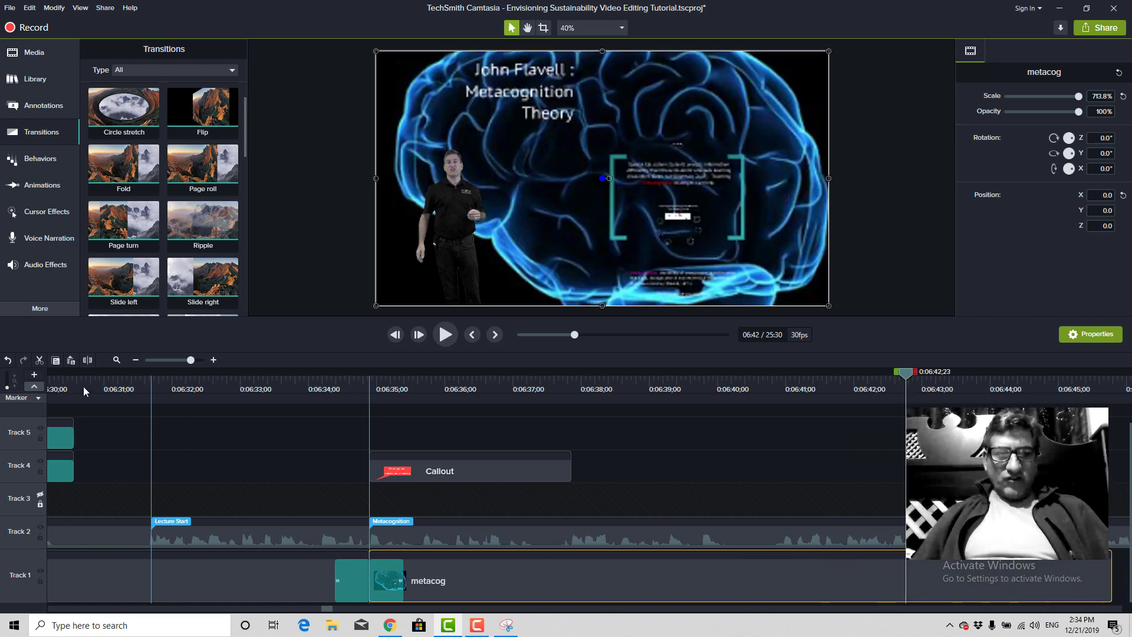
# Play the extended metacog section from about 06:36 to 06:44;04.
pyautogui.click(506, 389)
pyautogui.press('space')
pyautogui.press('space')
pyautogui.moveTo(324, 609)
pyautogui.mouseDown()
pyautogui.moveTo(344, 610)
pyautogui.moveTo(331, 613)
pyautogui.mouseUp()
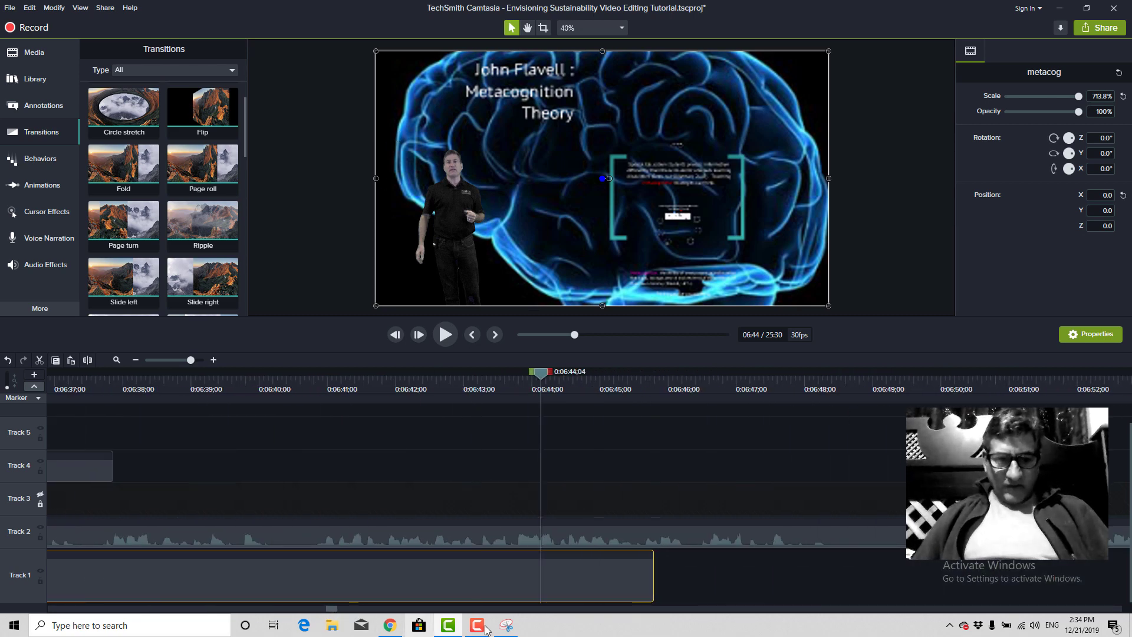
# Switch to Chrome, check the Lecture 1.1 text in the Lectures for Envisioning Sustainability document, and return to Camtasia.
pyautogui.click(390, 625)
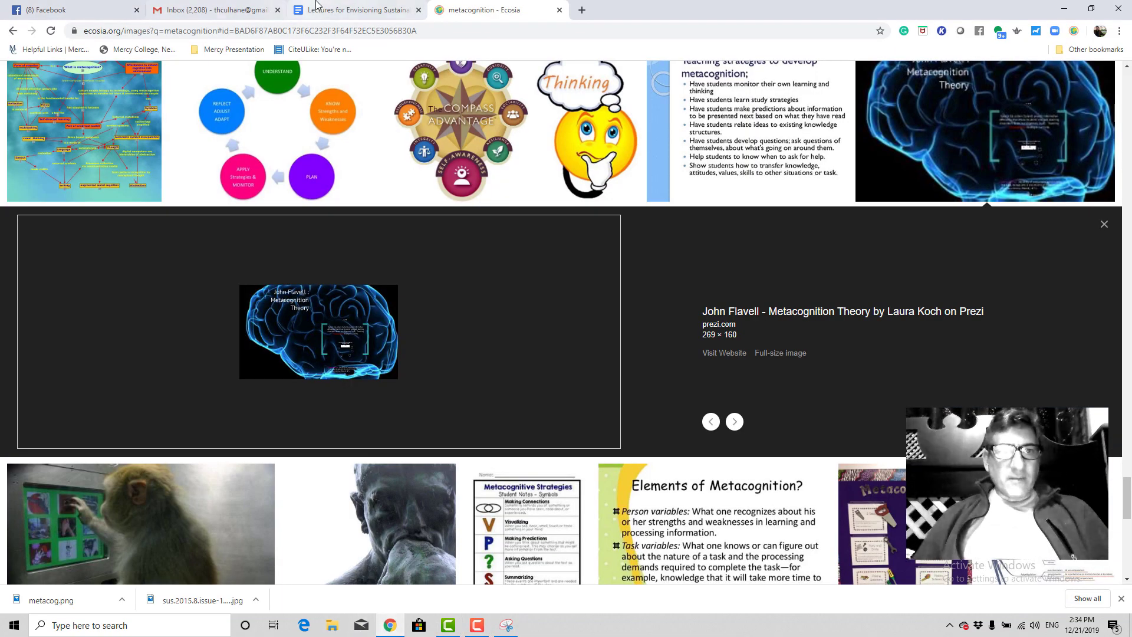
pyautogui.click(330, 11)
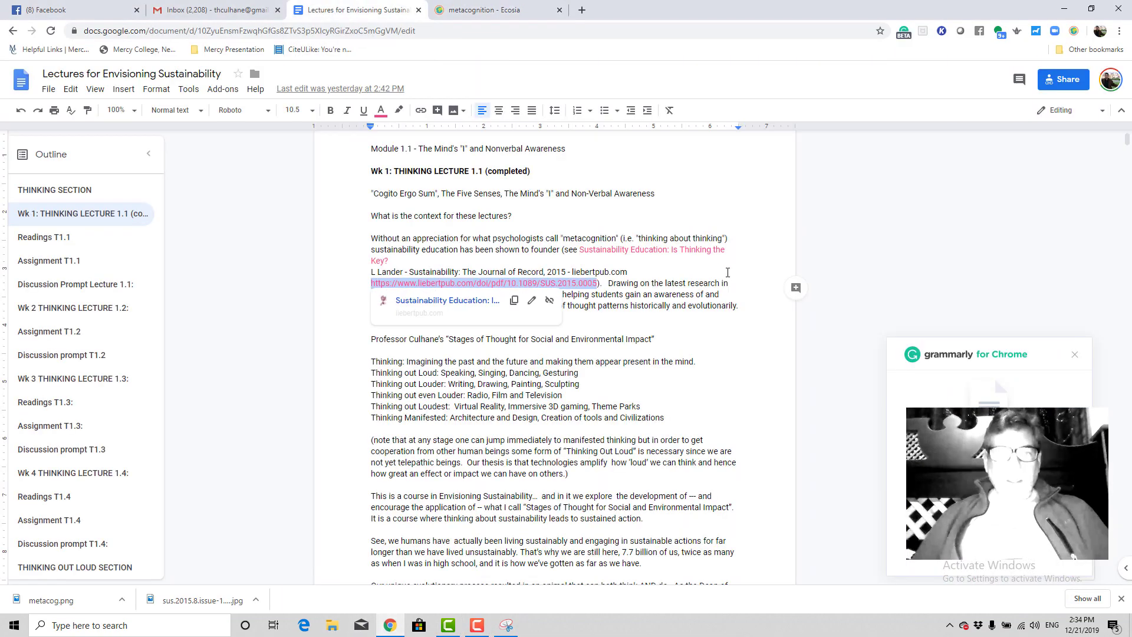
pyautogui.click(617, 370)
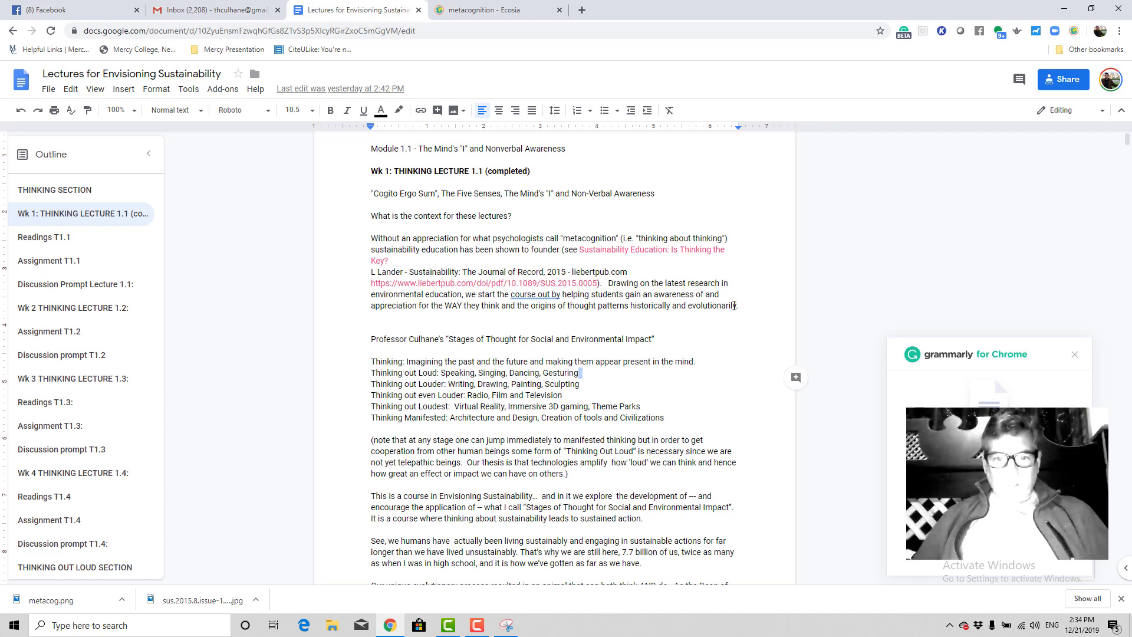
pyautogui.click(447, 626)
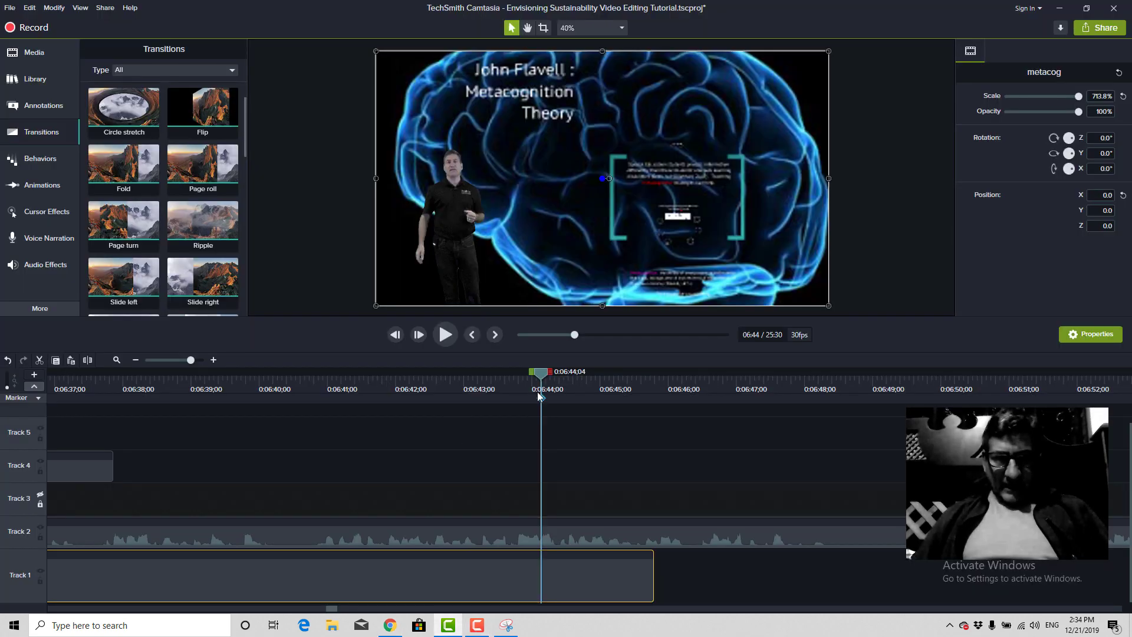
# Play the lecture from about 06:47 to 06:55 to find where the metacognition topic ends.
pyautogui.click(314, 388)
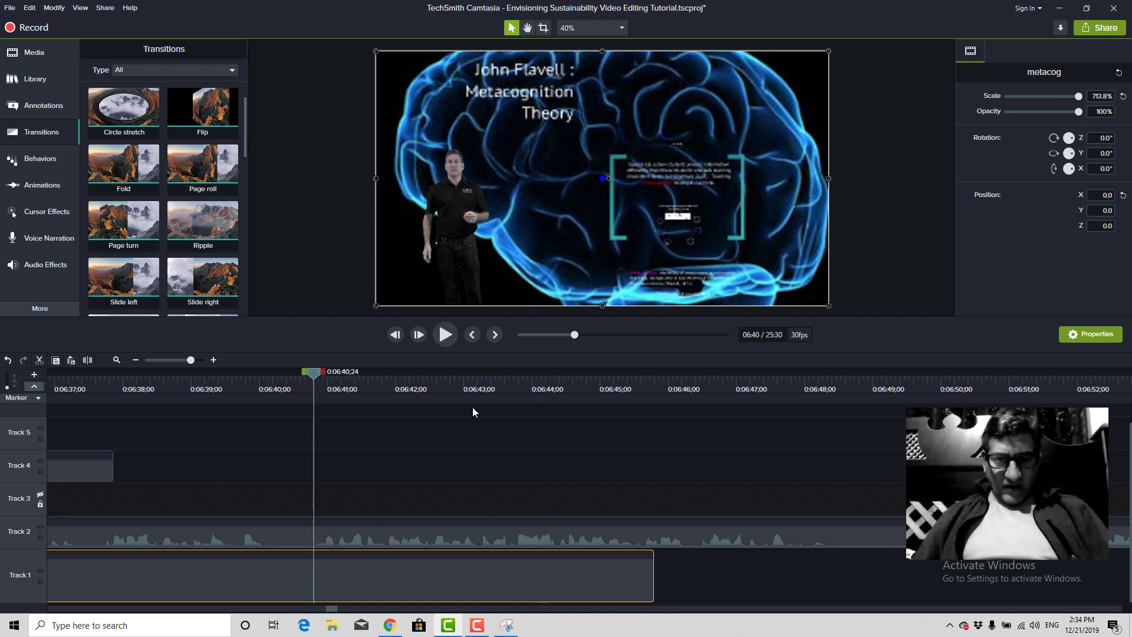
pyautogui.click(749, 390)
pyautogui.press('space')
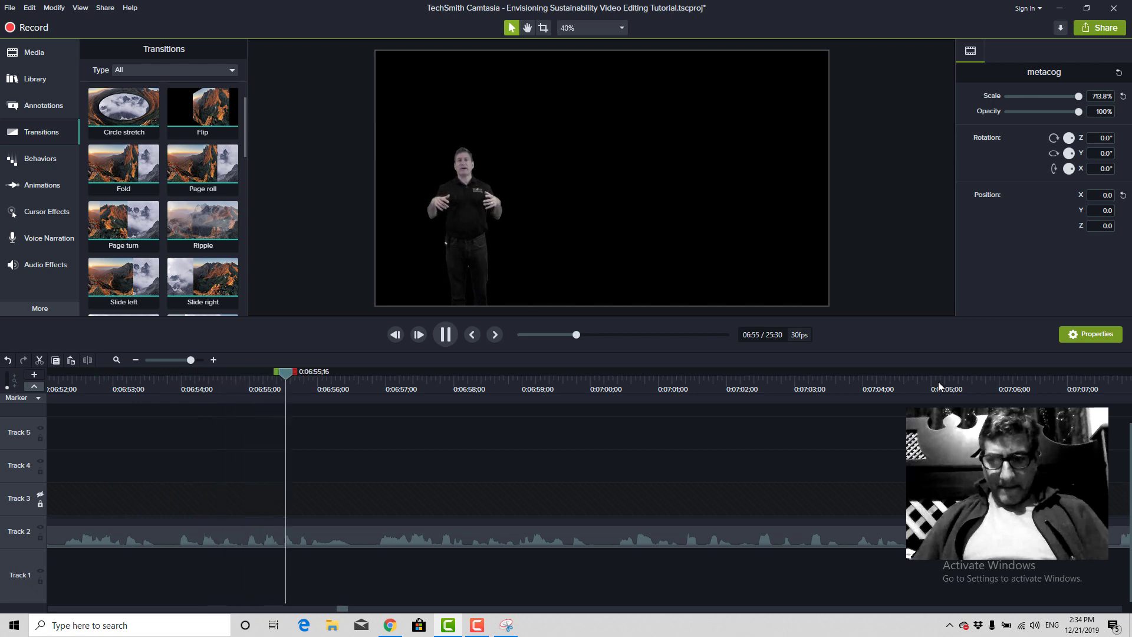
pyautogui.press('space')
# Extend the end of the metacog image on Track 1 to 06:49;00.
pyautogui.moveTo(342, 606); pyautogui.dragTo(334, 608)
pyautogui.click(758, 398)
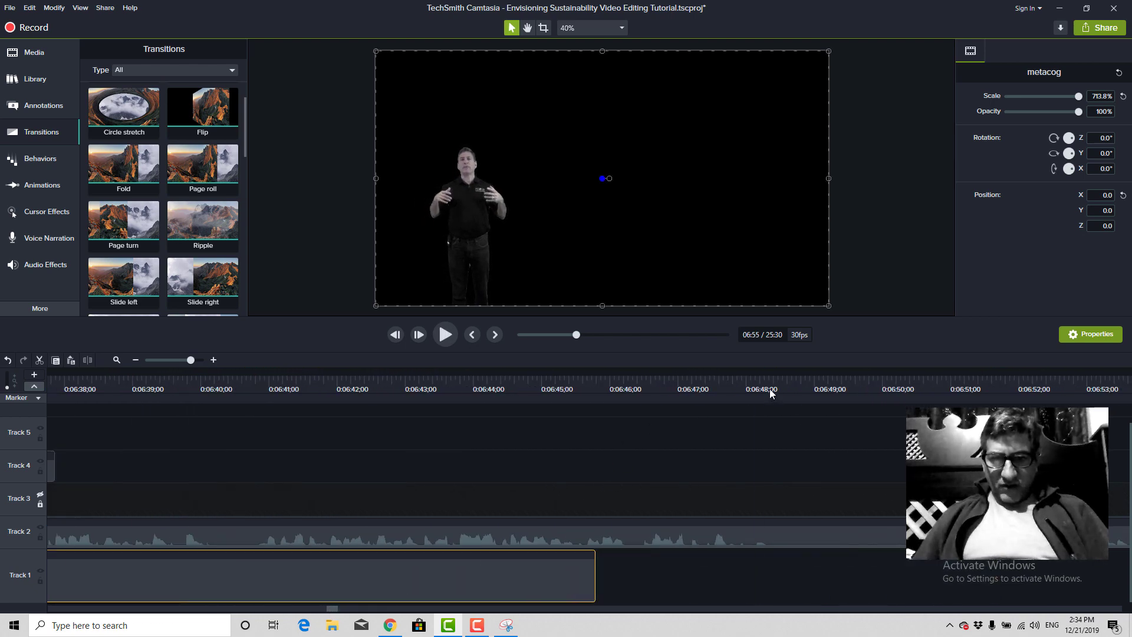
pyautogui.click(815, 382)
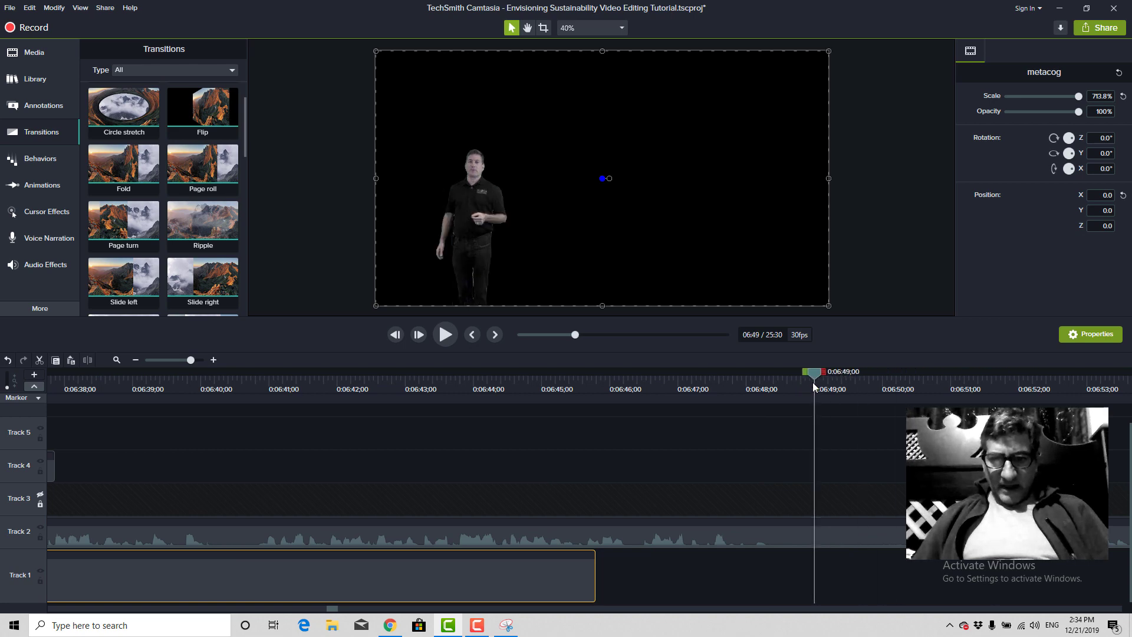
pyautogui.moveTo(595, 575); pyautogui.dragTo(813, 572)
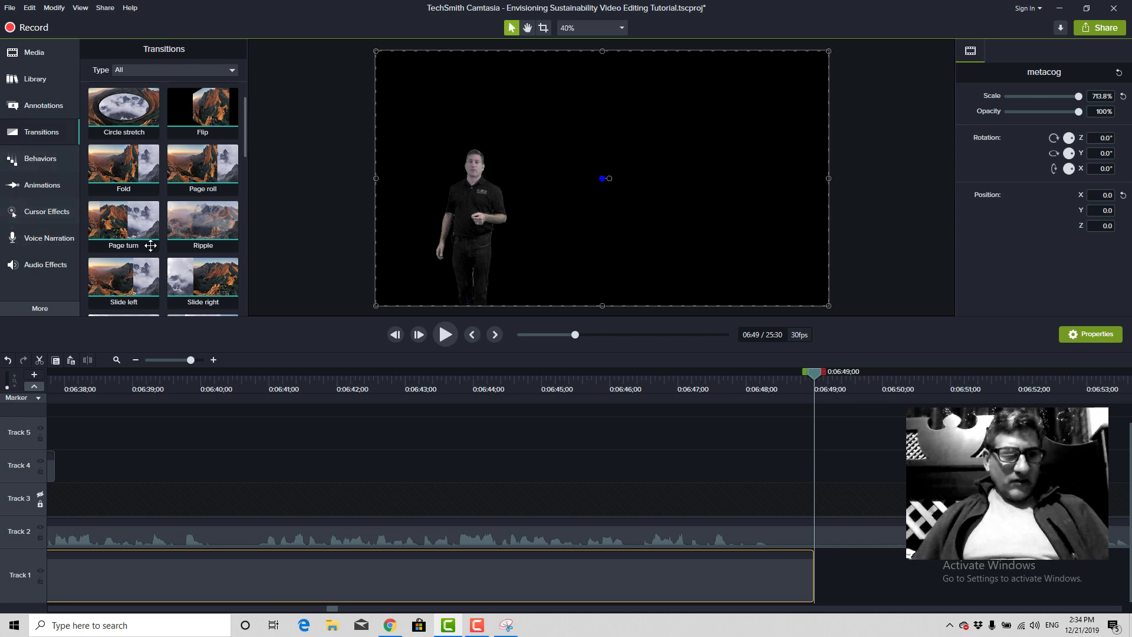
# Add a timeline marker at 06:39;03, over the metacog image.
pyautogui.click(285, 383)
pyautogui.click(139, 377)
pyautogui.click(171, 359)
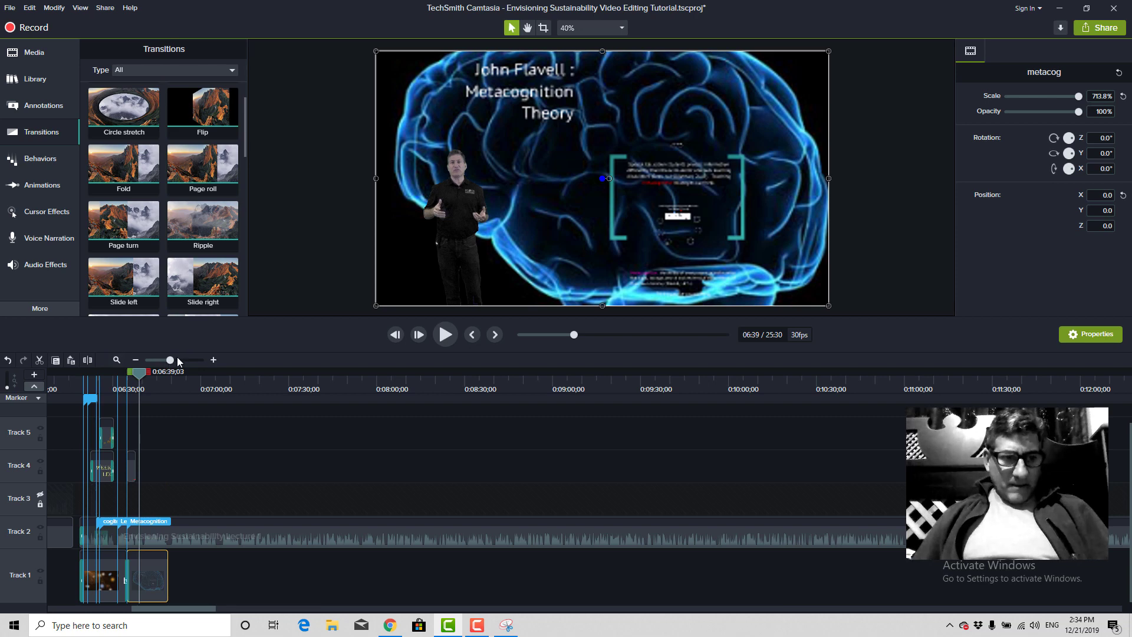
pyautogui.moveTo(175, 361); pyautogui.dragTo(181, 362)
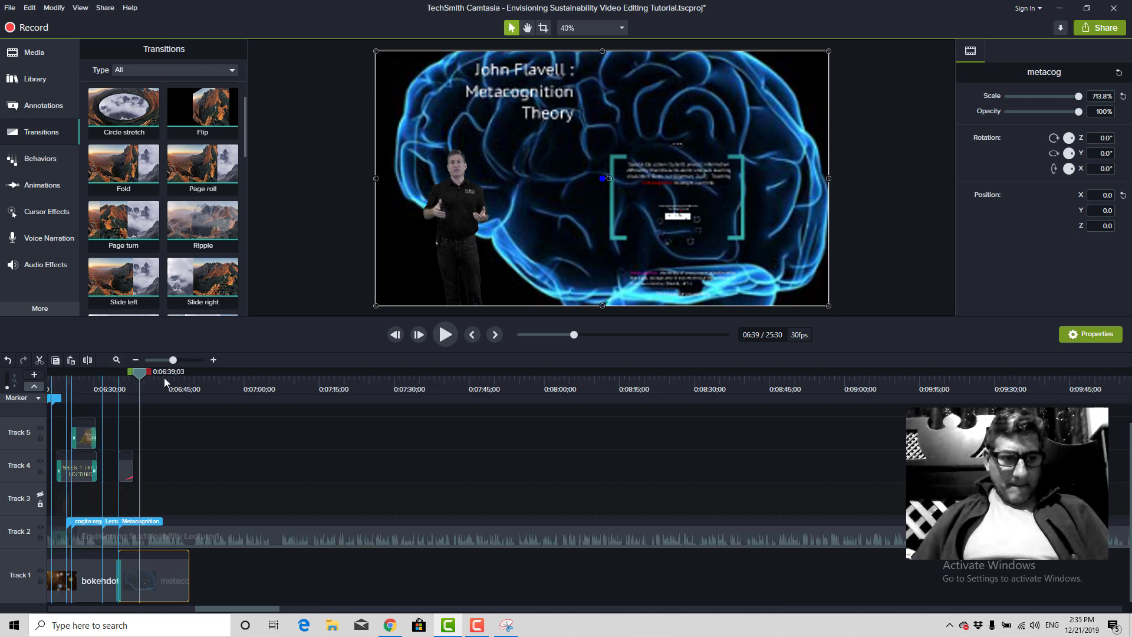
pyautogui.click(138, 398)
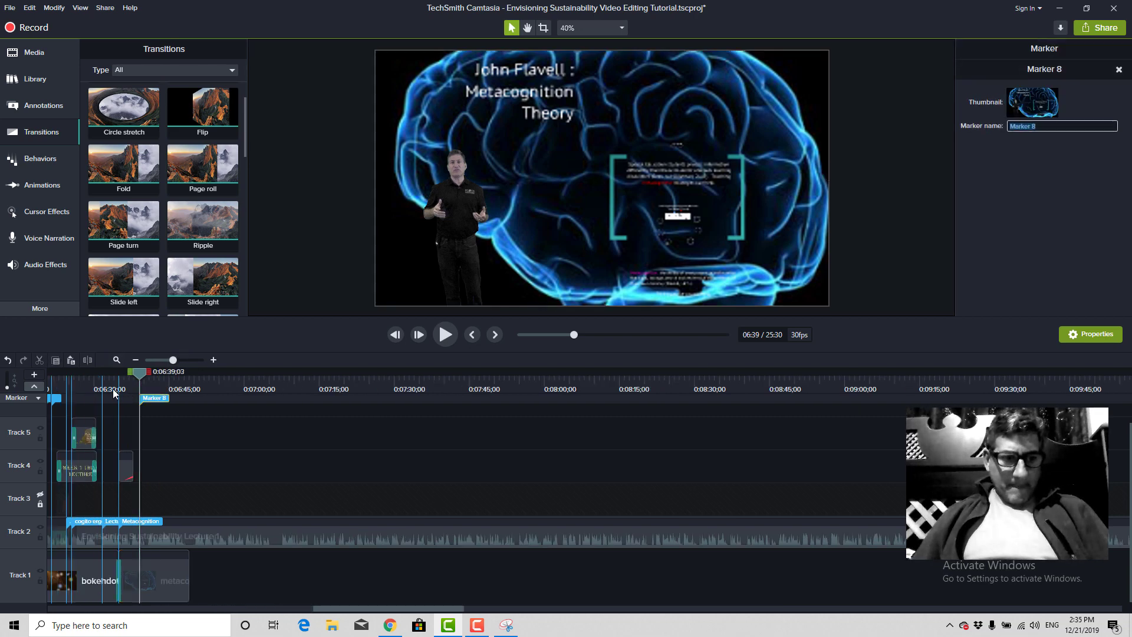
# Play the metacognition section from about 06:30 and stop at 06:42;19.
pyautogui.click(113, 391)
pyautogui.press('space')
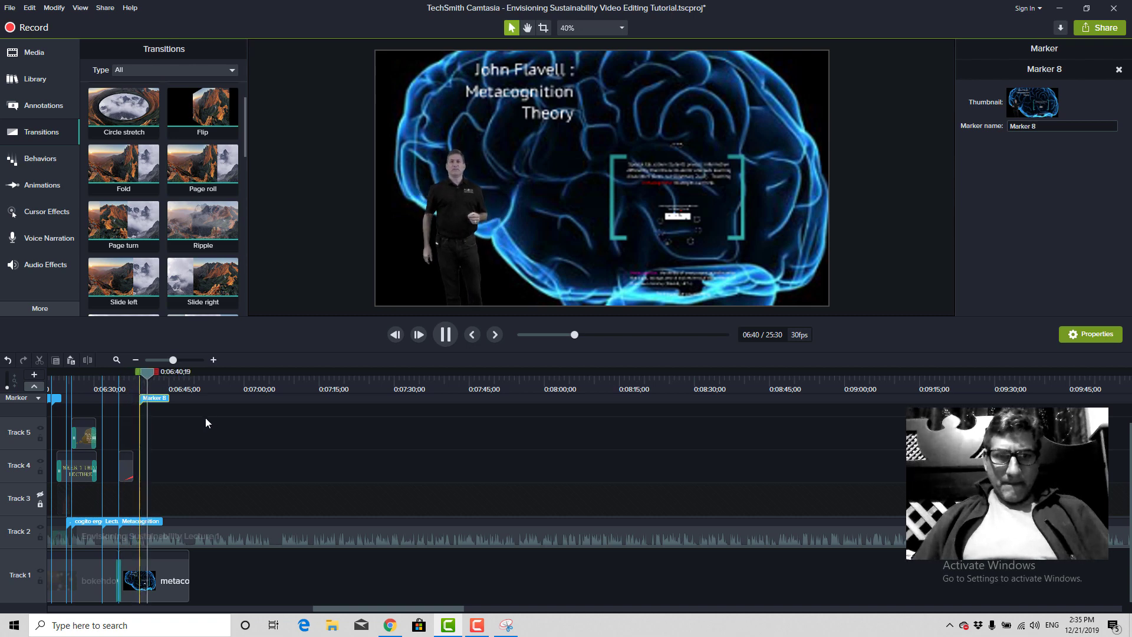
pyautogui.press('space')
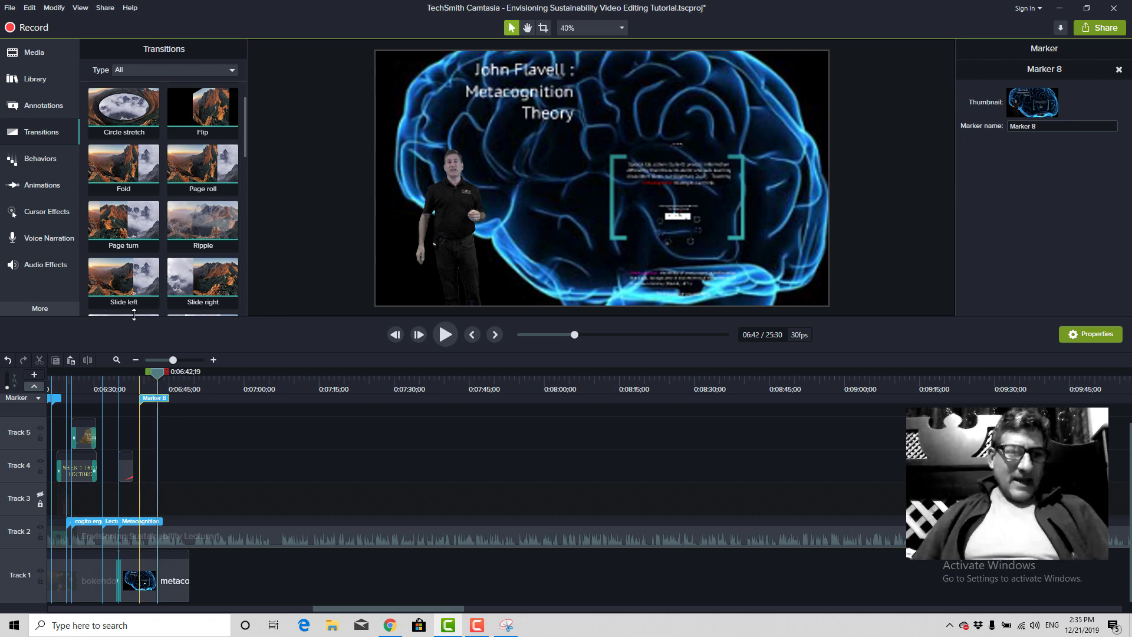
# Import the sus.2015.8.issue-1.cover and sustainability journal images from the Images folder and place the cover on Track 4 at 06:42;19, scaled to 175%.
pyautogui.click(30, 54)
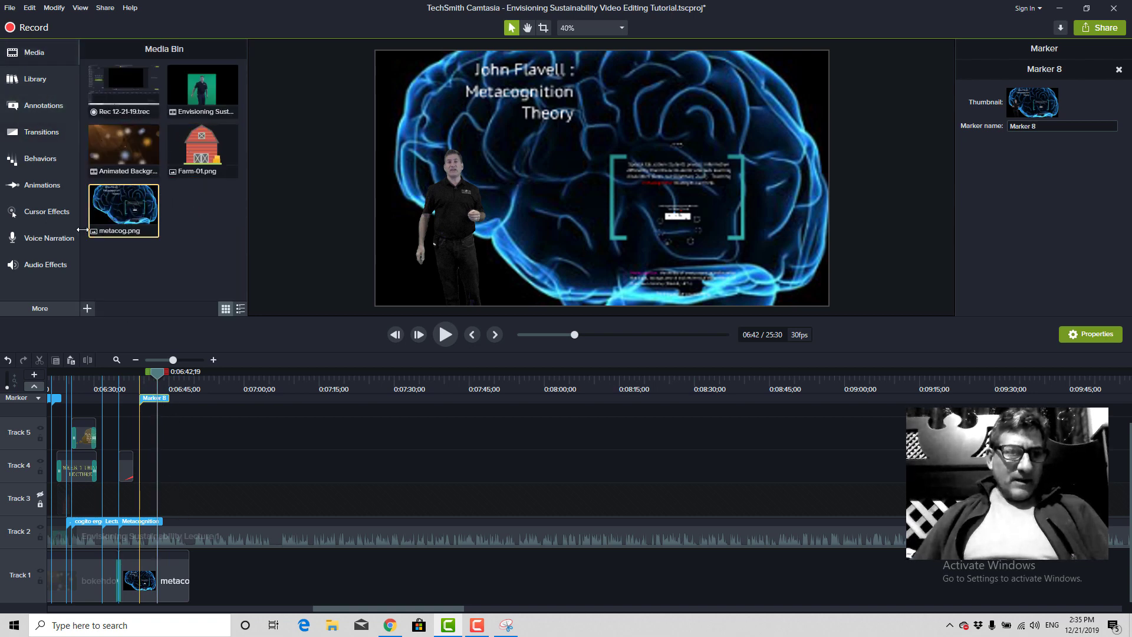
pyautogui.click(86, 309)
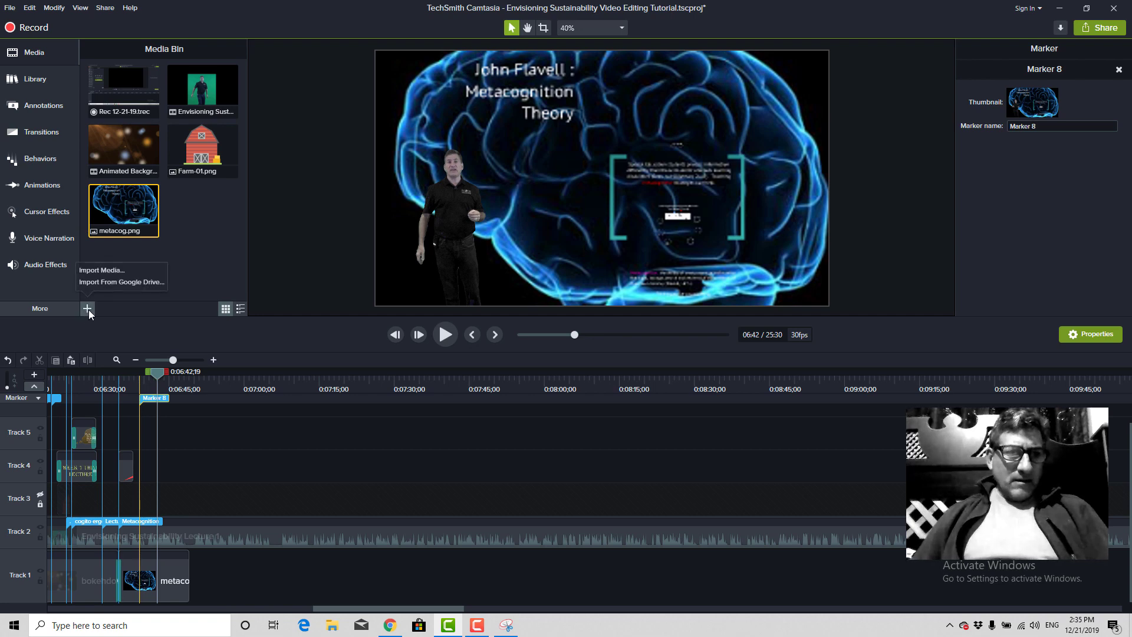
pyautogui.click(115, 272)
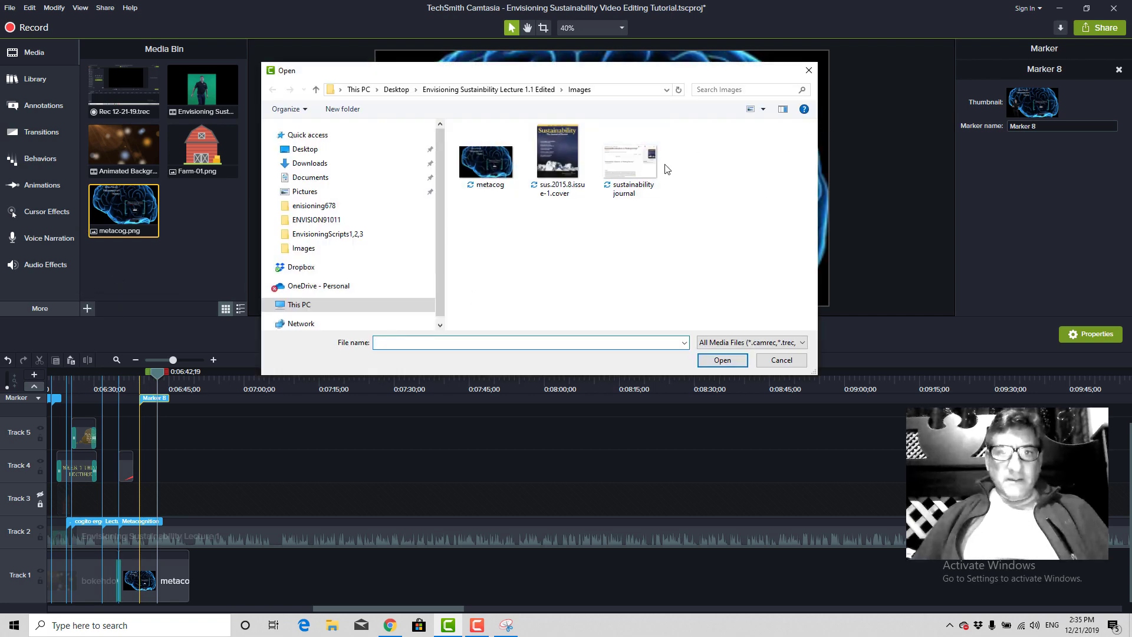
pyautogui.click(556, 184)
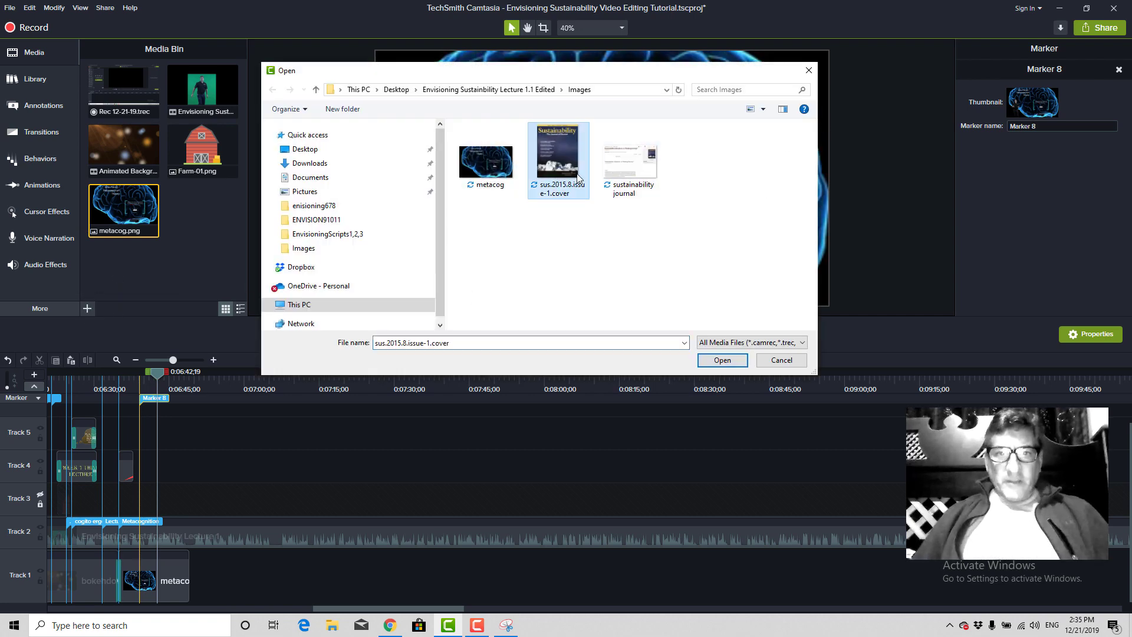
pyautogui.keyDown('ctrl'); pyautogui.click(629, 170); pyautogui.keyUp('ctrl')
pyautogui.click(721, 361)
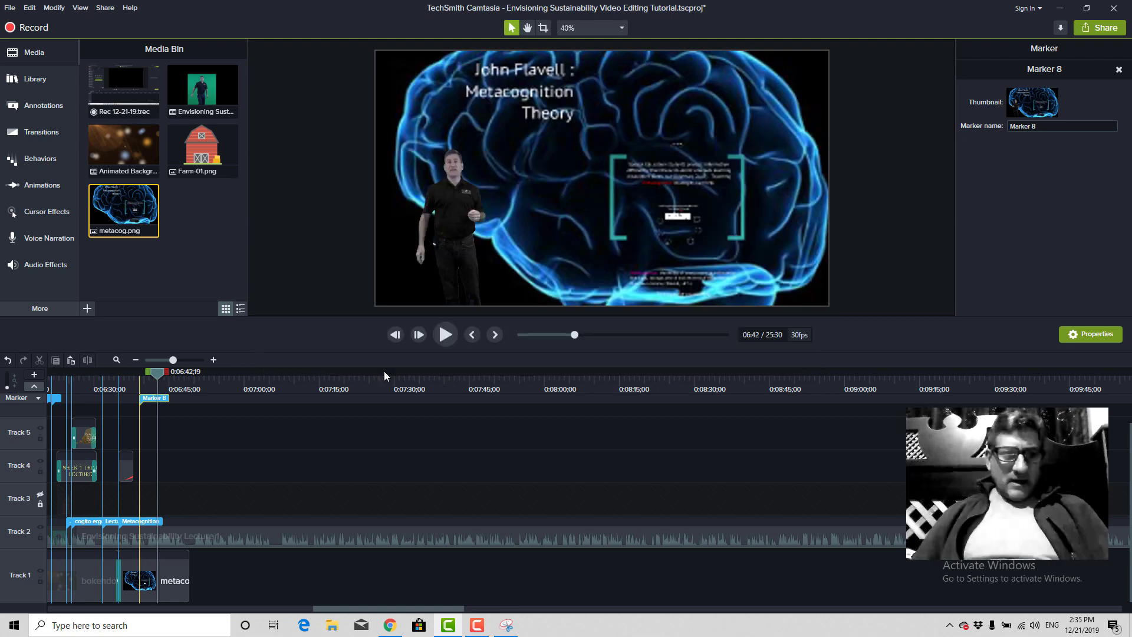
pyautogui.moveTo(199, 216); pyautogui.dragTo(789, 281)
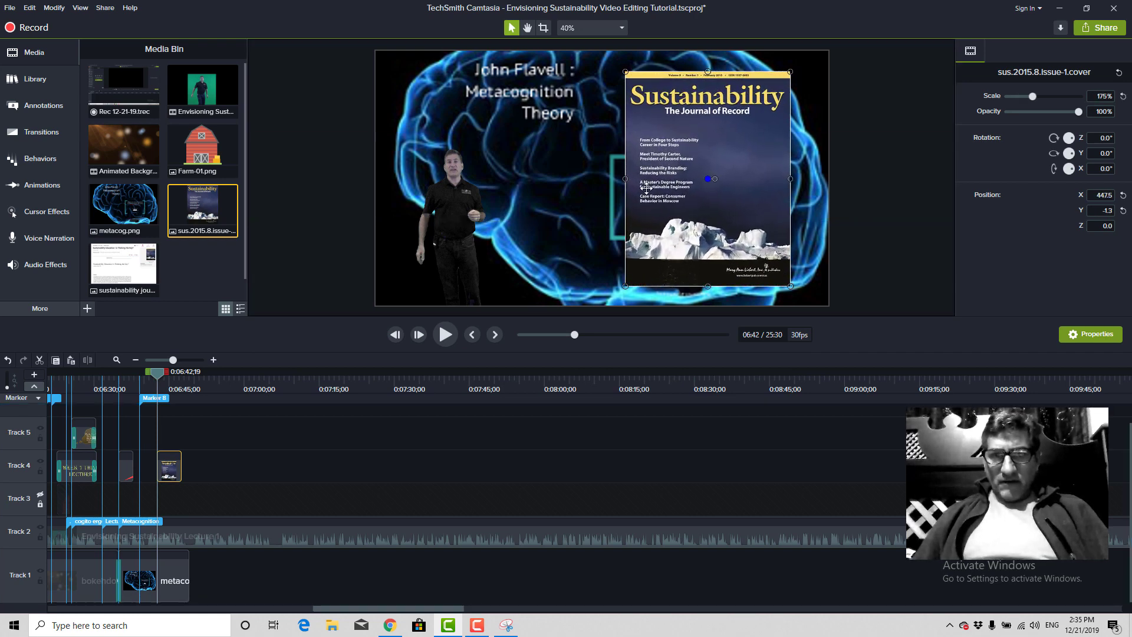
# Enlarge the Sustainability journal cover to 199.4% at X 398.8, Y 0.0 and play the video from about 06:42.
pyautogui.moveTo(625, 178)
pyautogui.mouseDown()
pyautogui.moveTo(604, 178)
pyautogui.moveTo(638, 193)
pyautogui.mouseUp()
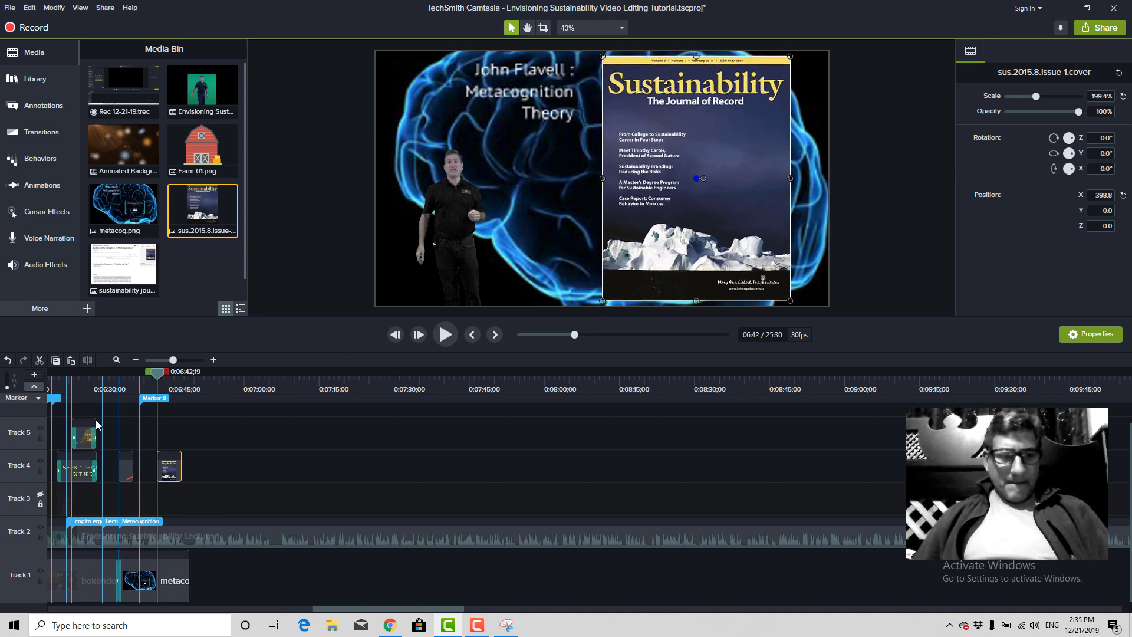
pyautogui.click(190, 360)
pyautogui.click(137, 382)
pyautogui.press('space')
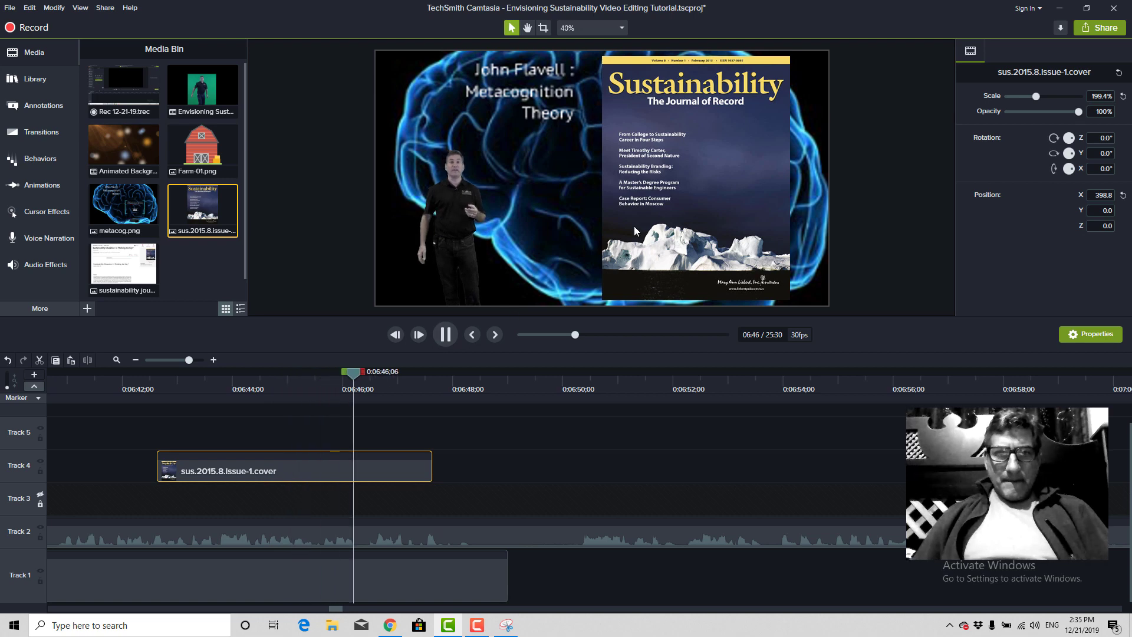
# Replace the cover with the sustainability journal image at 06:47;03 on Track 4, scaled to 107.7% at X 266.2, Y -135.7.
pyautogui.click(669, 155)
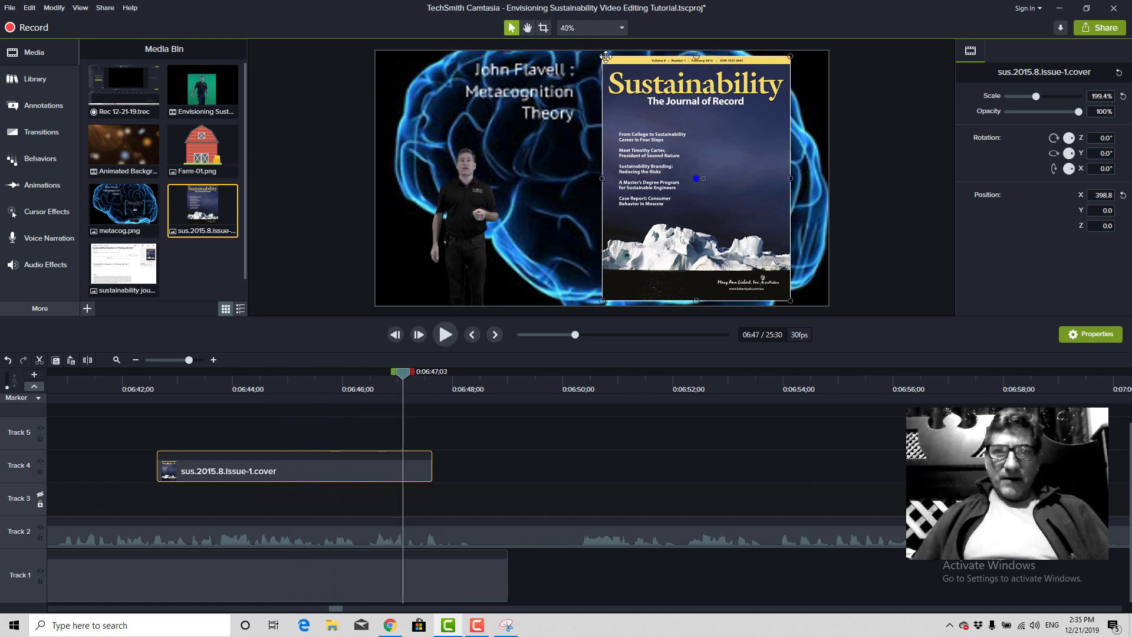
pyautogui.press('Delete')
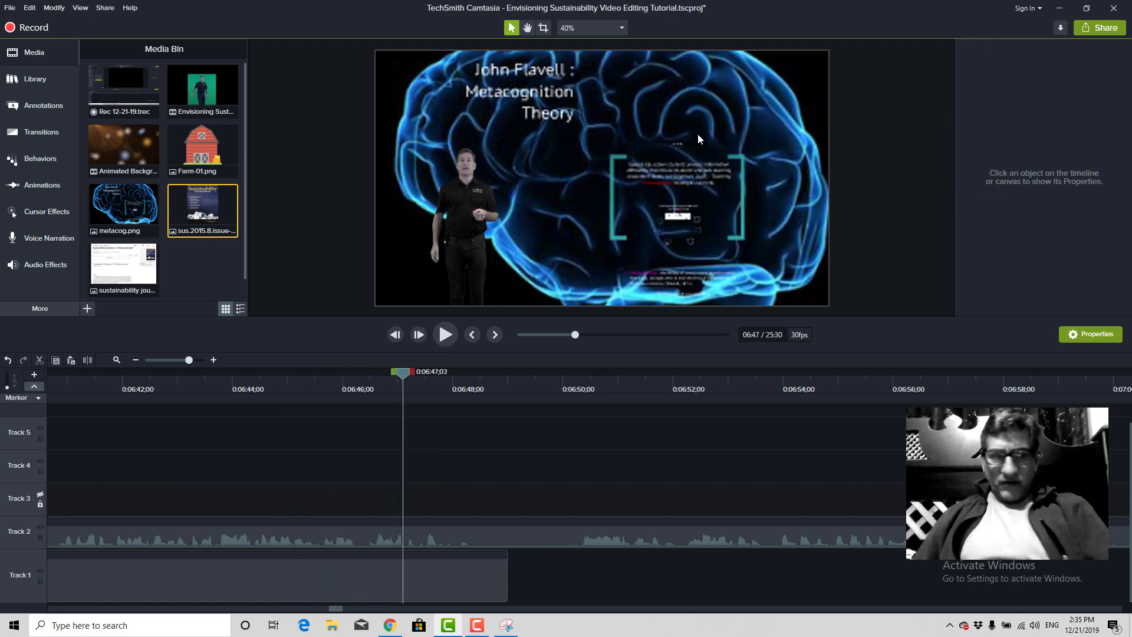
pyautogui.moveTo(124, 265); pyautogui.dragTo(629, 208)
pyautogui.moveTo(801, 125); pyautogui.dragTo(816, 117)
pyautogui.moveTo(699, 168); pyautogui.dragTo(689, 177)
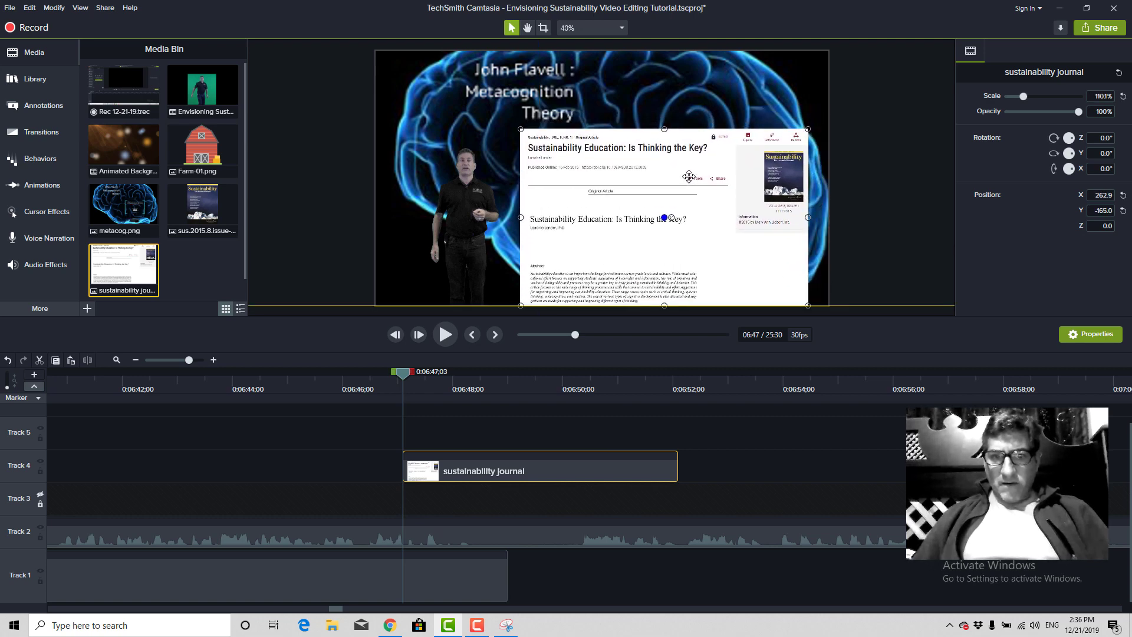
pyautogui.moveTo(521, 128); pyautogui.dragTo(527, 133)
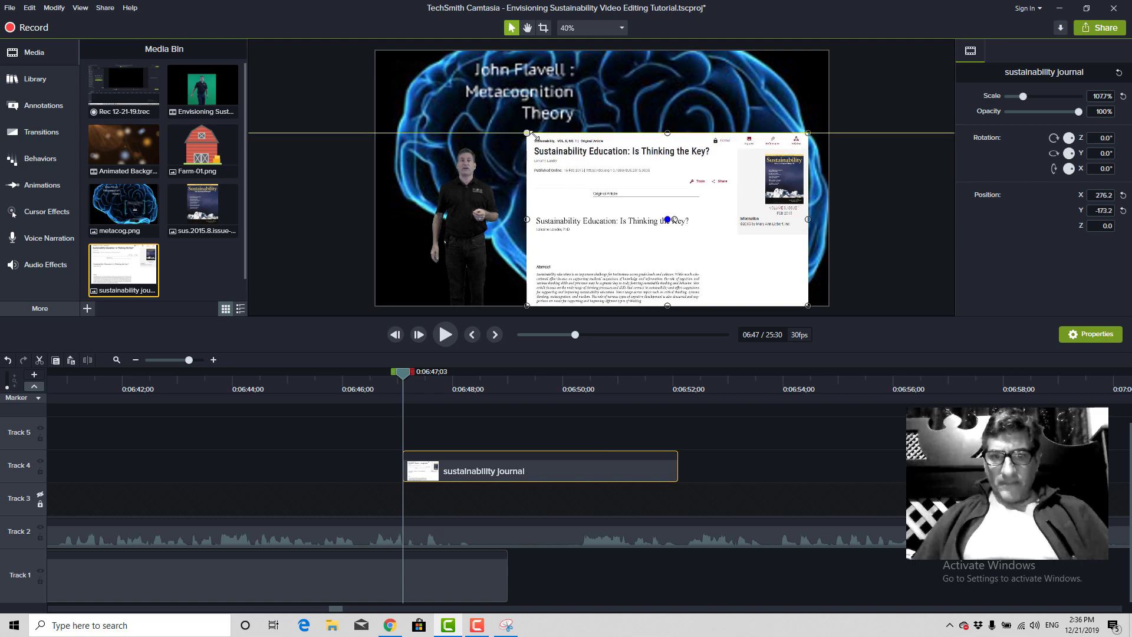
pyautogui.moveTo(582, 174); pyautogui.dragTo(581, 168)
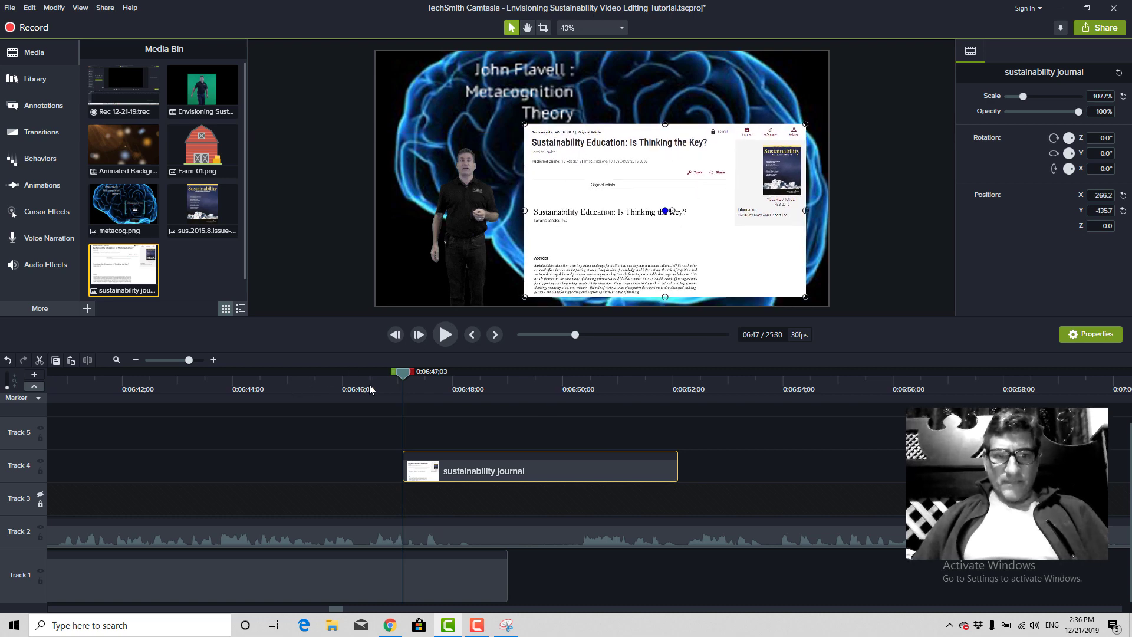
# Replay the lecture between about 06:40 and 06:48 to find where the journal article should appear, stopping at 06:42;08.
pyautogui.press('space')
pyautogui.press('space')
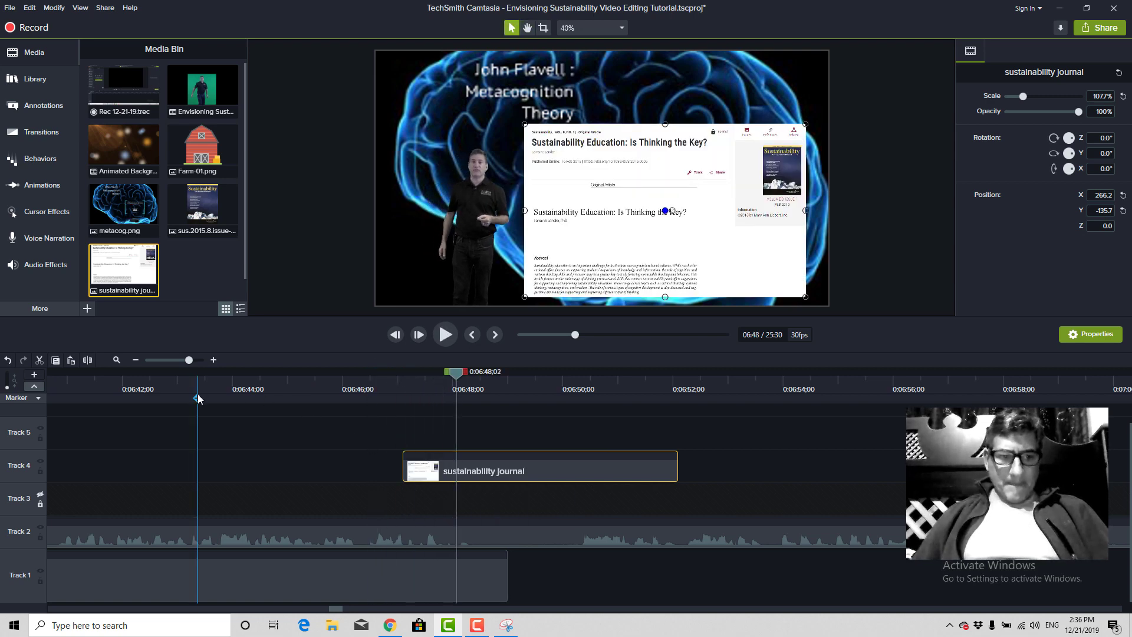
pyautogui.press('space')
pyautogui.press('space')
pyautogui.moveTo(205, 388); pyautogui.dragTo(123, 390)
pyautogui.press('space')
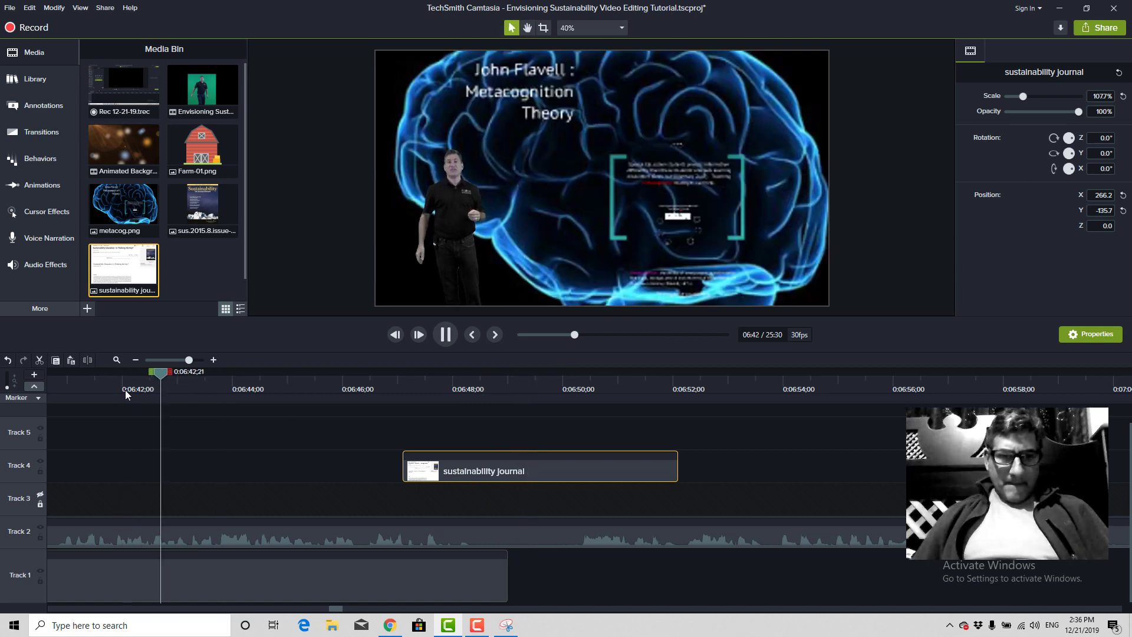
pyautogui.press('space')
pyautogui.moveTo(208, 373); pyautogui.dragTo(11, 390)
pyautogui.press('space')
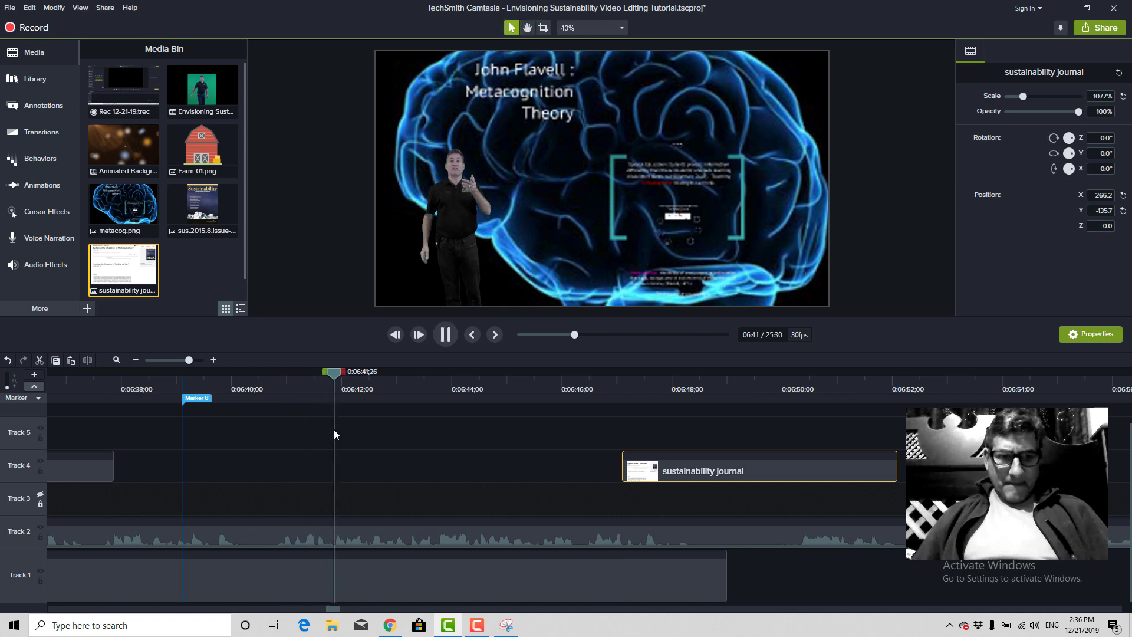
pyautogui.press('space')
# Move the sustainability journal clip earlier on Track 4 to overlap 06:42;08, and reposition the image at X 246.2, Y -93.2.
pyautogui.moveTo(727, 473); pyautogui.dragTo(385, 529)
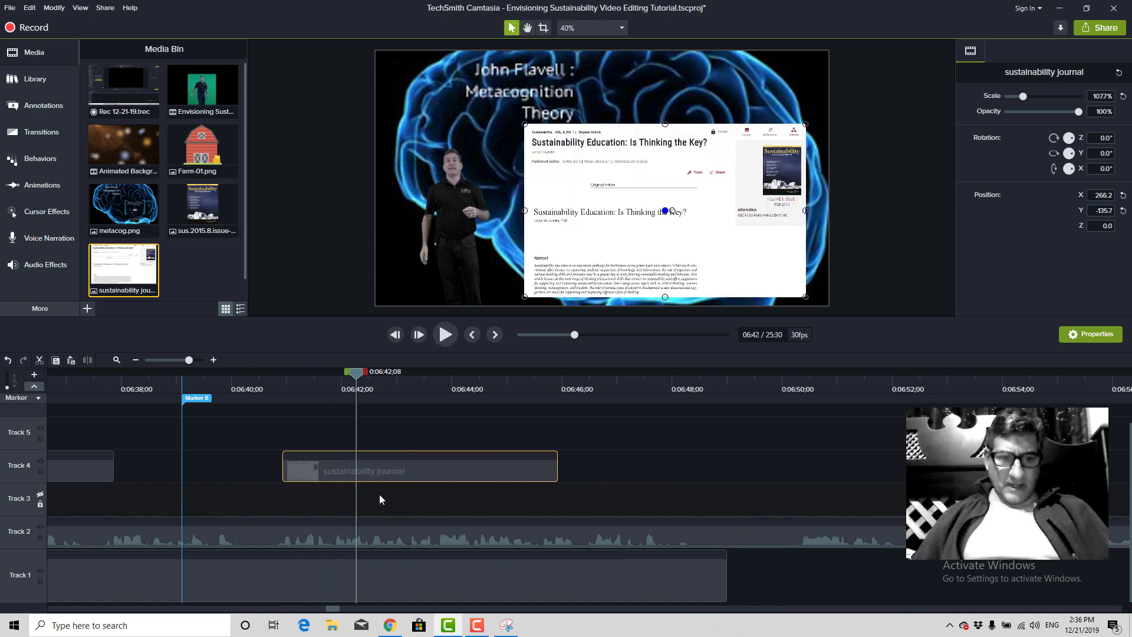
pyautogui.moveTo(389, 484); pyautogui.dragTo(375, 541)
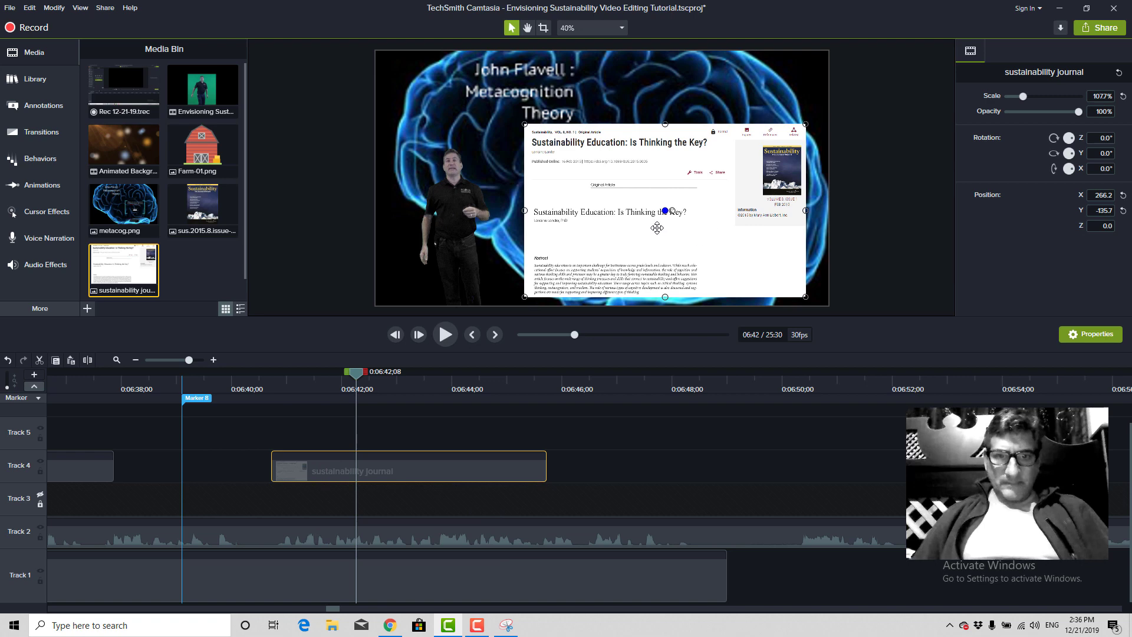
pyautogui.moveTo(655, 226); pyautogui.dragTo(651, 216)
pyautogui.moveTo(441, 474); pyautogui.dragTo(437, 475)
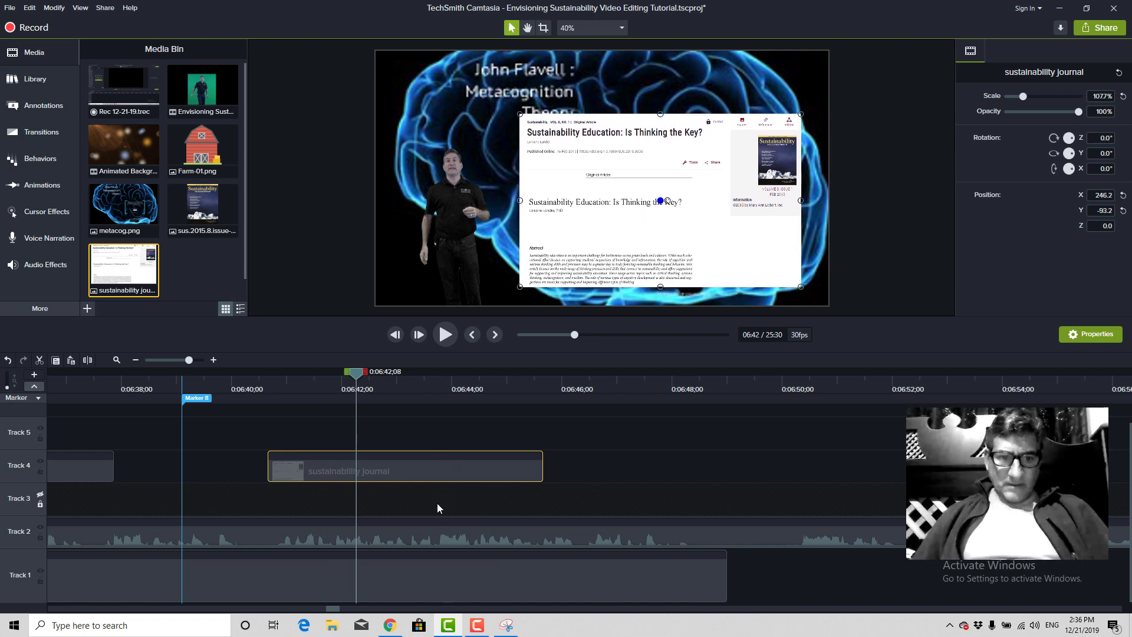
# Unlock and enable Track 3, move the sustainability journal clip onto it starting at 06:40;22, and play that section.
pyautogui.click(39, 506)
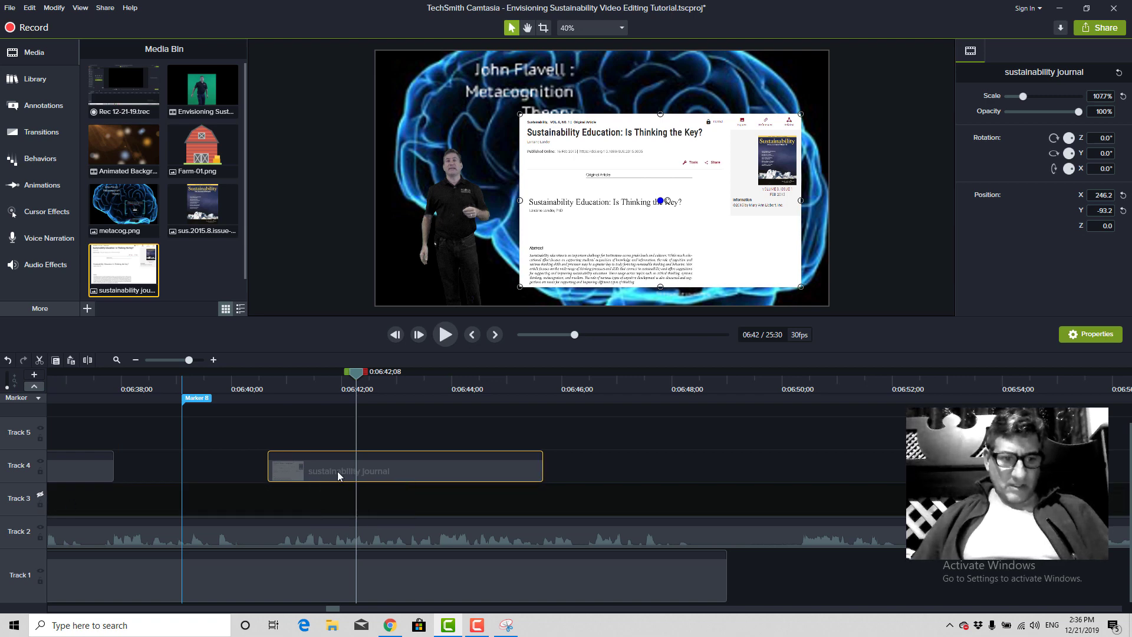
pyautogui.hotkey('ctrl', 'z')
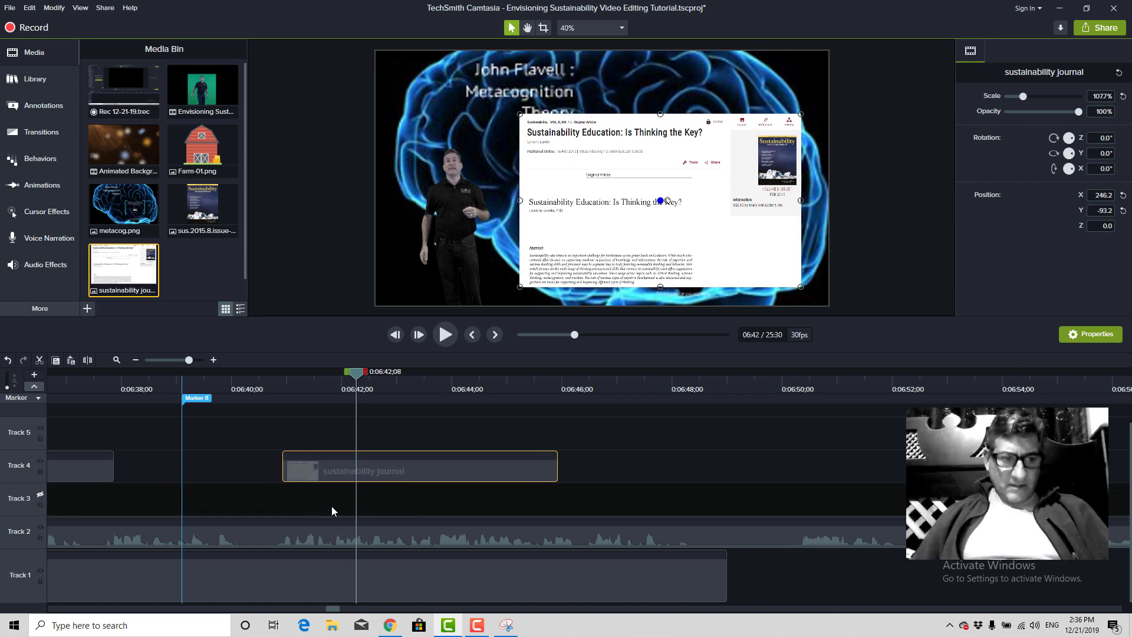
pyautogui.click(40, 496)
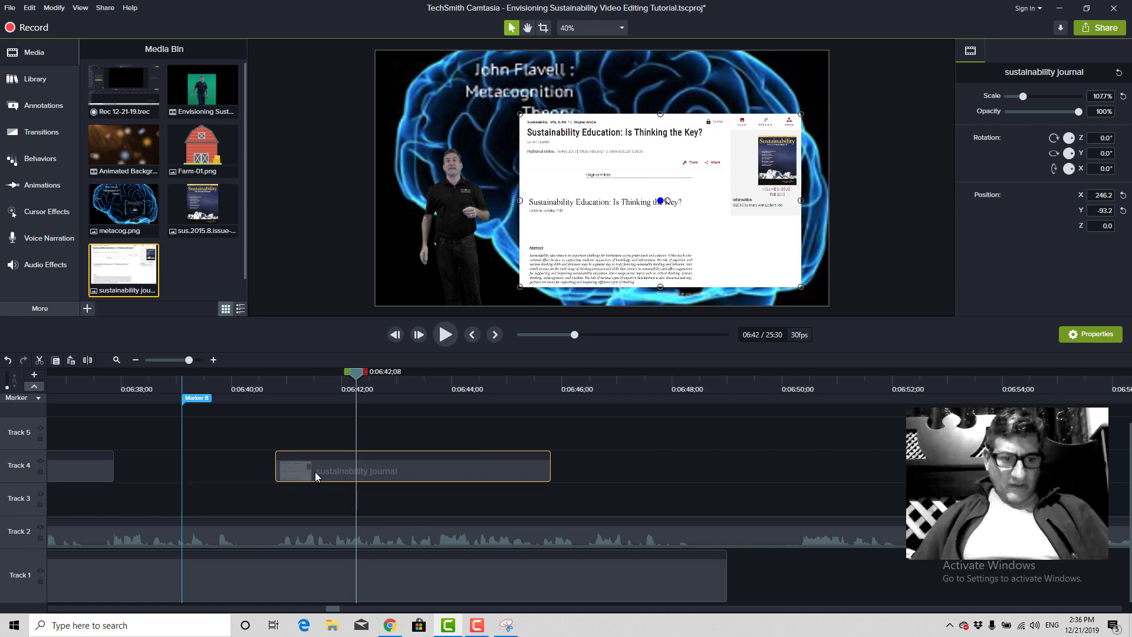
pyautogui.moveTo(315, 469); pyautogui.dragTo(311, 507)
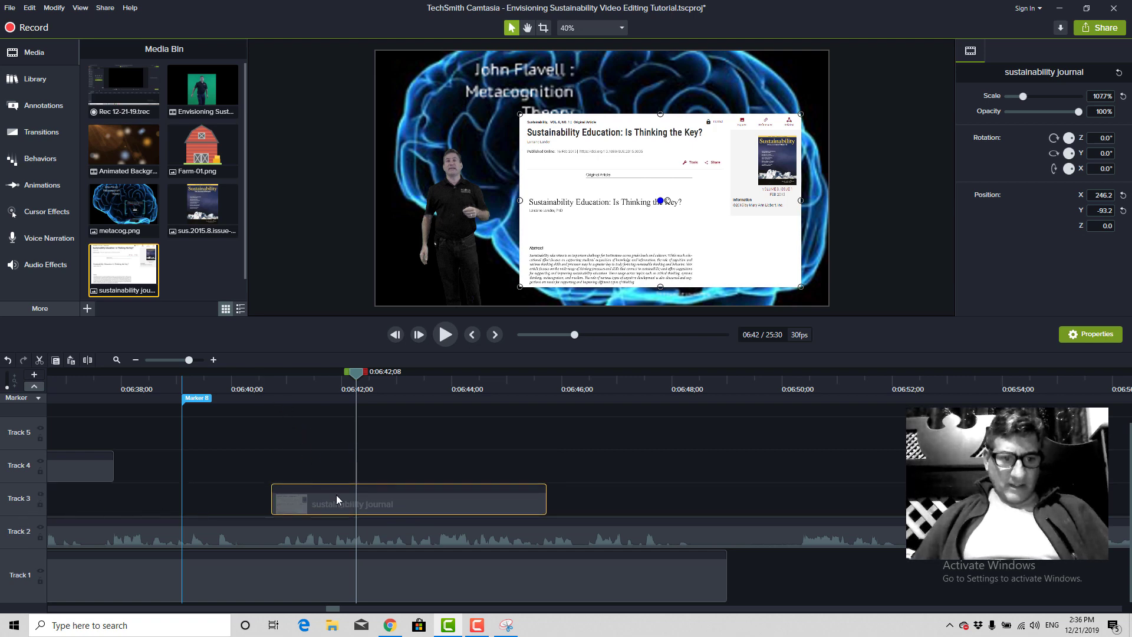
pyautogui.moveTo(259, 384); pyautogui.dragTo(242, 381)
pyautogui.press('space')
pyautogui.press('space')
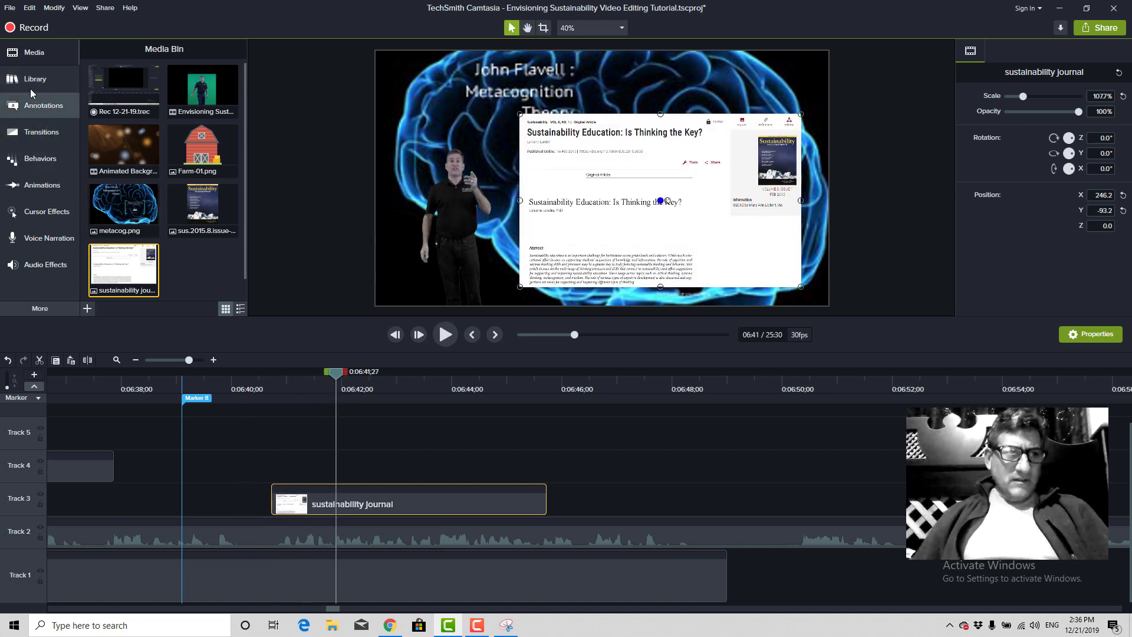
# Add Circle stretch transitions to both ends of the sustainability journal clip on Track 3 and preview them.
pyautogui.click(40, 132)
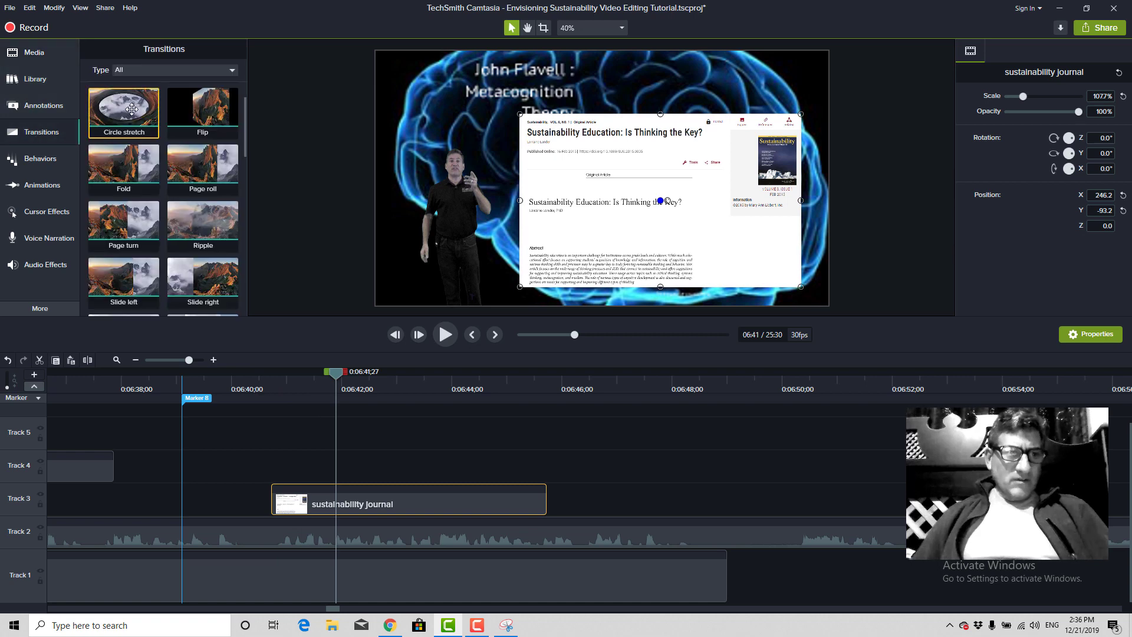
pyautogui.scroll(1, 127, 118)
pyautogui.moveTo(164, 203); pyautogui.dragTo(355, 507)
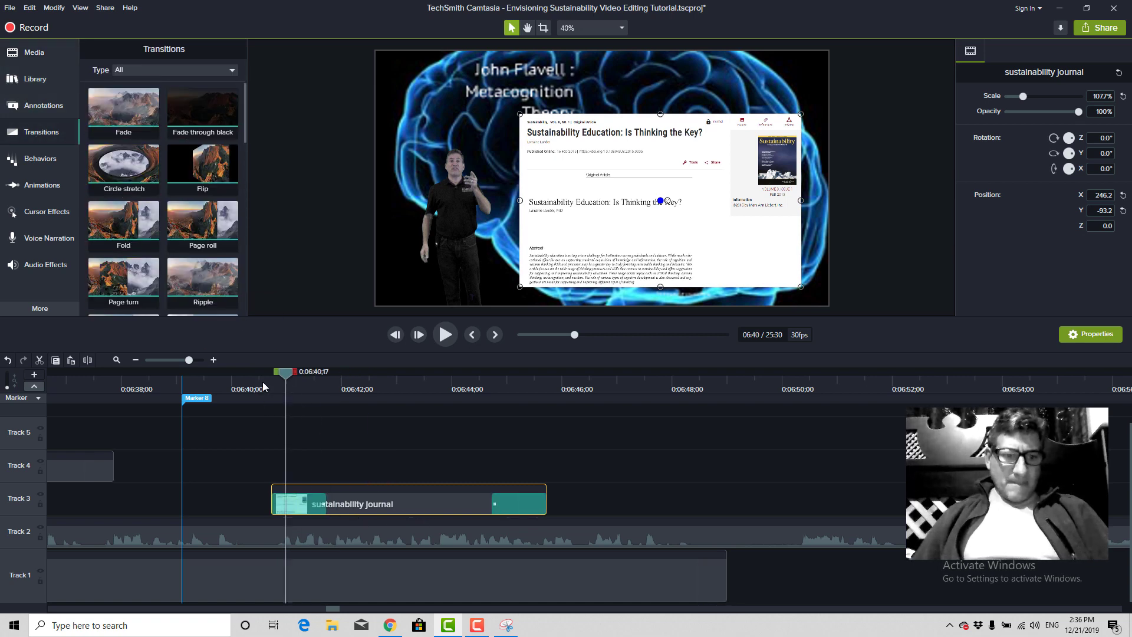
pyautogui.click(263, 380)
pyautogui.press('space')
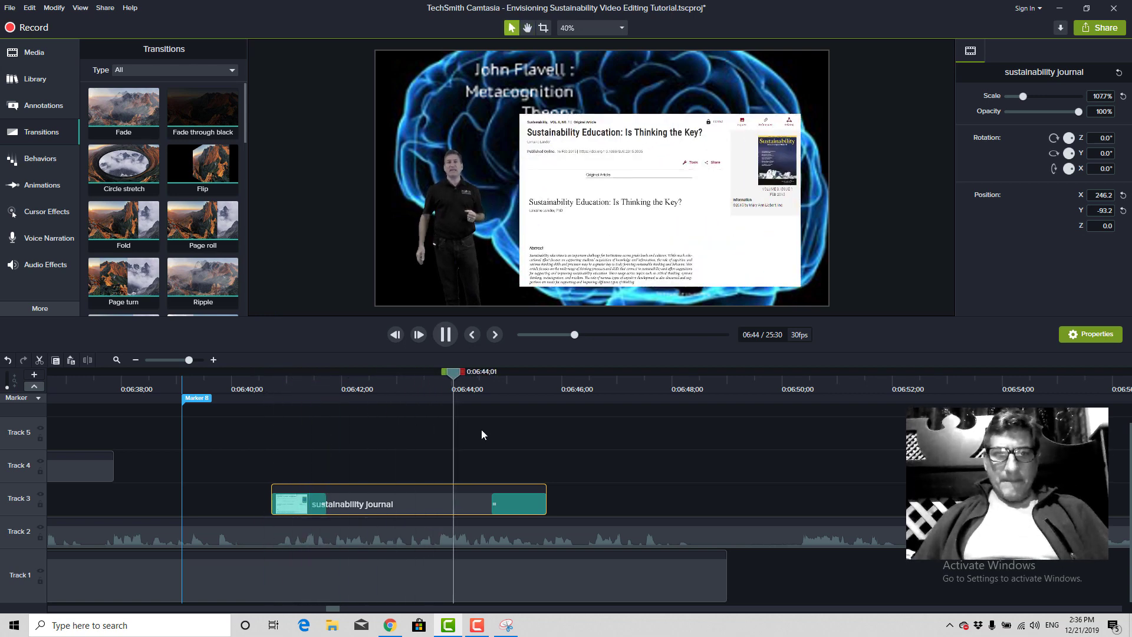
pyautogui.press('space')
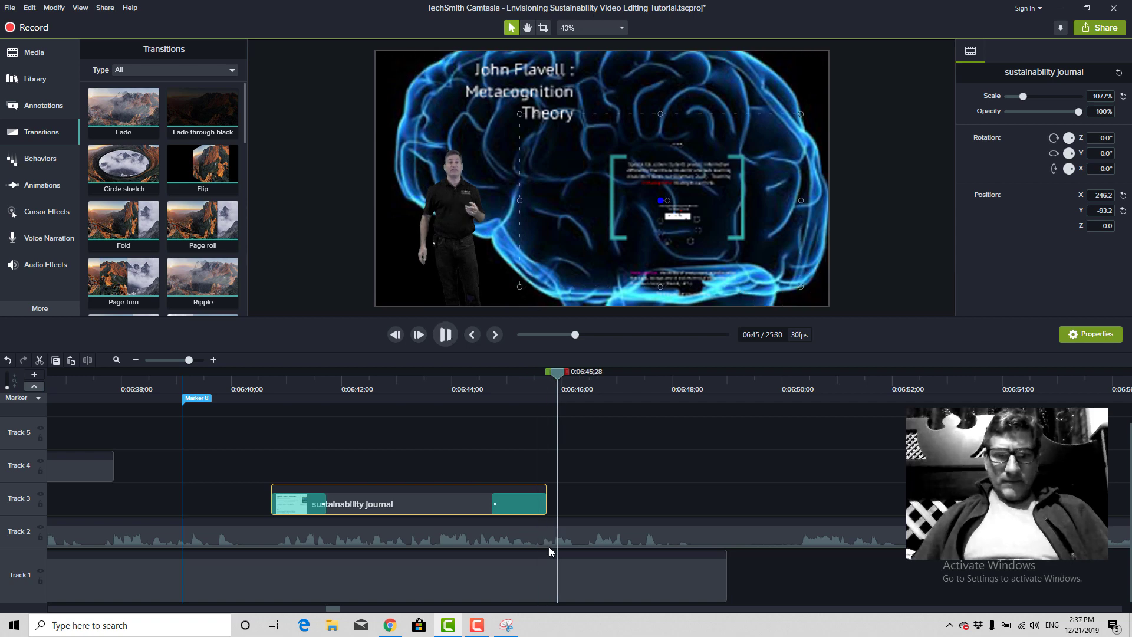
# Remove the end transition from the sustainability journal clip and extend the clip to a duration of 8;18.
pyautogui.click(527, 505)
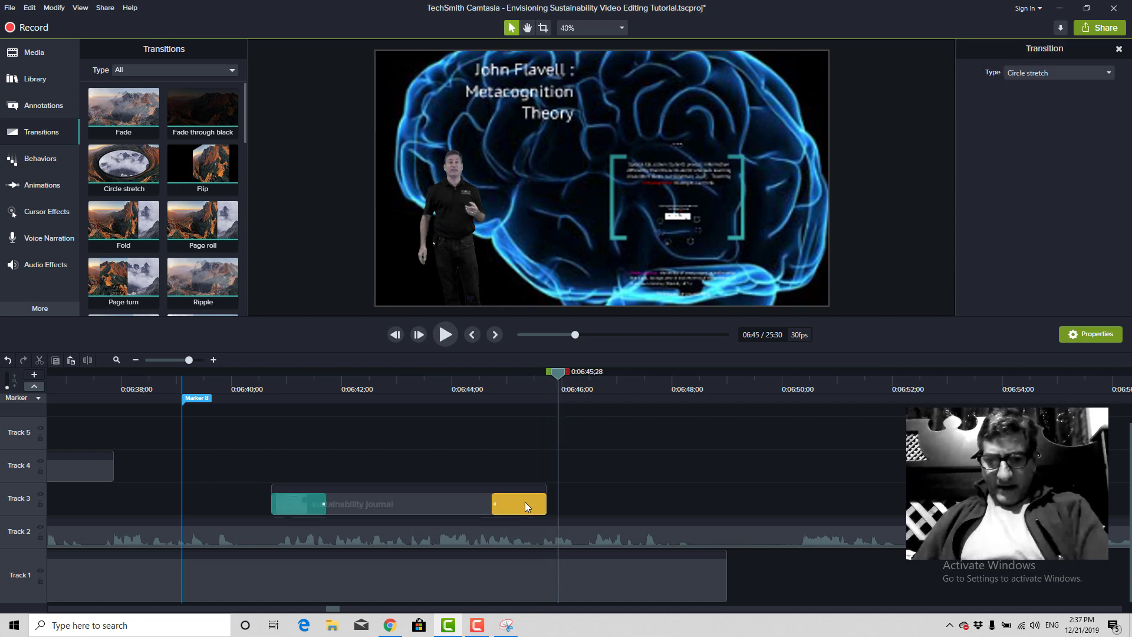
pyautogui.press('Delete')
pyautogui.click(547, 502)
pyautogui.moveTo(580, 501); pyautogui.dragTo(713, 501)
pyautogui.press('space')
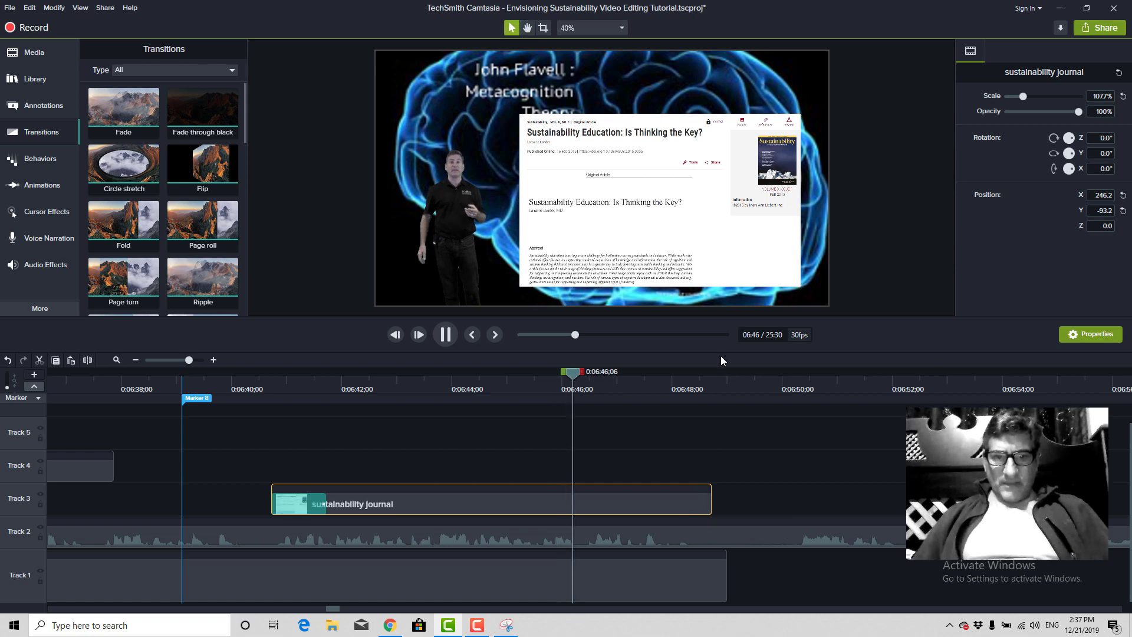
pyautogui.click(714, 501)
pyautogui.moveTo(713, 501); pyautogui.dragTo(746, 501)
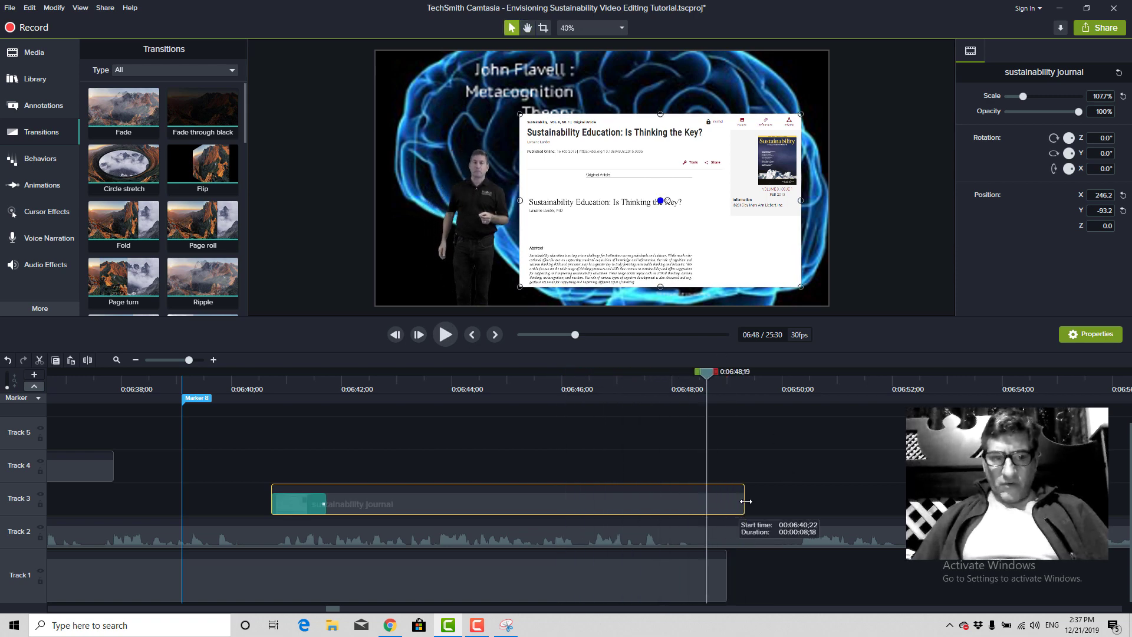
# Add a Fade to the end of the sustainability journal clip, extend the metacog image to match, and fade its end too.
pyautogui.moveTo(124, 109); pyautogui.dragTo(735, 505)
pyautogui.moveTo(727, 572); pyautogui.dragTo(746, 568)
pyautogui.moveTo(124, 109); pyautogui.dragTo(712, 581)
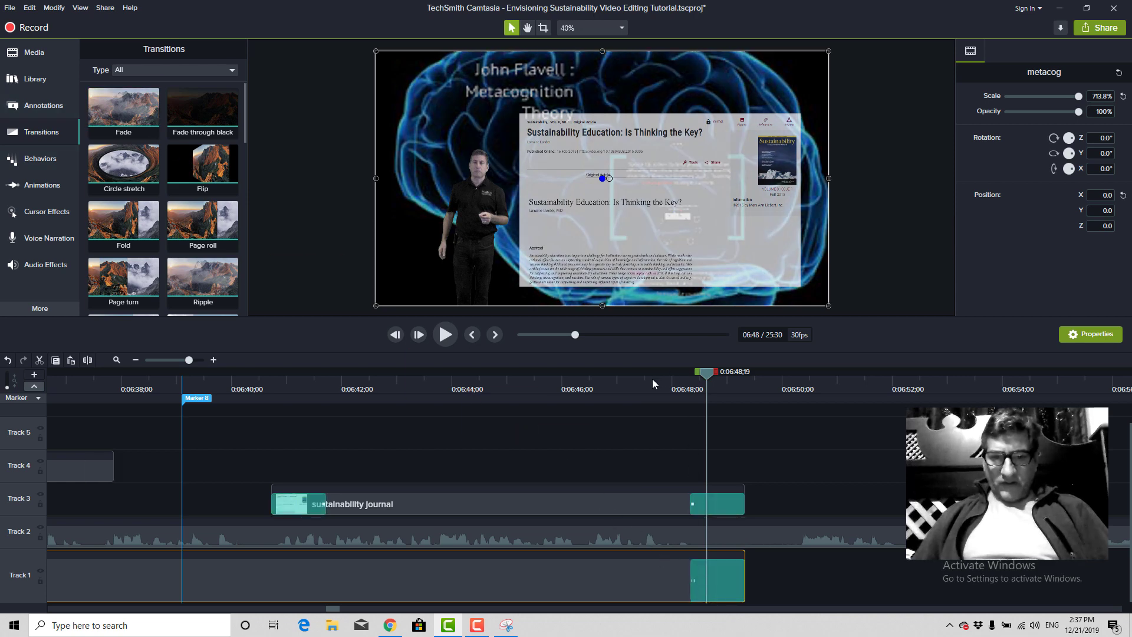
# Replay the journal section from about 06:40 and add a media marker to the Track 2 lecture clip at 06:46;01.
pyautogui.press('space')
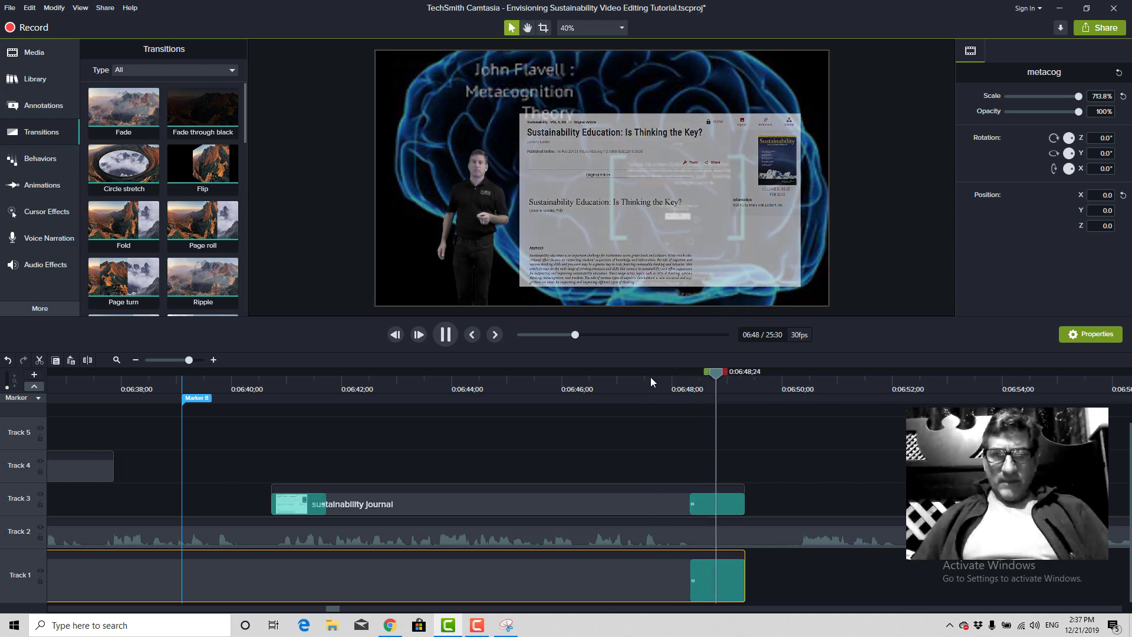
pyautogui.press('space')
pyautogui.click(253, 389)
pyautogui.press('space')
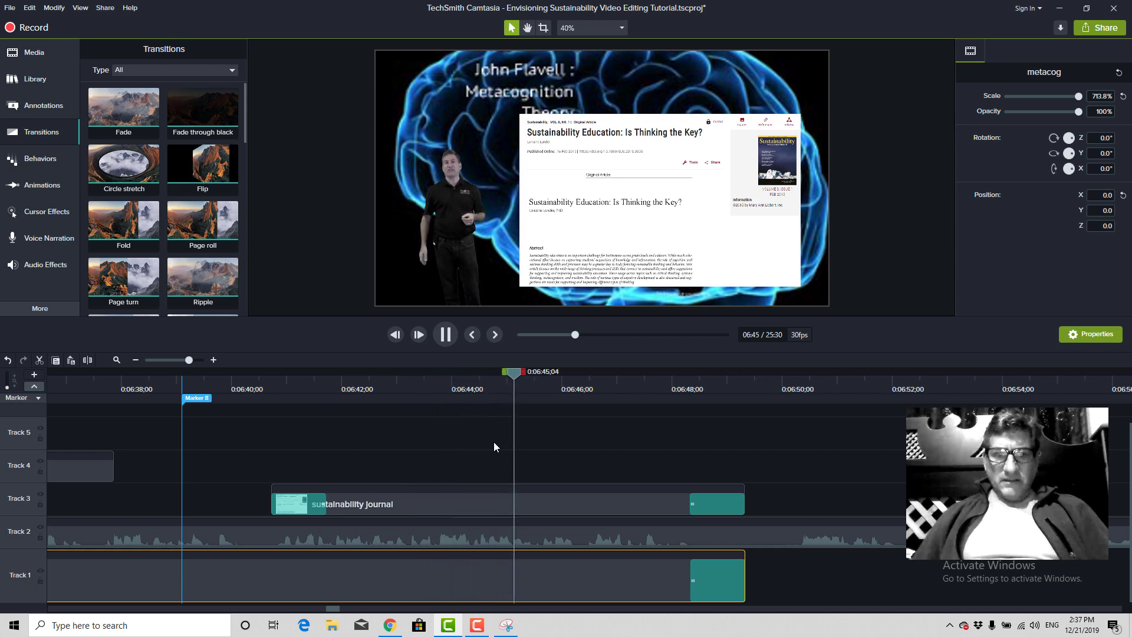
pyautogui.press('space')
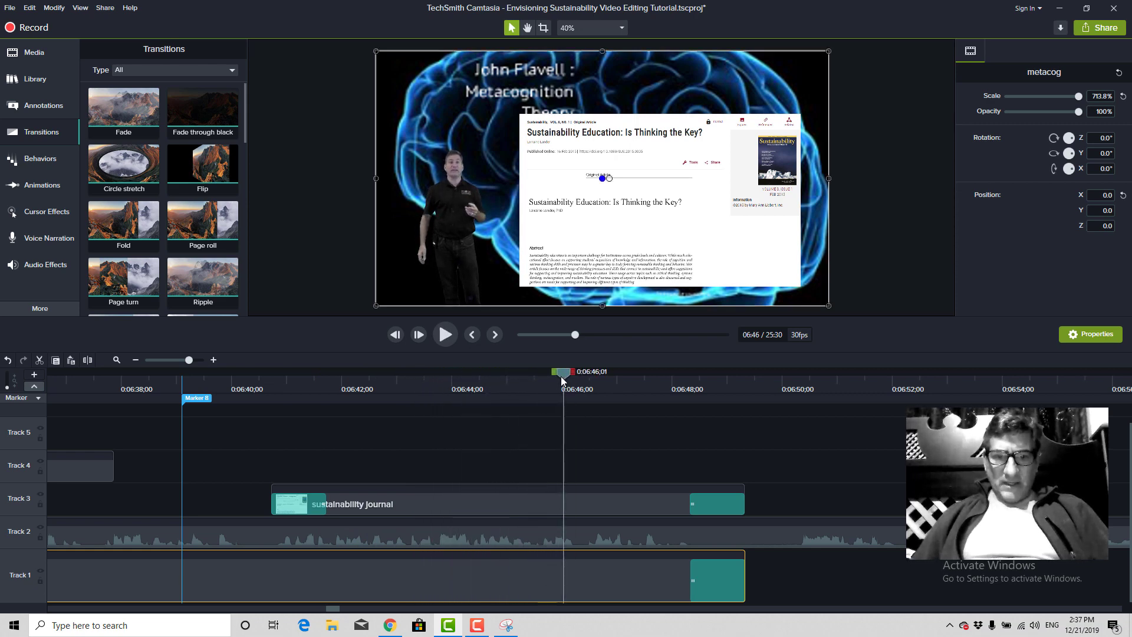
pyautogui.moveTo(563, 375); pyautogui.dragTo(557, 375)
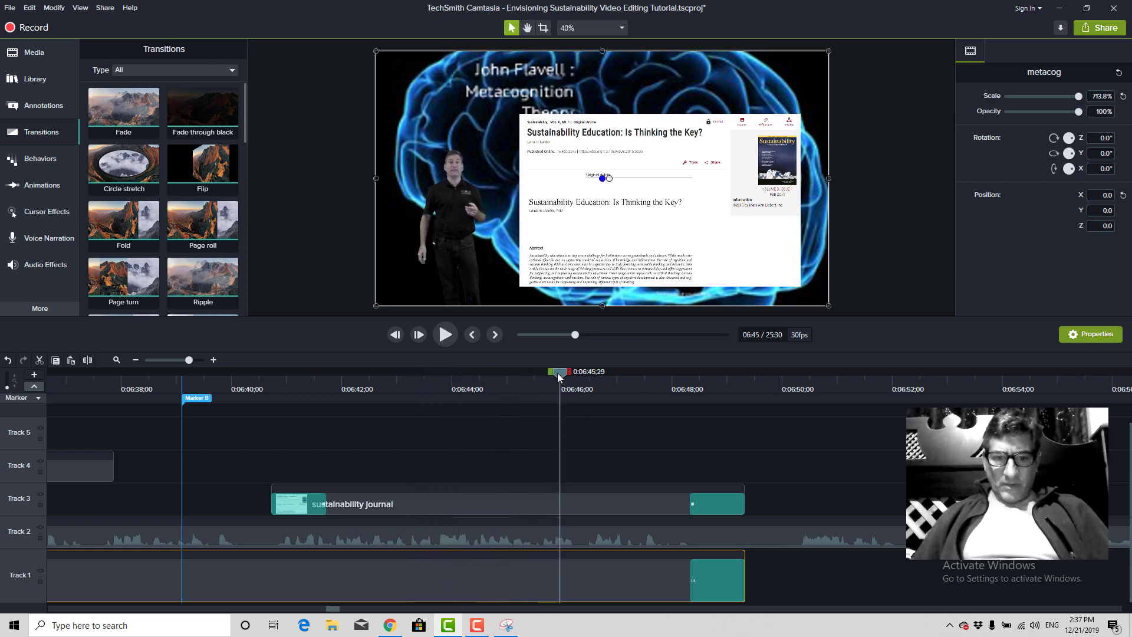
pyautogui.click(560, 522)
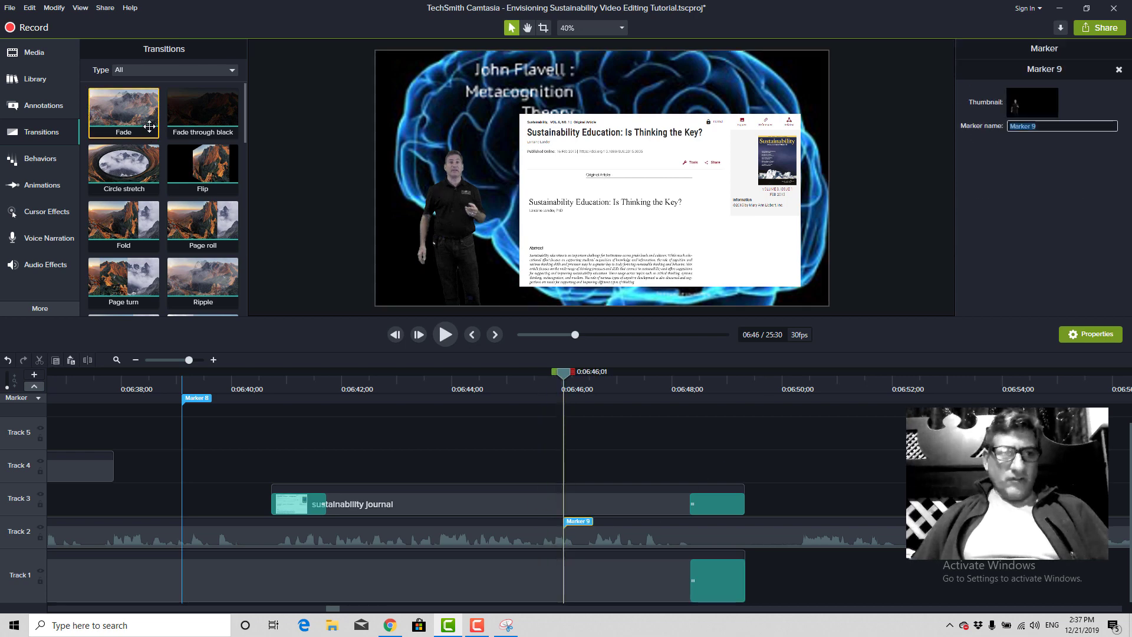
# Place the sus.2015.8.issue-1.cover image on Track 4 at 06:46;01, scaled to 43.6% over the article's cover thumbnail at X 755.3, Y 82.0.
pyautogui.click(33, 52)
pyautogui.moveTo(204, 207); pyautogui.dragTo(762, 175)
pyautogui.moveTo(714, 113); pyautogui.dragTo(763, 178)
pyautogui.moveTo(776, 220); pyautogui.dragTo(769, 174)
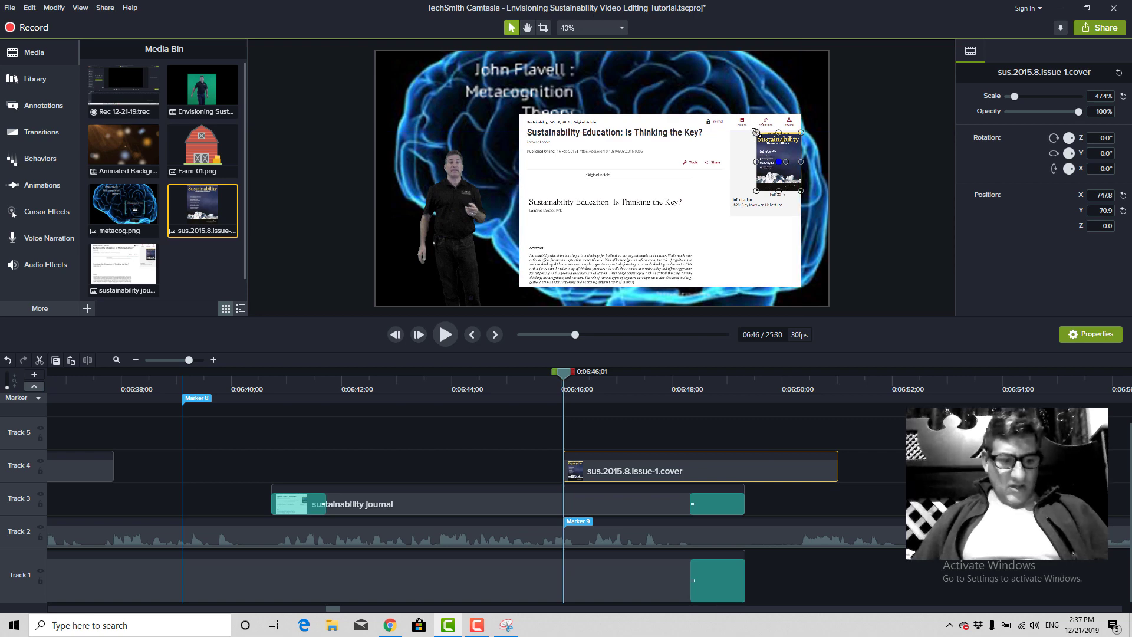
pyautogui.moveTo(757, 133); pyautogui.dragTo(761, 133)
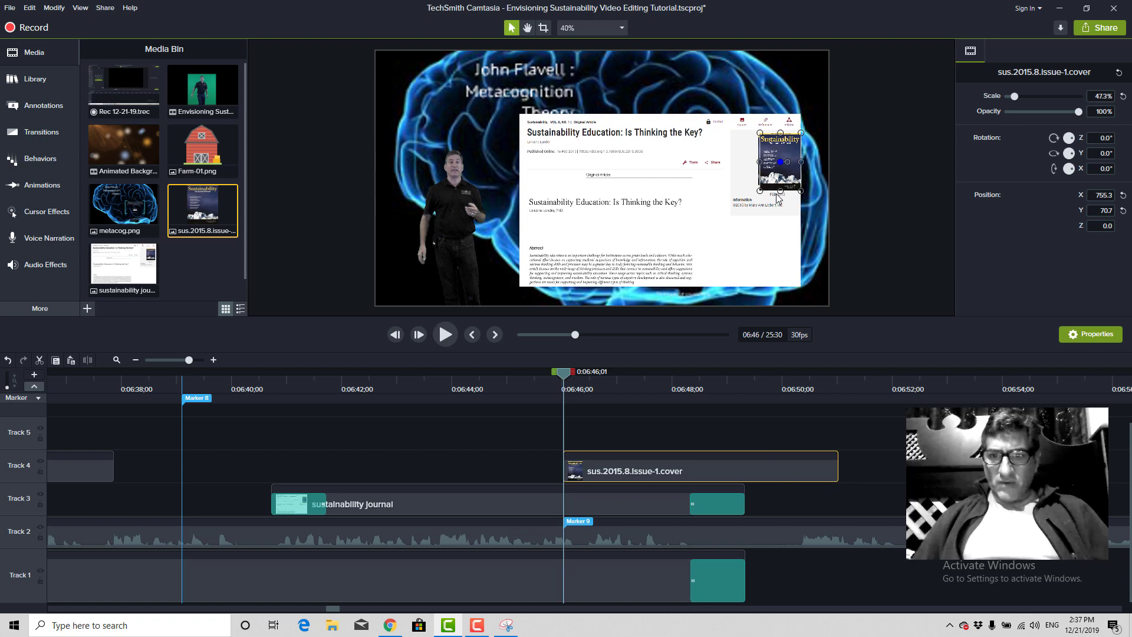
pyautogui.moveTo(776, 193); pyautogui.dragTo(798, 159)
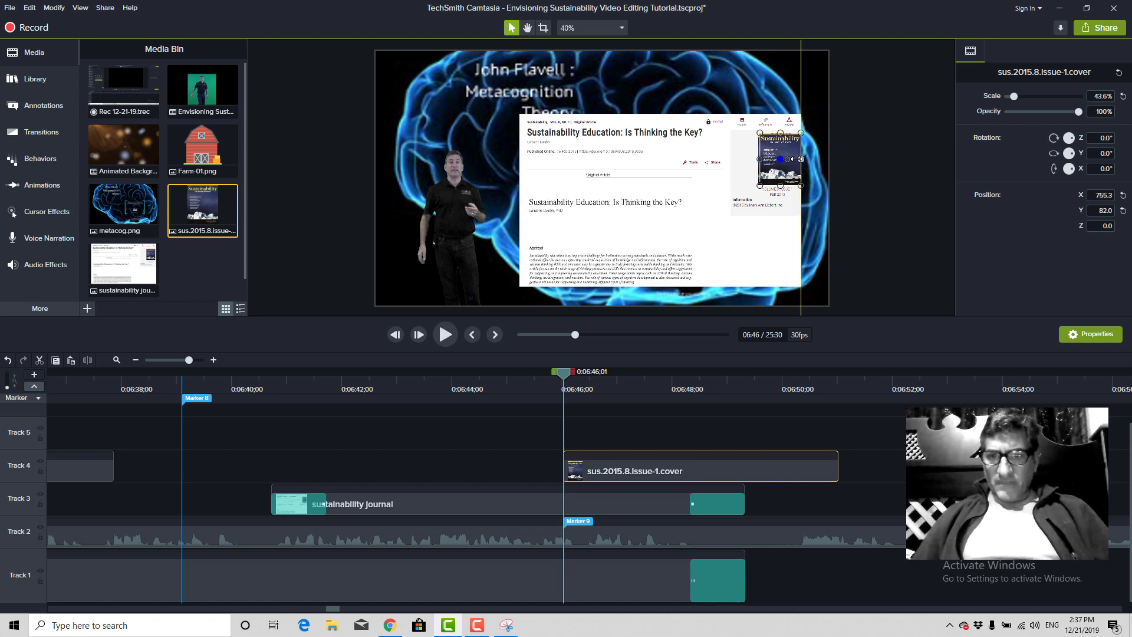
pyautogui.hotkey('ctrl', '-')
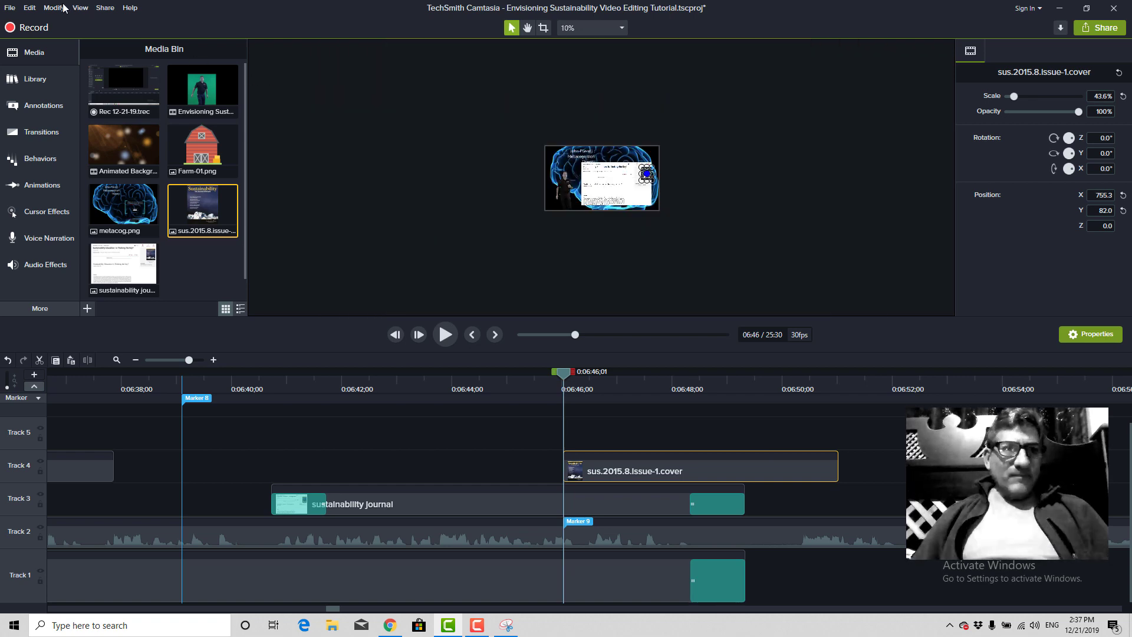
# Refit the Sustainability cover over the article's cover thumbnail, scaled to 40.1% at X 742.3, Y 75.0.
pyautogui.hotkey('ctrl', '+')
pyautogui.click(80, 8)
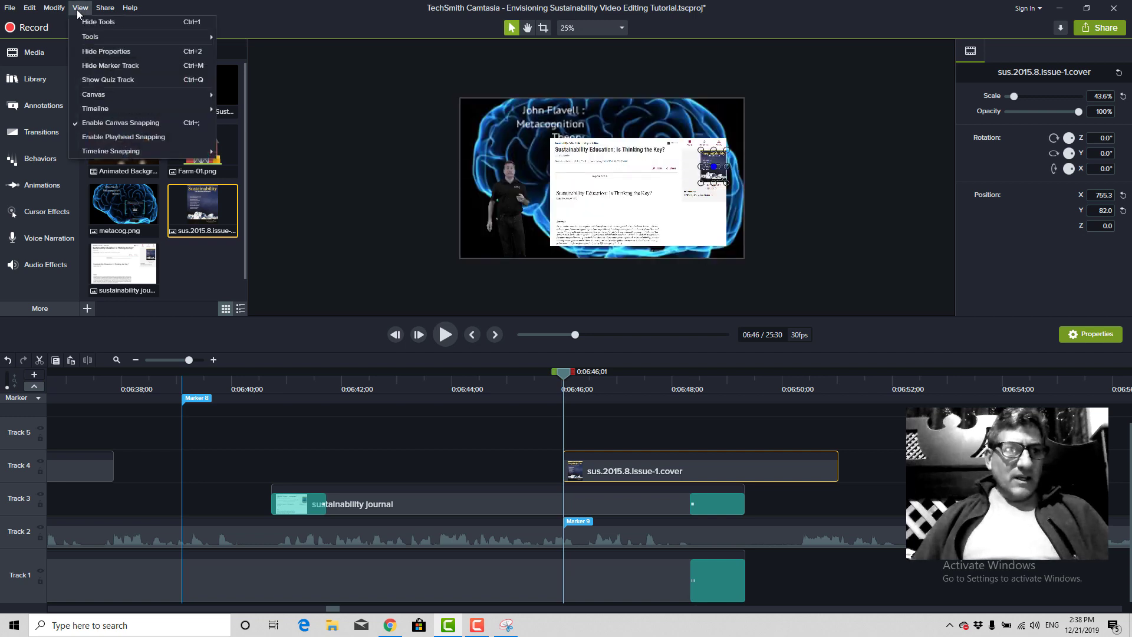
pyautogui.click(100, 129)
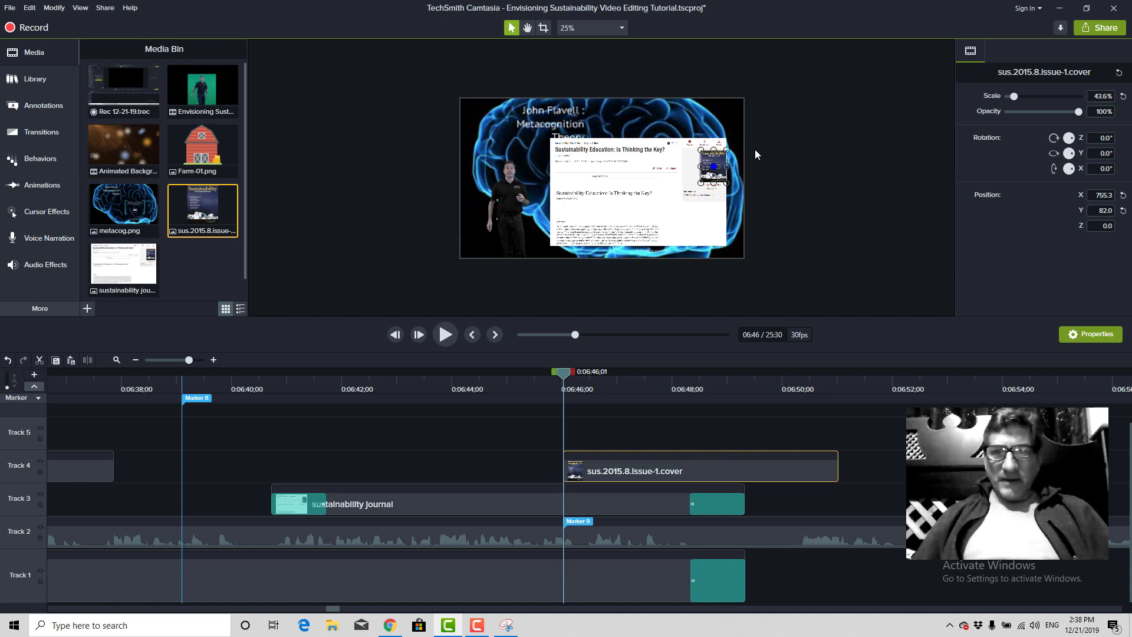
pyautogui.hotkey('ctrl', '+')
pyautogui.moveTo(803, 152); pyautogui.dragTo(823, 127)
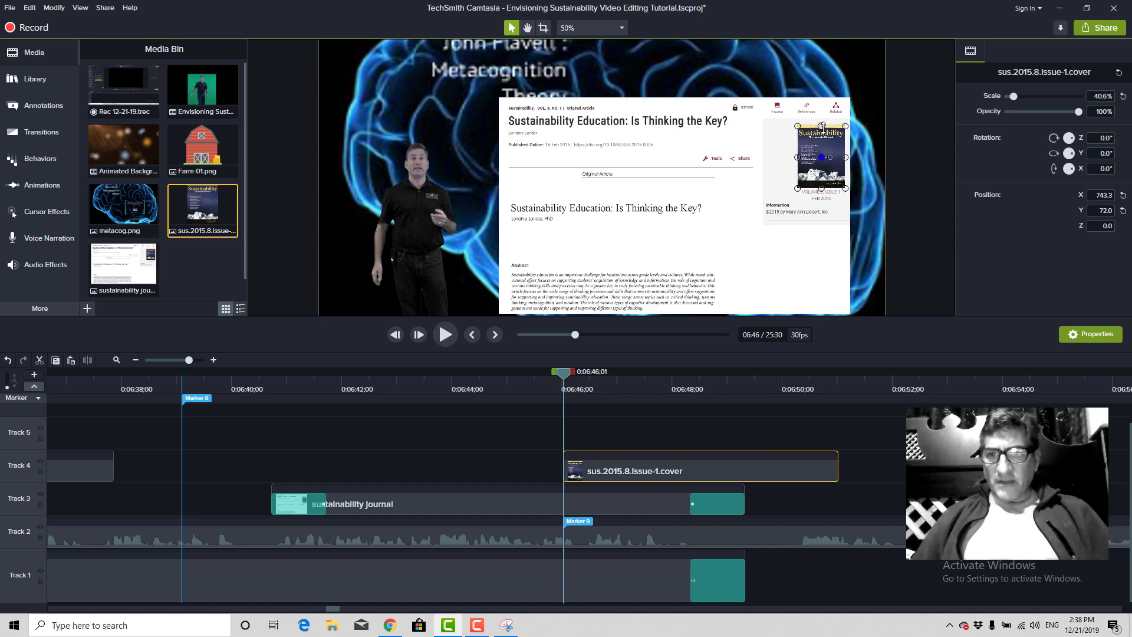
pyautogui.moveTo(821, 189); pyautogui.dragTo(845, 156)
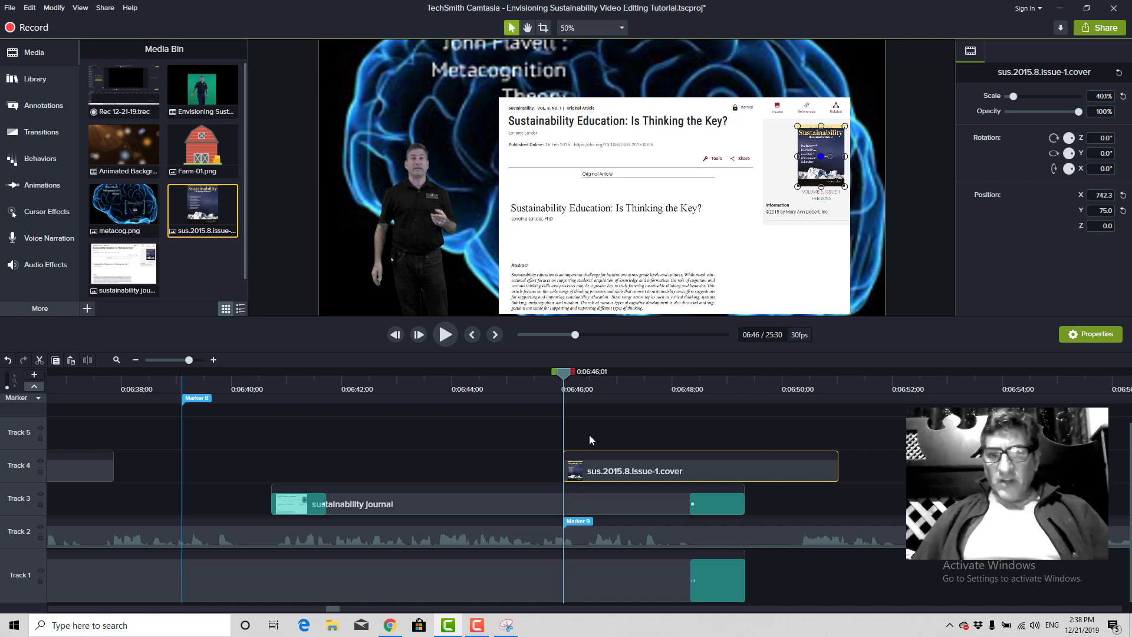
# Trim the cover clip to end with the journal clip at 06:49;10 and nudge the image to X 738.3, Y 77.0.
pyautogui.moveTo(564, 385); pyautogui.dragTo(740, 412)
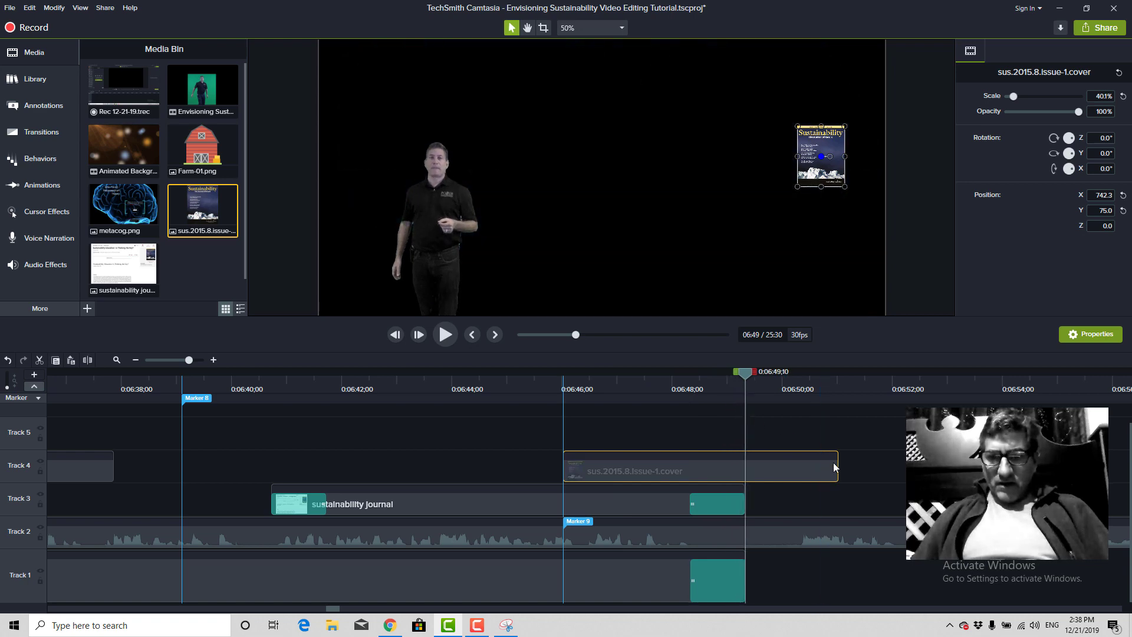
pyautogui.moveTo(838, 465); pyautogui.dragTo(745, 466)
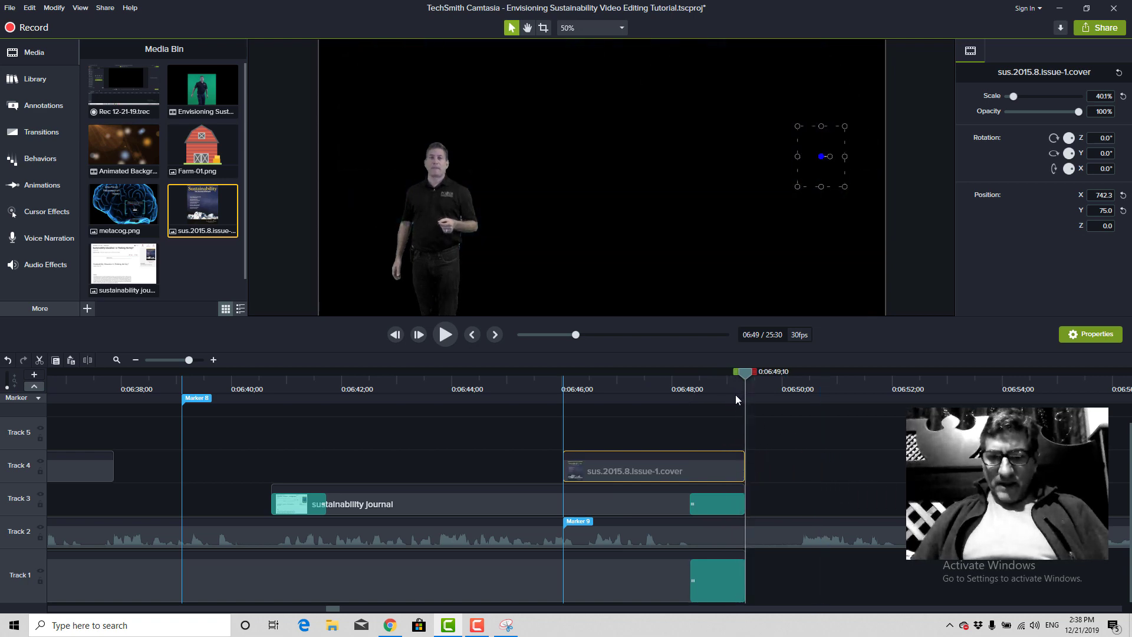
pyautogui.moveTo(744, 381); pyautogui.dragTo(616, 394)
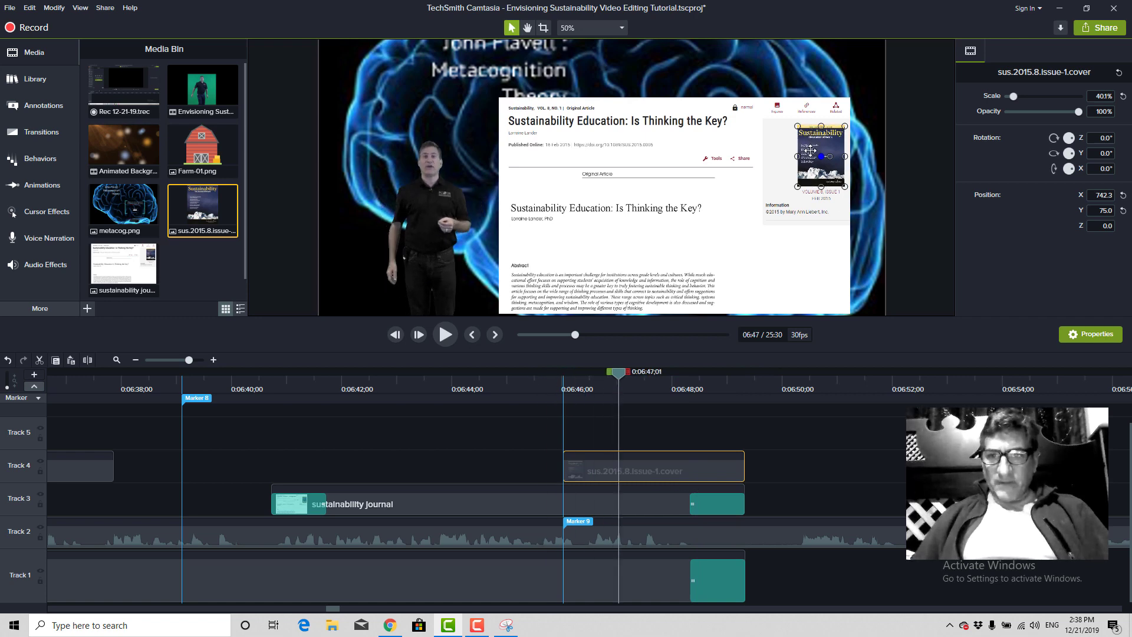
pyautogui.moveTo(811, 154)
pyautogui.mouseDown()
pyautogui.moveTo(751, 169)
pyautogui.moveTo(810, 152)
pyautogui.mouseUp()
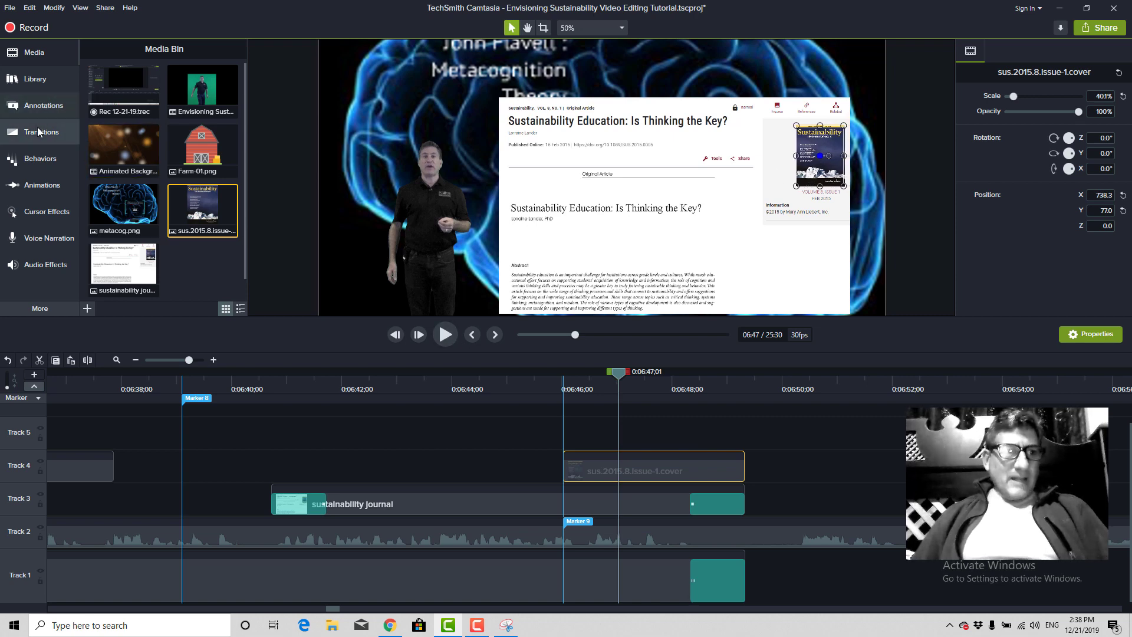
# Add a Custom animation to the cover clip that enlarges the image to 171.6% at X 519.3, Y -5.5.
pyautogui.click(29, 190)
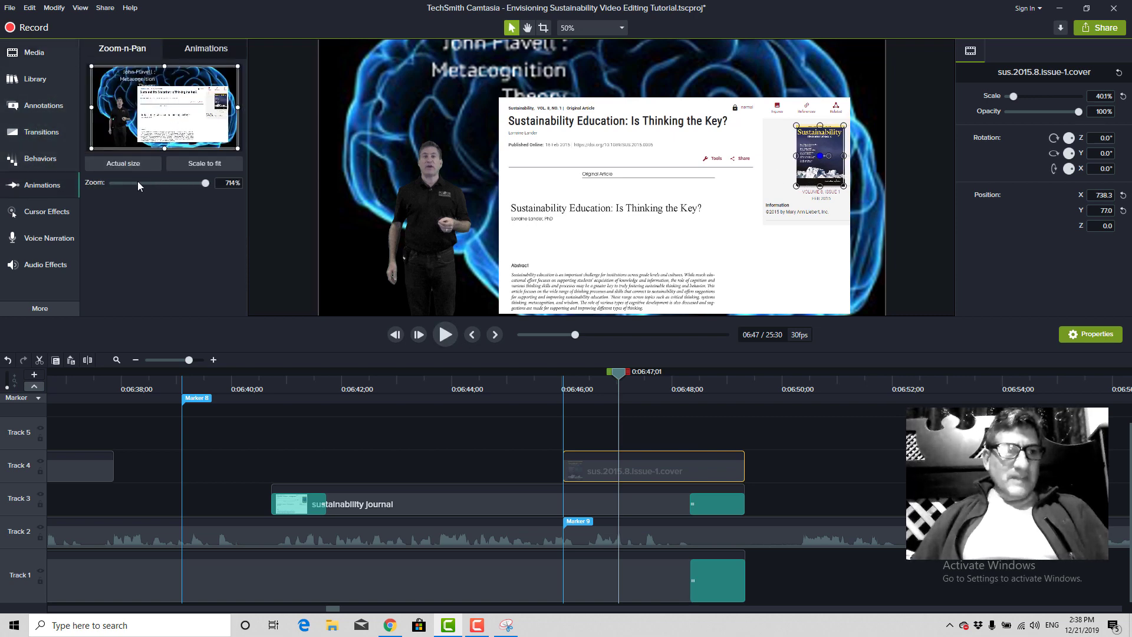
pyautogui.click(198, 51)
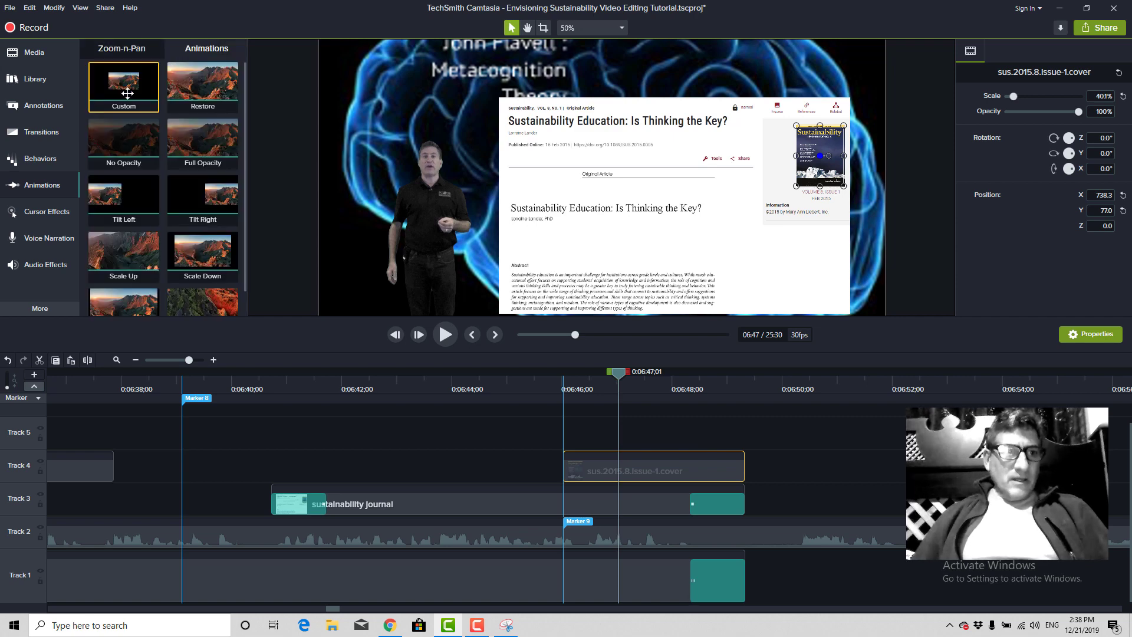
pyautogui.moveTo(121, 90); pyautogui.dragTo(671, 471)
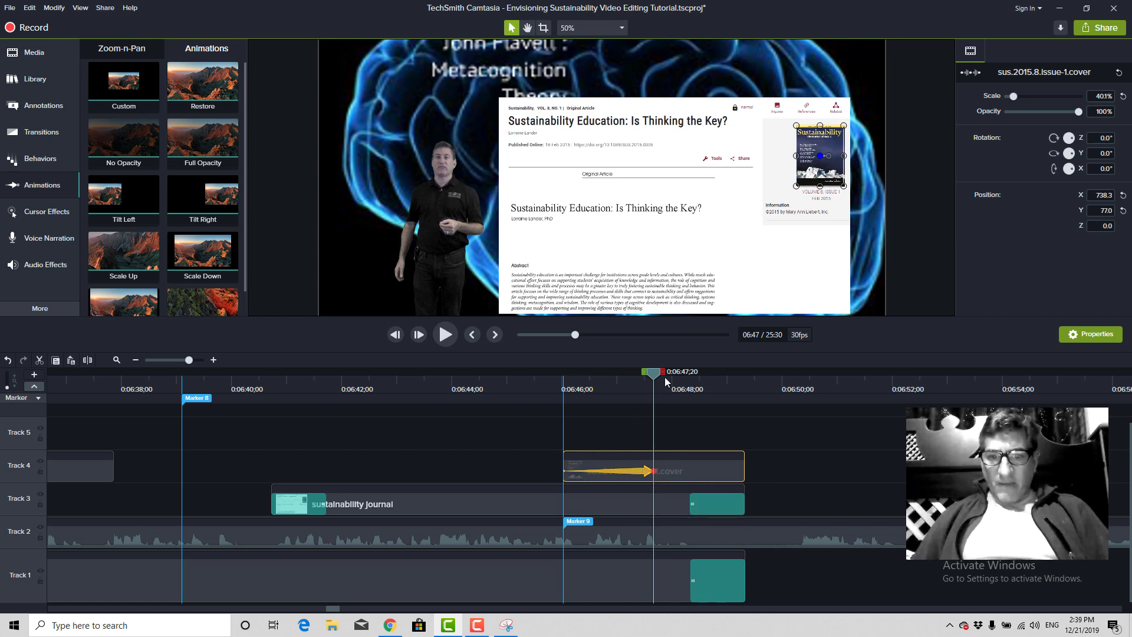
pyautogui.moveTo(797, 184); pyautogui.dragTo(756, 189)
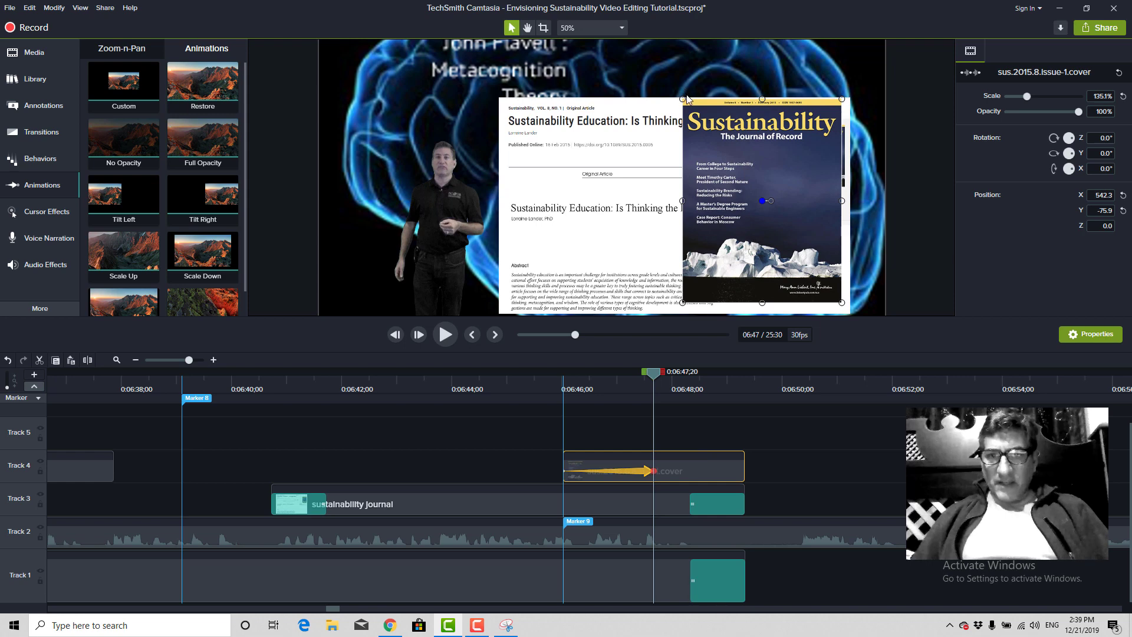
pyautogui.moveTo(682, 99); pyautogui.dragTo(644, 49)
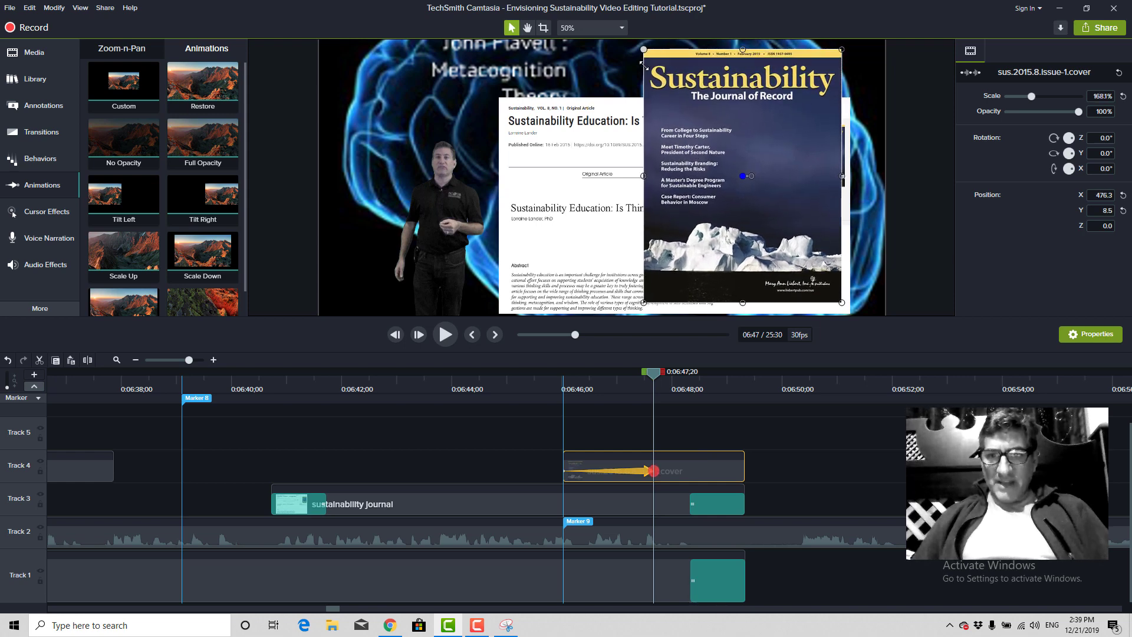
pyautogui.moveTo(841, 177); pyautogui.dragTo(800, 220)
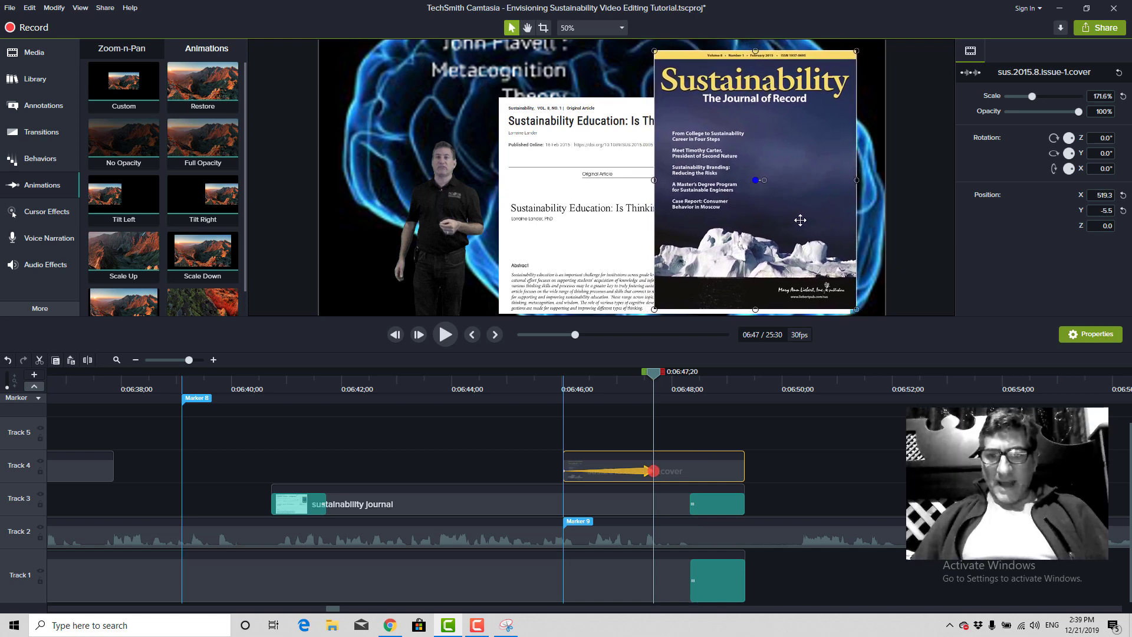
# Shorten the cover's enlarging animation so it ends slightly earlier, and replay the section from about 06:44.
pyautogui.moveTo(653, 378)
pyautogui.mouseDown()
pyautogui.moveTo(560, 390)
pyautogui.moveTo(661, 382)
pyautogui.mouseUp()
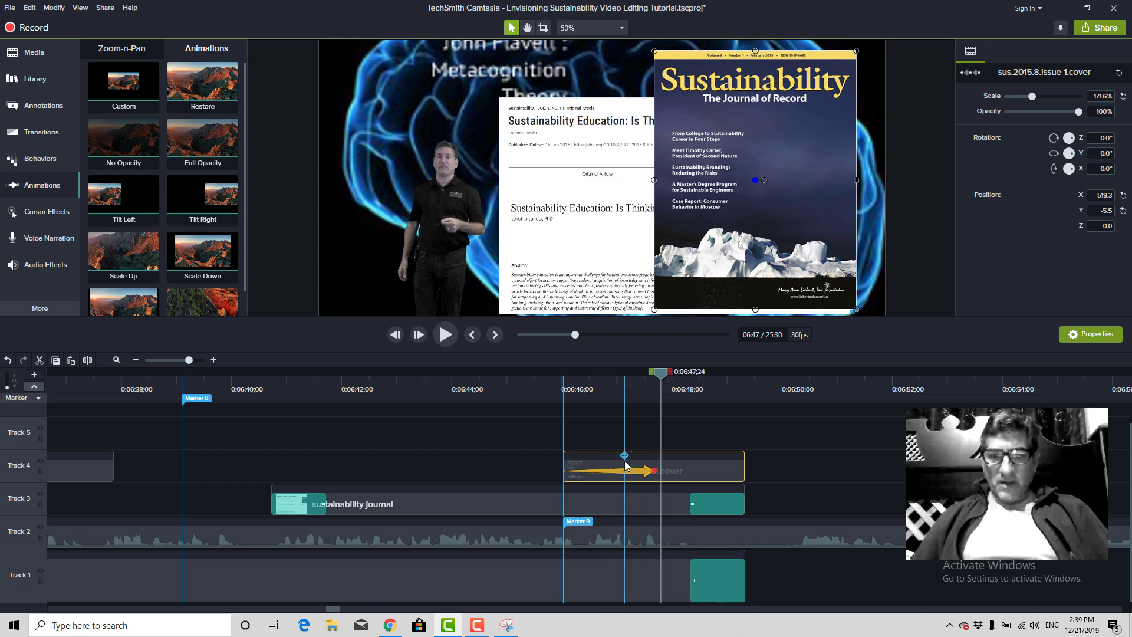
pyautogui.moveTo(652, 471)
pyautogui.mouseDown()
pyautogui.moveTo(723, 463)
pyautogui.moveTo(600, 472)
pyautogui.moveTo(642, 472)
pyautogui.mouseUp()
pyautogui.moveTo(642, 378); pyautogui.dragTo(460, 410)
pyautogui.press('space')
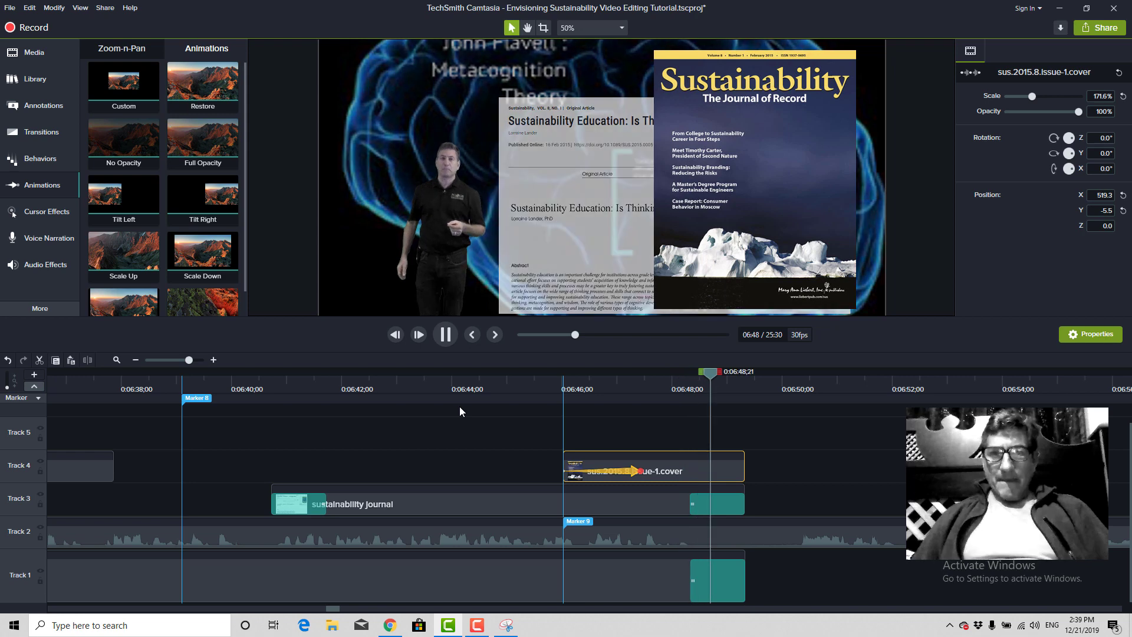
pyautogui.press('space')
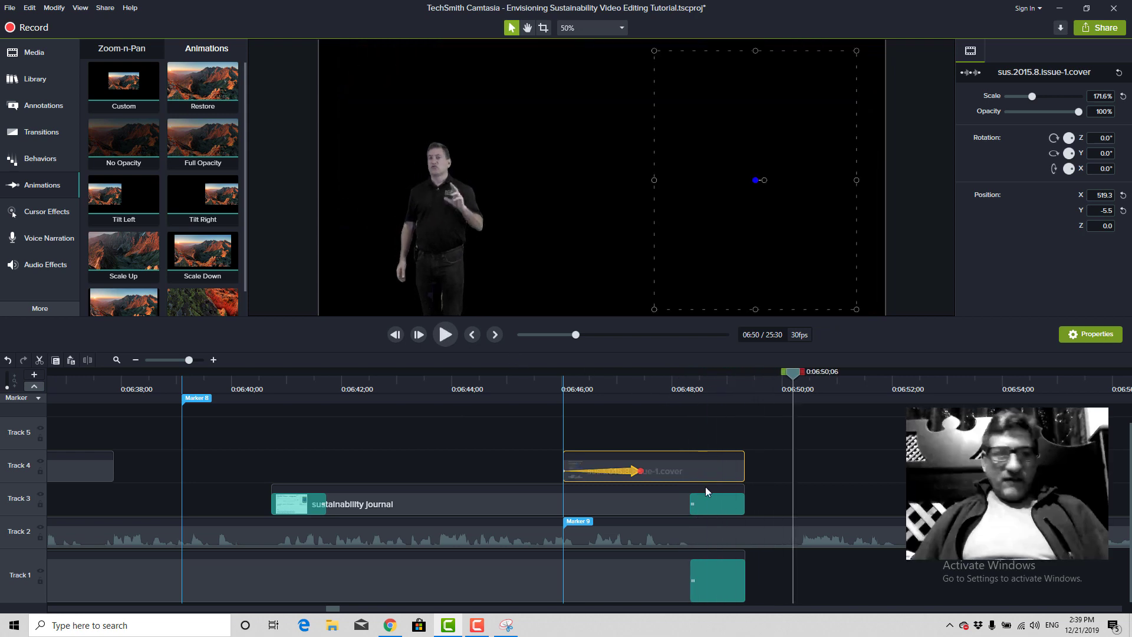
# Add a Fade transition to the end of the Sustainability cover clip and replay the section from about 06:45.
pyautogui.click(43, 131)
pyautogui.moveTo(124, 115); pyautogui.dragTo(722, 476)
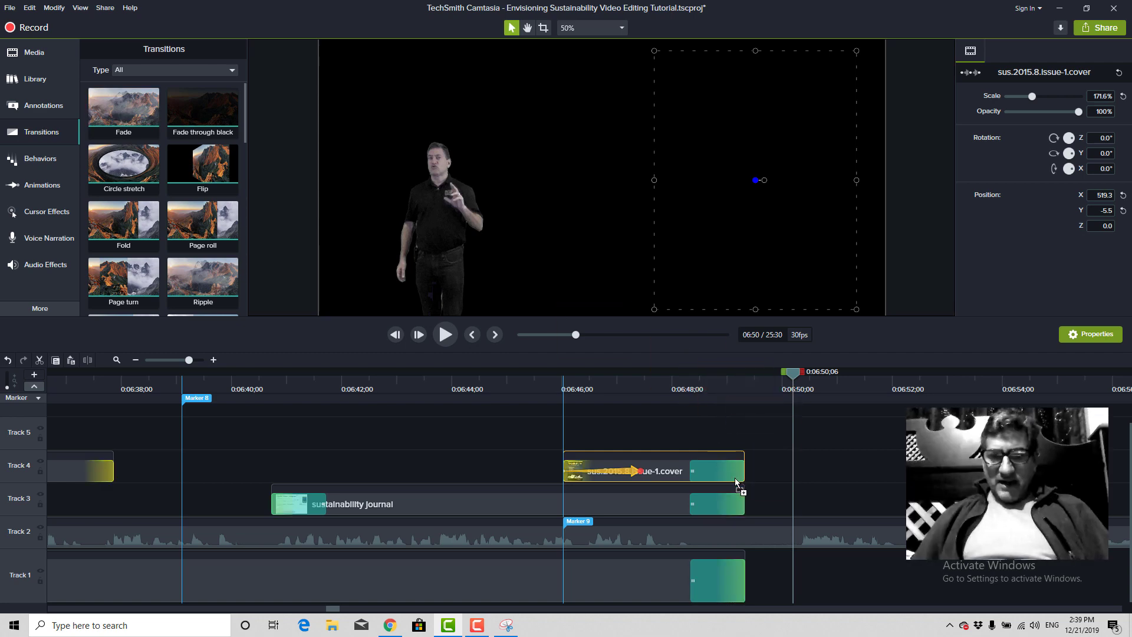
pyautogui.click(513, 383)
pyautogui.press('space')
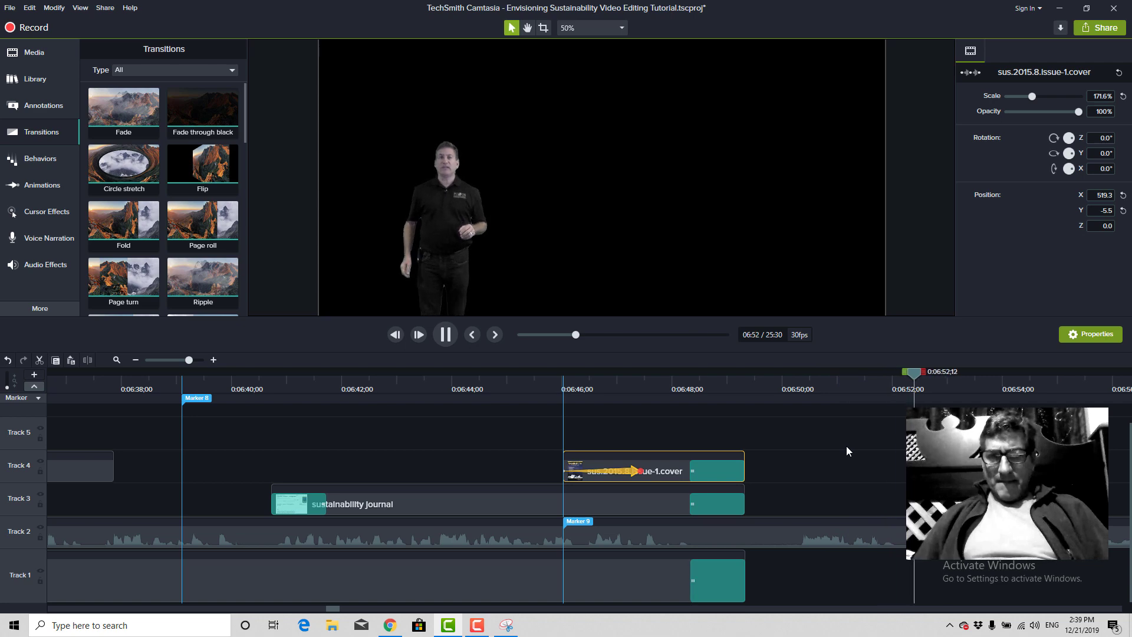
pyautogui.press('space')
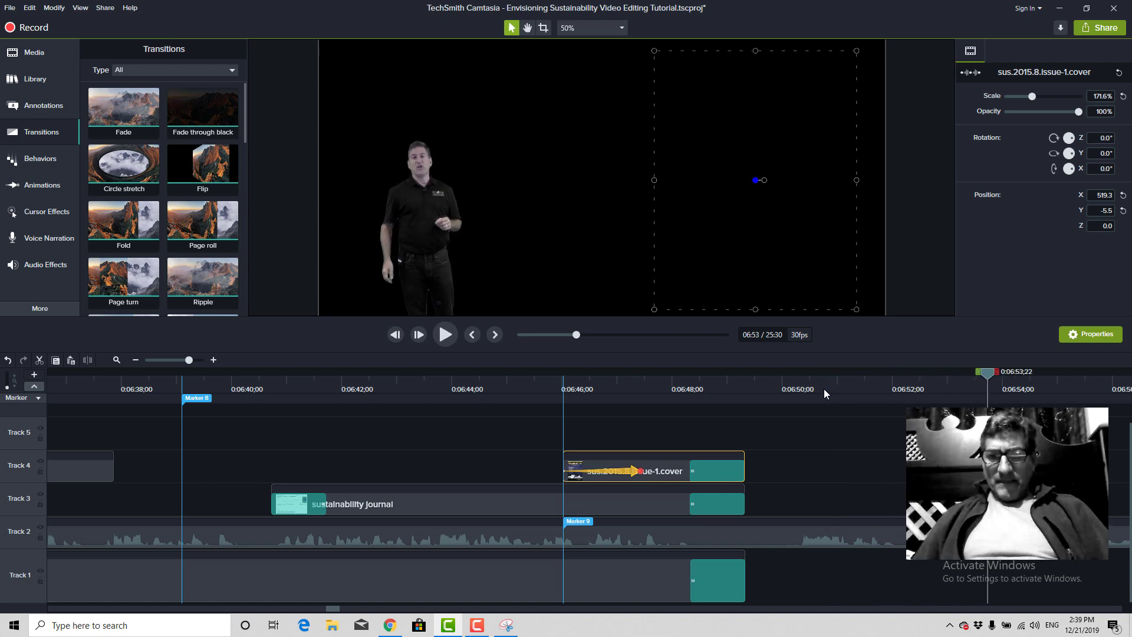
# Place the playhead at 06:51;01, then switch to Chrome and review the Wk 1 Thinking Lecture 1.1 text.
pyautogui.click(825, 388)
pyautogui.moveTo(823, 379)
pyautogui.mouseDown()
pyautogui.moveTo(811, 375)
pyautogui.moveTo(838, 374)
pyautogui.mouseUp()
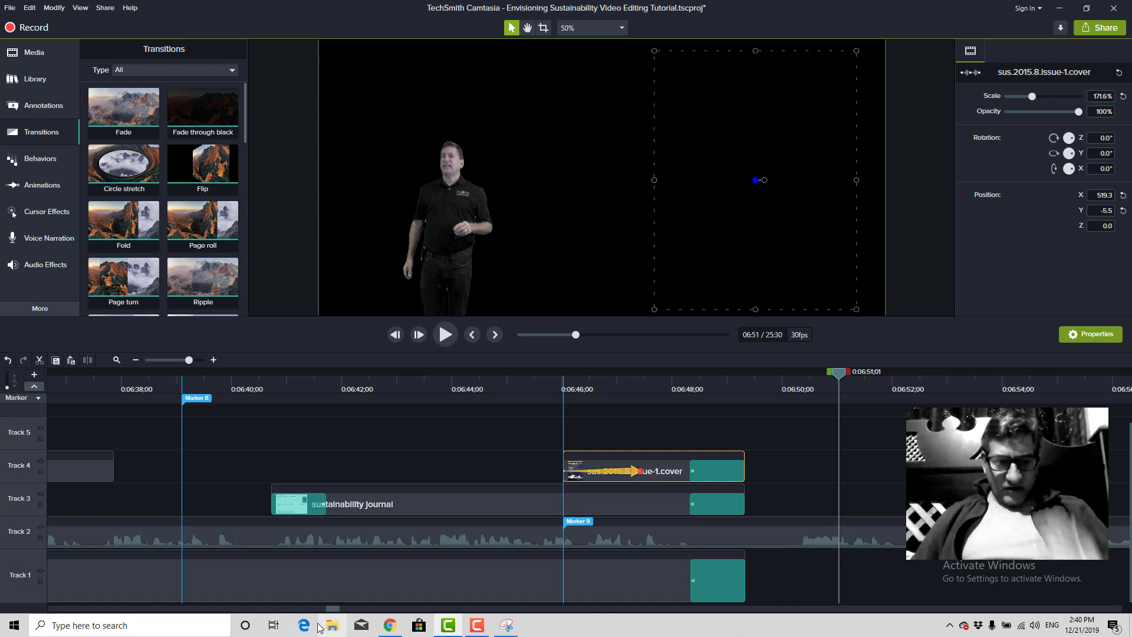
pyautogui.click(390, 626)
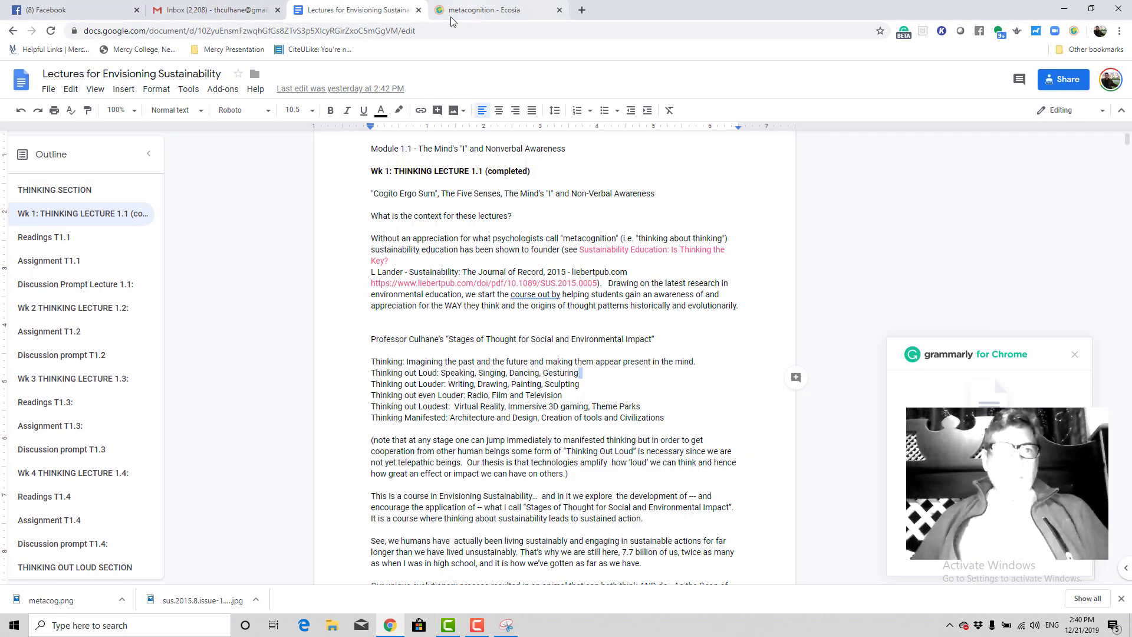
pyautogui.scroll(-1, 616, 420)
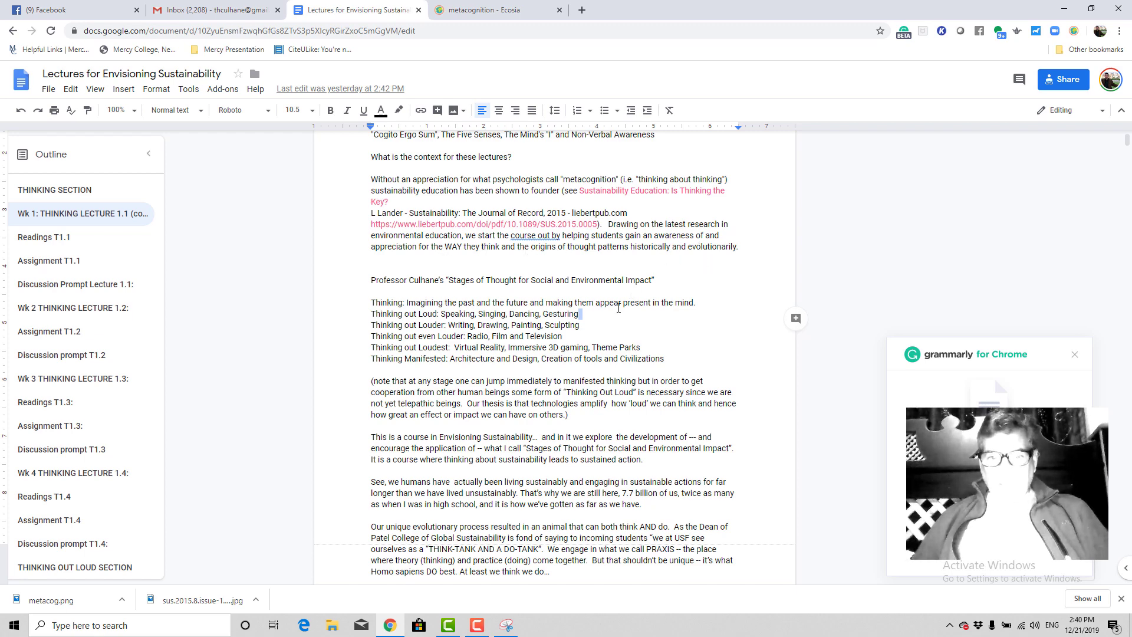
pyautogui.scroll(-2, 551, 372)
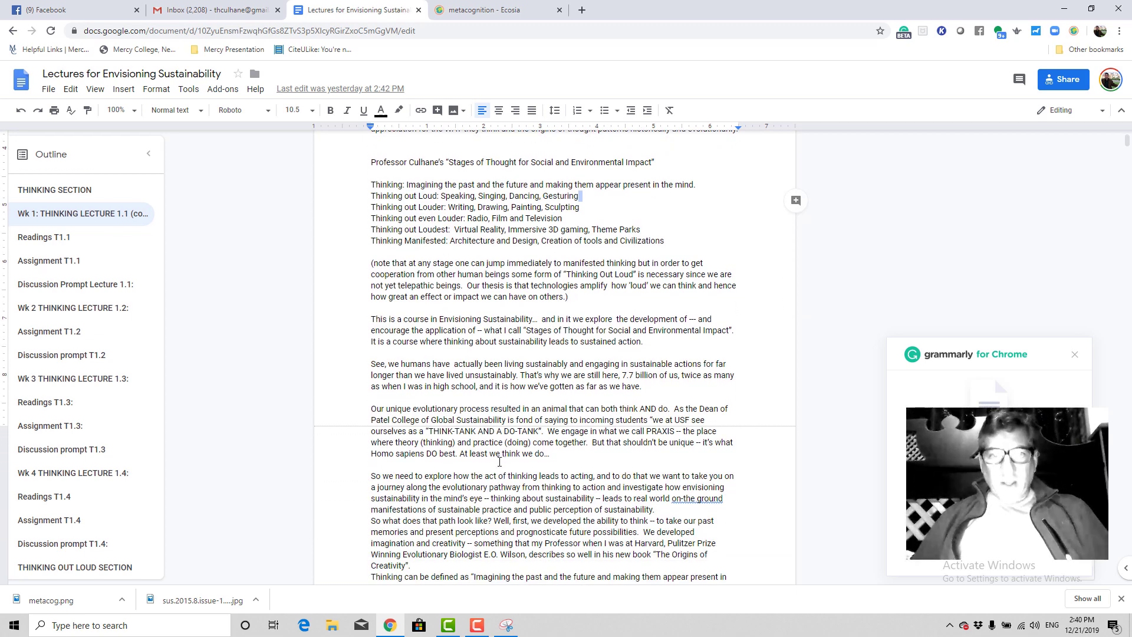
pyautogui.scroll(5, 500, 462)
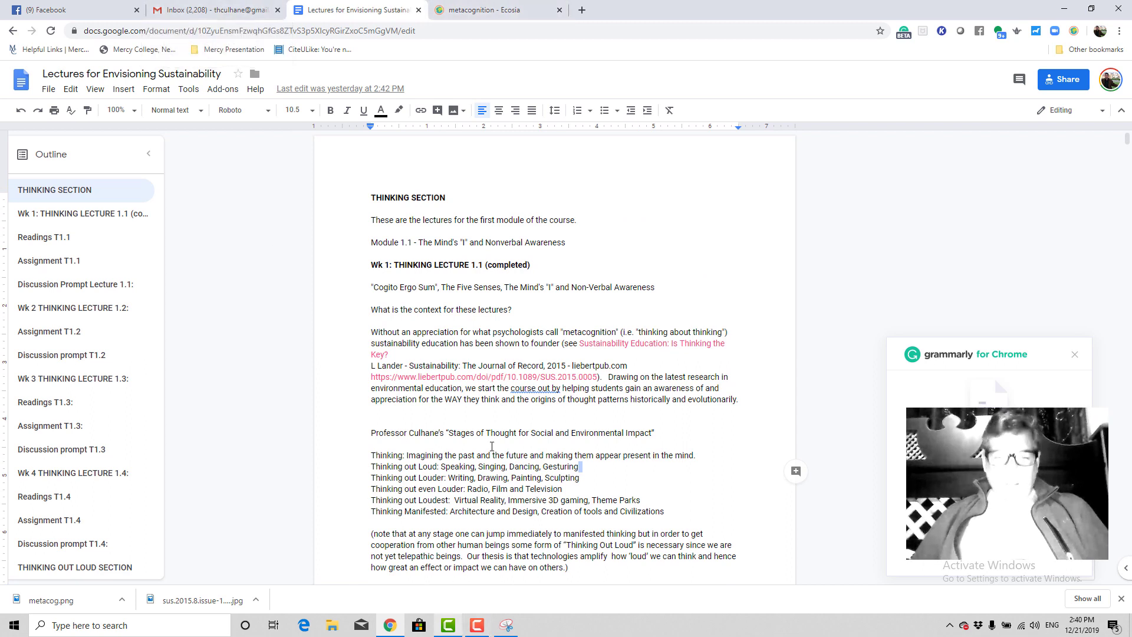
# Open youtube.com in a new browser tab.
pyautogui.click(581, 10)
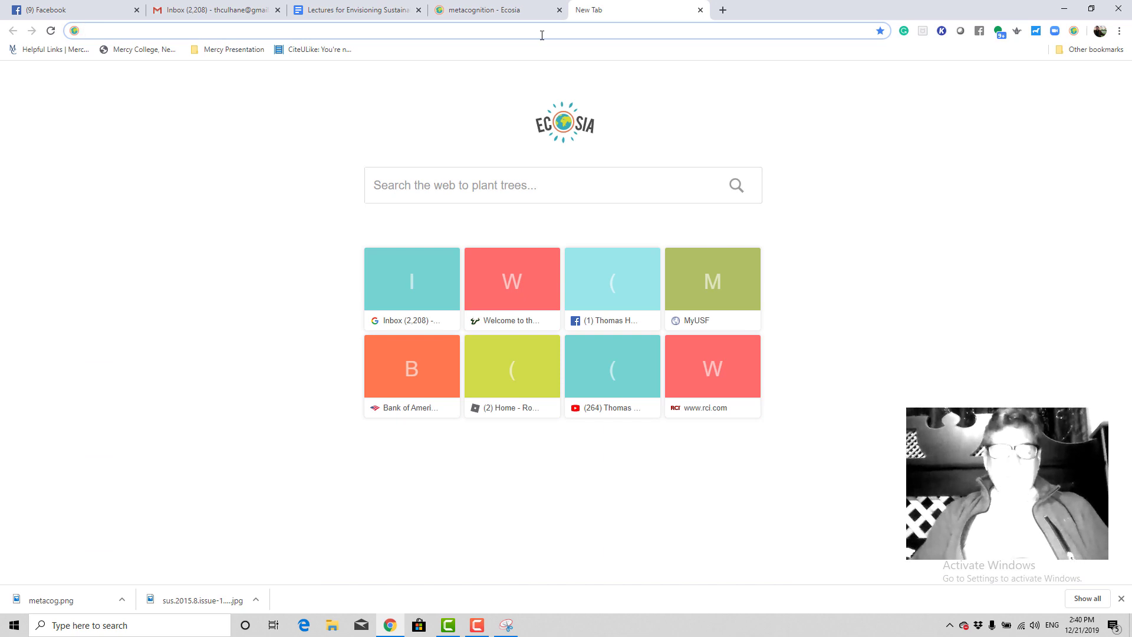
pyautogui.write('youtube.c')
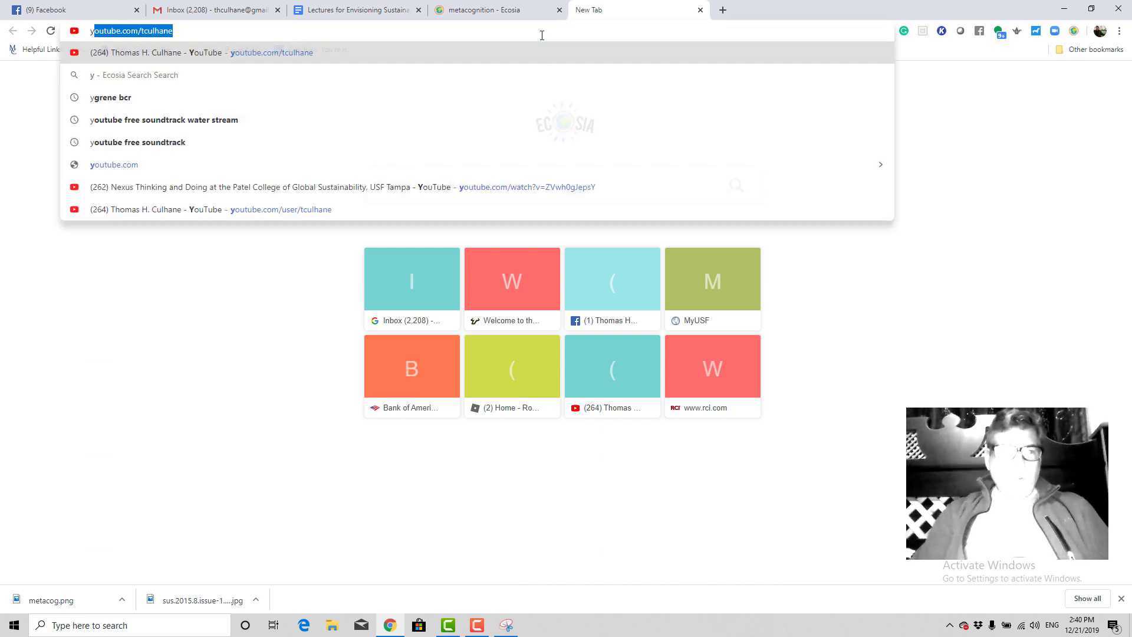
pyautogui.write('om')
pyautogui.press('Delete')
pyautogui.press('Return')
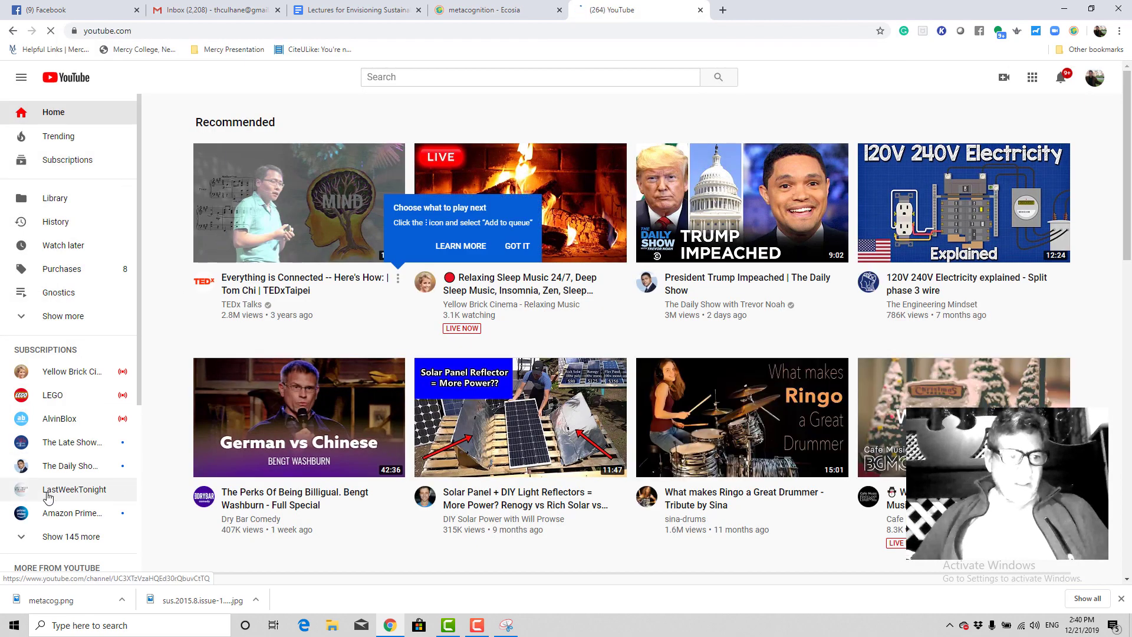
# Open YouTube's Creator Academy, go to its Creator Resources site, and look through the YouTube Creators page down to the footer links.
pyautogui.click(1037, 82)
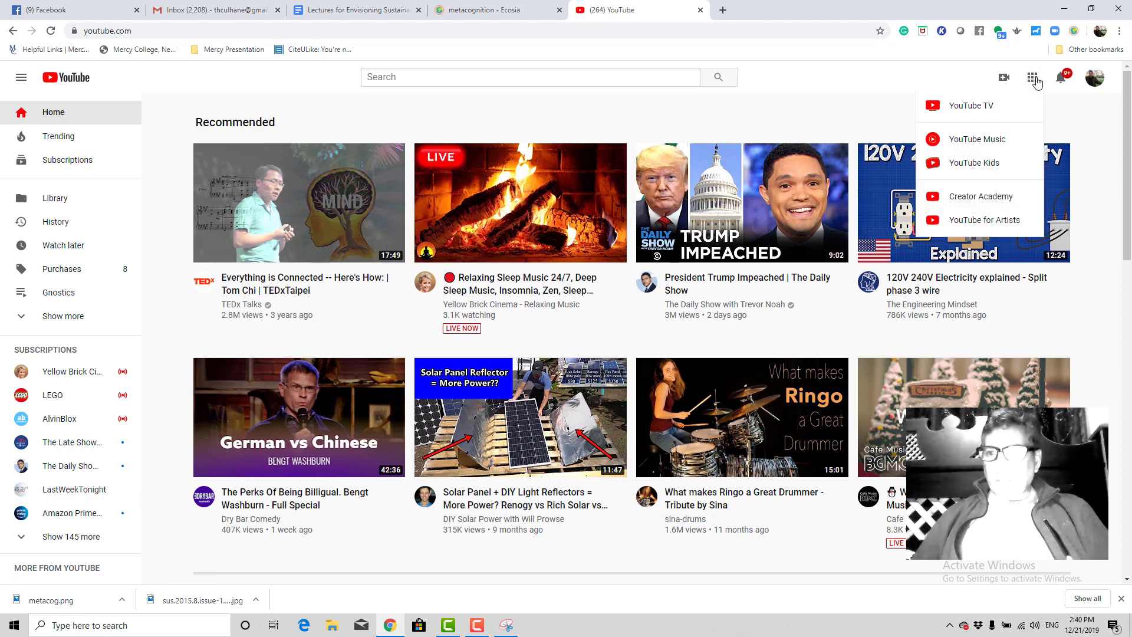
pyautogui.click(973, 196)
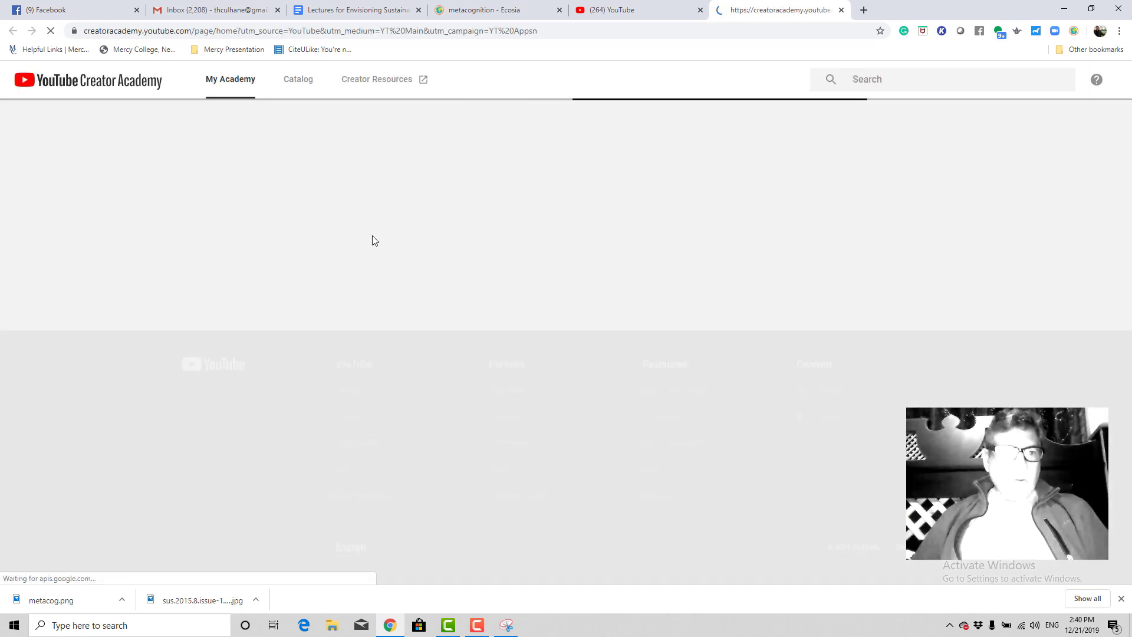
pyautogui.click(386, 87)
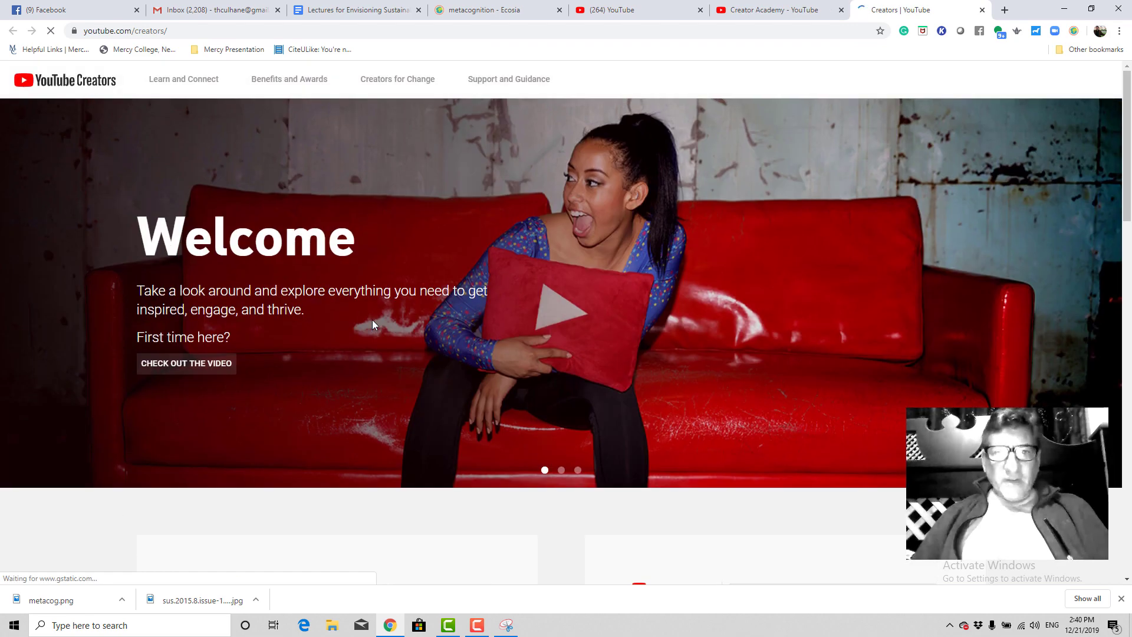
pyautogui.moveTo(186, 78)
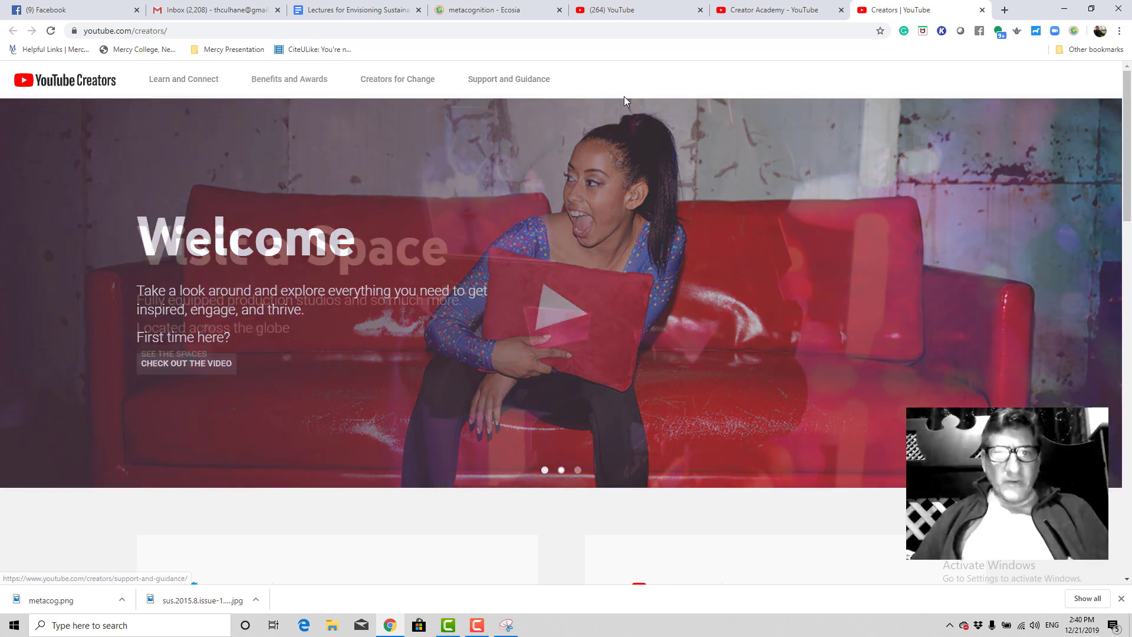
pyautogui.scroll(-15, 672, 536)
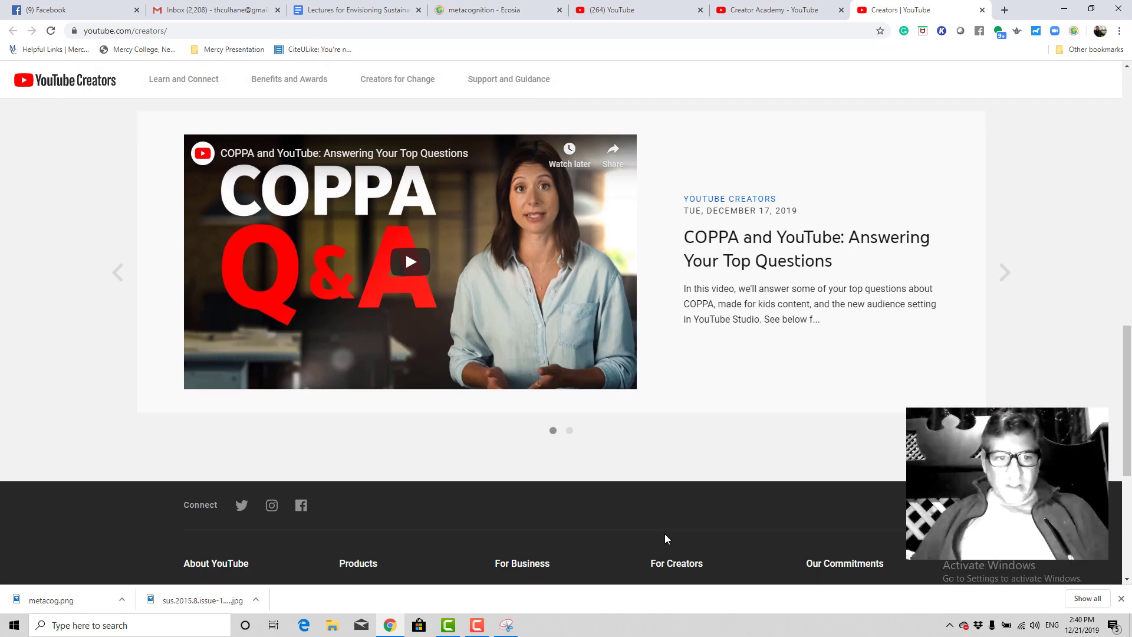
pyautogui.scroll(-5, 665, 538)
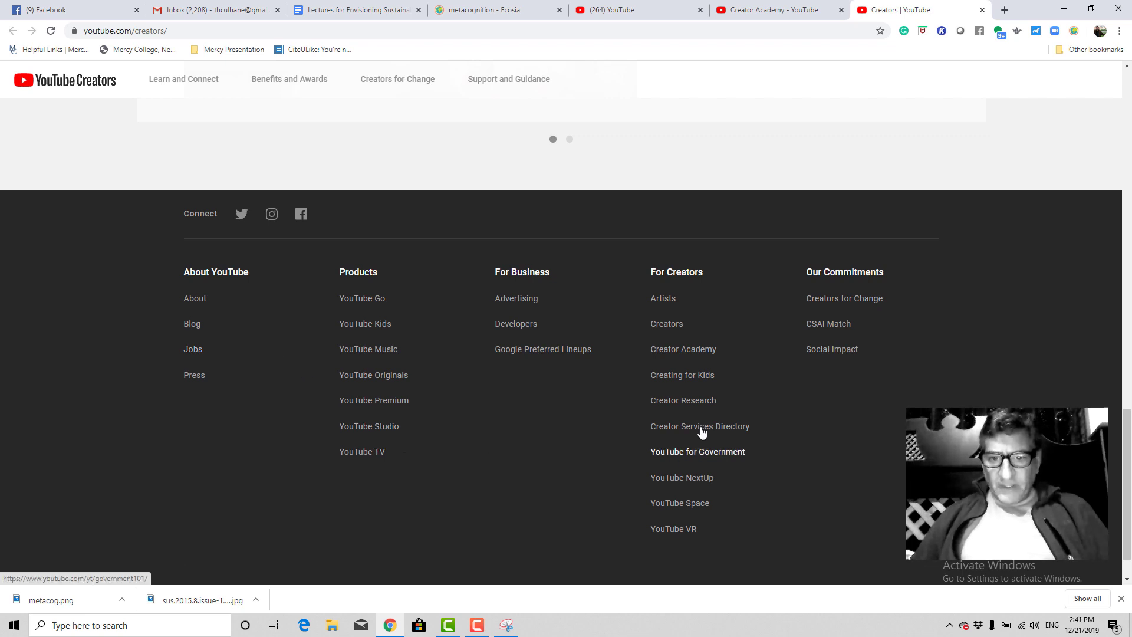
# Open the Creator Academy course catalog, then return to the Creator Resources site and check its sections.
pyautogui.click(675, 352)
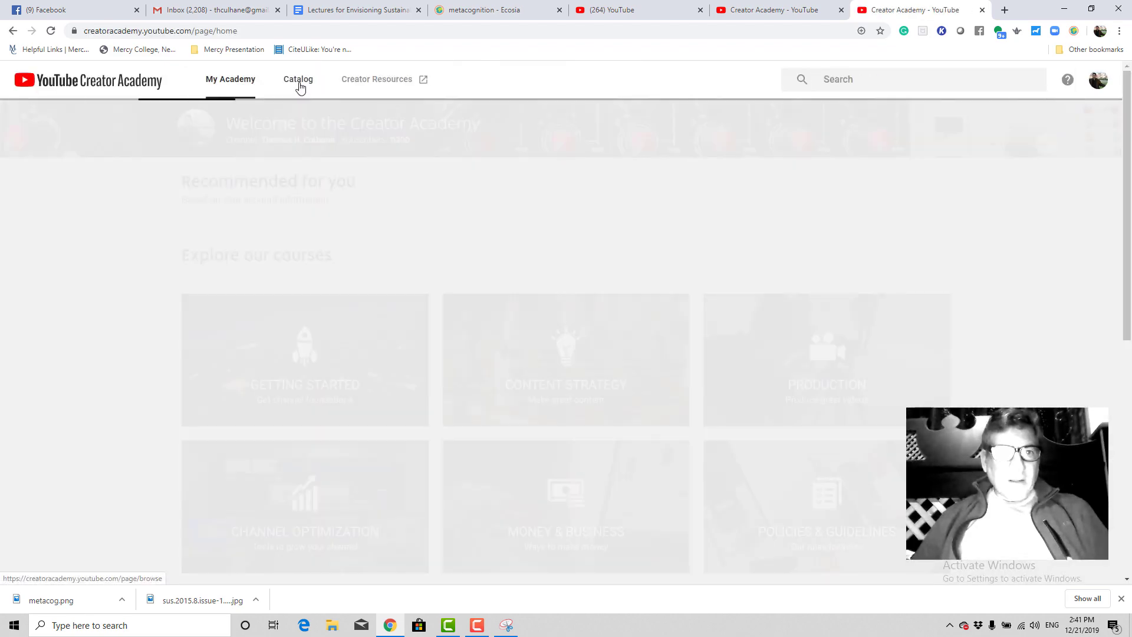
pyautogui.click(299, 82)
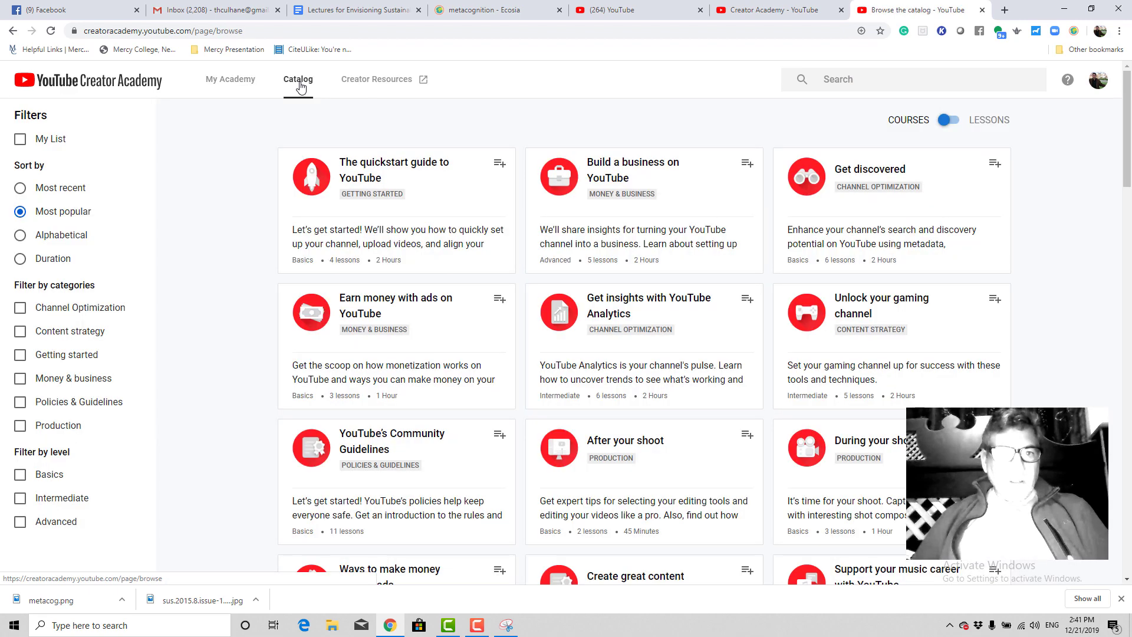
pyautogui.click(377, 80)
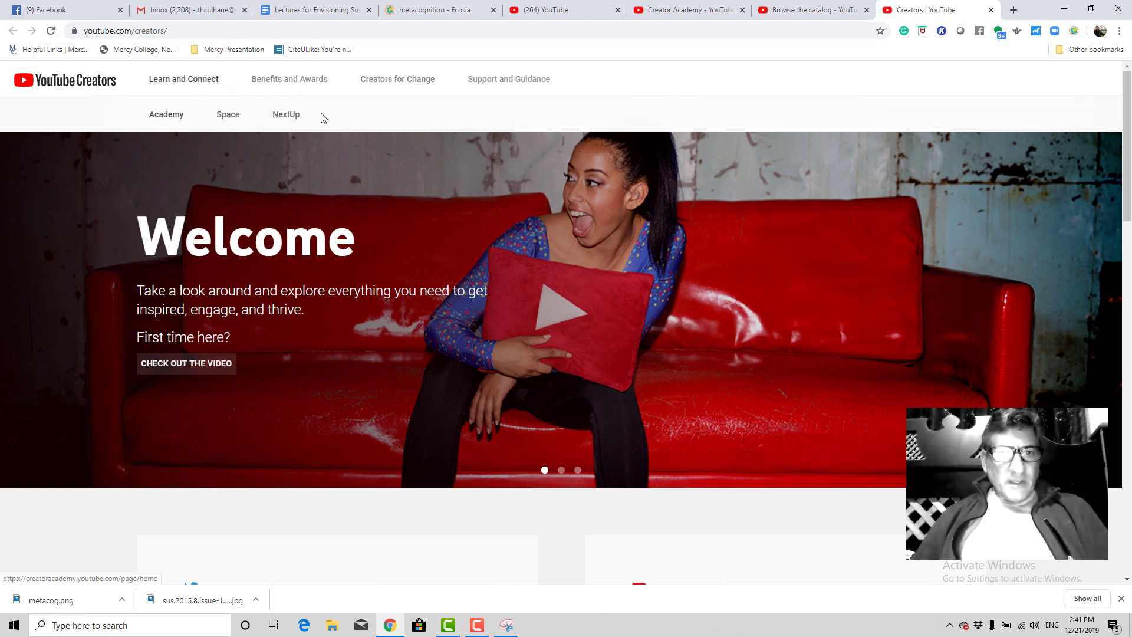
pyautogui.moveTo(516, 82)
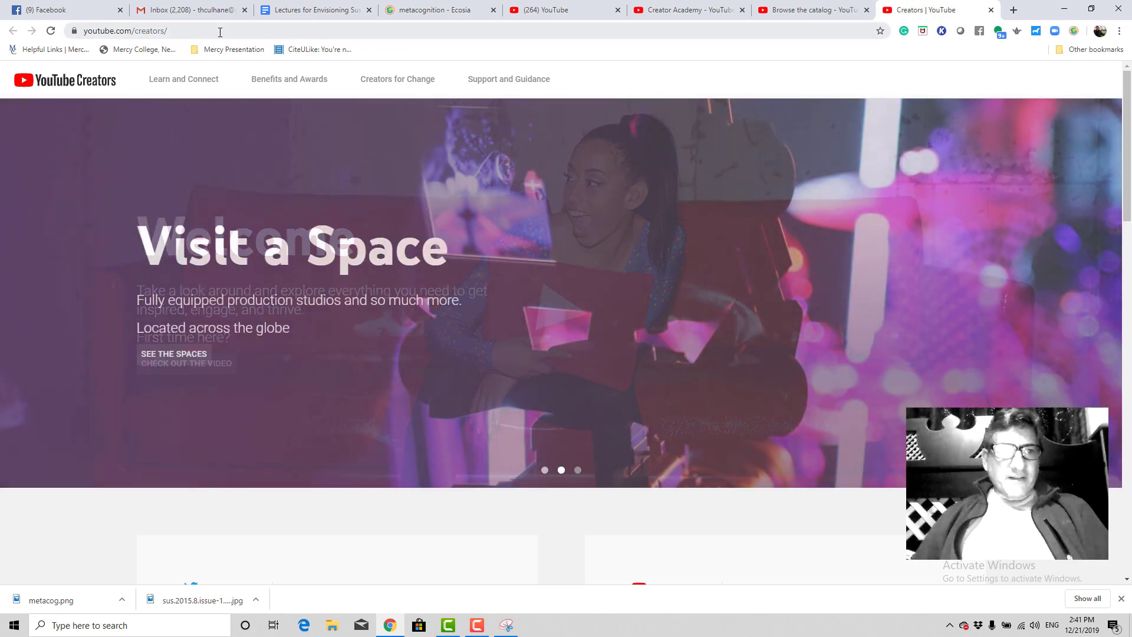
# Search the web for "video backgrounds youtube".
pyautogui.click(118, 31)
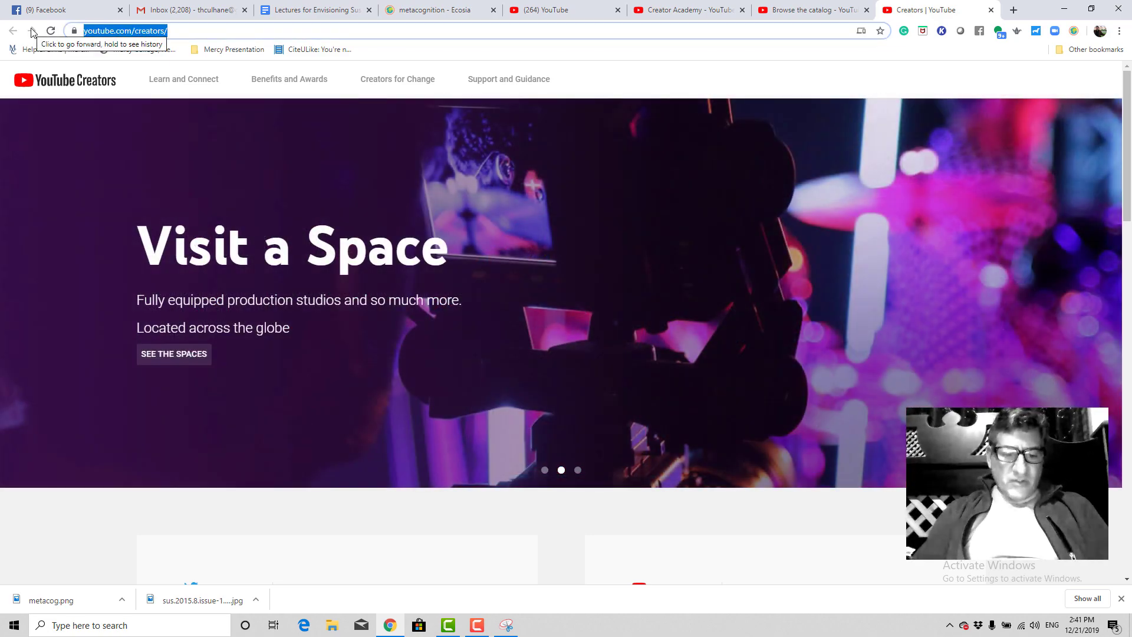
pyautogui.write('video ba')
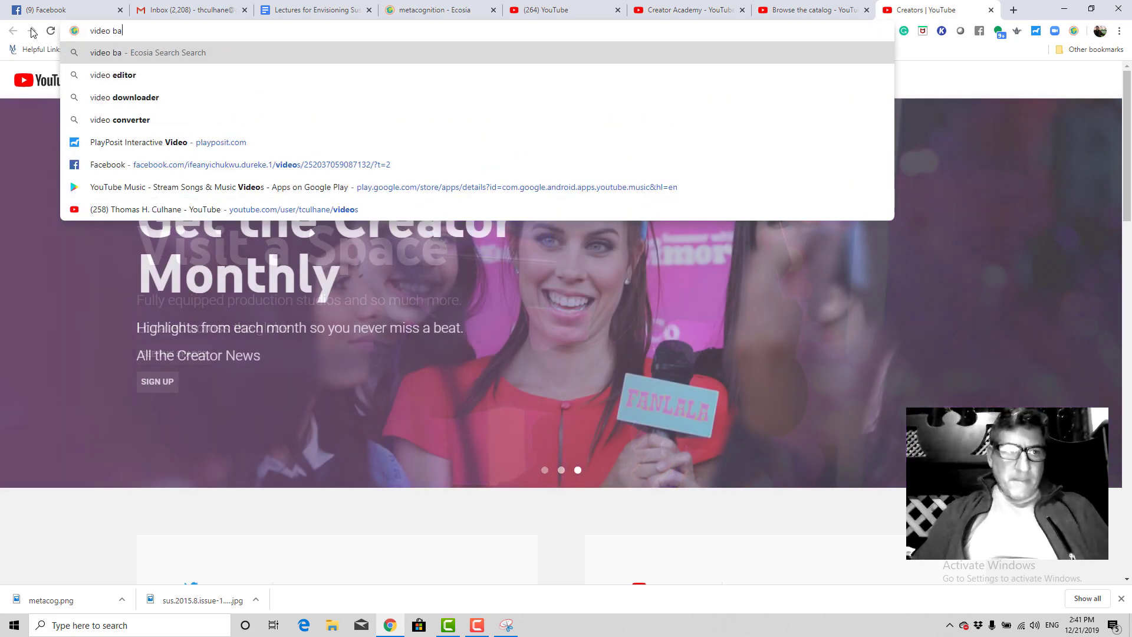
pyautogui.write('ckgrfound')
pyautogui.press('BackSpace')
pyautogui.press('BackSpace')
pyautogui.press('BackSpace')
pyautogui.press('BackSpace')
pyautogui.press('BackSpace')
pyautogui.write('ounds youtube')
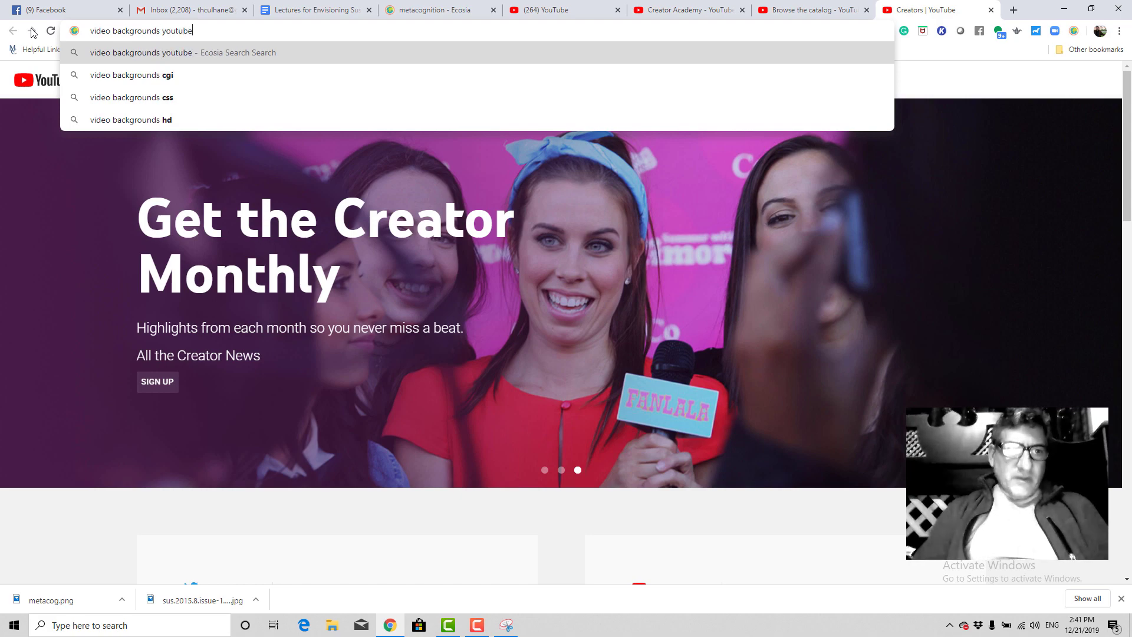
pyautogui.press('Return')
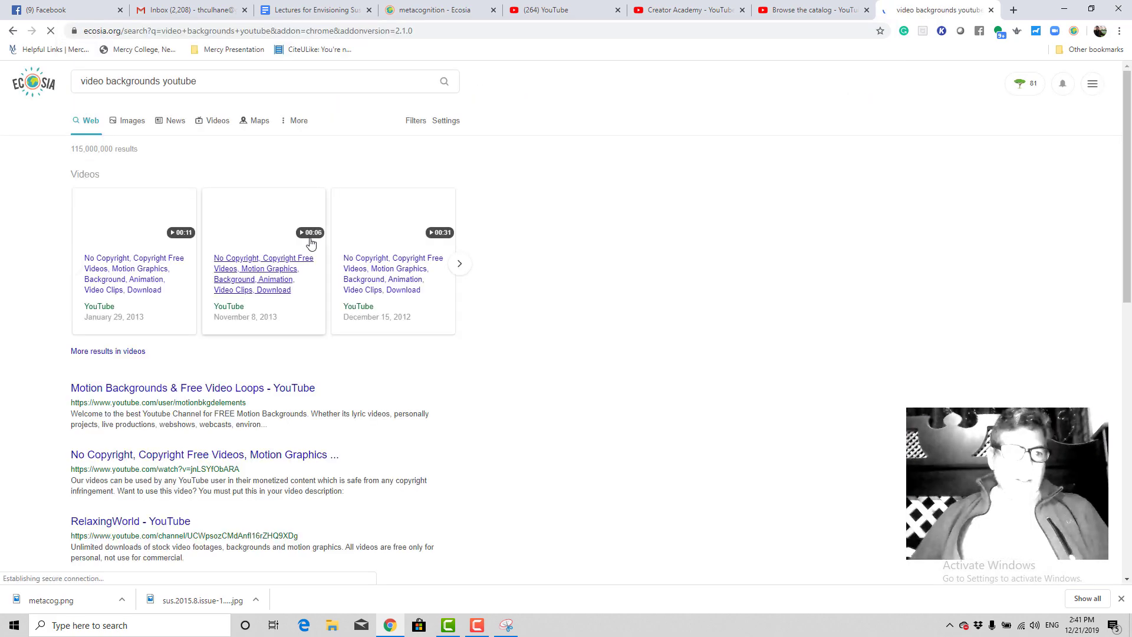
# Open the Motion Backgrounds & Free Video Loops channel from the results and examine its uploads and background collections.
pyautogui.scroll(-2, 310, 382)
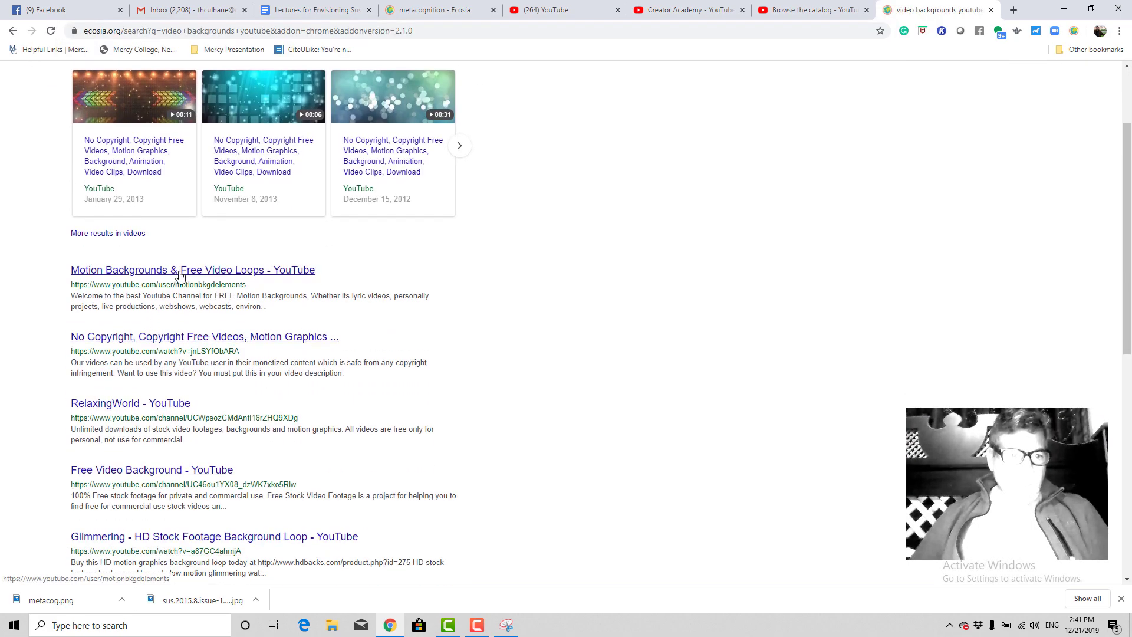
pyautogui.click(180, 276)
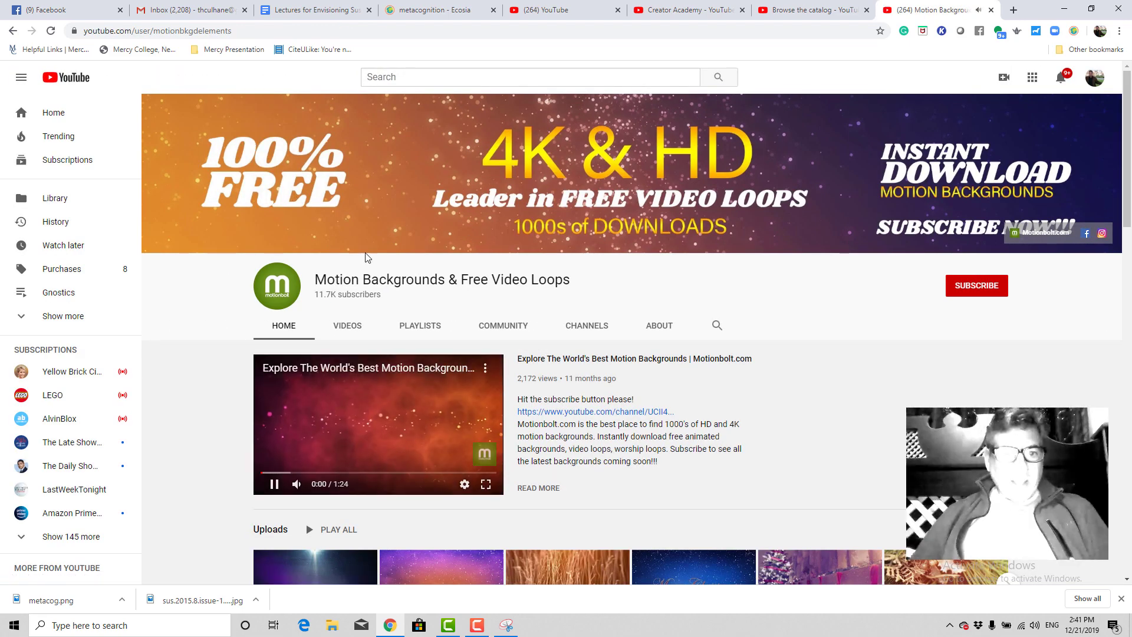
pyautogui.scroll(-3, 576, 329)
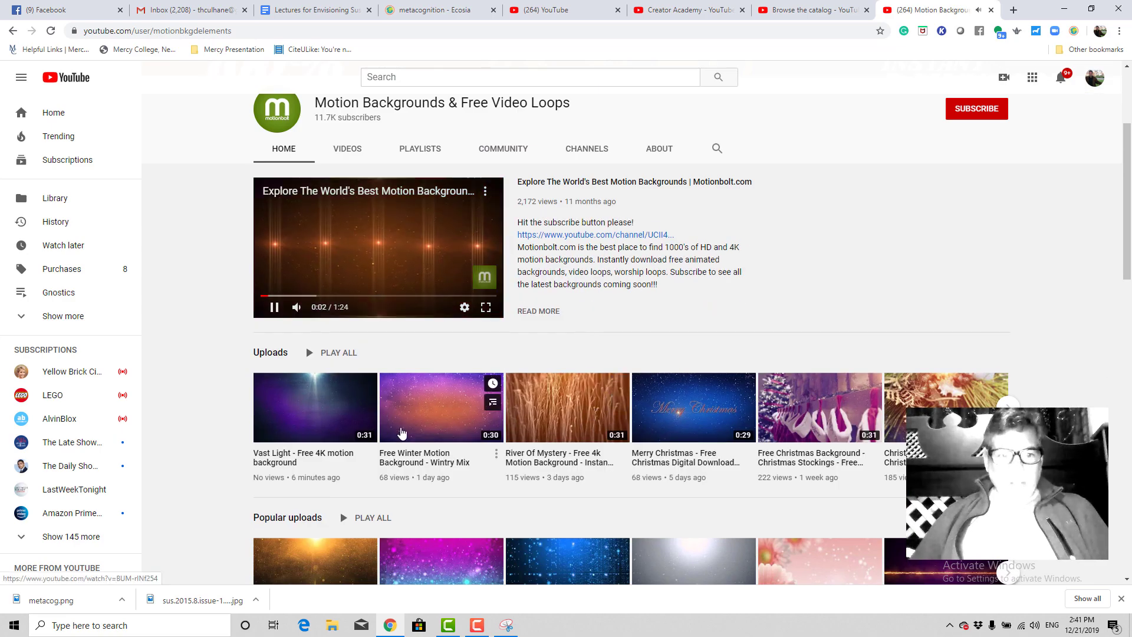
pyautogui.scroll(3, 560, 320)
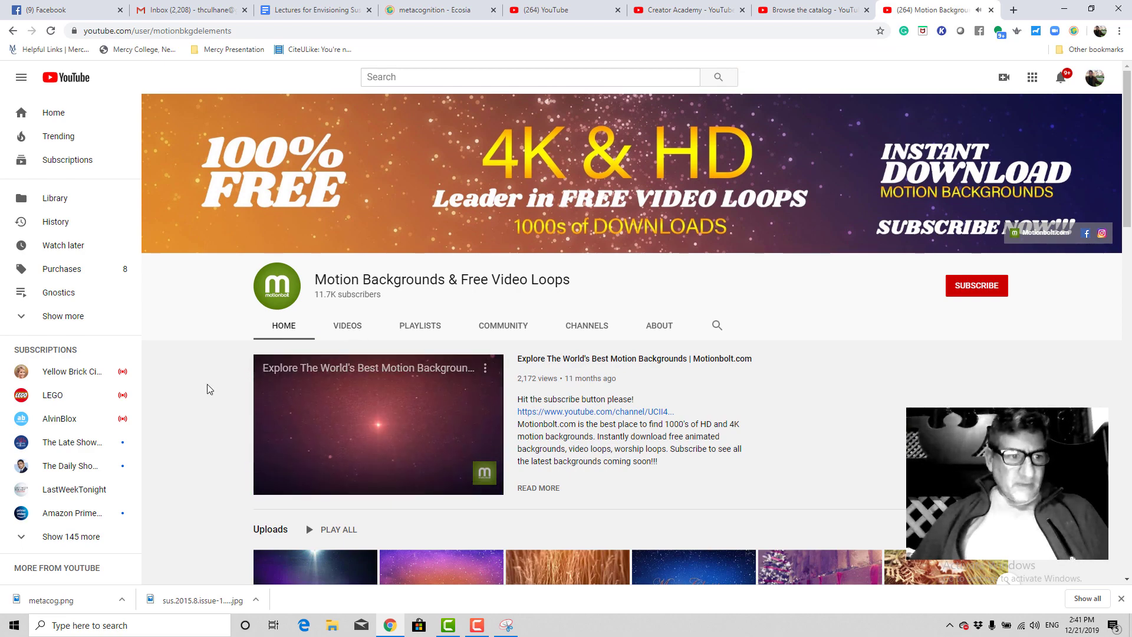
pyautogui.scroll(-3, 207, 387)
pyautogui.scroll(-9, 207, 384)
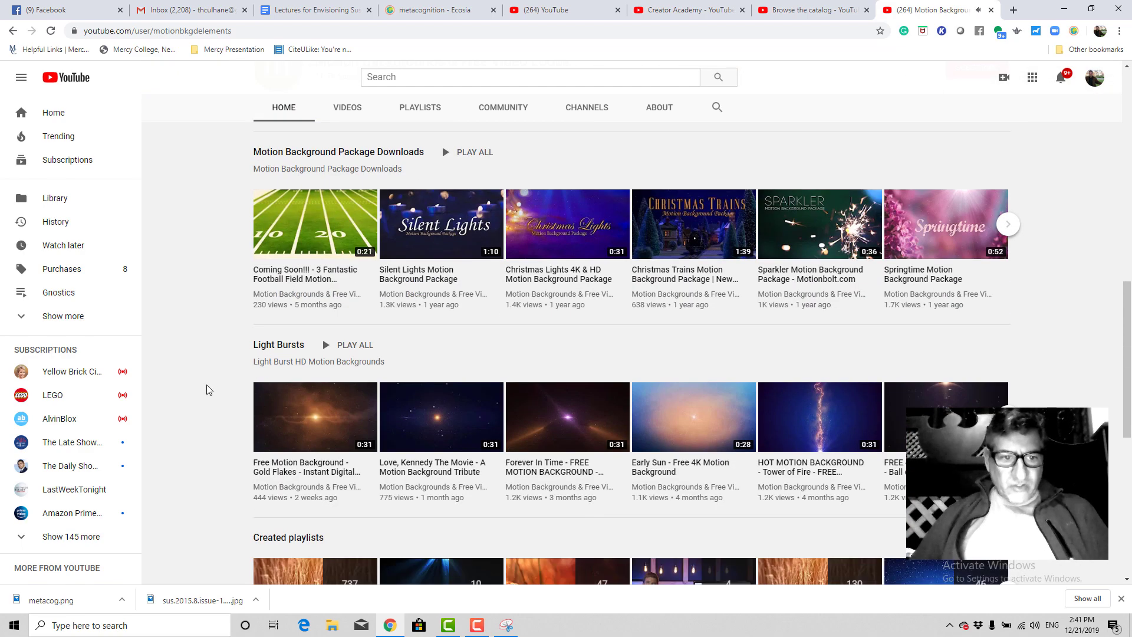
pyautogui.scroll(12, 206, 385)
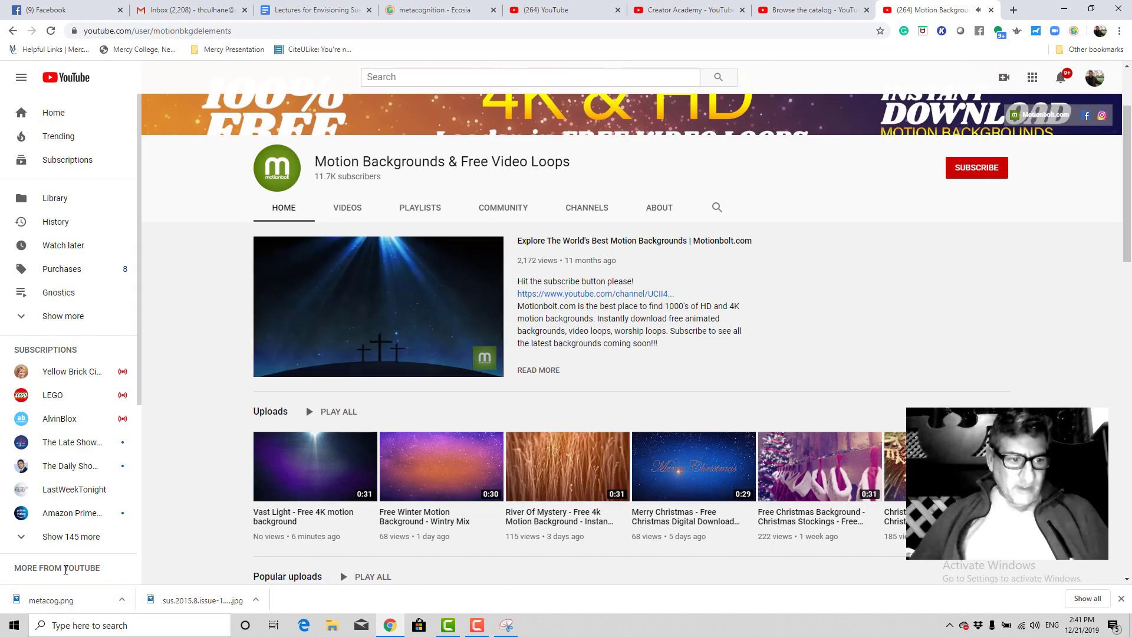
pyautogui.scroll(2, 202, 323)
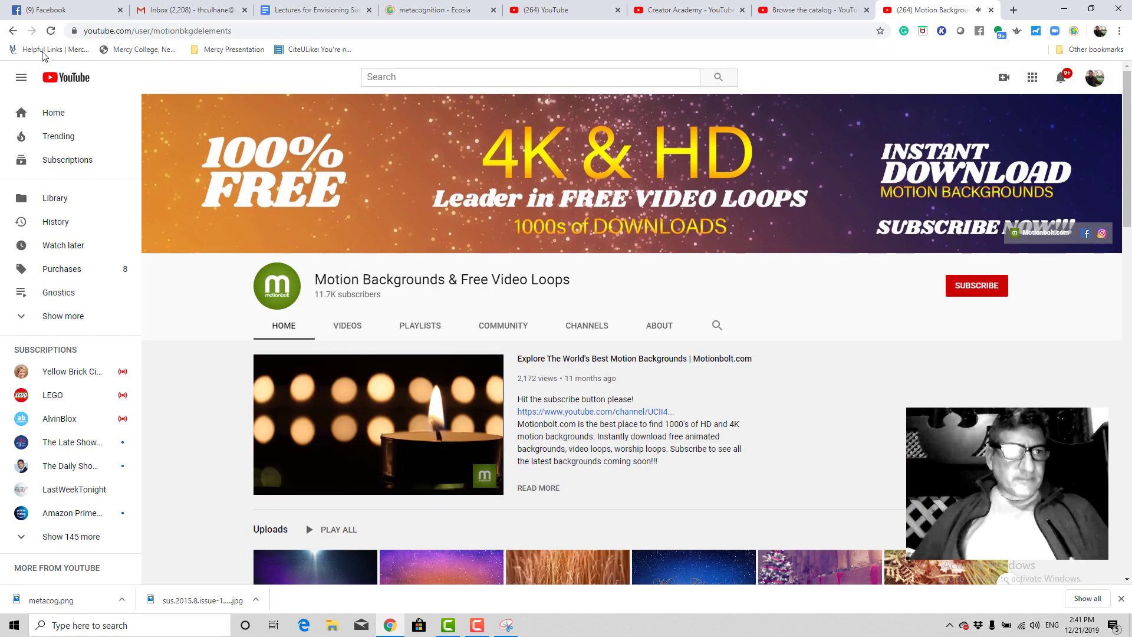
# Return to the video backgrounds search results and look through the remaining entries for free background footage.
pyautogui.click(13, 31)
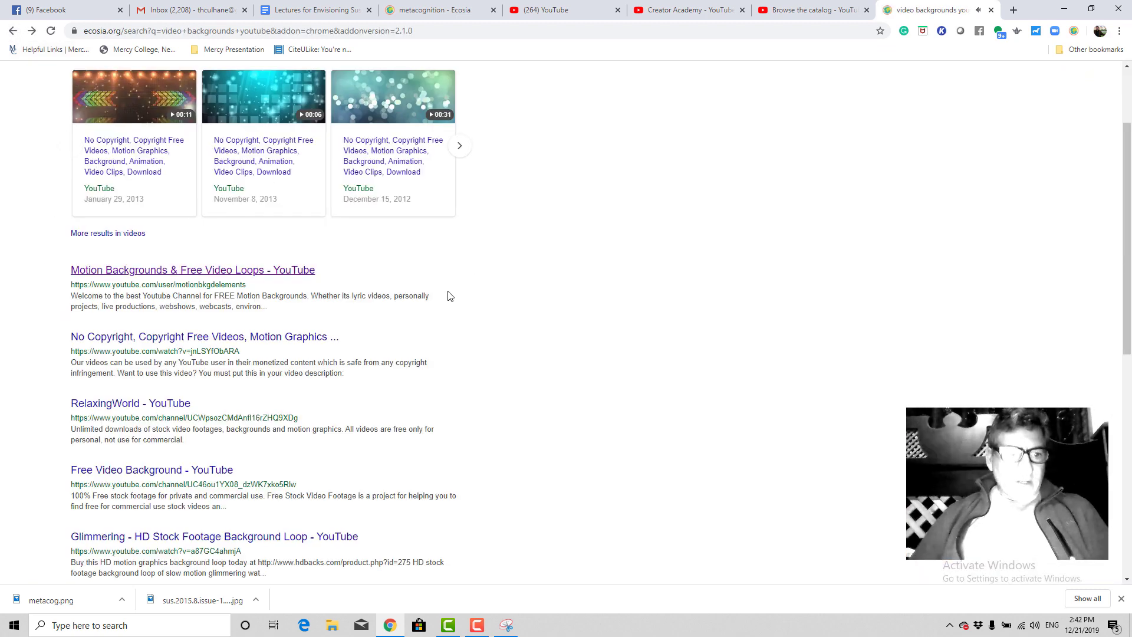
pyautogui.scroll(-3, 448, 295)
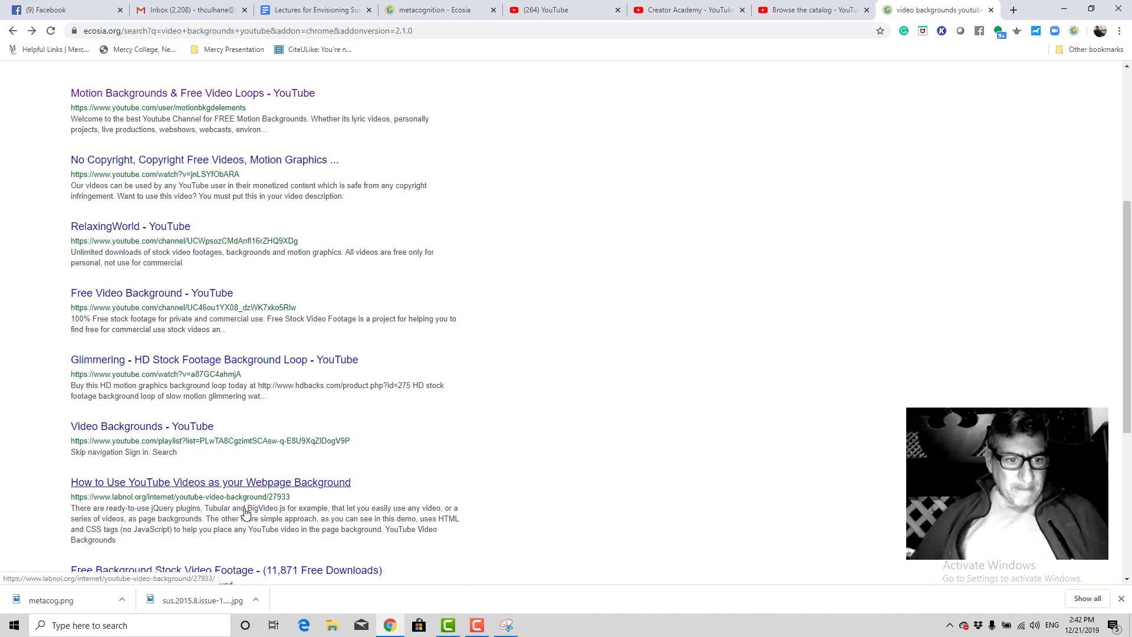
pyautogui.scroll(-3, 245, 513)
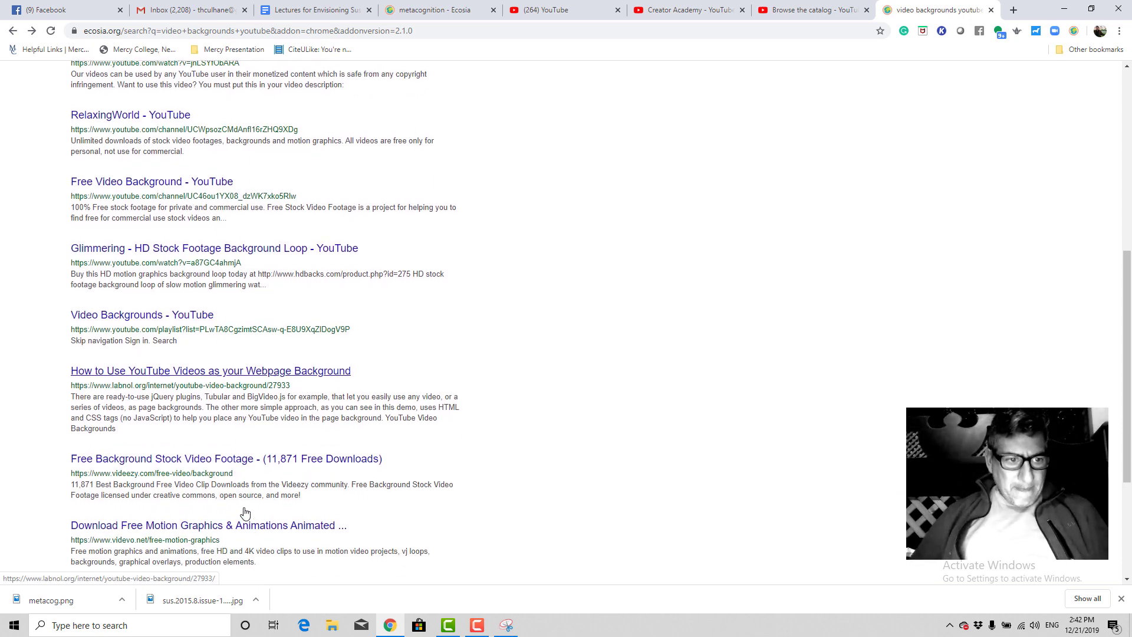
pyautogui.scroll(-1, 245, 512)
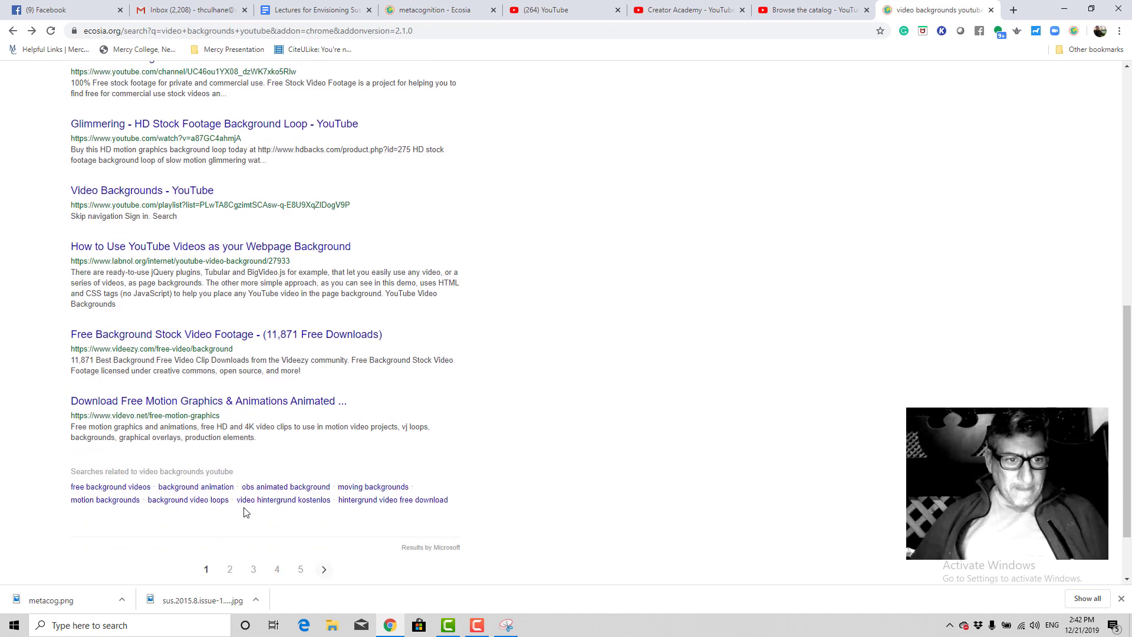
pyautogui.scroll(10, 277, 514)
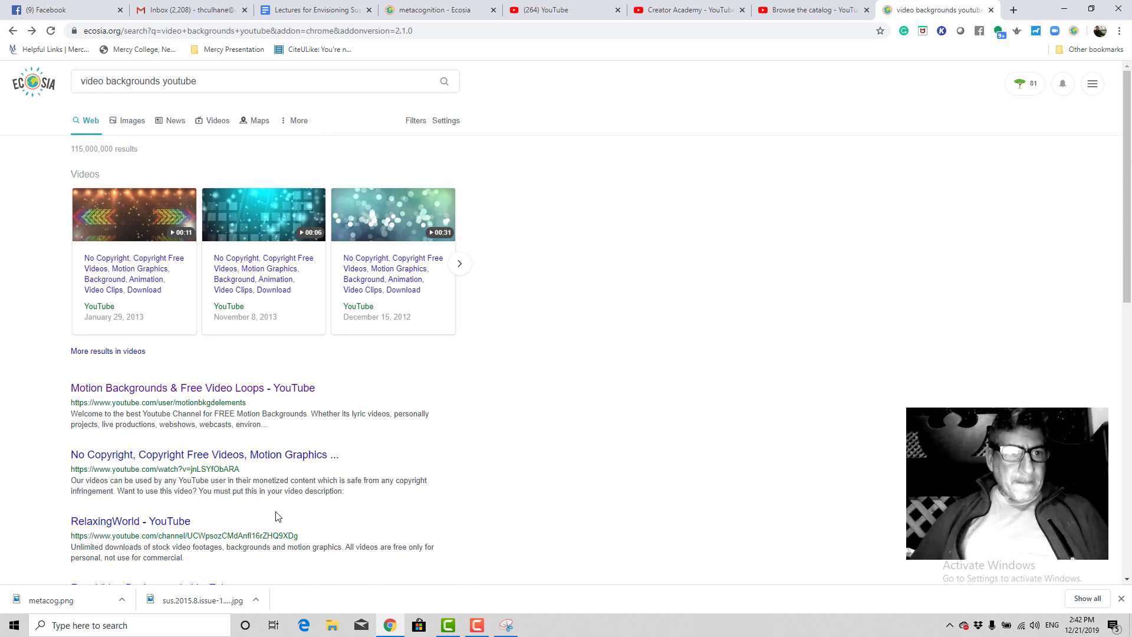
# Open the second copyright-free motion graphics video in the results and check its description for download links.
pyautogui.click(250, 226)
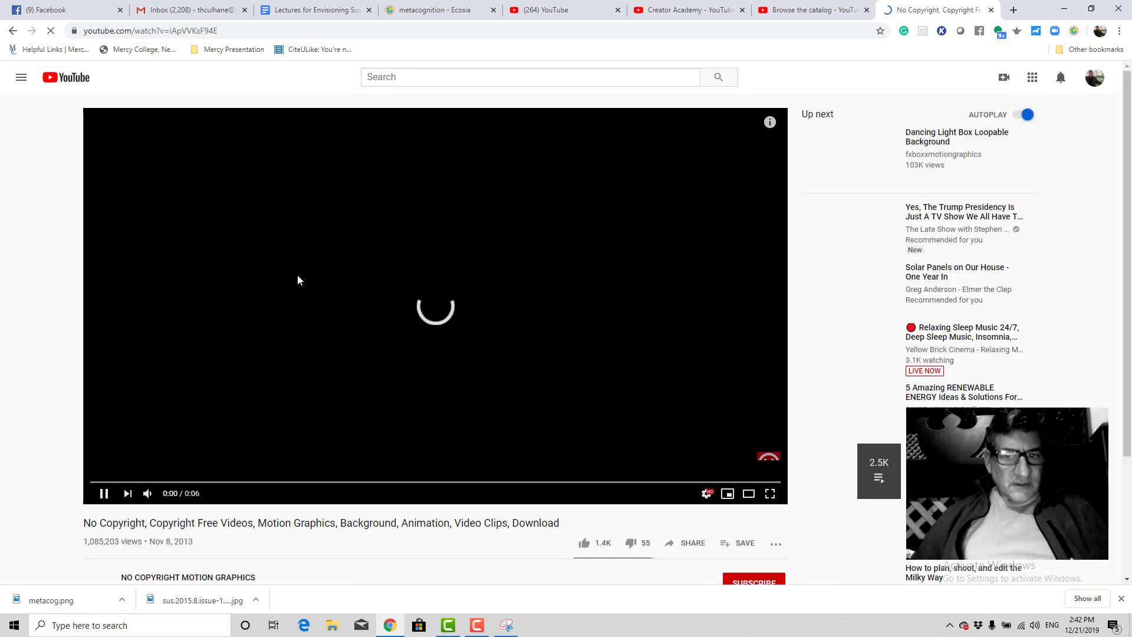
pyautogui.scroll(-3, 228, 369)
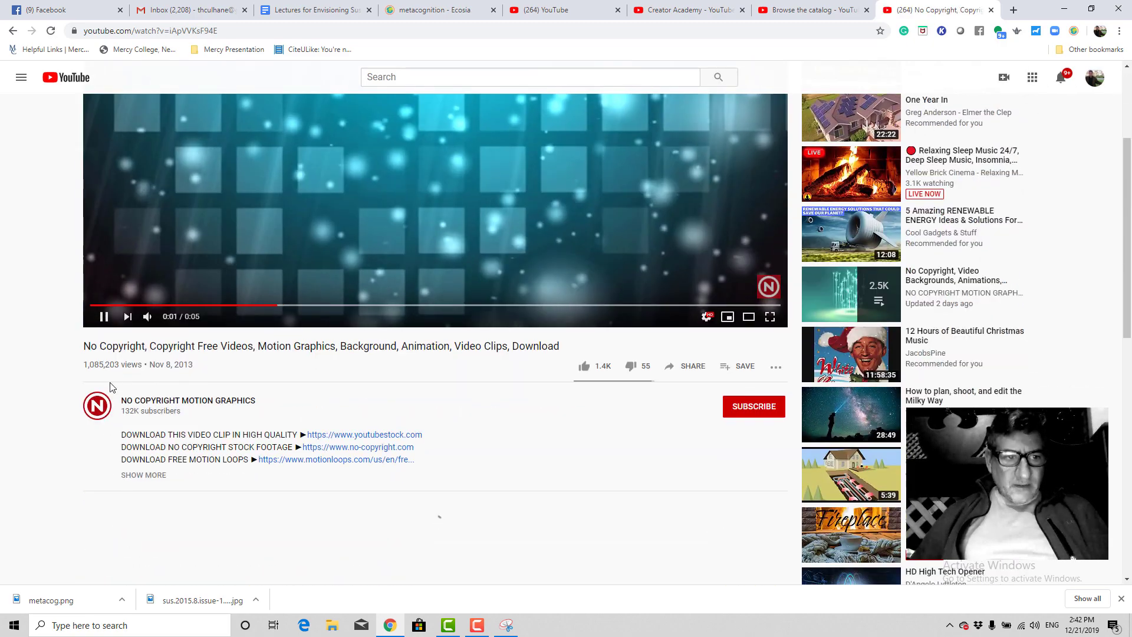
pyautogui.scroll(3, 304, 364)
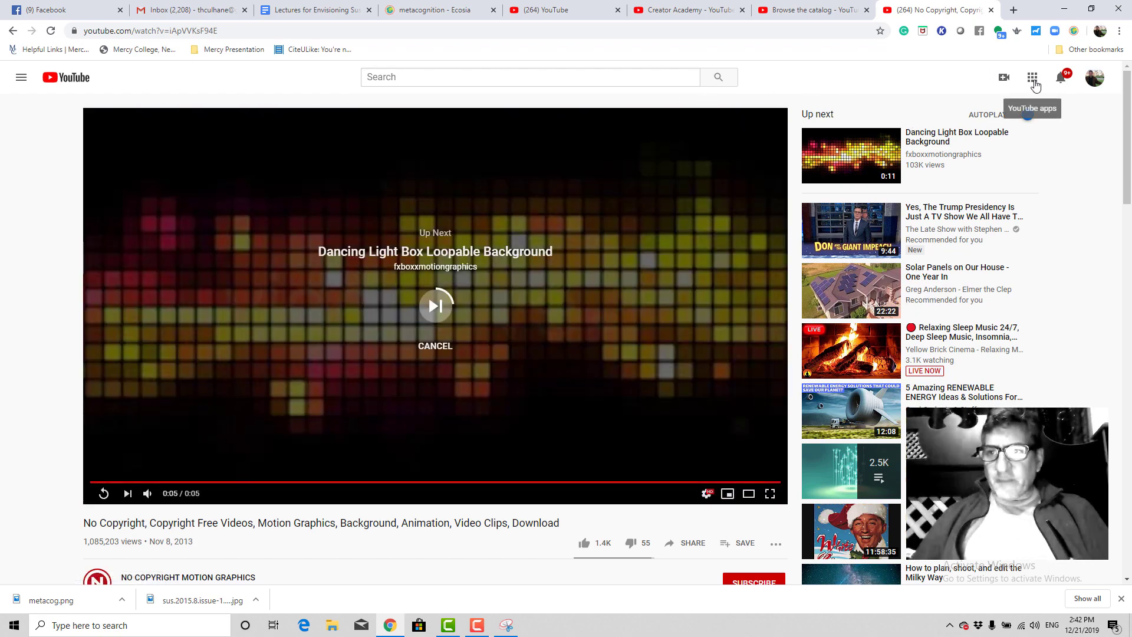
# Open the Resources page of YouTube for Artists and look through its resource topics.
pyautogui.click(1032, 80)
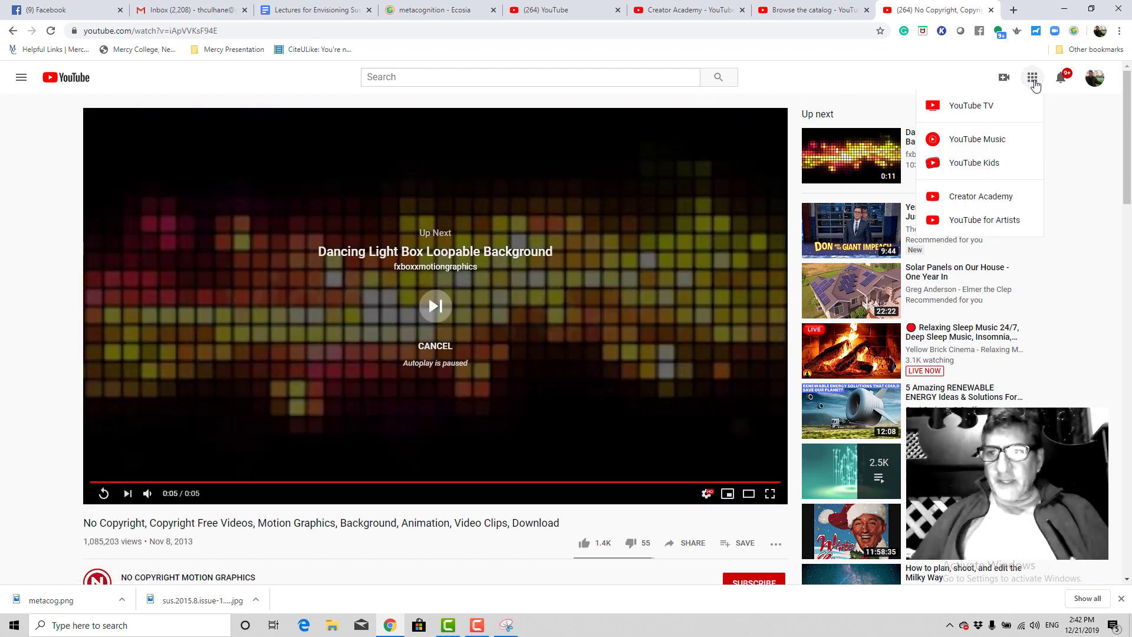
pyautogui.click(964, 228)
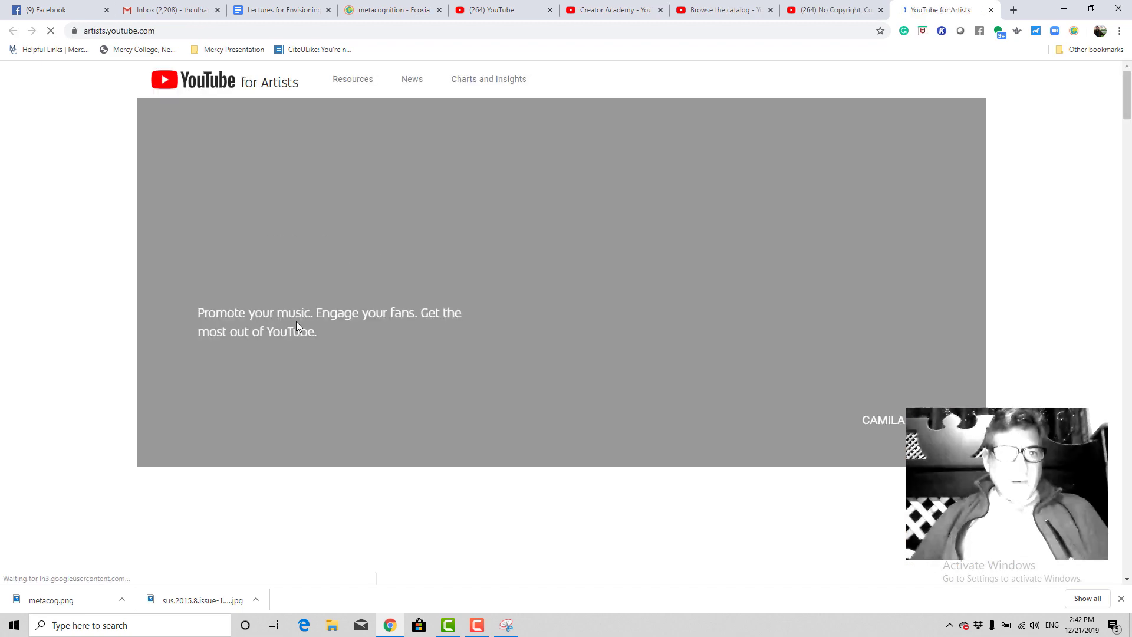
pyautogui.click(350, 83)
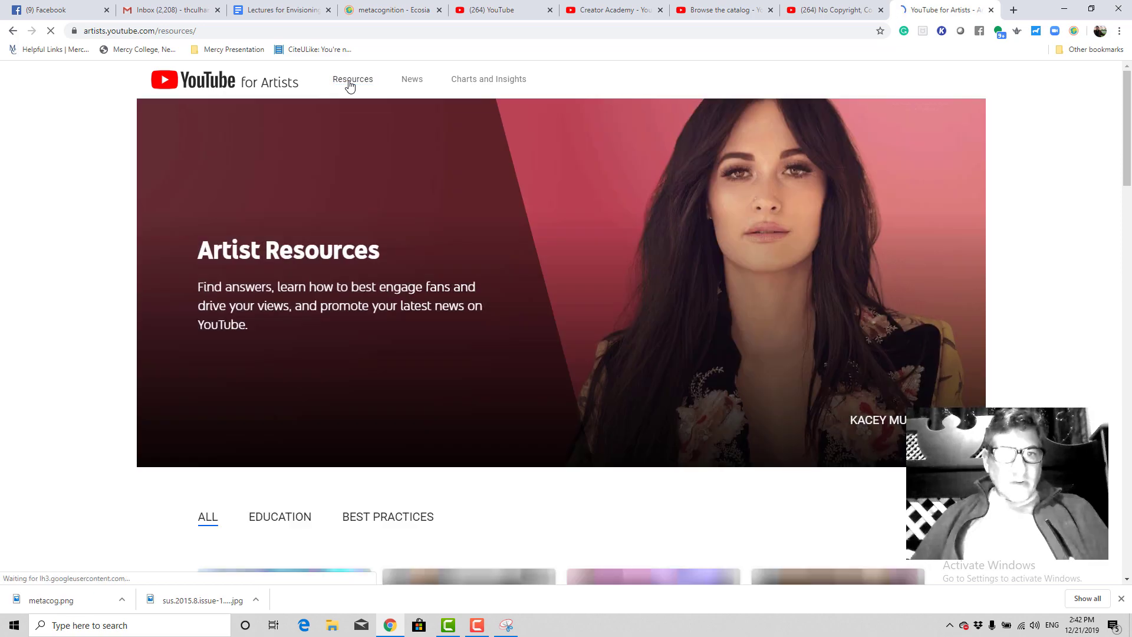
pyautogui.scroll(-7, 371, 301)
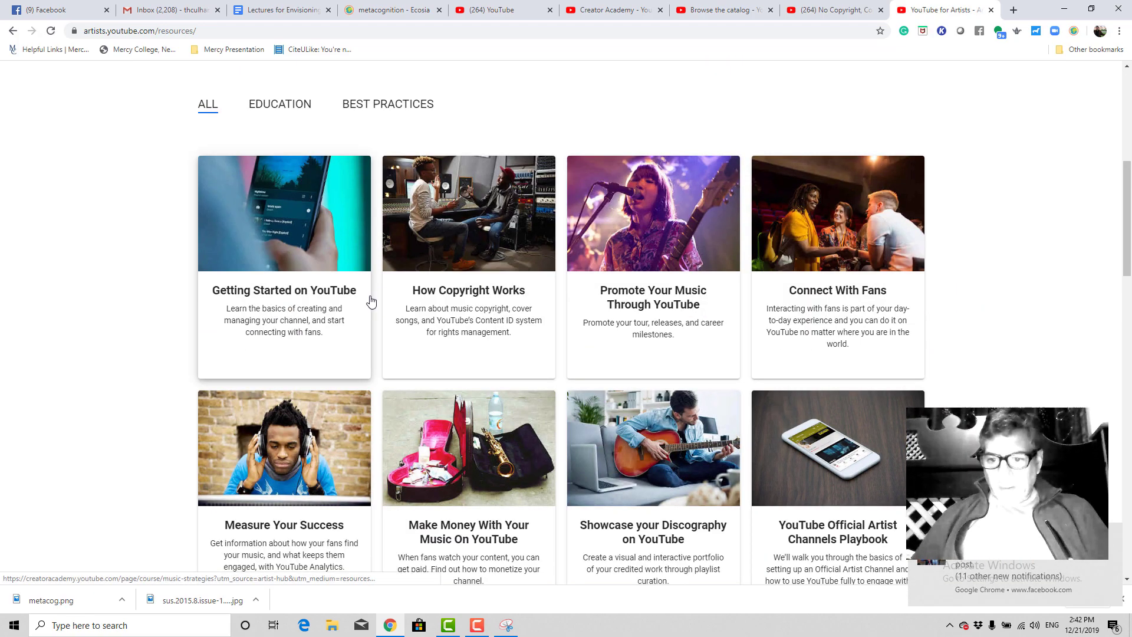
pyautogui.scroll(-4, 371, 301)
pyautogui.scroll(11, 371, 302)
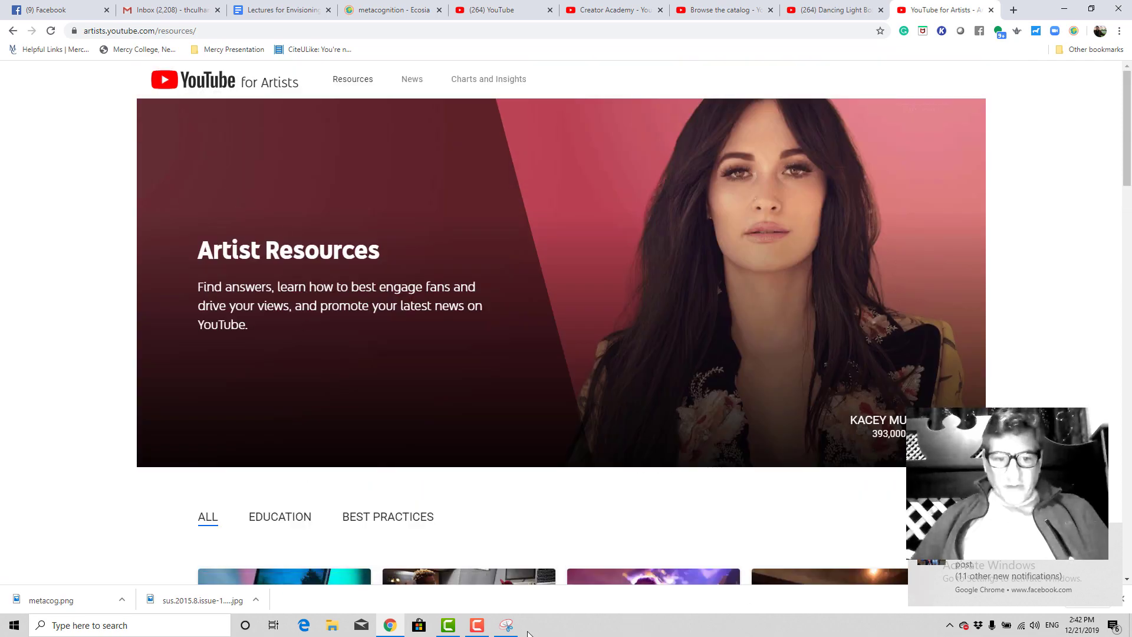
pyautogui.click(476, 627)
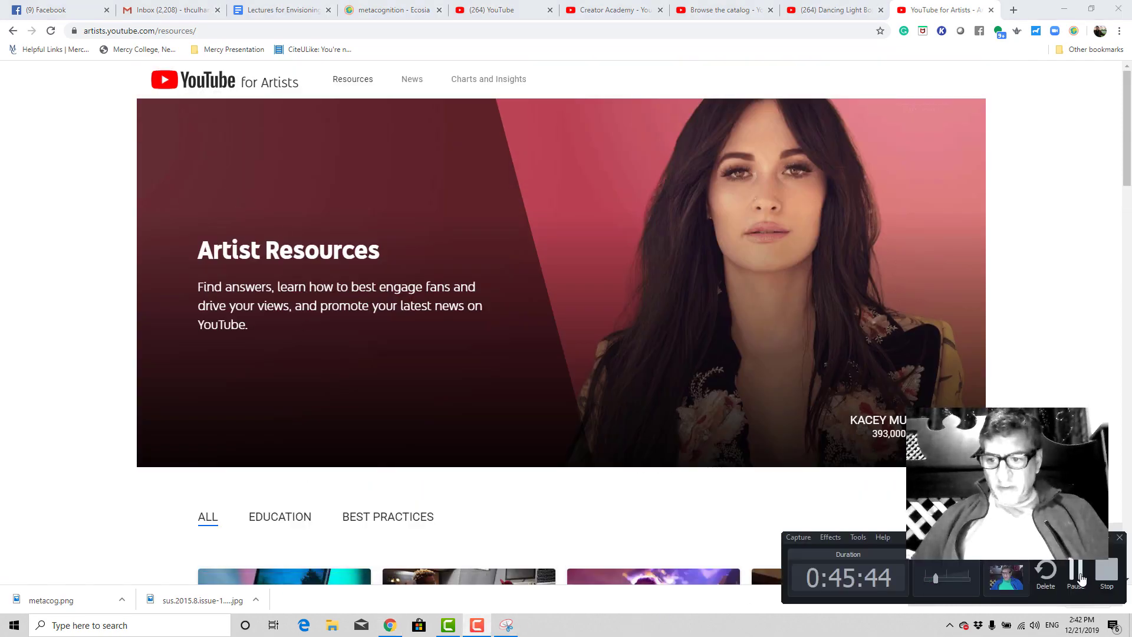
pyautogui.click(1076, 569)
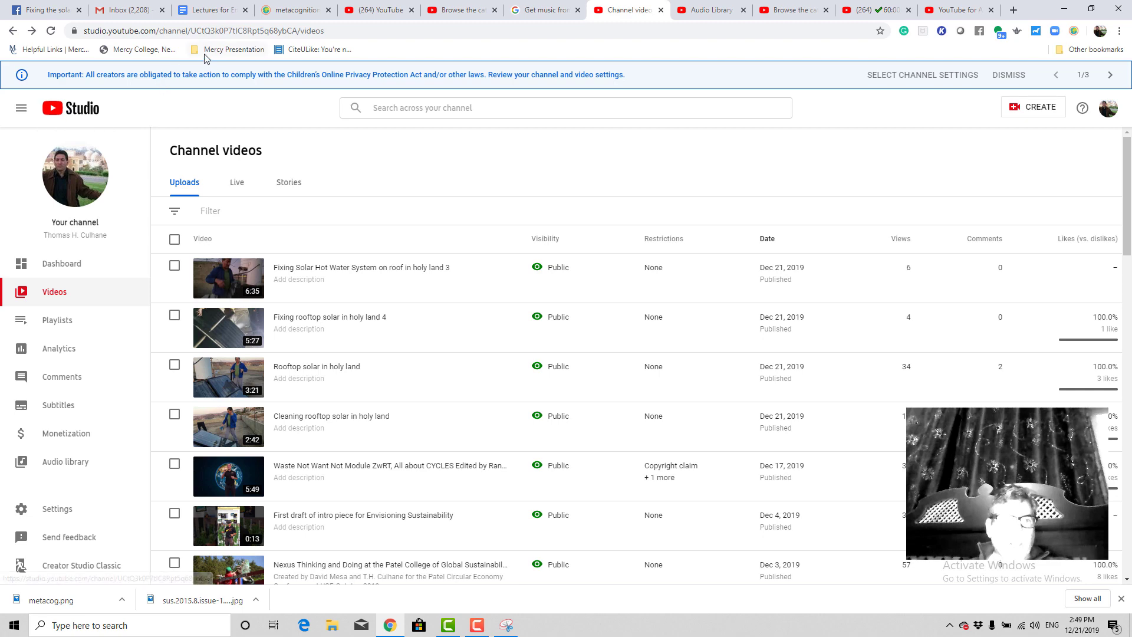
# Go to studio.youtube.com and open the channel's Audio Library of free music.
pyautogui.click(191, 30)
pyautogui.write('studio')
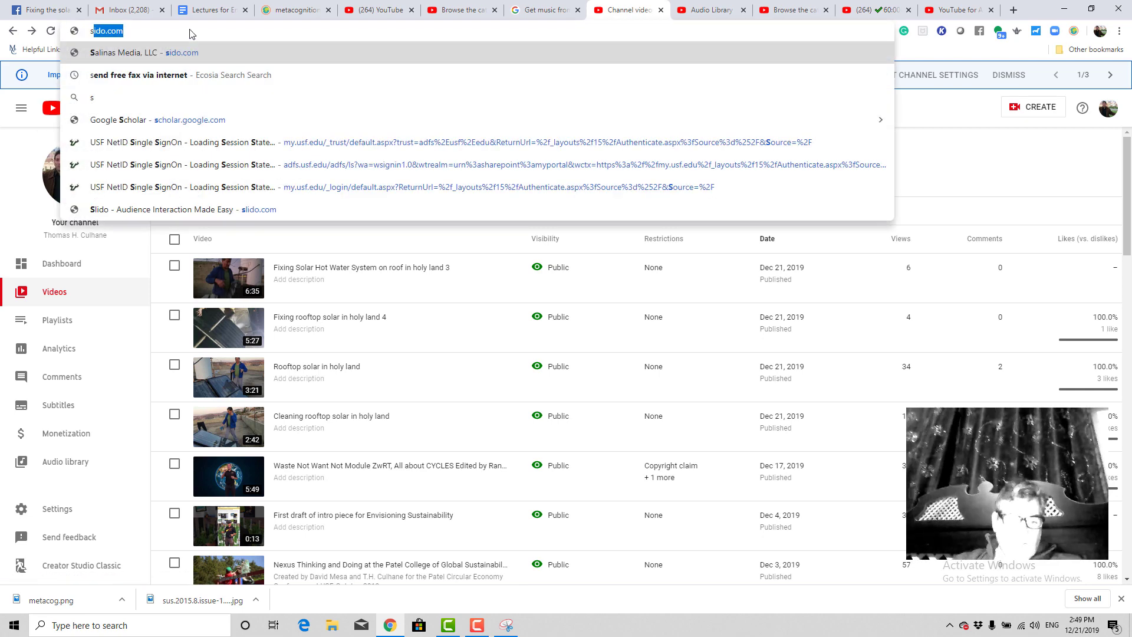
pyautogui.write('.')
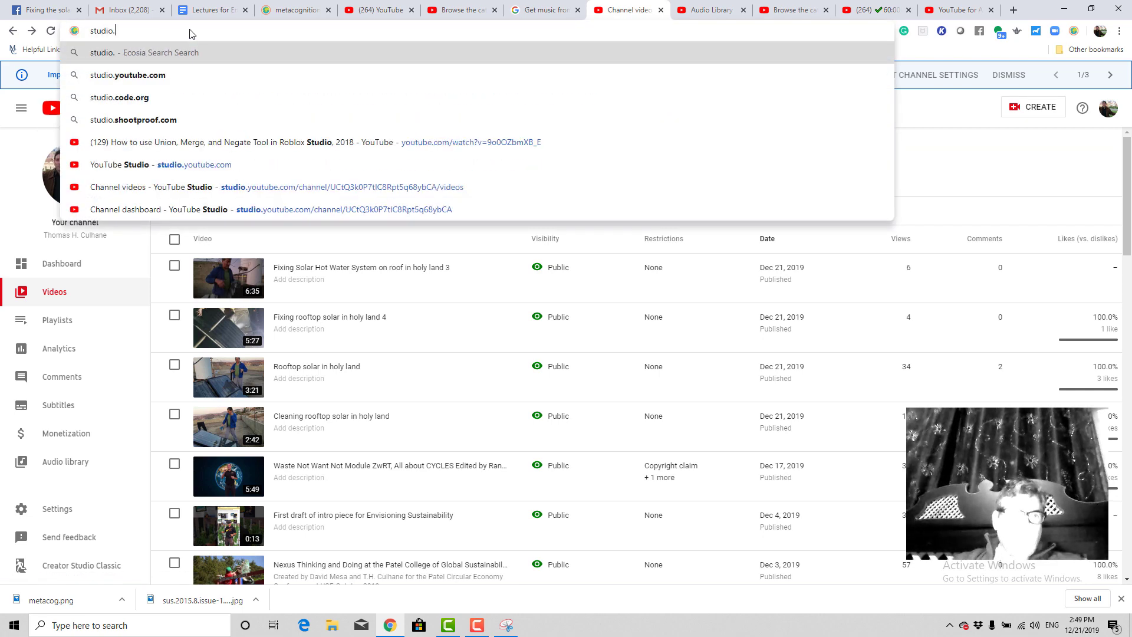
pyautogui.write('youtube.com')
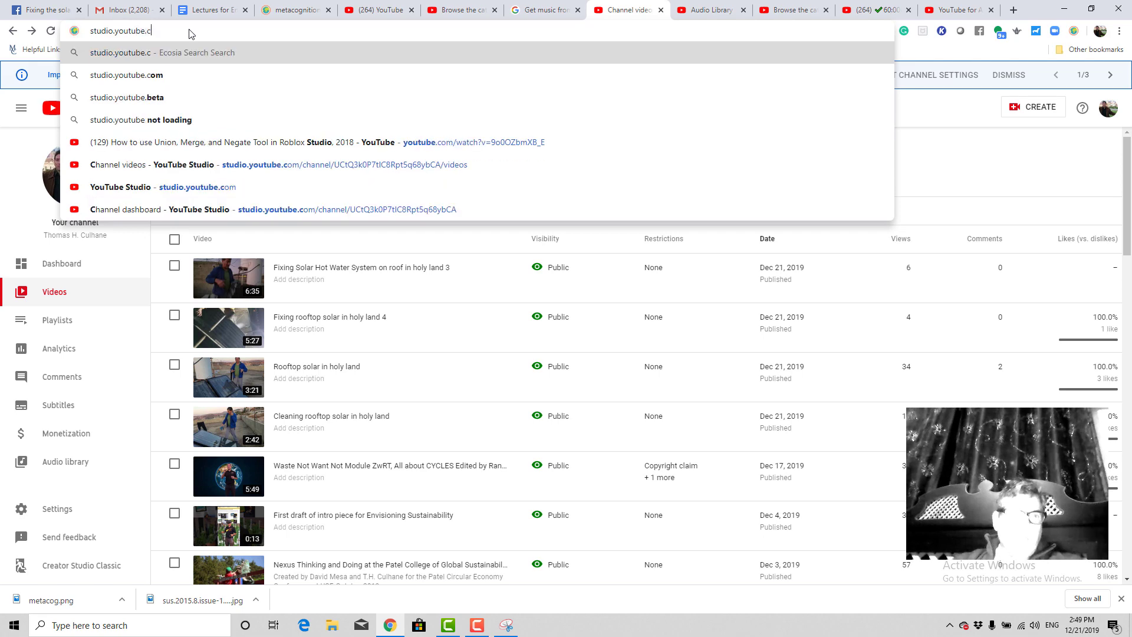
pyautogui.press('Return')
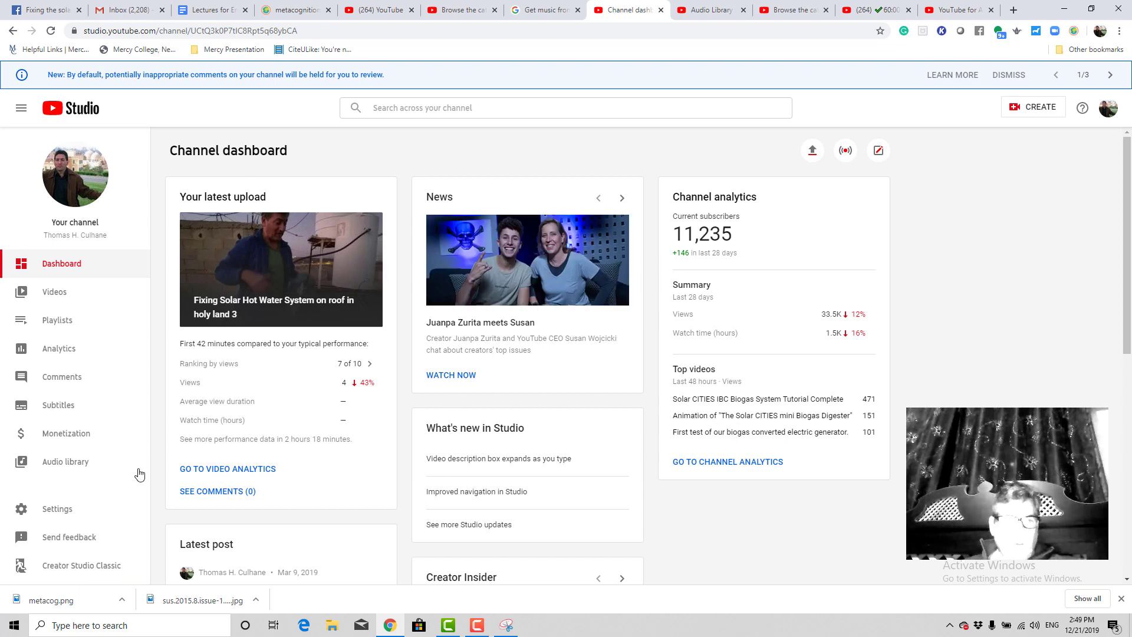
pyautogui.click(53, 470)
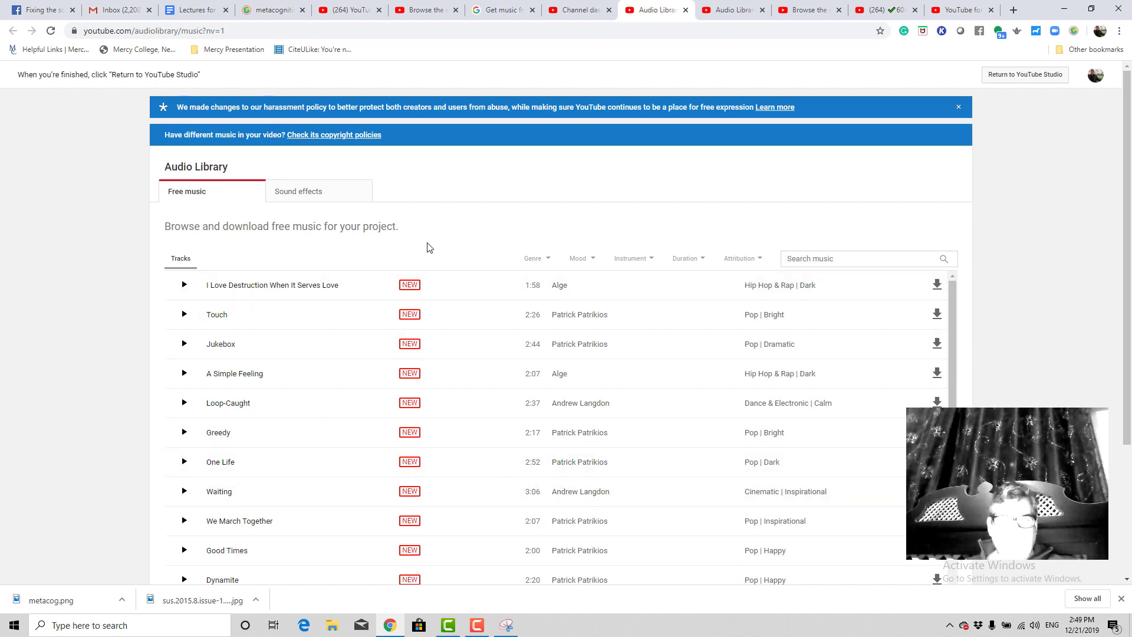
# Preview the free tracks Touch, I Love Destruction When It Serves Love, Jukebox and A Simple Feeling, stopping each one.
pyautogui.click(183, 316)
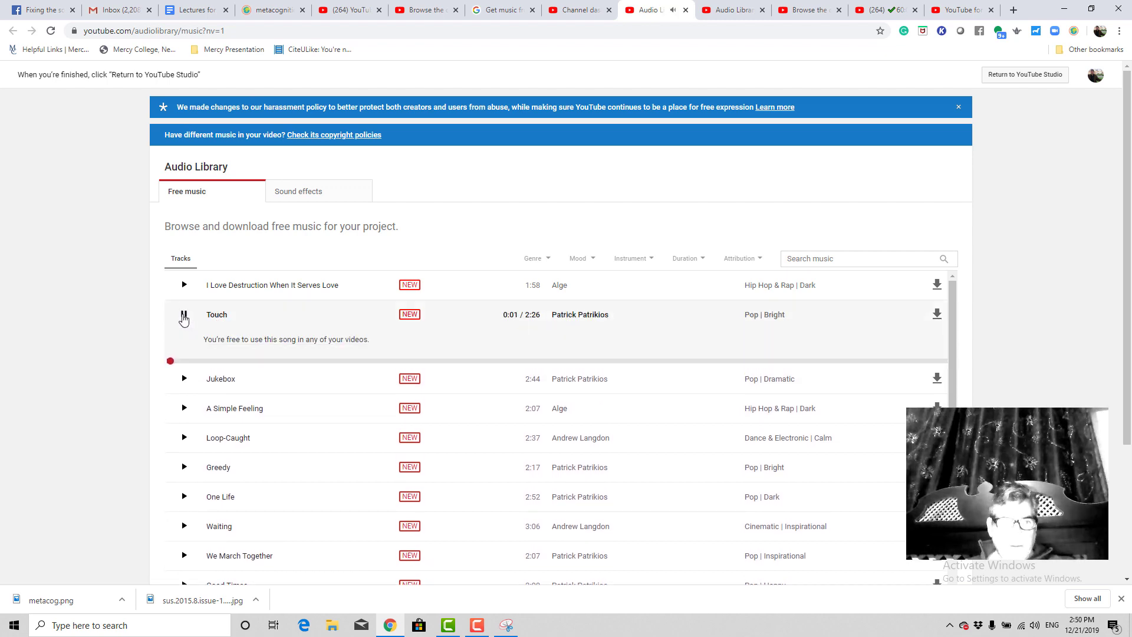
pyautogui.click(184, 317)
pyautogui.click(184, 286)
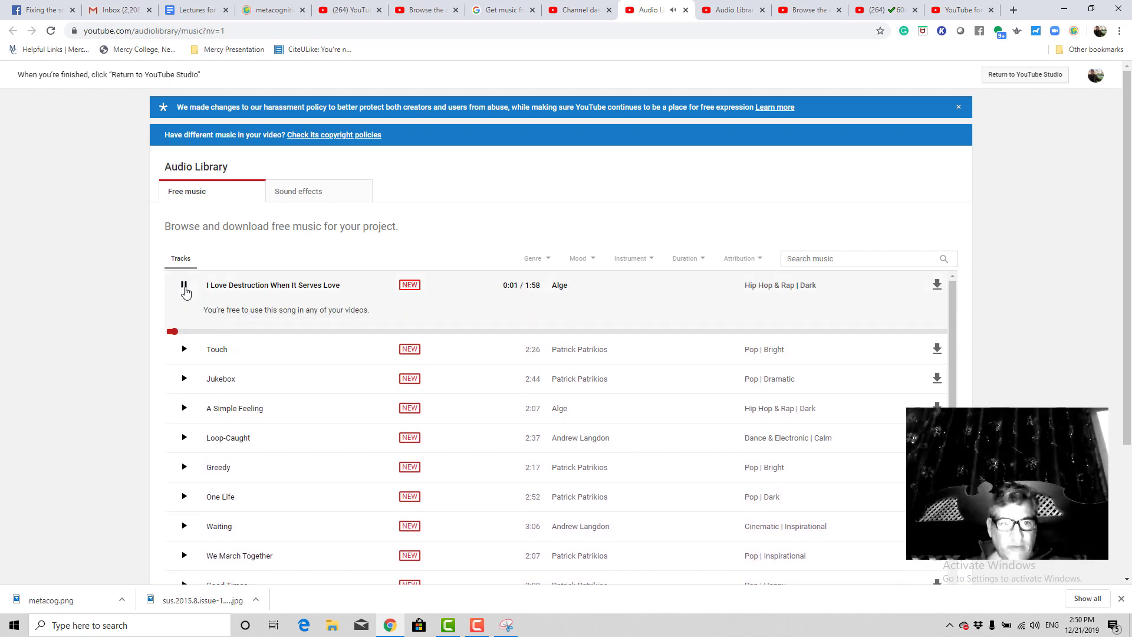
pyautogui.click(184, 287)
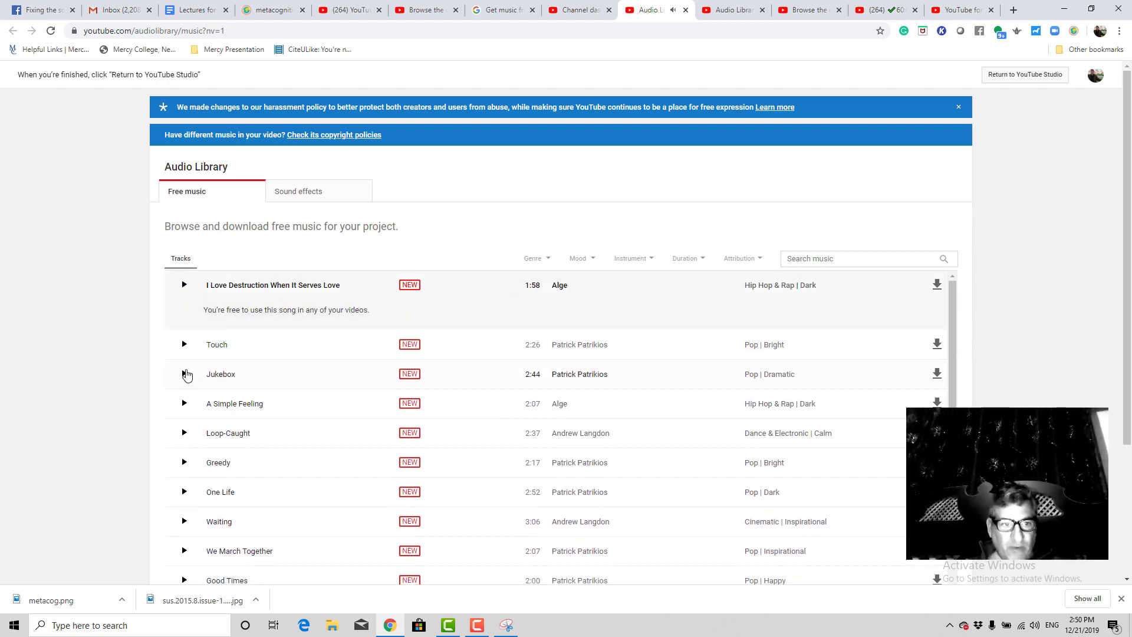
pyautogui.click(185, 374)
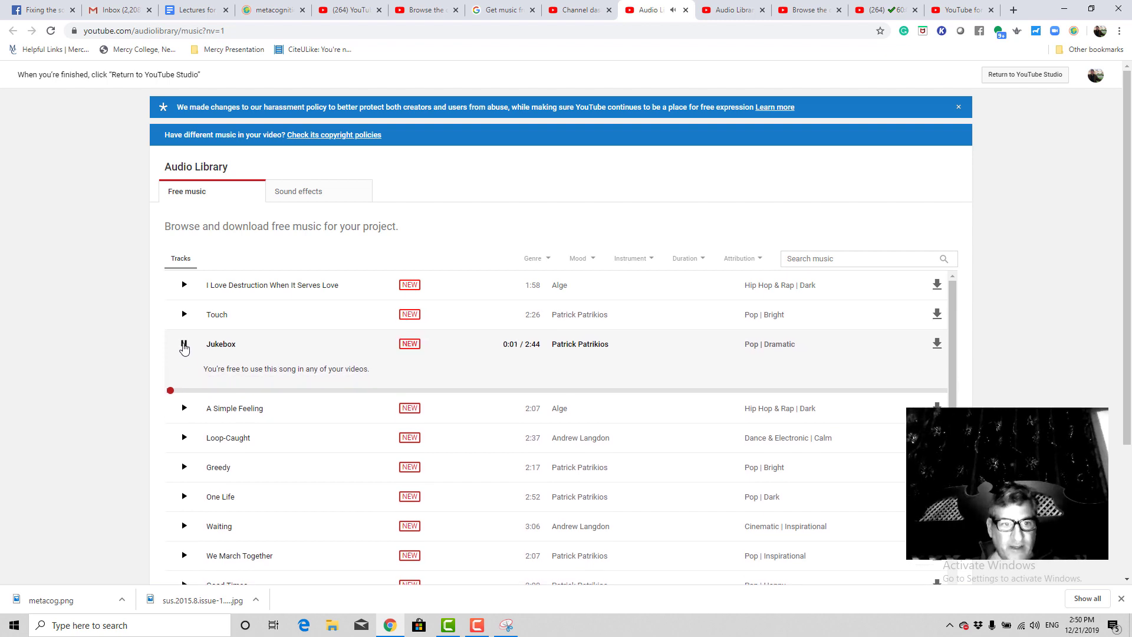
pyautogui.click(184, 346)
pyautogui.click(183, 405)
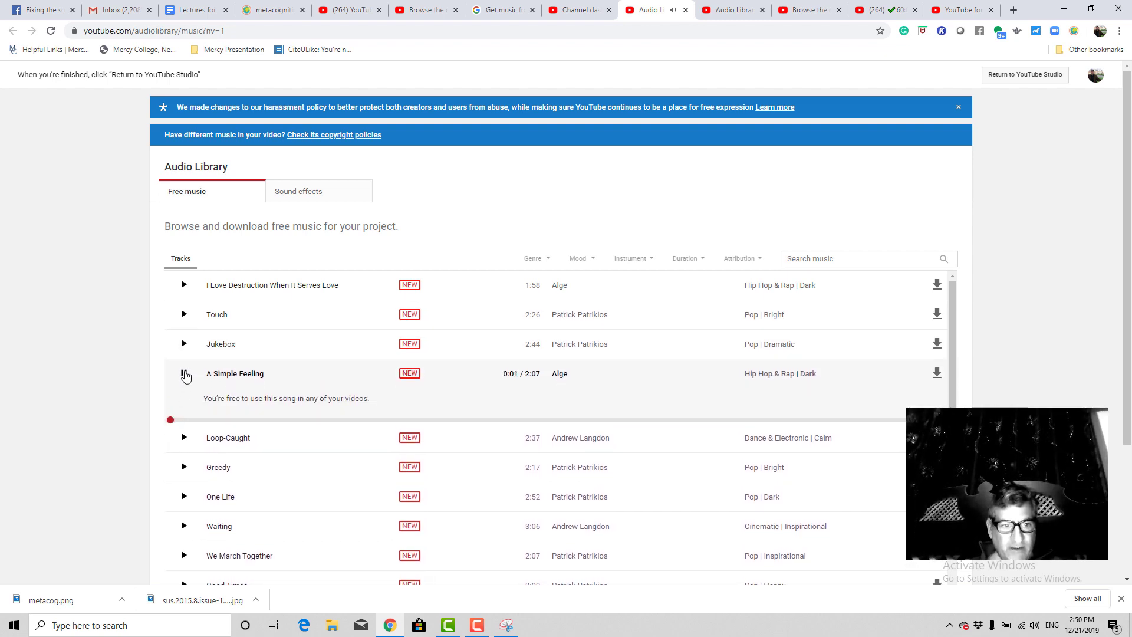
pyautogui.click(184, 374)
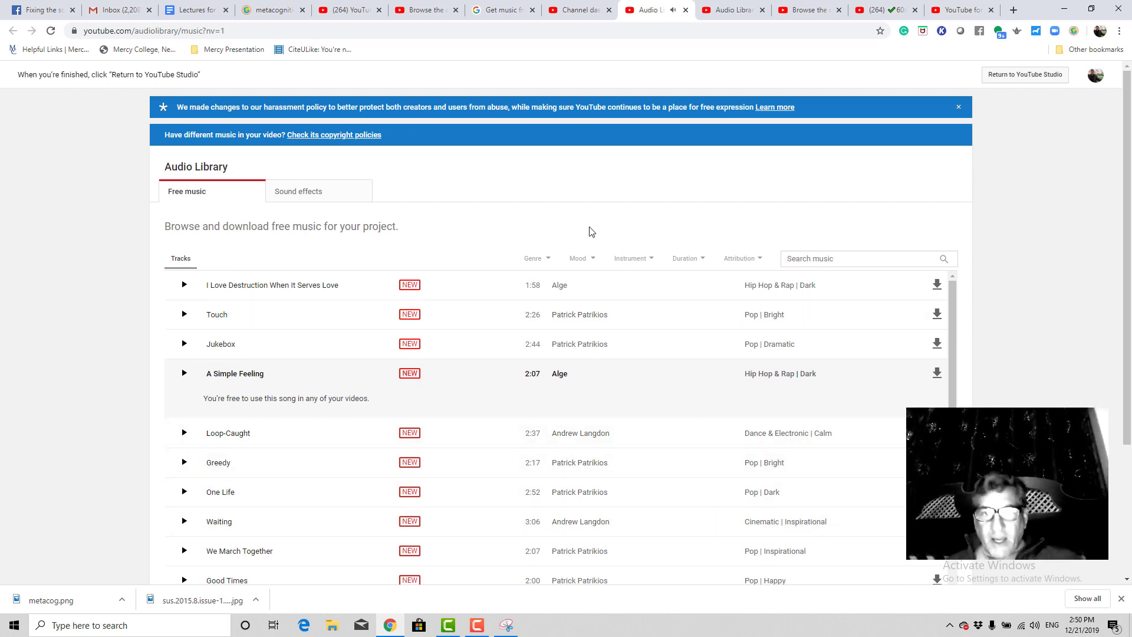
# Filter the free music to the Calm mood, the Acoustic Guitar instrument and durations over 5:00.
pyautogui.click(592, 260)
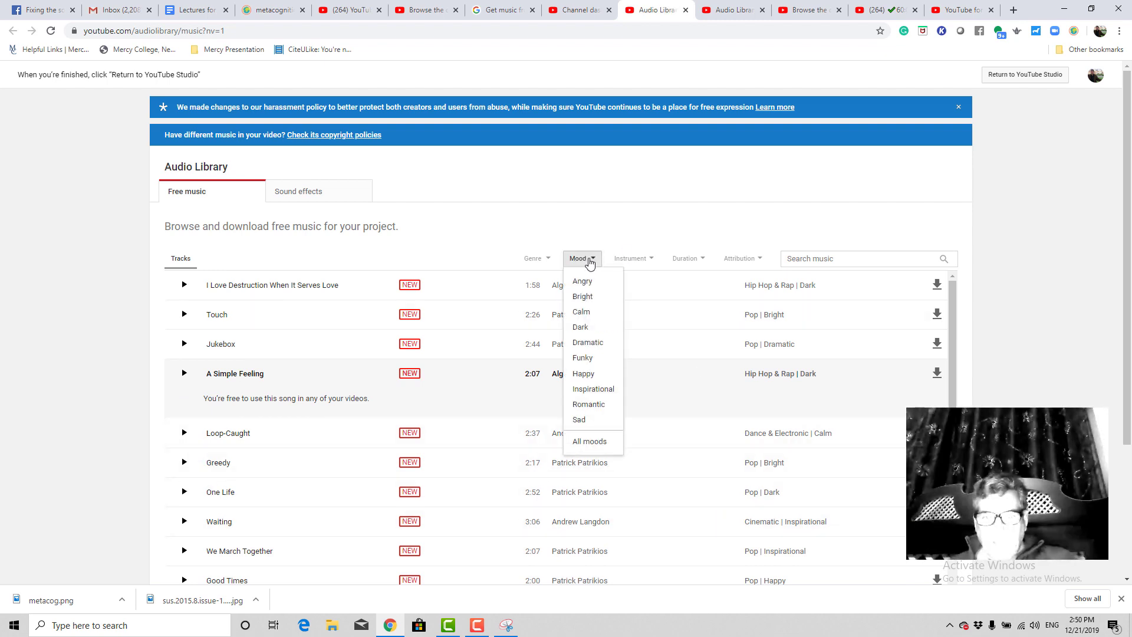
pyautogui.click(586, 311)
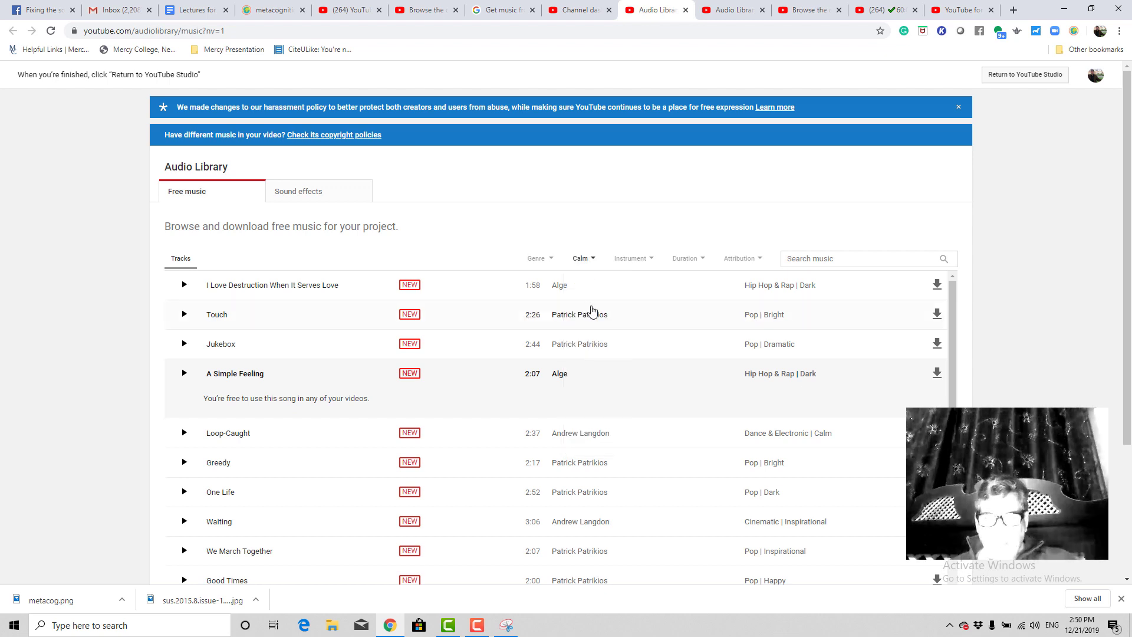
pyautogui.click(646, 261)
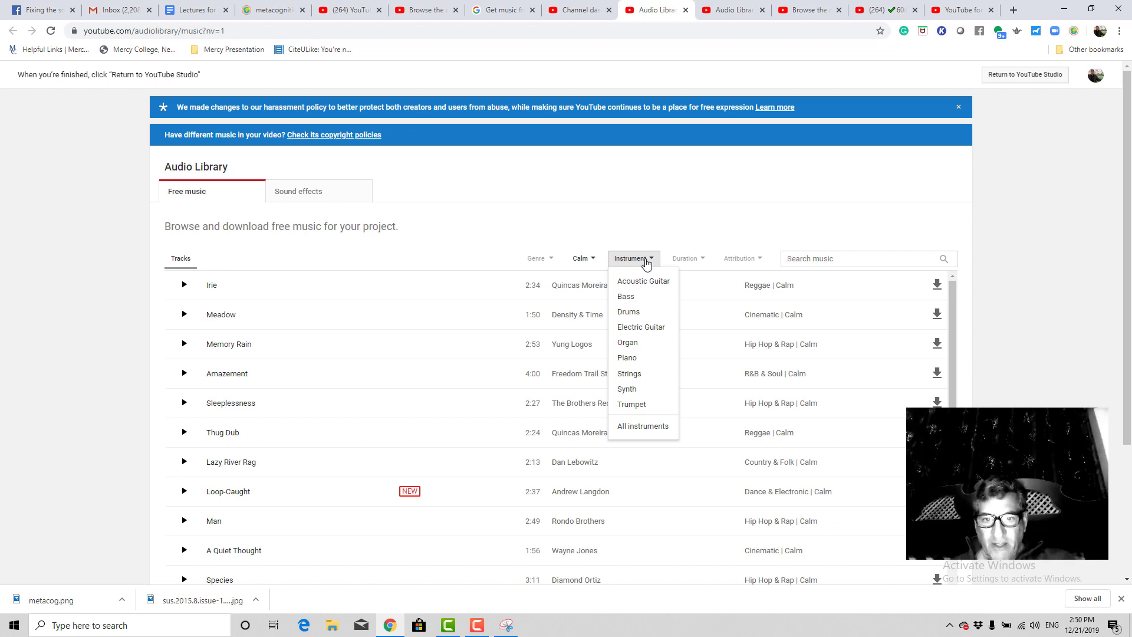
pyautogui.click(637, 283)
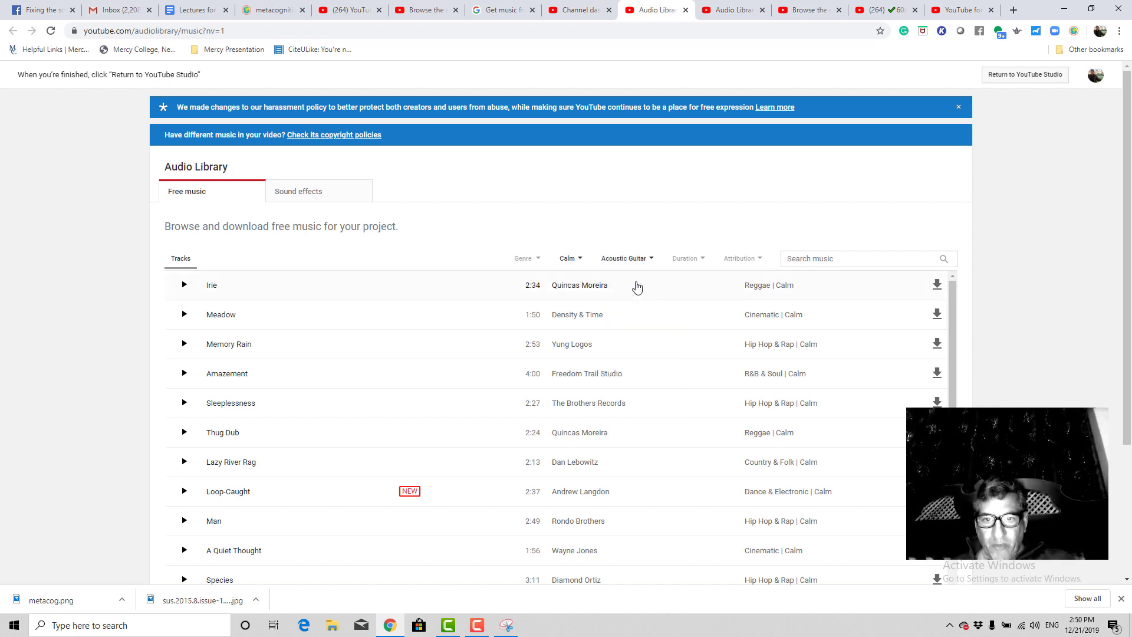
pyautogui.click(697, 259)
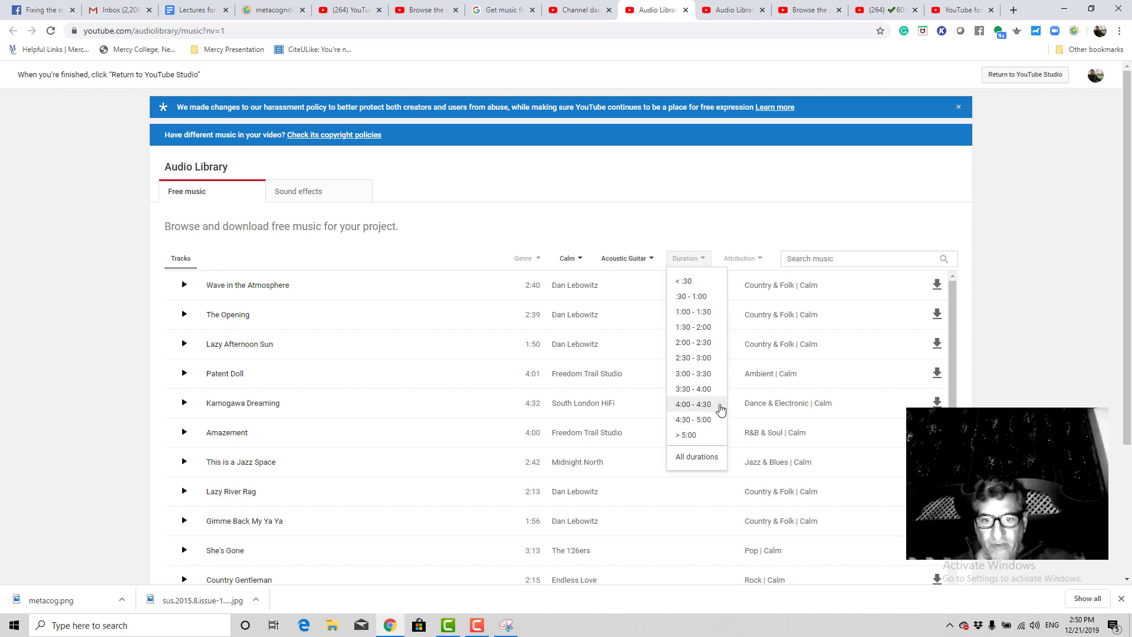
pyautogui.click(688, 435)
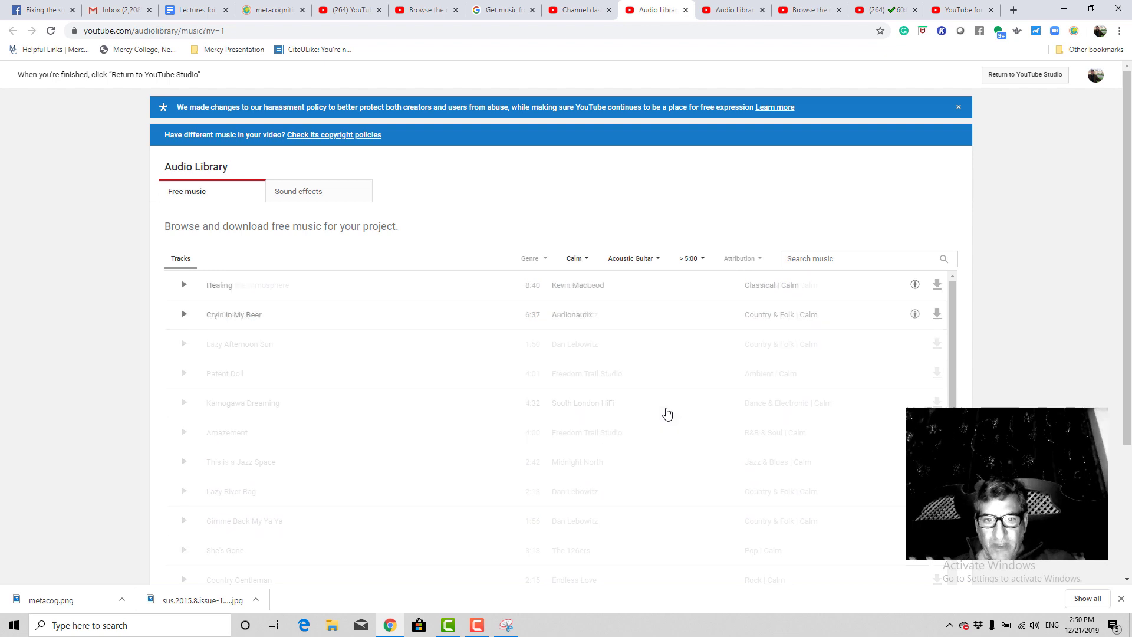
# Preview the filtered tracks Healing and Cryin In My Beer, and download Healing.
pyautogui.click(181, 287)
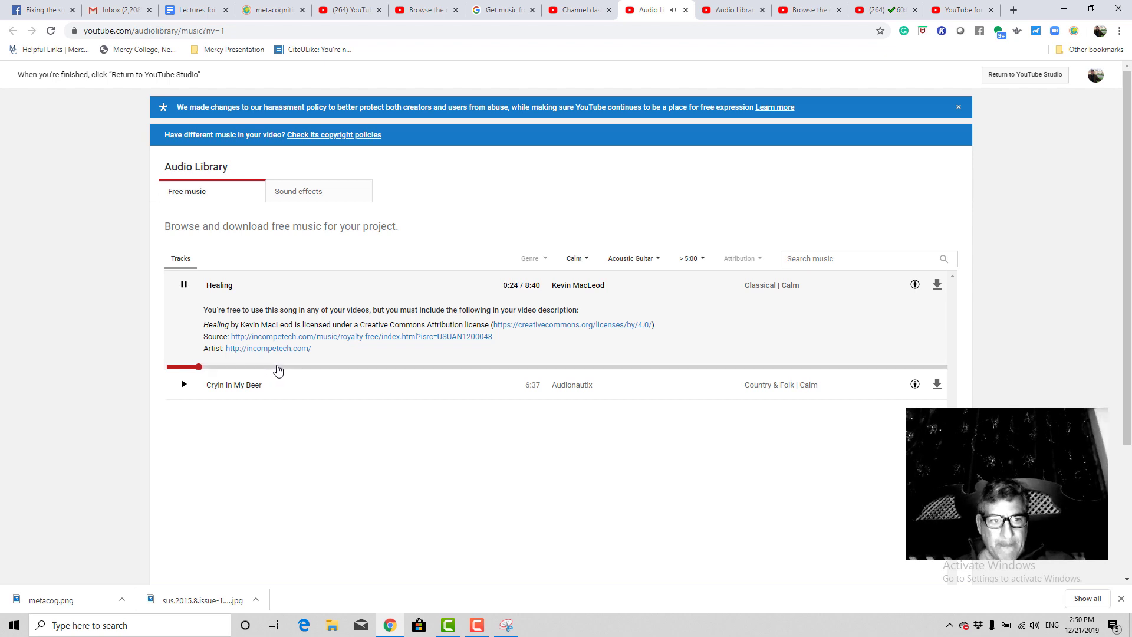
pyautogui.click(184, 284)
pyautogui.click(184, 381)
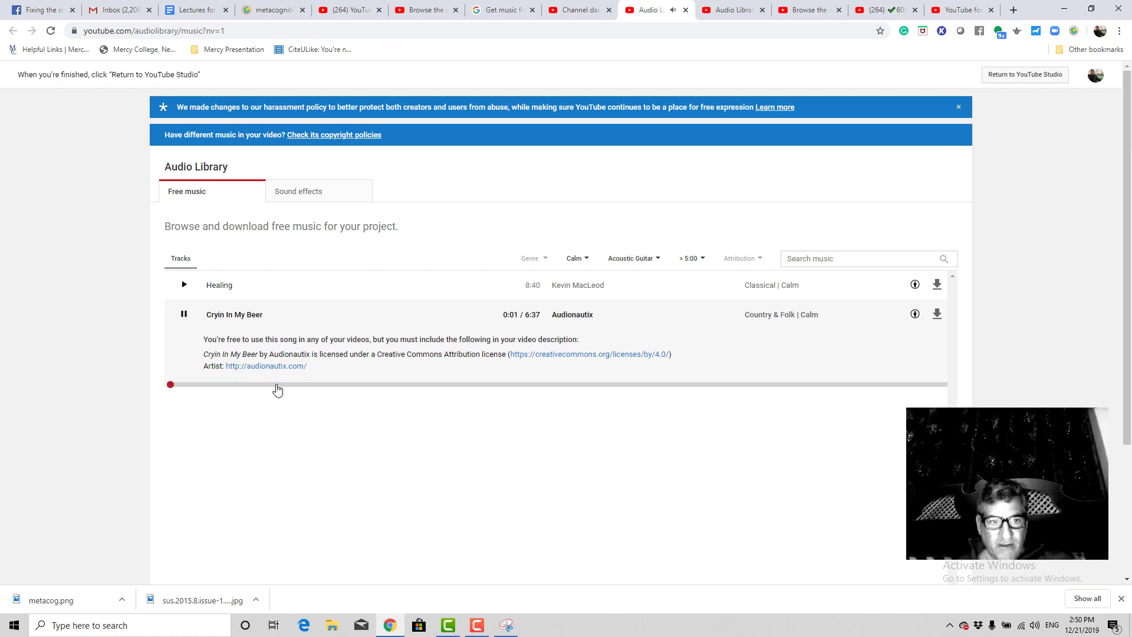
pyautogui.click(289, 385)
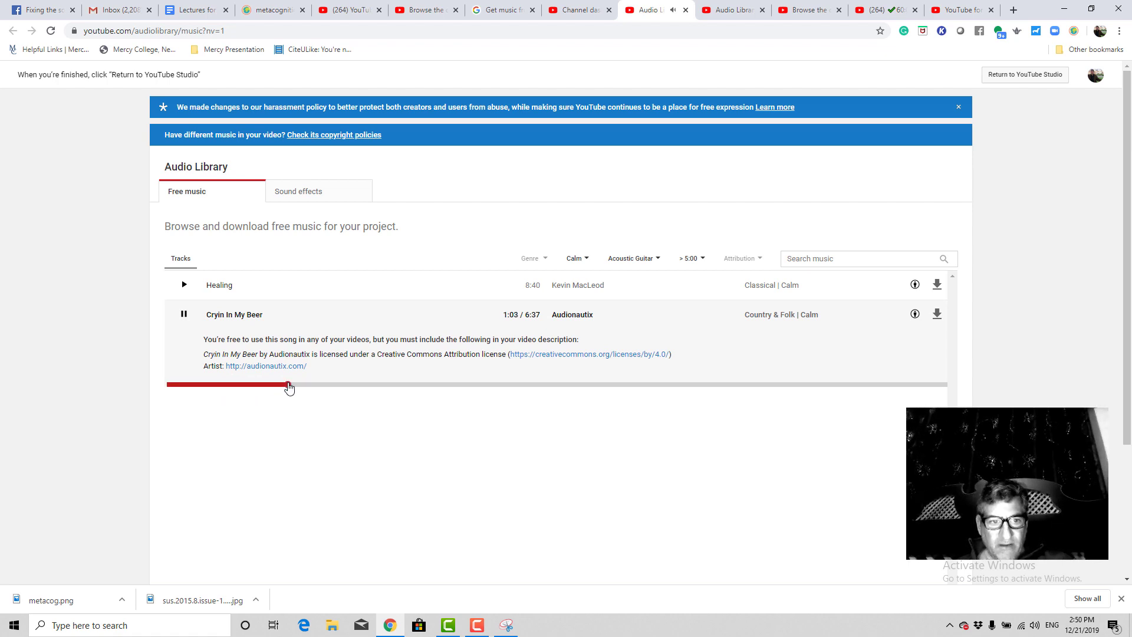
pyautogui.click(184, 315)
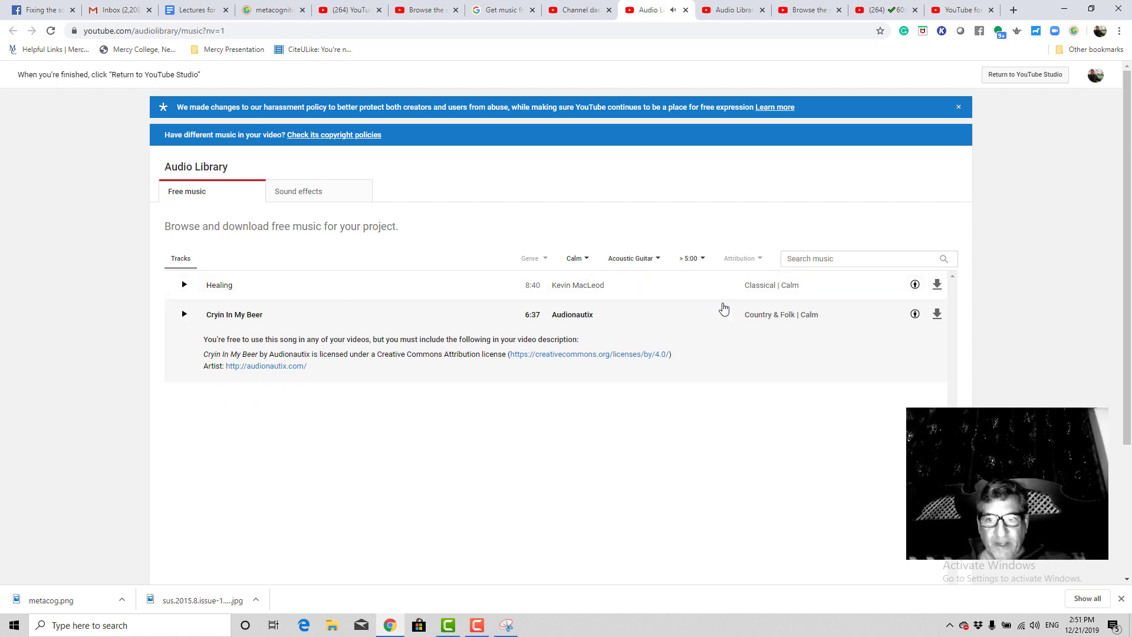
pyautogui.click(936, 285)
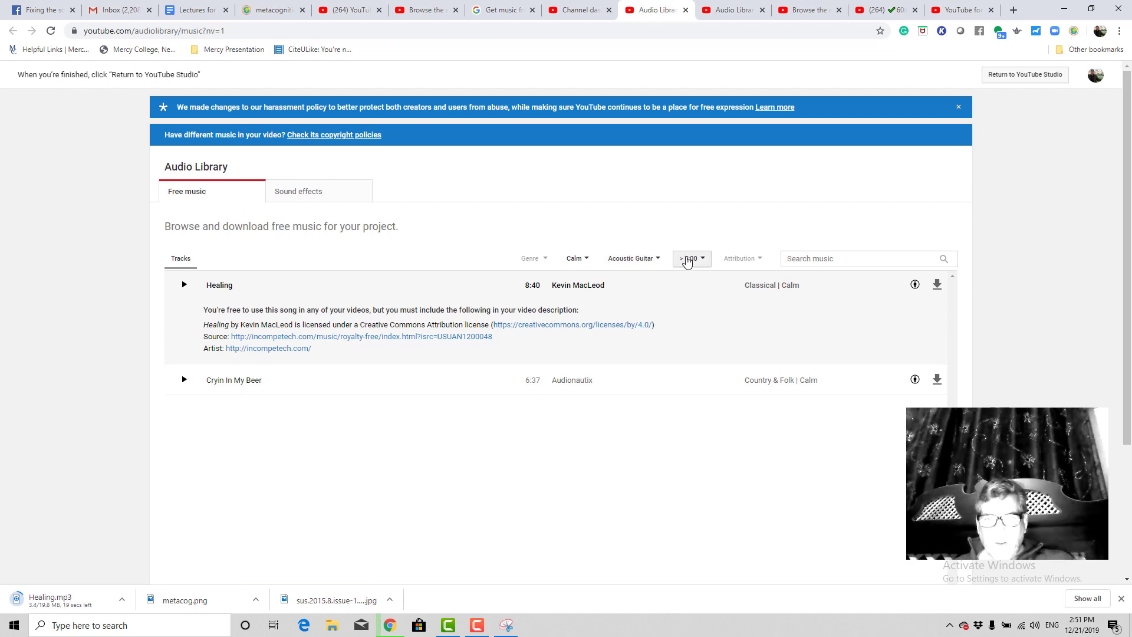
# Change the instrument filter to Strings and preview the tracks Healing and Videomusik.
pyautogui.click(658, 260)
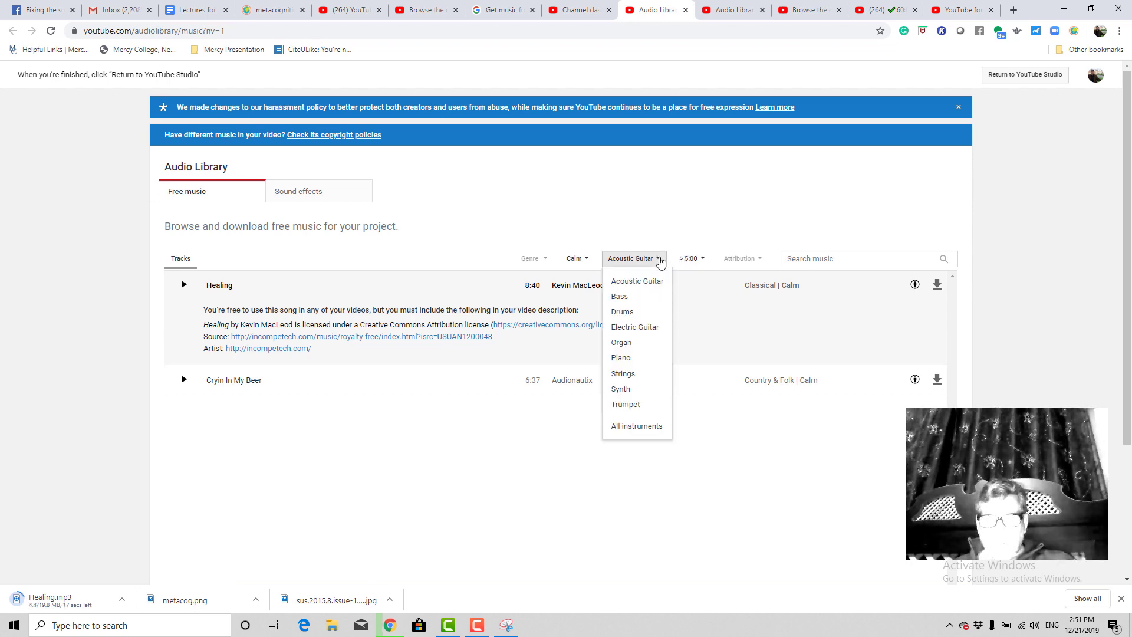
pyautogui.click(641, 376)
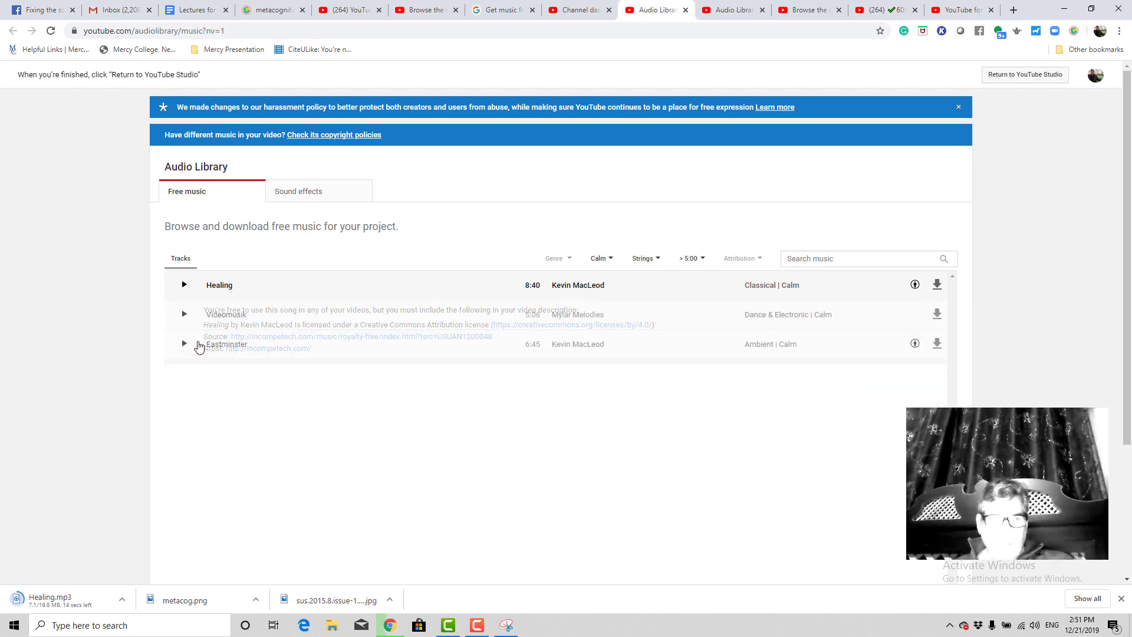
pyautogui.click(179, 285)
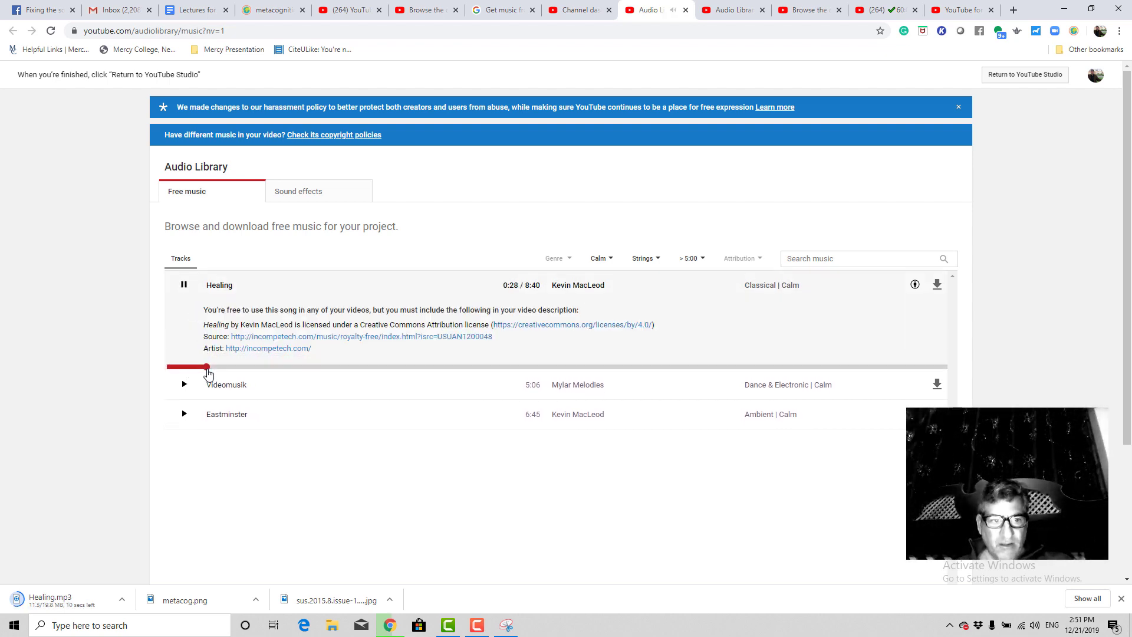
pyautogui.click(185, 289)
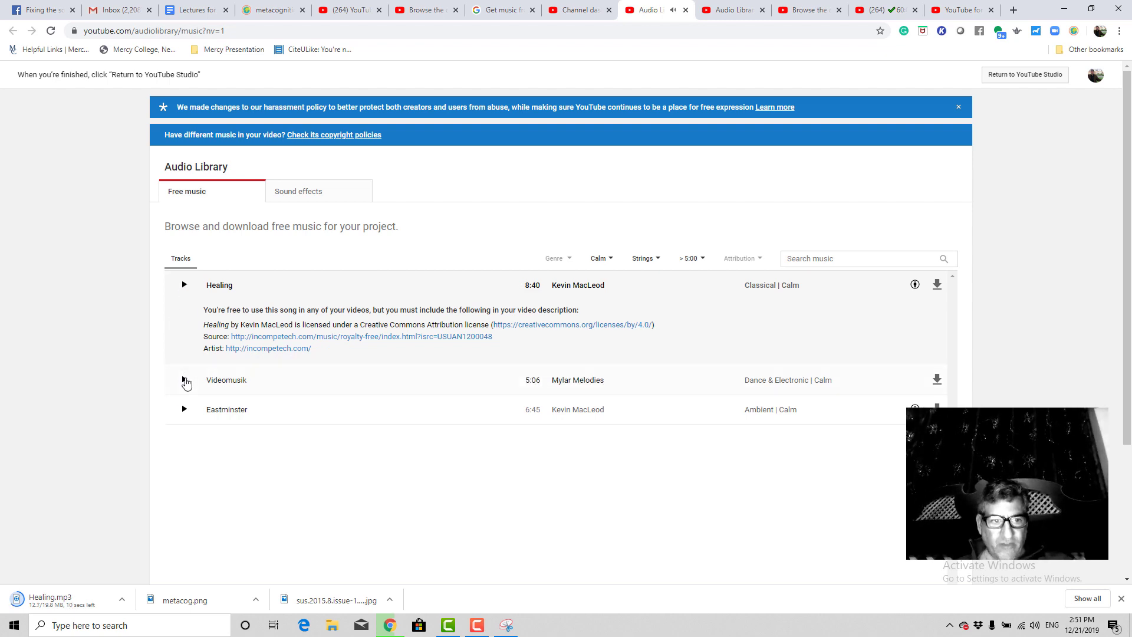
pyautogui.click(184, 381)
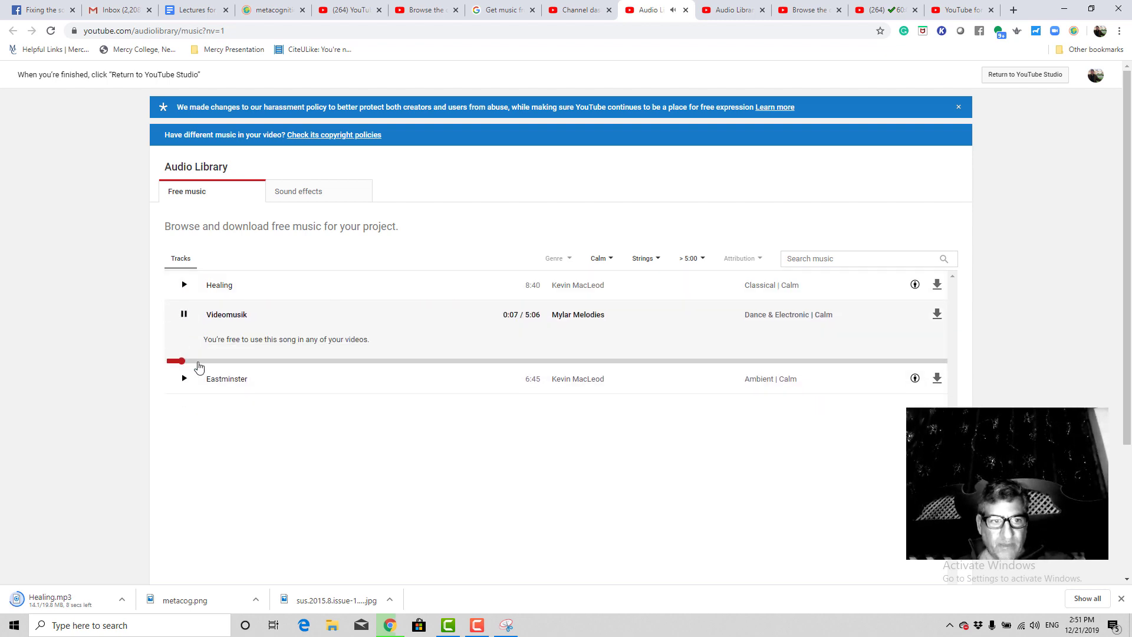
# Preview Eastminster from the start and from about a third of the way in, and download it.
pyautogui.click(184, 378)
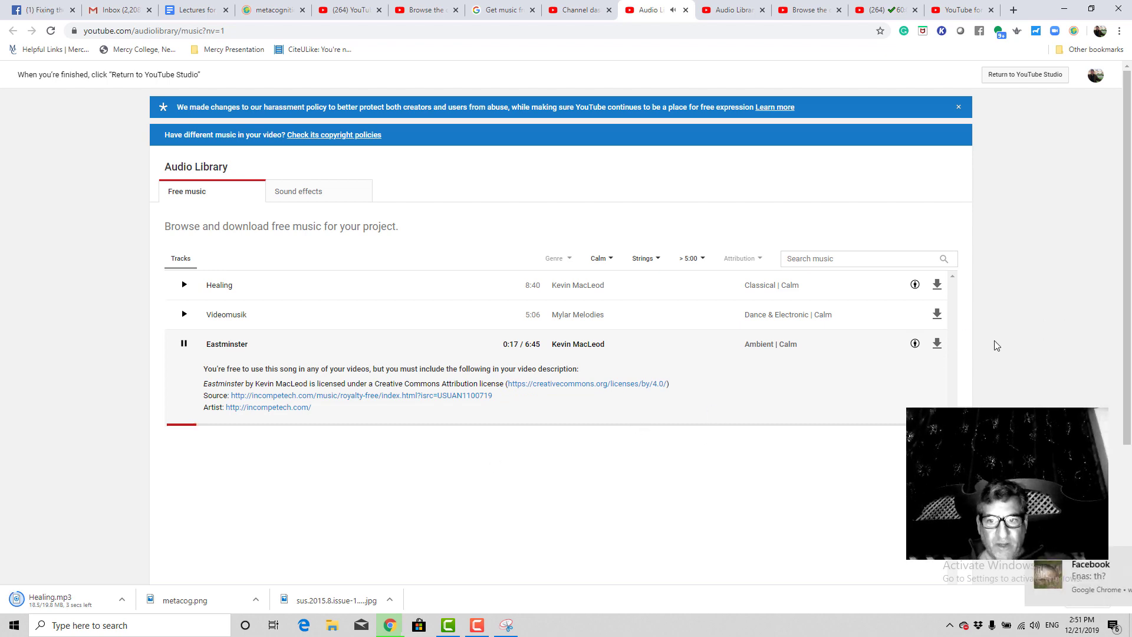
pyautogui.click(408, 425)
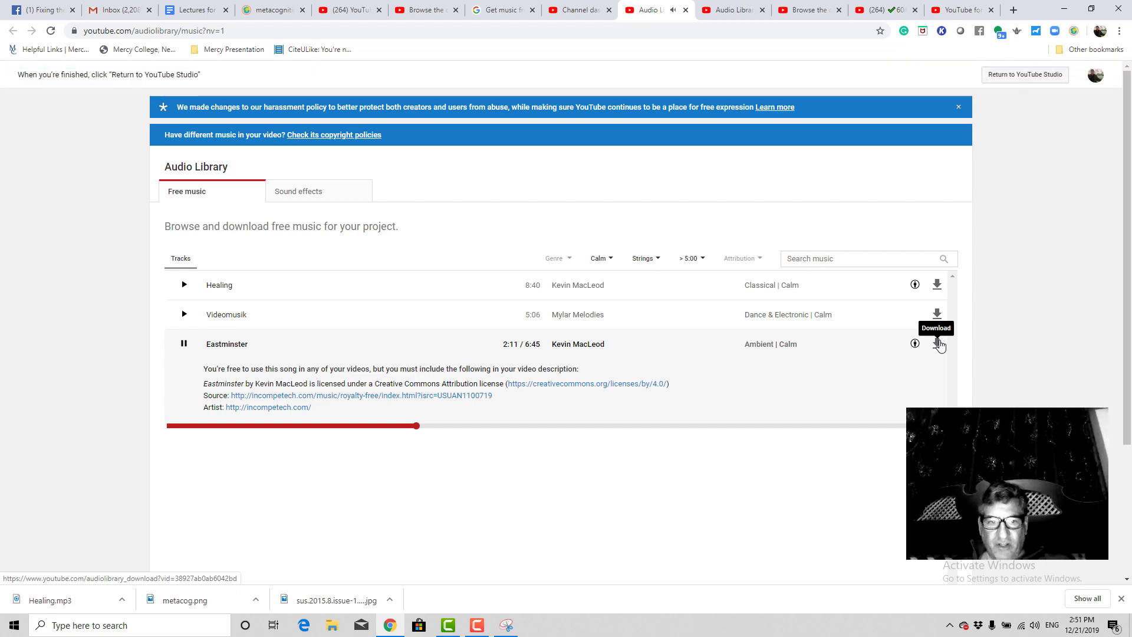
pyautogui.click(939, 345)
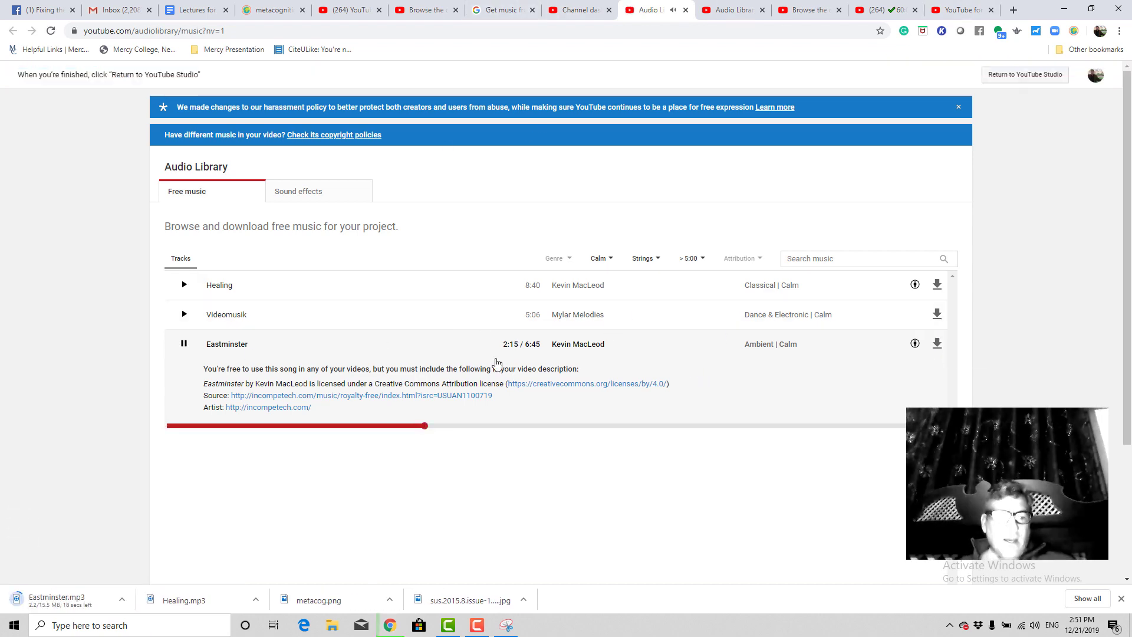
pyautogui.click(184, 344)
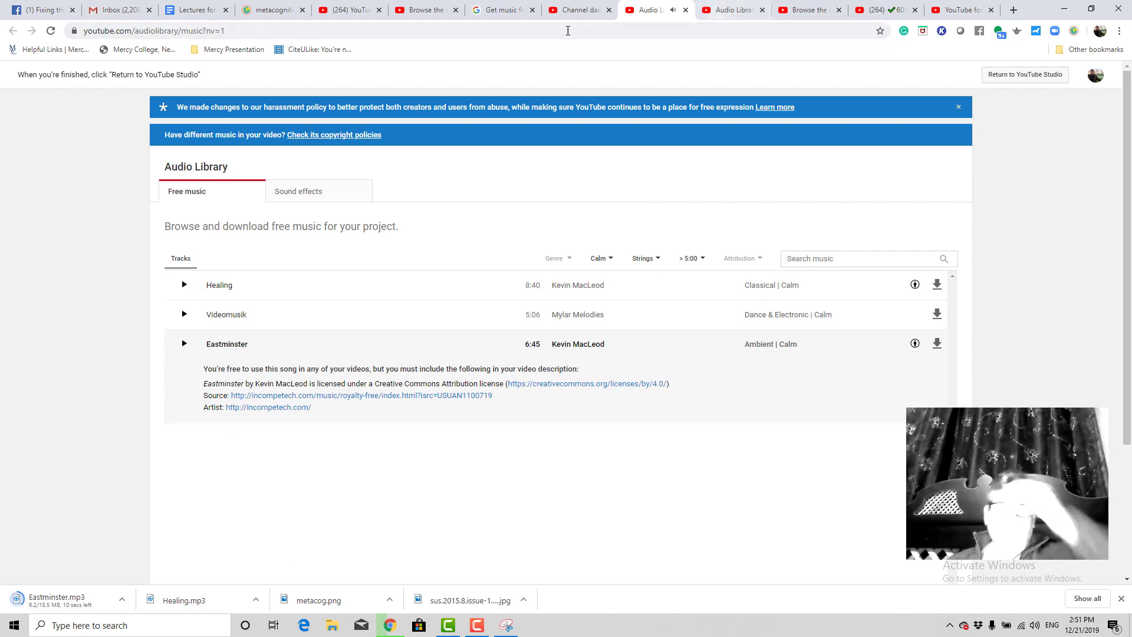
# Search the web for "youtube motion backgrounds".
pyautogui.click(479, 36)
pyautogui.write('you')
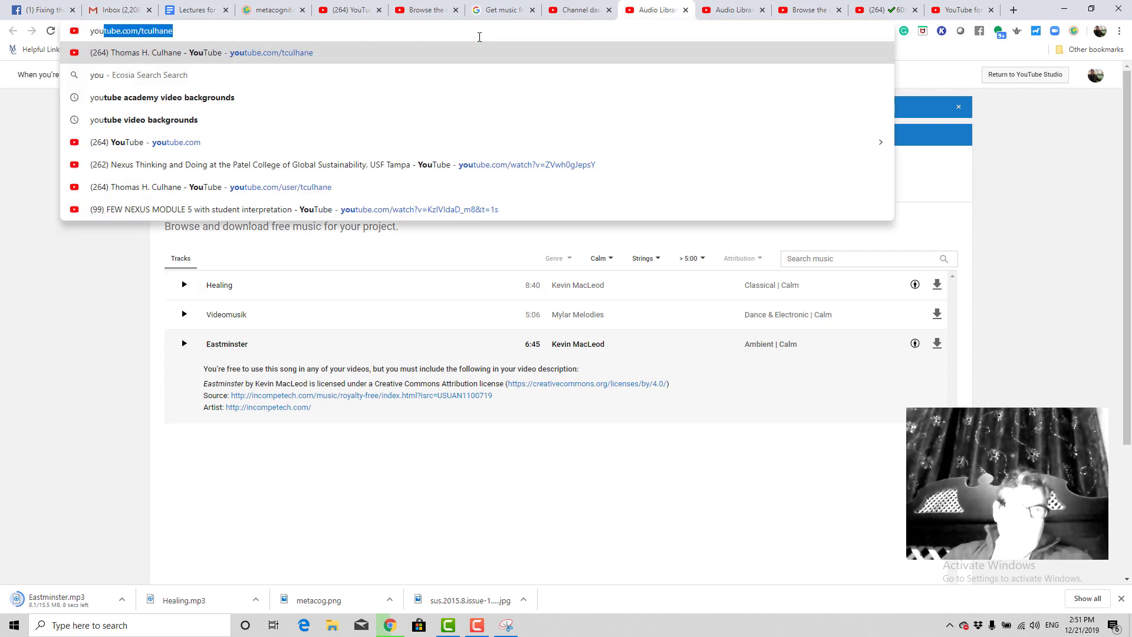
pyautogui.write('tube')
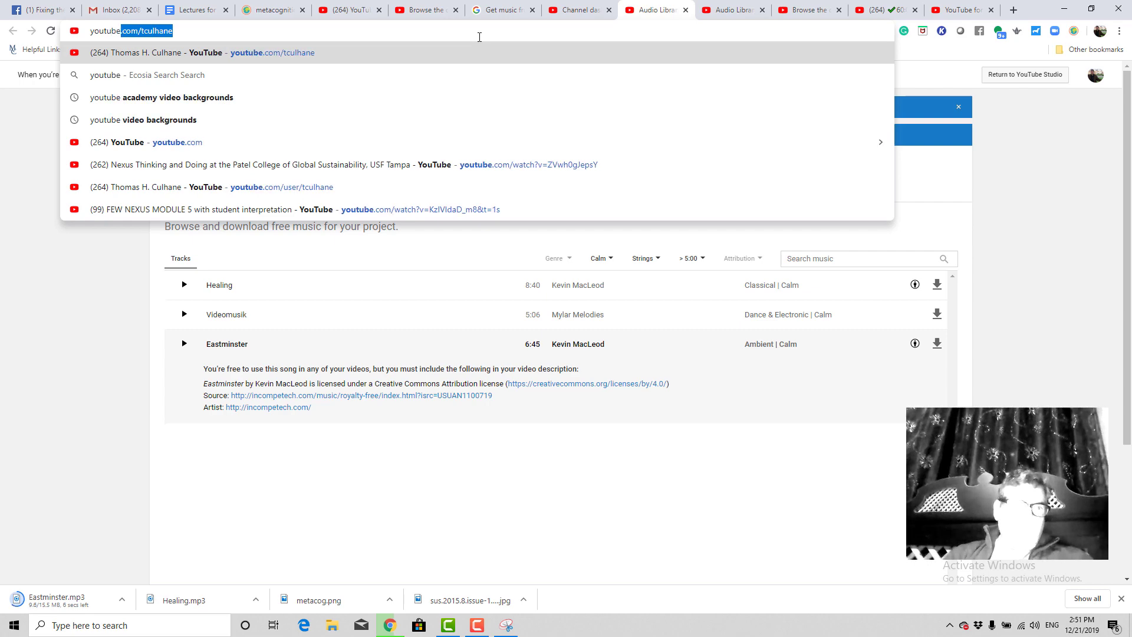
pyautogui.write(' motion backgrounds')
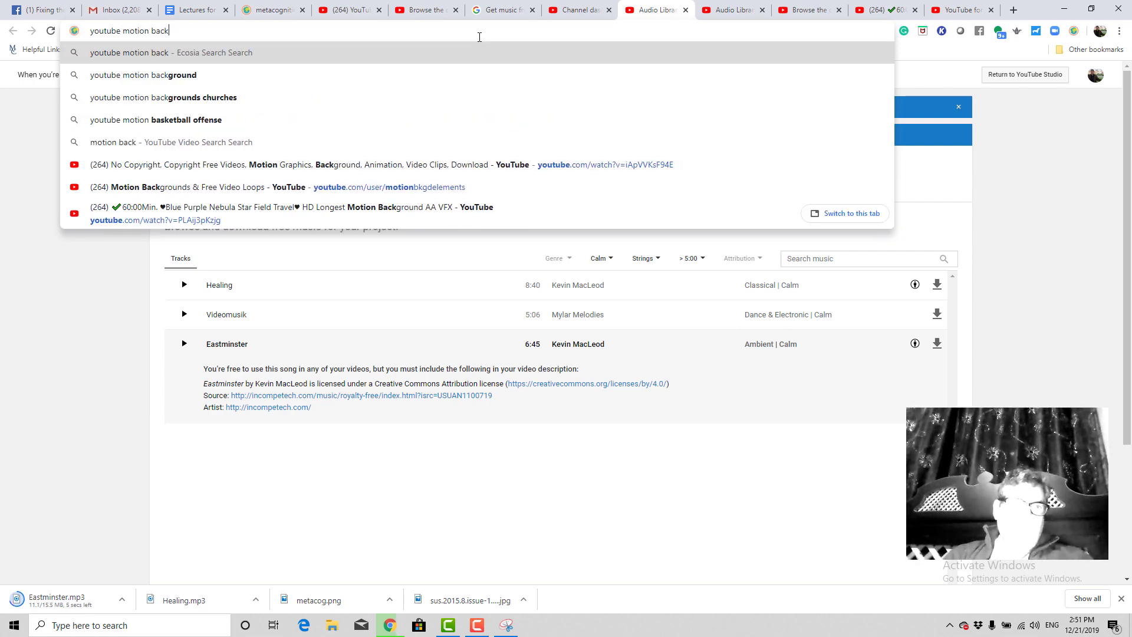
pyautogui.press('Return')
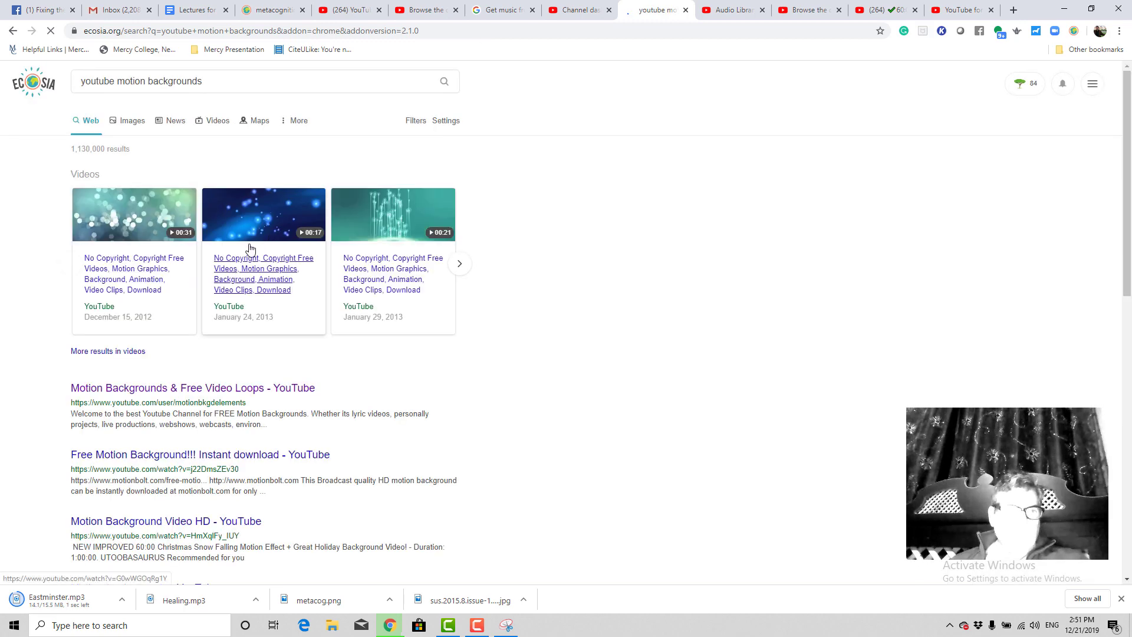
# Open the first No Copyright motion graphics video from the results and look over its page and related videos.
pyautogui.click(136, 269)
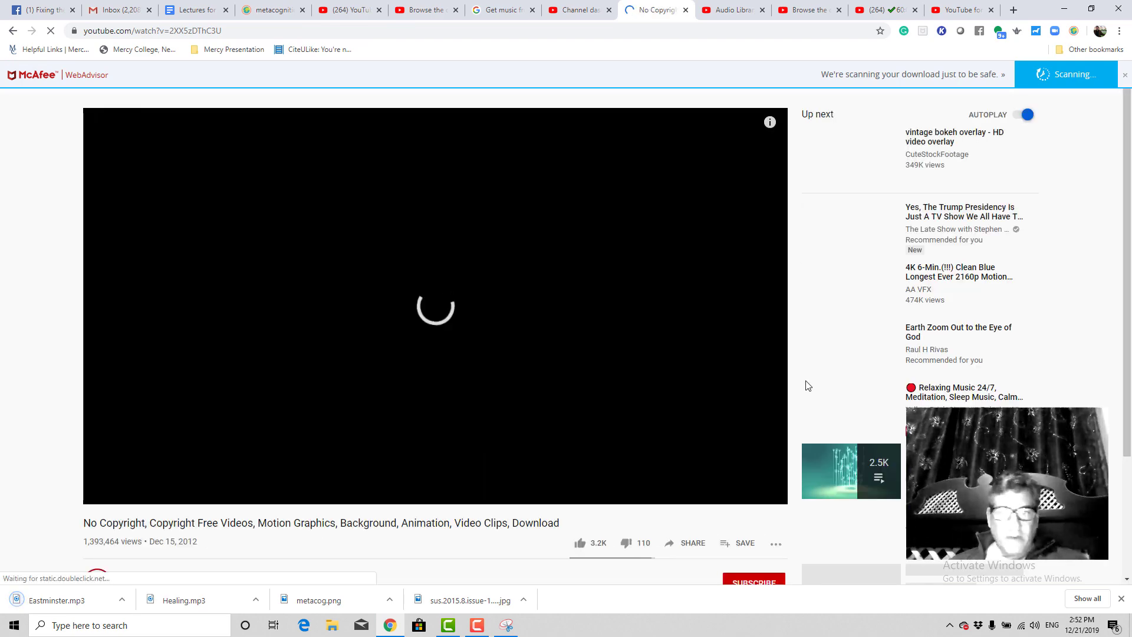
pyautogui.scroll(-6, 422, 260)
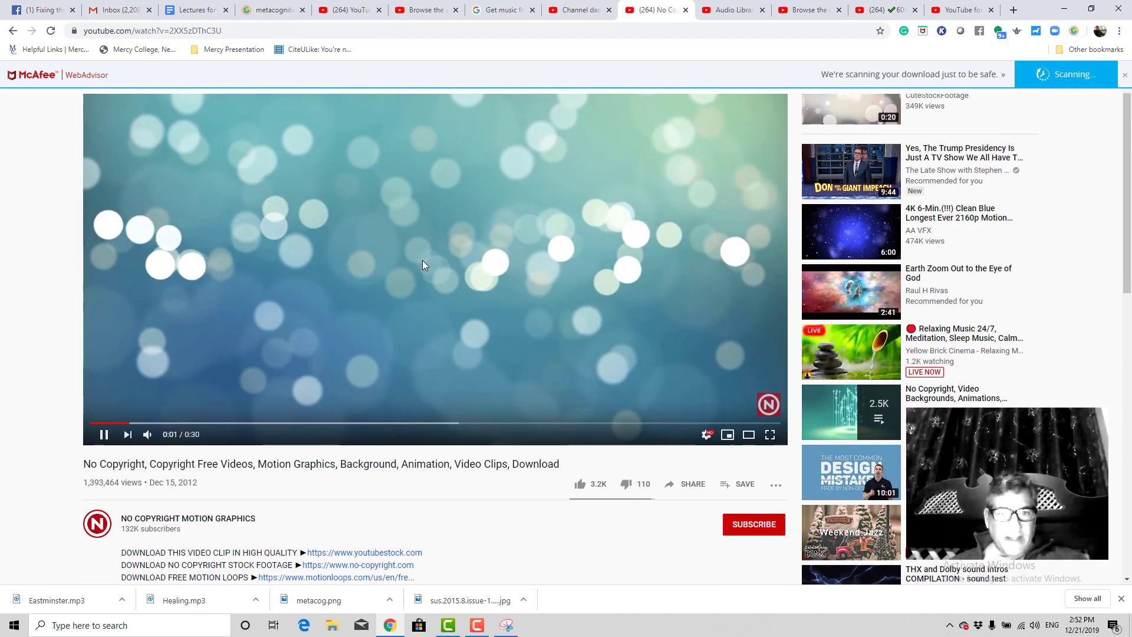
pyautogui.scroll(6, 446, 342)
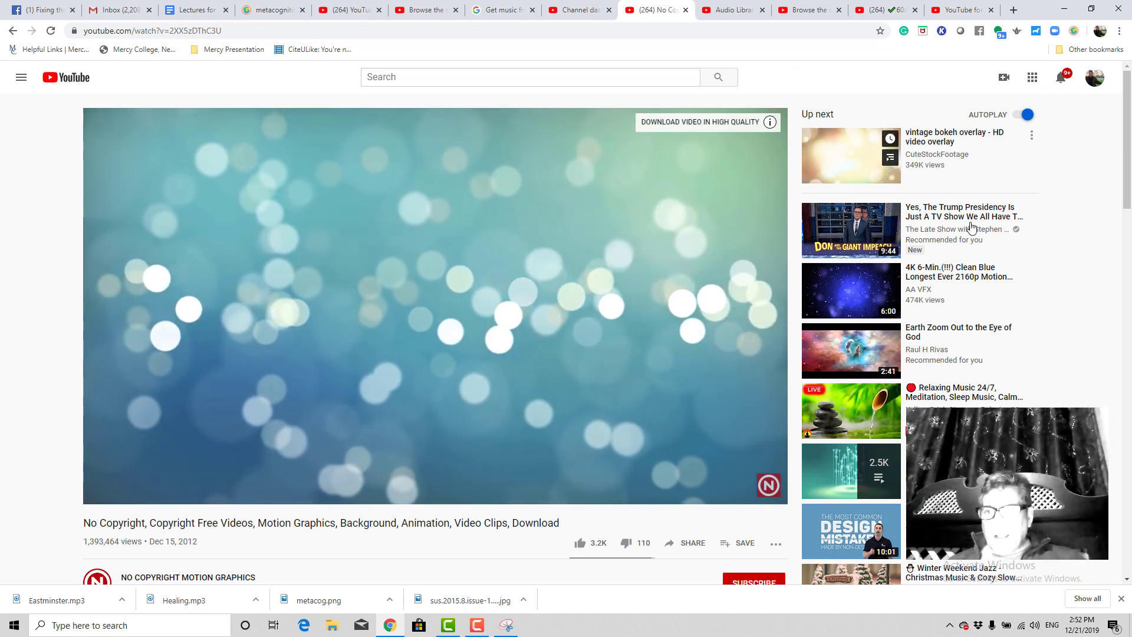
pyautogui.scroll(-5, 1016, 366)
pyautogui.scroll(5, 1015, 366)
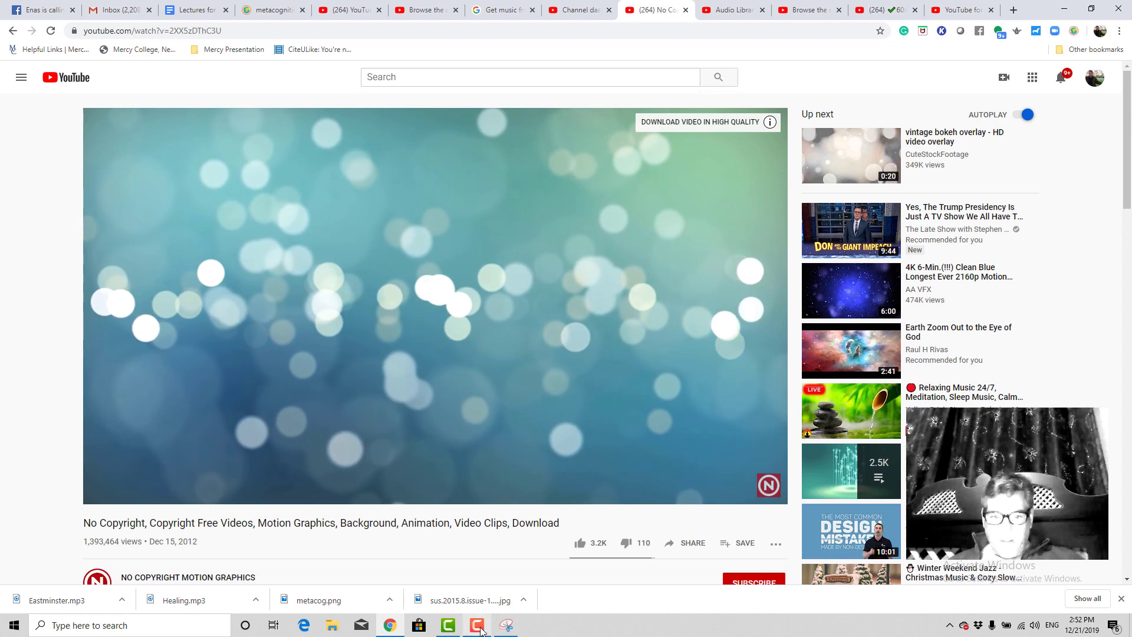
pyautogui.click(964, 625)
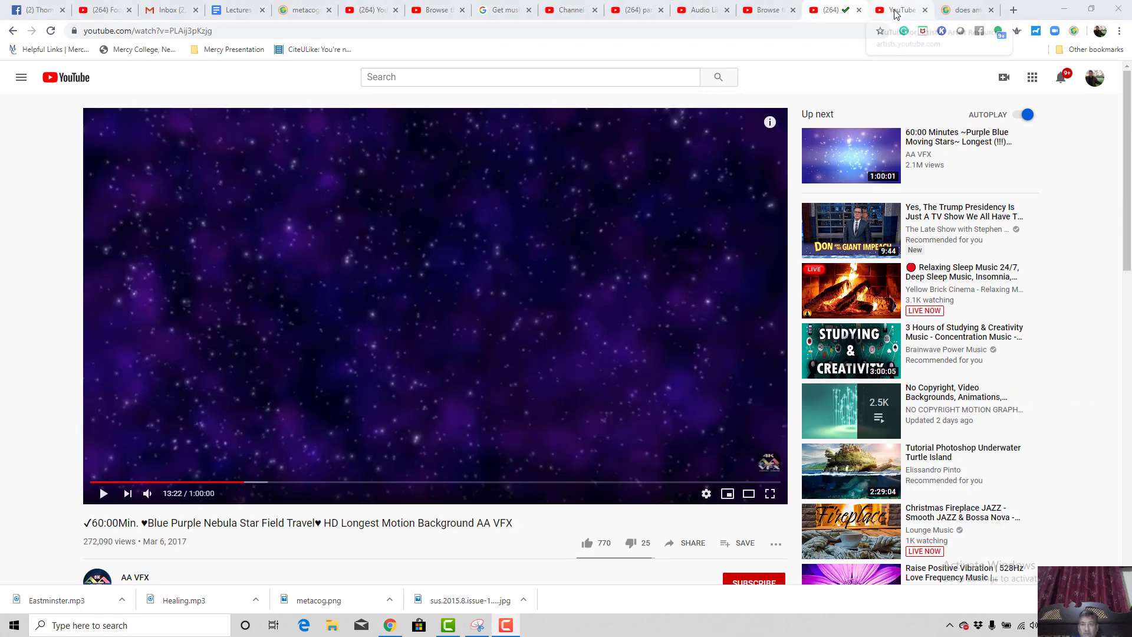
# Check the Artist Resources page, then briefly play the 60-minute Blue Purple Nebula Star Field Travel video and view its description.
pyautogui.click(896, 12)
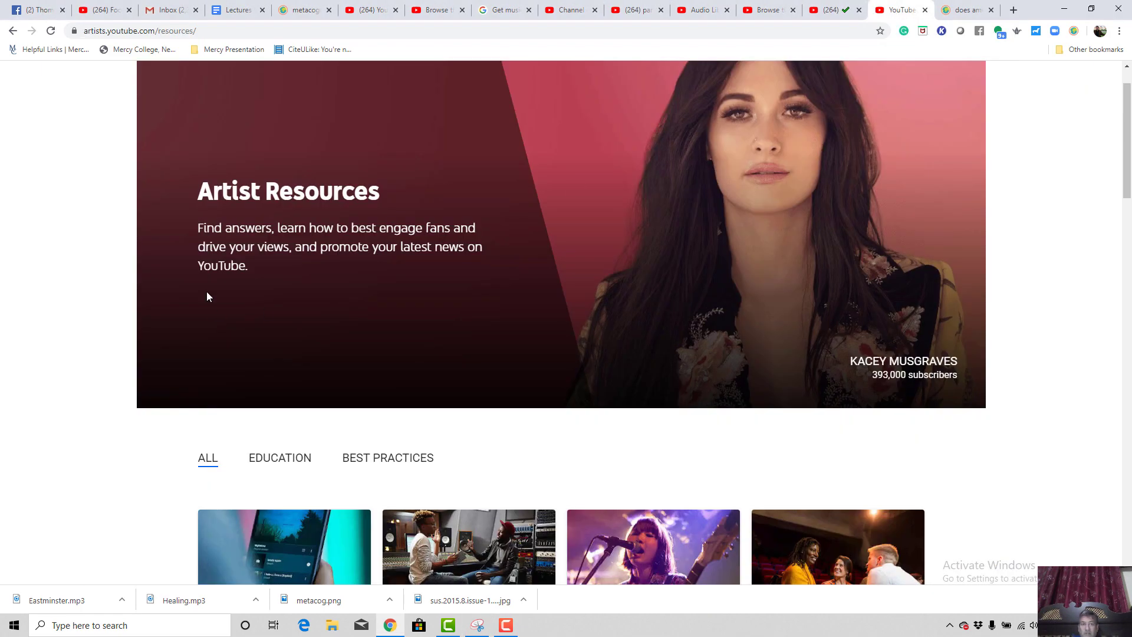
pyautogui.click(832, 10)
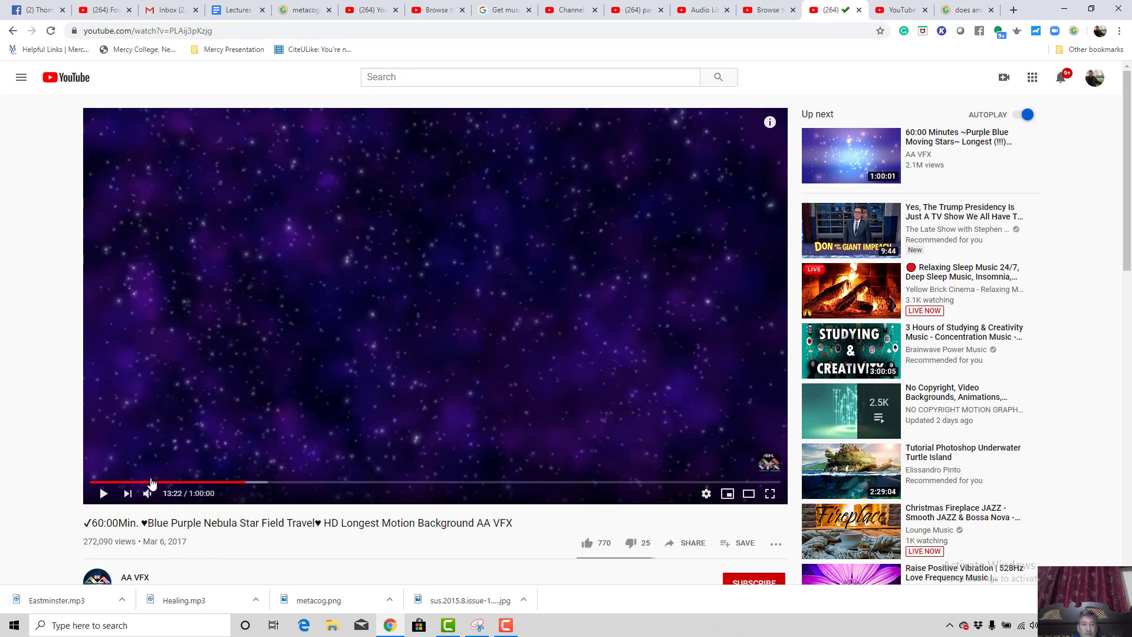
pyautogui.click(102, 499)
pyautogui.click(104, 495)
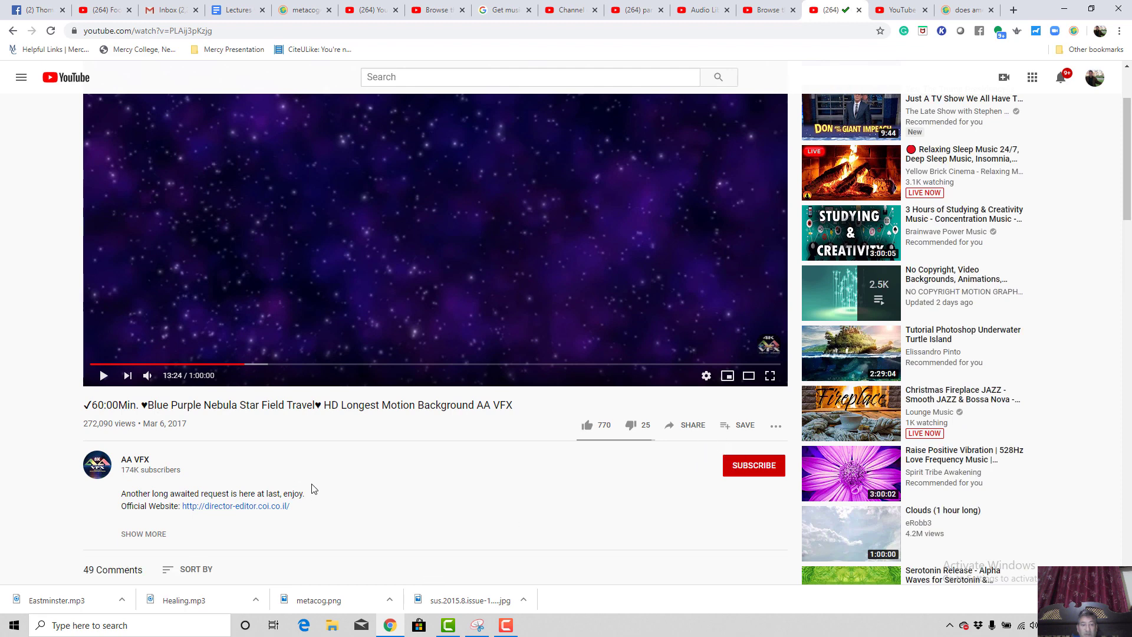
pyautogui.scroll(2, 457, 394)
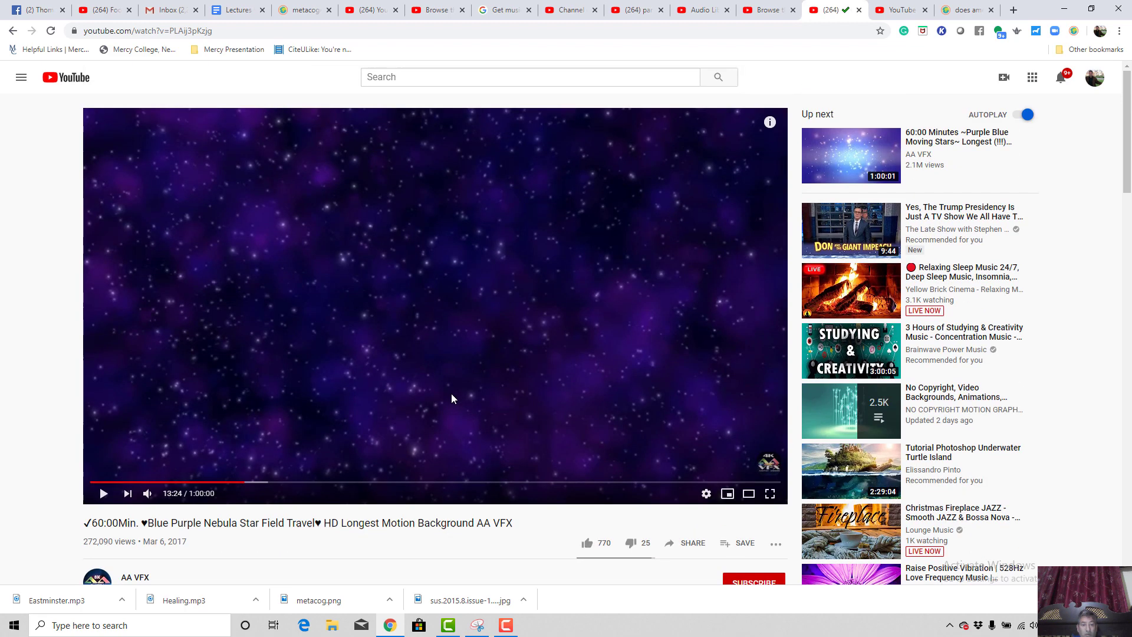
# Search the computer's installed apps for a 4k downloader, and clear the search.
pyautogui.click(86, 625)
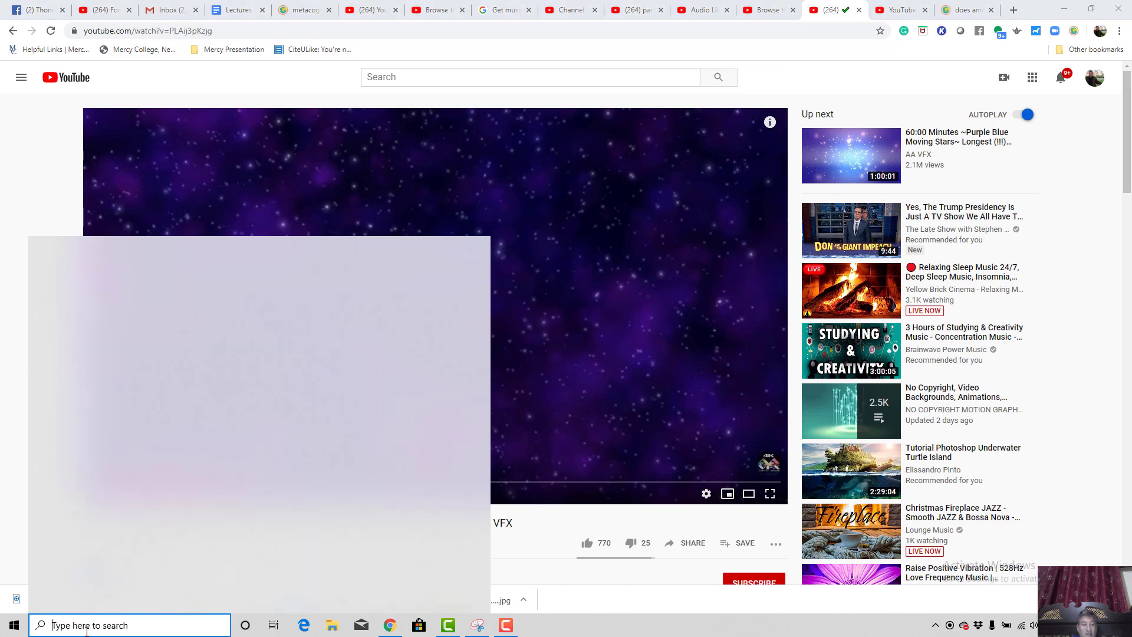
pyautogui.write('4k')
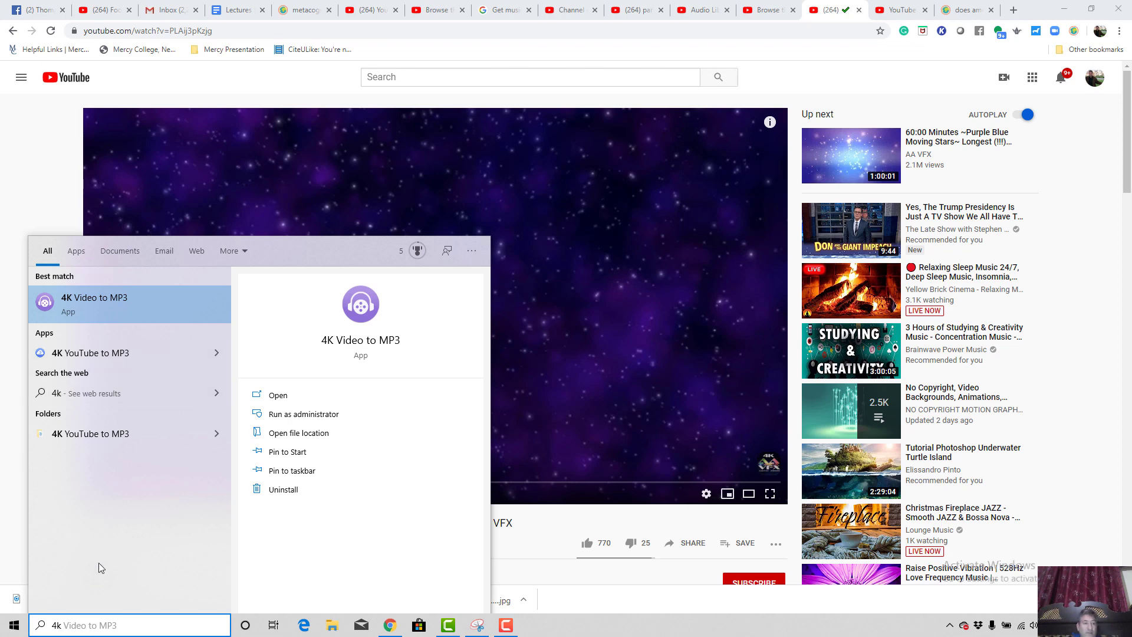
pyautogui.click(84, 621)
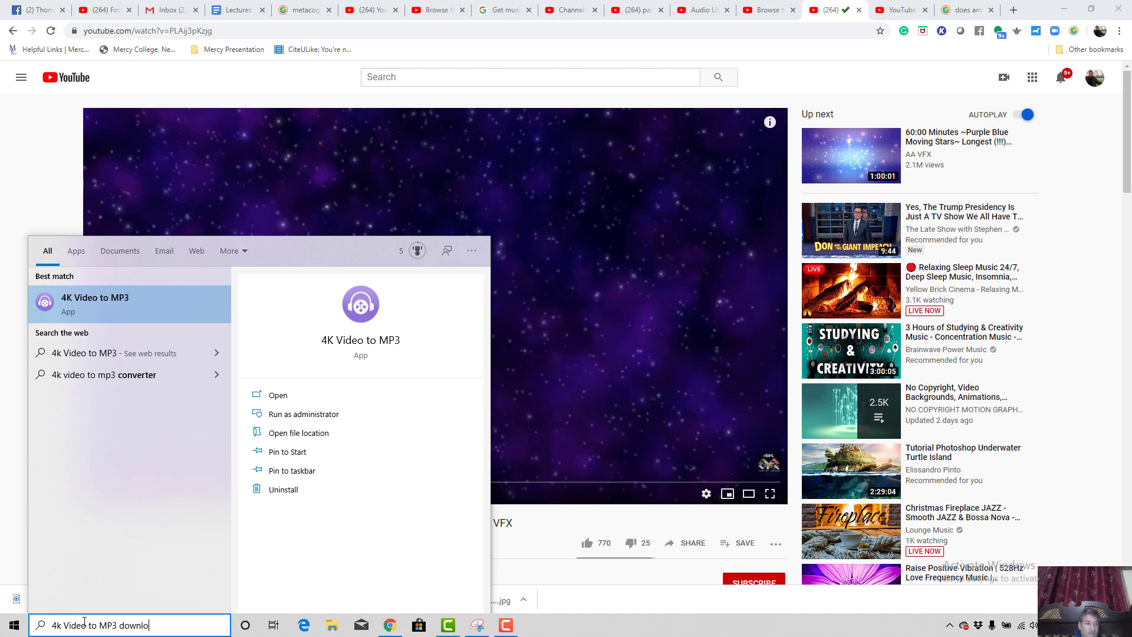
pyautogui.press('BackSpace')
pyautogui.press('BackSpace')
pyautogui.press('BackSpace')
pyautogui.press('BackSpace')
pyautogui.press('BackSpace')
pyautogui.press('BackSpace')
pyautogui.press('BackSpace')
pyautogui.press('BackSpace')
pyautogui.press('BackSpace')
pyautogui.press('BackSpace')
pyautogui.press('BackSpace')
pyautogui.press('BackSpace')
pyautogui.press('BackSpace')
pyautogui.press('BackSpace')
pyautogui.press('BackSpace')
pyautogui.press('BackSpace')
pyautogui.press('BackSpace')
pyautogui.press('BackSpace')
pyautogui.press('BackSpace')
pyautogui.press('BackSpace')
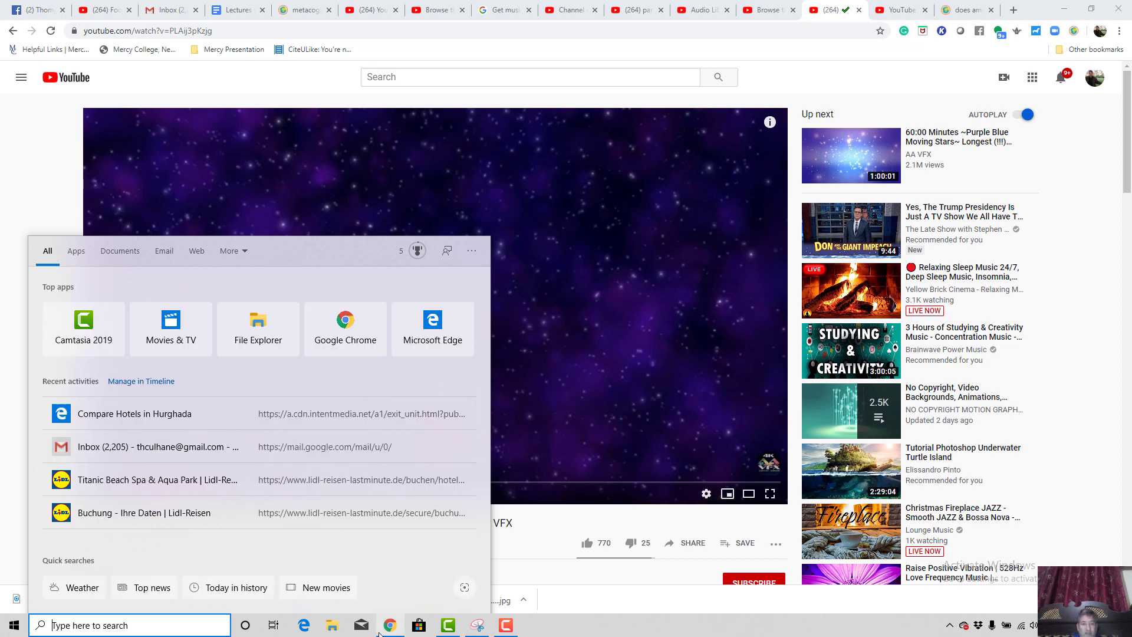
# Replace the marriage registration search in the last browser tab with a web search for "4k downloader".
pyautogui.click(959, 18)
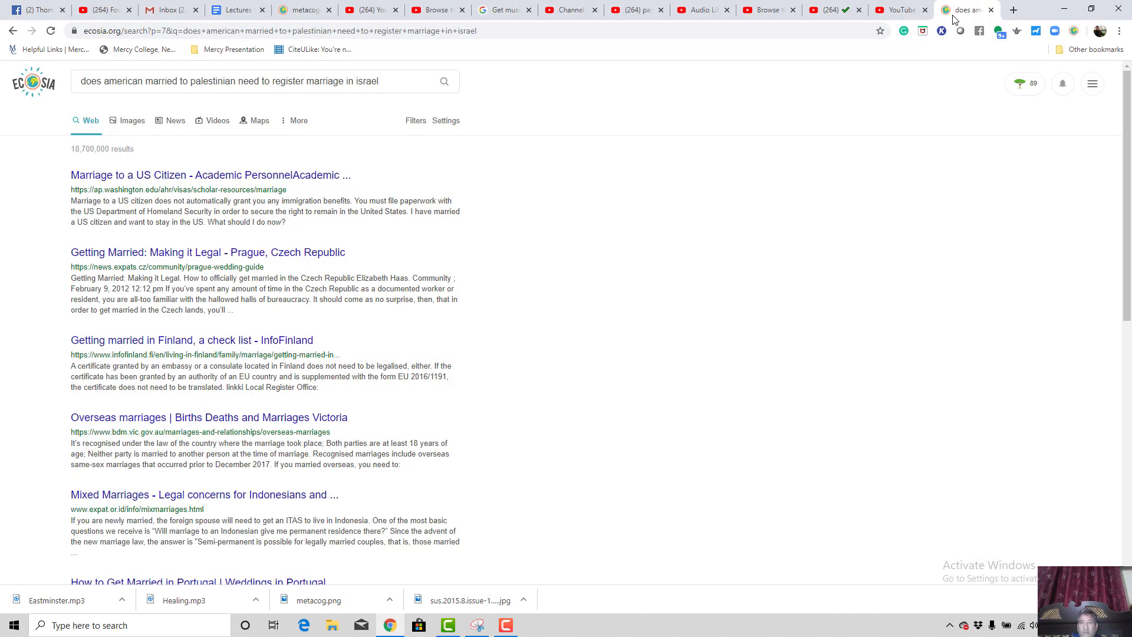
pyautogui.click(213, 34)
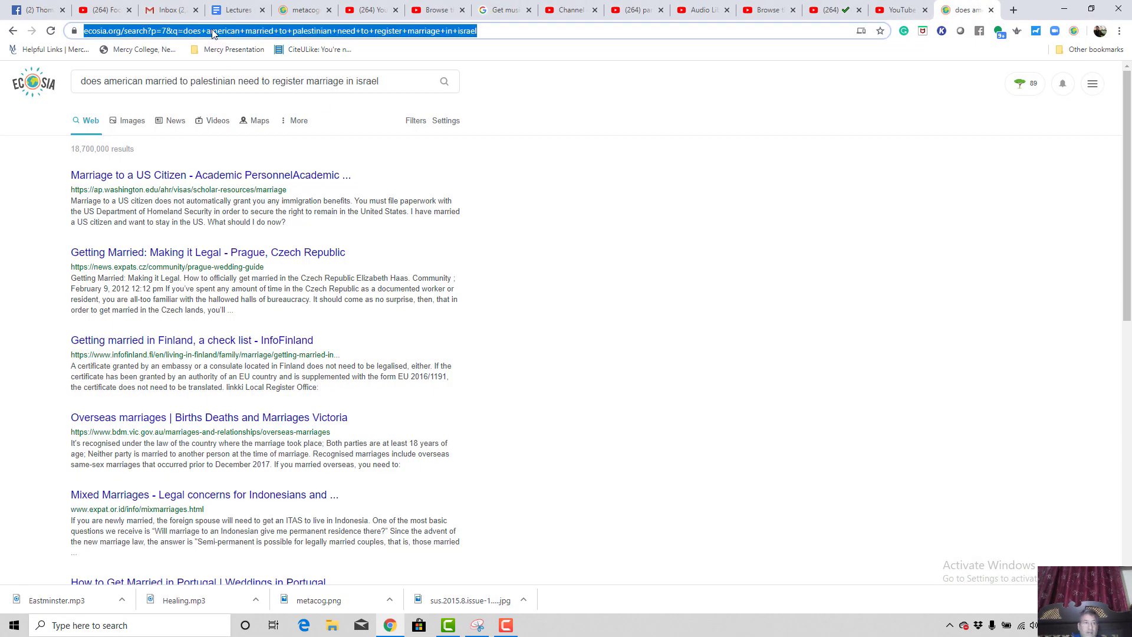
pyautogui.press('BackSpace')
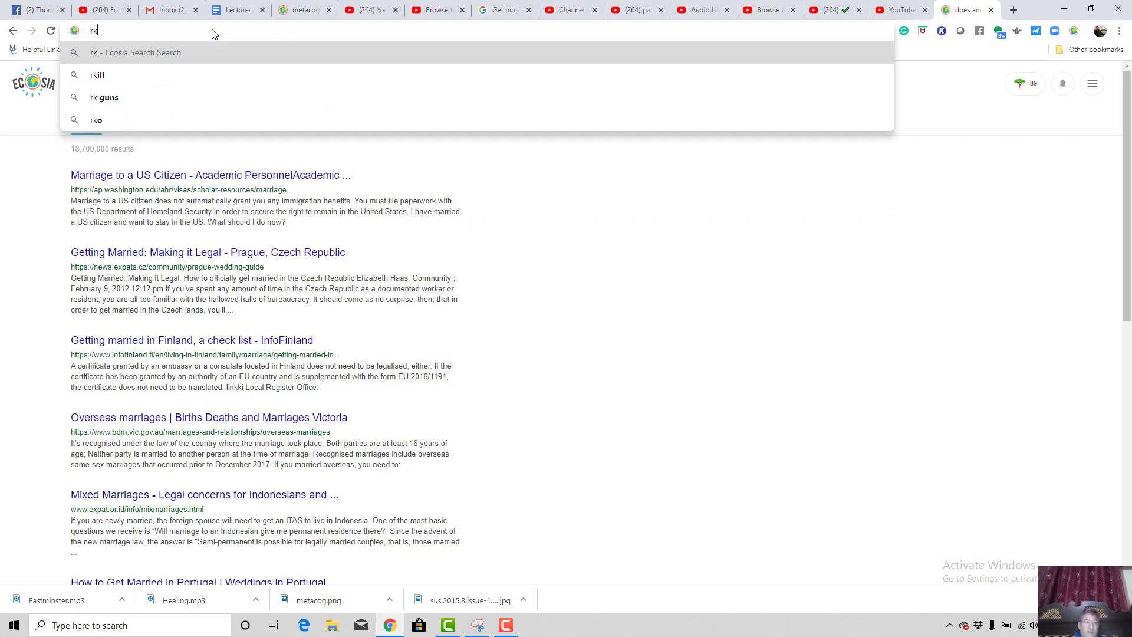
pyautogui.write('4k ')
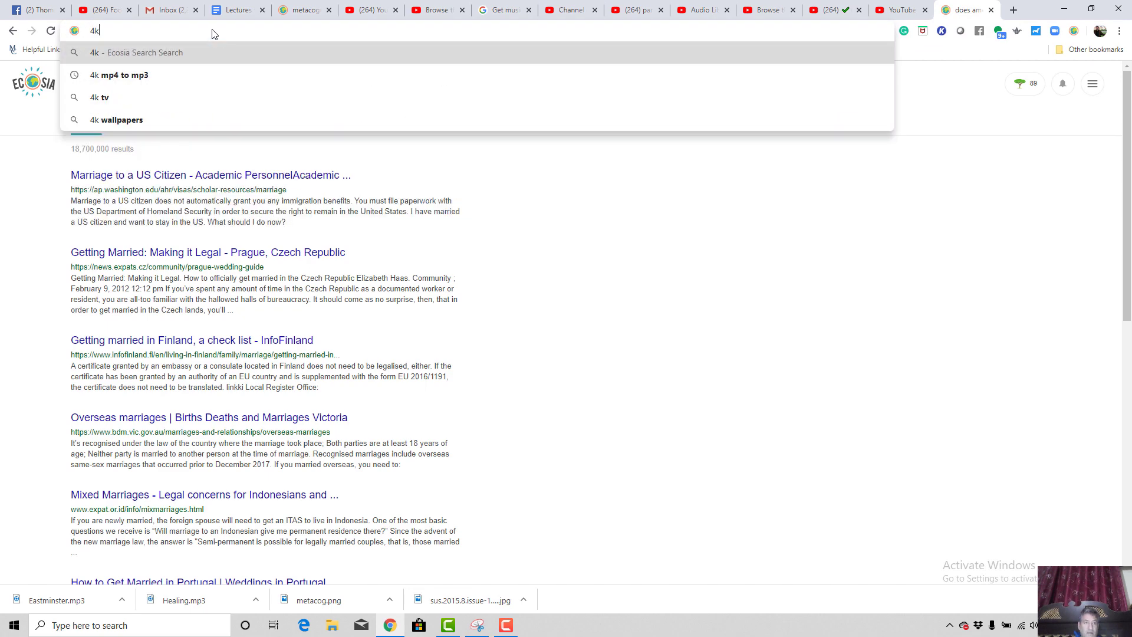
pyautogui.write('downloader')
pyautogui.press('Return')
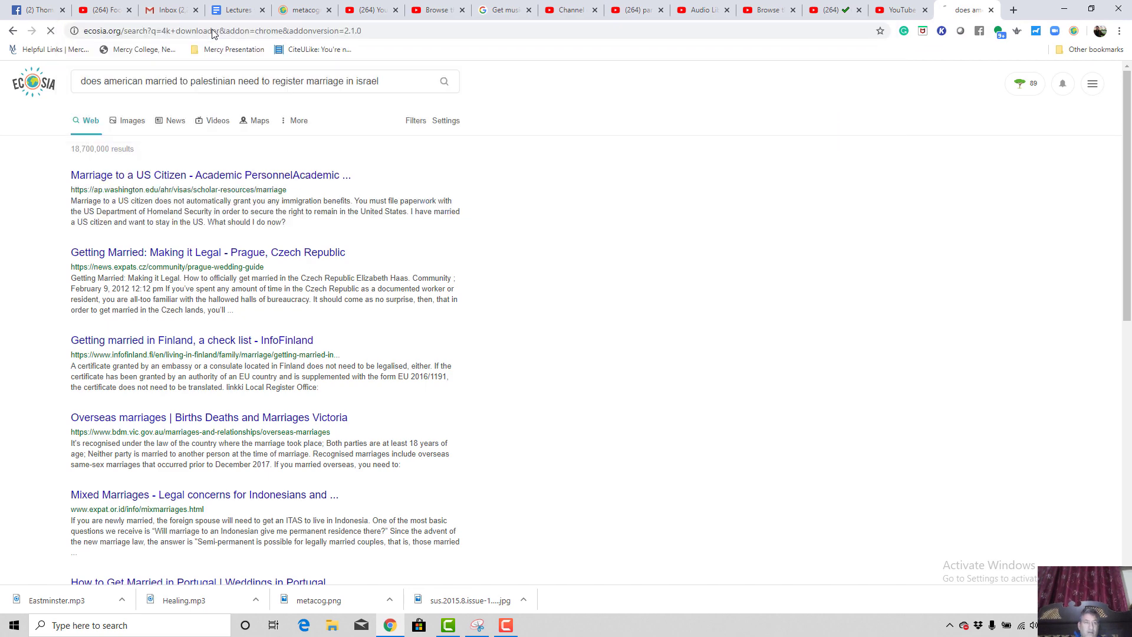
# Open the 4K Video Downloader product page, download its Windows 64-bit installer, and dismiss the thank-you message.
pyautogui.scroll(-3, 202, 434)
pyautogui.click(202, 424)
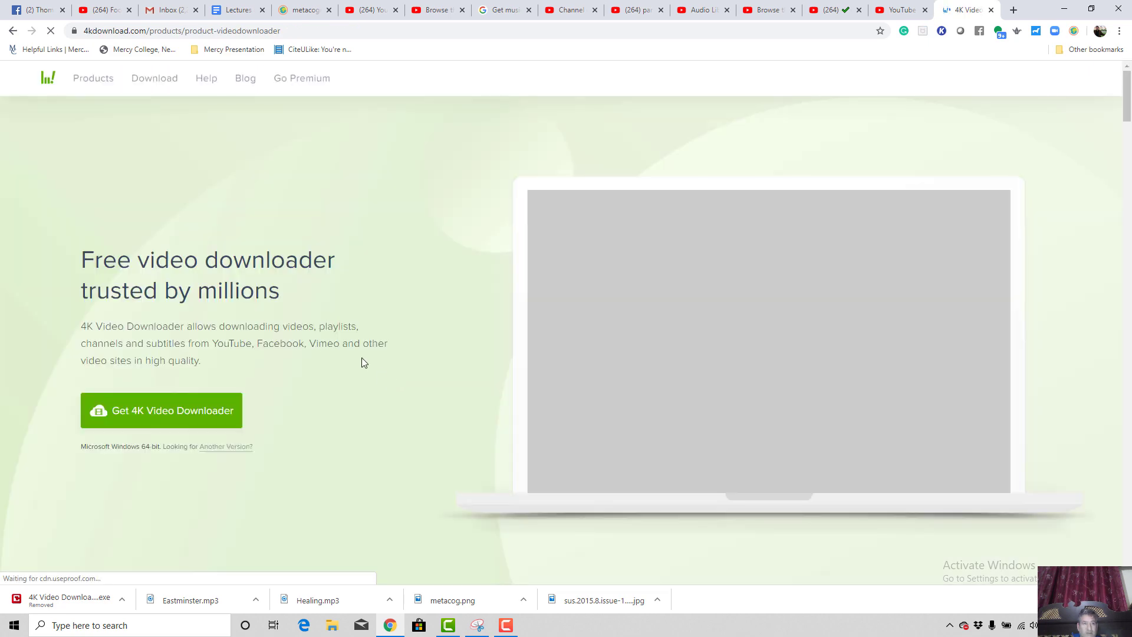
pyautogui.click(160, 422)
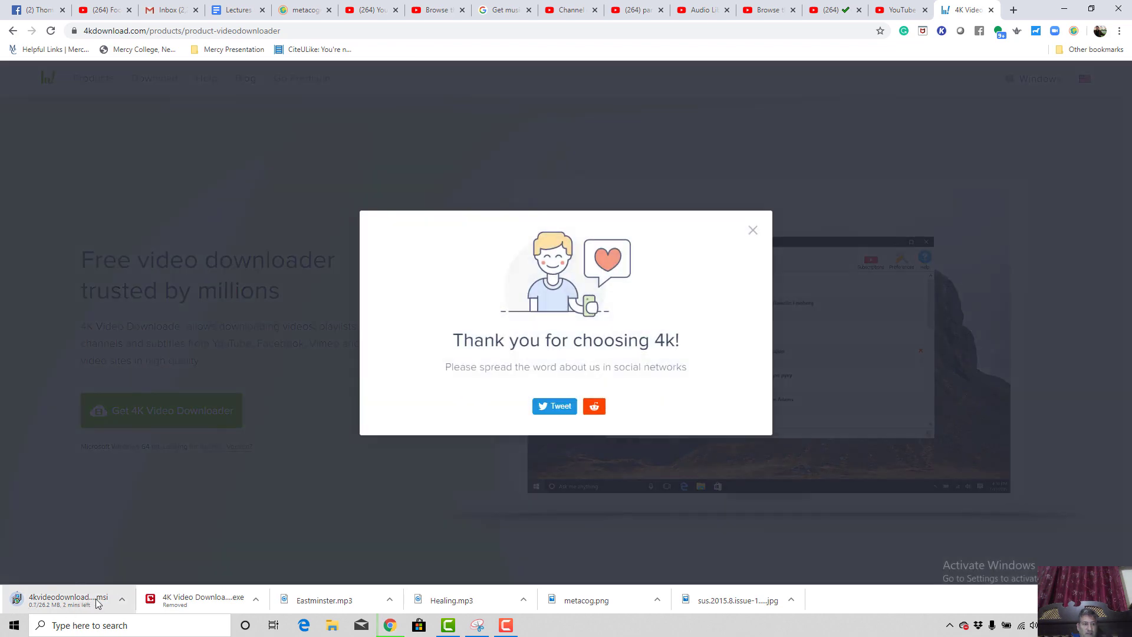
pyautogui.click(754, 230)
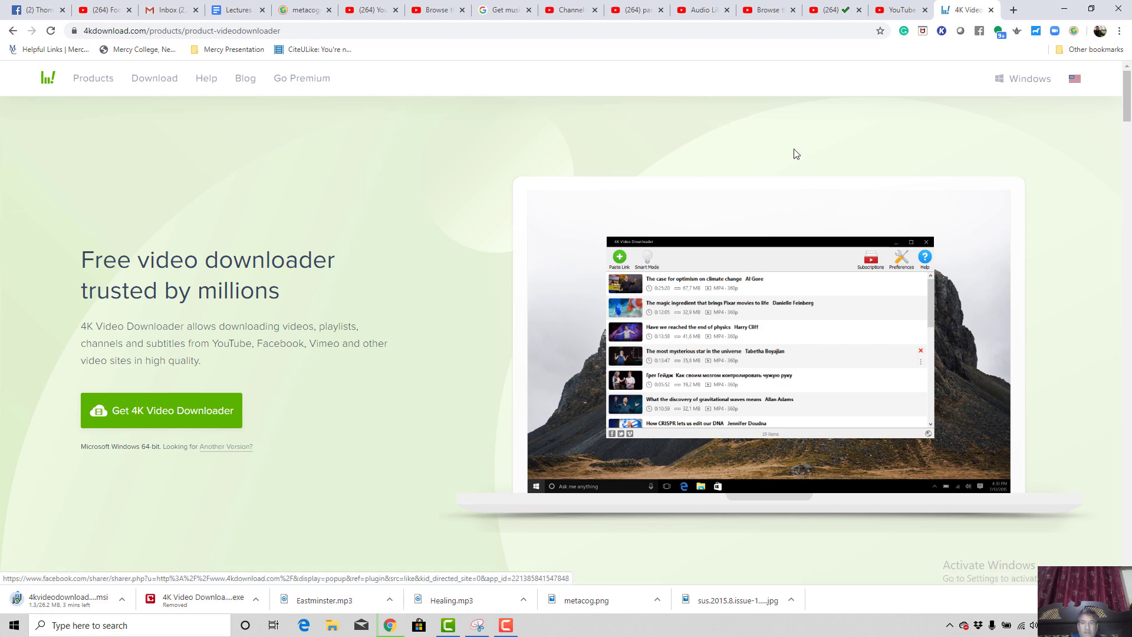
# Close the Artist Resources page and the duplicate Creator Academy catalog beside the nebula star field video.
pyautogui.click(921, 6)
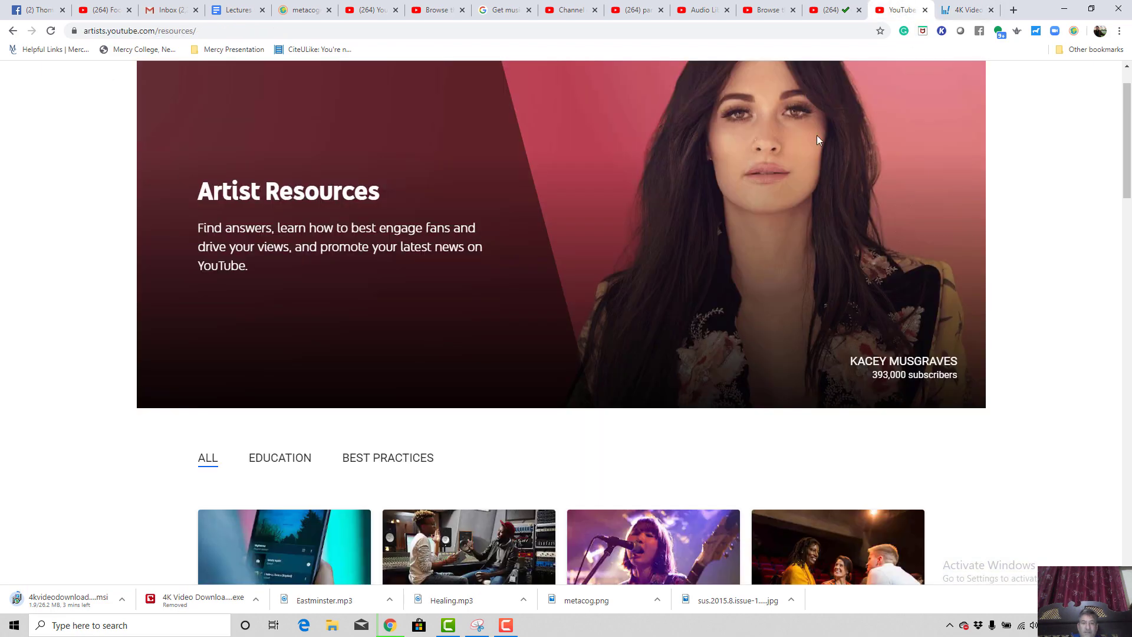
pyautogui.click(925, 10)
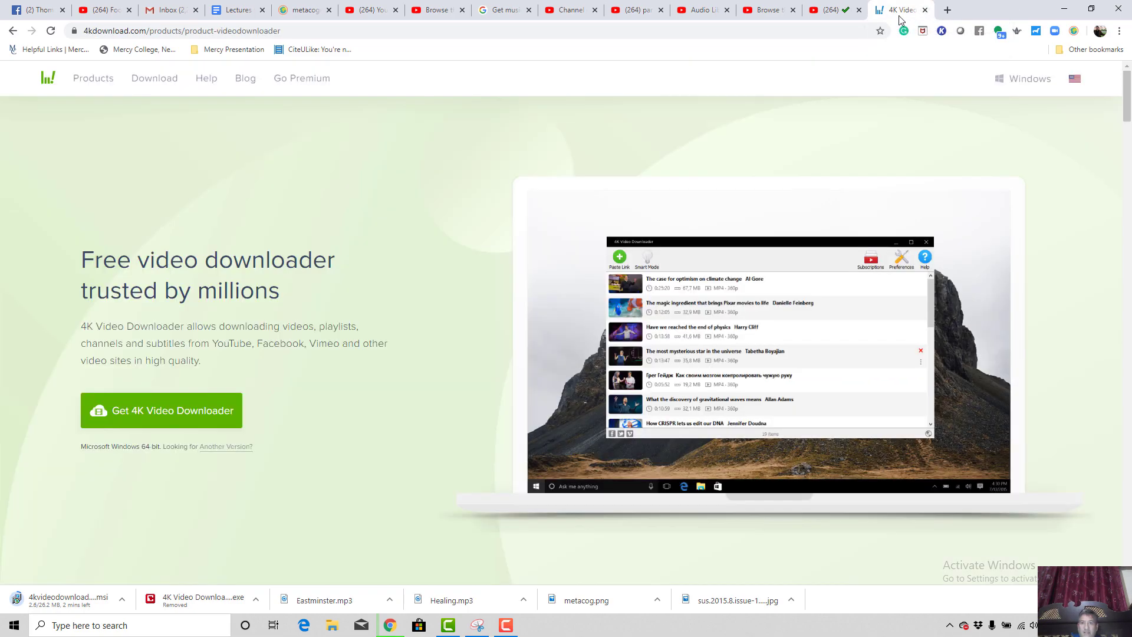
pyautogui.click(831, 10)
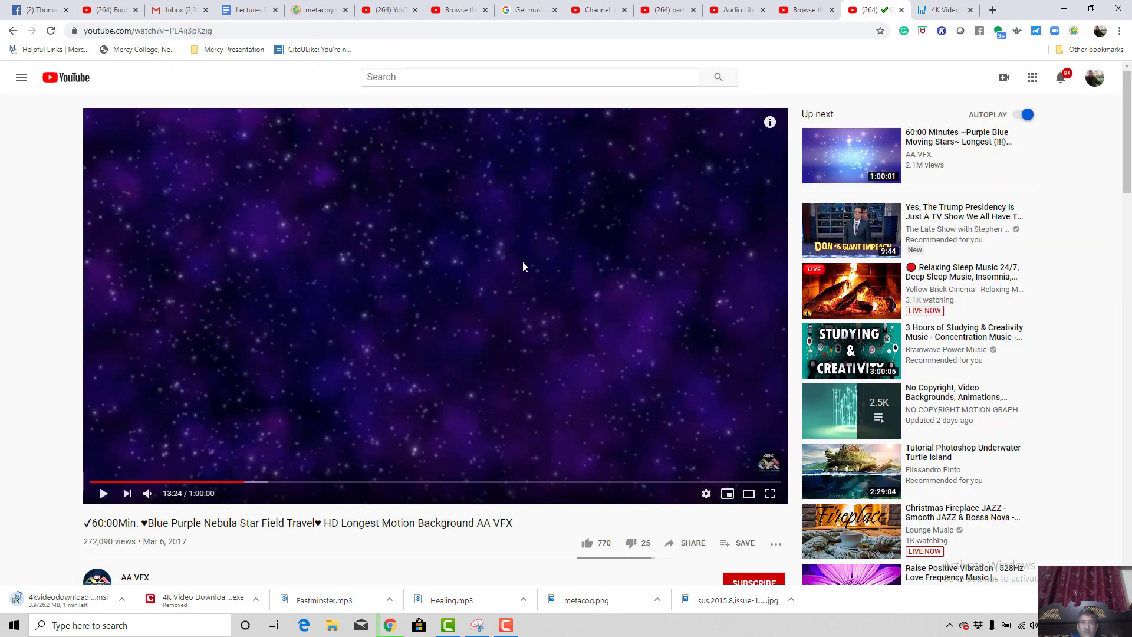
pyautogui.click(828, 11)
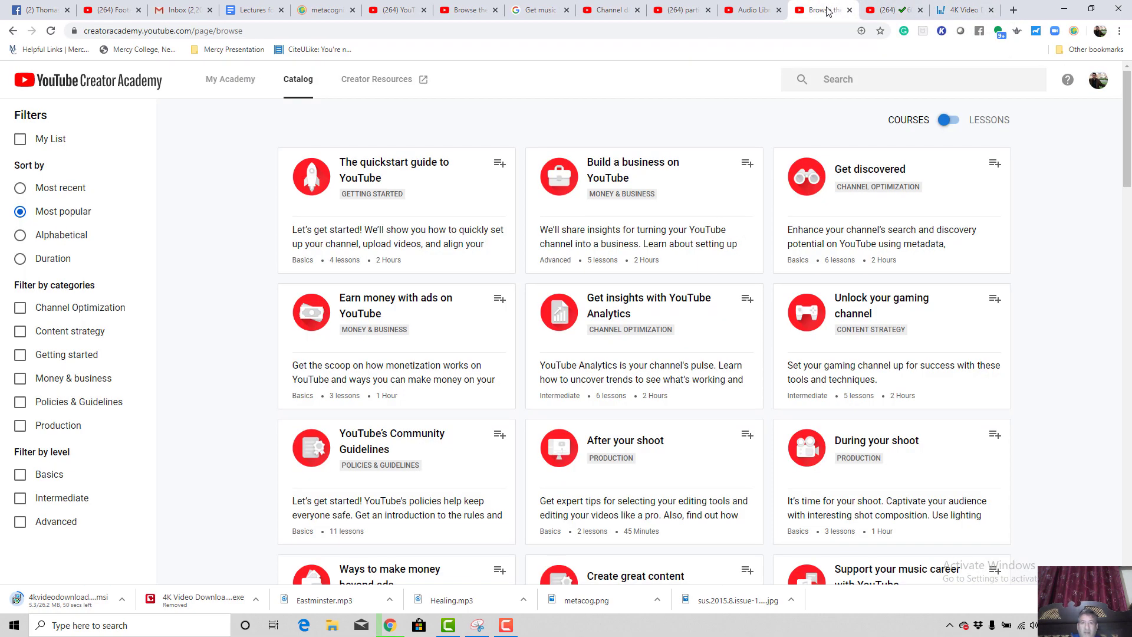
pyautogui.click(849, 11)
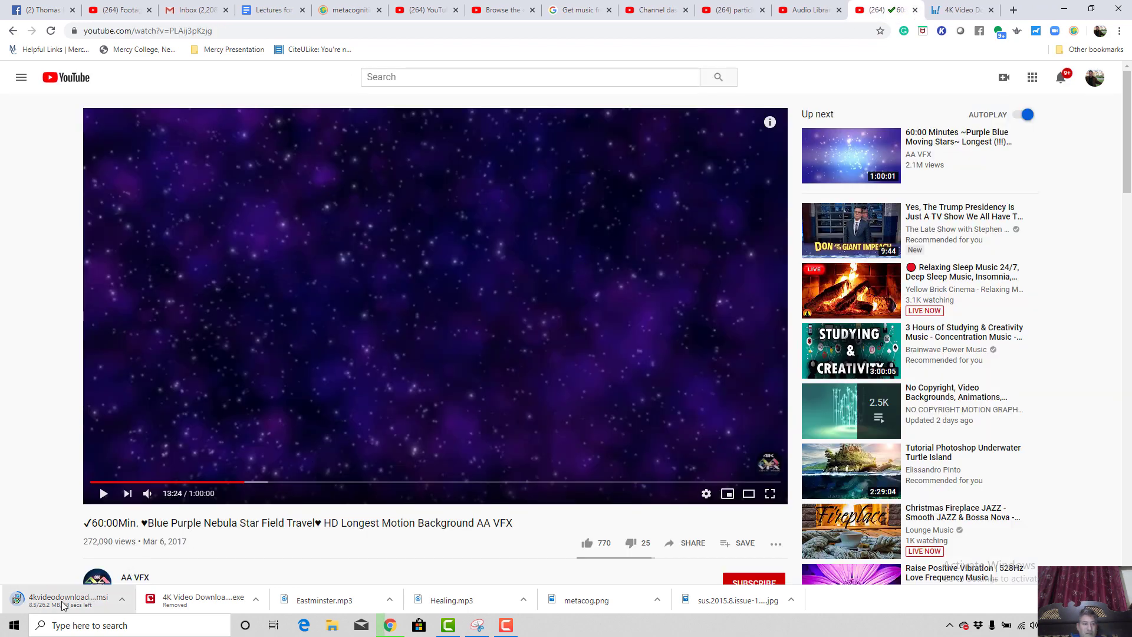
# Browse the unfiltered free music tracks in the Audio Library and dismiss the privacy compliance notice.
pyautogui.click(800, 11)
pyautogui.scroll(-6, 581, 394)
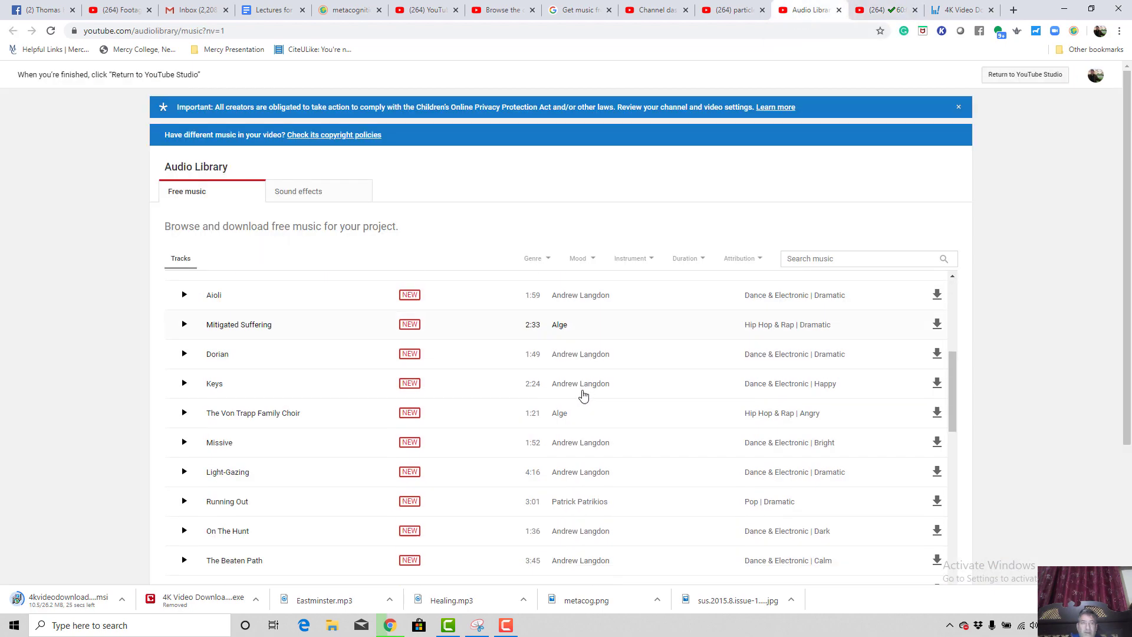
pyautogui.scroll(6, 580, 395)
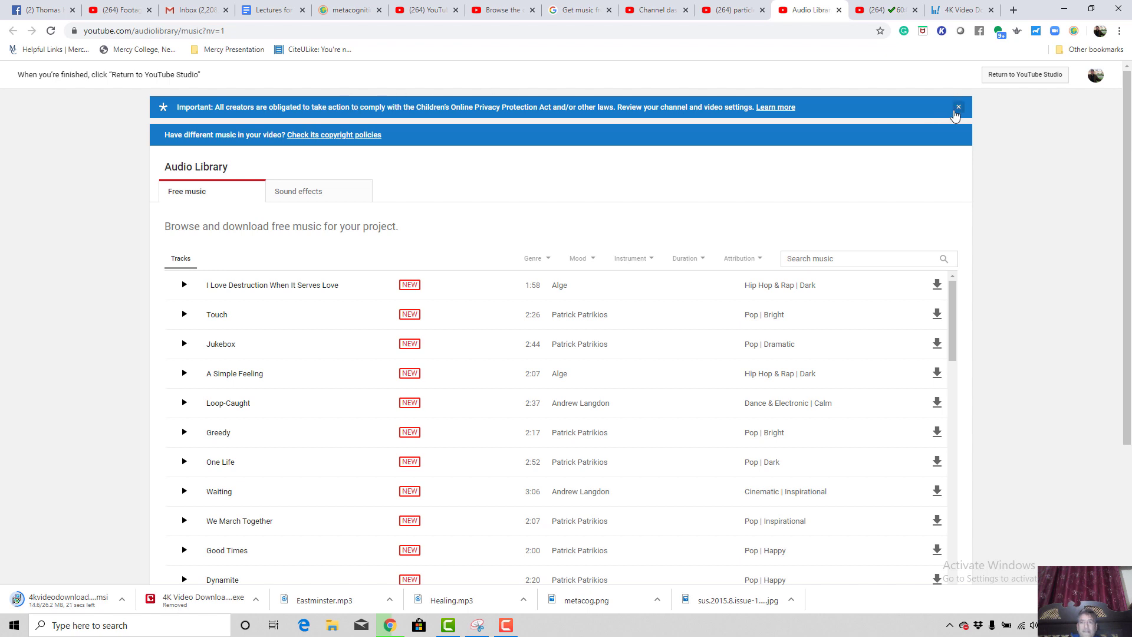
pyautogui.click(957, 108)
# Return to YouTube Studio, view the channel subtitles list, and go back to the channel dashboard.
pyautogui.click(1001, 82)
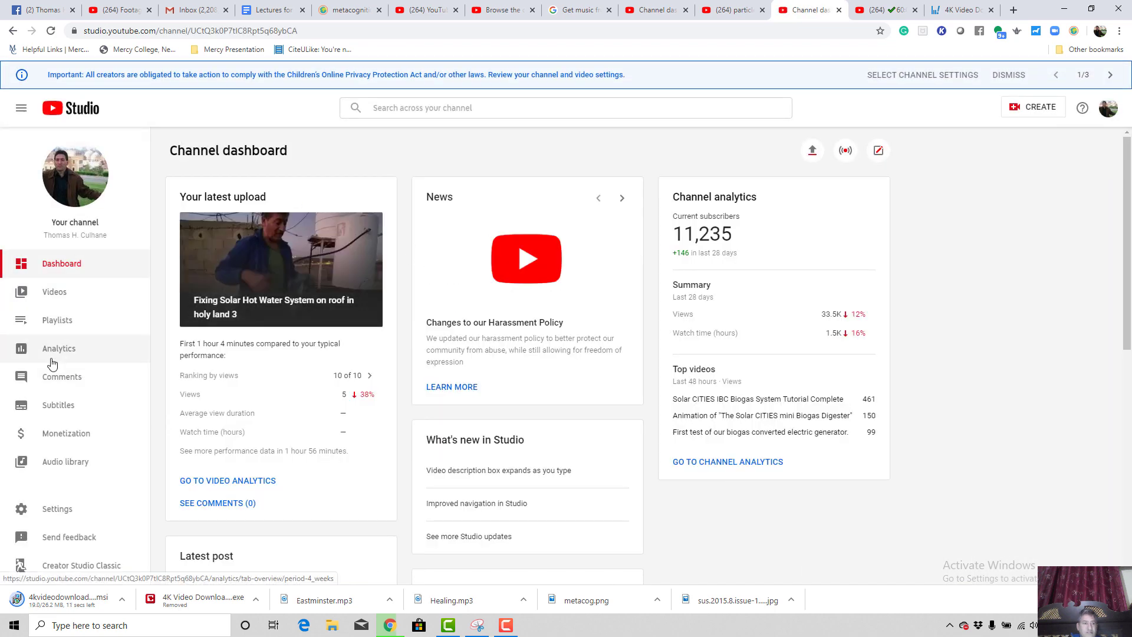
pyautogui.click(51, 407)
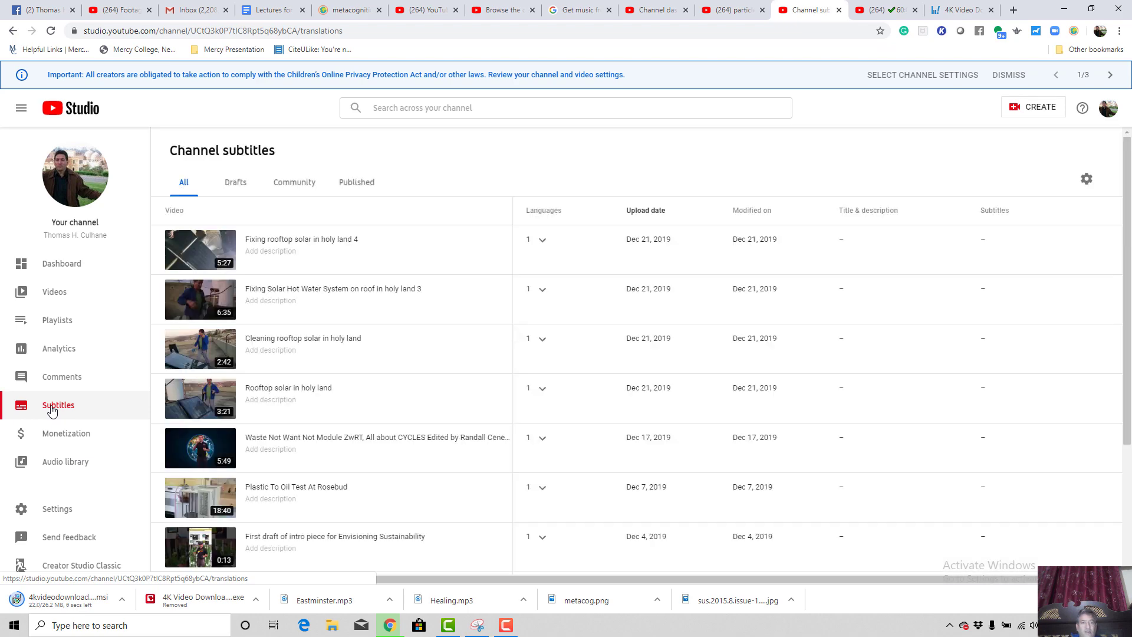
pyautogui.click(65, 267)
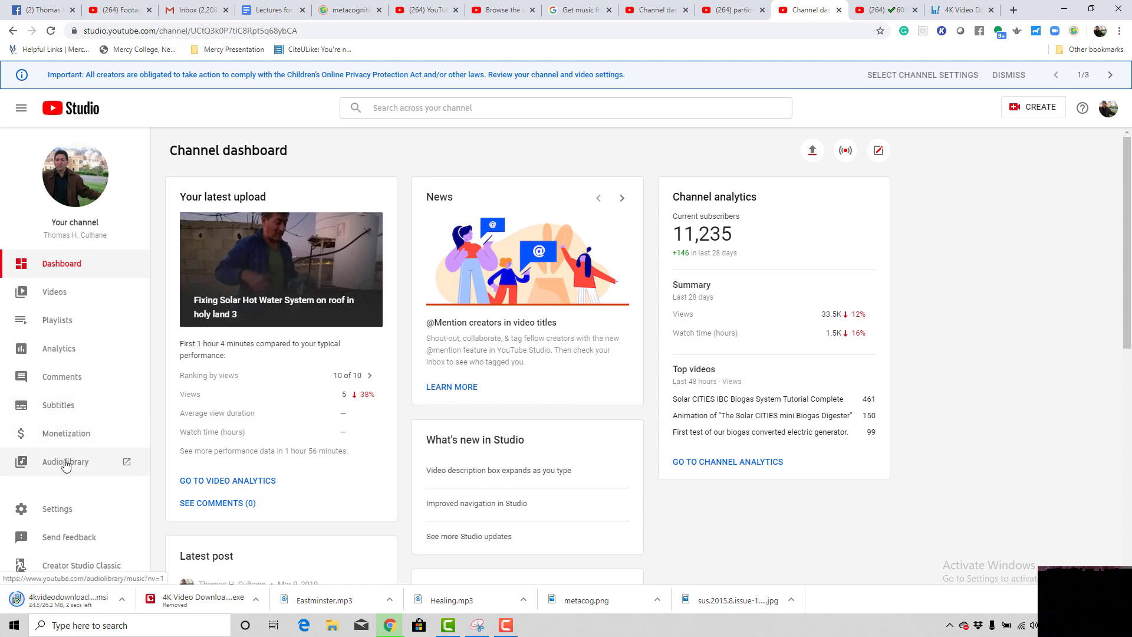
# Open the sound effects in the Audio Library and preview Aggressive Zombie Snarls.
pyautogui.click(69, 468)
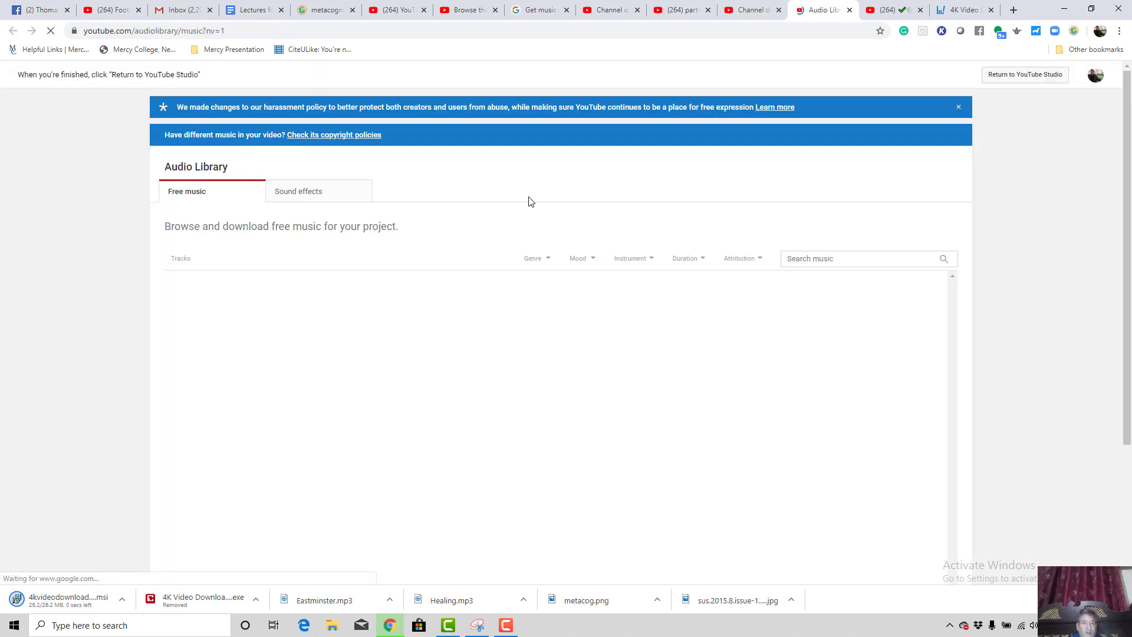
pyautogui.click(303, 194)
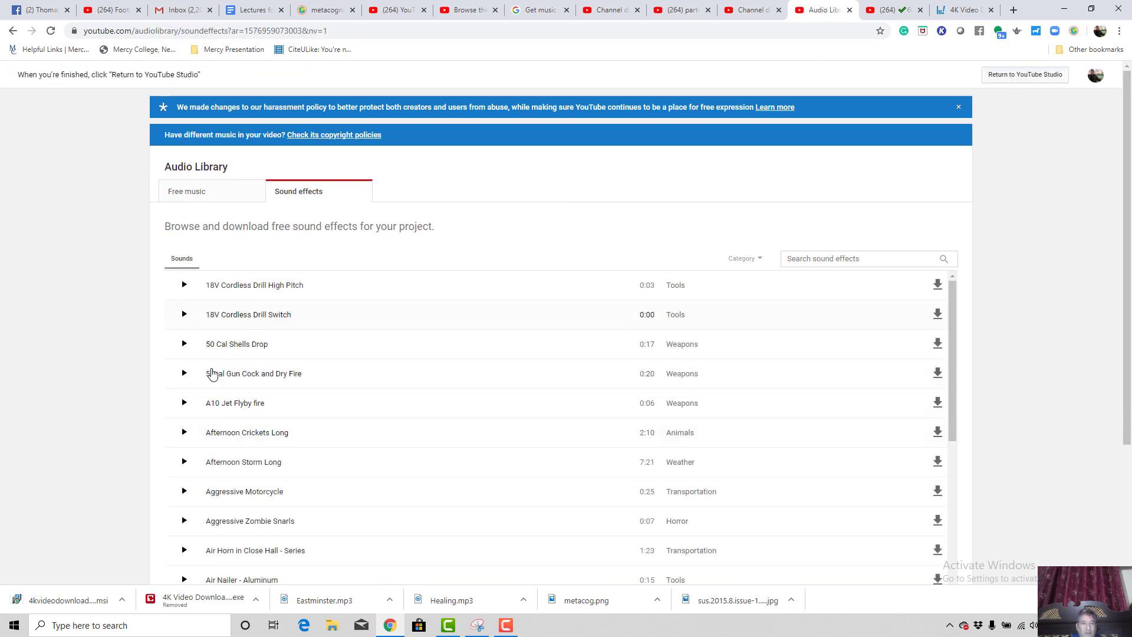
pyautogui.scroll(-1, 328, 441)
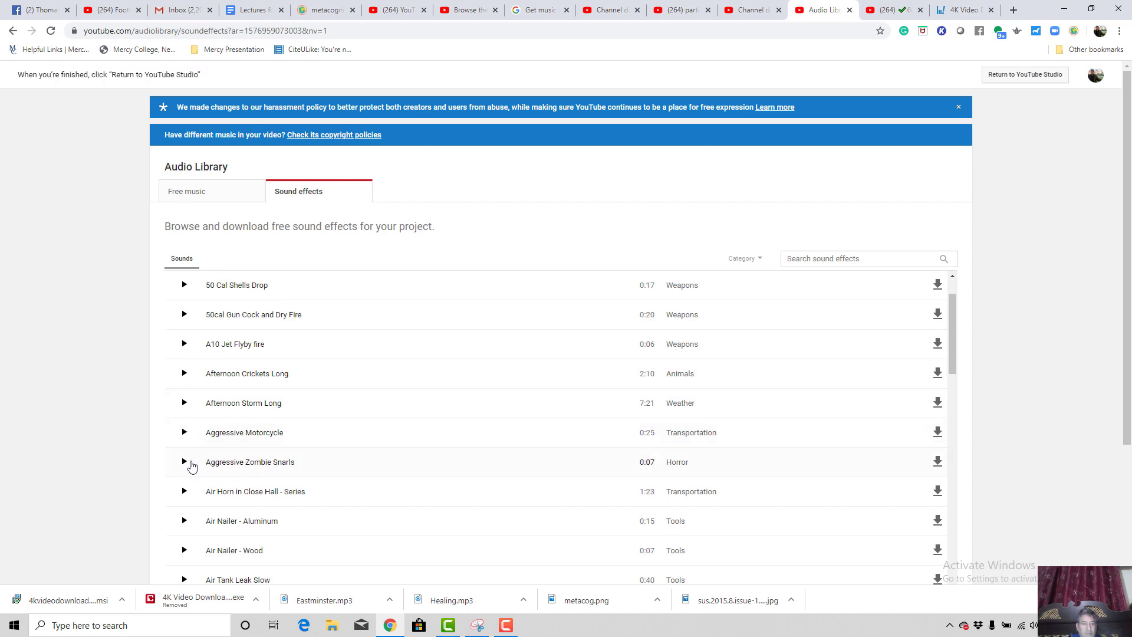
pyautogui.click(184, 463)
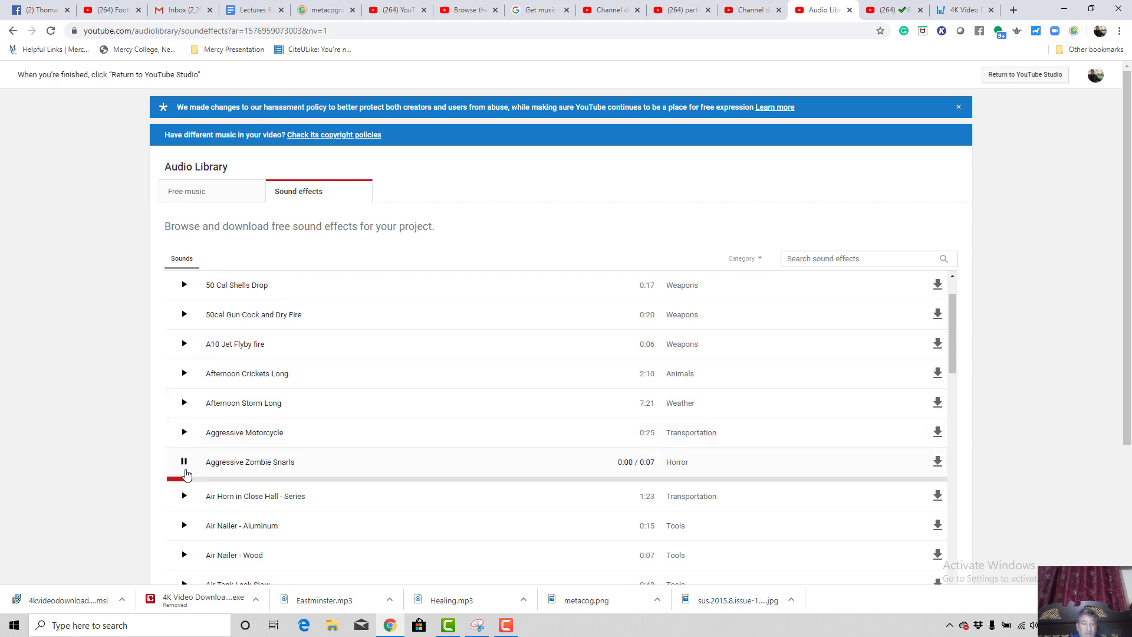
pyautogui.click(184, 463)
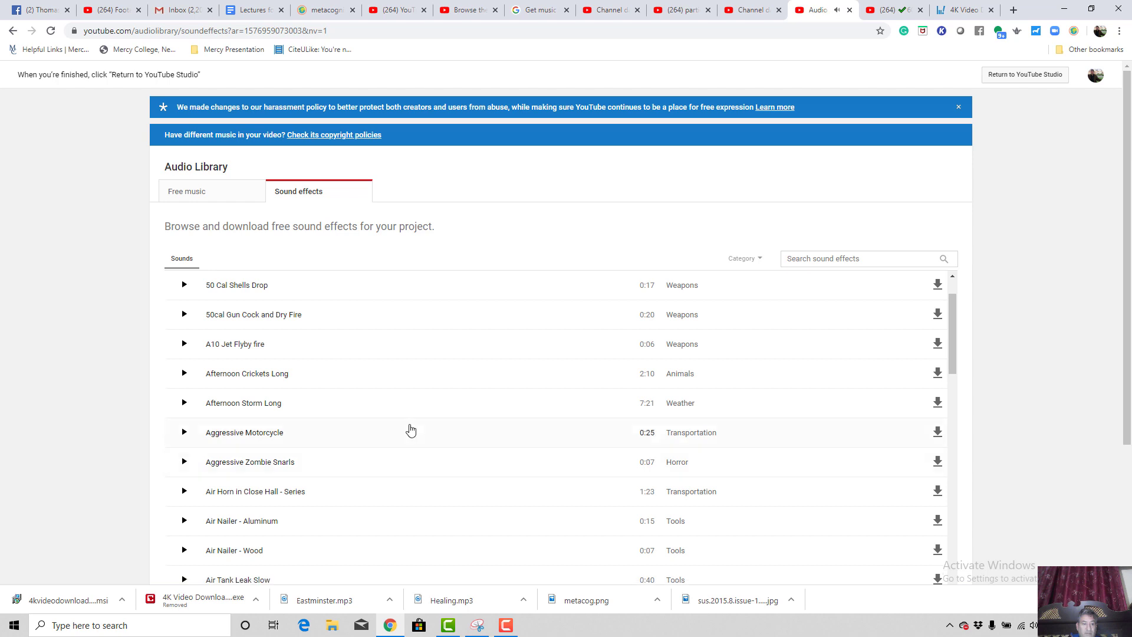
# Preview the Air Nailer - Wood and Airplane Rocket Fire Close sound effects.
pyautogui.scroll(-3, 409, 430)
pyautogui.click(184, 374)
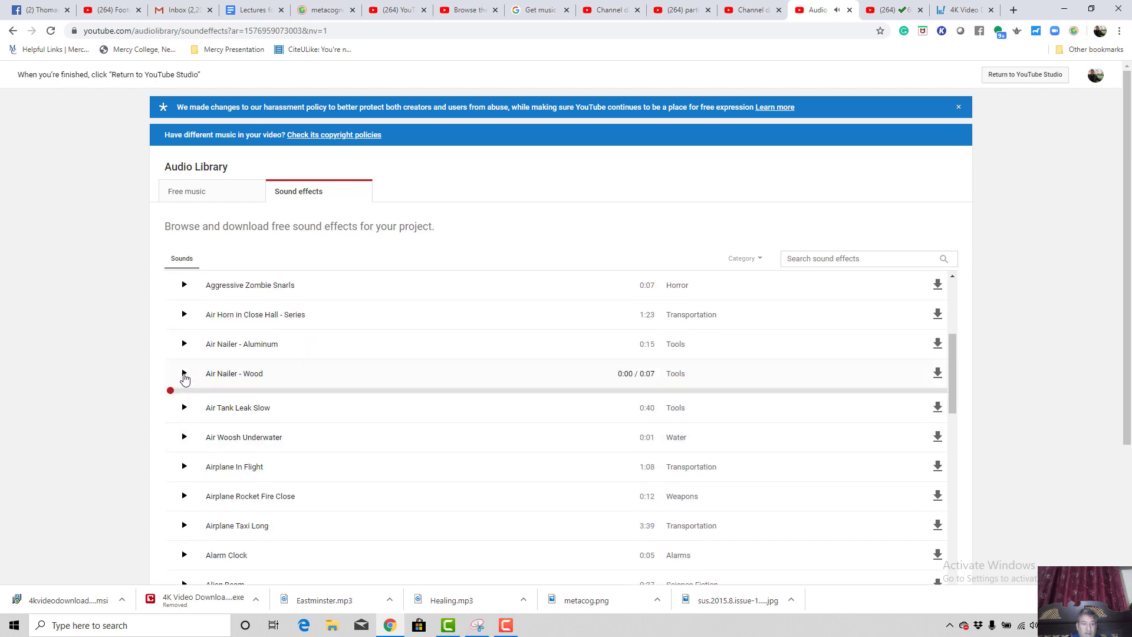
pyautogui.click(184, 374)
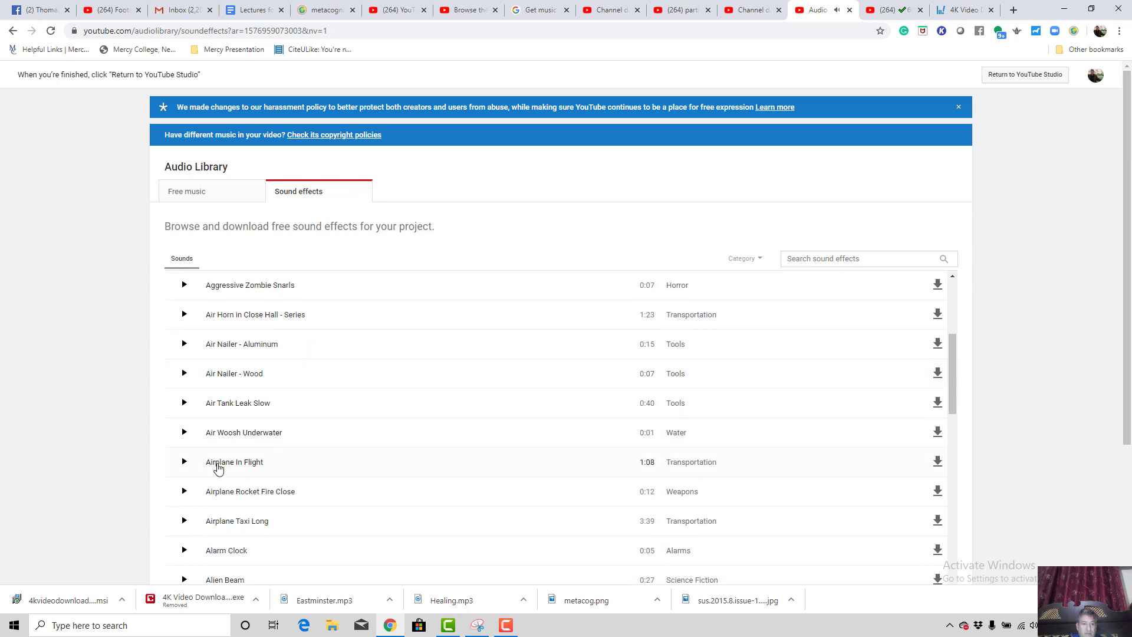
pyautogui.click(184, 492)
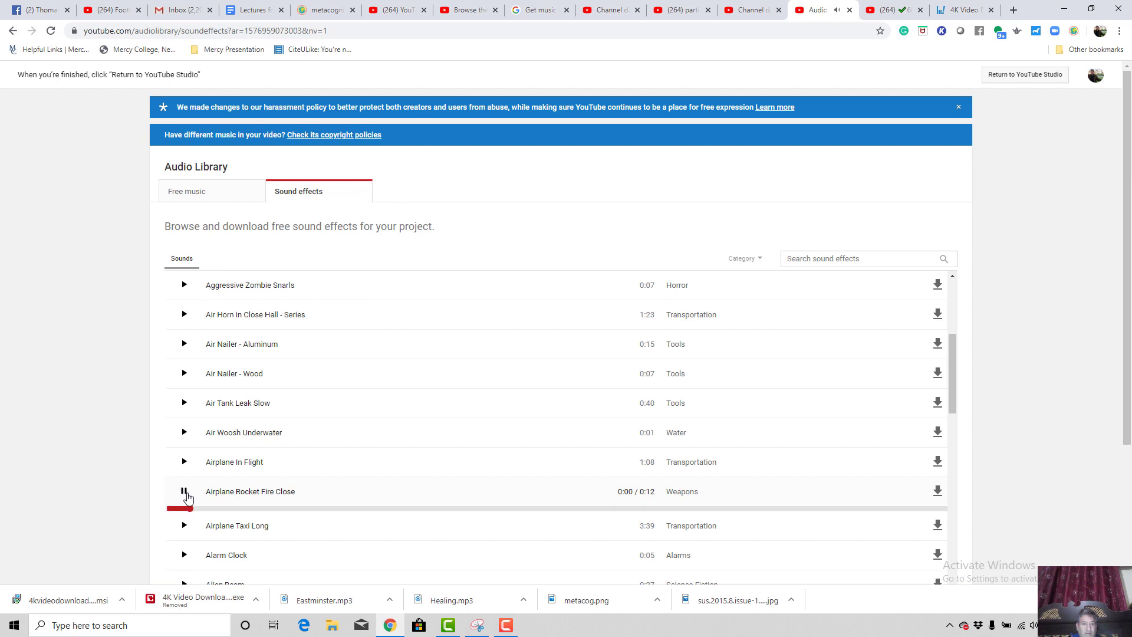
pyautogui.click(184, 494)
# Preview the Ambulance Siren Distant, Animal Growl, and Animal Bark And Growl sound effects.
pyautogui.scroll(-8, 519, 491)
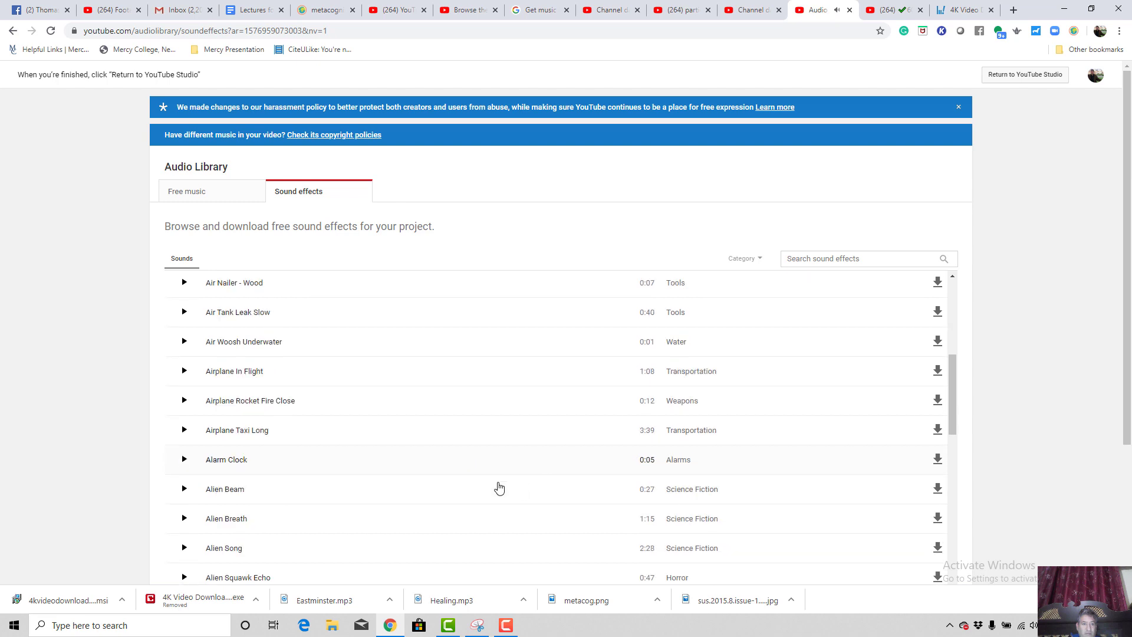
pyautogui.click(184, 463)
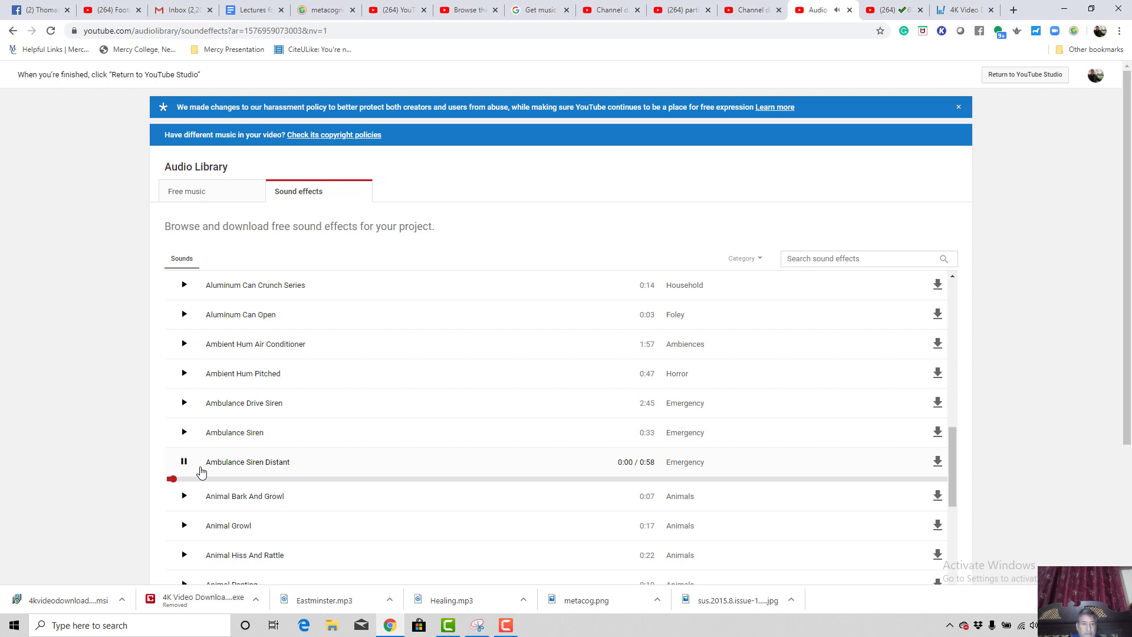
pyautogui.click(184, 463)
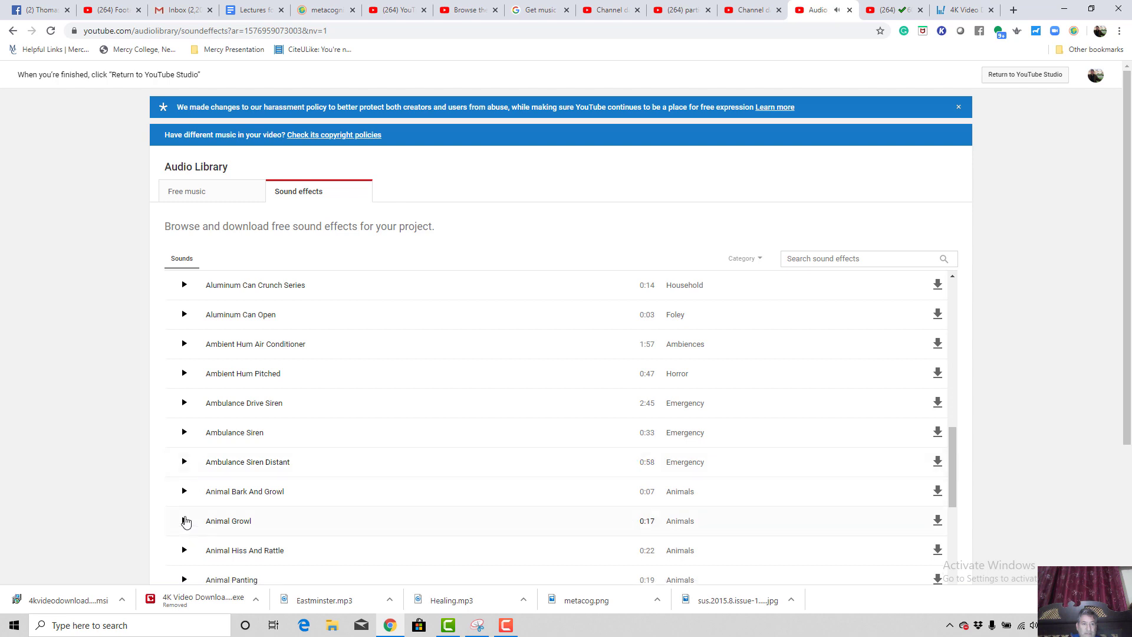
pyautogui.click(185, 522)
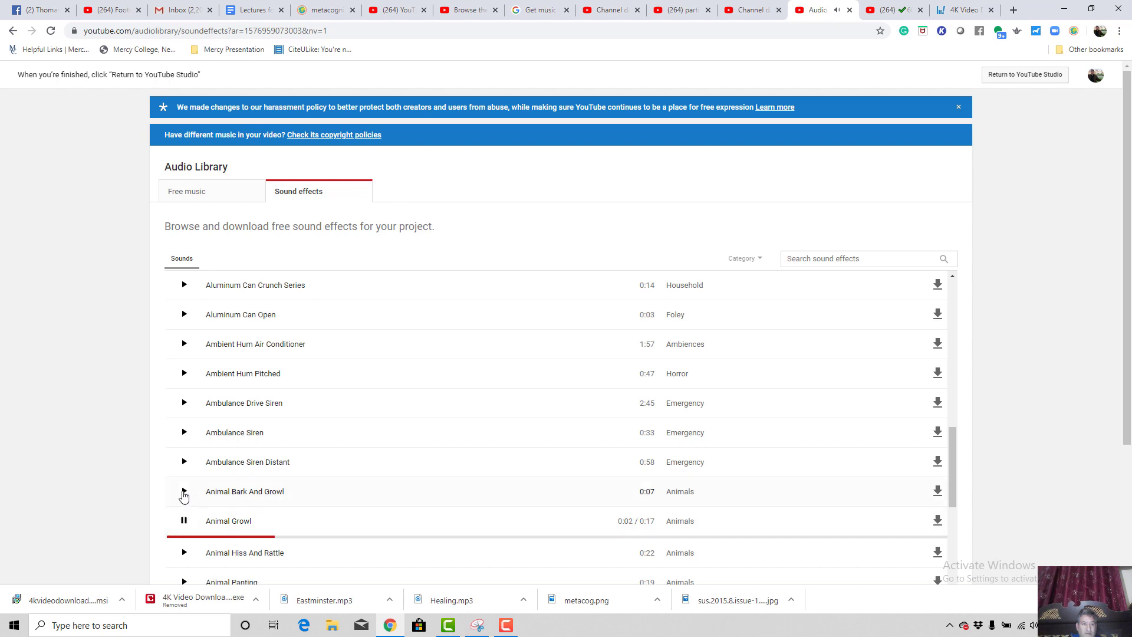
pyautogui.click(184, 492)
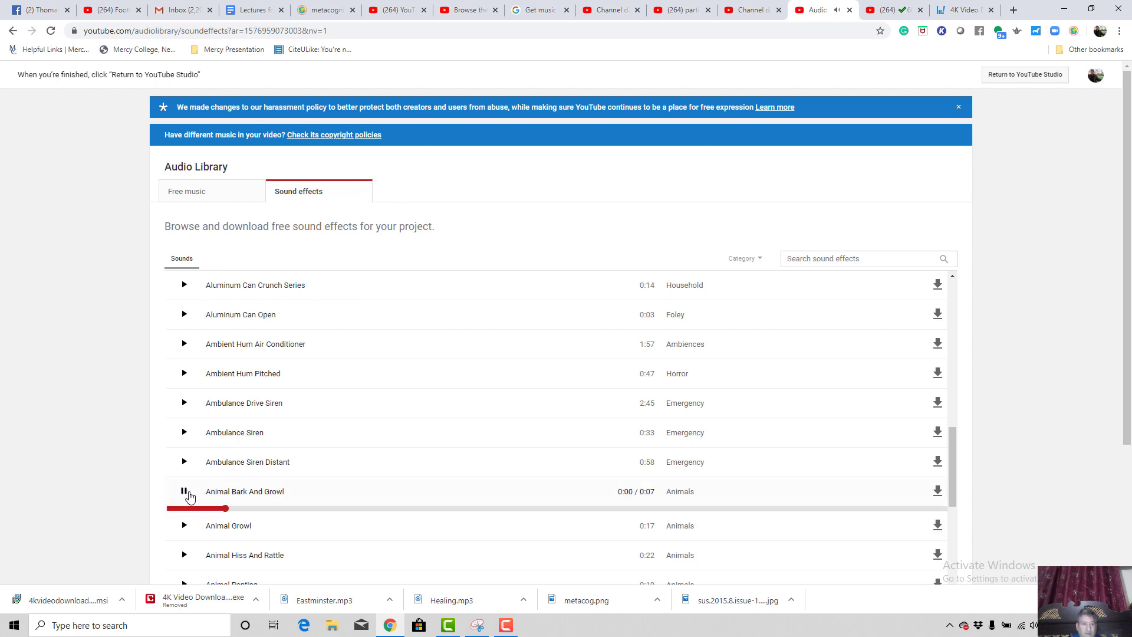
pyautogui.click(183, 493)
# Browse further through the sound effects list and search it for "explosion".
pyautogui.scroll(-8, 453, 462)
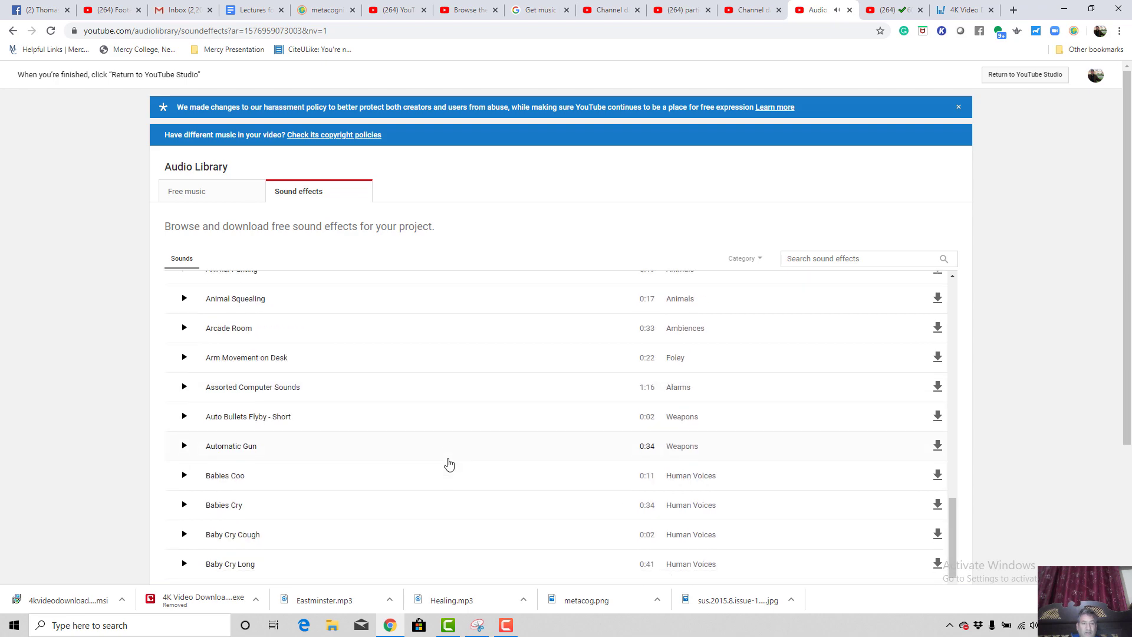
pyautogui.scroll(5, 448, 464)
pyautogui.scroll(-5, 446, 465)
pyautogui.scroll(-5, 446, 465)
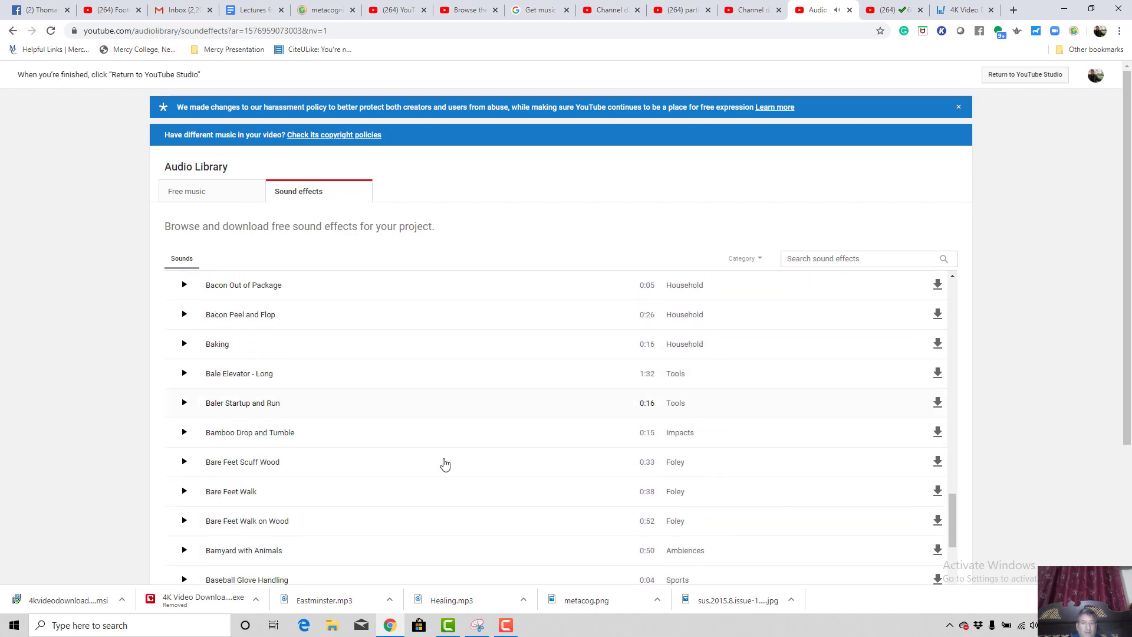
pyautogui.scroll(5, 445, 465)
pyautogui.click(856, 259)
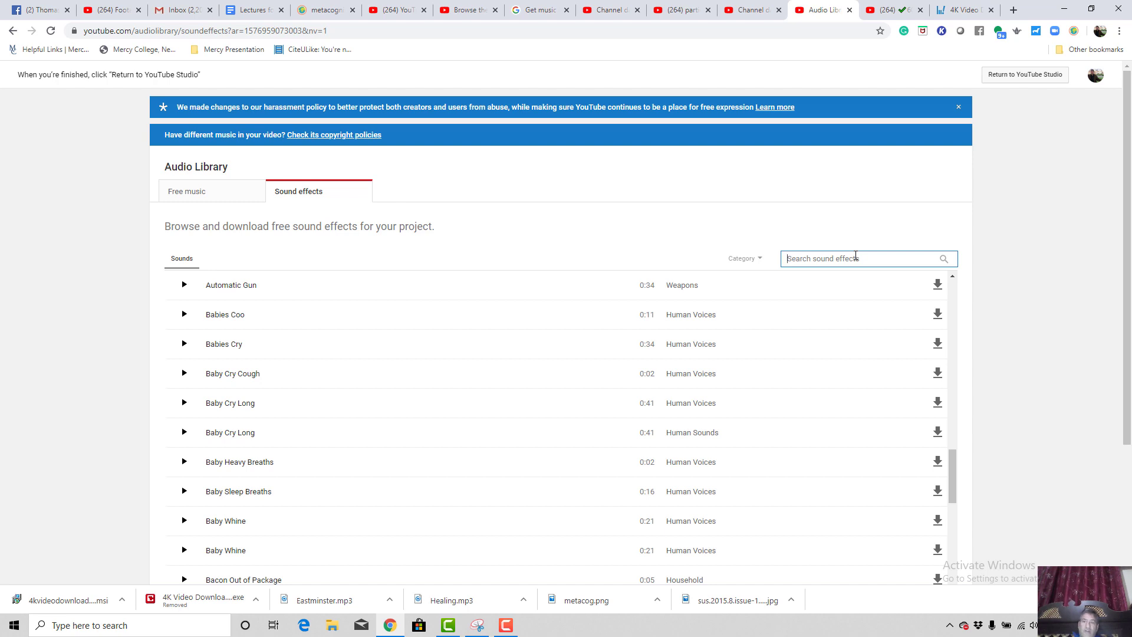
pyautogui.write('explosion')
pyautogui.press('Return')
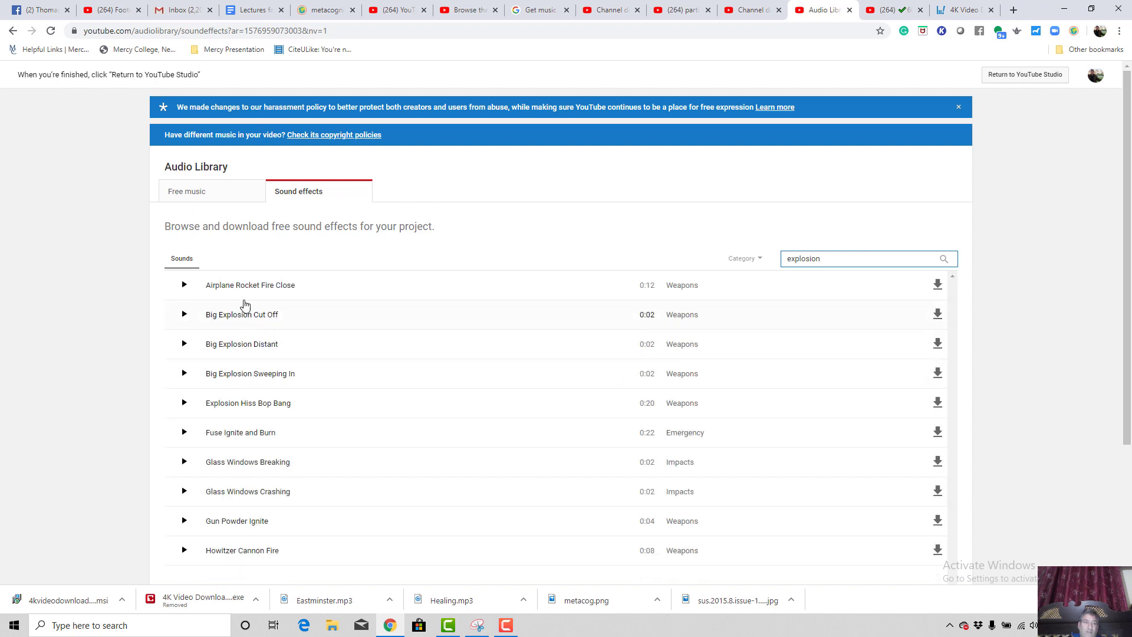
# Preview Glass Windows Breaking and Gun Powder Ignite among the explosion sound effects.
pyautogui.click(184, 463)
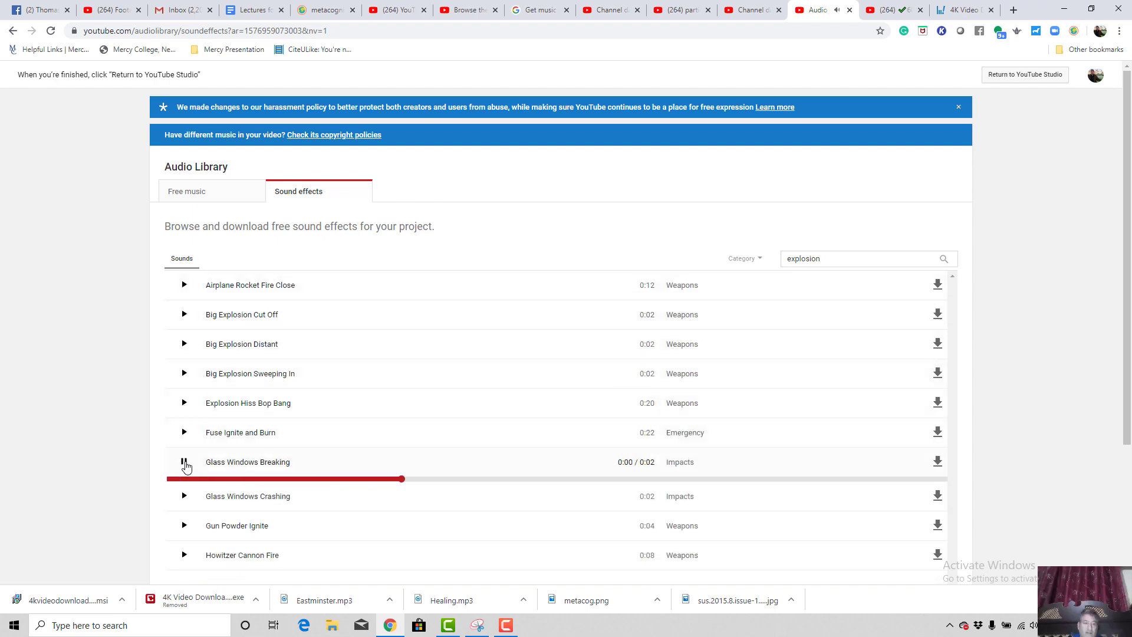
pyautogui.click(184, 523)
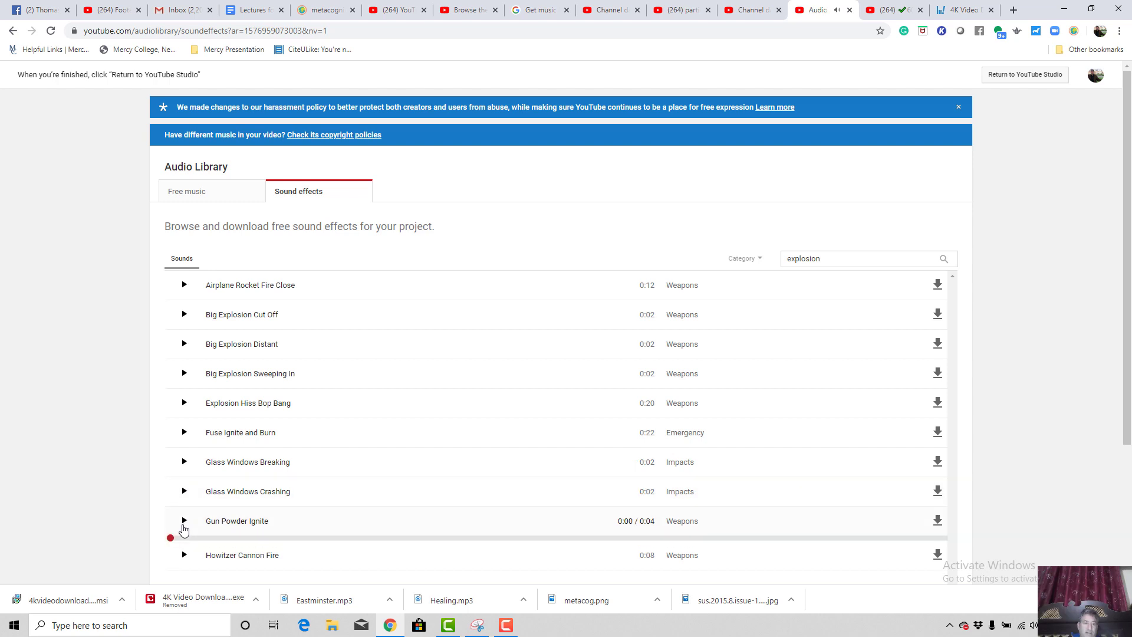
pyautogui.scroll(-3, 354, 488)
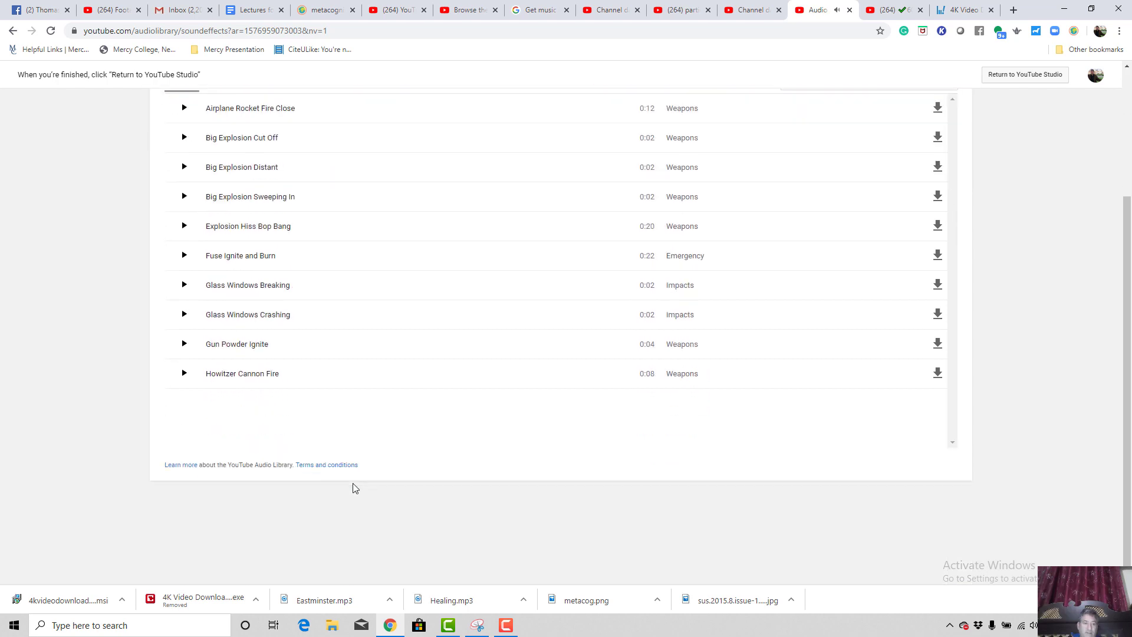
# Search the sound effects for "waves" and preview Waves Crashing on Rock Beach.
pyautogui.scroll(3, 483, 379)
pyautogui.doubleClick(825, 259)
pyautogui.write('waves')
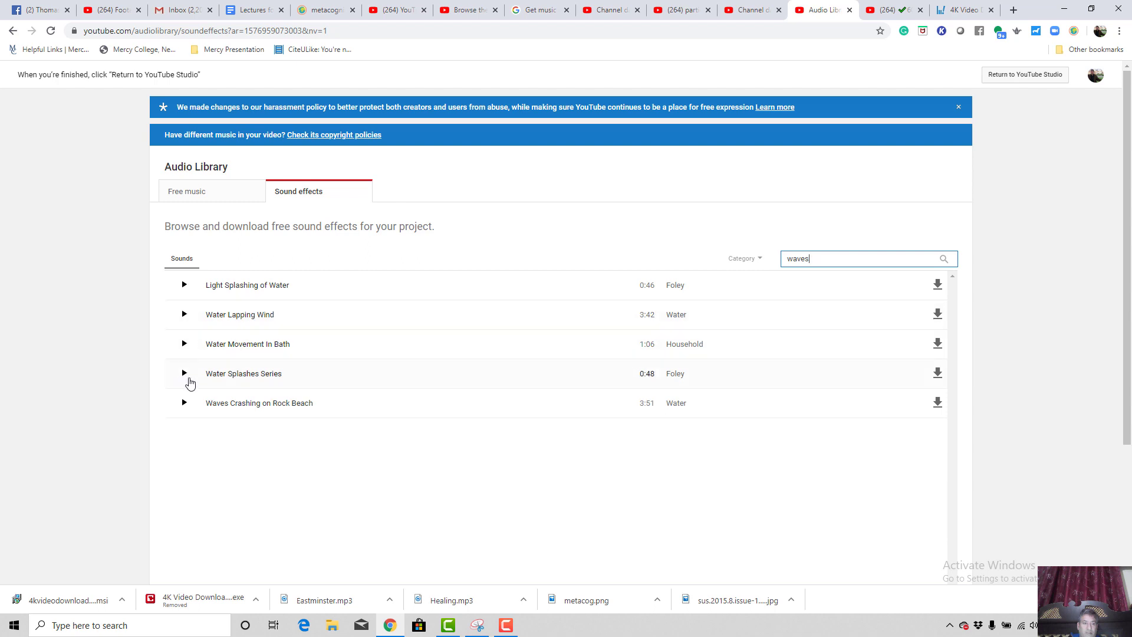
pyautogui.click(187, 404)
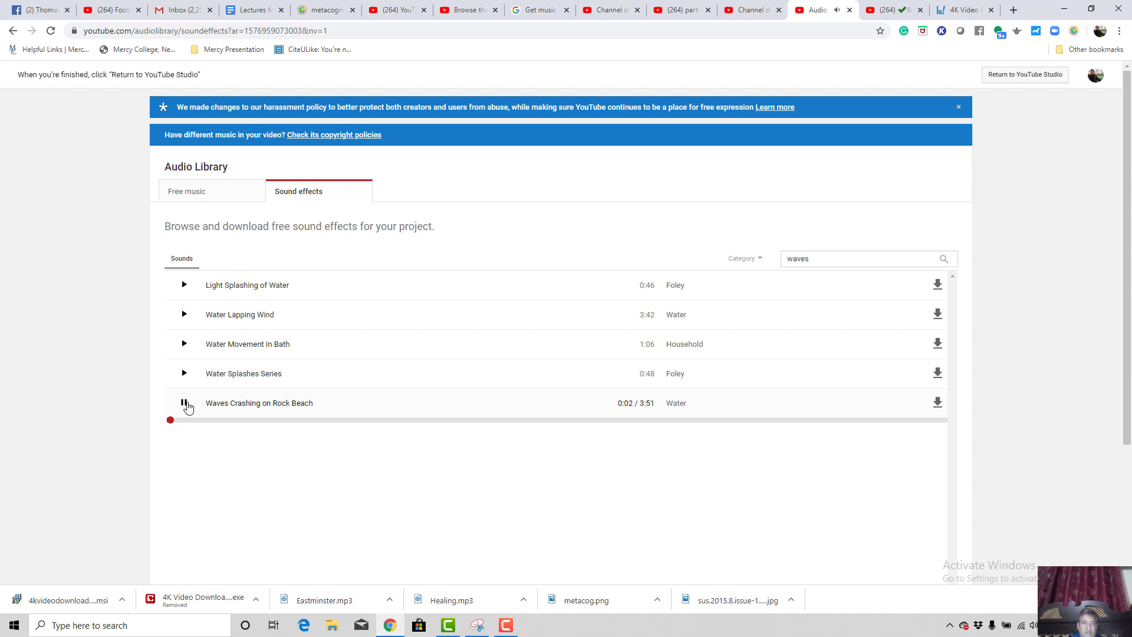
pyautogui.click(185, 405)
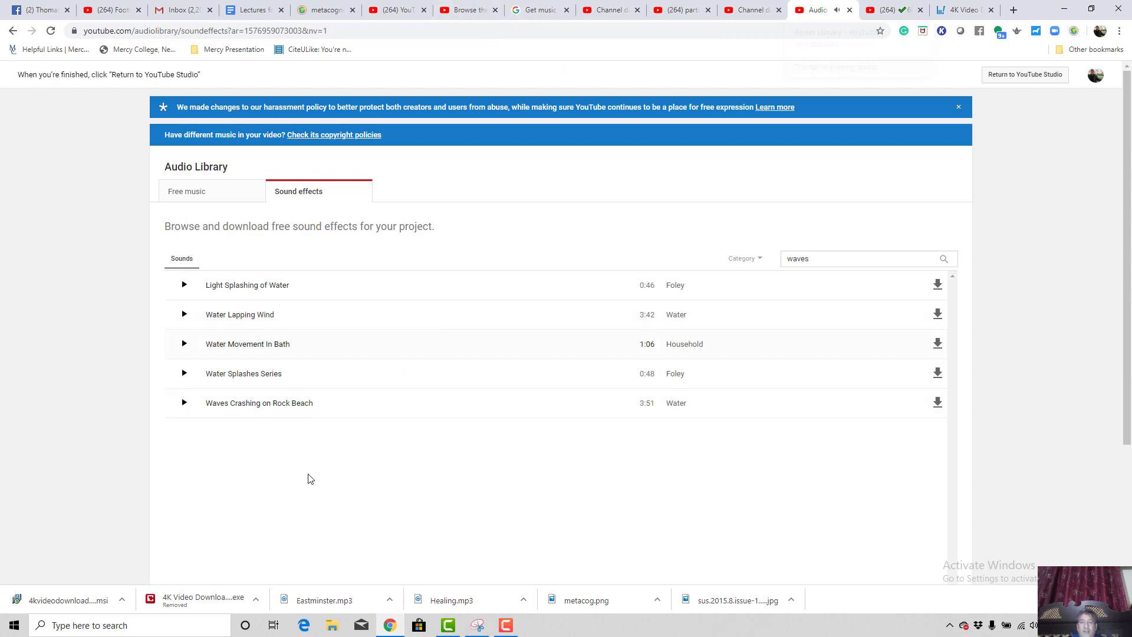
# Install 4K Video Downloader 4.10 from the downloaded installer in the default folder, accepting the license agreement, and bring up its window.
pyautogui.click(59, 601)
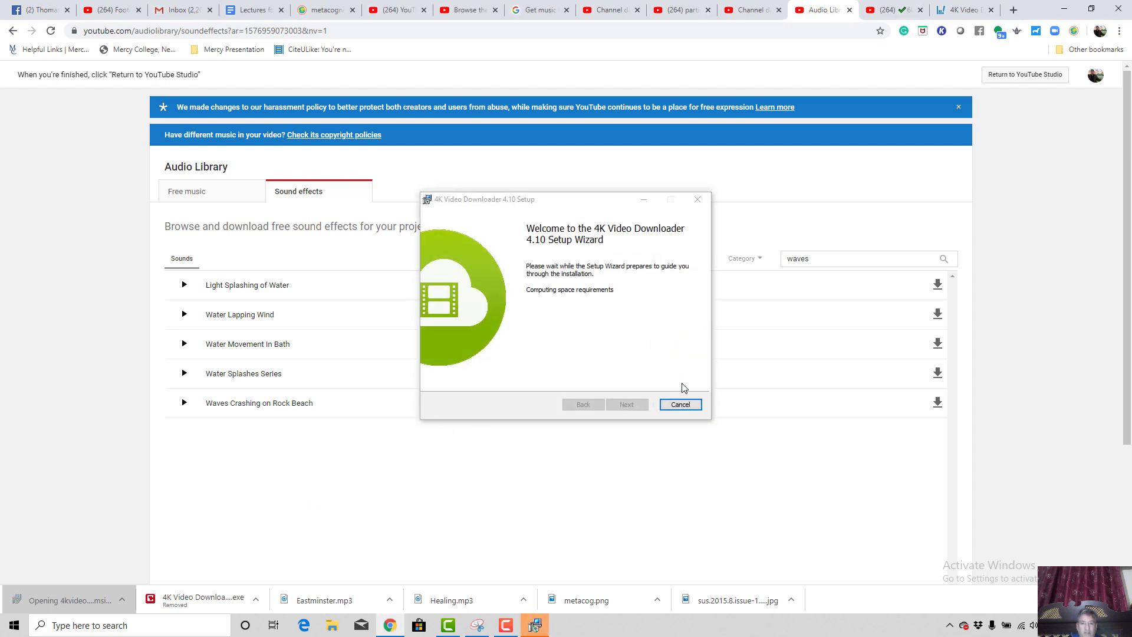
pyautogui.click(628, 405)
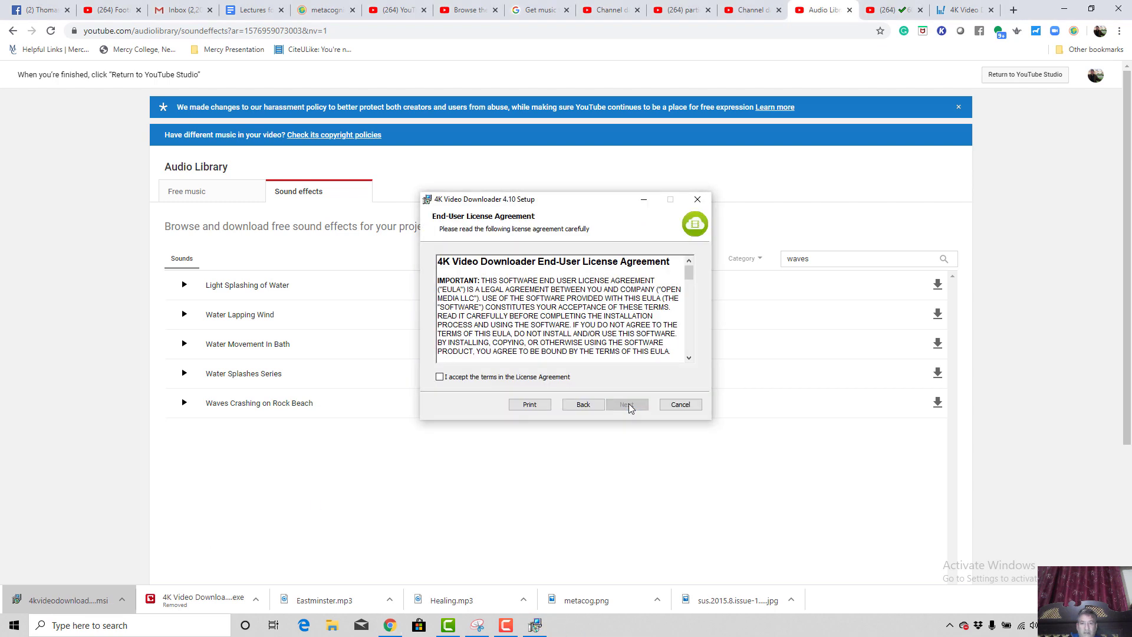
pyautogui.click(439, 377)
pyautogui.click(628, 408)
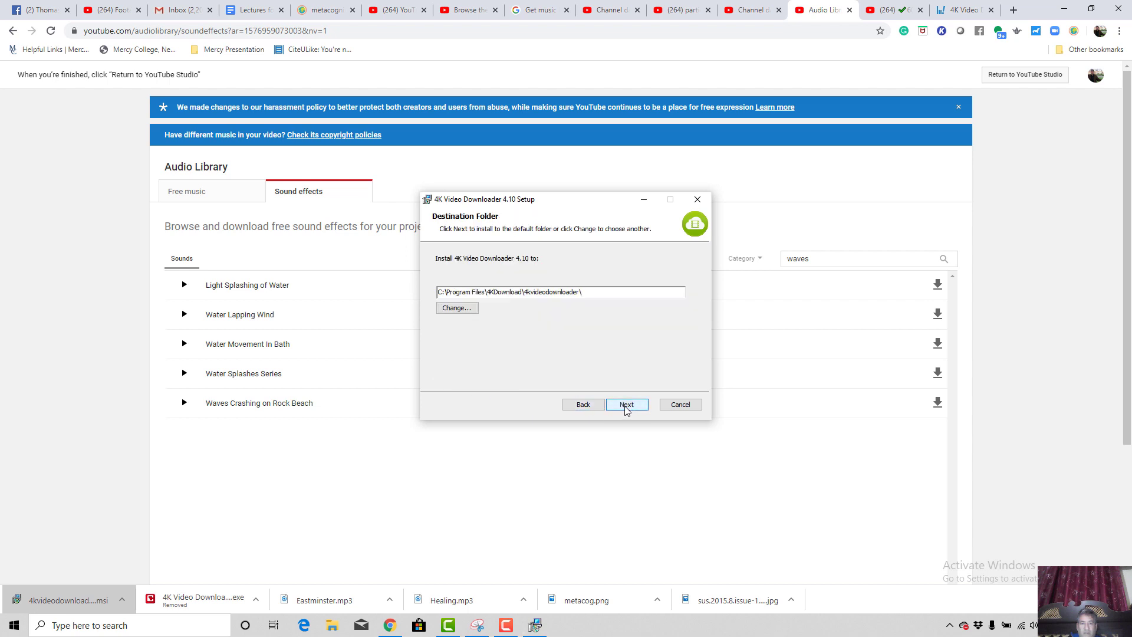
pyautogui.click(619, 404)
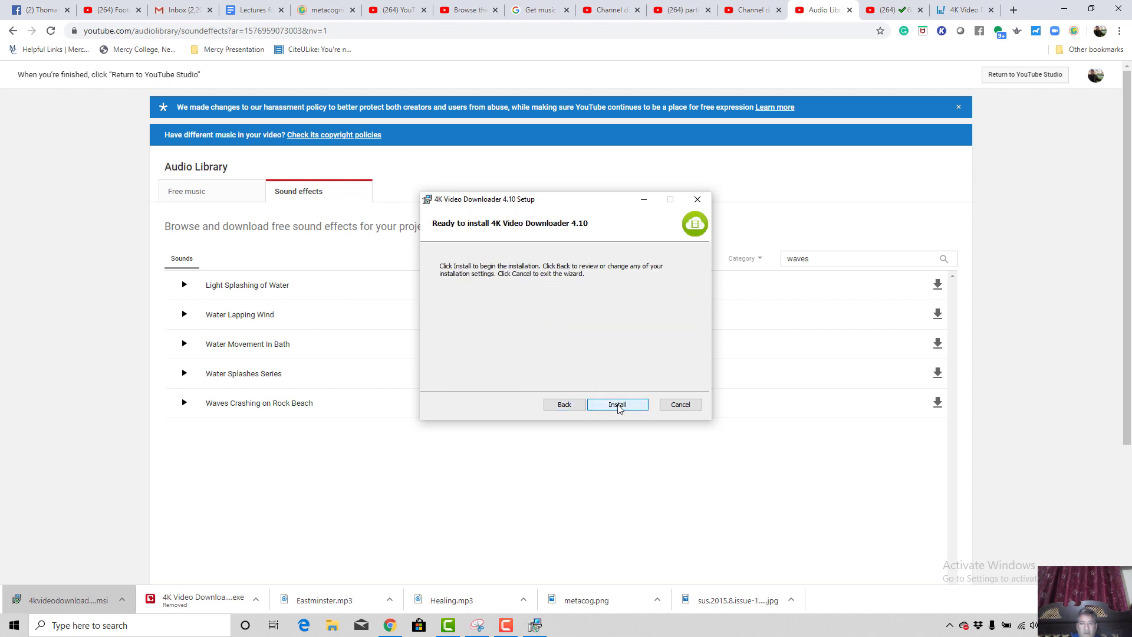
pyautogui.click(618, 405)
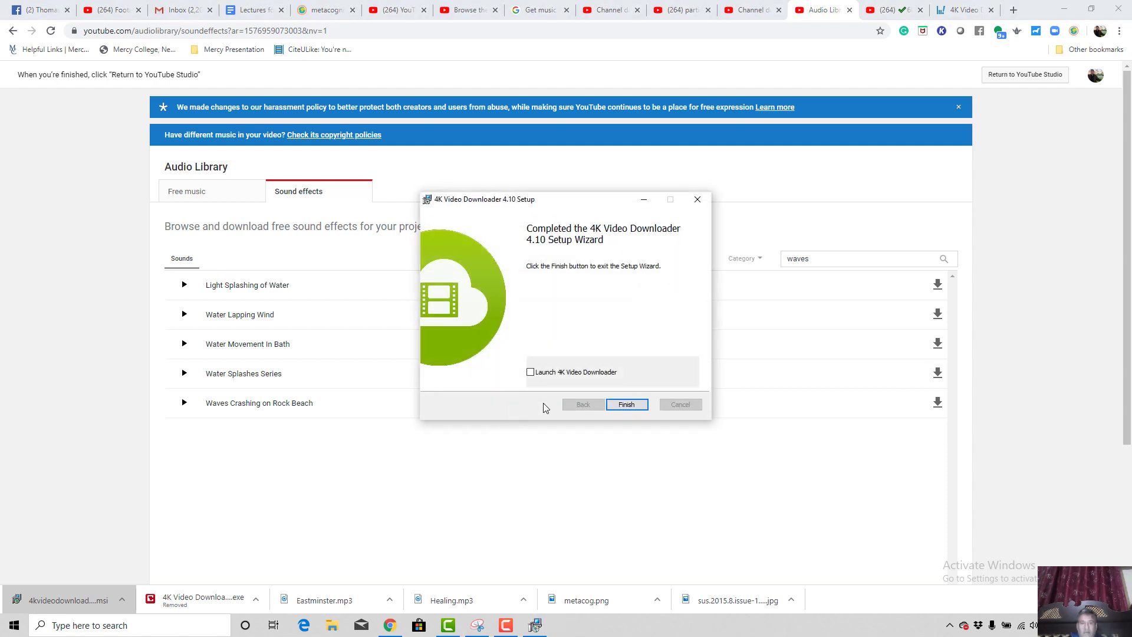
pyautogui.click(626, 405)
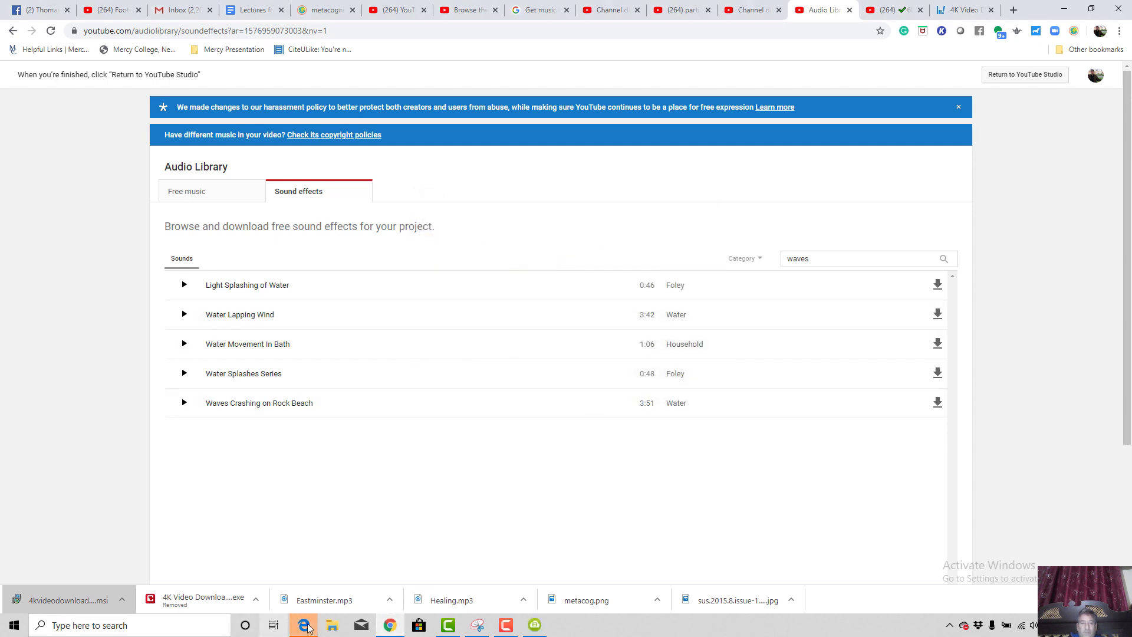
pyautogui.click(535, 625)
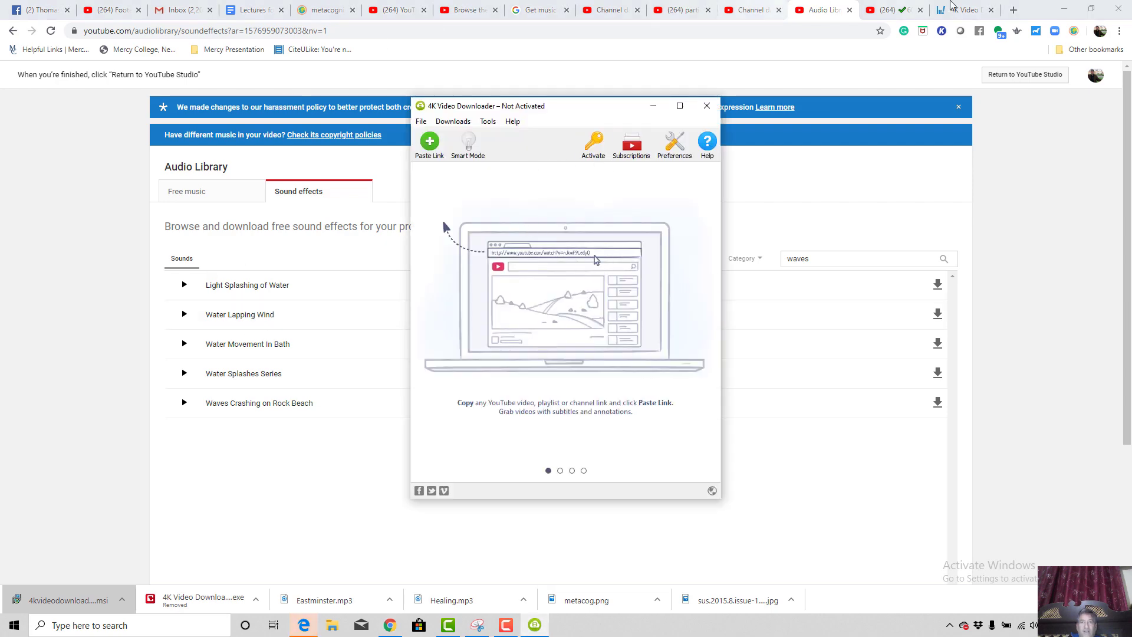
# Return to the particles pack video in the browser and go back to the No Copyright Motion Graphics background video.
pyautogui.click(756, 12)
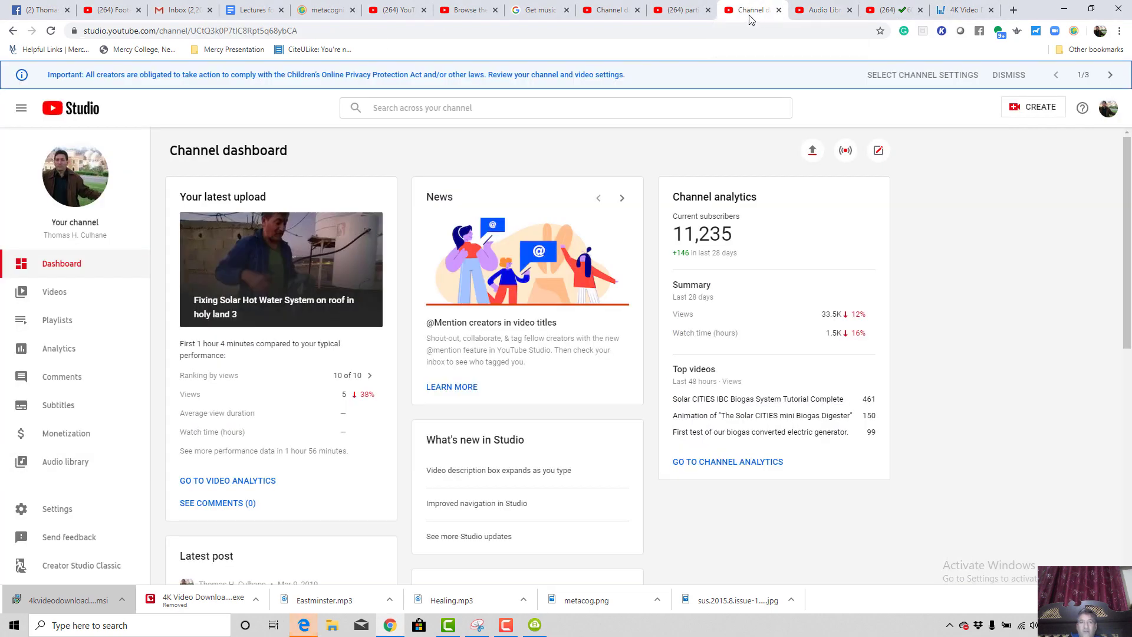
pyautogui.click(683, 12)
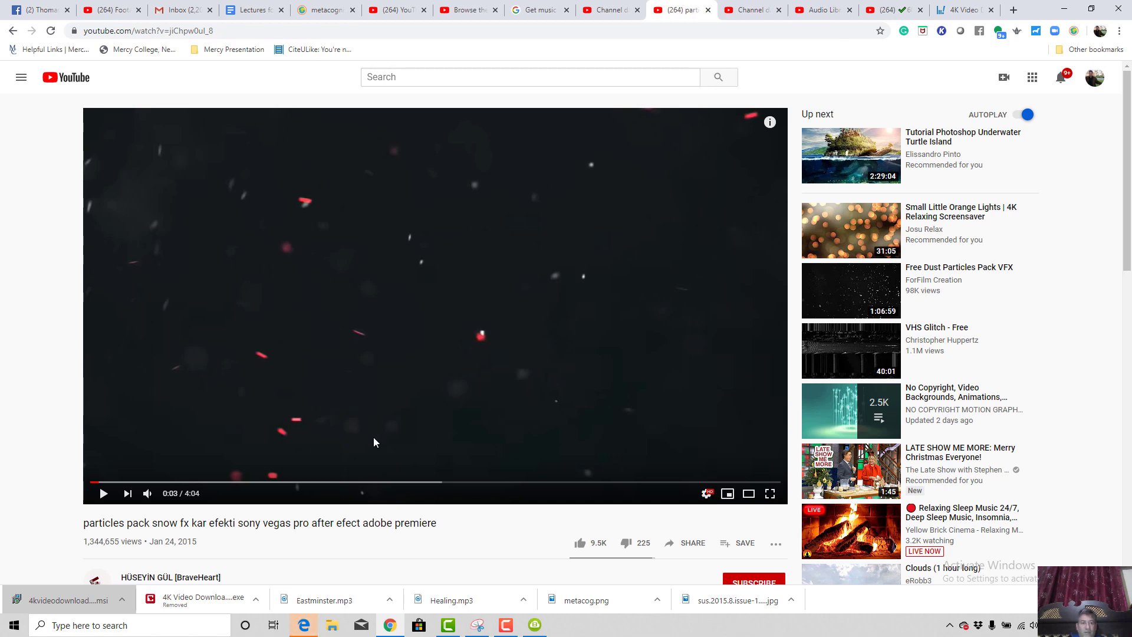
pyautogui.click(611, 10)
pyautogui.click(679, 10)
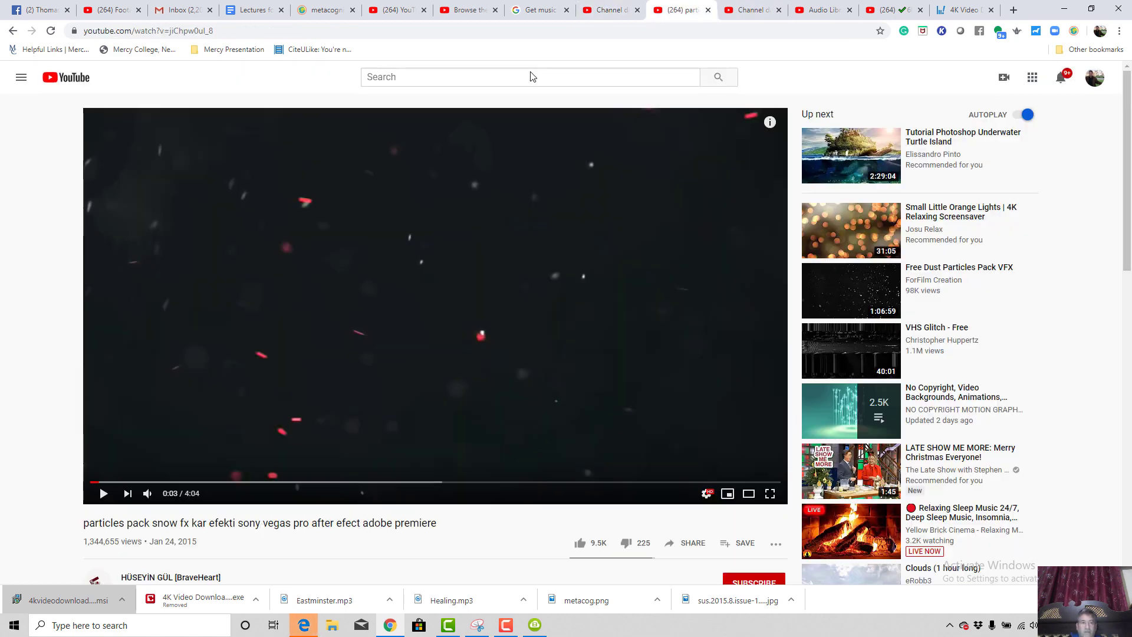
pyautogui.click(12, 32)
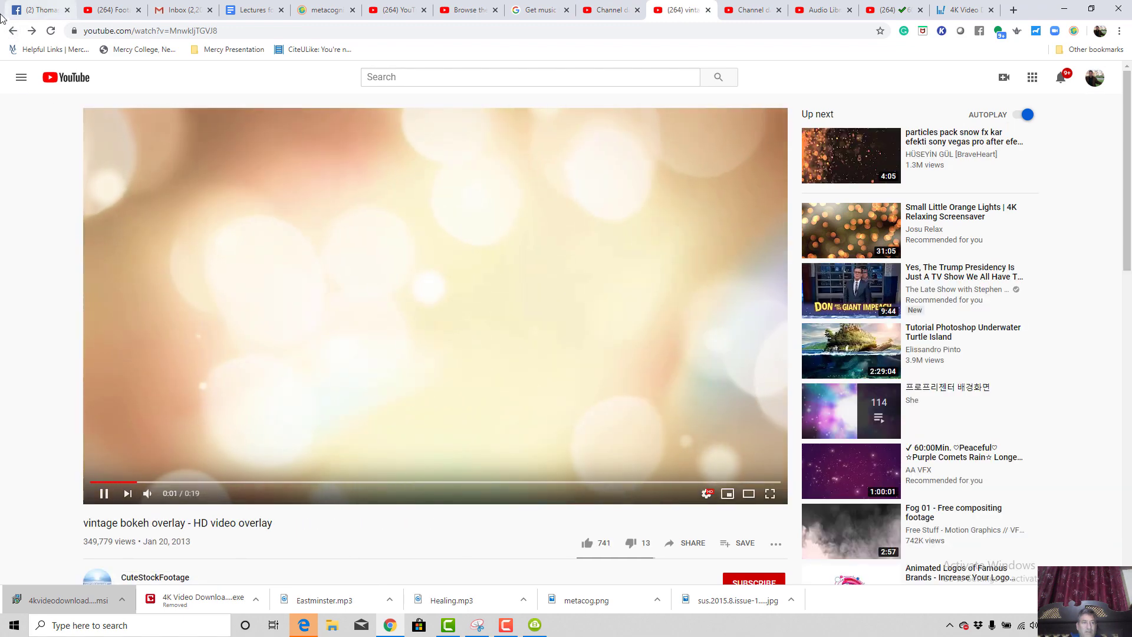
pyautogui.click(12, 31)
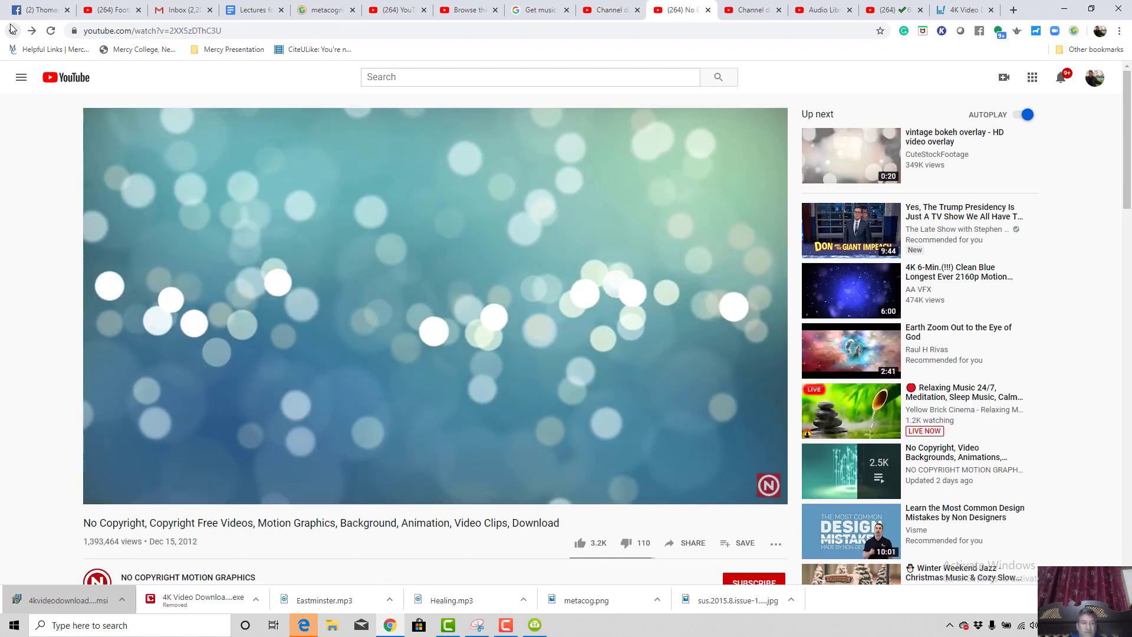
# Open the 4K 6-Min Clean Blue motion background from the suggestions and preview it at further points along its timeline.
pyautogui.click(847, 318)
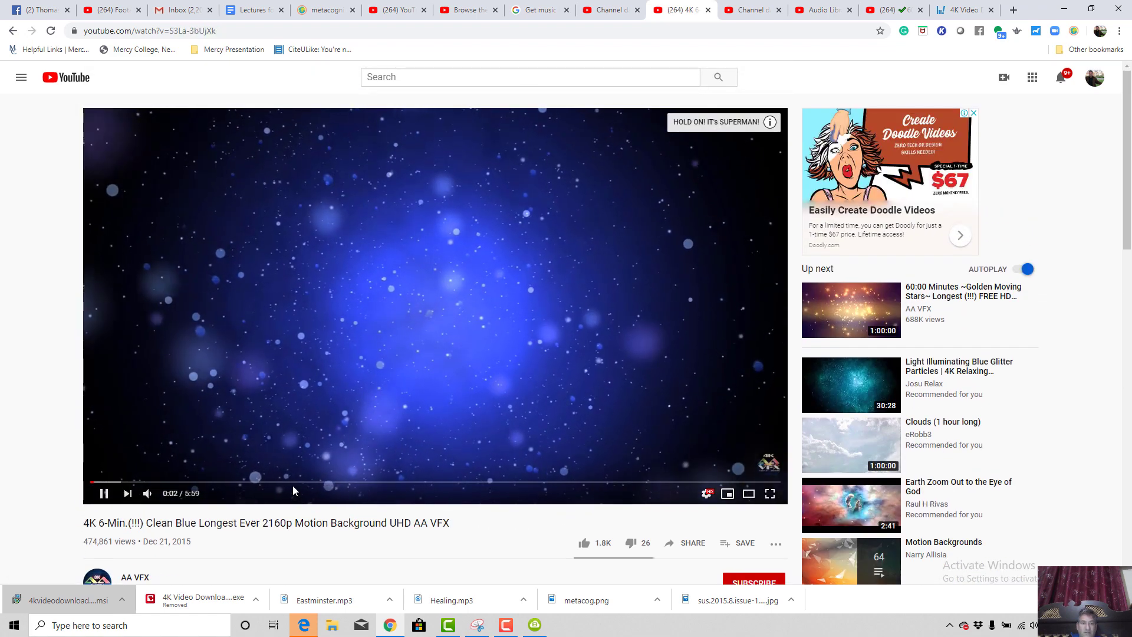
pyautogui.click(293, 482)
pyautogui.click(384, 482)
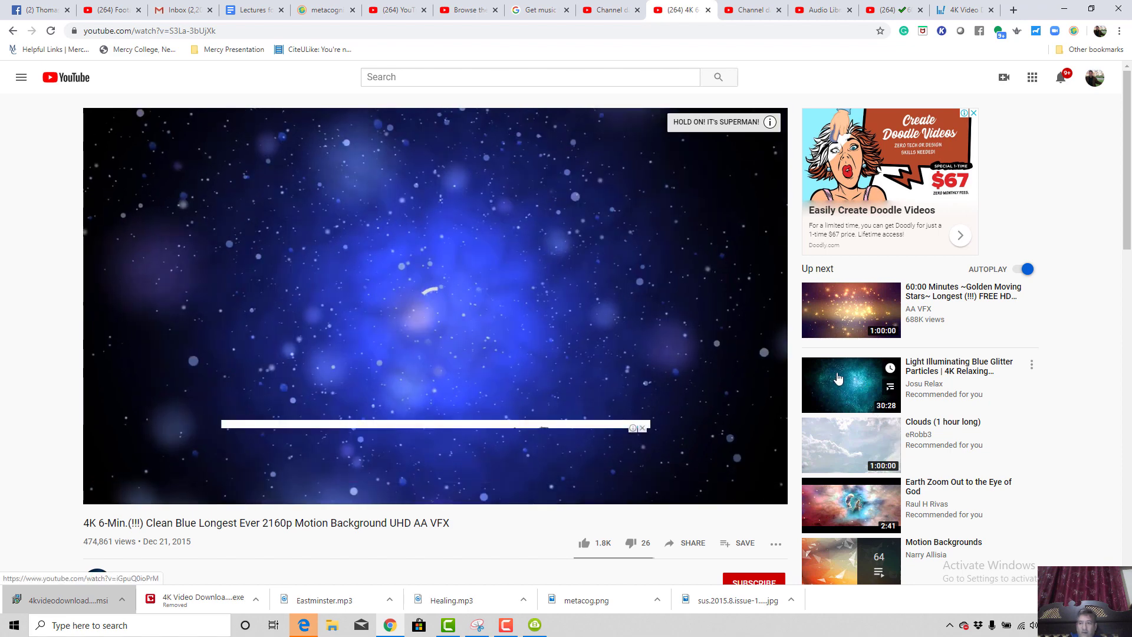
# Search YouTube for "star field motion backgrounds free" and open the 60-minute Blue Purple Nebula Star Field Travel video.
pyautogui.click(427, 78)
pyautogui.write('s')
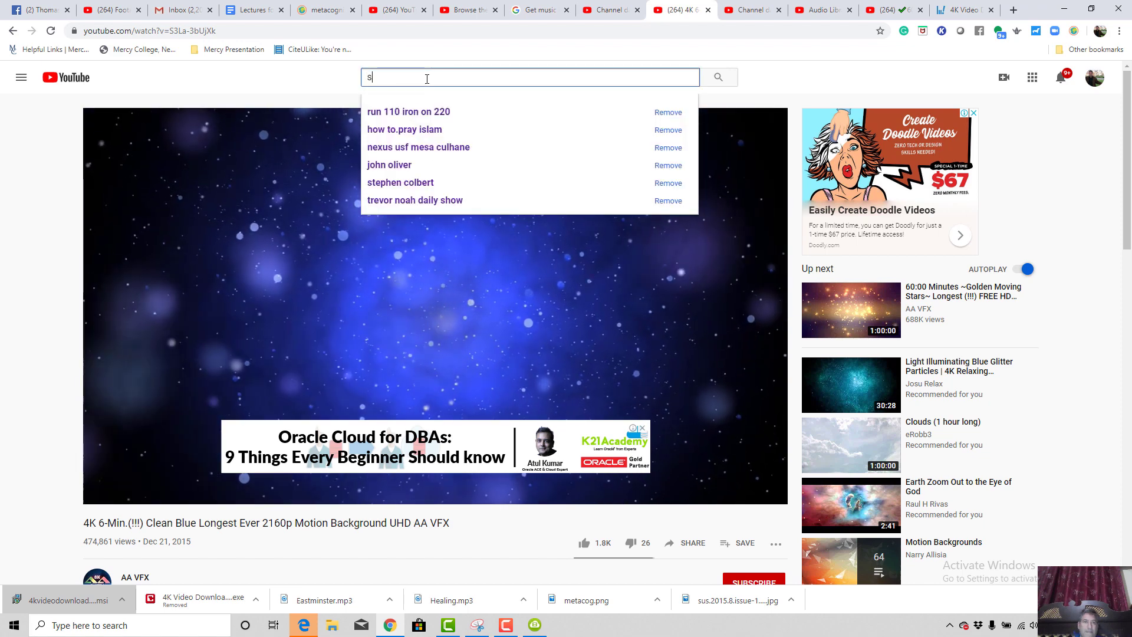
pyautogui.write('tar field ')
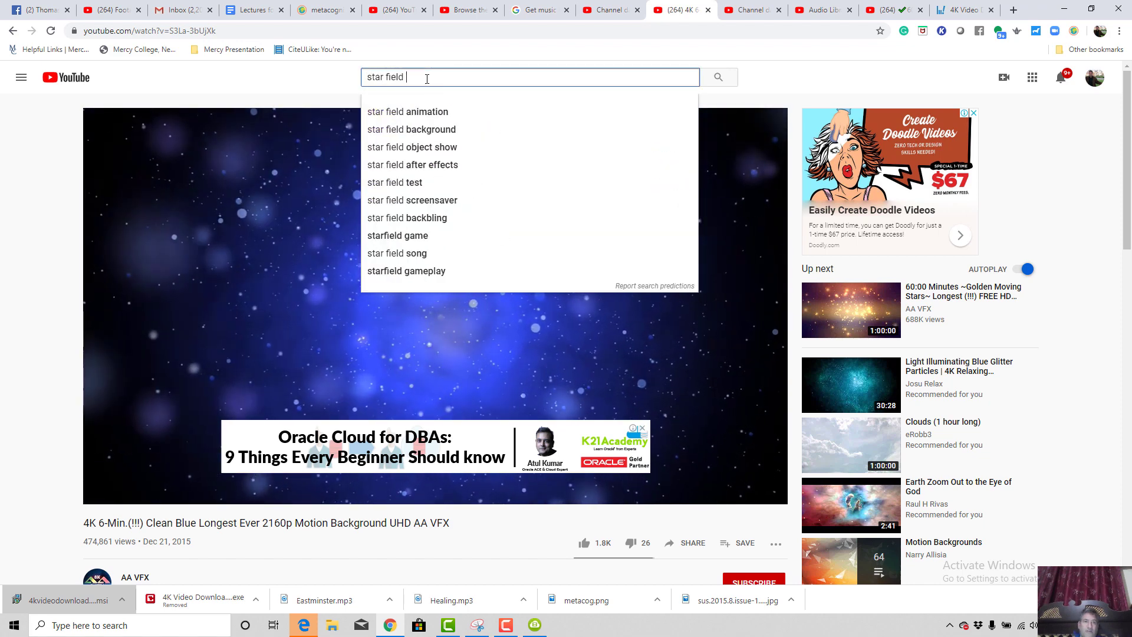
pyautogui.write('motion backgor')
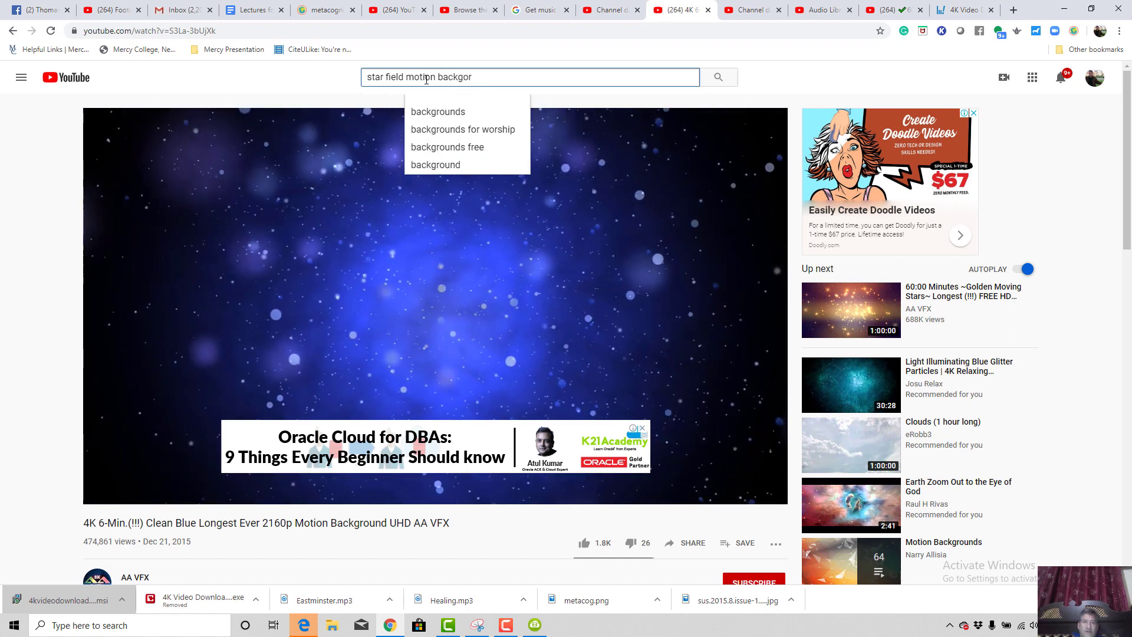
pyautogui.click(460, 148)
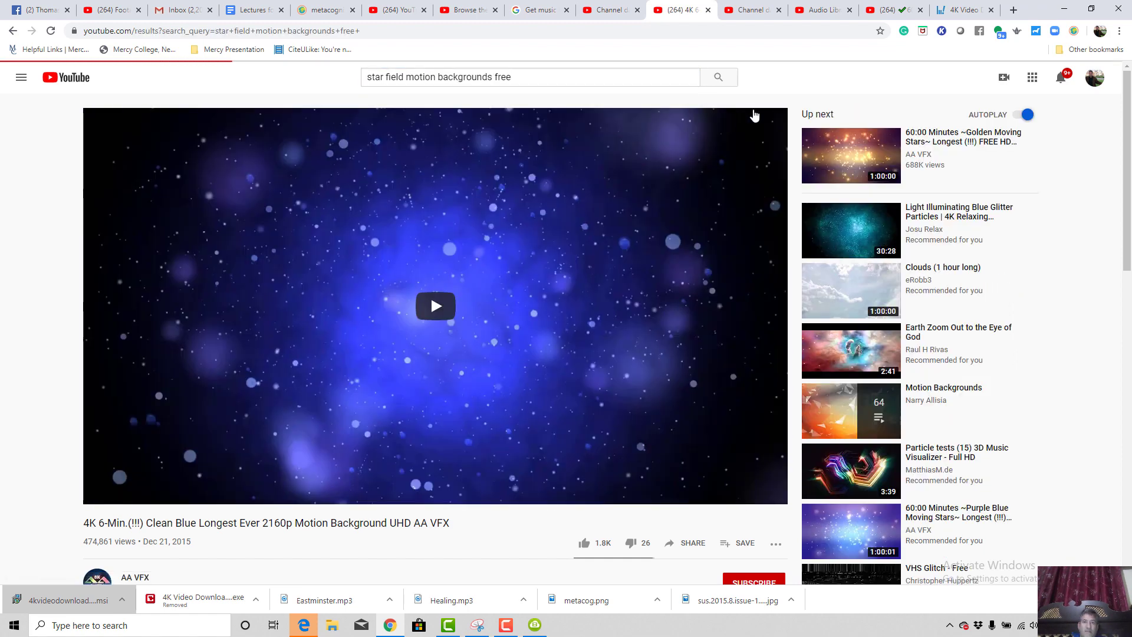
pyautogui.click(340, 364)
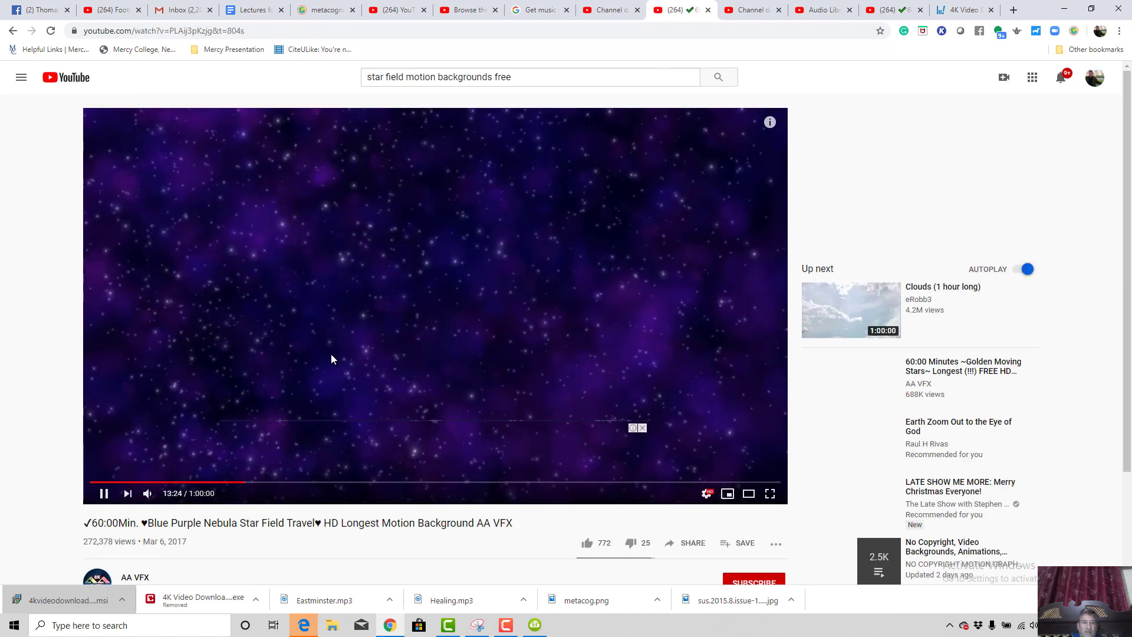
# Dismiss the ad over the nebula star field video and copy the video's share link without a start time.
pyautogui.click(642, 428)
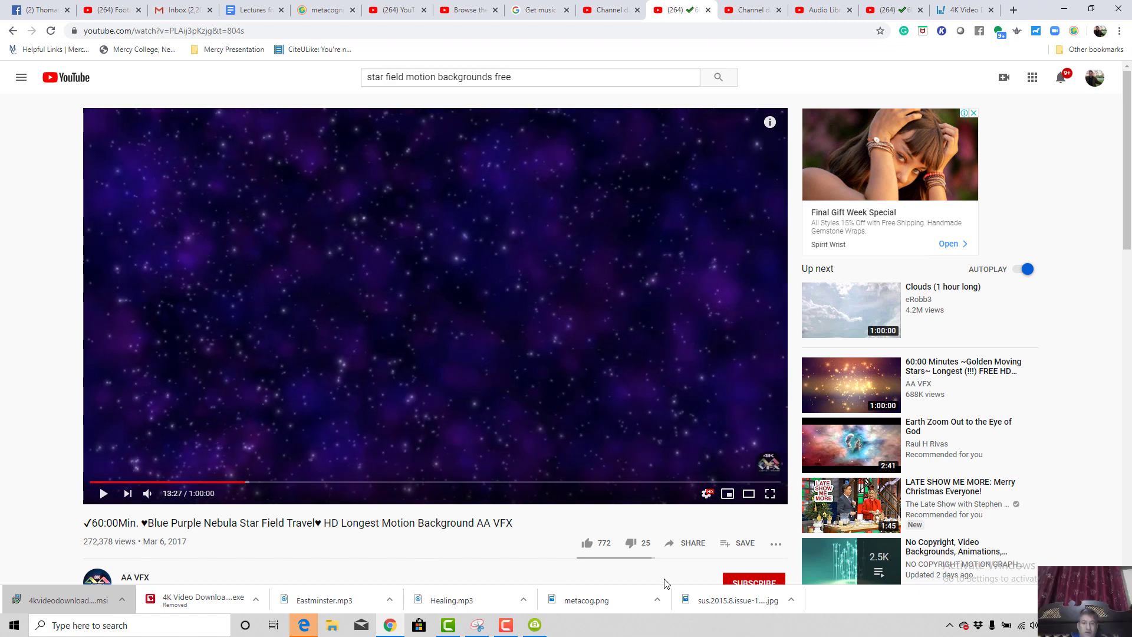
pyautogui.click(677, 543)
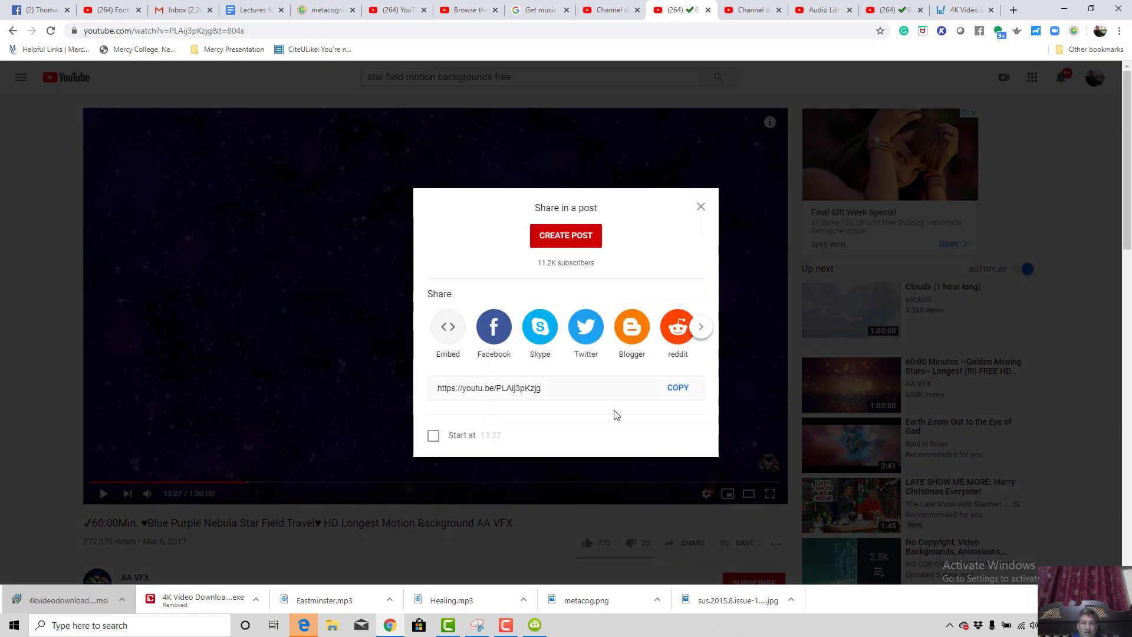
pyautogui.click(679, 388)
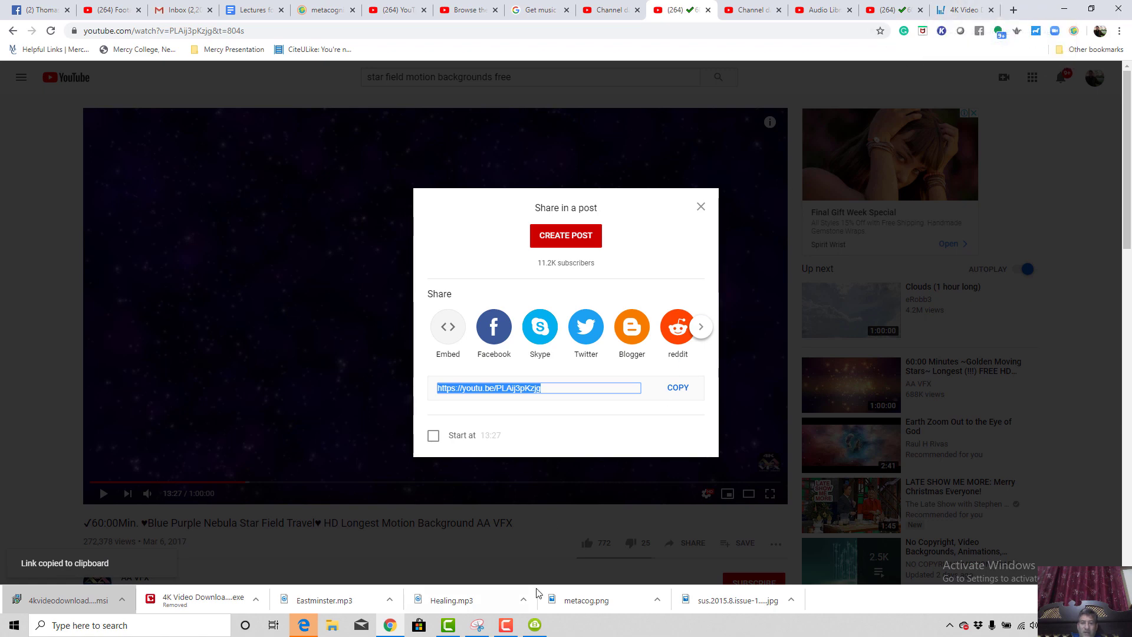
# Switch to 4K Video Downloader and download the copied YouTube link as an MP4, first at 480p and again at 360p Normal Quality.
pyautogui.click(535, 625)
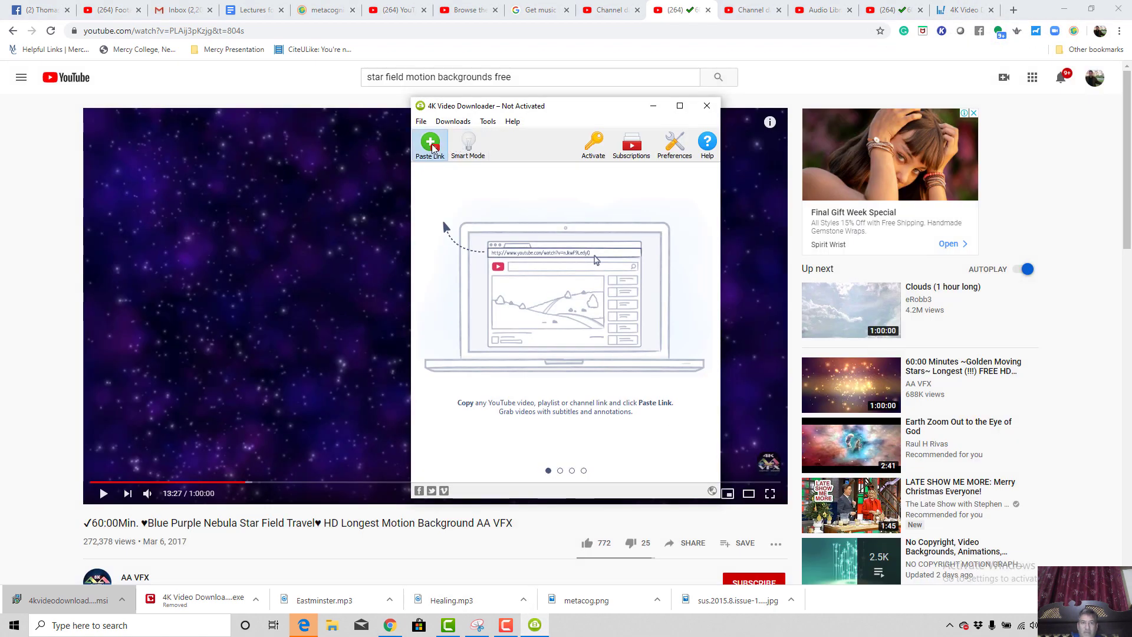
pyautogui.click(431, 143)
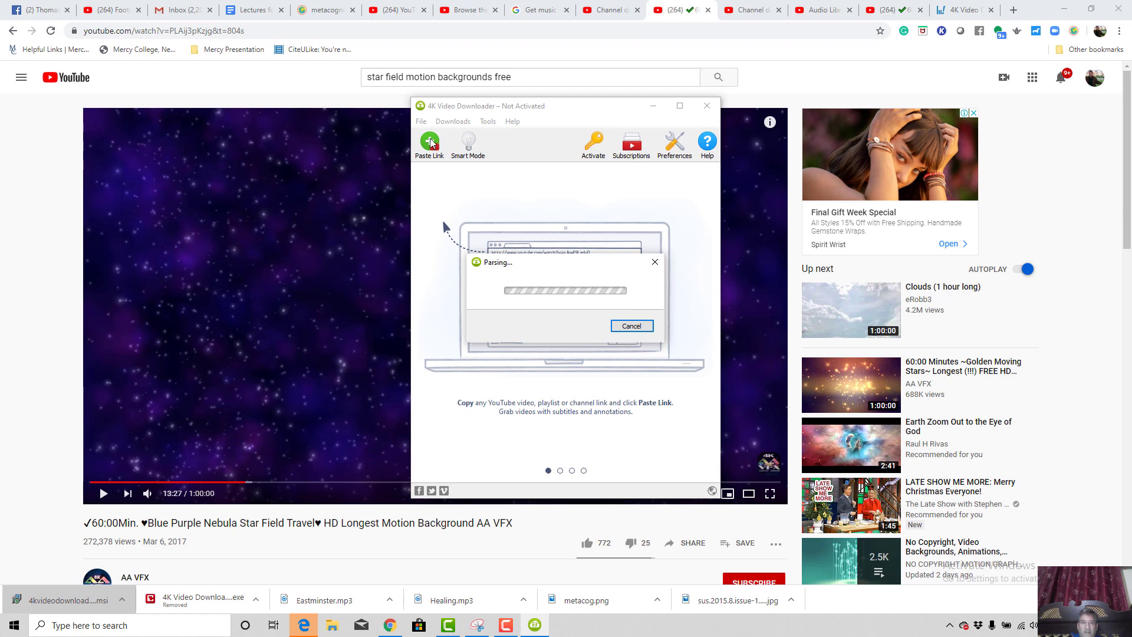
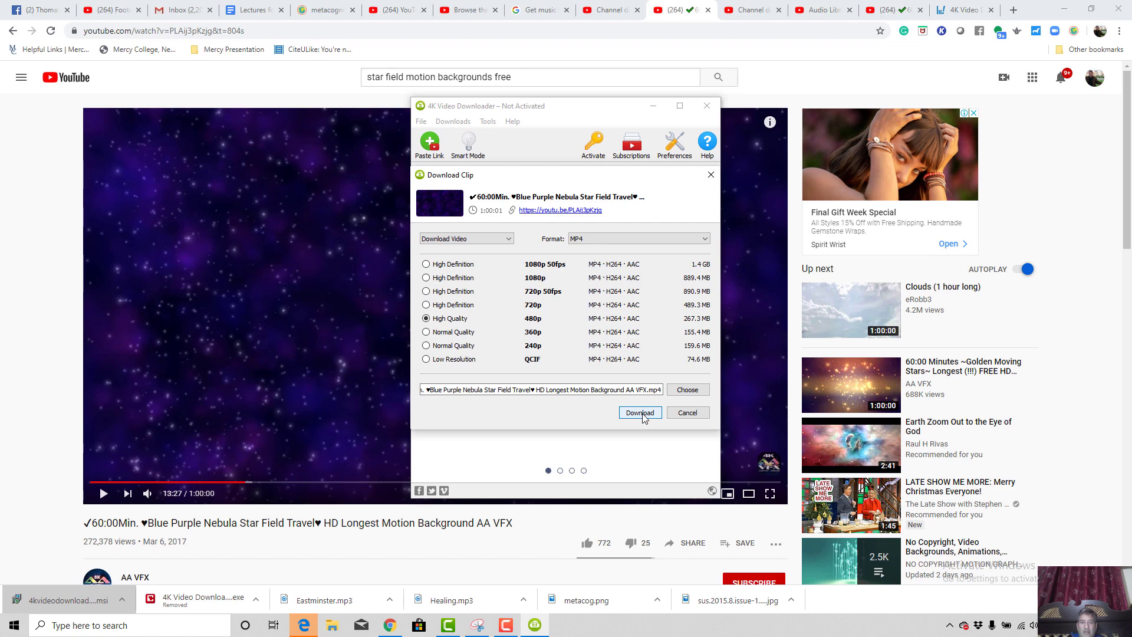
pyautogui.click(687, 390)
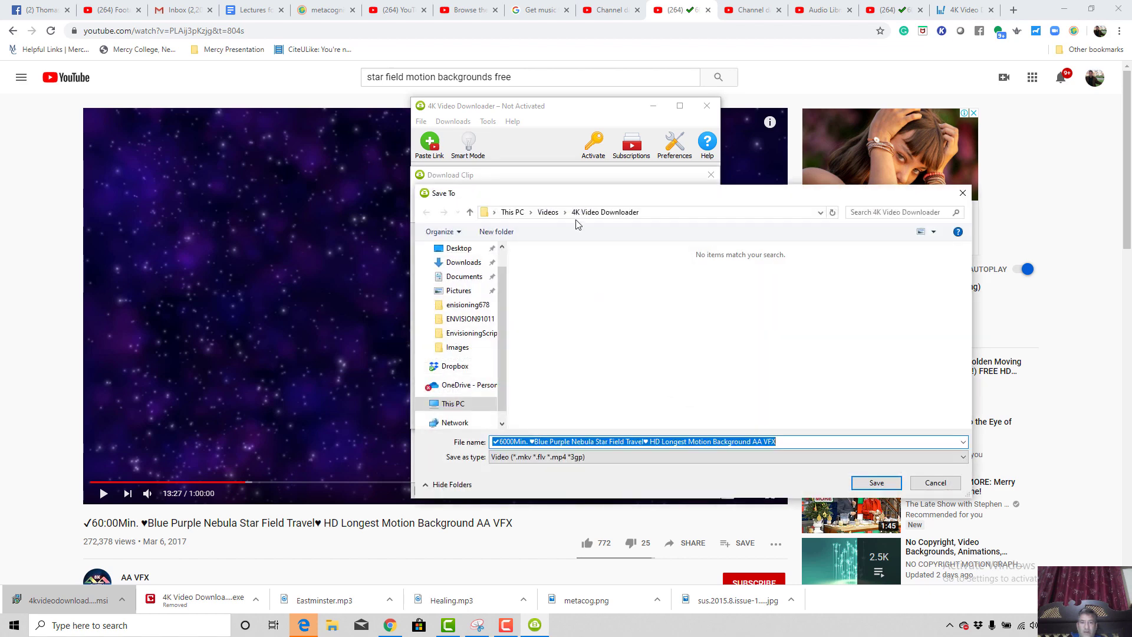
pyautogui.click(936, 483)
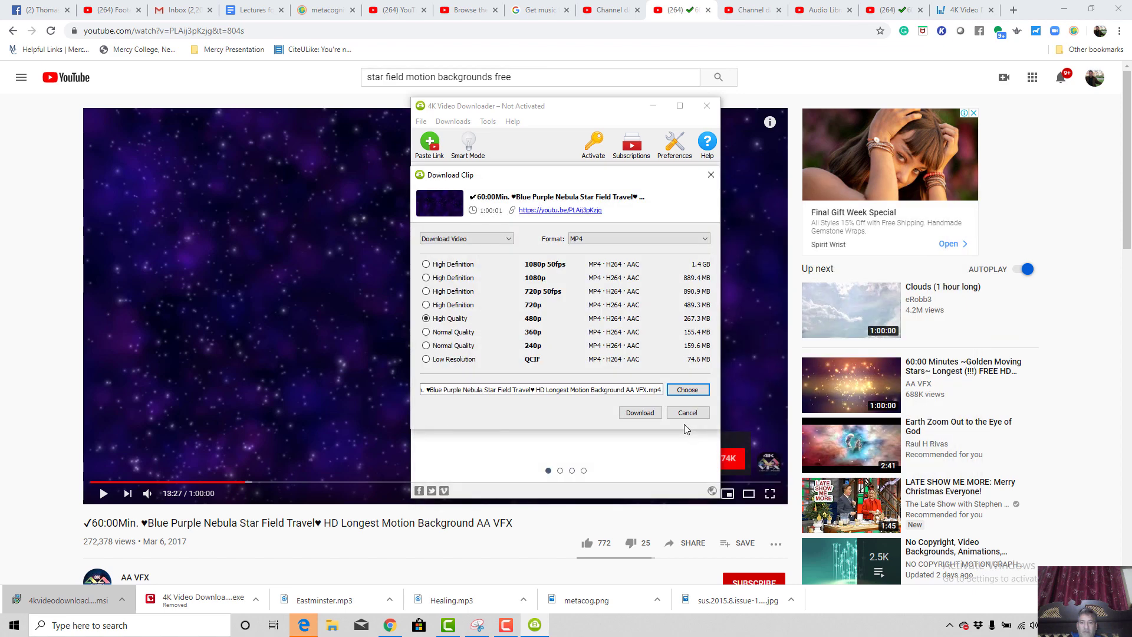
pyautogui.click(648, 408)
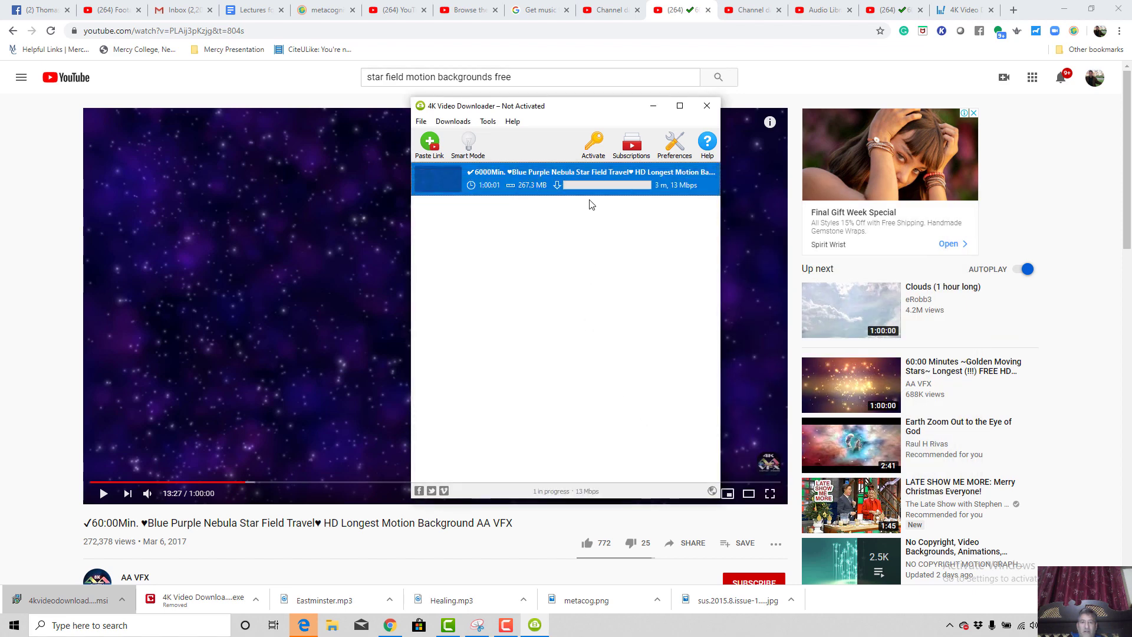
pyautogui.hotkey('ctrl', 'v')
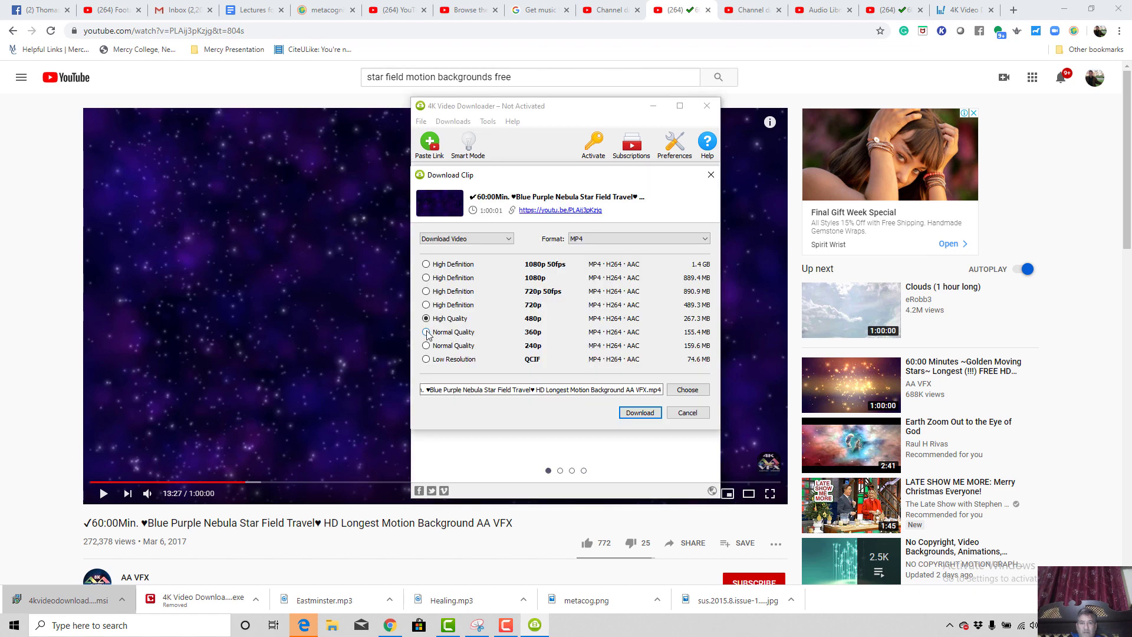
pyautogui.click(640, 413)
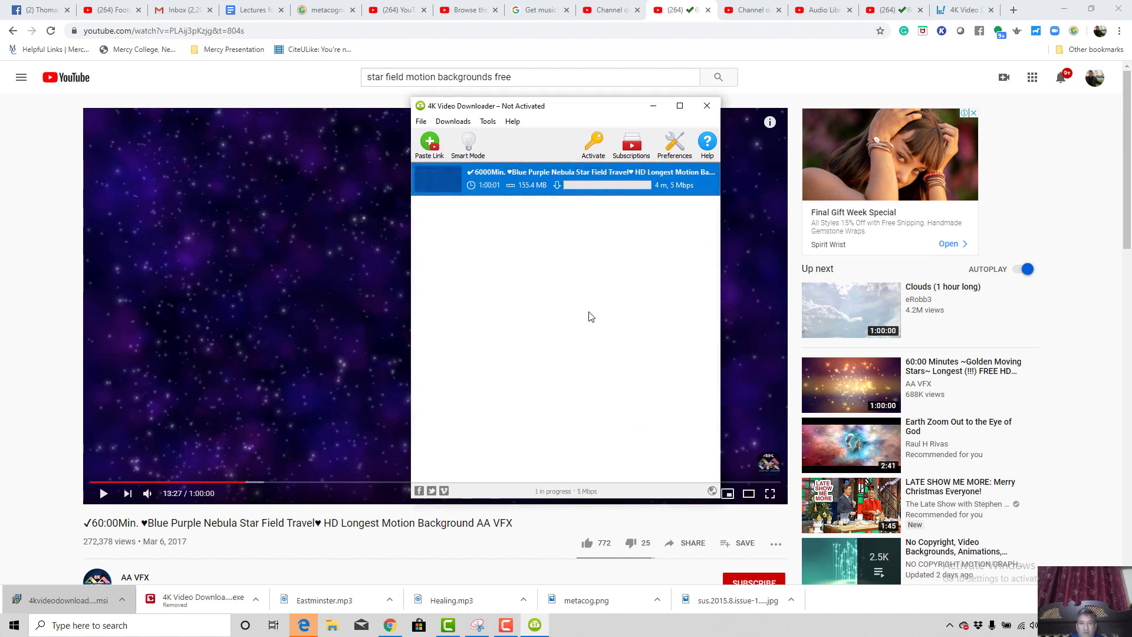
# Switch to Camtasia and import the downloaded Blue Purple Nebula Star Field video from the Videos > 4K Video Downloader folder.
pyautogui.click(505, 626)
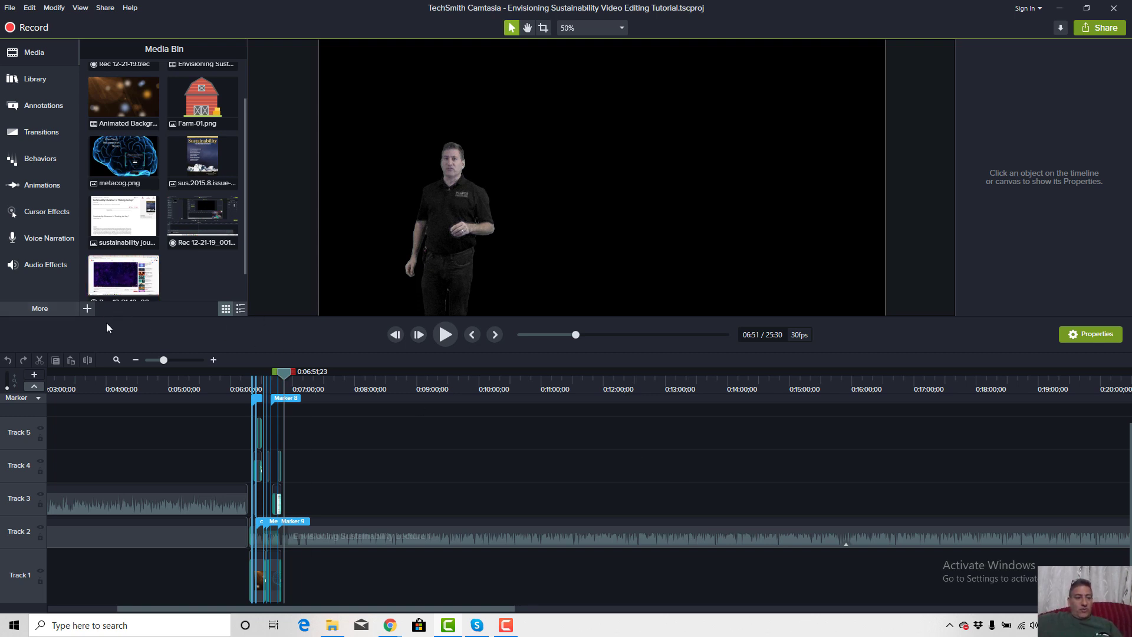
pyautogui.click(90, 311)
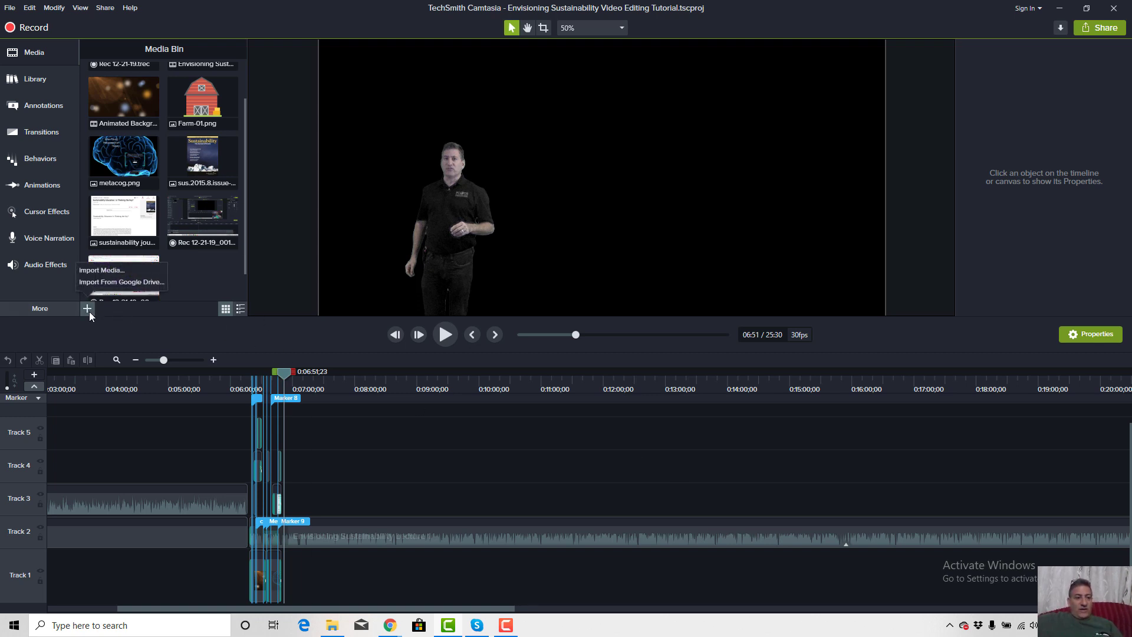
pyautogui.click(97, 271)
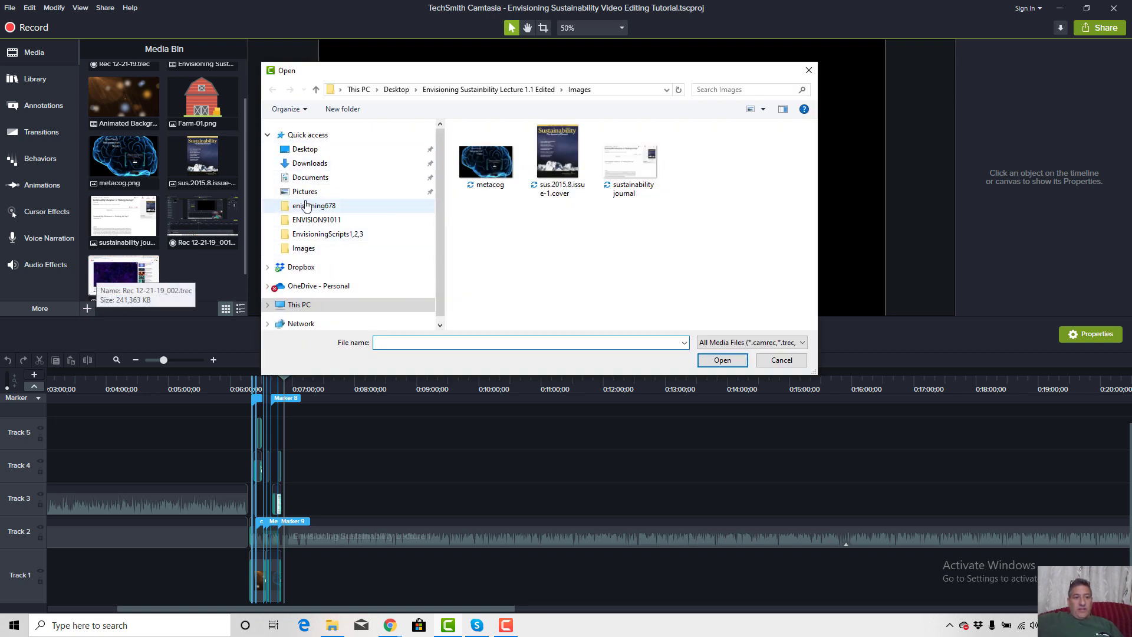
pyautogui.click(298, 305)
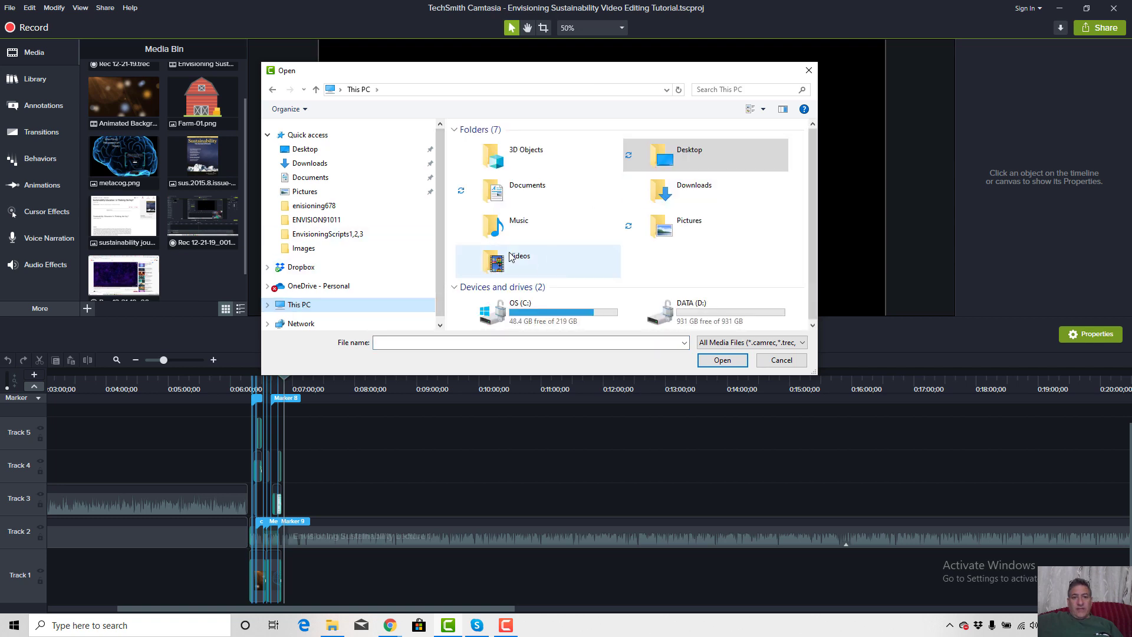
pyautogui.doubleClick(511, 257)
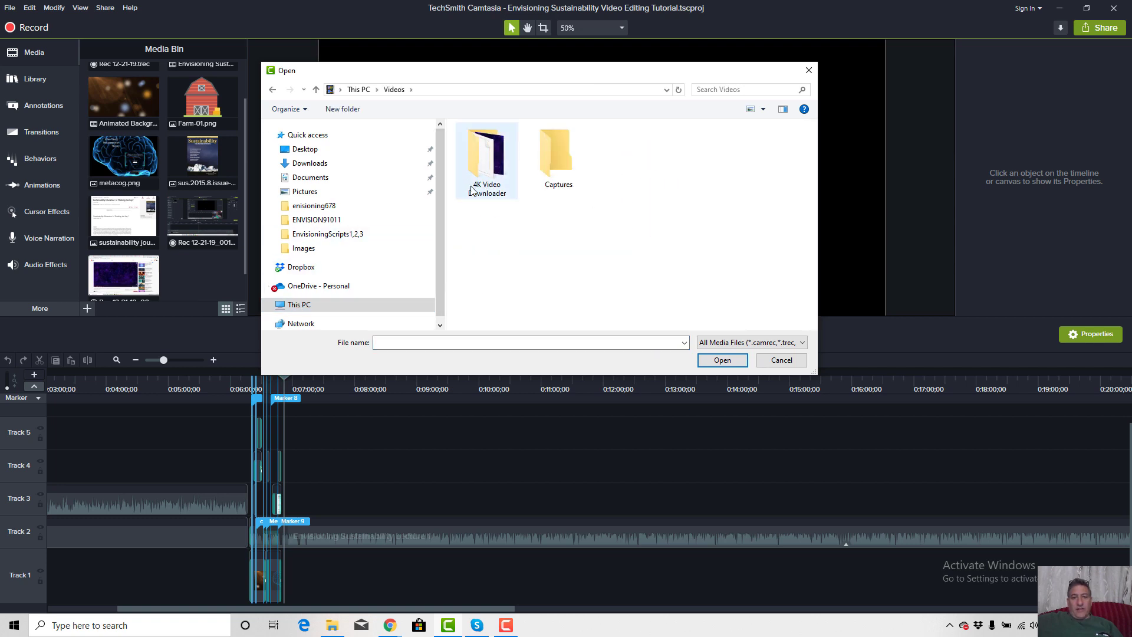
pyautogui.doubleClick(489, 159)
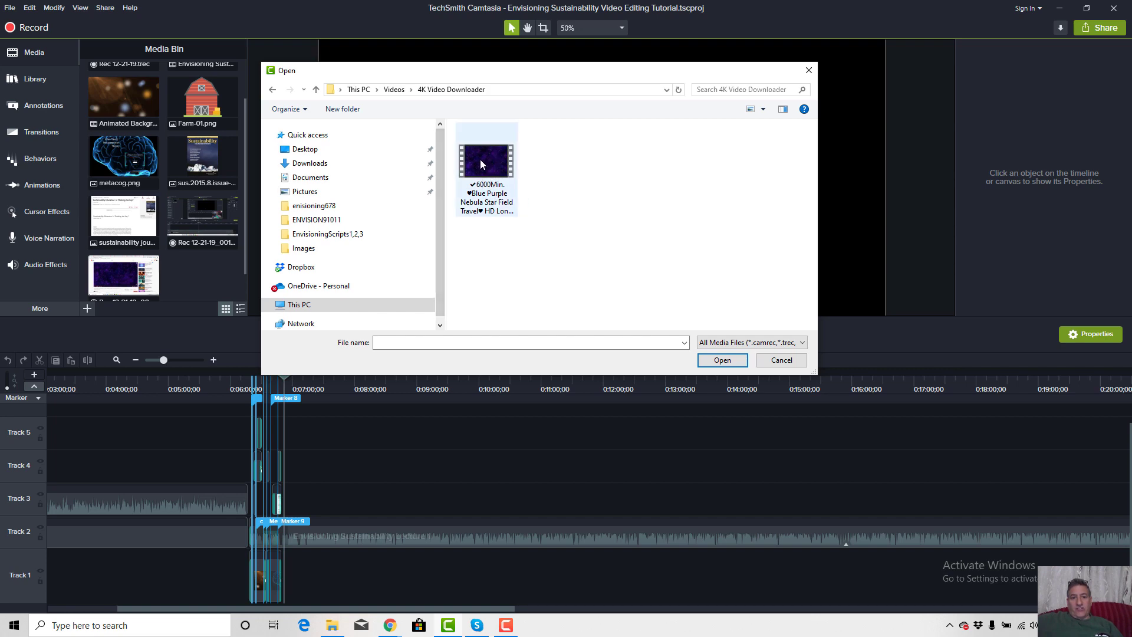
pyautogui.doubleClick(495, 159)
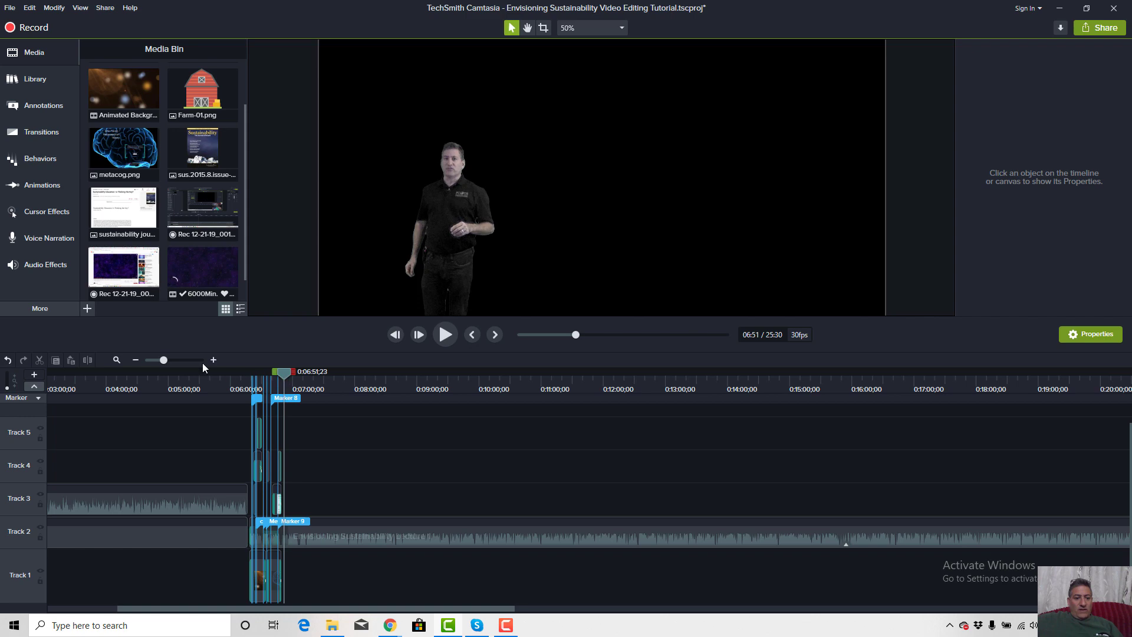
# Play from about 0:06:44 to 0:06:50 and place the star field video on Track 1 just after the metacog clip.
pyautogui.click(179, 360)
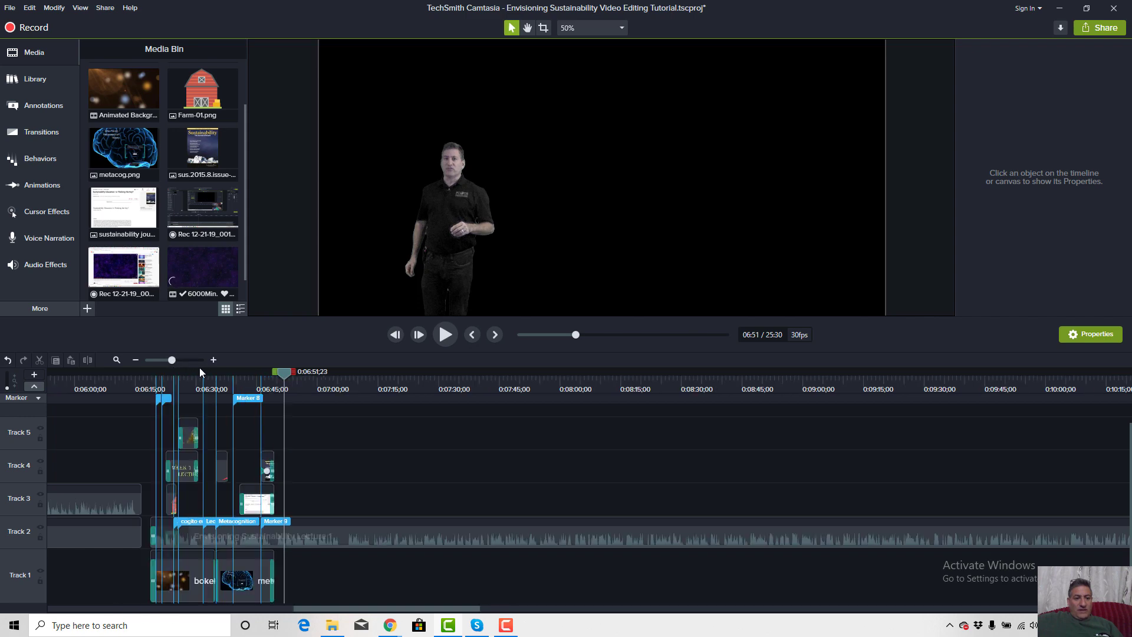
pyautogui.click(184, 360)
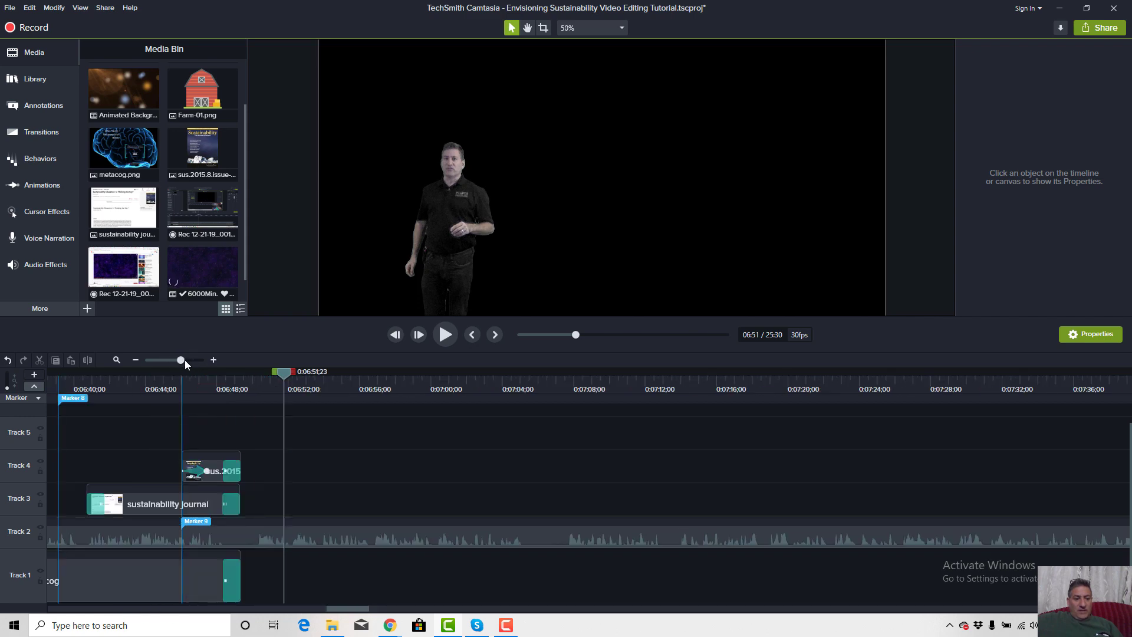
pyautogui.click(158, 389)
pyautogui.press('space')
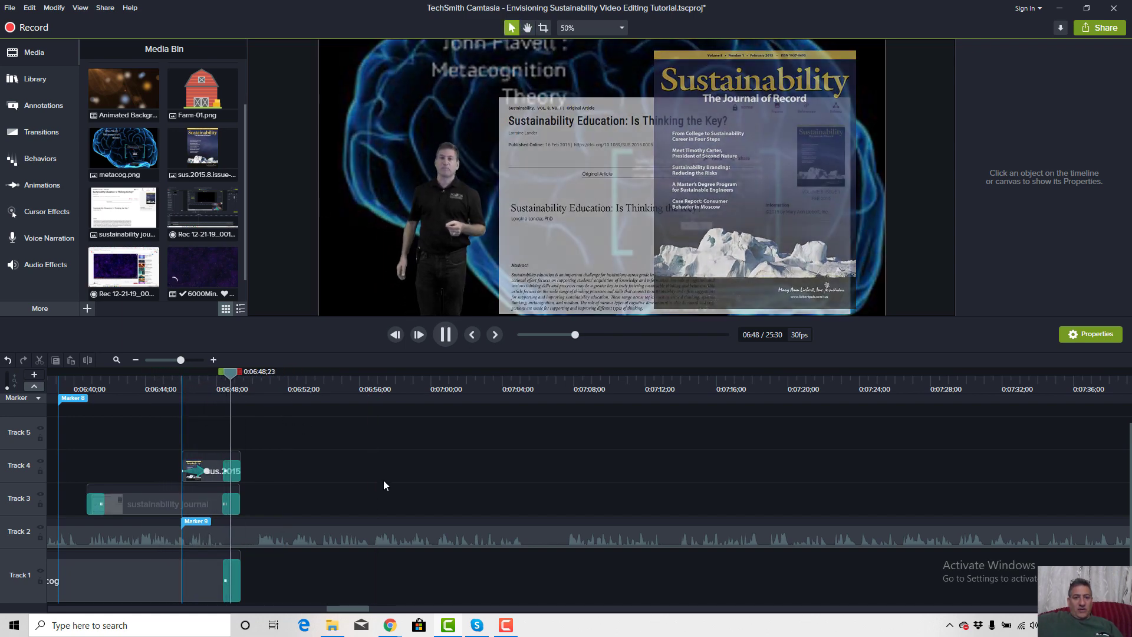
pyautogui.moveTo(390, 625)
pyautogui.press('space')
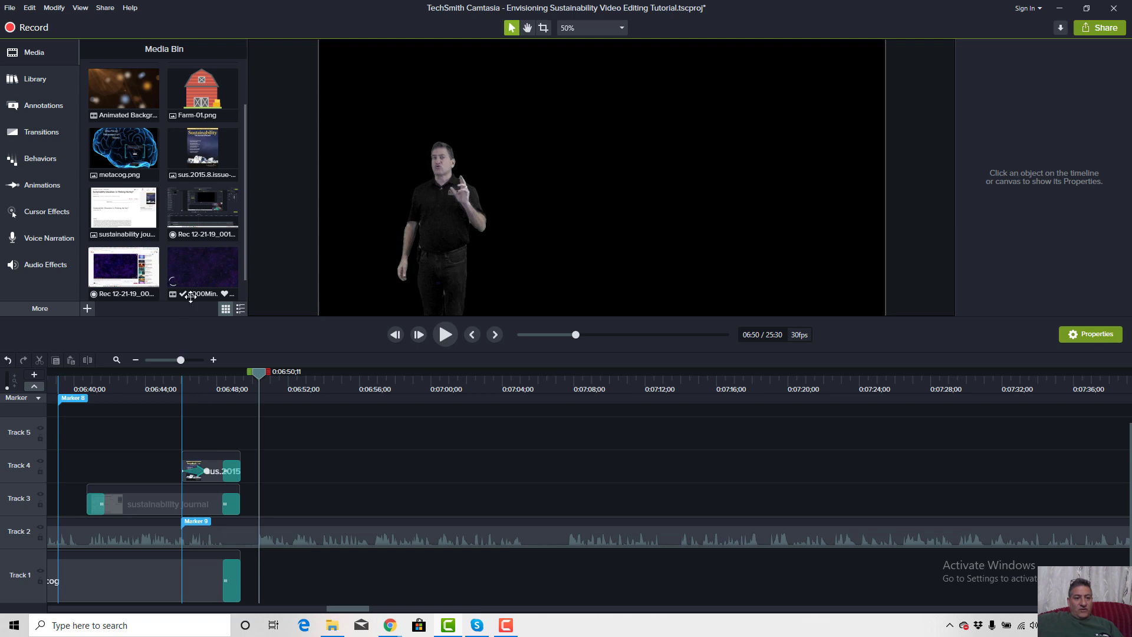
pyautogui.moveTo(200, 271); pyautogui.dragTo(248, 561)
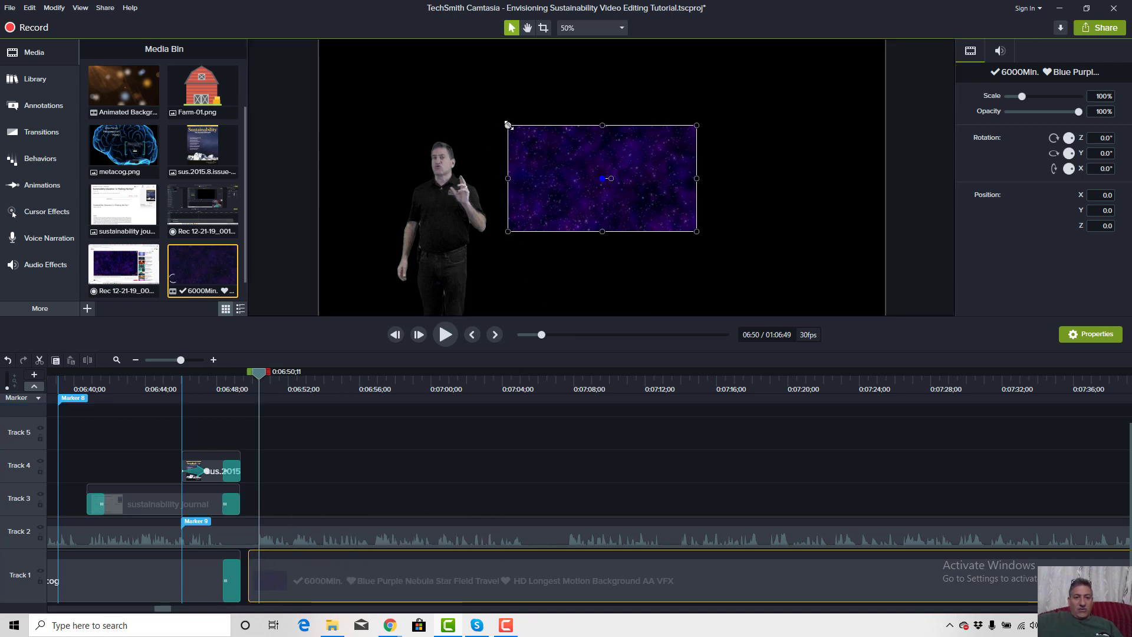
# Enlarge the star field clip to about 304% scale and position it so it fills the whole canvas behind the speaker.
pyautogui.moveTo(508, 125); pyautogui.dragTo(336, 27)
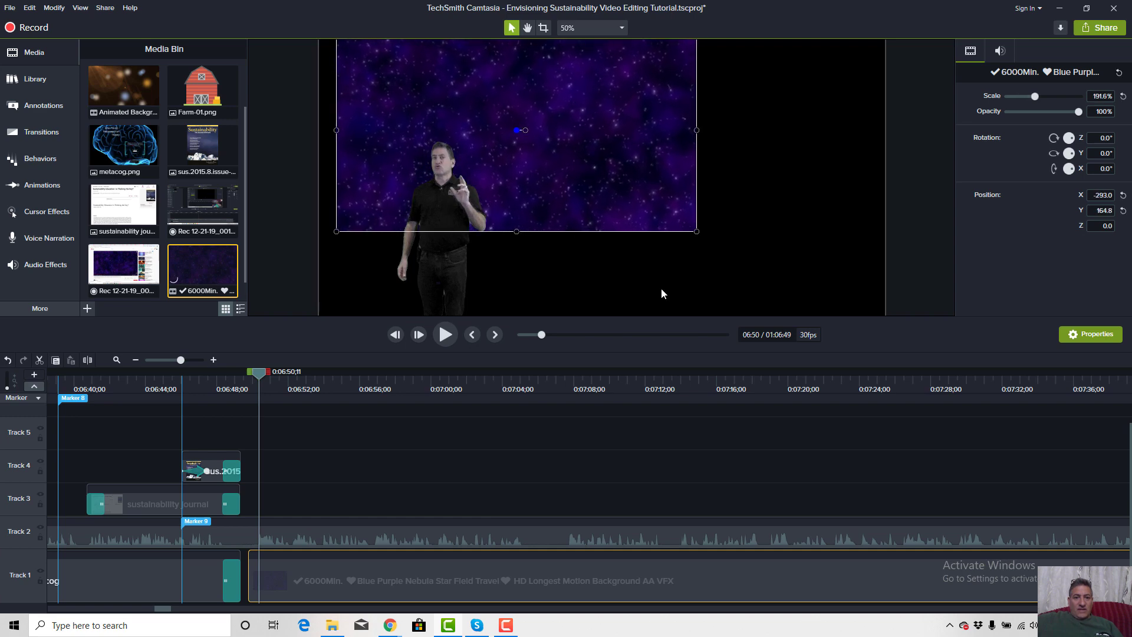
pyautogui.moveTo(696, 231); pyautogui.dragTo(884, 322)
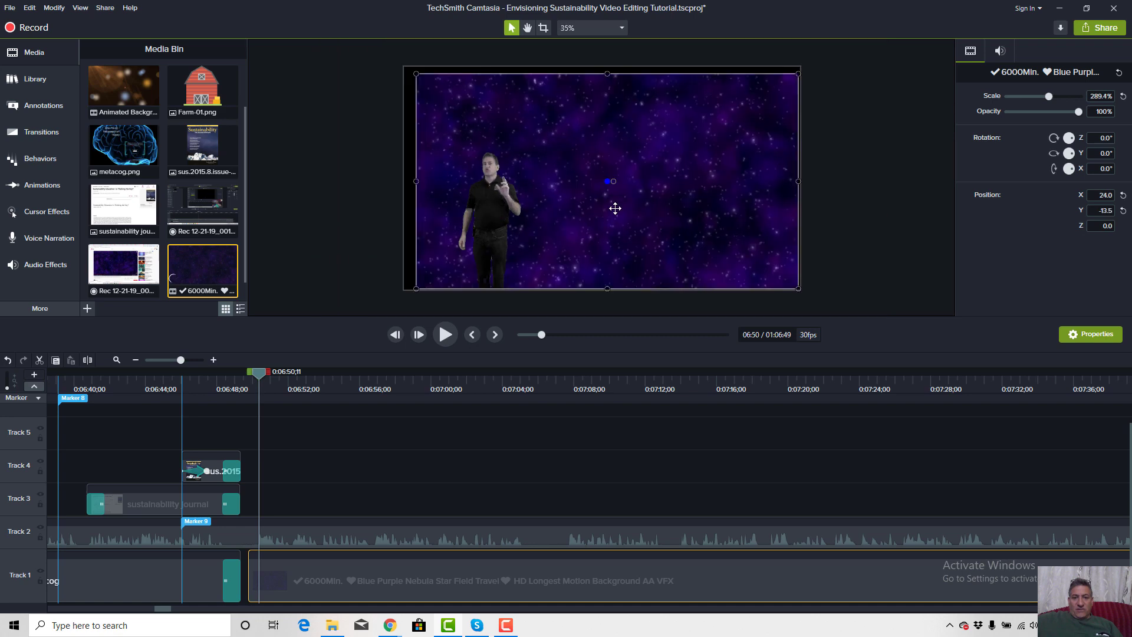
pyautogui.moveTo(417, 180); pyautogui.dragTo(405, 181)
pyautogui.moveTo(602, 70); pyautogui.dragTo(602, 66)
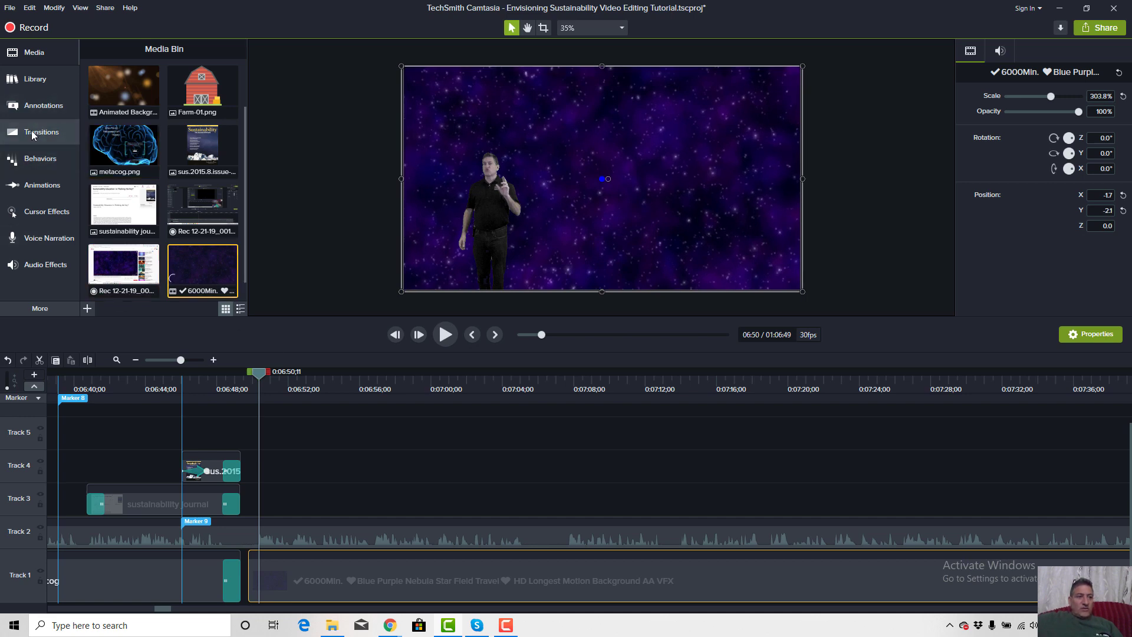
# Add a Dissolve transition to the start of the star field clip on Track 1.
pyautogui.click(32, 132)
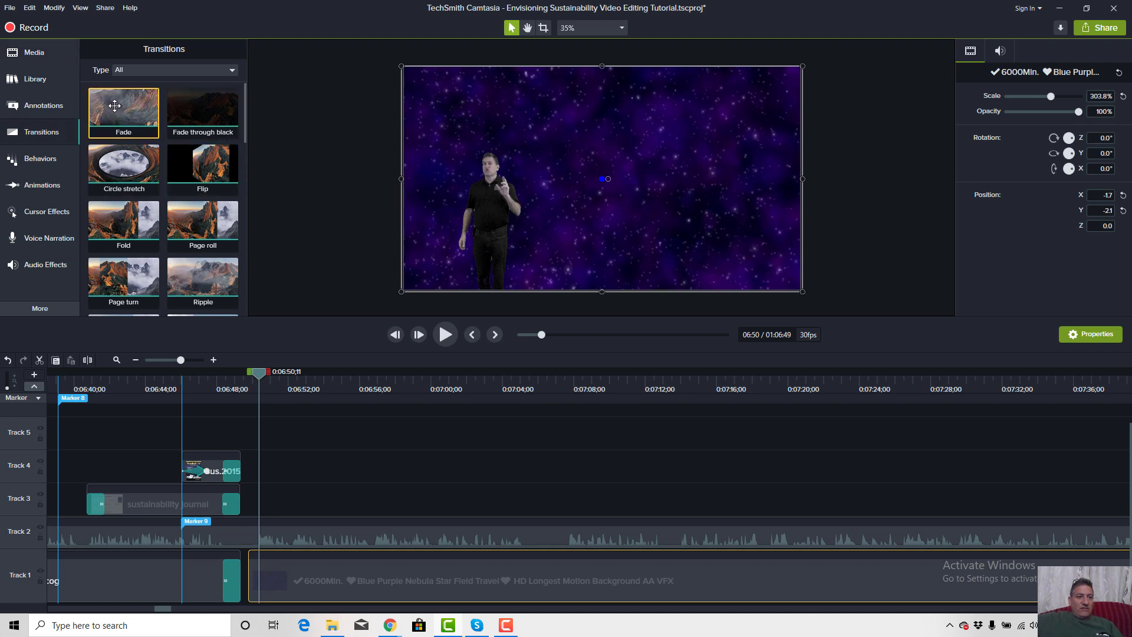
pyautogui.scroll(-2, 161, 225)
pyautogui.scroll(-2, 160, 221)
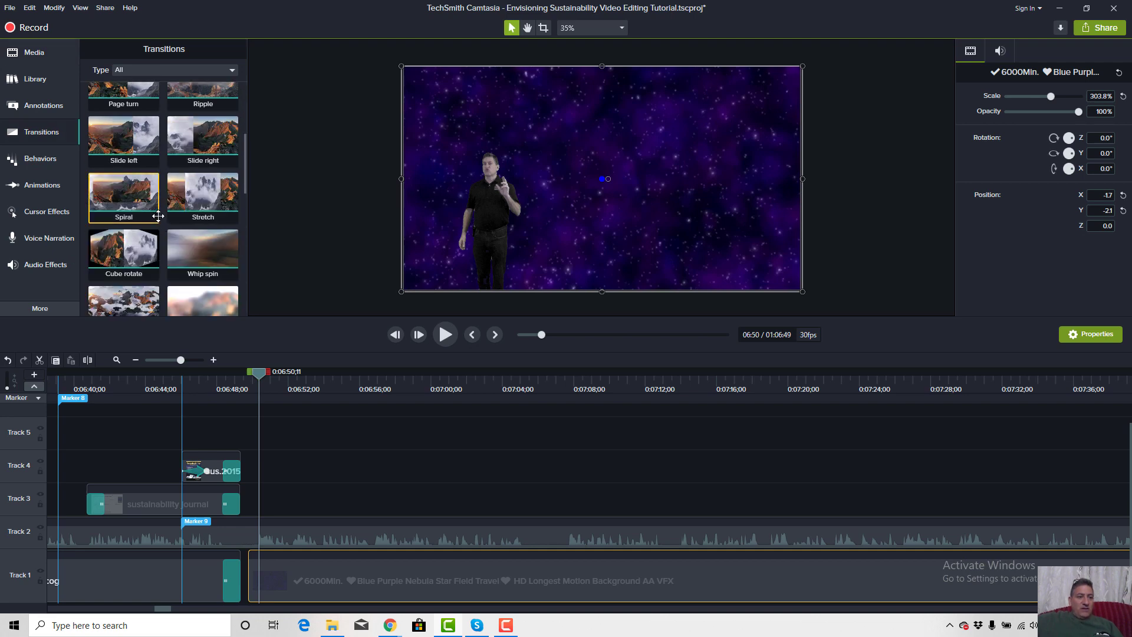
pyautogui.scroll(-2, 158, 216)
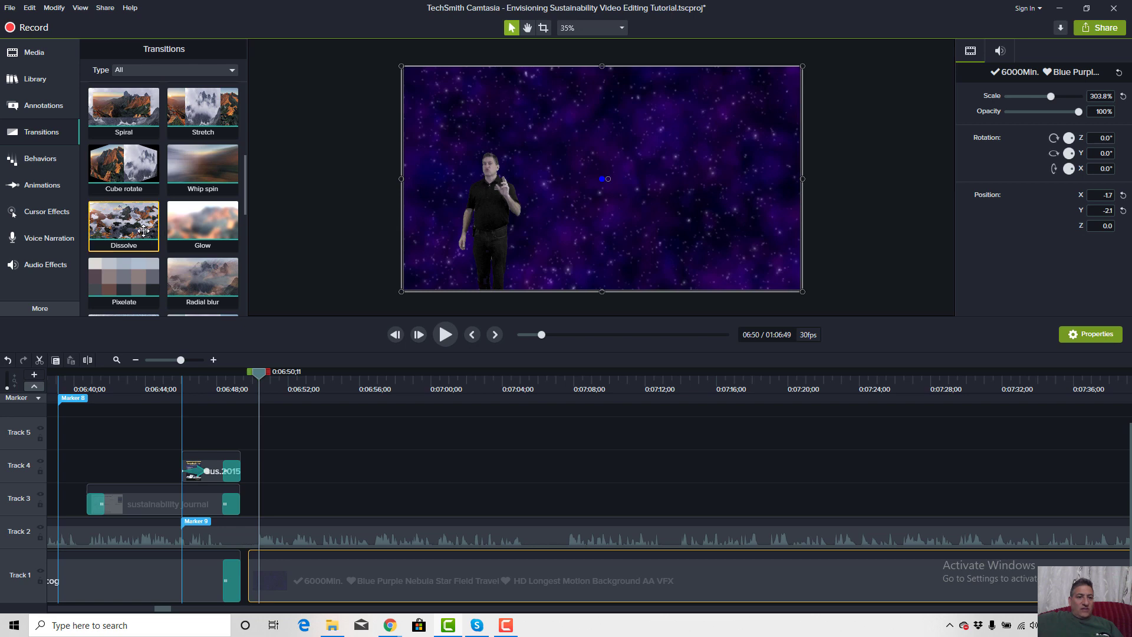
pyautogui.moveTo(143, 230); pyautogui.dragTo(275, 574)
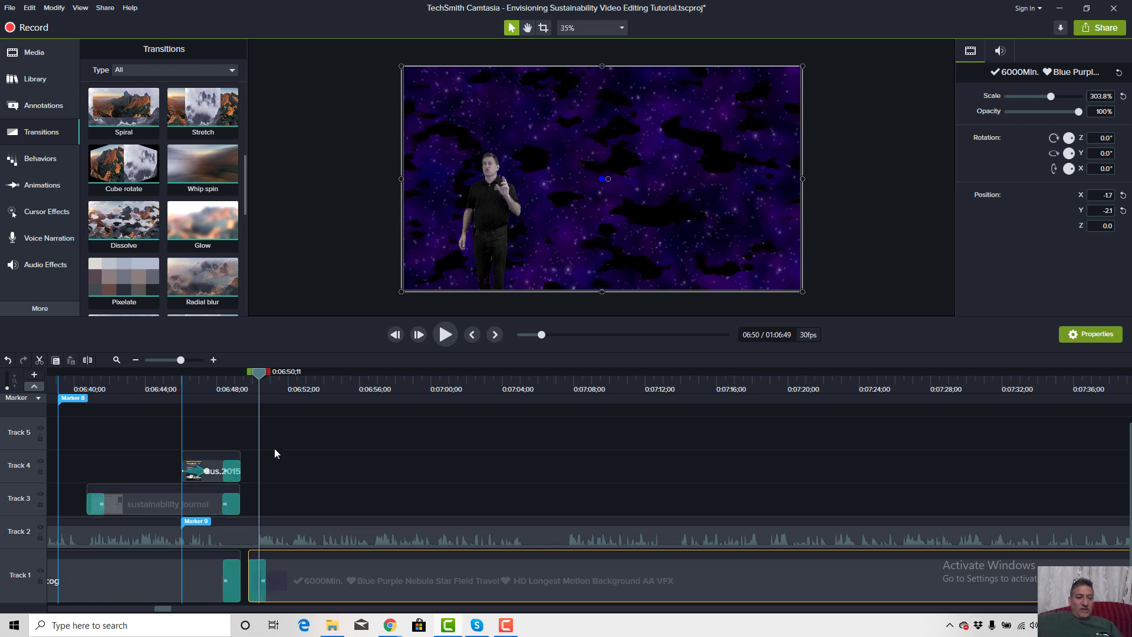
# Play back the timeline from about 0:06:48 to review the dissolve and the speaker over the star field background.
pyautogui.click(231, 390)
pyautogui.press('space')
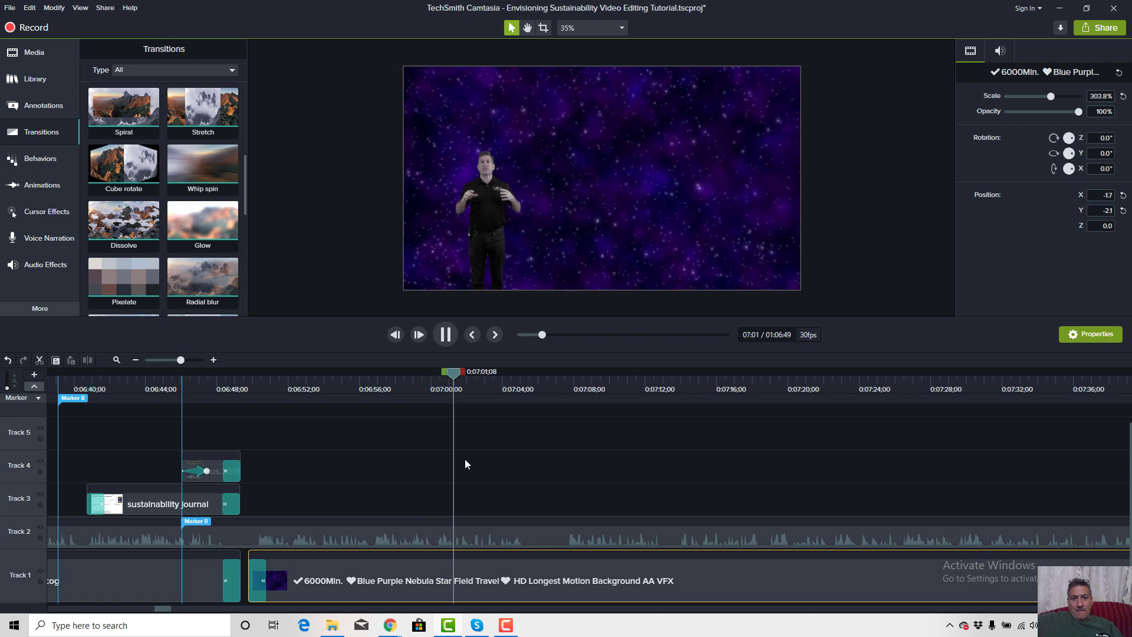
pyautogui.press('space')
pyautogui.press('space')
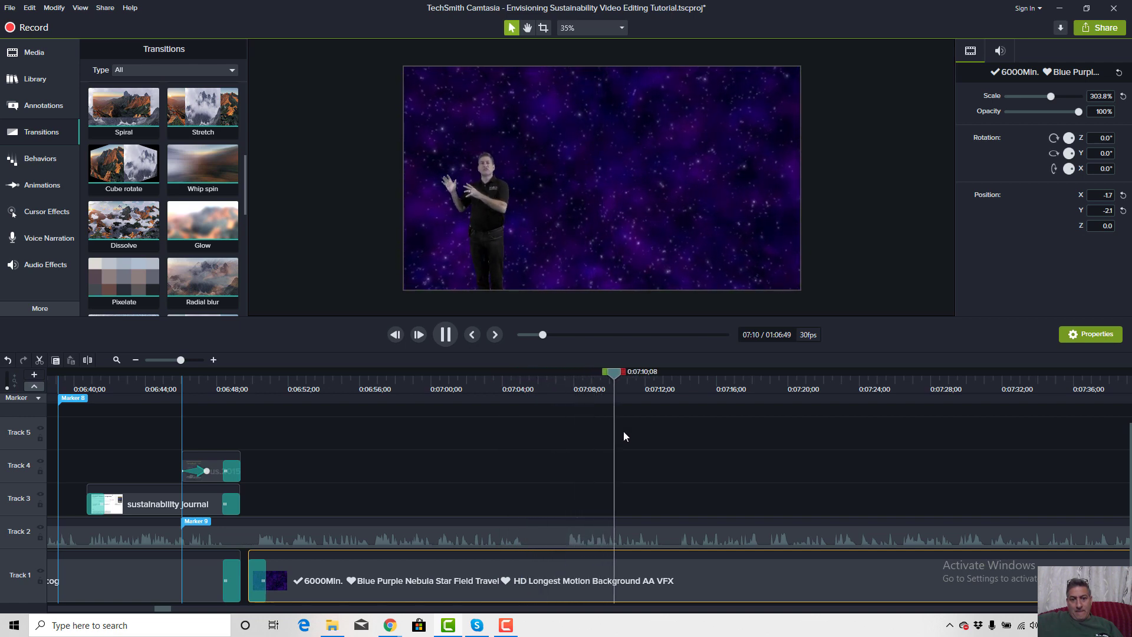
# Split the Envisioning Sustainability Lecture 1 clip on Track 2 at about 0:07:07.
pyautogui.moveTo(638, 375); pyautogui.dragTo(566, 388)
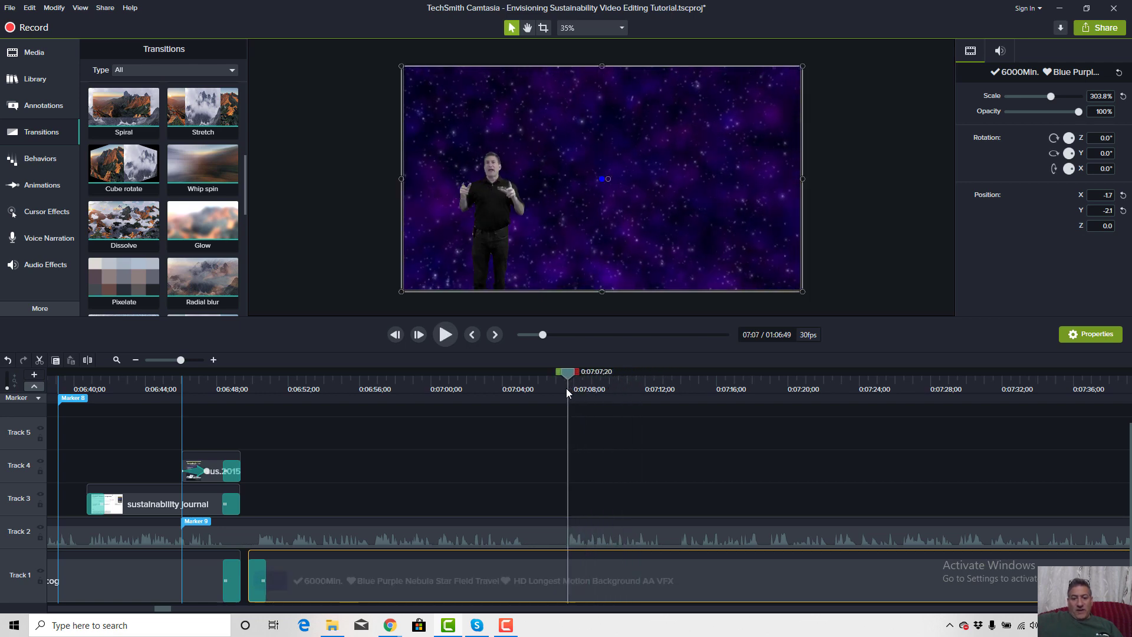
pyautogui.click(576, 533)
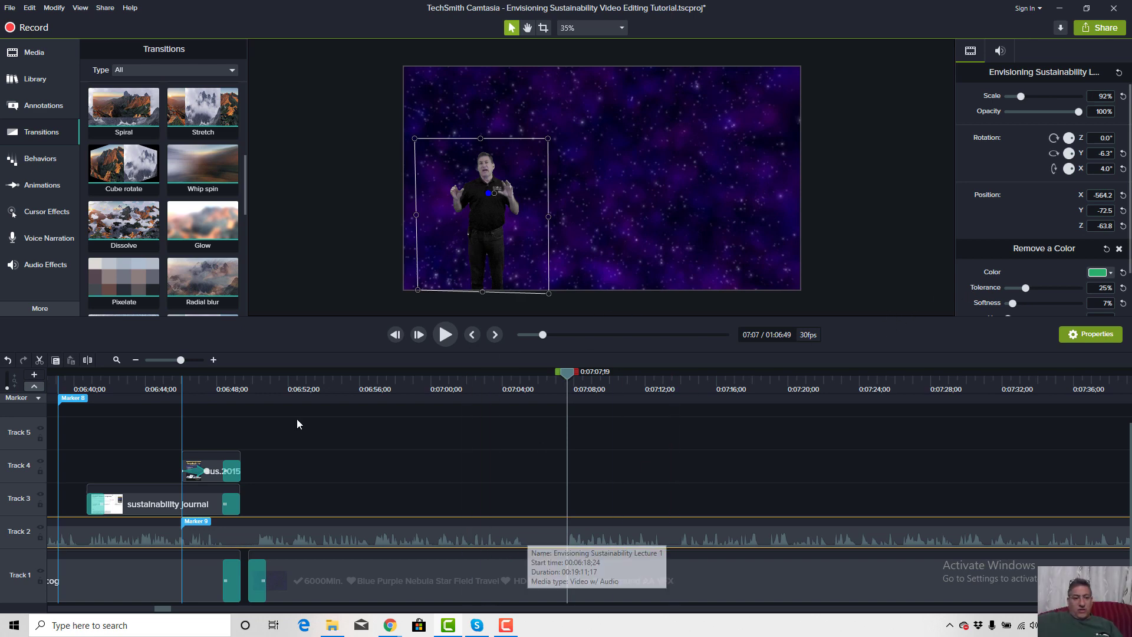
pyautogui.click(87, 360)
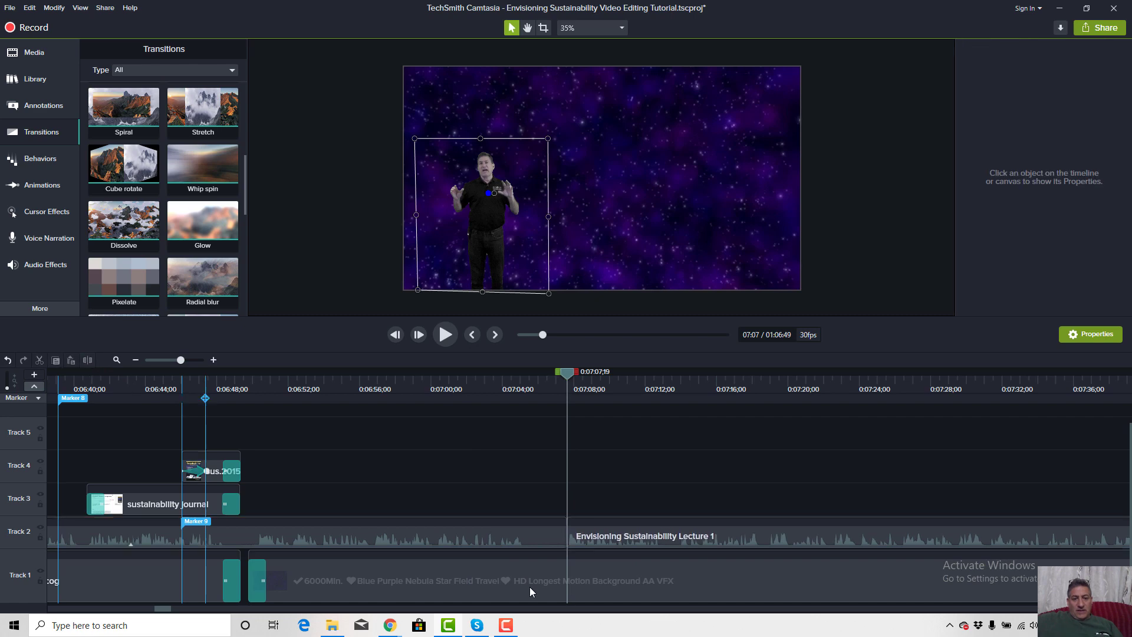
# Add a media marker at about 0:07:05 on the lecture clip before the split, and select the part after the split.
pyautogui.click(558, 538)
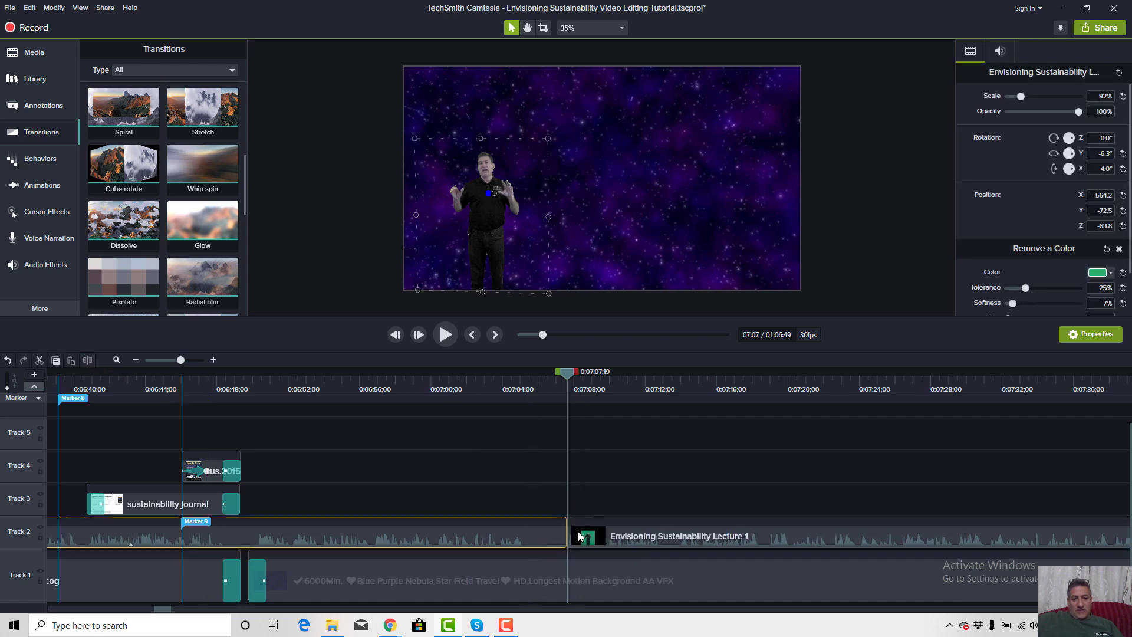
pyautogui.click(522, 524)
pyautogui.click(435, 541)
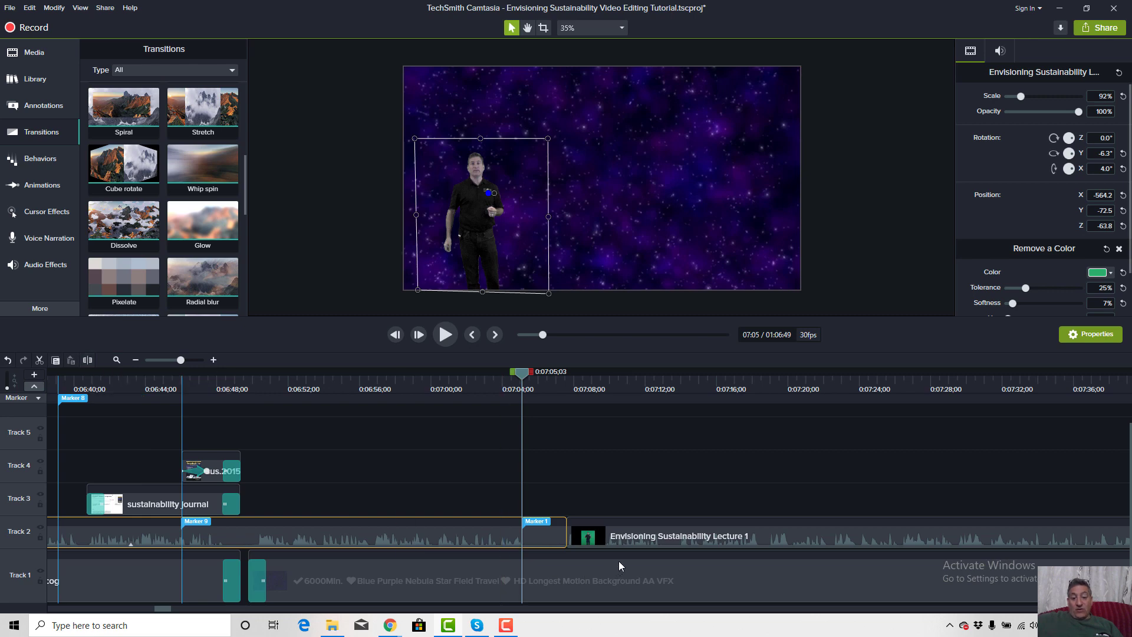
pyautogui.click(640, 535)
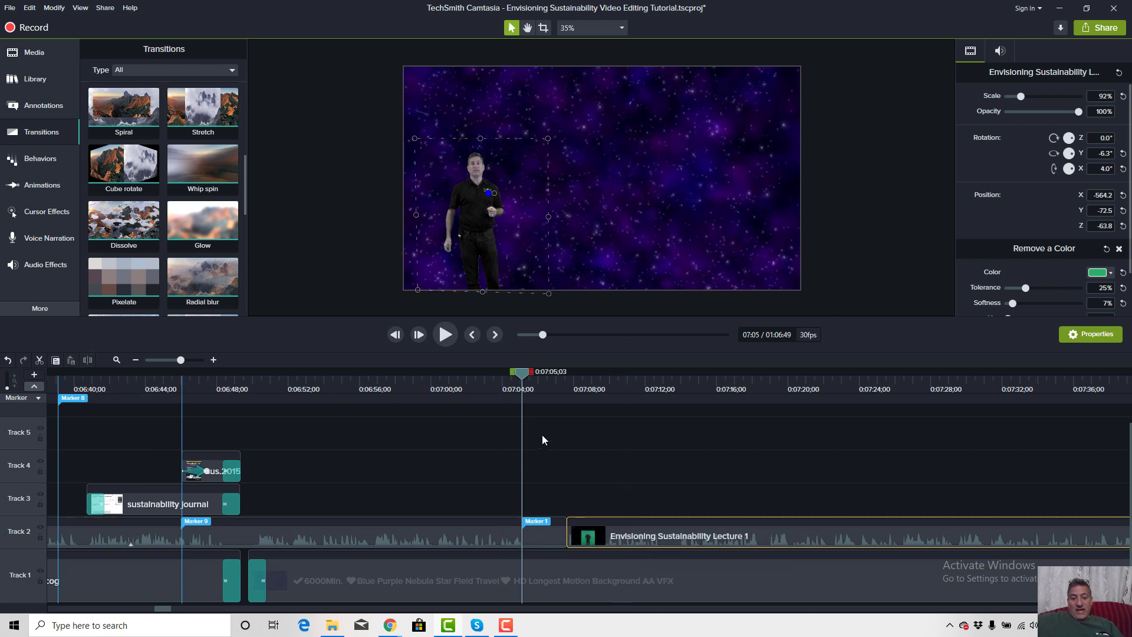
# Enlarge the lecture clip after the split to 226.6% scale and position the speaker near the canvas centre at about X -19.4, Y -95.4.
pyautogui.moveTo(524, 379); pyautogui.dragTo(576, 394)
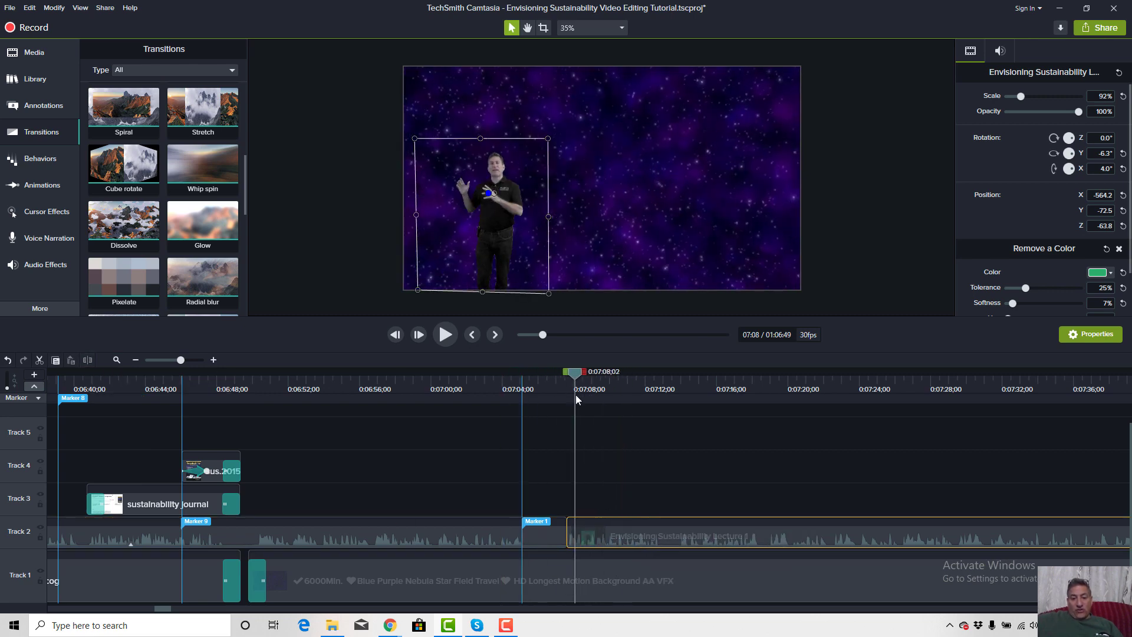
pyautogui.moveTo(547, 137); pyautogui.dragTo(678, 63)
pyautogui.moveTo(551, 188); pyautogui.dragTo(598, 240)
pyautogui.moveTo(734, 101); pyautogui.dragTo(756, 73)
pyautogui.moveTo(591, 121); pyautogui.dragTo(590, 182)
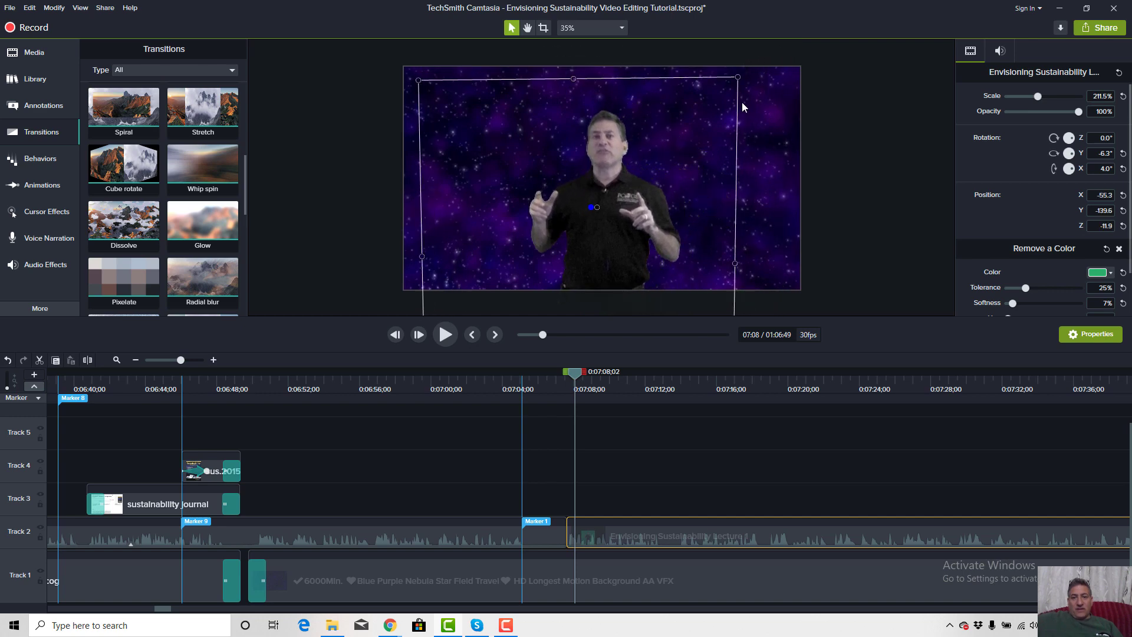
pyautogui.moveTo(738, 78); pyautogui.dragTo(755, 57)
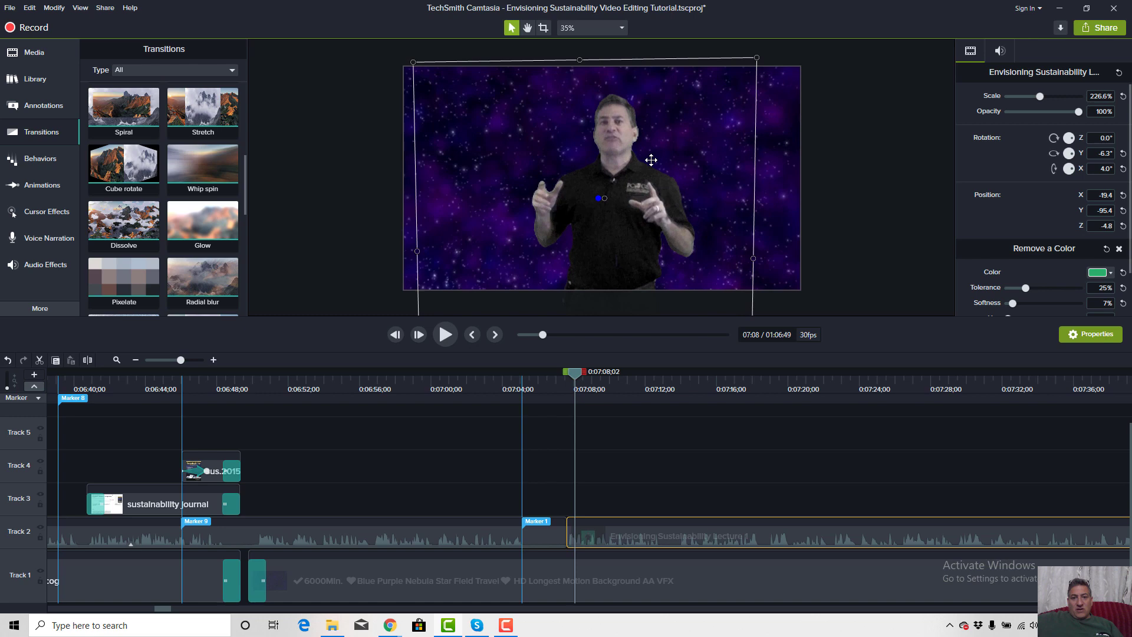
# Play back the jump to the enlarged speaker from about 0:07:00 and delete Marker 1 from the lecture clip.
pyautogui.click(431, 383)
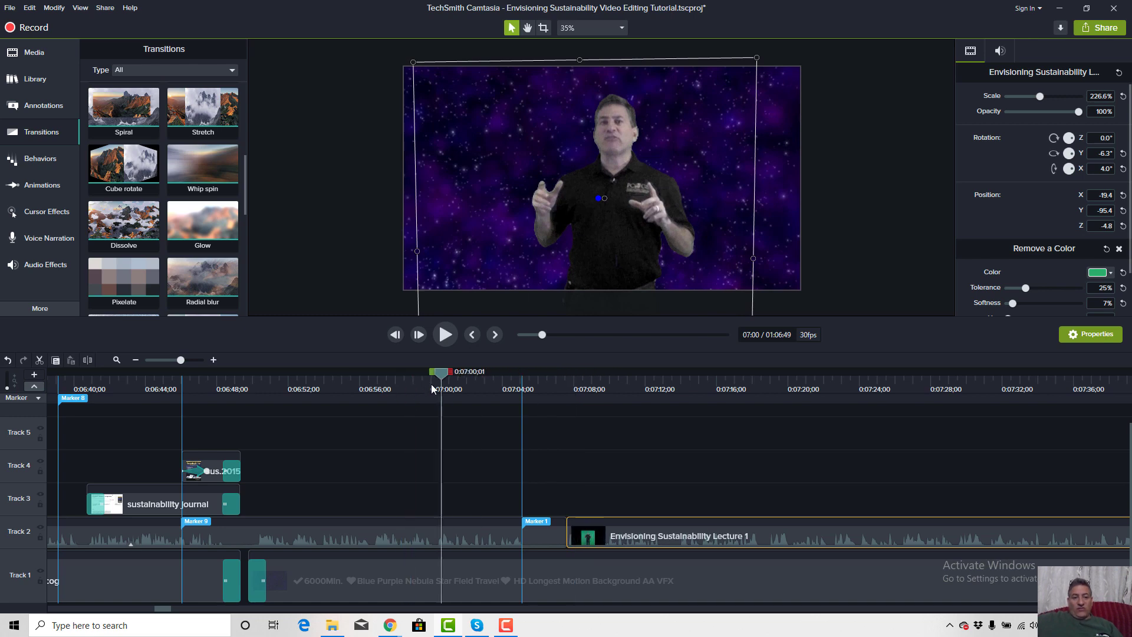
pyautogui.press('space')
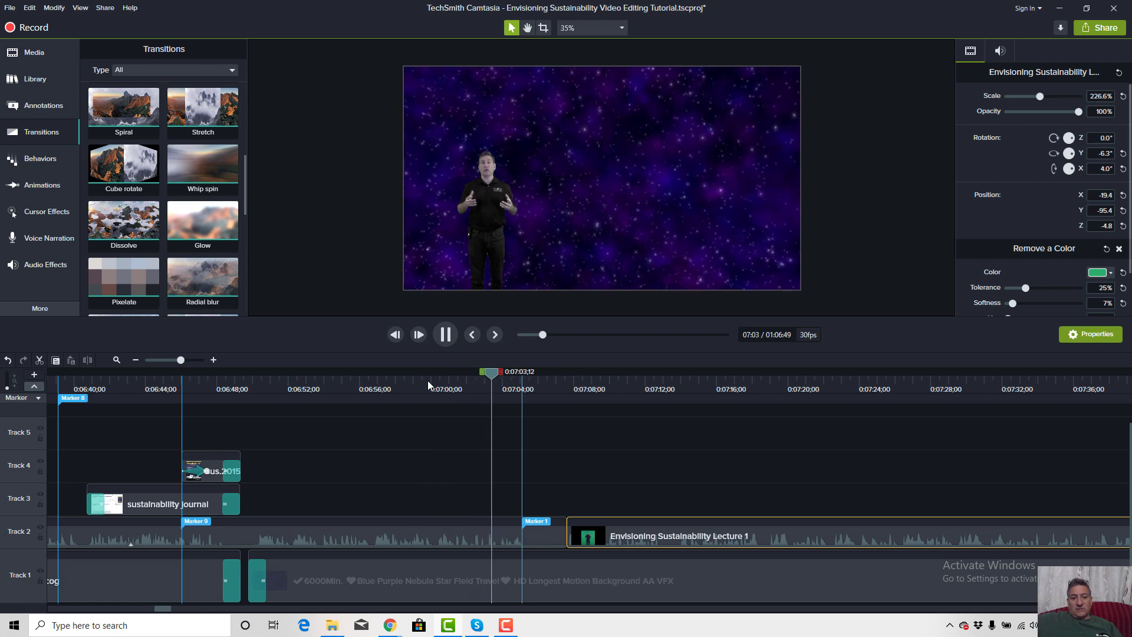
pyautogui.press('space')
pyautogui.rightClick(541, 522)
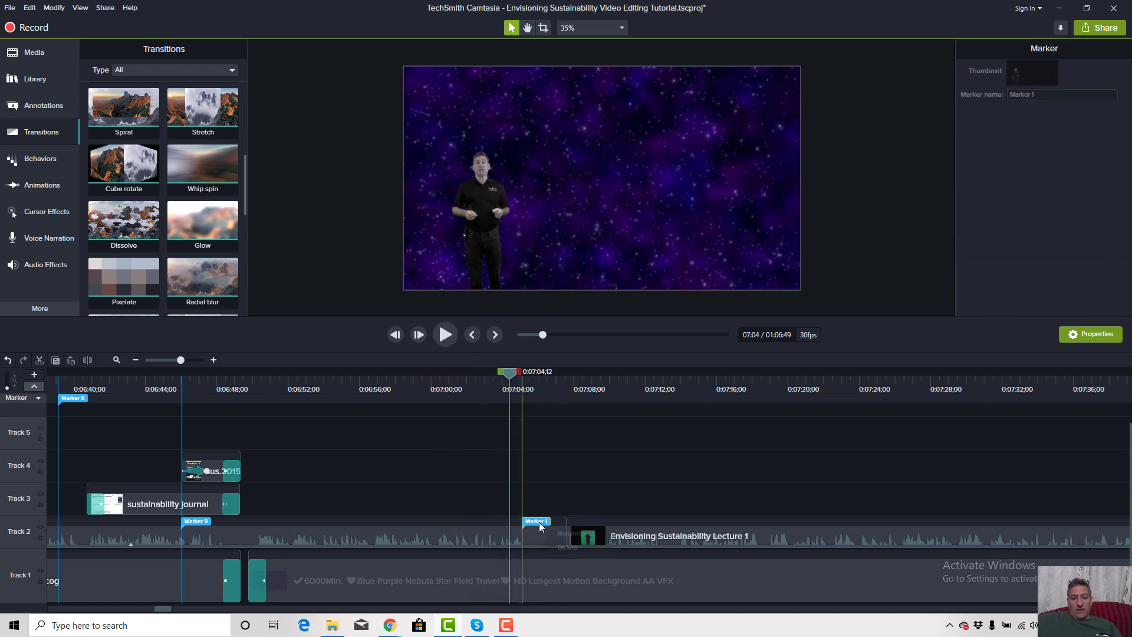
pyautogui.click(567, 547)
pyautogui.press('space')
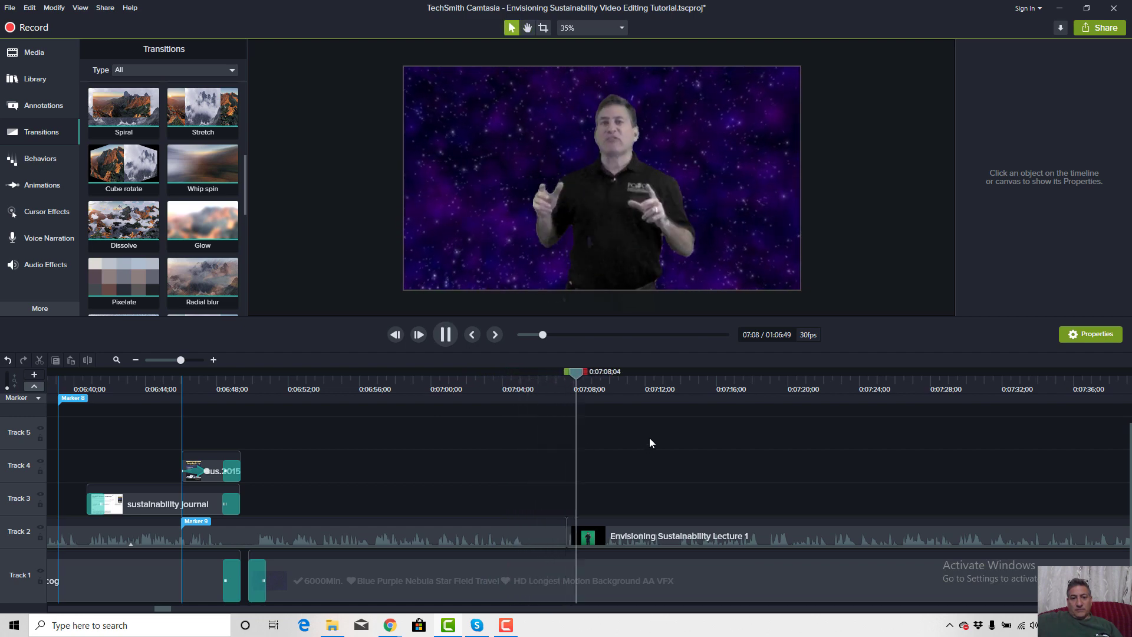
pyautogui.press('space')
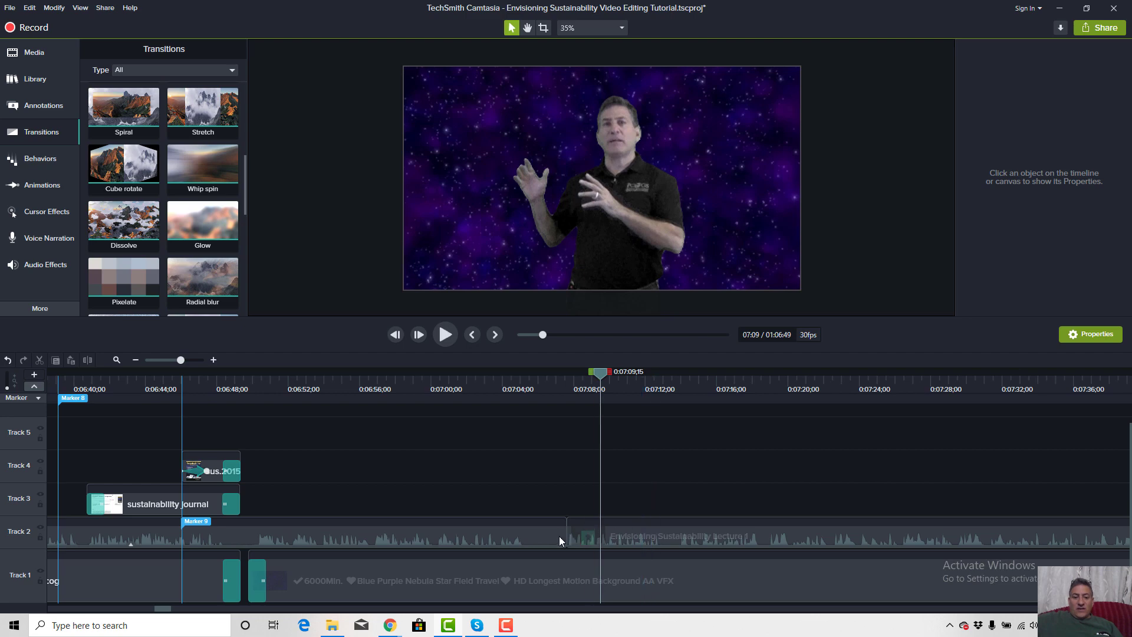
# Shift the cut between the two lecture clips on Track 2 earlier, to about 0:07:07;04.
pyautogui.click(561, 536)
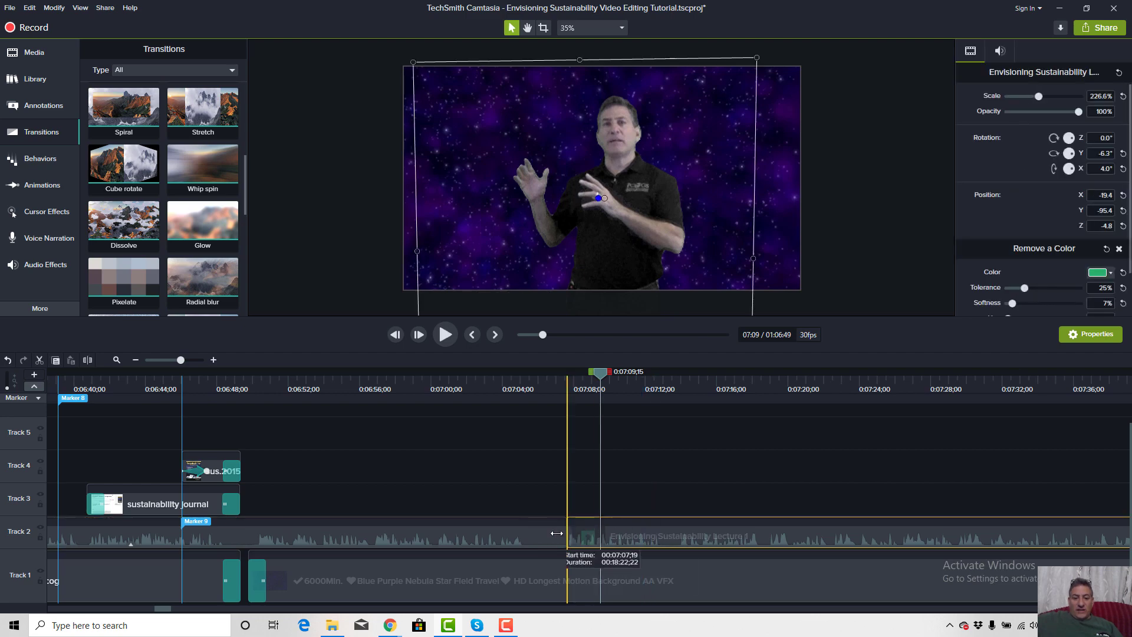
pyautogui.click(197, 359)
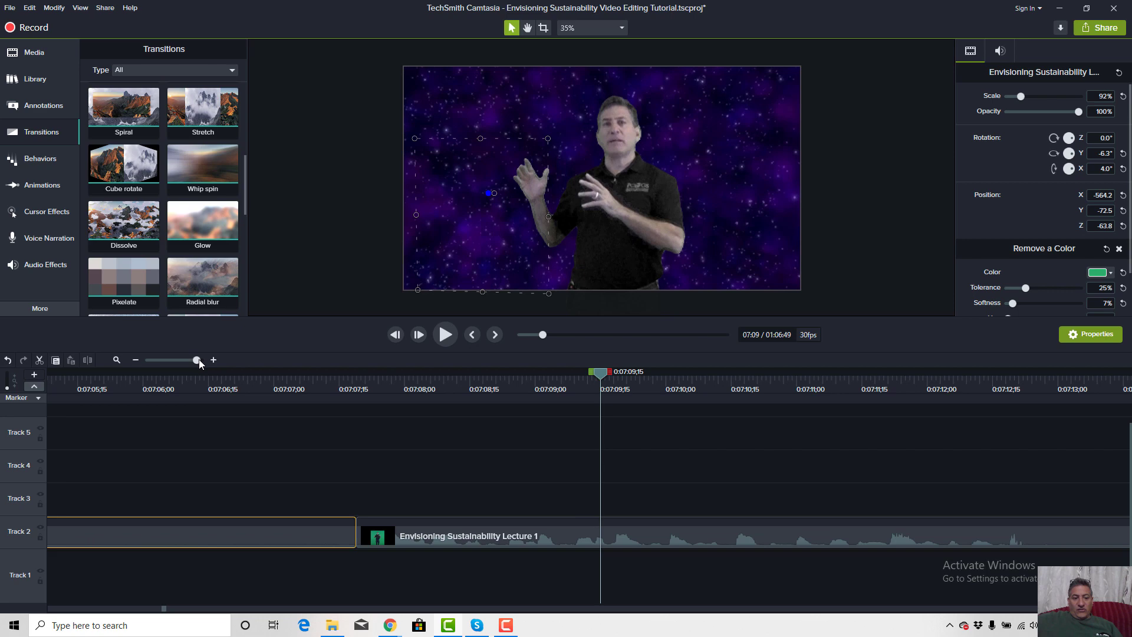
pyautogui.click(355, 528)
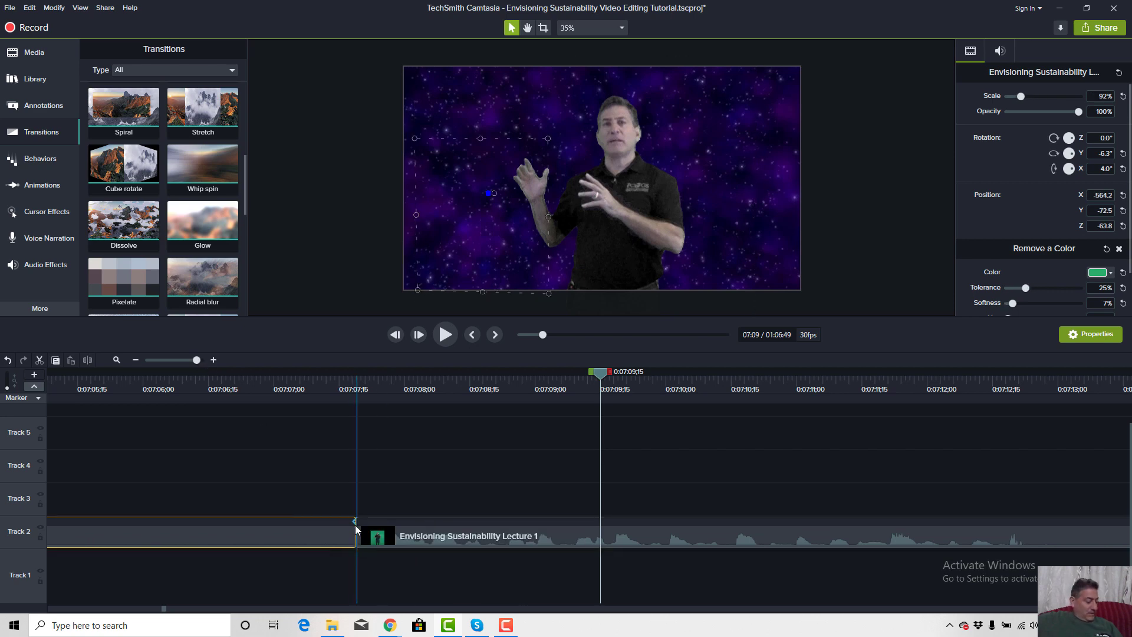
pyautogui.moveTo(355, 526); pyautogui.dragTo(291, 524)
pyautogui.moveTo(358, 532); pyautogui.dragTo(273, 523)
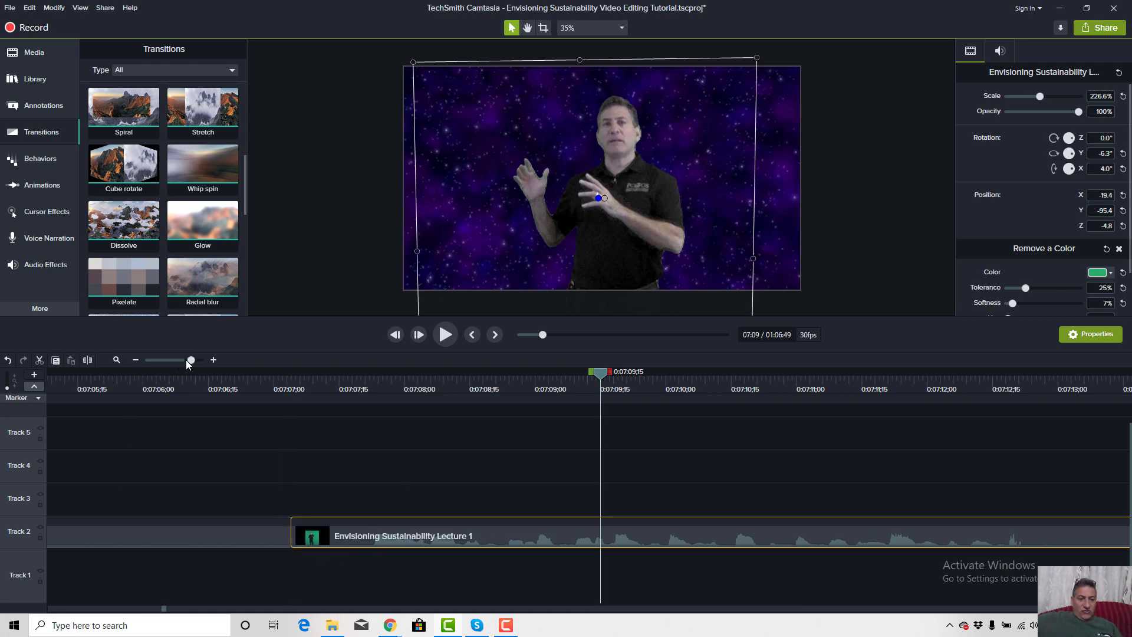
# Try shifting the cut between the lecture clips further back to about 0:07:06 and play it back.
pyautogui.moveTo(188, 363); pyautogui.dragTo(182, 363)
pyautogui.click(507, 534)
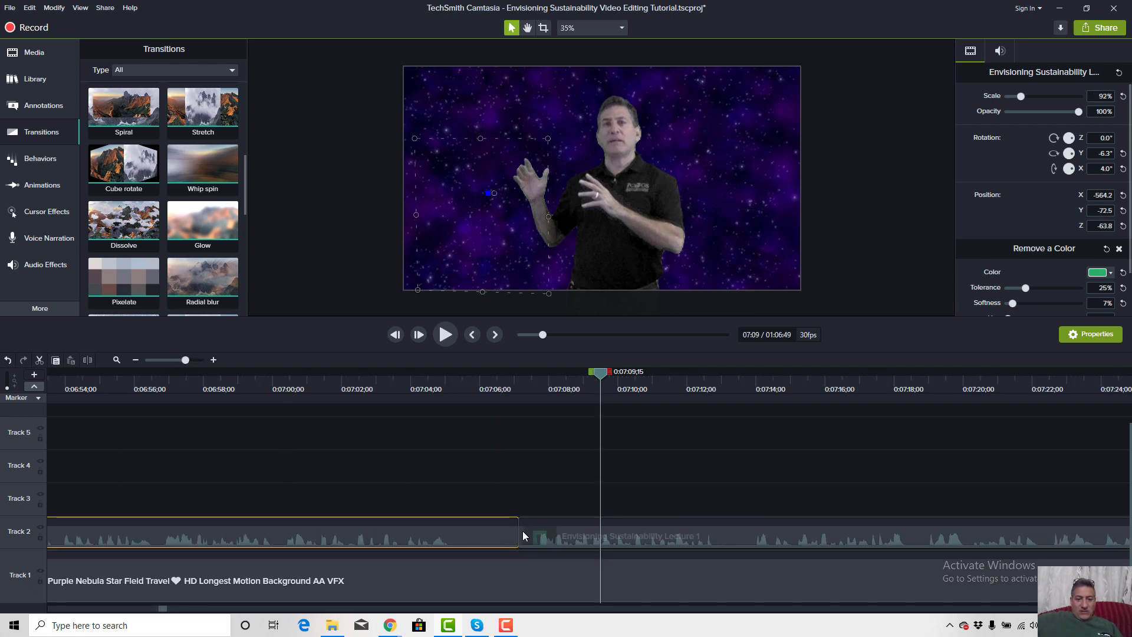
pyautogui.moveTo(518, 533); pyautogui.dragTo(490, 535)
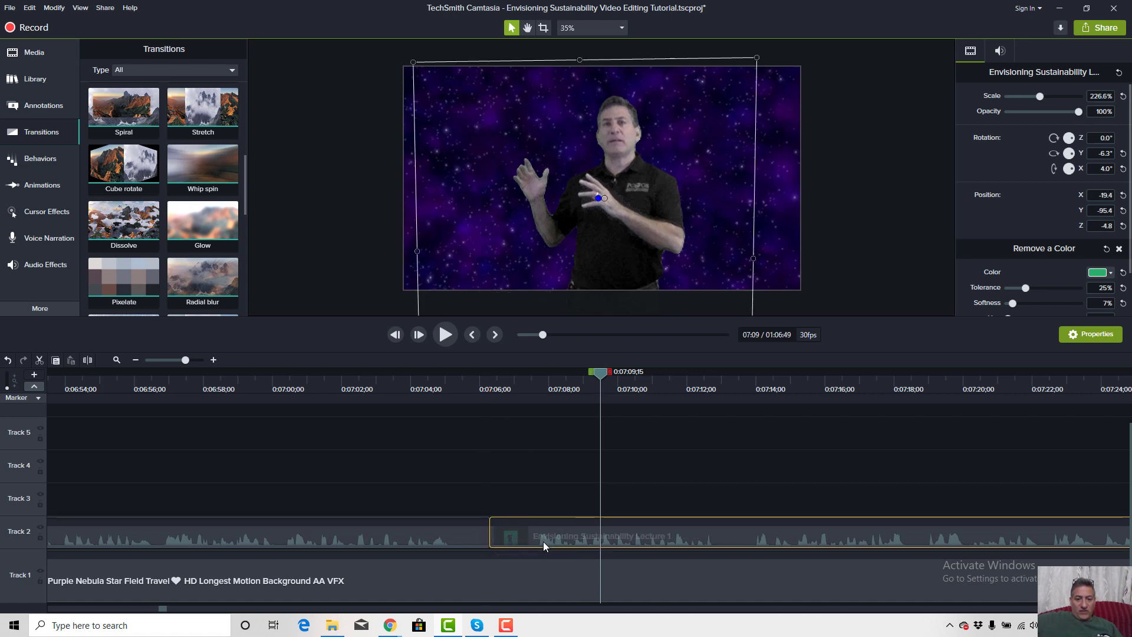
pyautogui.click(451, 384)
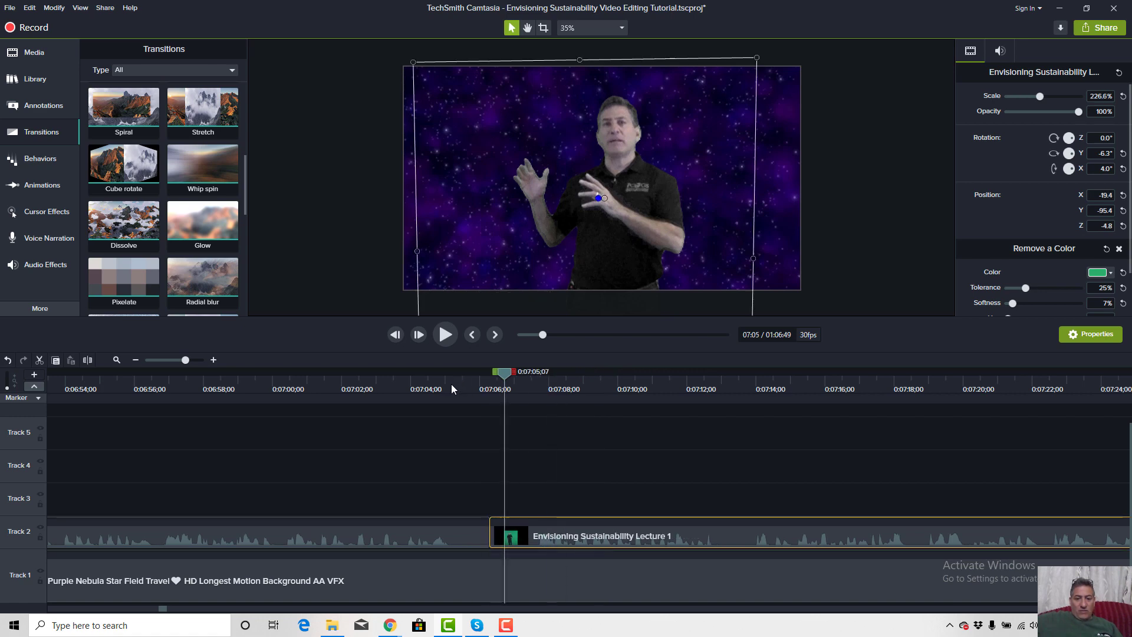
pyautogui.press('space')
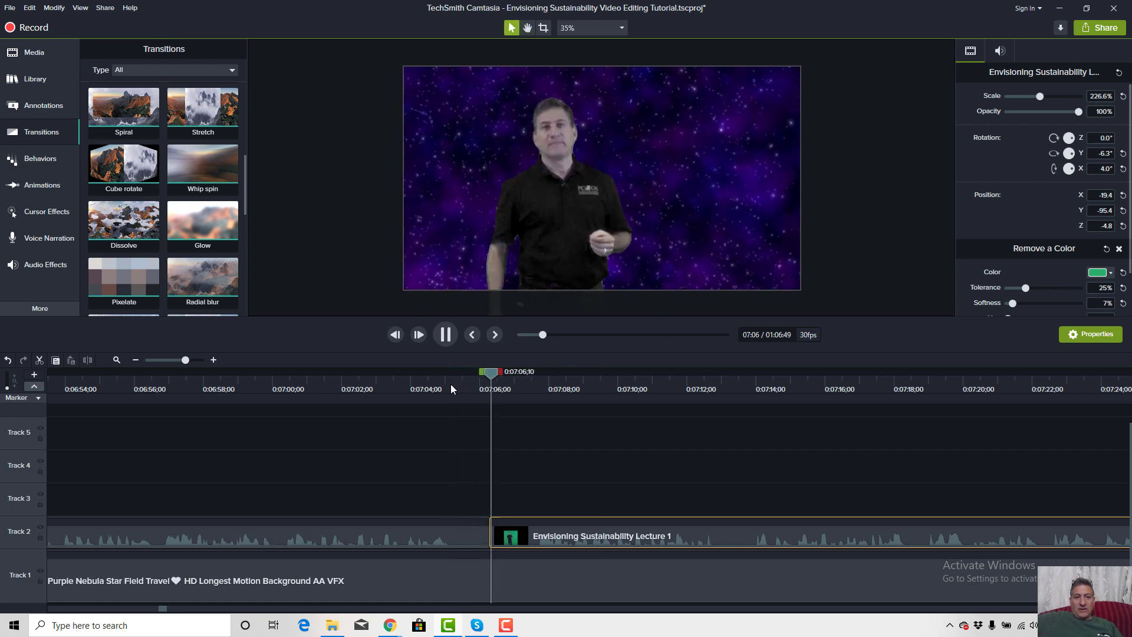
pyautogui.press('space')
# Shift the cut between the lecture clips forward to about 0:07:07 and play through it to about 0:07:13.
pyautogui.moveTo(492, 530); pyautogui.dragTo(515, 531)
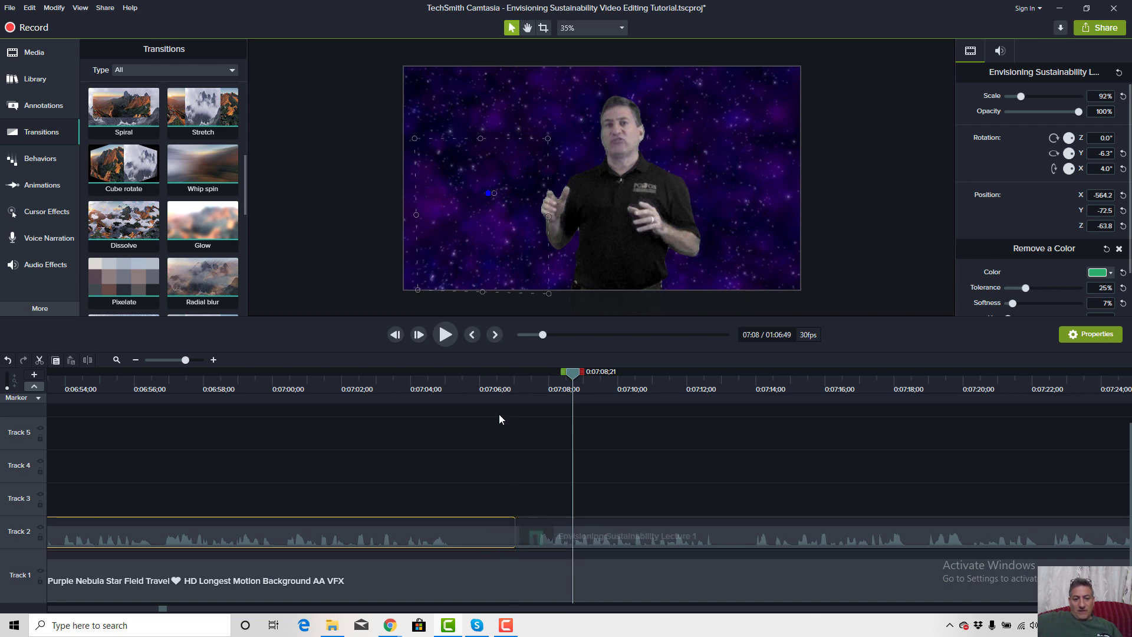
pyautogui.click(463, 386)
pyautogui.press('space')
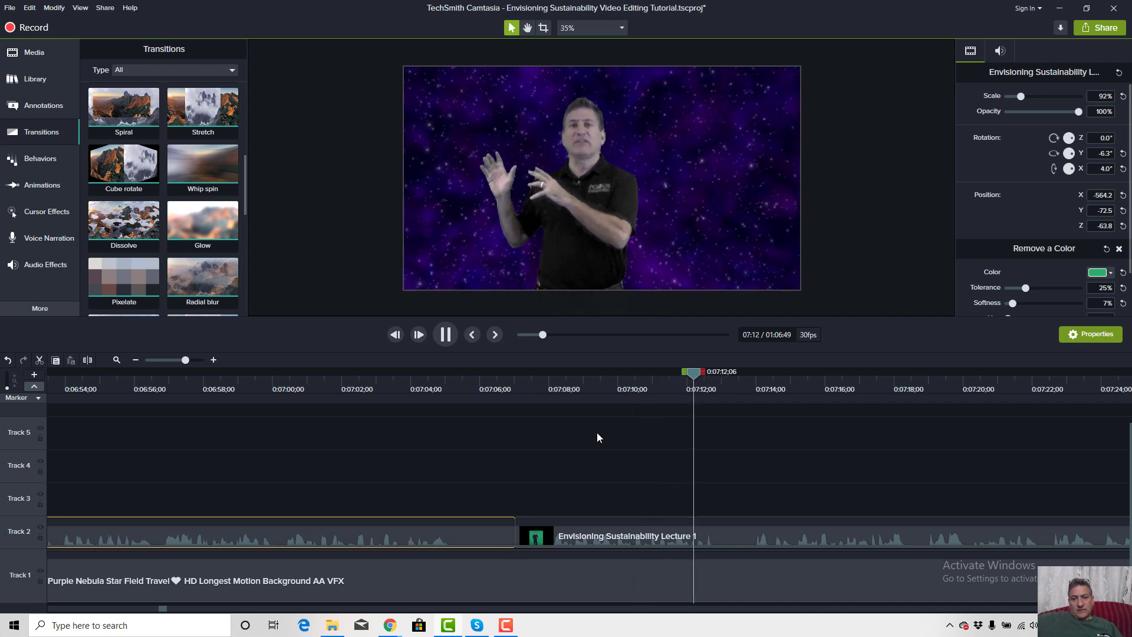
pyautogui.press('space')
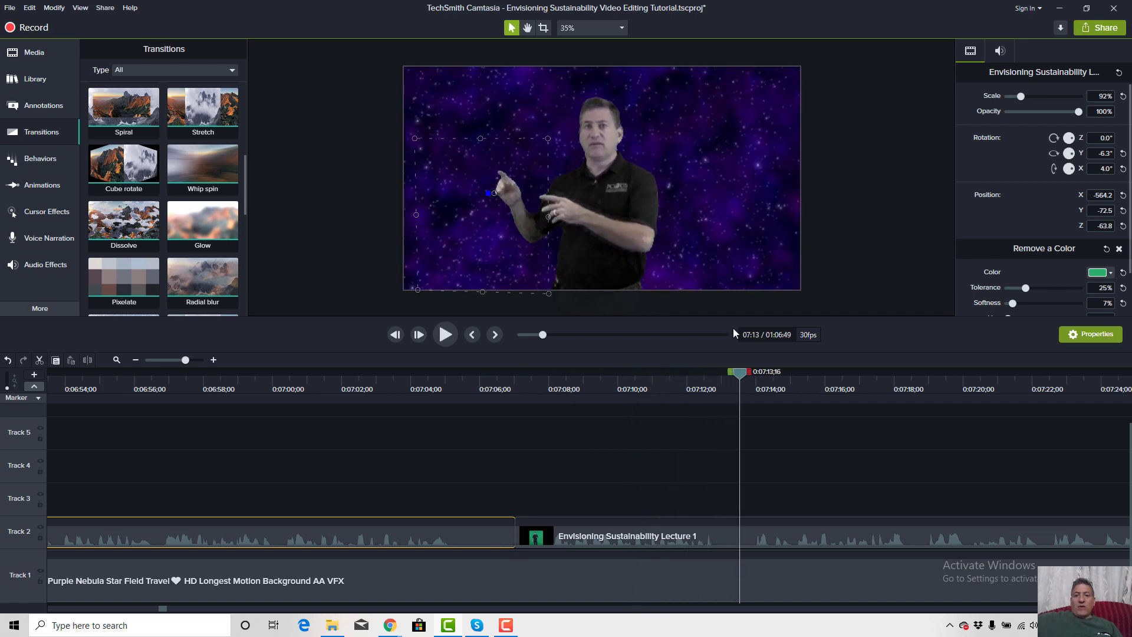
# Add a Custom animation to the second lecture clip ending at about 0:07:12, shifting the speaker right to about X 644.0, Y -83.2.
pyautogui.moveTo(744, 378); pyautogui.dragTo(694, 386)
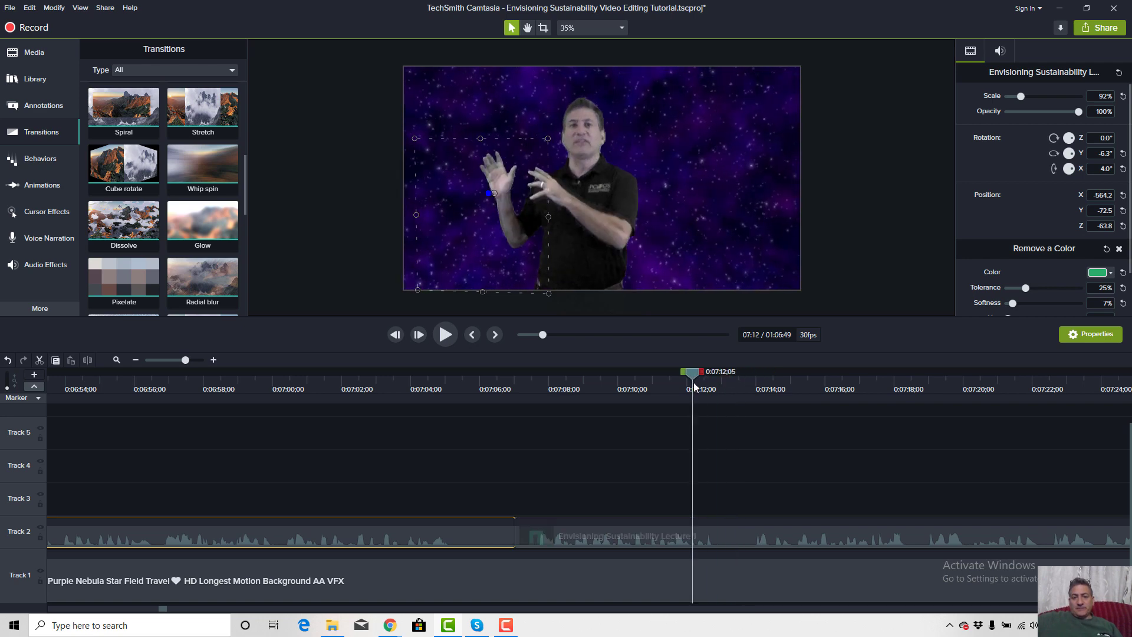
pyautogui.click(588, 533)
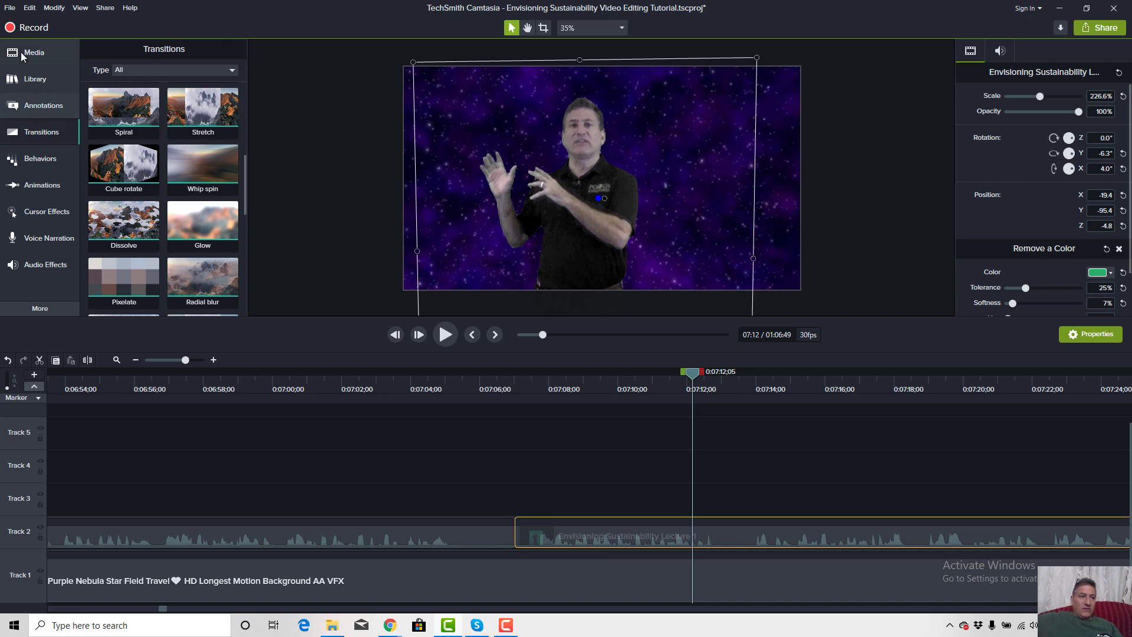
pyautogui.click(27, 184)
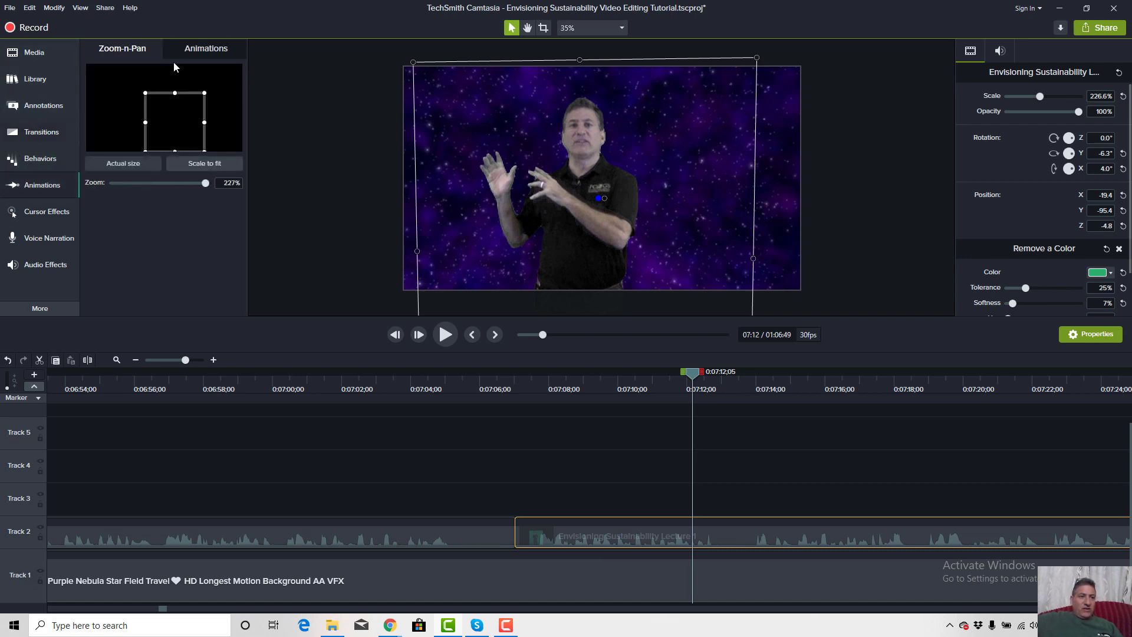
pyautogui.click(195, 50)
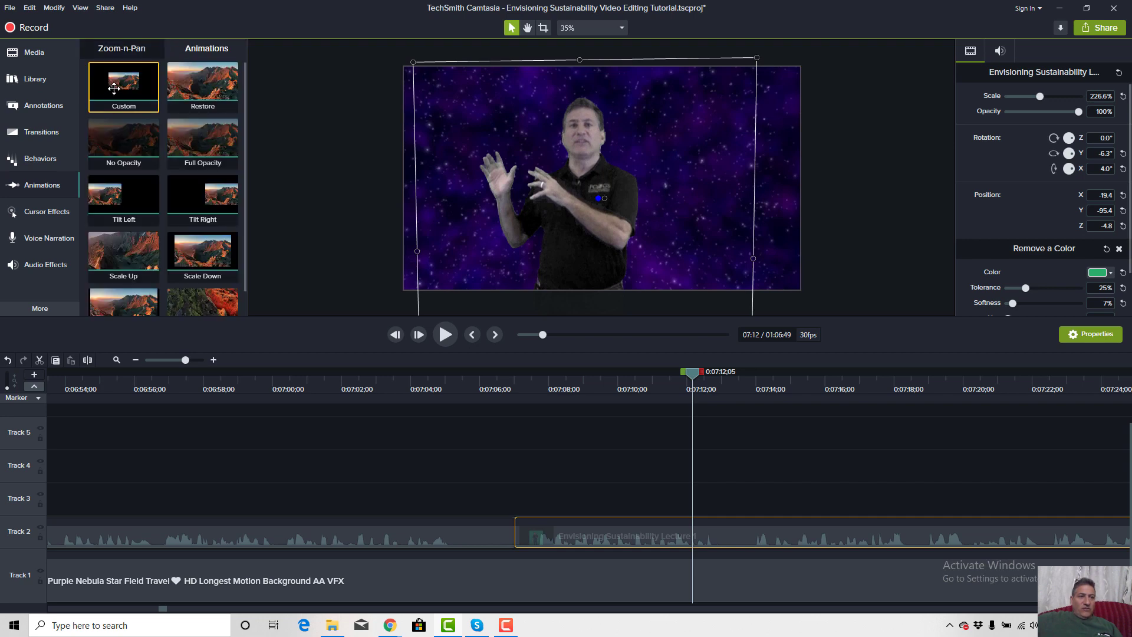
pyautogui.moveTo(118, 96); pyautogui.dragTo(701, 541)
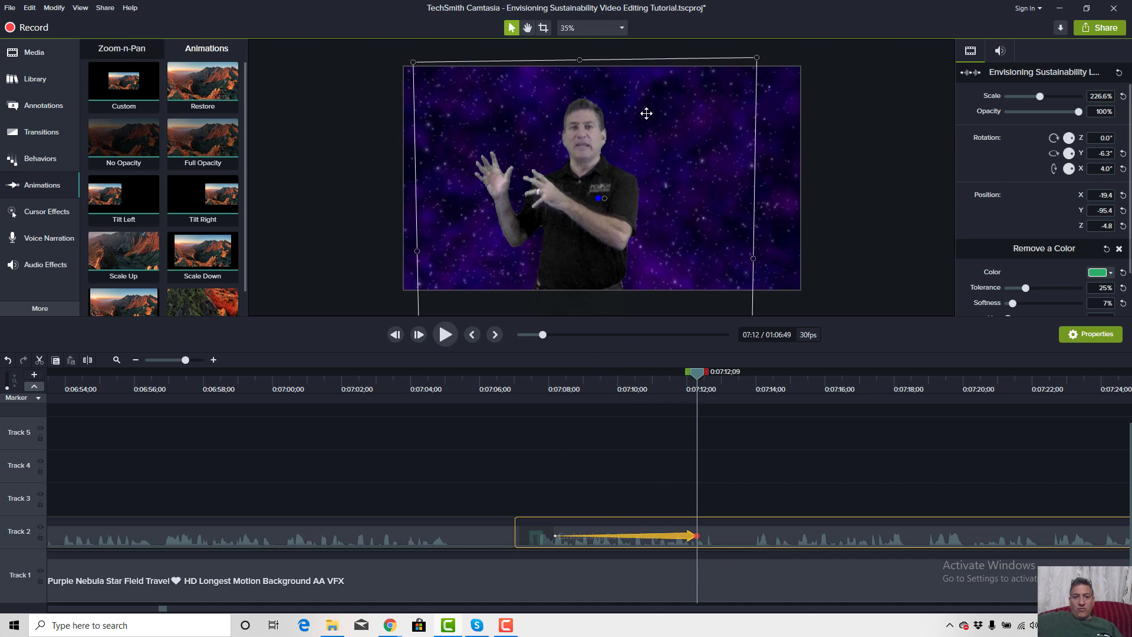
pyautogui.moveTo(556, 222); pyautogui.dragTo(699, 208)
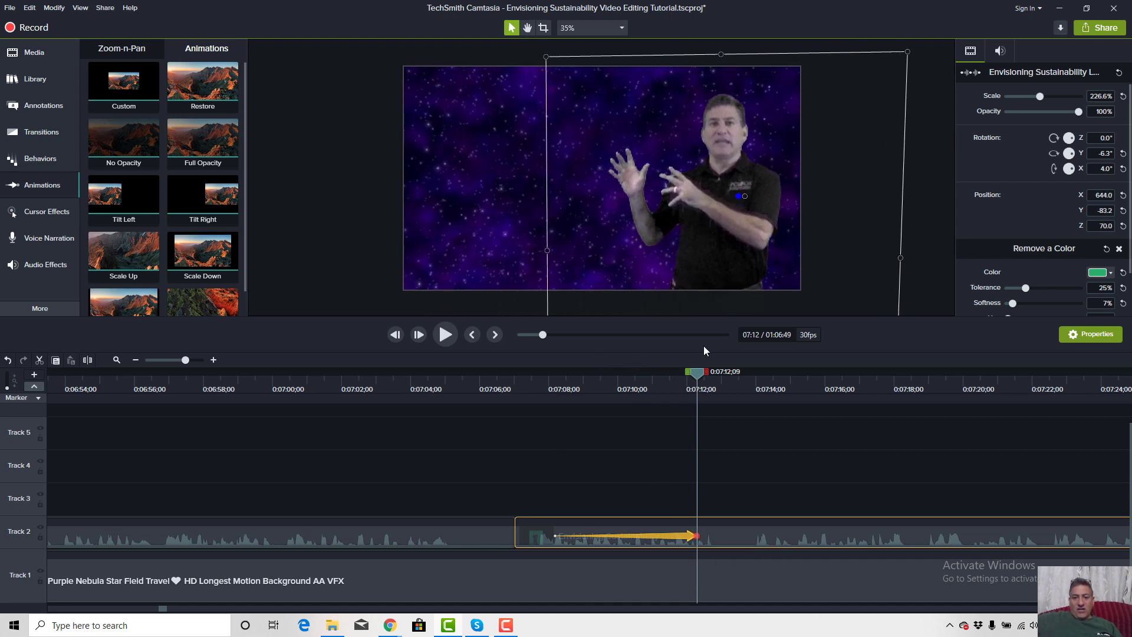
# Play back the speaker's move across the star field up to about 0:07:12.
pyautogui.moveTo(666, 380); pyautogui.dragTo(435, 391)
pyautogui.press('space')
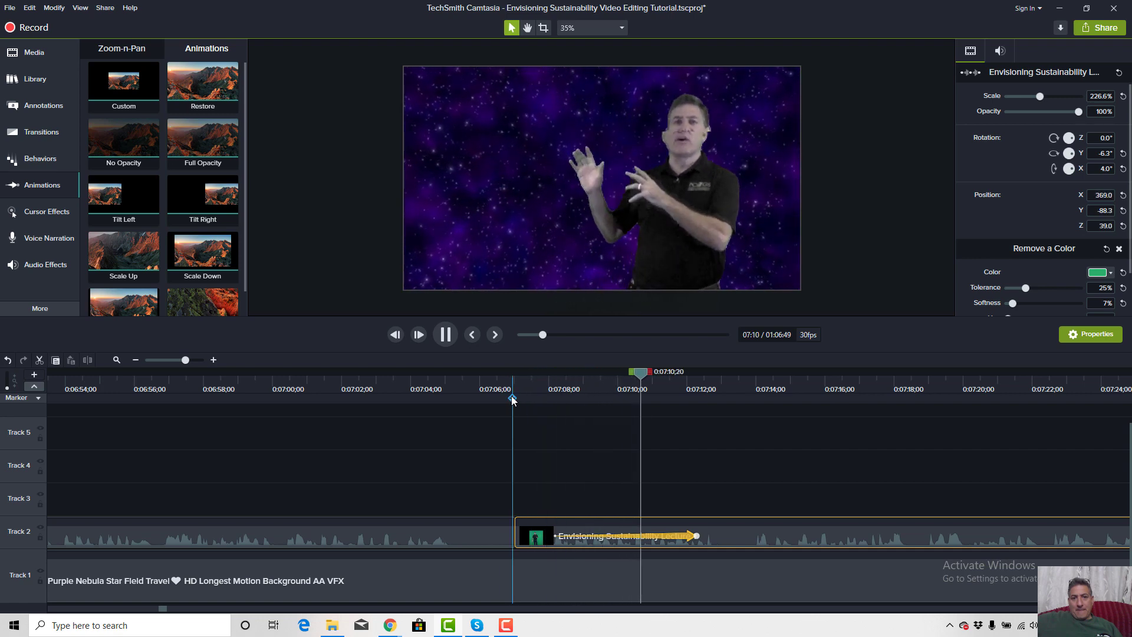
pyautogui.press('space')
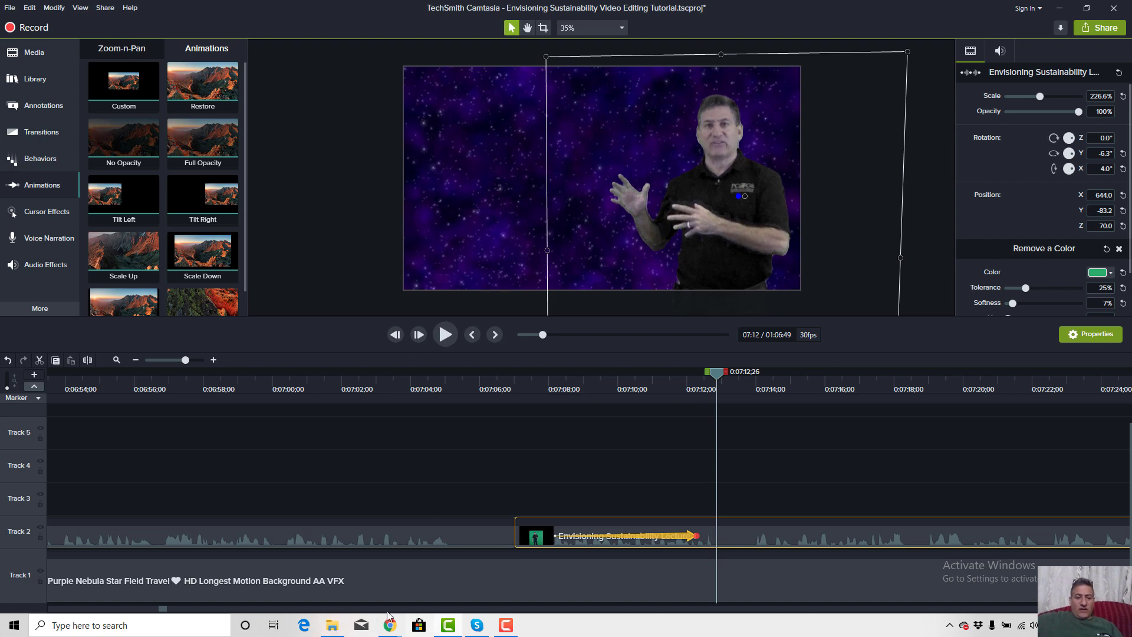
pyautogui.moveTo(391, 630)
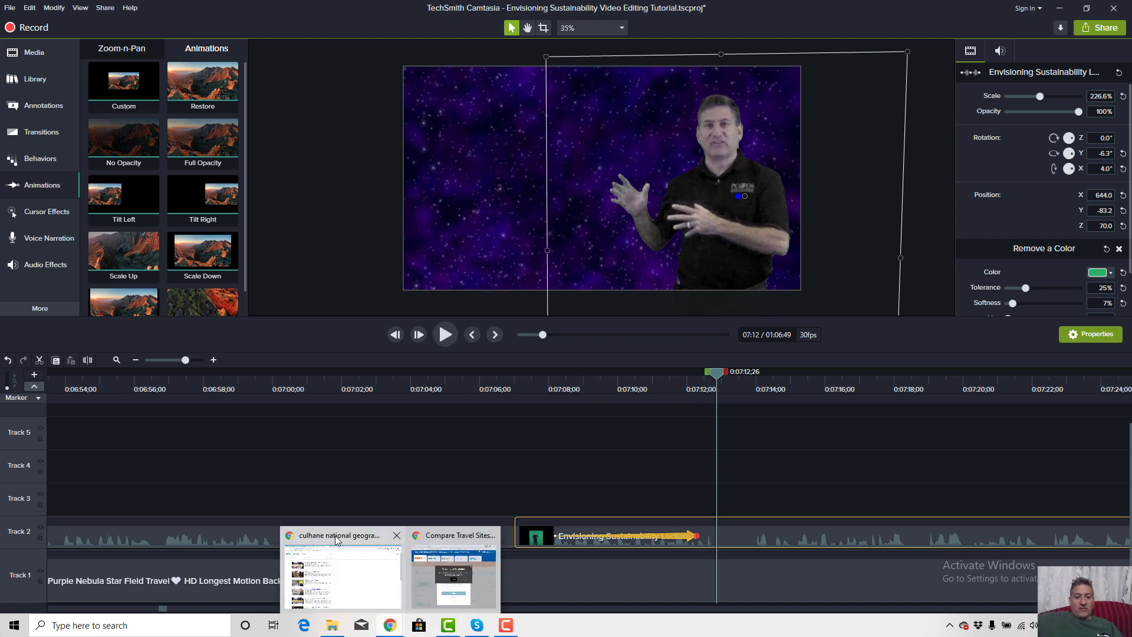
pyautogui.click(431, 538)
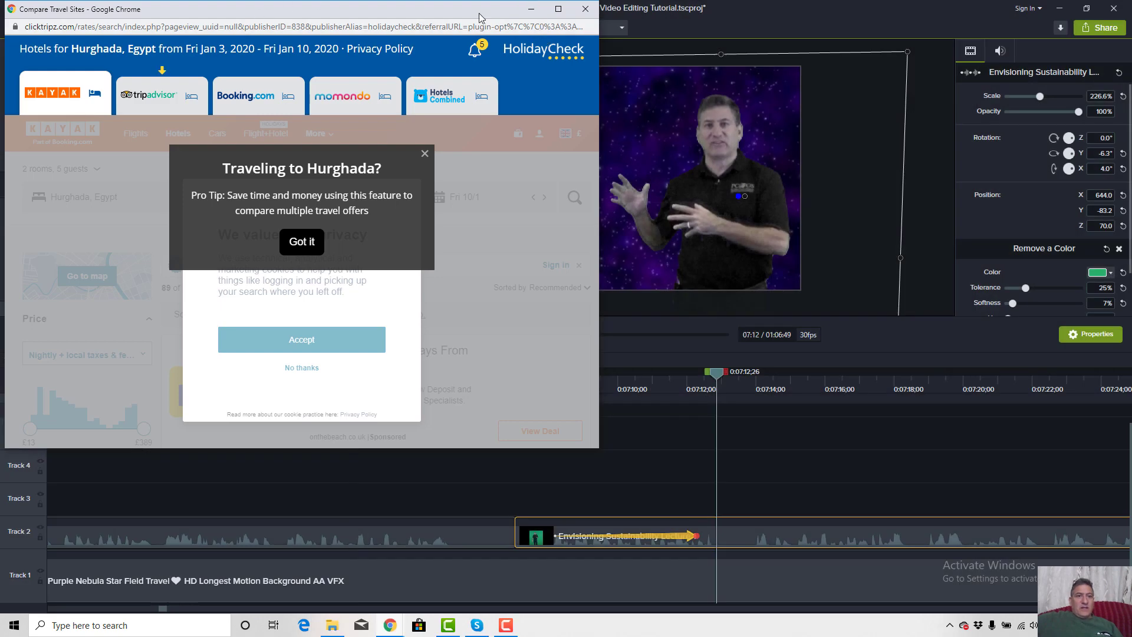
pyautogui.click(557, 10)
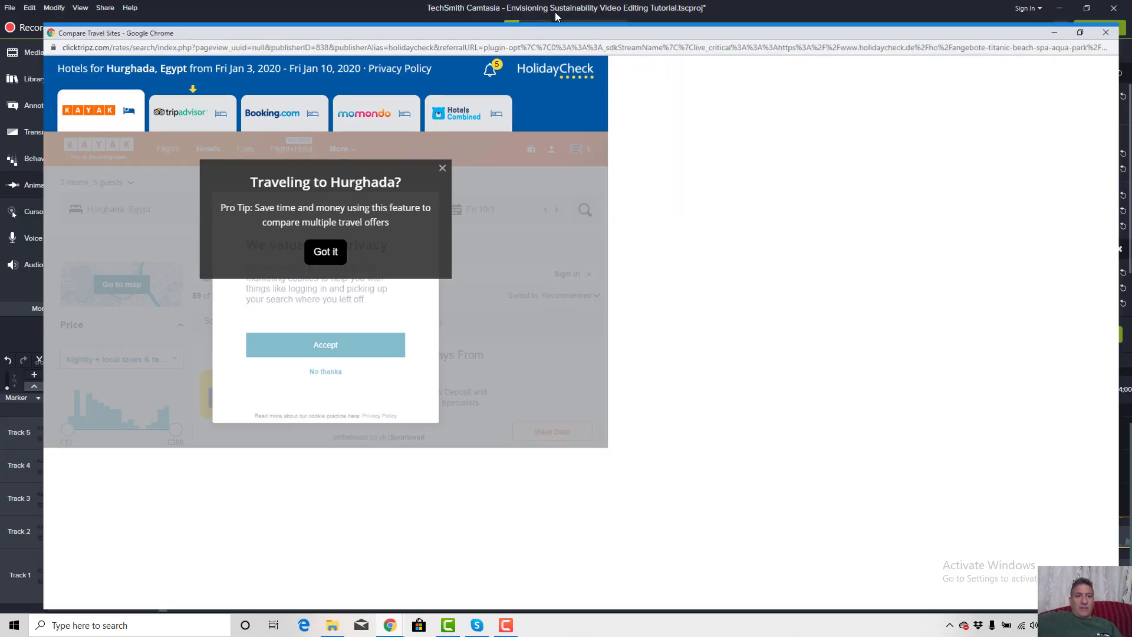
pyautogui.click(373, 24)
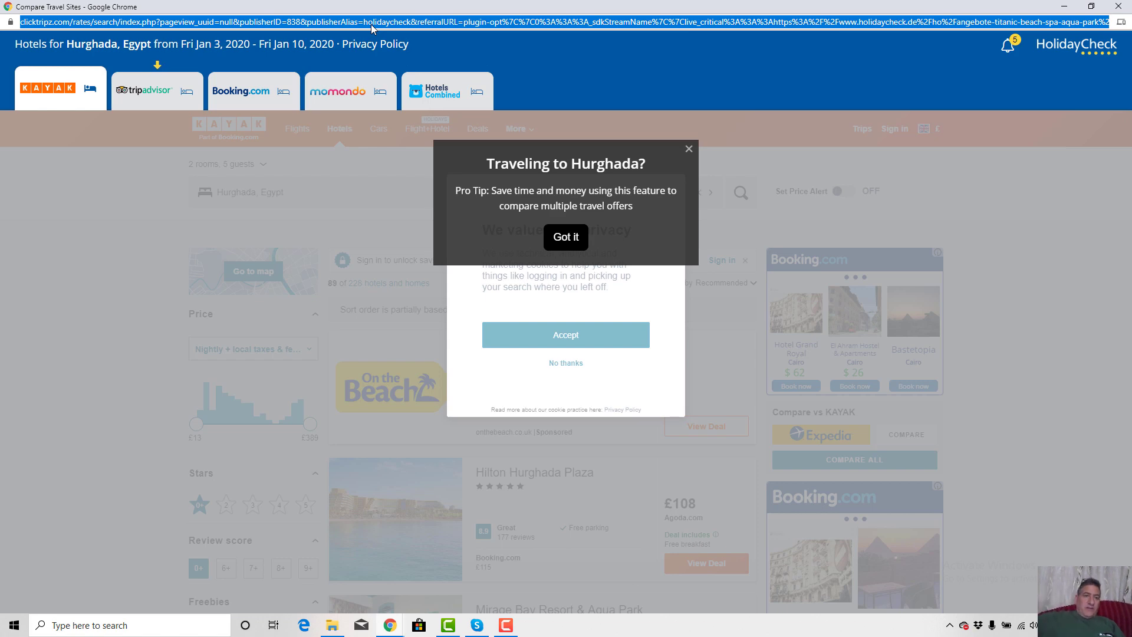
pyautogui.click(508, 627)
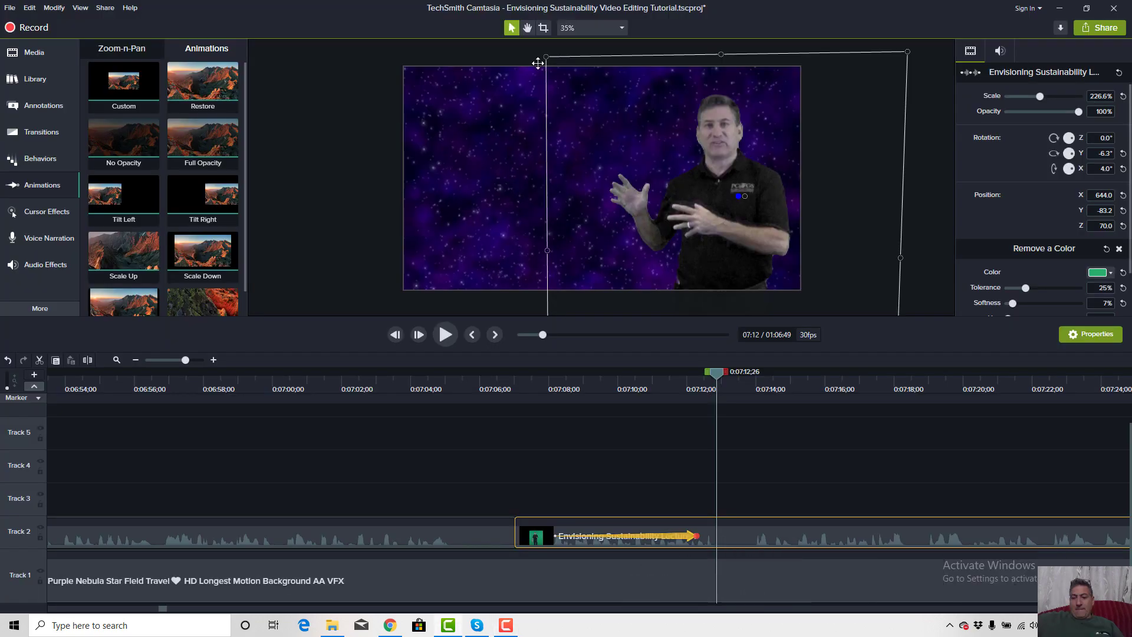
# Switch to the Lectures for Envisioning Sustainability document in Chrome and copy the "Stages of Thought for Social and Environmental Impact" heading and its list.
pyautogui.click(389, 625)
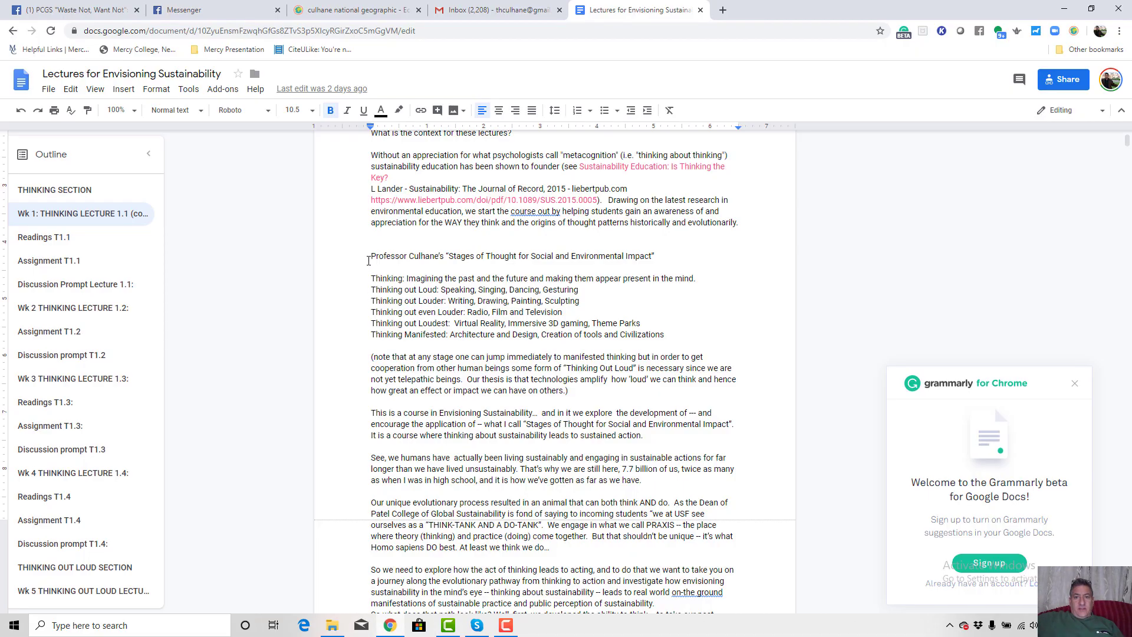
pyautogui.moveTo(370, 256); pyautogui.dragTo(670, 336)
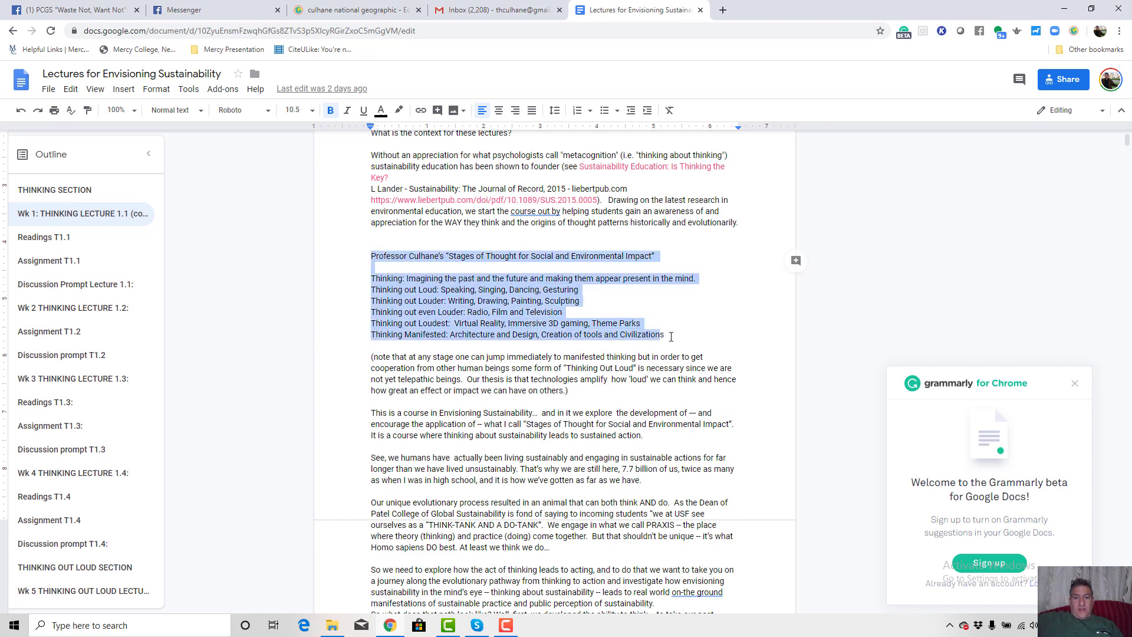
pyautogui.rightClick(511, 287)
pyautogui.click(537, 320)
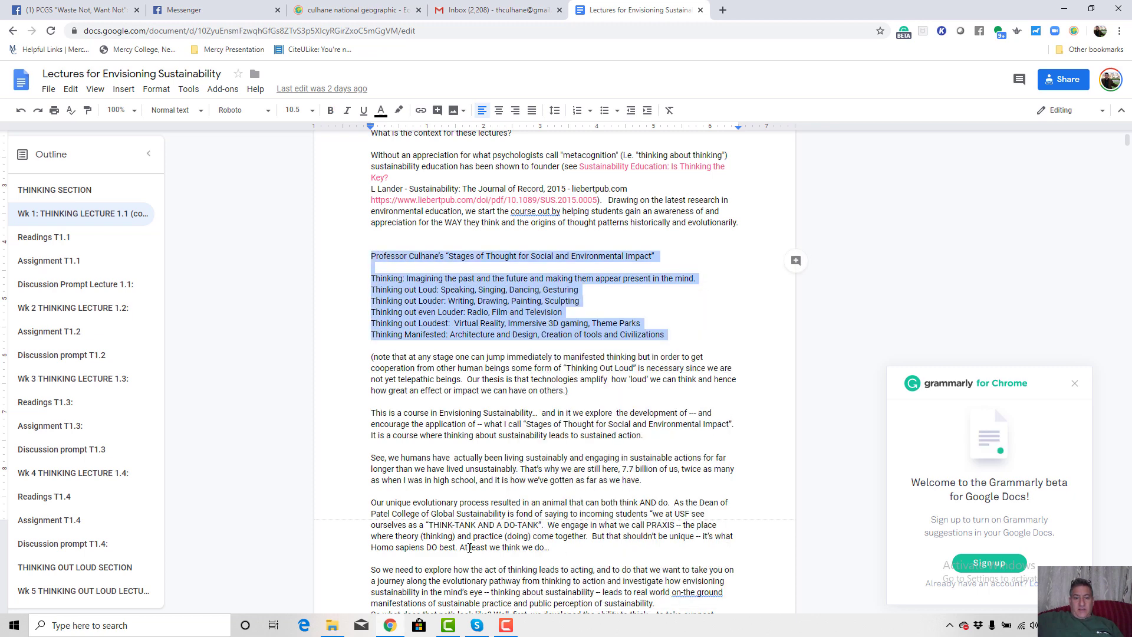
# Switch back to Camtasia and add a plain text callout at 0:07:12;26 on Track 3, containing the copied "Stages of Thought" text.
pyautogui.click(446, 628)
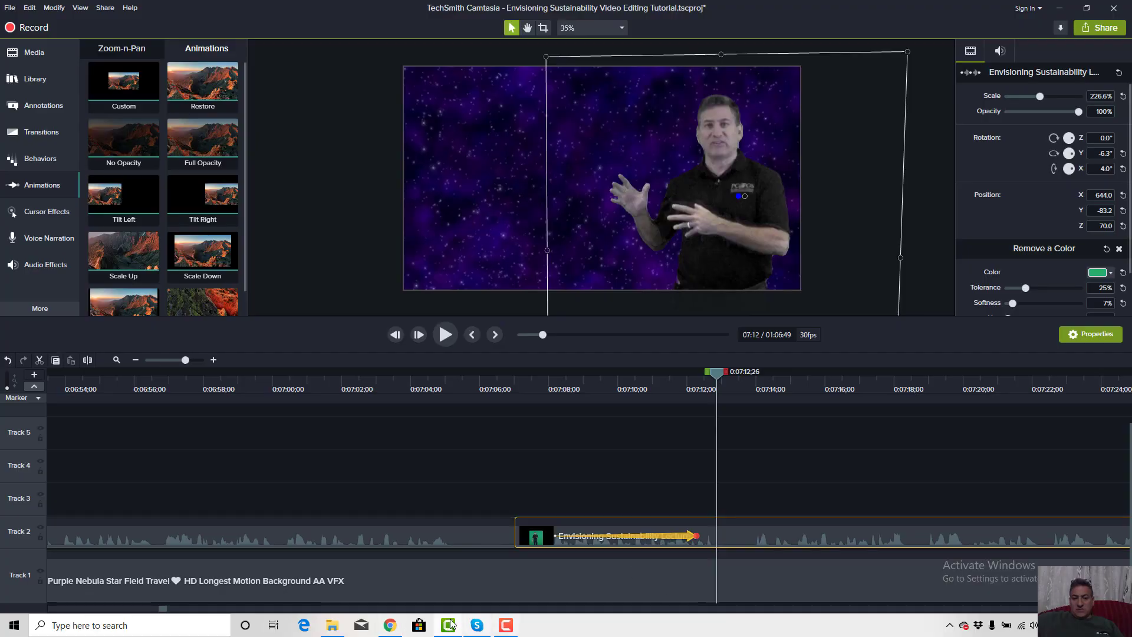
pyautogui.click(511, 631)
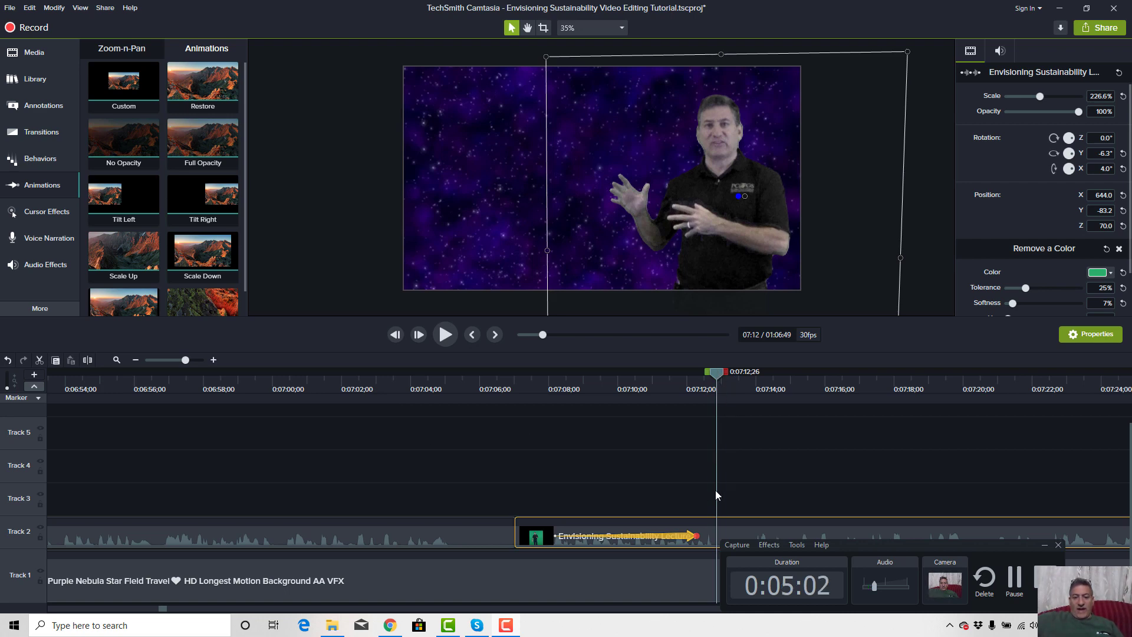
pyautogui.click(26, 105)
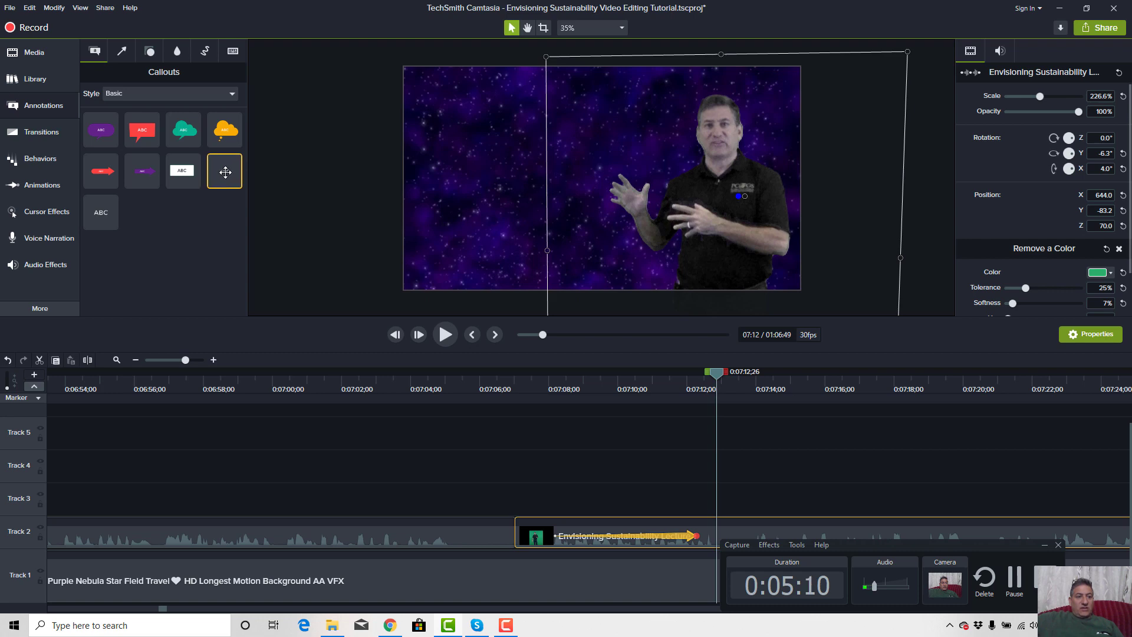
pyautogui.moveTo(239, 171); pyautogui.dragTo(494, 130)
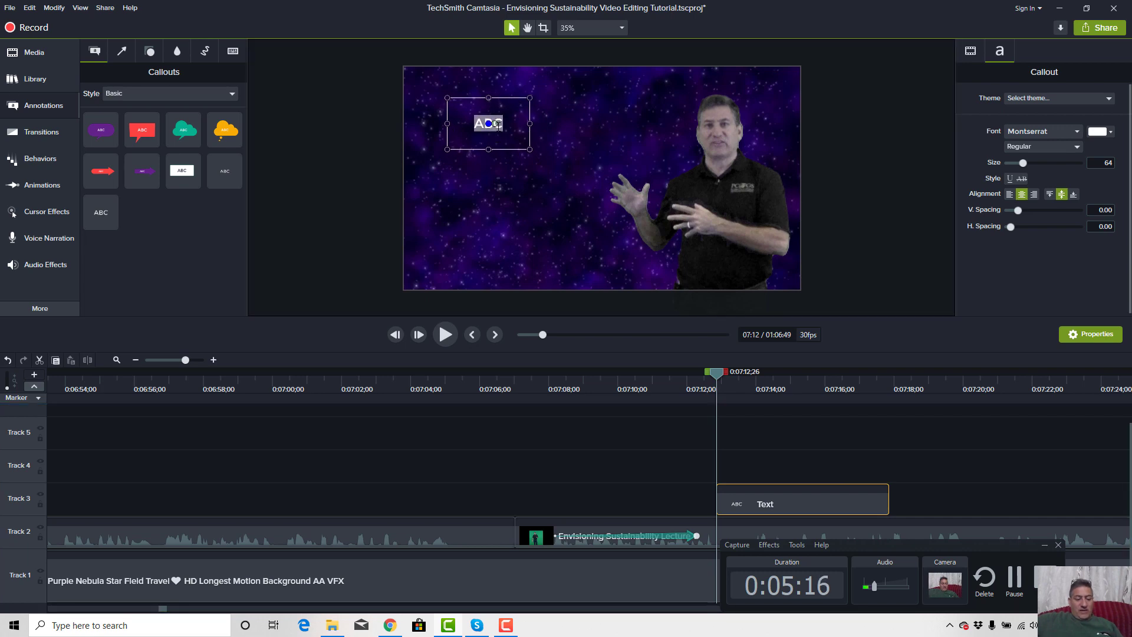
pyautogui.hotkey('ctrl', 'v')
# Enlarge the text callout so it fills the star field beside the speaker, from near the frame's left edge to his hand.
pyautogui.moveTo(530, 149); pyautogui.dragTo(609, 266)
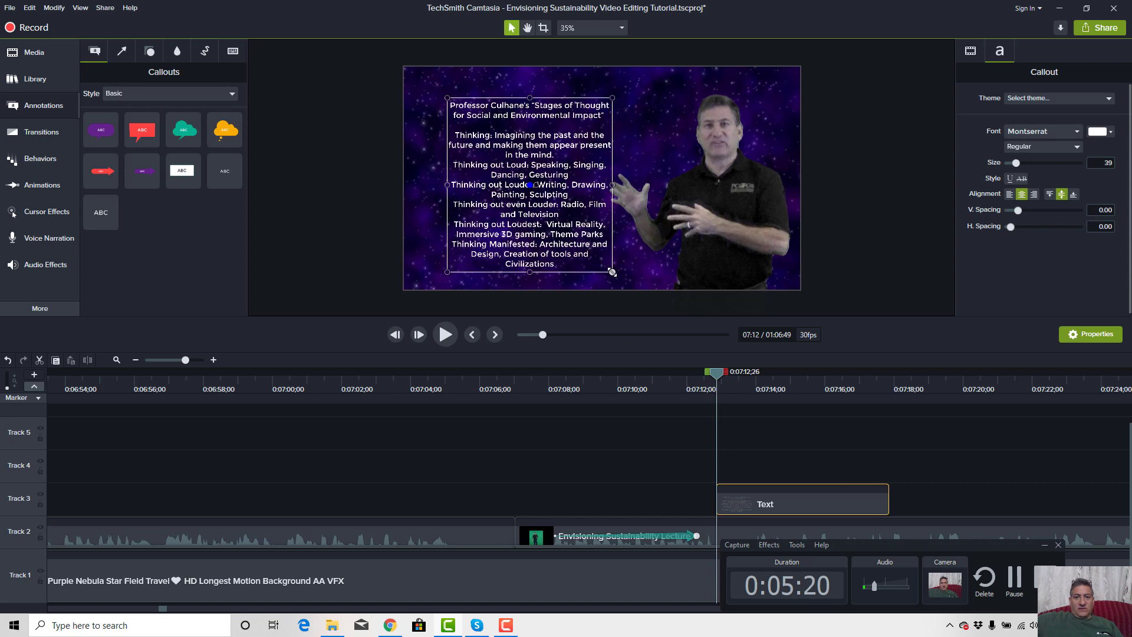
pyautogui.moveTo(446, 182); pyautogui.dragTo(411, 182)
pyautogui.moveTo(510, 96); pyautogui.dragTo(510, 87)
pyautogui.moveTo(608, 177); pyautogui.dragTo(618, 178)
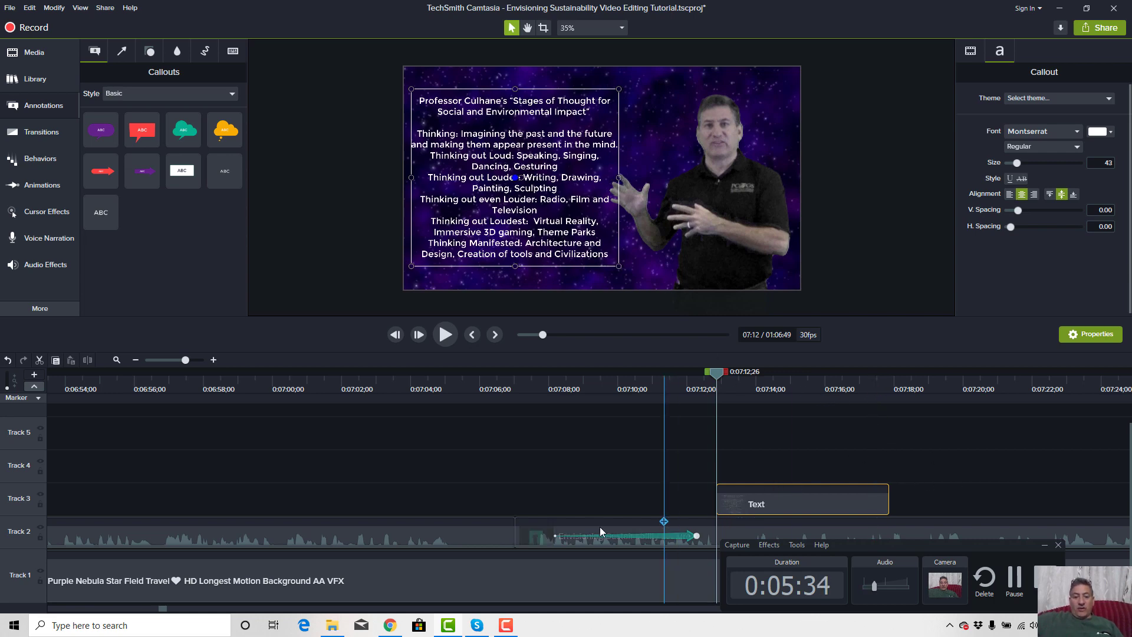
# Insert a new track between the star field and the lecture, and move the text callout onto it at about 0:07:12.
pyautogui.rightClick(22, 579)
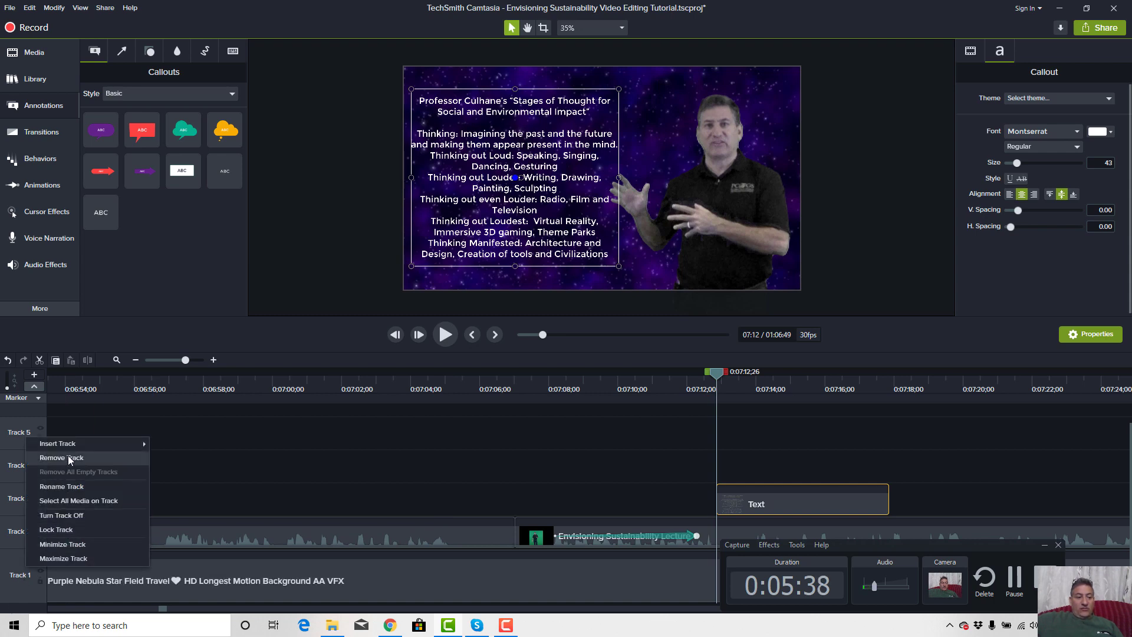
pyautogui.moveTo(134, 442)
pyautogui.click(171, 444)
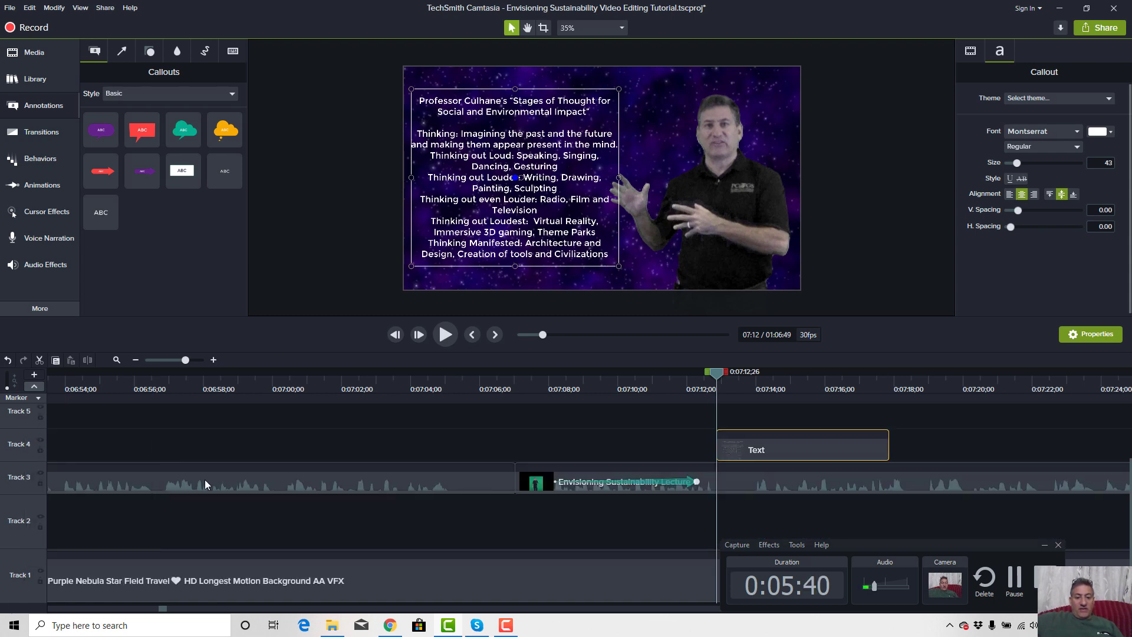
pyautogui.moveTo(769, 444); pyautogui.dragTo(759, 501)
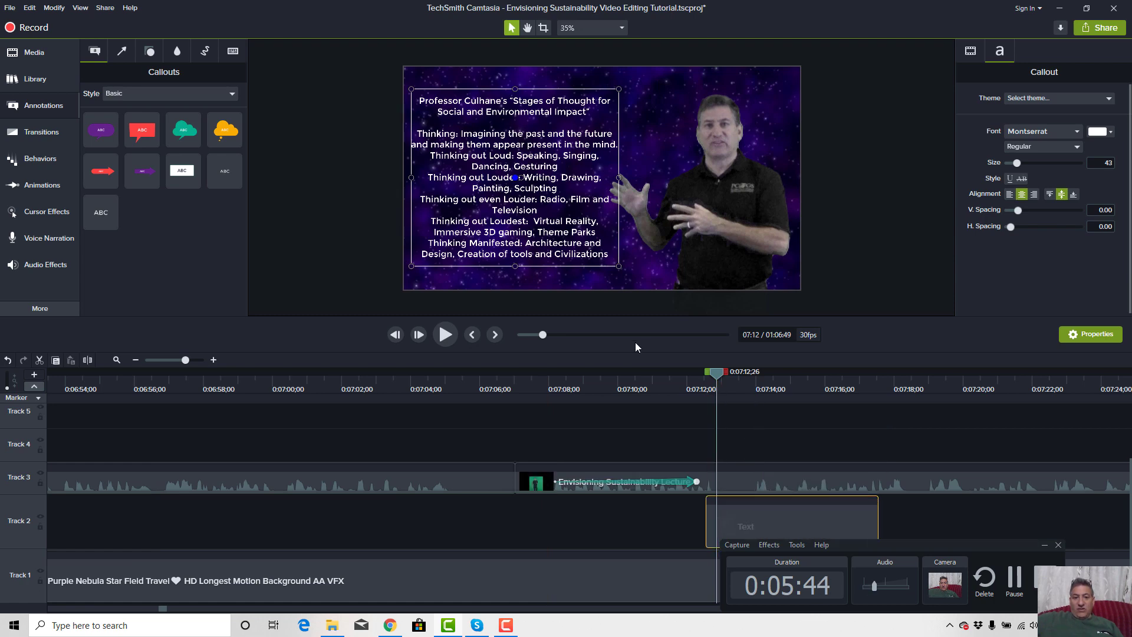
# Widen the callout past the speaker's hand, heighten it slightly, and play it back to about 0:07:18.
pyautogui.moveTo(620, 177); pyautogui.dragTo(646, 169)
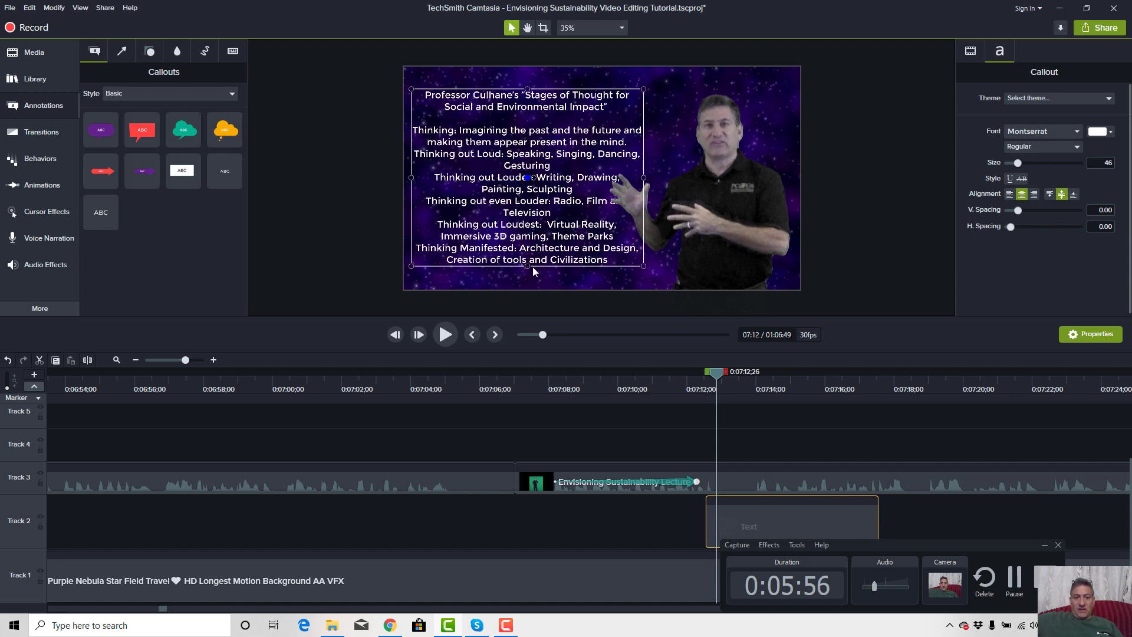
pyautogui.moveTo(527, 266); pyautogui.dragTo(527, 271)
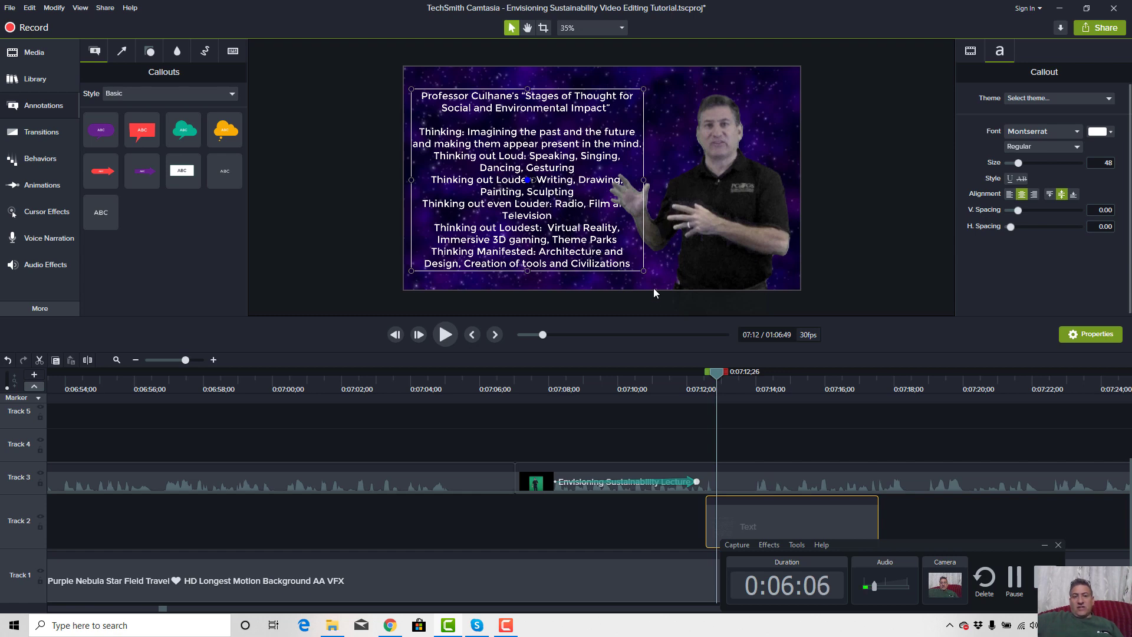
pyautogui.press('space')
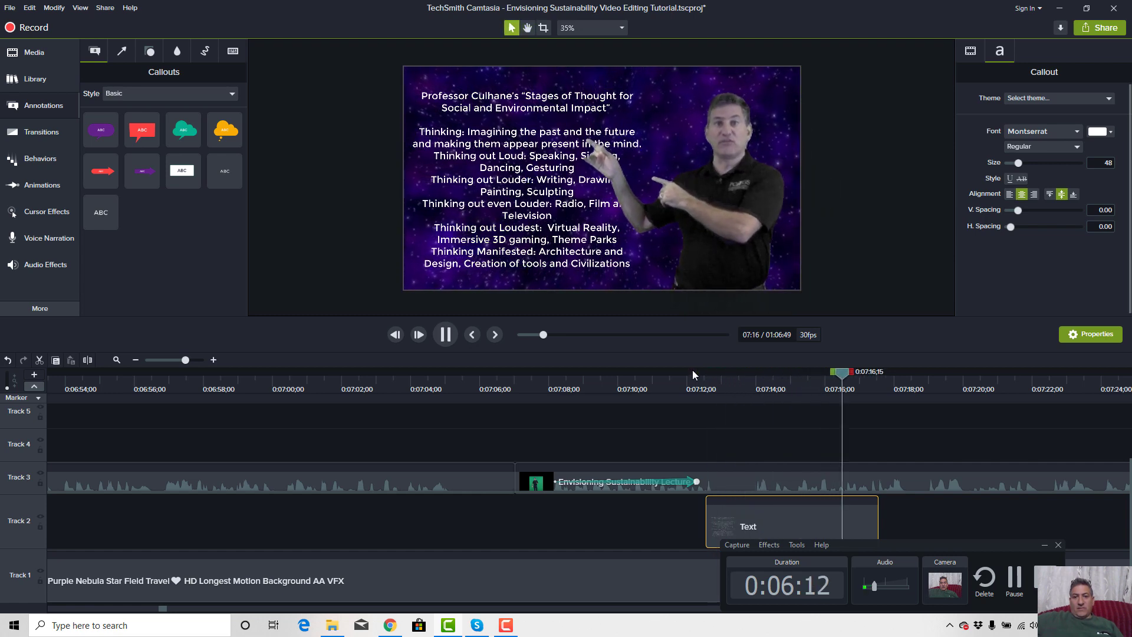
pyautogui.press('space')
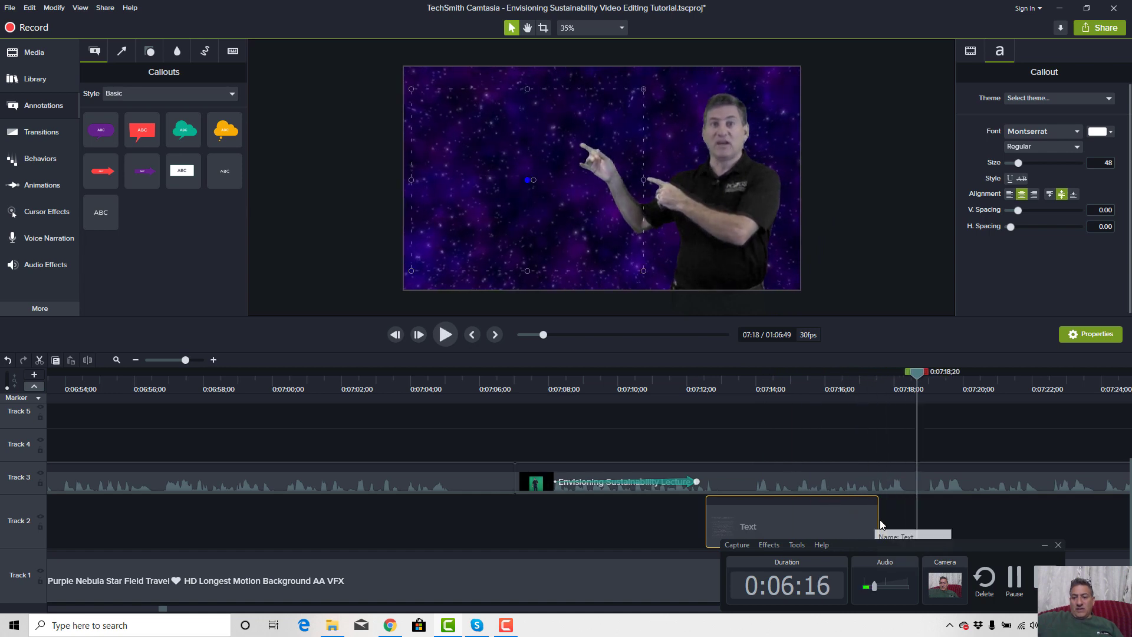
# Extend the text callout by about 3.5 seconds and move it to Track 4 above the lecture, playing through to about 0:07:23.
pyautogui.moveTo(896, 520); pyautogui.dragTo(1002, 522)
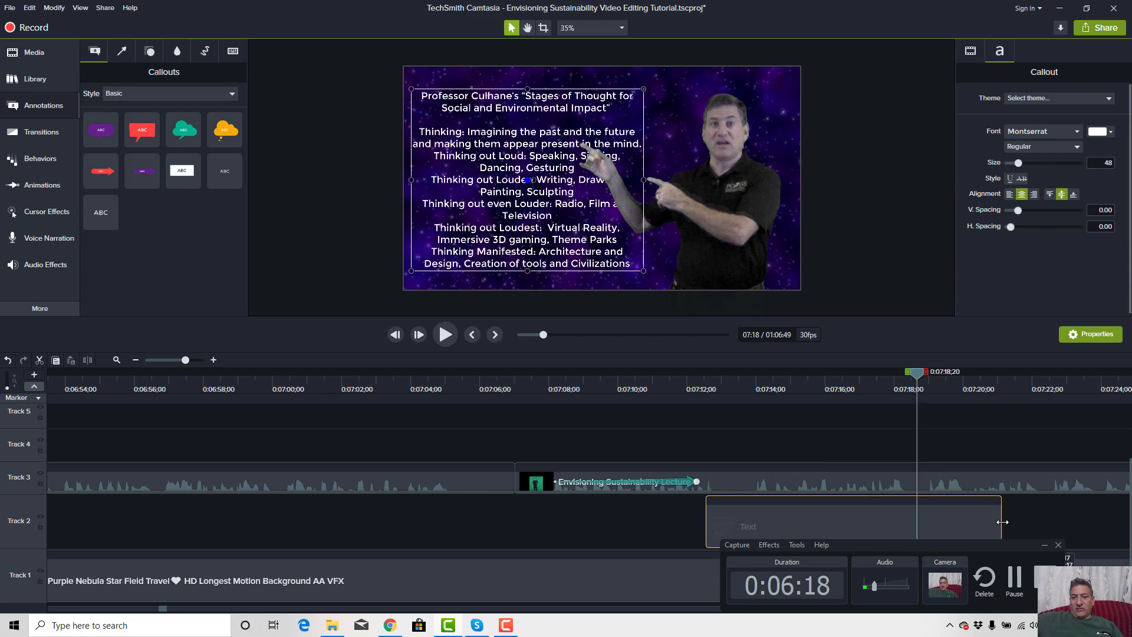
pyautogui.moveTo(904, 517); pyautogui.dragTo(896, 434)
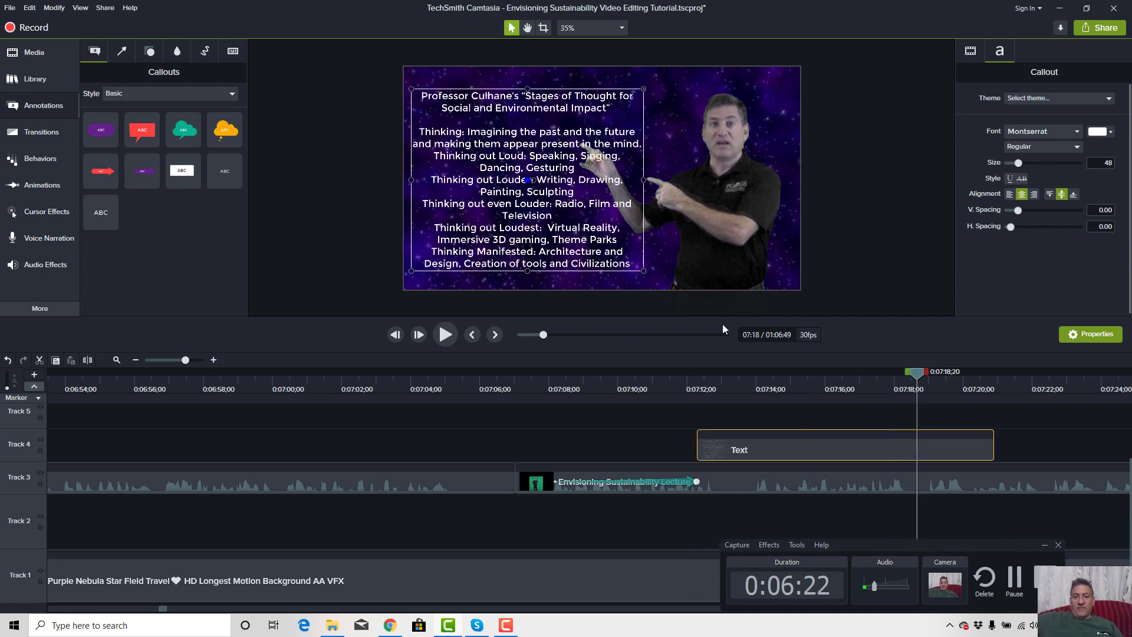
pyautogui.click(748, 391)
pyautogui.press('space')
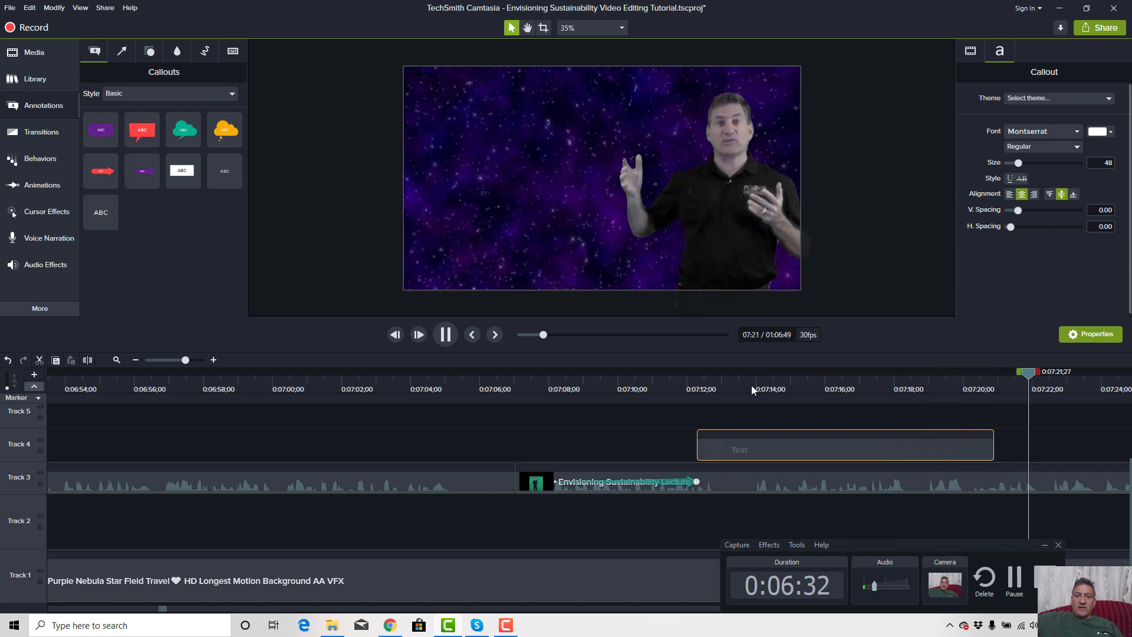
pyautogui.press('space')
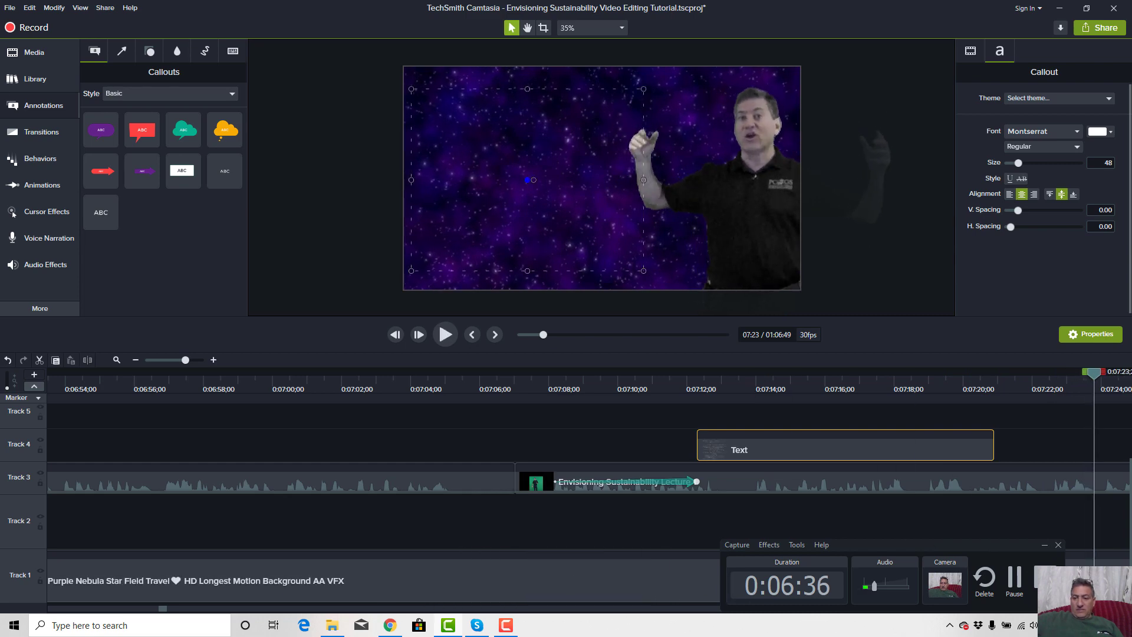
# Play the lecture from about 0:07:26 to 0:07:39 to find where the Stages of Thought text should end.
pyautogui.moveTo(943, 558); pyautogui.dragTo(131, 573)
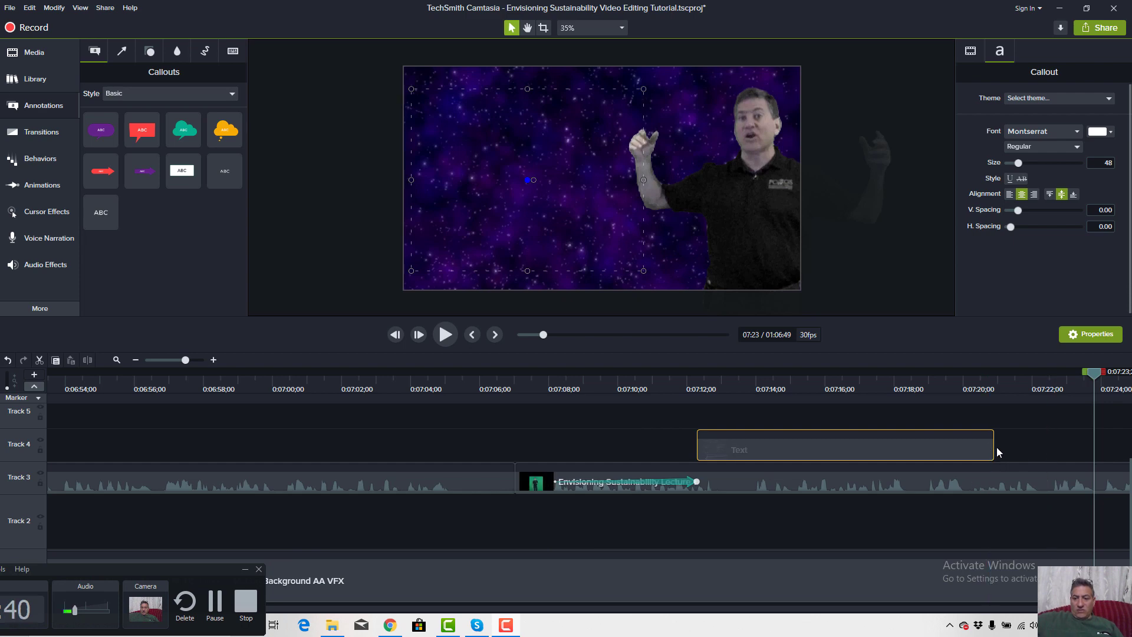
pyautogui.click(178, 360)
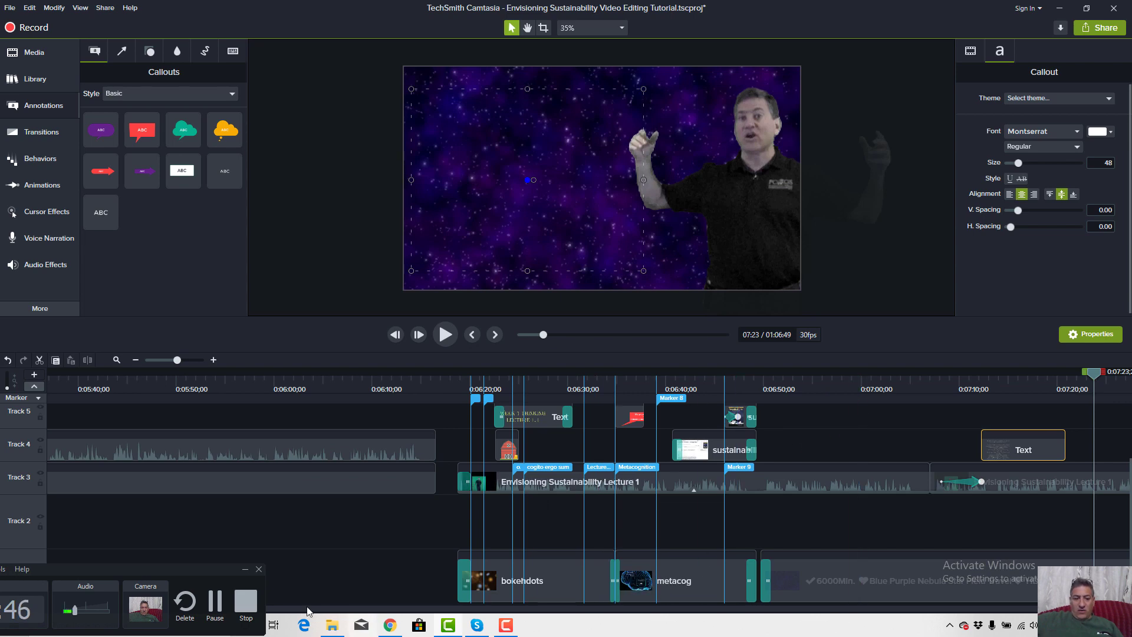
pyautogui.moveTo(188, 573); pyautogui.dragTo(170, 611)
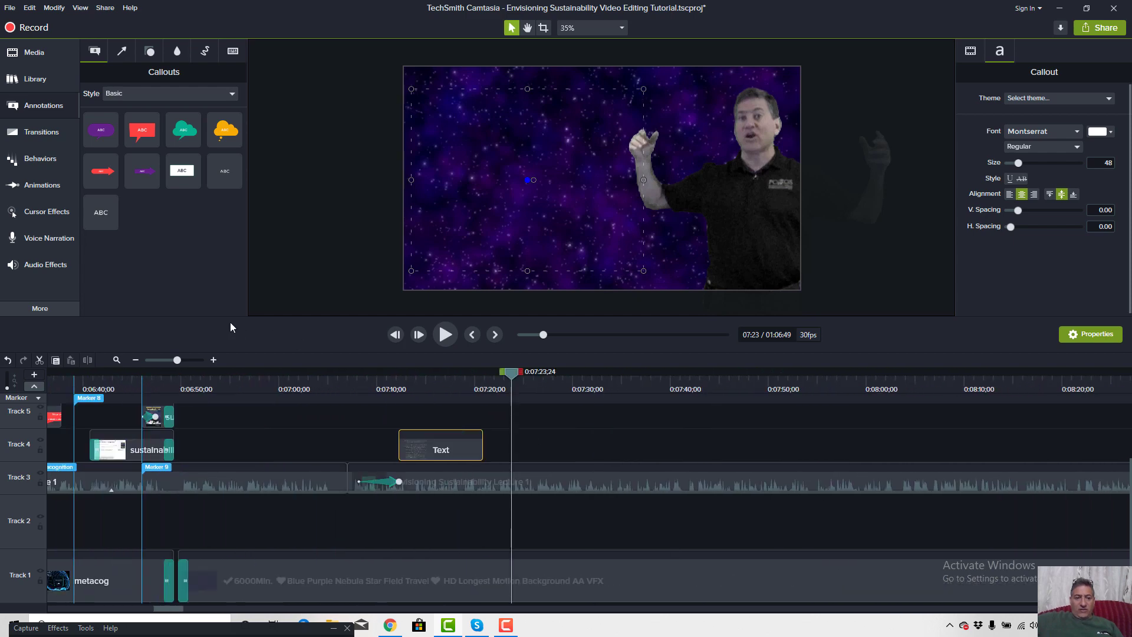
pyautogui.scroll(1, 190, 364)
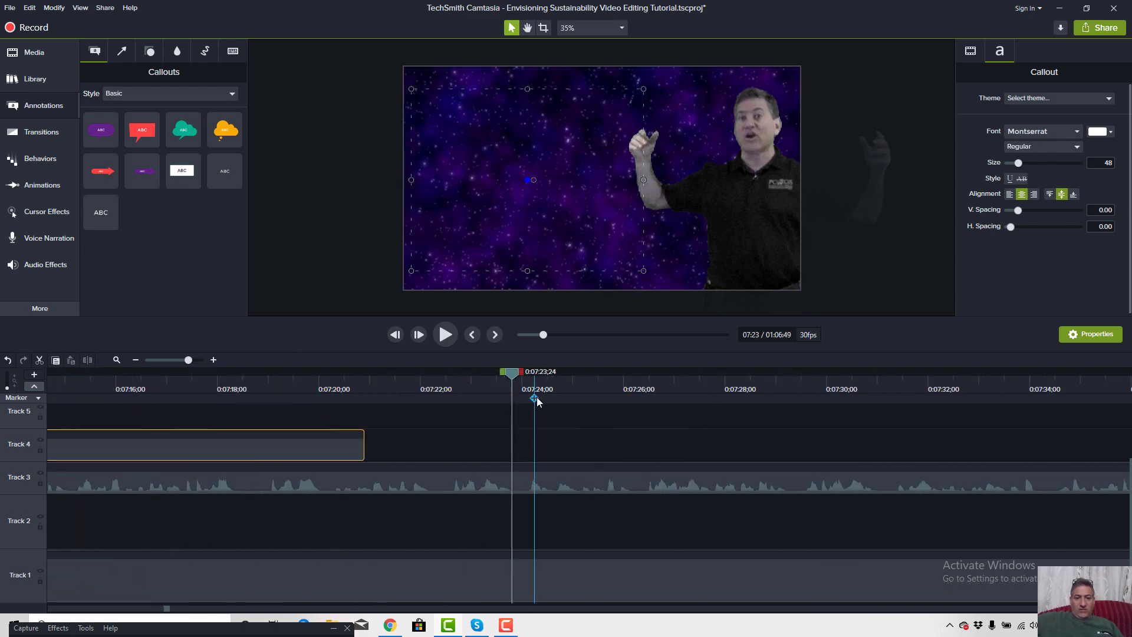
pyautogui.click(648, 388)
pyautogui.press('space')
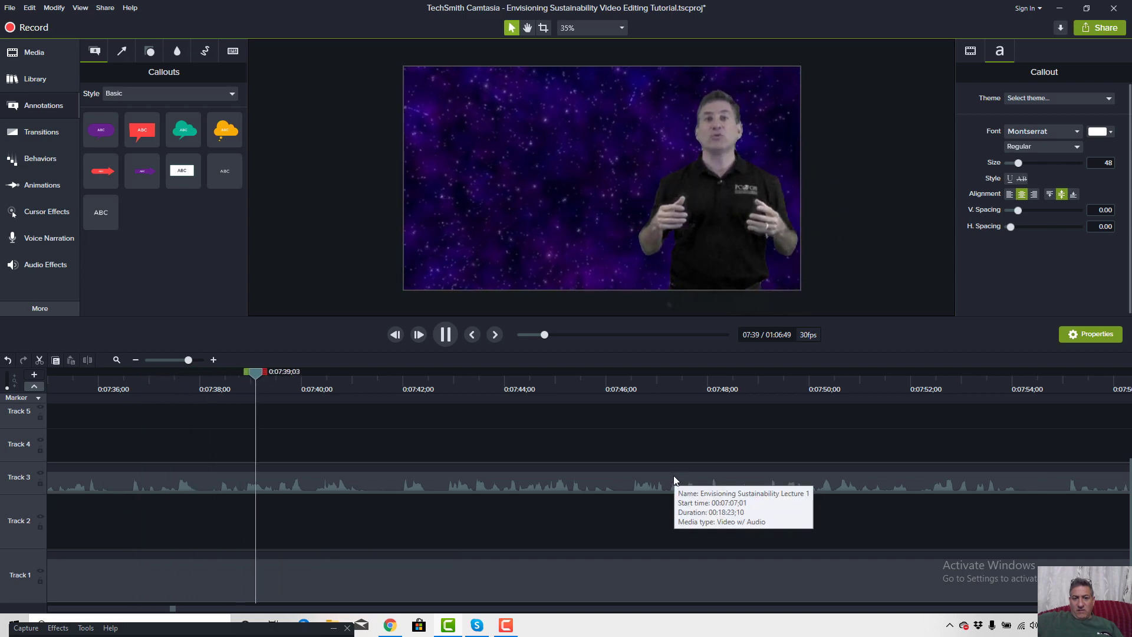
pyautogui.press('space')
# Replay the lecture between about 0:07:34 and 0:07:38 to pinpoint the end of the text passage, stopping at 0:07:36;11.
pyautogui.click(140, 388)
pyautogui.press('space')
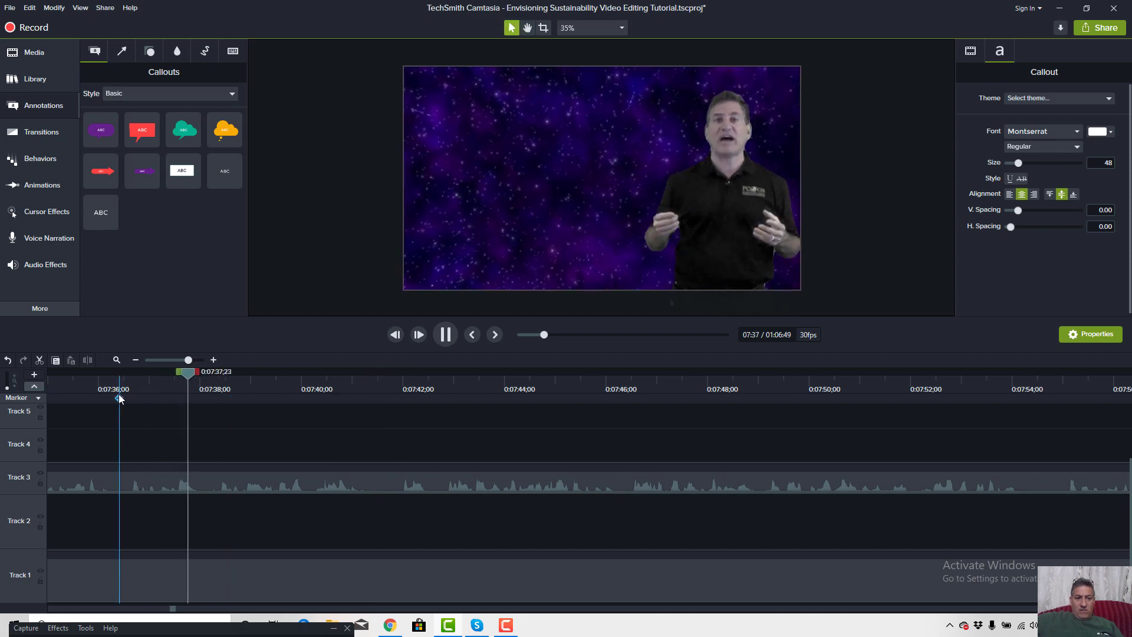
pyautogui.moveTo(274, 374); pyautogui.dragTo(207, 423)
pyautogui.press('space')
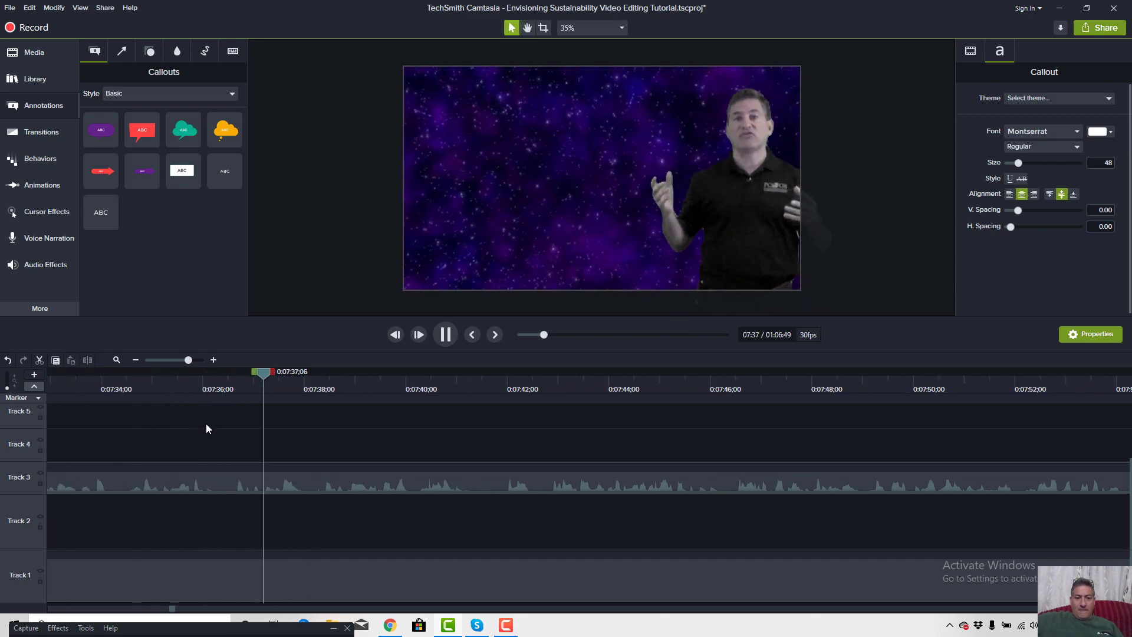
pyautogui.press('space')
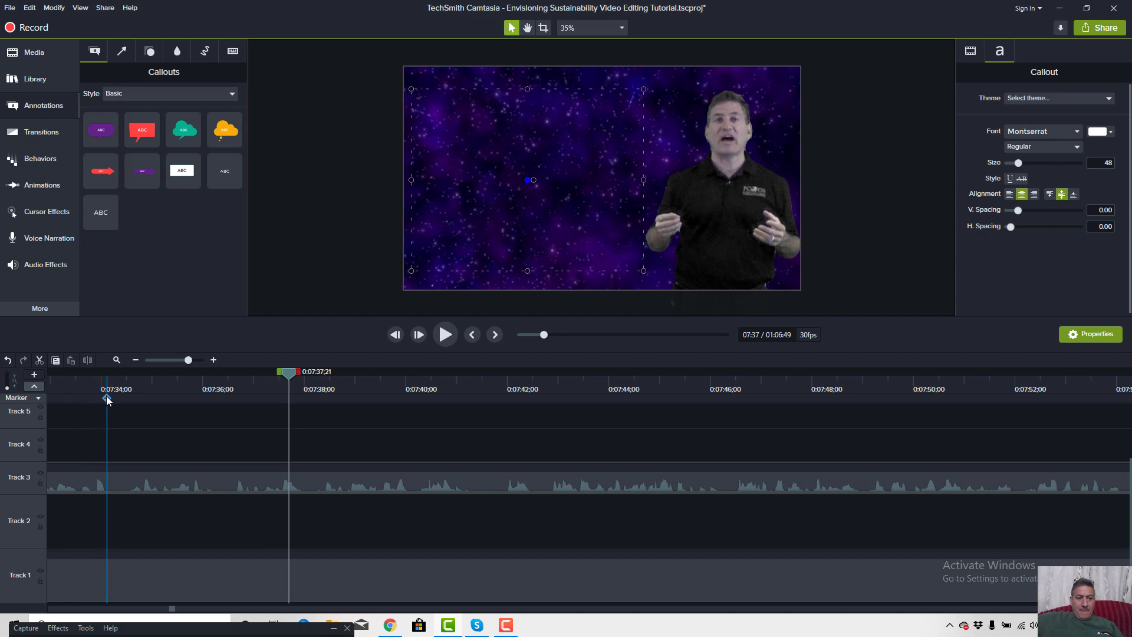
pyautogui.moveTo(132, 382)
pyautogui.mouseDown()
pyautogui.moveTo(33, 388)
pyautogui.moveTo(119, 392)
pyautogui.mouseUp()
pyautogui.press('space')
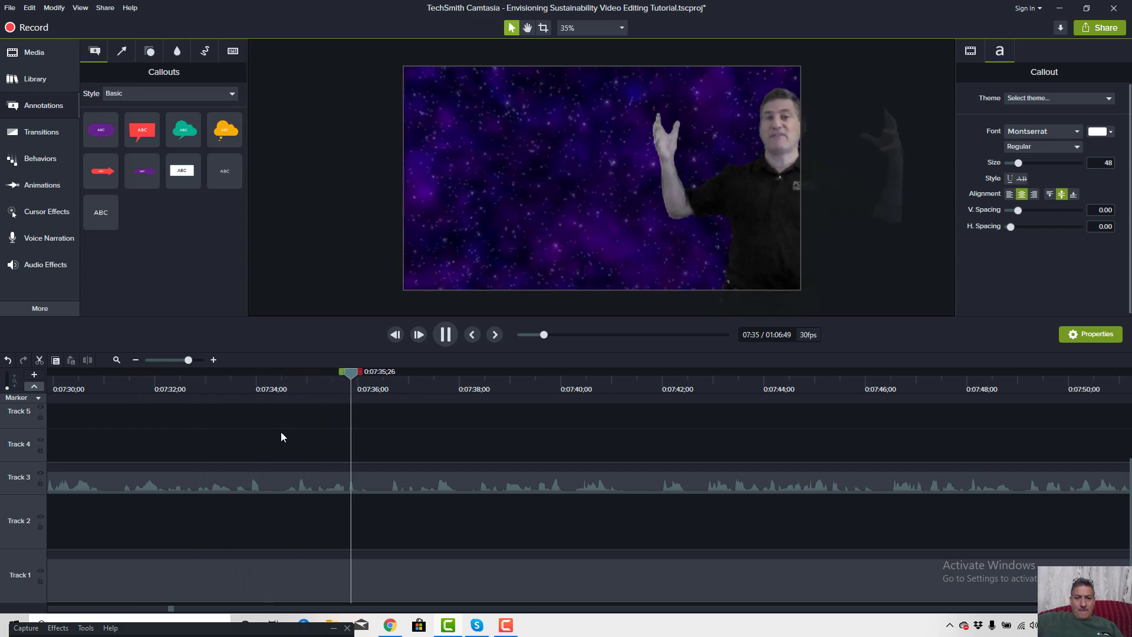
pyautogui.press('space')
pyautogui.click(375, 389)
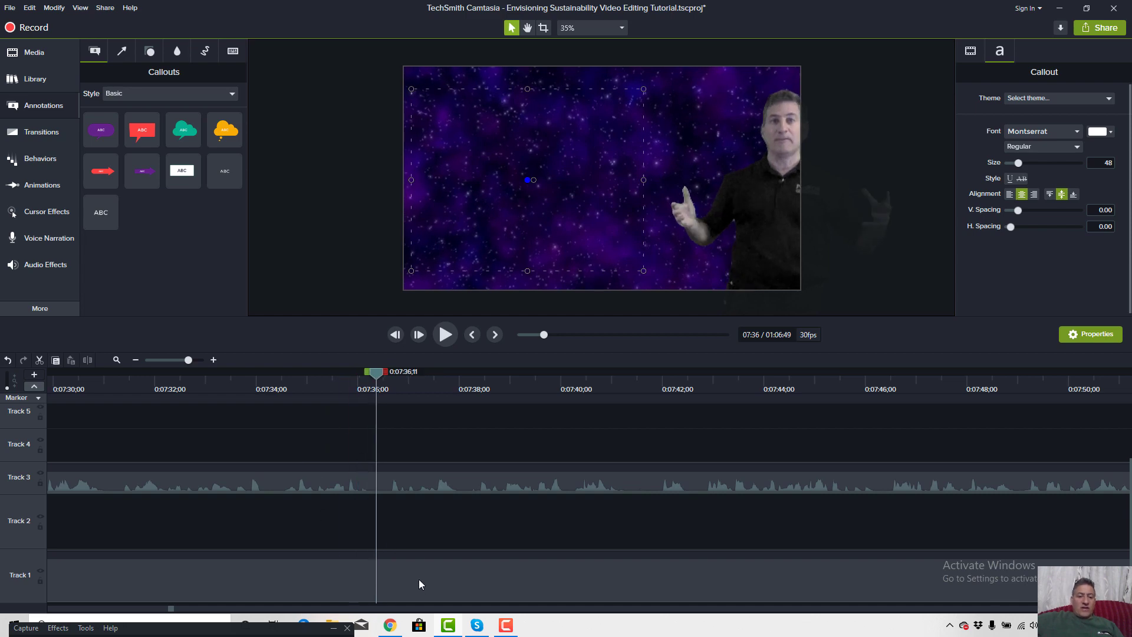
# Add a media marker to the lecture clip at 0:07:36;22 and extend the Stages of Thought callout up to it.
pyautogui.click(172, 362)
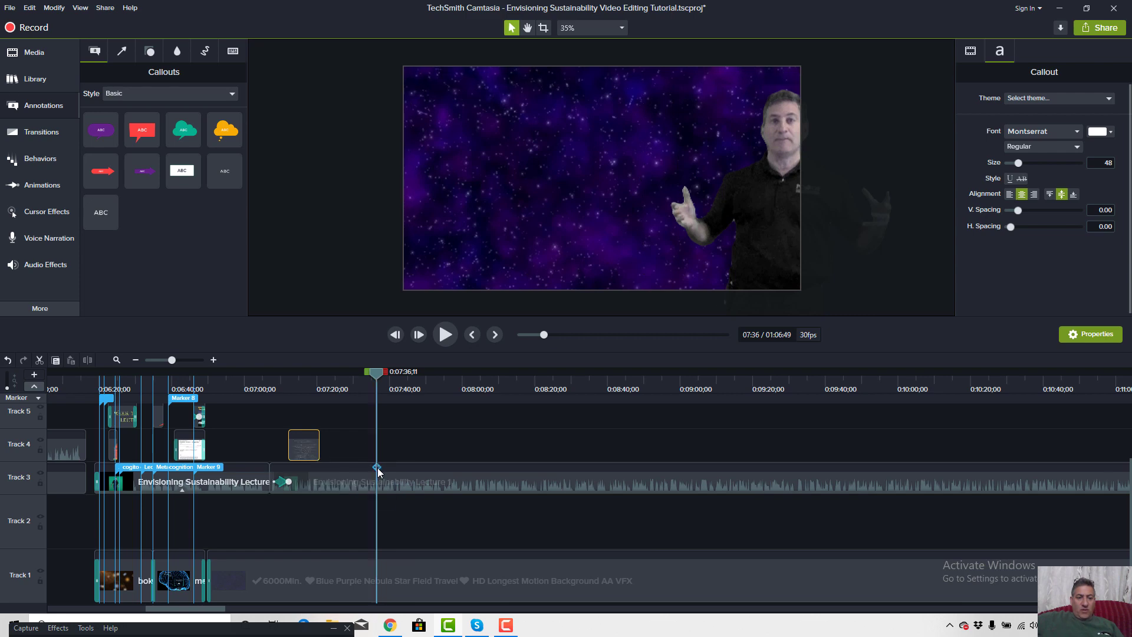
pyautogui.click(377, 468)
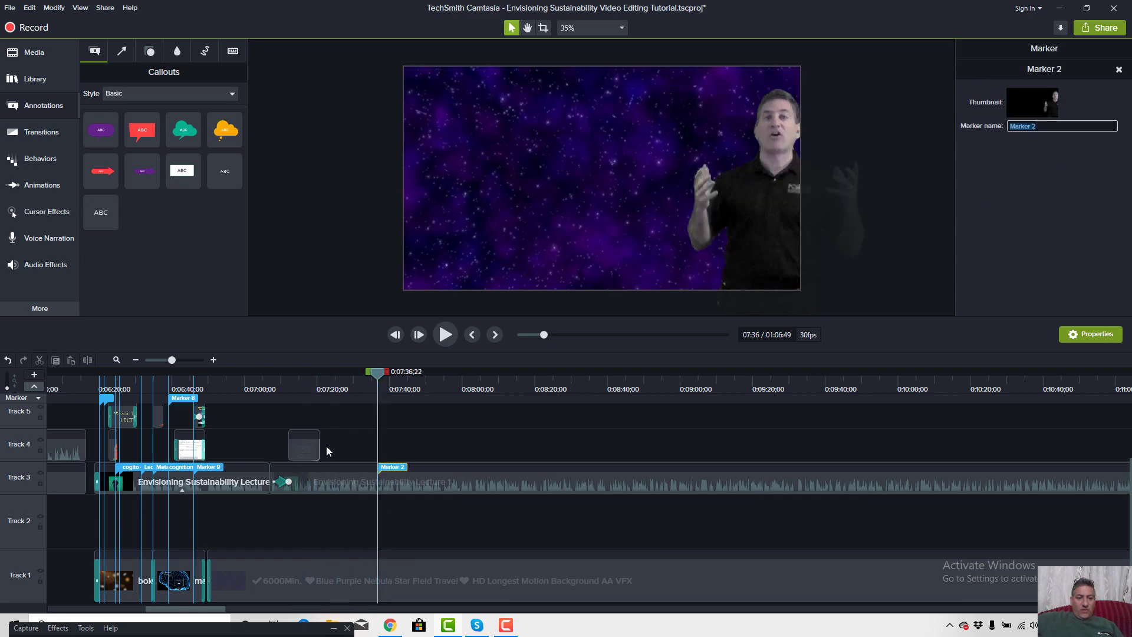
pyautogui.click(366, 451)
pyautogui.click(312, 453)
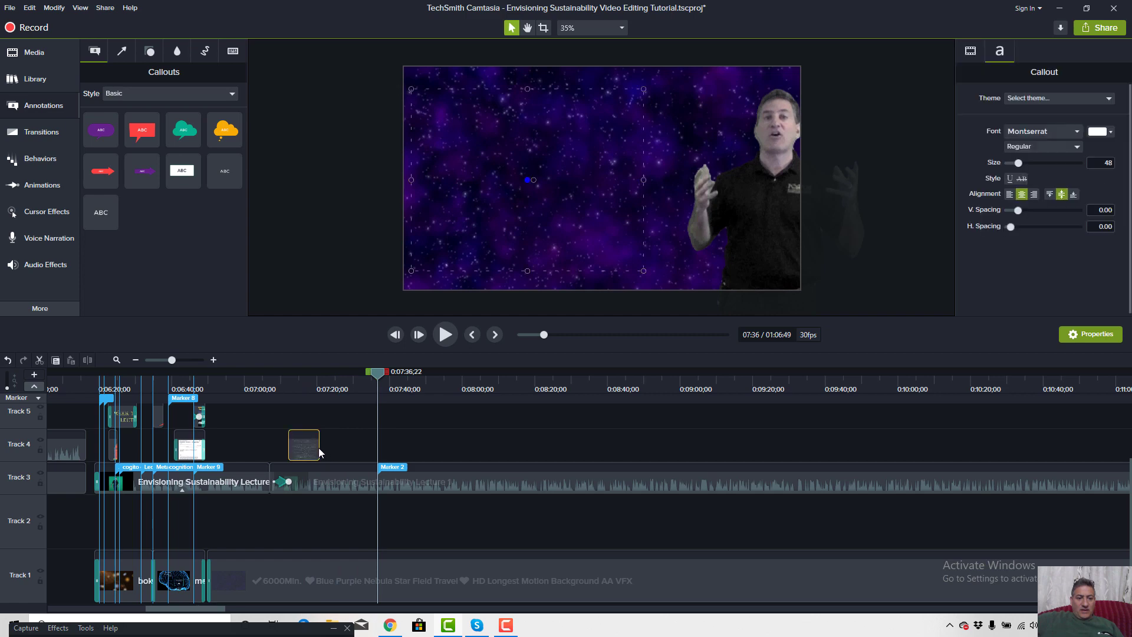
pyautogui.moveTo(319, 448); pyautogui.dragTo(378, 450)
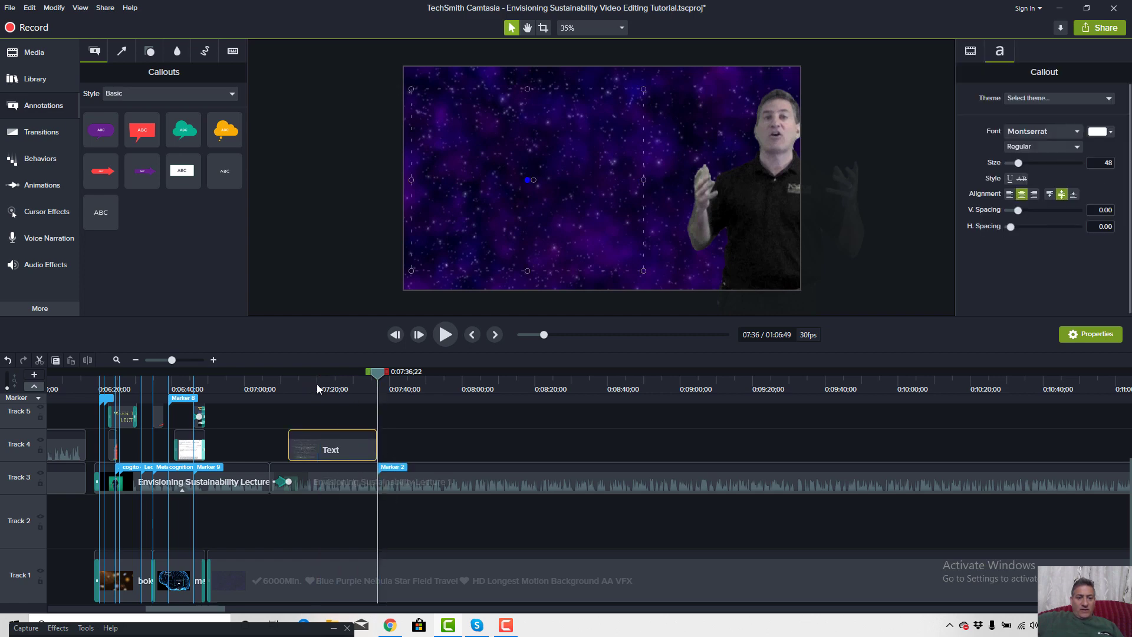
# Play back the speaker's move and the text overlay from about 0:07:05 to 0:07:22.
pyautogui.click(277, 387)
pyautogui.press('space')
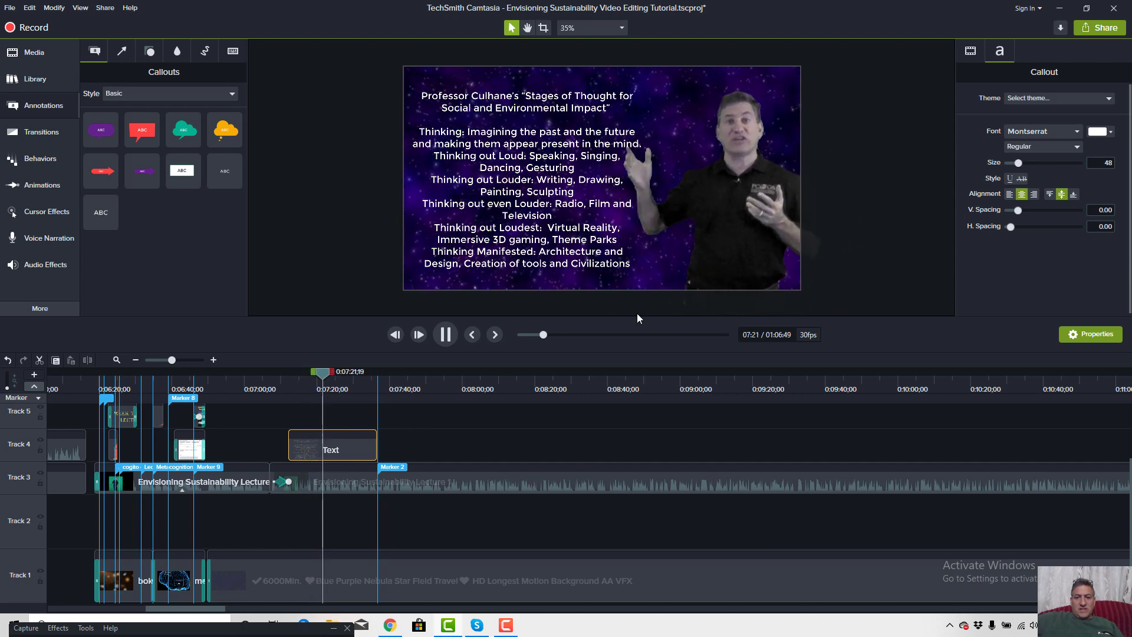
pyautogui.click(619, 250)
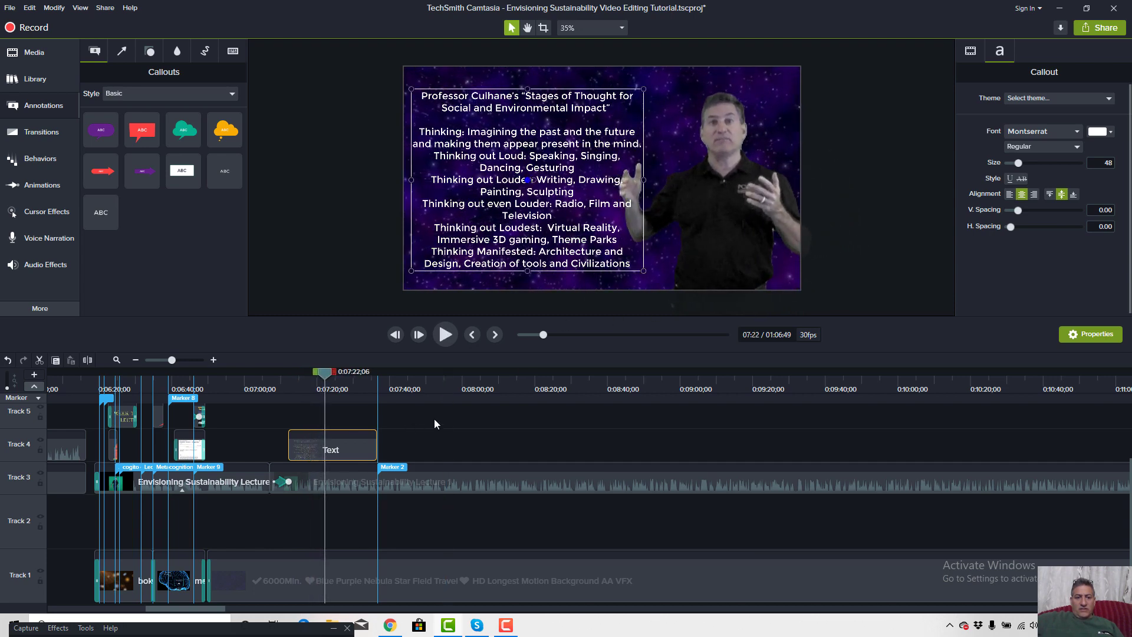
# Move the speaker left at the end of the custom animation at 0:07:12;09, to about X 544.2, Y -75.8.
pyautogui.click(289, 481)
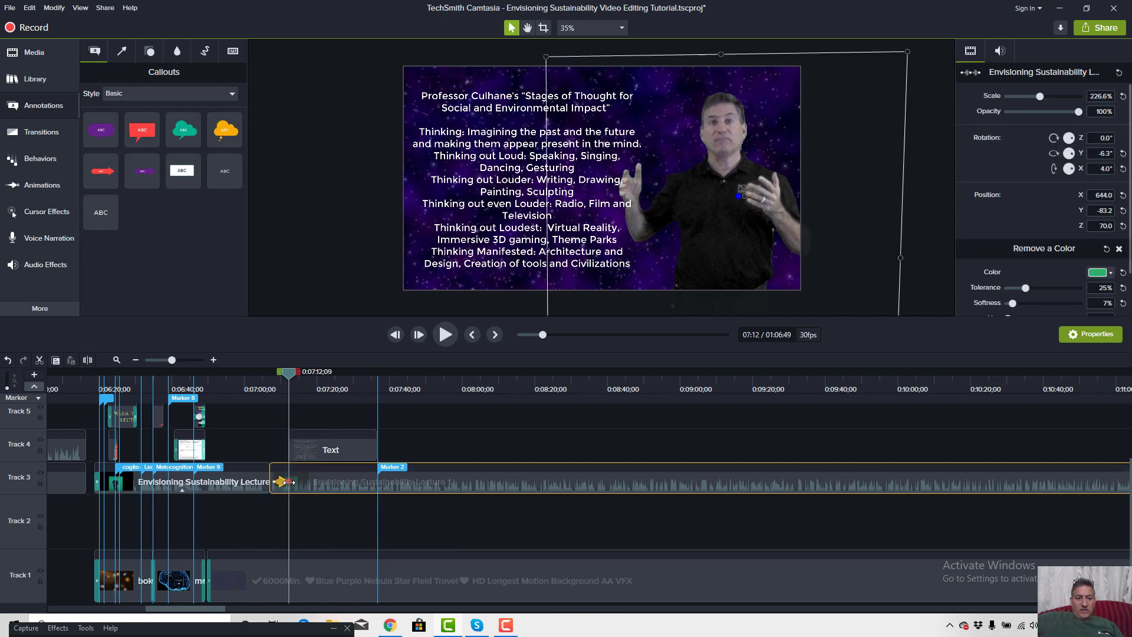
pyautogui.moveTo(714, 236); pyautogui.dragTo(693, 234)
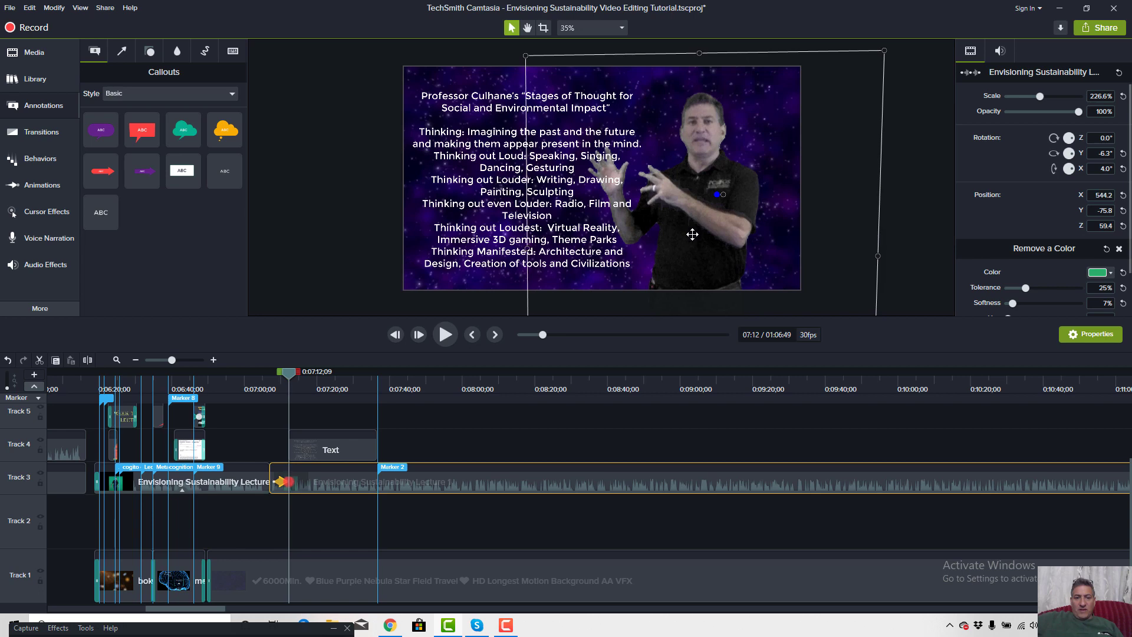
# Play the overlay through 0:07:37, delete Marker 2 from the lecture clip, and extend the Stages of Thought callout to about 0:07:44.
pyautogui.press('space')
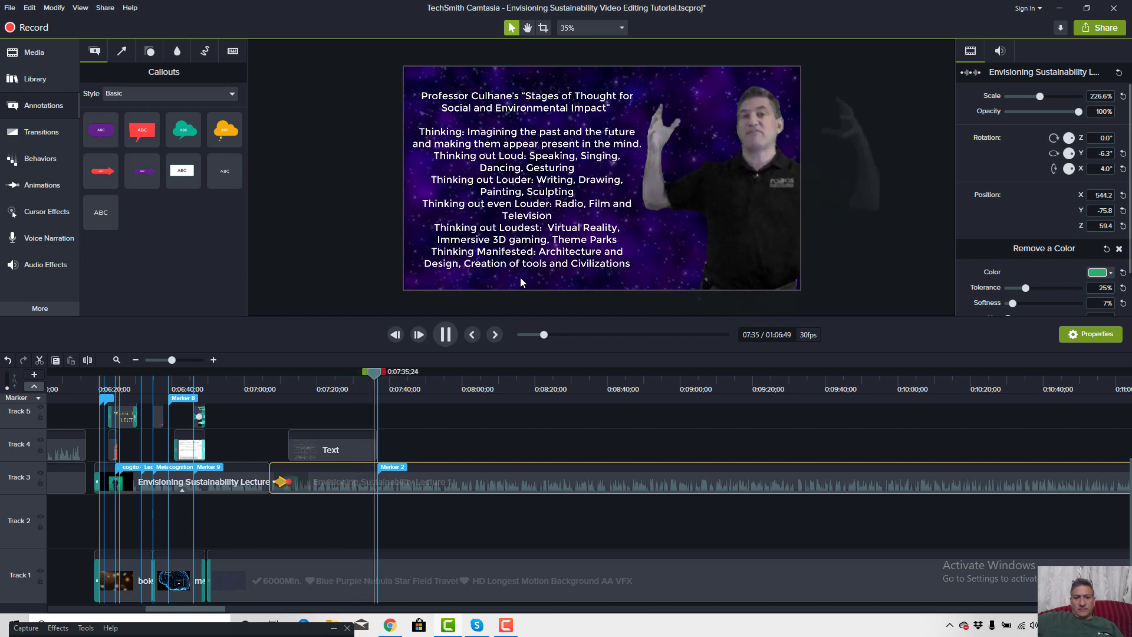
pyautogui.press('space')
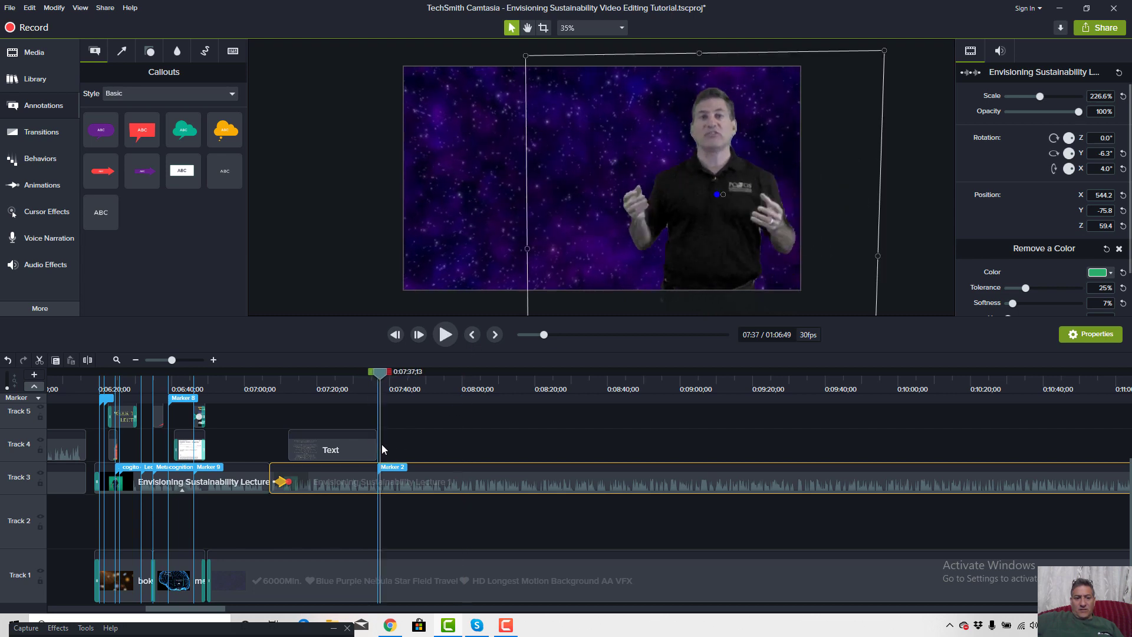
pyautogui.click(369, 450)
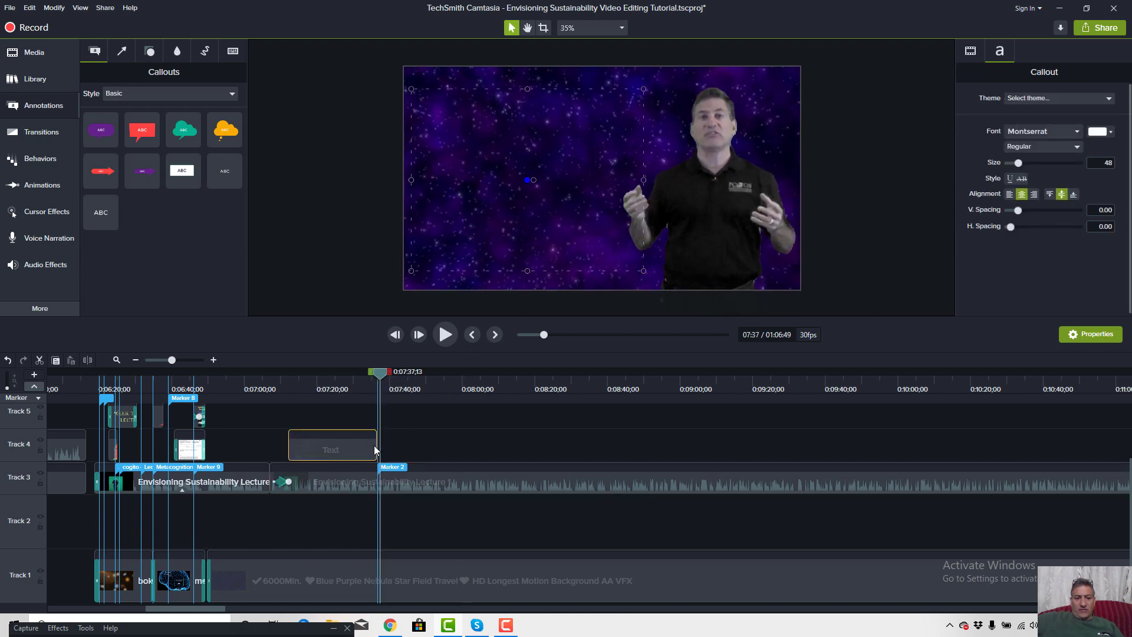
pyautogui.click(381, 472)
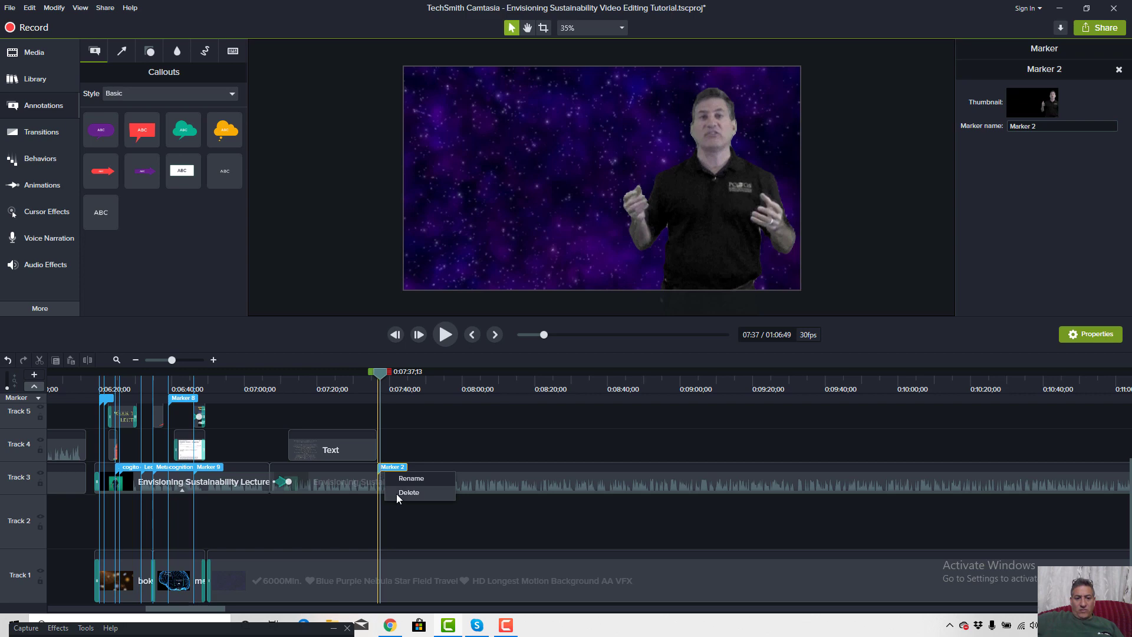
pyautogui.press('Delete')
pyautogui.moveTo(376, 447); pyautogui.dragTo(405, 447)
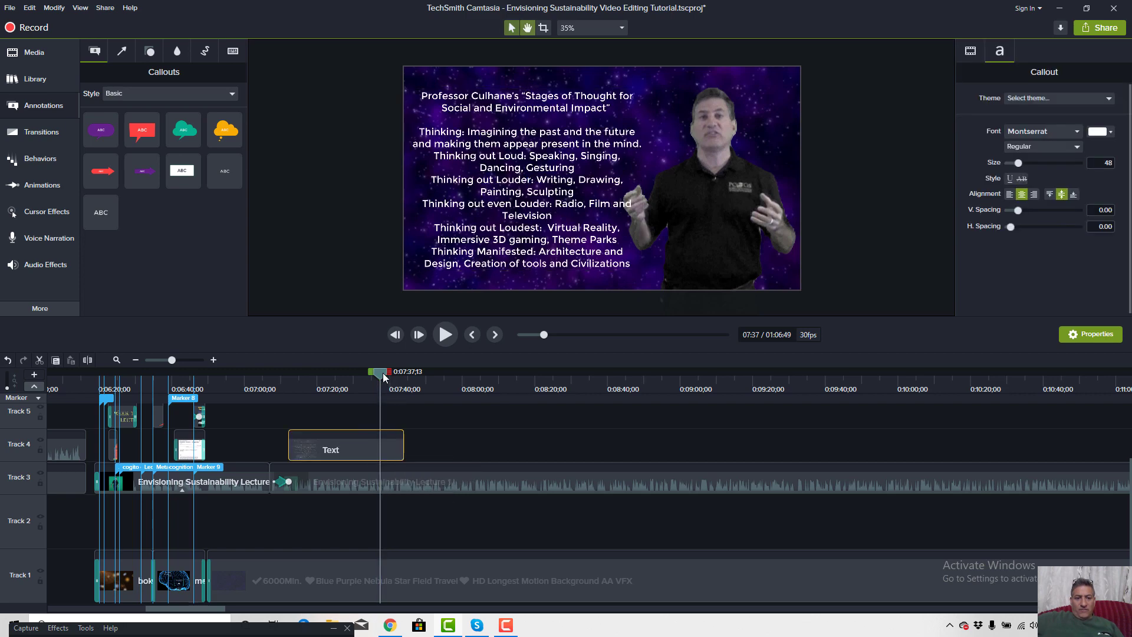
# Play on to 0:07:45 and trim the end of the Stages of Thought callout back to about 0:07:41.
pyautogui.press('space')
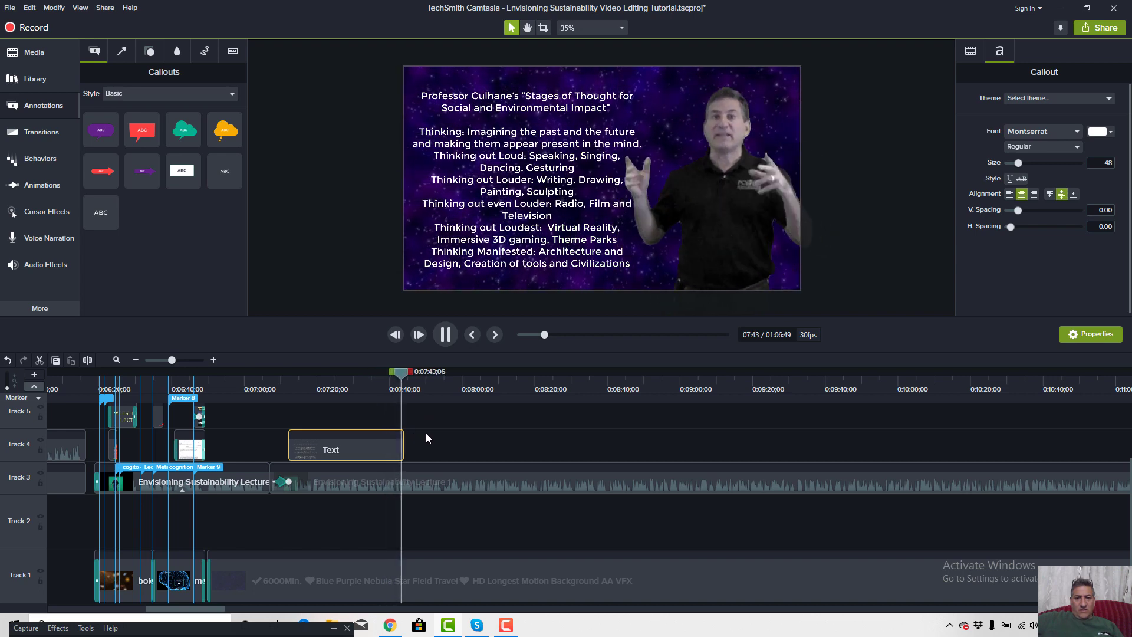
pyautogui.press('space')
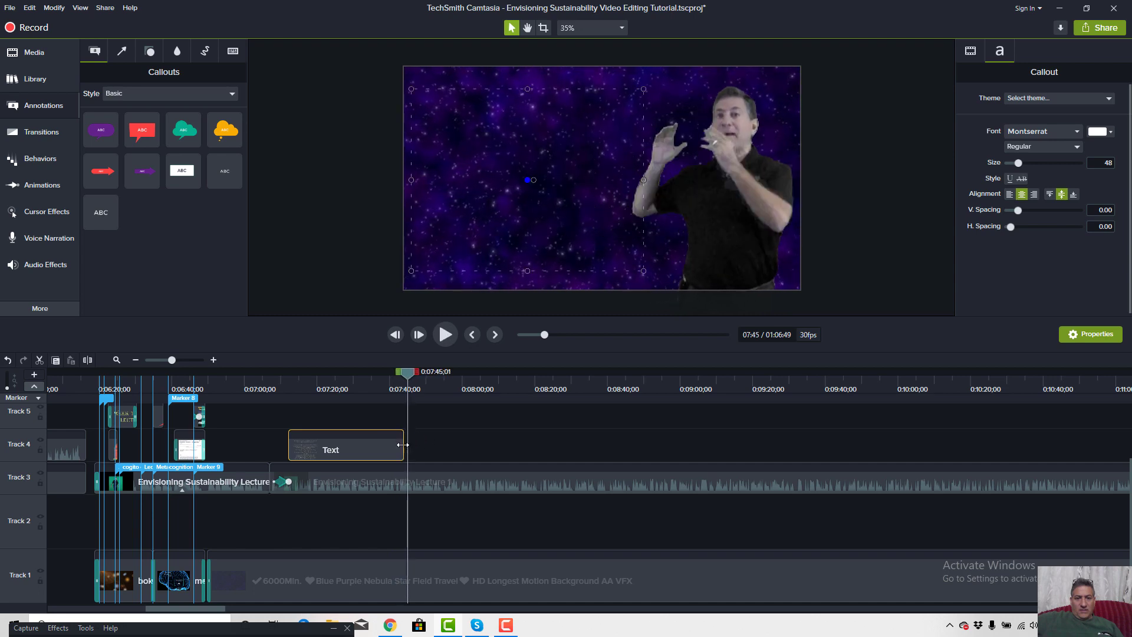
pyautogui.moveTo(404, 450); pyautogui.dragTo(395, 447)
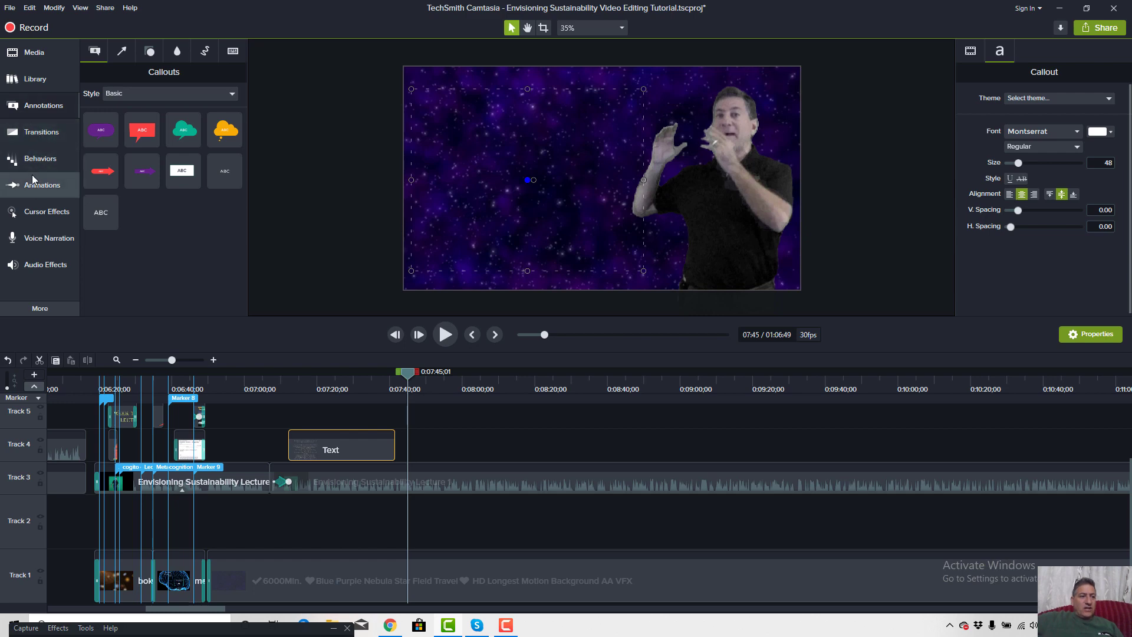
# Apply the Explode behavior to the Stages of Thought callout and play its entrance up to about 0:07:14.
pyautogui.click(40, 159)
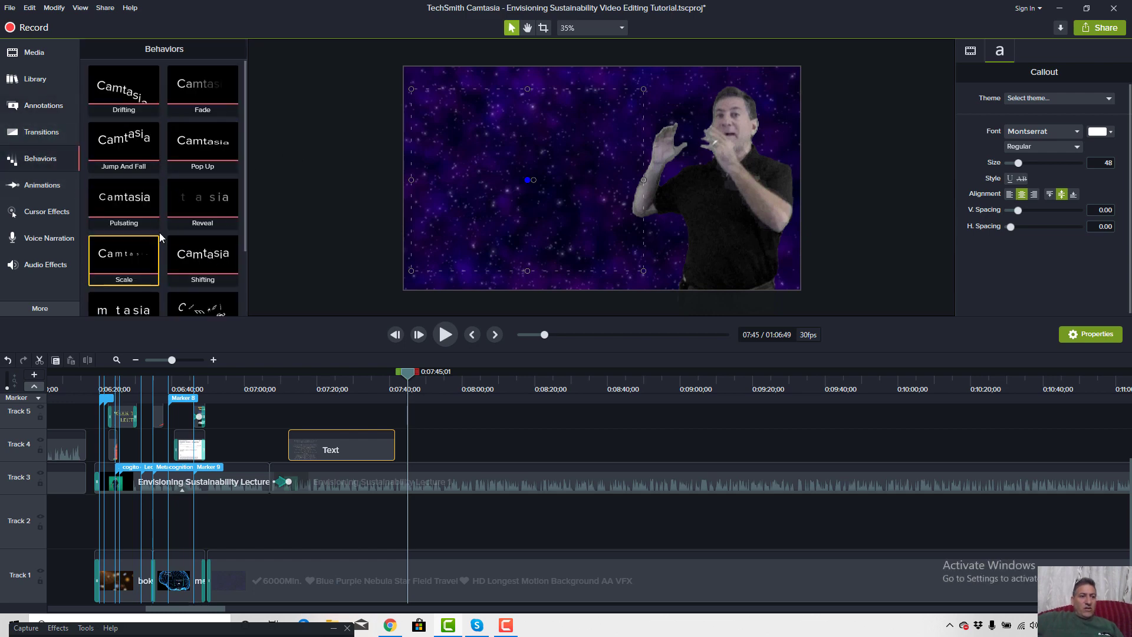
pyautogui.scroll(-1, 164, 230)
pyautogui.moveTo(194, 254); pyautogui.dragTo(334, 441)
pyautogui.click(282, 389)
pyautogui.press('space')
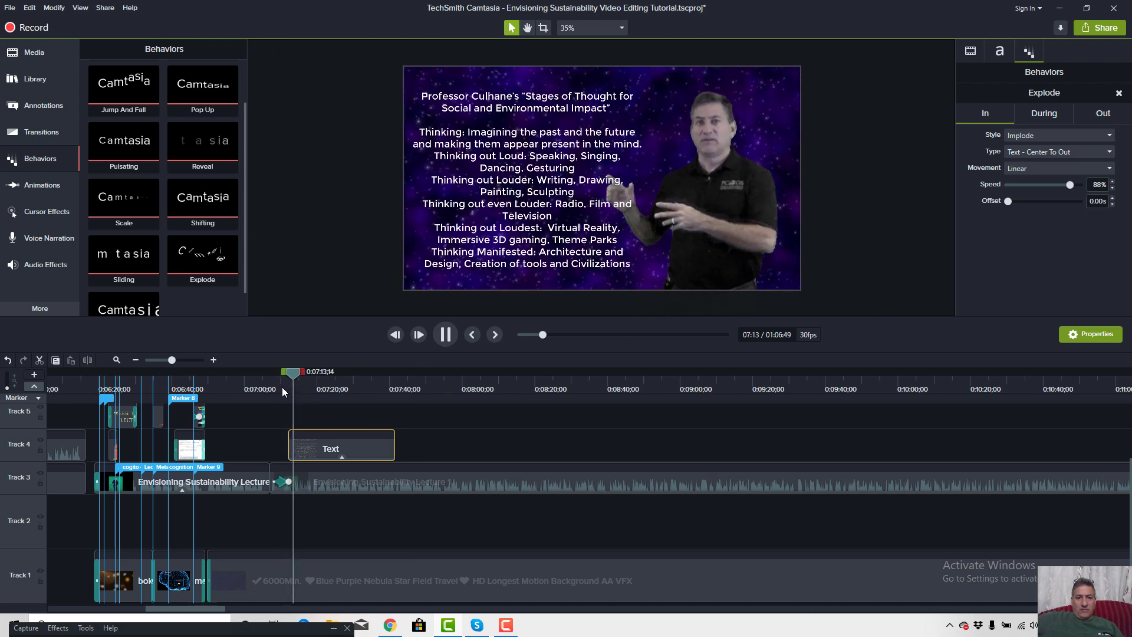
pyautogui.press('space')
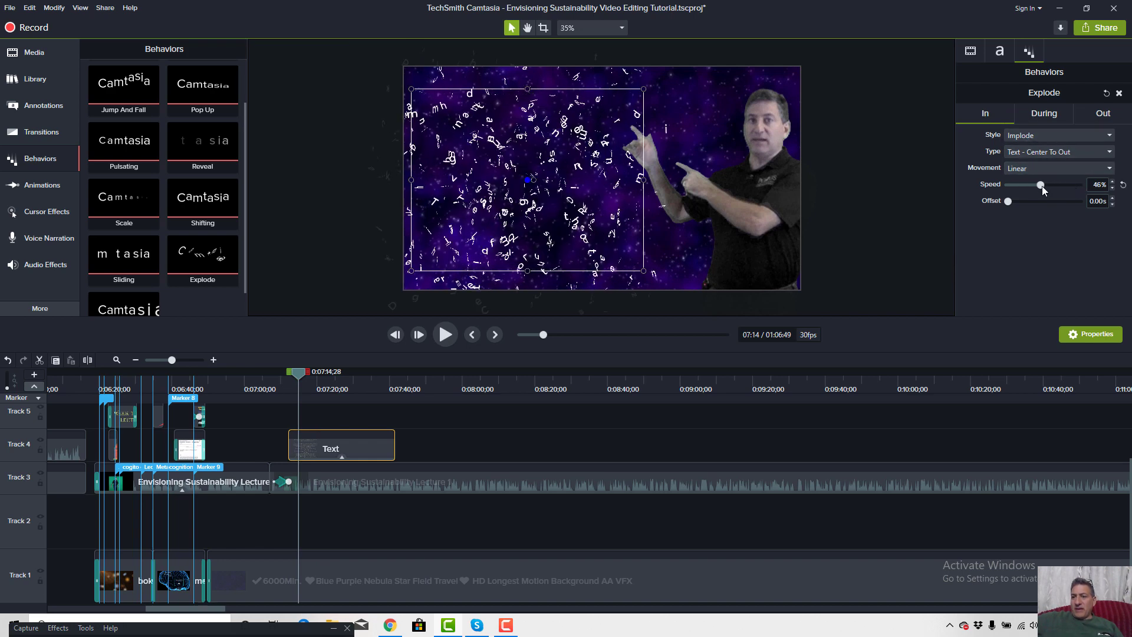
# Try an In speed of 23% for the callout's Explode behavior and play the entrance up to 0:07:15.
pyautogui.moveTo(1024, 191)
pyautogui.mouseDown()
pyautogui.moveTo(1014, 191)
pyautogui.moveTo(1026, 190)
pyautogui.mouseUp()
pyautogui.moveTo(306, 373); pyautogui.dragTo(270, 373)
pyautogui.press('space')
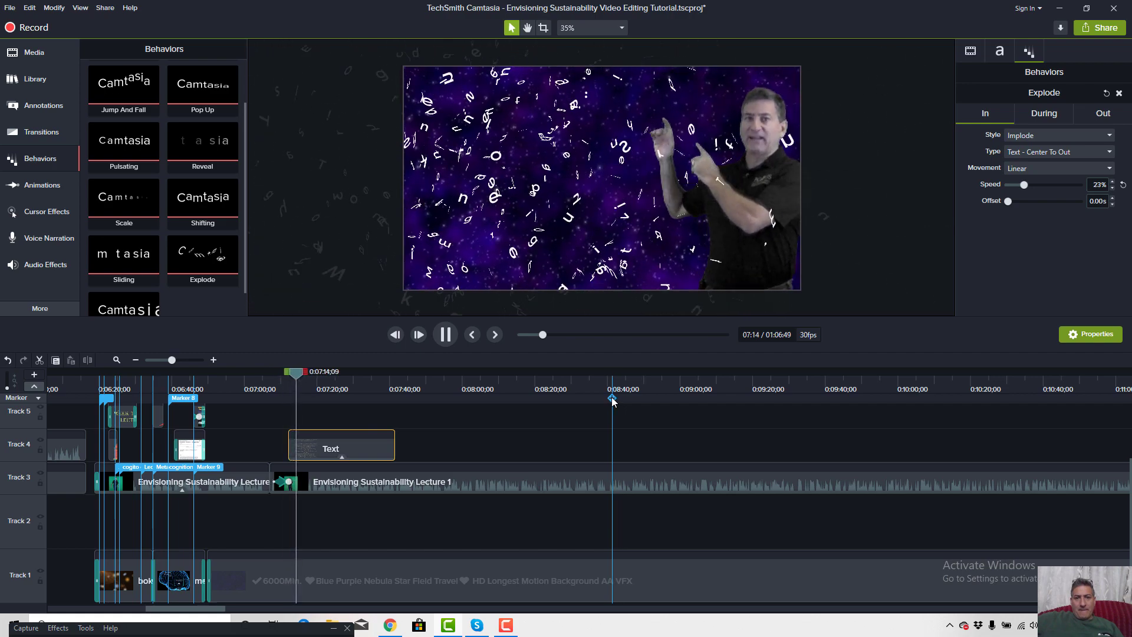
pyautogui.press('space')
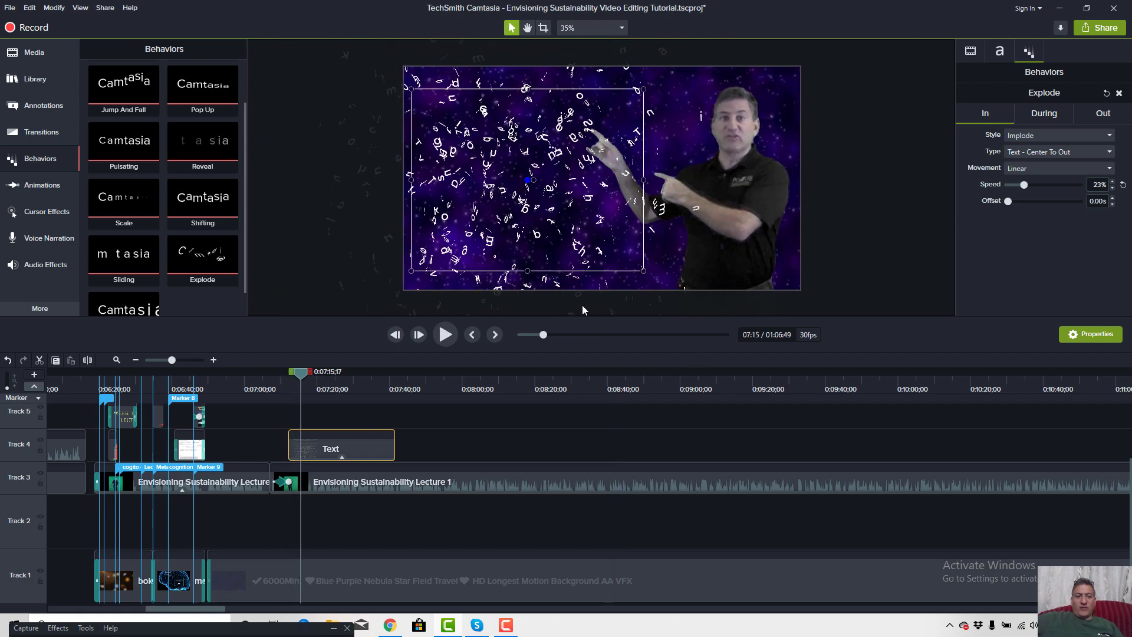
# Try an In speed of 50% for the Explode behavior and replay the text's entrance several times around 0:07:15.
pyautogui.moveTo(1021, 184); pyautogui.dragTo(1047, 191)
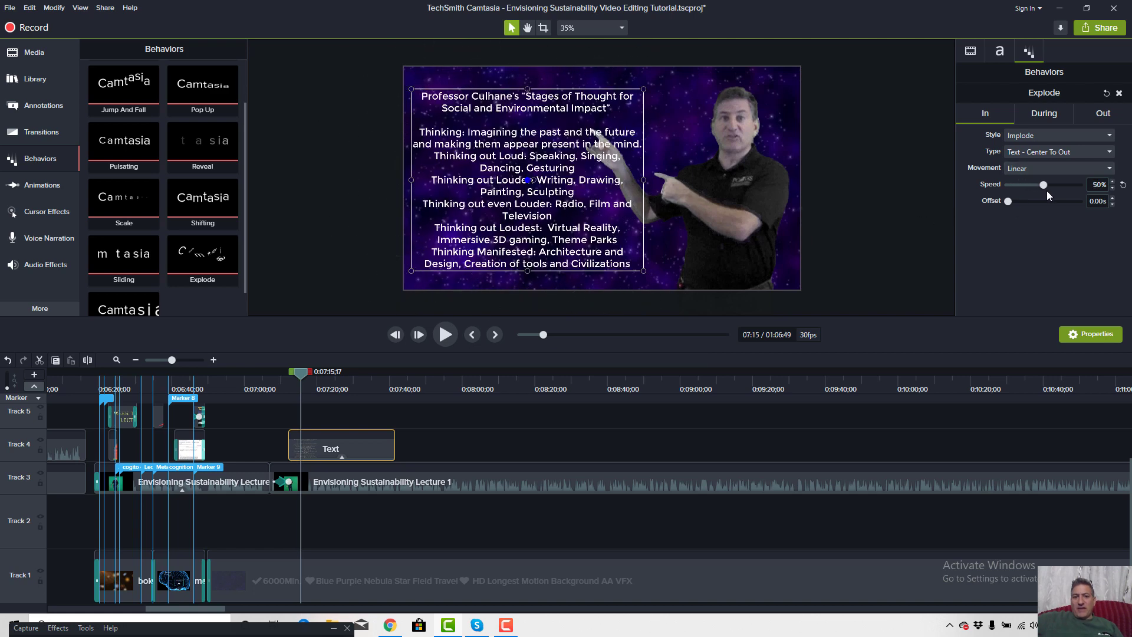
pyautogui.click(285, 374)
pyautogui.press('space')
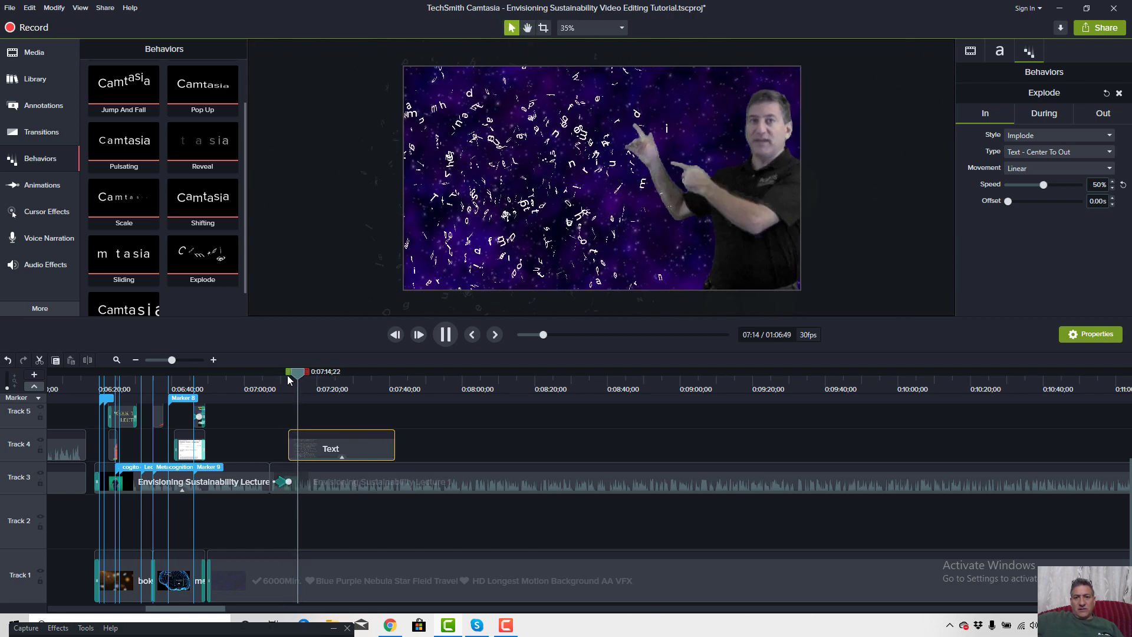
pyautogui.press('space')
pyautogui.moveTo(309, 376); pyautogui.dragTo(293, 375)
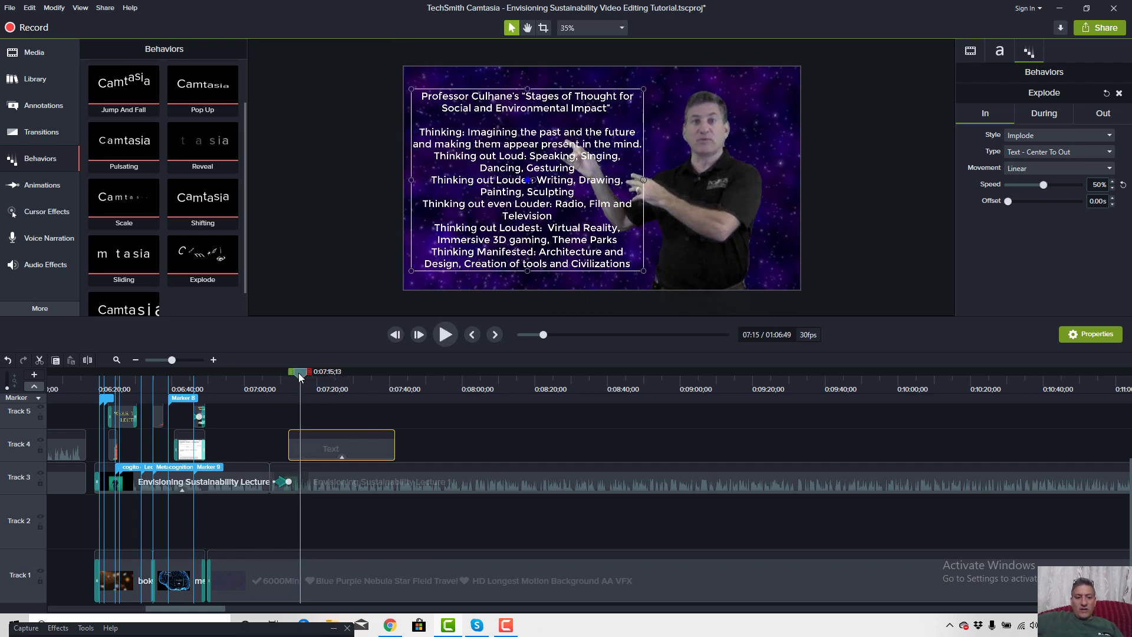
pyautogui.press('space')
pyautogui.press('space')
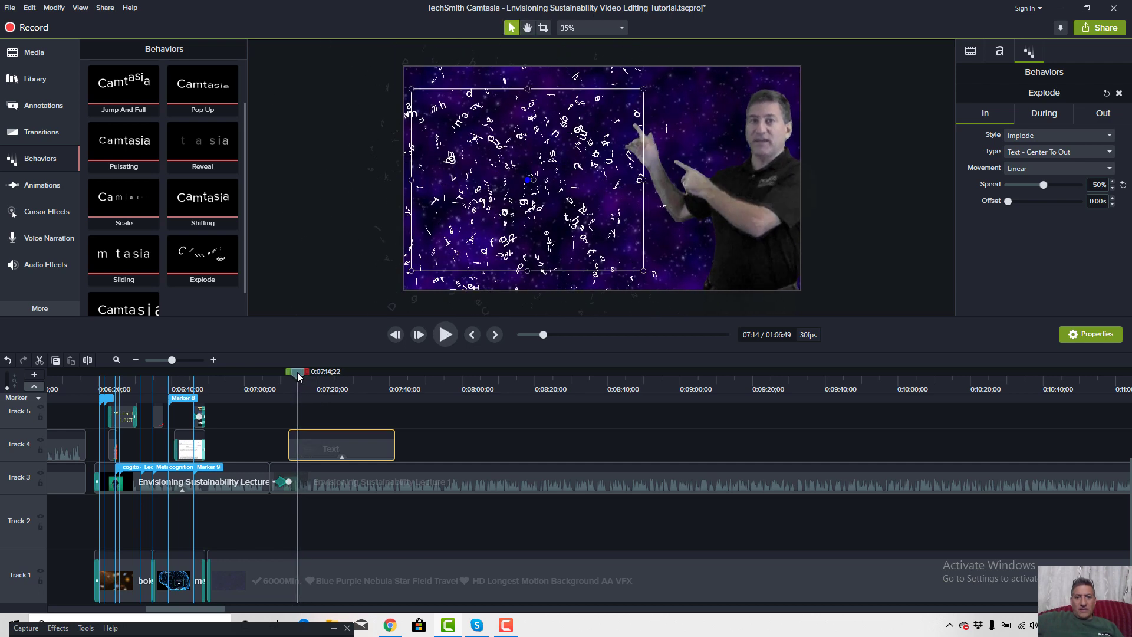
pyautogui.press('space')
pyautogui.press('space')
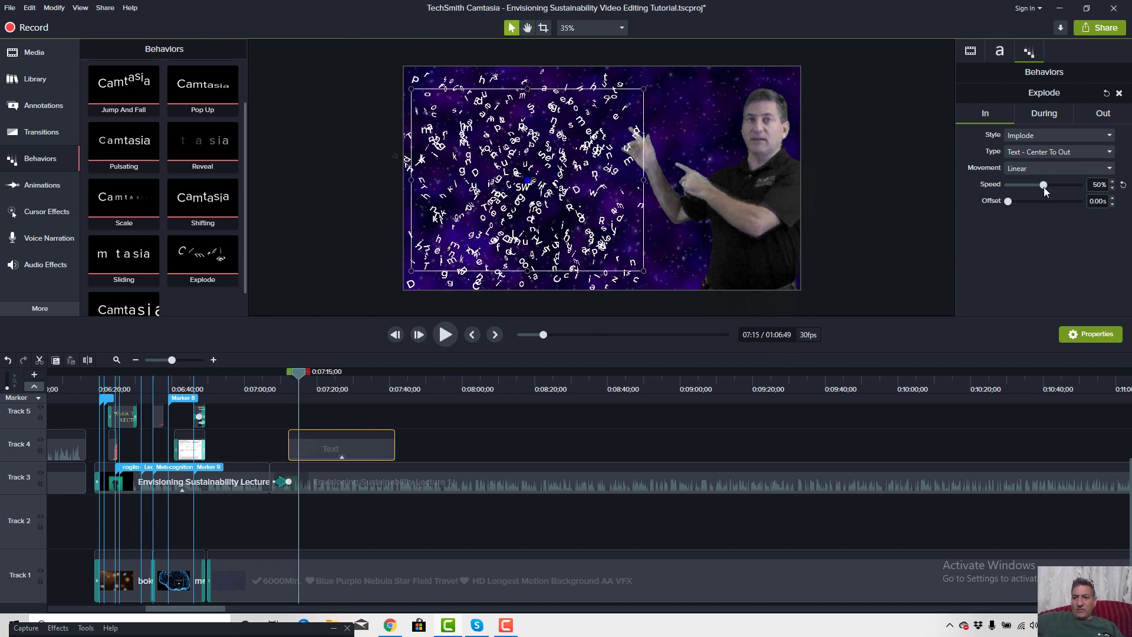
# Set the Explode behavior's In speed to 63% and play the text's entrance from just before the callout.
pyautogui.moveTo(1050, 195)
pyautogui.mouseDown()
pyautogui.moveTo(1035, 193)
pyautogui.moveTo(1049, 200)
pyautogui.mouseUp()
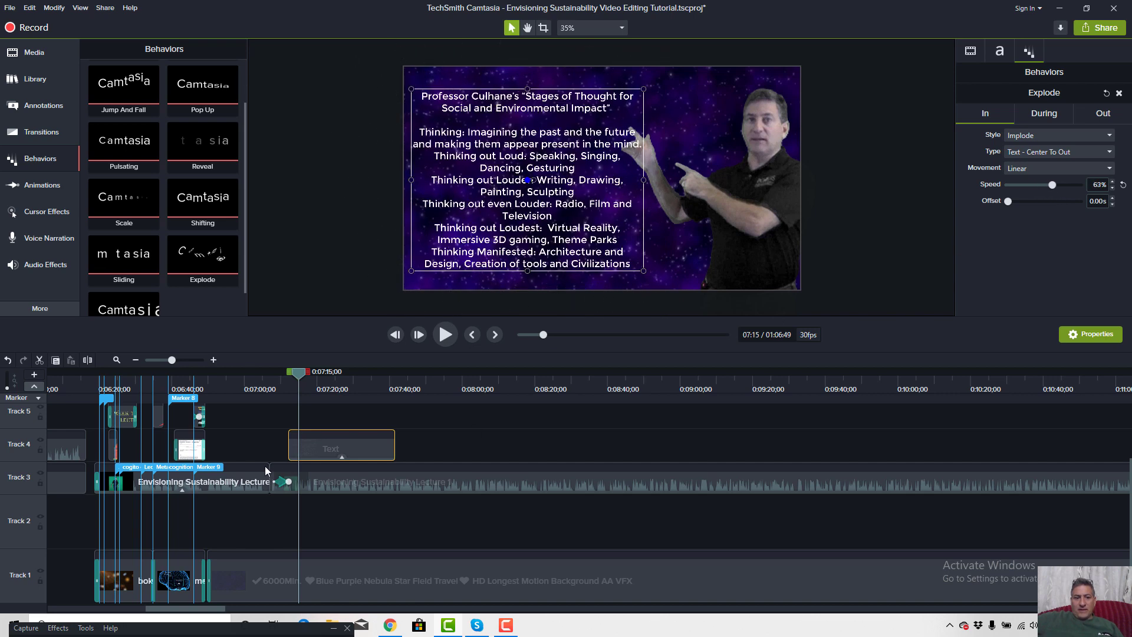
pyautogui.click(285, 390)
pyautogui.press('space')
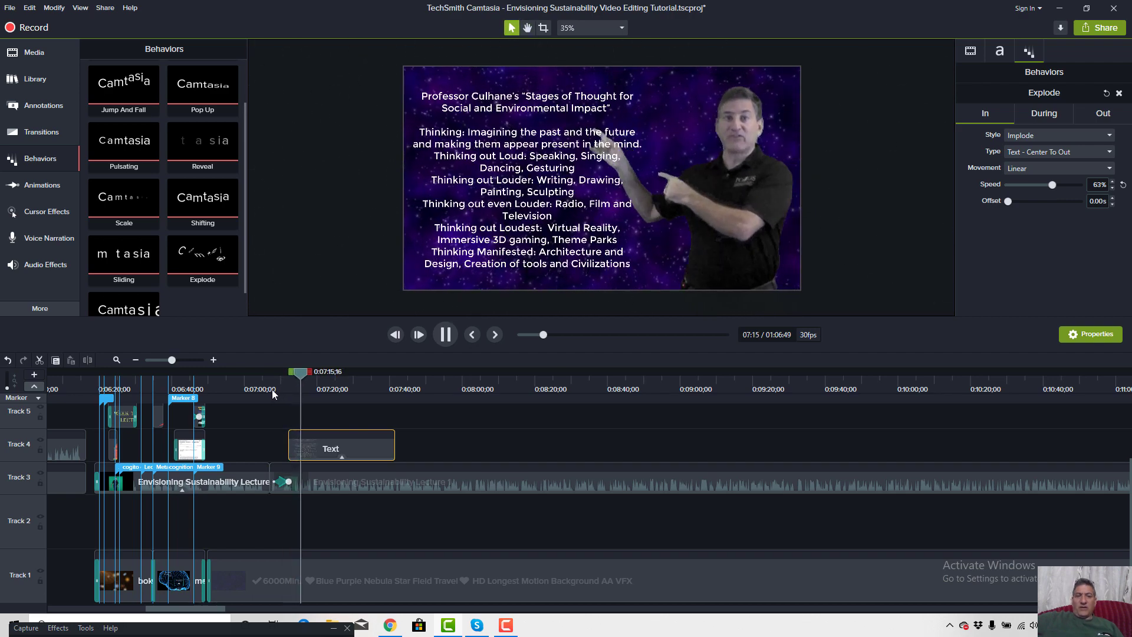
# Play the end of the overlay from about 0:07:34 and extend the callout to end at 0:07:42;00.
pyautogui.click(367, 385)
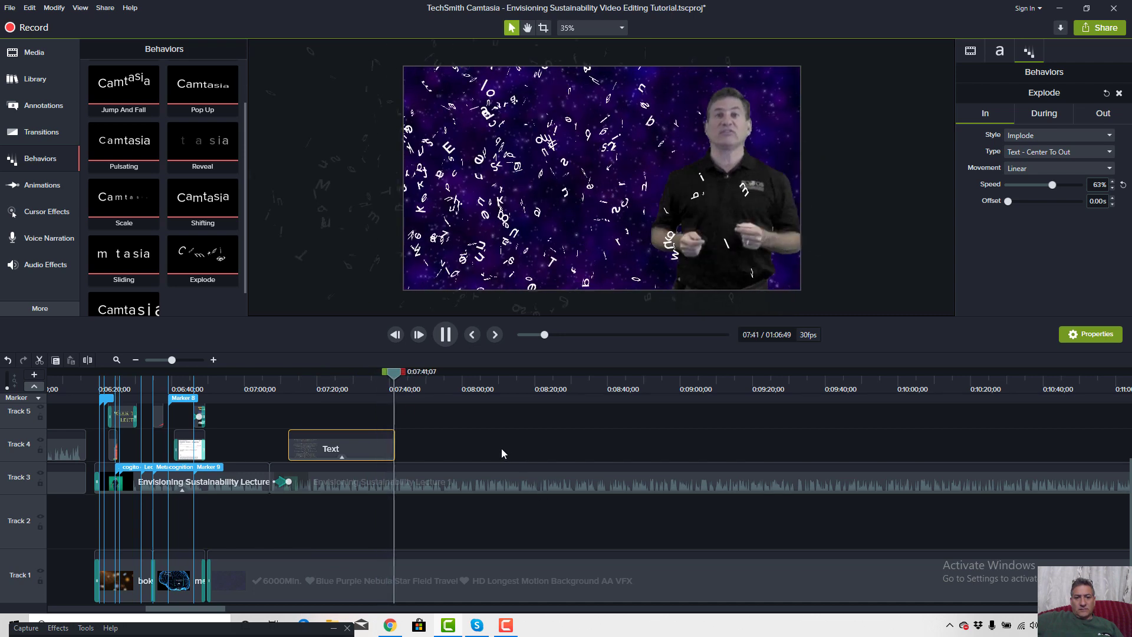
pyautogui.press('space')
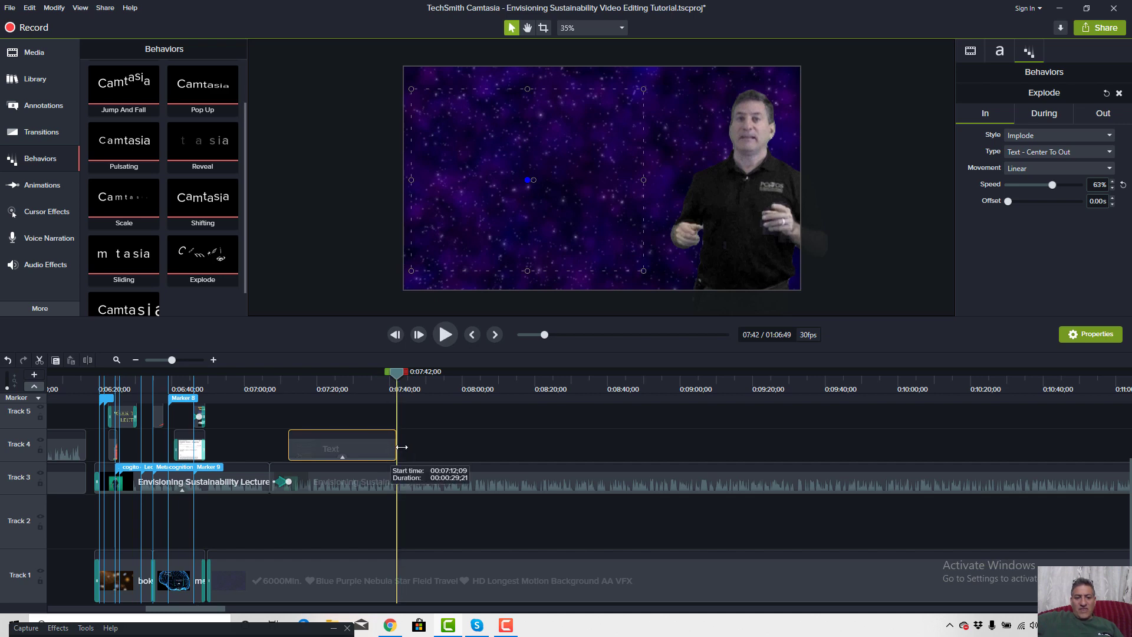
# Preview the text's exit around 0:07:41 and set the Explode behavior's Out speed to 78%.
pyautogui.click(385, 388)
pyautogui.press('space')
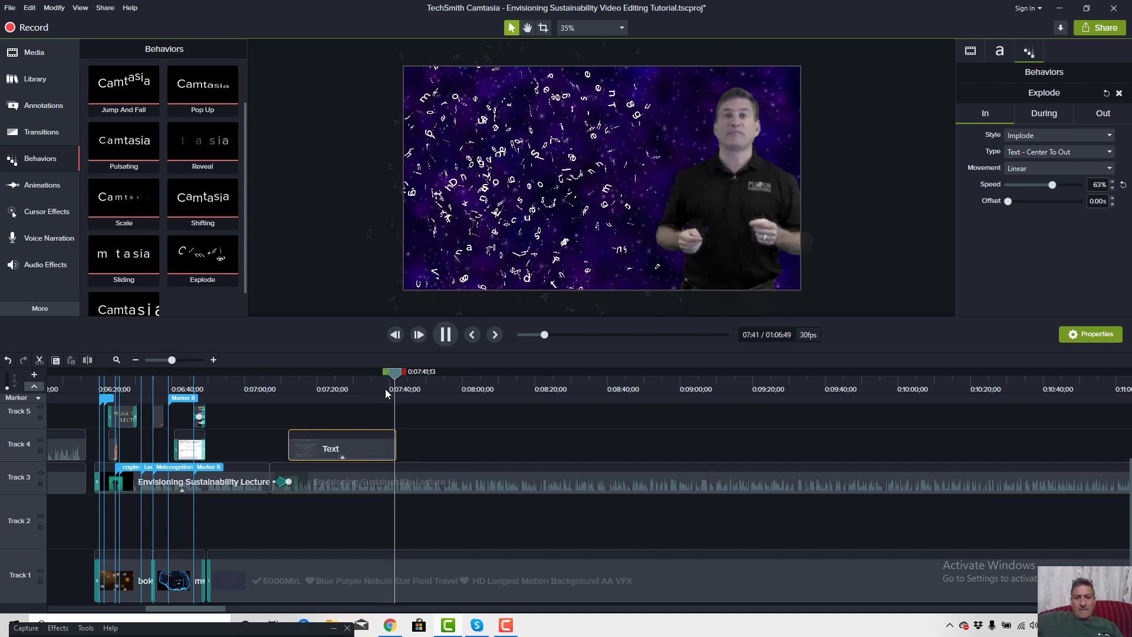
pyautogui.press('space')
pyautogui.moveTo(401, 377); pyautogui.dragTo(396, 380)
pyautogui.click(1088, 118)
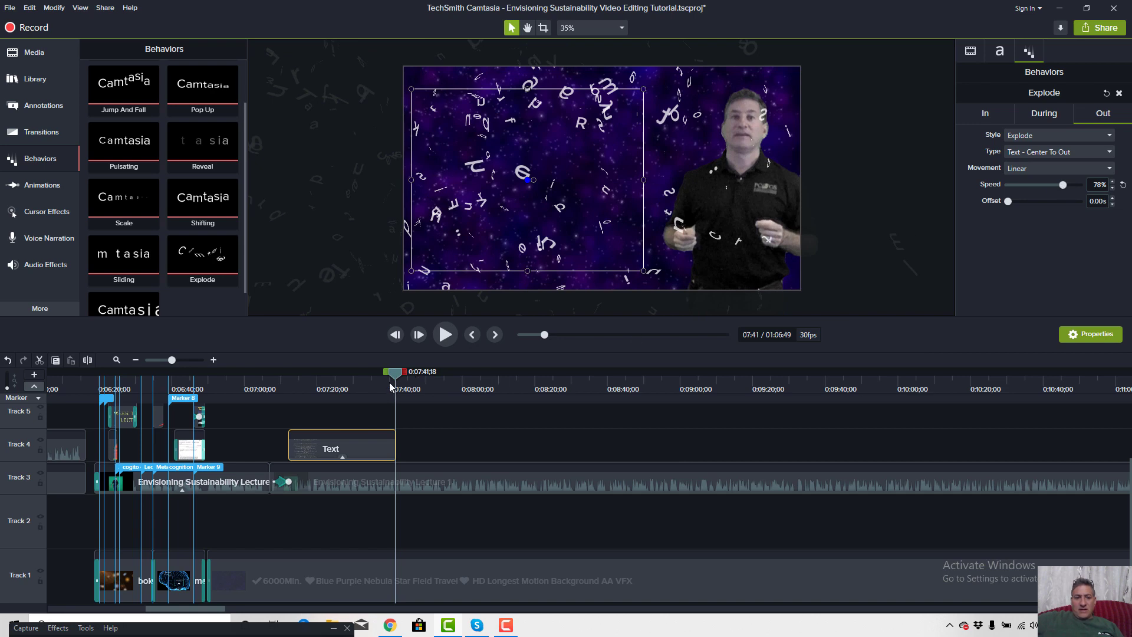
# Replay the text's exit from about 0:07:34 to 0:07:44 and save the project.
pyautogui.click(369, 381)
pyautogui.press('space')
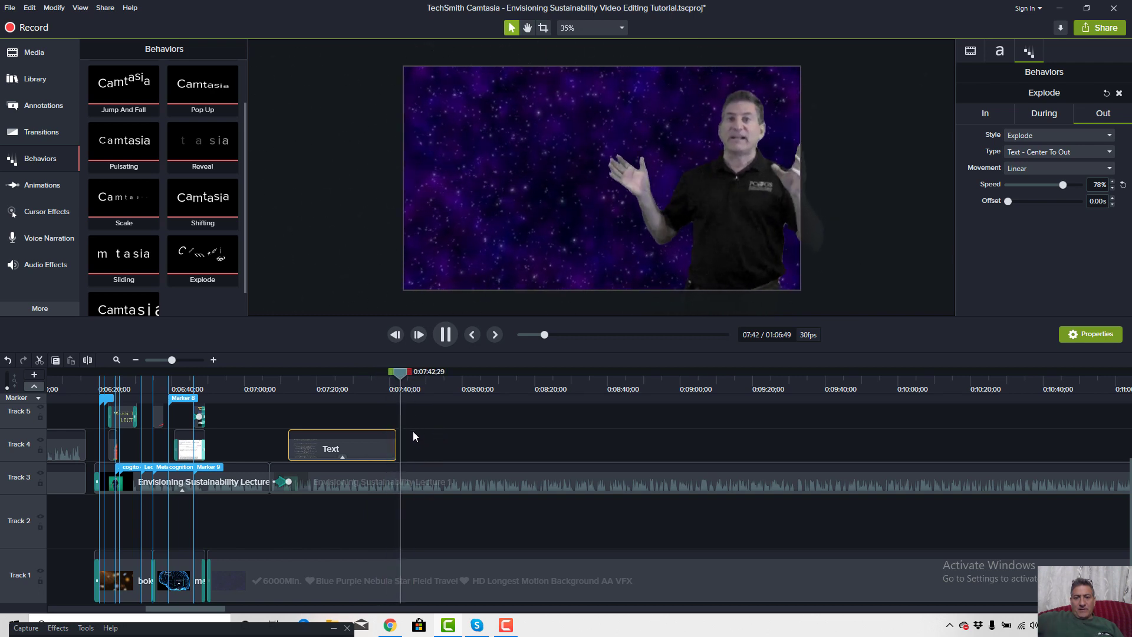
pyautogui.press('space')
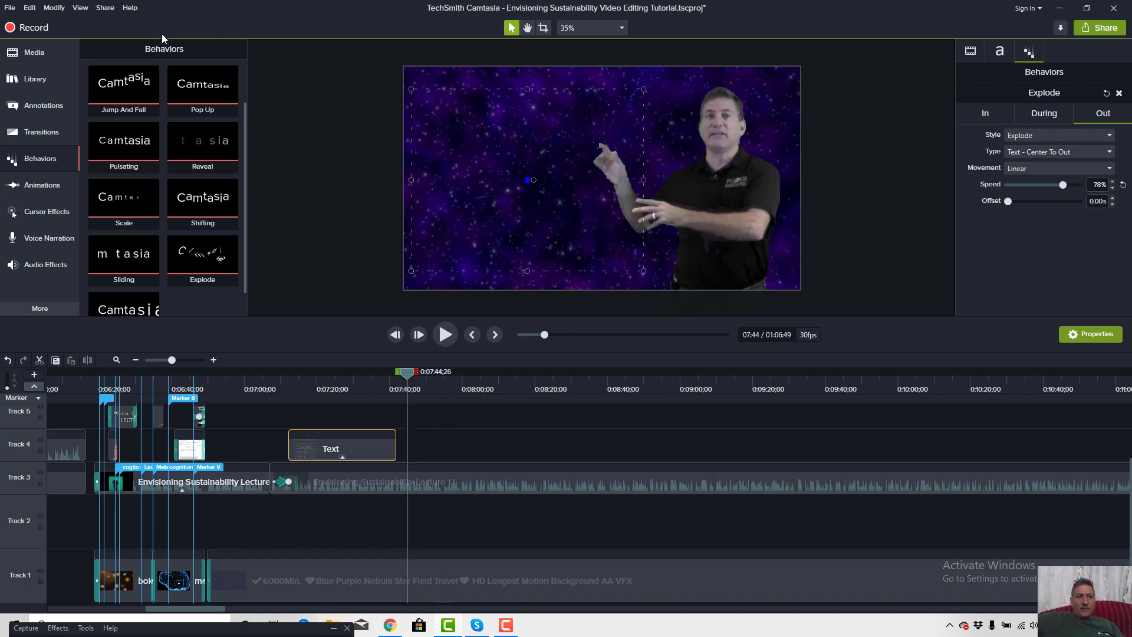
pyautogui.click(10, 9)
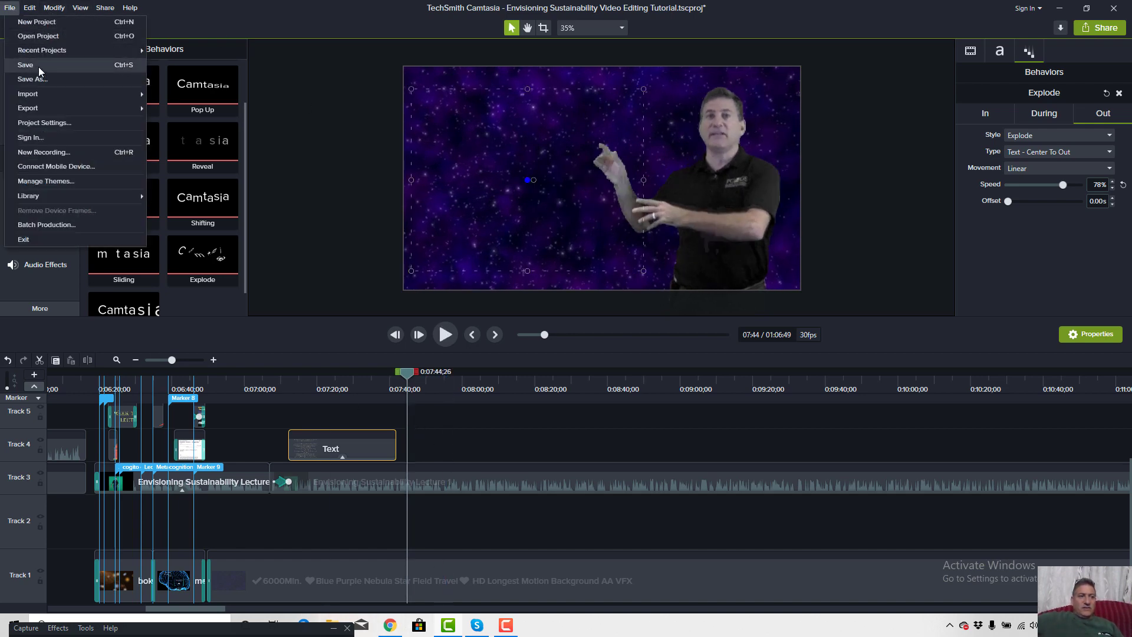
pyautogui.click(39, 68)
# Switch to the lecture document in Chrome and copy the passage from "(note that at any stage" through "not yet telepathic beings.".
pyautogui.moveTo(268, 632); pyautogui.dragTo(269, 636)
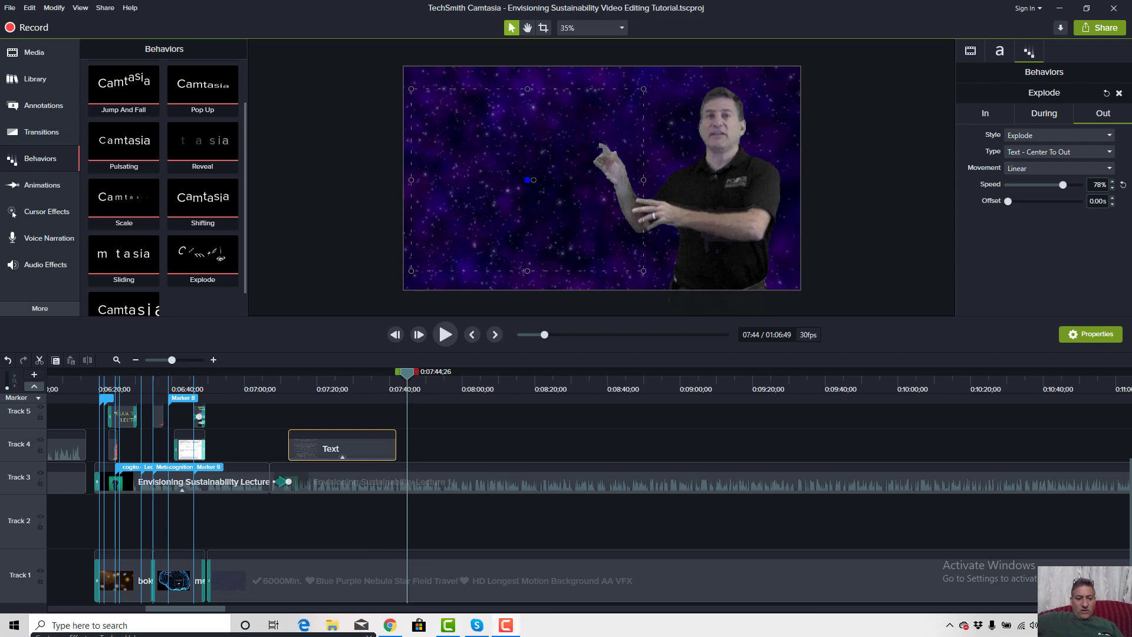
pyautogui.click(389, 625)
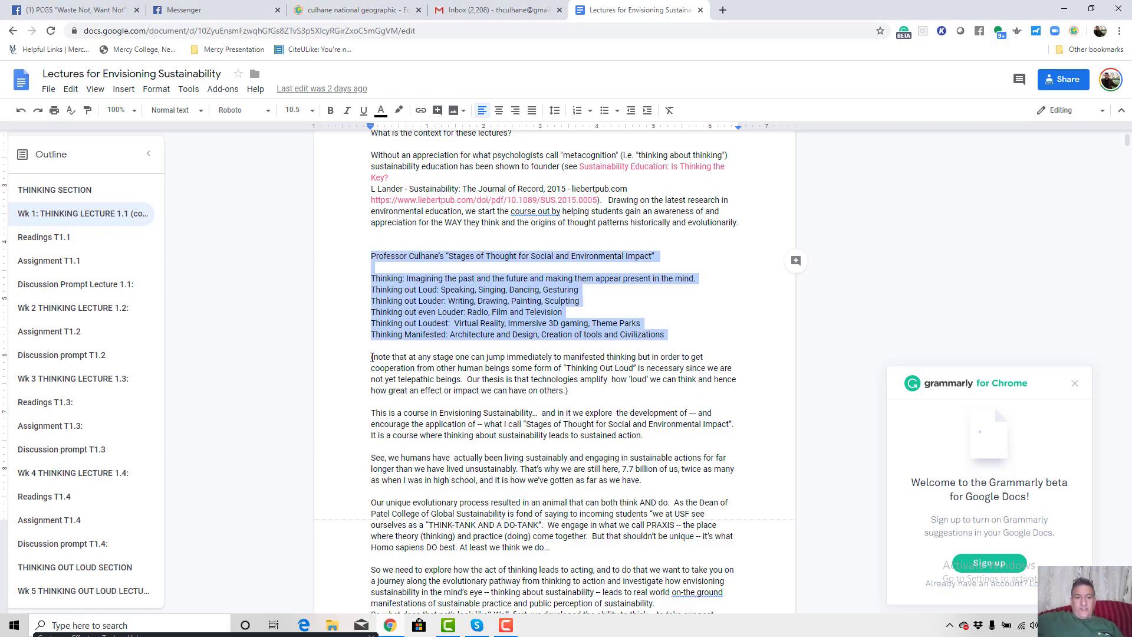
pyautogui.moveTo(371, 356); pyautogui.dragTo(464, 378)
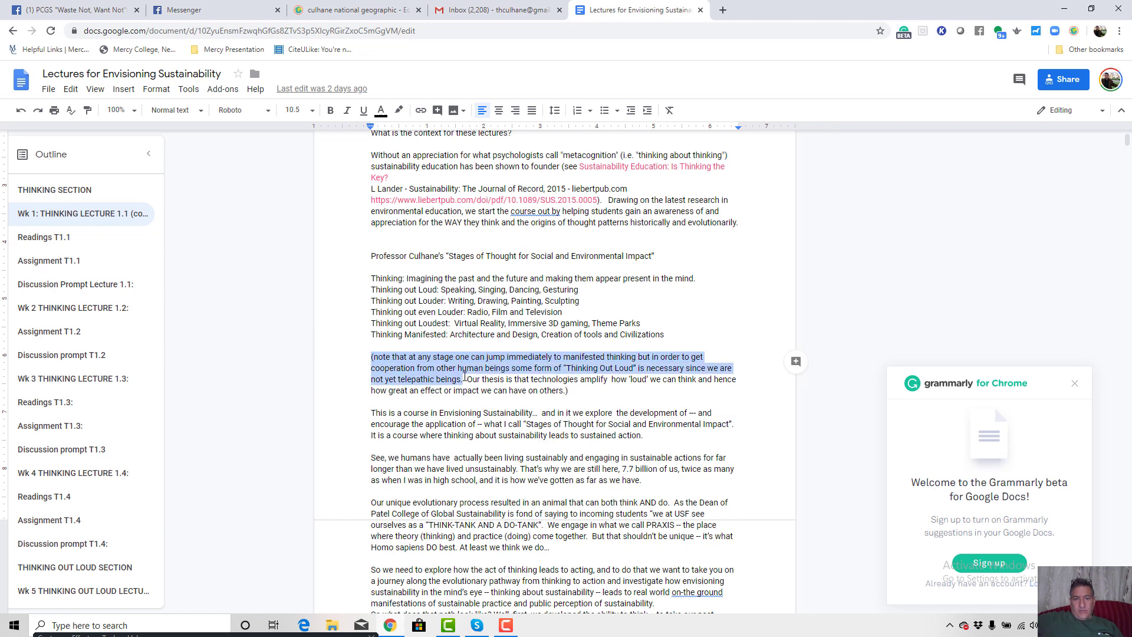
pyautogui.rightClick(437, 360)
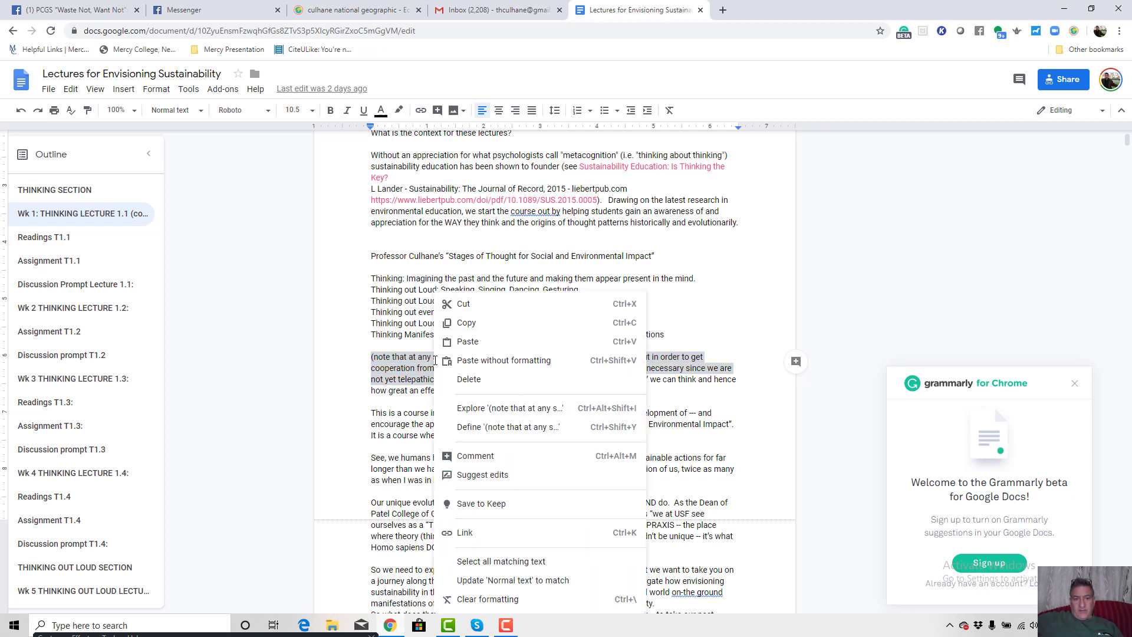
pyautogui.click(465, 325)
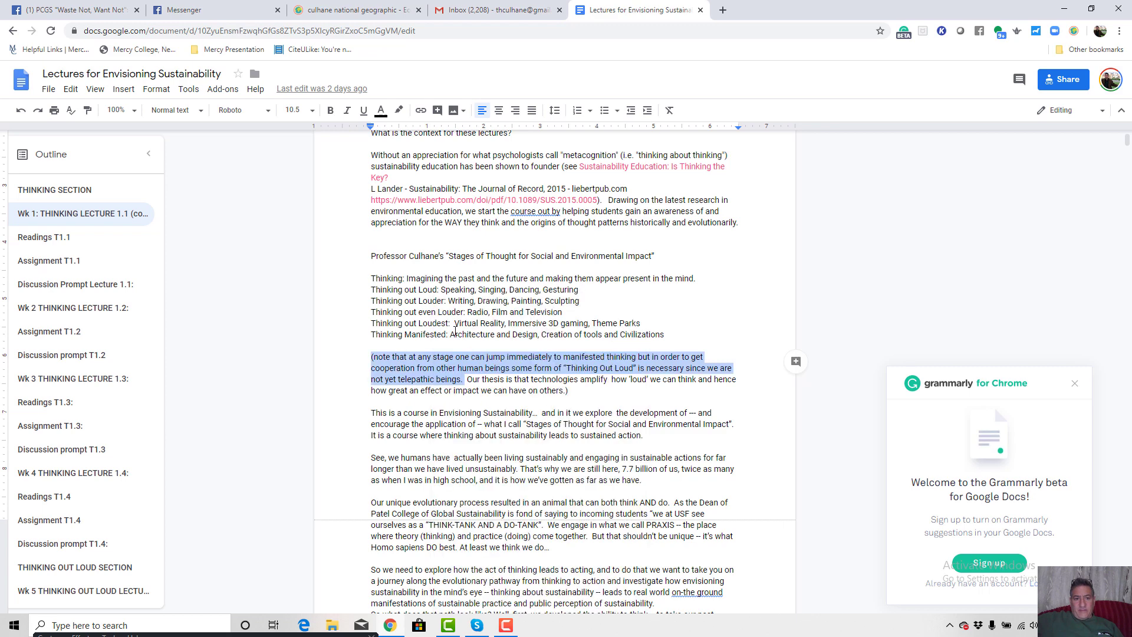
# Switch to Camtasia, add a red speech bubble callout beside the speaker at 0:07:44;26, paste in the copied note, and enlarge it to fit.
pyautogui.click(450, 624)
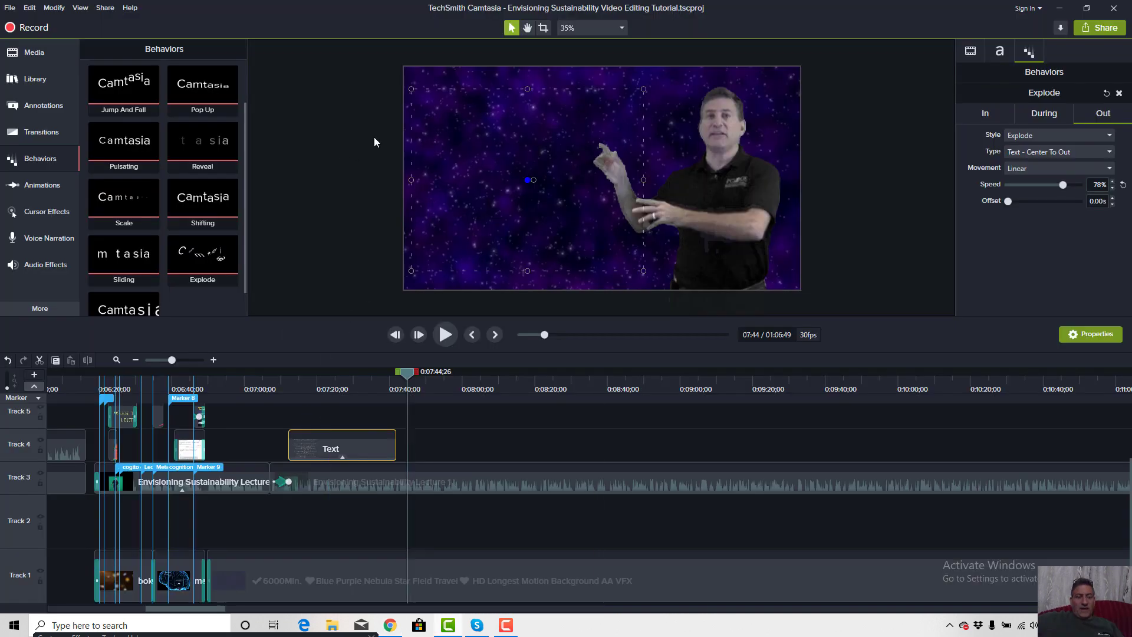
pyautogui.click(42, 132)
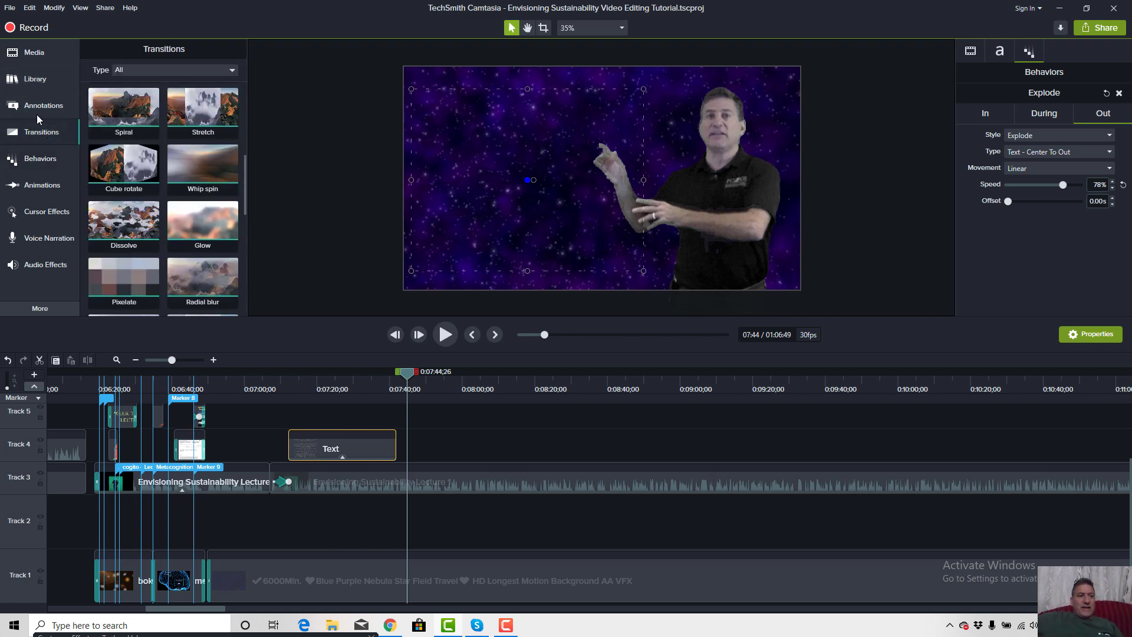
pyautogui.click(33, 105)
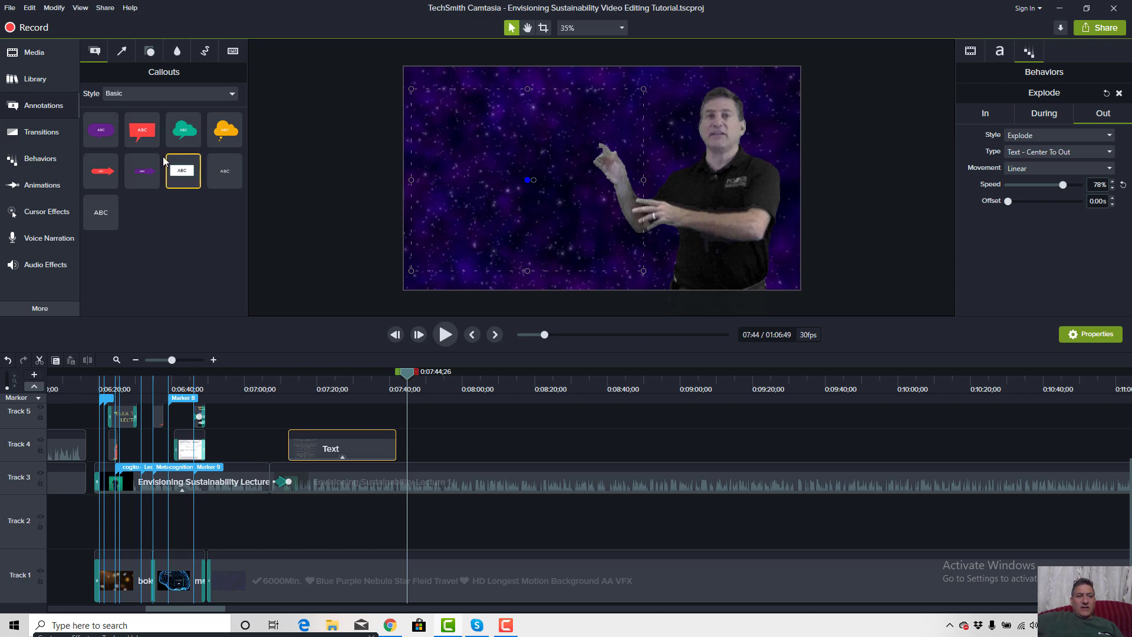
pyautogui.moveTo(140, 136); pyautogui.dragTo(649, 122)
pyautogui.moveTo(494, 127); pyautogui.dragTo(543, 171)
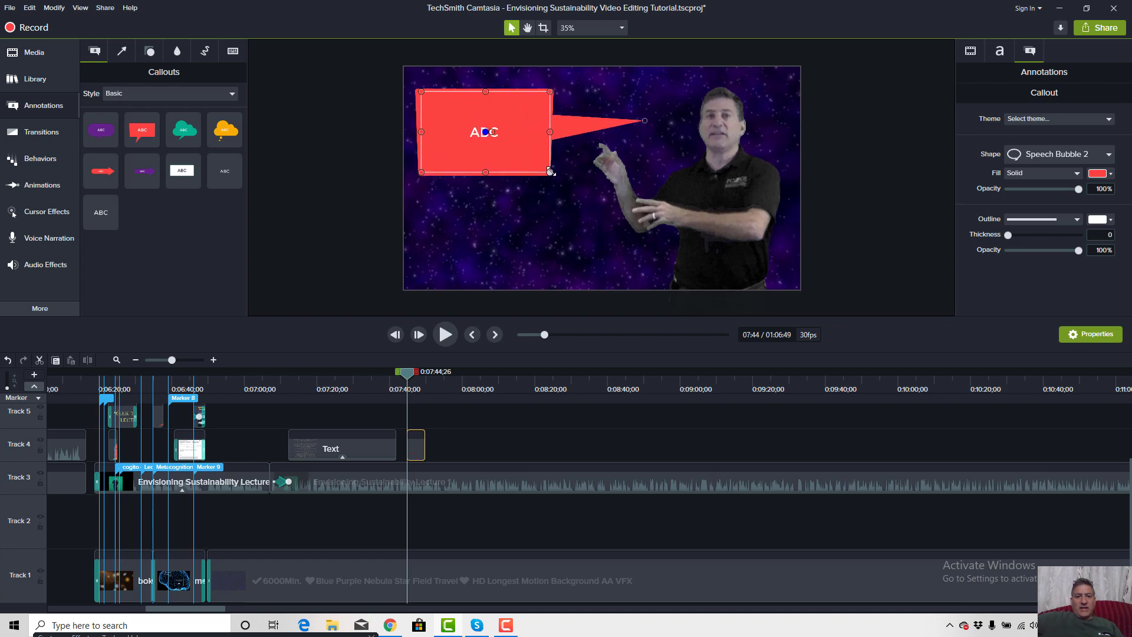
pyautogui.doubleClick(471, 131)
pyautogui.hotkey('ctrl', 'v')
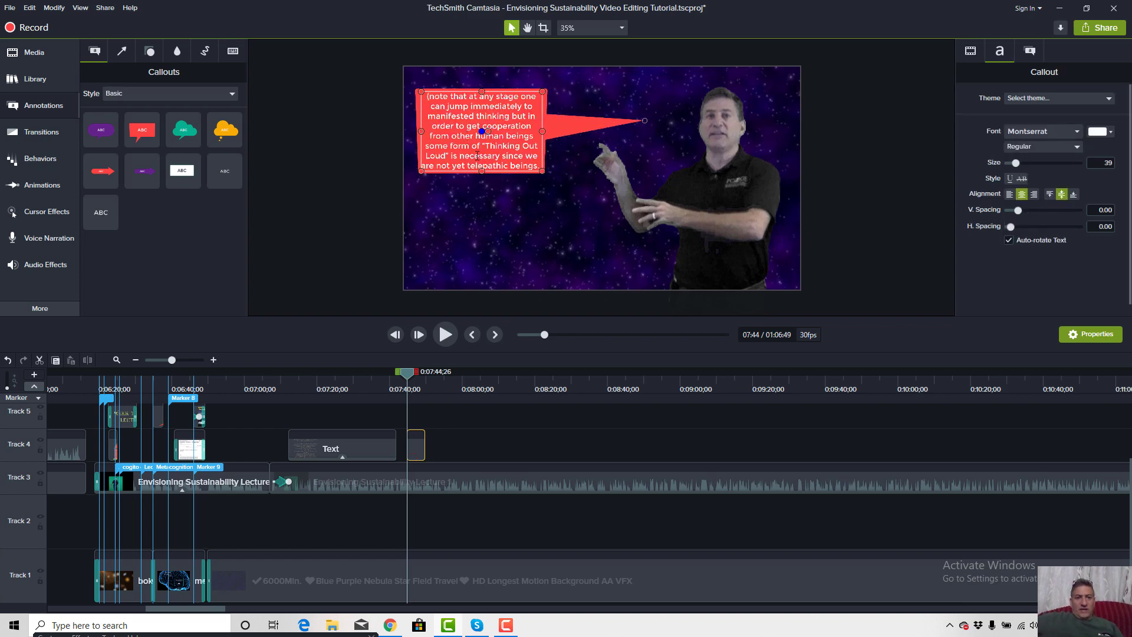
pyautogui.moveTo(556, 178)
pyautogui.mouseDown()
pyautogui.moveTo(575, 187)
pyautogui.moveTo(564, 188)
pyautogui.mouseUp()
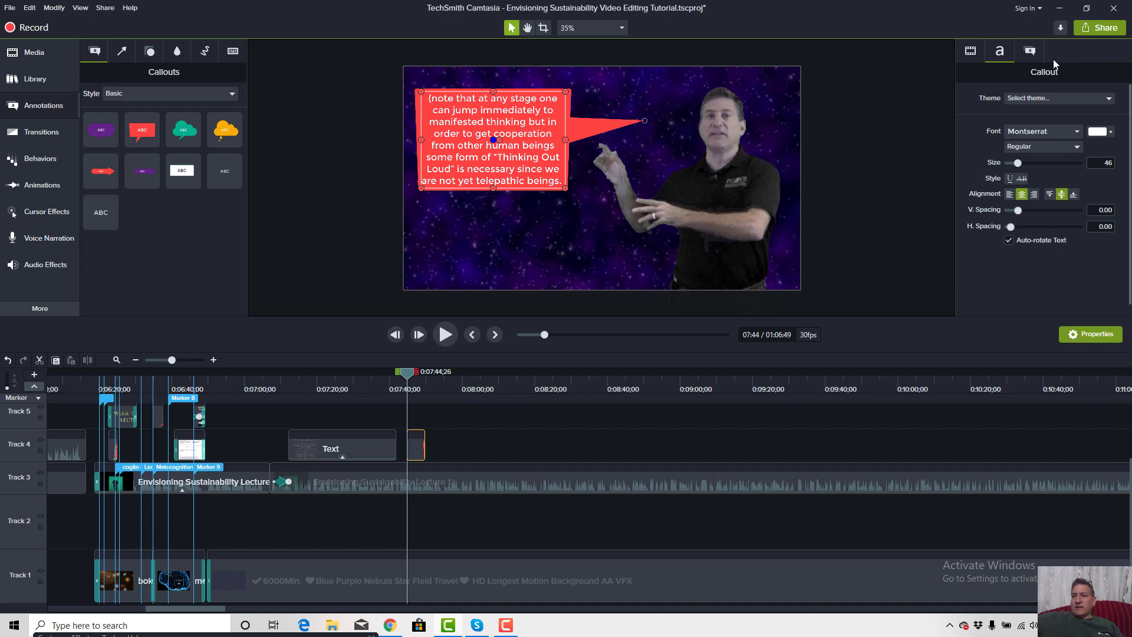
# Set the speech bubble's fill style to Gradient and its fill opacity to 56%.
pyautogui.click(1030, 52)
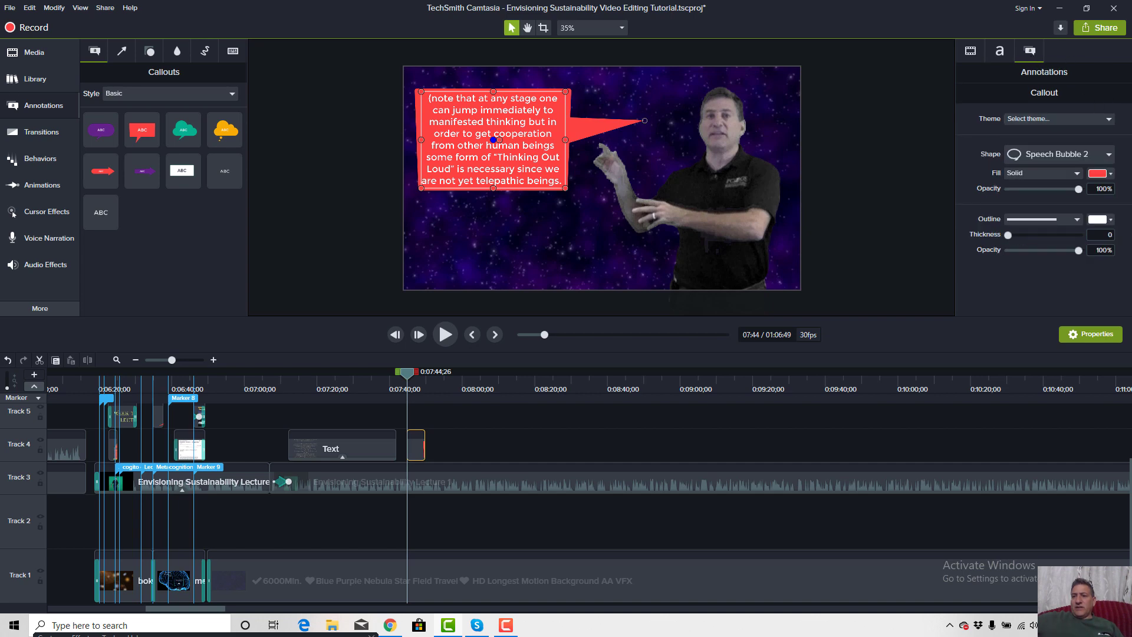
pyautogui.click(1070, 174)
pyautogui.click(1059, 200)
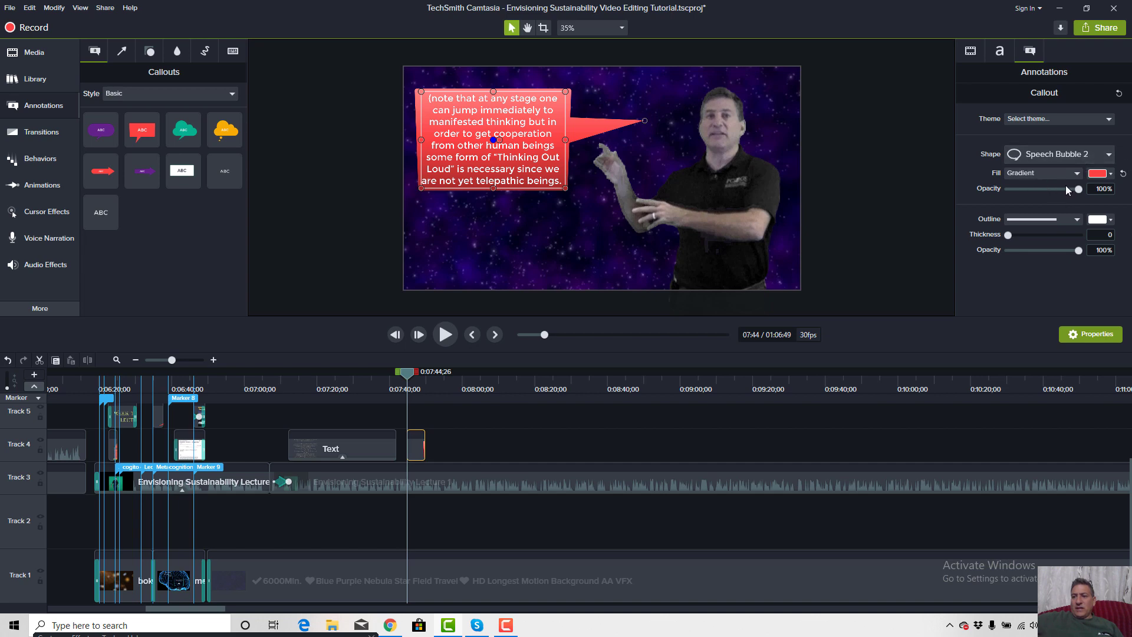
pyautogui.moveTo(1076, 188); pyautogui.dragTo(1041, 192)
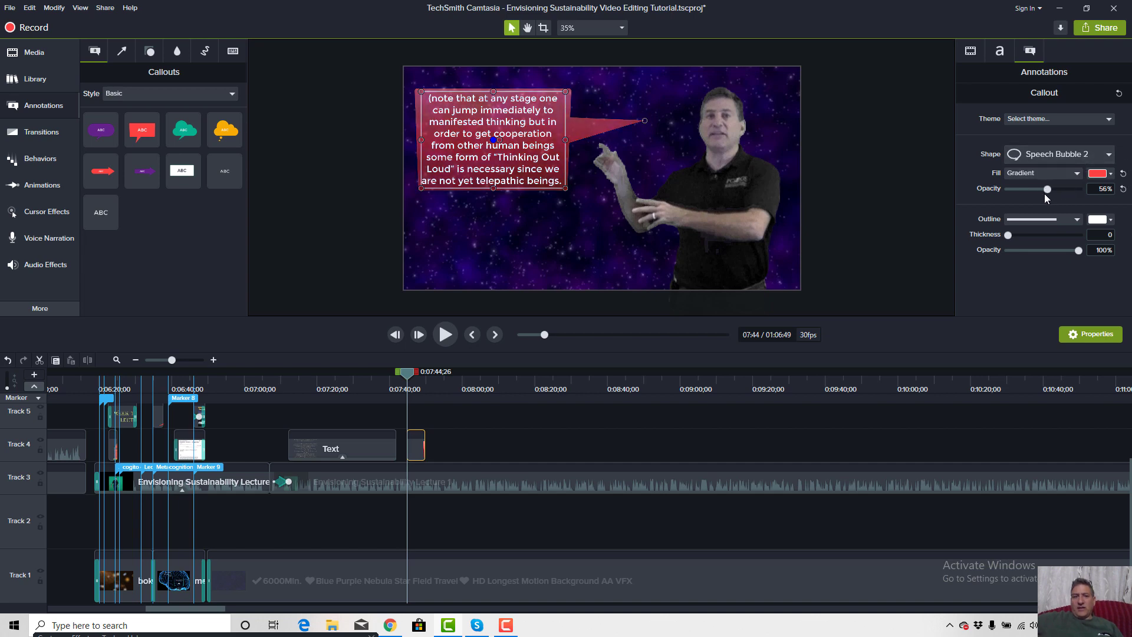
# Give the speech bubble a solid fill sampled from the speaker's black shirt, with 86% opacity.
pyautogui.click(1102, 173)
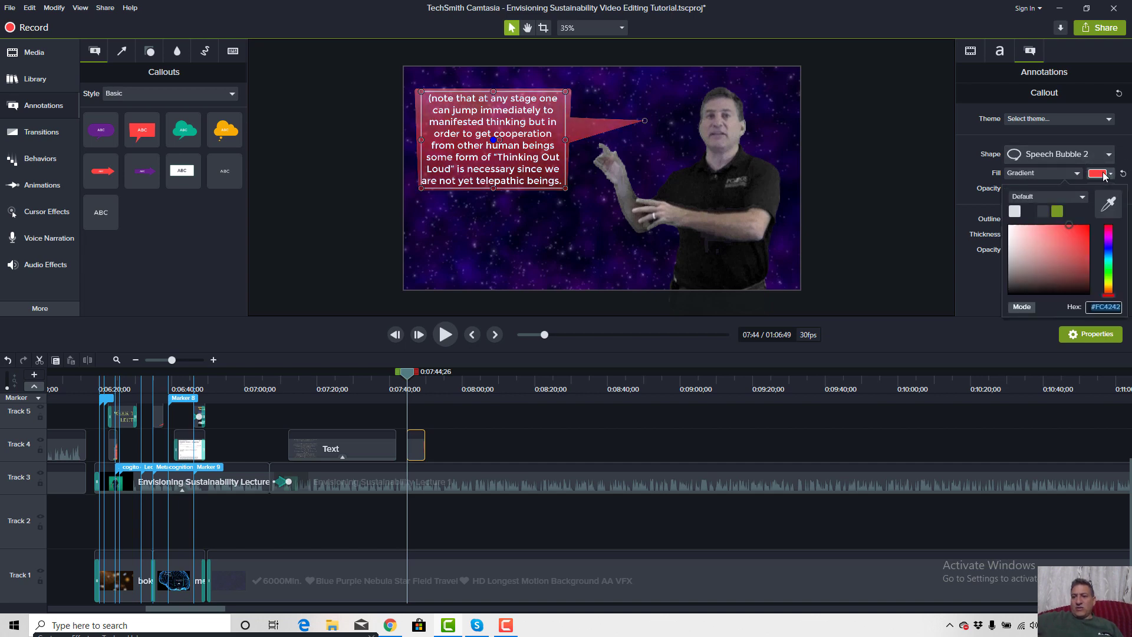
pyautogui.click(1109, 203)
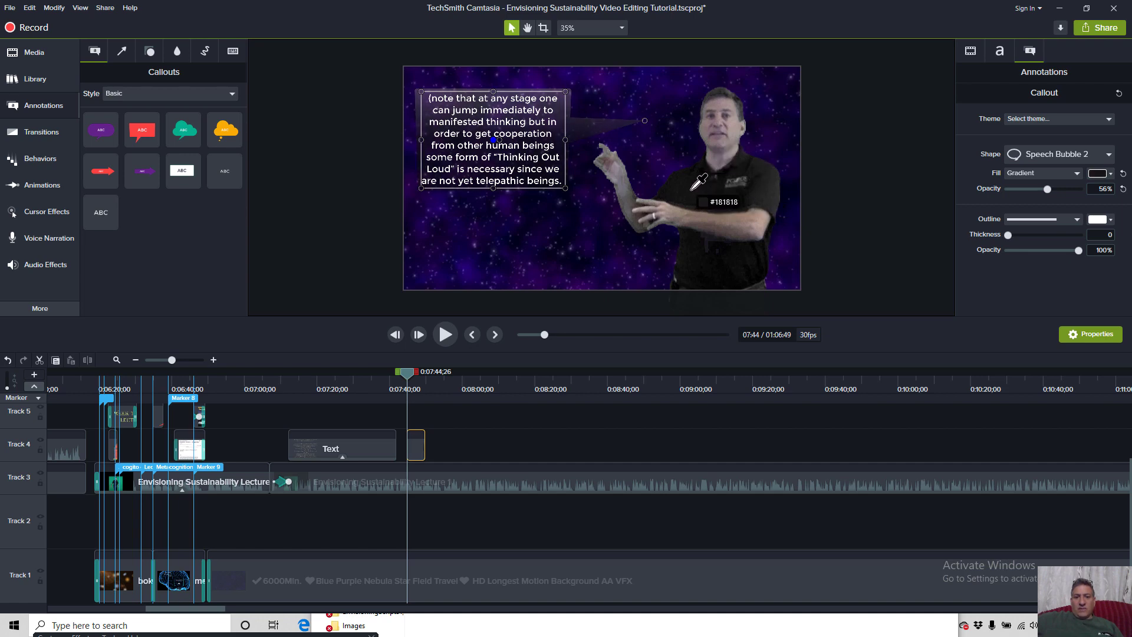
pyautogui.click(696, 256)
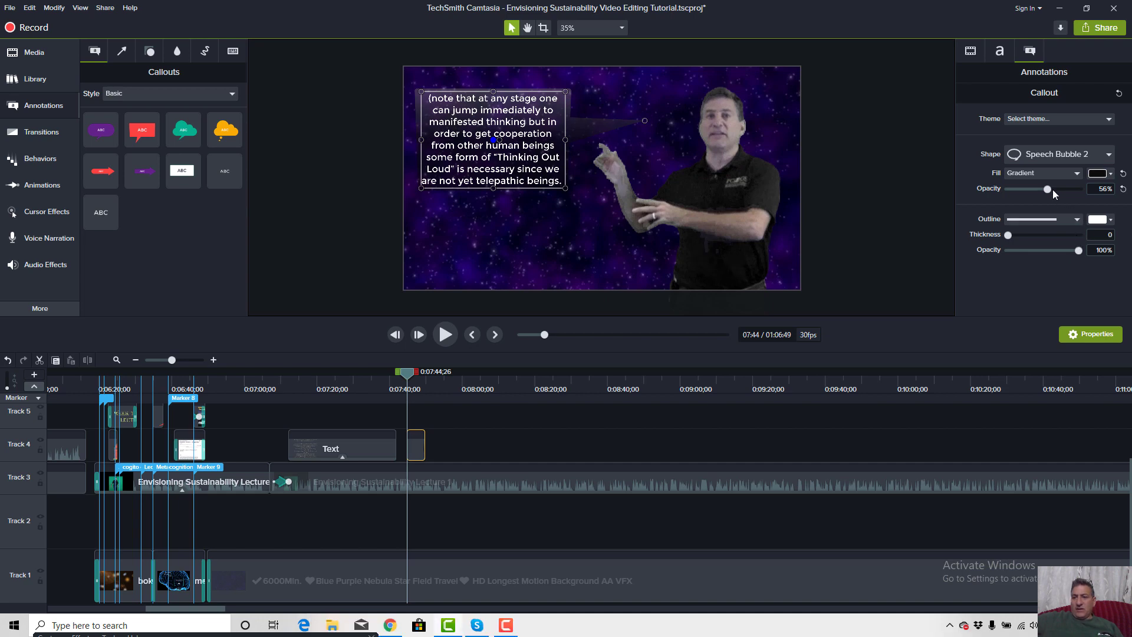
pyautogui.moveTo(1049, 189); pyautogui.dragTo(1071, 189)
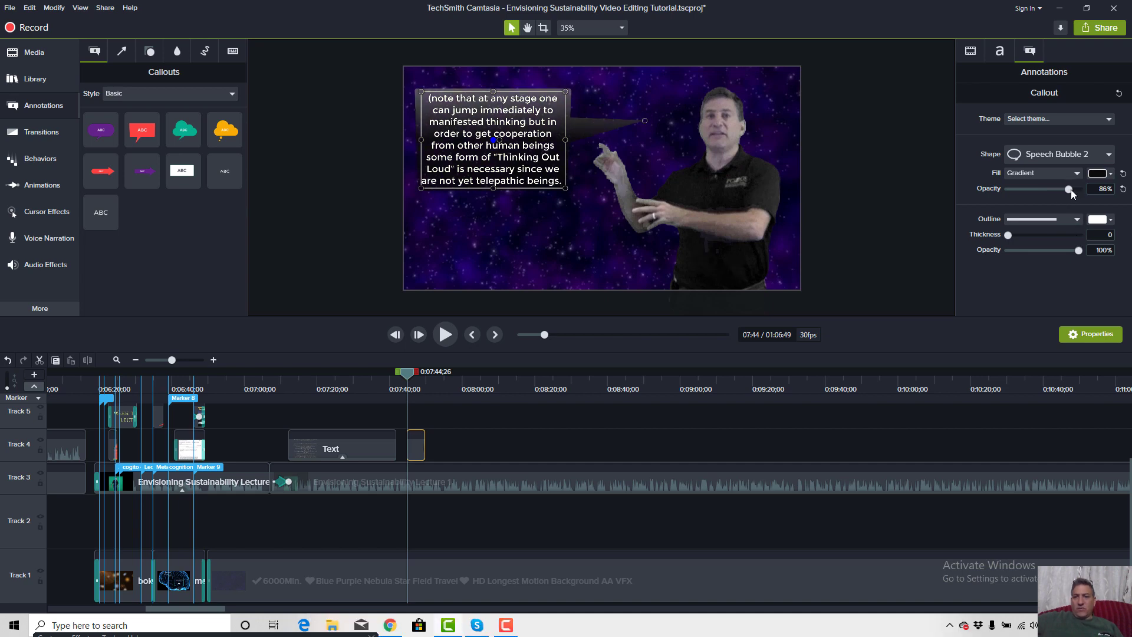
pyautogui.click(1072, 173)
pyautogui.click(1060, 187)
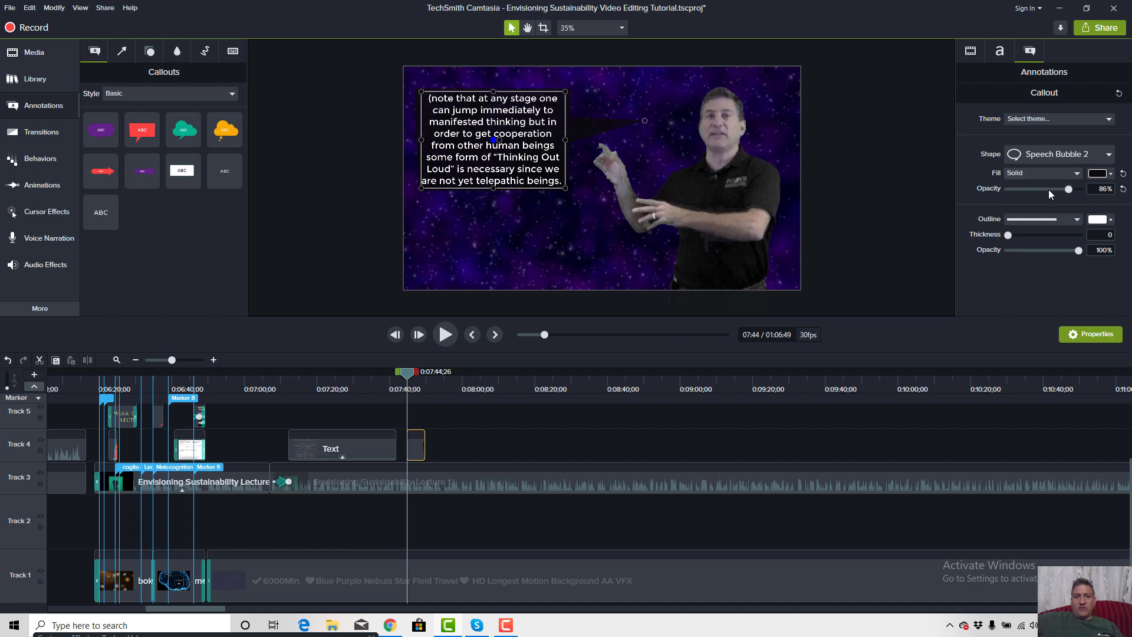
pyautogui.click(533, 219)
pyautogui.click(483, 163)
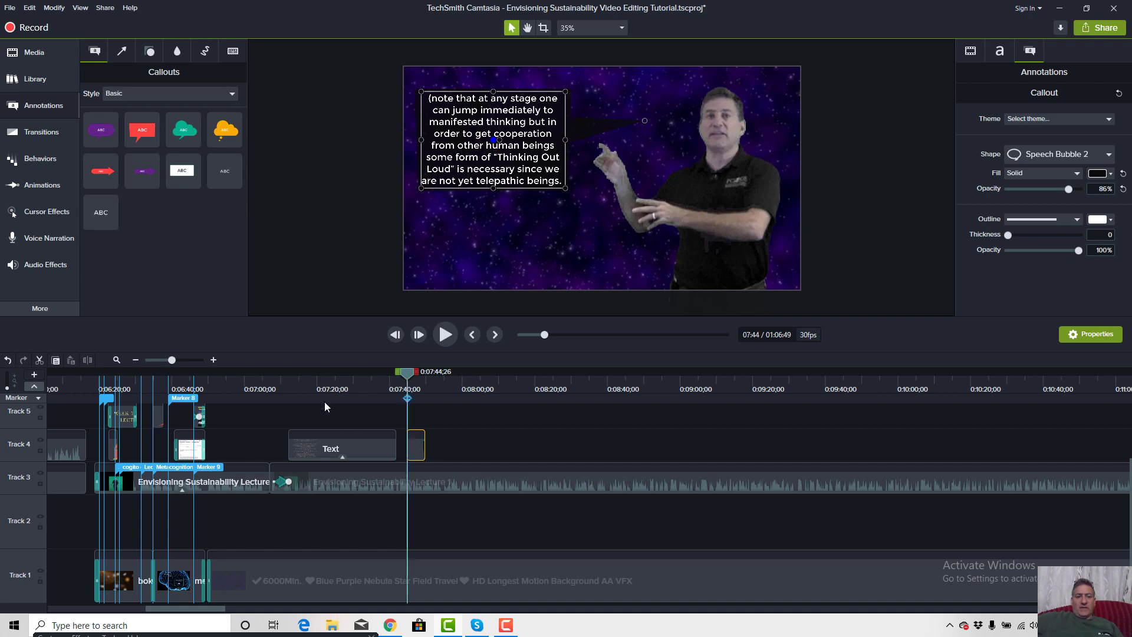
# Play the end of the Stages of Thought text and move the speech bubble on Track 4 to start at about 0:07:42.
pyautogui.click(373, 383)
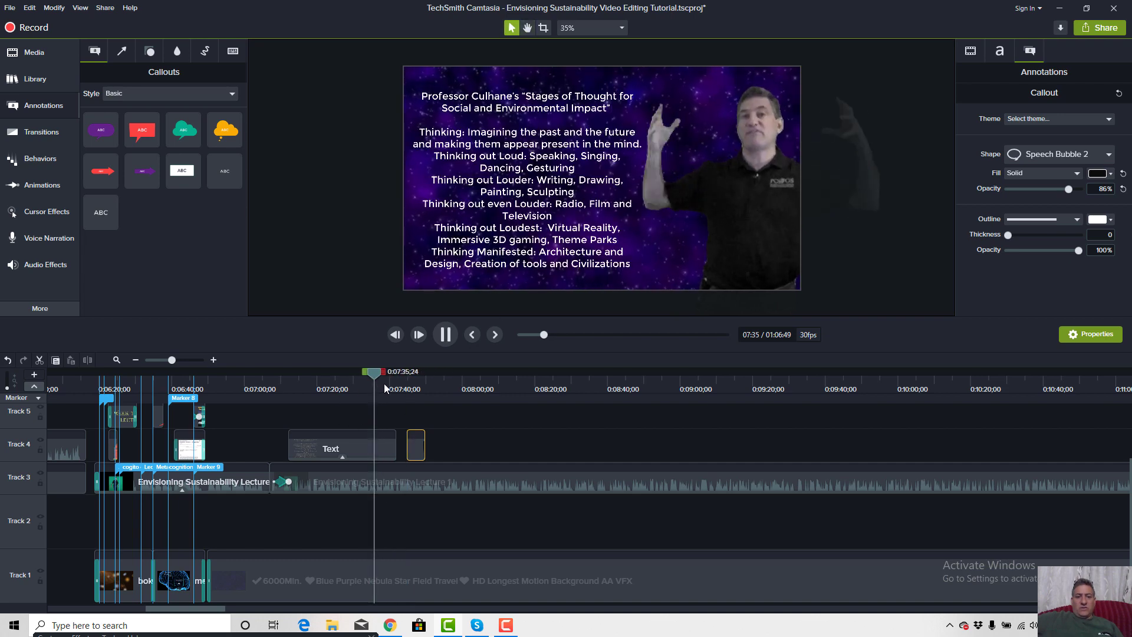
pyautogui.click(393, 381)
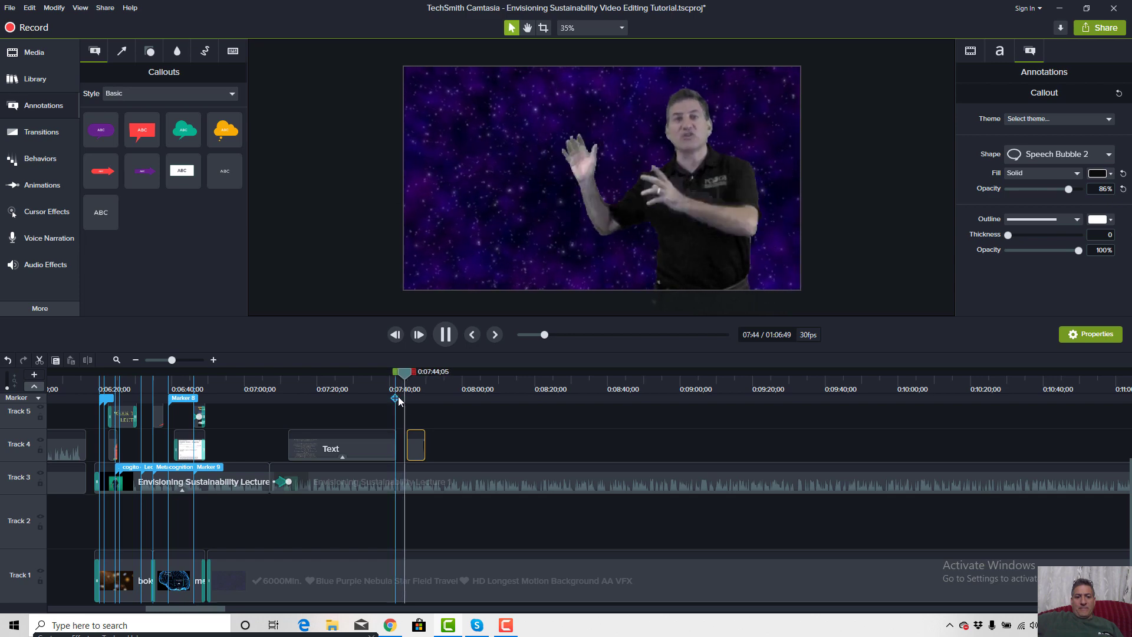
pyautogui.press('space')
pyautogui.press('space')
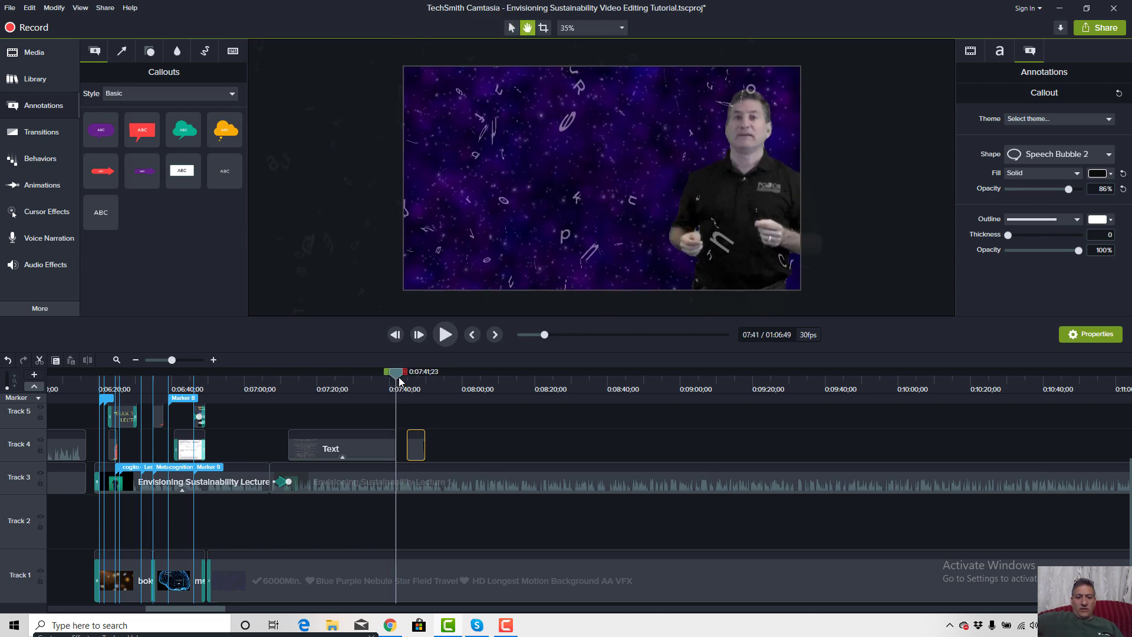
pyautogui.press('space')
pyautogui.moveTo(416, 443); pyautogui.dragTo(406, 444)
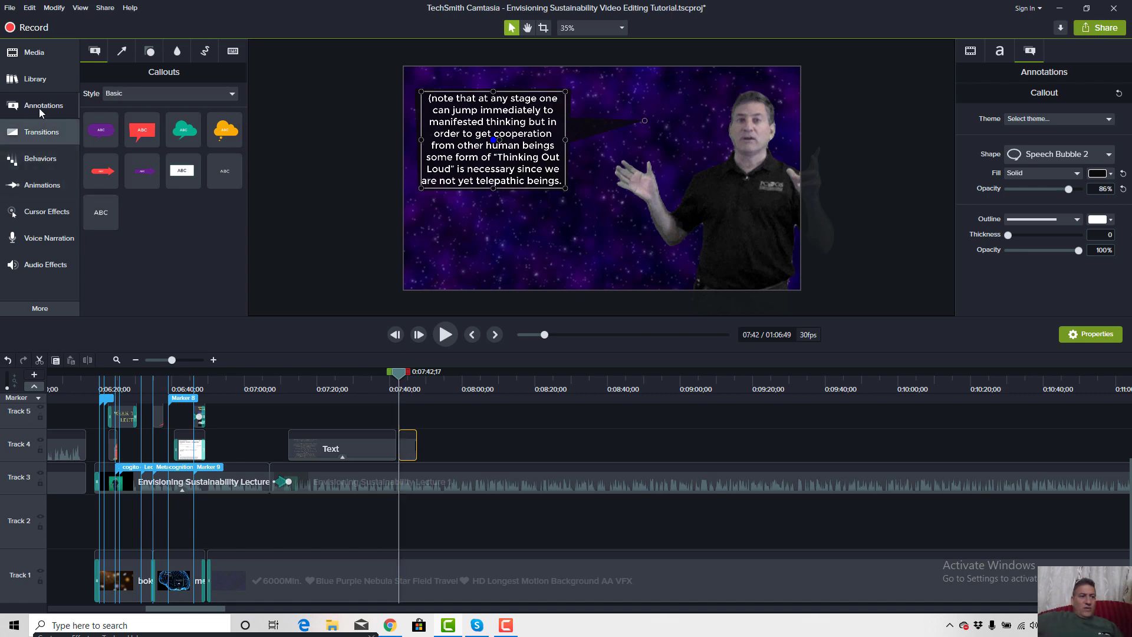
# Add the Pop Up behavior to the speech bubble and preview its entrance from about 0:07:41.
pyautogui.click(39, 161)
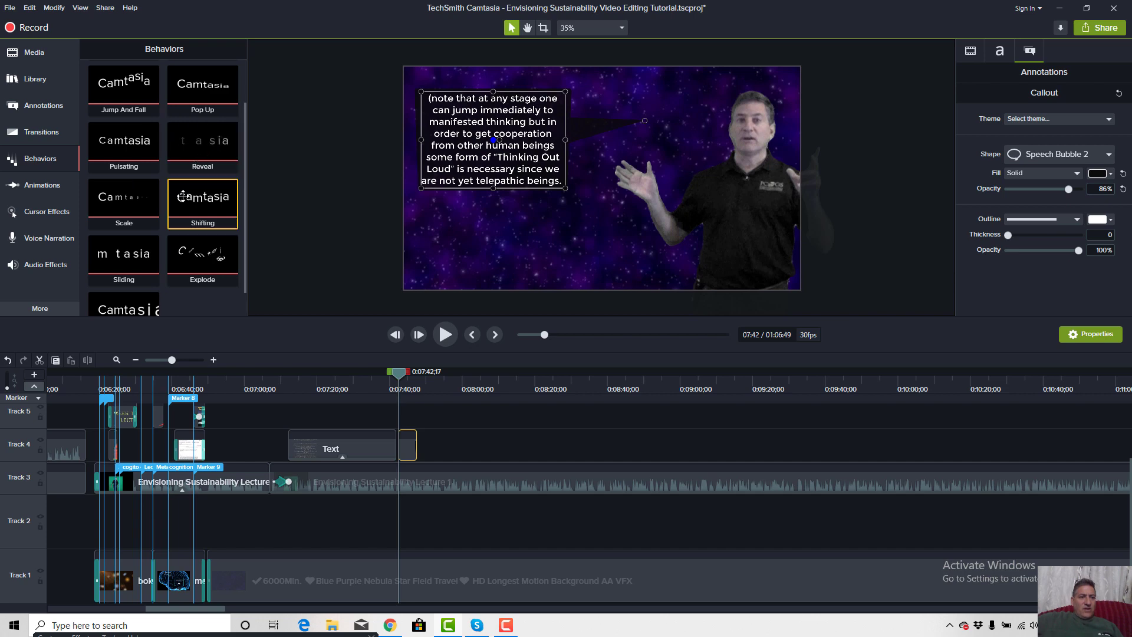
pyautogui.moveTo(190, 87); pyautogui.dragTo(407, 450)
pyautogui.click(393, 381)
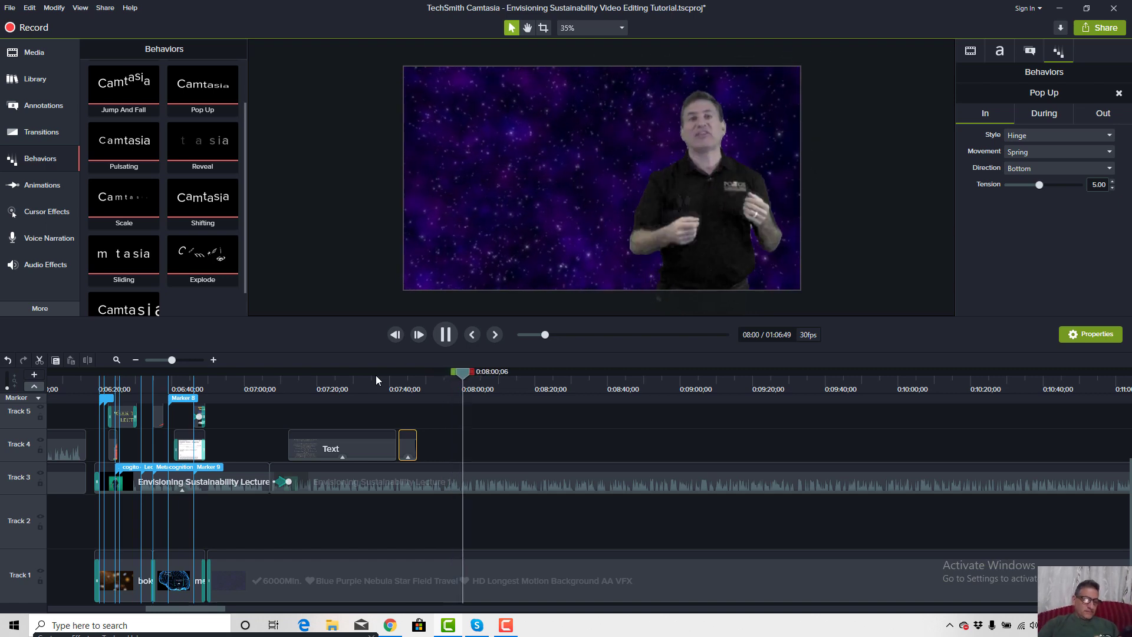
pyautogui.press('space')
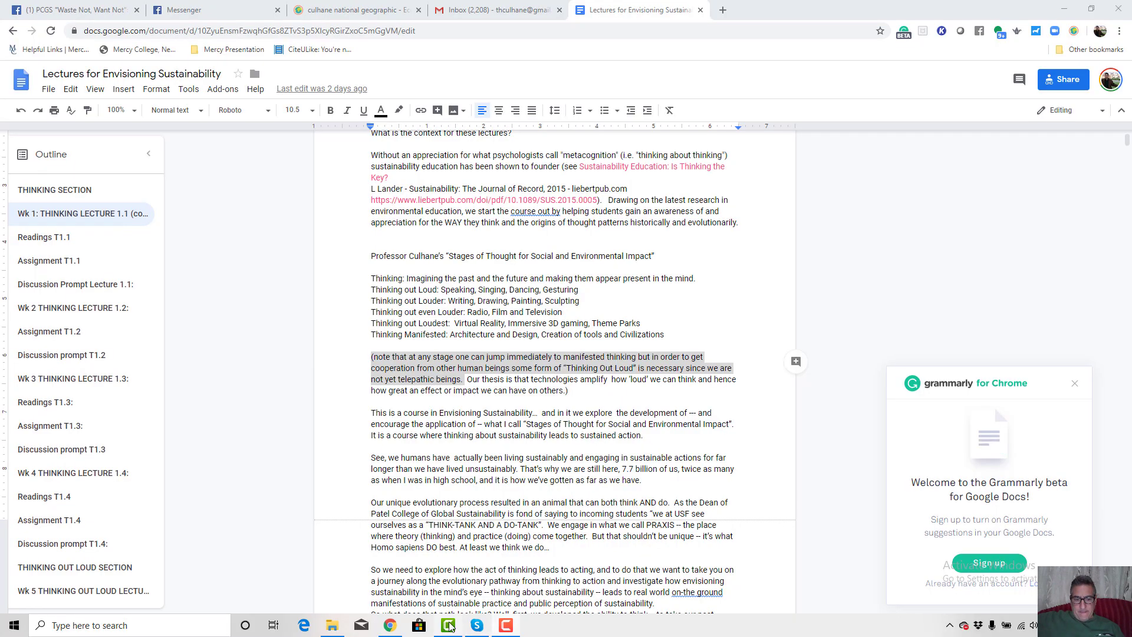
pyautogui.click(522, 569)
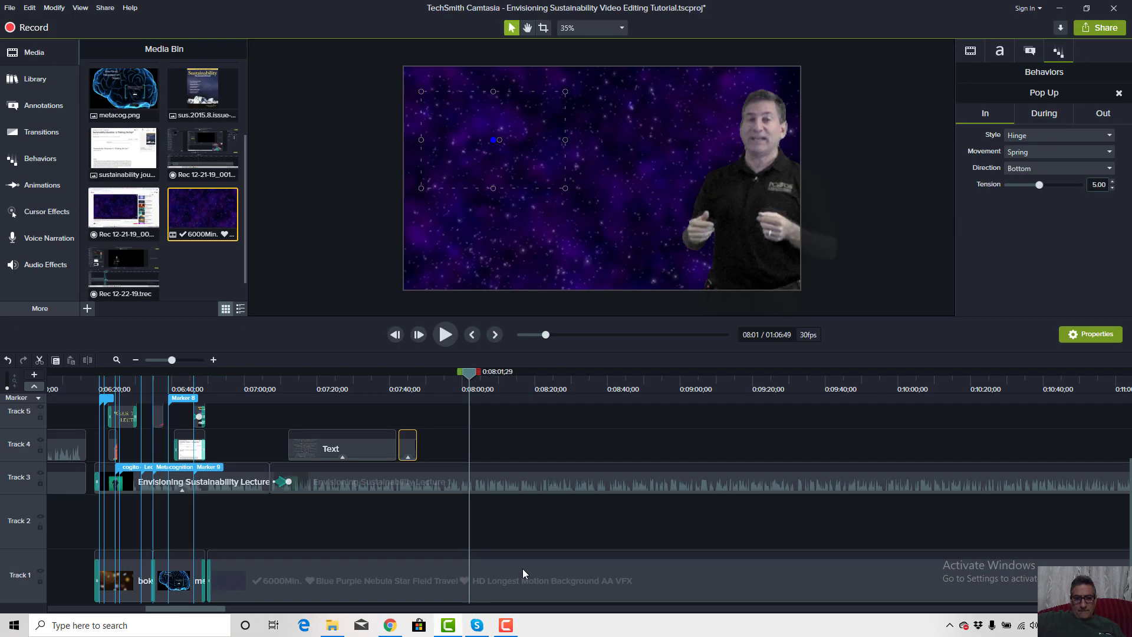
pyautogui.click(397, 388)
pyautogui.press('space')
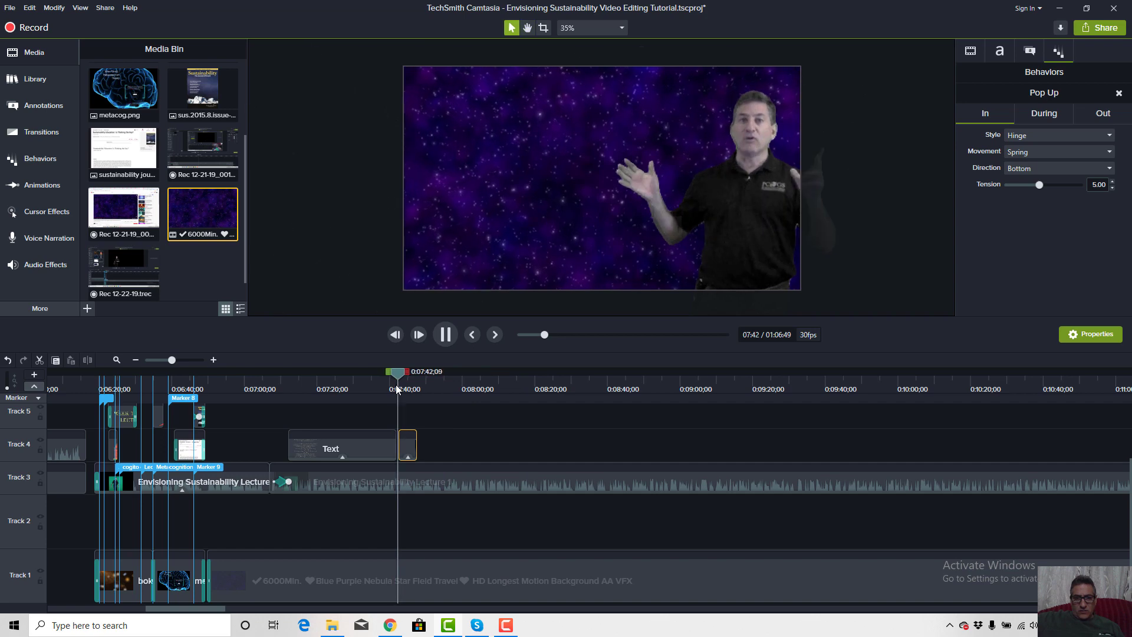
pyautogui.press('space')
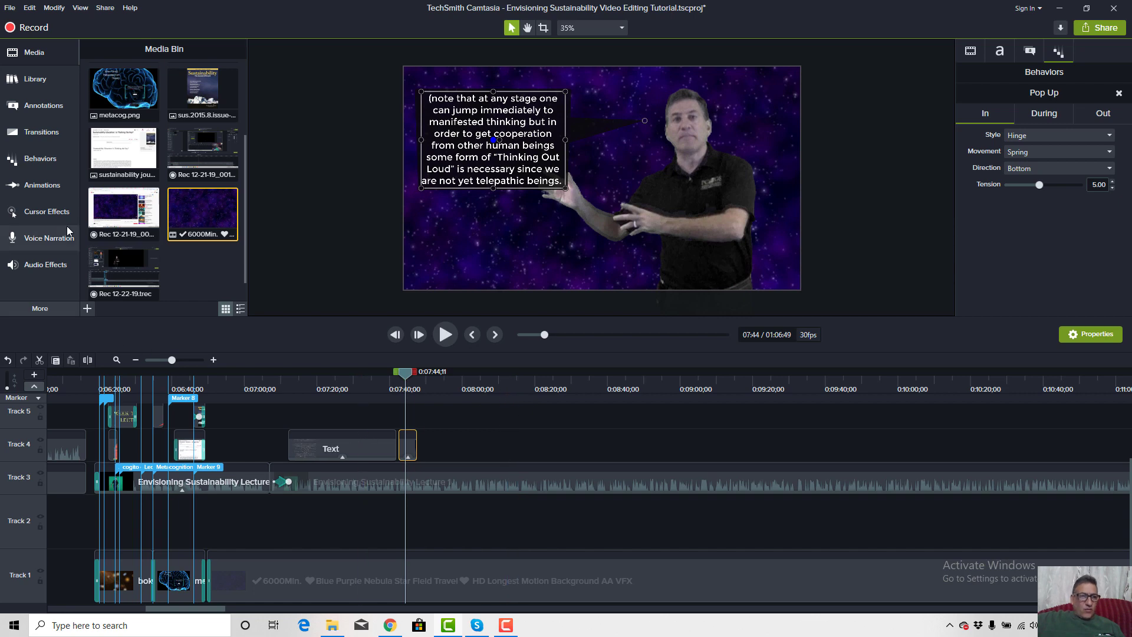
# Replace the speech bubble's Pop Up behavior with Jump And Fall and preview the entrance from about 0:07:41.
pyautogui.click(27, 159)
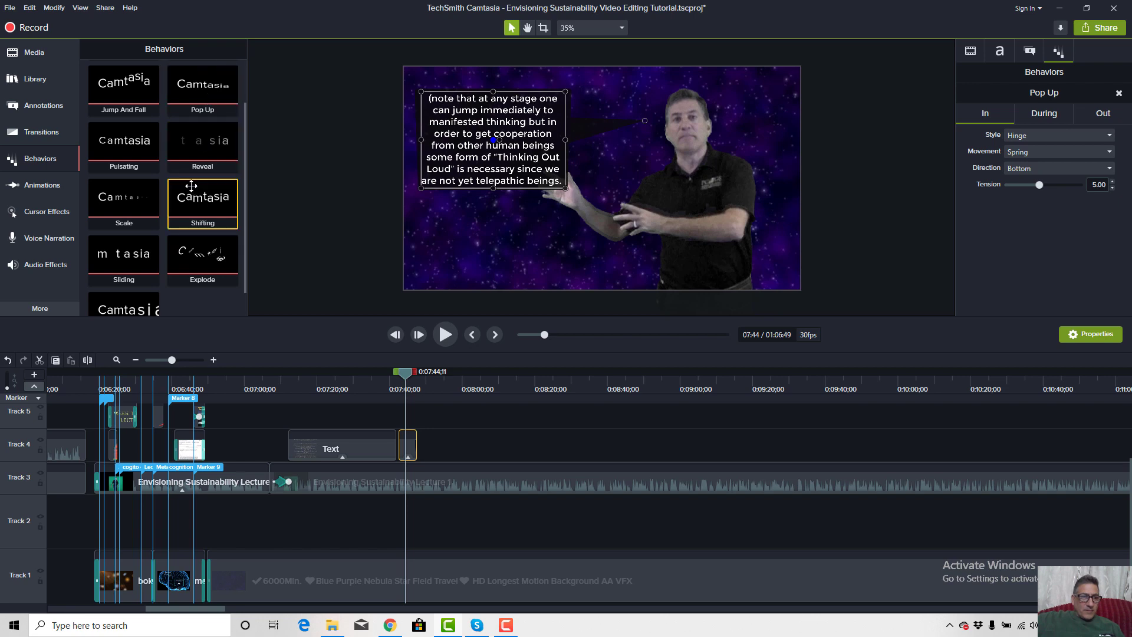
pyautogui.scroll(-1, 186, 188)
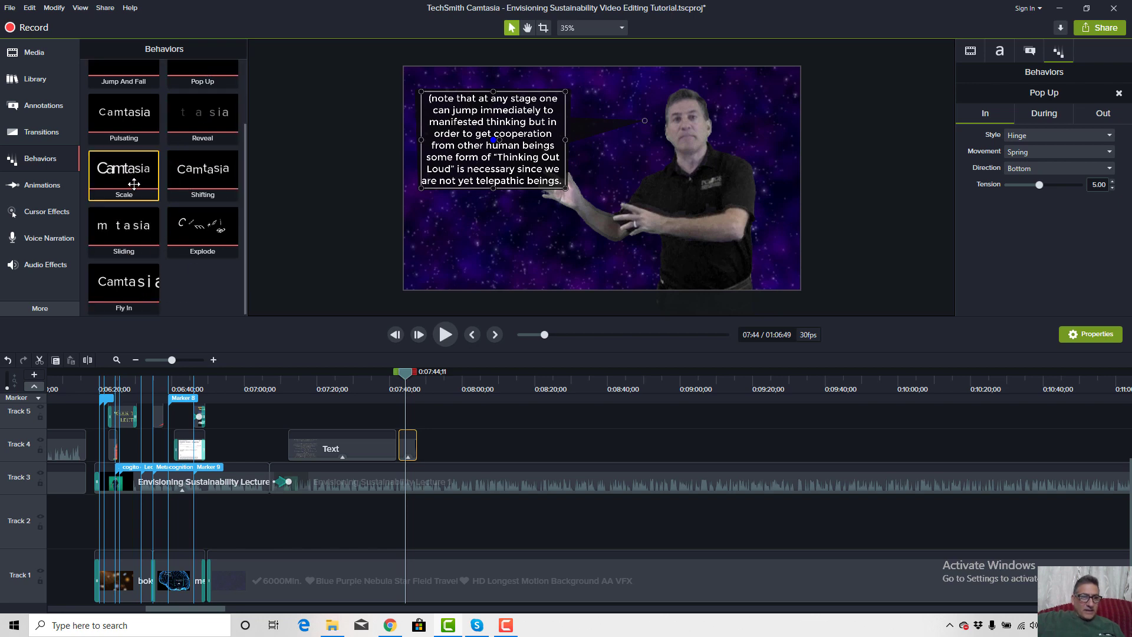
pyautogui.scroll(2, 125, 106)
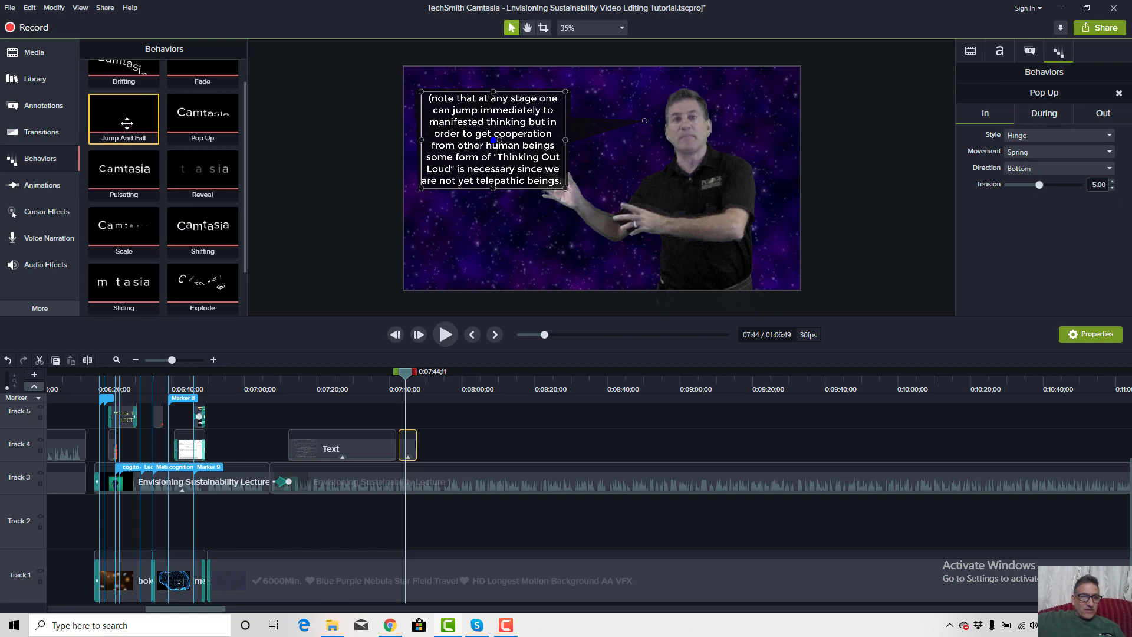
pyautogui.moveTo(126, 116); pyautogui.dragTo(411, 453)
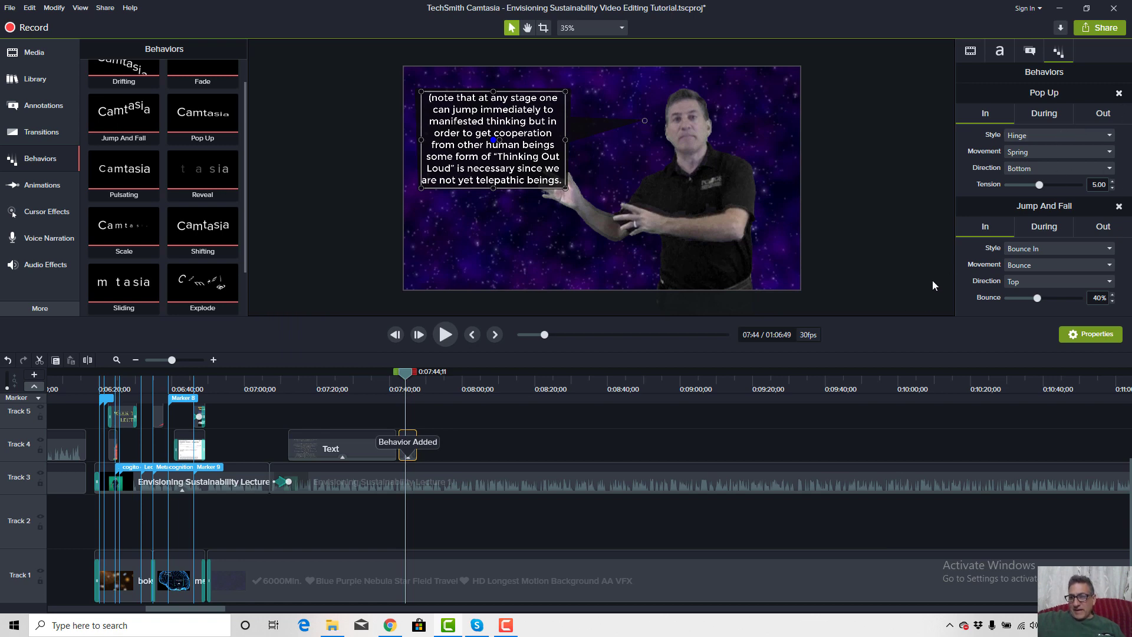
pyautogui.click(1119, 94)
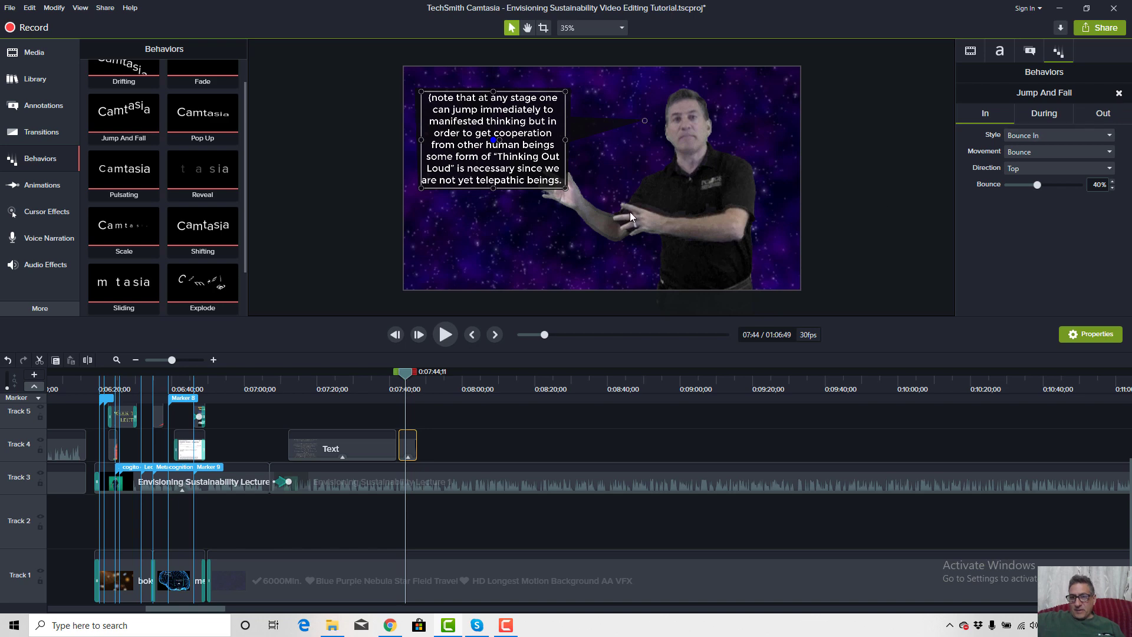
pyautogui.moveTo(411, 374); pyautogui.dragTo(391, 377)
pyautogui.press('space')
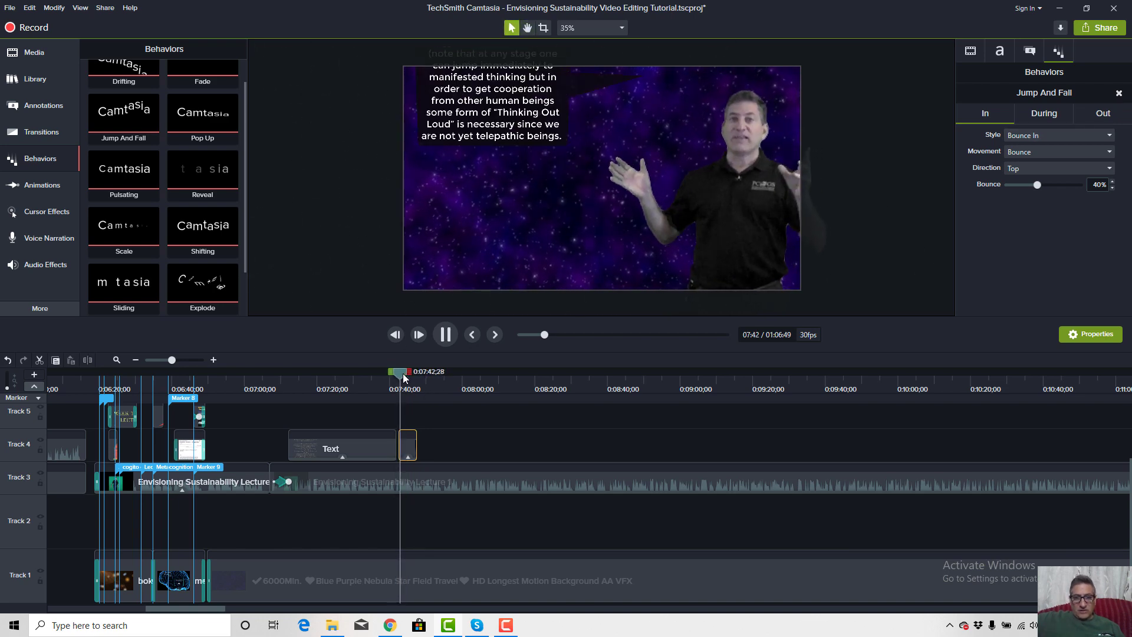
pyautogui.press('space')
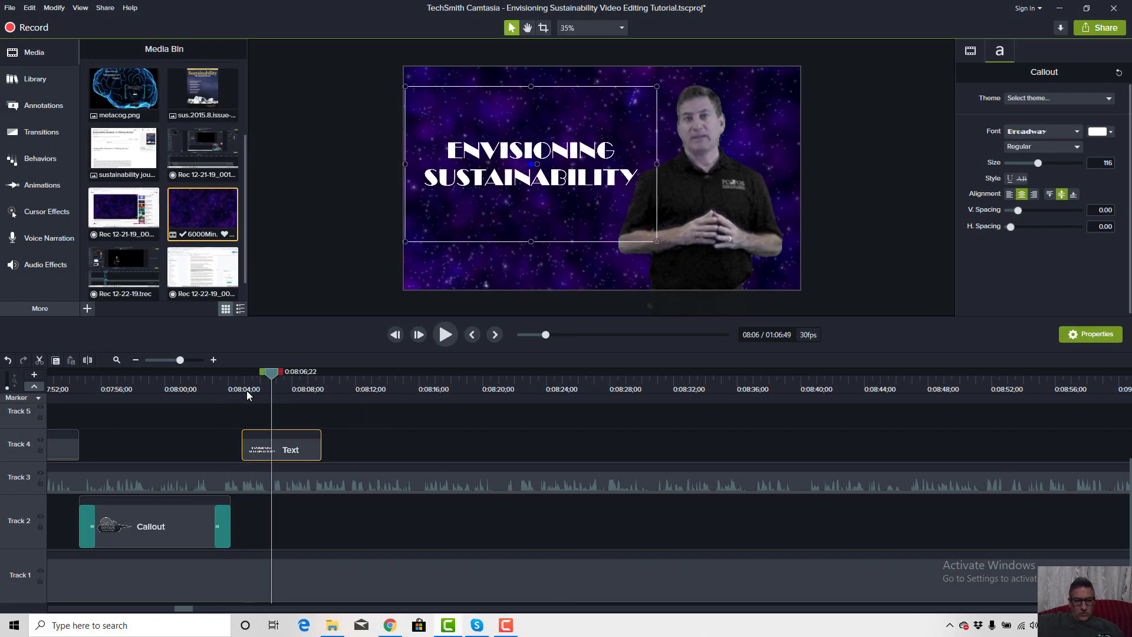
# Add the Fly In behavior to the "ENVISIONING SUSTAINABILITY" text clip on Track 4.
pyautogui.click(42, 185)
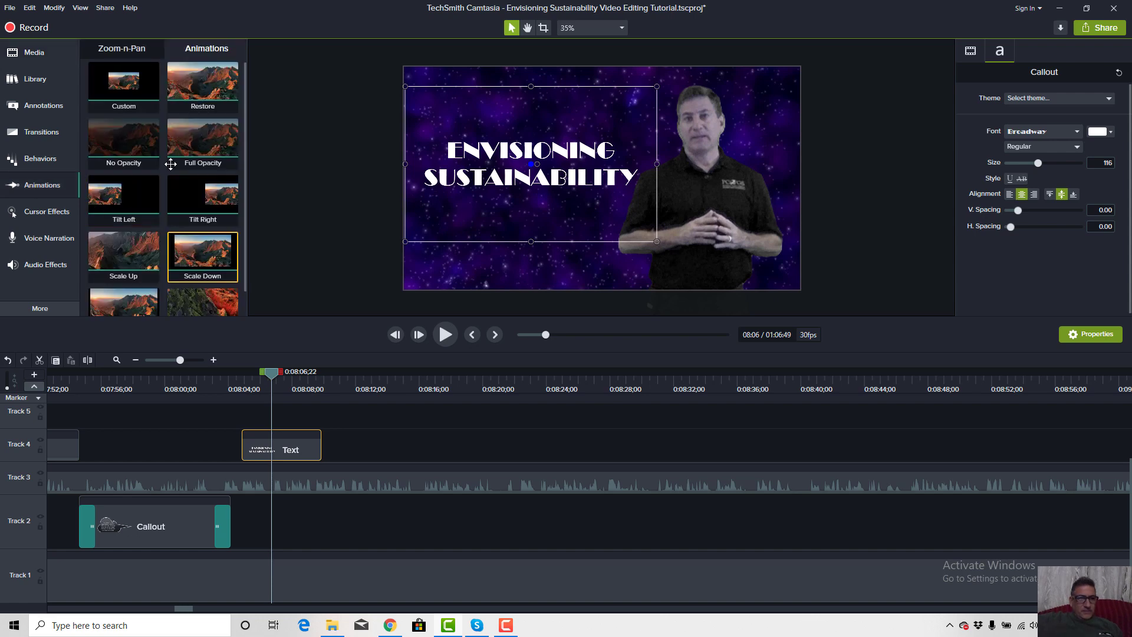
pyautogui.click(40, 159)
pyautogui.scroll(-1, 202, 244)
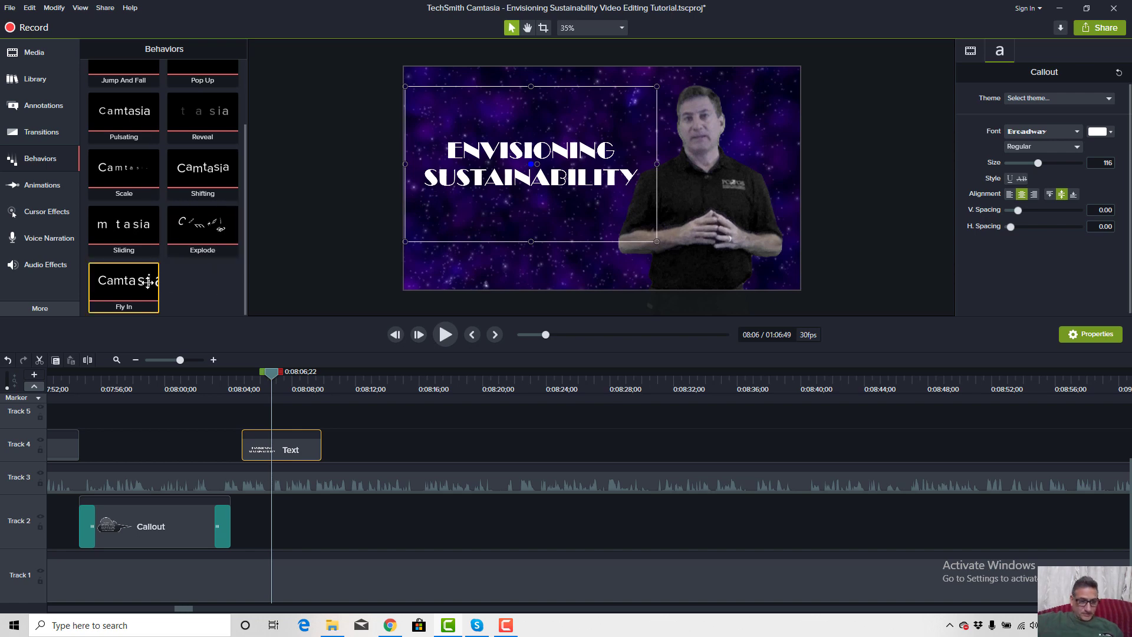
pyautogui.moveTo(132, 283); pyautogui.dragTo(277, 445)
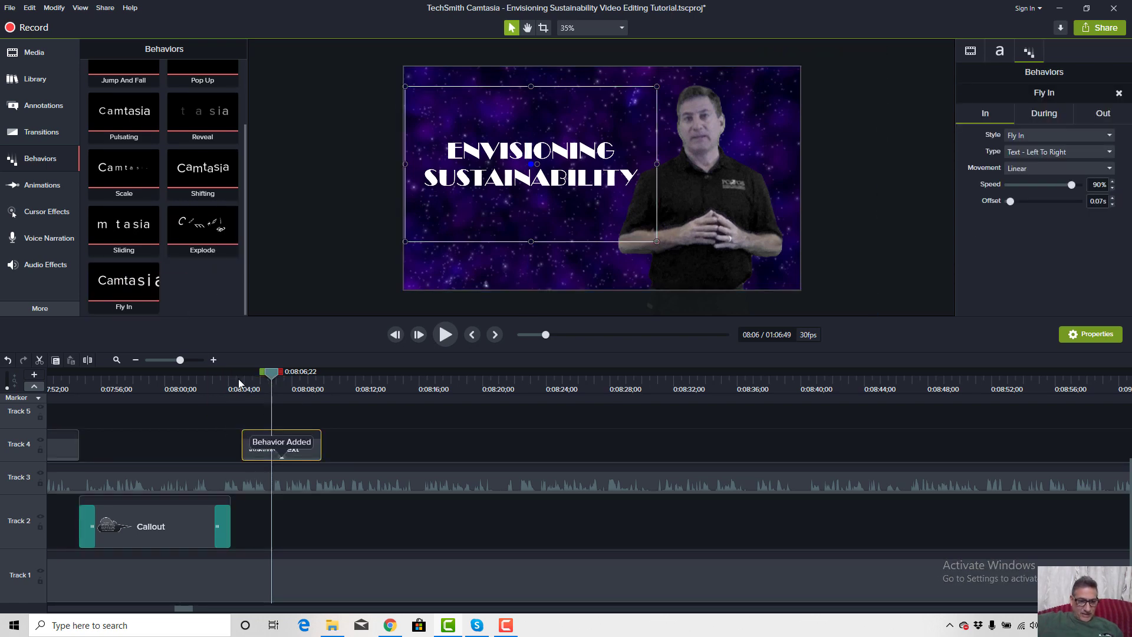
# Set the Fly In speed of the "ENVISIONING SUSTAINABILITY" text to 92% and preview its entrance from about 0:08:04.
pyautogui.click(235, 378)
pyautogui.press('space')
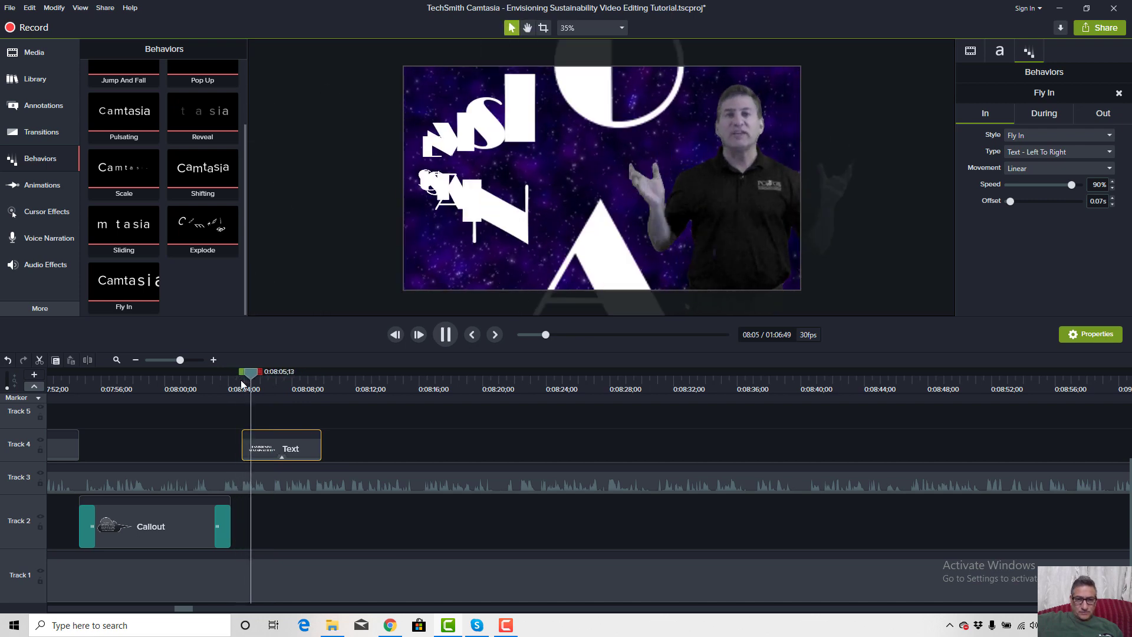
pyautogui.moveTo(285, 371); pyautogui.dragTo(262, 386)
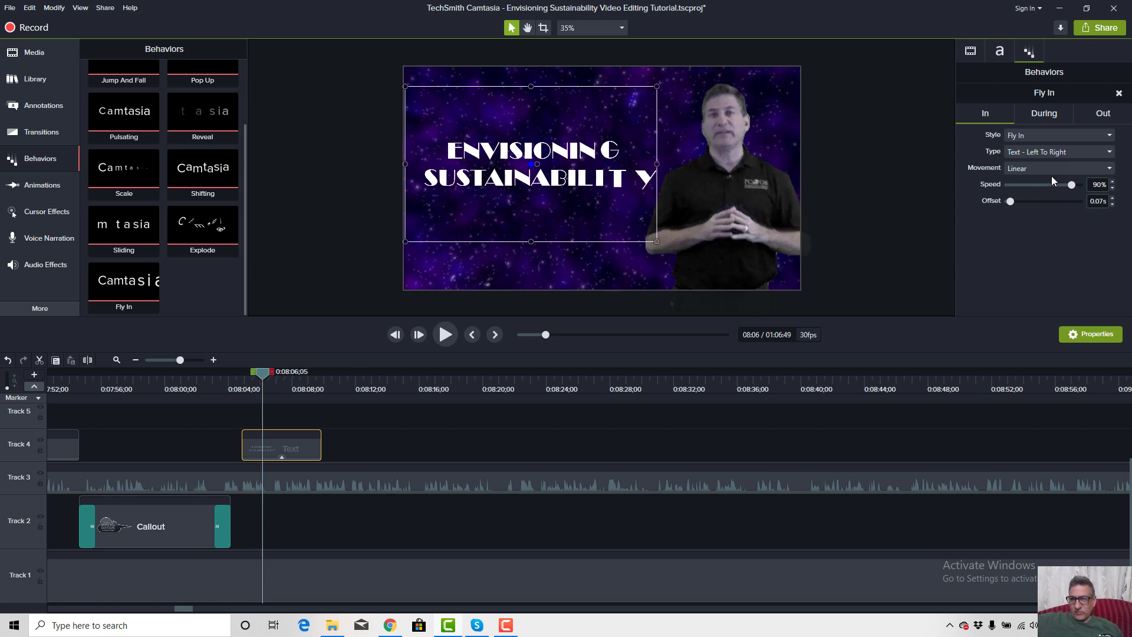
pyautogui.moveTo(1067, 184); pyautogui.dragTo(1073, 184)
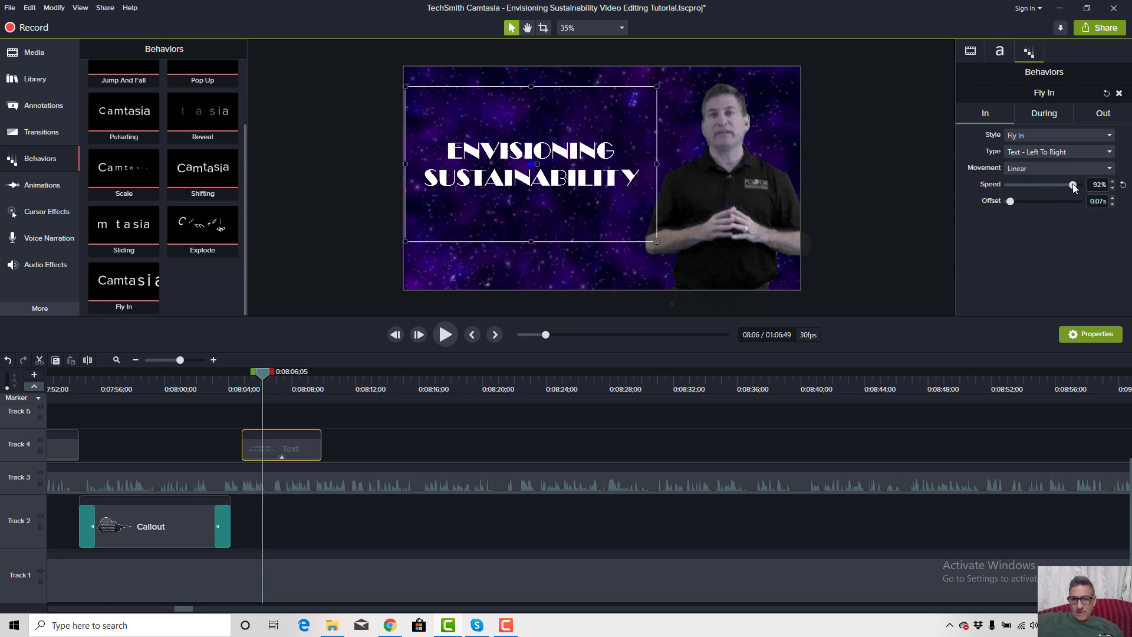
pyautogui.click(229, 383)
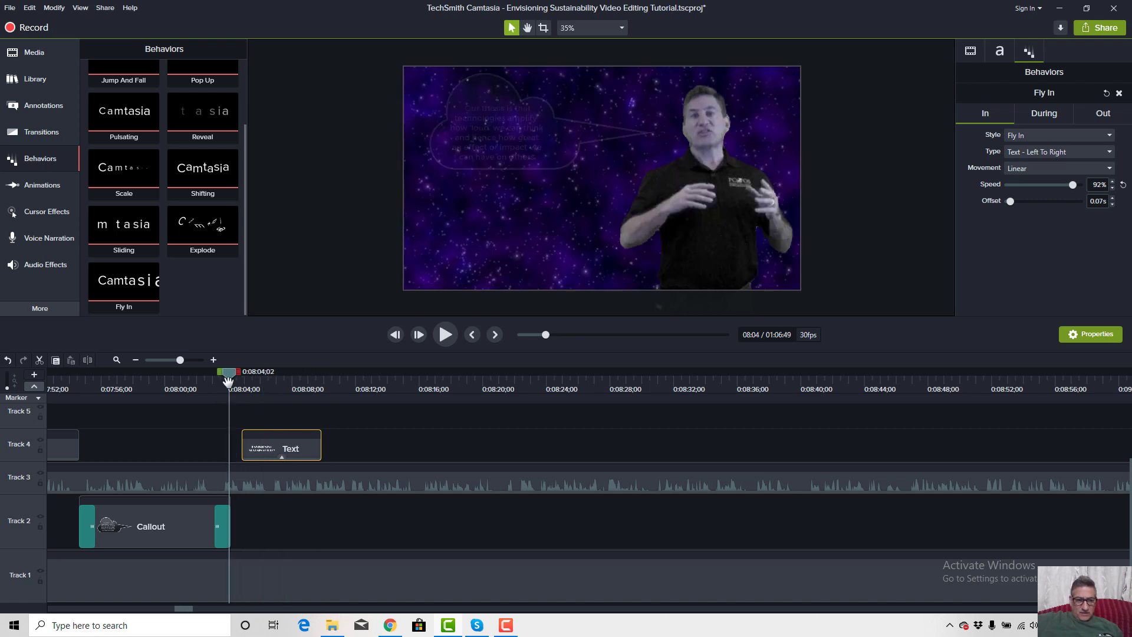
pyautogui.press('space')
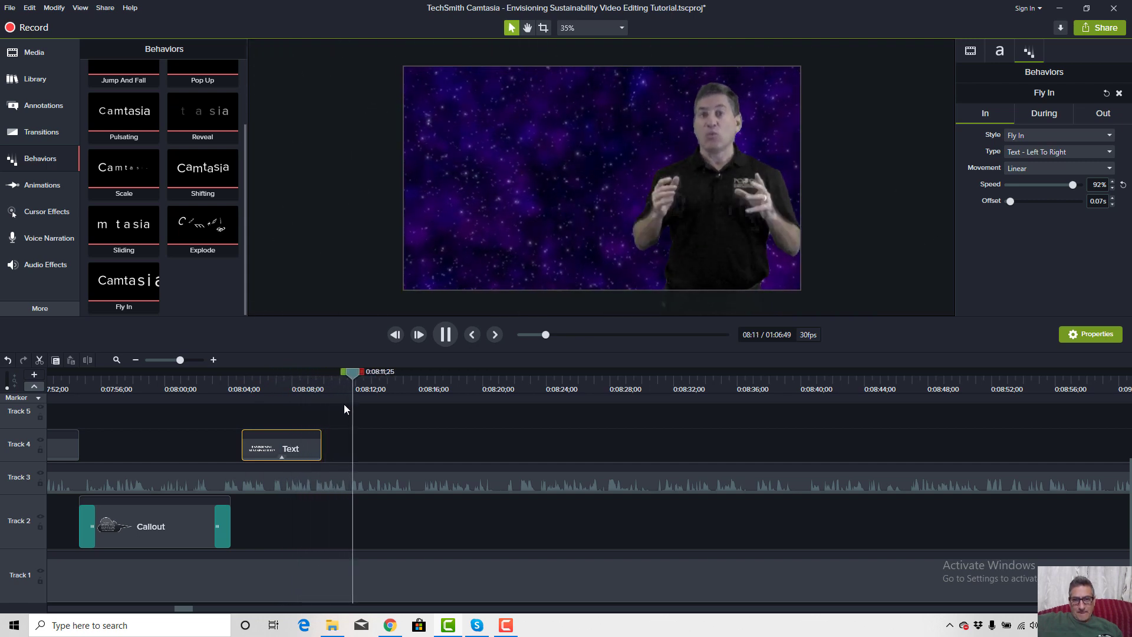
pyautogui.press('space')
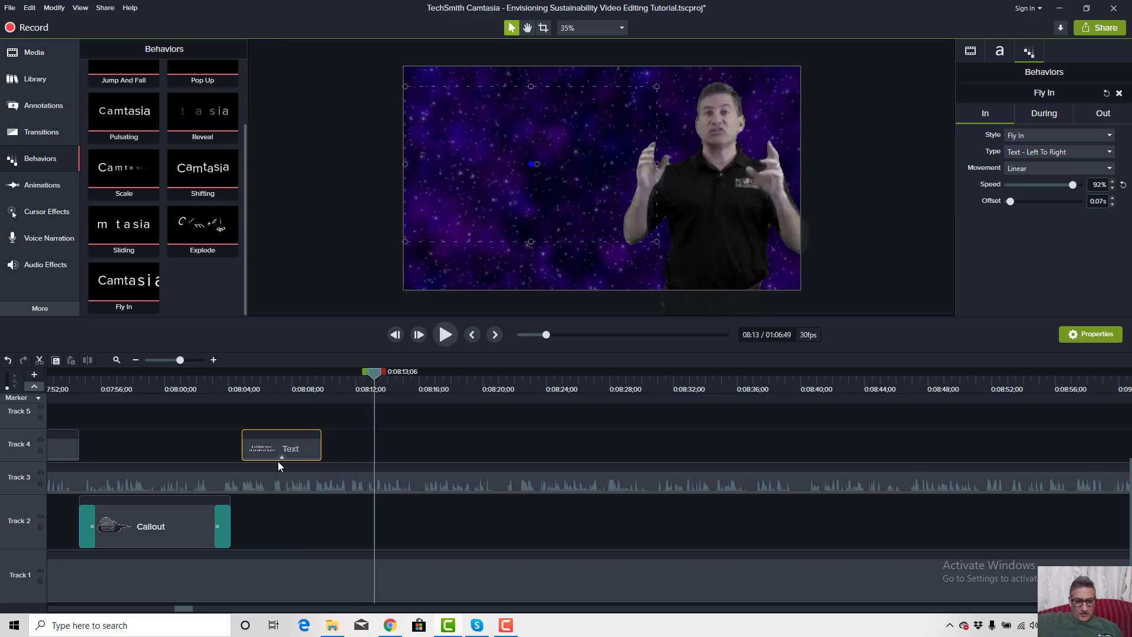
# Change the "ENVISIONING SUSTAINABILITY" text's exit style to Fade Out and preview the text through its exit.
pyautogui.click(294, 384)
pyautogui.press('space')
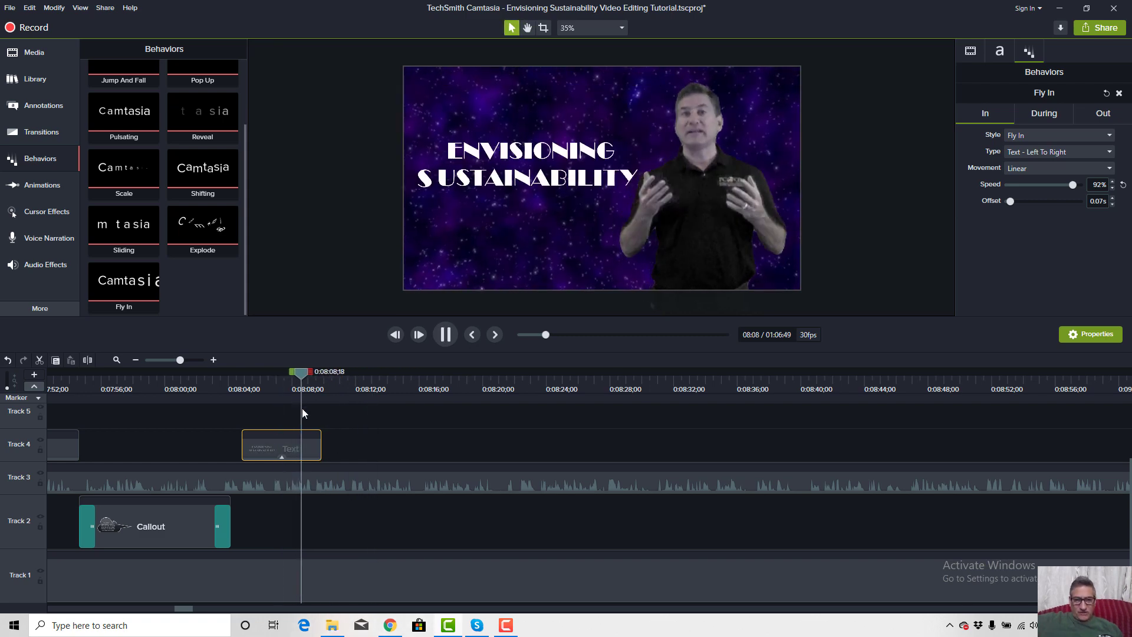
pyautogui.press('space')
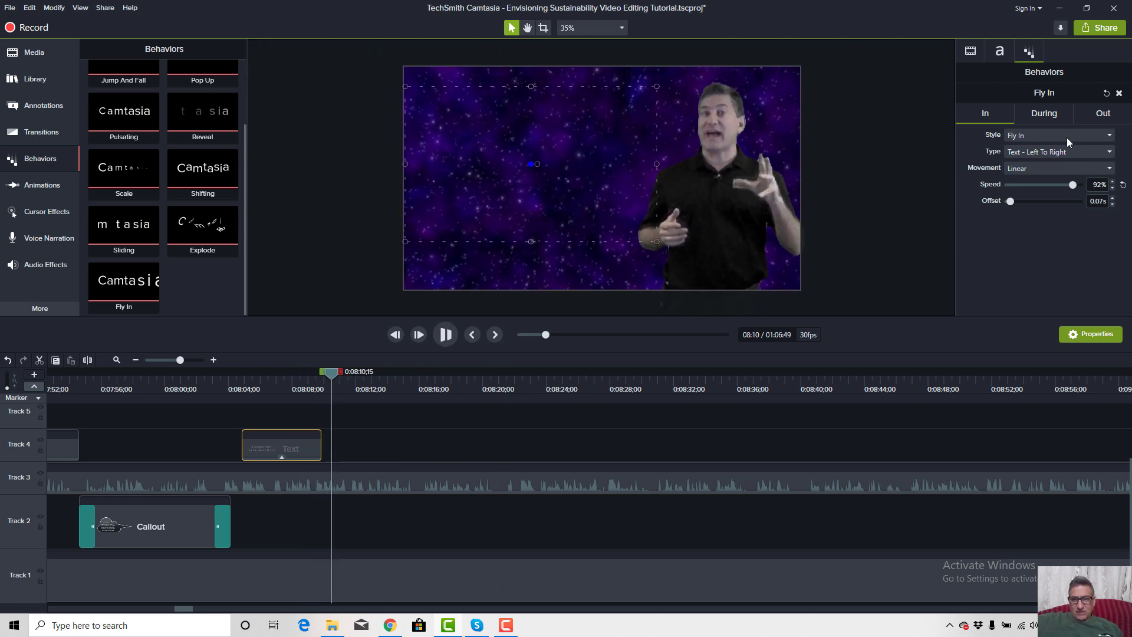
pyautogui.click(314, 387)
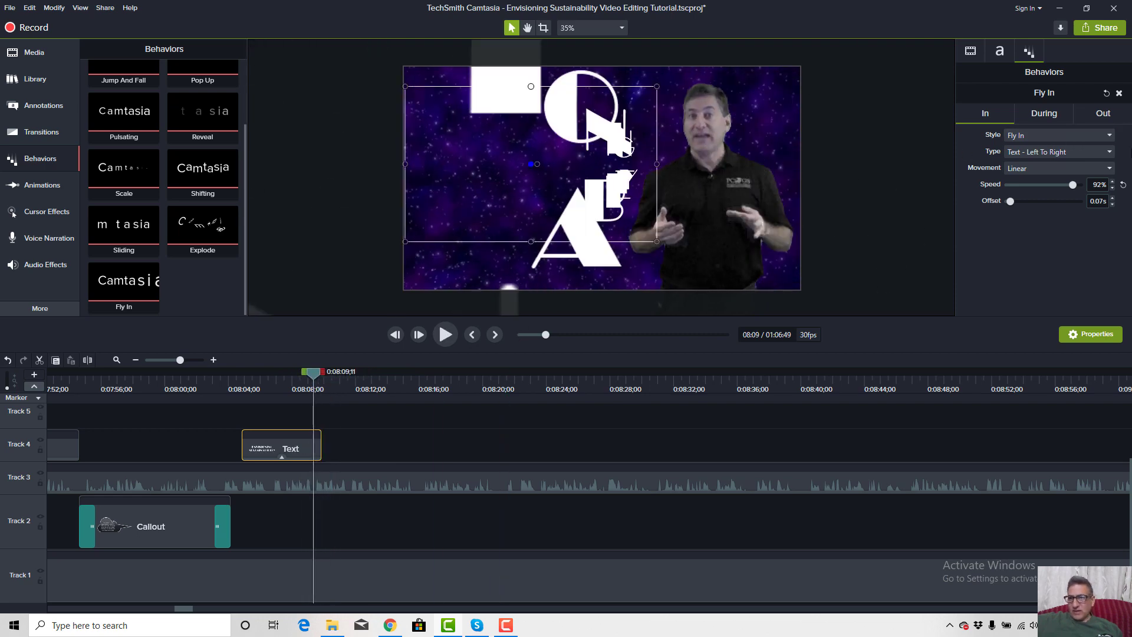
pyautogui.click(1110, 136)
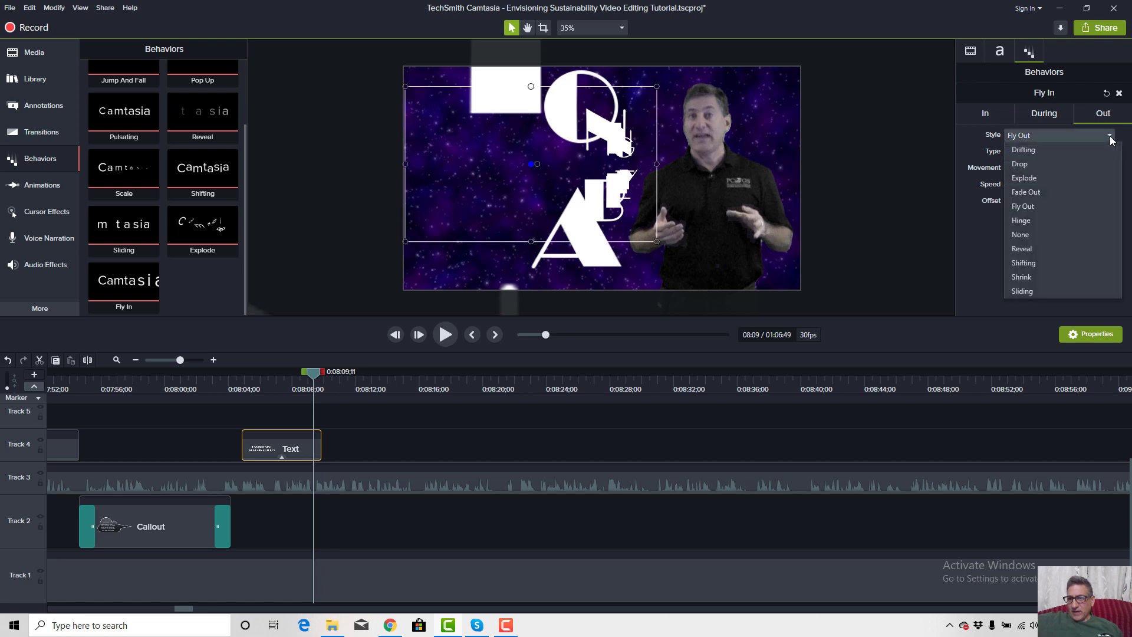
pyautogui.click(1026, 193)
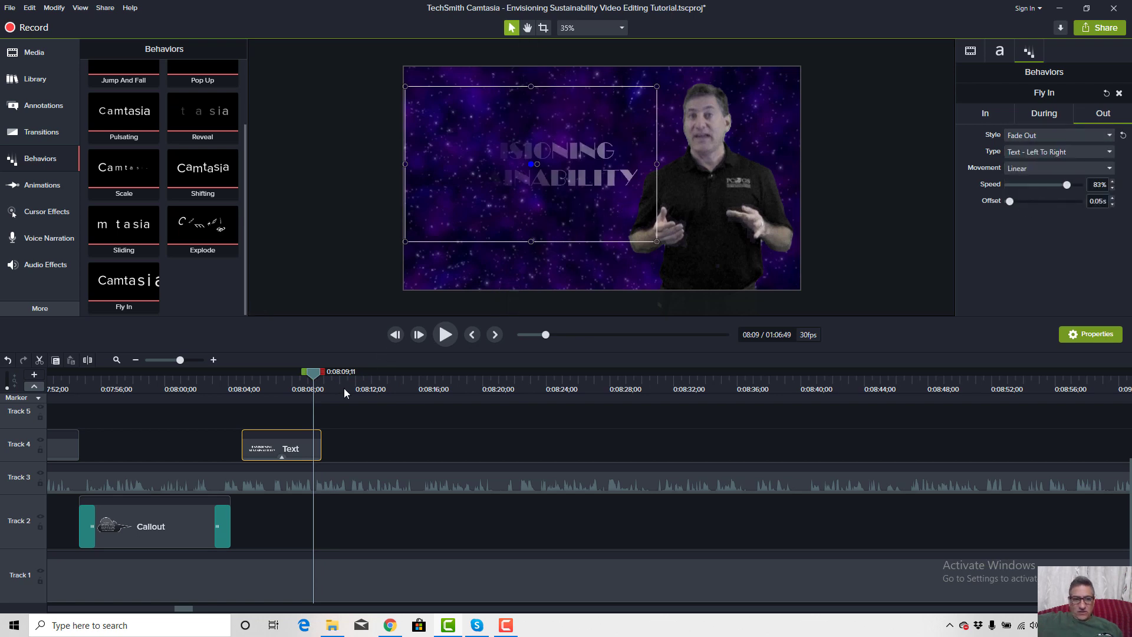
pyautogui.click(258, 388)
pyautogui.press('space')
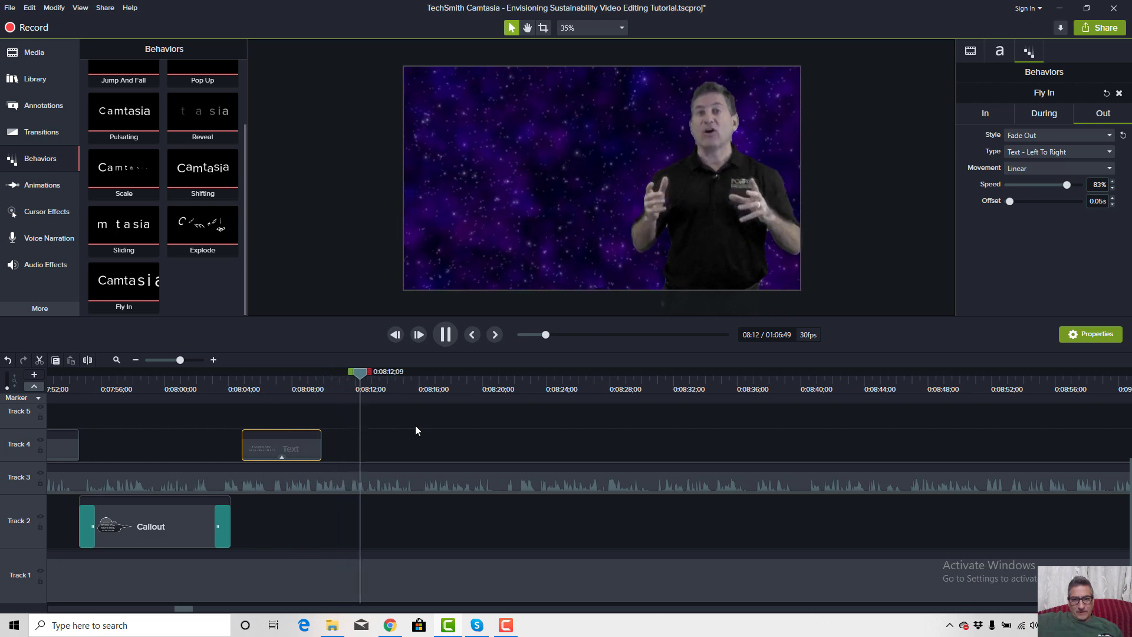
pyautogui.press('space')
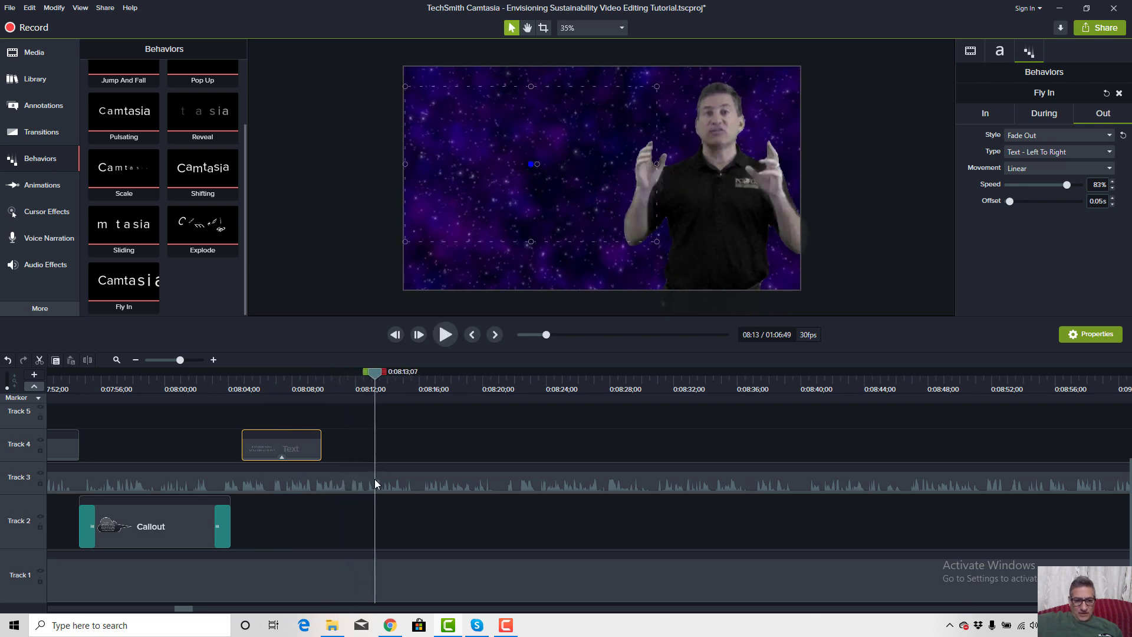
# Add a marker named "stages" to the Track 3 clip at about 0:08:12;29.
pyautogui.click(373, 468)
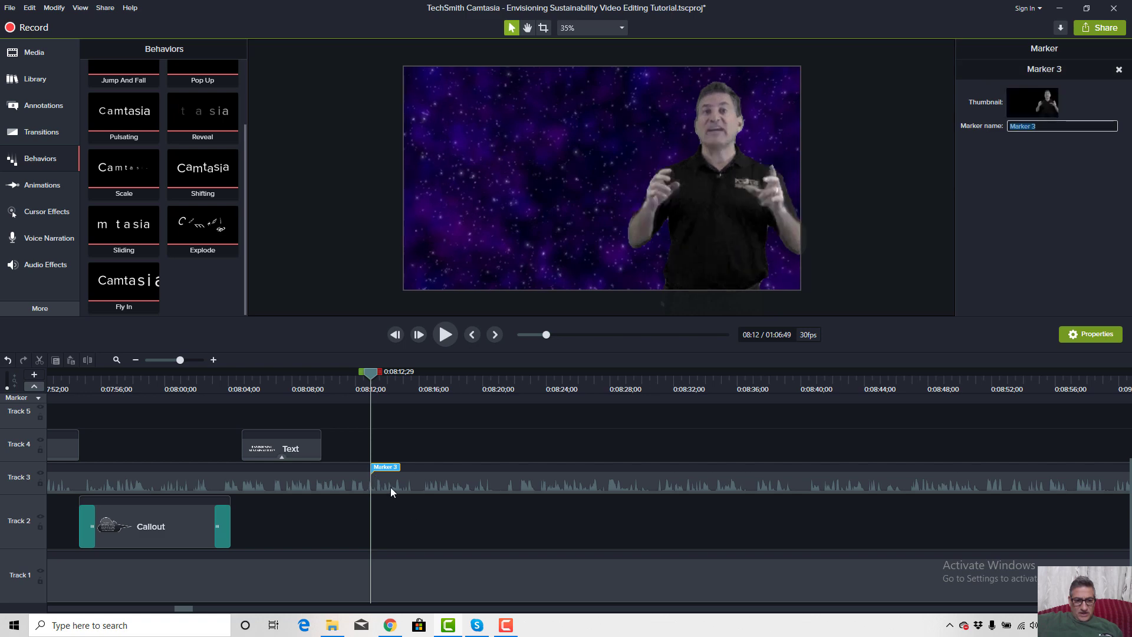
pyautogui.write('stages')
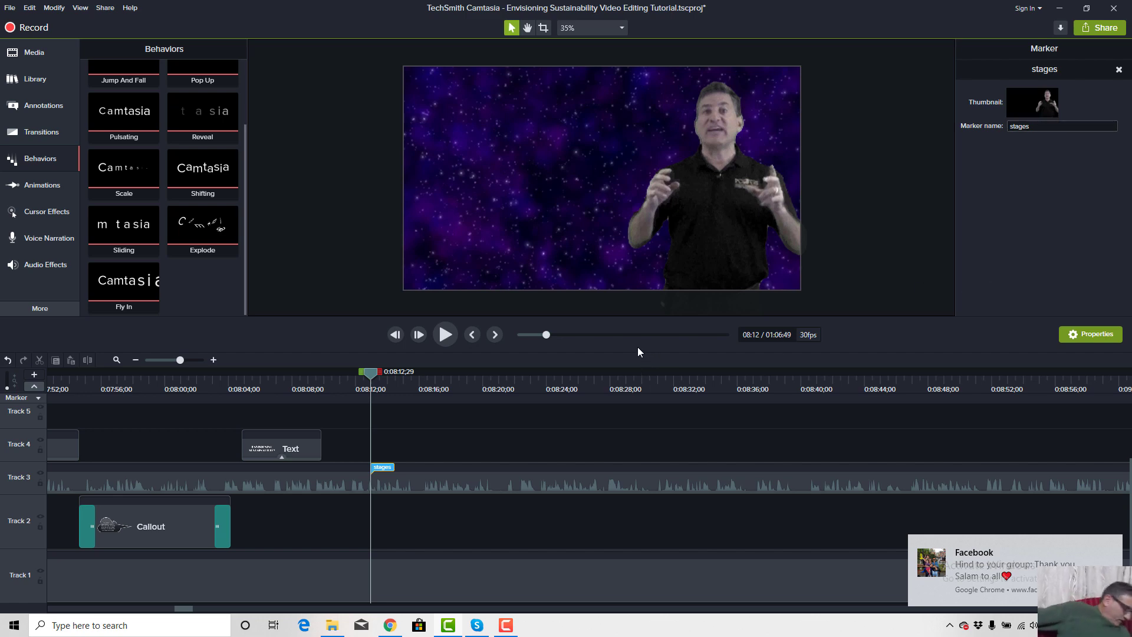
pyautogui.moveTo(142, 268); pyautogui.dragTo(358, 506)
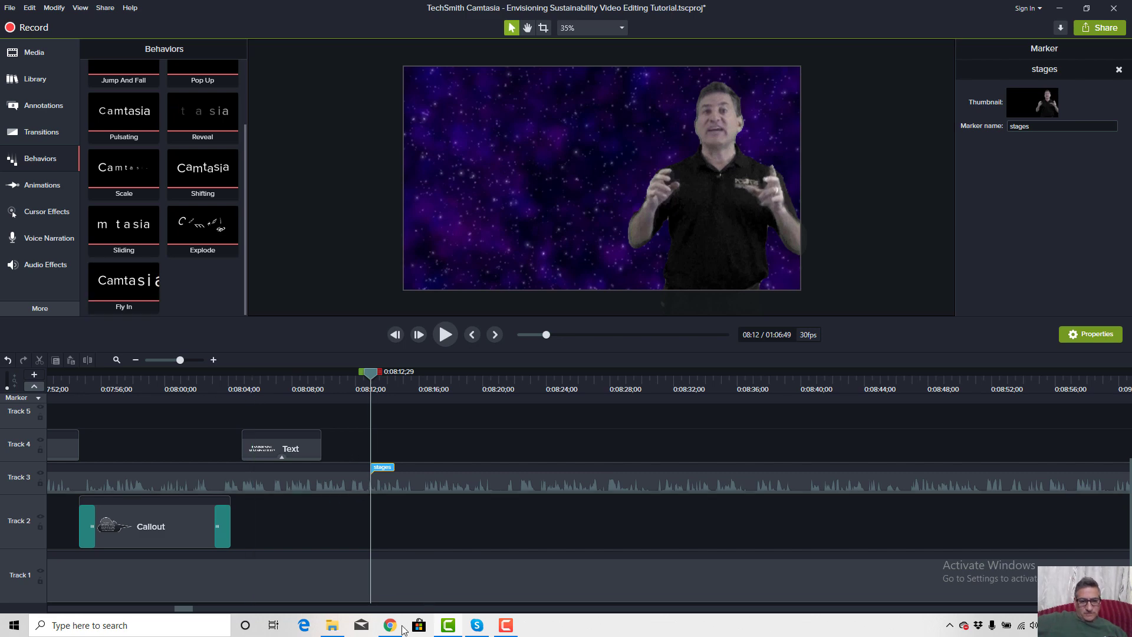
# Switch to the Google Docs lecture script in Chrome and copy the quoted phrase "Stages of Thought for Social and Environmental Impact".
pyautogui.moveTo(477, 629)
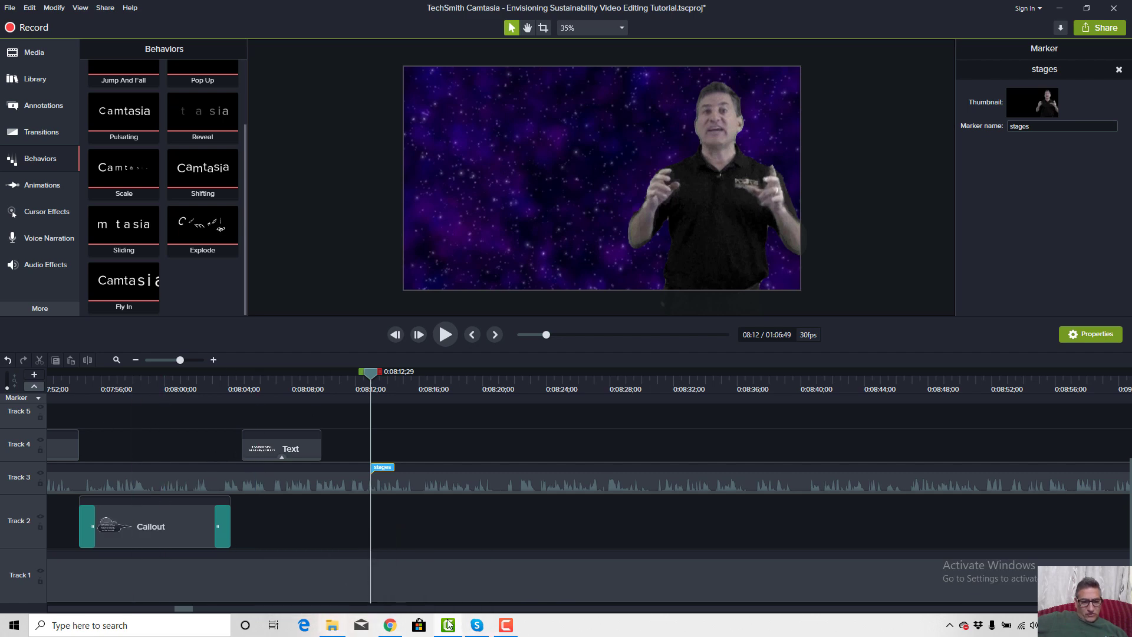
pyautogui.click(390, 626)
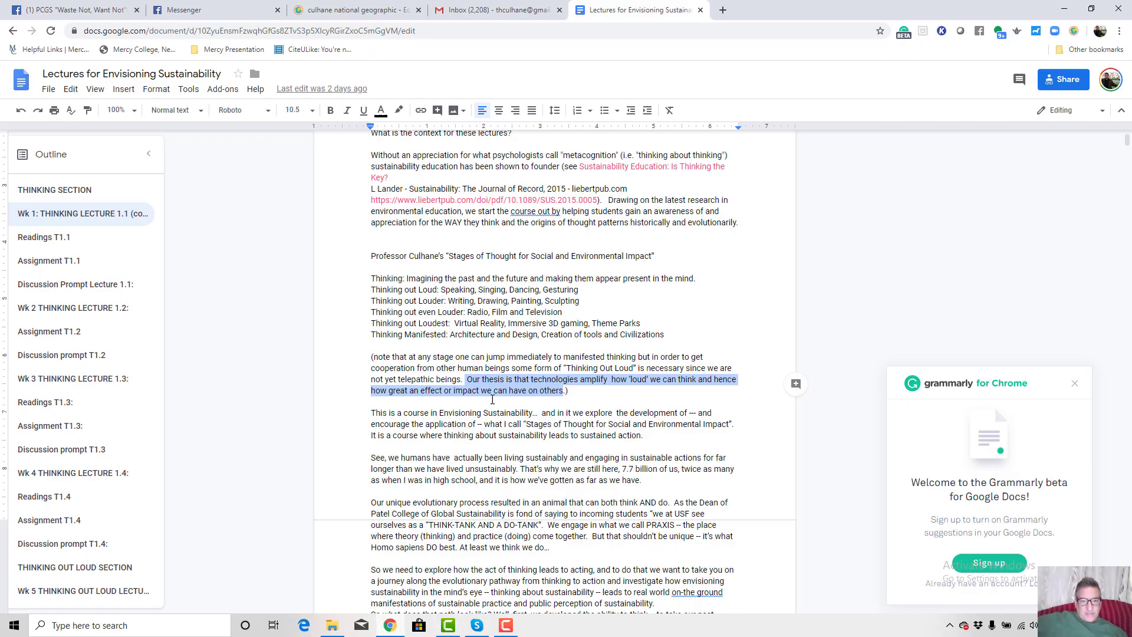
pyautogui.moveTo(526, 425); pyautogui.dragTo(729, 424)
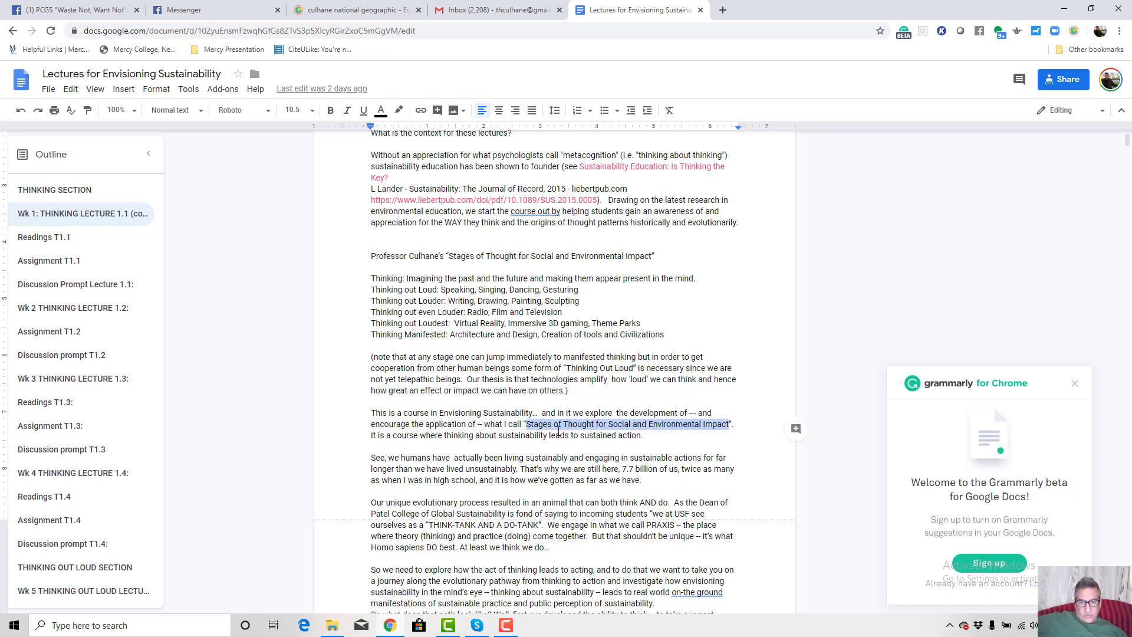
pyautogui.moveTo(524, 425); pyautogui.dragTo(725, 424)
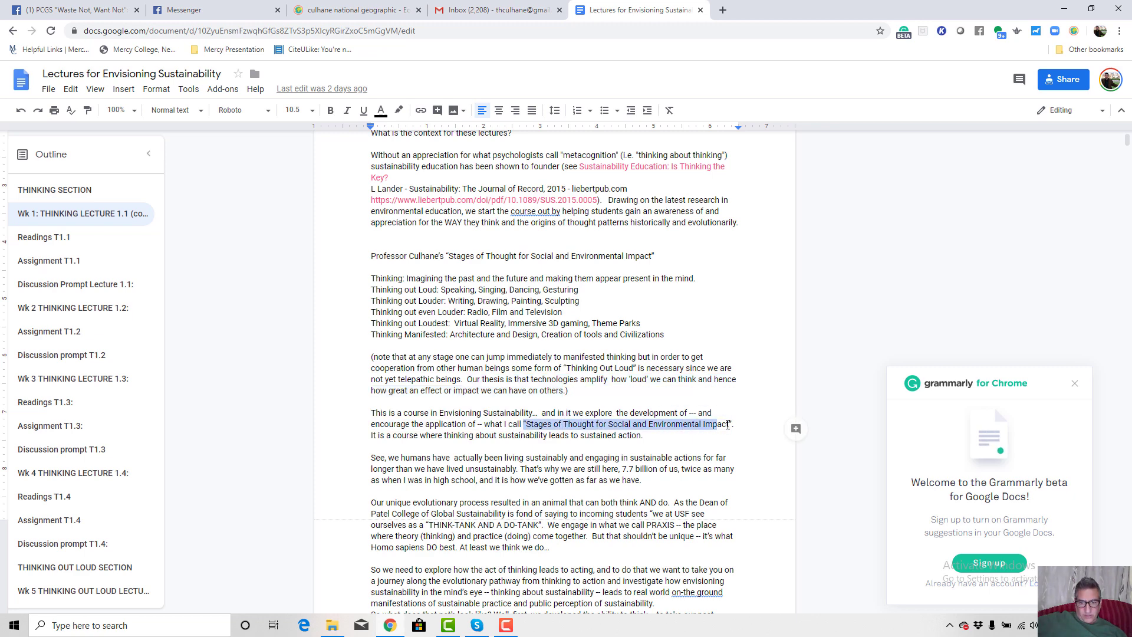
pyautogui.rightClick(688, 424)
pyautogui.click(750, 137)
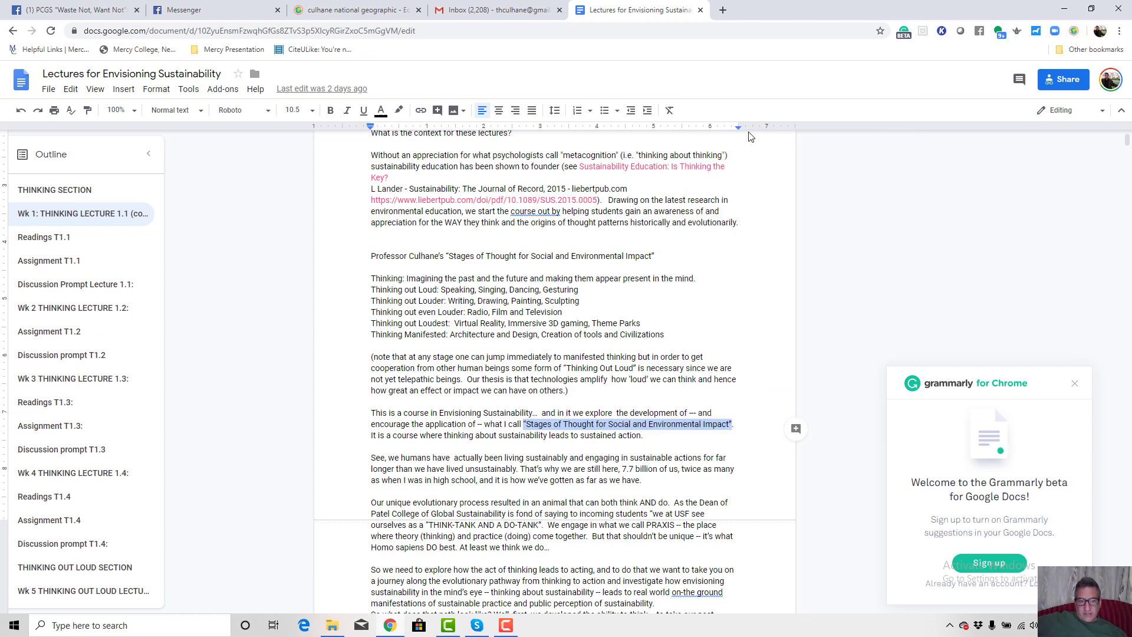
# Return to Camtasia, add a purple speech bubble at the marker reading "Stages of Thought for Social and Environmental Impact", and enlarge it to fit.
pyautogui.click(448, 627)
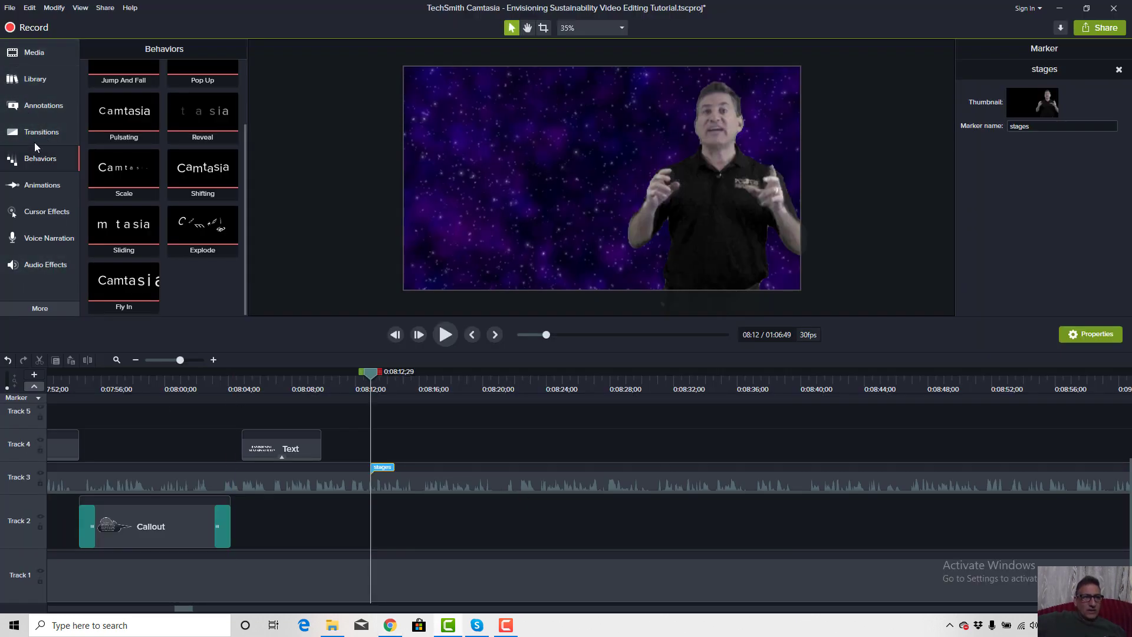
pyautogui.click(24, 105)
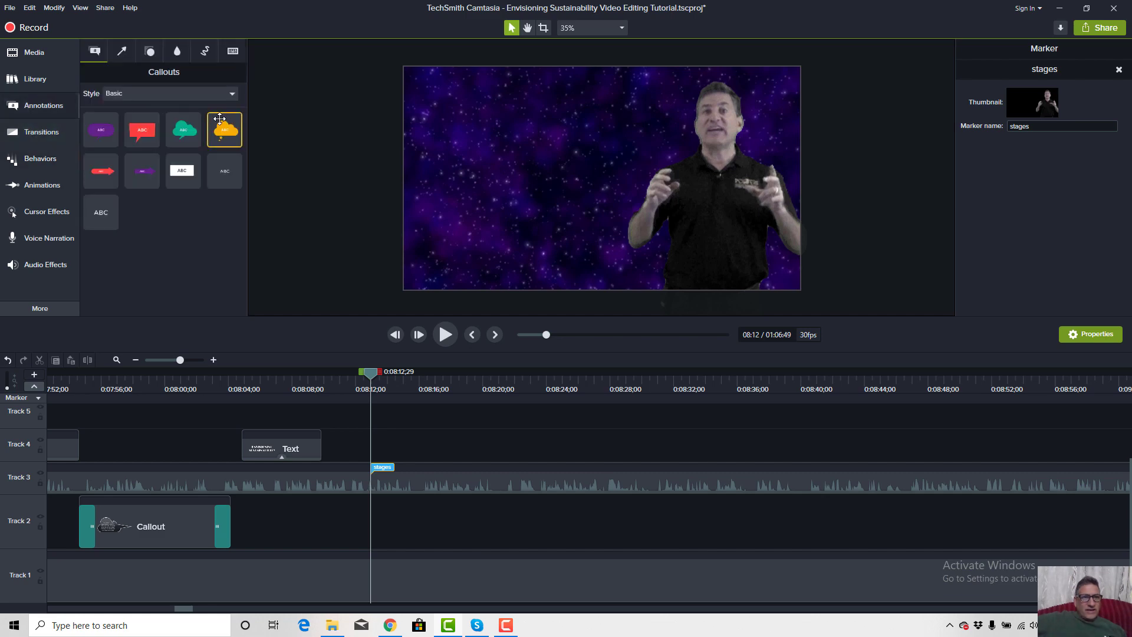
pyautogui.moveTo(102, 132); pyautogui.dragTo(648, 133)
pyautogui.doubleClick(508, 118)
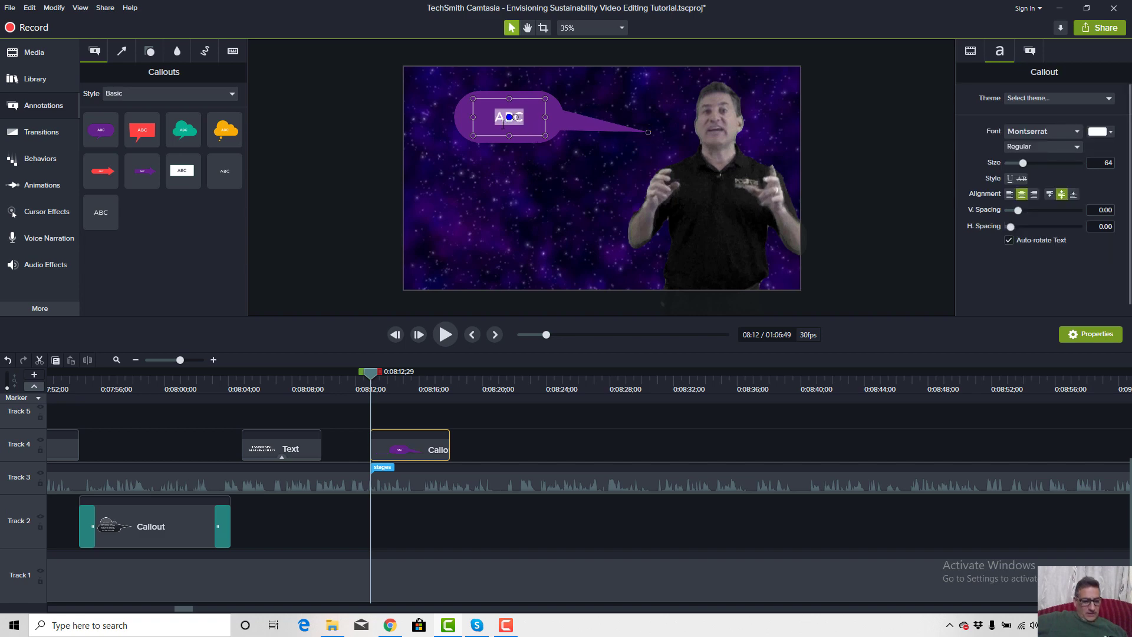
pyautogui.write('"Stages of Thought for Social and Environmental Impact"')
pyautogui.moveTo(548, 135); pyautogui.dragTo(581, 160)
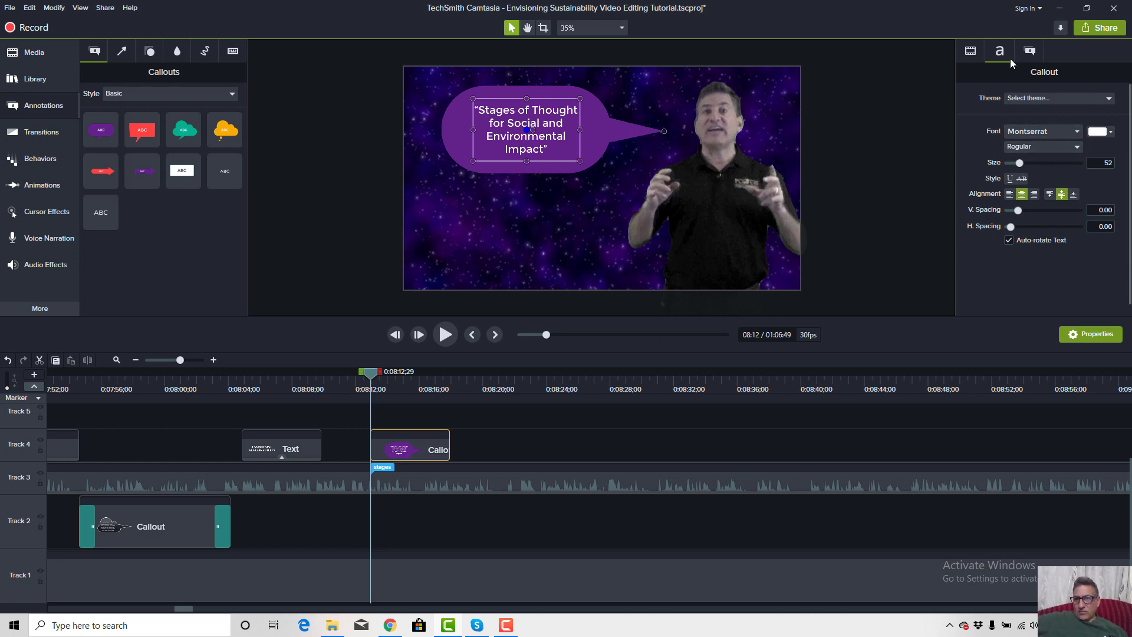
# Lower the purple speech bubble's fill opacity to 48% and preview it over the speaker.
pyautogui.click(1029, 52)
pyautogui.moveTo(1075, 190); pyautogui.dragTo(1044, 193)
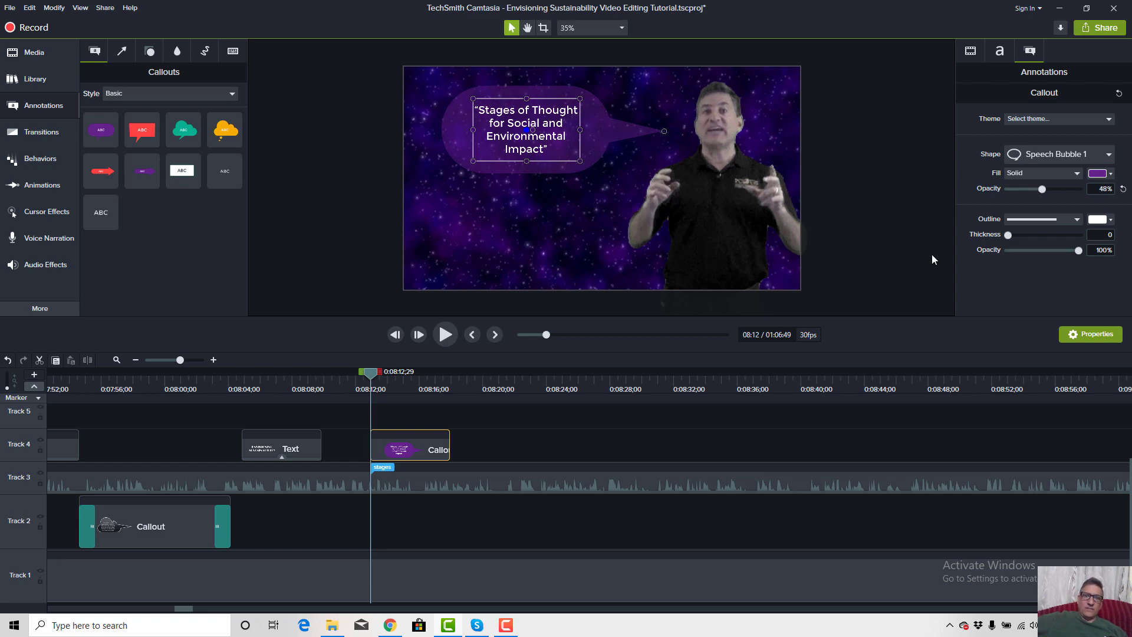
pyautogui.click(352, 383)
pyautogui.press('space')
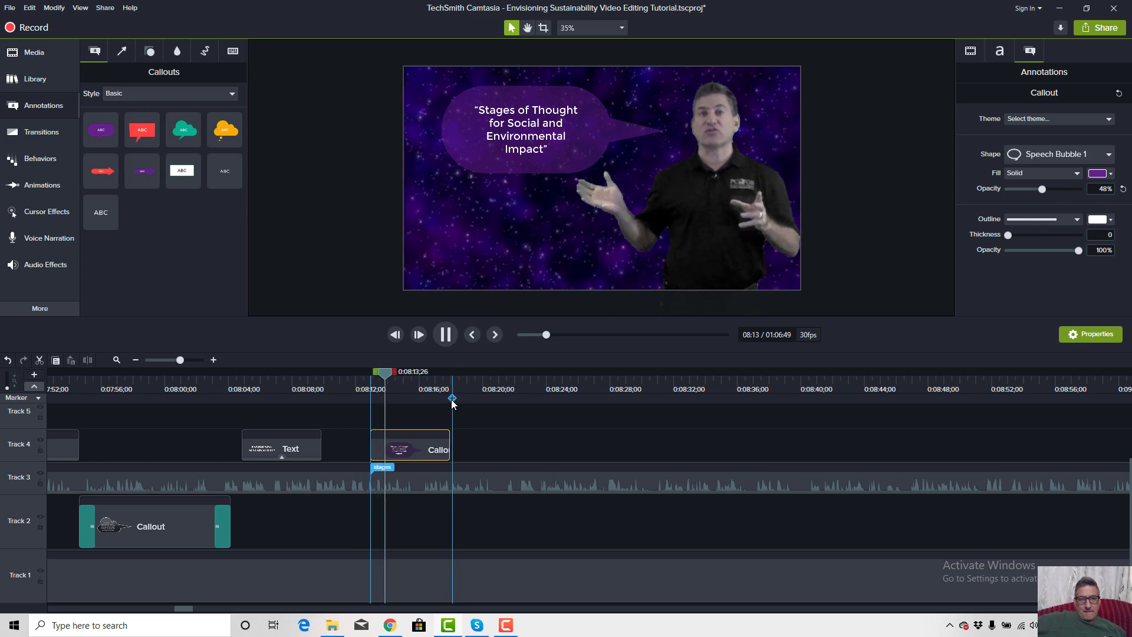
# Move the purple speech bubble up and away from the speaker, toward the frame's upper-left corner, and play the clip to its end.
pyautogui.click(498, 115)
pyautogui.moveTo(457, 144); pyautogui.dragTo(434, 136)
pyautogui.click(362, 383)
pyautogui.press('space')
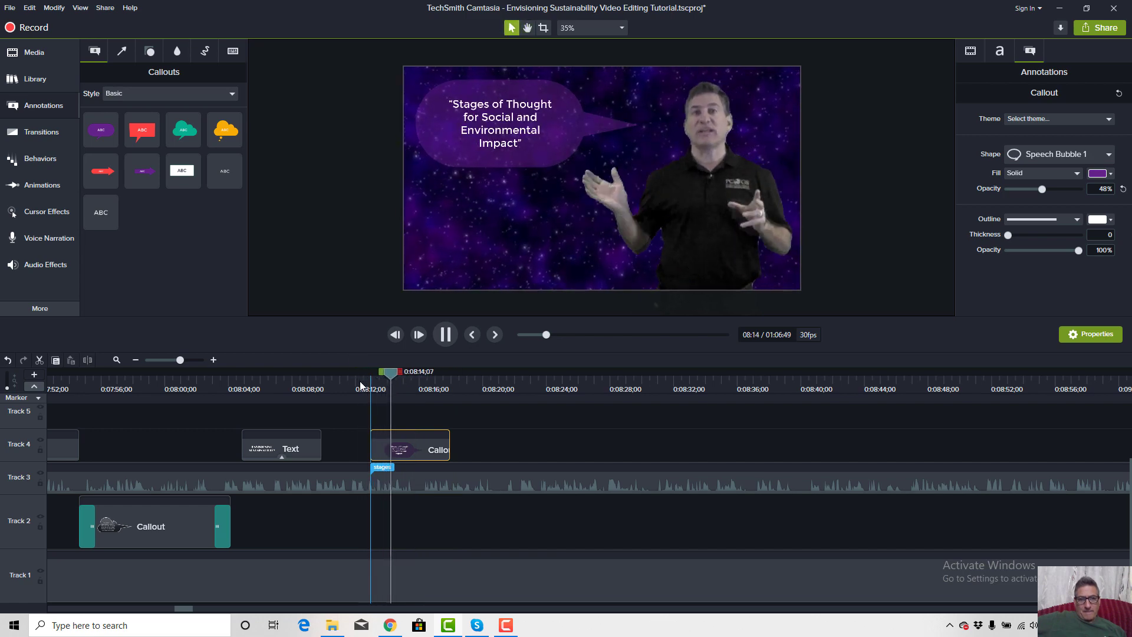
pyautogui.click(448, 450)
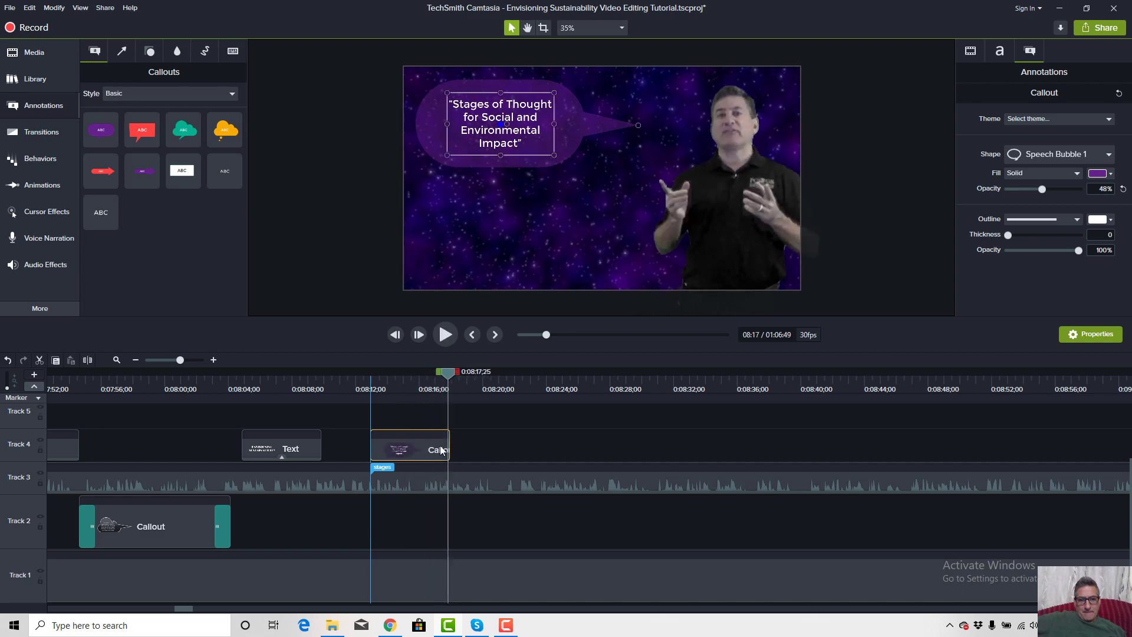
# Trim the purple speech bubble clip to end shortly before 0:08:17, add a Fade transition at its end, and preview it.
pyautogui.moveTo(448, 446); pyautogui.dragTo(430, 443)
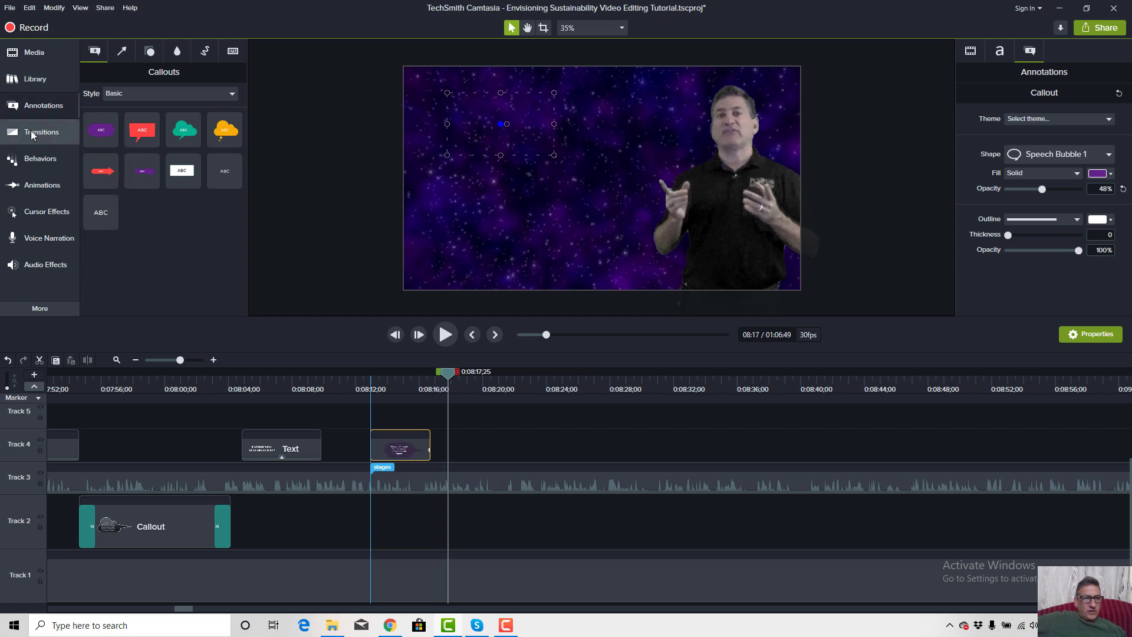
pyautogui.click(32, 132)
pyautogui.moveTo(123, 109); pyautogui.dragTo(424, 447)
pyautogui.click(413, 384)
pyautogui.press('space')
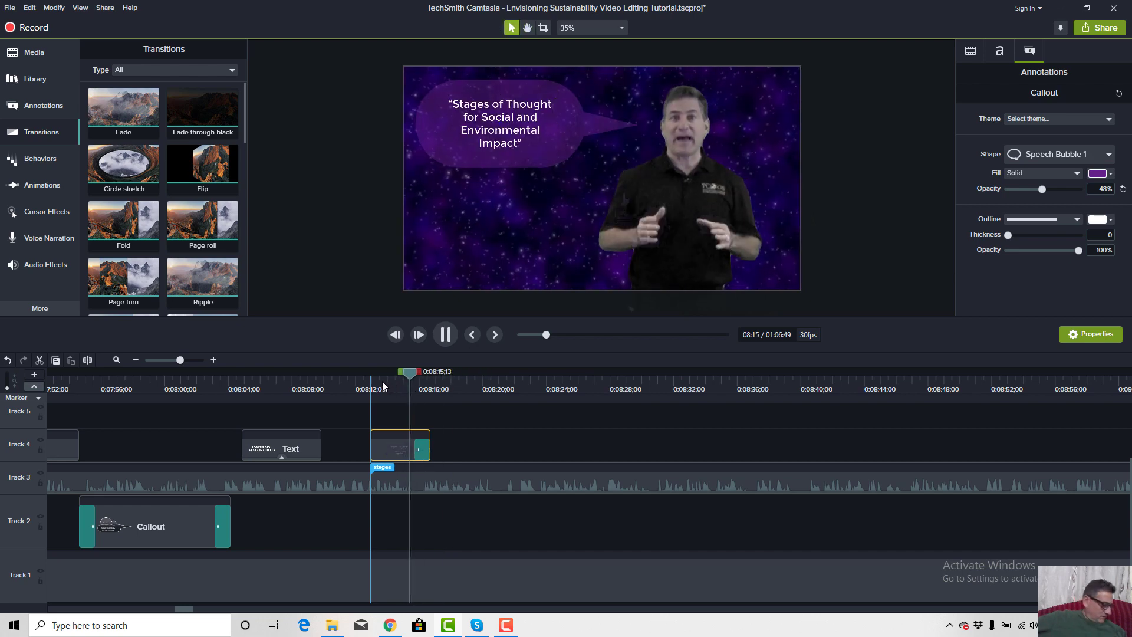
pyautogui.press('space')
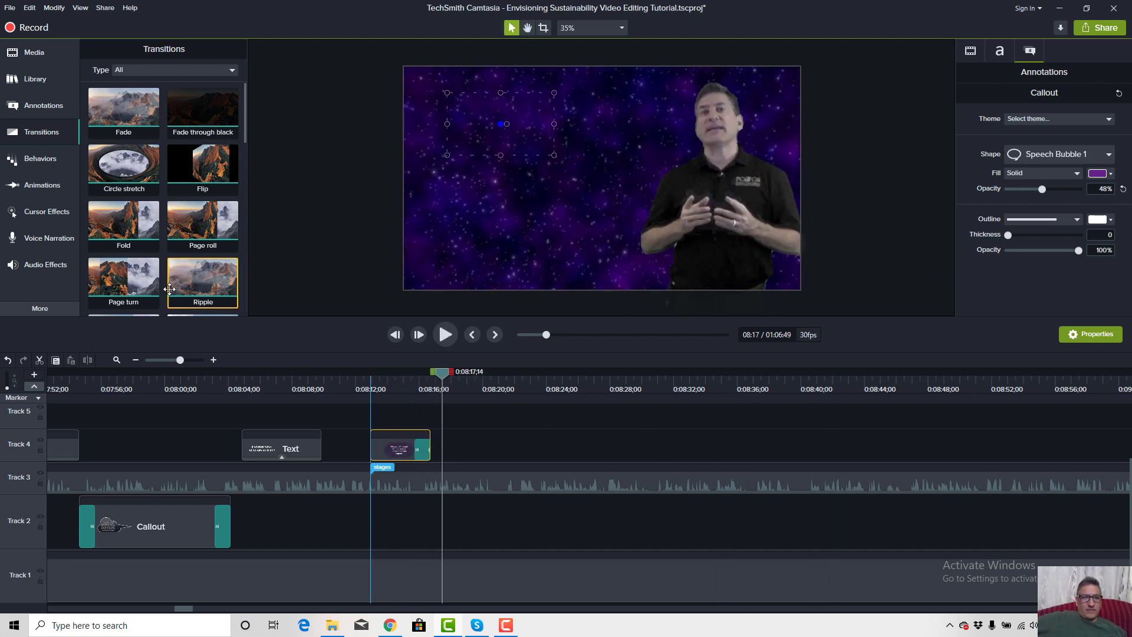
# Save the project and replay the footage around 0:08:20, leaving the playhead at about 0:08:19;24.
pyautogui.click(9, 8)
pyautogui.click(18, 66)
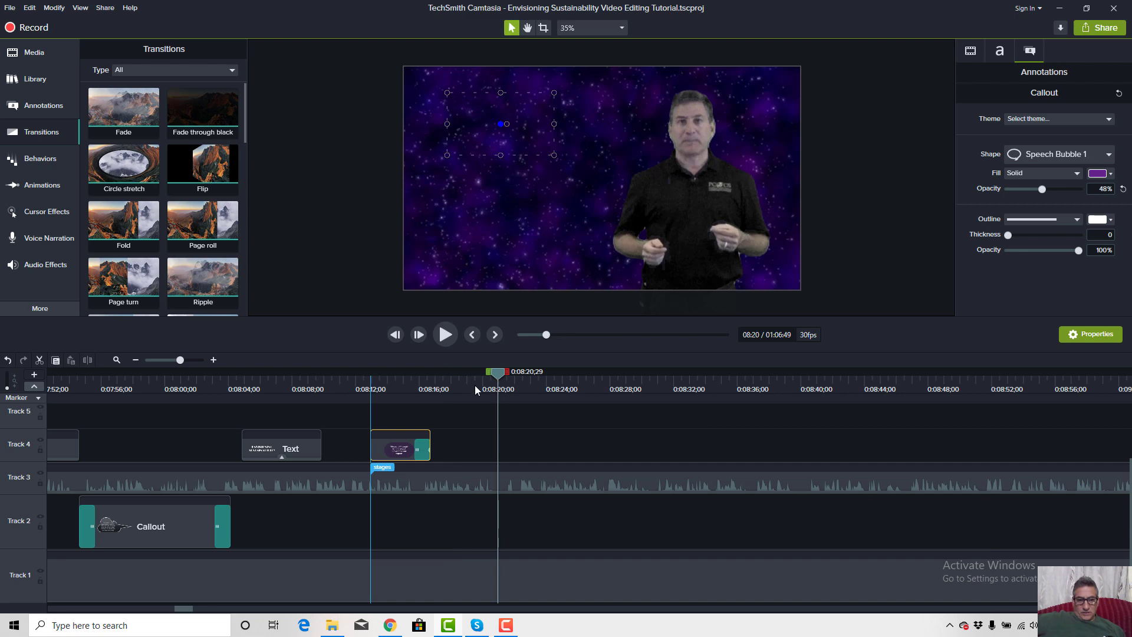
pyautogui.click(470, 385)
pyautogui.press('space')
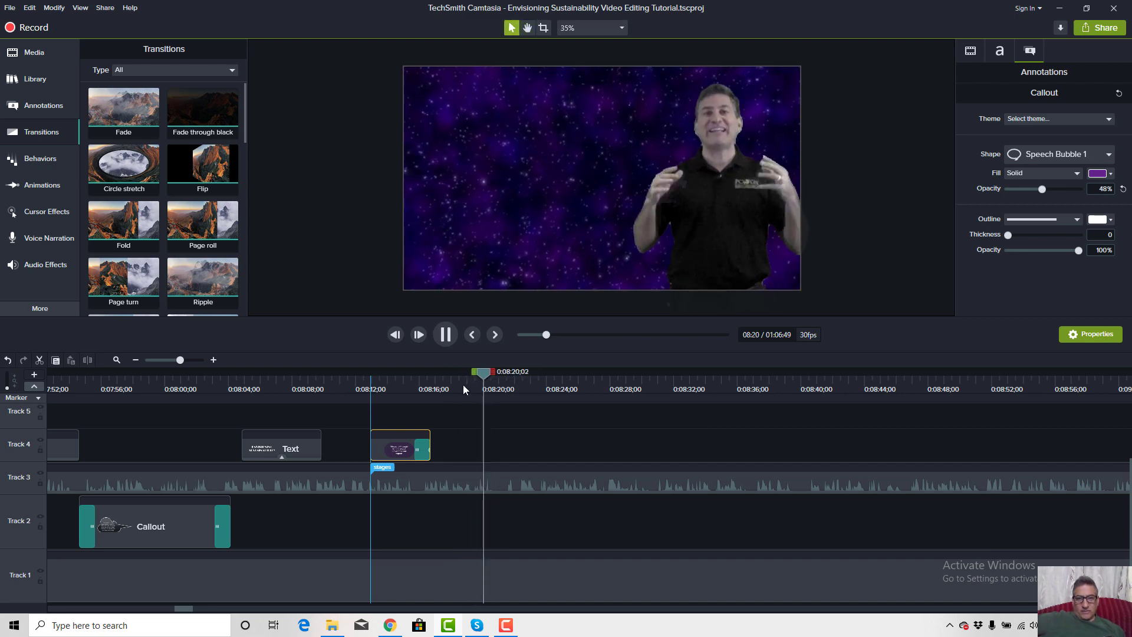
pyautogui.press('space')
pyautogui.moveTo(489, 380); pyautogui.dragTo(473, 381)
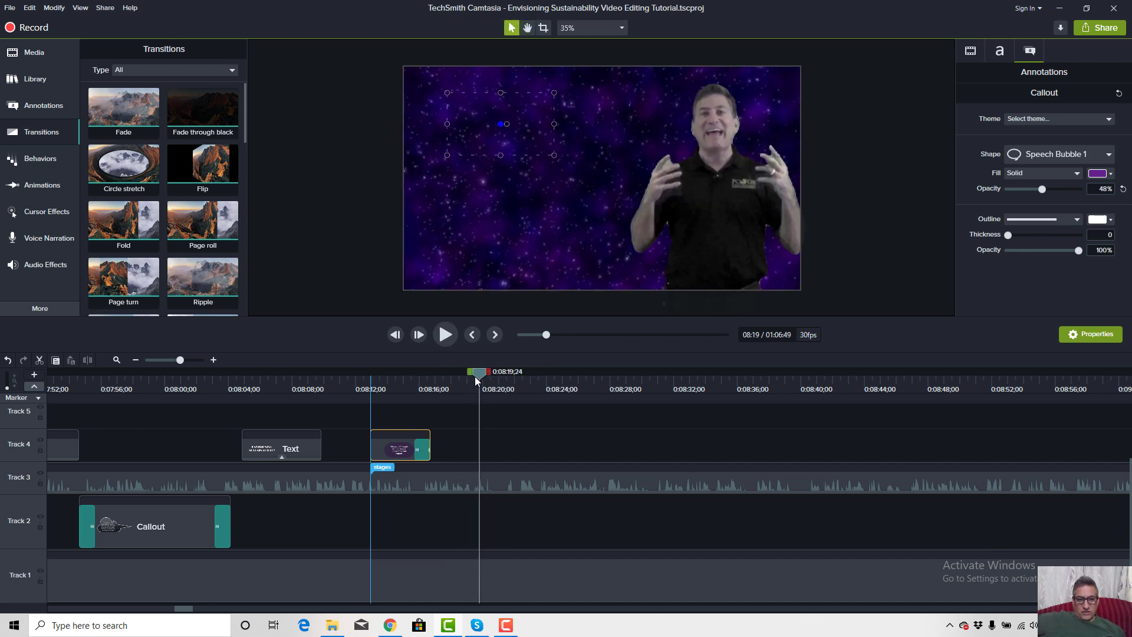
# Switch to the lecture script in Chrome, select the phrase "sustained action", and return to Camtasia.
pyautogui.click(390, 628)
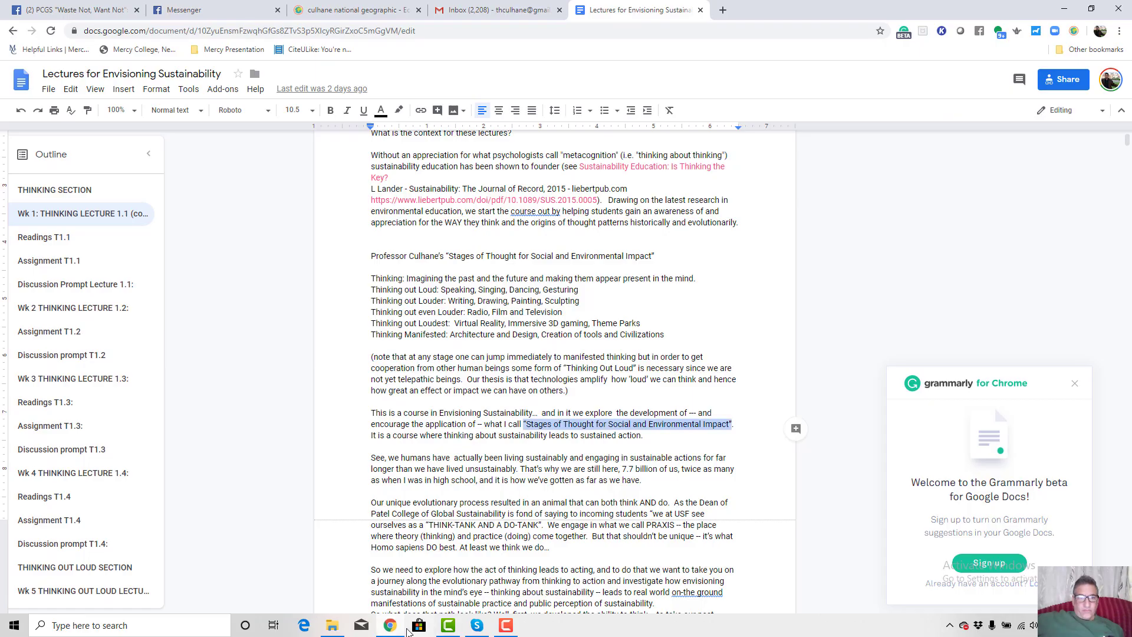
pyautogui.doubleClick(598, 436)
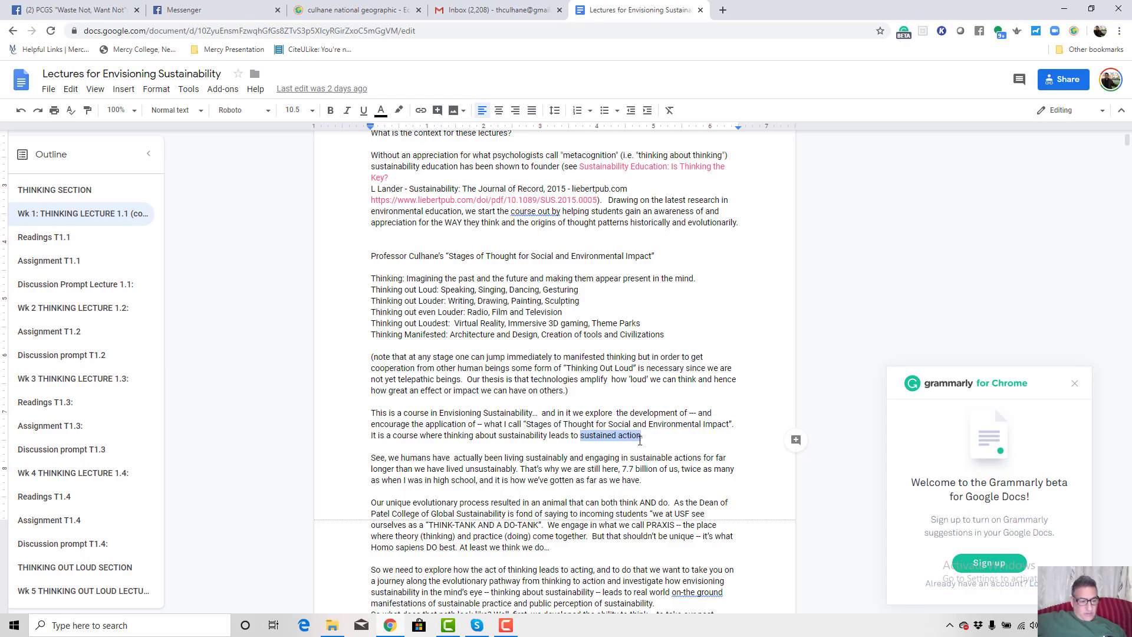
pyautogui.click(454, 627)
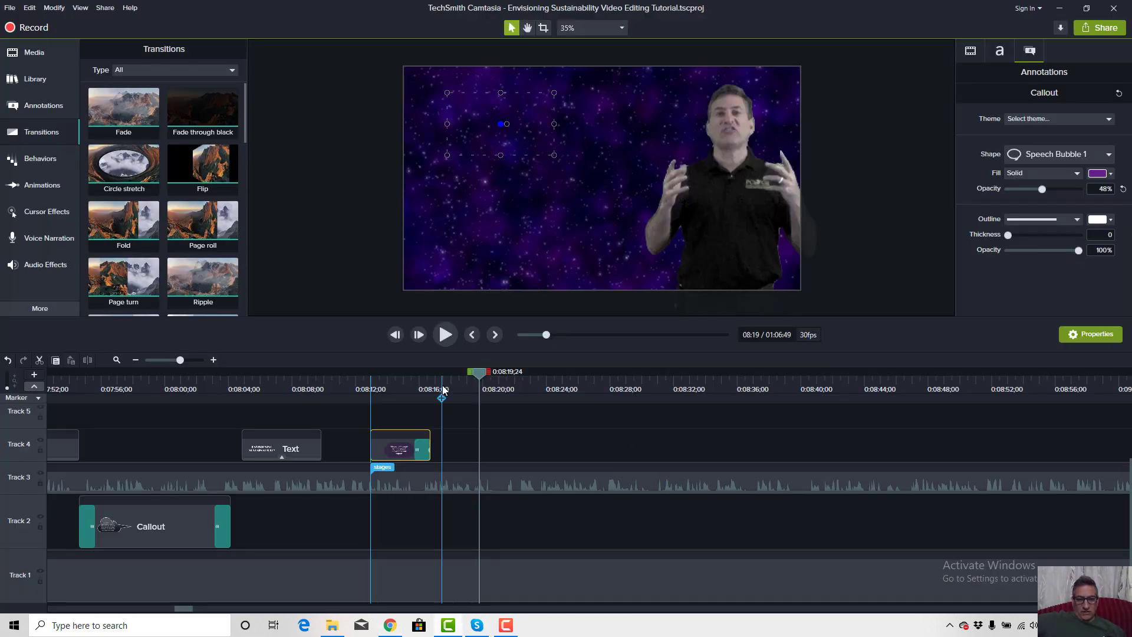
# Add a purple speech bubble callout at 0:08:19;24, extend its tail to the speaker's face, and widen the bubble slightly.
pyautogui.click(32, 109)
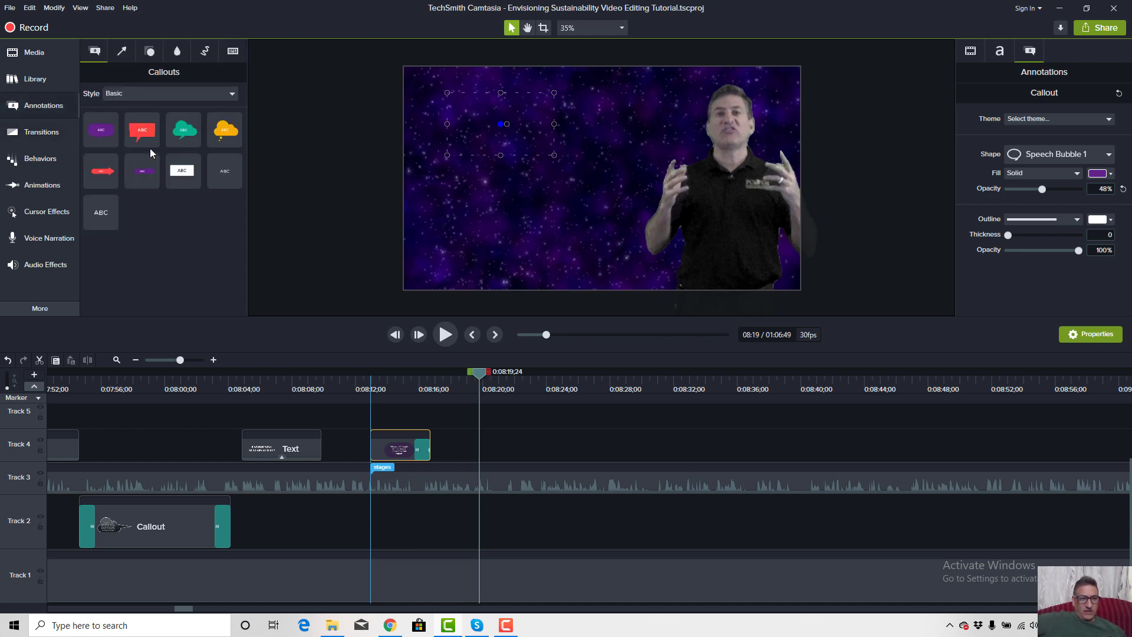
pyautogui.moveTo(99, 137); pyautogui.dragTo(670, 139)
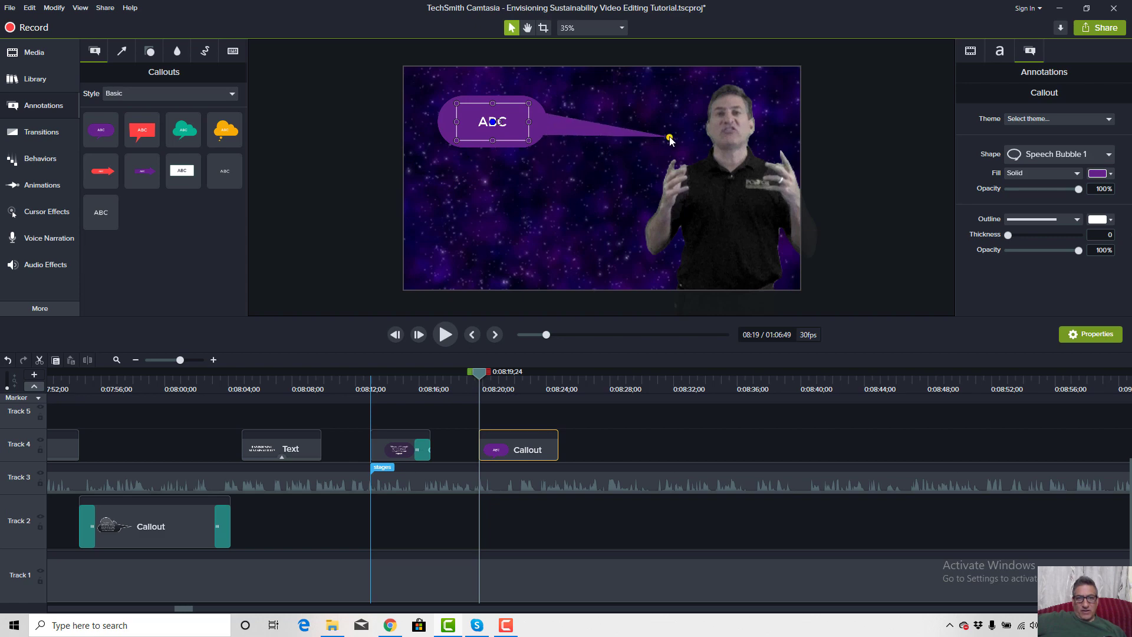
pyautogui.moveTo(529, 123); pyautogui.dragTo(553, 129)
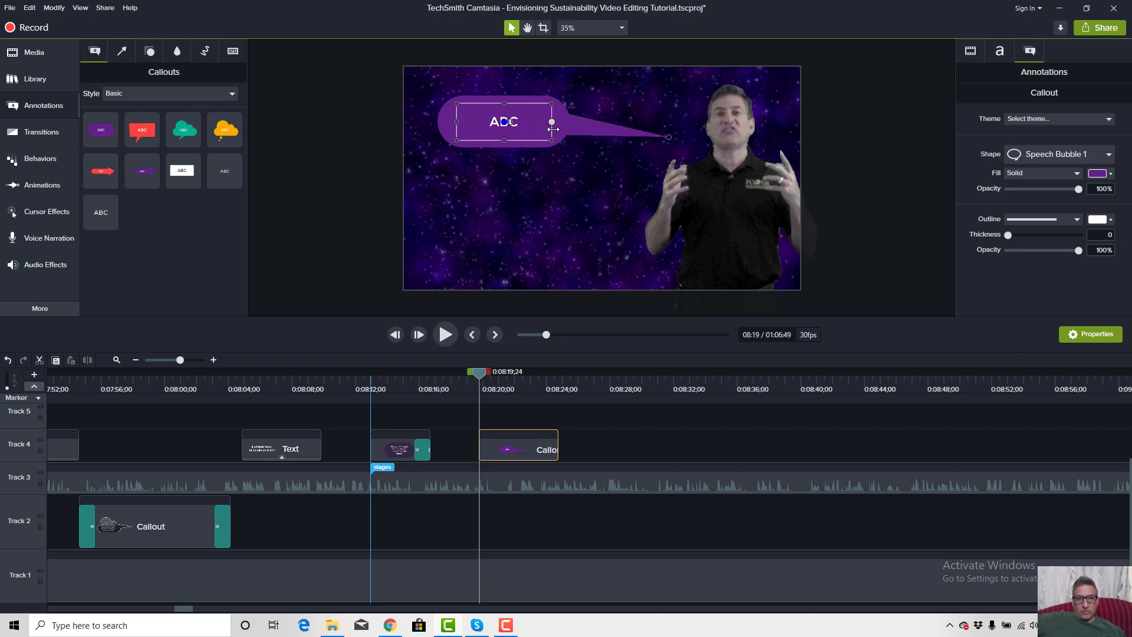
# Set the new purple speech bubble's text to "Sustained Action!".
pyautogui.doubleClick(519, 123)
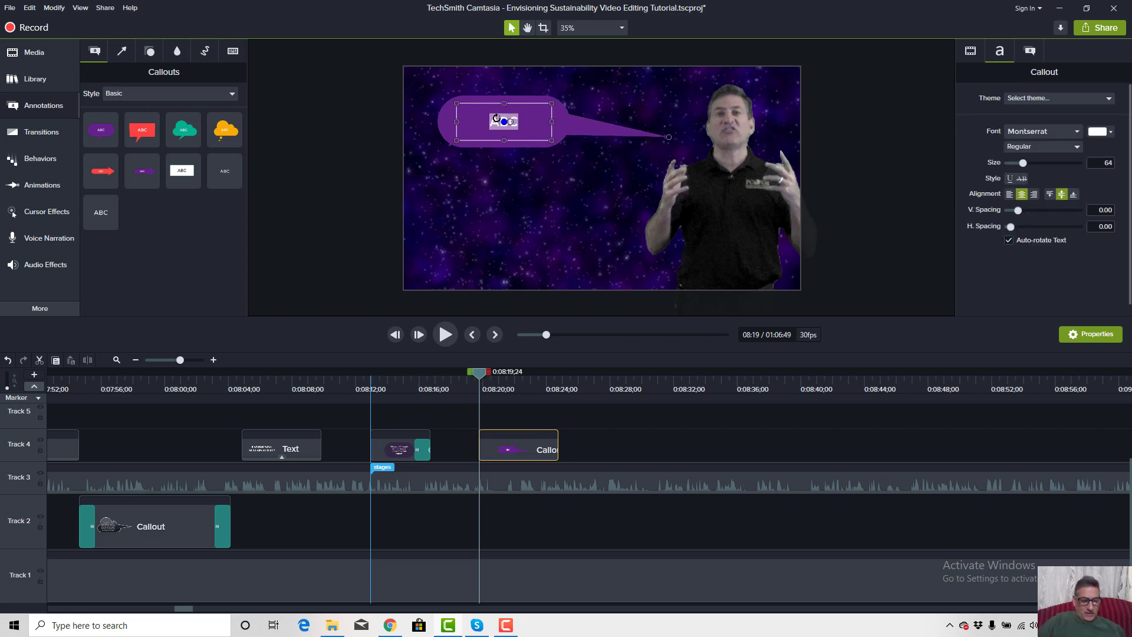
pyautogui.write('sustained action')
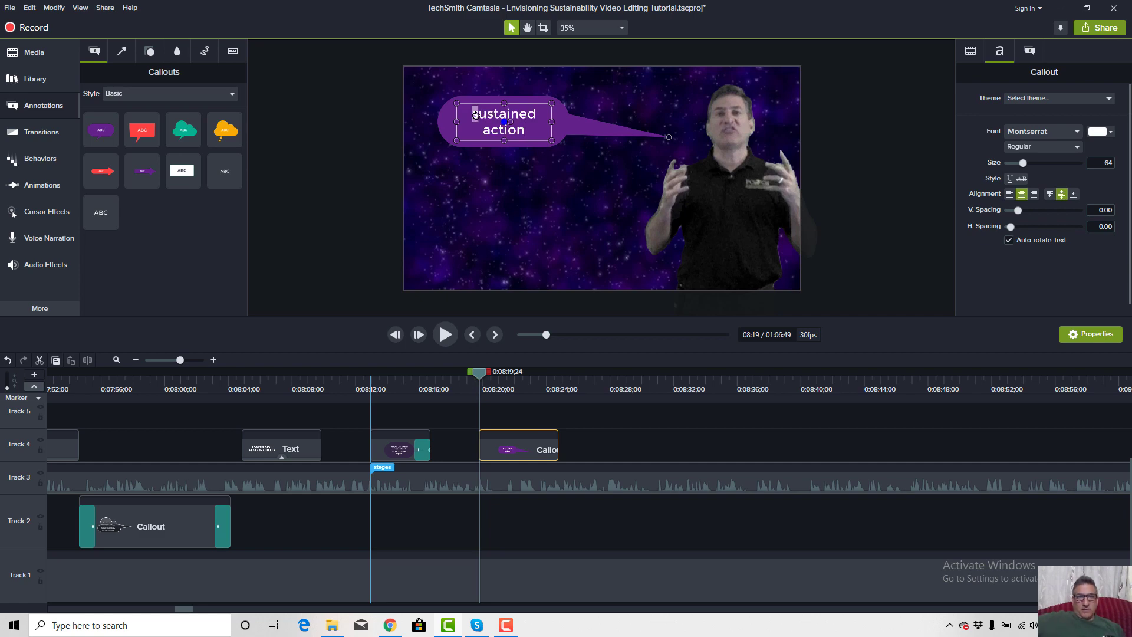
pyautogui.write('S')
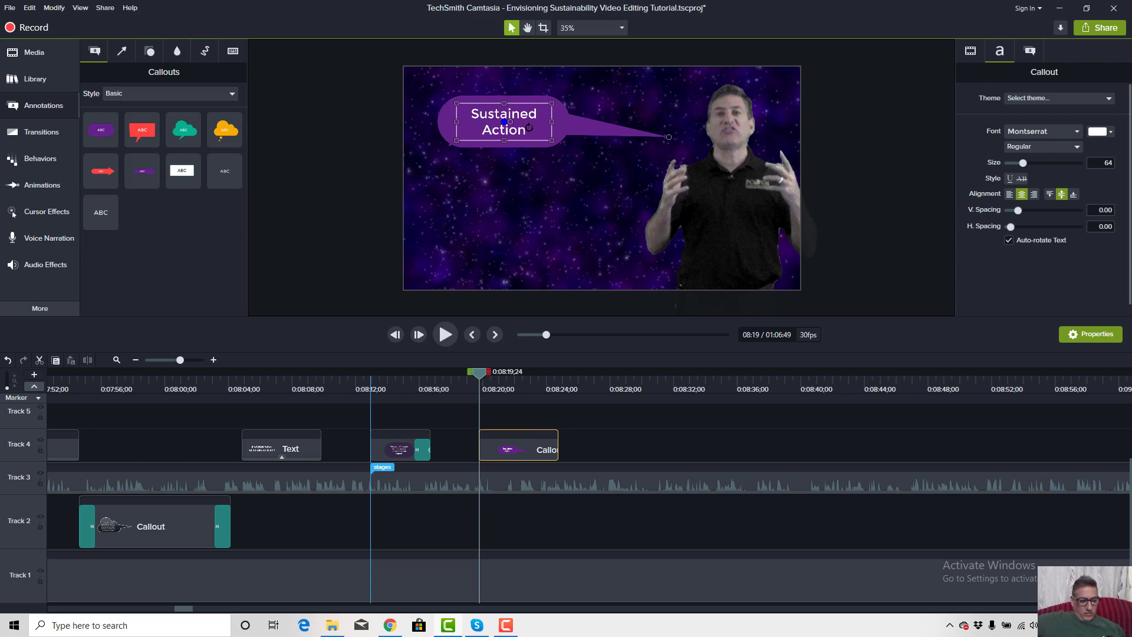
pyautogui.write('!')
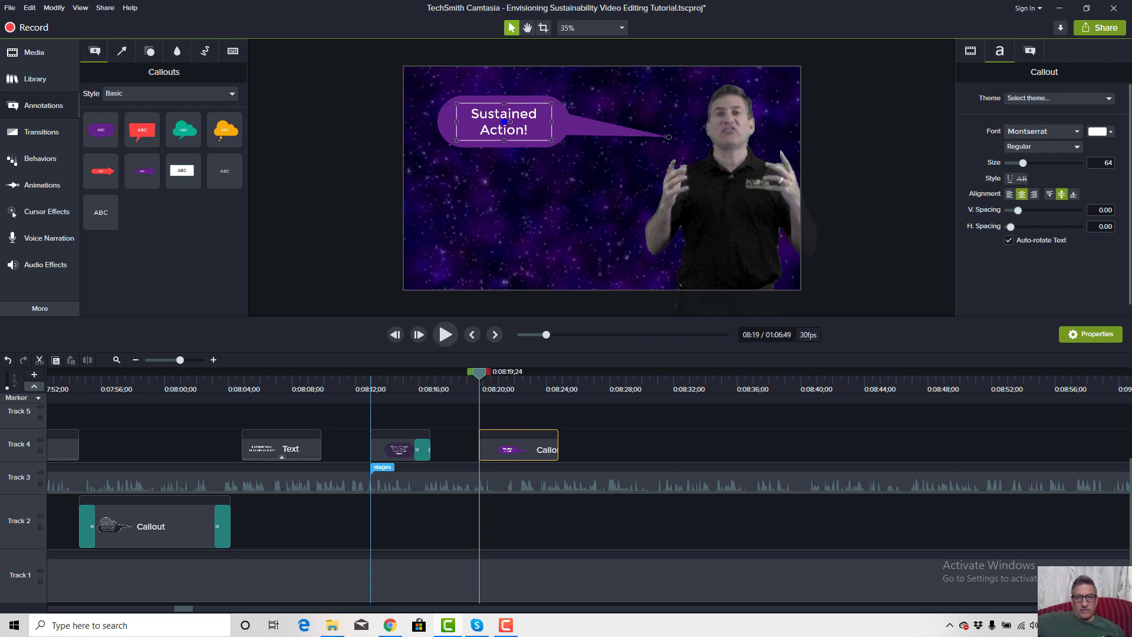
# Preview the "Sustained Action!" bubble, move it farther from the speaker, and shorten its tail to clear his face.
pyautogui.click(475, 480)
pyautogui.click(453, 380)
pyautogui.press('space')
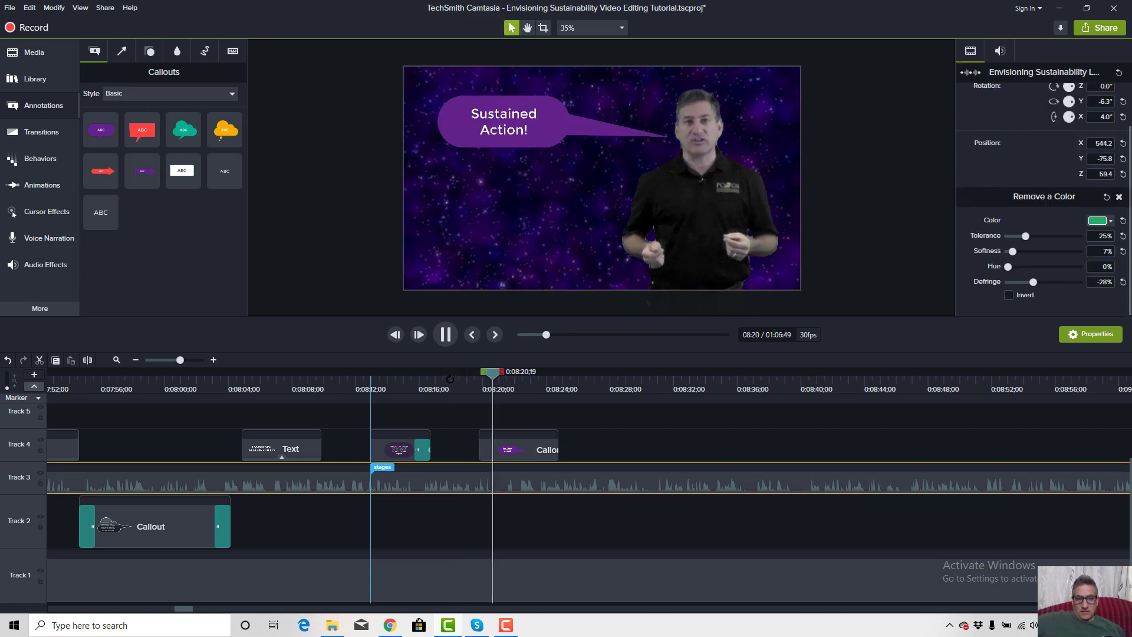
pyautogui.press('space')
pyautogui.moveTo(486, 130); pyautogui.dragTo(469, 129)
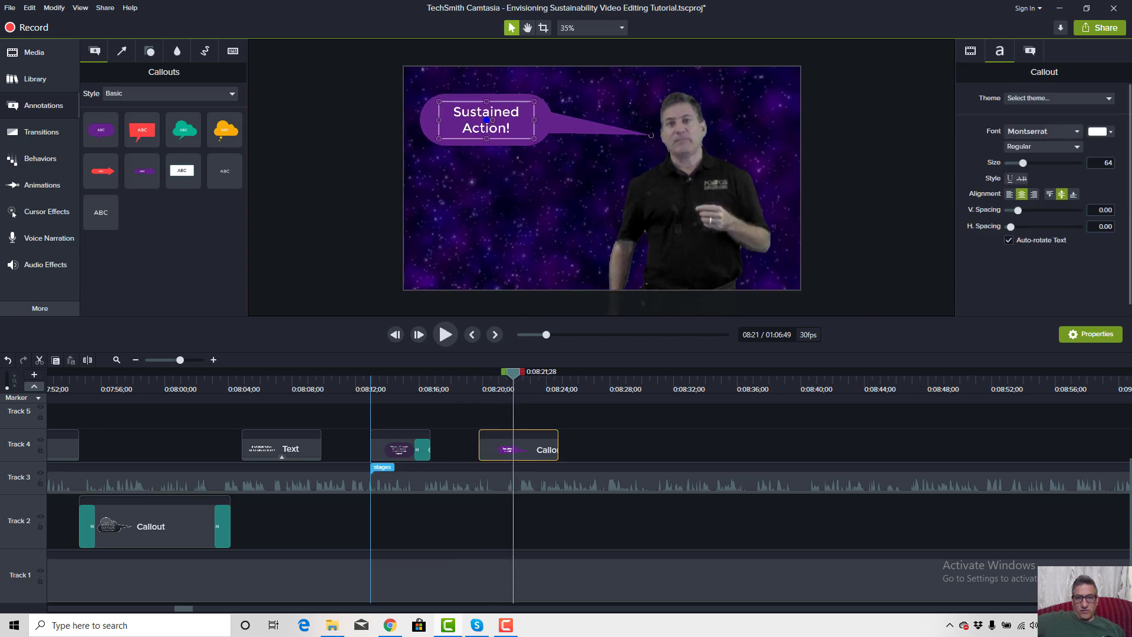
pyautogui.moveTo(644, 134); pyautogui.dragTo(611, 127)
# Replay the repositioned "Sustained Action!" bubble past its end and park the playhead at 0:08:23;15.
pyautogui.click(474, 379)
pyautogui.press('space')
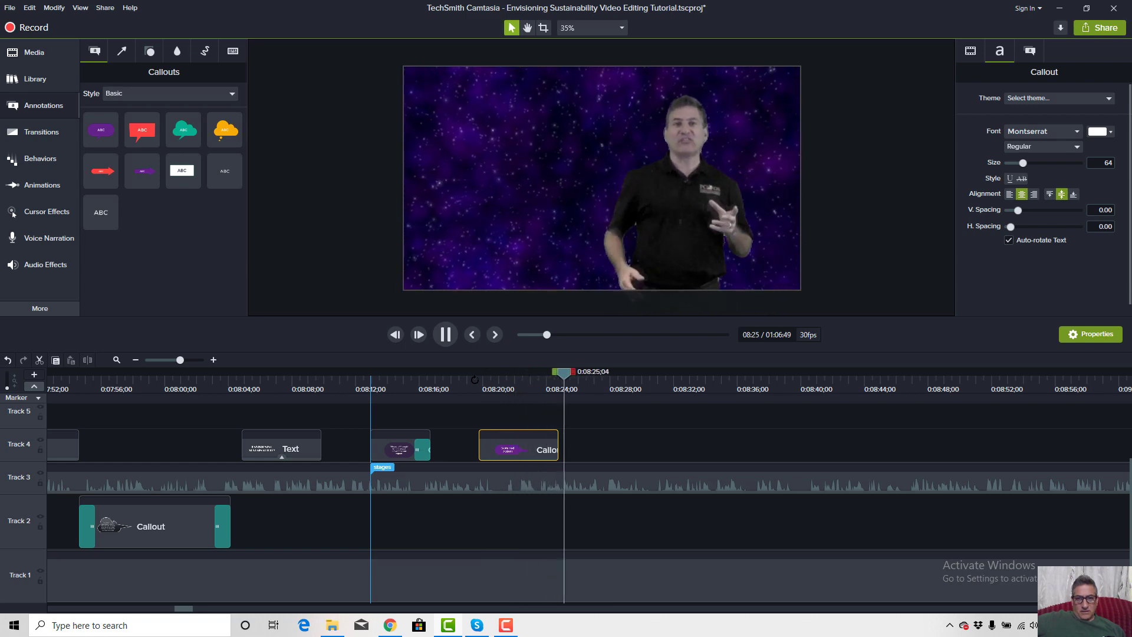
pyautogui.press('space')
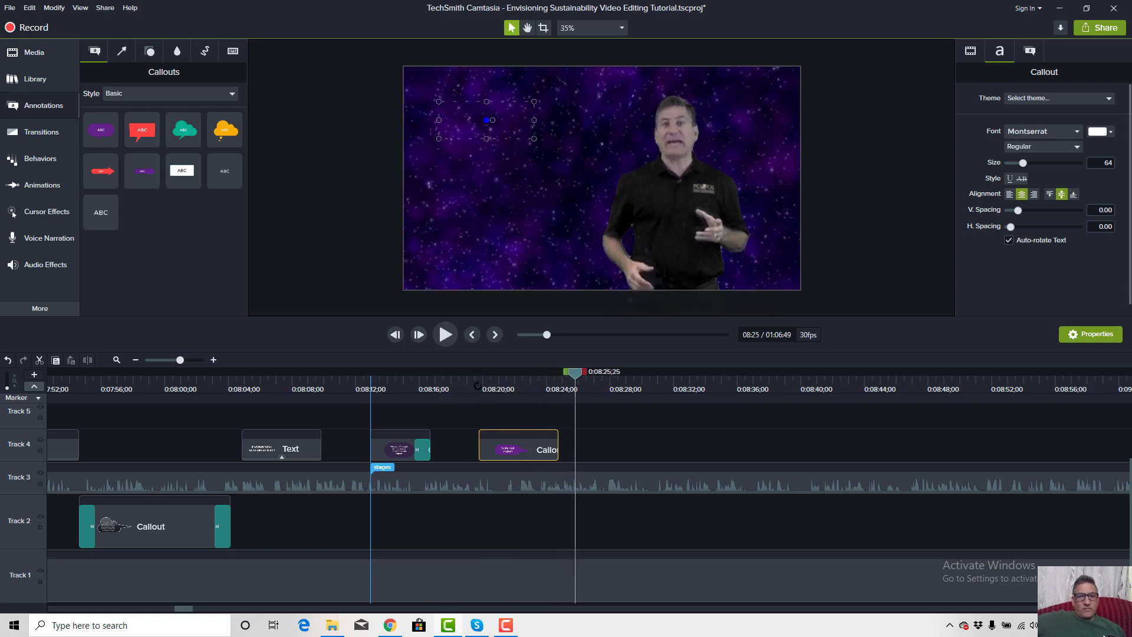
pyautogui.press('space')
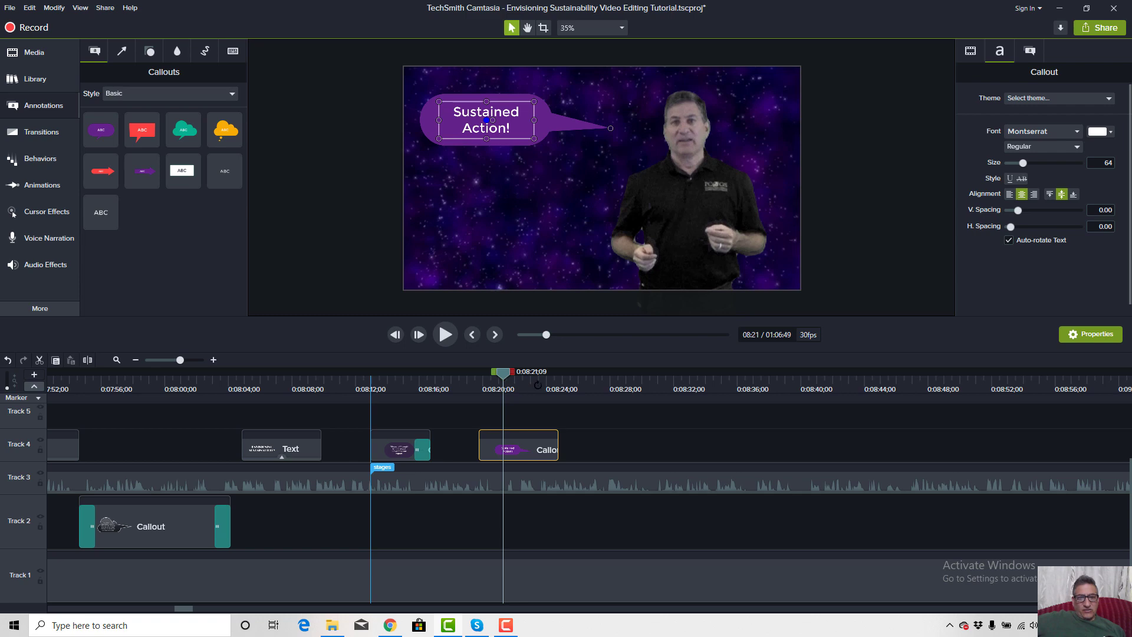
pyautogui.click(536, 384)
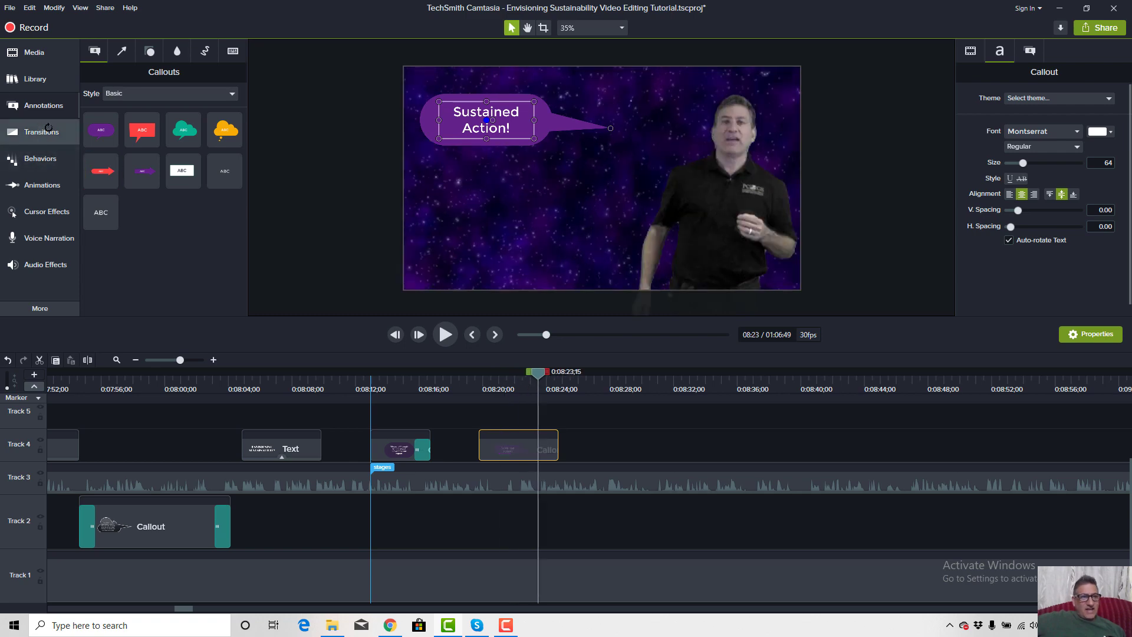
# Apply the Scale behavior to the "Sustained Action!" callout, set its In style to None, and show its Out settings.
pyautogui.click(33, 135)
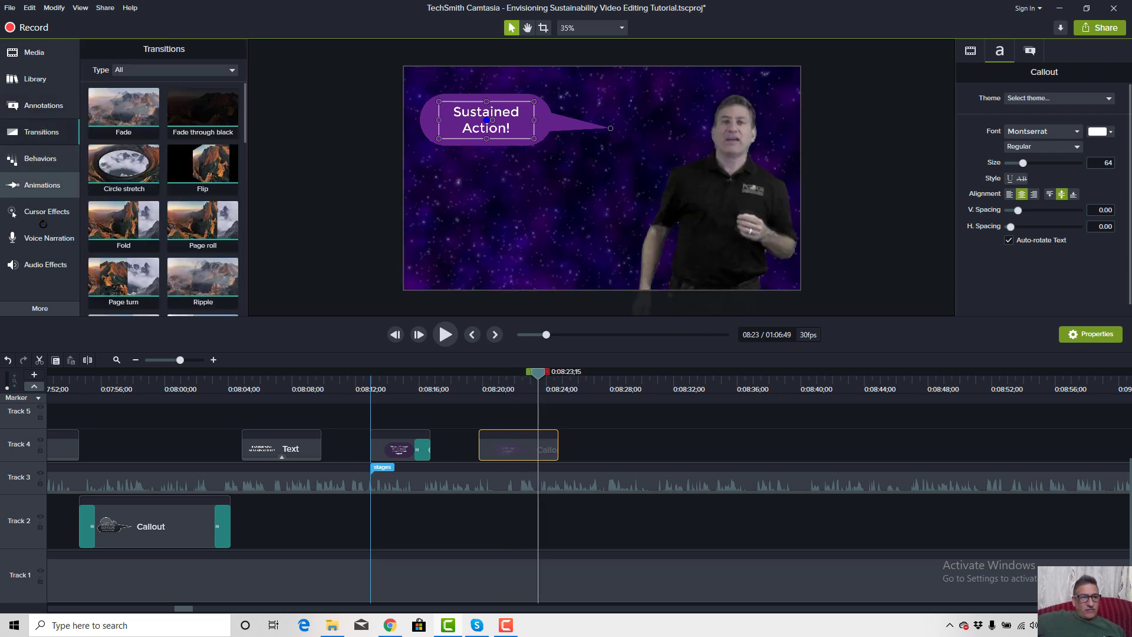
pyautogui.click(32, 159)
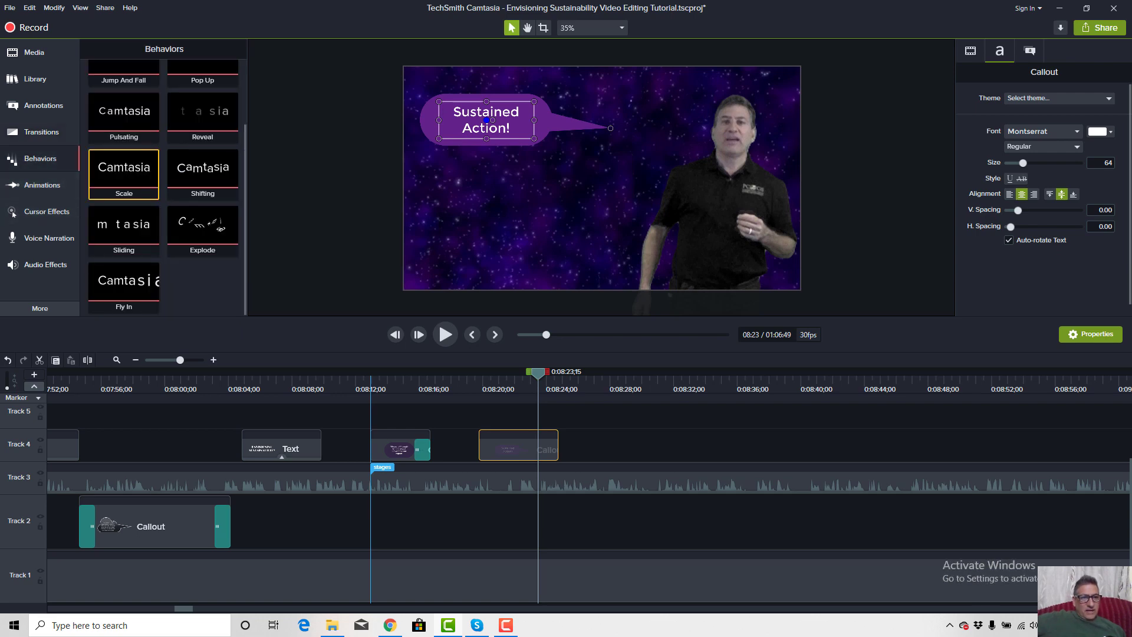
pyautogui.moveTo(124, 171); pyautogui.dragTo(546, 442)
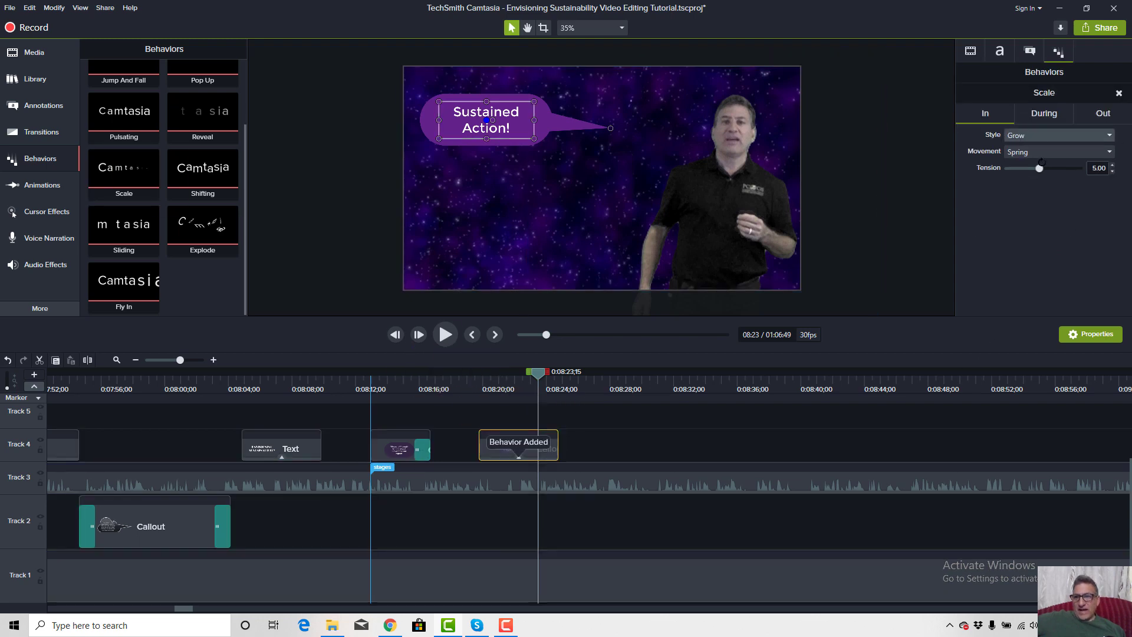
pyautogui.click(1110, 134)
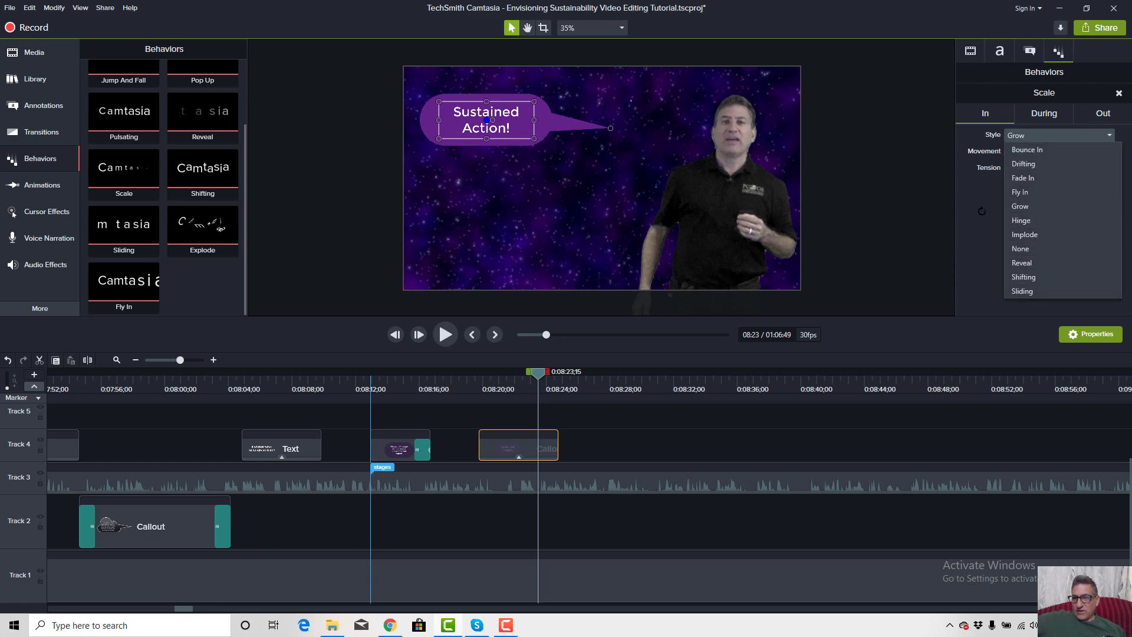
pyautogui.click(1020, 248)
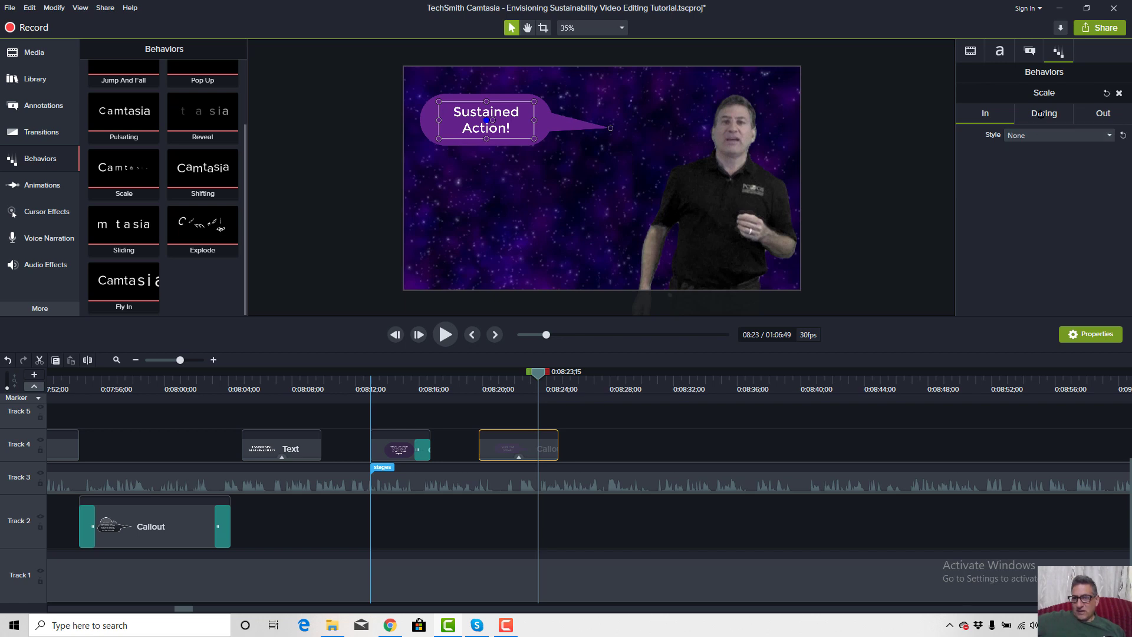
pyautogui.click(1102, 115)
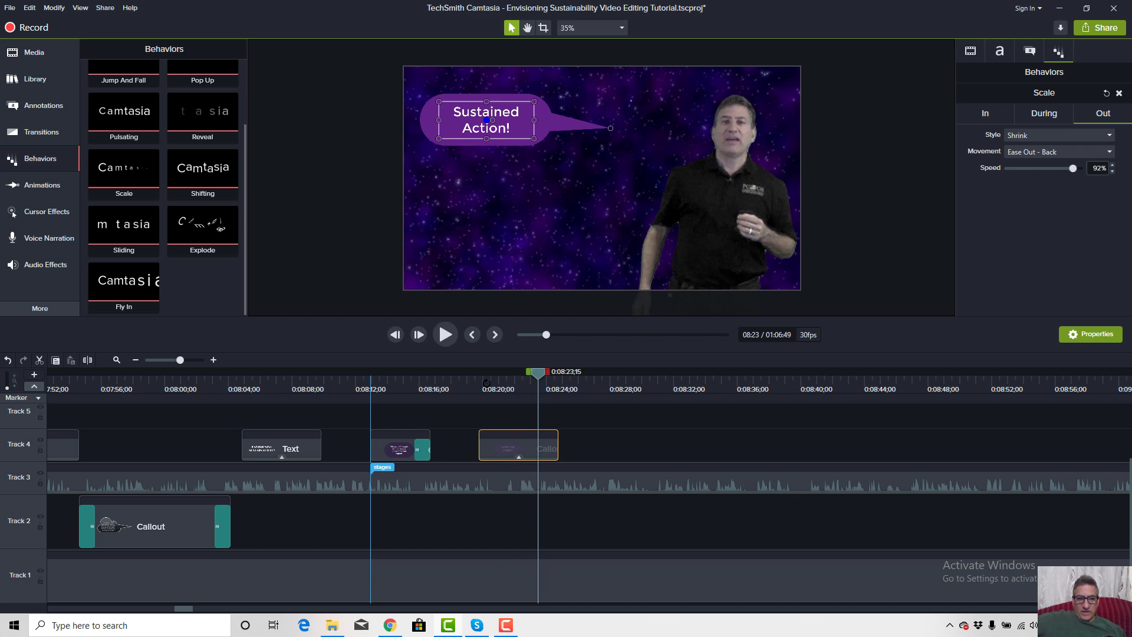
# Preview the "Sustained Action!" callout with its Scale behavior from the clip's start.
pyautogui.click(477, 381)
pyautogui.press('space')
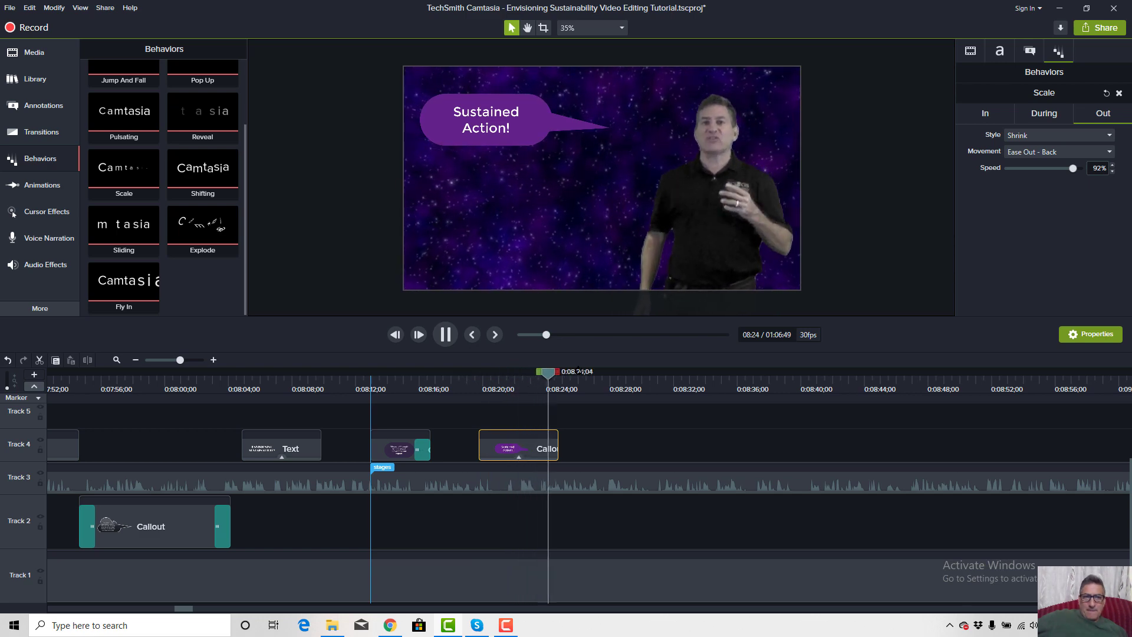
pyautogui.press('space')
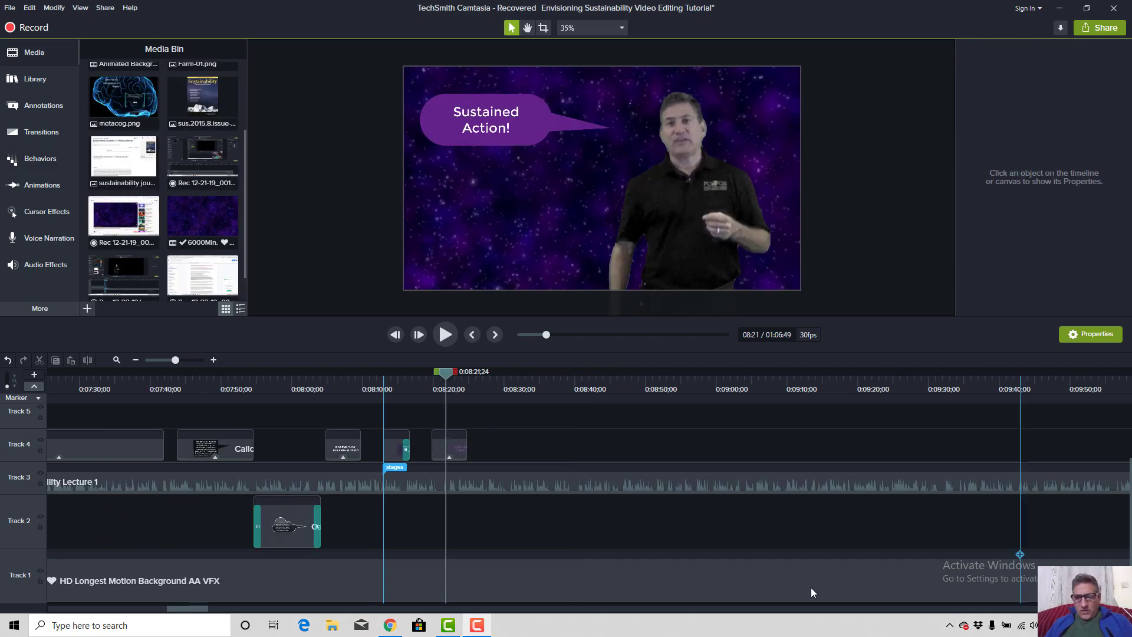
# Play the lecture footage beyond the "Sustained Action!" callout, check the speaker volume, and stop at 0:08:30;20.
pyautogui.click(478, 626)
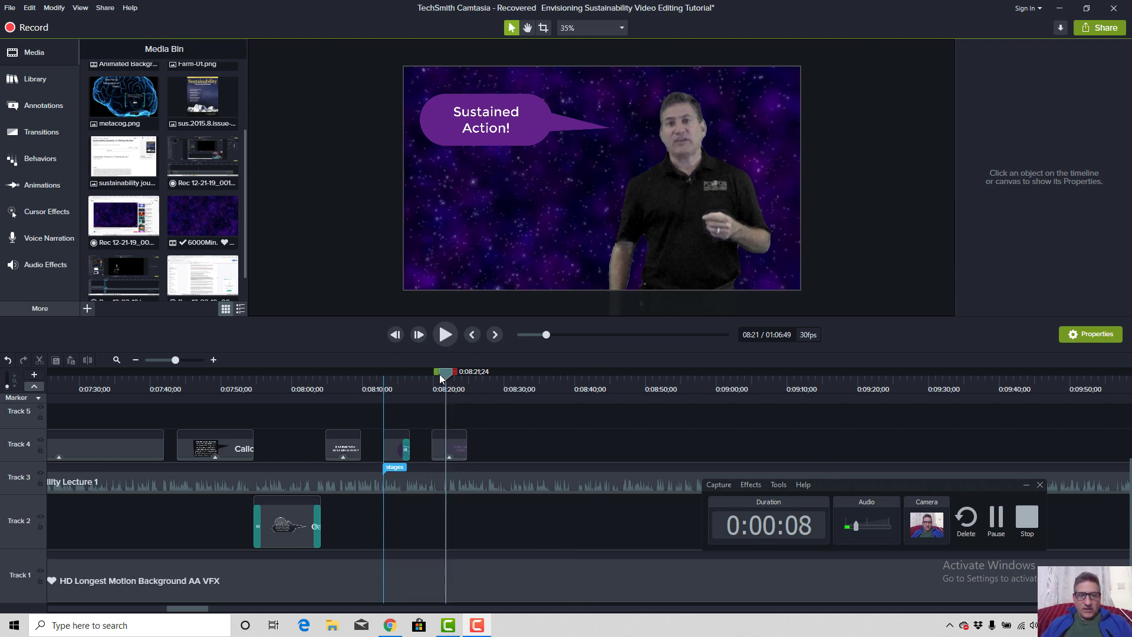
pyautogui.press('space')
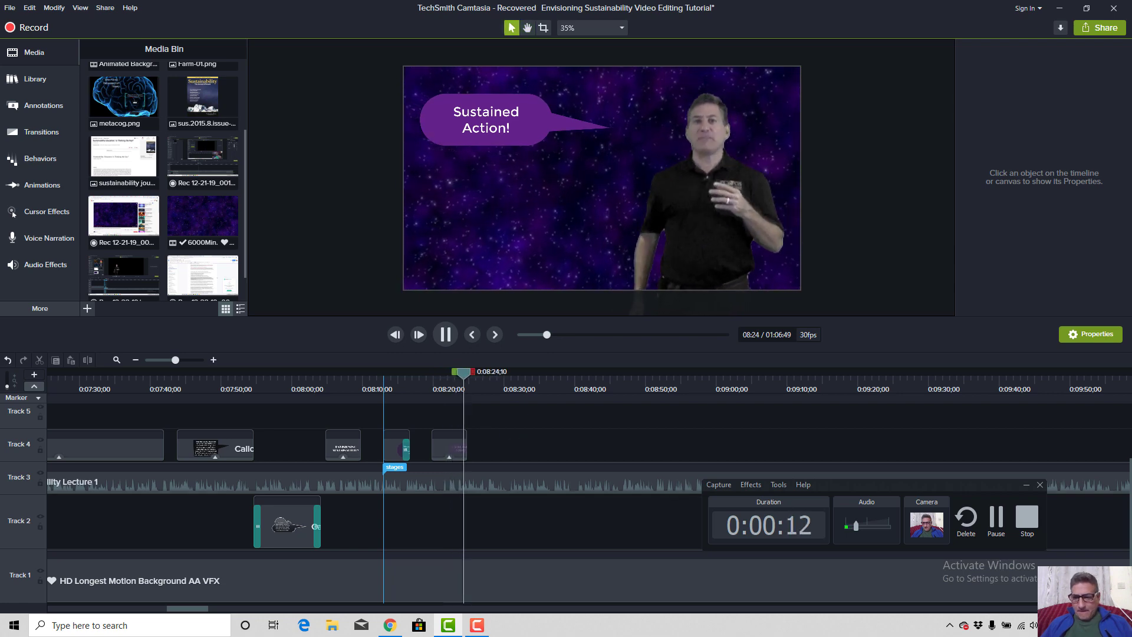
pyautogui.press('space')
pyautogui.click(1033, 625)
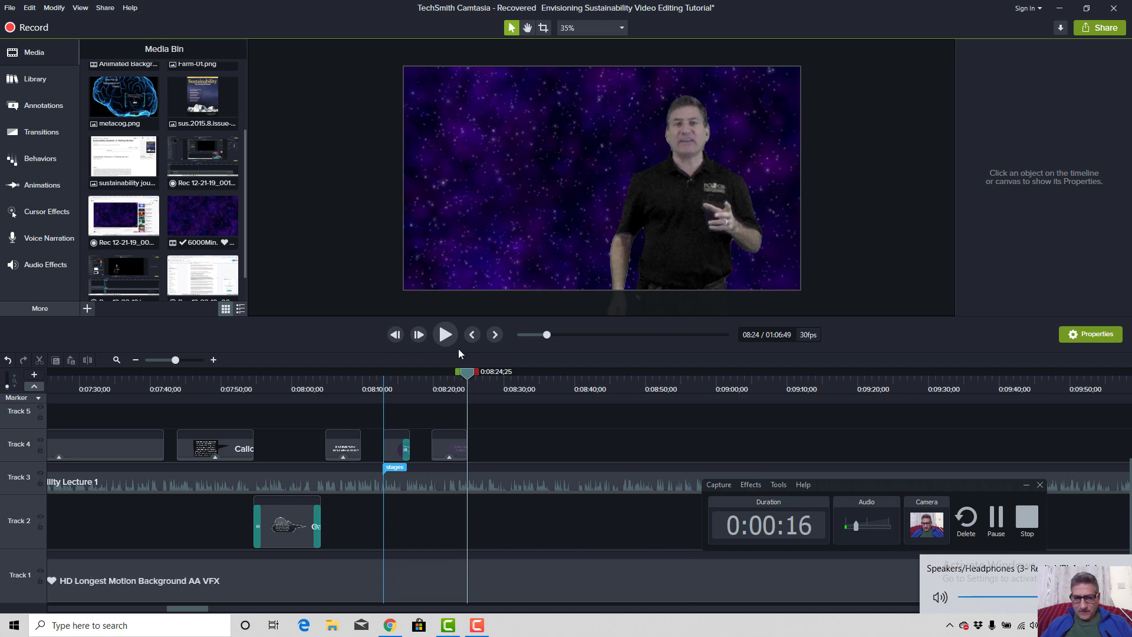
pyautogui.click(468, 376)
pyautogui.press('space')
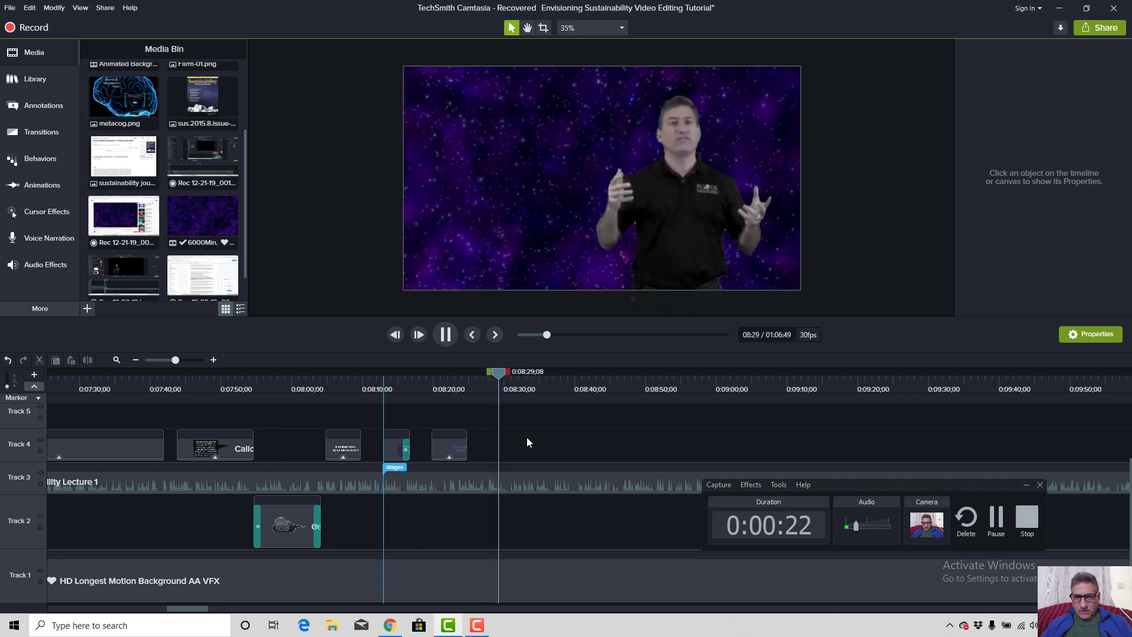
pyautogui.press('space')
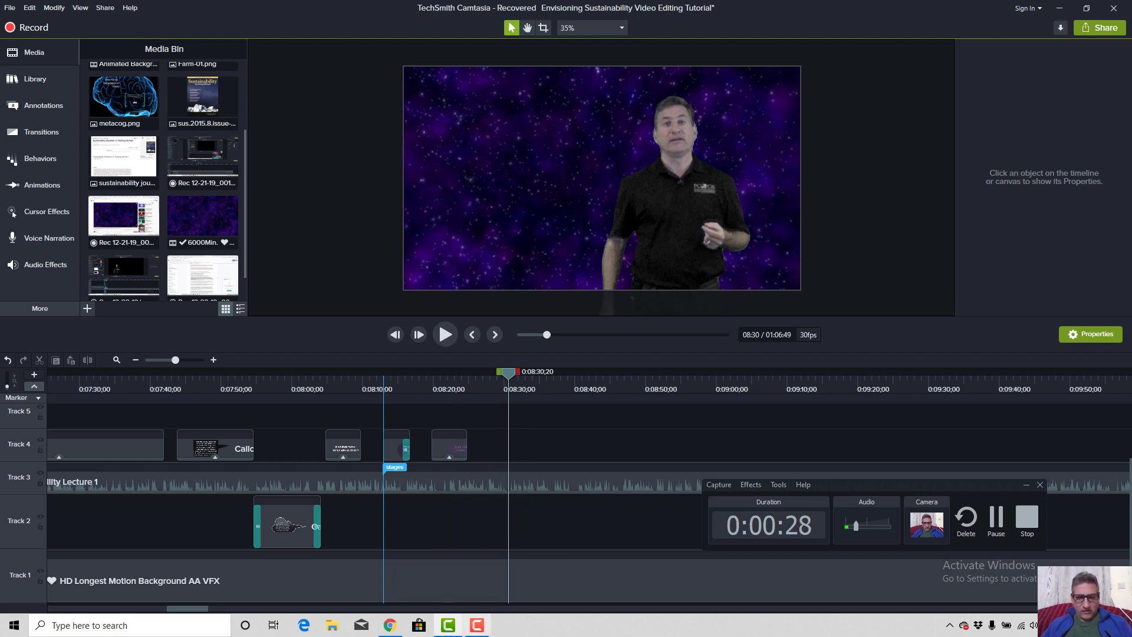
# Switch to Chrome and search Ecosia for images of "hunter gatherer pleistocene".
pyautogui.click(390, 625)
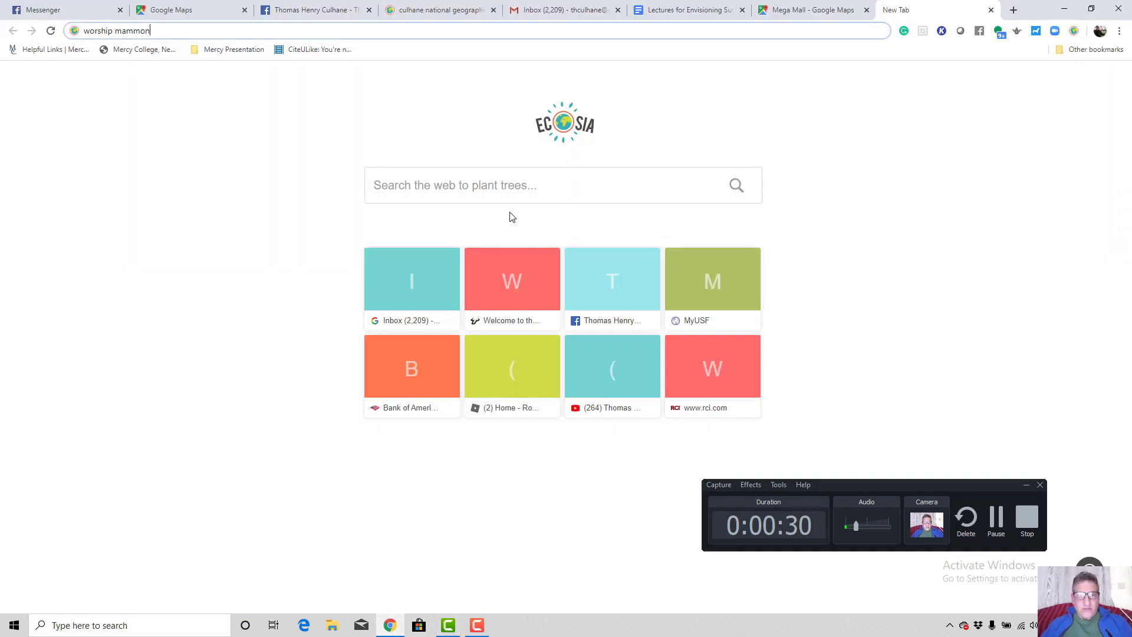
pyautogui.click(423, 185)
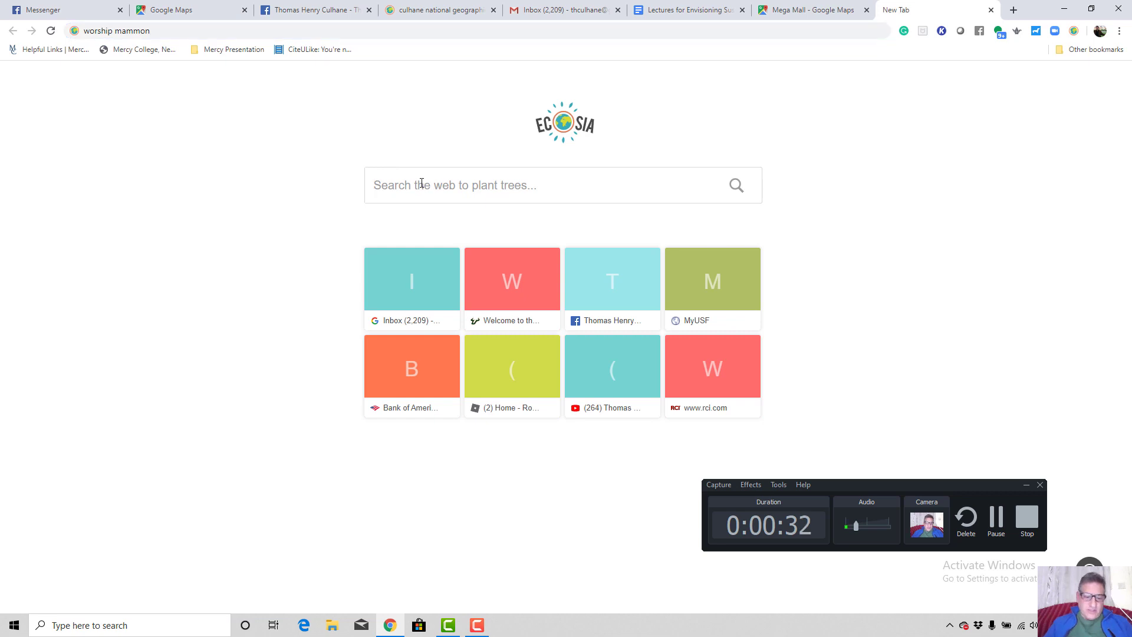
pyautogui.write('hunter gatherer ple')
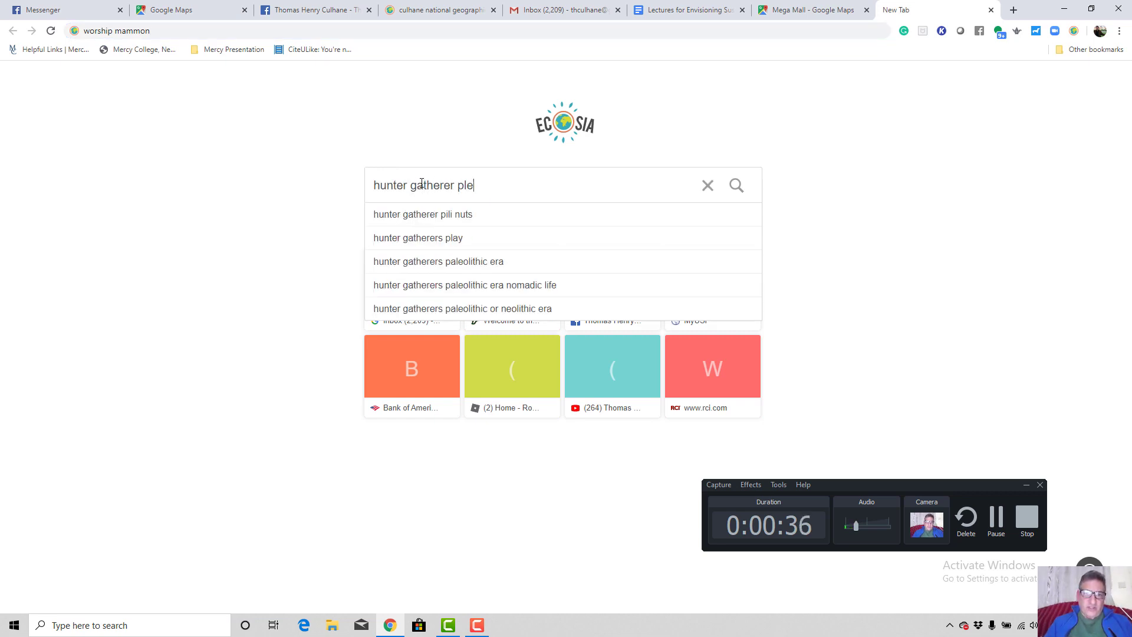
pyautogui.write('istocene')
pyautogui.press('Return')
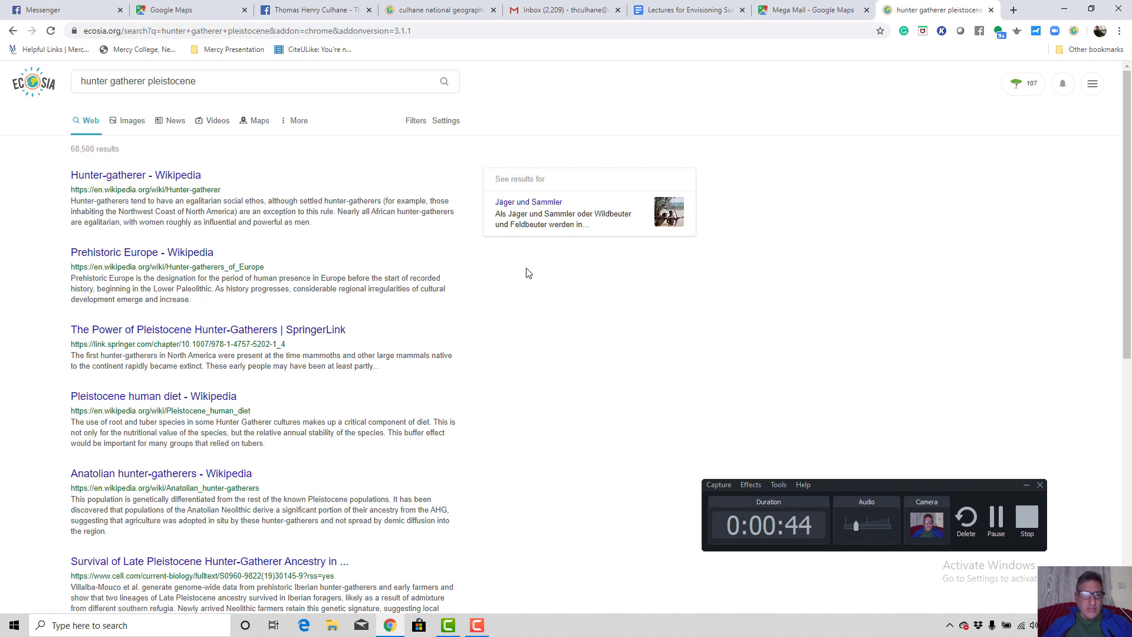
pyautogui.click(119, 129)
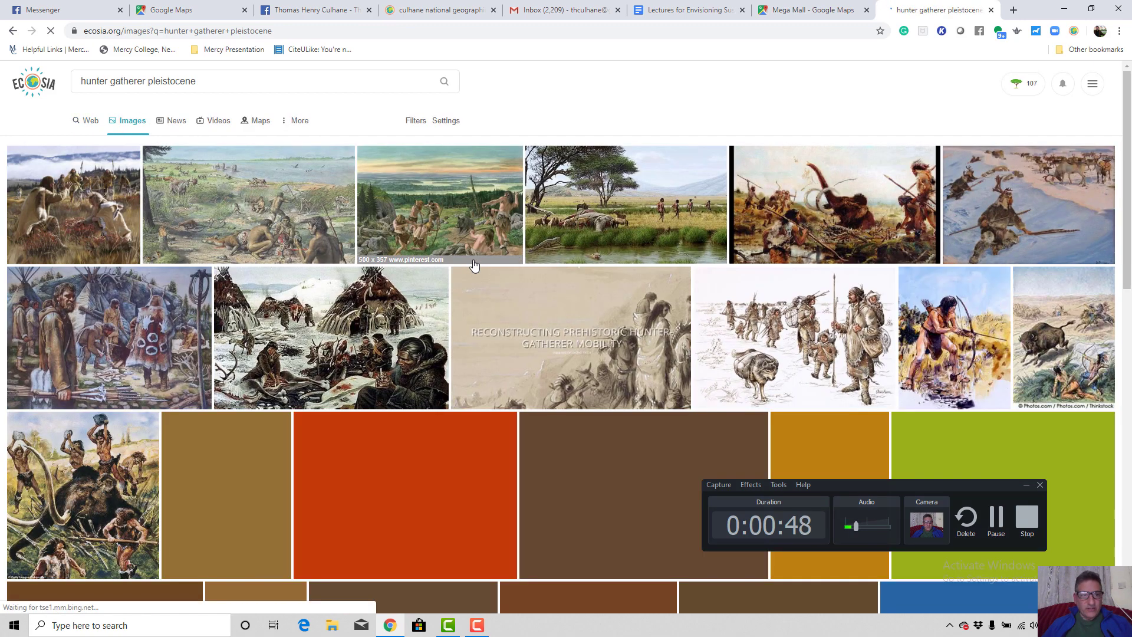
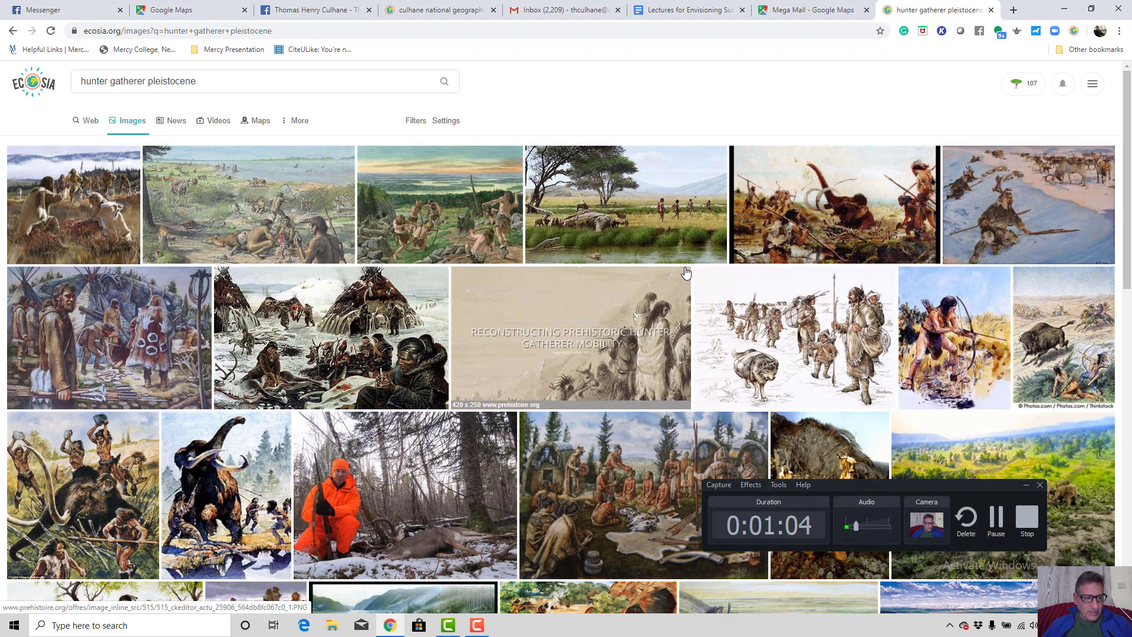
# Browse the hunter gatherer pleistocene image results for a picture that can illustrate the lecture.
pyautogui.scroll(-4, 688, 261)
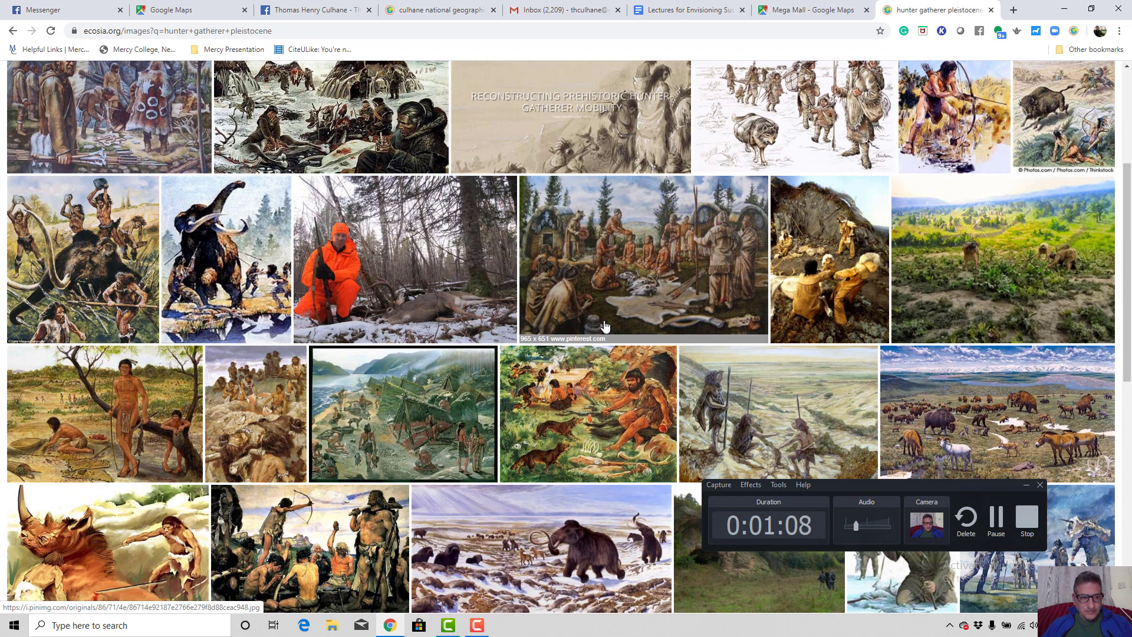
pyautogui.scroll(3, 602, 324)
pyautogui.scroll(-5, 413, 330)
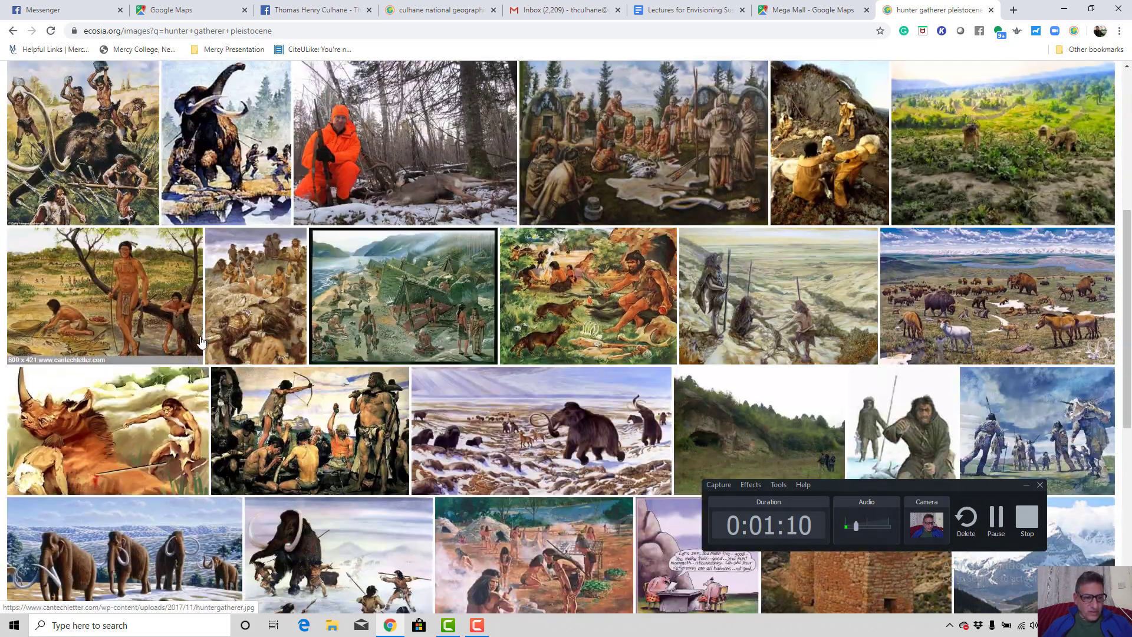
pyautogui.scroll(-3, 351, 451)
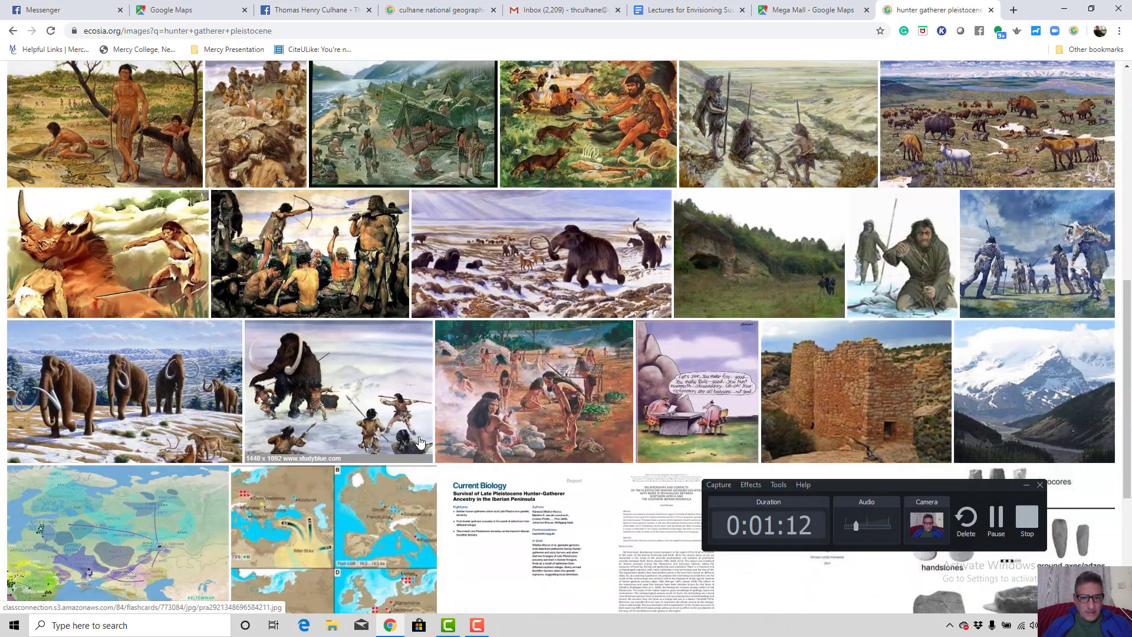
pyautogui.scroll(-3, 398, 433)
pyautogui.scroll(5, 398, 433)
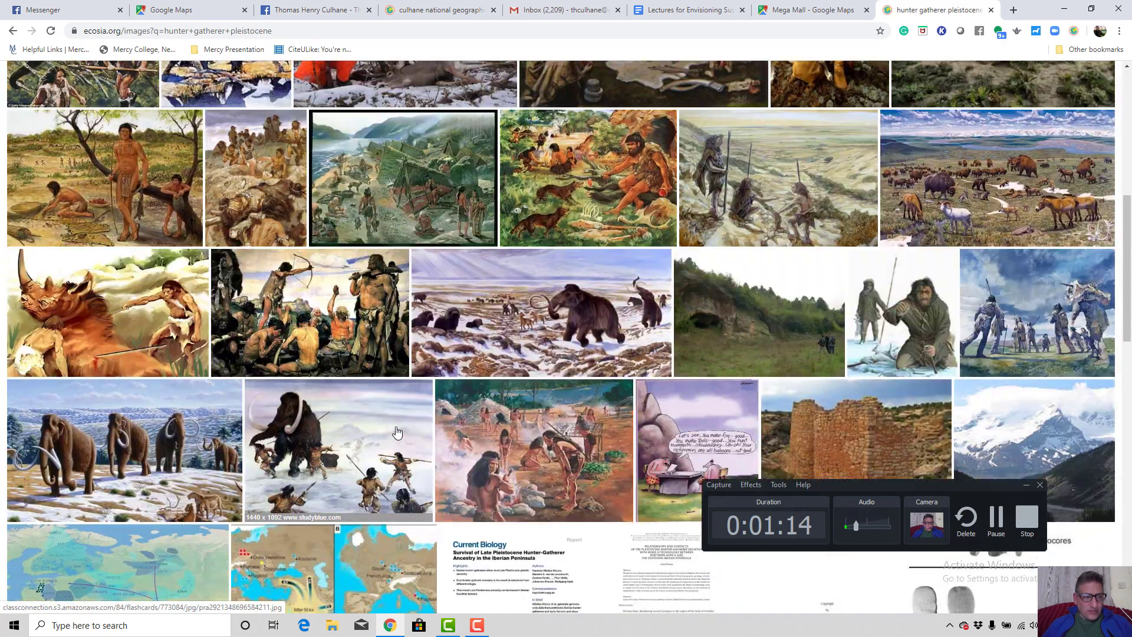
pyautogui.scroll(2, 356, 421)
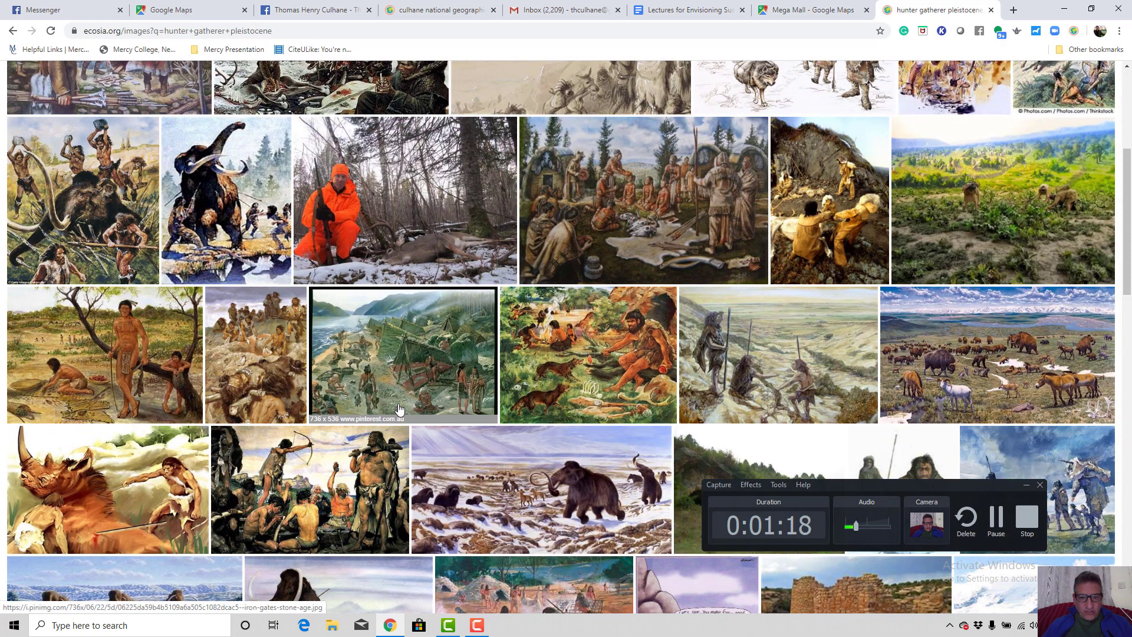
pyautogui.scroll(-15, 398, 404)
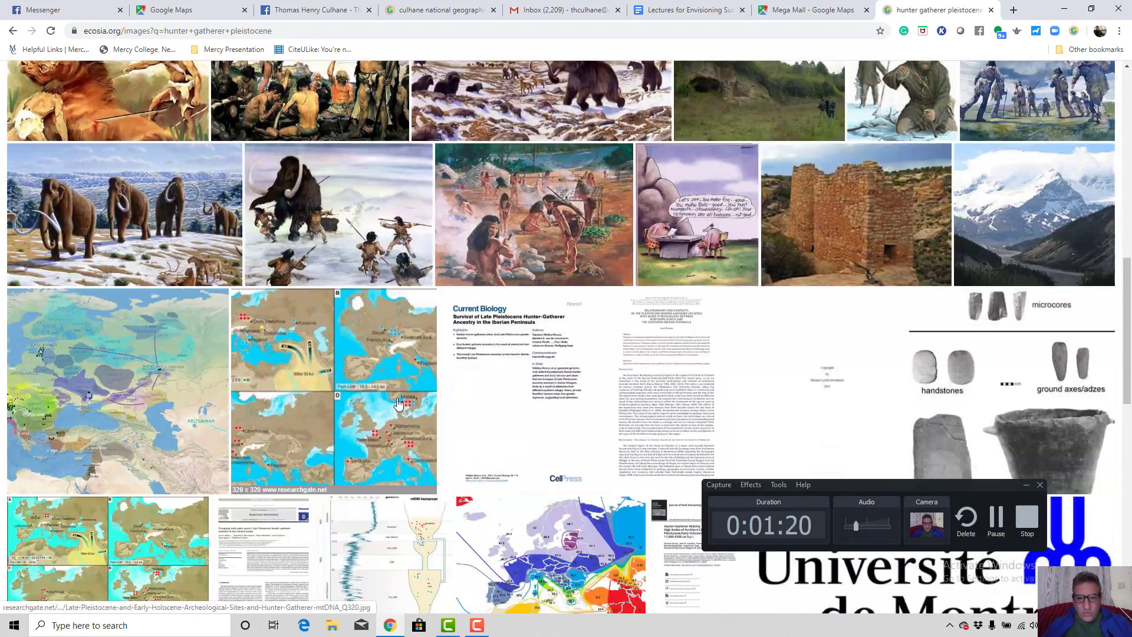
pyautogui.scroll(-2, 397, 403)
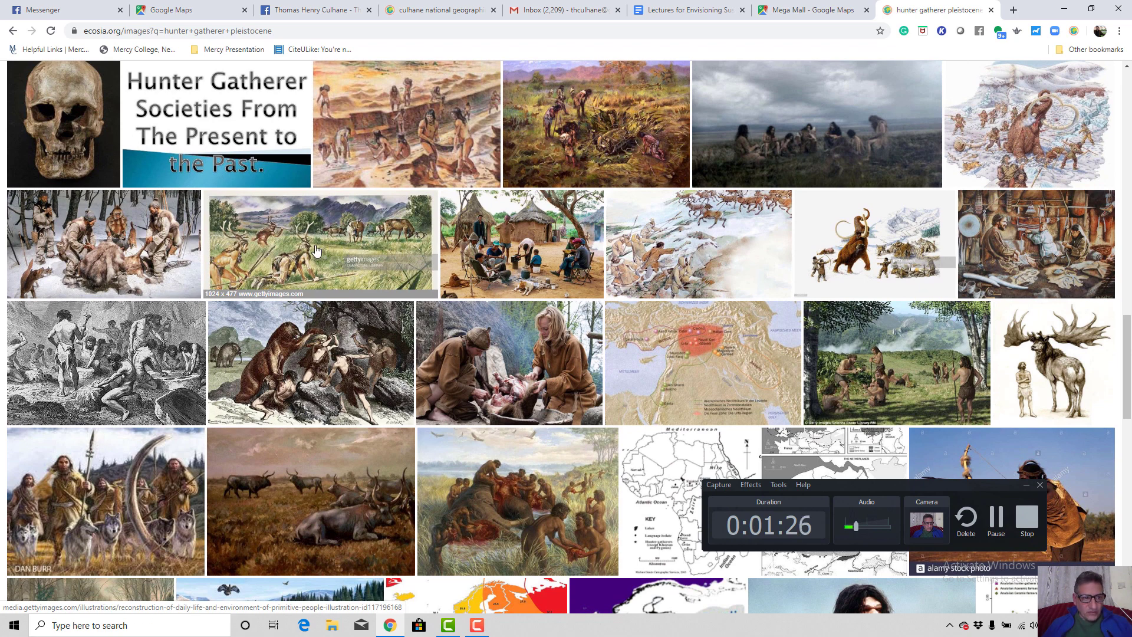
pyautogui.scroll(-5, 317, 250)
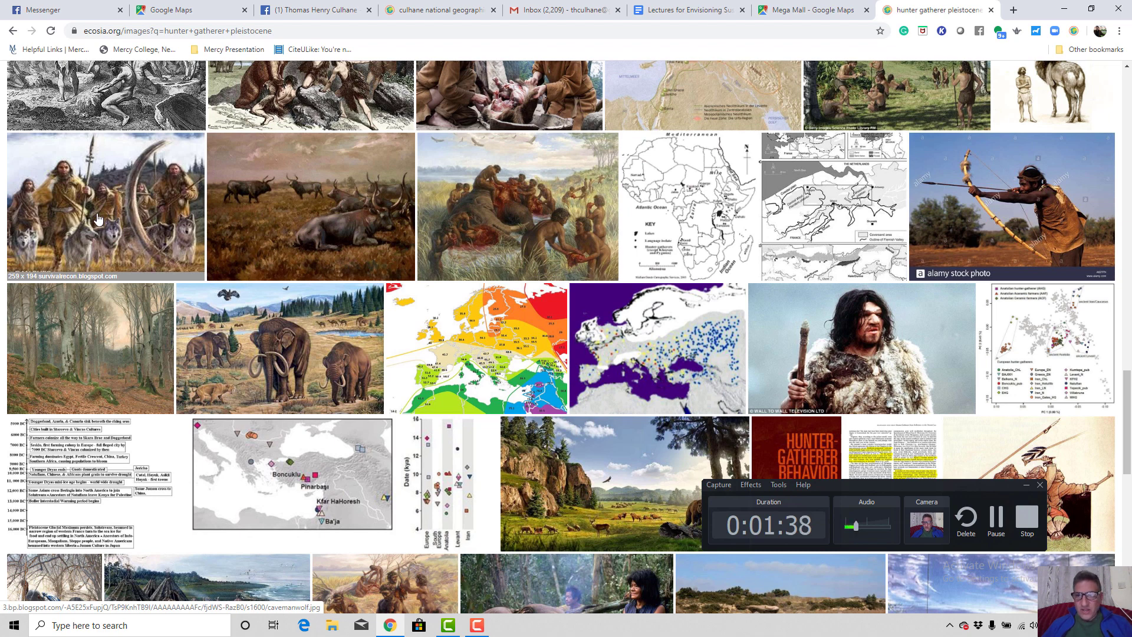
pyautogui.scroll(1, 98, 219)
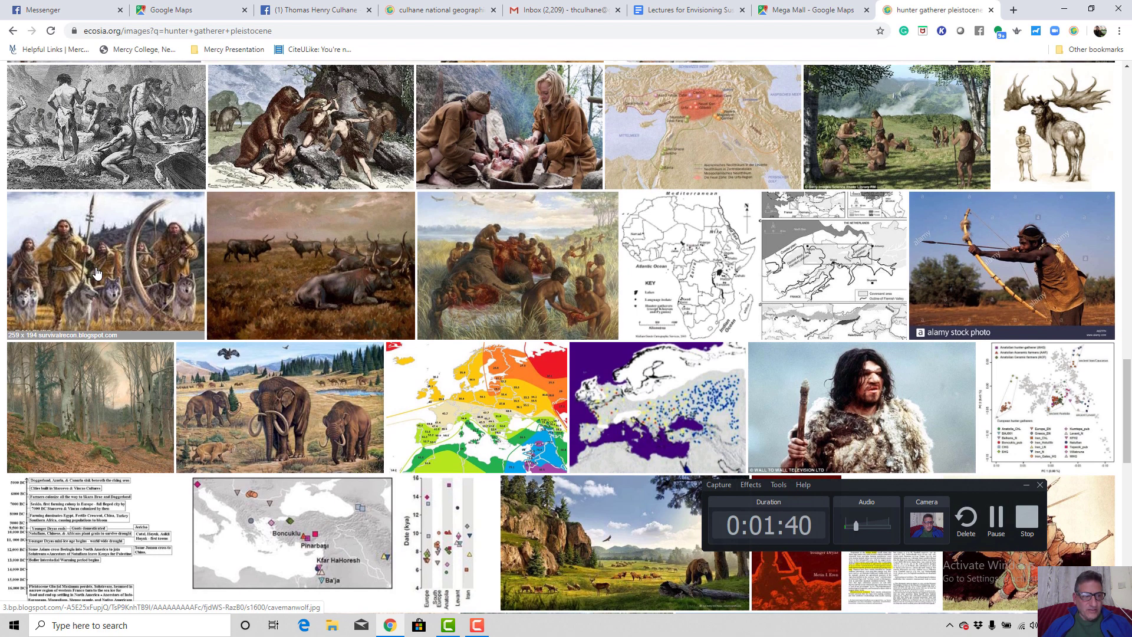
# Enlarge the survivalrecon.blogspot.com picture of hunters with wolves and save it as the JPEG cavemanwolf in the Images folder.
pyautogui.click(107, 262)
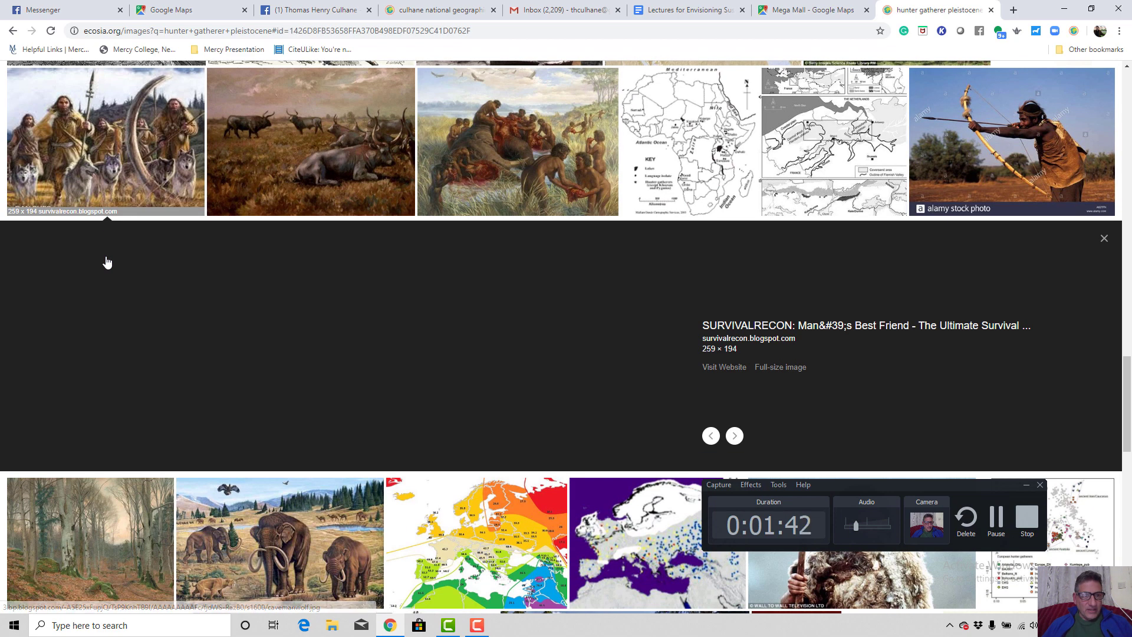
pyautogui.click(108, 179)
pyautogui.click(106, 174)
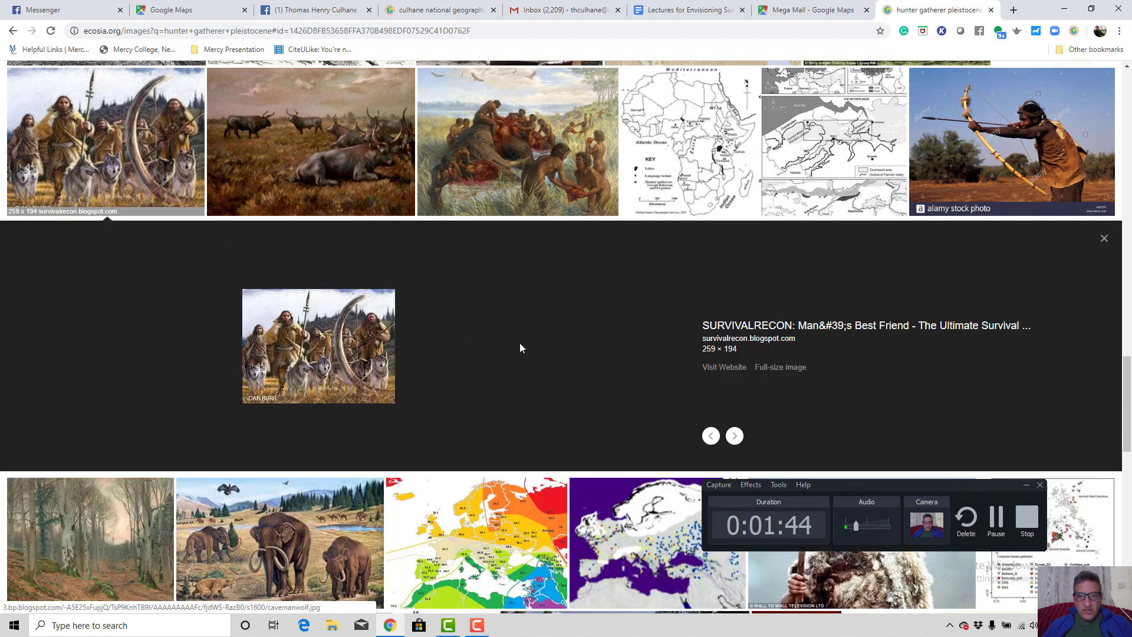
pyautogui.rightClick(344, 343)
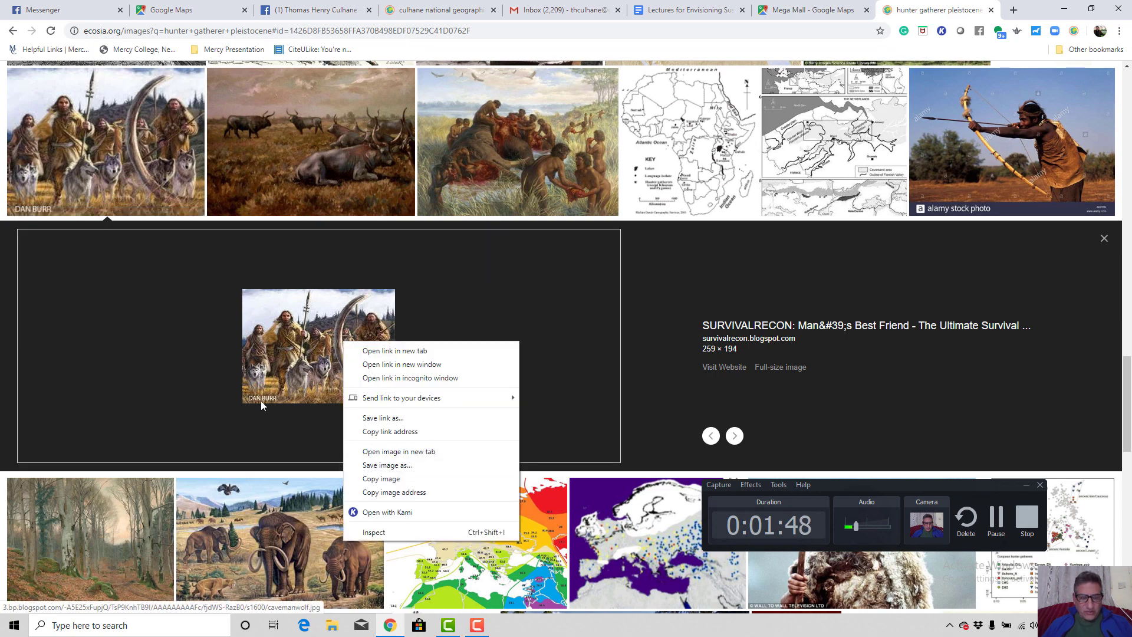
pyautogui.click(400, 465)
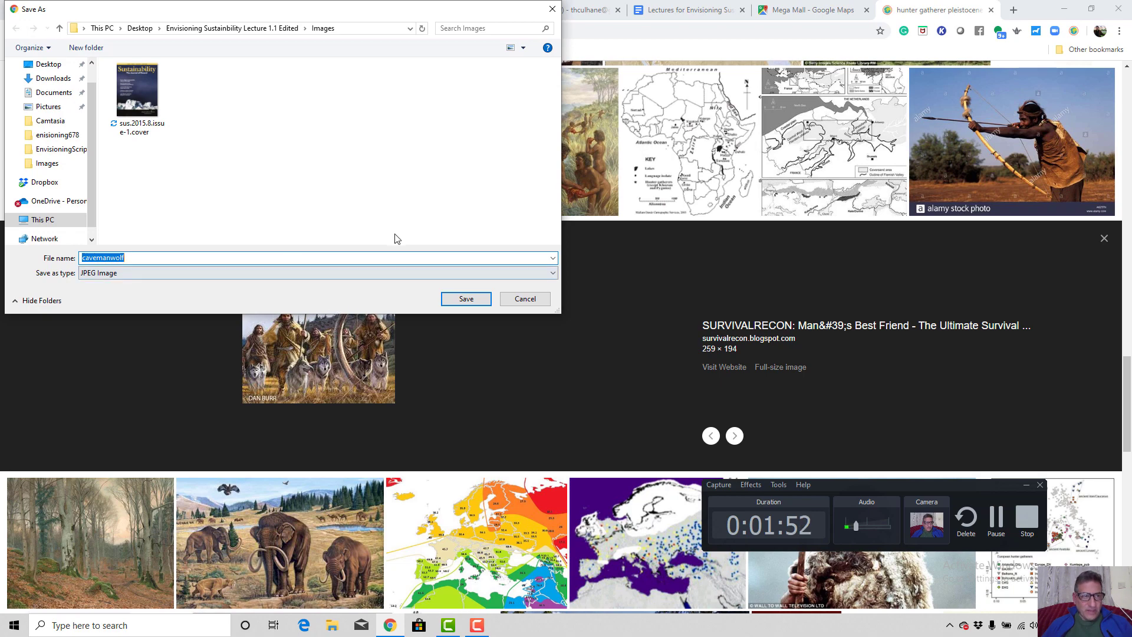
pyautogui.click(464, 299)
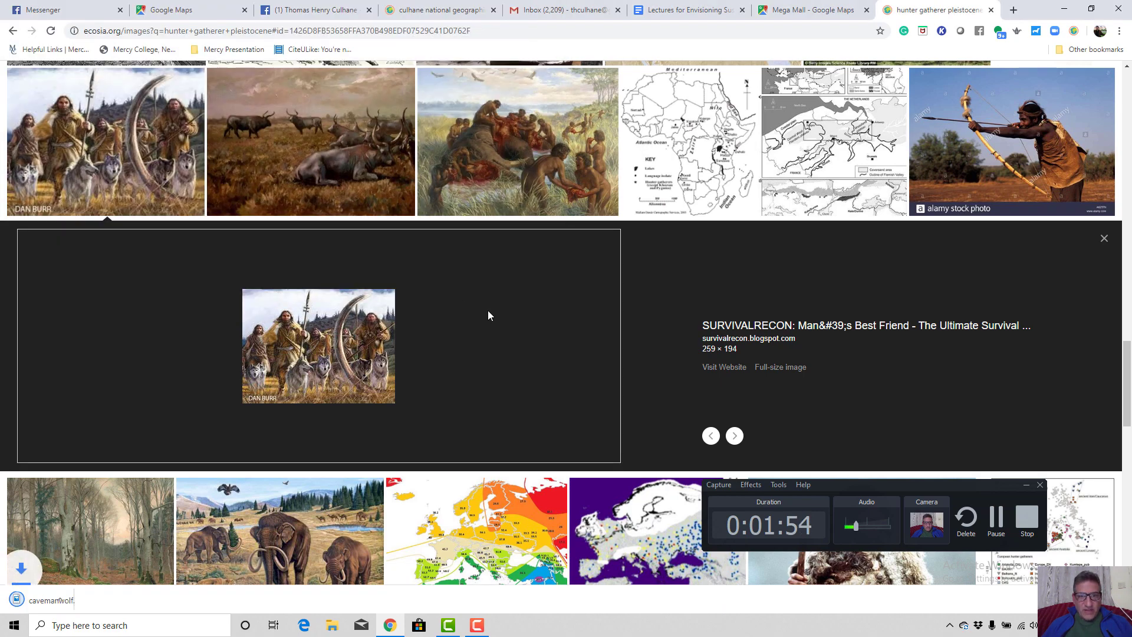
# Switch to Camtasia and import cavemanwolf.jpg into the Media Bin.
pyautogui.click(451, 624)
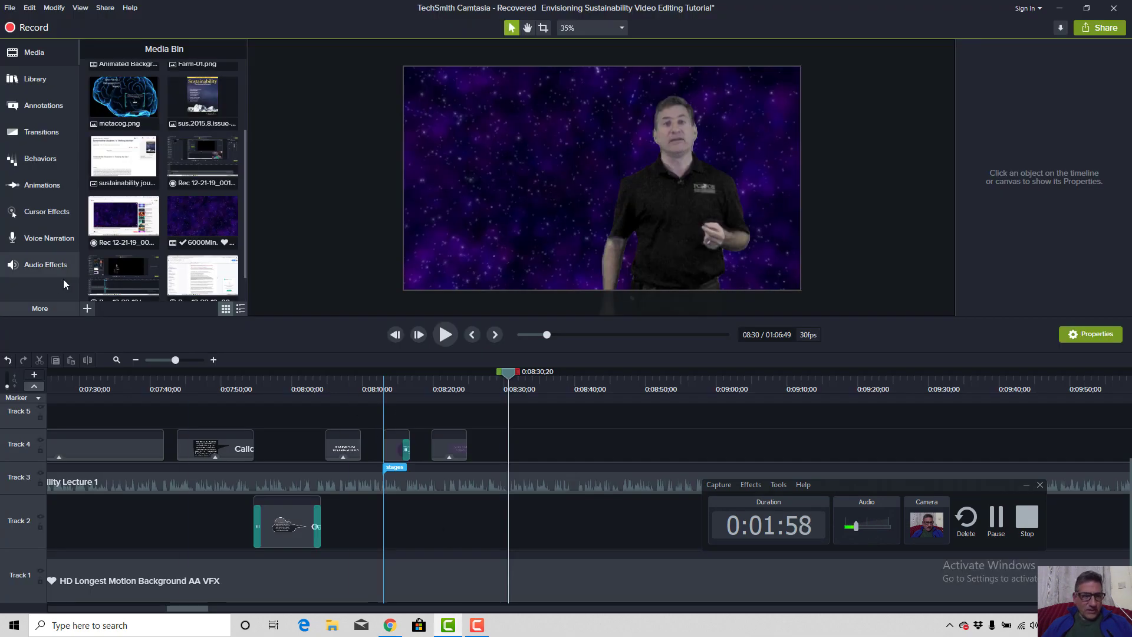
pyautogui.click(87, 308)
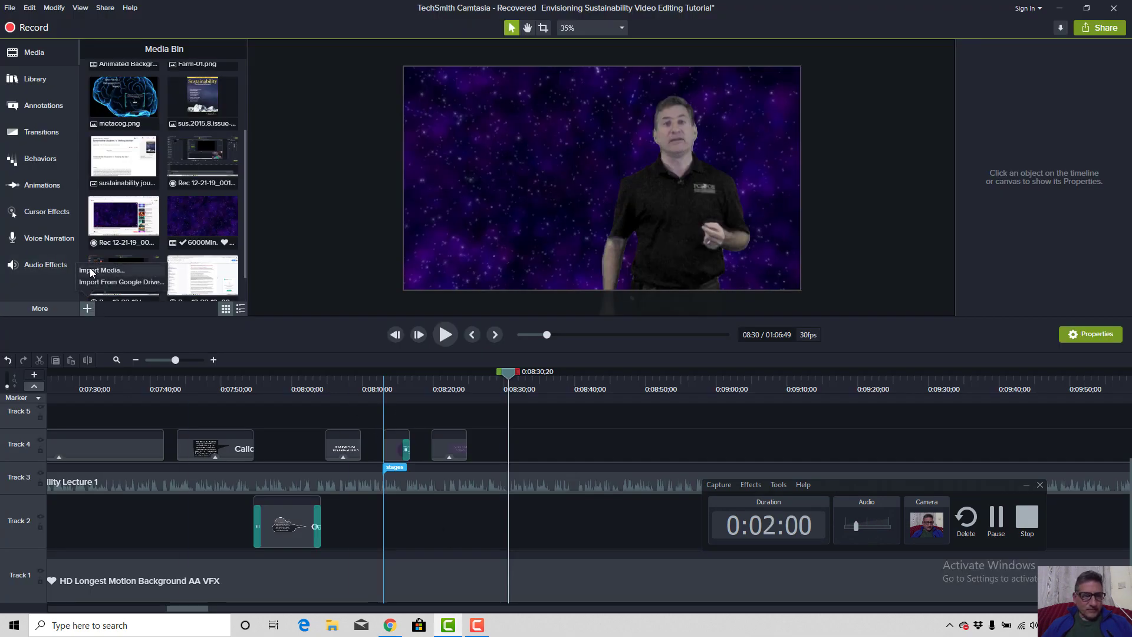
pyautogui.click(112, 268)
pyautogui.doubleClick(490, 168)
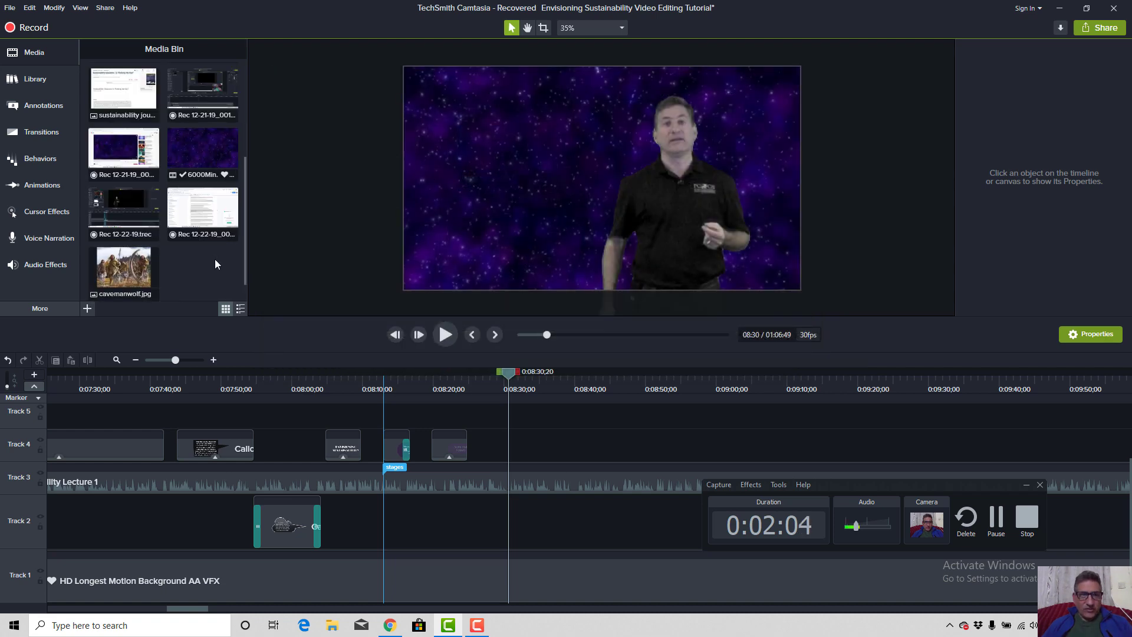
# Place cavemanwolf.jpg beside the speaker on the canvas at about 352% scale and move its clip to Track 2 near 0:08:27.
pyautogui.moveTo(125, 268); pyautogui.dragTo(554, 242)
pyautogui.moveTo(530, 192); pyautogui.dragTo(518, 189)
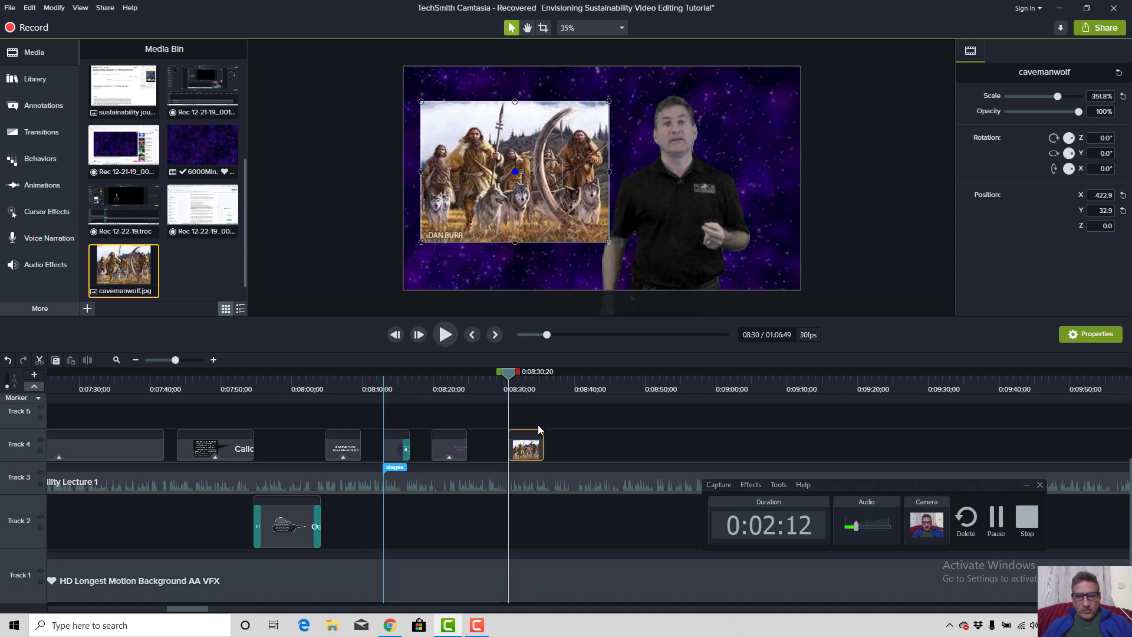
pyautogui.moveTo(531, 450); pyautogui.dragTo(504, 499)
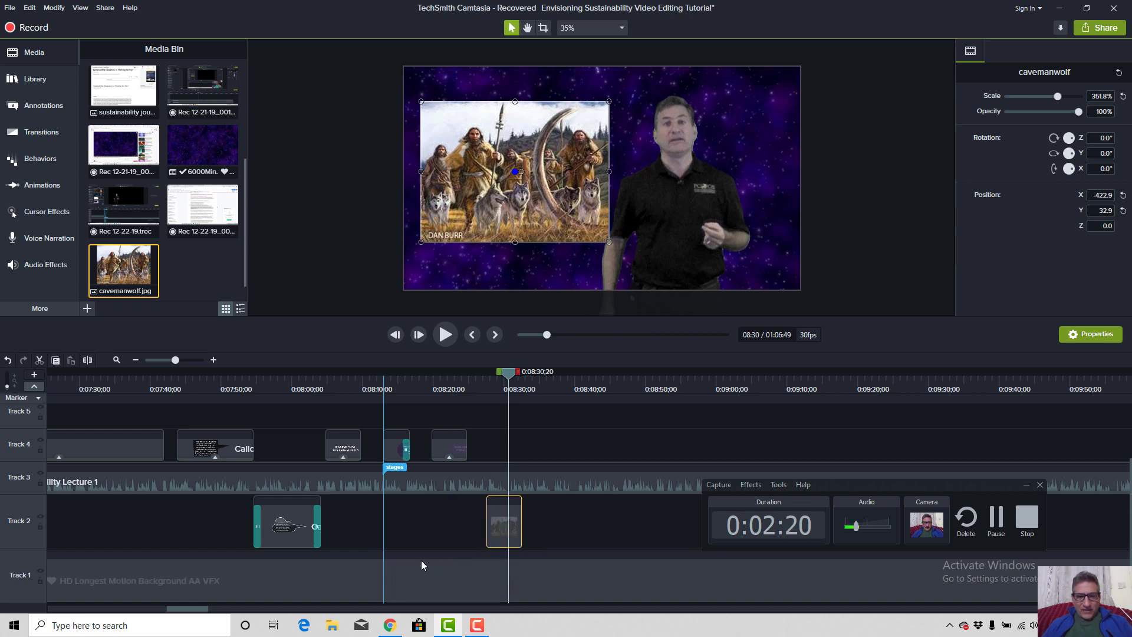
# Enlarge the cavemanwolf image to about 499%, undo the accidental move of the lecture footage, and lock Track 3.
pyautogui.moveTo(607, 241); pyautogui.dragTo(688, 301)
pyautogui.moveTo(545, 185); pyautogui.dragTo(541, 148)
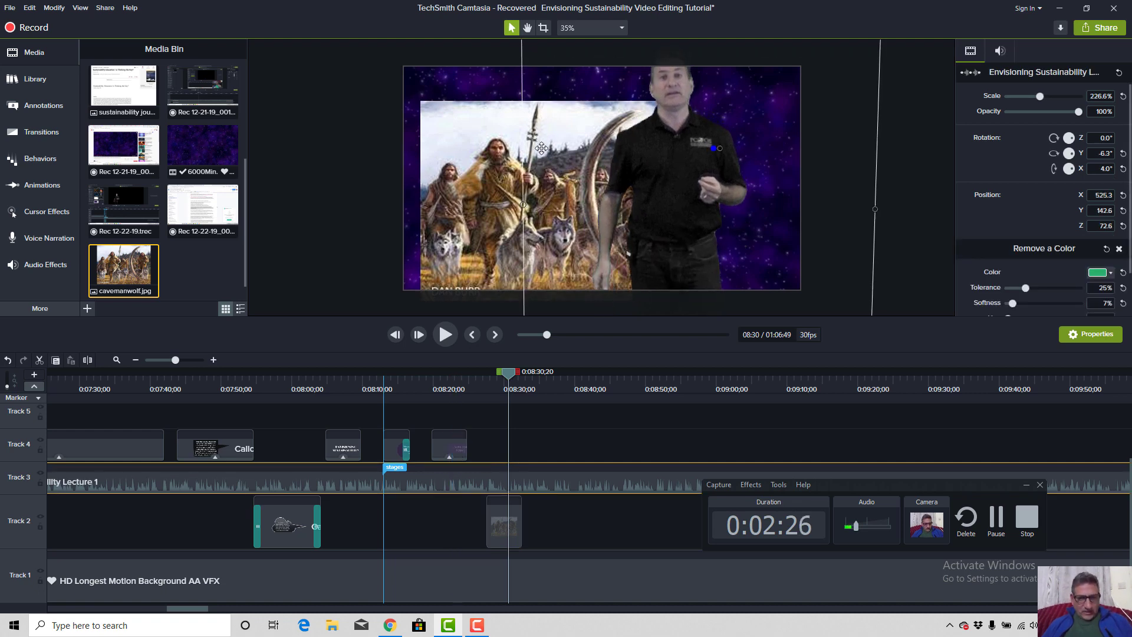
pyautogui.hotkey('ctrl', 'z')
pyautogui.click(504, 522)
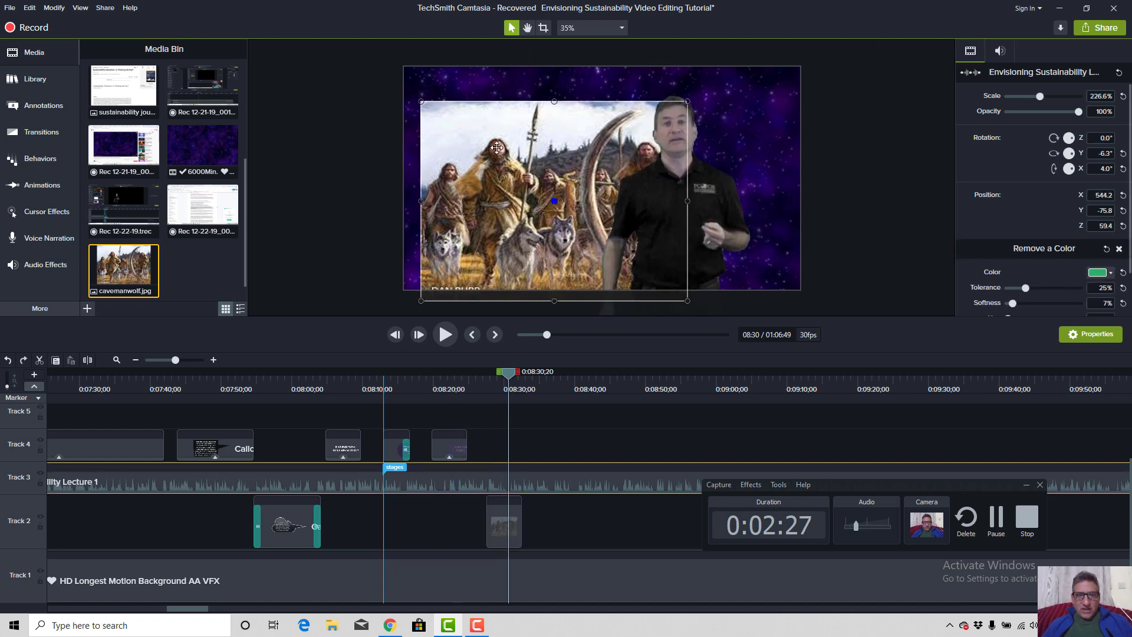
pyautogui.click(40, 485)
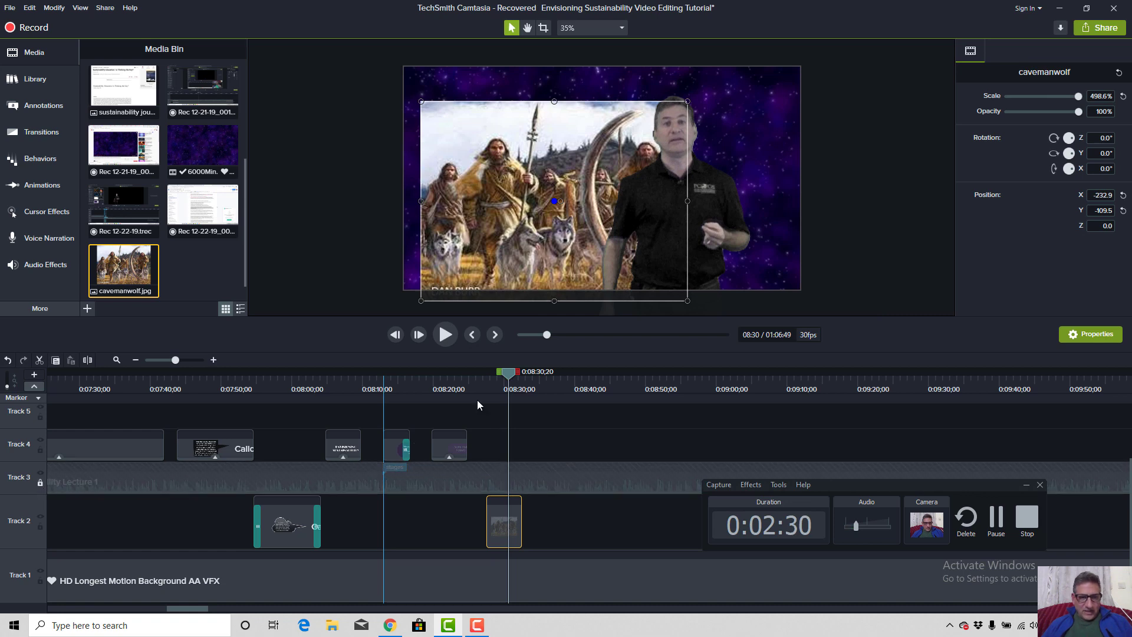
# Undo the accidental move of the starry background and lock Track 1.
pyautogui.click(751, 207)
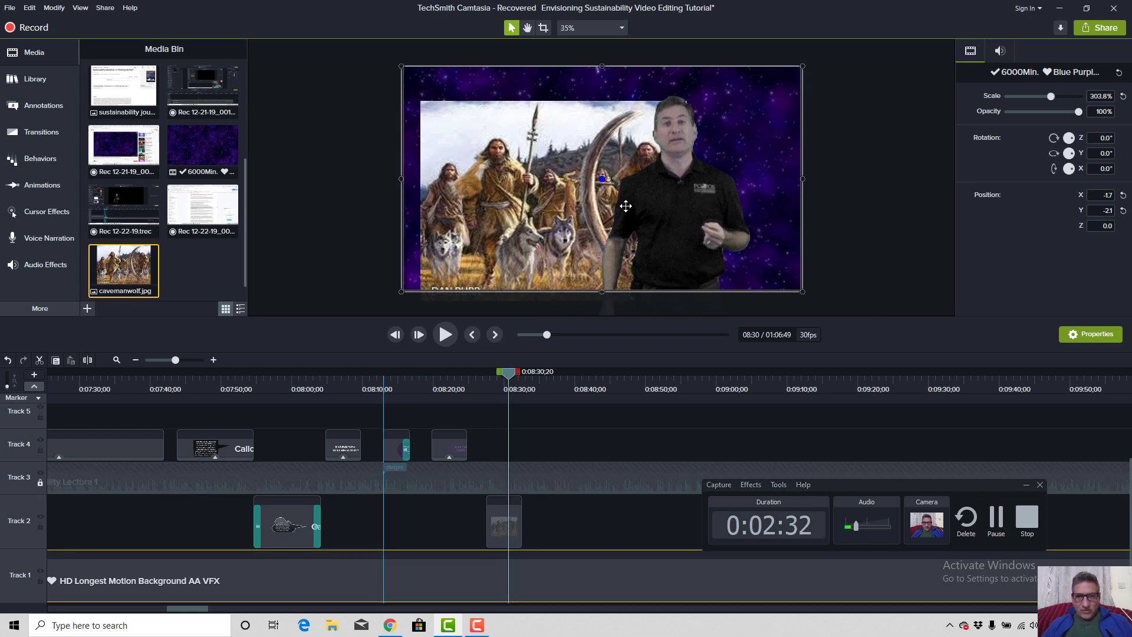
pyautogui.moveTo(578, 174); pyautogui.dragTo(566, 142)
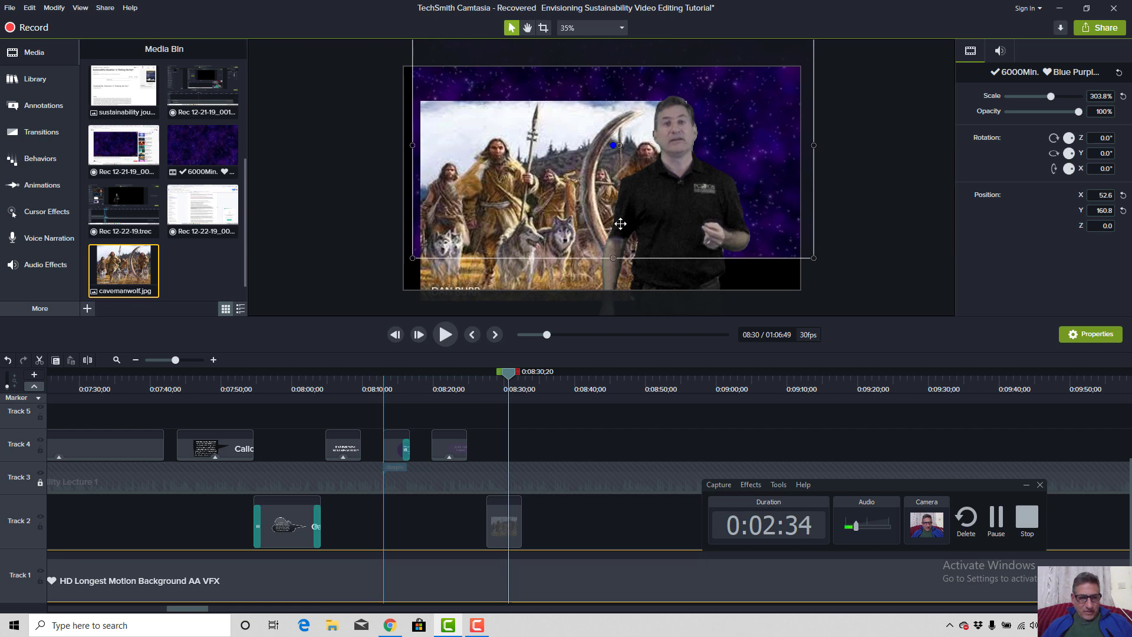
pyautogui.hotkey('ctrl', 'z')
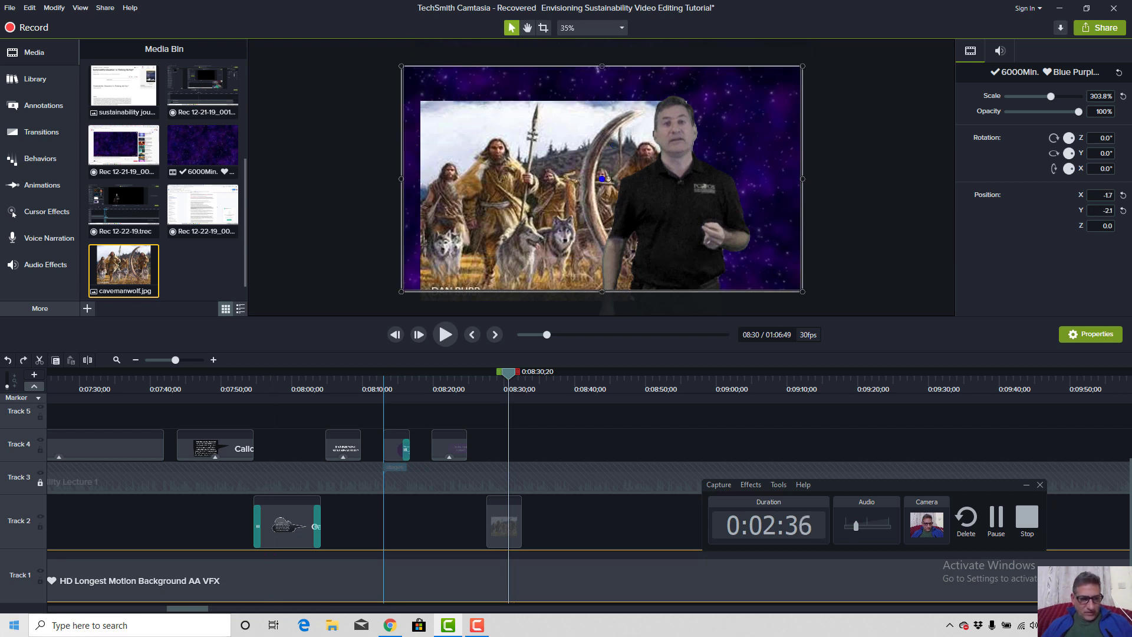
pyautogui.click(41, 582)
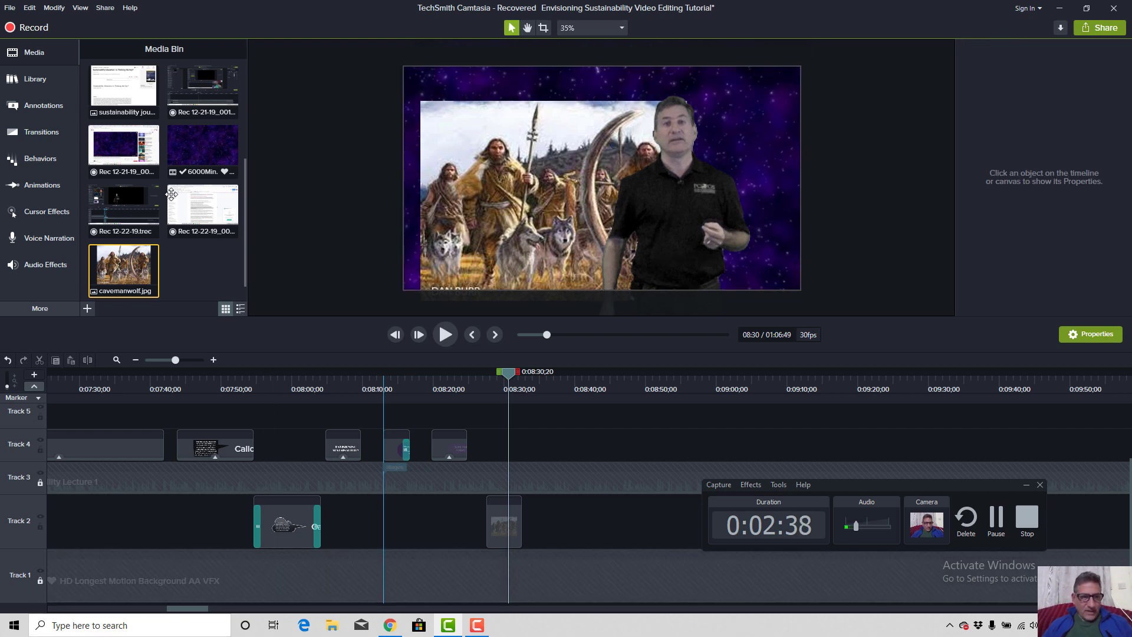
# Scale the cavemanwolf image to about 457% and position it fully inside the frame beside the speaker.
pyautogui.moveTo(491, 228); pyautogui.dragTo(489, 195)
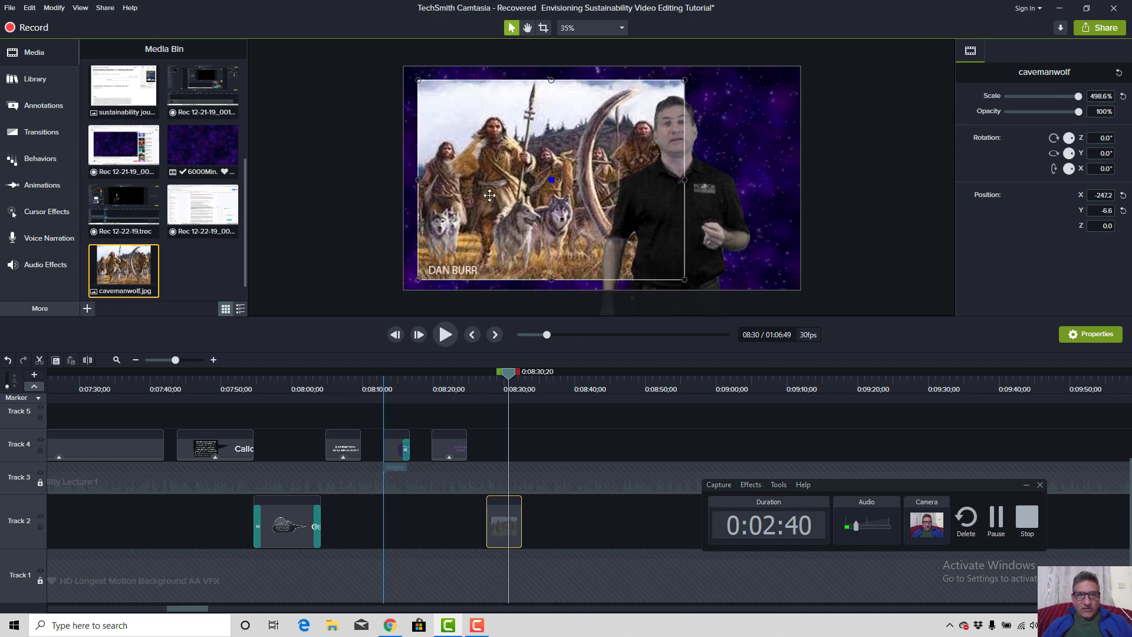
pyautogui.moveTo(418, 82); pyautogui.dragTo(454, 97)
pyautogui.moveTo(538, 169); pyautogui.dragTo(520, 158)
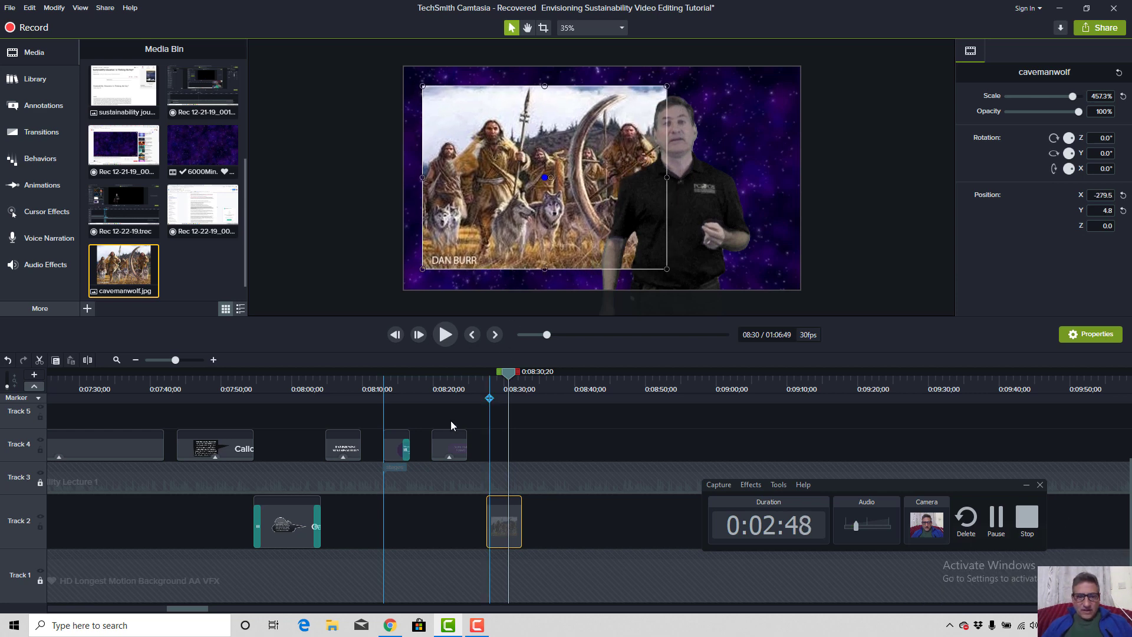
# Play the footage leading into the cavemanwolf clip and lengthen the clip on Track 2 to about 10 seconds.
pyautogui.click(472, 384)
pyautogui.press('space')
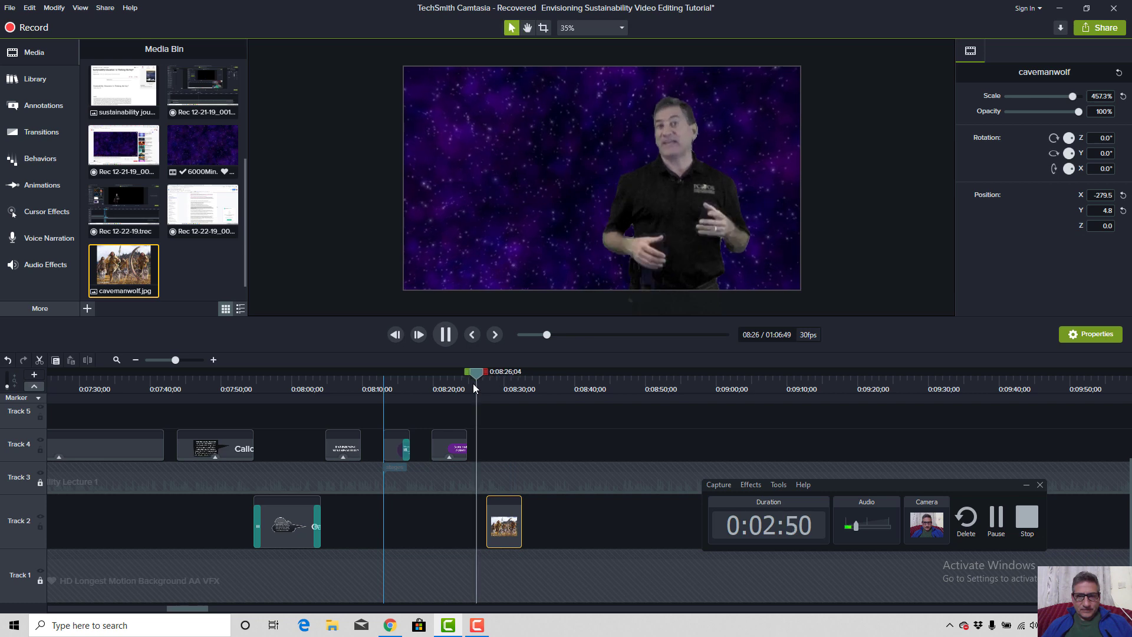
pyautogui.moveTo(504, 532); pyautogui.dragTo(539, 529)
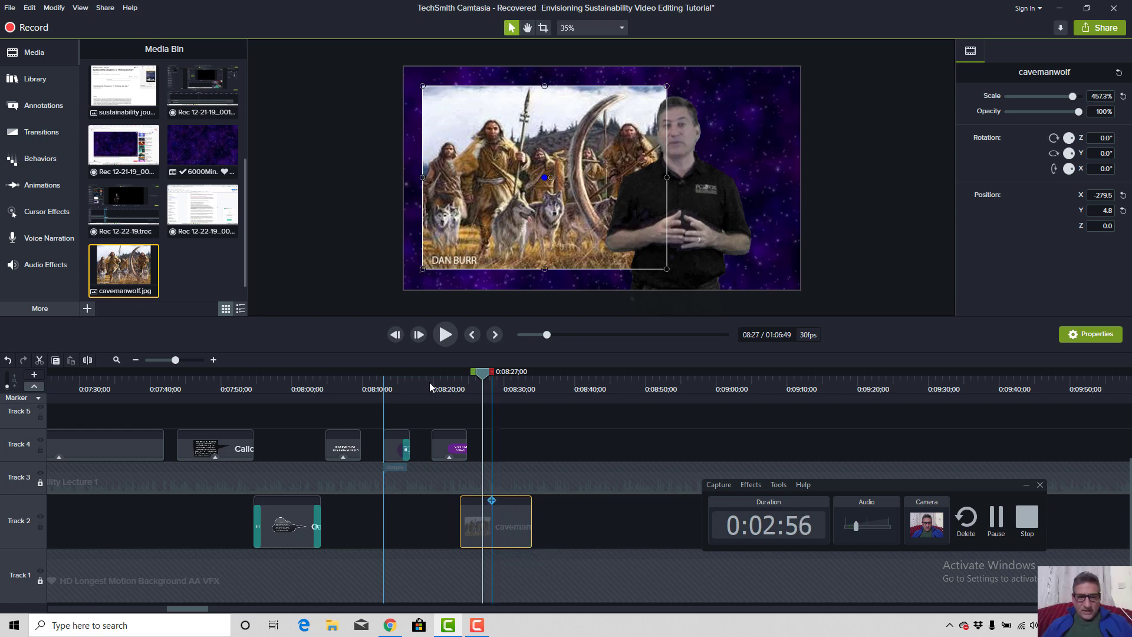
# Shift the cavemanwolf clip to start where the "Sustained Action!" callout ends, previewing the changeover before and after the move.
pyautogui.click(449, 384)
pyautogui.press('space')
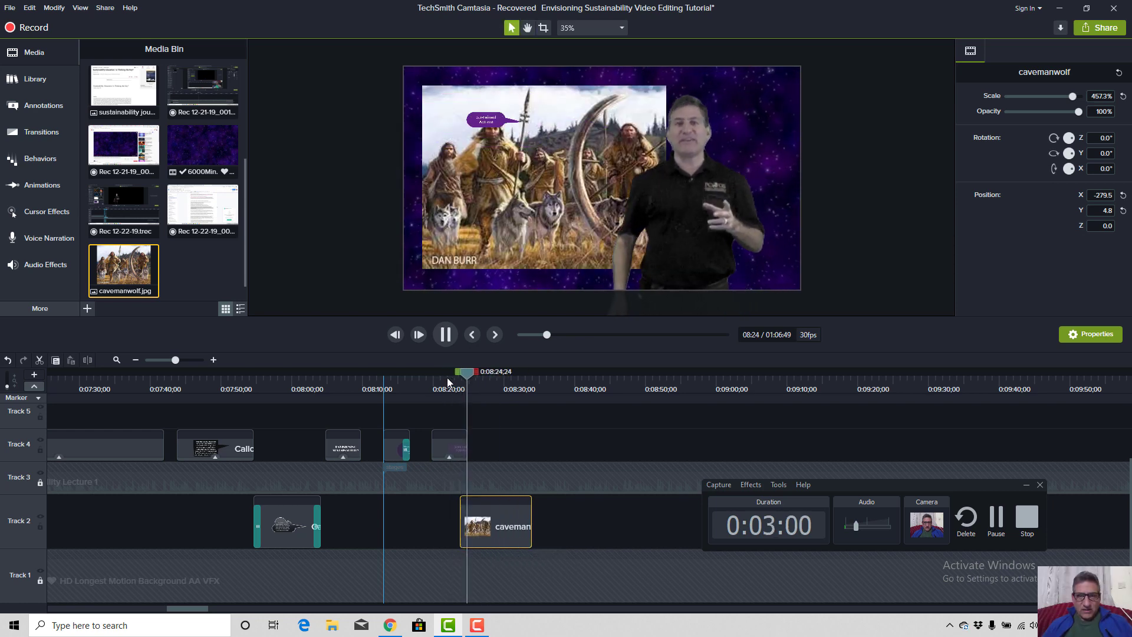
pyautogui.press('space')
pyautogui.moveTo(474, 530); pyautogui.dragTo(481, 530)
pyautogui.click(456, 389)
pyautogui.press('space')
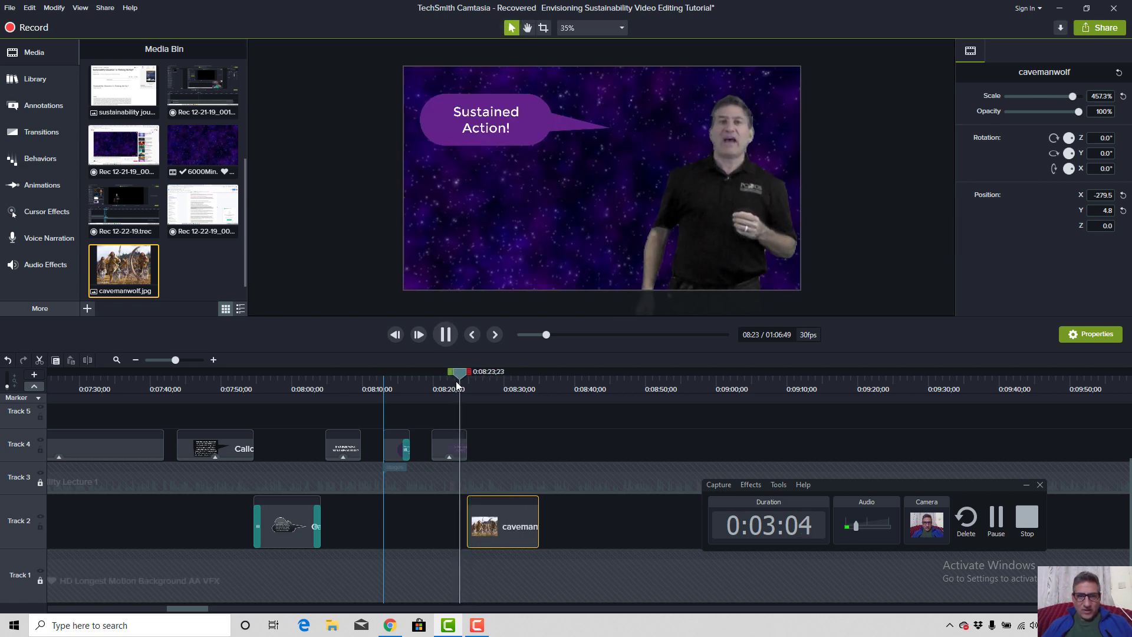
pyautogui.press('space')
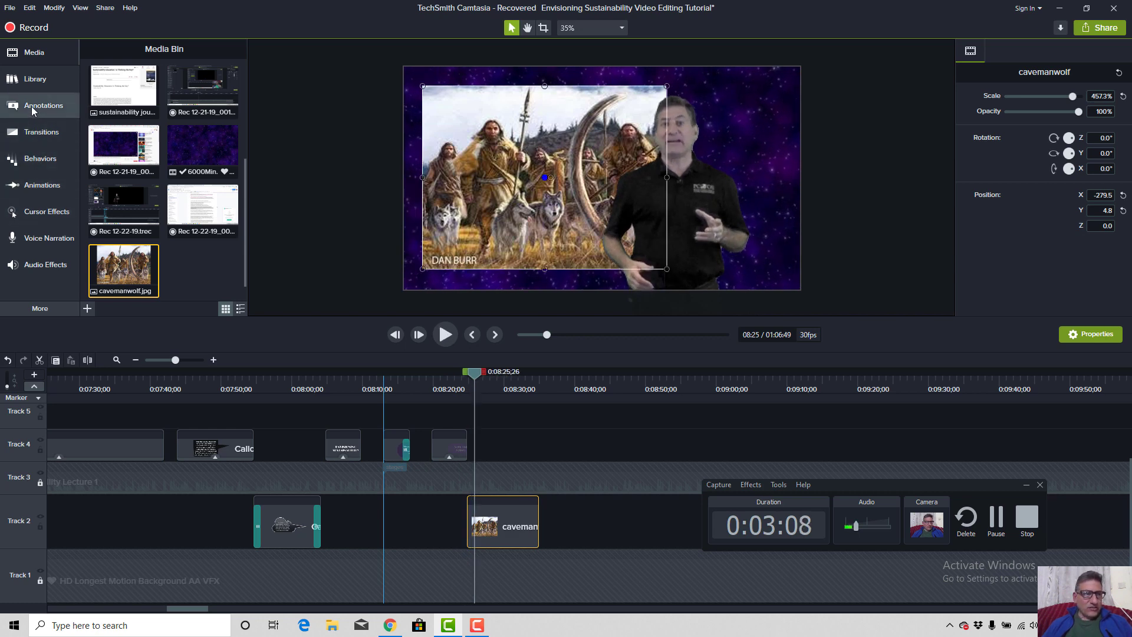
# Try the Page roll transition on the cavemanwolf clip and preview how the image enters after the "Sustained Action!" callout.
pyautogui.click(38, 134)
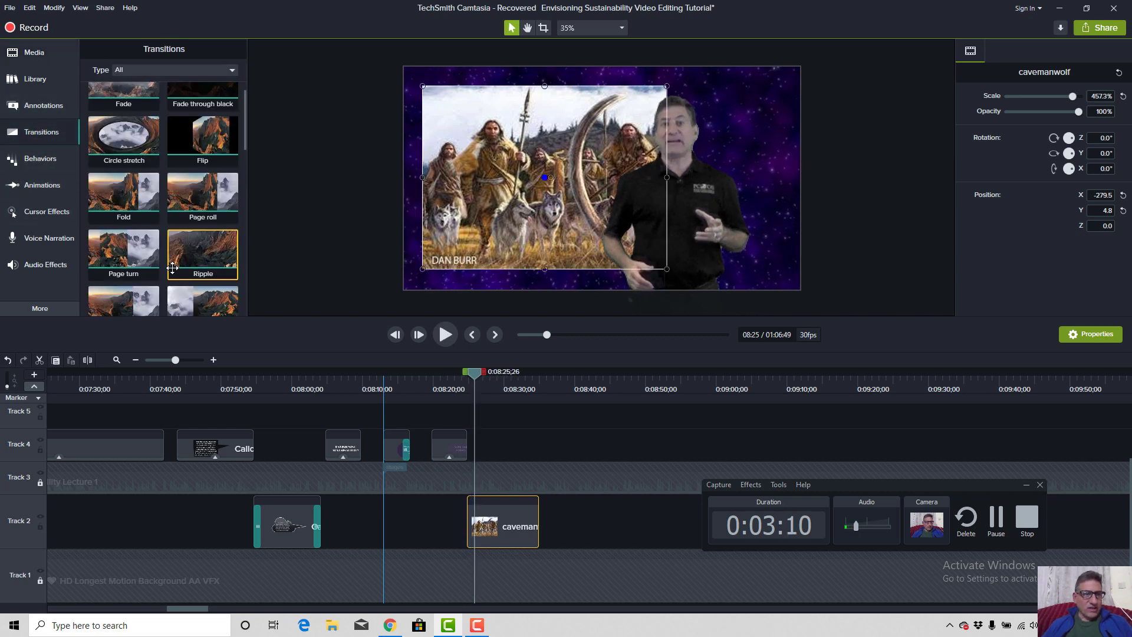
pyautogui.scroll(1, 172, 269)
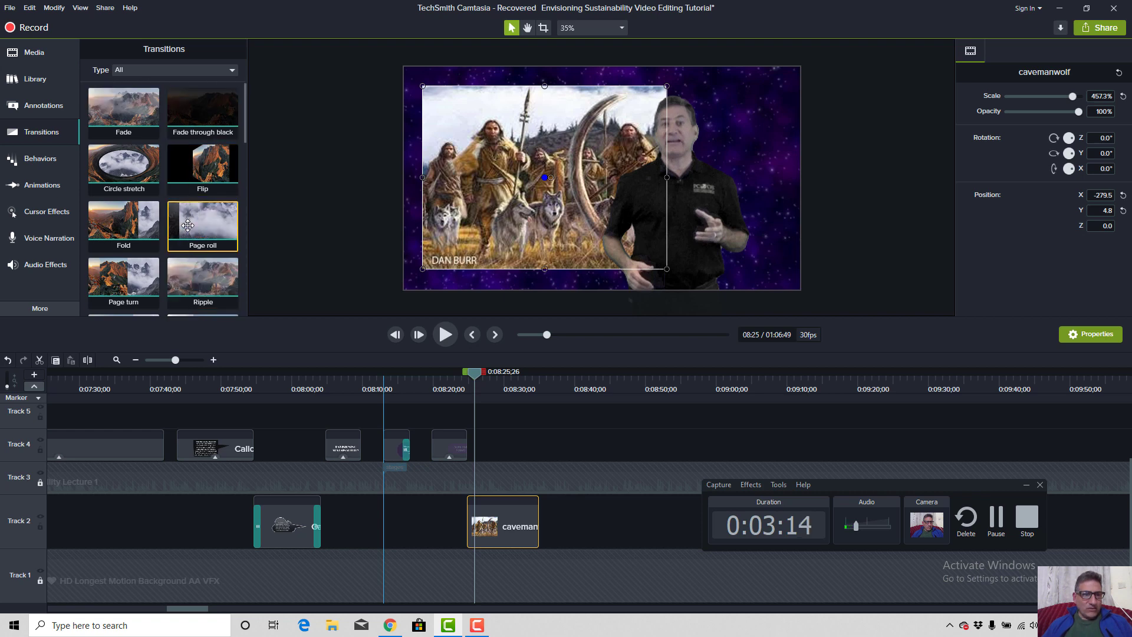
pyautogui.moveTo(215, 237); pyautogui.dragTo(491, 527)
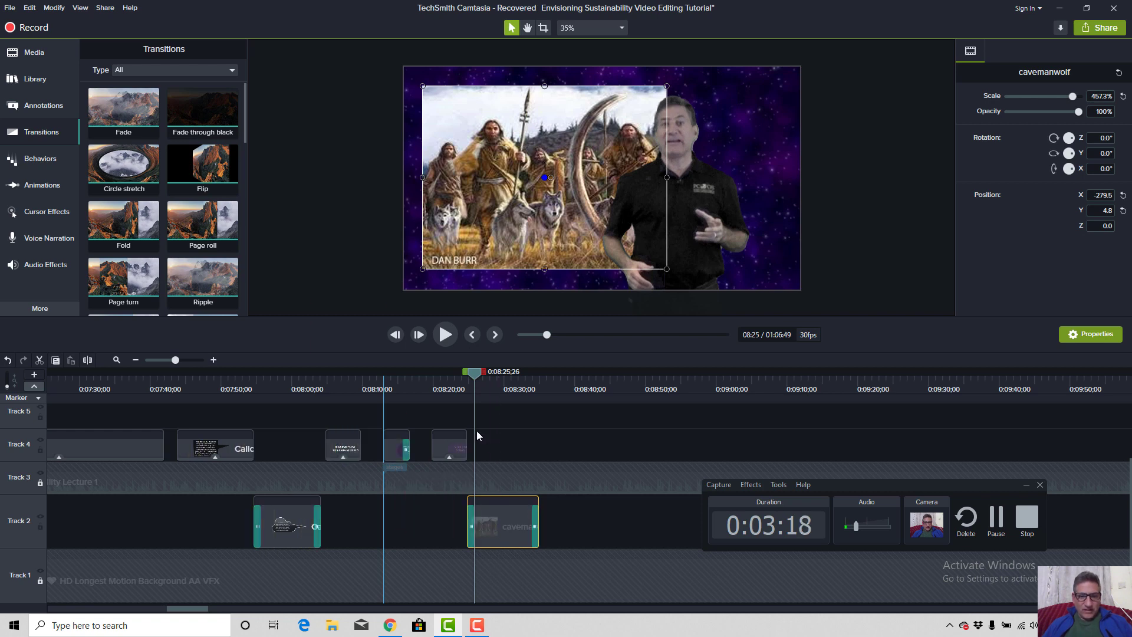
pyautogui.click(462, 388)
pyautogui.press('space')
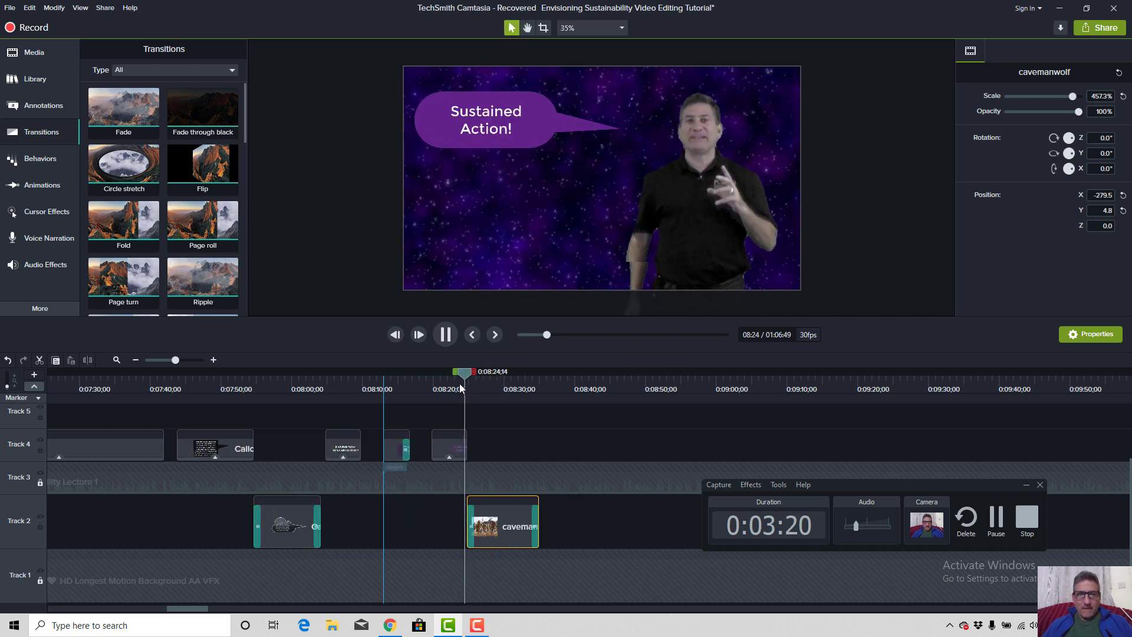
pyautogui.press('space')
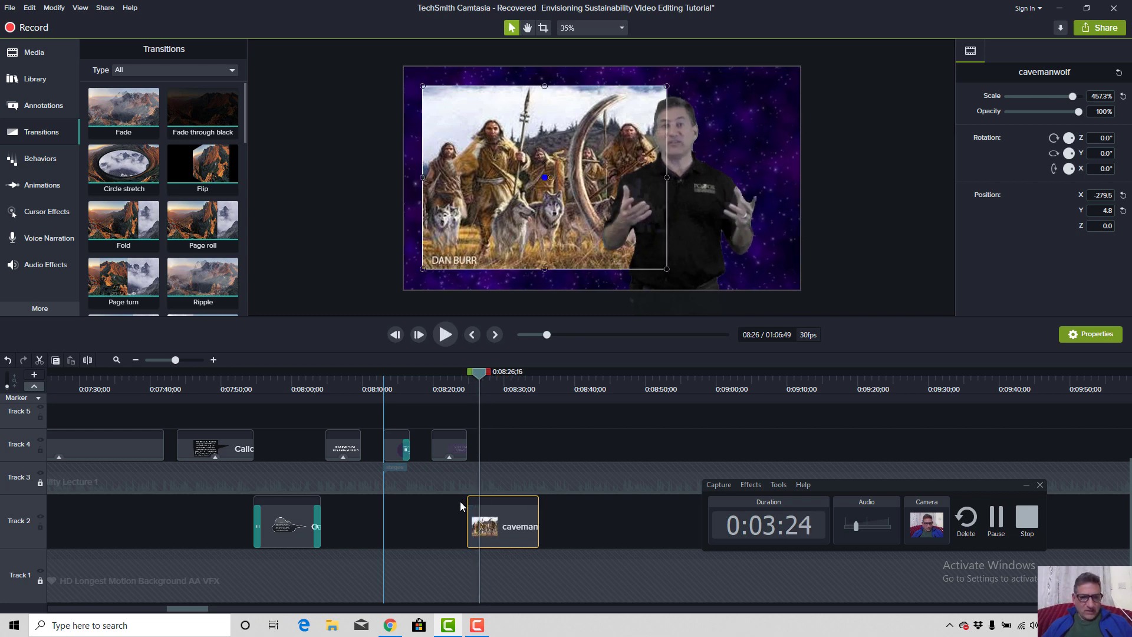
# Apply the Ripple transition to both ends of the cavemanwolf clip on Track 2 and play through it.
pyautogui.scroll(-3, 160, 283)
pyautogui.scroll(2, 159, 283)
pyautogui.moveTo(198, 198); pyautogui.dragTo(494, 522)
pyautogui.click(460, 390)
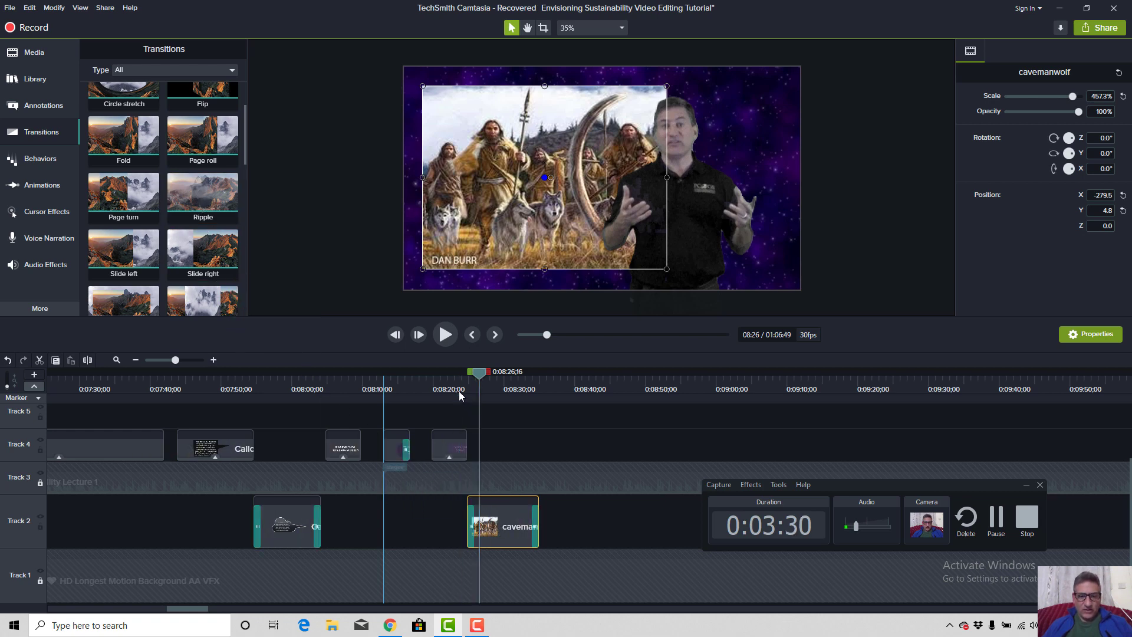
pyautogui.press('space')
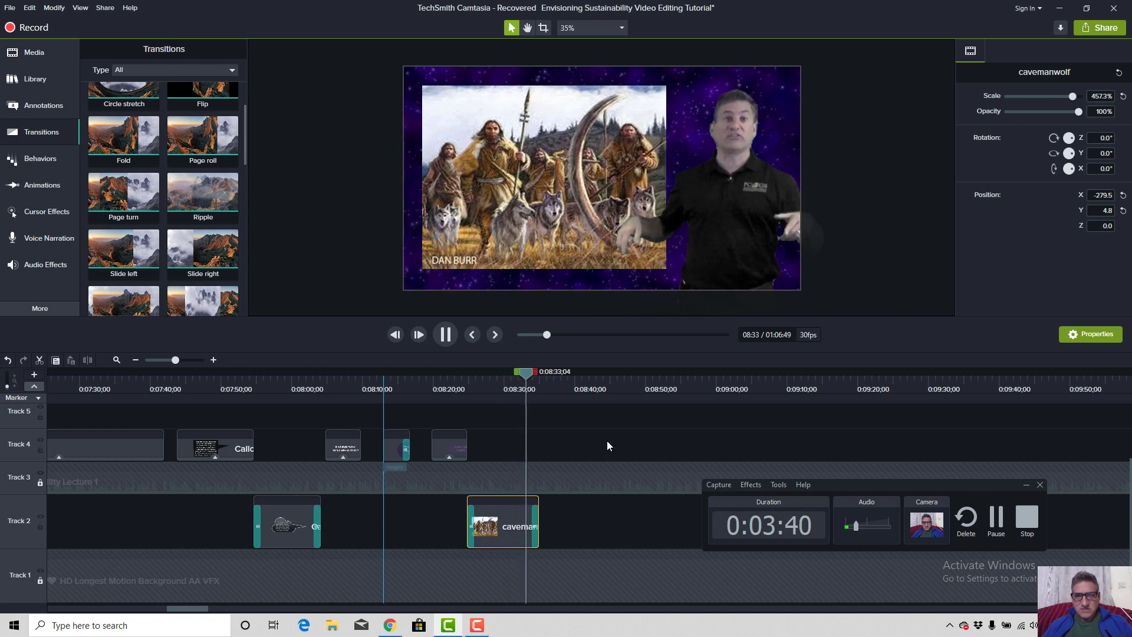
pyautogui.press('space')
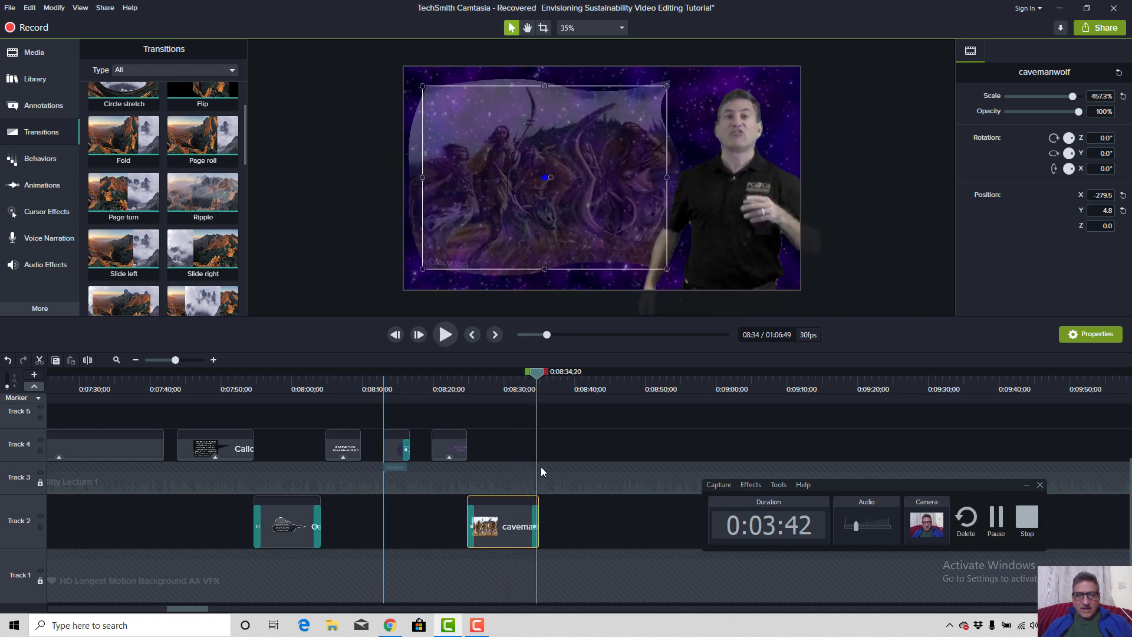
# Replay the end of the cavemanwolf clip and shorten it to finish at about 0:08:32;26.
pyautogui.click(513, 384)
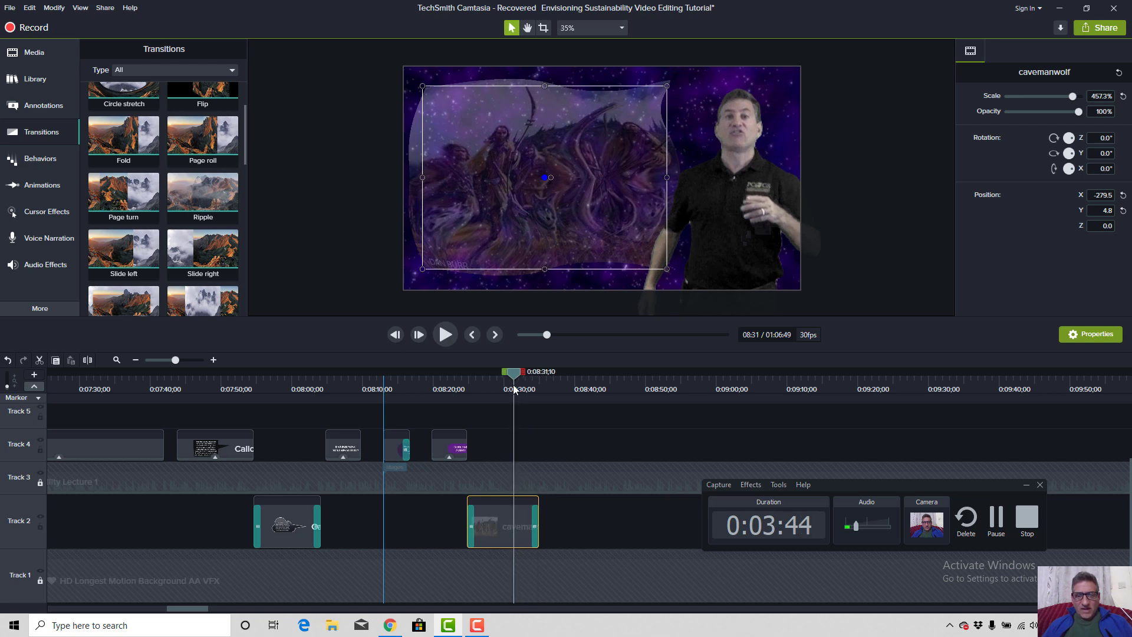
pyautogui.press('space')
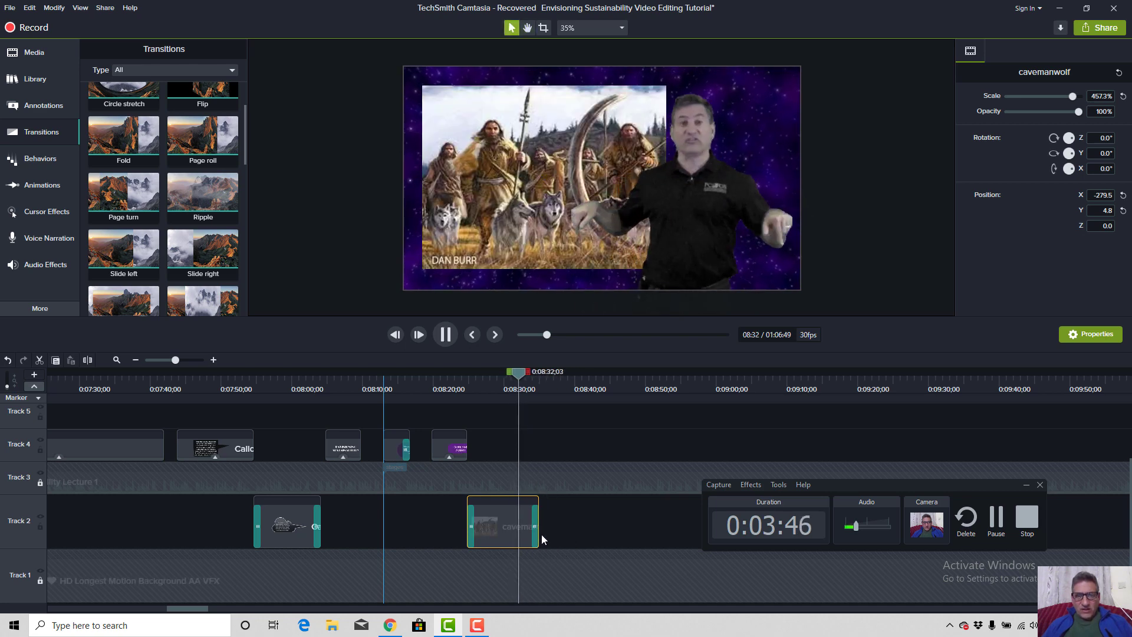
pyautogui.press('space')
pyautogui.click(534, 523)
pyautogui.moveTo(534, 523); pyautogui.dragTo(524, 524)
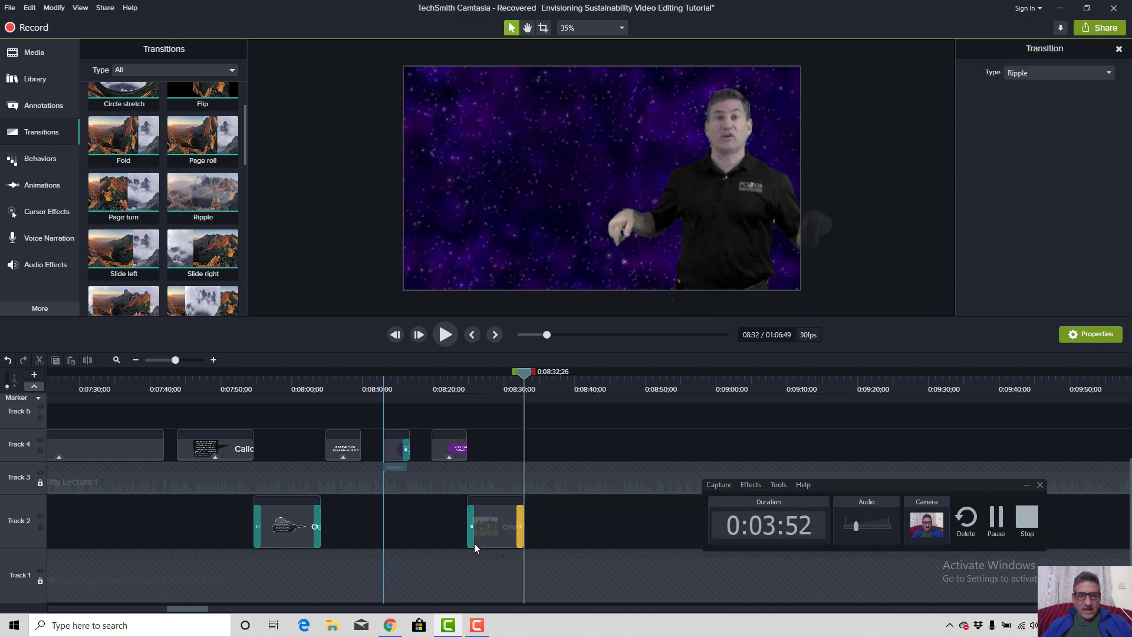
# Switch to Chrome and search Ecosia for images of "human population curve".
pyautogui.click(389, 626)
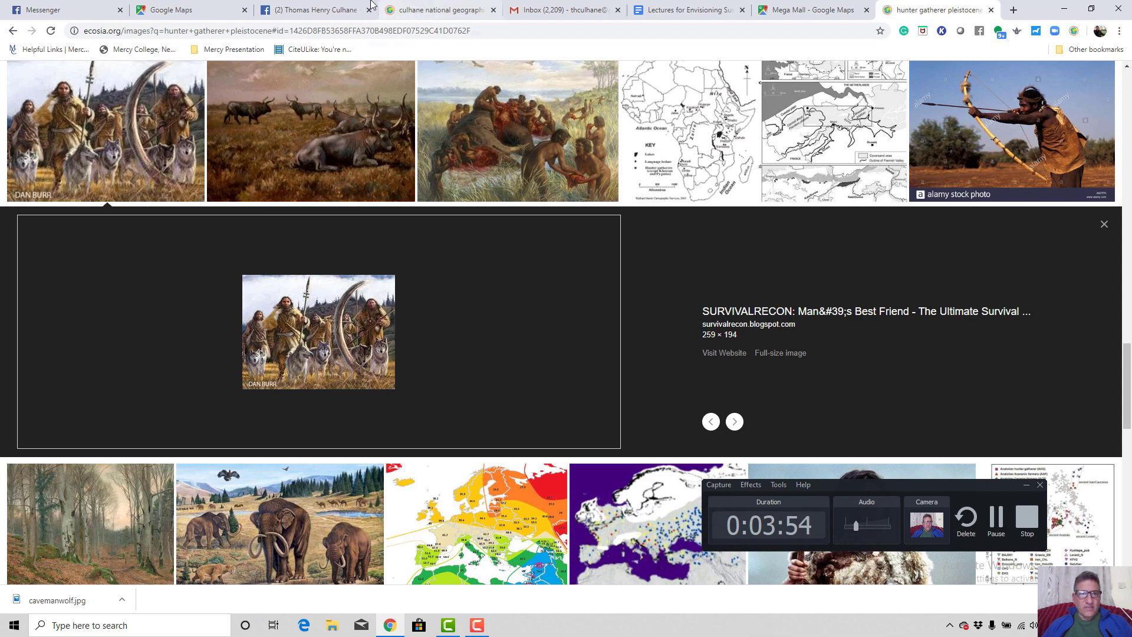
pyautogui.click(386, 31)
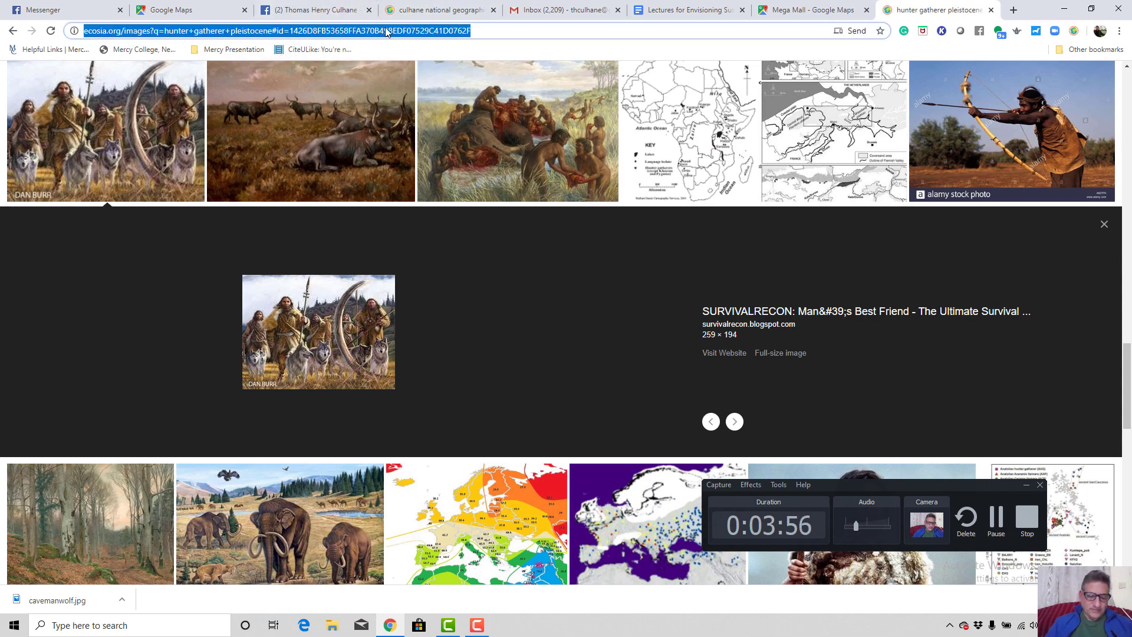
pyautogui.write('human popu')
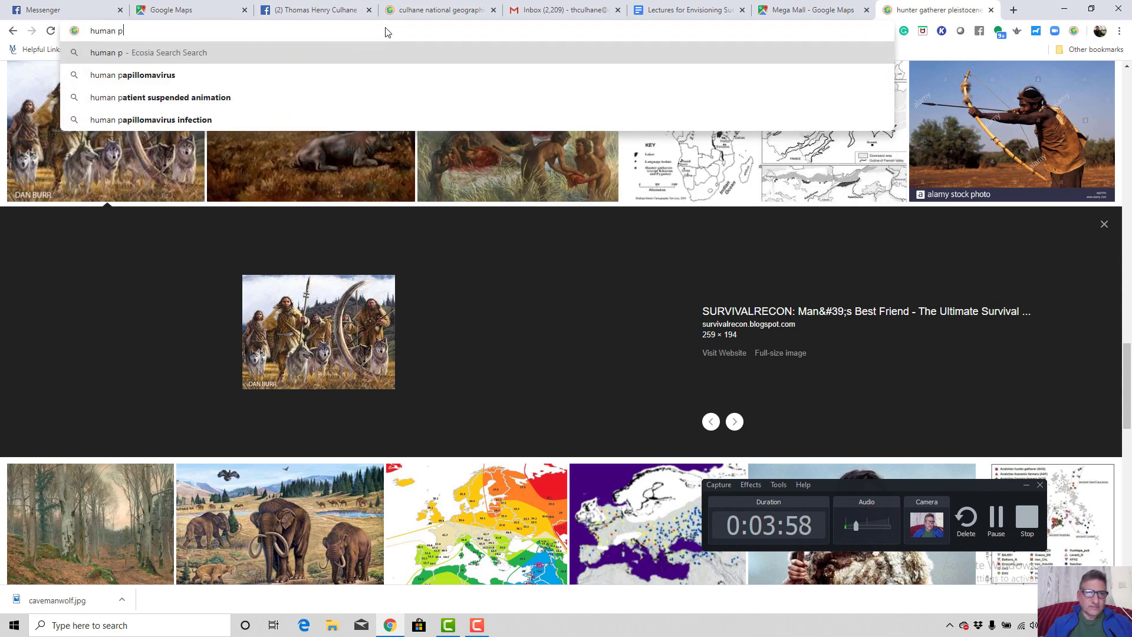
pyautogui.write('lation cuerve')
pyautogui.press('Return')
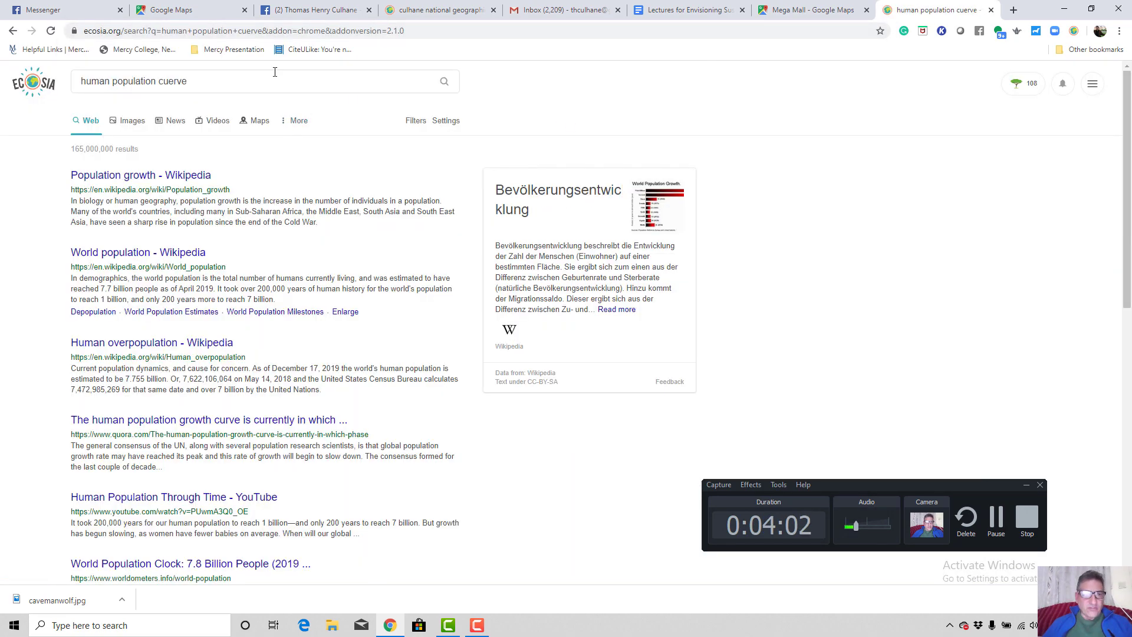
pyautogui.click(171, 81)
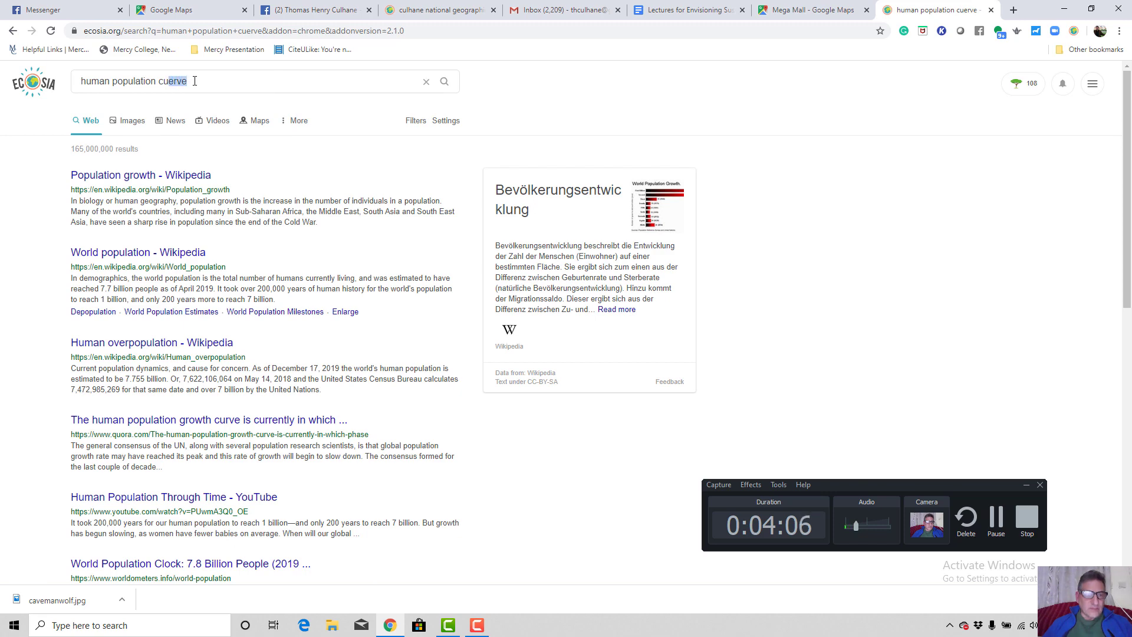
pyautogui.press('Return')
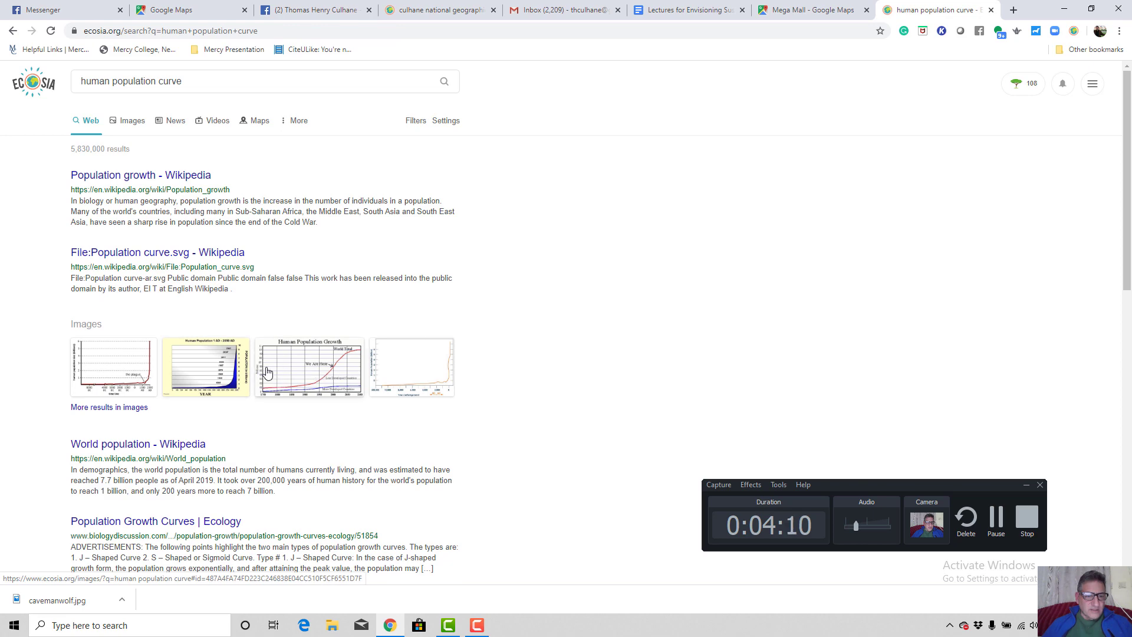
pyautogui.click(128, 121)
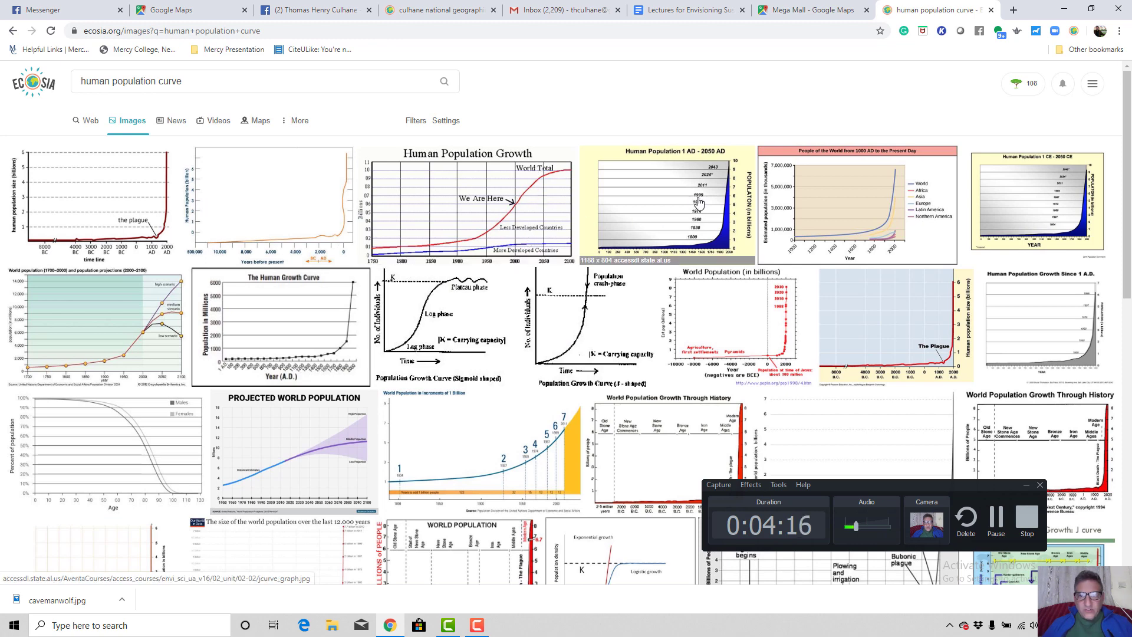
# Examine the population graphs among the image results, previewing the populationeducation.org and subdude-site.com charts.
pyautogui.click(1049, 200)
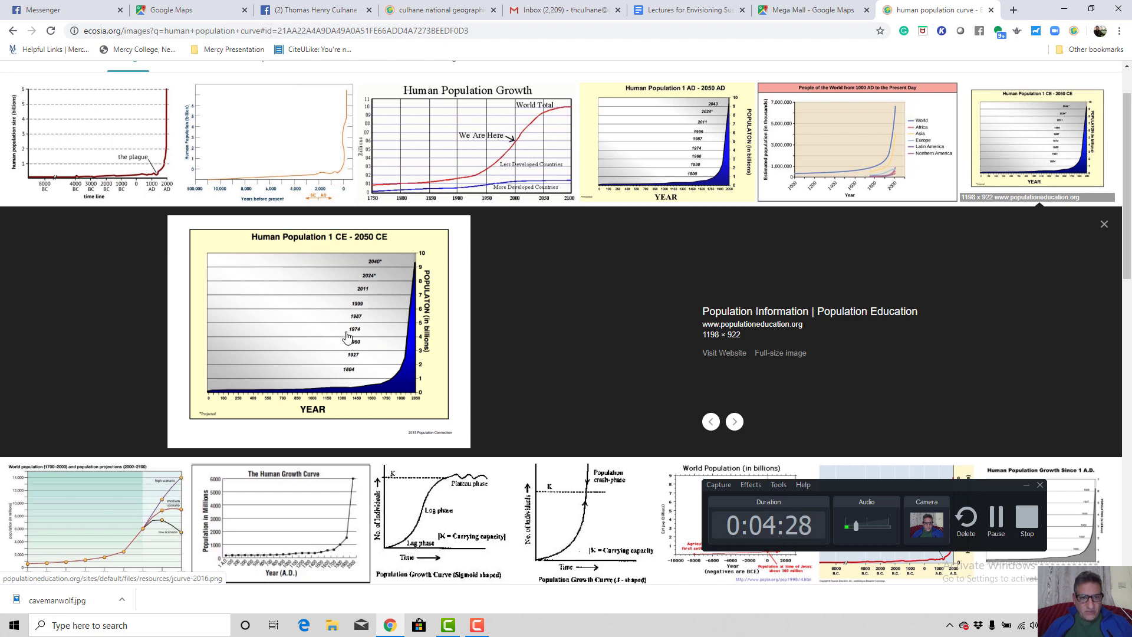
pyautogui.scroll(1, 496, 507)
pyautogui.scroll(-2, 491, 505)
pyautogui.scroll(-3, 491, 505)
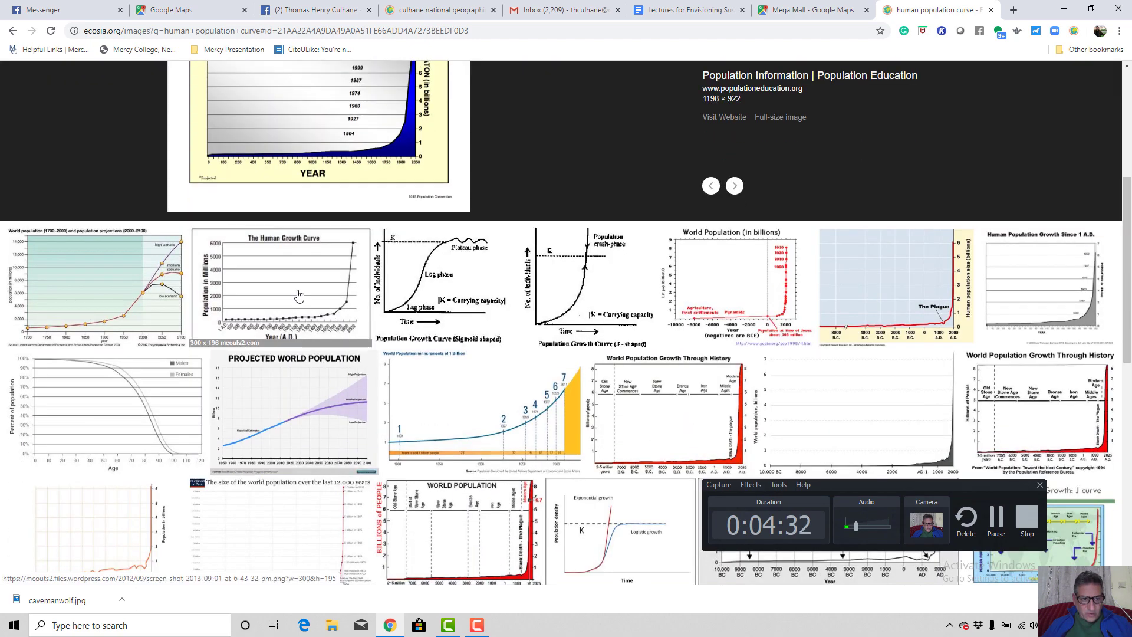
pyautogui.scroll(-2, 497, 313)
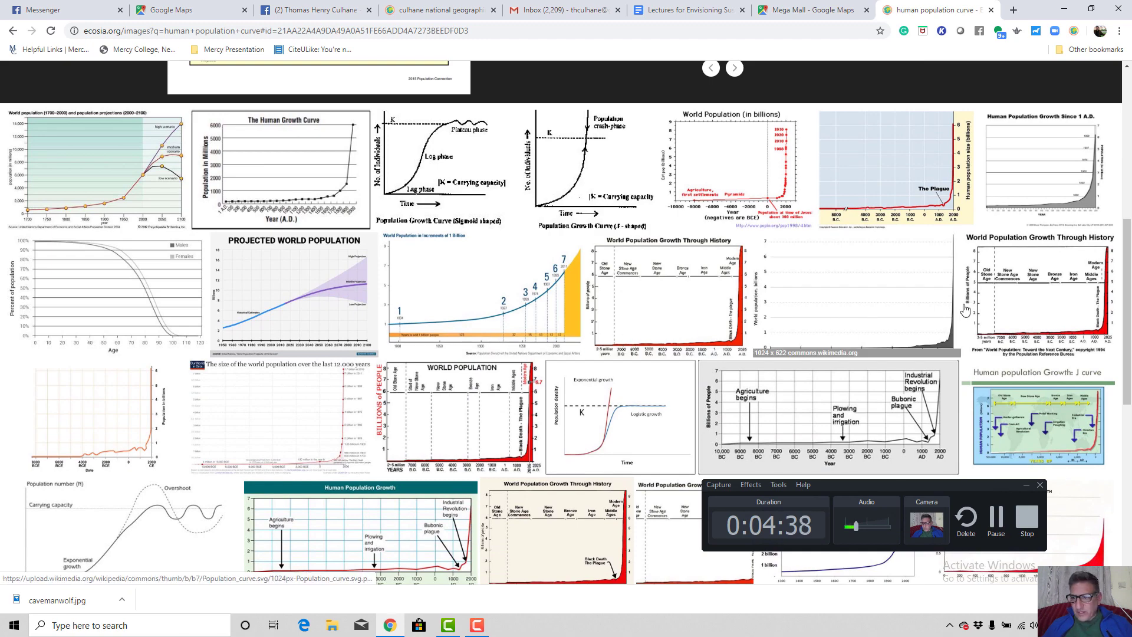
pyautogui.click(1030, 313)
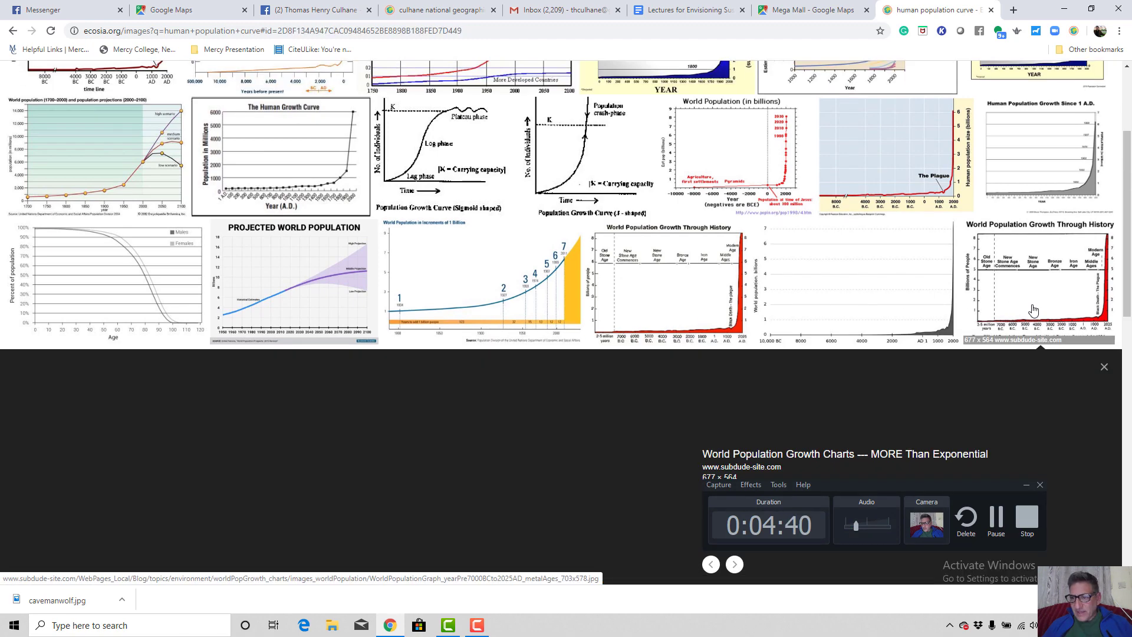
# Preview the World Population chart from mikejackness.com and save it as the PNG image world-population-growth in the Images folder.
pyautogui.click(481, 552)
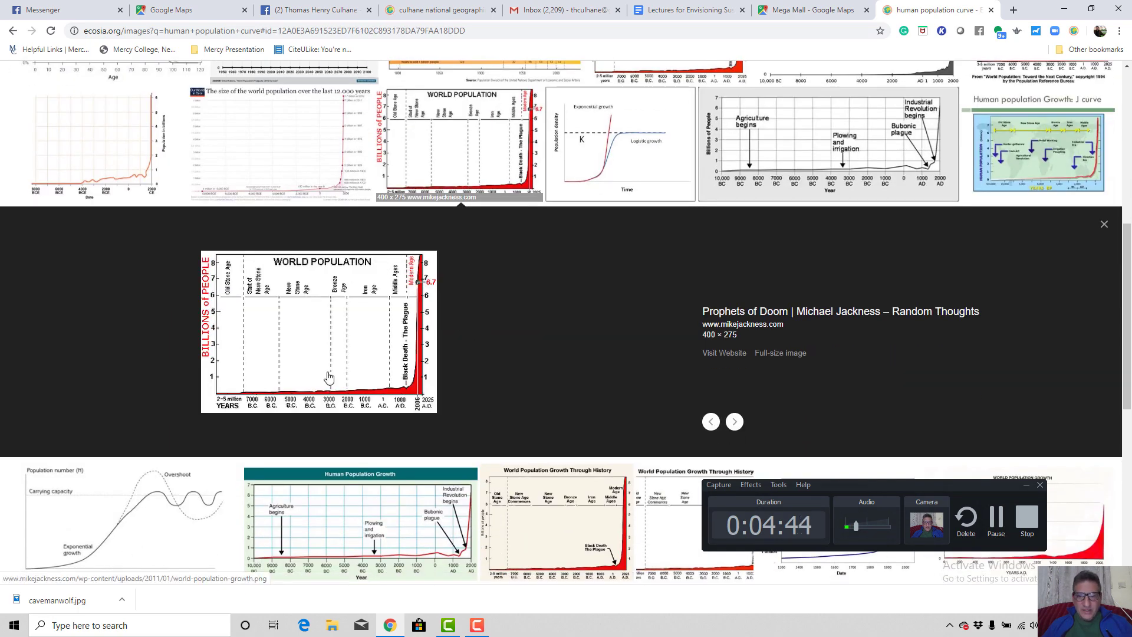
pyautogui.scroll(-4, 345, 367)
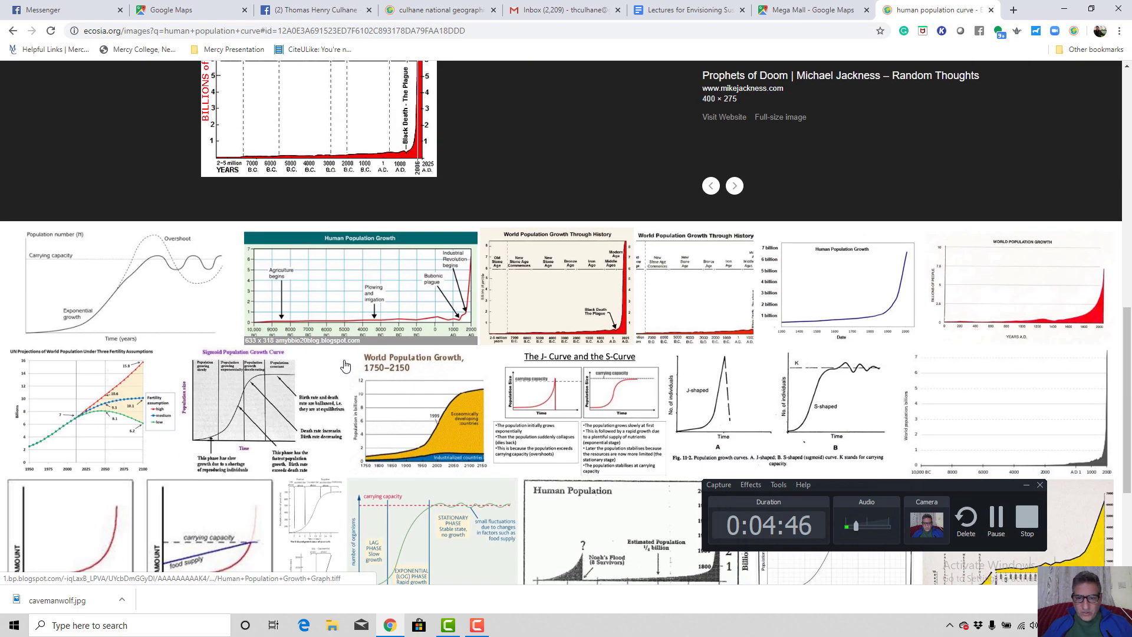
pyautogui.scroll(2, 347, 366)
pyautogui.scroll(2, 351, 365)
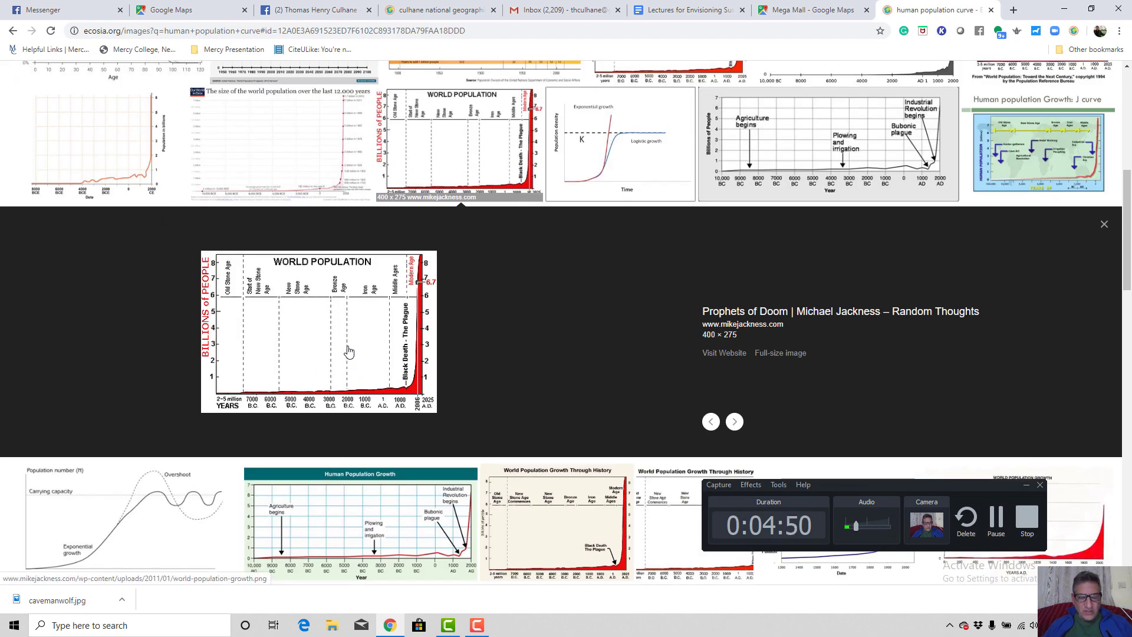
pyautogui.rightClick(348, 346)
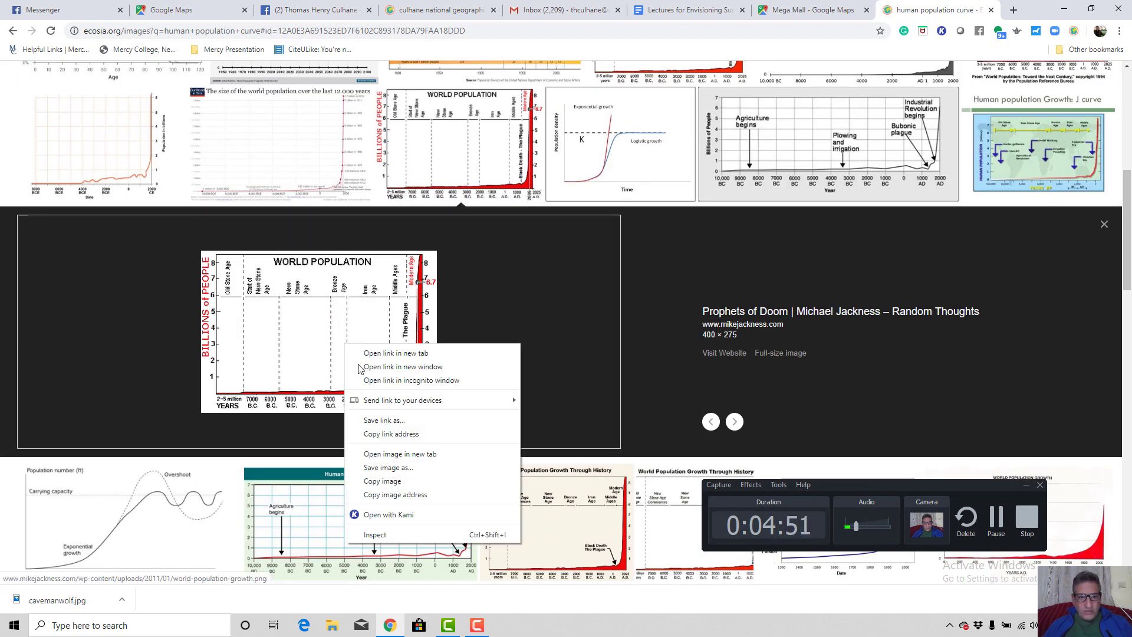
pyautogui.click(397, 469)
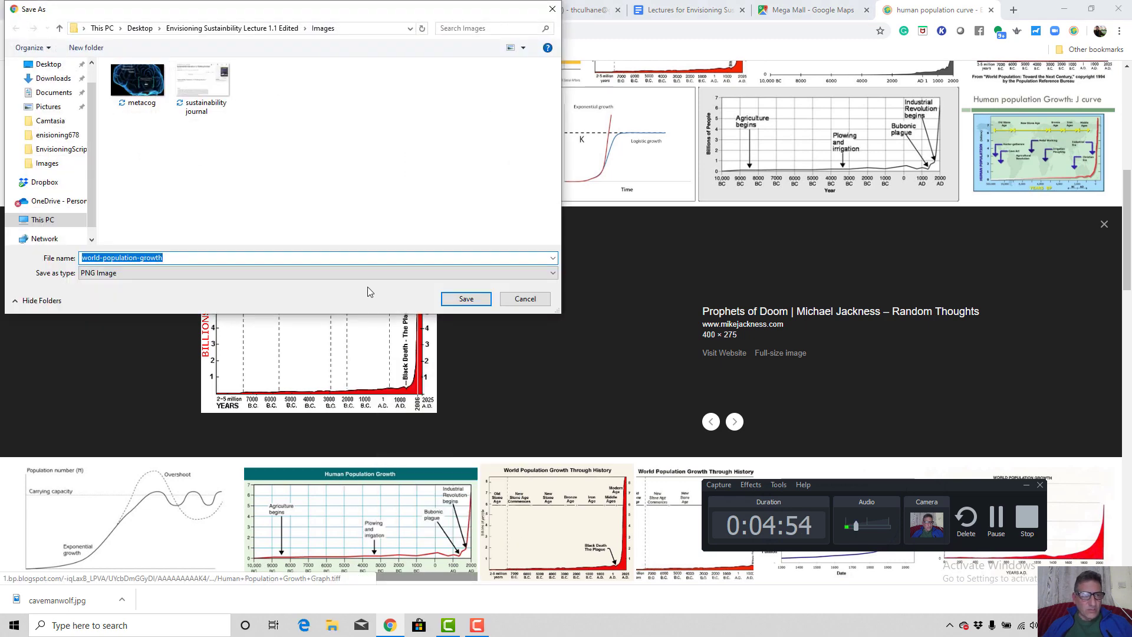
pyautogui.click(466, 299)
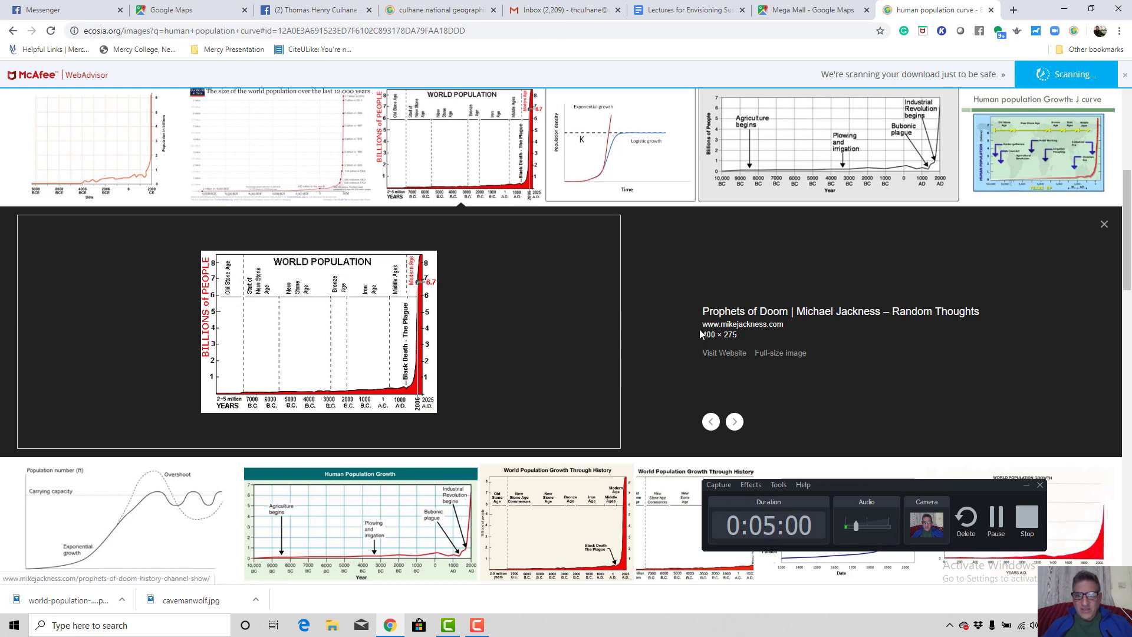
# Copy the image address of the World Population chart and switch back to Camtasia.
pyautogui.rightClick(336, 352)
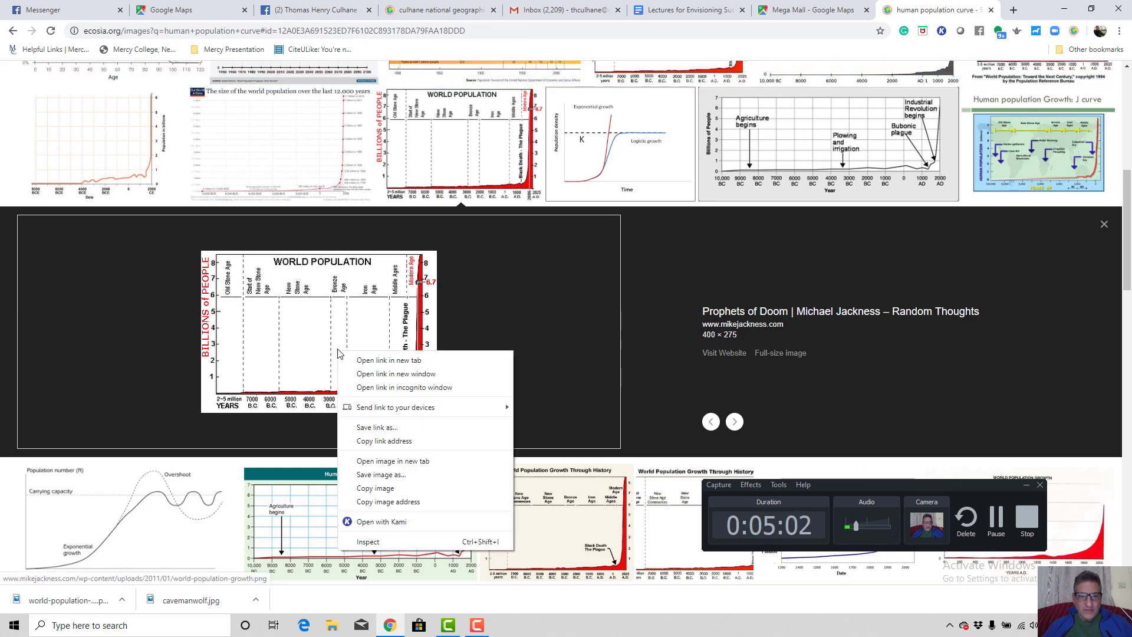
pyautogui.click(381, 506)
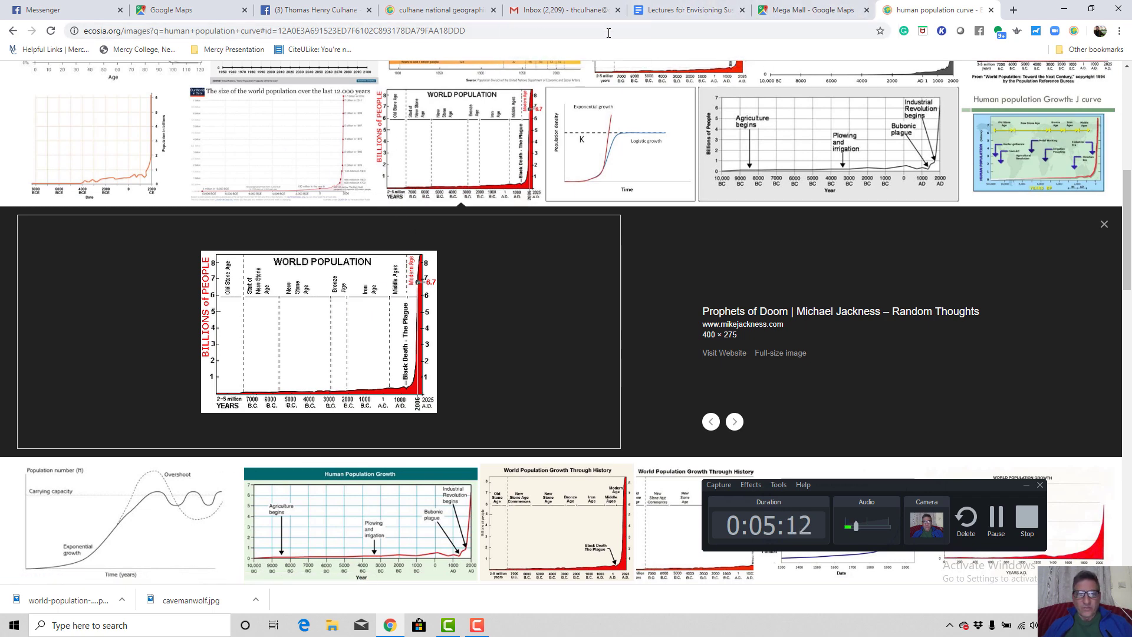
pyautogui.click(449, 628)
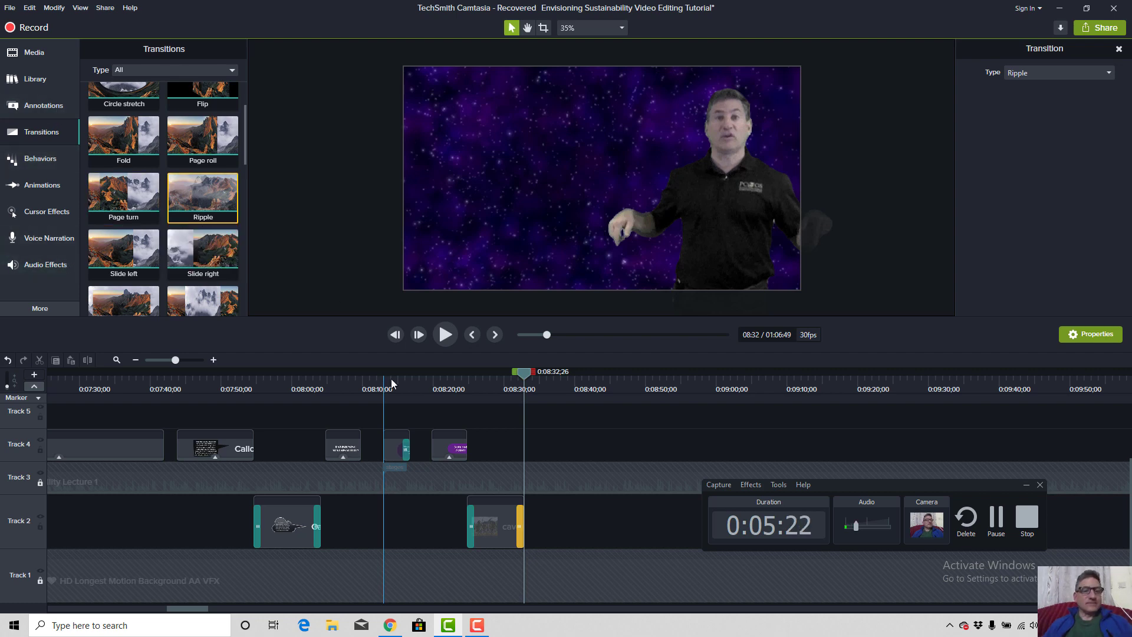
pyautogui.click(996, 520)
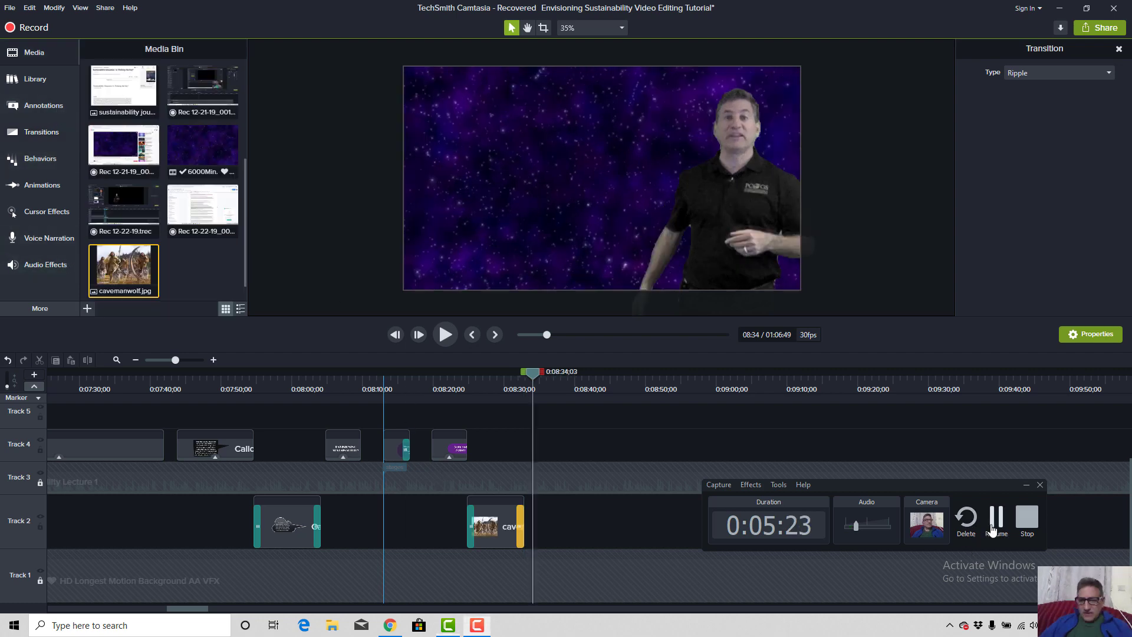
pyautogui.click(994, 525)
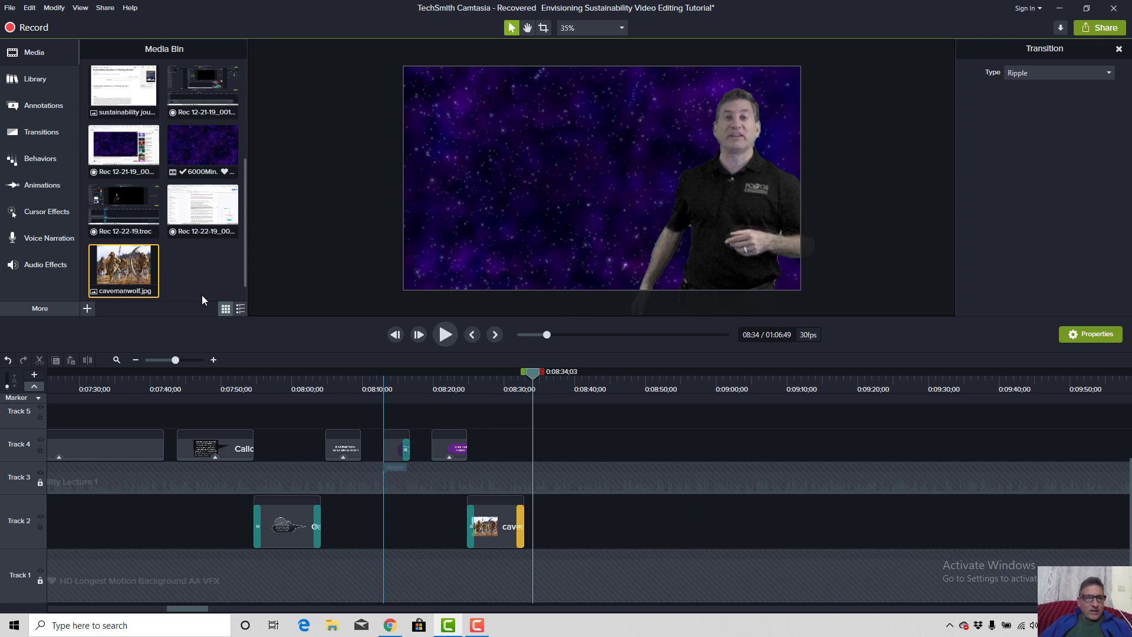
pyautogui.click(89, 310)
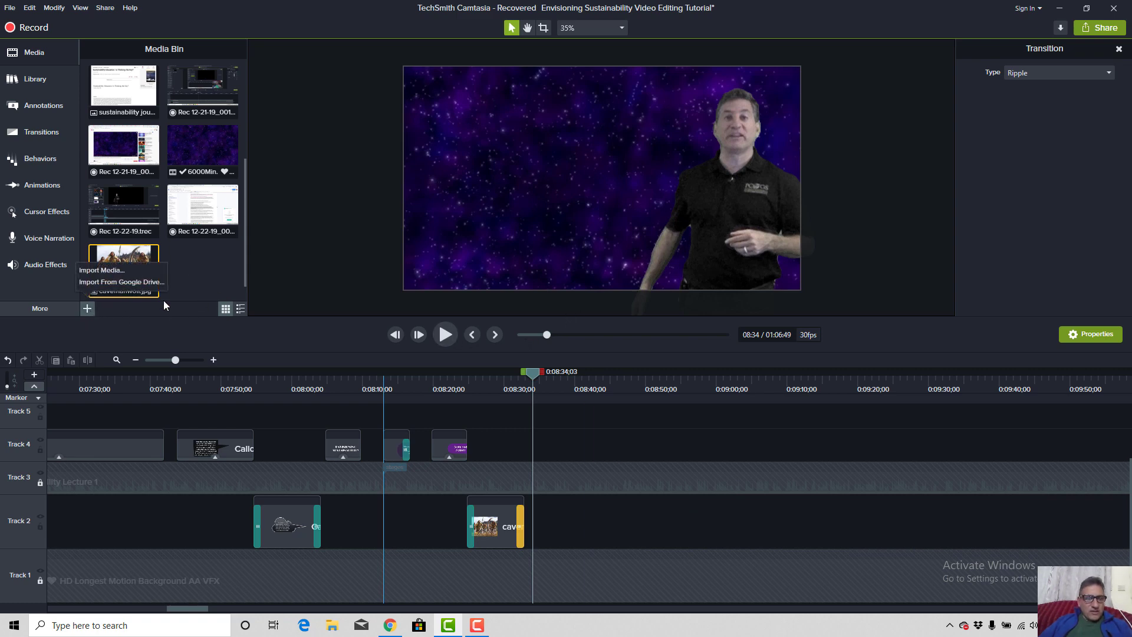
pyautogui.click(196, 261)
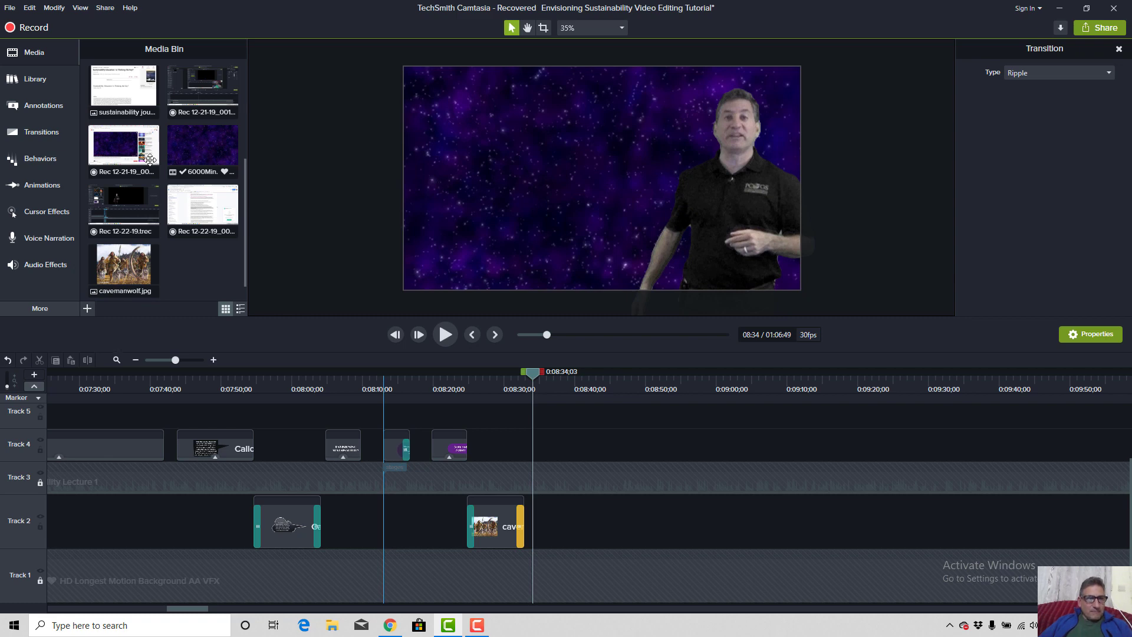
# Add a plain text callout at 0:08:34;03 with the pasted mikejackness.com image address, fitted on one line along the bottom of the frame at size 20.
pyautogui.click(39, 109)
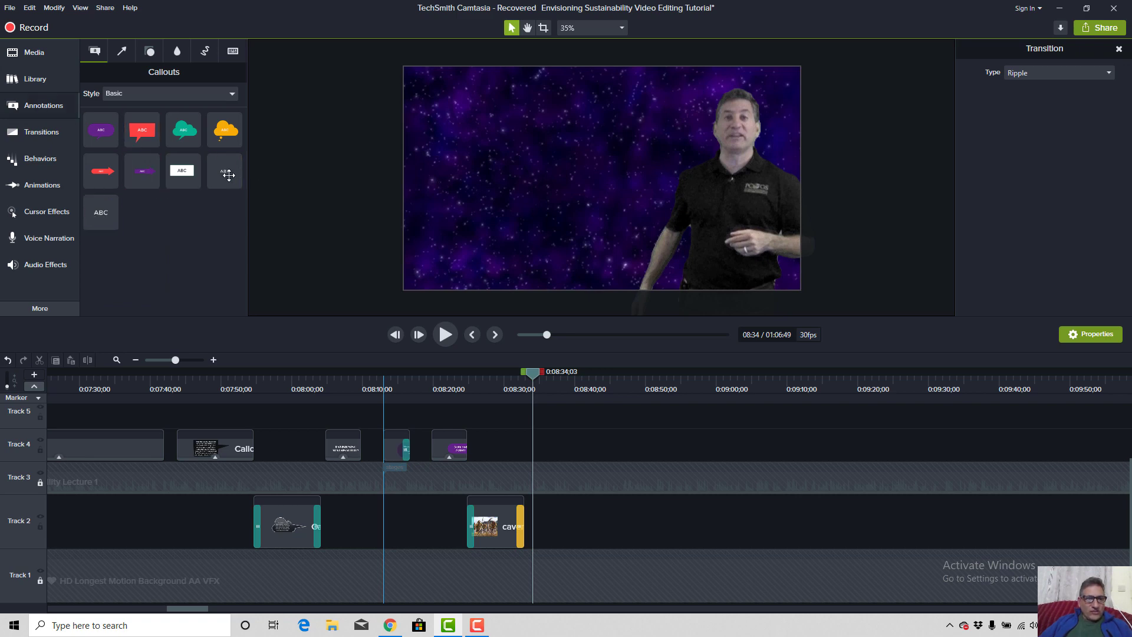
pyautogui.moveTo(224, 171); pyautogui.dragTo(467, 273)
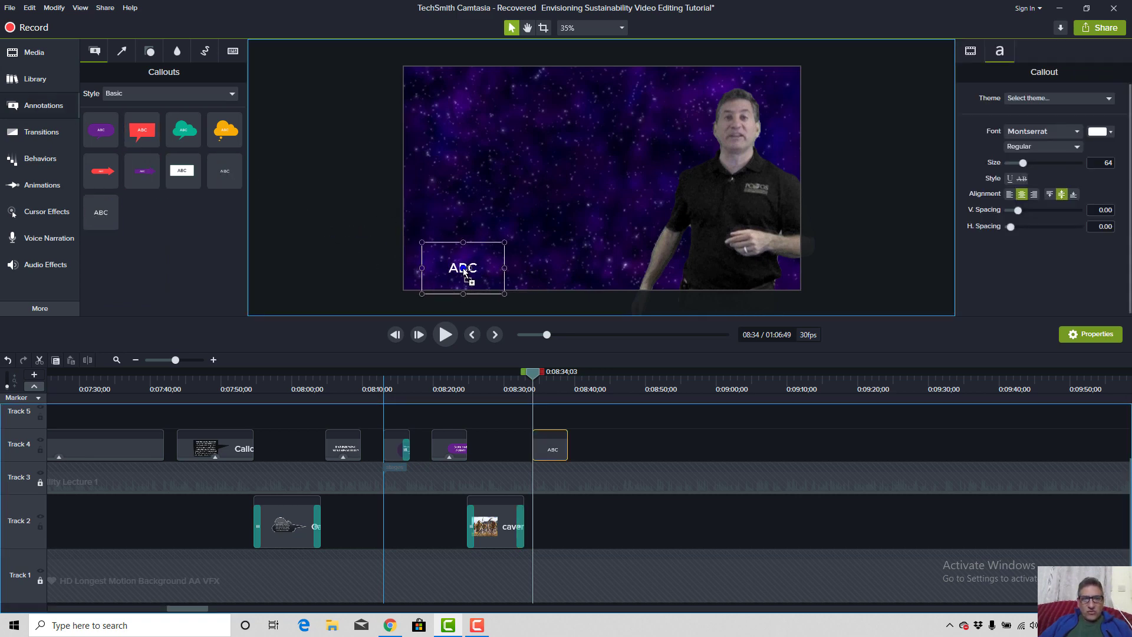
pyautogui.doubleClick(468, 268)
pyautogui.hotkey('ctrl', 'v')
pyautogui.moveTo(504, 268); pyautogui.dragTo(768, 268)
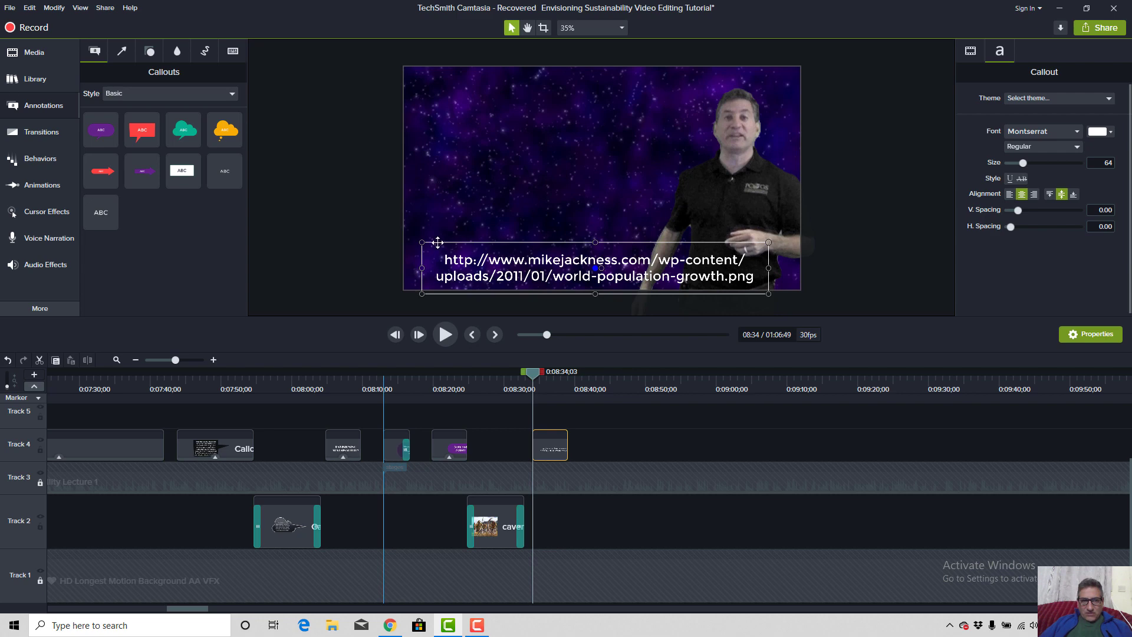
pyautogui.moveTo(423, 242); pyautogui.dragTo(459, 271)
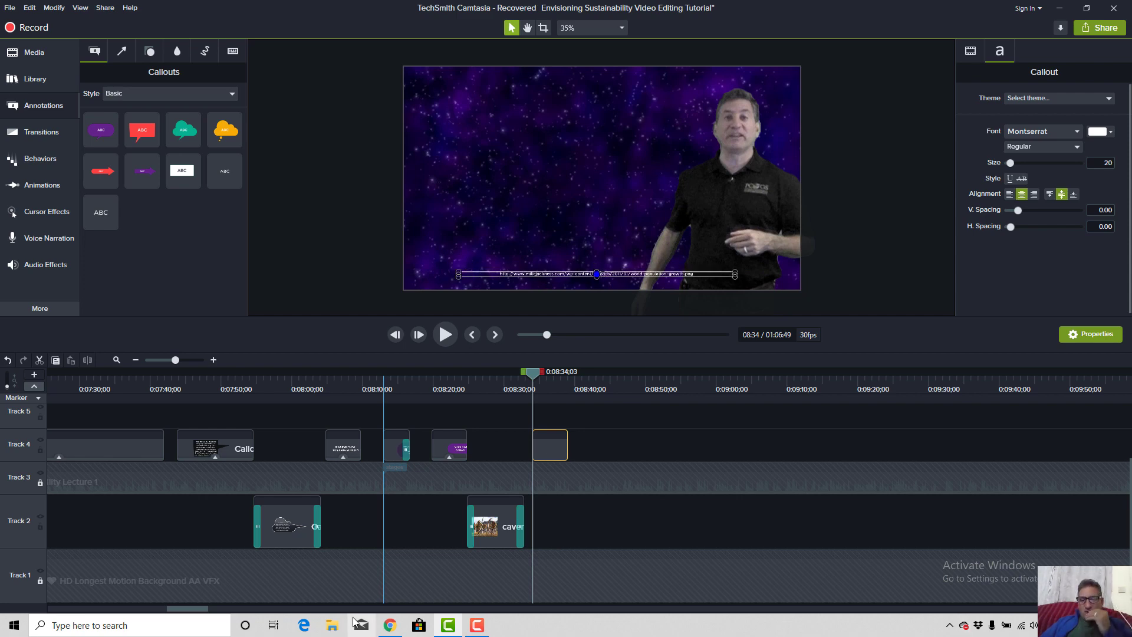
pyautogui.click(478, 628)
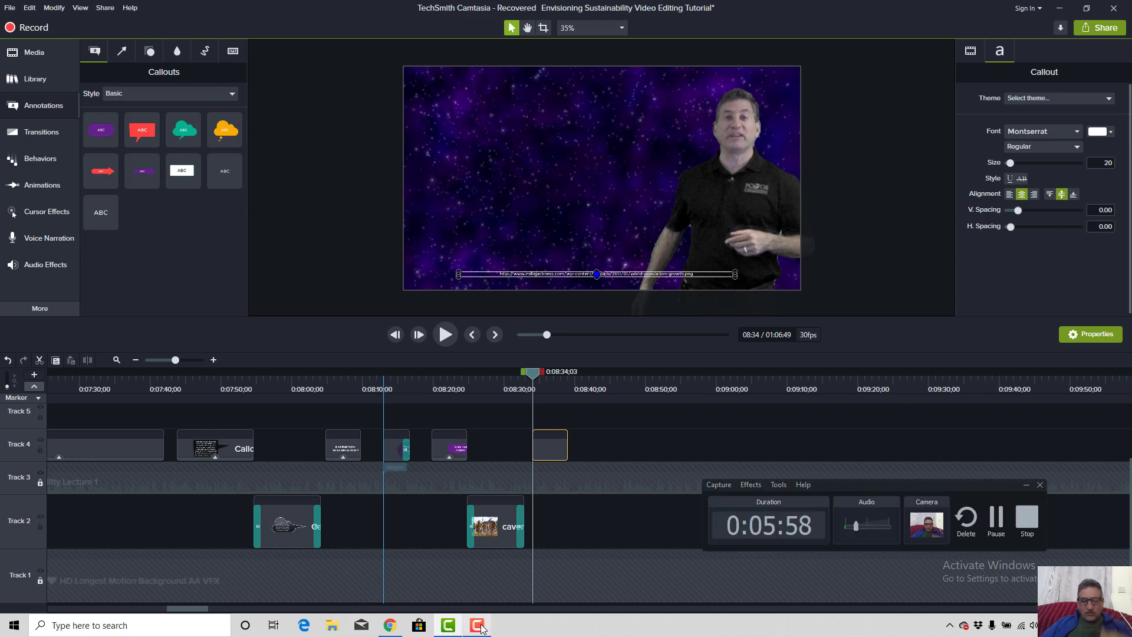
pyautogui.click(1011, 526)
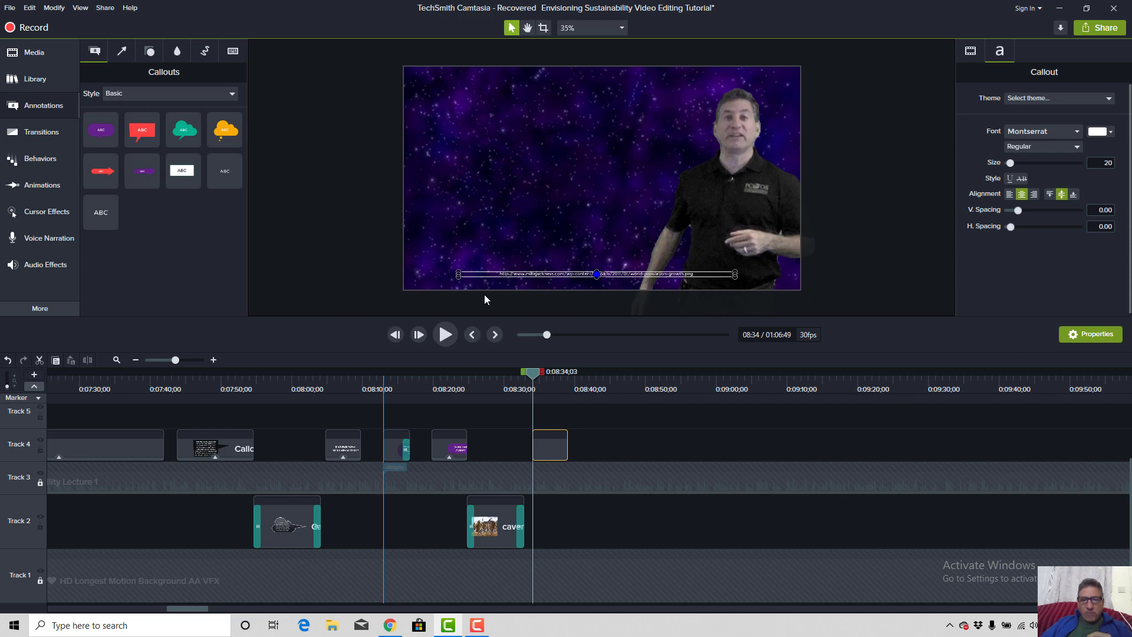
# Increase the URL callout's text size to 28 and fit its frame around the line.
pyautogui.moveTo(458, 273); pyautogui.dragTo(458, 266)
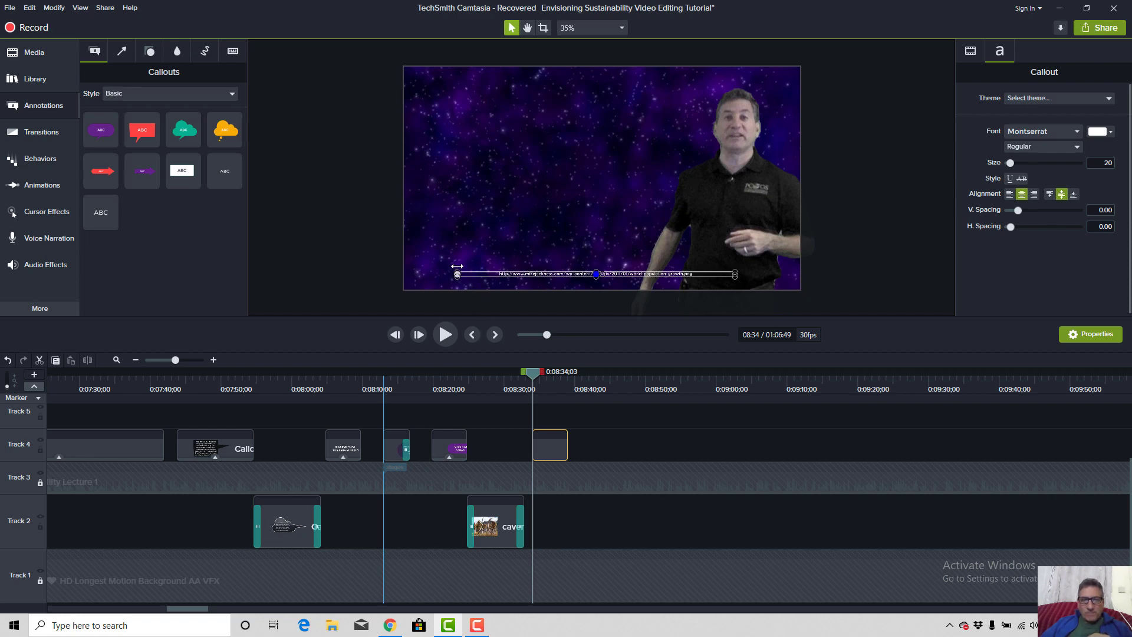
pyautogui.moveTo(597, 270); pyautogui.dragTo(596, 266)
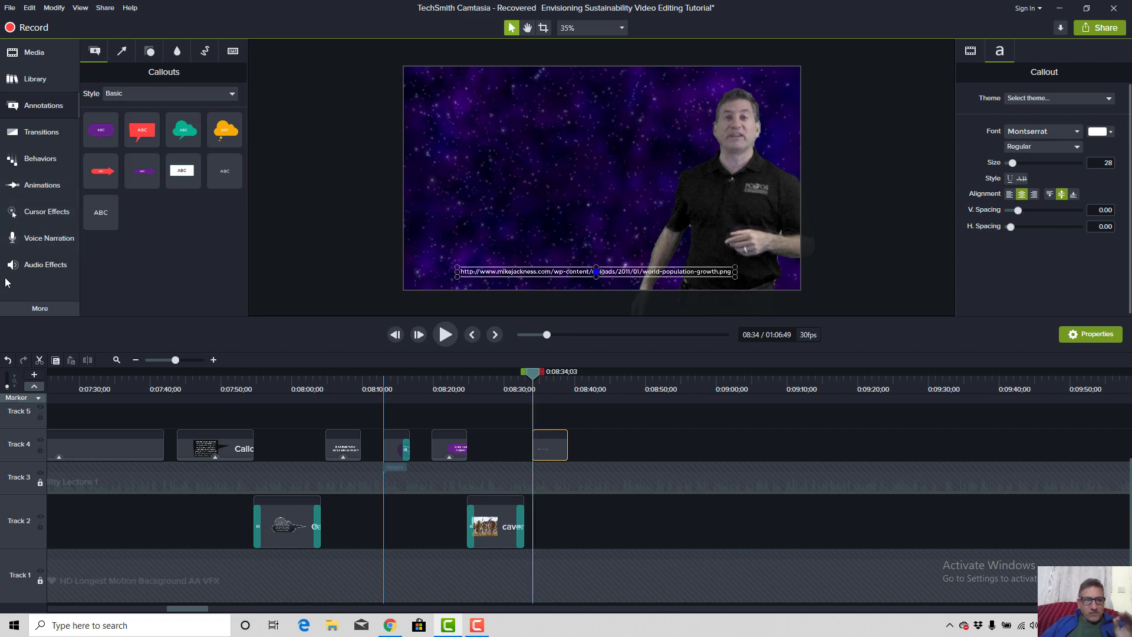
# Import the world-population-growth image from the Images folder into the media bin.
pyautogui.click(35, 52)
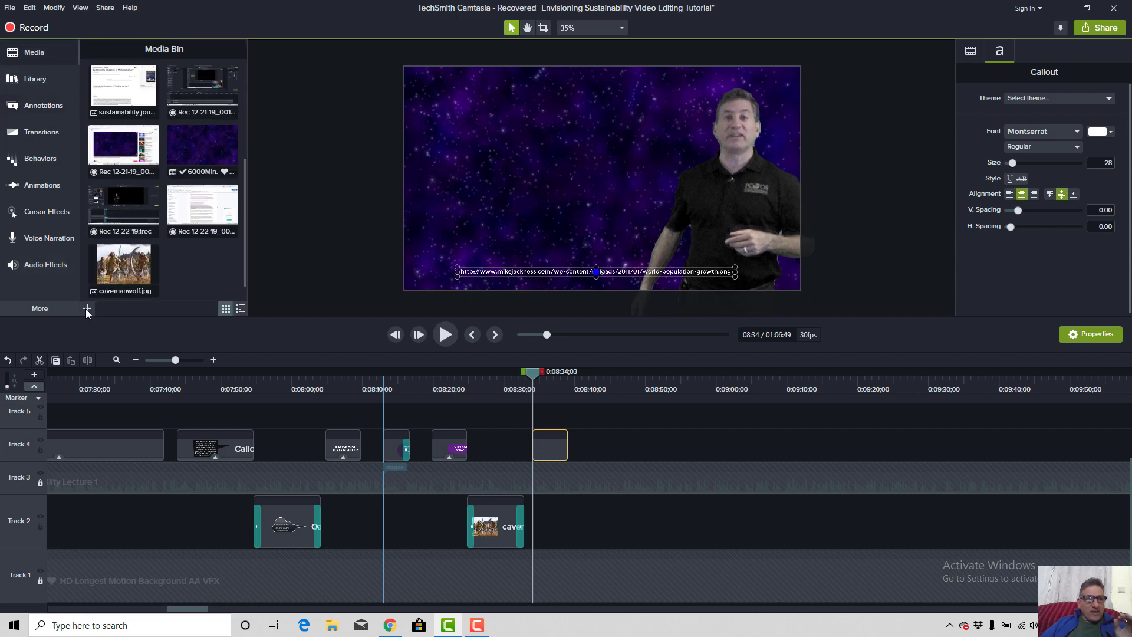
pyautogui.click(87, 309)
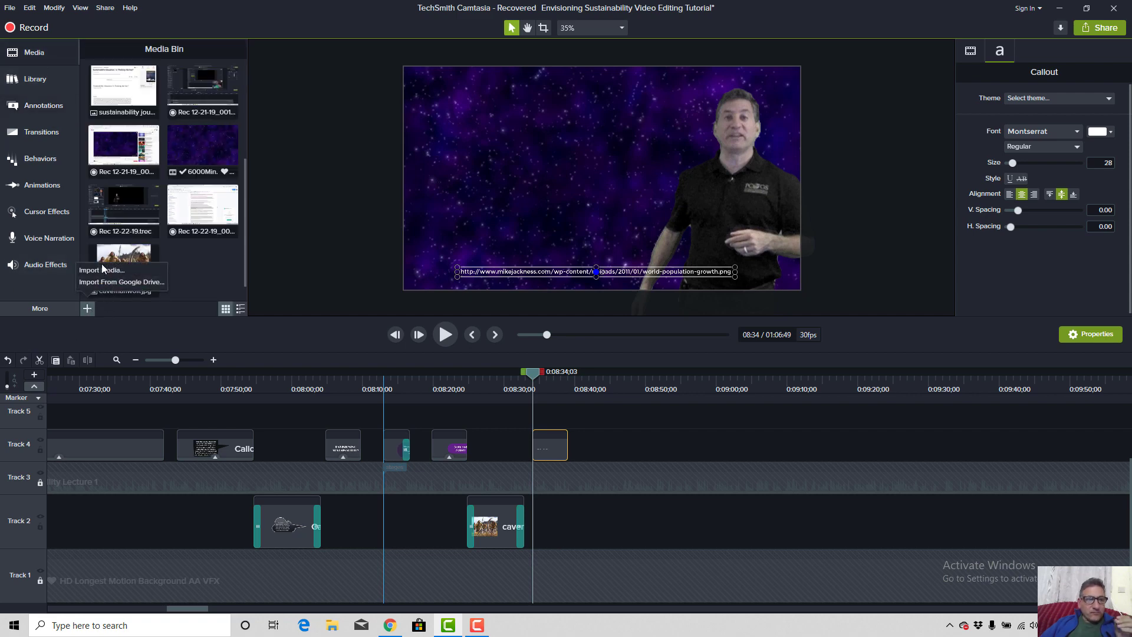
pyautogui.click(118, 337)
pyautogui.doubleClick(773, 162)
# Place the world-population-growth chart on the canvas above the URL caption and scale it to about 284%.
pyautogui.moveTo(202, 277); pyautogui.dragTo(495, 125)
pyautogui.moveTo(566, 171); pyautogui.dragTo(691, 254)
pyautogui.moveTo(644, 222); pyautogui.dragTo(609, 207)
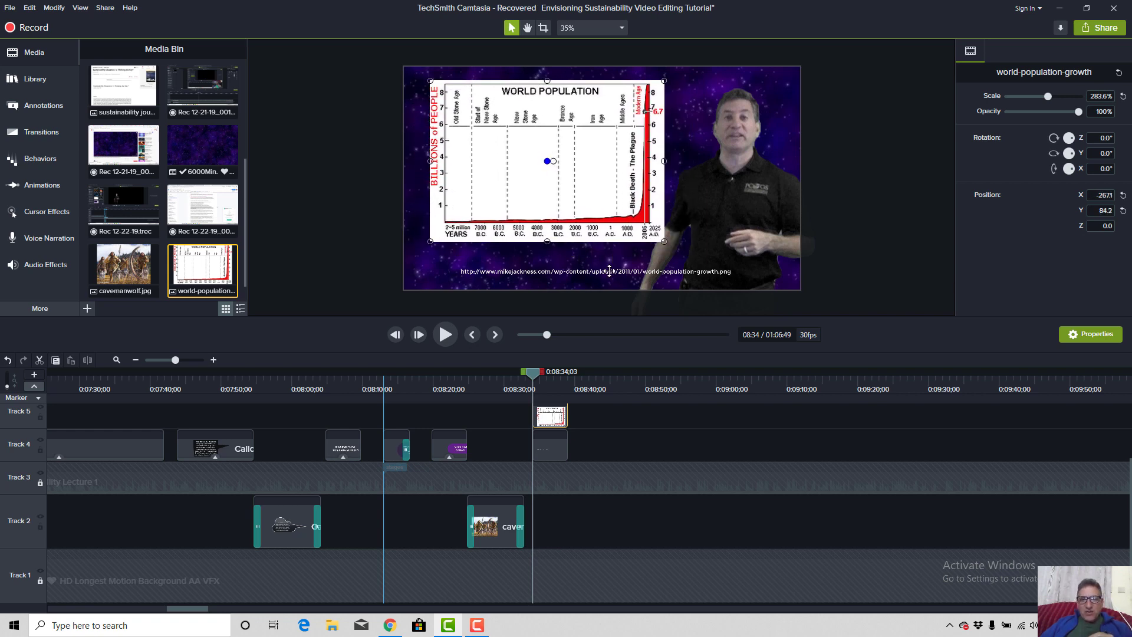
# Move the population chart clip from Track 5 to Track 2 and enlarge the chart to about 306% above the URL caption.
pyautogui.click(609, 272)
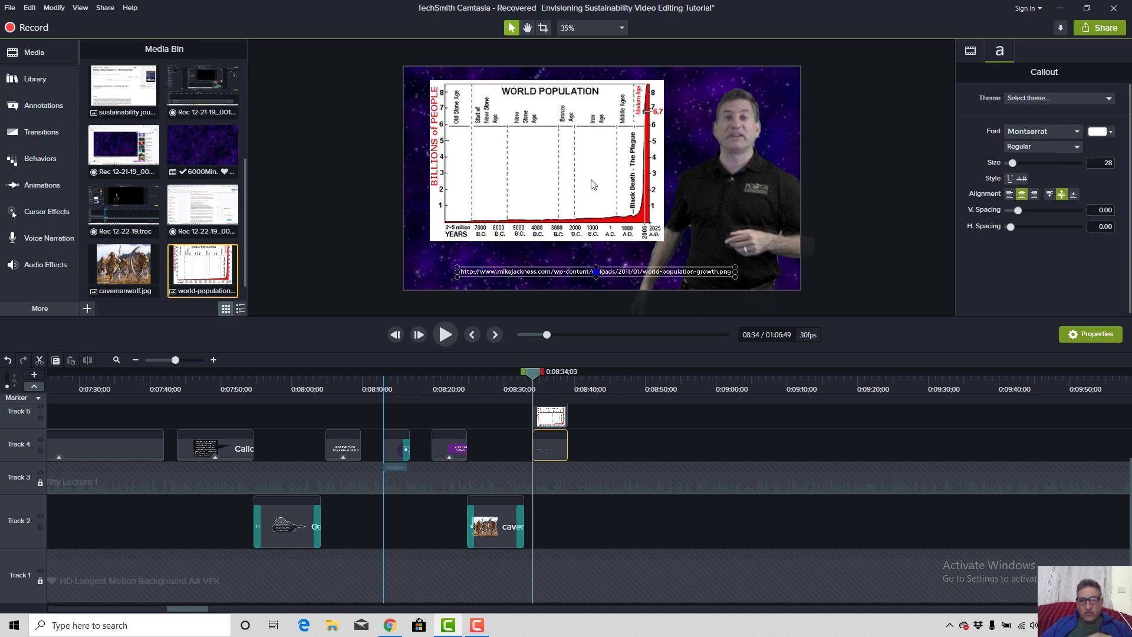
pyautogui.click(593, 185)
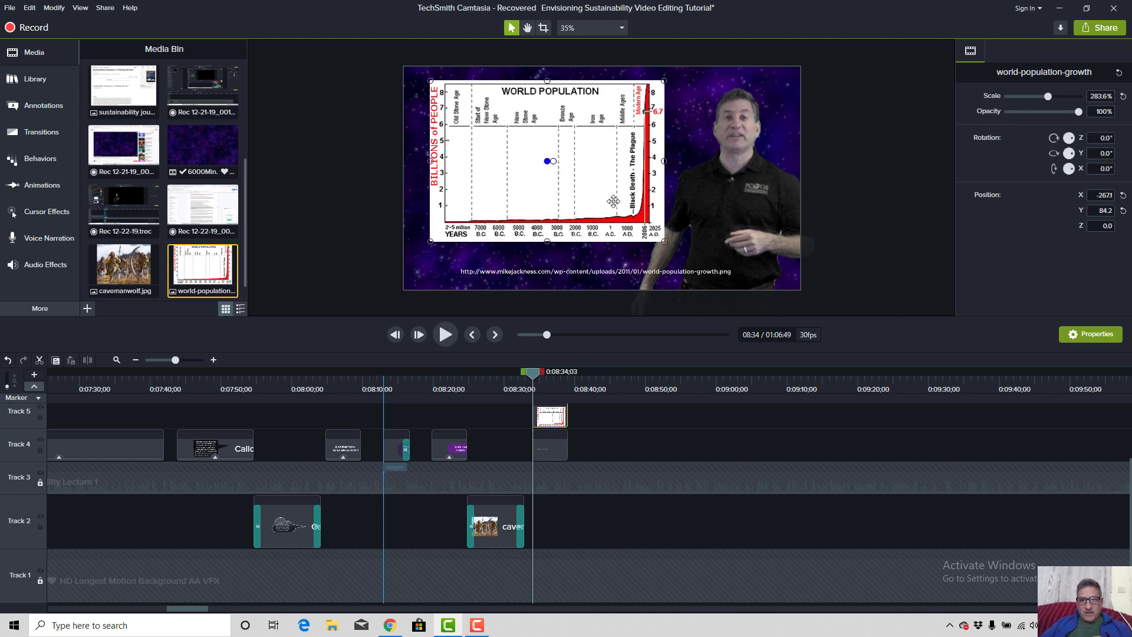
pyautogui.moveTo(555, 416); pyautogui.dragTo(548, 535)
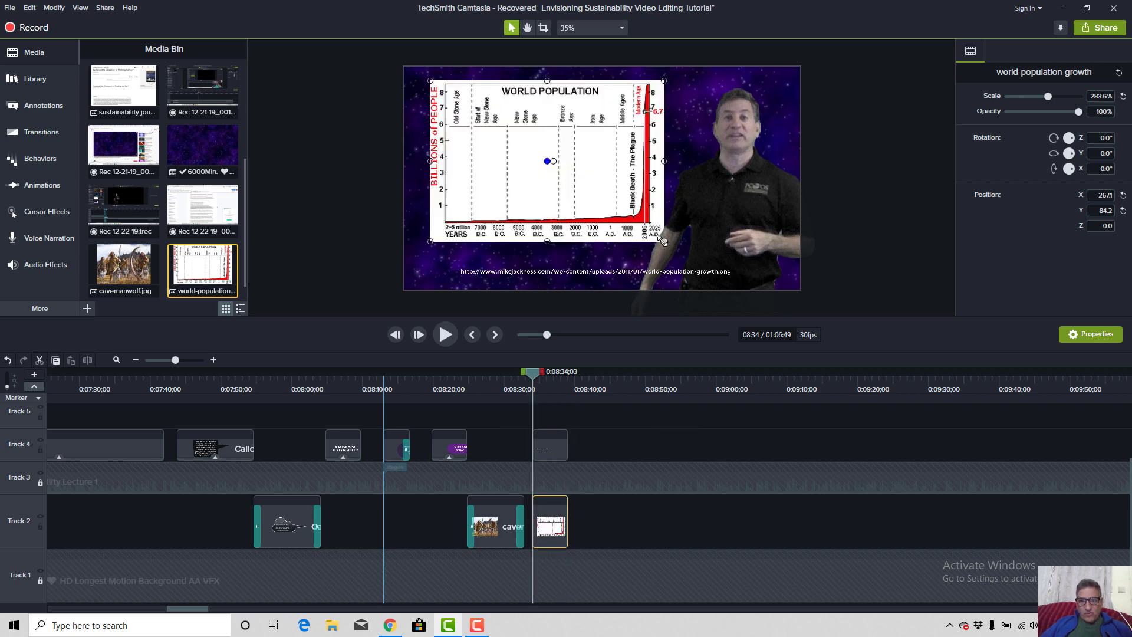
pyautogui.moveTo(662, 240); pyautogui.dragTo(670, 244)
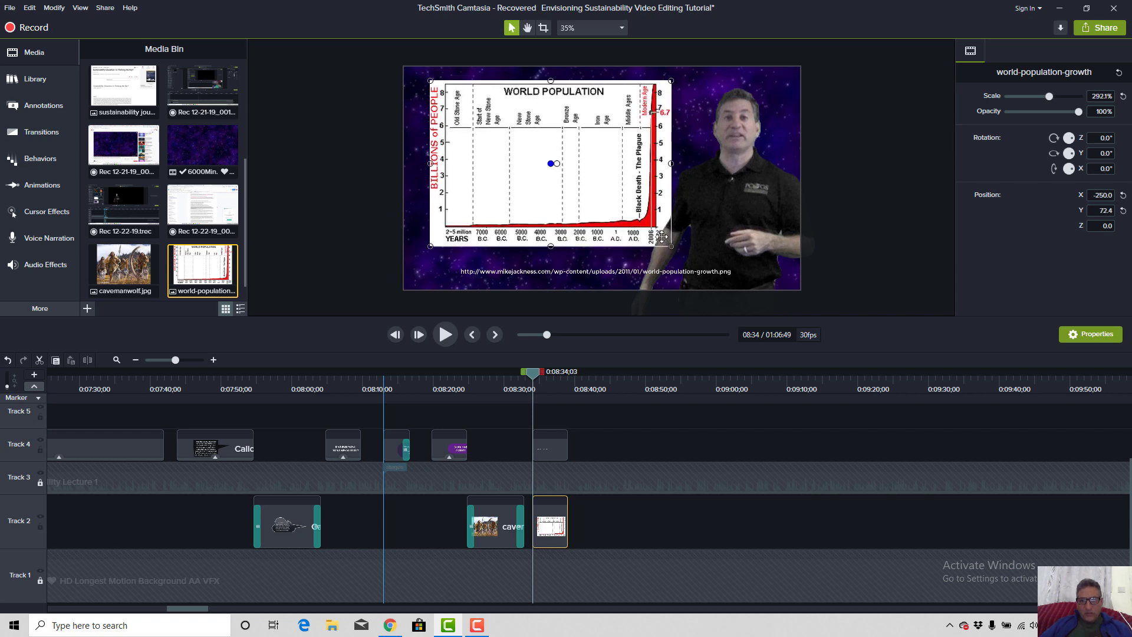
pyautogui.moveTo(605, 224); pyautogui.dragTo(602, 232)
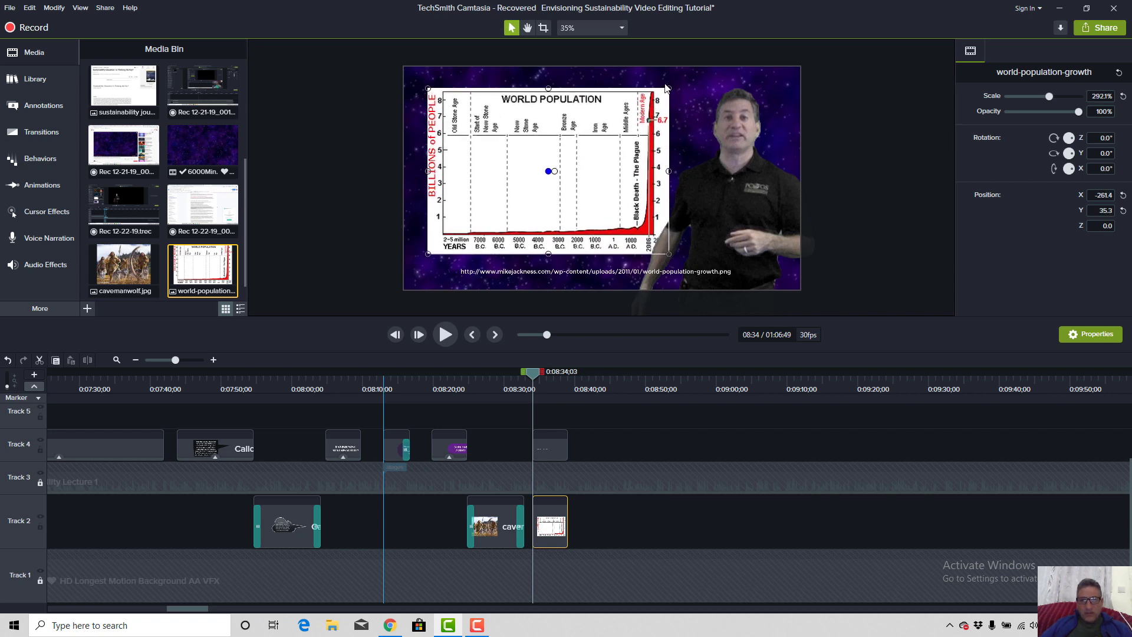
pyautogui.moveTo(667, 87); pyautogui.dragTo(678, 80)
pyautogui.moveTo(608, 145); pyautogui.dragTo(582, 153)
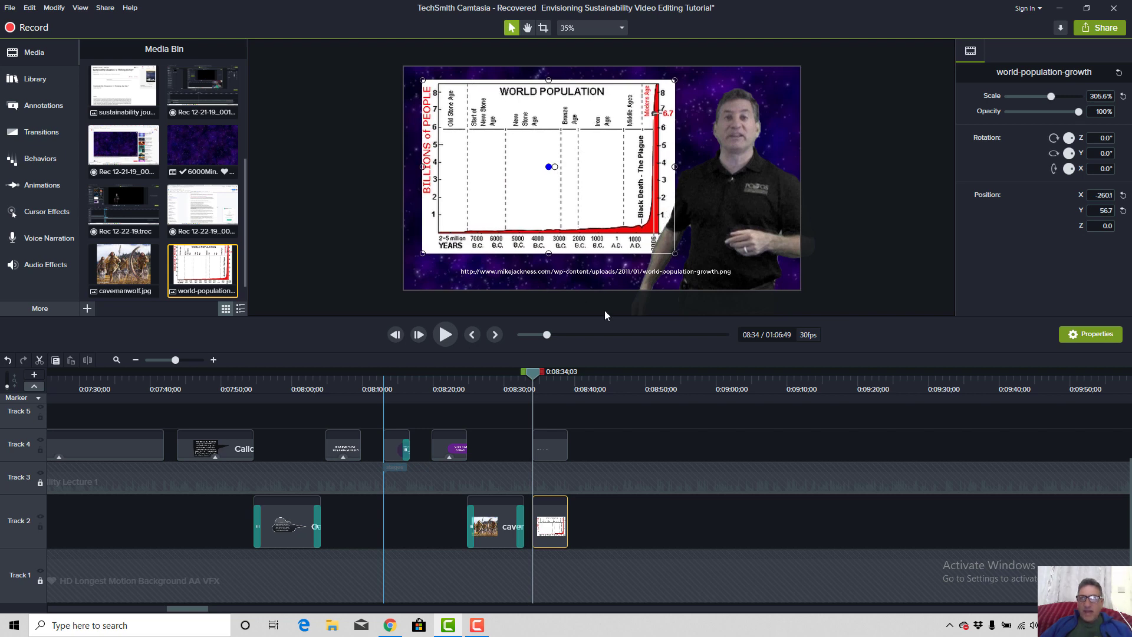
# Play from 0:08:32;20 and shift the population chart clip on Track 2 to directly follow the cavemanwolf clip.
pyautogui.click(524, 385)
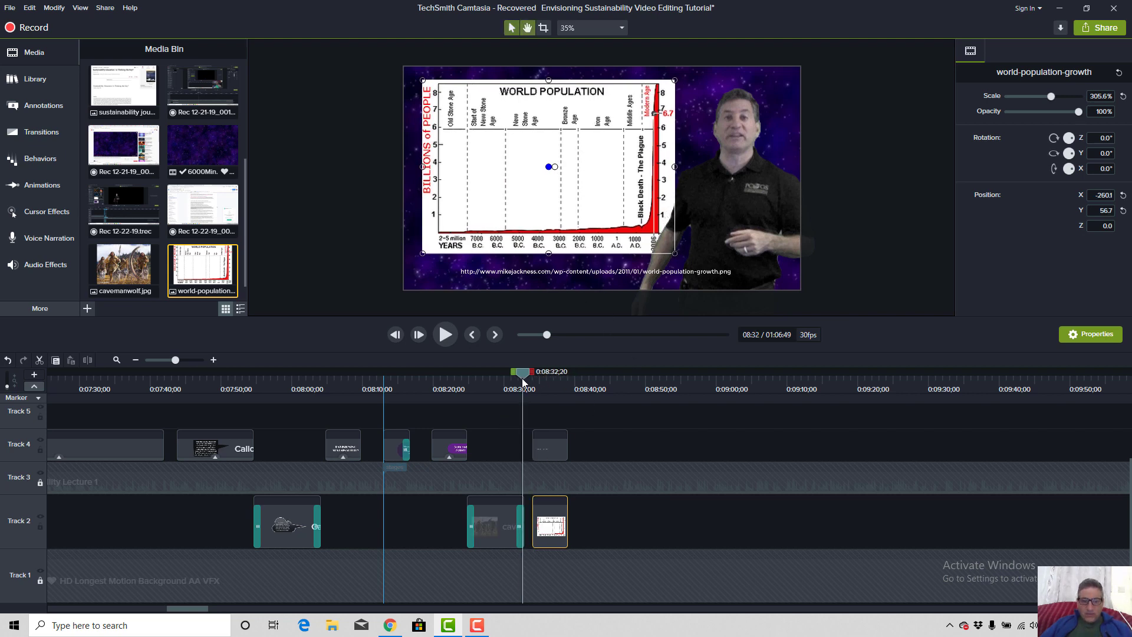
pyautogui.press('space')
pyautogui.moveTo(543, 530); pyautogui.dragTo(537, 527)
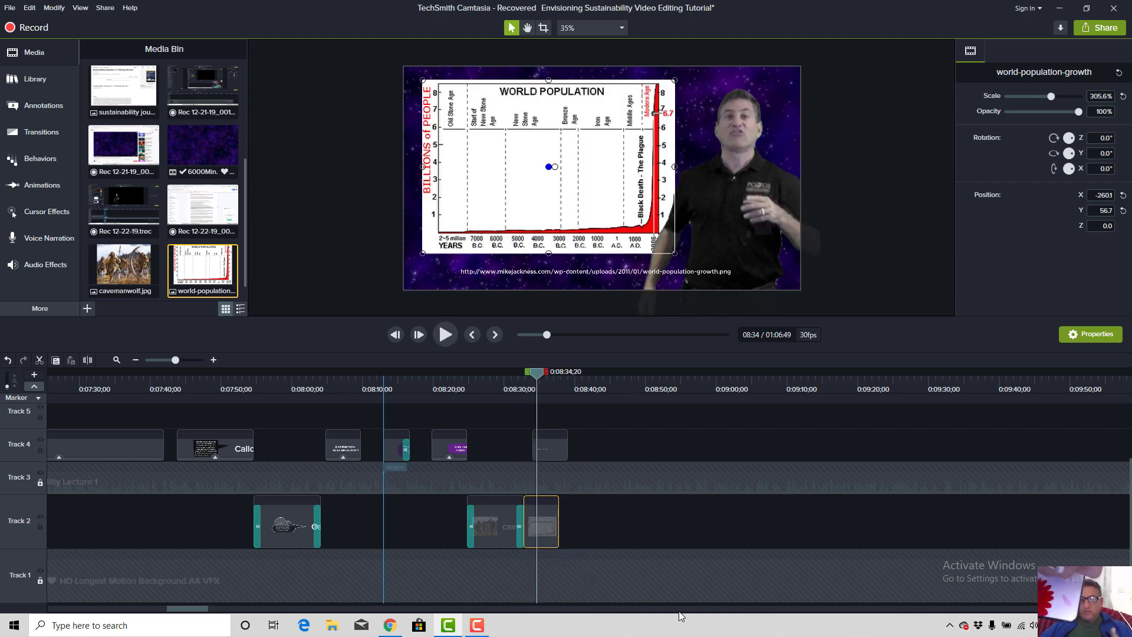
pyautogui.click(476, 627)
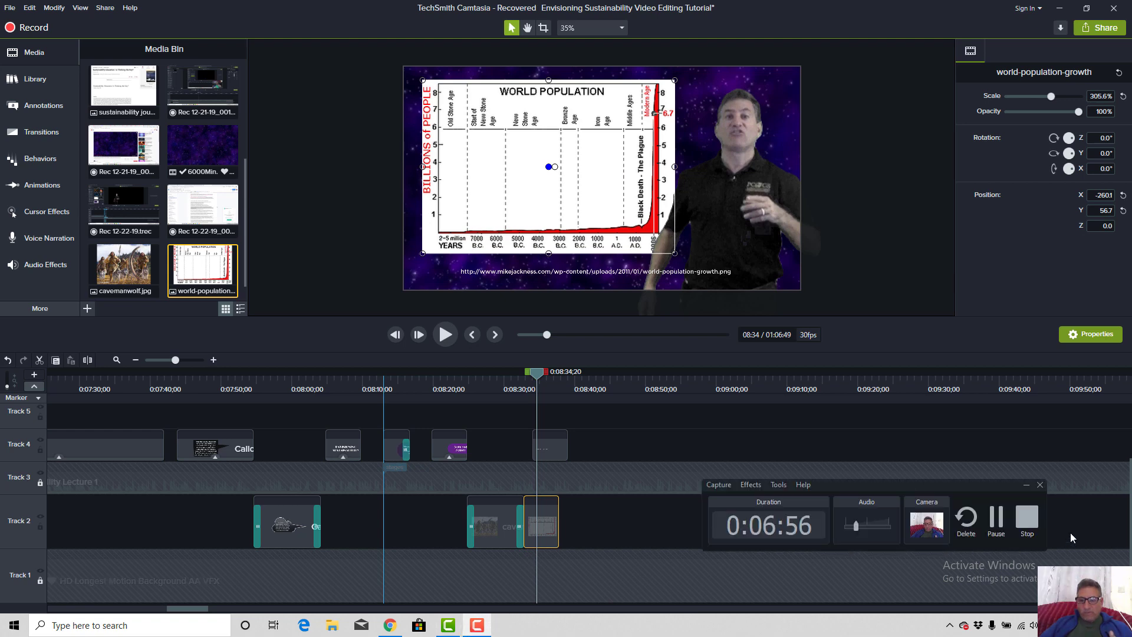
pyautogui.click(997, 522)
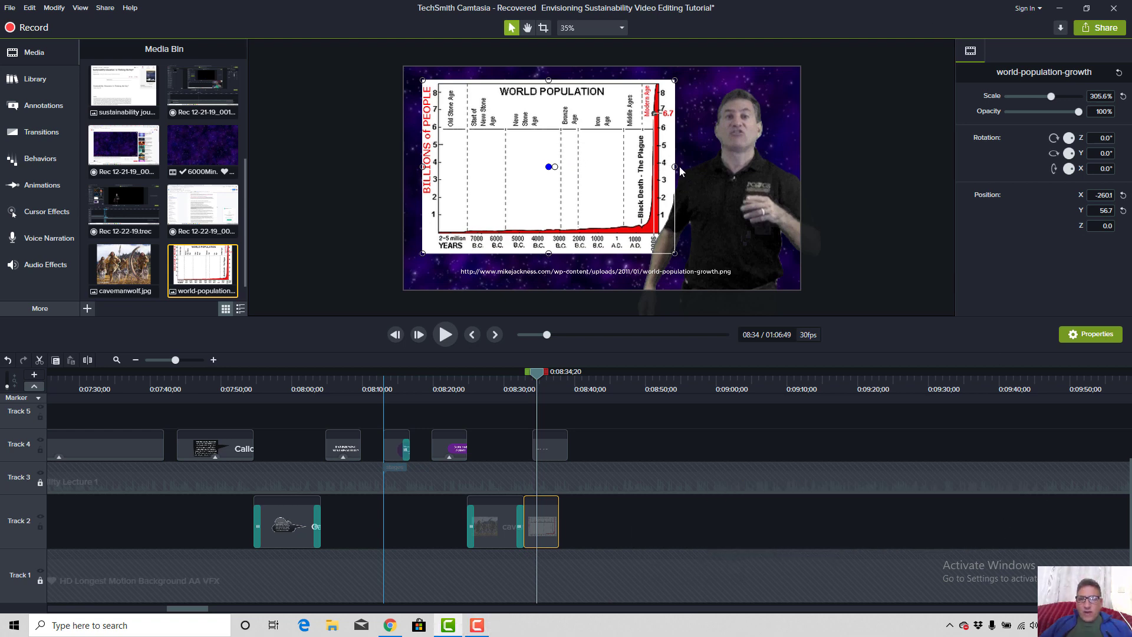
# Try enlarging the World Population chart to about 446% so it fills most of the frame behind the presenter.
pyautogui.moveTo(677, 166); pyautogui.dragTo(678, 167)
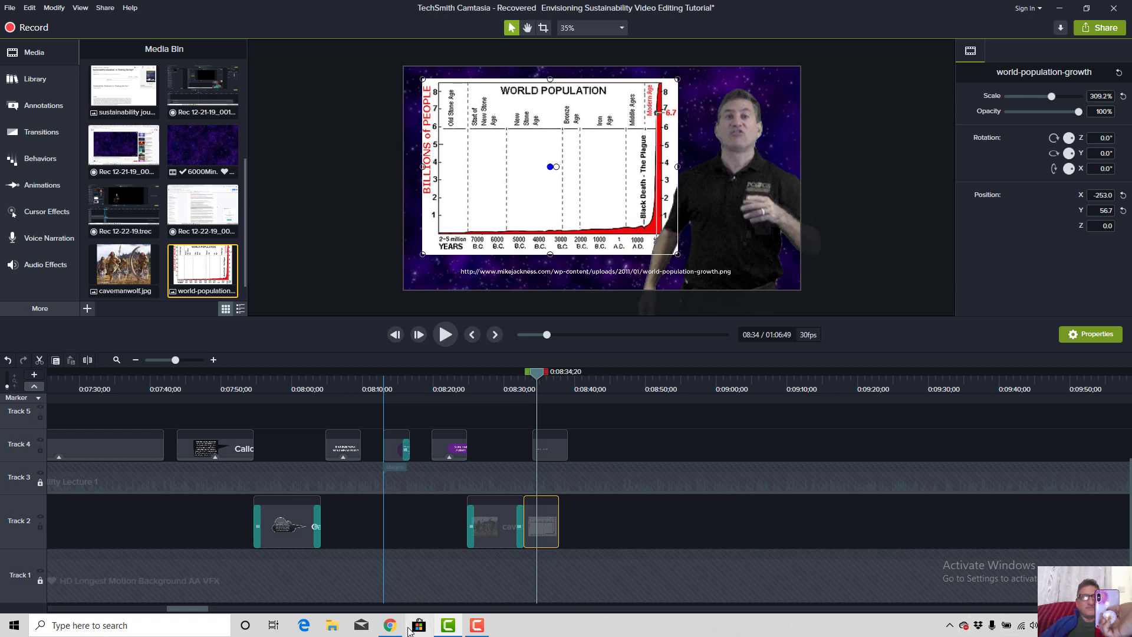
pyautogui.click(477, 631)
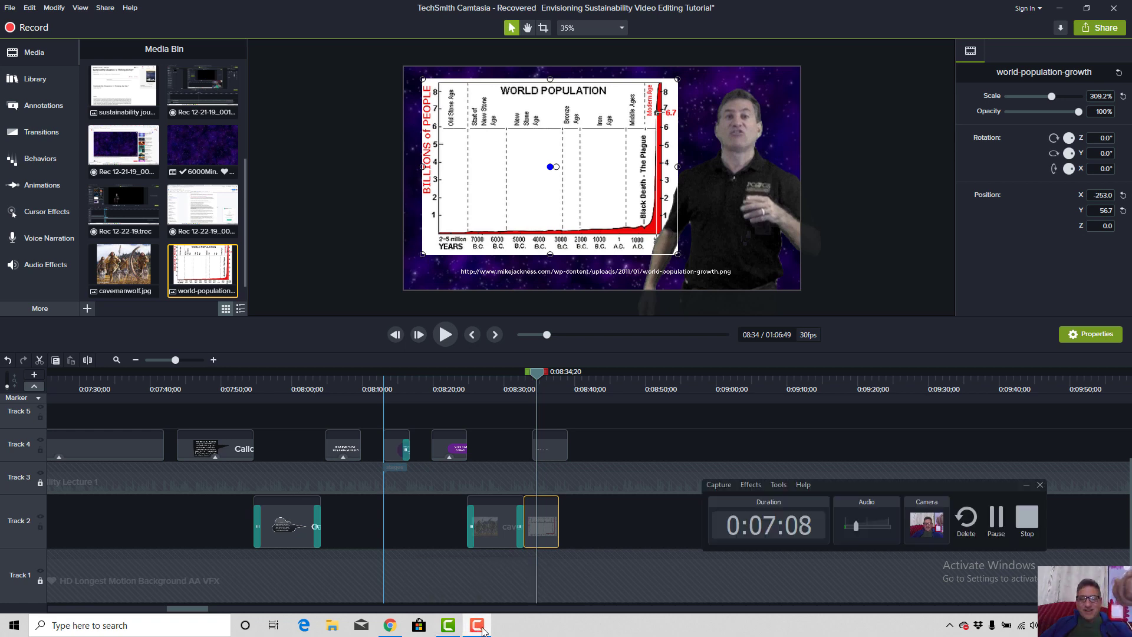
pyautogui.click(520, 525)
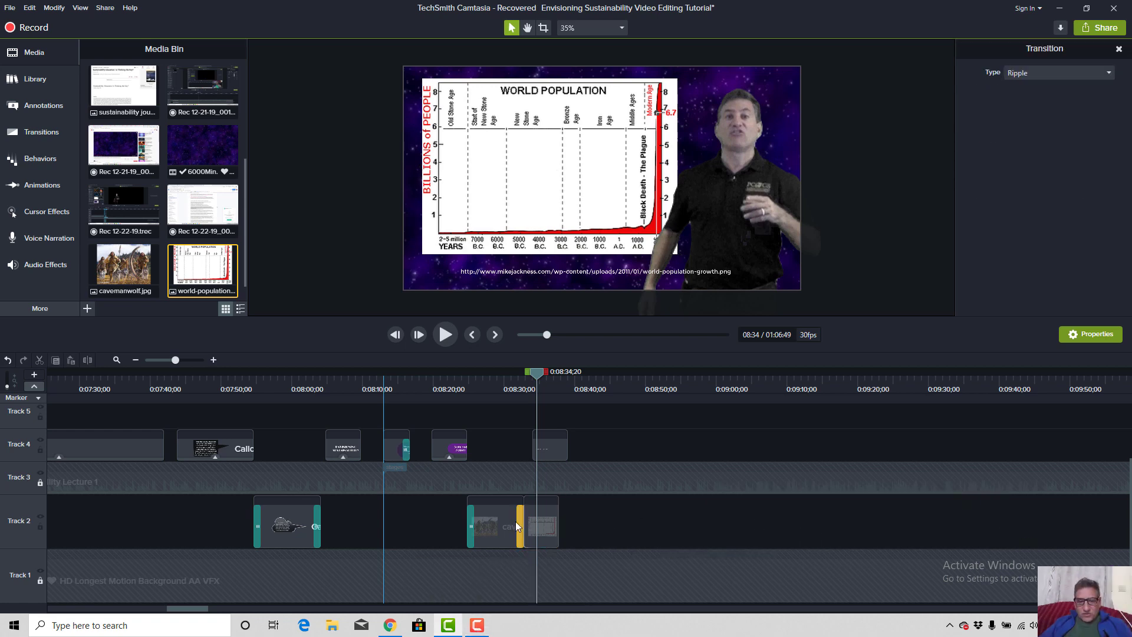
pyautogui.click(671, 105)
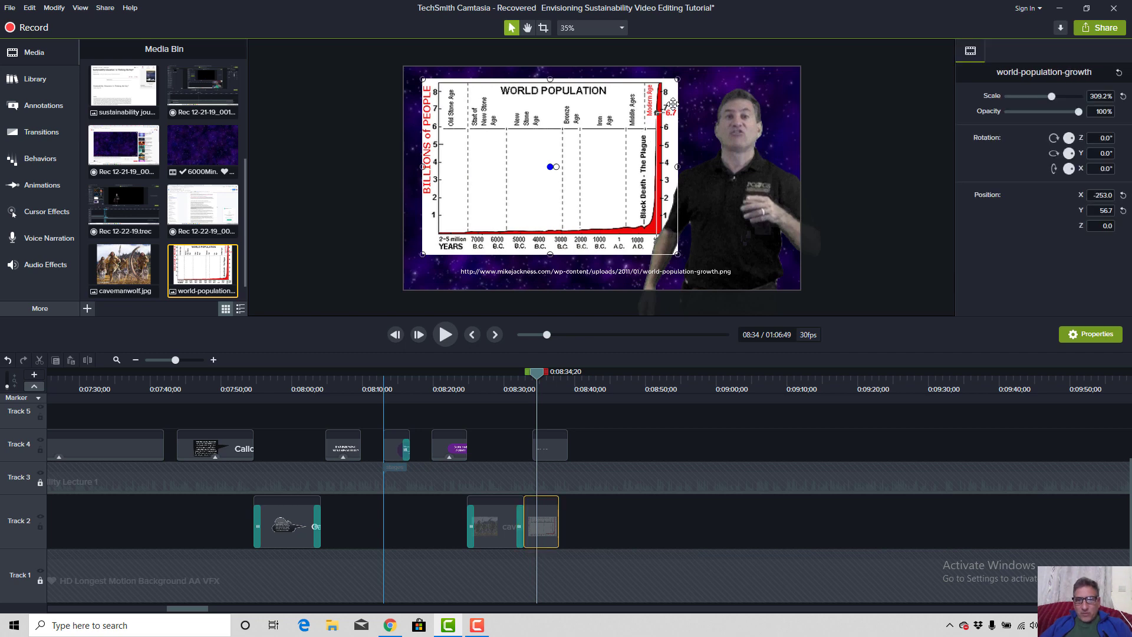
pyautogui.moveTo(678, 167); pyautogui.dragTo(795, 180)
pyautogui.moveTo(638, 170); pyautogui.dragTo(638, 167)
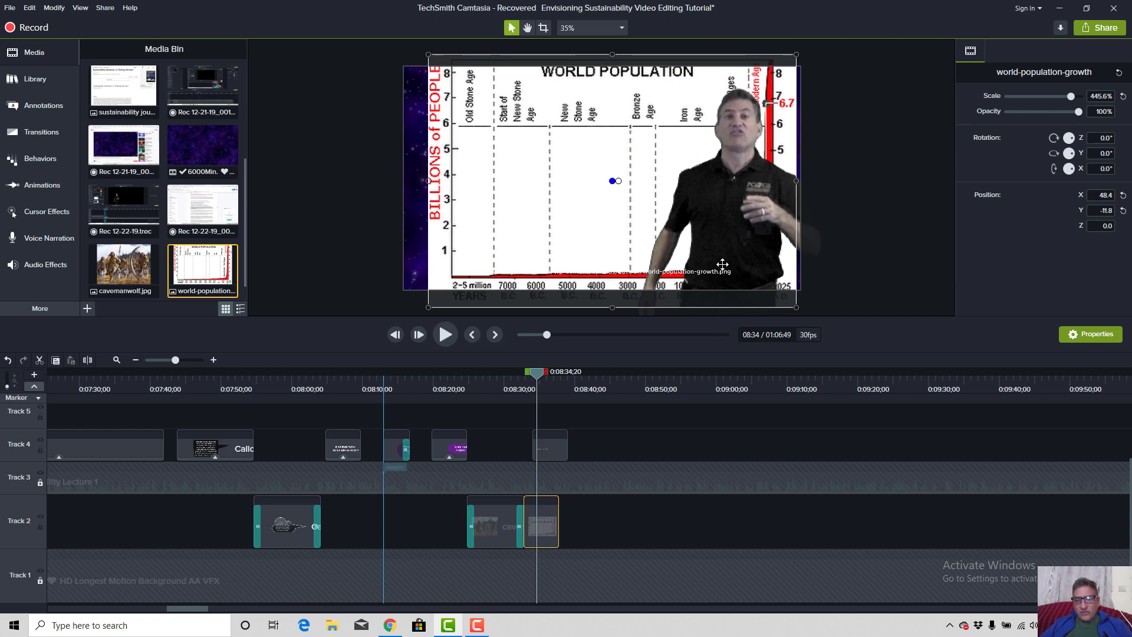
# Scale the World Population chart to about 326% and position it beside the presenter, just above the URL caption.
pyautogui.moveTo(614, 158); pyautogui.dragTo(599, 158)
pyautogui.moveTo(779, 56); pyautogui.dragTo(689, 112)
pyautogui.moveTo(583, 168); pyautogui.dragTo(586, 129)
pyautogui.moveTo(620, 231); pyautogui.dragTo(615, 227)
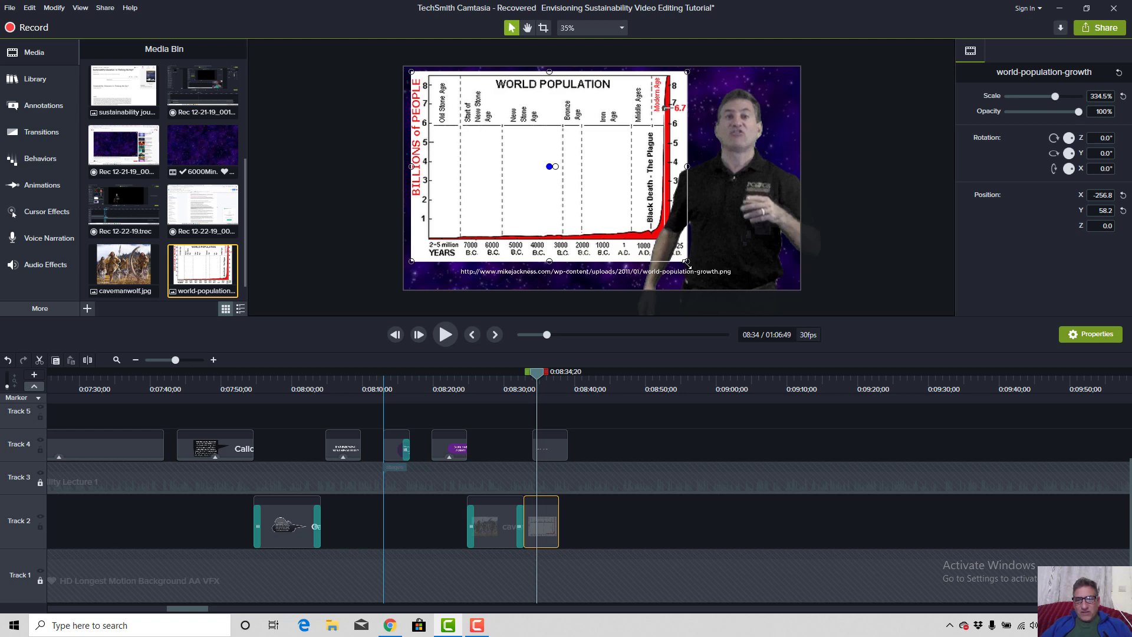
pyautogui.moveTo(688, 261); pyautogui.dragTo(681, 255)
pyautogui.moveTo(564, 213); pyautogui.dragTo(569, 211)
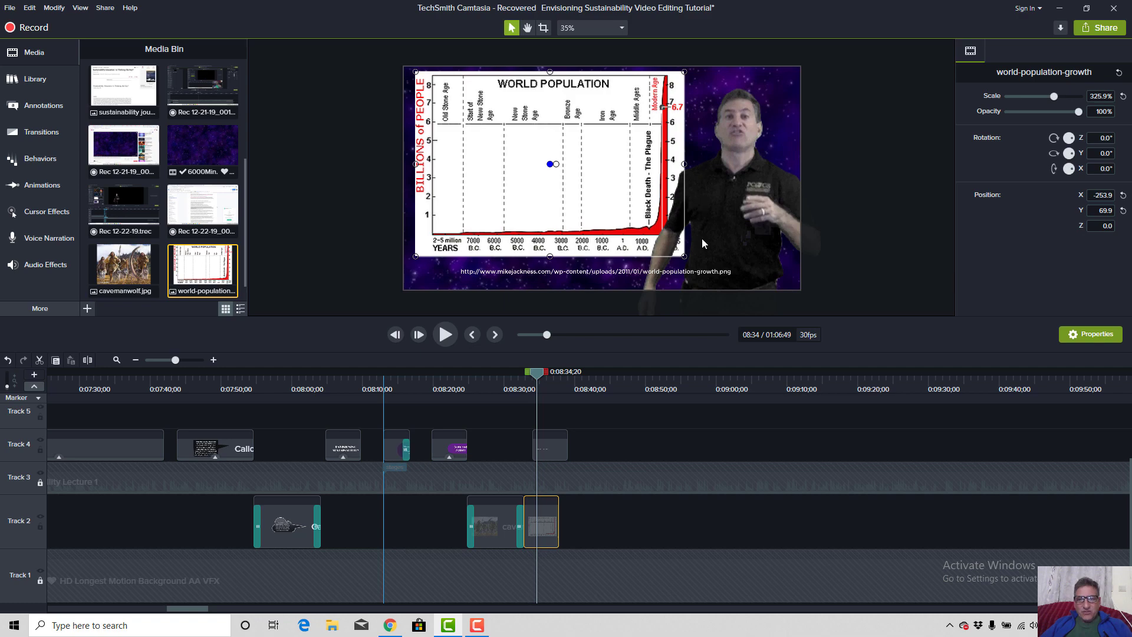
# Switch to Chrome and search Ecosia for images of "overpopulation".
pyautogui.click(390, 625)
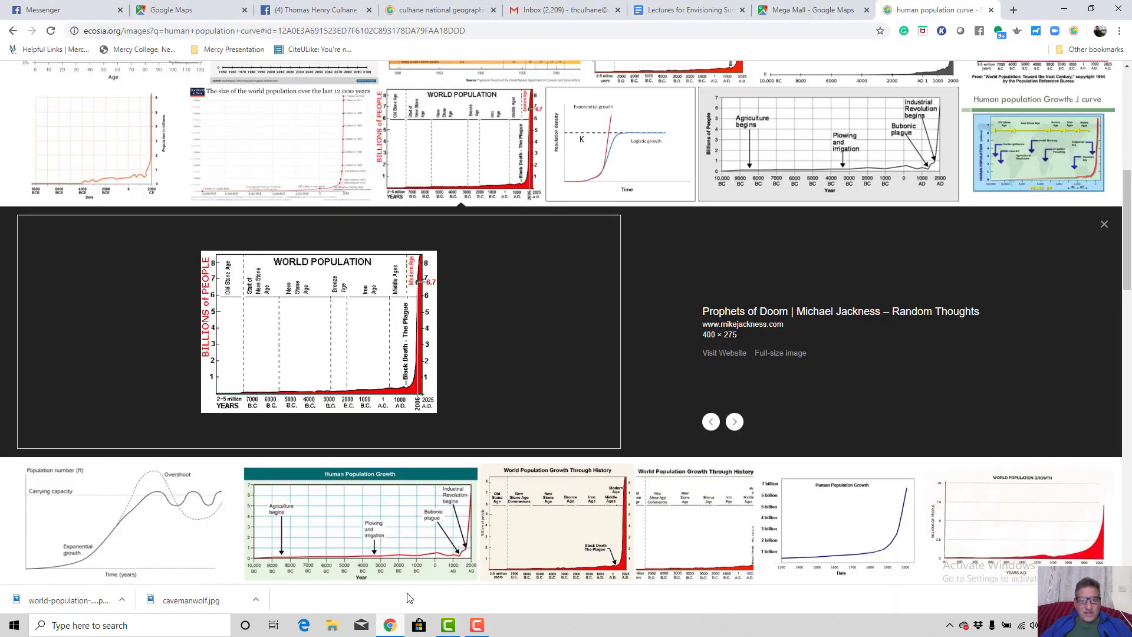
pyautogui.click(389, 31)
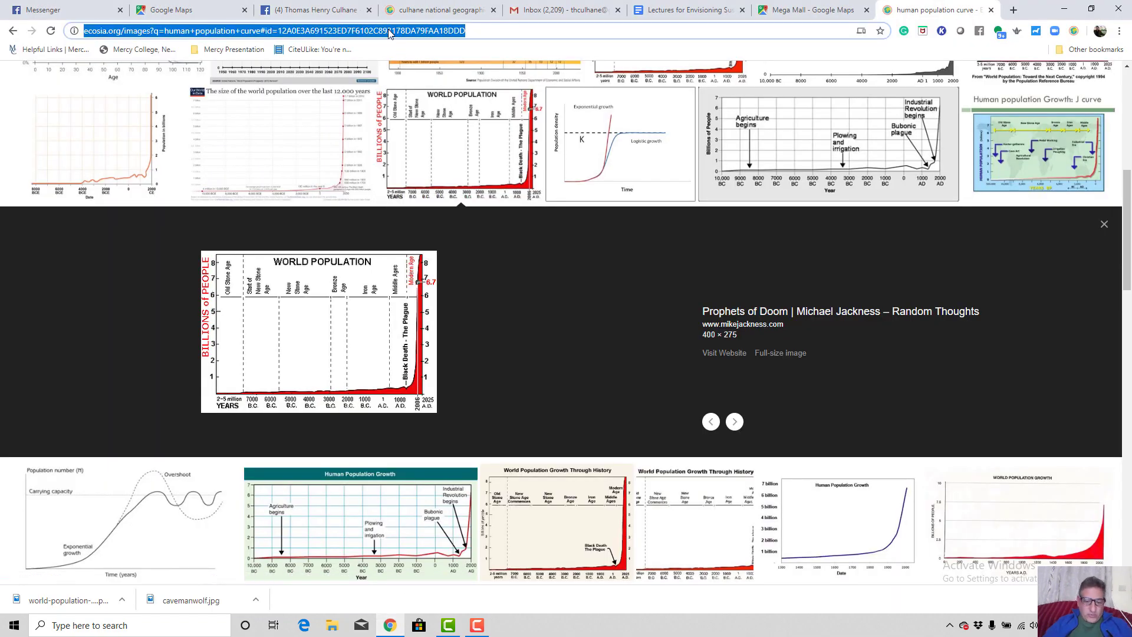
pyautogui.write('overpopulation')
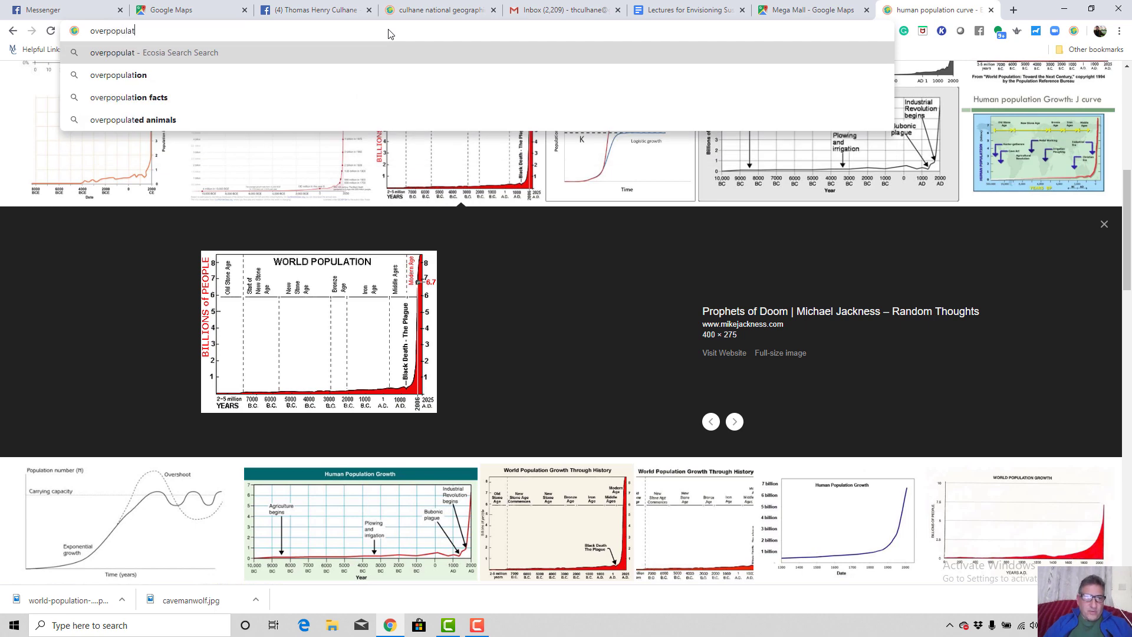
pyautogui.press('Return')
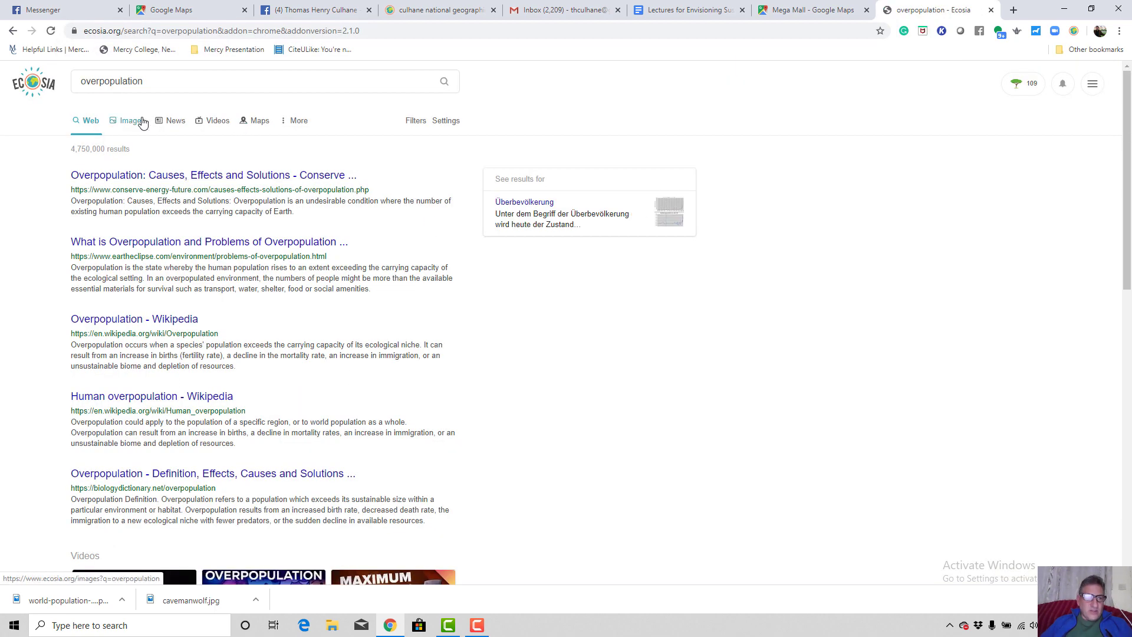
pyautogui.click(127, 122)
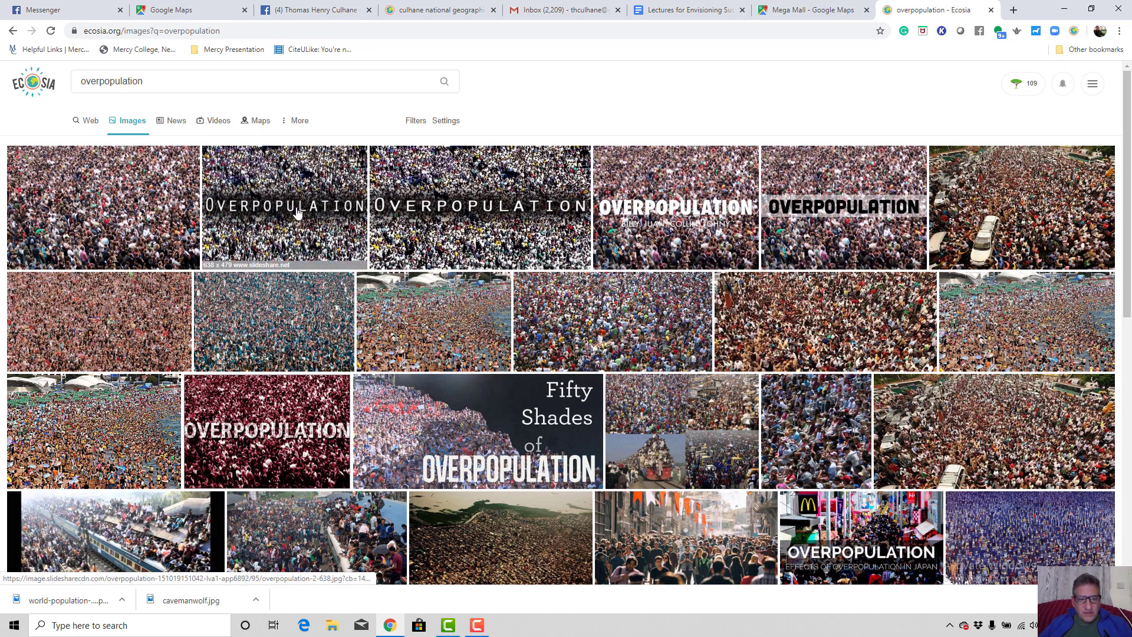
pyautogui.click(472, 439)
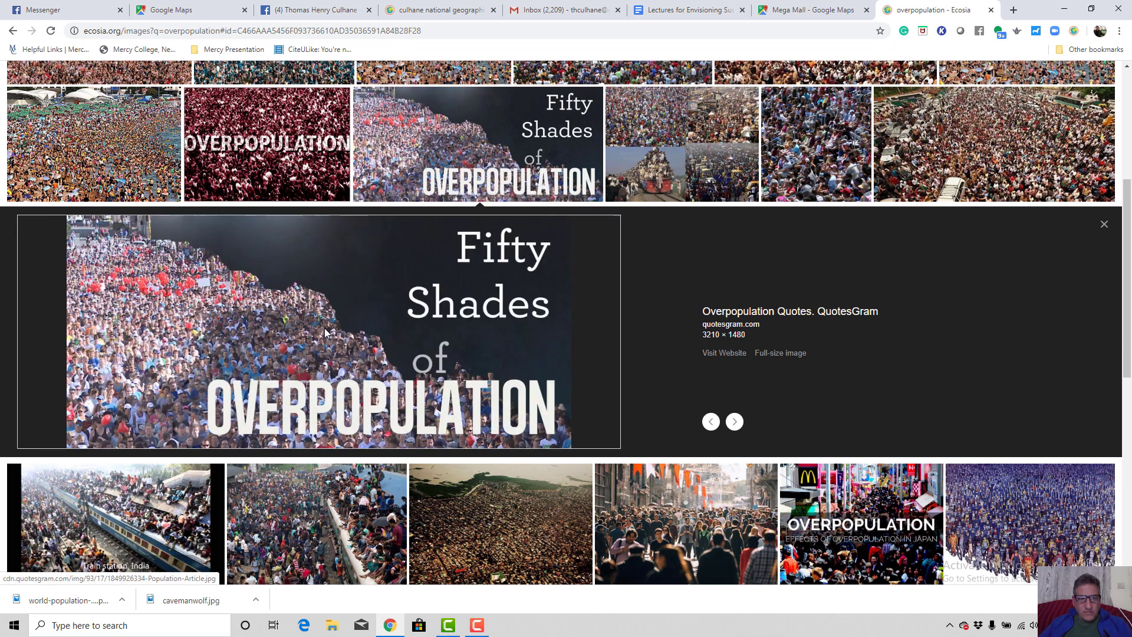
pyautogui.rightClick(325, 329)
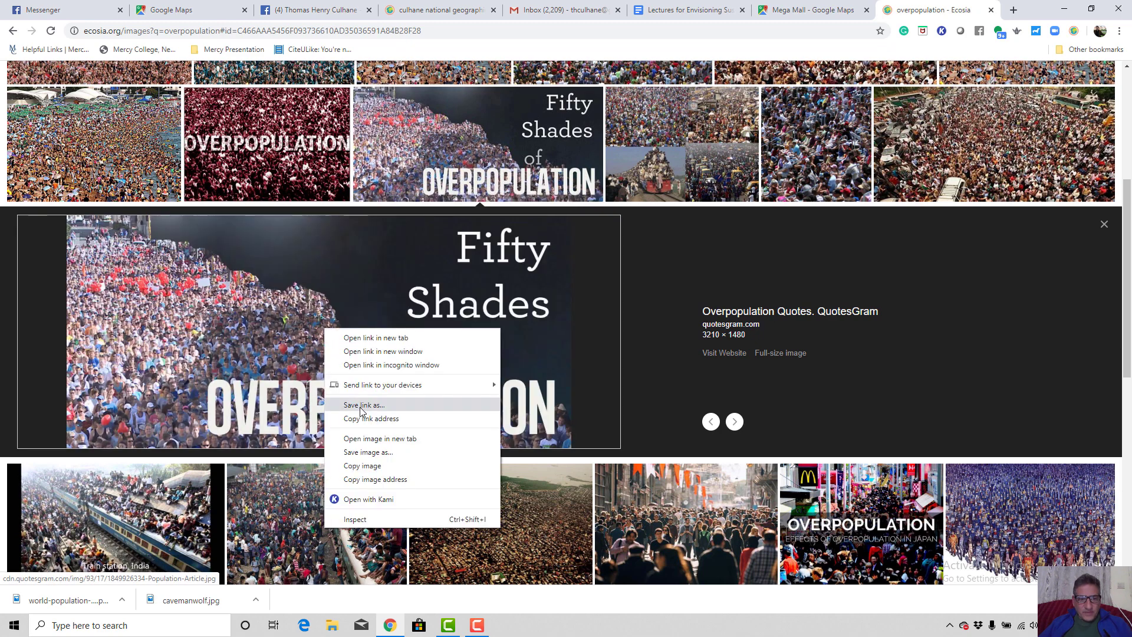
pyautogui.click(368, 452)
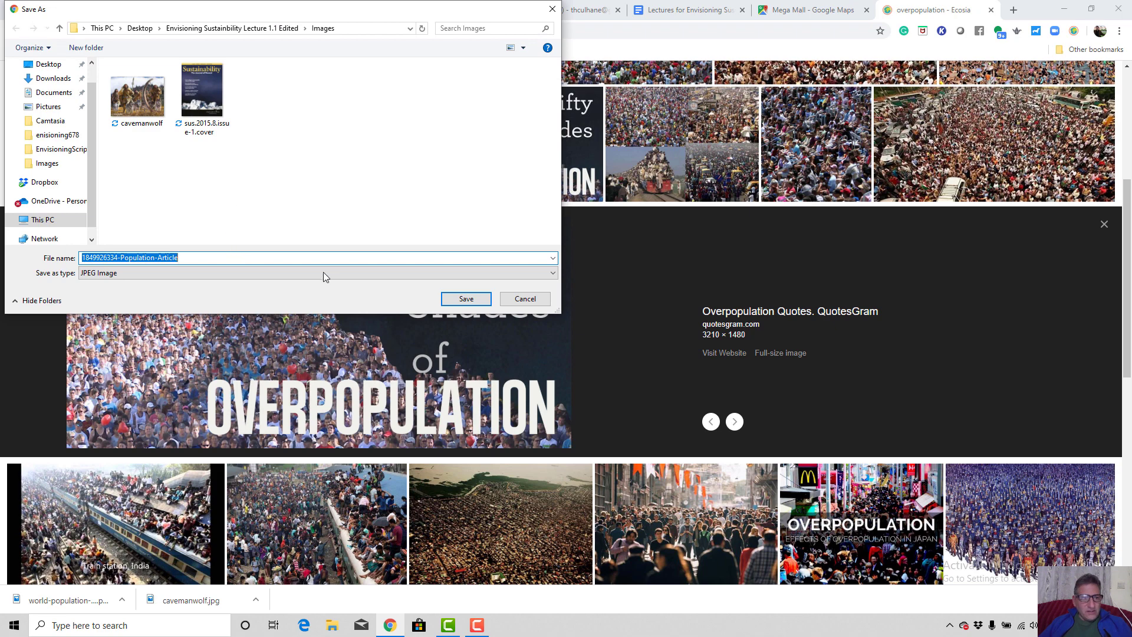
pyautogui.click(463, 299)
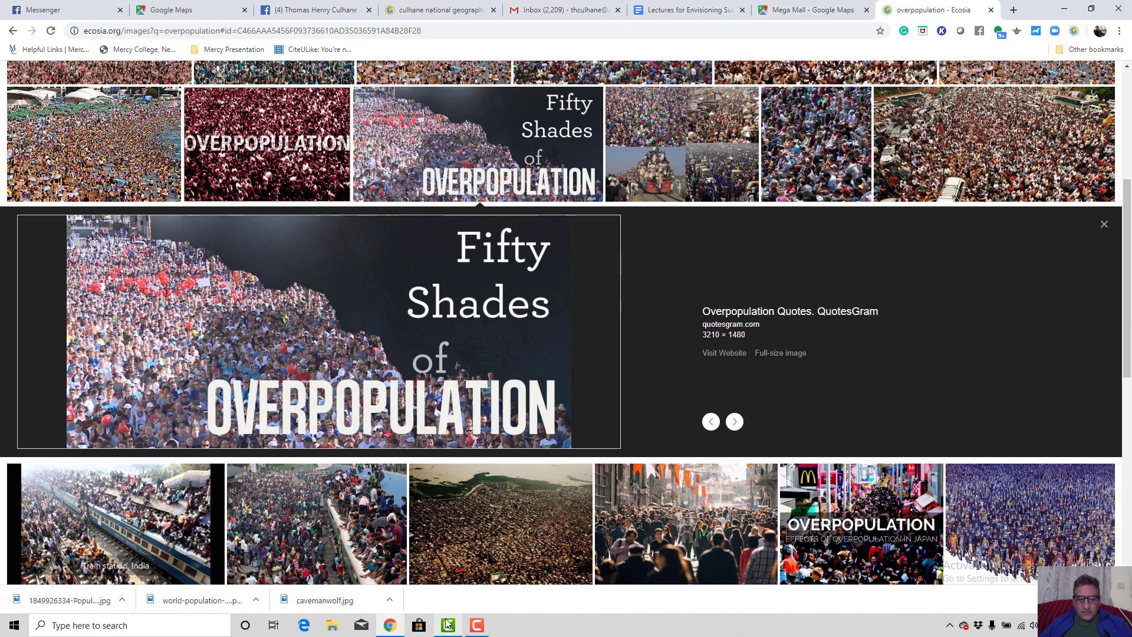
pyautogui.moveTo(448, 630)
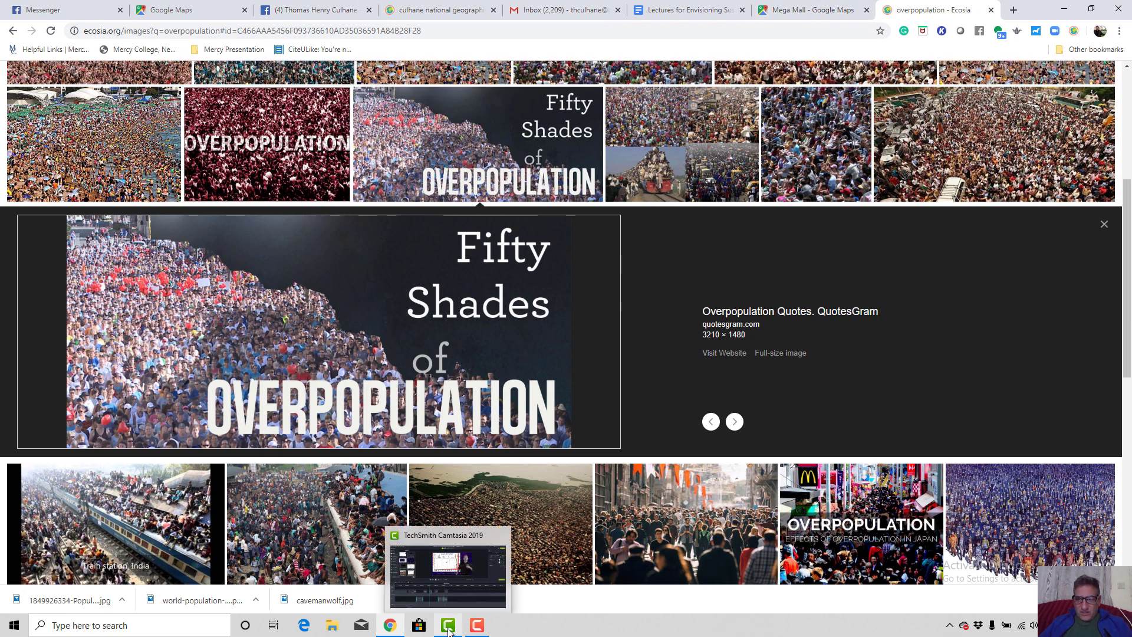
pyautogui.click(448, 629)
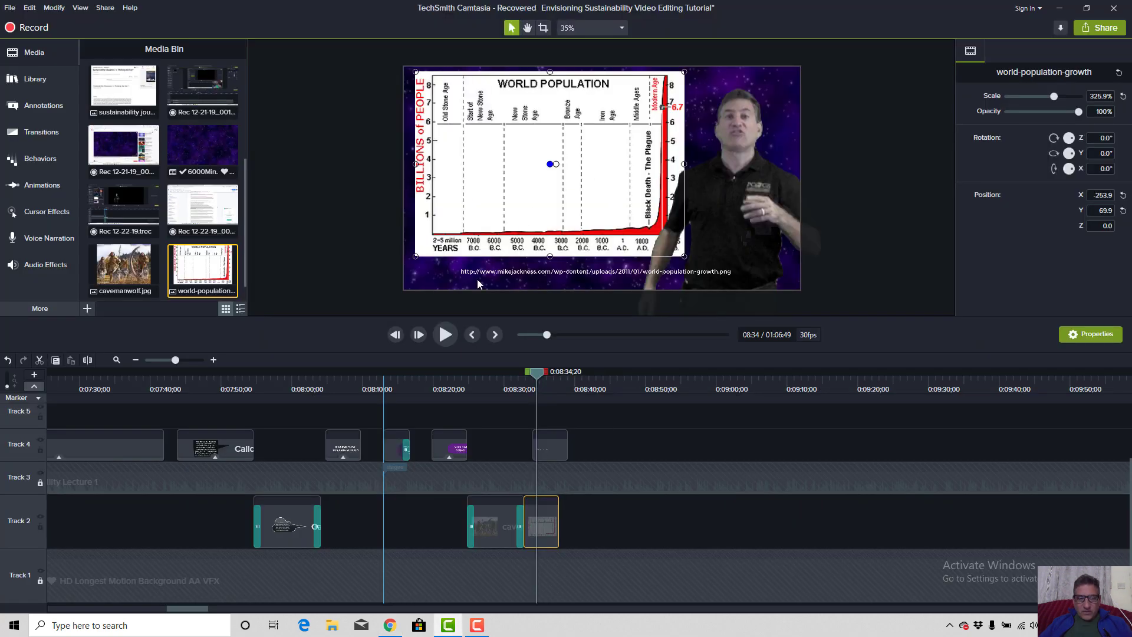
pyautogui.click(93, 307)
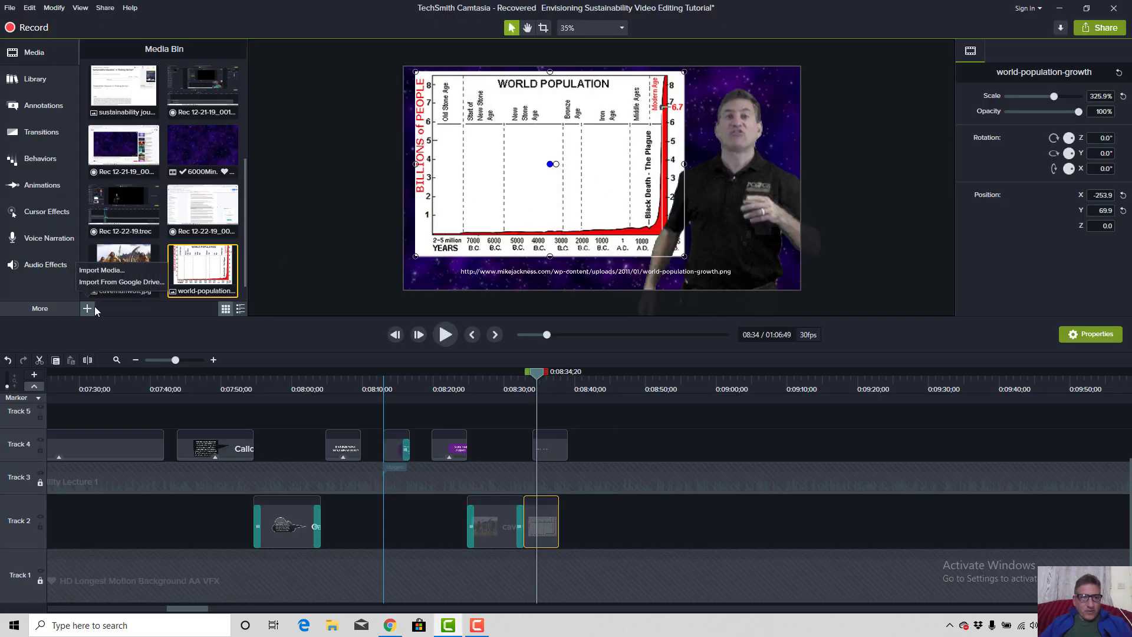
pyautogui.click(105, 271)
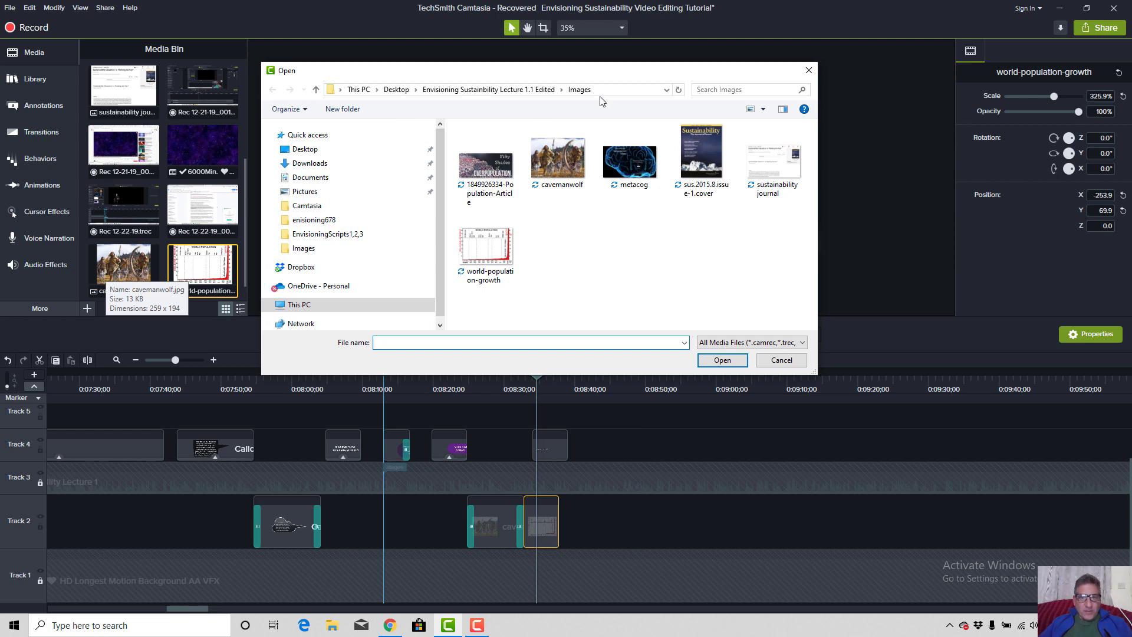
pyautogui.doubleClick(485, 165)
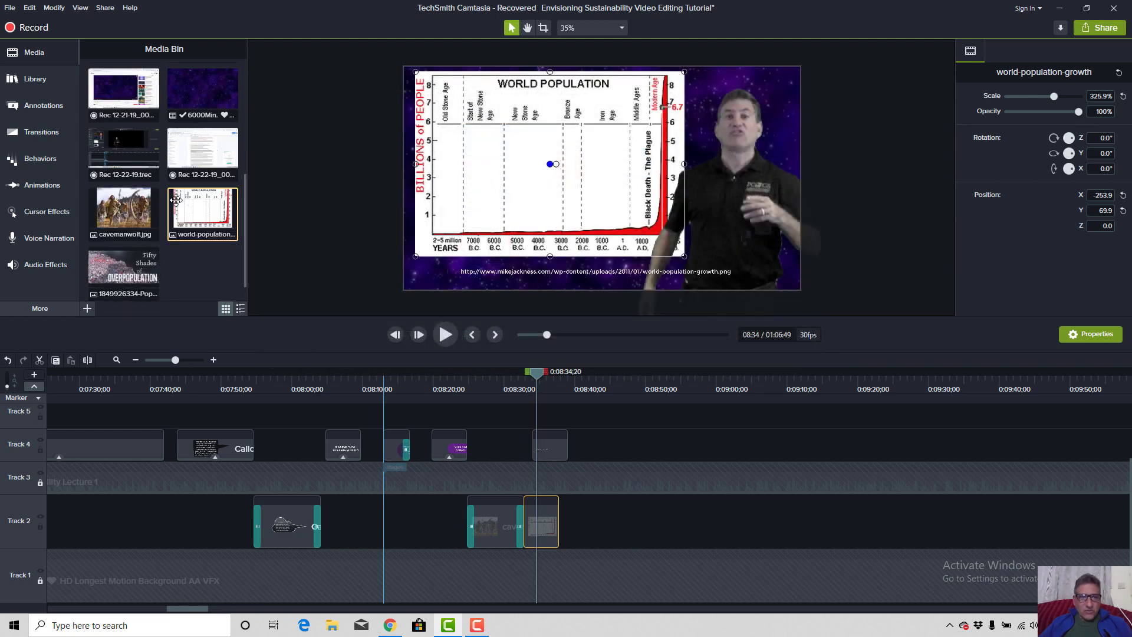
# Place the Fifty Shades of Overpopulation image over the presenter's torso, narrowed and scaled to about 21.6%, at about X 688, Y -211.
pyautogui.moveTo(127, 262); pyautogui.dragTo(591, 193)
pyautogui.moveTo(375, 95); pyautogui.dragTo(692, 189)
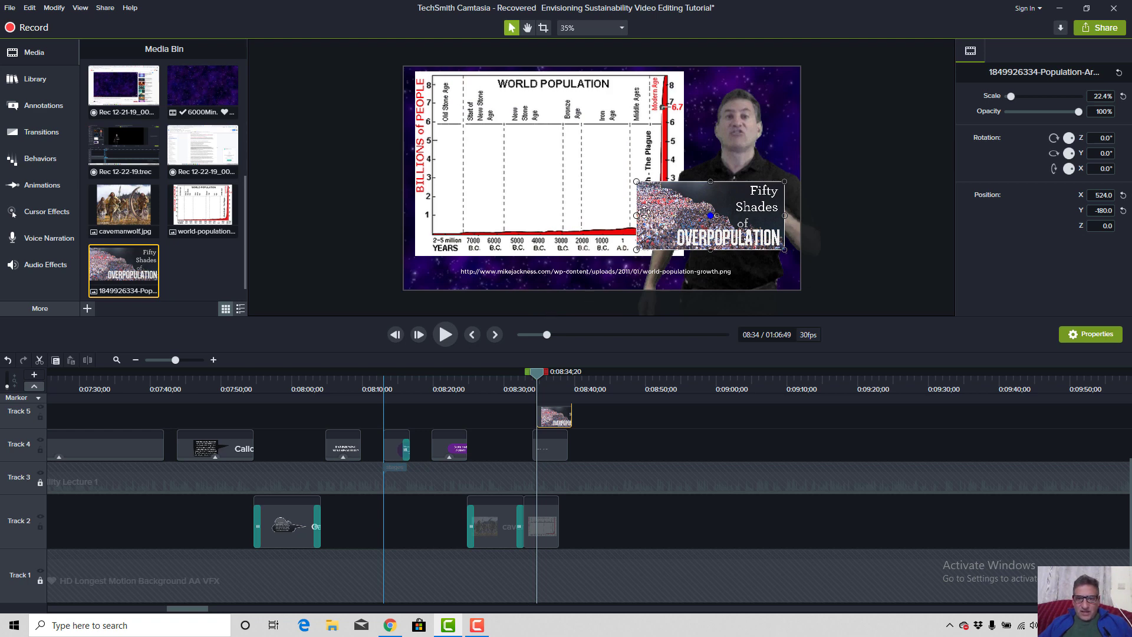
pyautogui.moveTo(636, 215); pyautogui.dragTo(742, 230)
pyautogui.moveTo(697, 187); pyautogui.dragTo(700, 190)
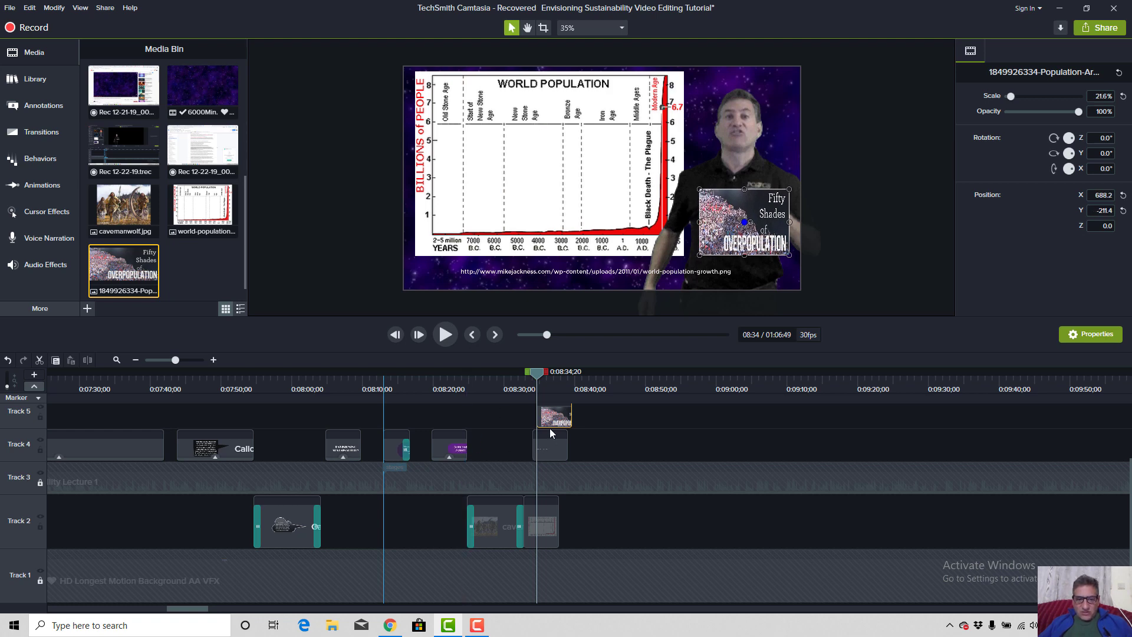
# Align the overpopulation image on Track 5 and the text clip on Track 4 with the world-population-growth clip on Track 2.
pyautogui.moveTo(557, 422); pyautogui.dragTo(553, 424)
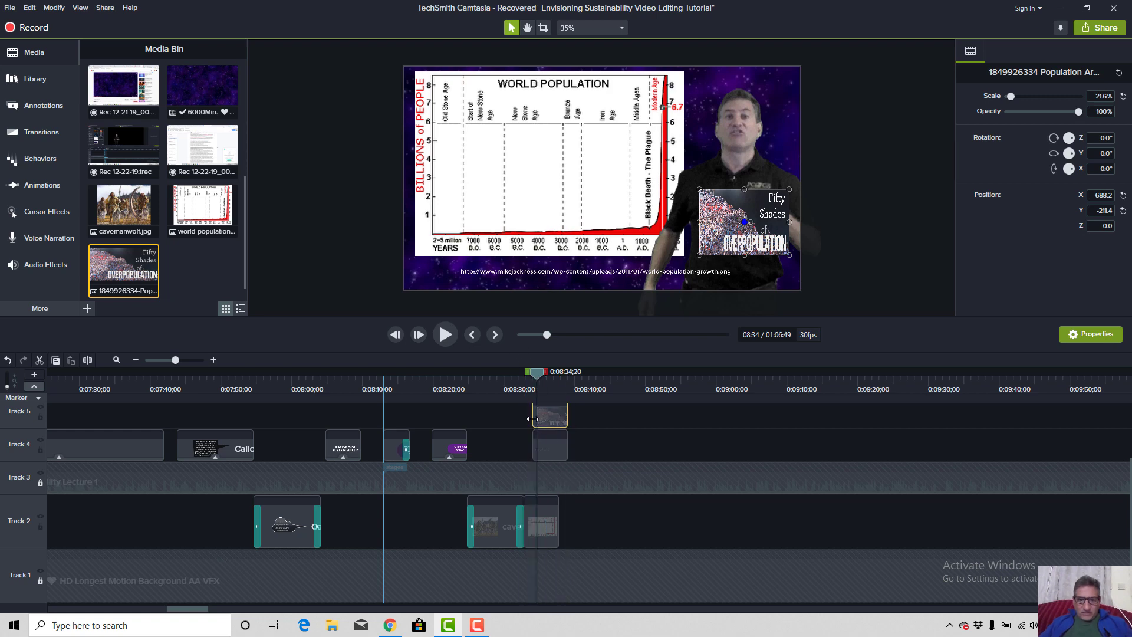
pyautogui.click(549, 450)
pyautogui.moveTo(549, 450); pyautogui.dragTo(548, 427)
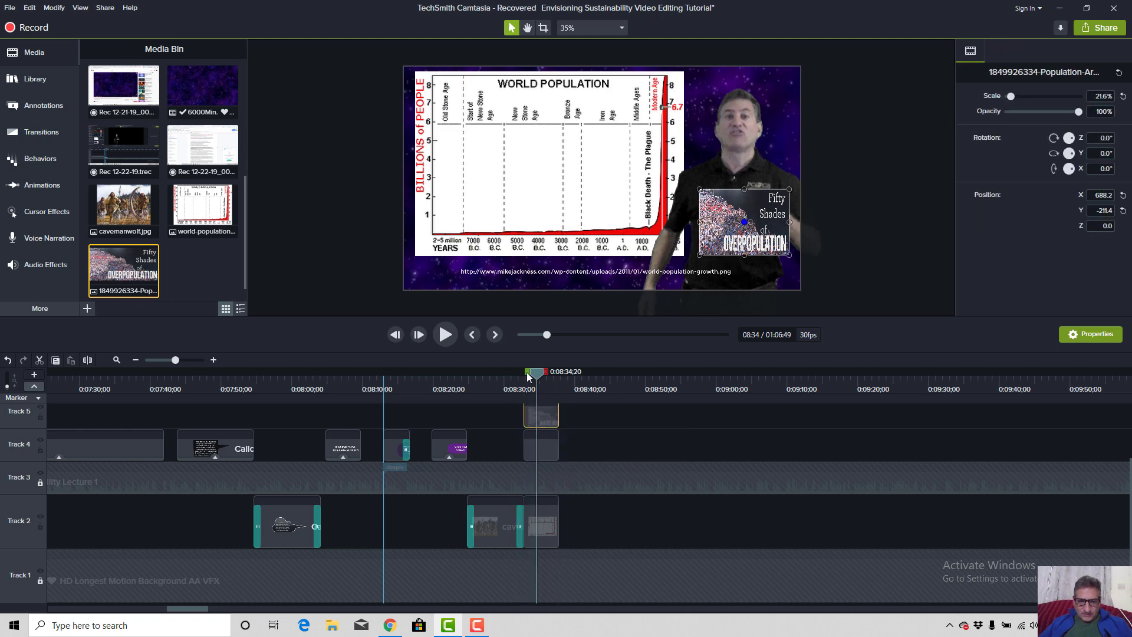
# Replace the transition between the caveman and world-population-growth clips with a fresh Ripple transition, and play it back.
pyautogui.moveTo(536, 377); pyautogui.dragTo(512, 382)
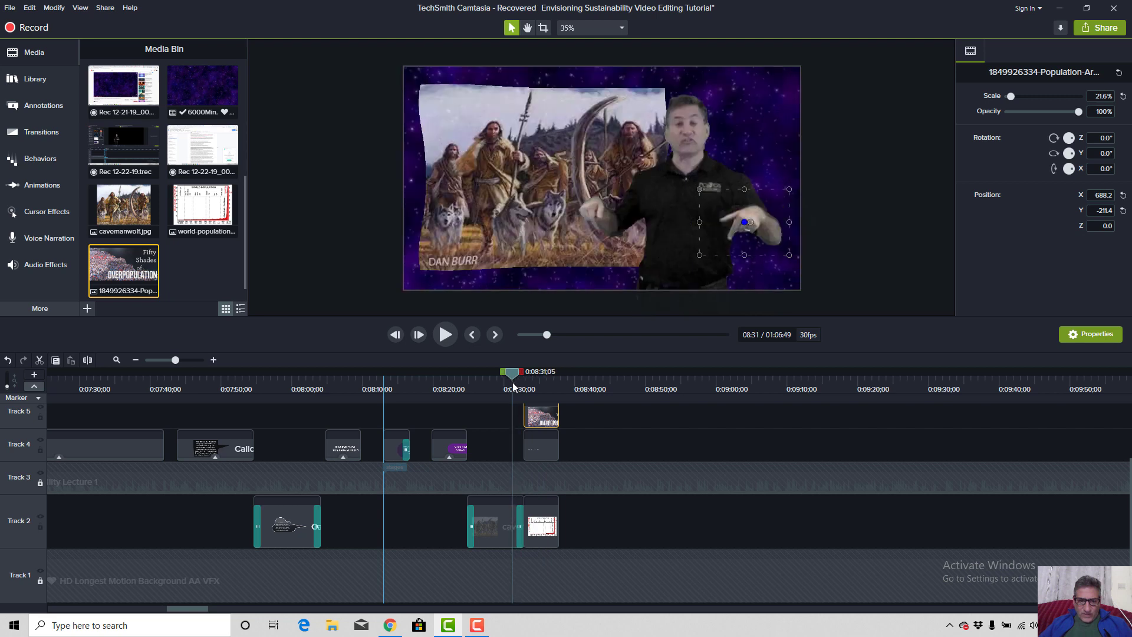
pyautogui.click(520, 527)
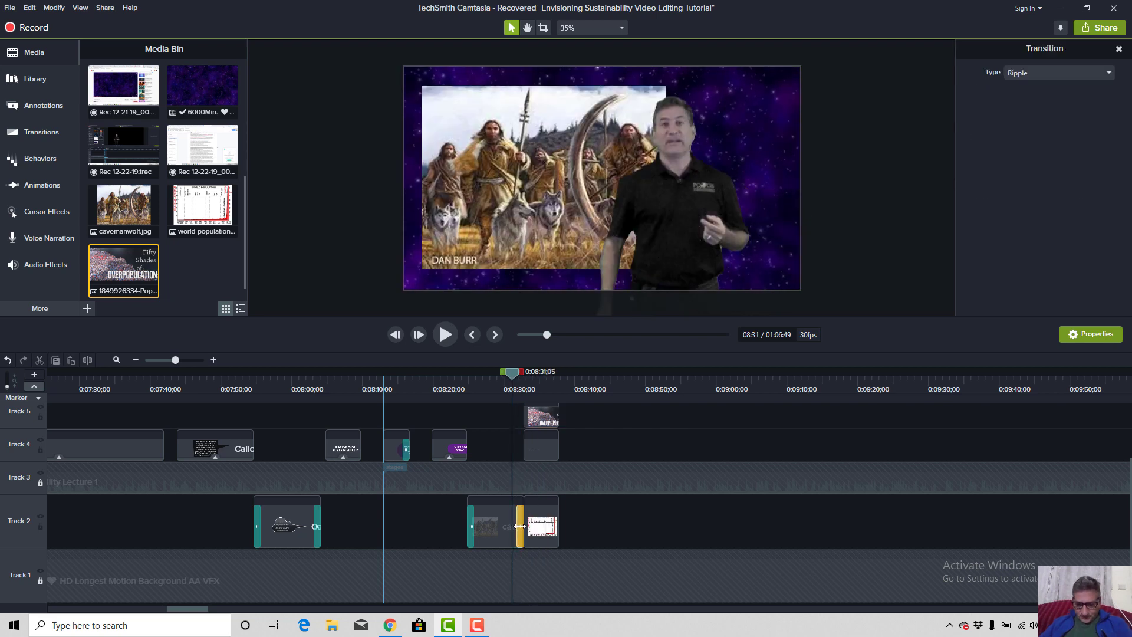
pyautogui.press('Delete')
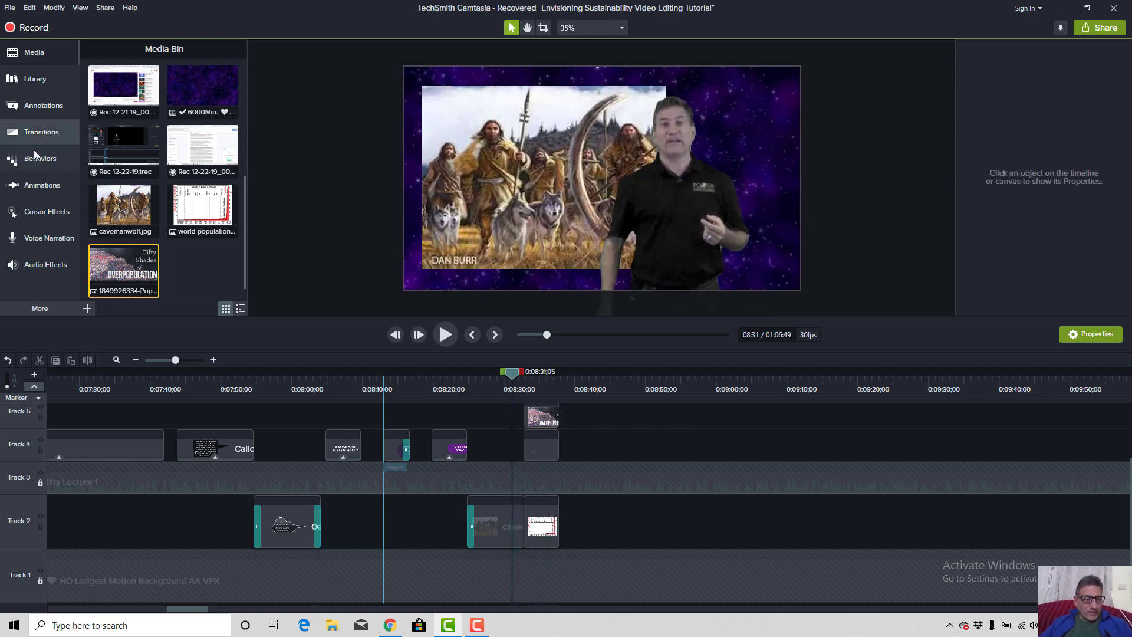
pyautogui.click(43, 131)
pyautogui.moveTo(189, 189); pyautogui.dragTo(522, 531)
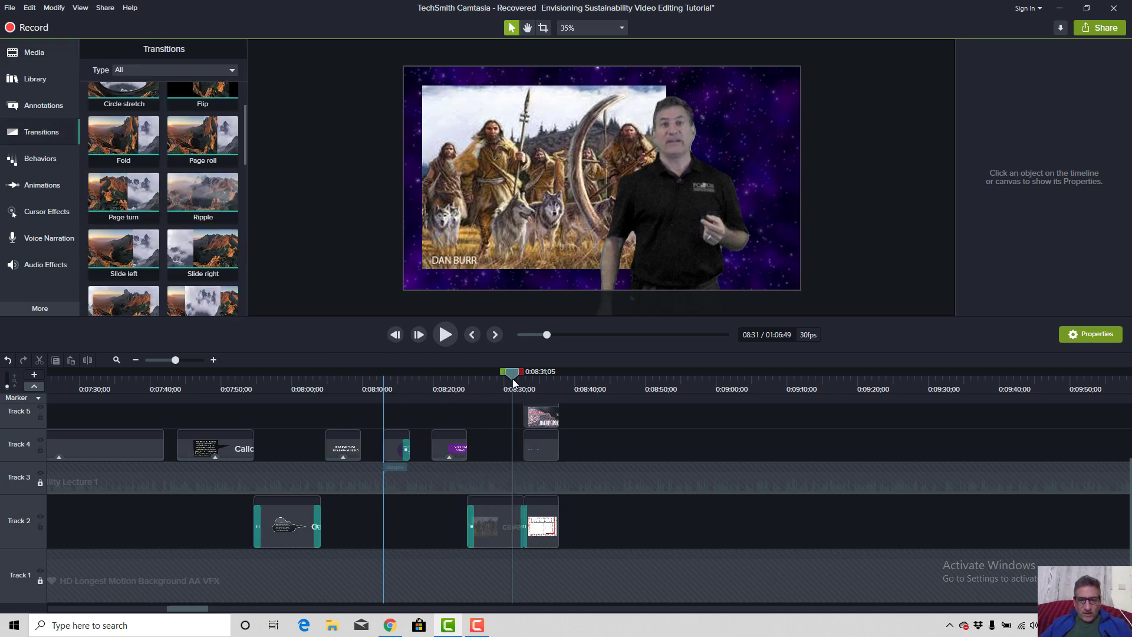
pyautogui.press('space')
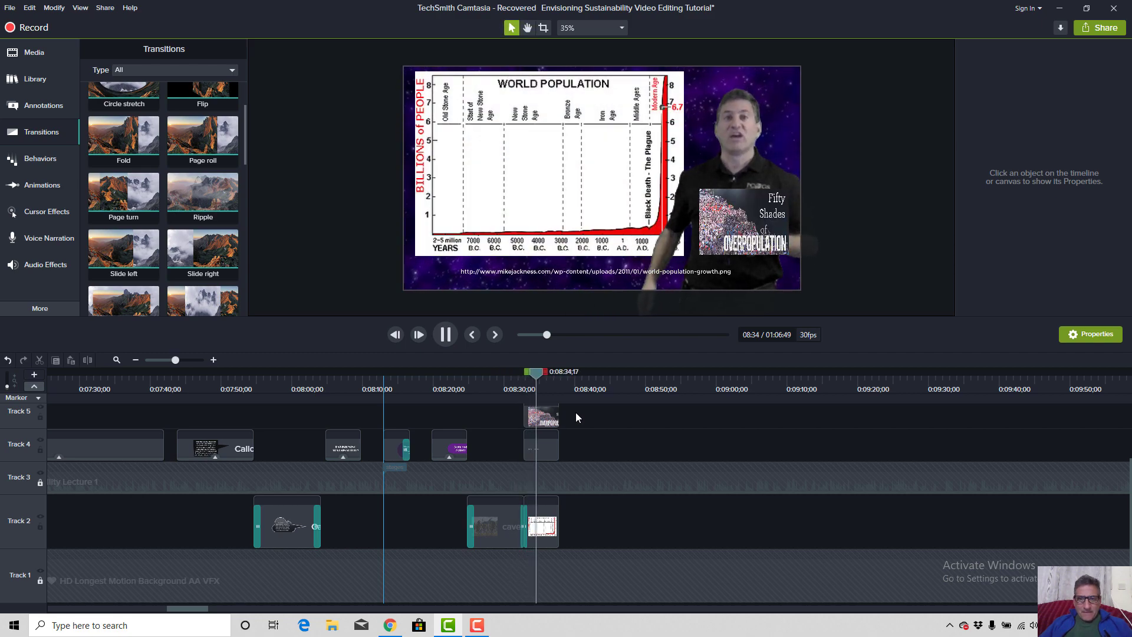
pyautogui.press('space')
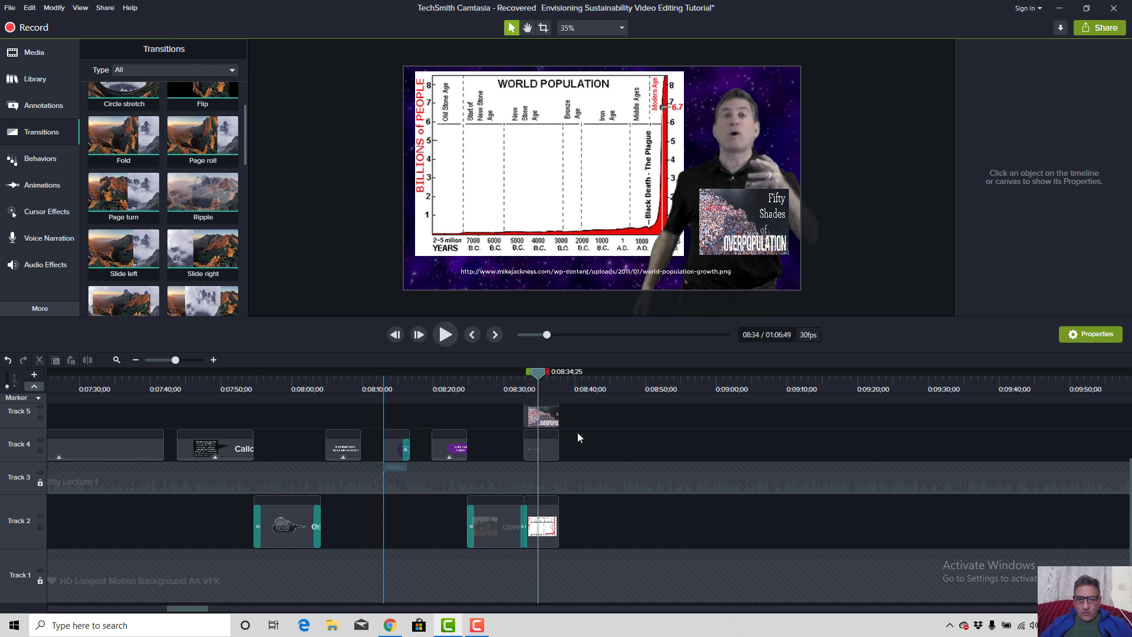
# Add Ripple transitions to both ends of the overpopulation image clip and the text clip below it.
pyautogui.click(547, 428)
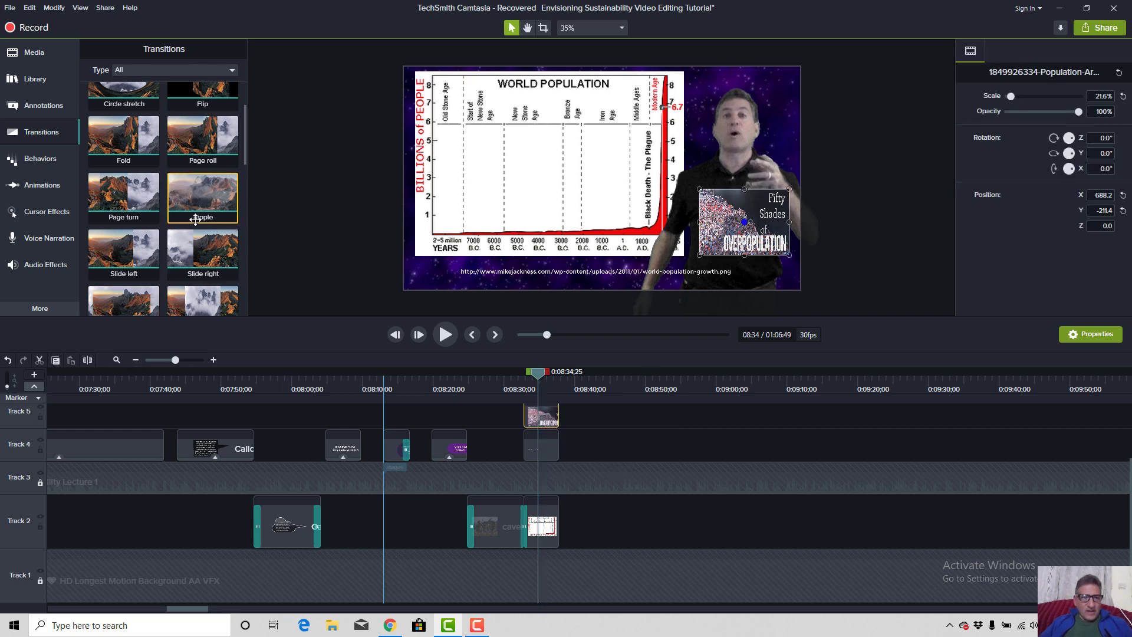
pyautogui.moveTo(202, 194); pyautogui.dragTo(546, 421)
pyautogui.moveTo(186, 189); pyautogui.dragTo(558, 435)
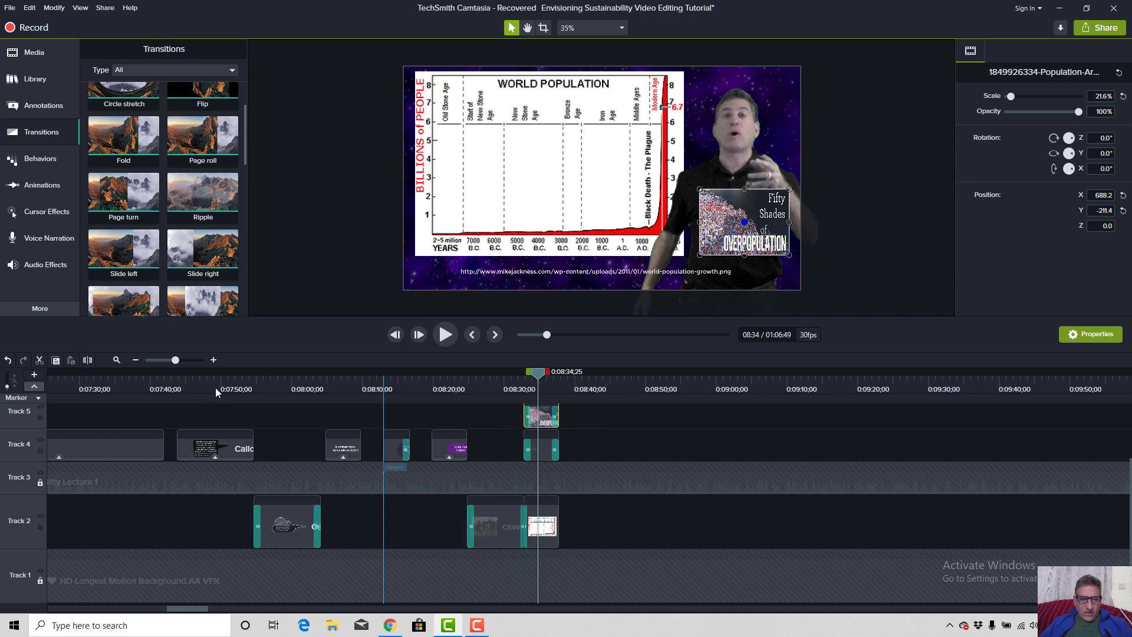
# Shorten the opening Ripple transitions of the overpopulation image and text clips to about half a second, and preview them.
pyautogui.click(192, 360)
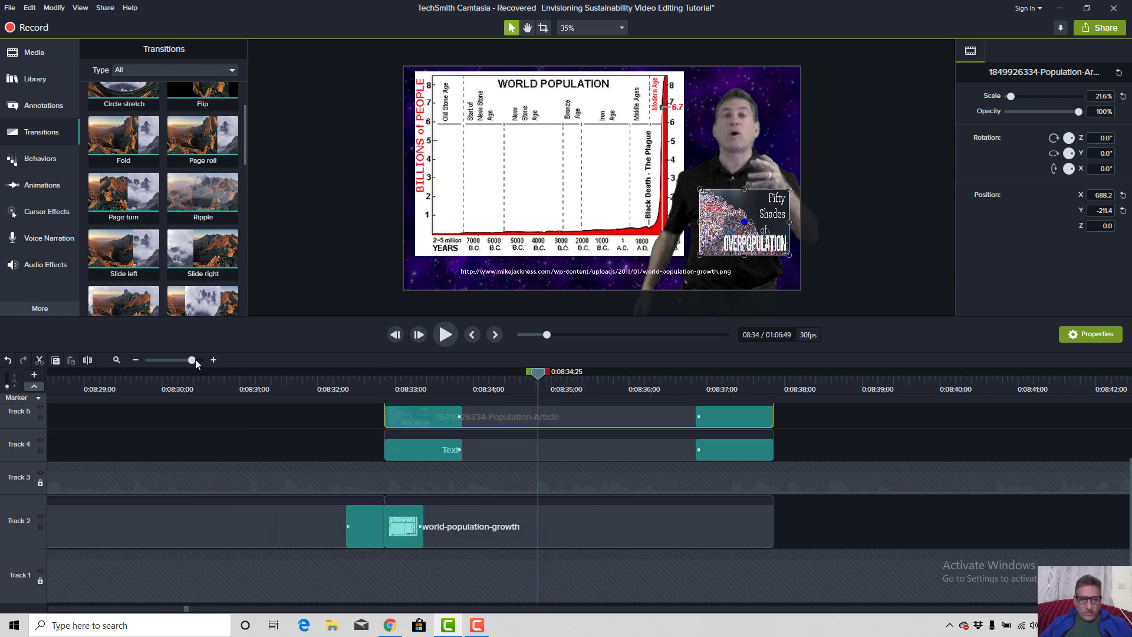
pyautogui.click(444, 419)
pyautogui.moveTo(444, 419); pyautogui.dragTo(416, 421)
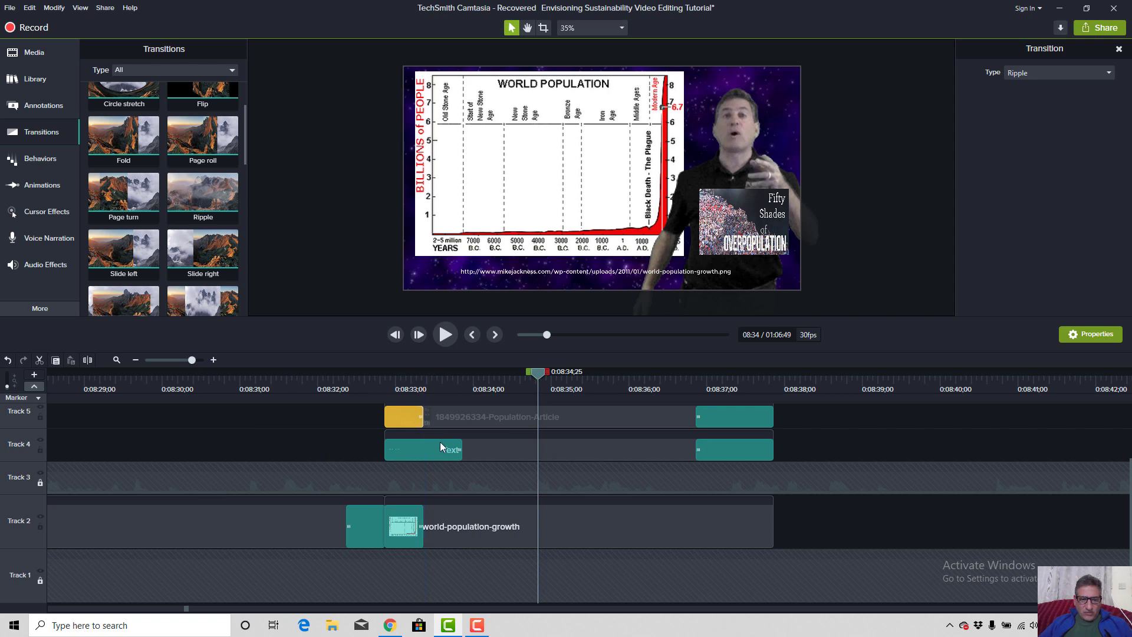
pyautogui.moveTo(459, 455); pyautogui.dragTo(423, 455)
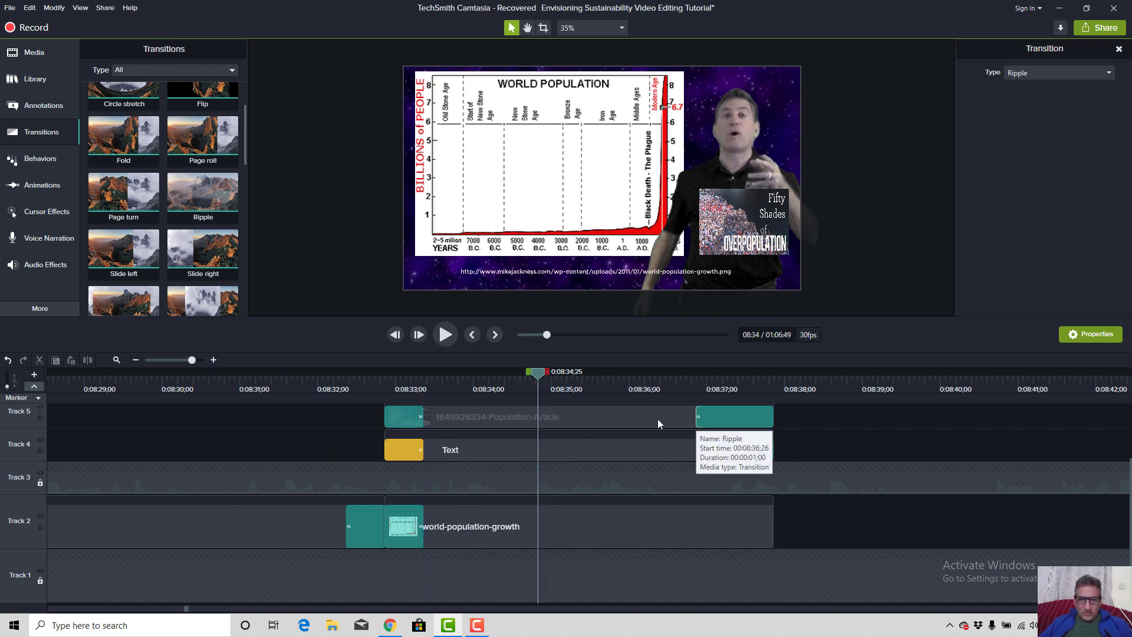
pyautogui.click(292, 387)
pyautogui.click(284, 389)
pyautogui.press('space')
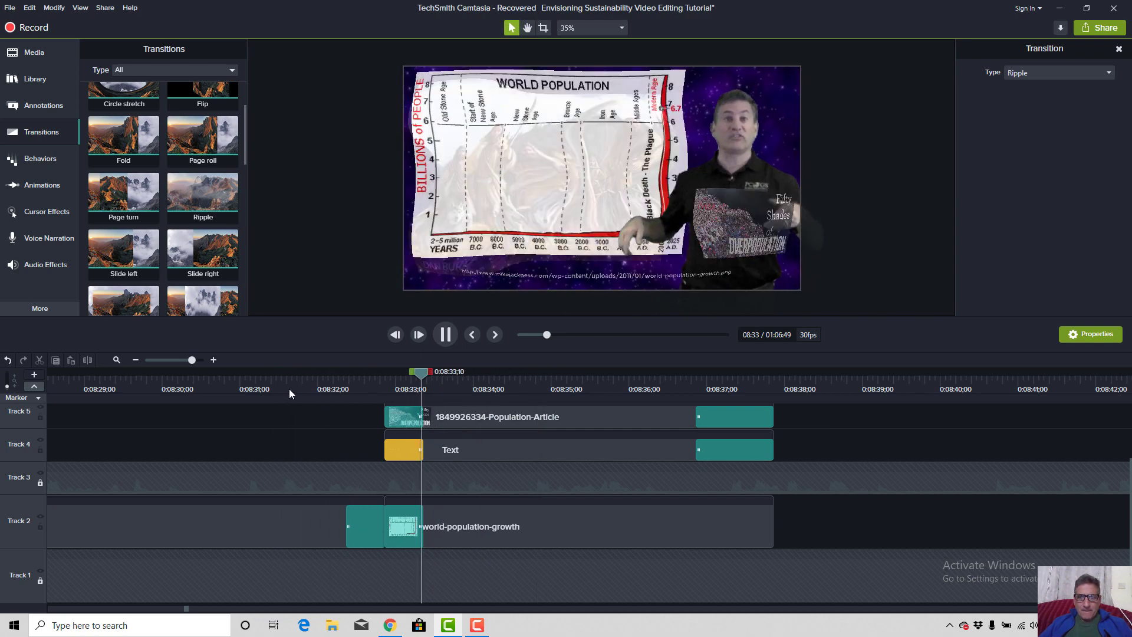
pyautogui.press('space')
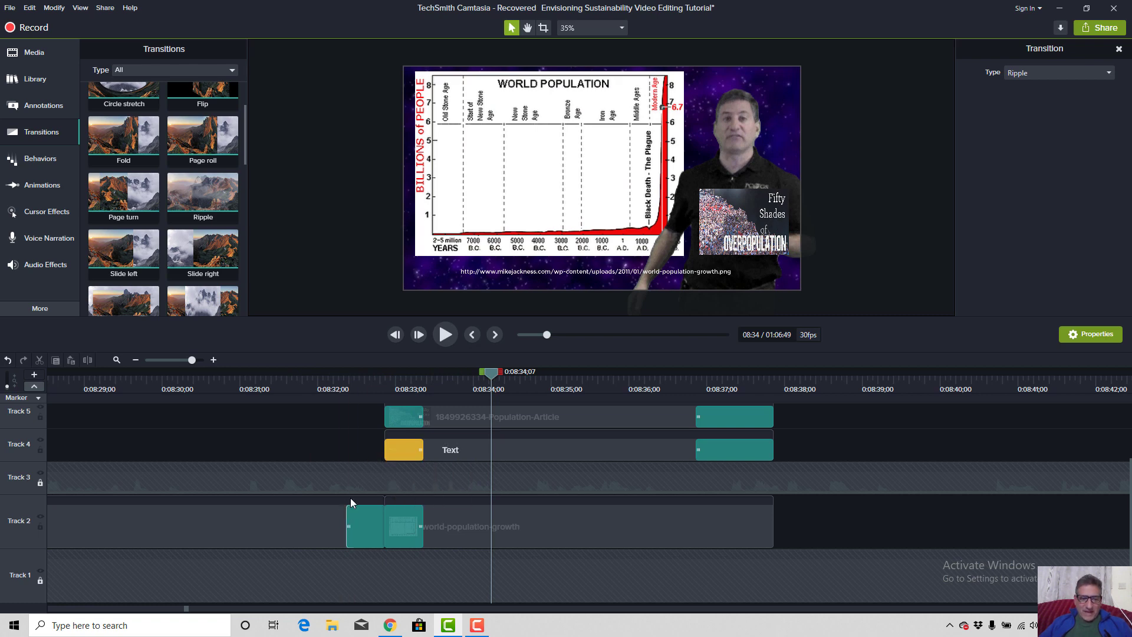
# Extend the starts of the text and overpopulation image clips back to where the chart's Ripple transition begins, and preview the section.
pyautogui.moveTo(385, 449)
pyautogui.mouseDown()
pyautogui.moveTo(346, 450)
pyautogui.moveTo(421, 451)
pyautogui.moveTo(365, 421)
pyautogui.moveTo(401, 429)
pyautogui.moveTo(390, 429)
pyautogui.mouseUp()
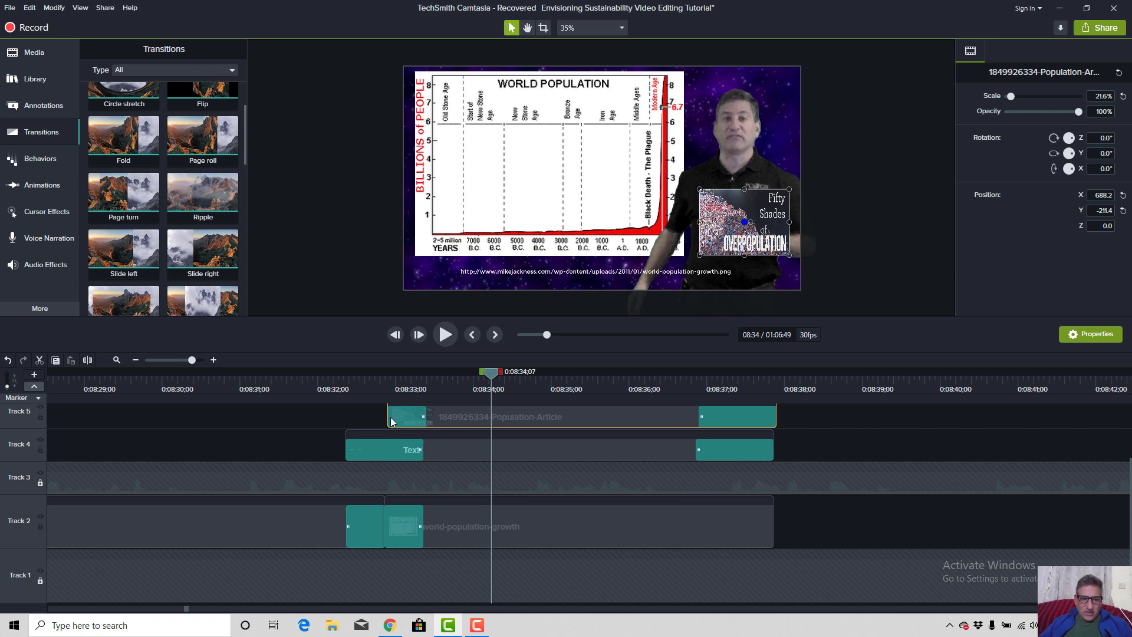
pyautogui.moveTo(388, 416); pyautogui.dragTo(423, 419)
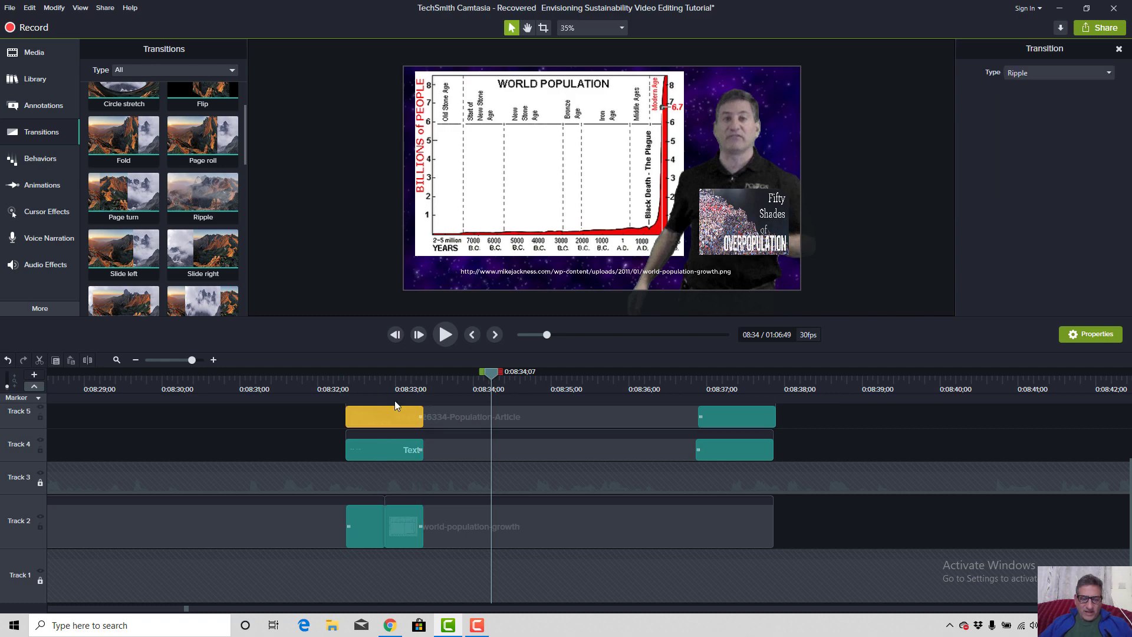
pyautogui.click(313, 386)
pyautogui.press('space')
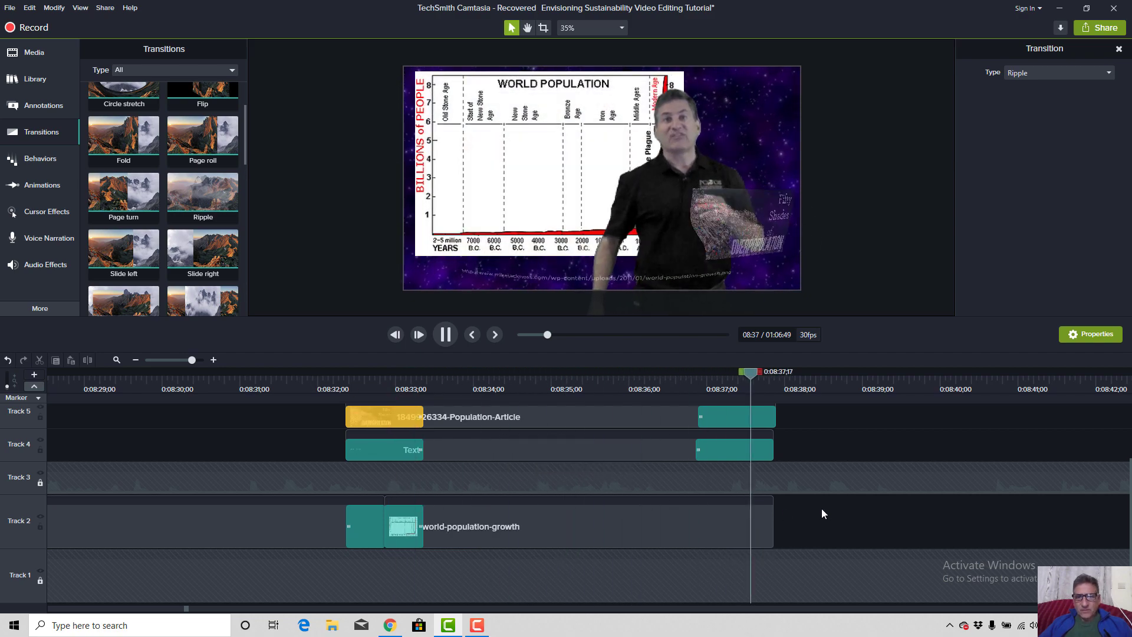
pyautogui.press('space')
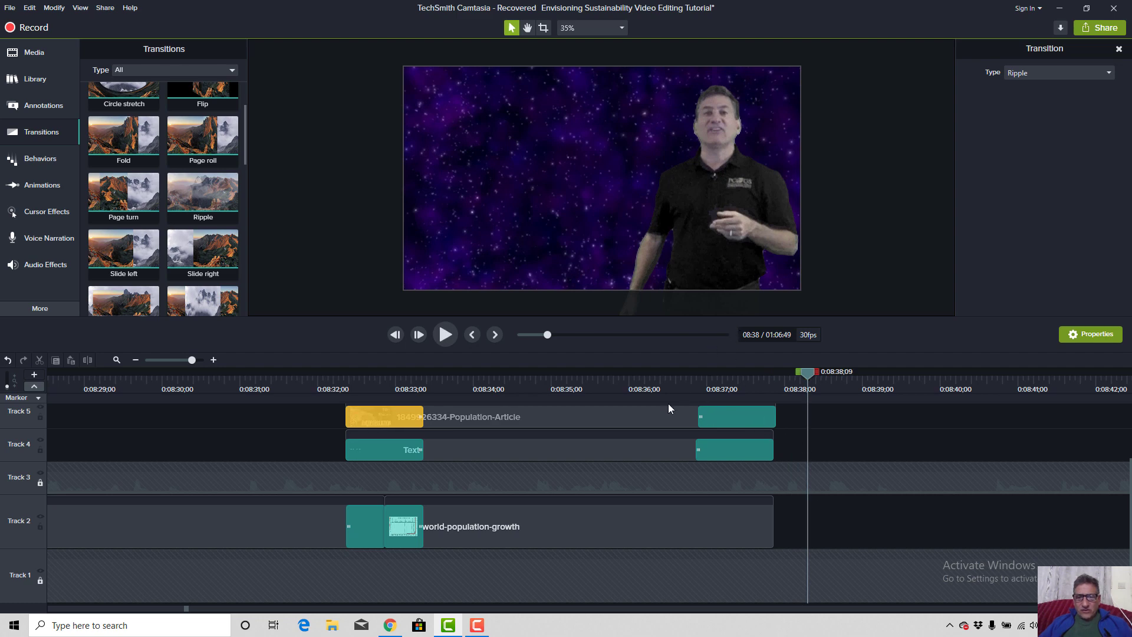
# Shrink the world population chart to about 229% scale at about X -461, Y 174, clear of the presenter.
pyautogui.click(660, 386)
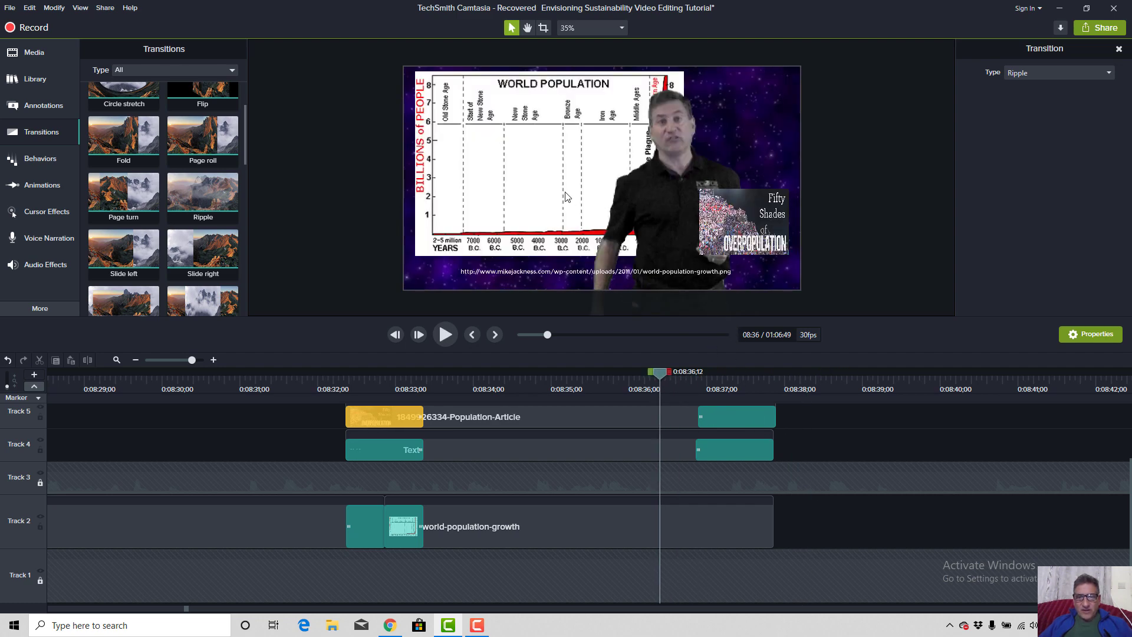
pyautogui.click(438, 224)
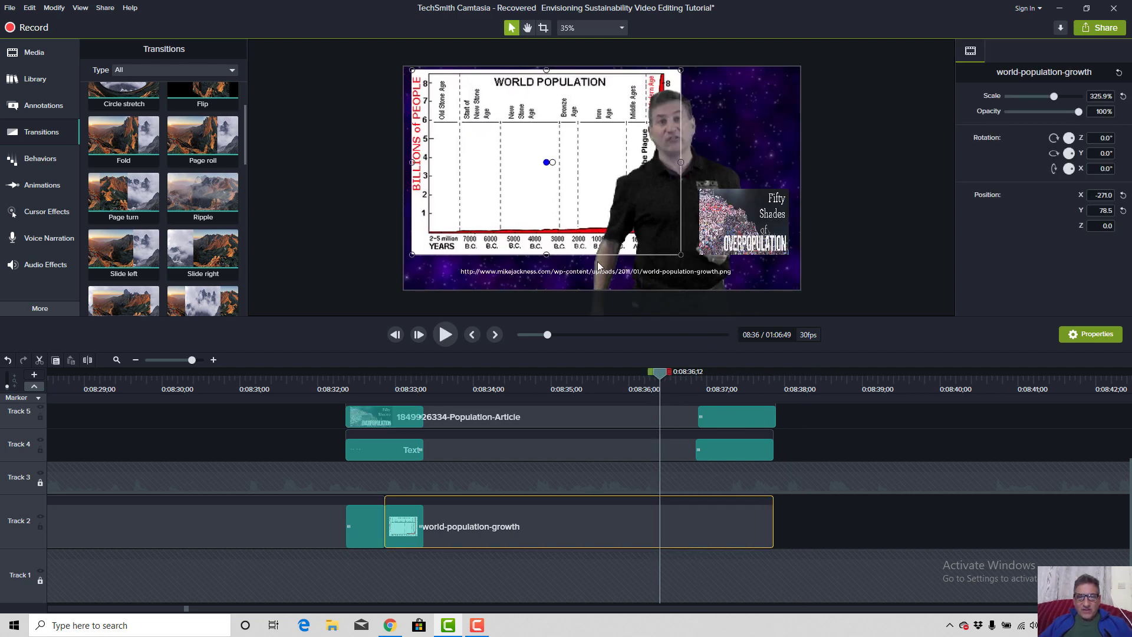
pyautogui.moveTo(639, 248); pyautogui.dragTo(596, 203)
pyautogui.moveTo(519, 178); pyautogui.dragTo(520, 186)
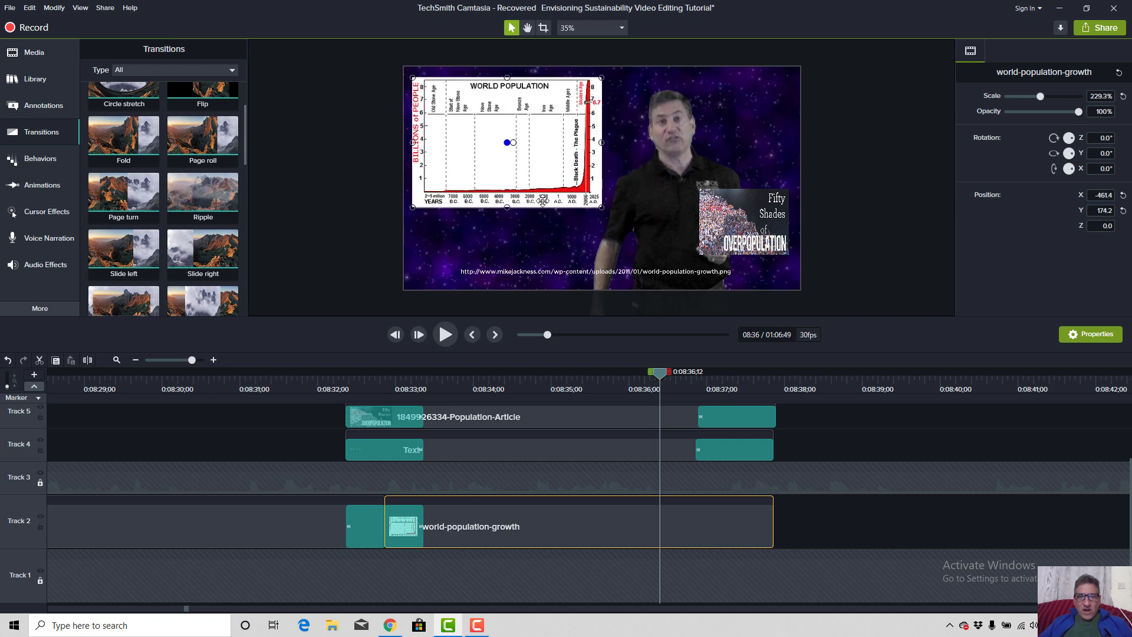
# Enlarge the world population chart to about 330% scale and scrub through the clip.
pyautogui.moveTo(657, 378); pyautogui.dragTo(403, 388)
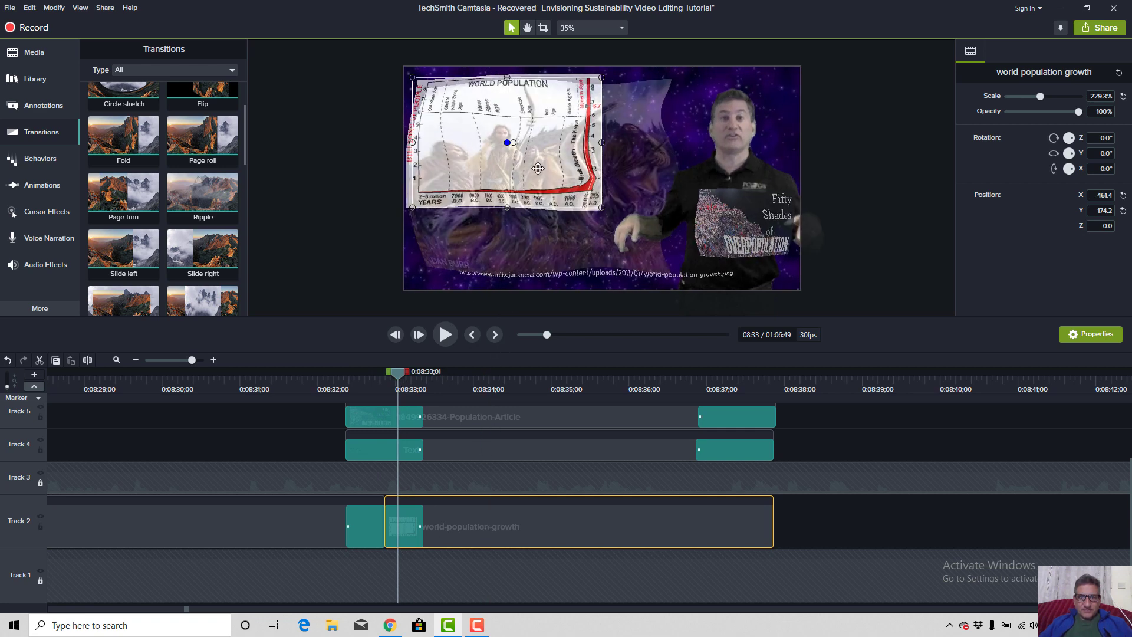
pyautogui.moveTo(602, 209); pyautogui.dragTo(670, 264)
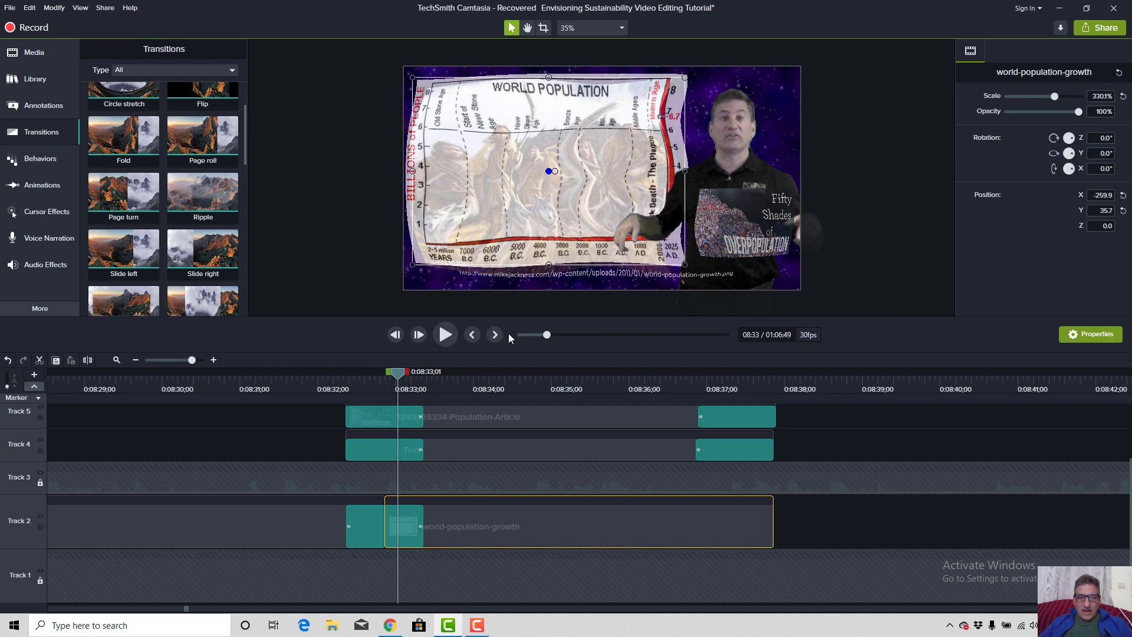
pyautogui.moveTo(400, 377); pyautogui.dragTo(526, 378)
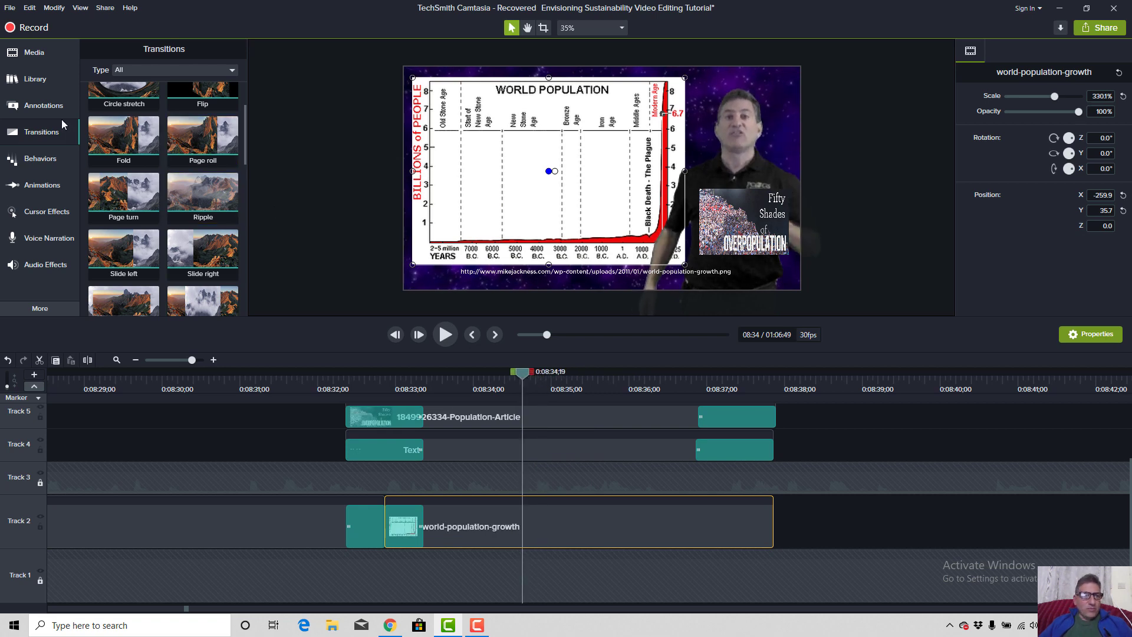
# Add a Custom animation to the overpopulation image clip on Track 5 and stretch its end to 0:08:35;28.
pyautogui.click(42, 184)
pyautogui.click(193, 50)
pyautogui.moveTo(113, 65); pyautogui.dragTo(511, 419)
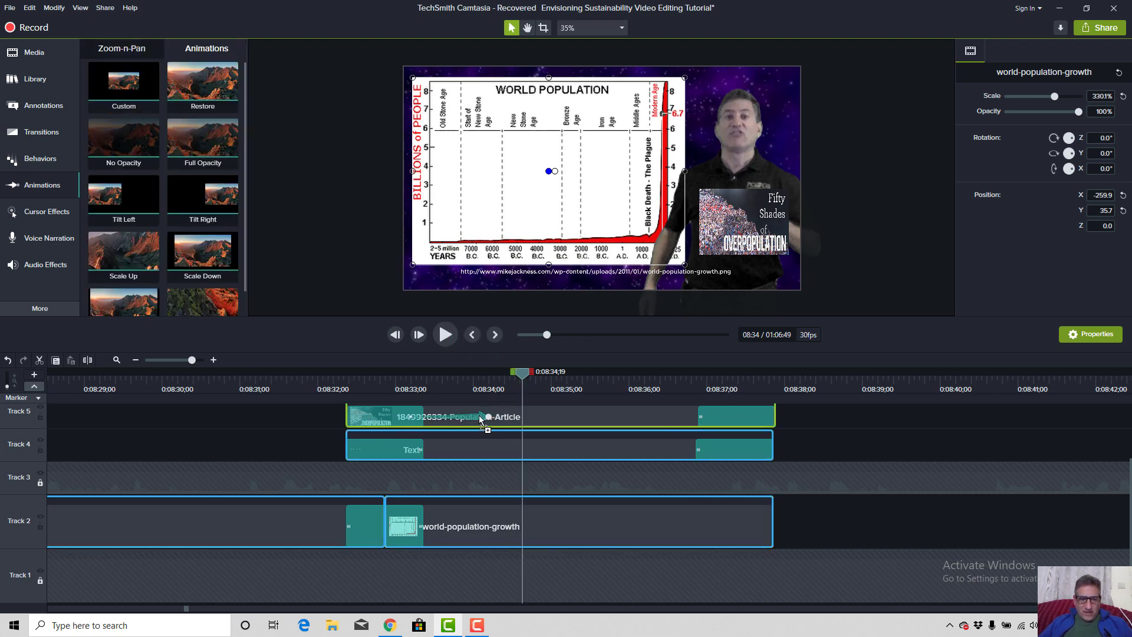
pyautogui.moveTo(428, 419); pyautogui.dragTo(625, 407)
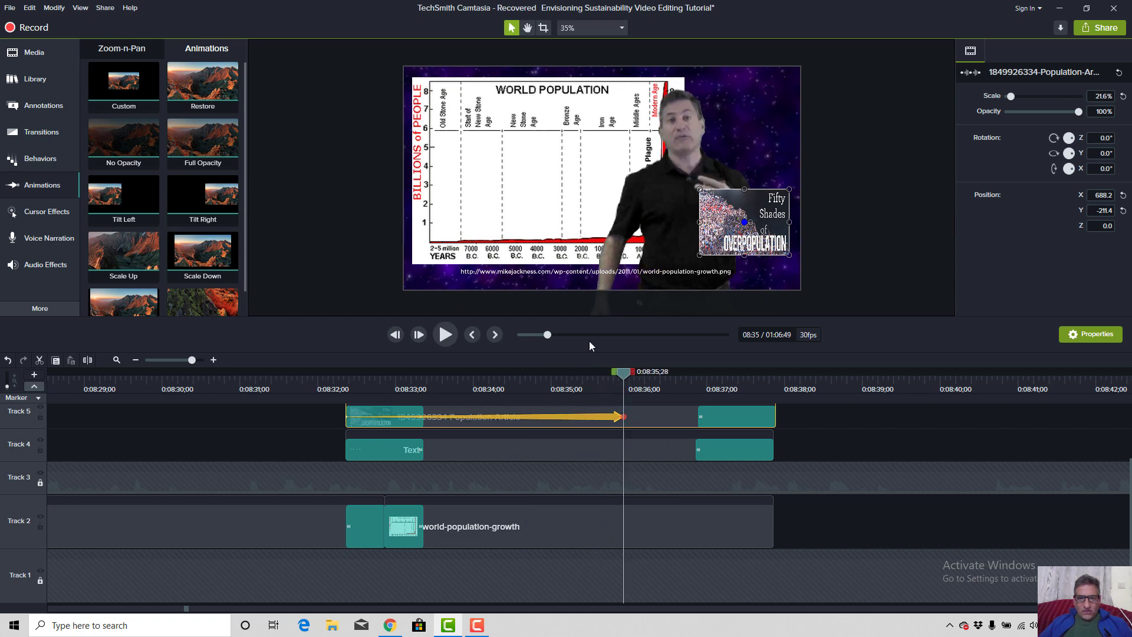
# Shrink the world population chart to about 237.6% scale at about X -445, Y 163, and review the playback.
pyautogui.click(459, 218)
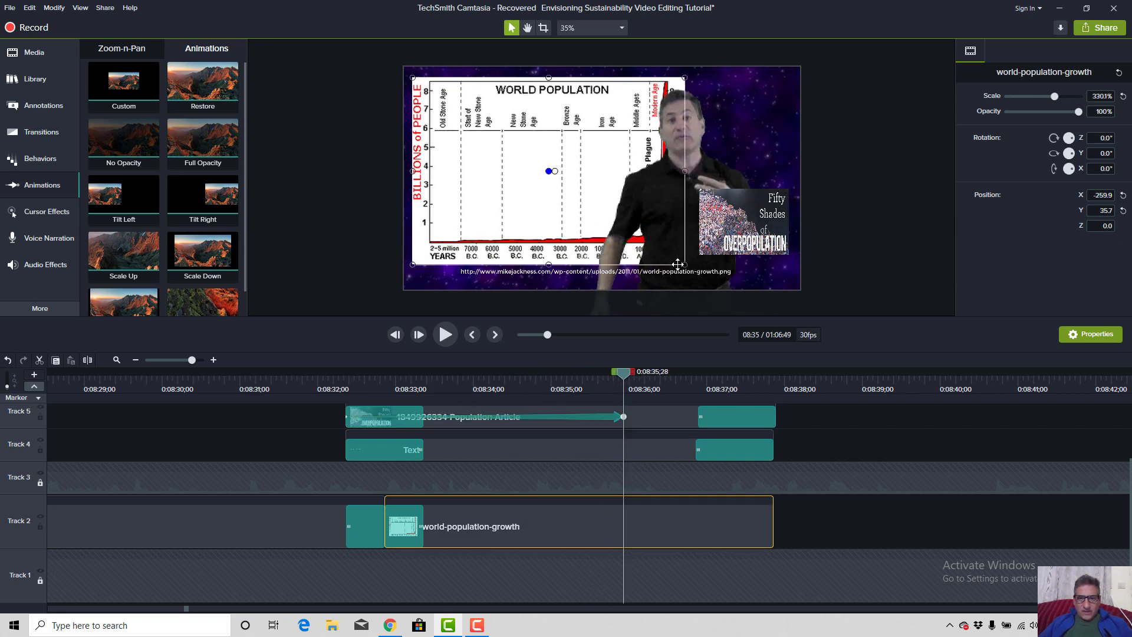
pyautogui.moveTo(684, 264); pyautogui.dragTo(569, 213)
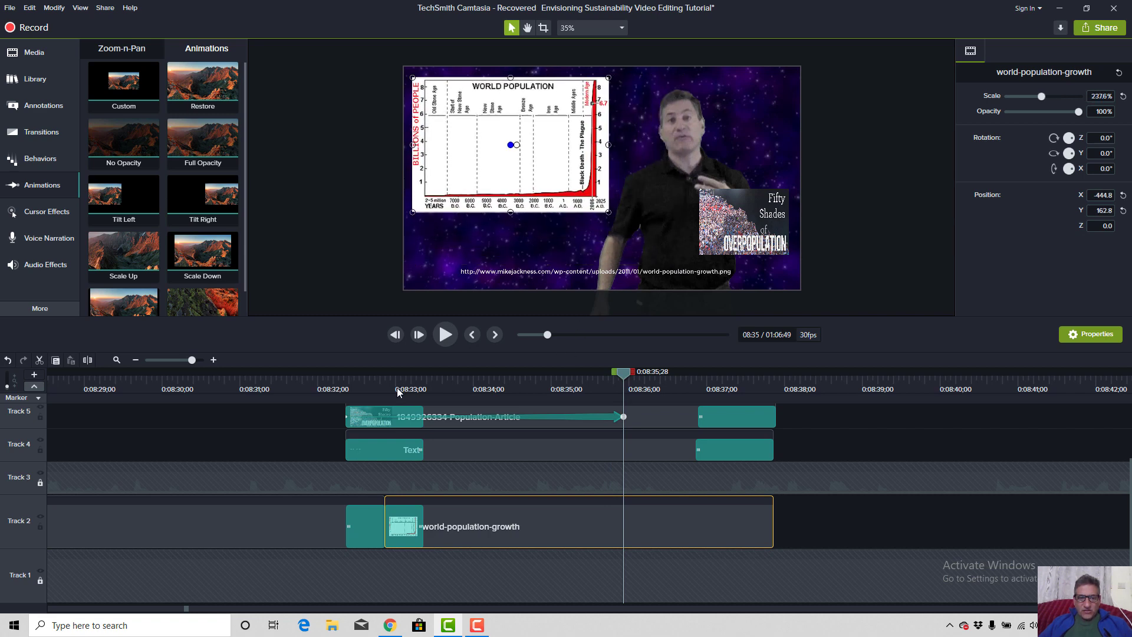
pyautogui.click(346, 377)
pyautogui.press('space')
pyautogui.press('space')
pyautogui.moveTo(522, 379); pyautogui.dragTo(484, 383)
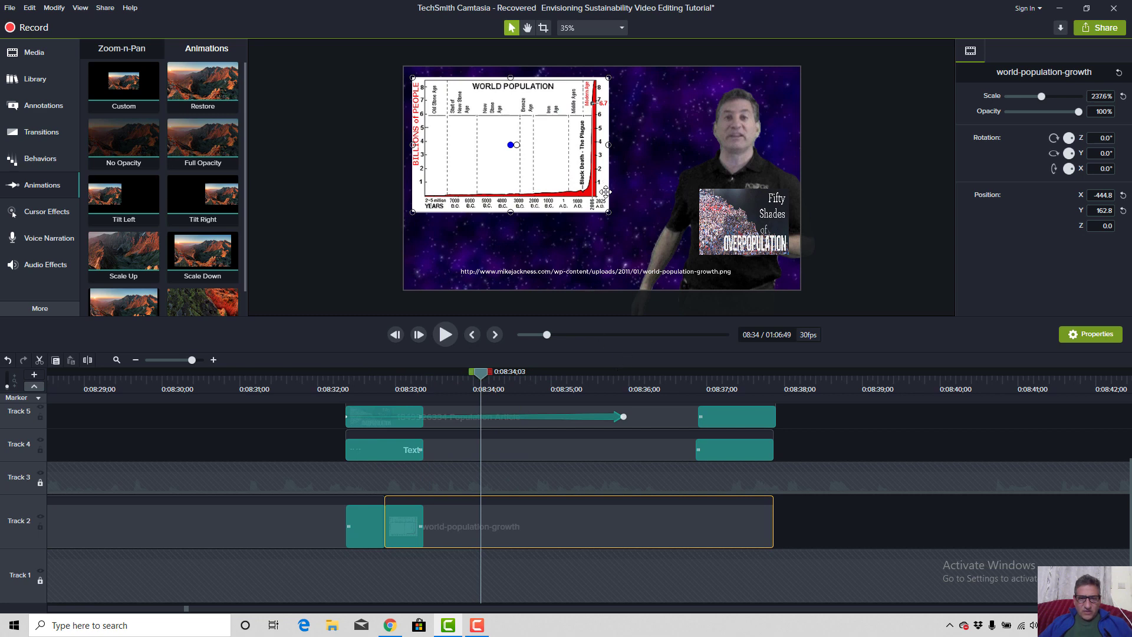
# Enlarge the world population chart to about 358.3% scale at about X -203, Y 17, and scrub to 0:08:35;28.
pyautogui.moveTo(608, 213); pyautogui.dragTo(699, 275)
pyautogui.moveTo(696, 176); pyautogui.dragTo(704, 173)
pyautogui.moveTo(478, 373); pyautogui.dragTo(623, 377)
# Cut the Custom animation from the overpopulation image clip on Track 5.
pyautogui.click(621, 418)
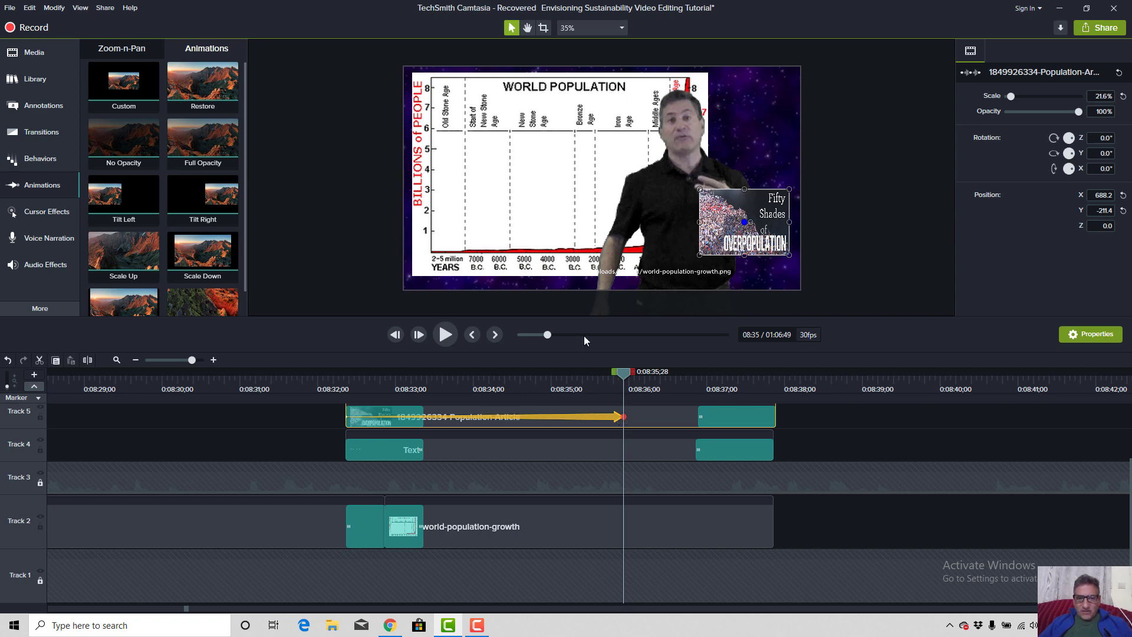
pyautogui.rightClick(589, 415)
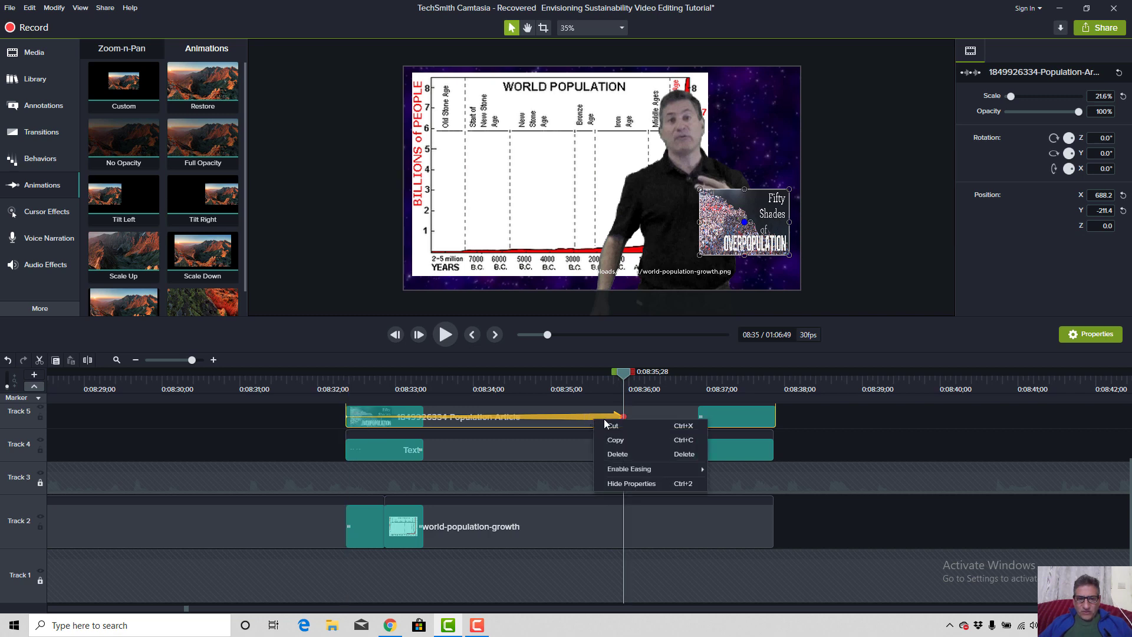
pyautogui.click(612, 426)
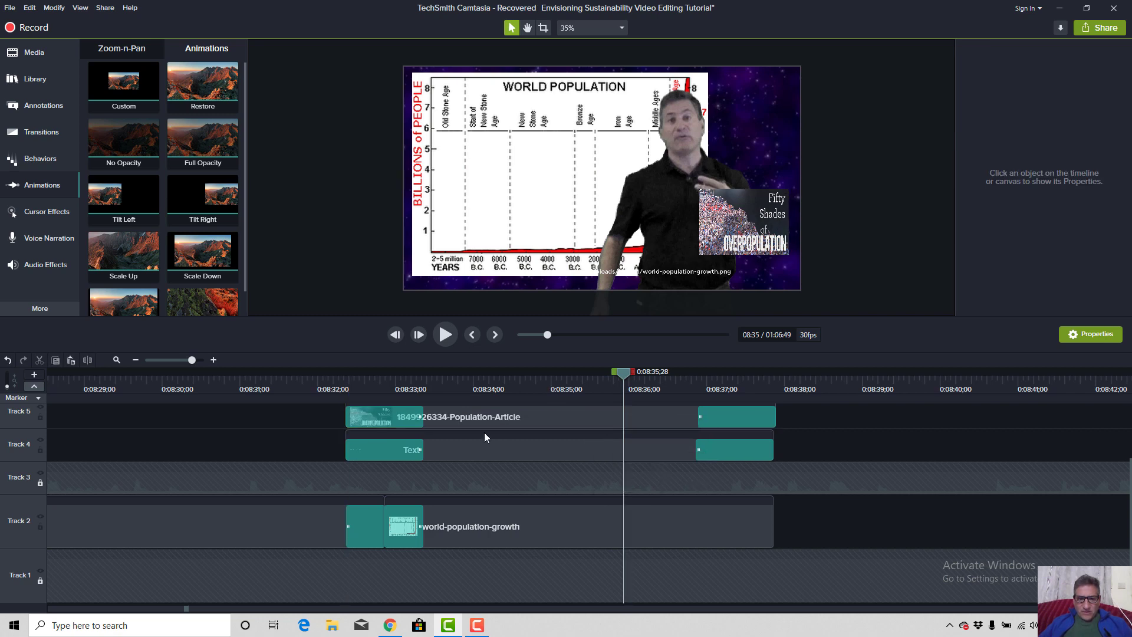
# Add a Custom animation ending at 0:08:35;02 to the chart clip, shrinking it to about 278.3% at X -363, Y 127, and review playback.
pyautogui.moveTo(169, 88); pyautogui.dragTo(558, 504)
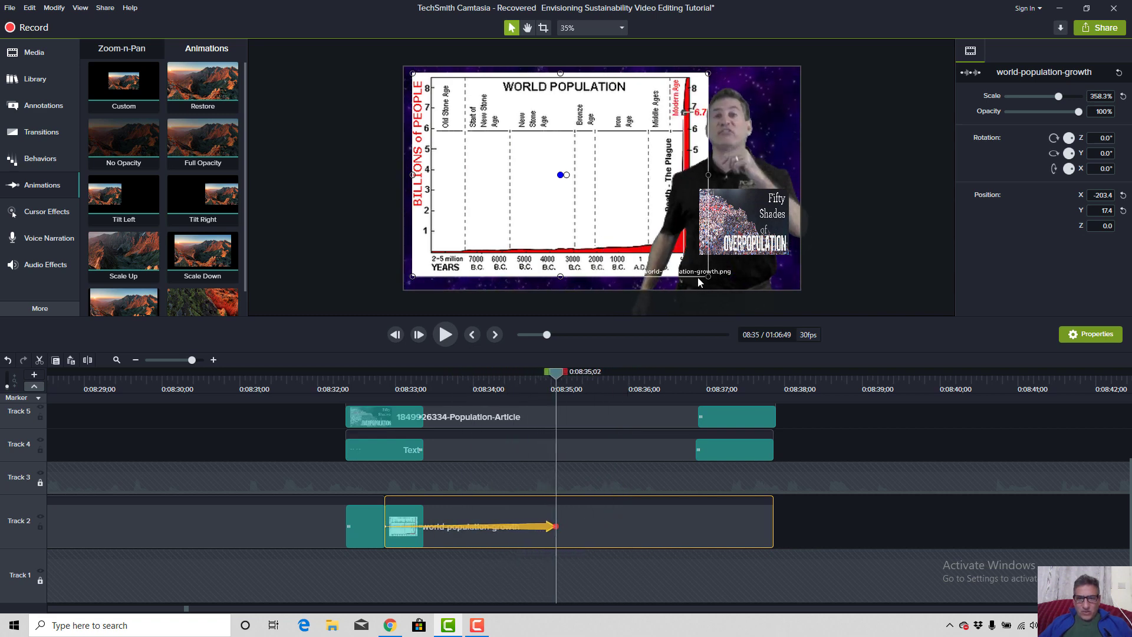
pyautogui.moveTo(699, 267); pyautogui.dragTo(642, 223)
pyautogui.moveTo(372, 389); pyautogui.dragTo(335, 388)
pyautogui.press('space')
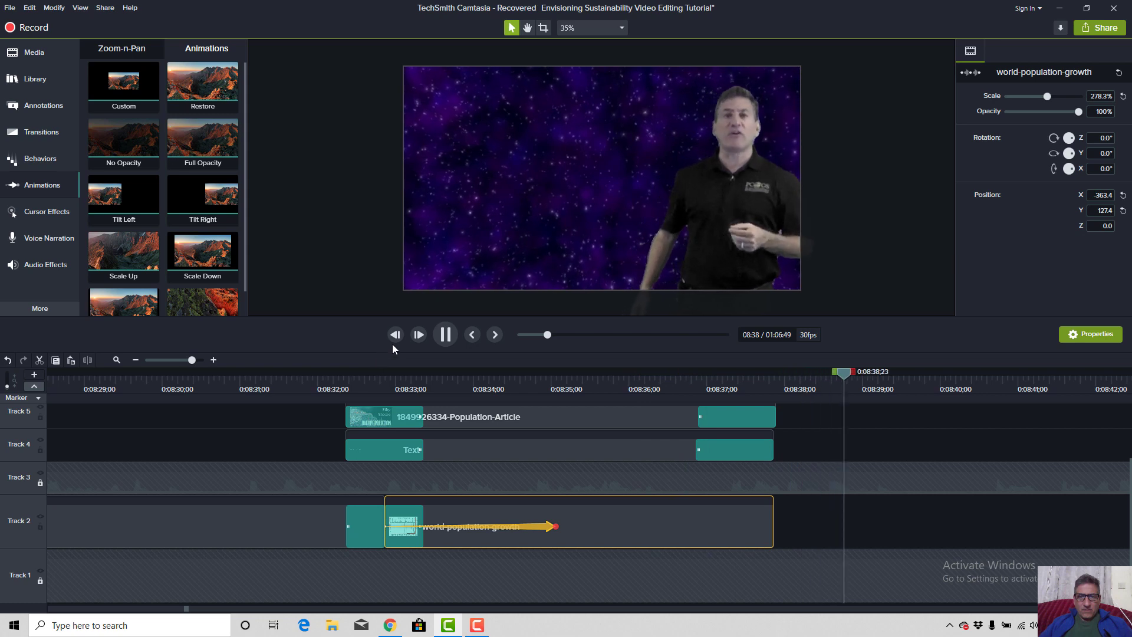
pyautogui.press('space')
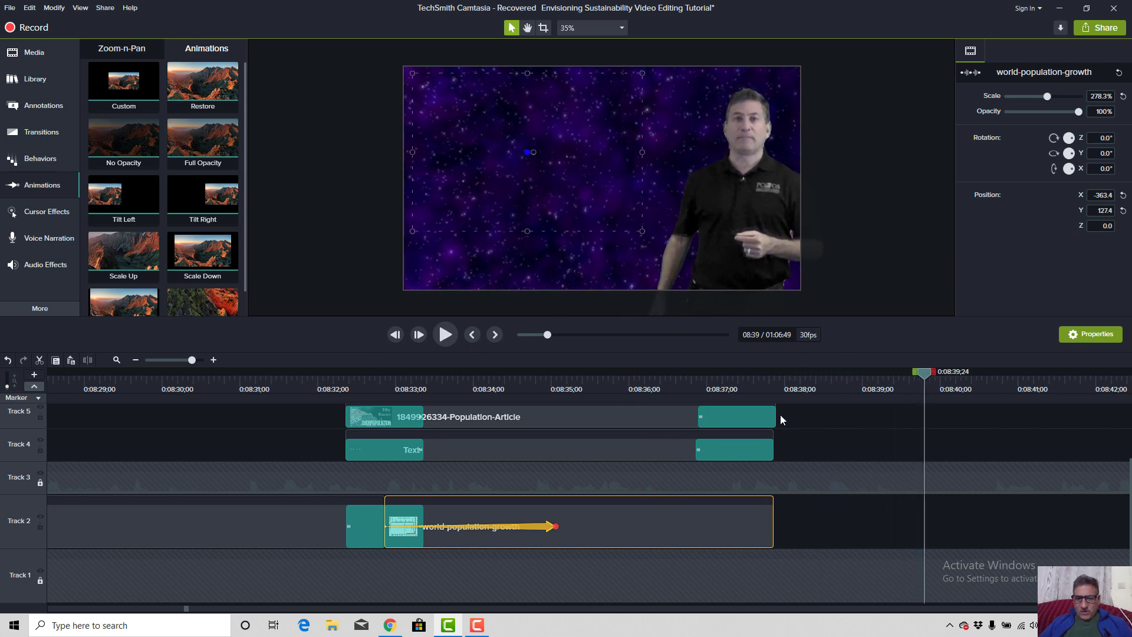
# Extend the overpopulation image, caption text and world population chart clips to end at 0:08:40;17.
pyautogui.press('space')
pyautogui.press('space')
pyautogui.moveTo(777, 417); pyautogui.dragTo(984, 422)
pyautogui.moveTo(773, 449); pyautogui.dragTo(984, 448)
pyautogui.moveTo(773, 524); pyautogui.dragTo(984, 525)
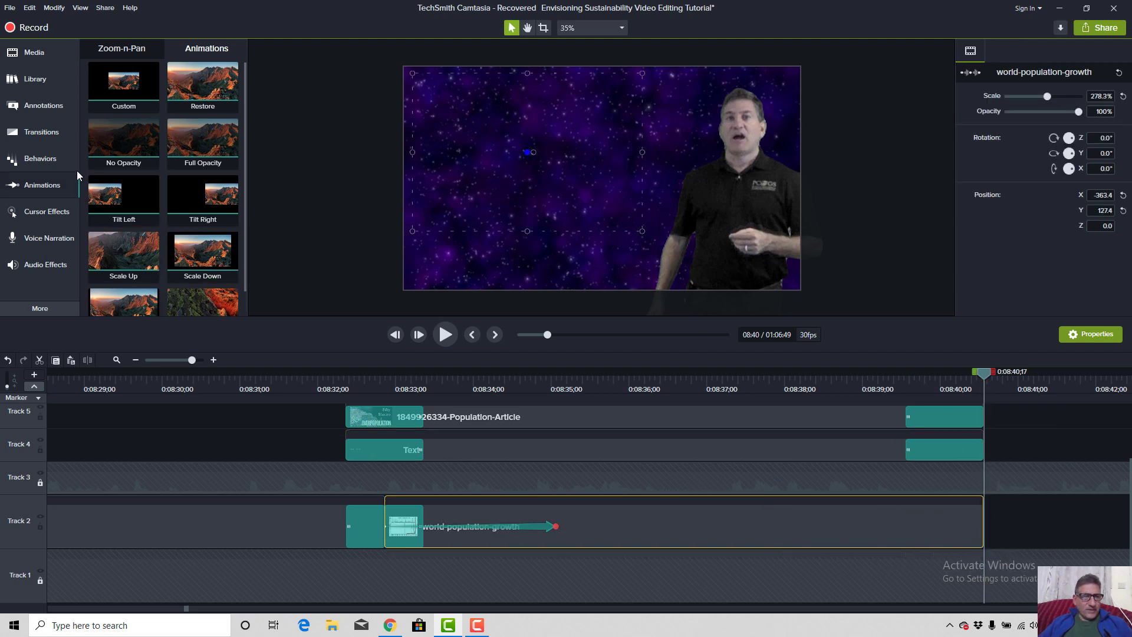
# Add a Ripple transition to the end of the world population chart clip and play on to 0:08:46;09.
pyautogui.scroll(-1, 200, 124)
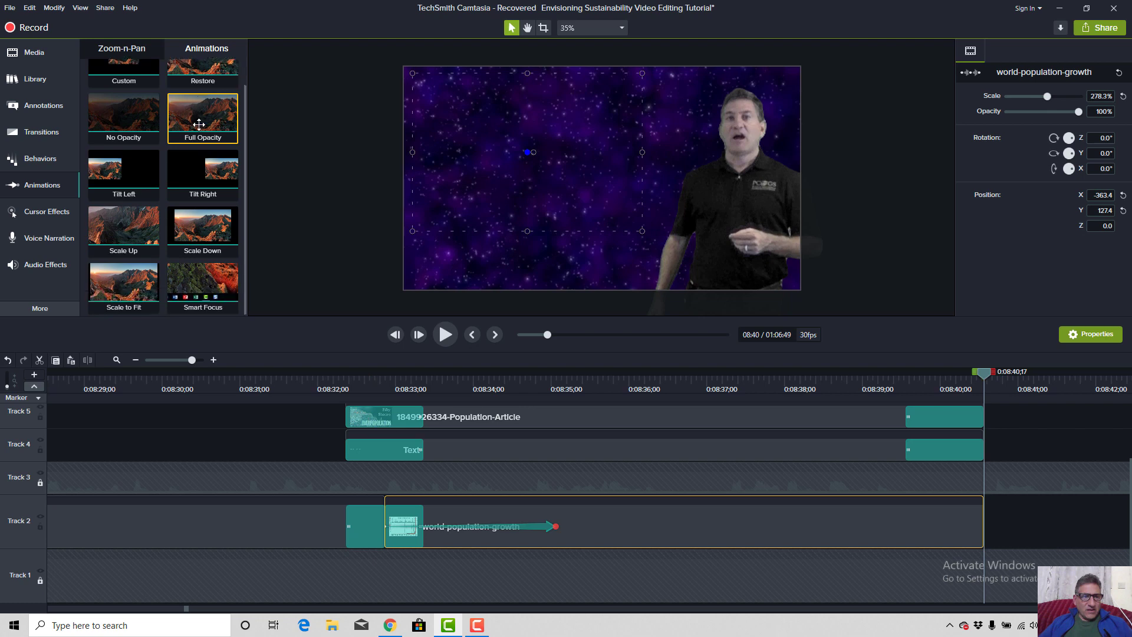
pyautogui.scroll(1, 189, 220)
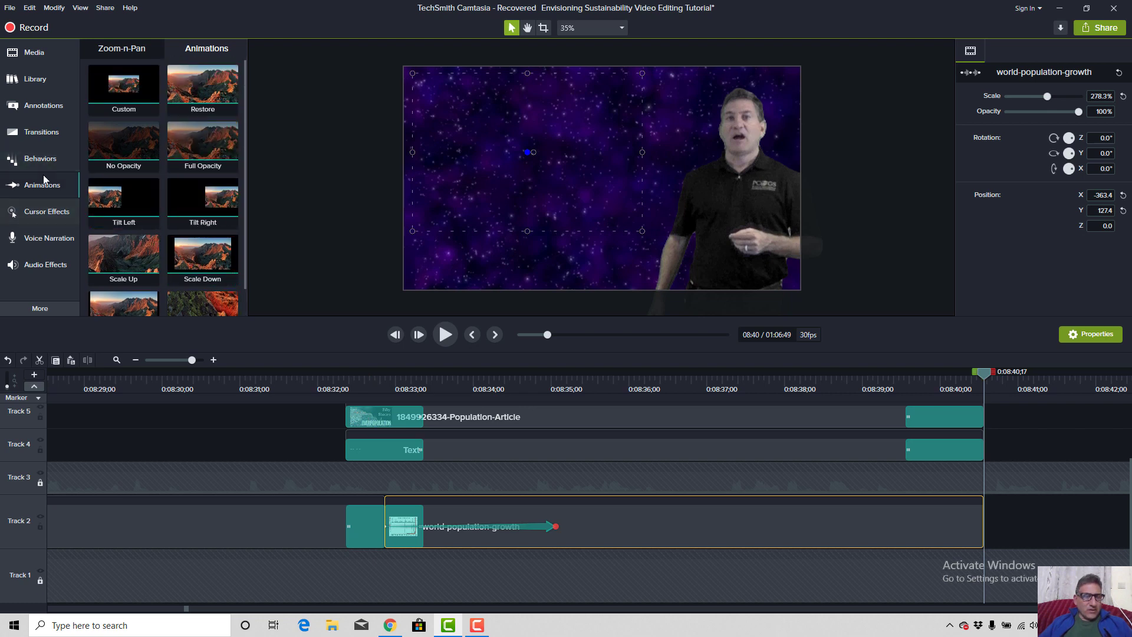
pyautogui.click(37, 131)
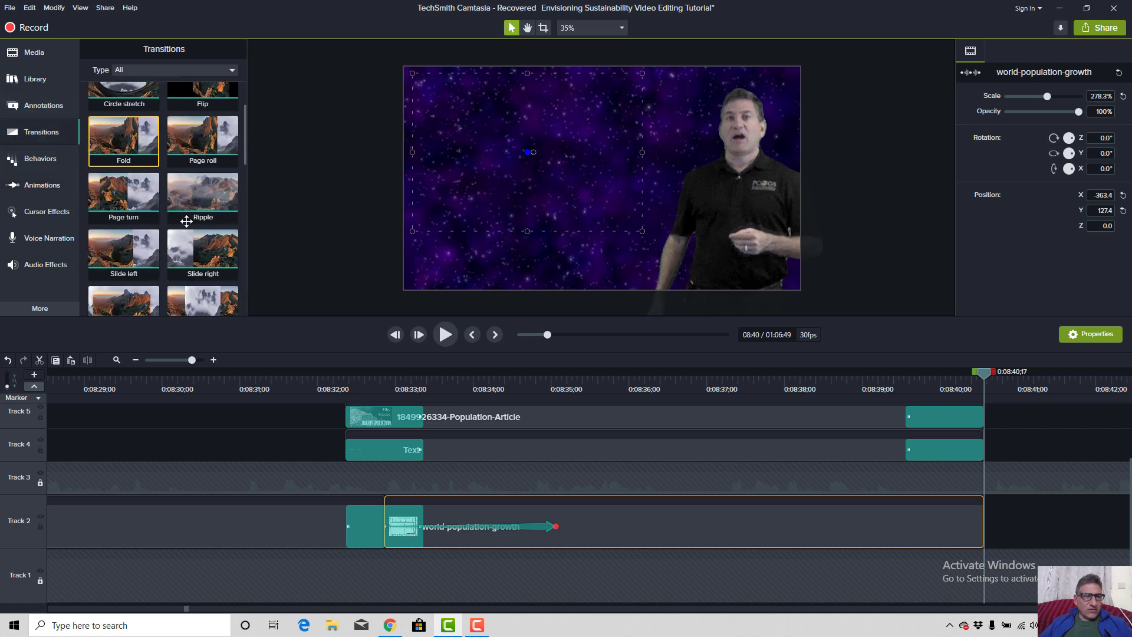
pyautogui.moveTo(195, 201); pyautogui.dragTo(944, 525)
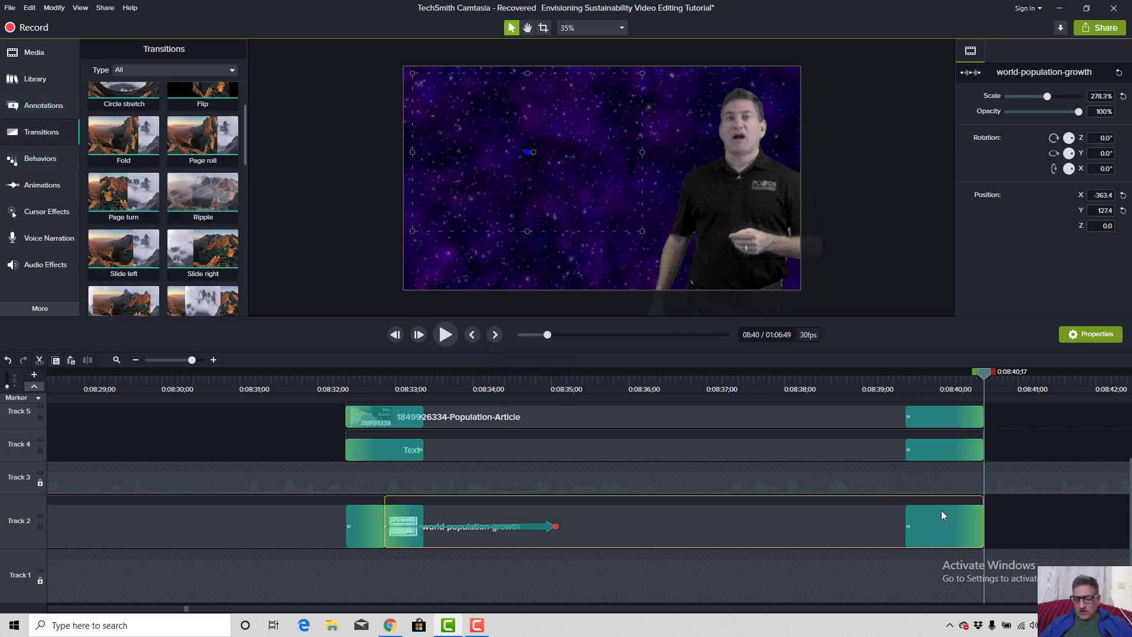
pyautogui.click(752, 387)
pyautogui.press('space')
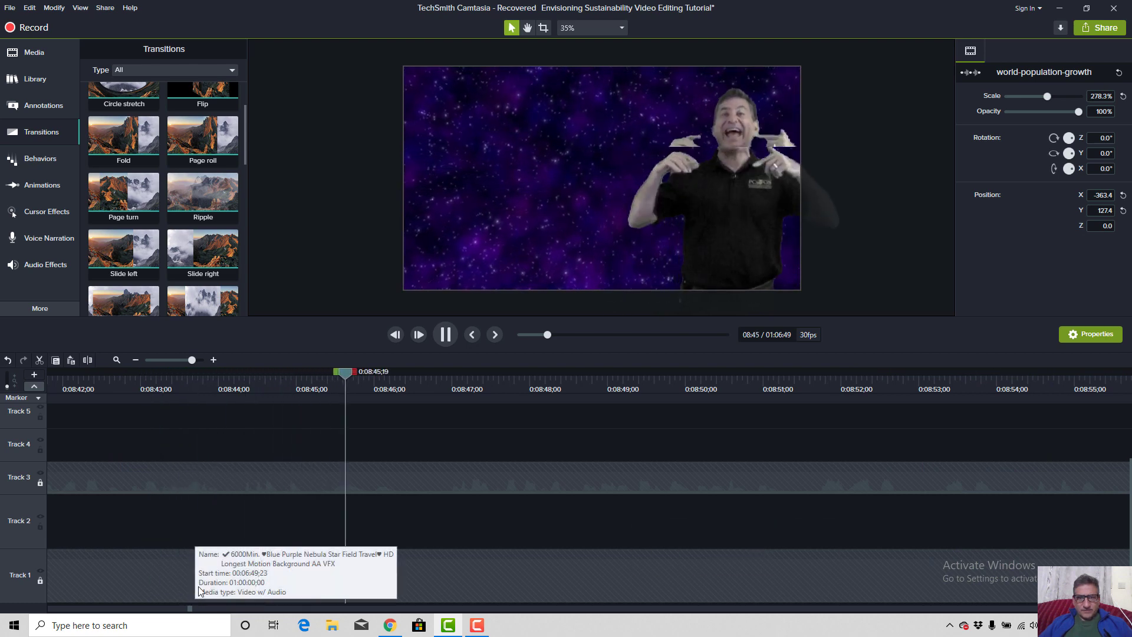
pyautogui.press('space')
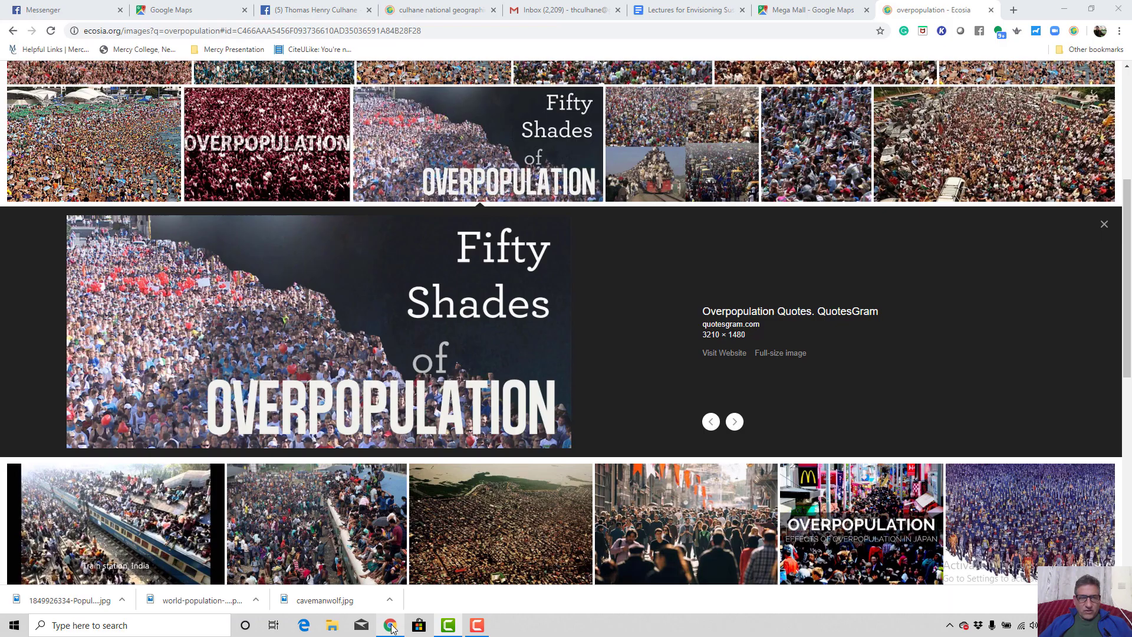
# Switch to Chrome and search Ecosia for images of "human evolution".
pyautogui.click(390, 625)
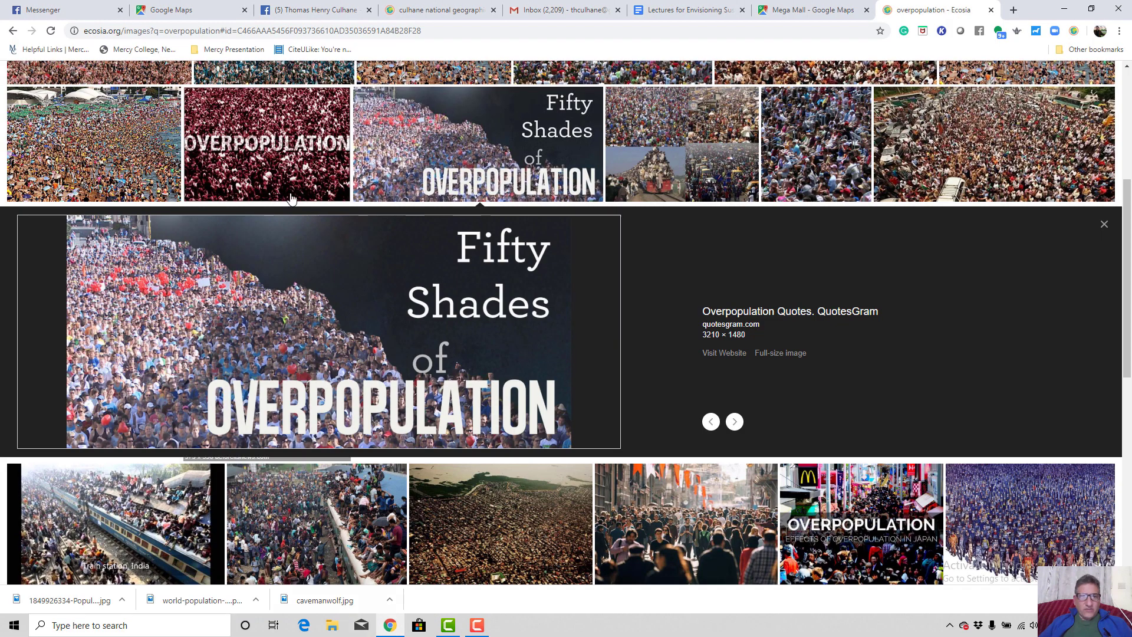
pyautogui.click(306, 29)
pyautogui.write('huma')
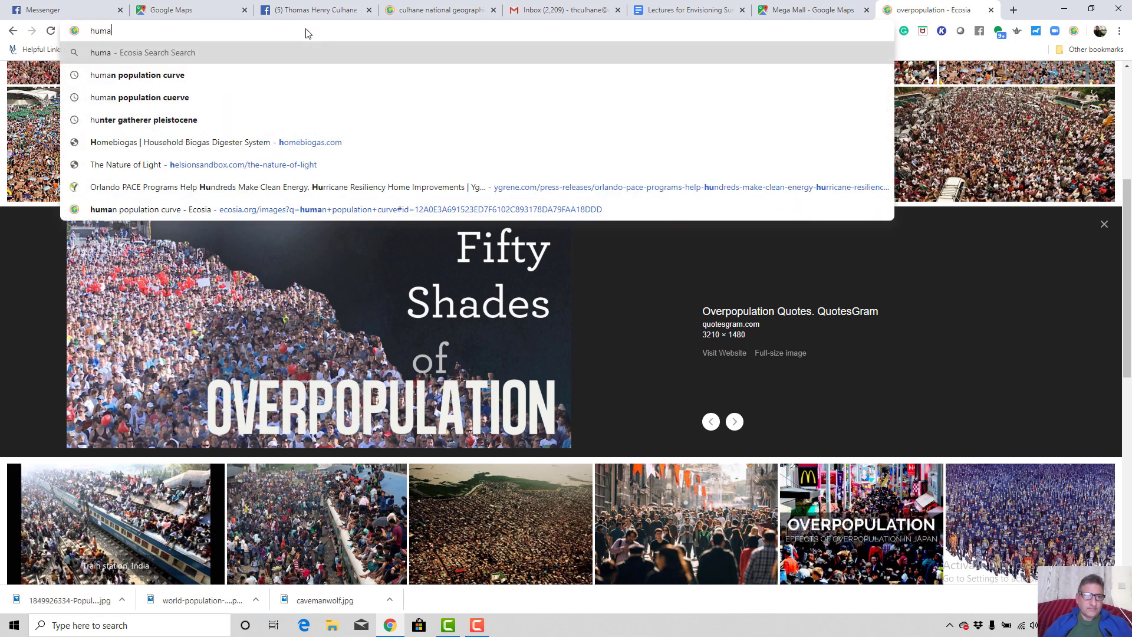
pyautogui.write('n evolution')
pyautogui.press('Return')
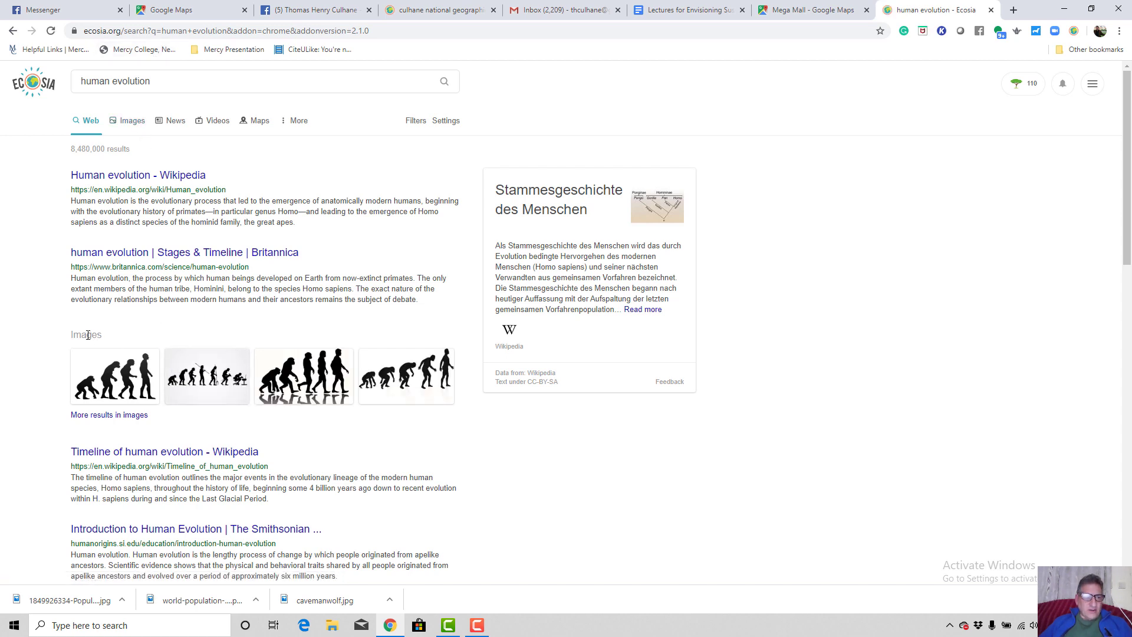
pyautogui.click(131, 124)
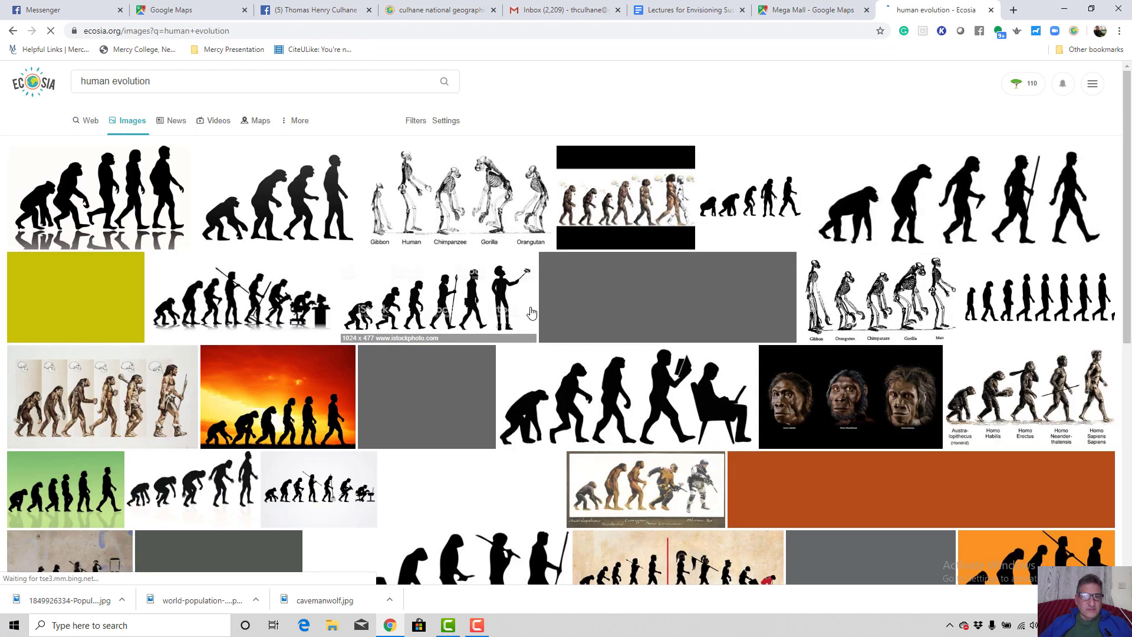
# Look through the human evolution image results for a suitable illustration.
pyautogui.click(646, 202)
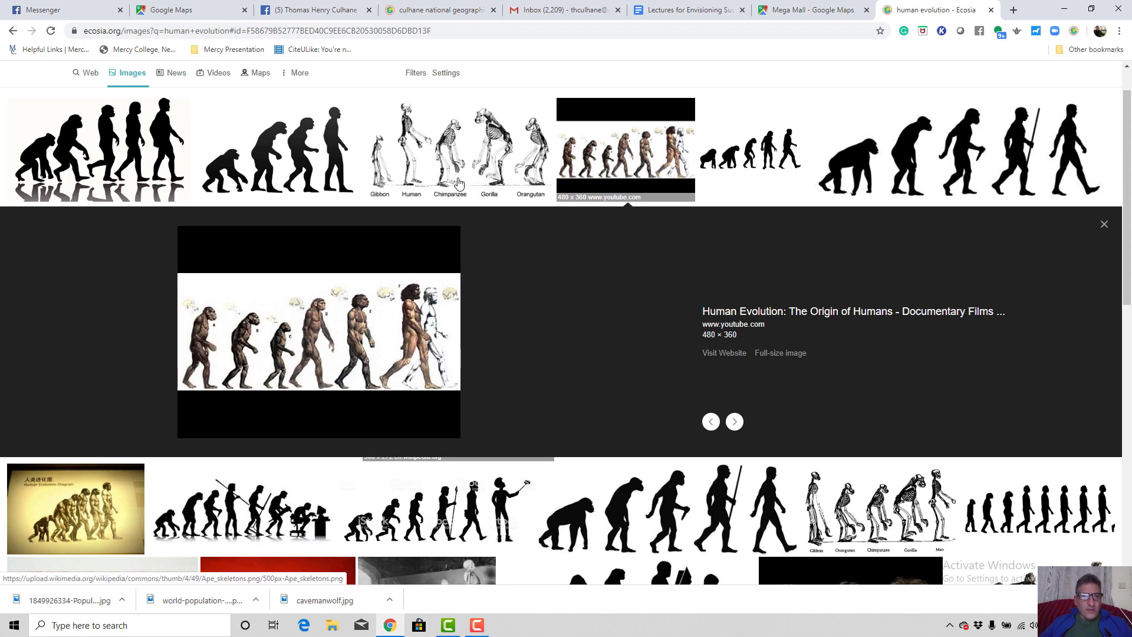
pyautogui.scroll(-3, 263, 267)
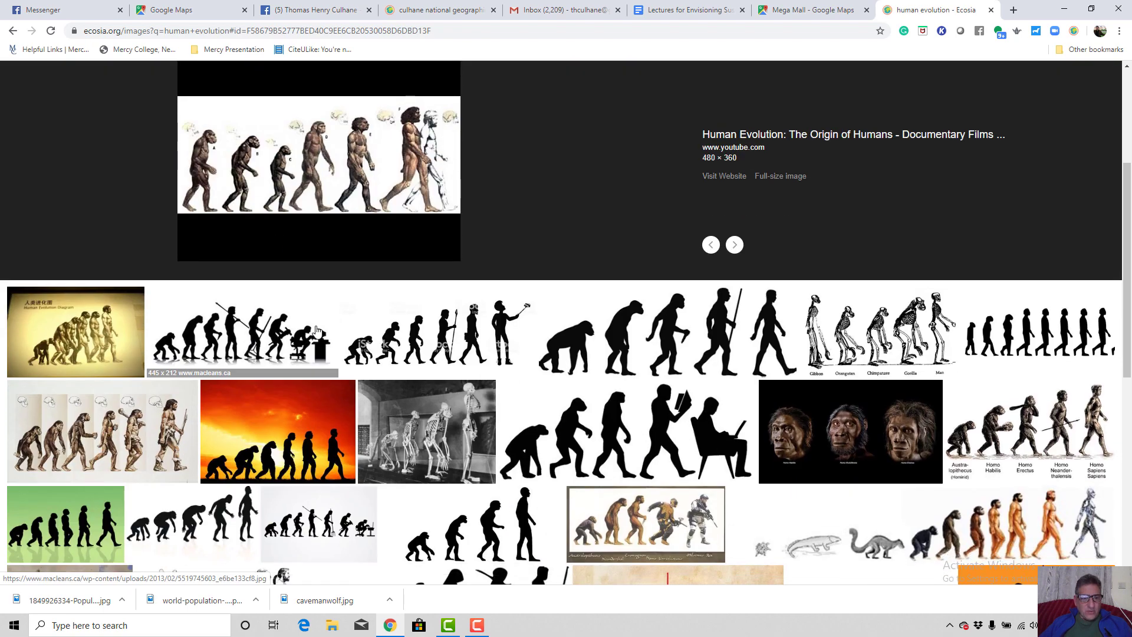
pyautogui.scroll(-2, 309, 345)
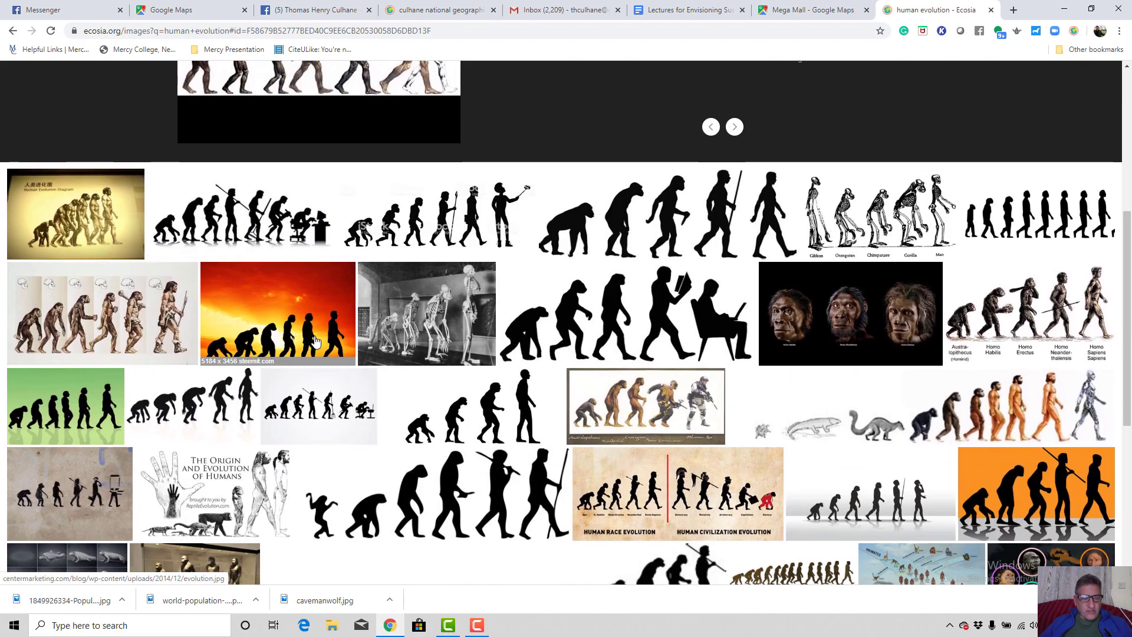
pyautogui.scroll(6, 314, 341)
pyautogui.scroll(-6, 464, 339)
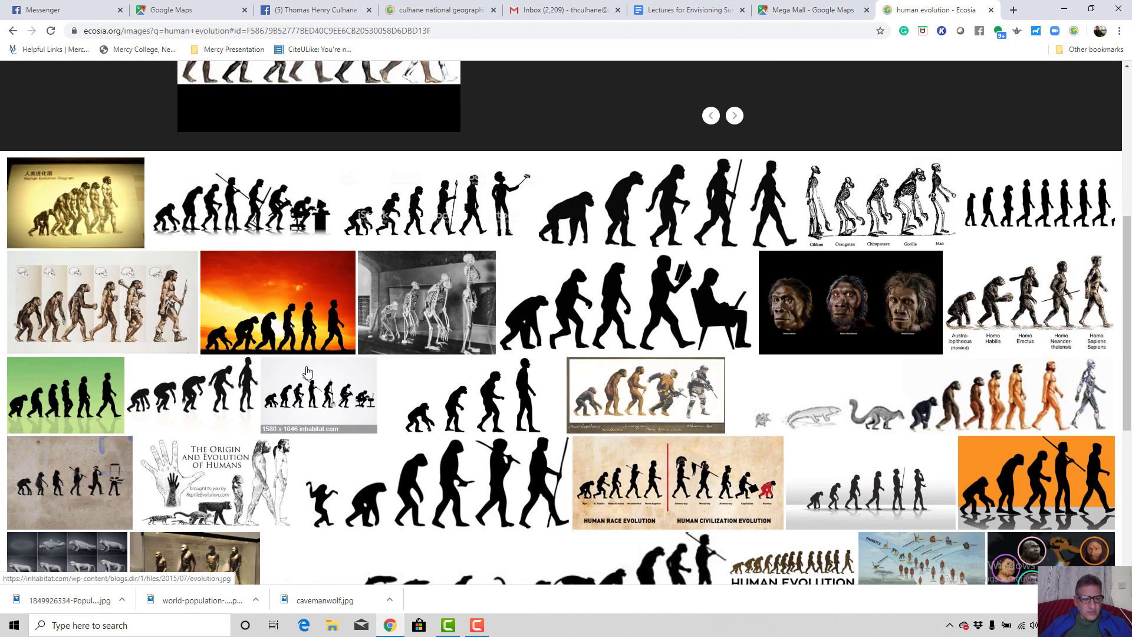
pyautogui.scroll(-4, 230, 437)
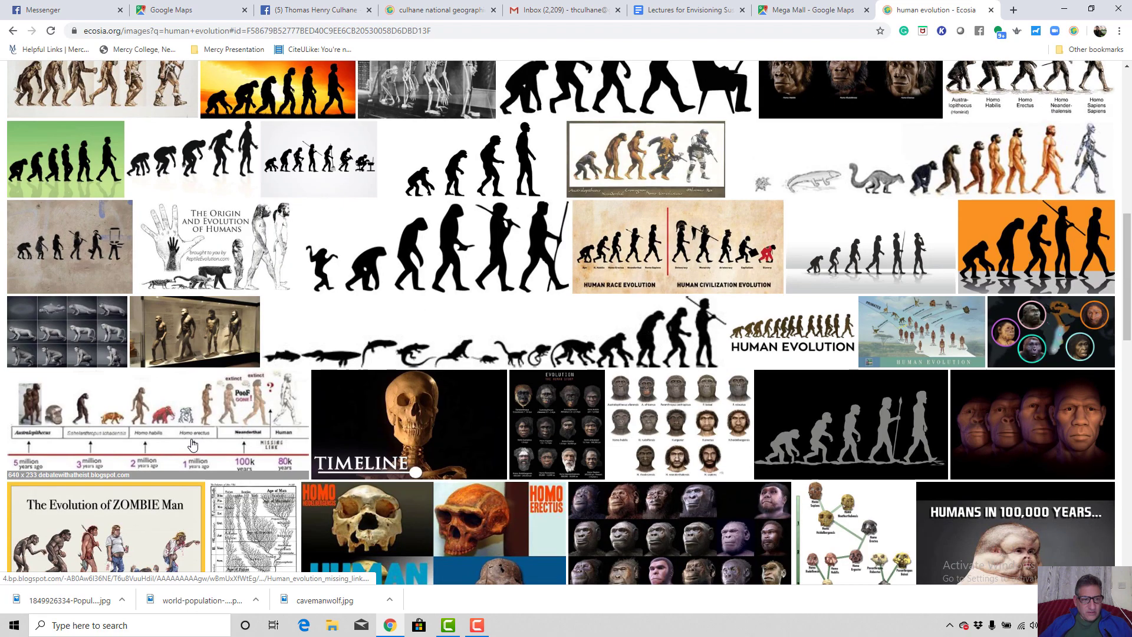
pyautogui.scroll(-4, 196, 440)
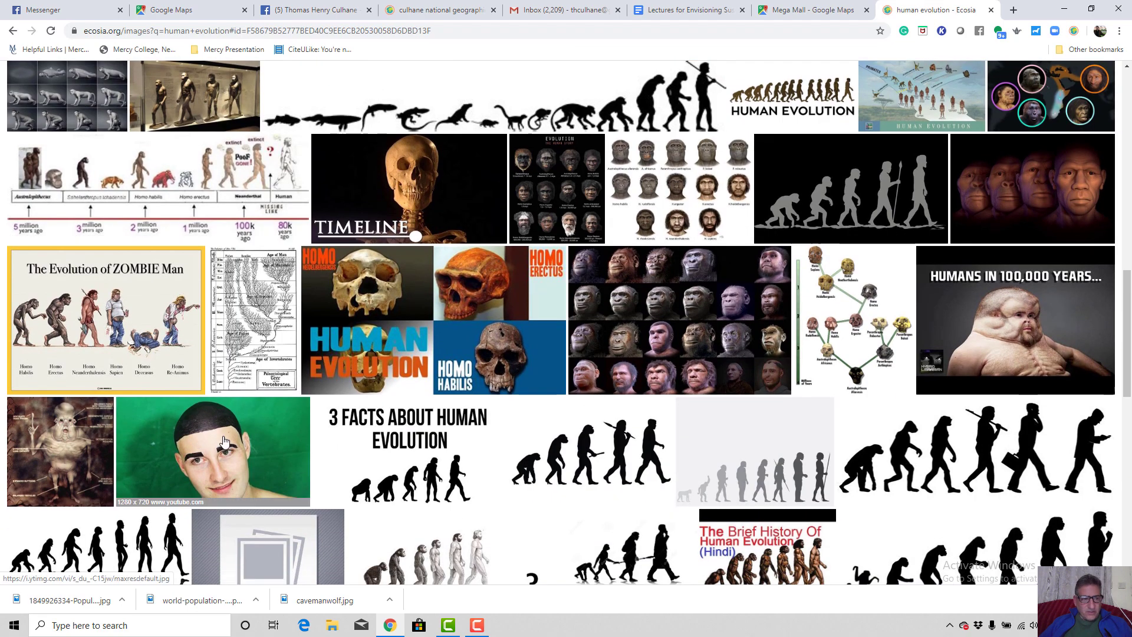
# Save the "The Evolution of ZOMBIE Man" image as the PNG file heZomEvo in the lecture's Images folder.
pyautogui.click(125, 322)
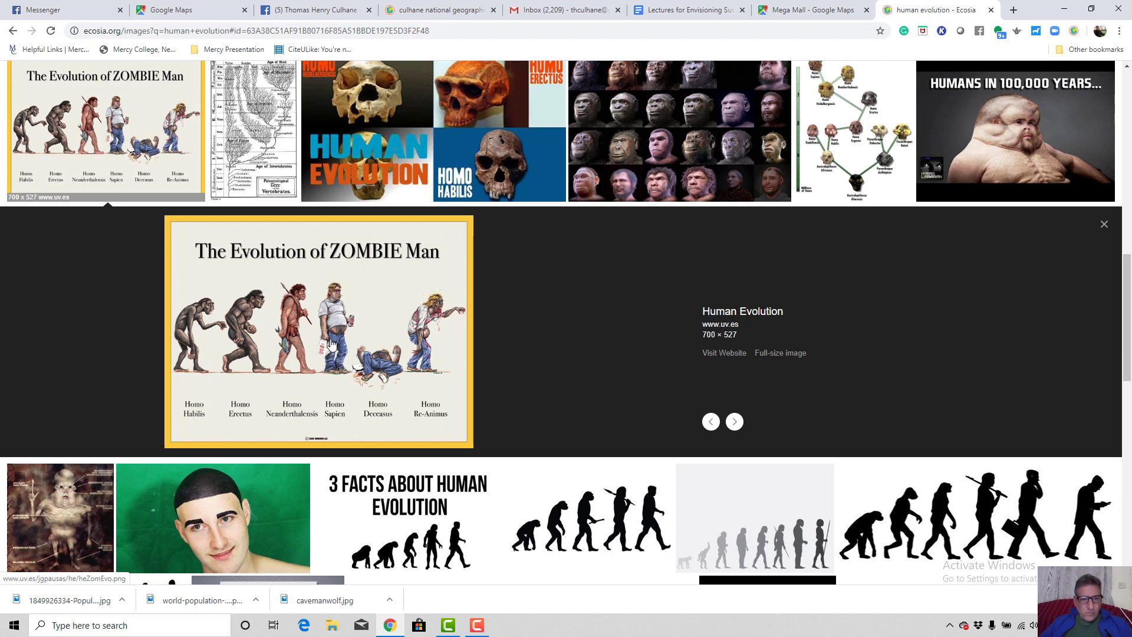
pyautogui.rightClick(332, 337)
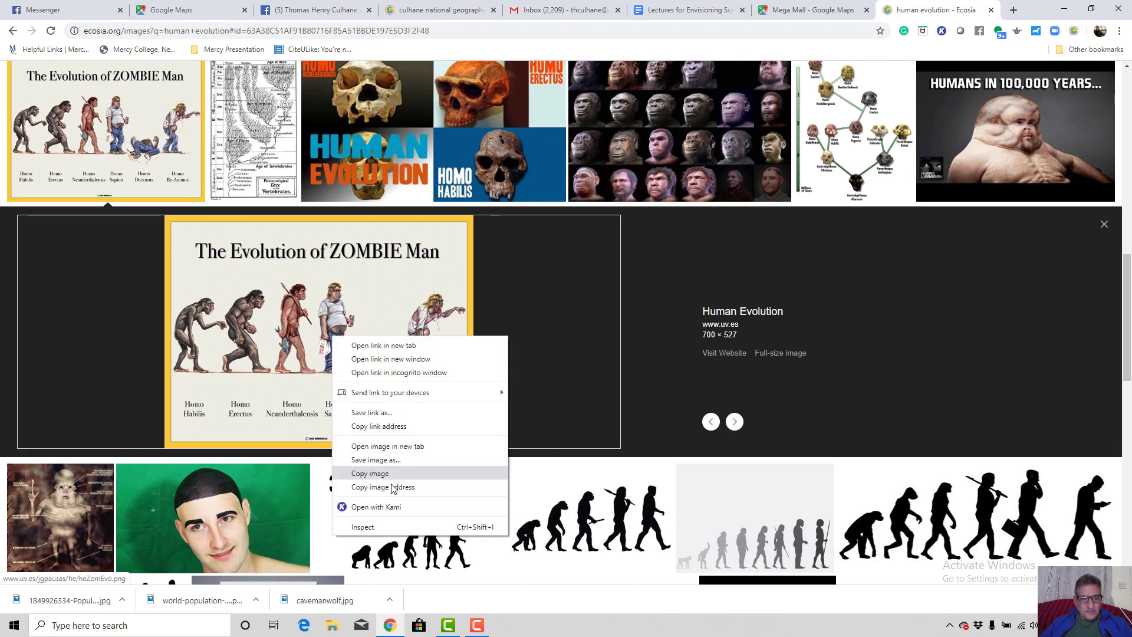
pyautogui.click(387, 460)
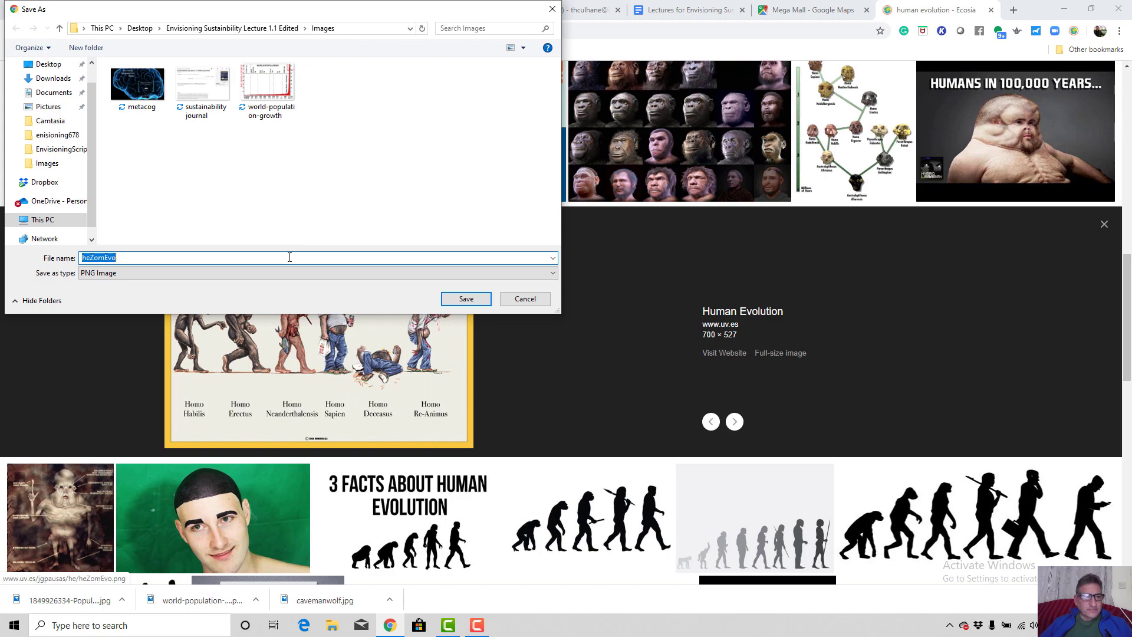
pyautogui.click(466, 299)
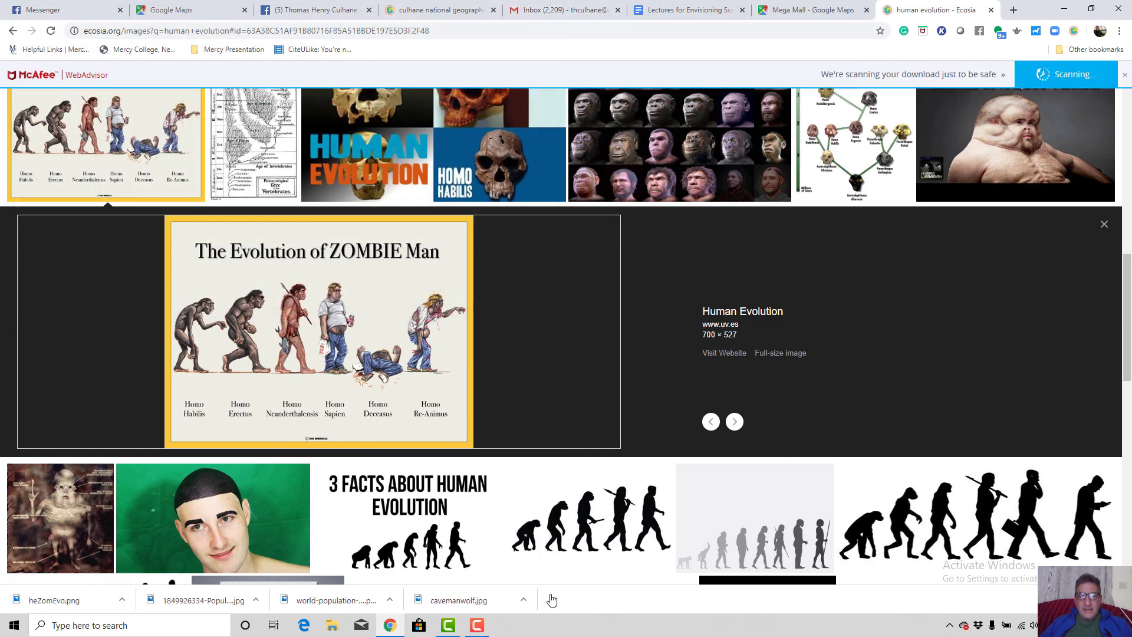
# Switch to Camtasia and import the heZomEvo image into the project media.
pyautogui.click(447, 625)
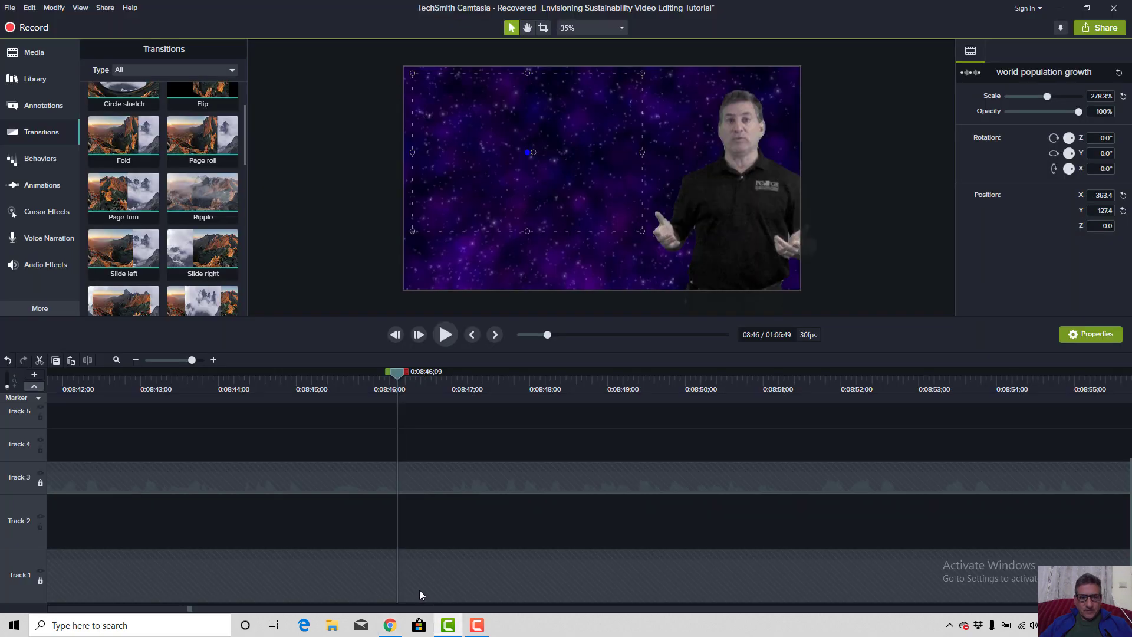
pyautogui.click(33, 53)
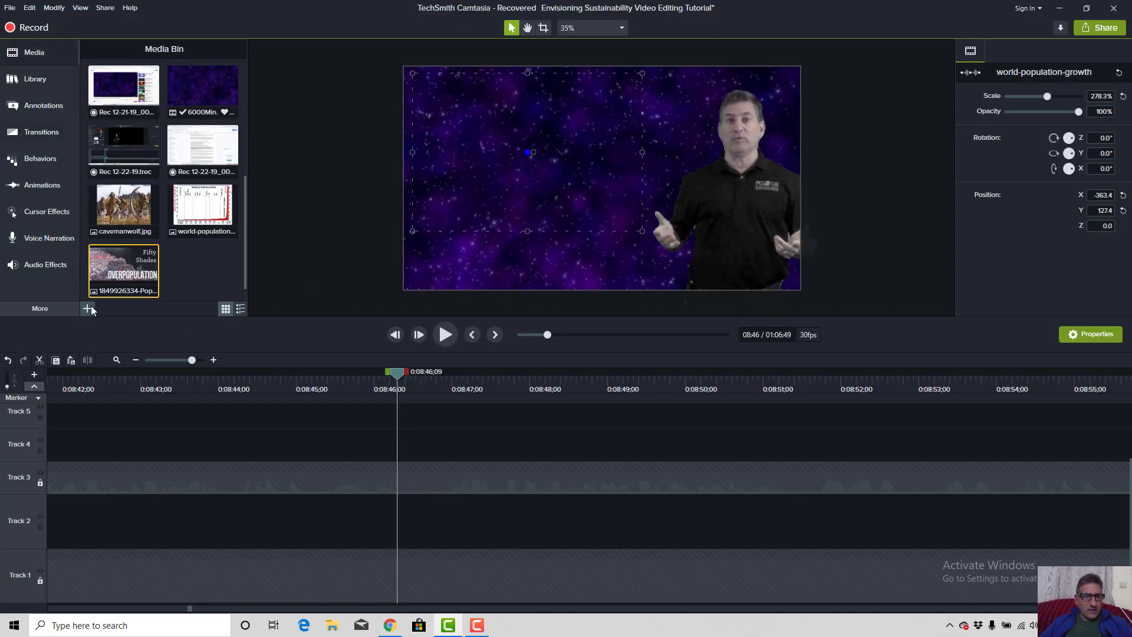
pyautogui.click(88, 308)
pyautogui.click(96, 273)
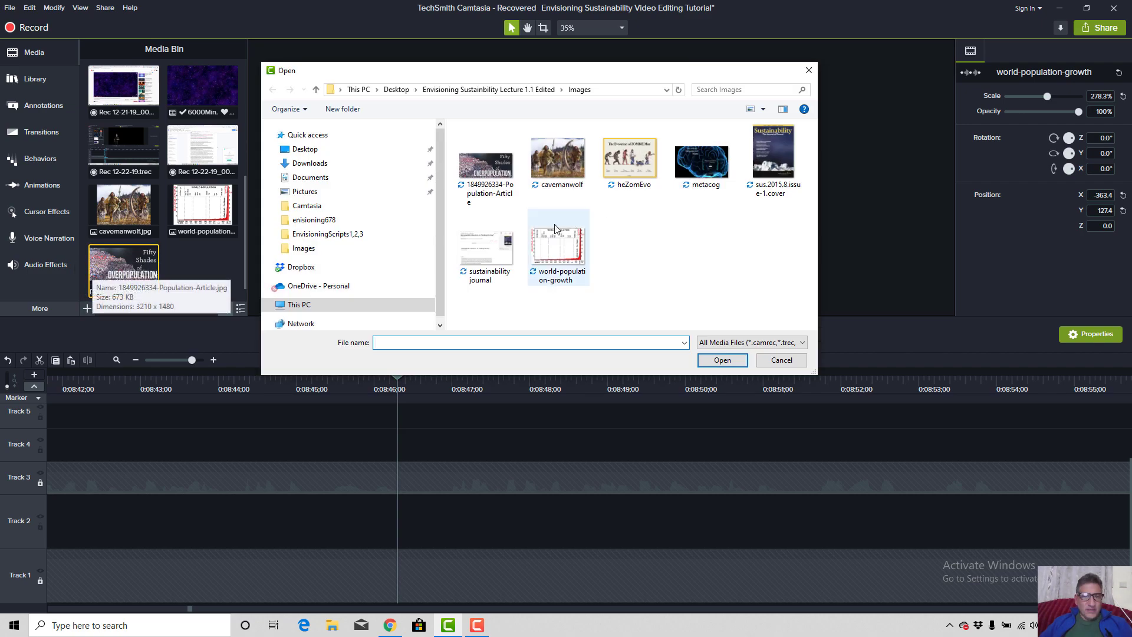
pyautogui.doubleClick(641, 167)
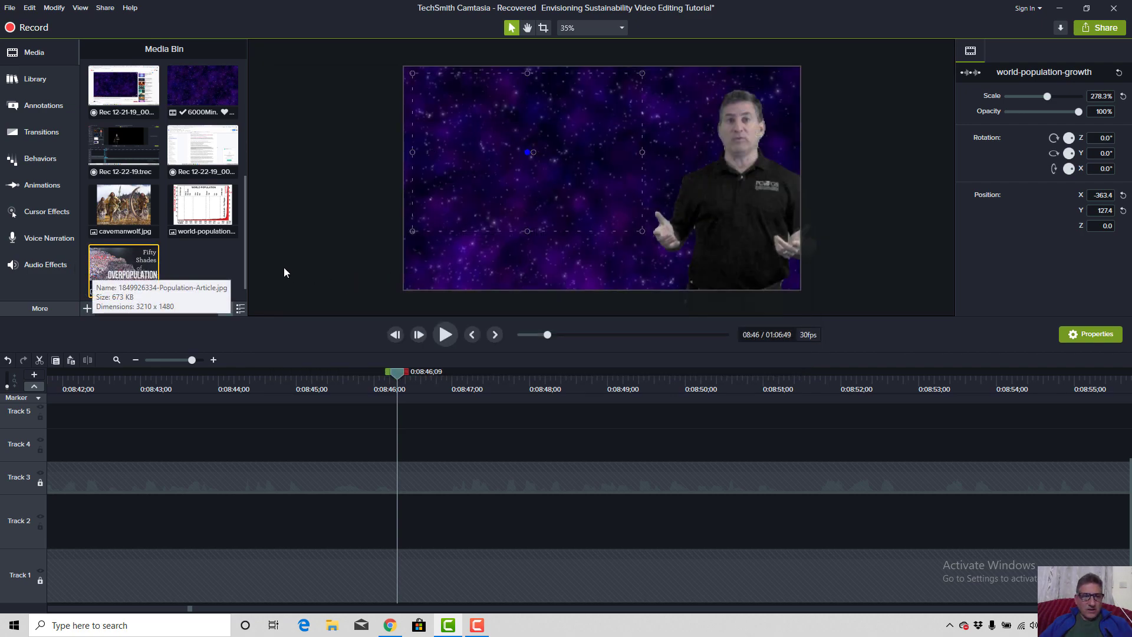
# Place heZomEvo on Track 4 at about 0:08:46, position it at about X -483, Y 182, and play the preceding section.
pyautogui.moveTo(203, 267); pyautogui.dragTo(368, 454)
pyautogui.moveTo(528, 164); pyautogui.dragTo(543, 197)
pyautogui.click(241, 390)
pyautogui.press('space')
pyautogui.press('space')
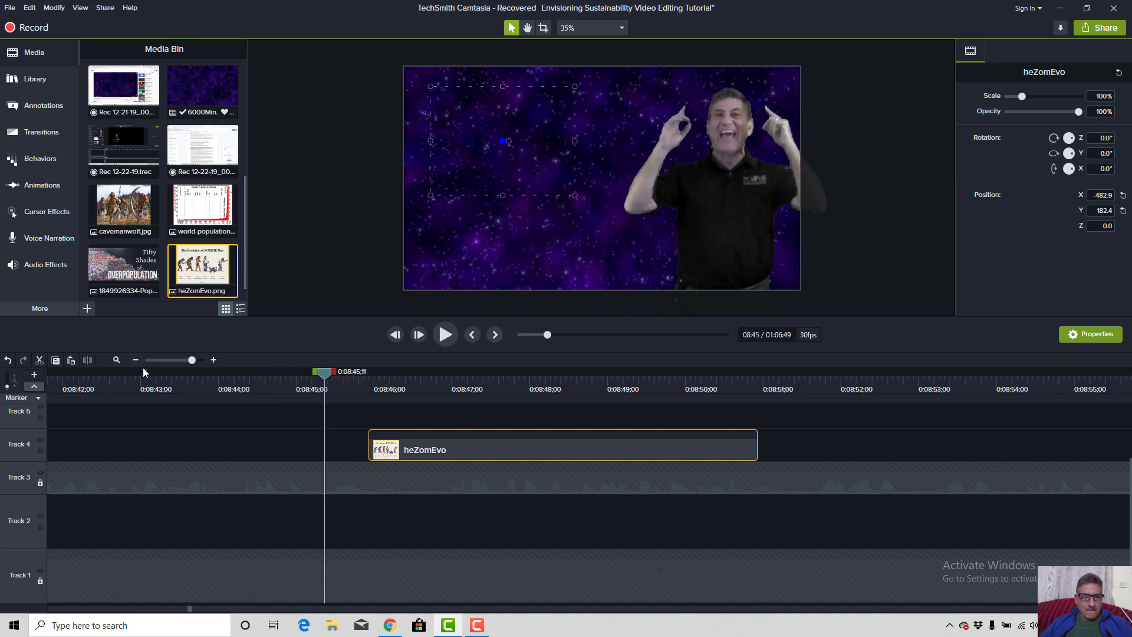
# Move the heZomEvo clip earlier on Track 4 so it starts at about 0:08:42, after playing the lead-in.
pyautogui.click(174, 361)
pyautogui.moveTo(332, 382); pyautogui.dragTo(311, 380)
pyautogui.press('space')
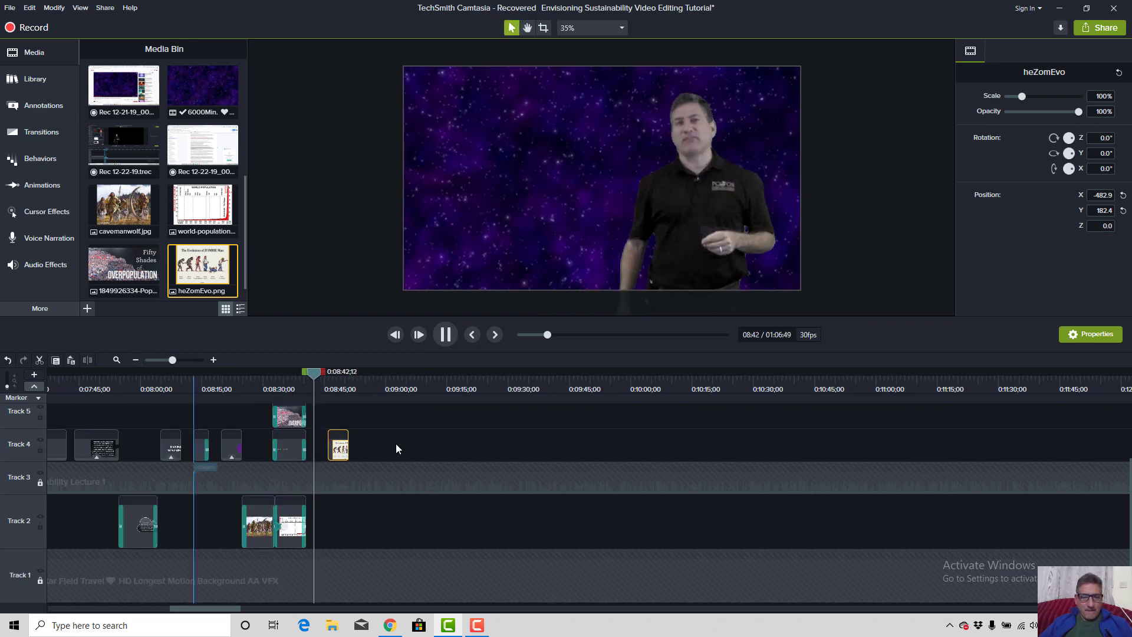
pyautogui.press('space')
pyautogui.moveTo(342, 454); pyautogui.dragTo(328, 457)
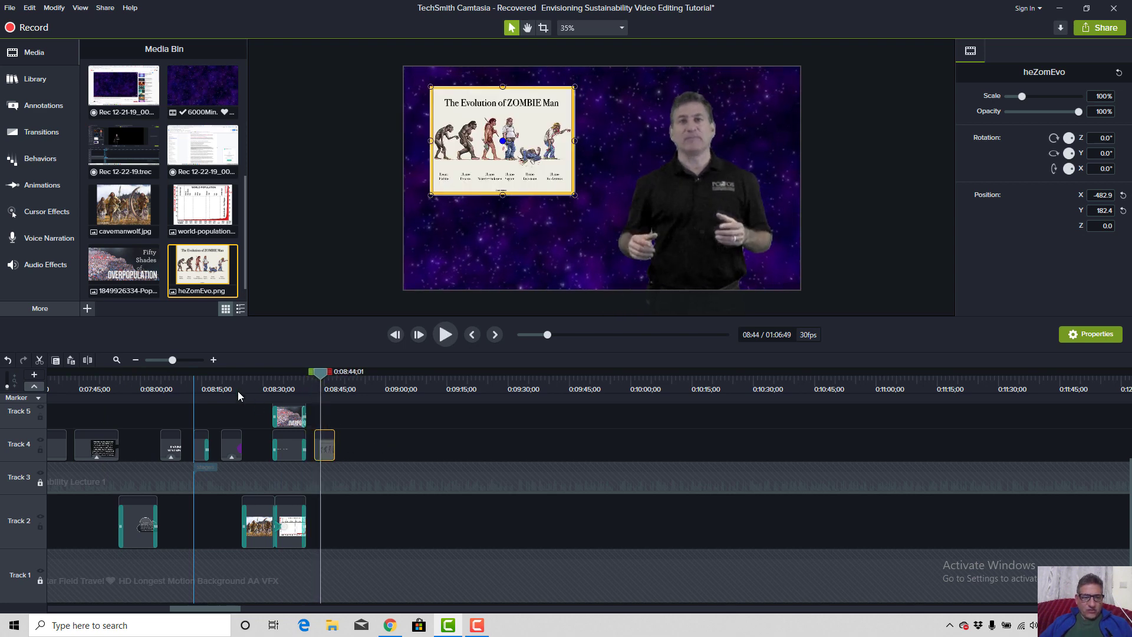
pyautogui.click(189, 358)
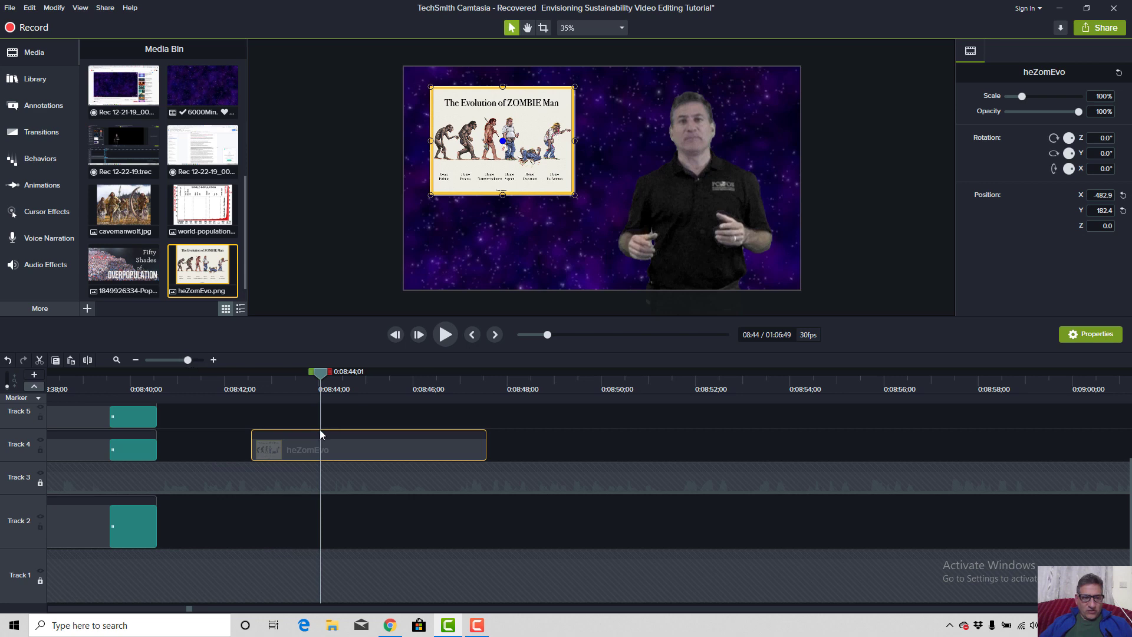
# Play the lead-in and move the heZomEvo clip on Track 4 so it starts at about 0:08:43.
pyautogui.click(217, 385)
pyautogui.press('space')
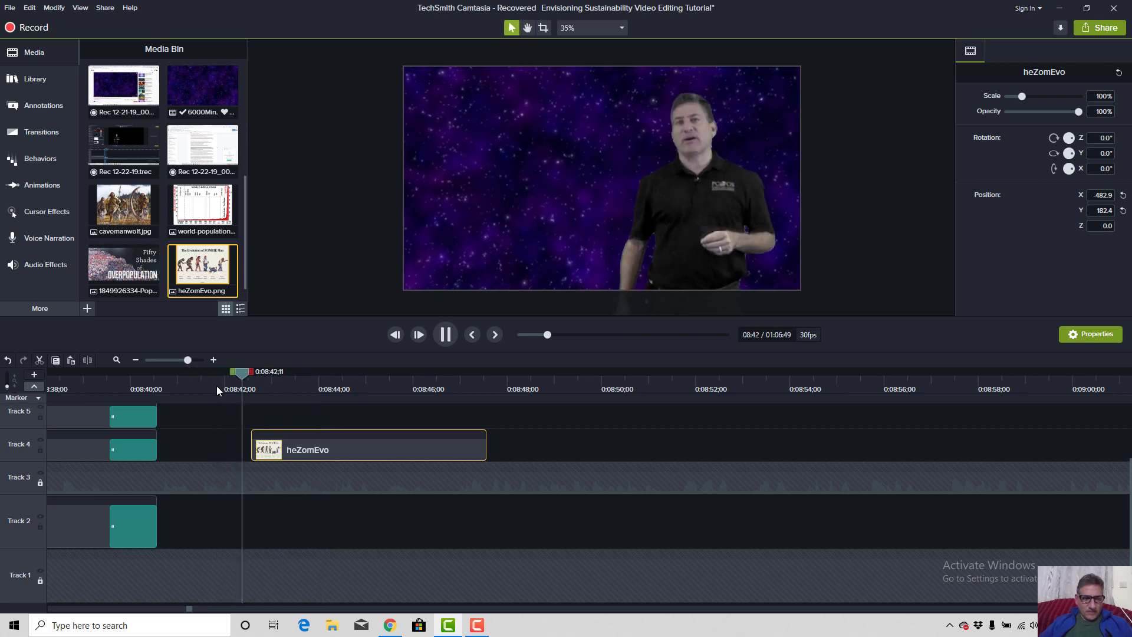
pyautogui.moveTo(314, 452); pyautogui.dragTo(338, 454)
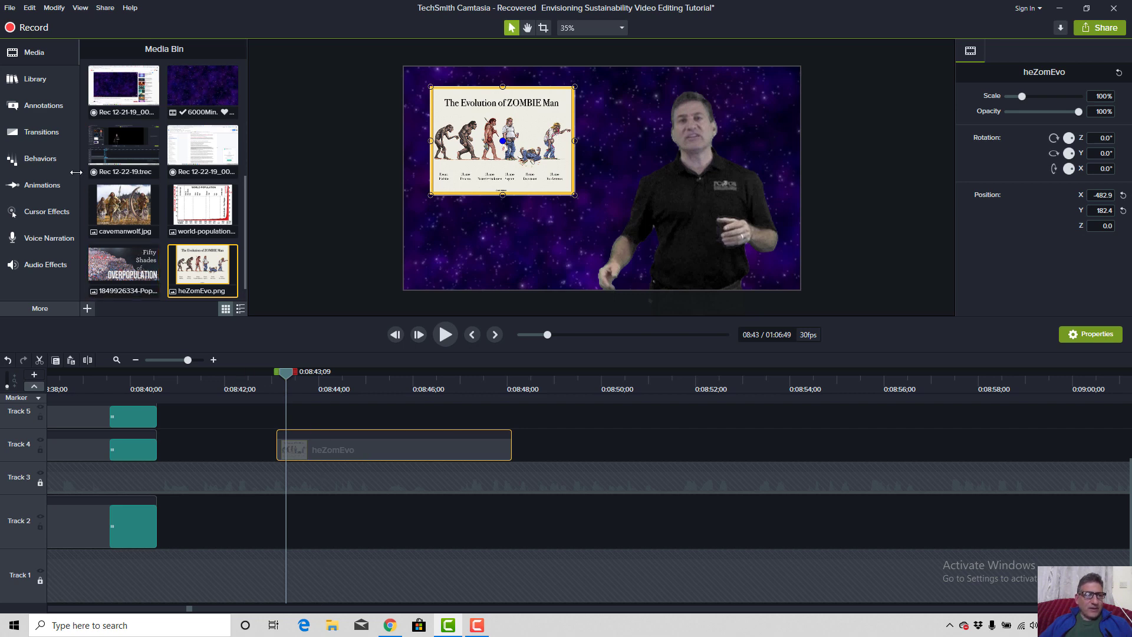
# Try the Fold transition on both ends of the heZomEvo clip, preview its entrance, and undo it.
pyautogui.click(50, 134)
pyautogui.scroll(1, 91, 152)
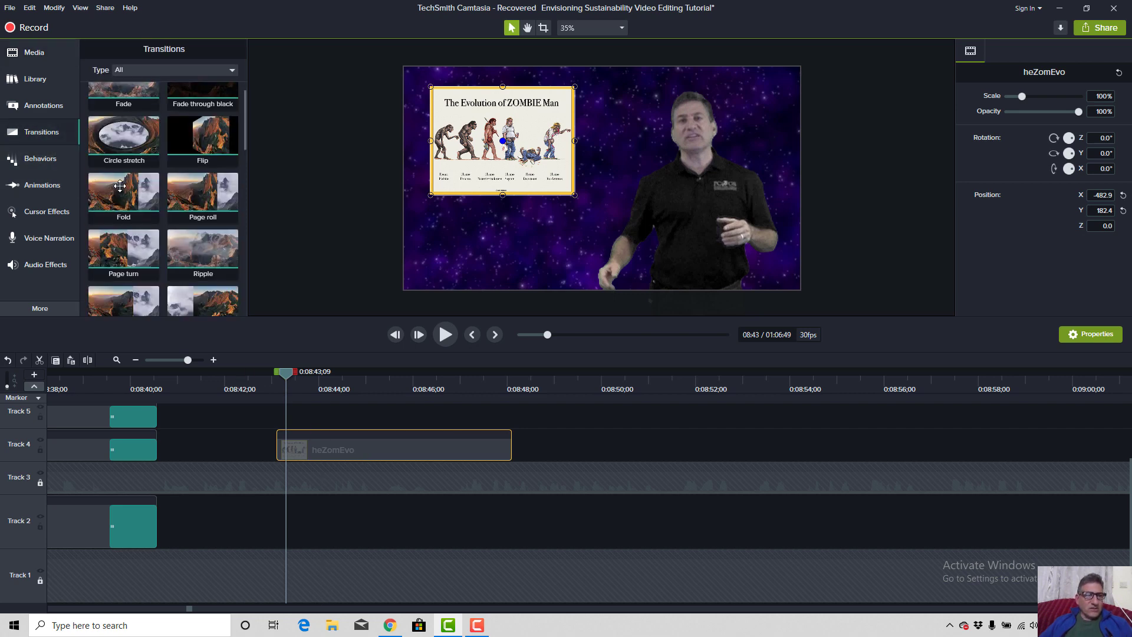
pyautogui.moveTo(123, 137); pyautogui.dragTo(352, 453)
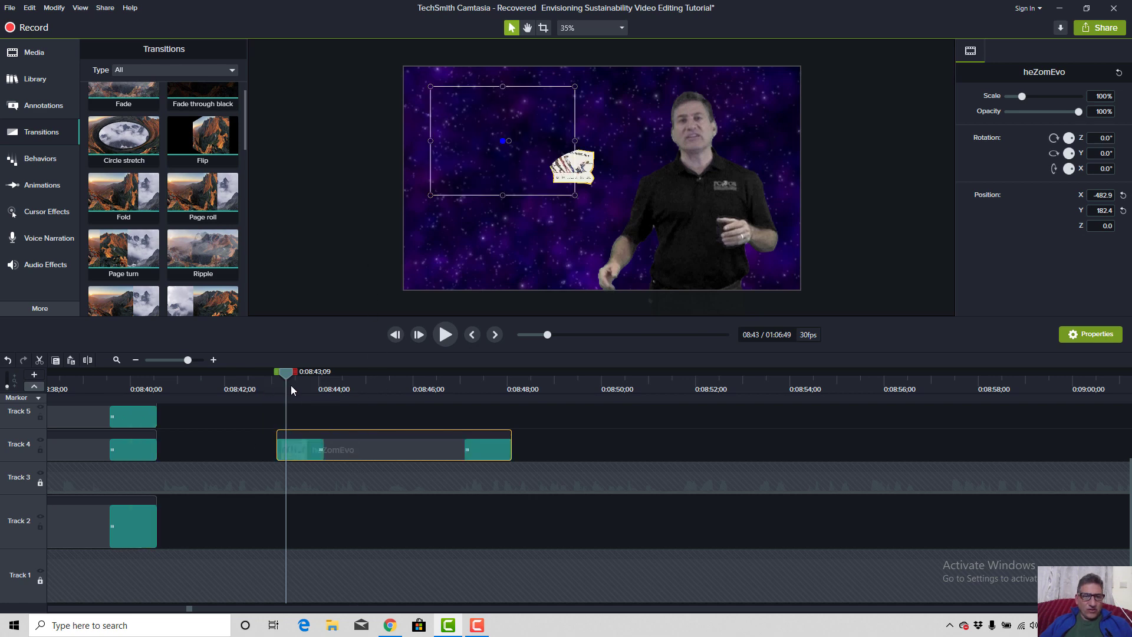
pyautogui.moveTo(284, 378); pyautogui.dragTo(276, 371)
pyautogui.press('space')
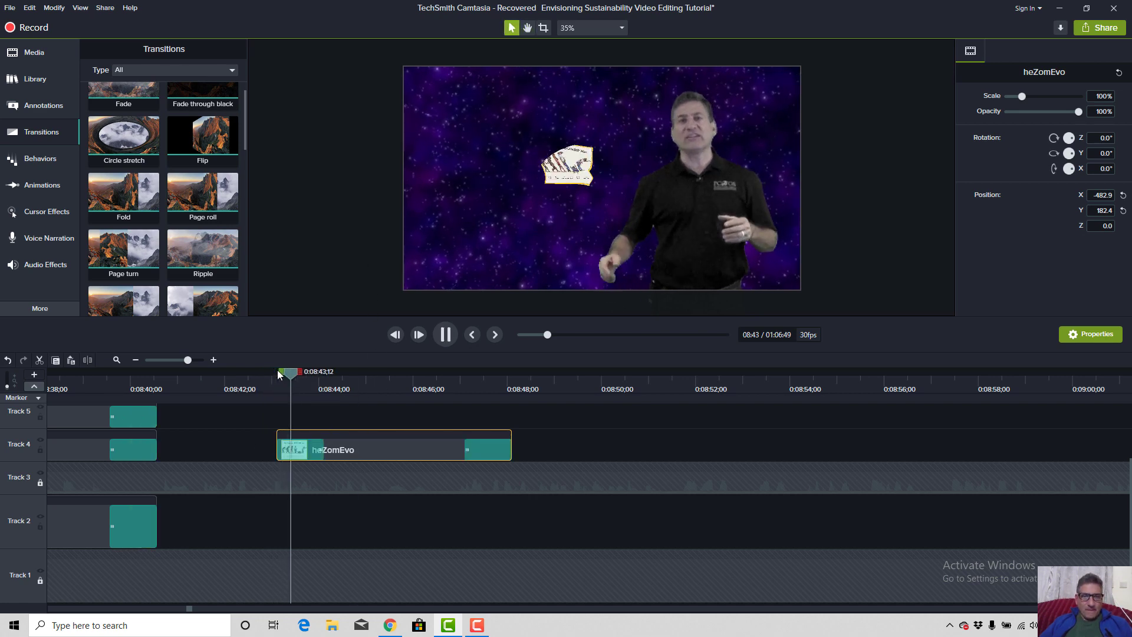
pyautogui.press('space')
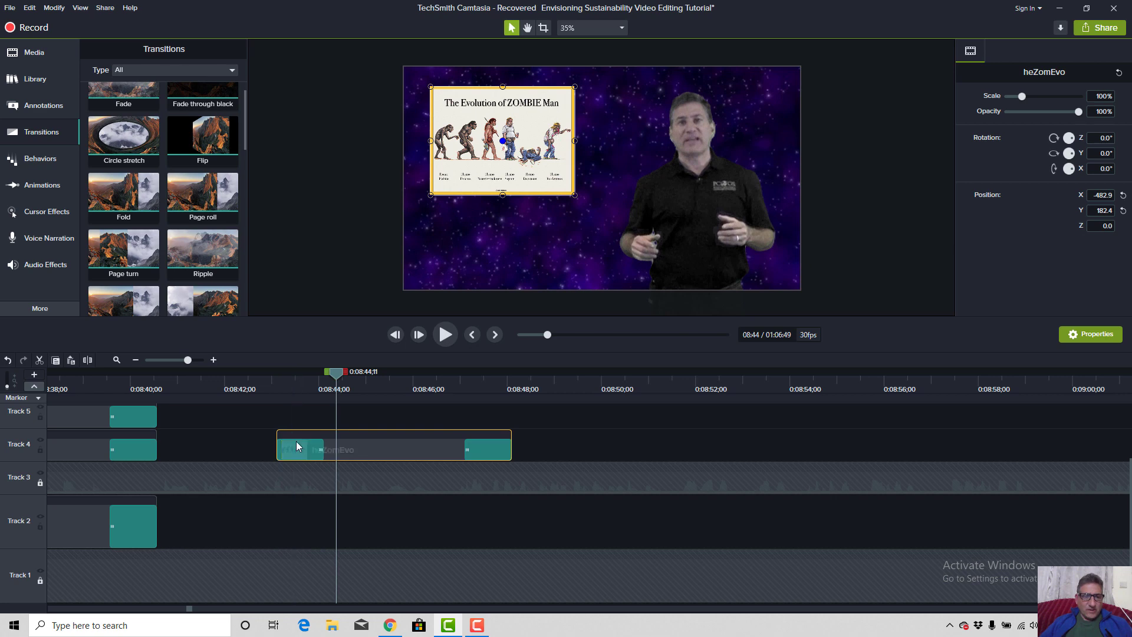
pyautogui.hotkey('ctrl', 'z')
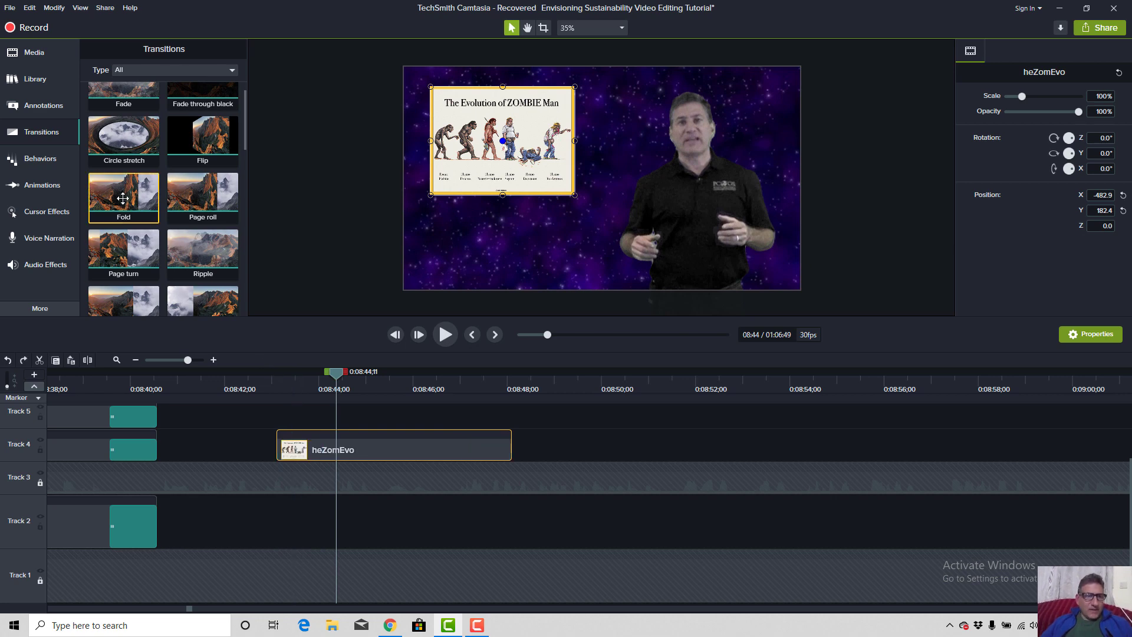
# Try another transition on both ends of heZomEvo, play it from about 0:08:43, and remove it again.
pyautogui.scroll(-3, 121, 197)
pyautogui.moveTo(121, 198); pyautogui.dragTo(342, 454)
pyautogui.moveTo(336, 386); pyautogui.dragTo(274, 395)
pyautogui.press('space')
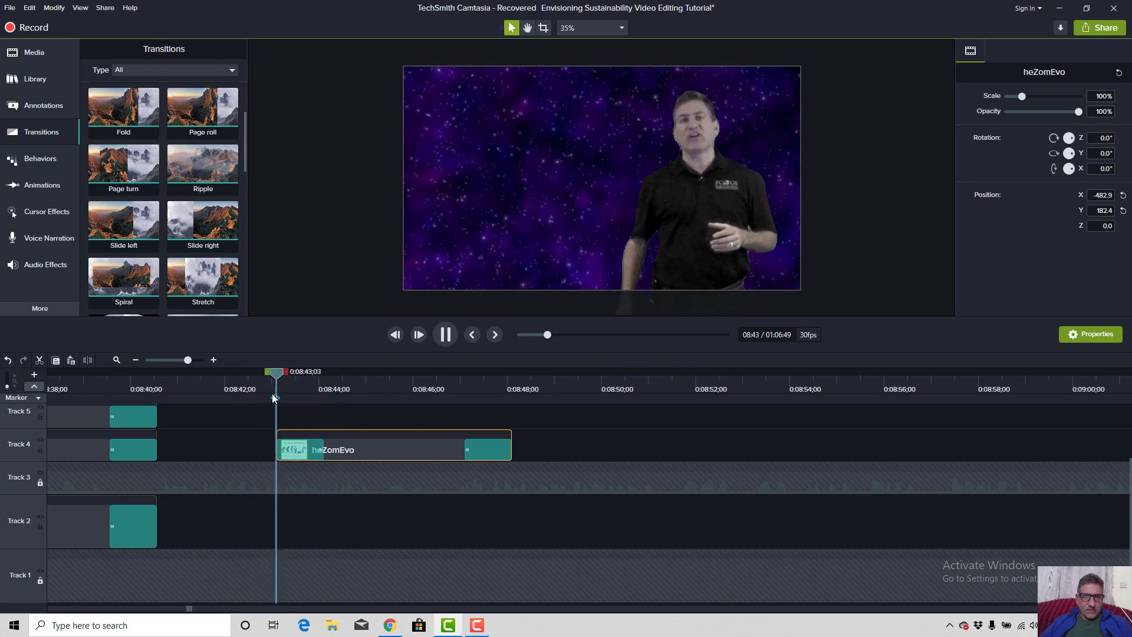
pyautogui.press('space')
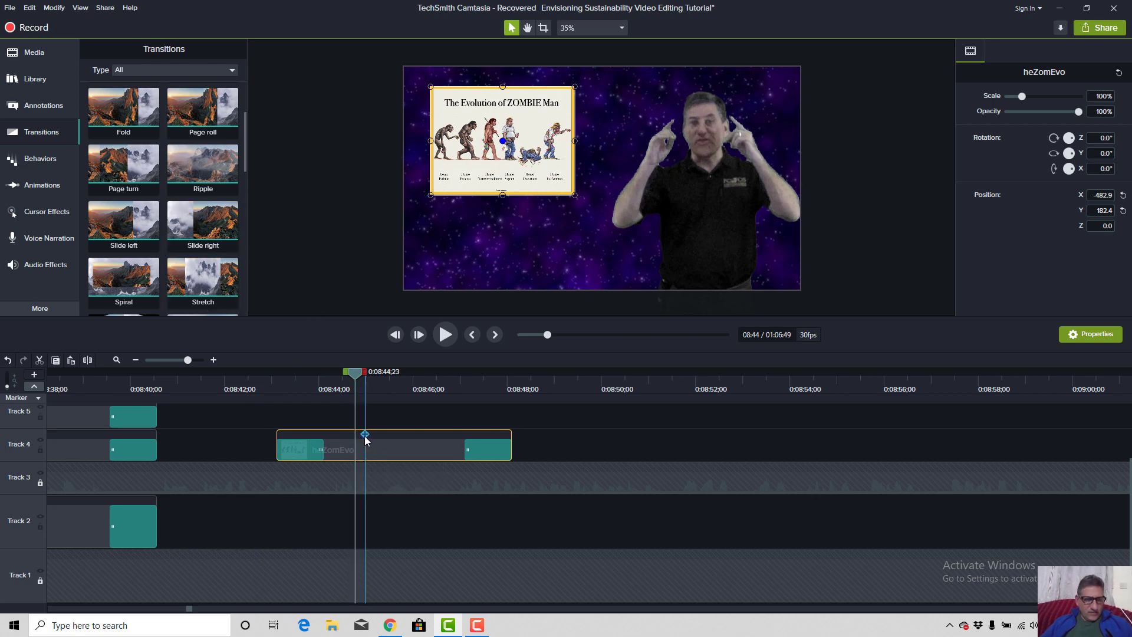
pyautogui.hotkey('ctrl', 'z')
# Apply the Dissolve transition to both ends of the heZomEvo clip and play its entrance.
pyautogui.scroll(-1, 159, 245)
pyautogui.scroll(-1, 161, 254)
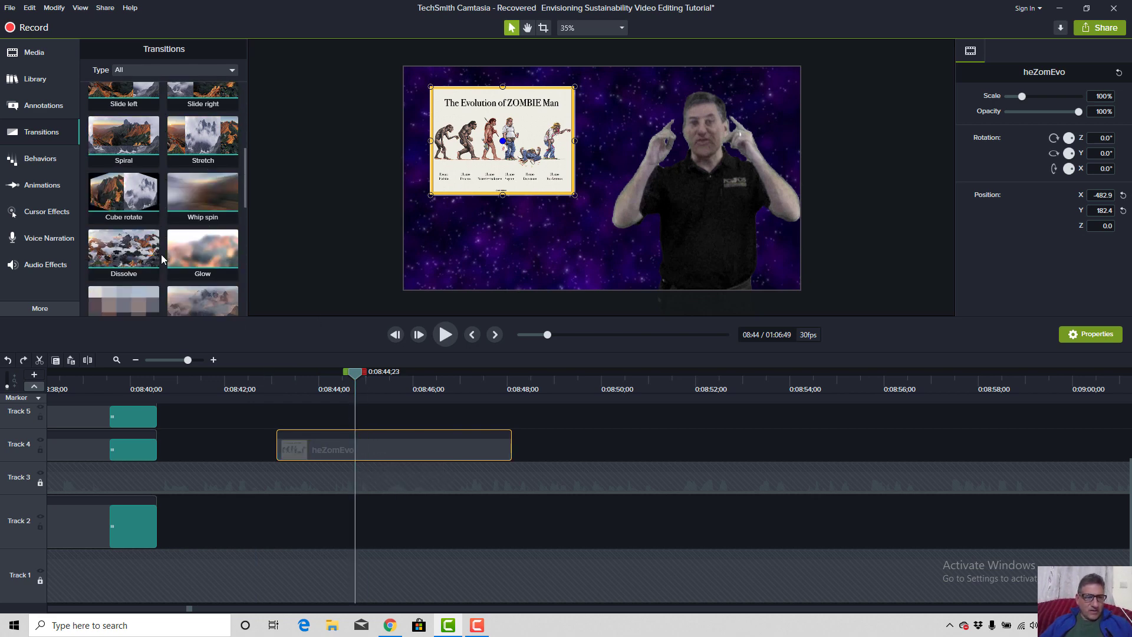
pyautogui.scroll(-1, 163, 260)
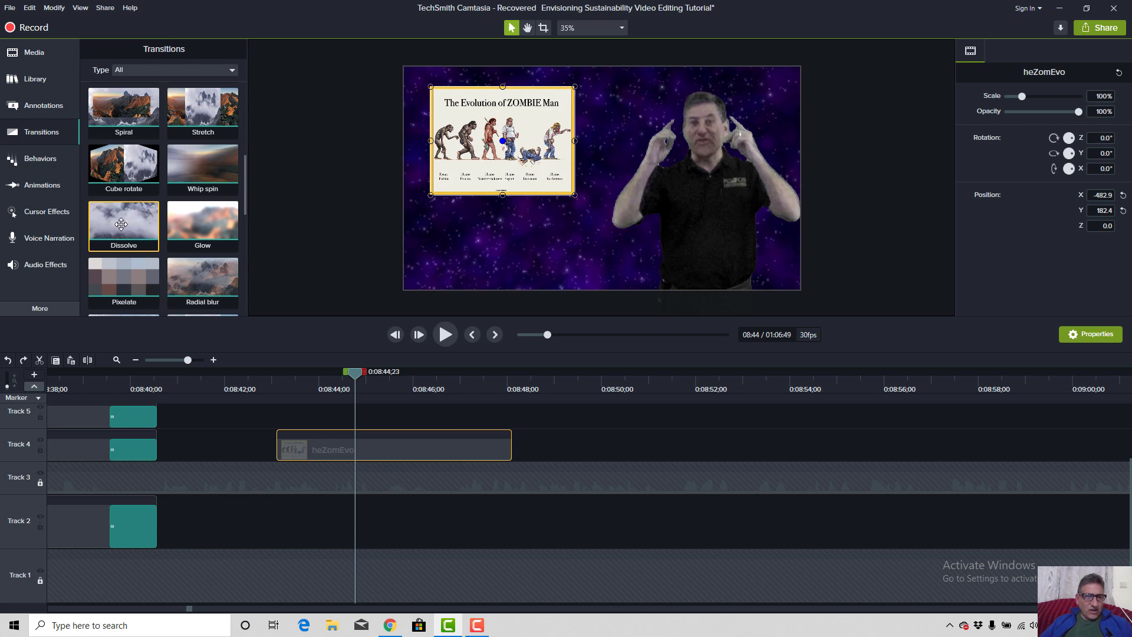
pyautogui.click(121, 224)
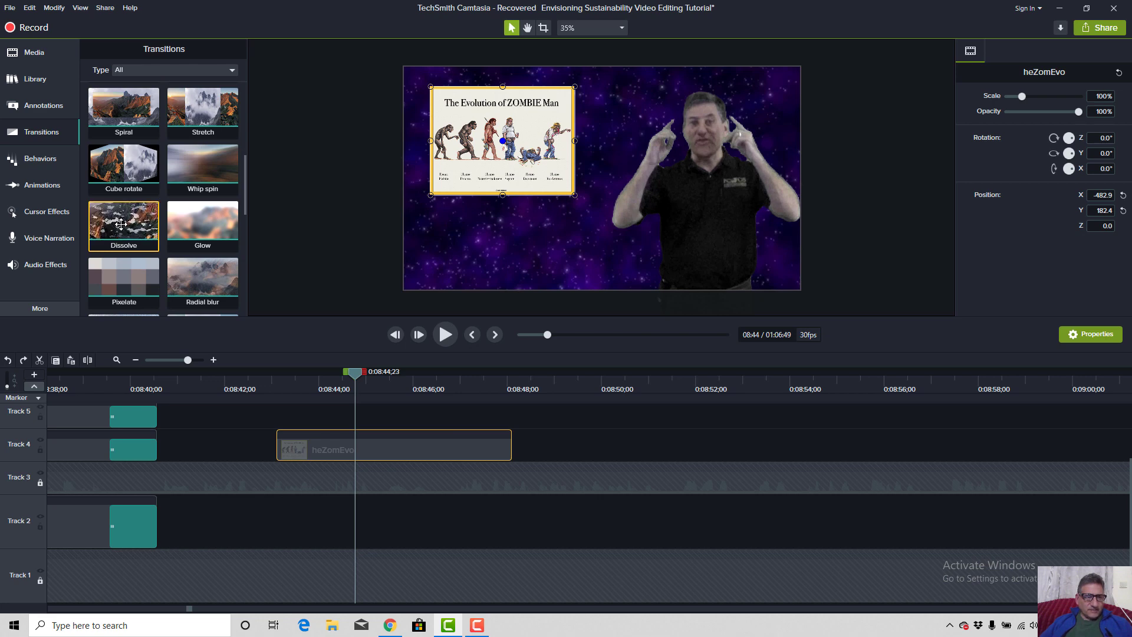
pyautogui.moveTo(121, 223); pyautogui.dragTo(381, 444)
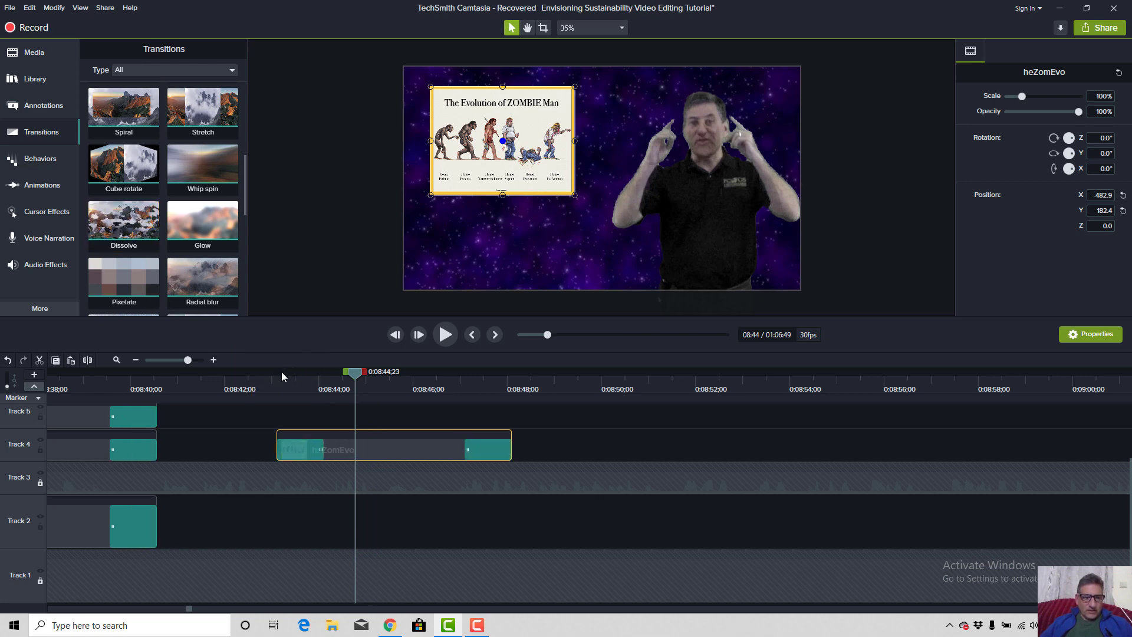
pyautogui.click(270, 377)
pyautogui.press('space')
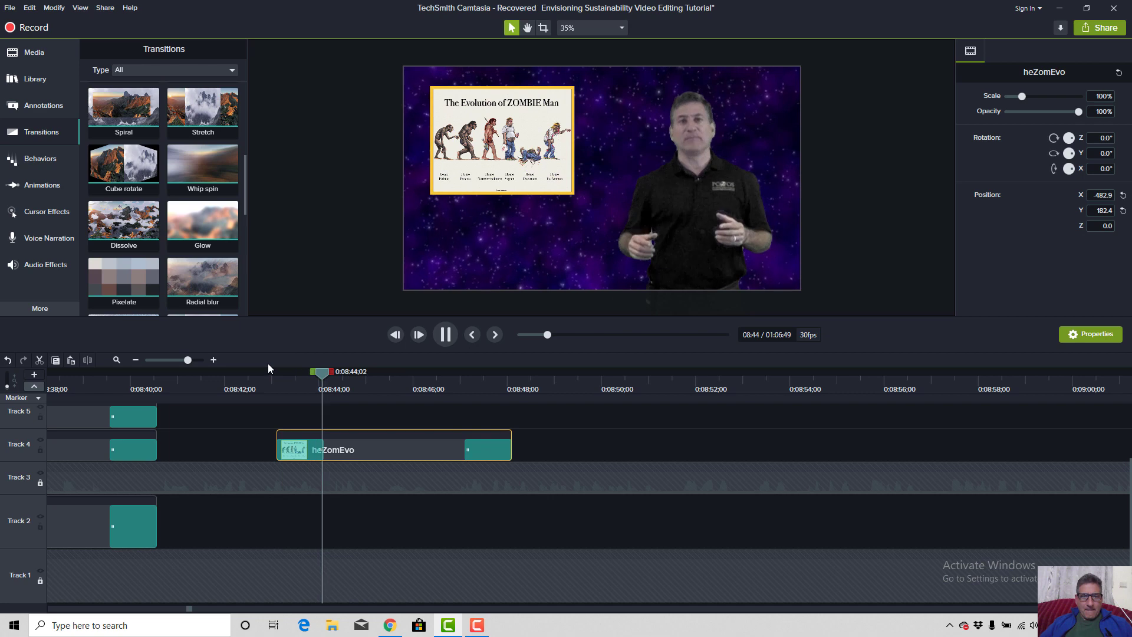
pyautogui.press('space')
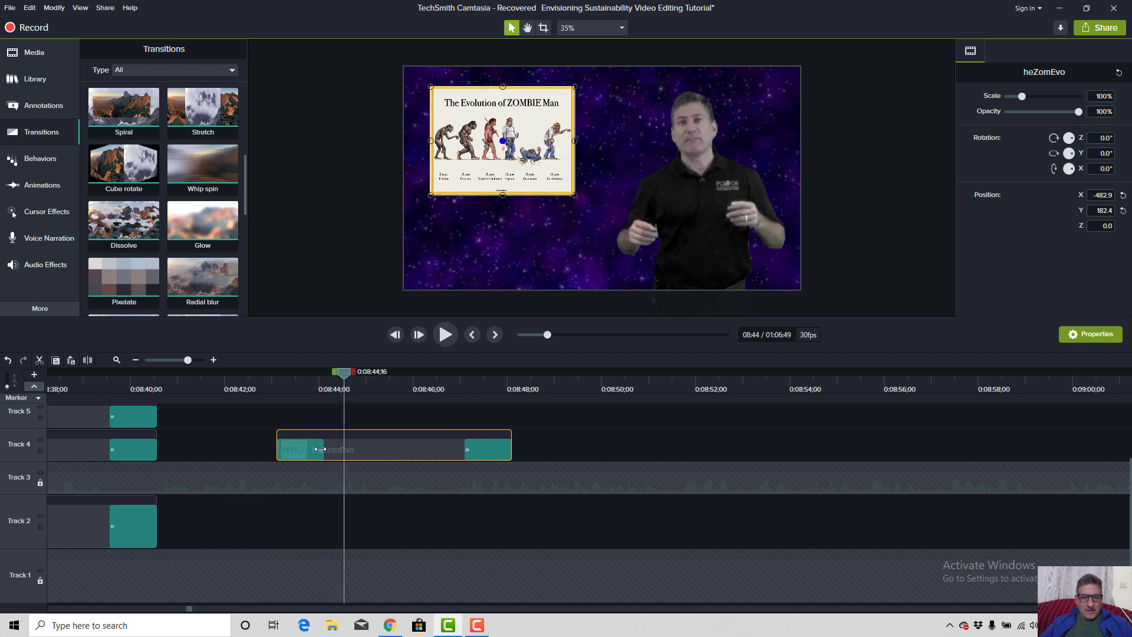
# Extend the start of heZomEvo back to about 0:08:41 and lengthen its opening Dissolve to end at about 0:08:44, checking playback.
pyautogui.click(324, 449)
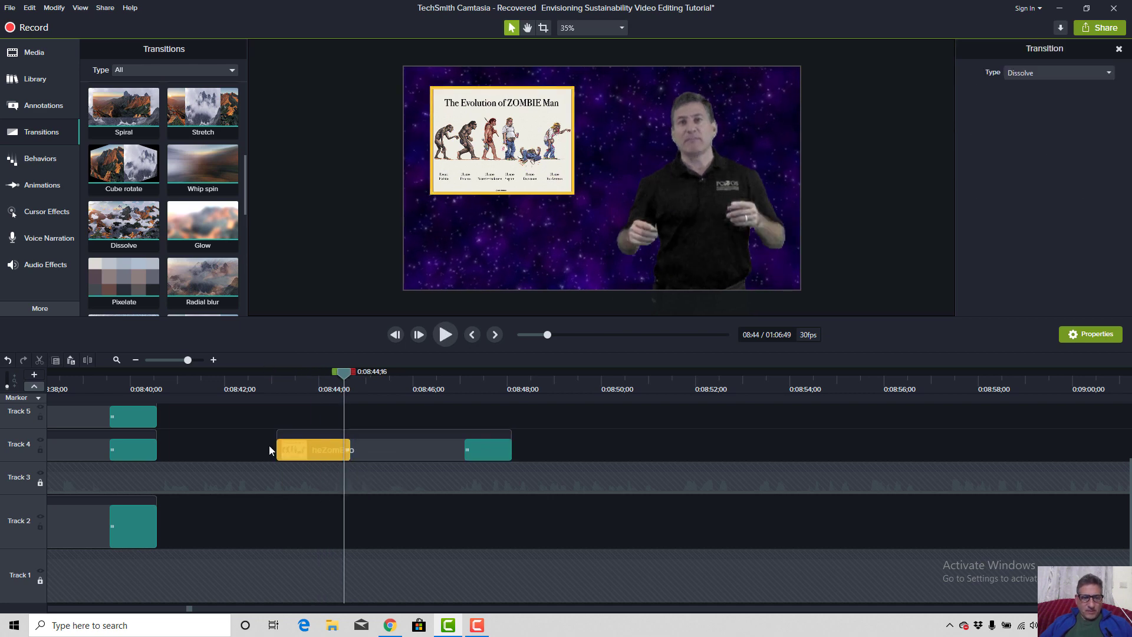
pyautogui.moveTo(277, 446); pyautogui.dragTo(250, 446)
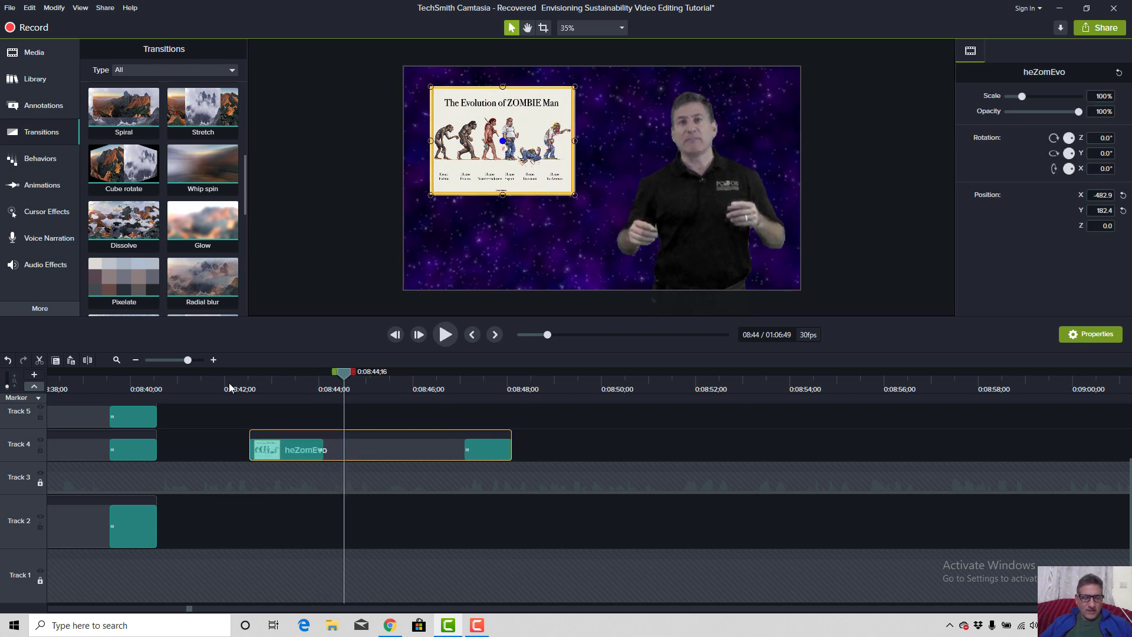
pyautogui.click(228, 381)
pyautogui.press('space')
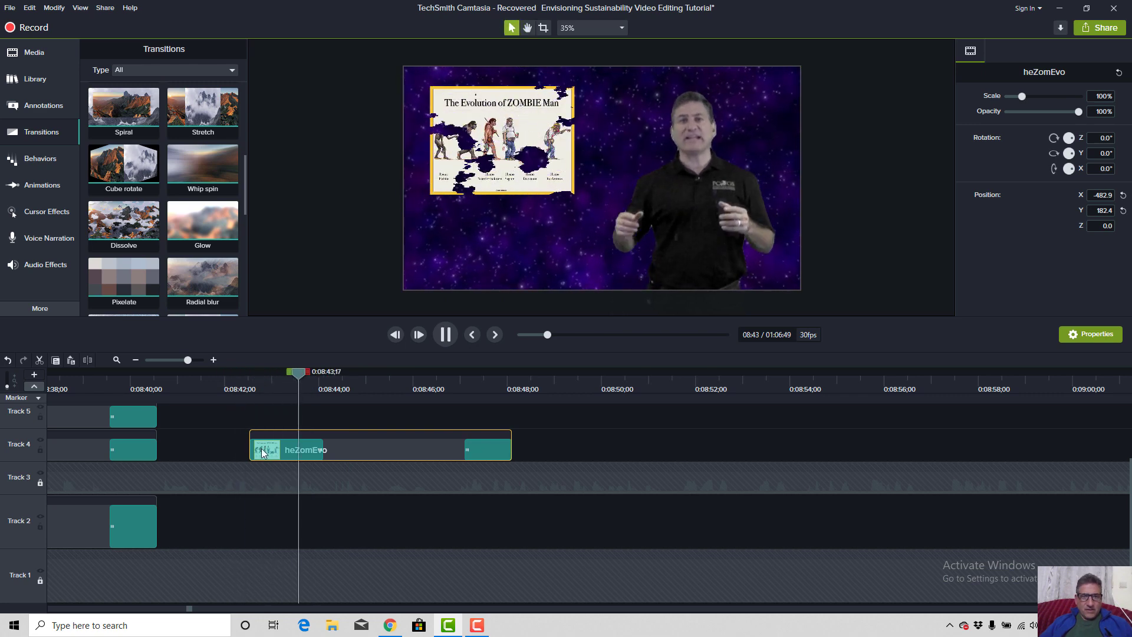
pyautogui.press('space')
pyautogui.moveTo(242, 450); pyautogui.dragTo(189, 450)
pyautogui.moveTo(267, 453); pyautogui.dragTo(324, 450)
pyautogui.click(188, 381)
pyautogui.press('space')
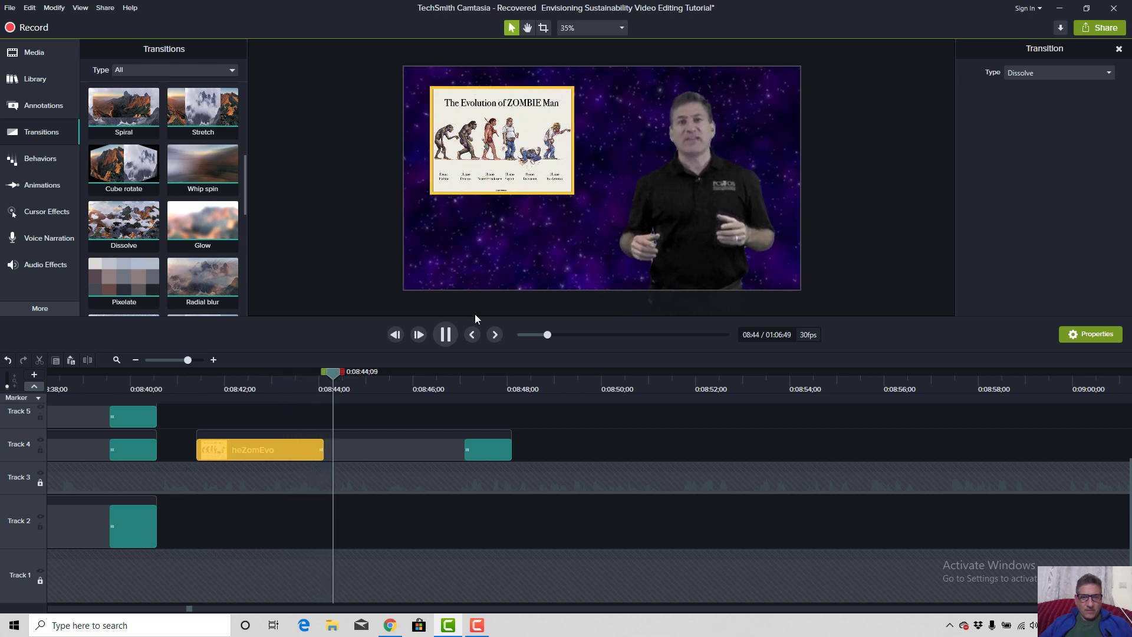
pyautogui.press('space')
# Enlarge the heZomEvo image to about 146.6%, position it at about X -363, Y 17, and play the section.
pyautogui.click(510, 185)
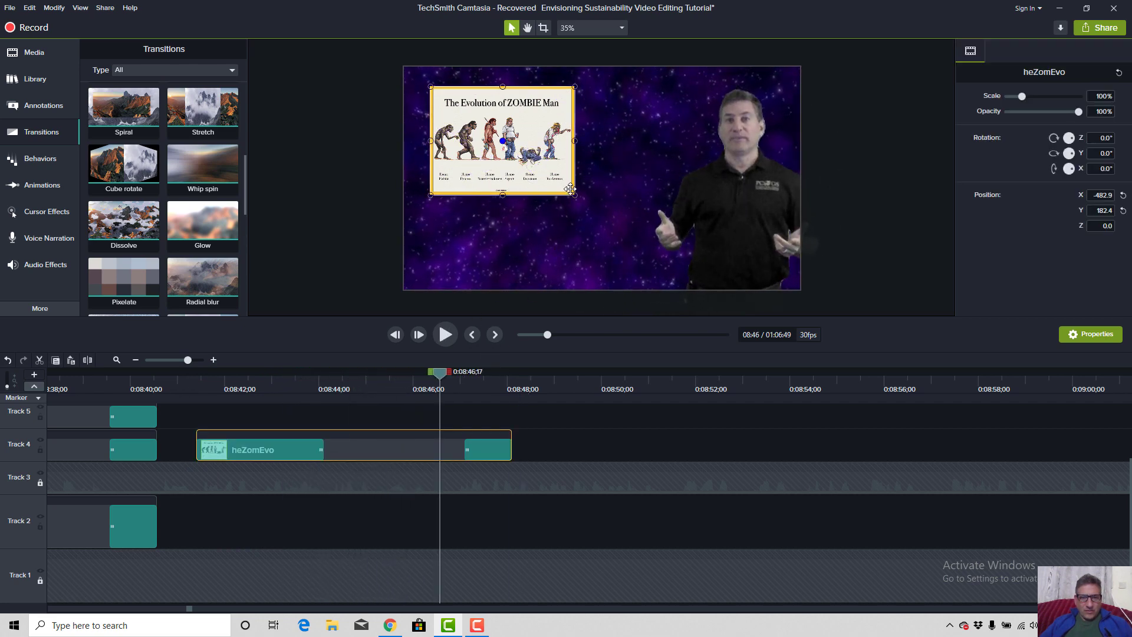
pyautogui.moveTo(503, 195); pyautogui.dragTo(509, 236)
pyautogui.moveTo(509, 194); pyautogui.dragTo(533, 203)
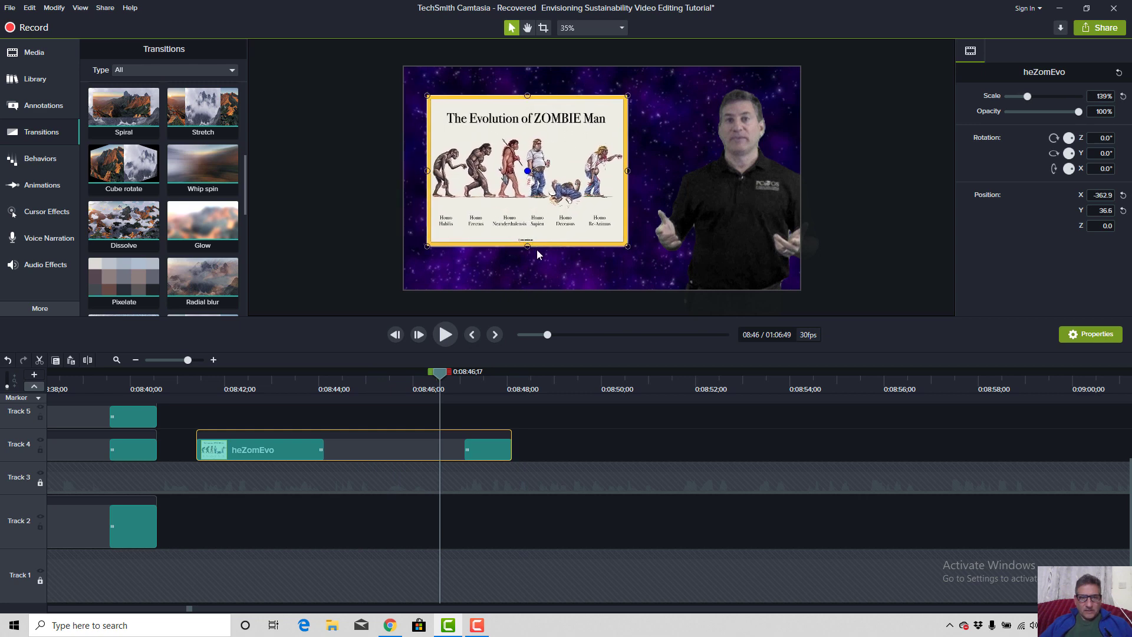
pyautogui.moveTo(527, 246); pyautogui.dragTo(527, 254)
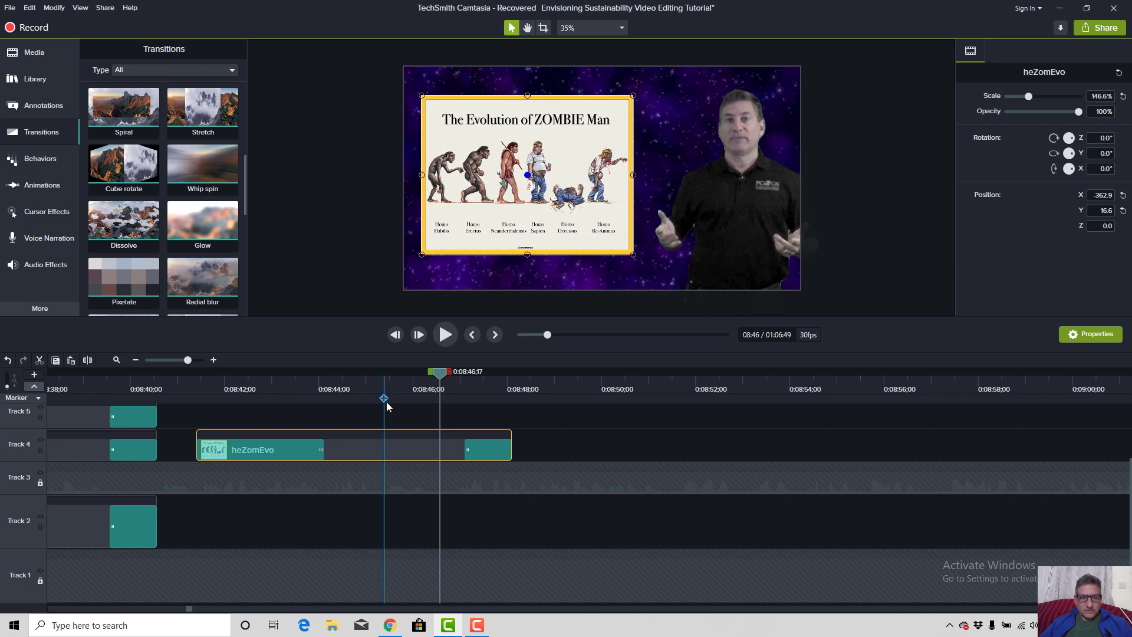
pyautogui.click(322, 392)
pyautogui.press('space')
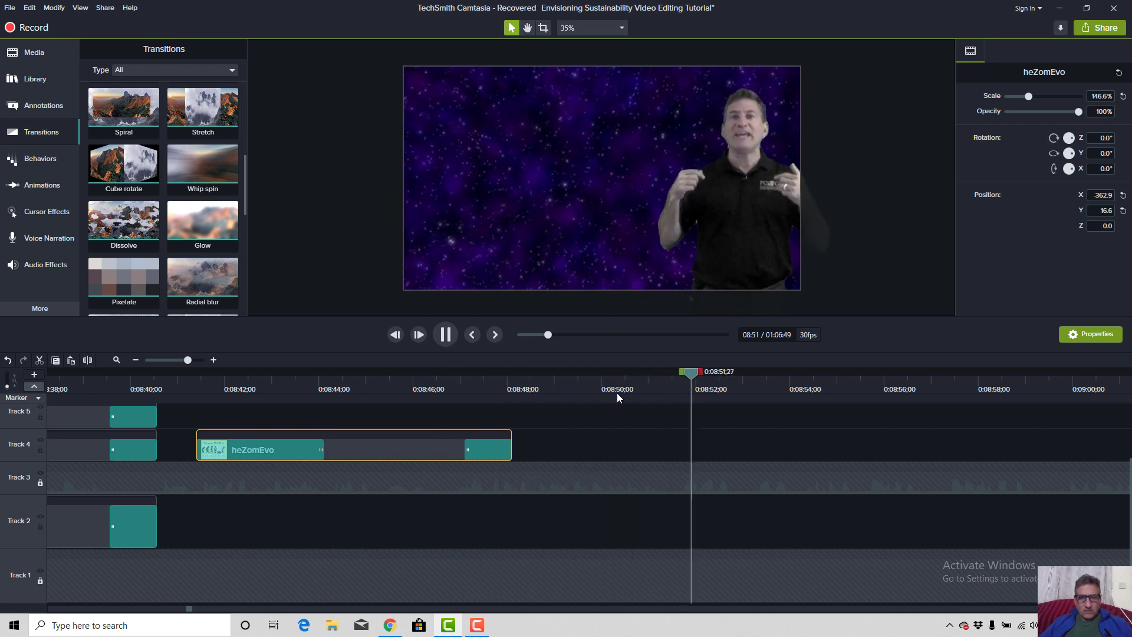
# Add a white rectangular text callout from the Basic style at 0:08:51;29 on Track 4, placed in the empty area beside the presenter.
pyautogui.press('space')
pyautogui.moveTo(711, 389); pyautogui.dragTo(693, 383)
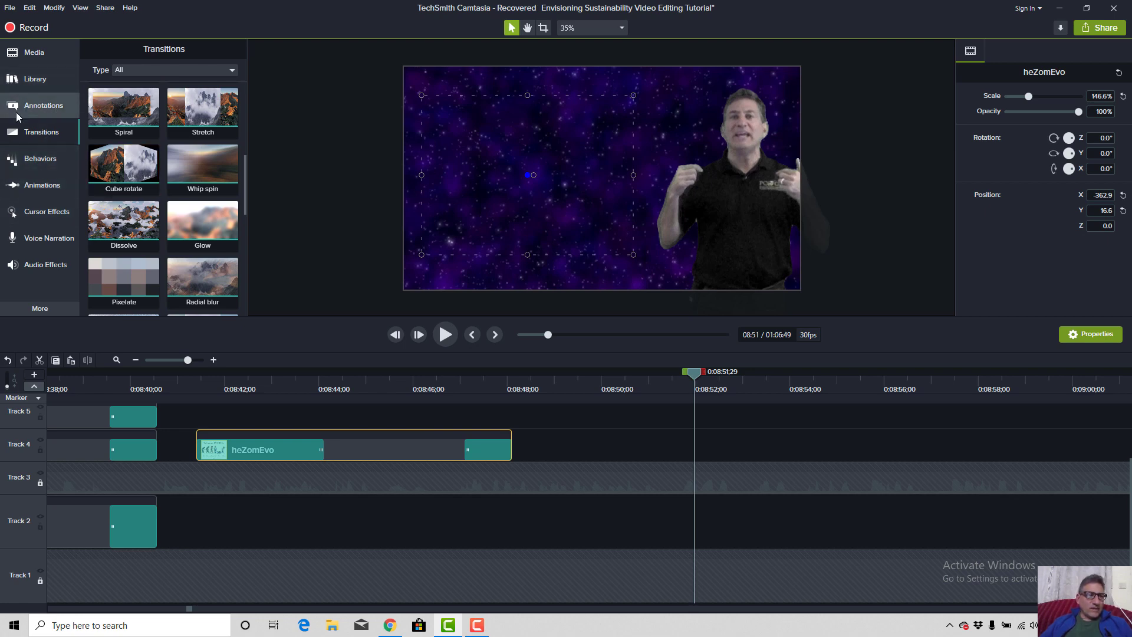
pyautogui.click(45, 109)
pyautogui.click(102, 209)
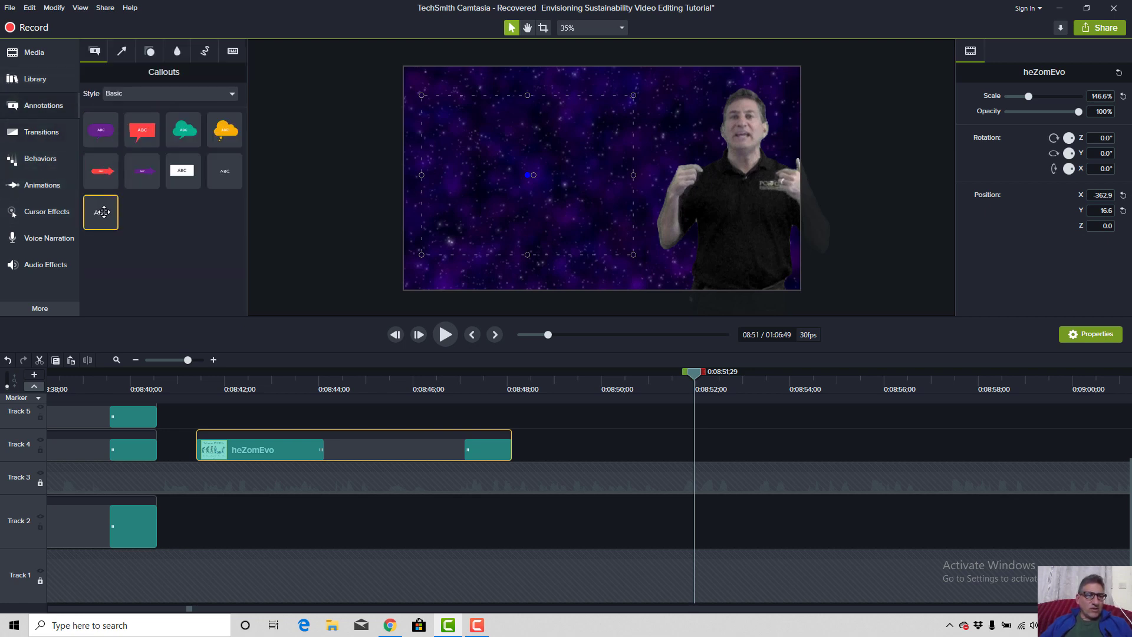
pyautogui.moveTo(183, 171); pyautogui.dragTo(484, 147)
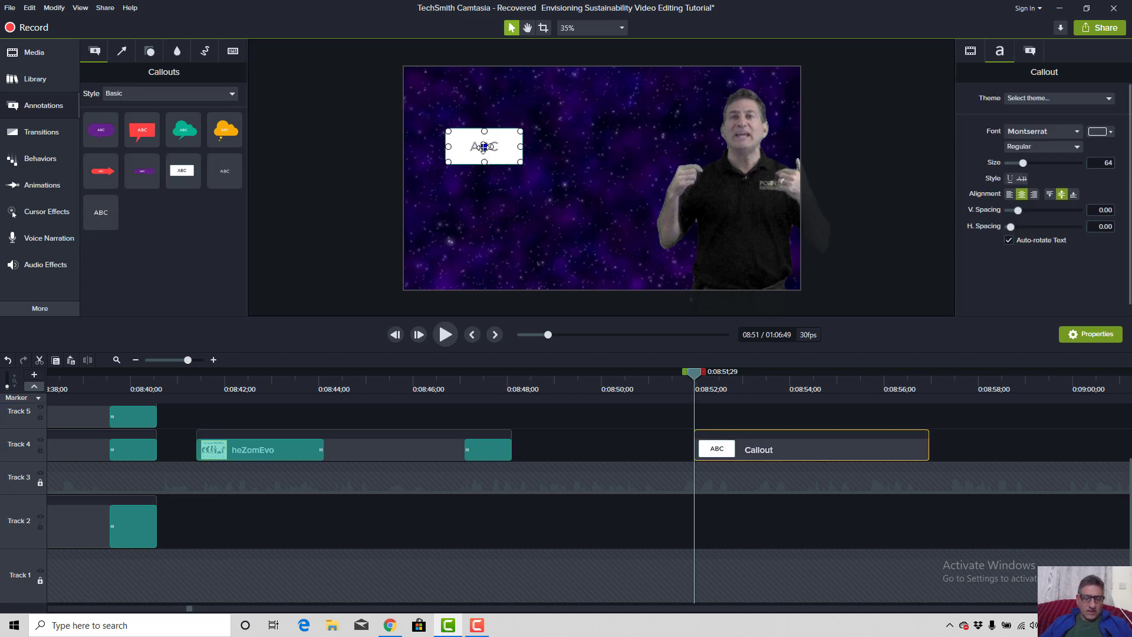
# Replace the callout's placeholder text with the opening of the quote: "We at USF see ourselves as.
pyautogui.write('"We are')
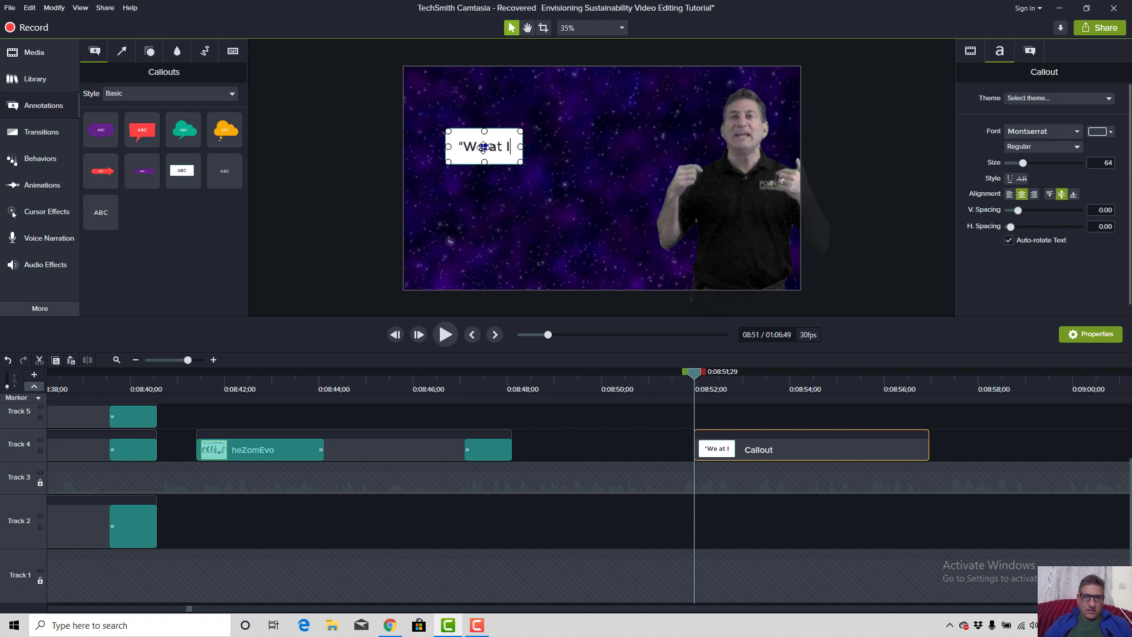
pyautogui.write('SF')
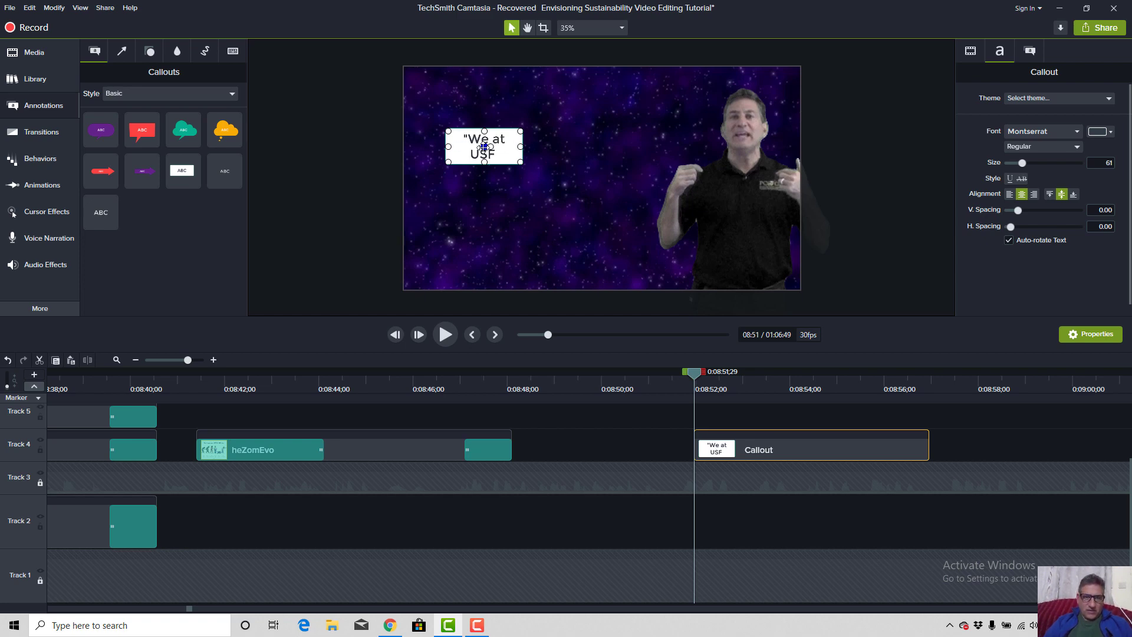
pyautogui.write(' see ourselves as')
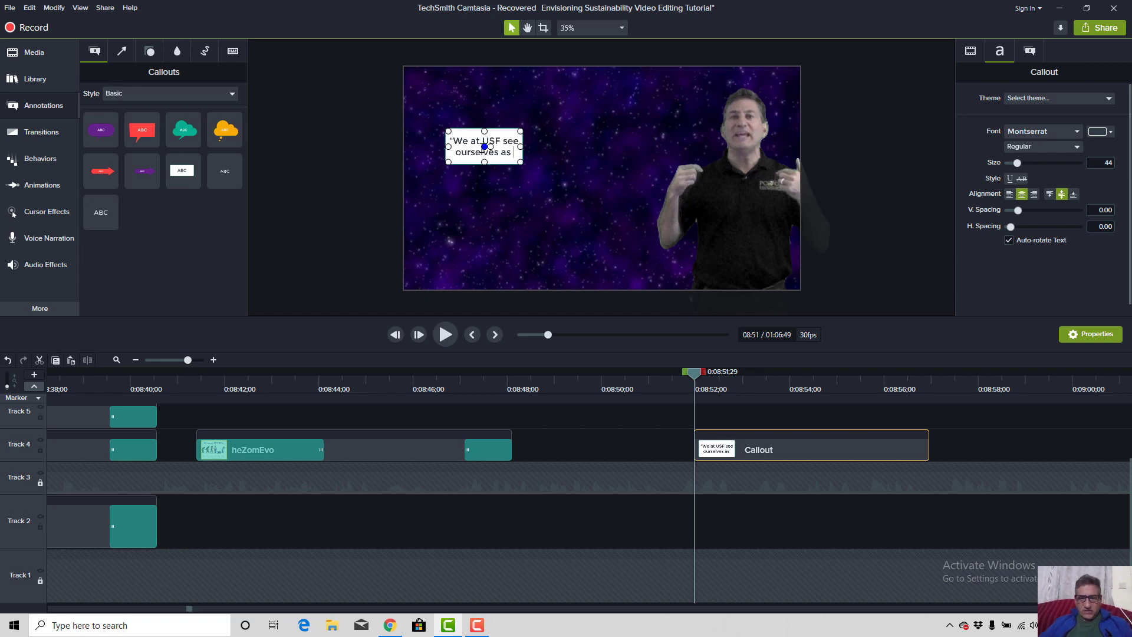
# Play through the callout section and extend the callout's end on Track 4 to about 0:08:57.
pyautogui.click(709, 378)
pyautogui.press('space')
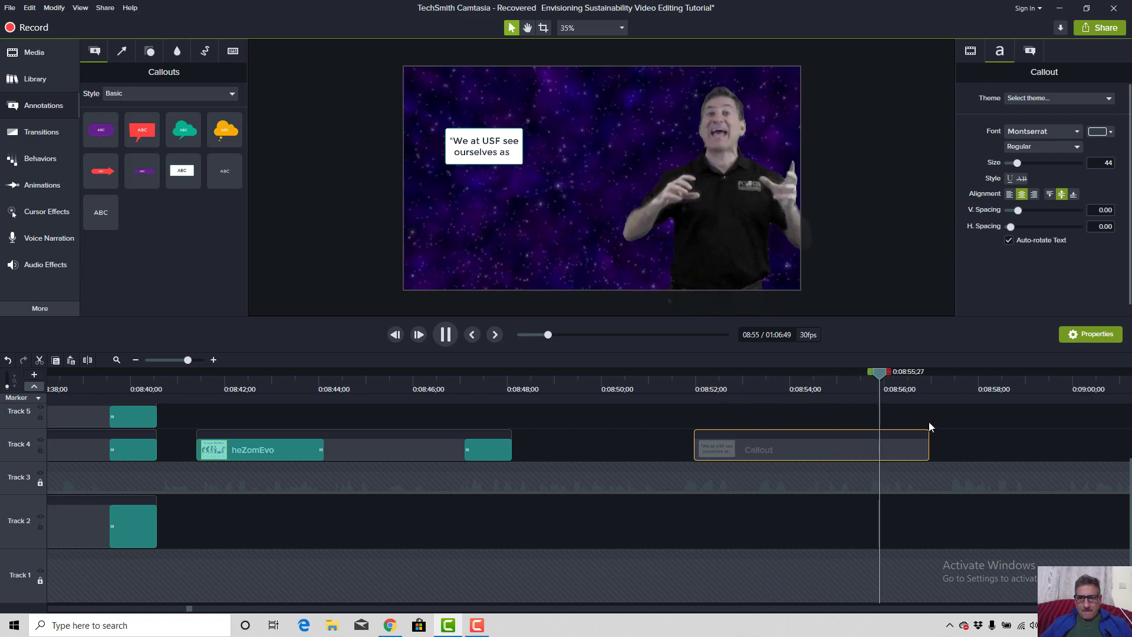
pyautogui.press('space')
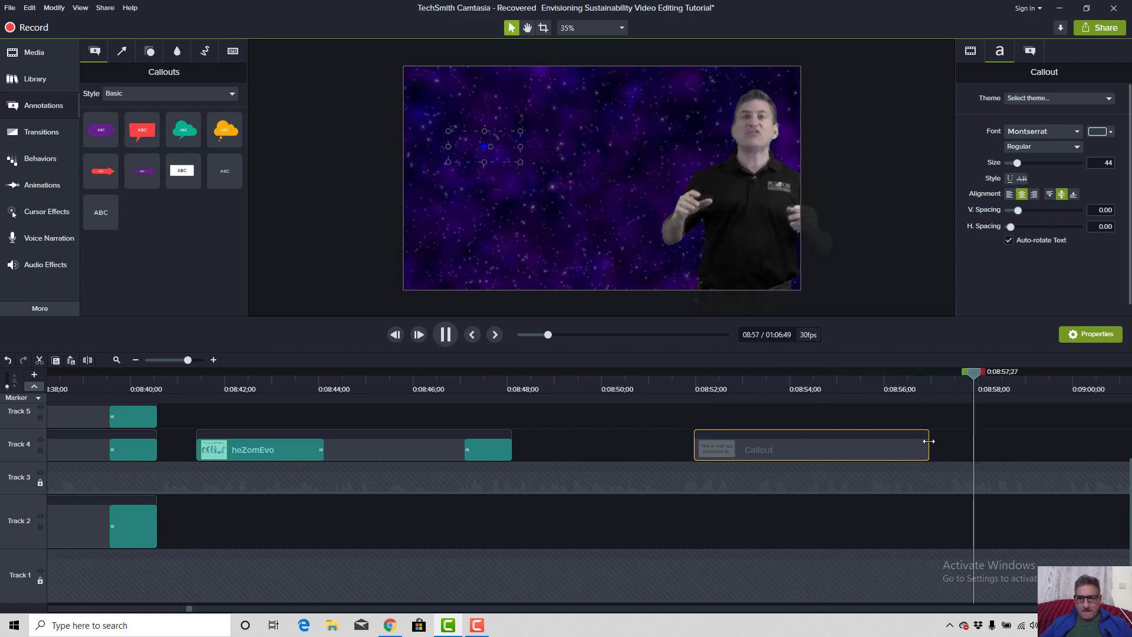
pyautogui.moveTo(929, 440); pyautogui.dragTo(937, 441)
# Play through the callout section and complete the quote in the callout with "both a think tank AND a DO-TANK!".
pyautogui.click(695, 379)
pyautogui.press('space')
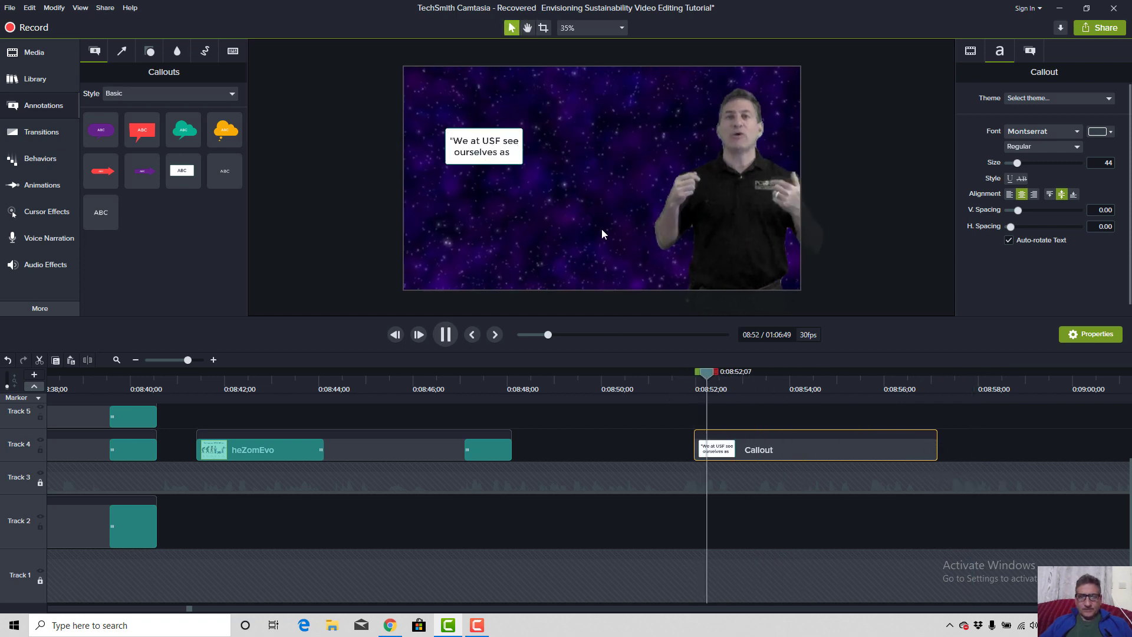
pyautogui.click(513, 154)
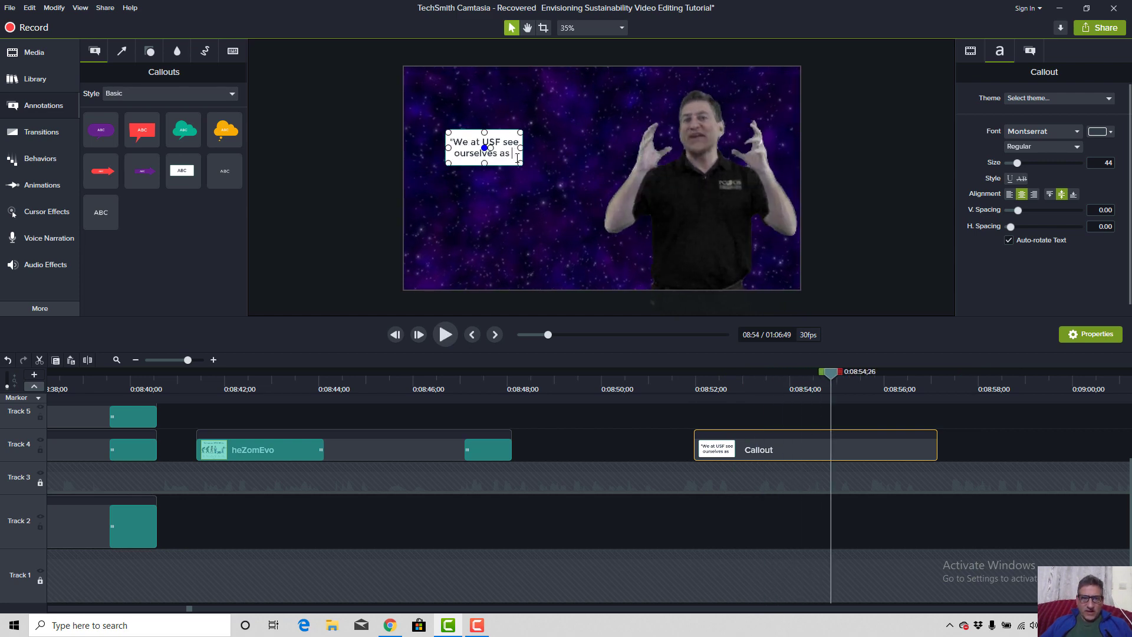
pyautogui.write('both a th')
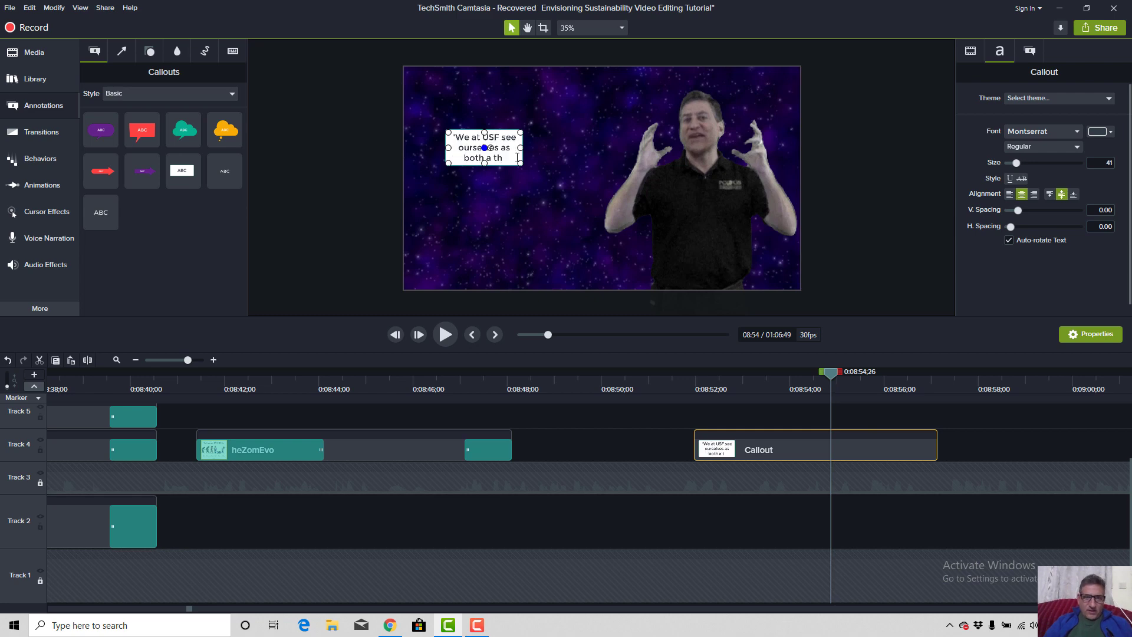
pyautogui.write('ink tank')
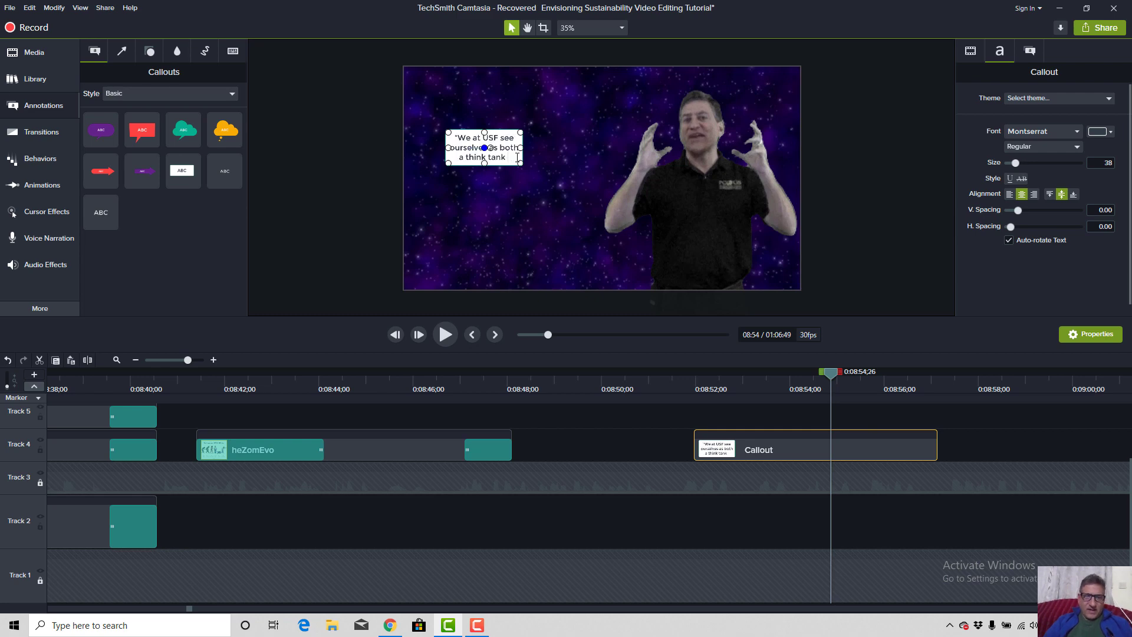
pyautogui.write(' AND a D')
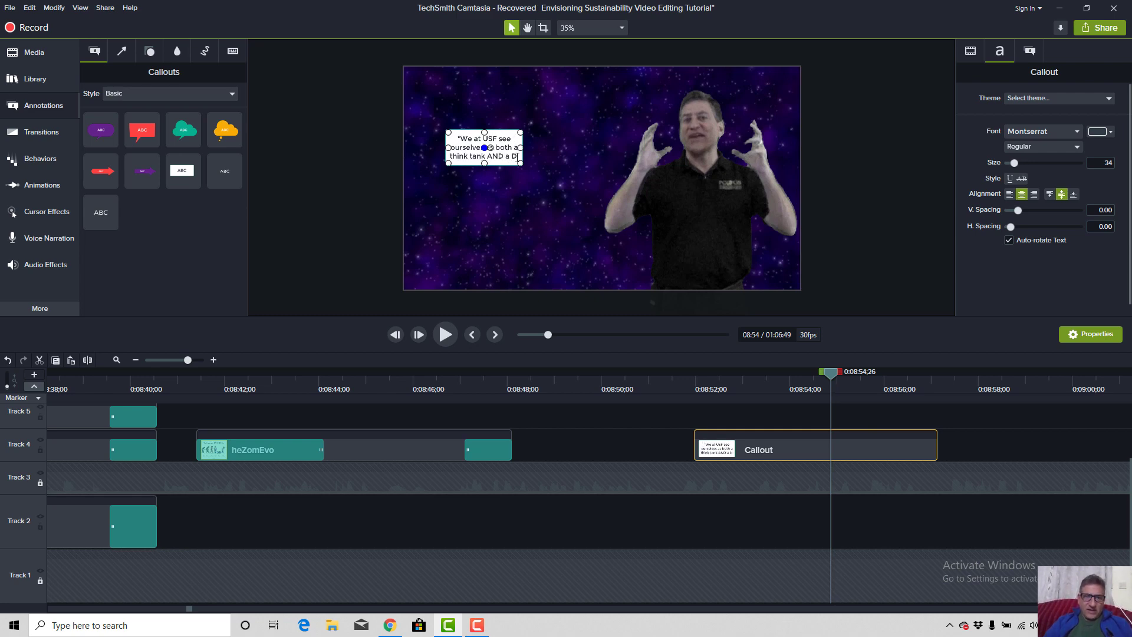
pyautogui.write('O-TANK!')
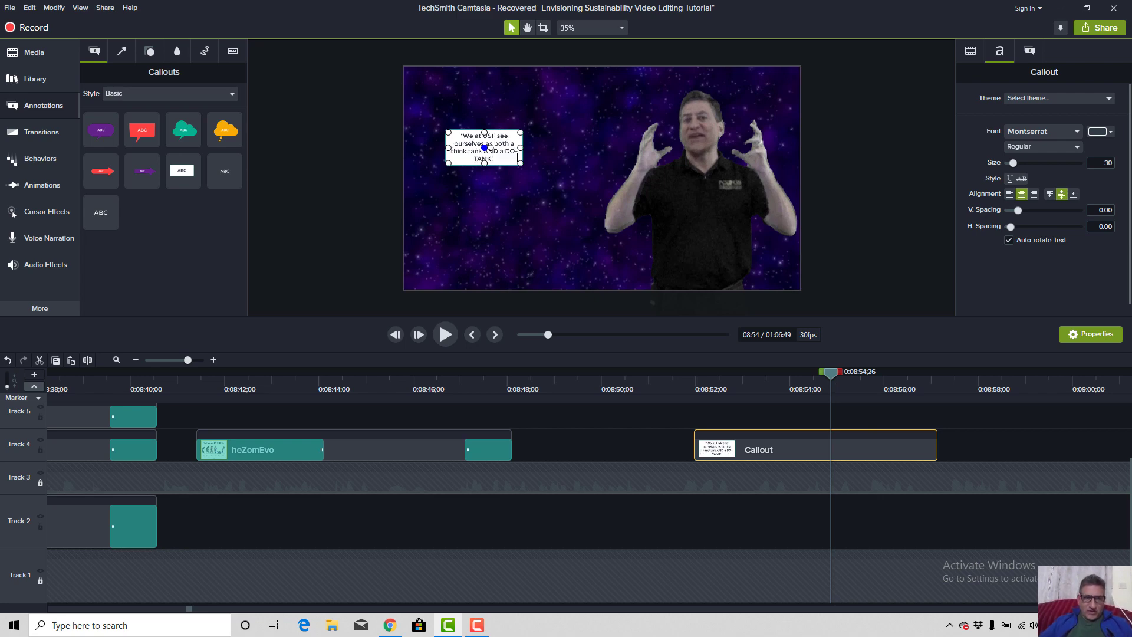
# Enlarge the quote callout, place it in the upper-left canvas area, and break its text so "AND" and "a DO-TANK!" occupy separate lines.
pyautogui.moveTo(520, 161); pyautogui.dragTo(599, 214)
pyautogui.moveTo(500, 157); pyautogui.dragTo(487, 109)
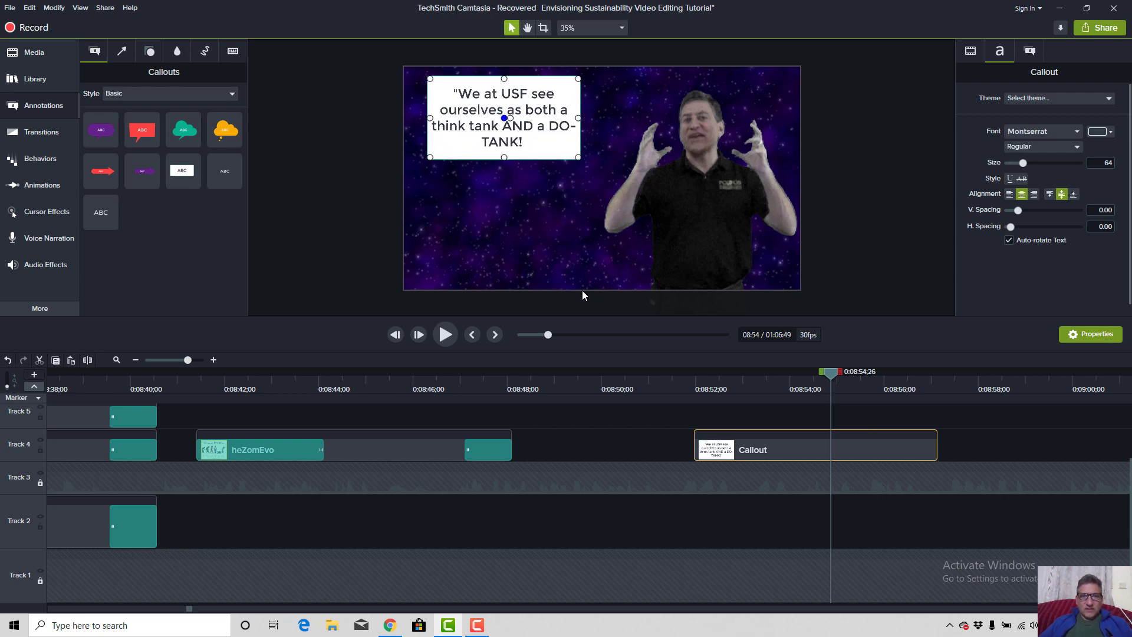
pyautogui.click(504, 128)
pyautogui.press('Return')
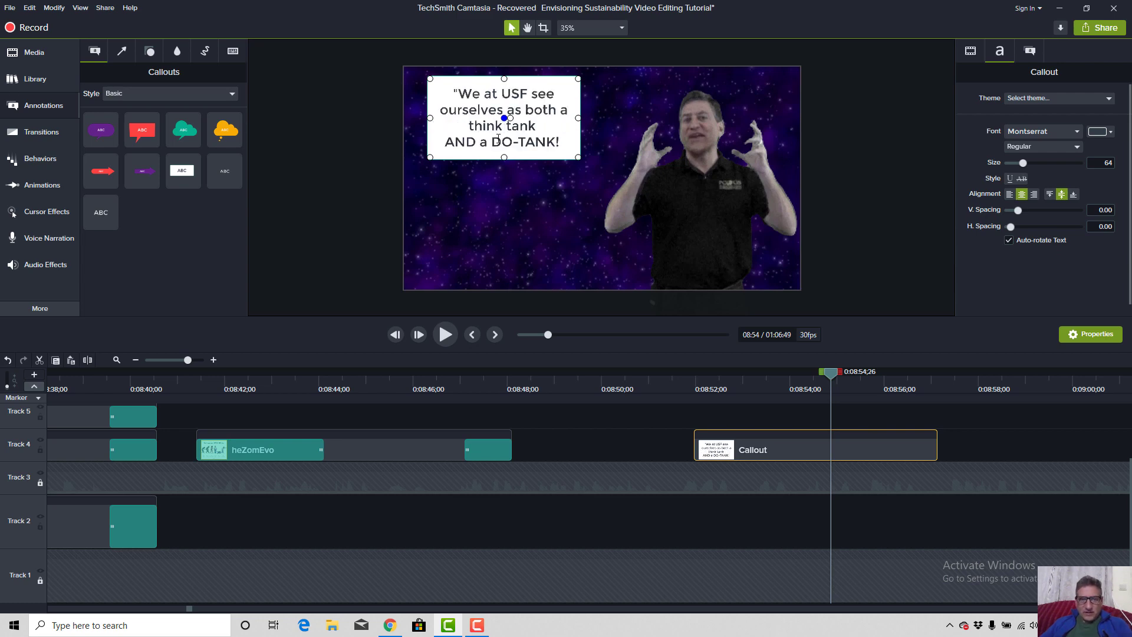
pyautogui.click(493, 141)
pyautogui.press('Return')
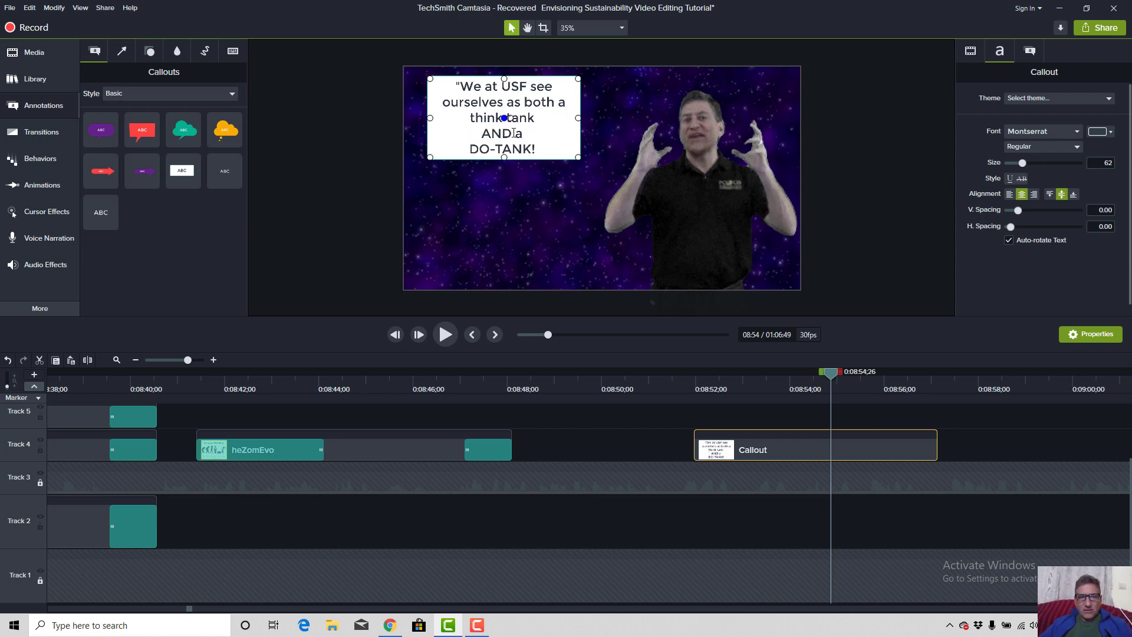
pyautogui.press('Return')
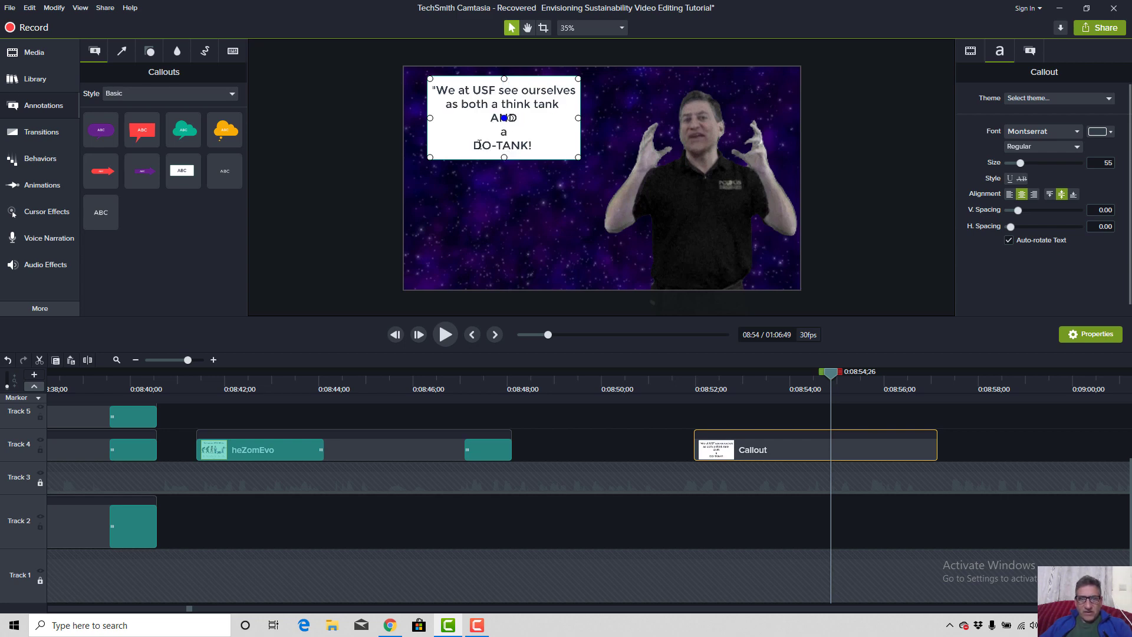
pyautogui.press('BackSpace')
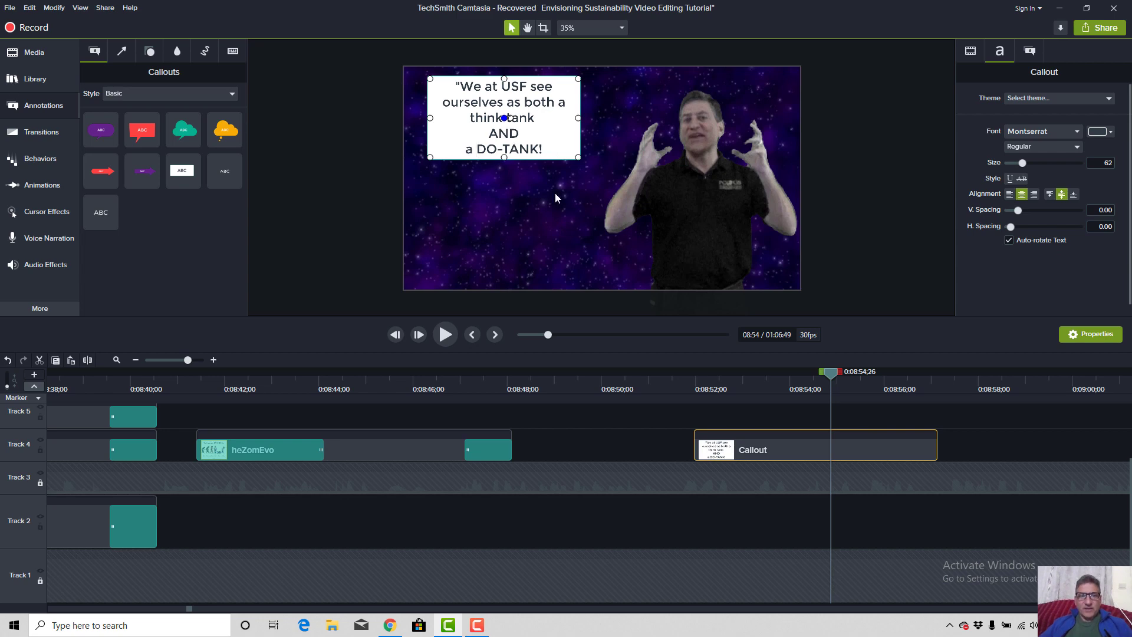
# Play on to 0:08:59;24 and add a red arrow callout reading "PRAXIS" on Track 4, beside the presenter.
pyautogui.click(684, 384)
pyautogui.press('space')
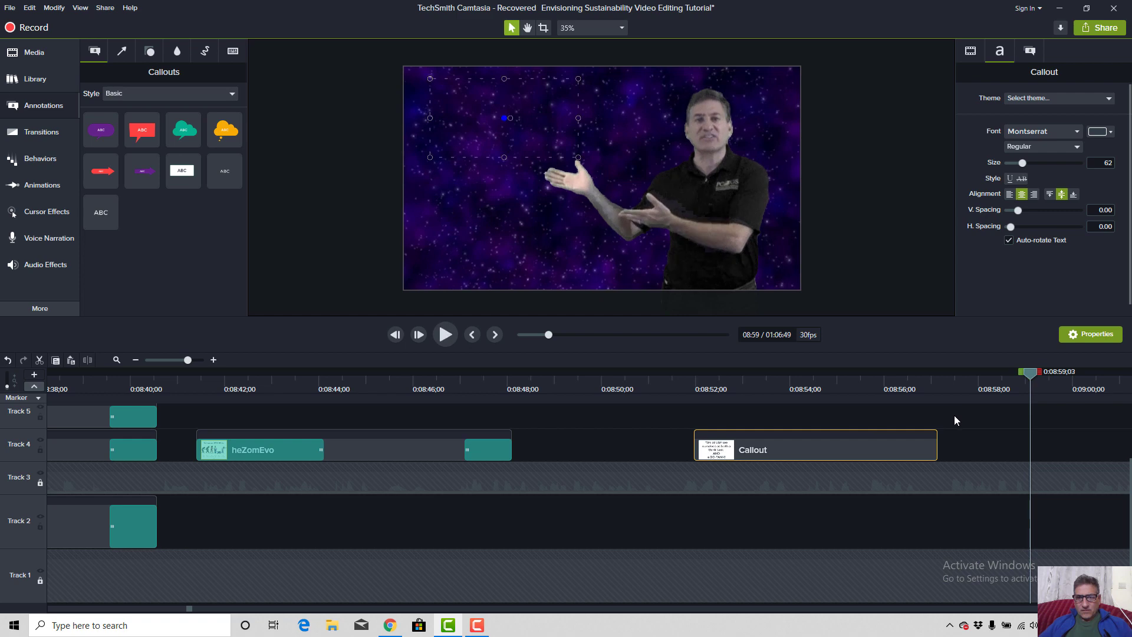
pyautogui.press('space')
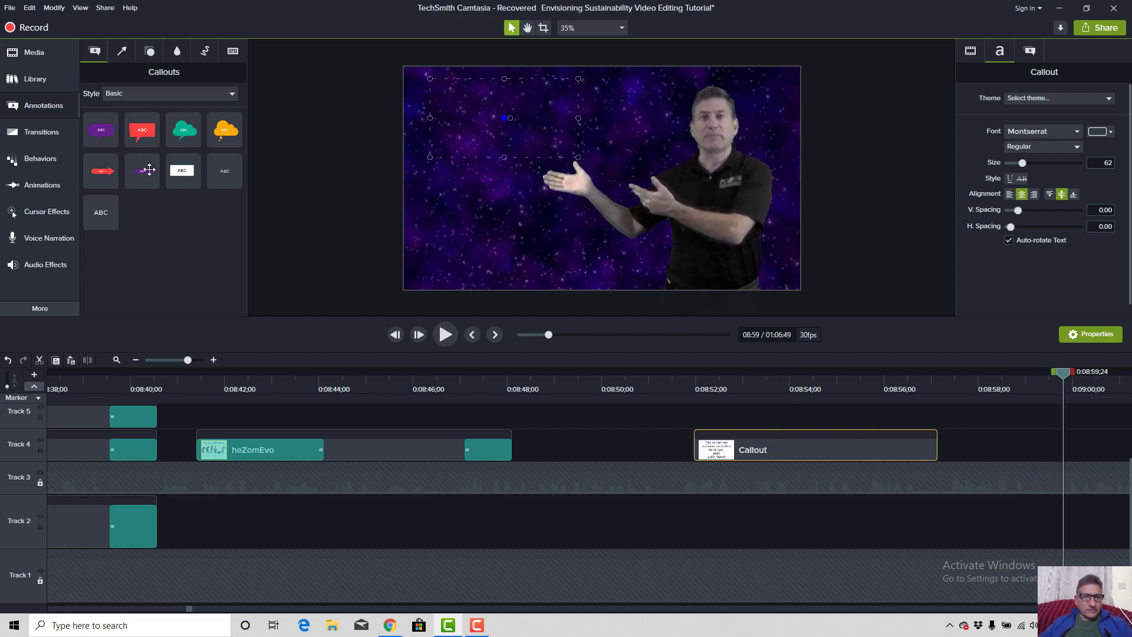
pyautogui.moveTo(124, 175); pyautogui.dragTo(492, 129)
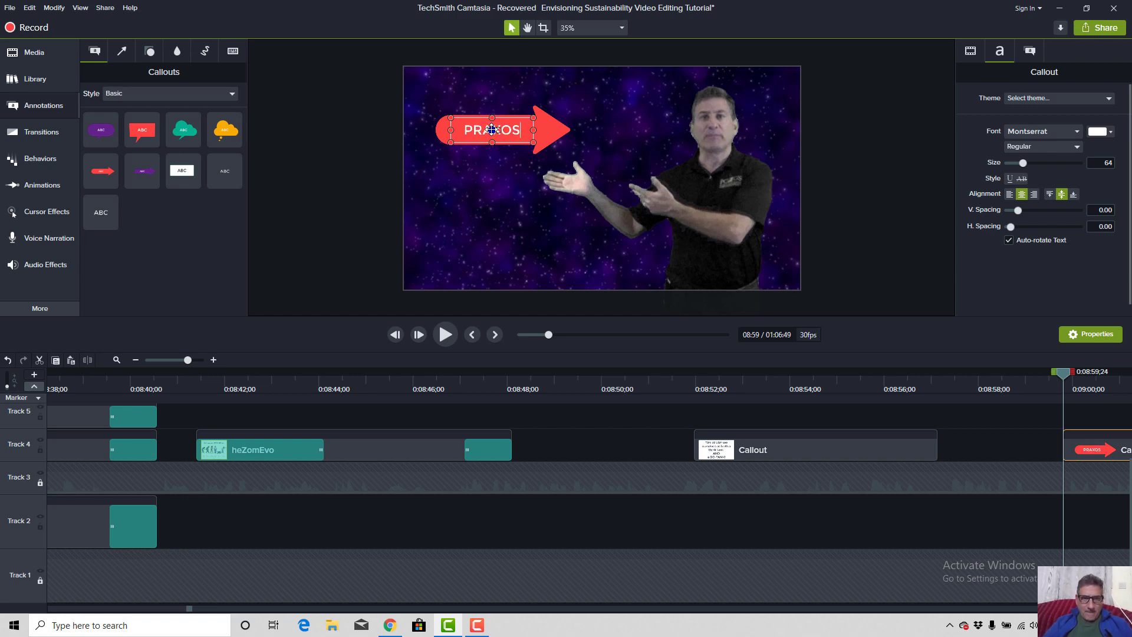
pyautogui.press('BackSpace')
pyautogui.press('BackSpace')
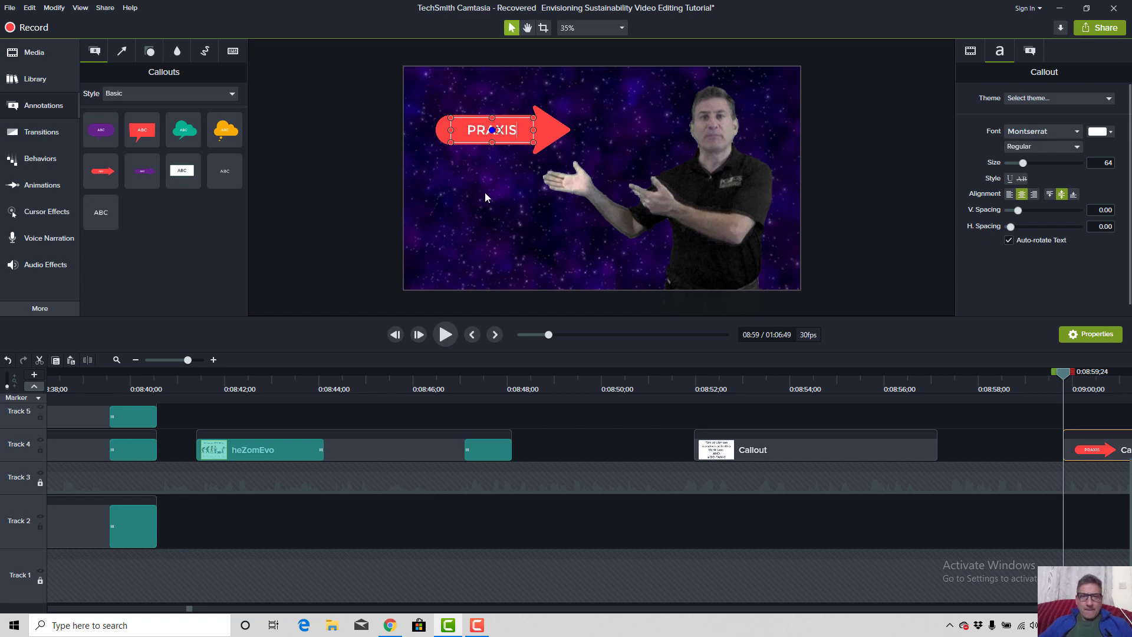
# Move the PRAXIS callout on Track 4 earlier to start at about 0:08:59, and replay the section to check its timing.
pyautogui.click(978, 383)
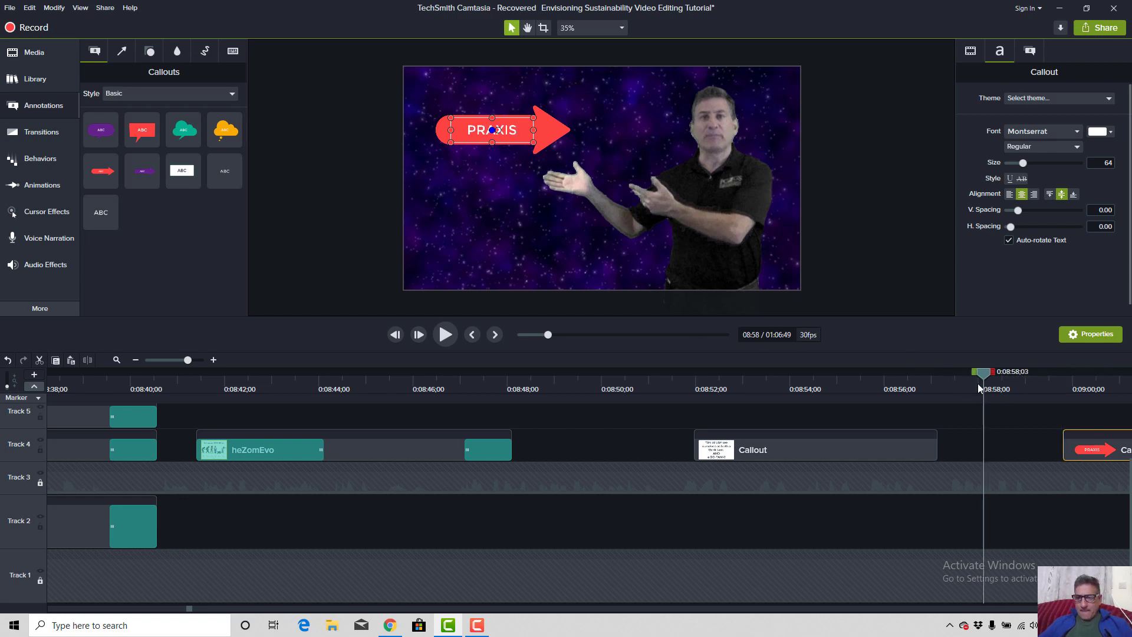
pyautogui.press('space')
pyautogui.moveTo(1113, 454); pyautogui.dragTo(1079, 450)
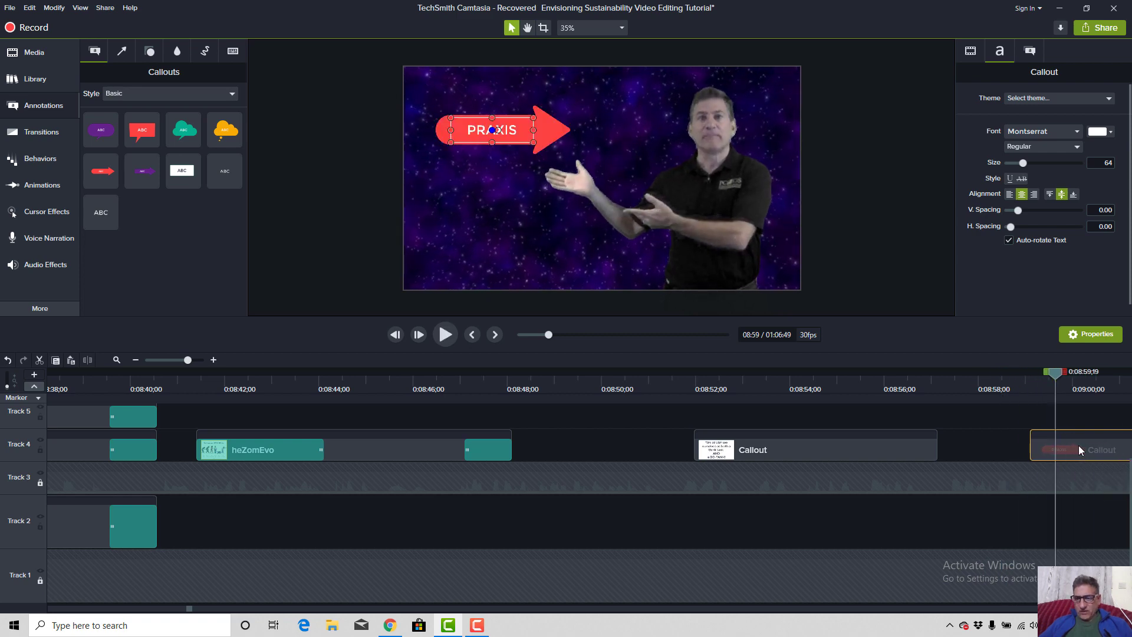
pyautogui.click(1007, 389)
pyautogui.press('space')
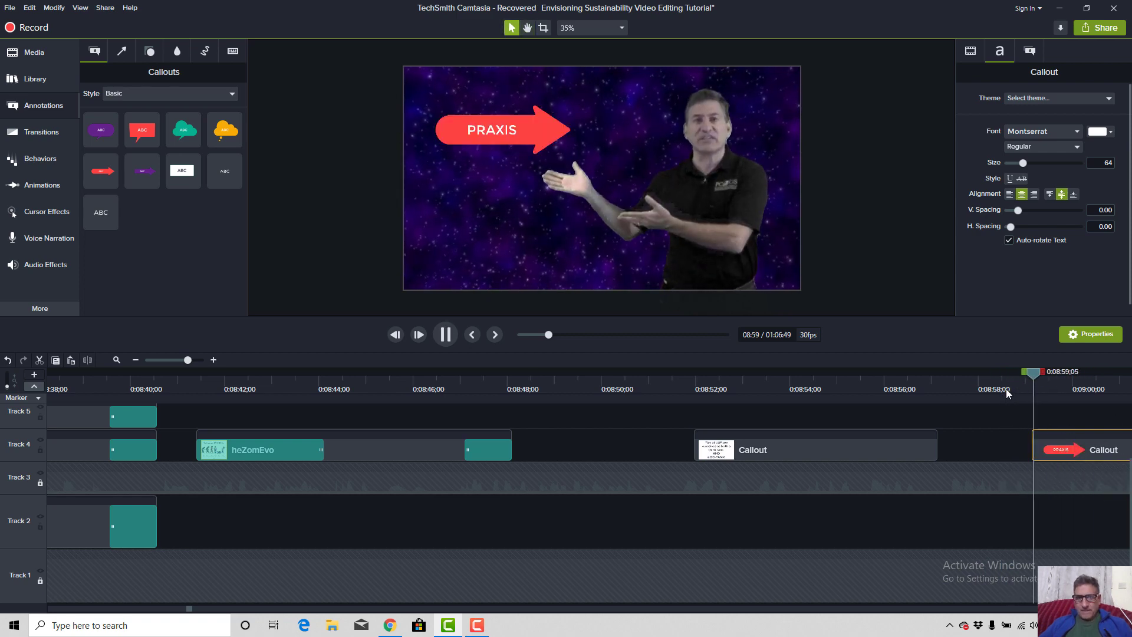
pyautogui.moveTo(1074, 441); pyautogui.dragTo(996, 385)
pyautogui.click(996, 385)
pyautogui.press('space')
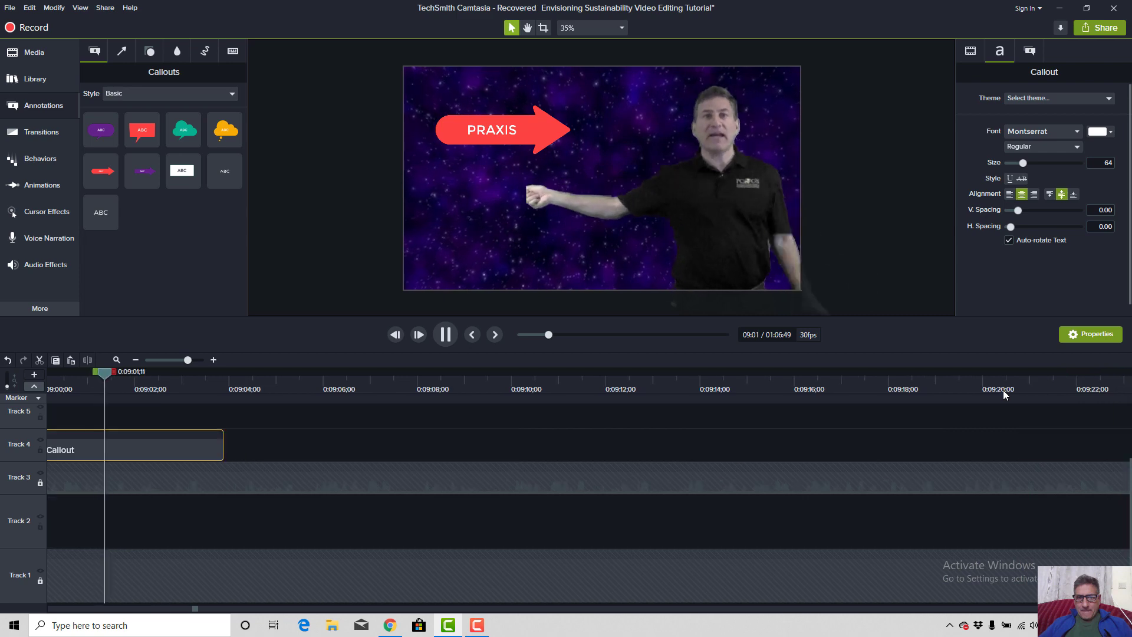
pyautogui.press('space')
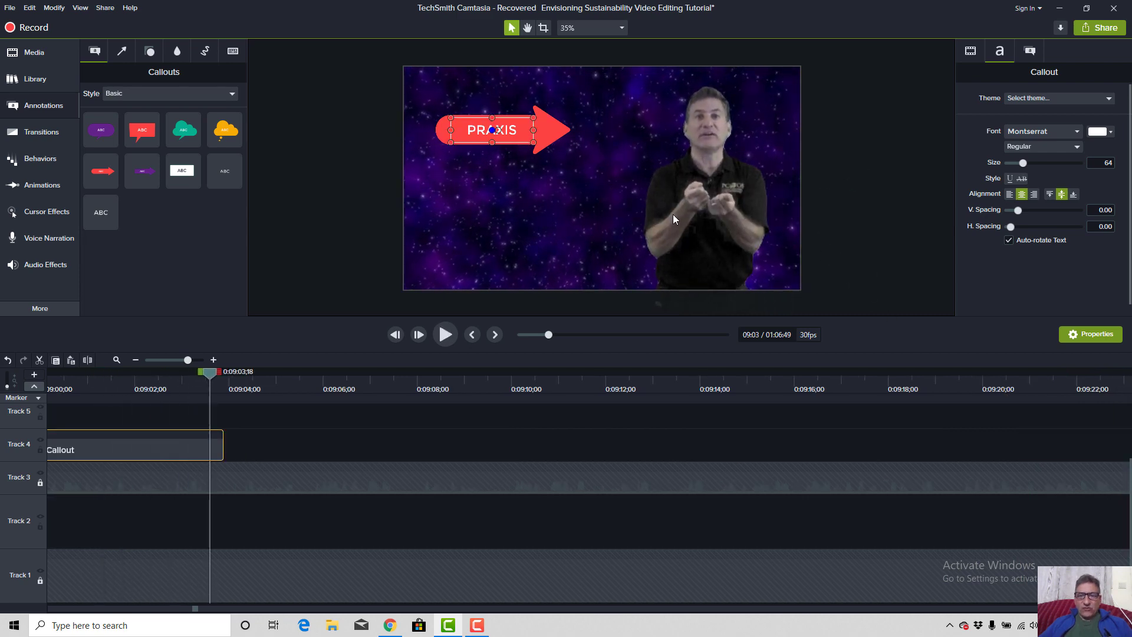
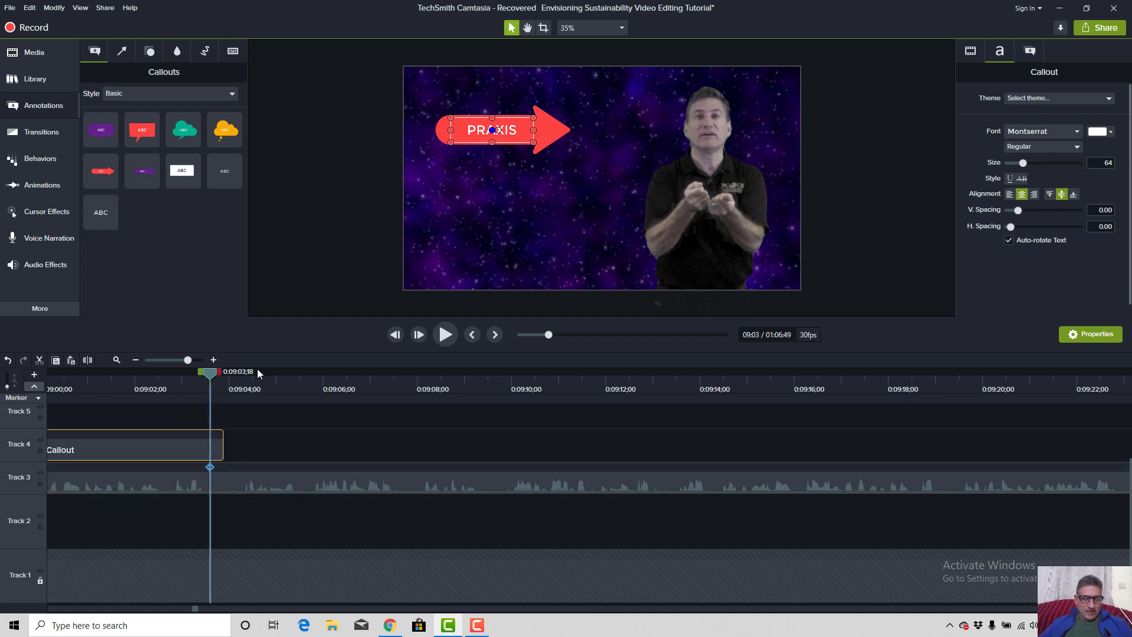
# Unlock Track 3 and widen the presenter clip's crop slightly at its left edge, where the fist is cut off.
pyautogui.moveTo(207, 373); pyautogui.dragTo(116, 405)
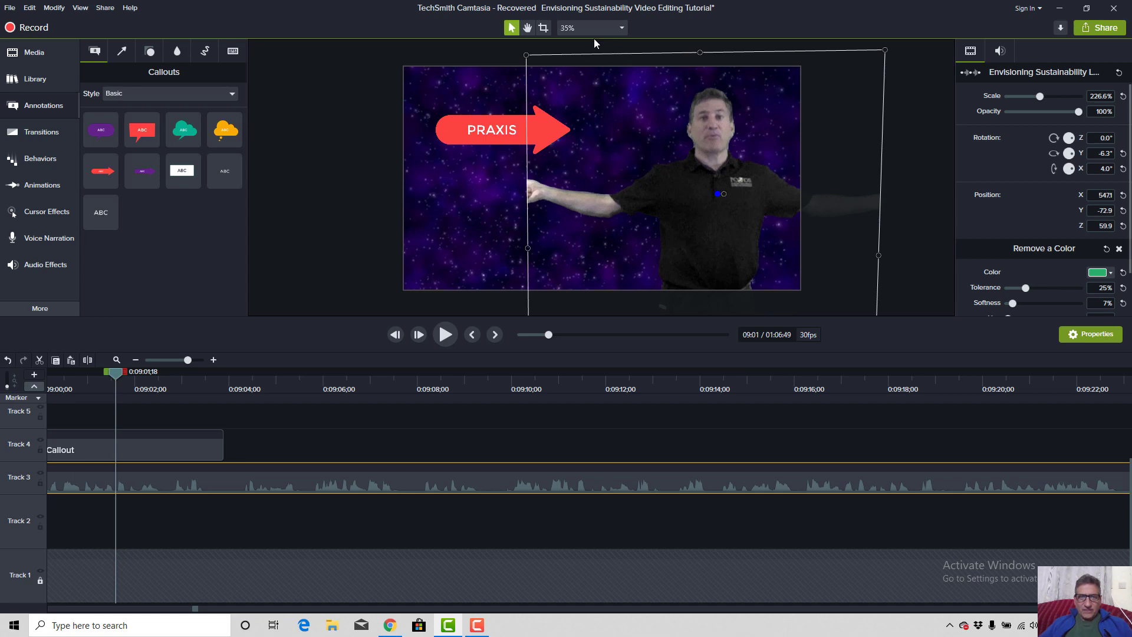
pyautogui.click(543, 28)
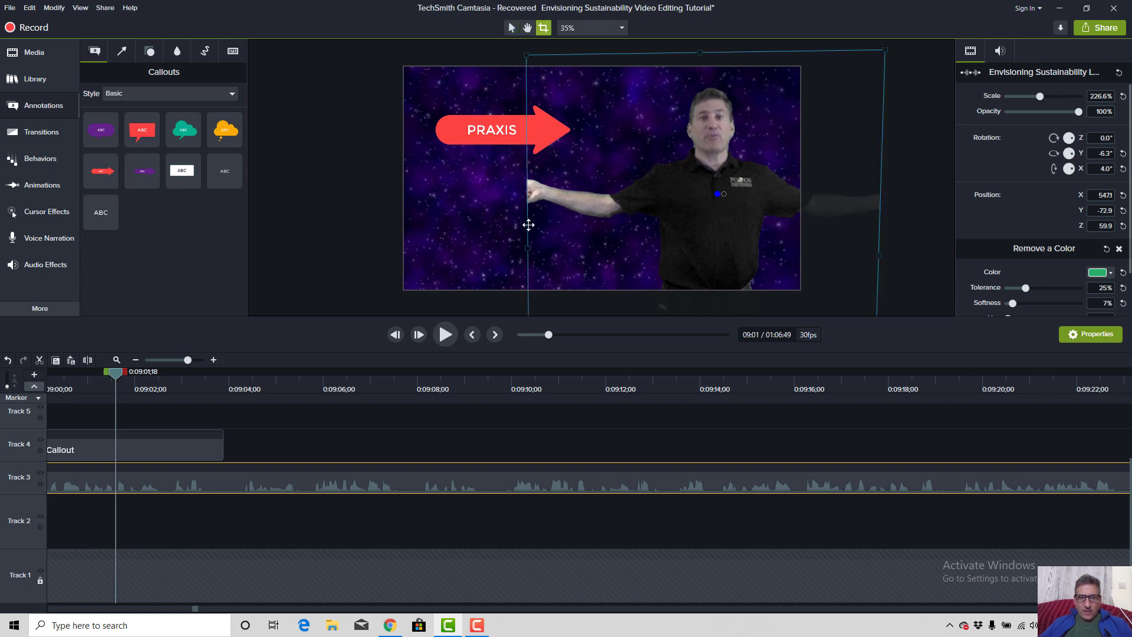
pyautogui.moveTo(526, 249)
pyautogui.mouseDown()
pyautogui.moveTo(476, 247)
pyautogui.moveTo(526, 252)
pyautogui.mouseUp()
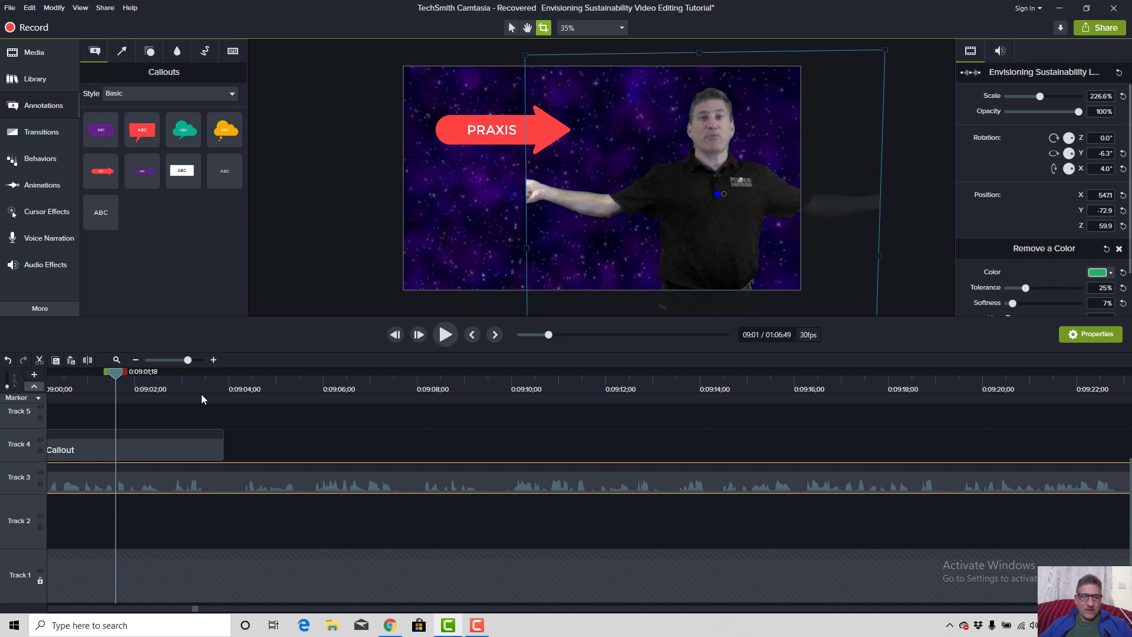
pyautogui.moveTo(116, 376); pyautogui.dragTo(76, 374)
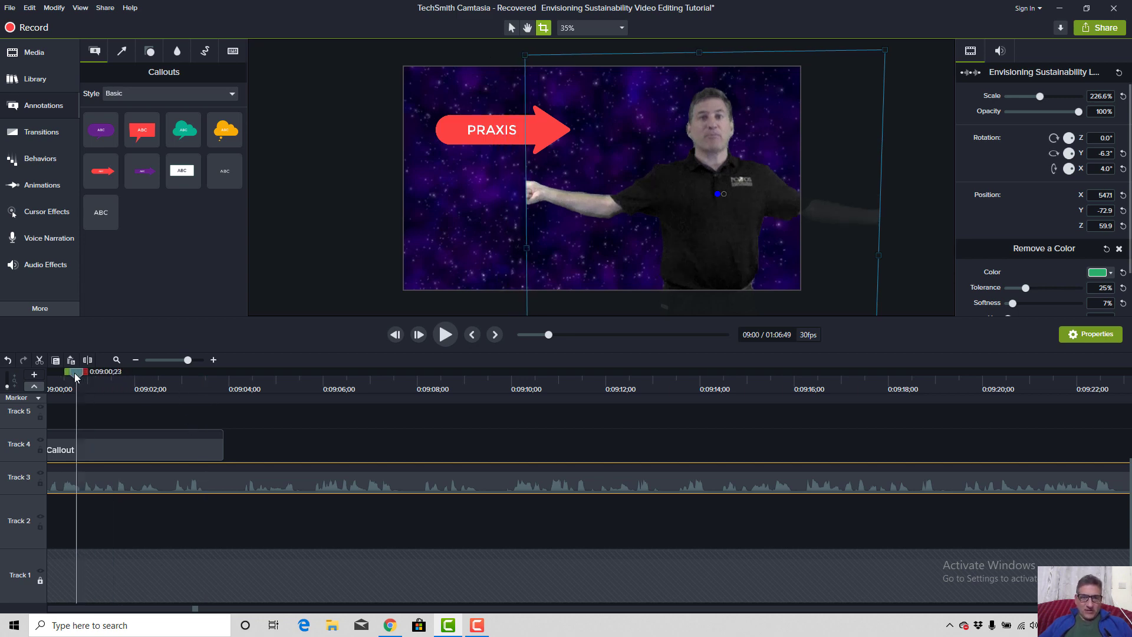
pyautogui.press('h')
# Play to 0:09:02;12 and add a white rectangular callout reading "THINKING" on Track 5, below the PRAXIS arrow.
pyautogui.press('space')
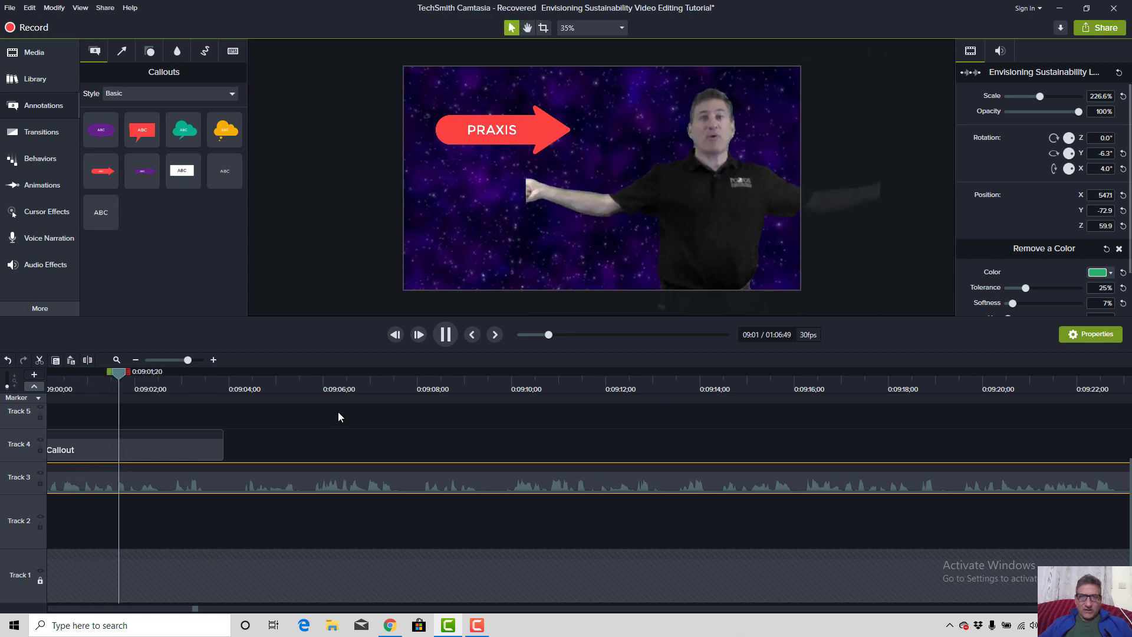
pyautogui.press('space')
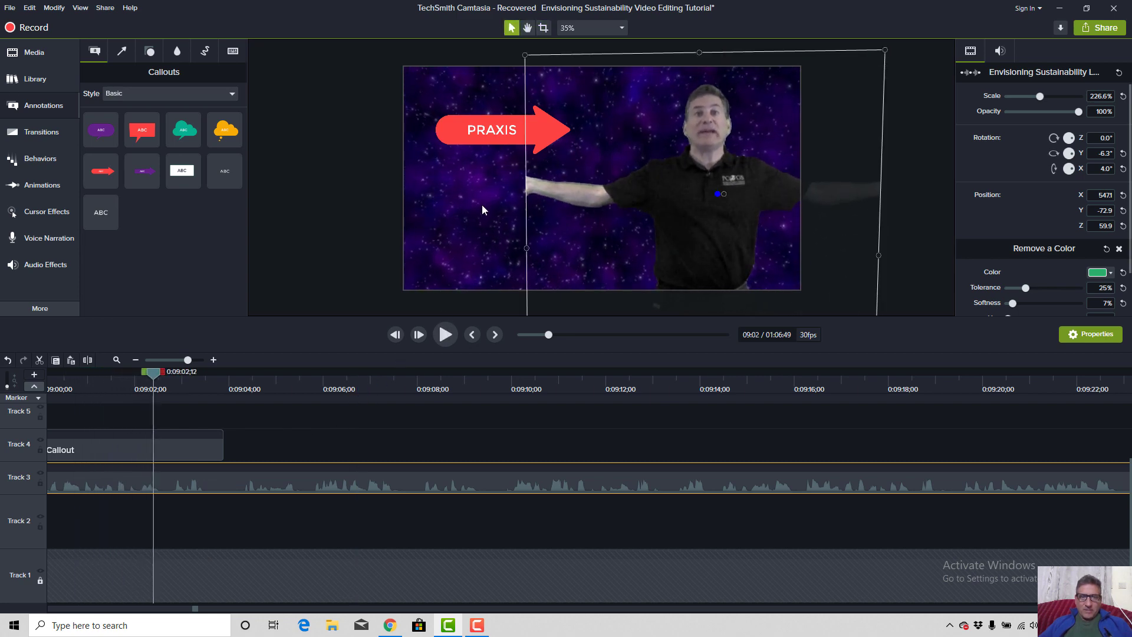
pyautogui.moveTo(182, 171); pyautogui.dragTo(431, 186)
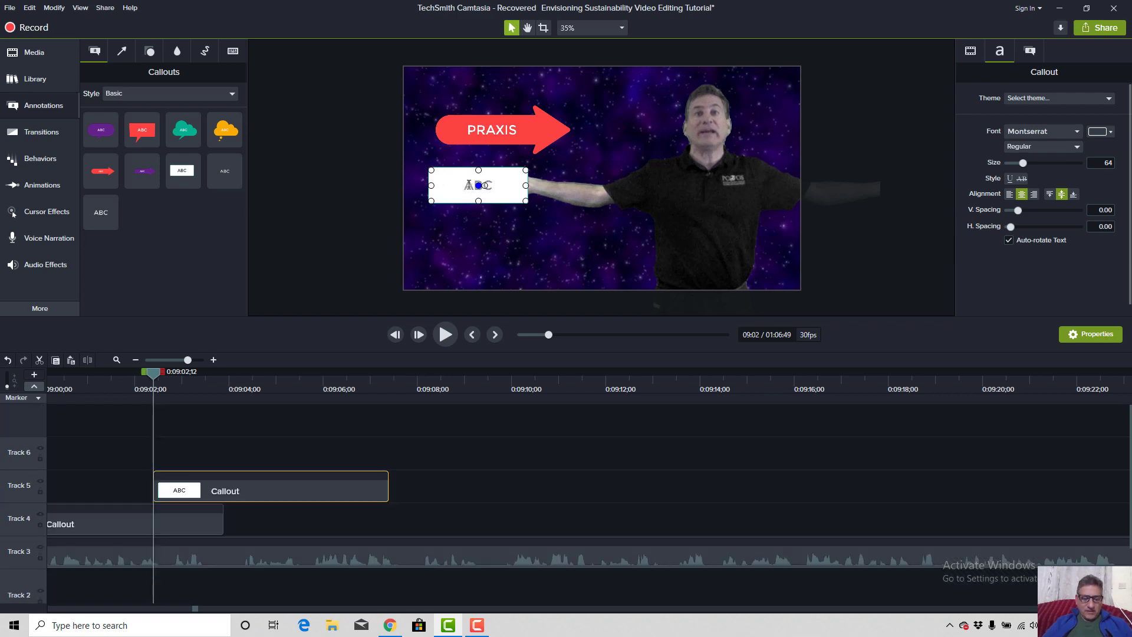
pyautogui.write('ING')
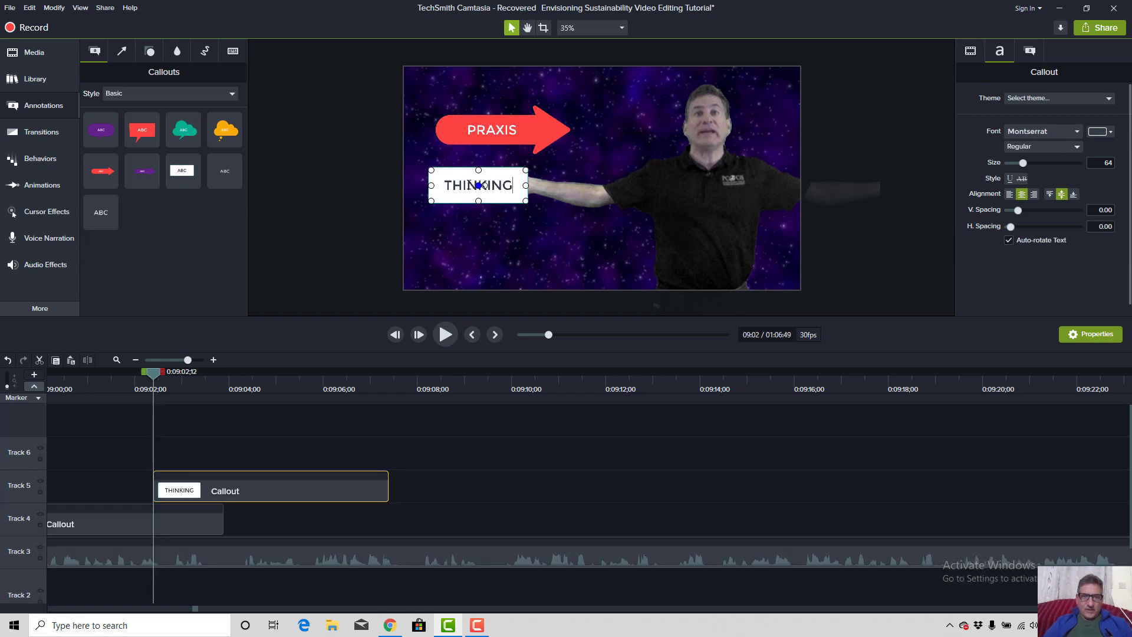
# Replay the section and move the THINKING callout on Track 5 earlier to start at about 0:09:00;15.
pyautogui.click(115, 377)
pyautogui.press('space')
pyautogui.press('space')
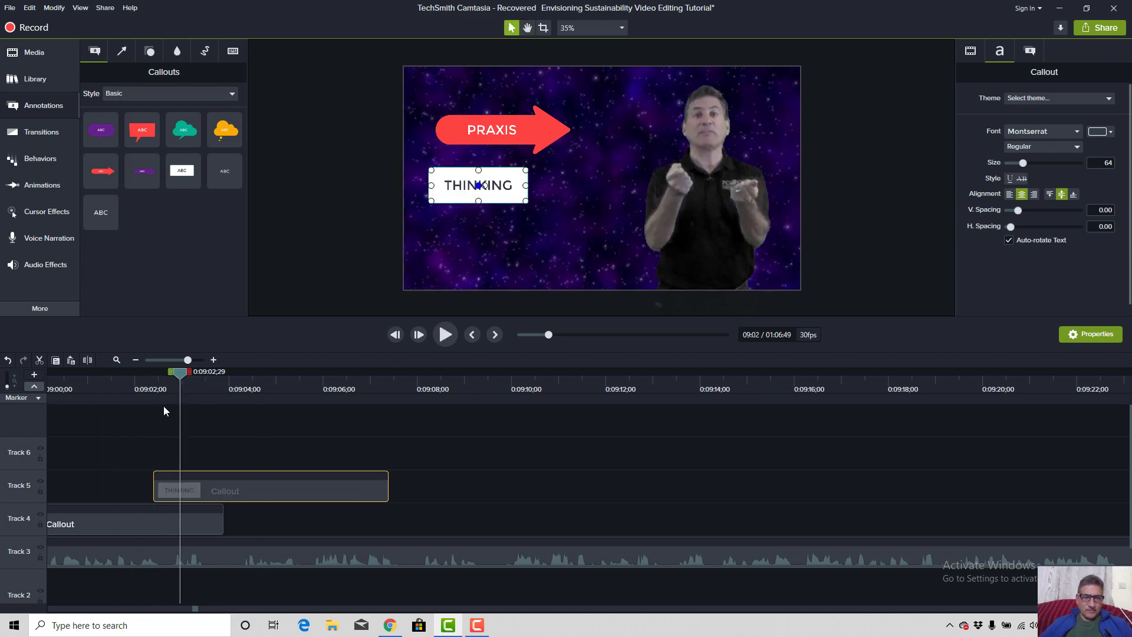
pyautogui.click(58, 386)
pyautogui.press('space')
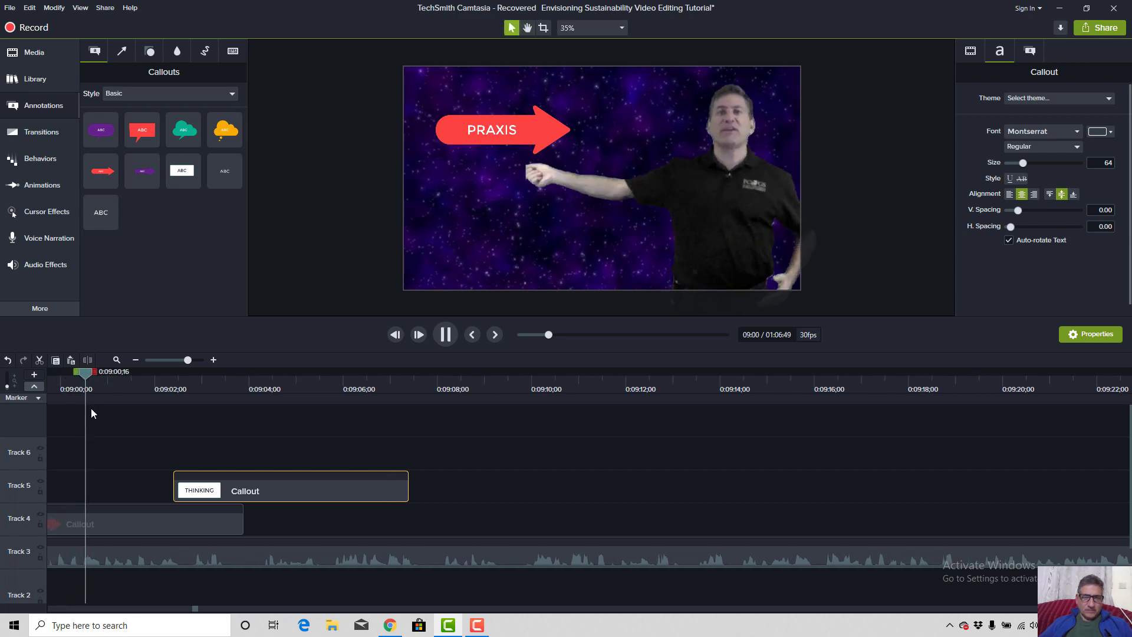
pyautogui.press('space')
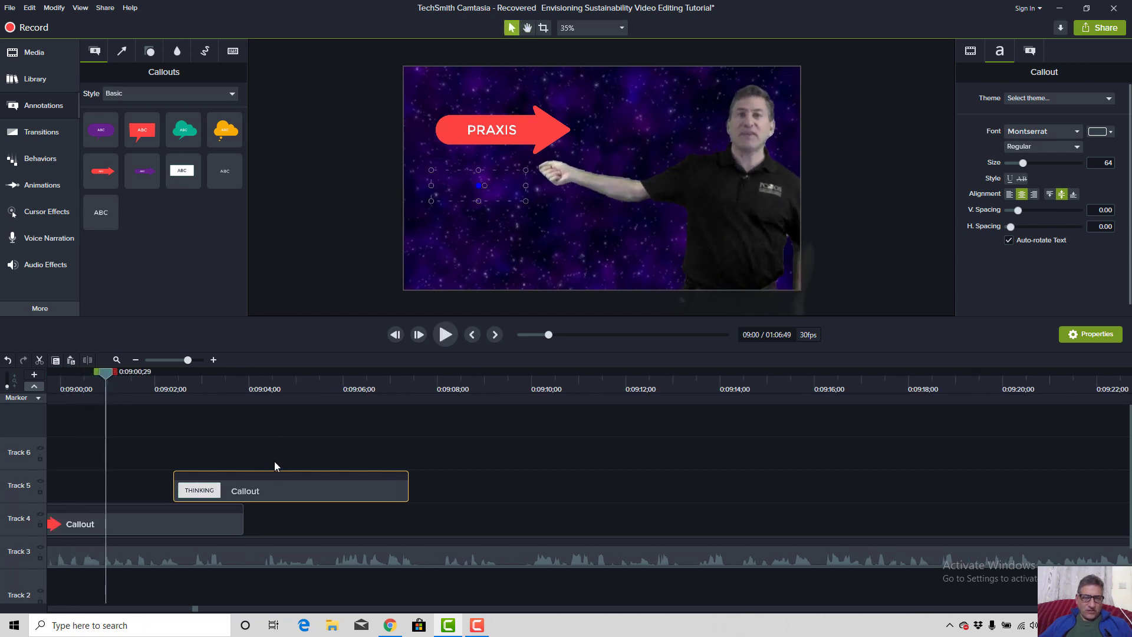
pyautogui.moveTo(279, 493); pyautogui.dragTo(187, 487)
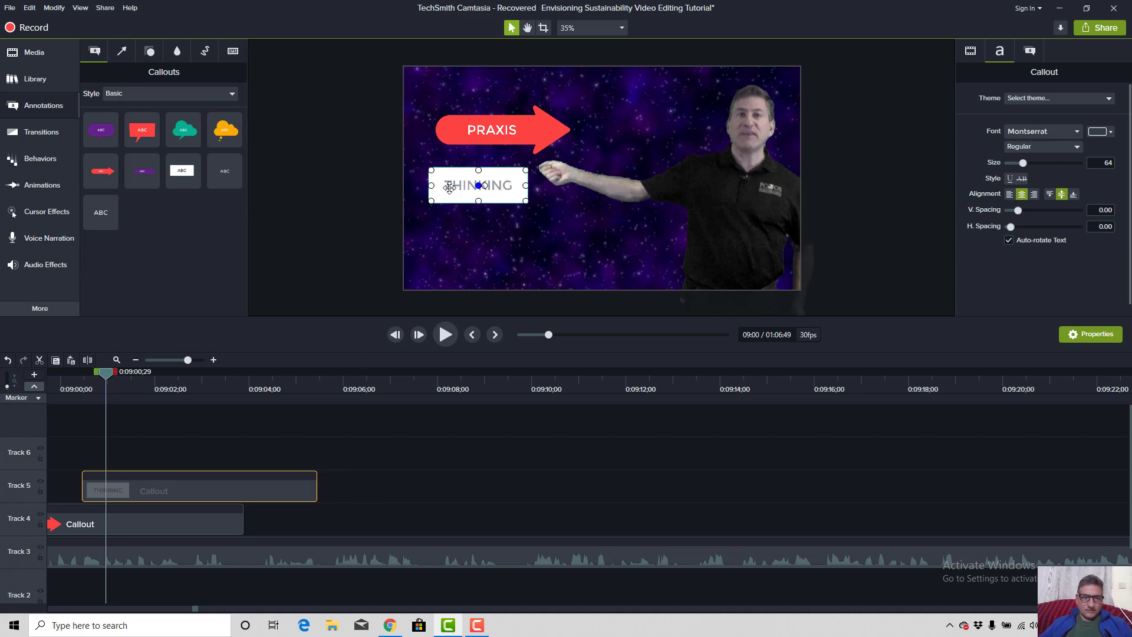
# Change the white callout's text to "THEORY:" with "THINKING" on a second line.
pyautogui.write('THEORY')
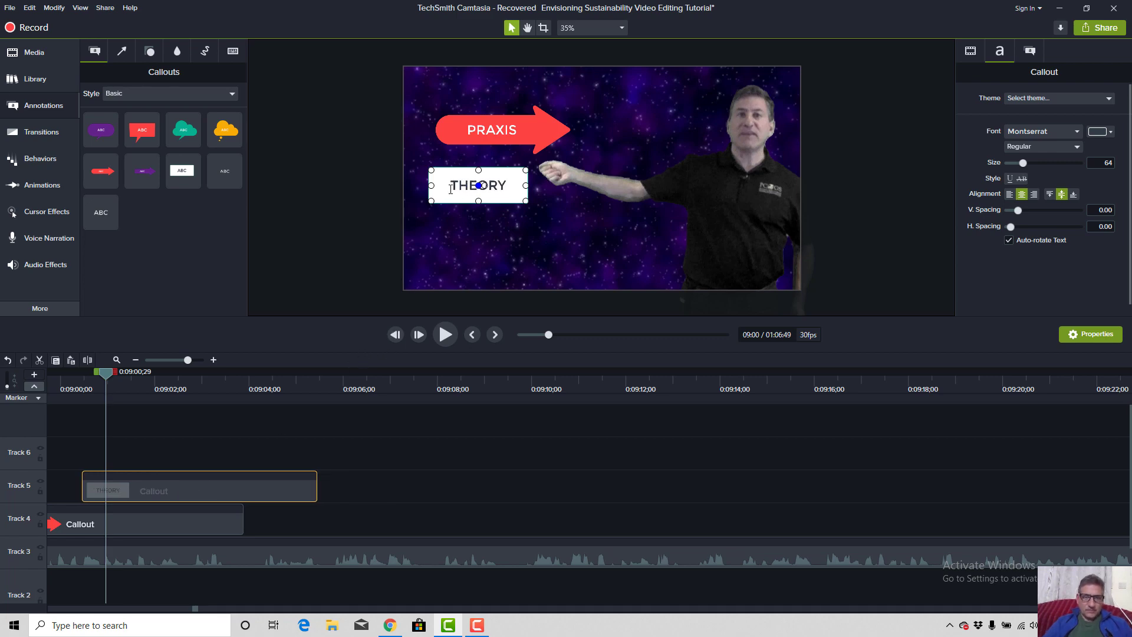
pyautogui.write(':')
pyautogui.press('Return')
pyautogui.write('THINKING')
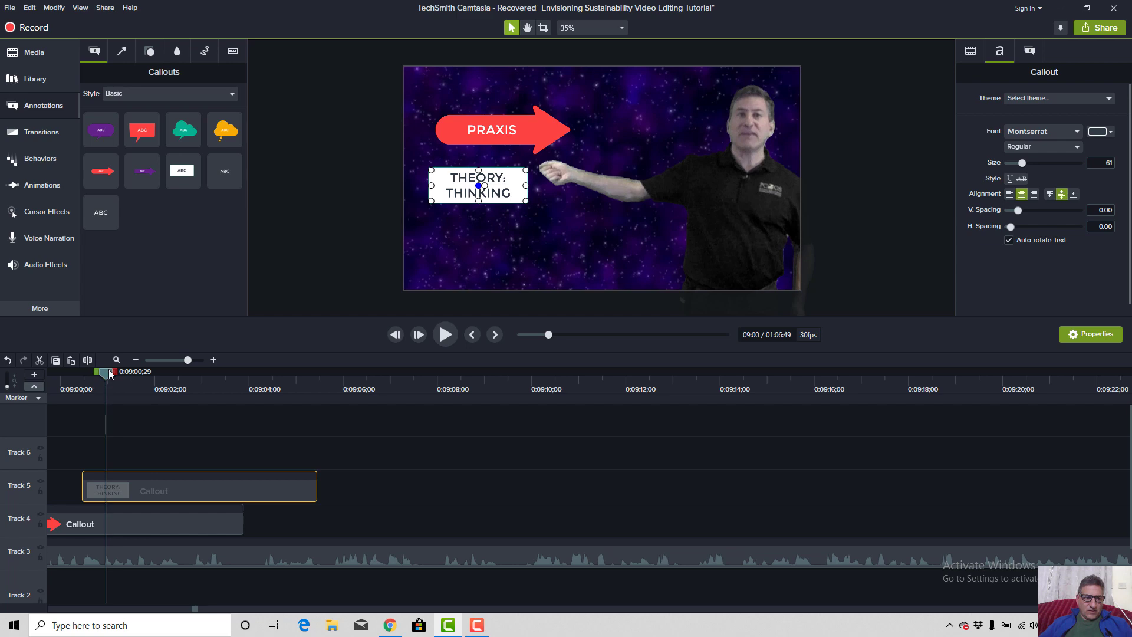
# Replay the THEORY: THINKING callout's start, then split the presenter clip on Track 3 at 0:08:59;11.
pyautogui.press('space')
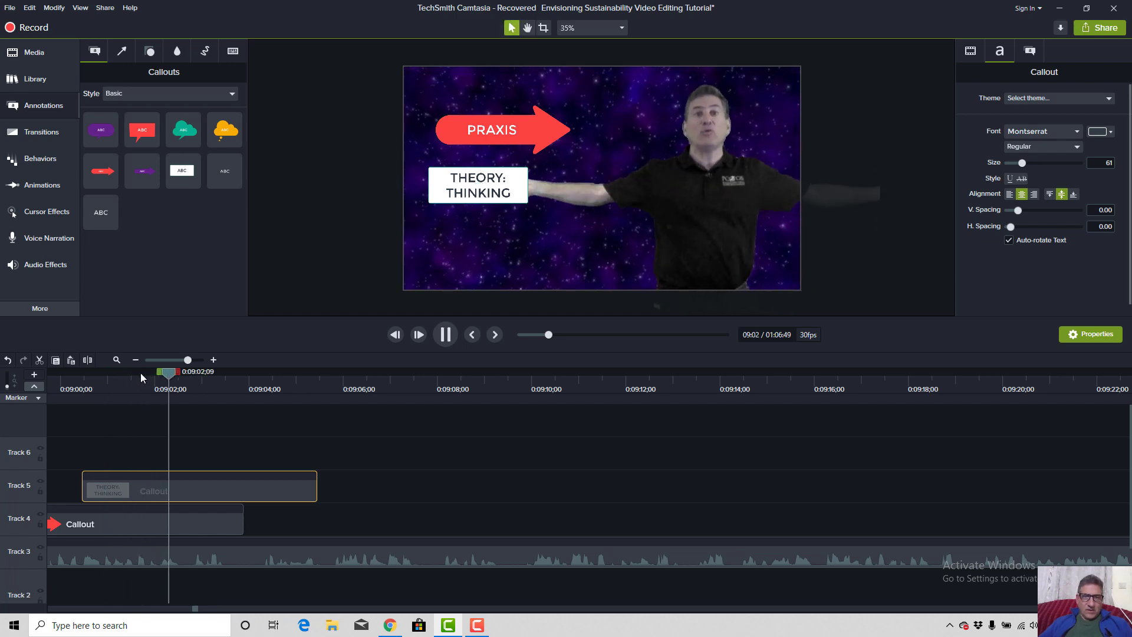
pyautogui.press('space')
pyautogui.moveTo(183, 382)
pyautogui.mouseDown()
pyautogui.moveTo(29, 390)
pyautogui.moveTo(226, 399)
pyautogui.moveTo(136, 401)
pyautogui.moveTo(211, 401)
pyautogui.moveTo(162, 381)
pyautogui.moveTo(137, 384)
pyautogui.moveTo(189, 388)
pyautogui.moveTo(178, 386)
pyautogui.mouseUp()
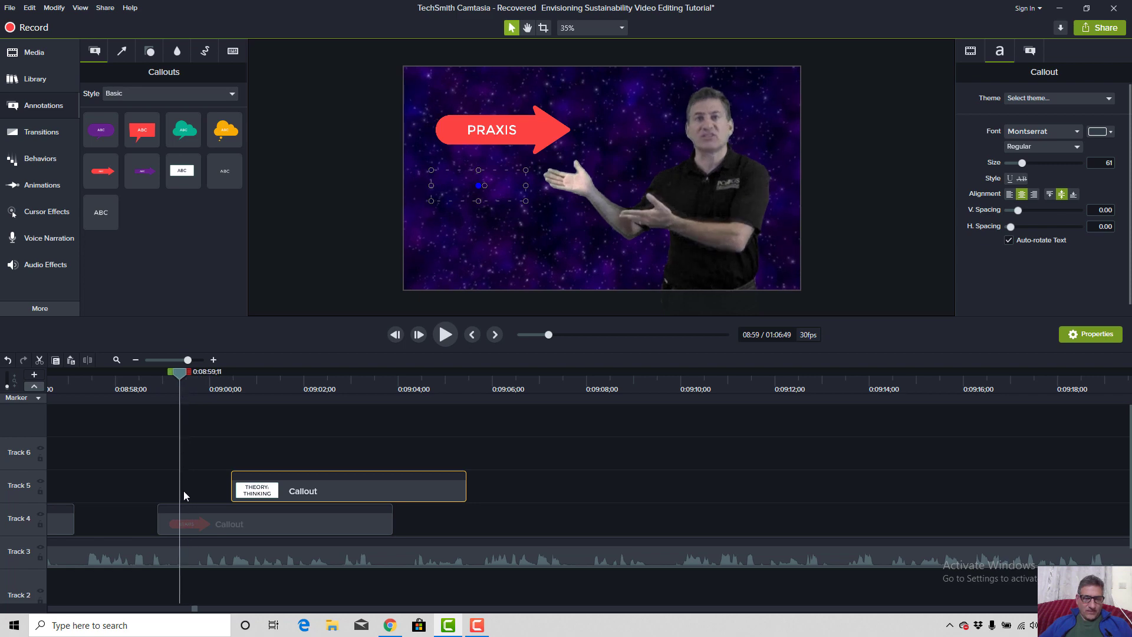
pyautogui.click(185, 555)
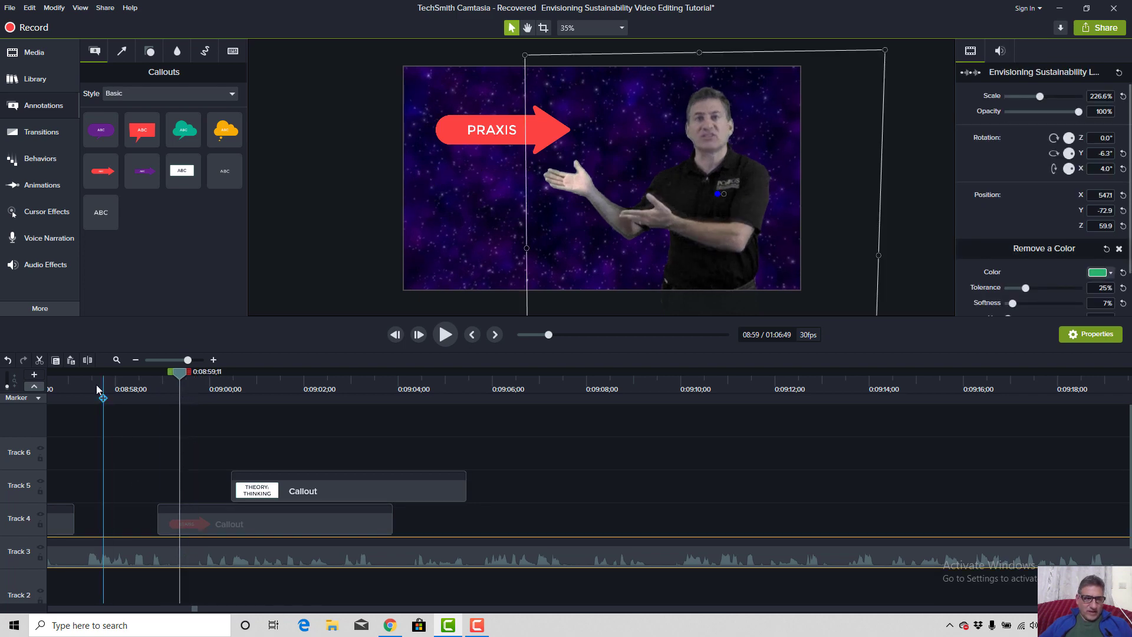
pyautogui.click(87, 360)
# Play through the following speech and split the presenter clip on Track 3 again at 0:09:07;29.
pyautogui.moveTo(179, 373); pyautogui.dragTo(363, 417)
pyautogui.press('space')
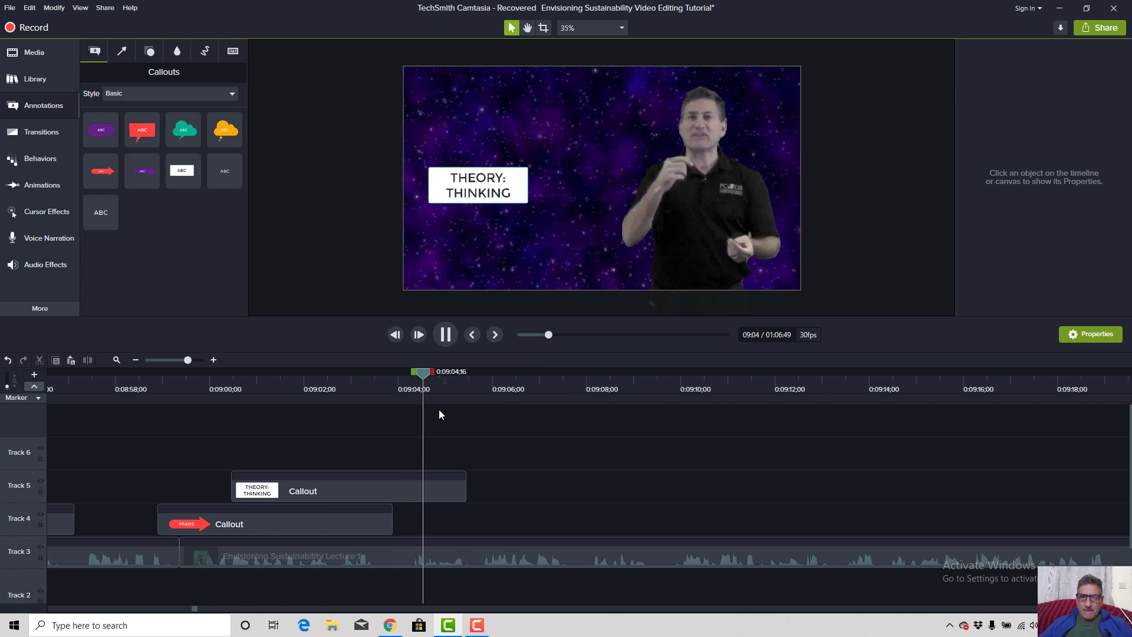
pyautogui.press('space')
pyautogui.moveTo(480, 376); pyautogui.dragTo(412, 393)
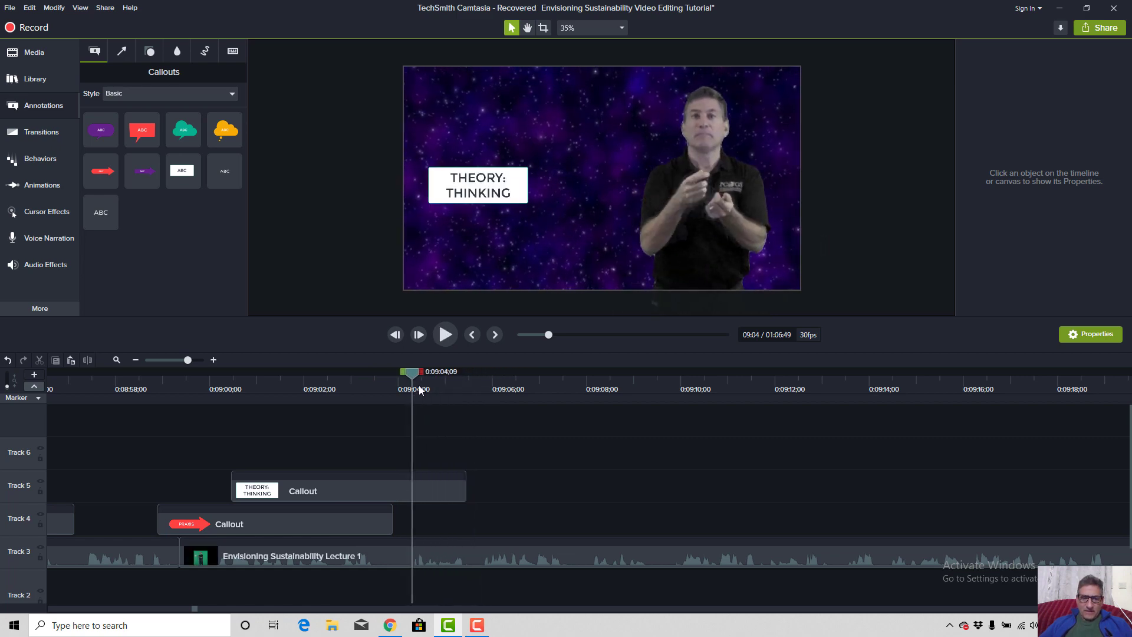
pyautogui.click(348, 553)
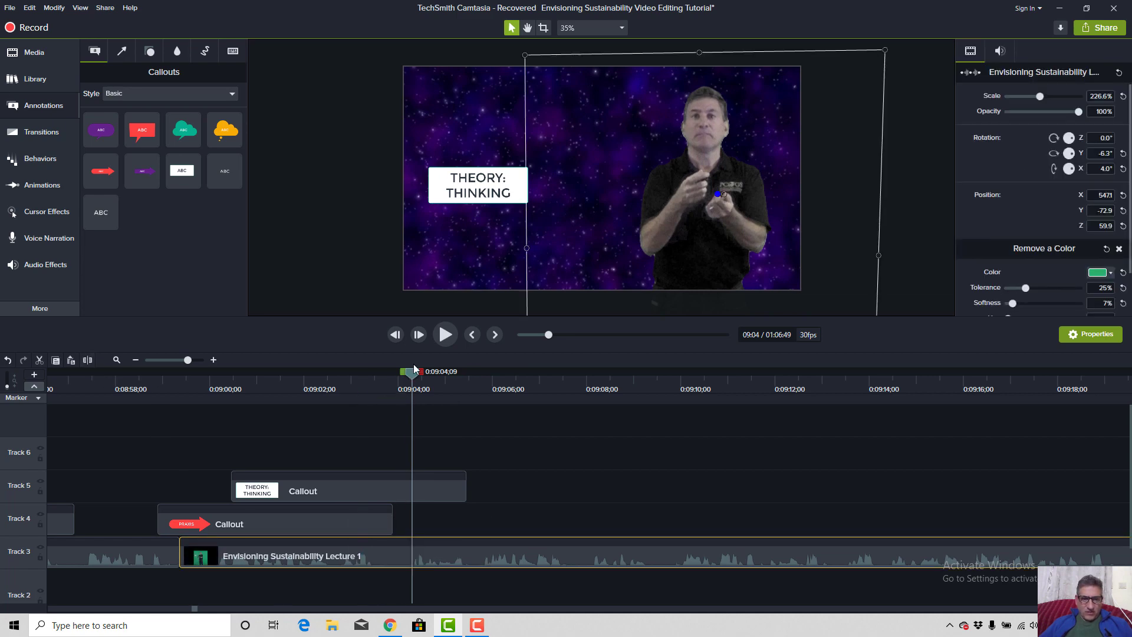
pyautogui.press('space')
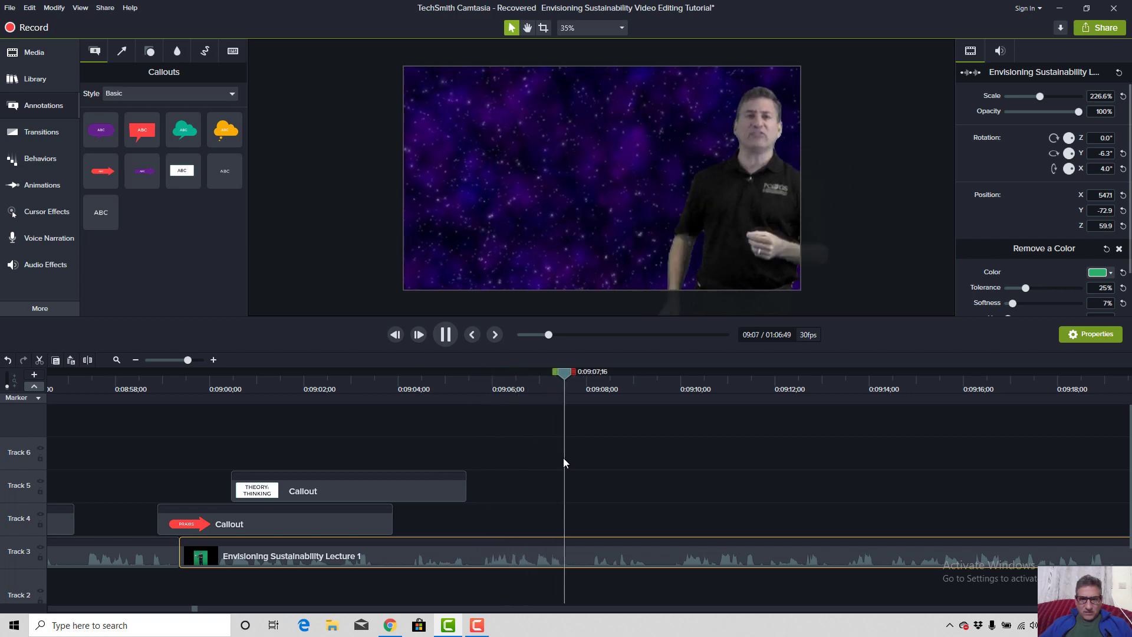
pyautogui.press('space')
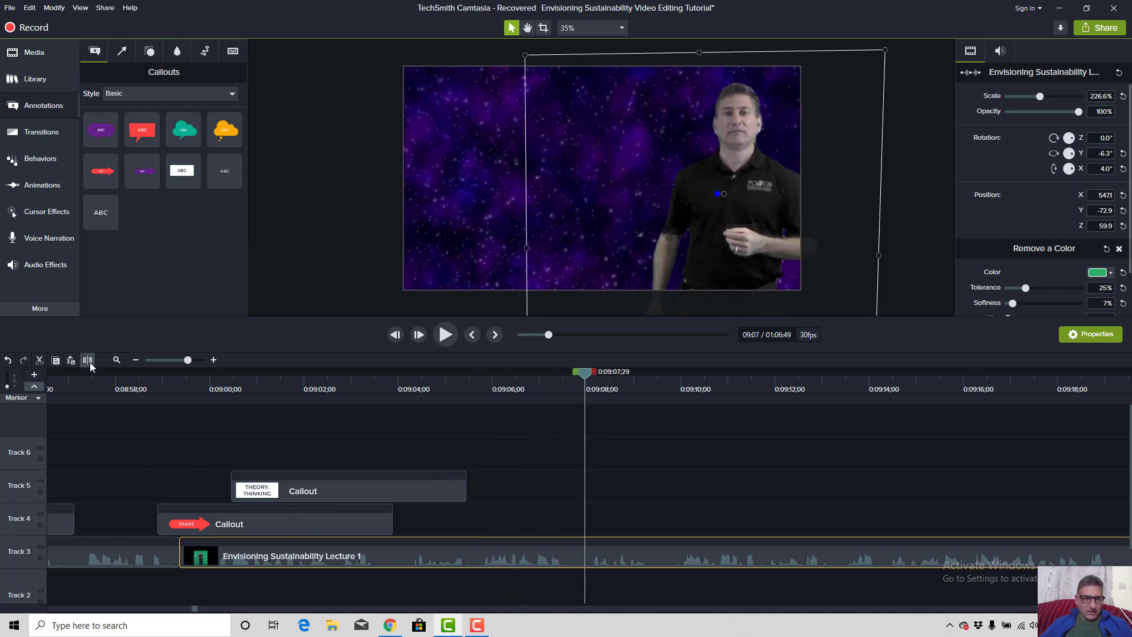
pyautogui.click(92, 362)
# Add a Custom animation to the middle Track 3 clip, ending at 0:09:04;06, that moves the presenter to the canvas centre, at about X 62.8, Y -17.5.
pyautogui.click(399, 559)
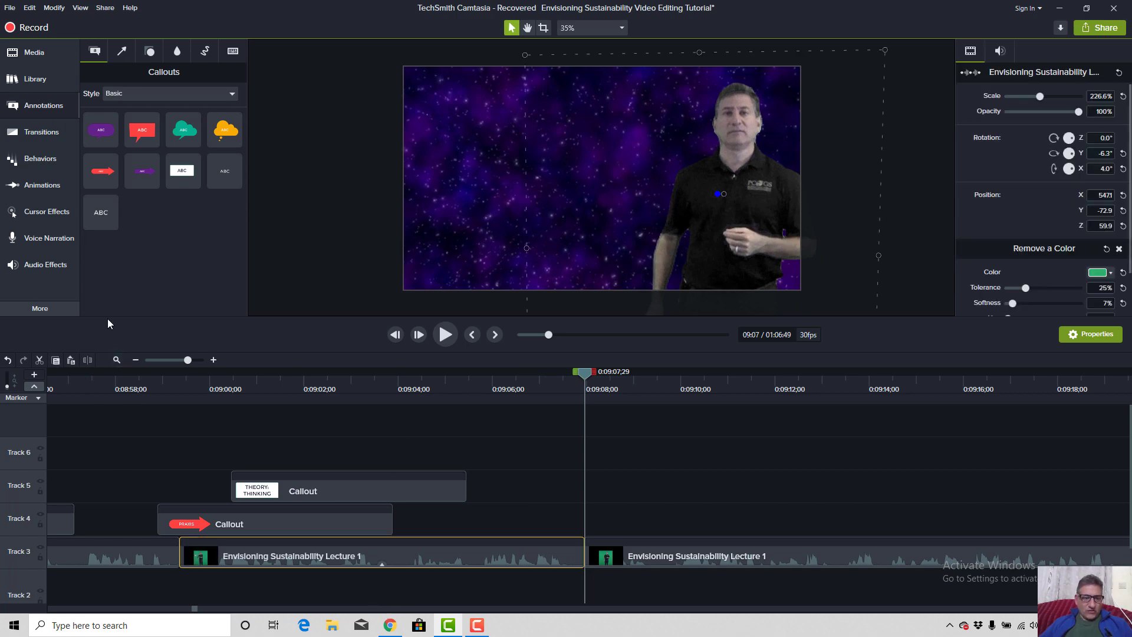
pyautogui.click(35, 187)
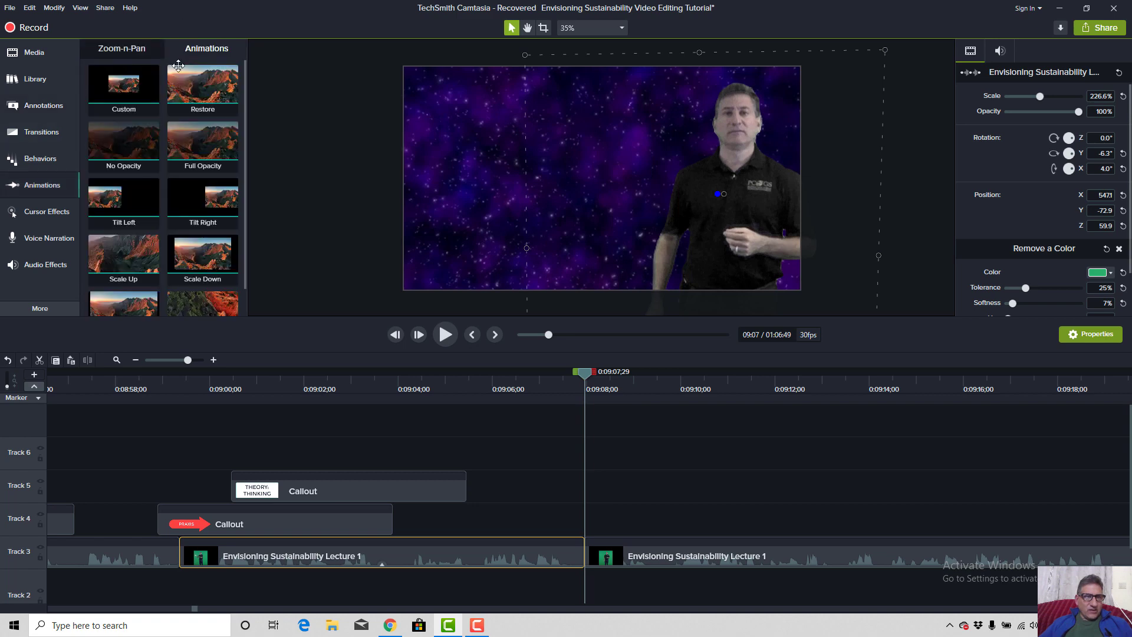
pyautogui.moveTo(124, 89); pyautogui.dragTo(437, 565)
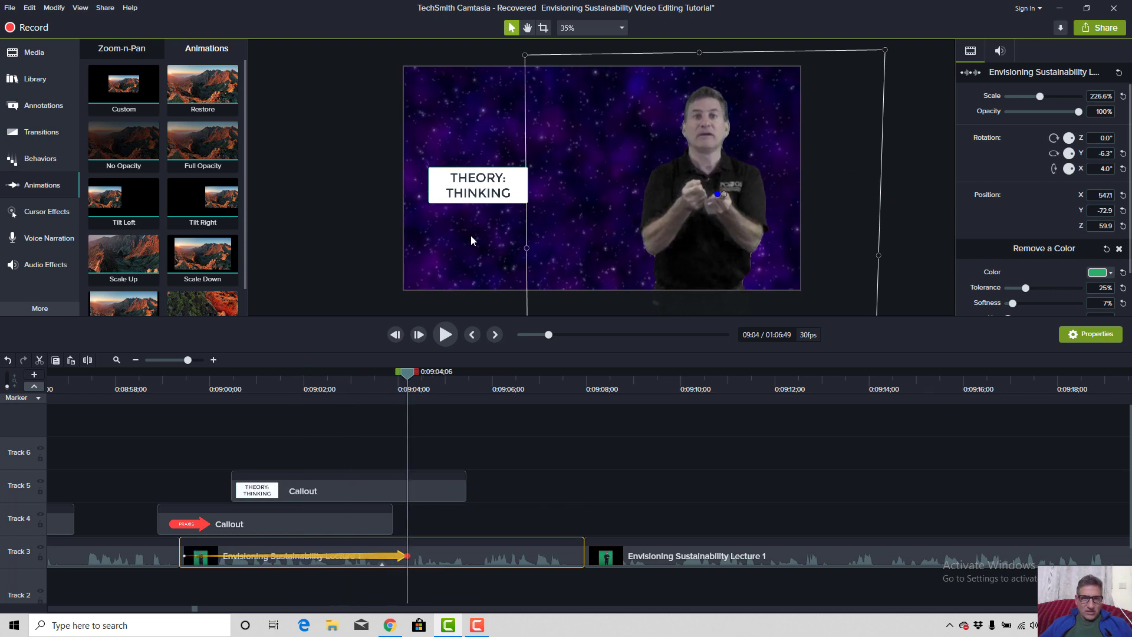
pyautogui.moveTo(631, 210); pyautogui.dragTo(532, 198)
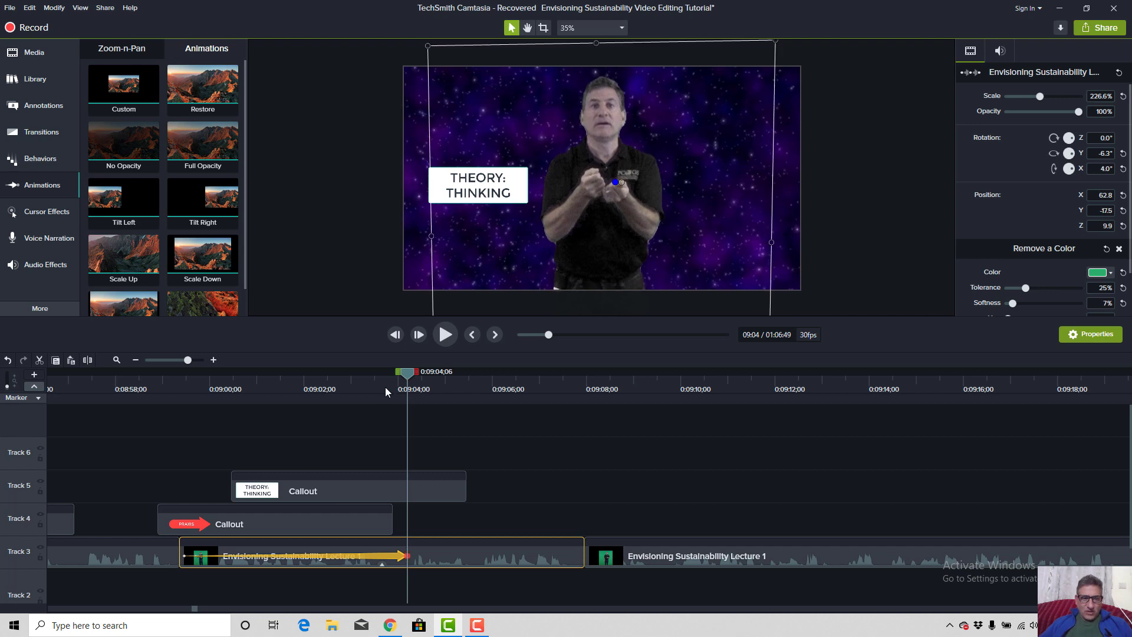
# Replay the presenter's movement, then shift the THEORY: THINKING callout left, clear of his hand, and make it slightly taller.
pyautogui.moveTo(411, 378); pyautogui.dragTo(204, 395)
pyautogui.press('space')
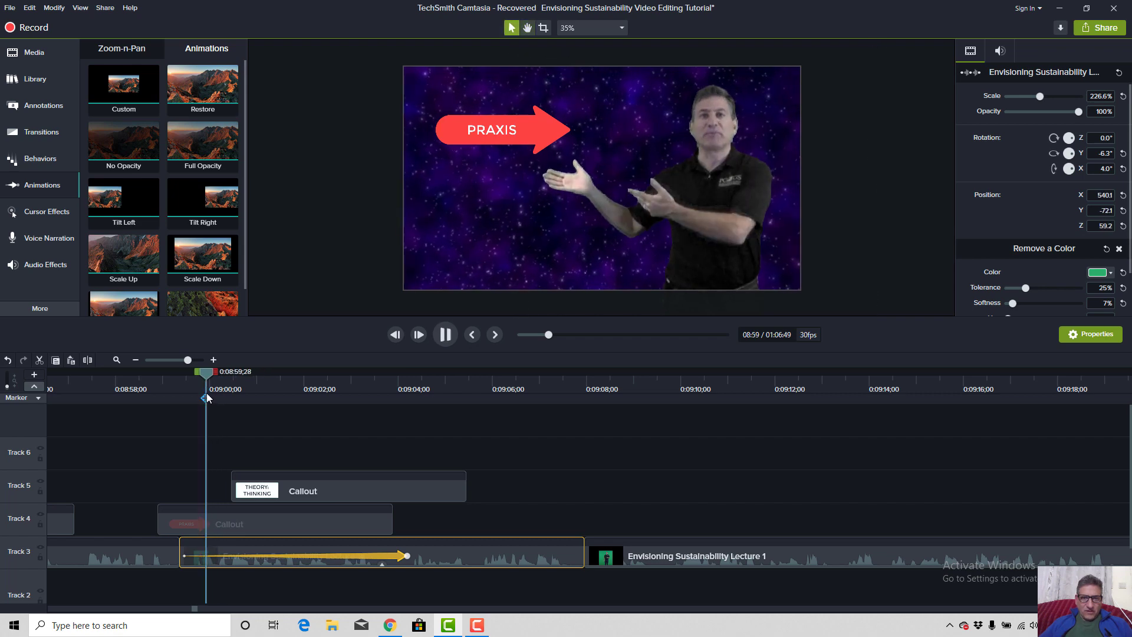
pyautogui.click(453, 248)
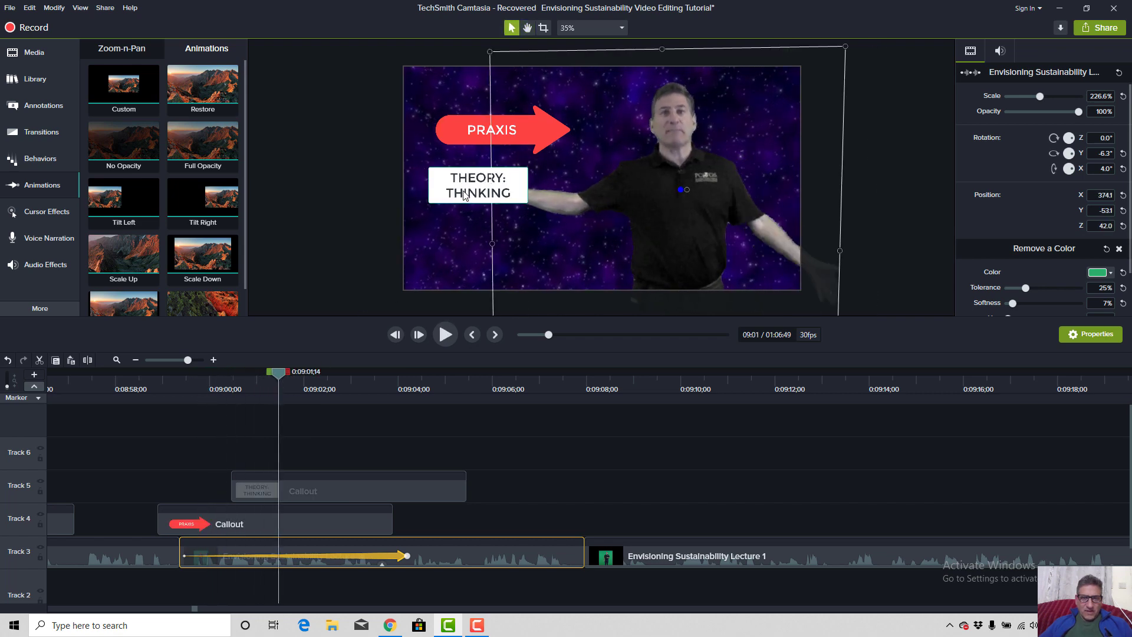
pyautogui.moveTo(464, 196); pyautogui.dragTo(441, 191)
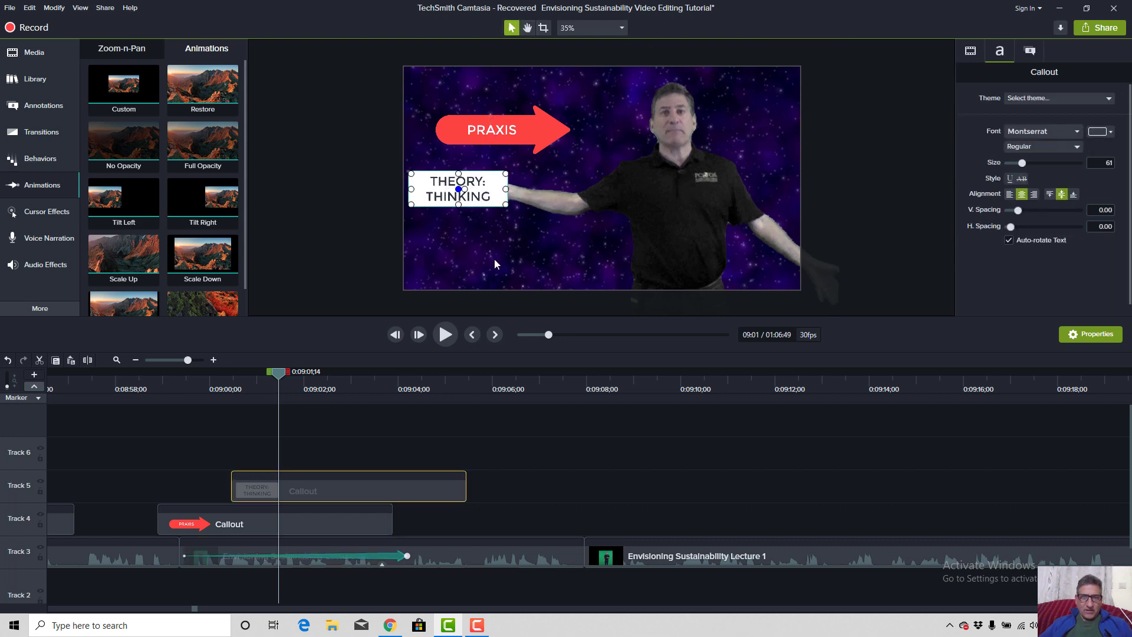
pyautogui.press('space')
pyautogui.press('space')
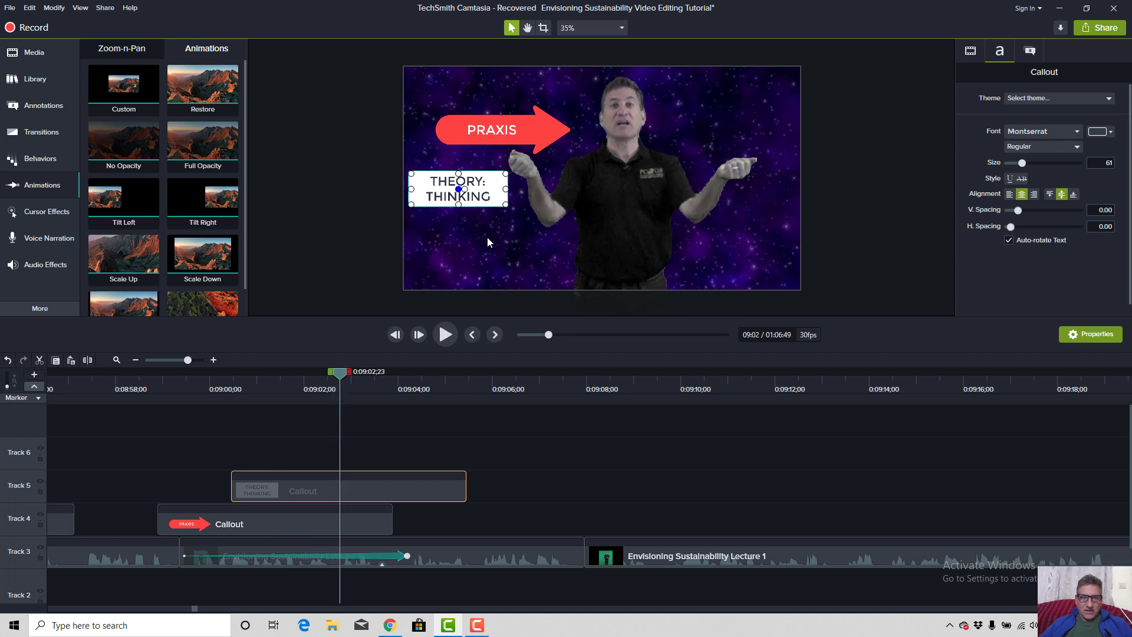
pyautogui.moveTo(458, 172); pyautogui.dragTo(458, 167)
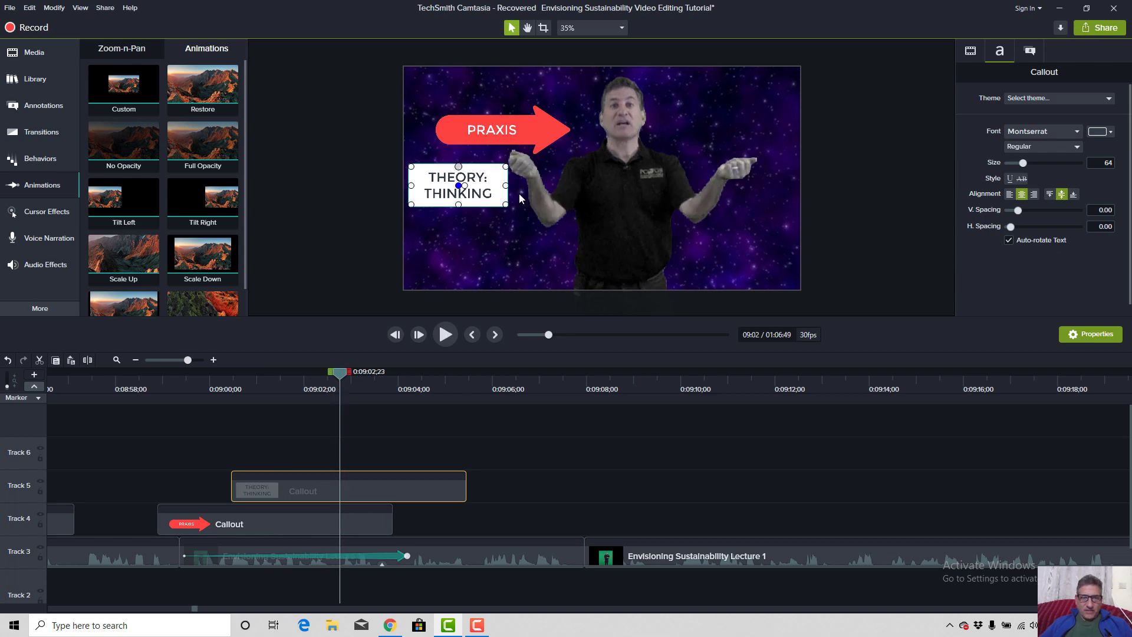
# Duplicate the THEORY: THINKING callout onto Track 6, aligned with the original, and place the copy on the other side of the presenter.
pyautogui.moveTo(340, 372); pyautogui.dragTo(234, 395)
pyautogui.press('space')
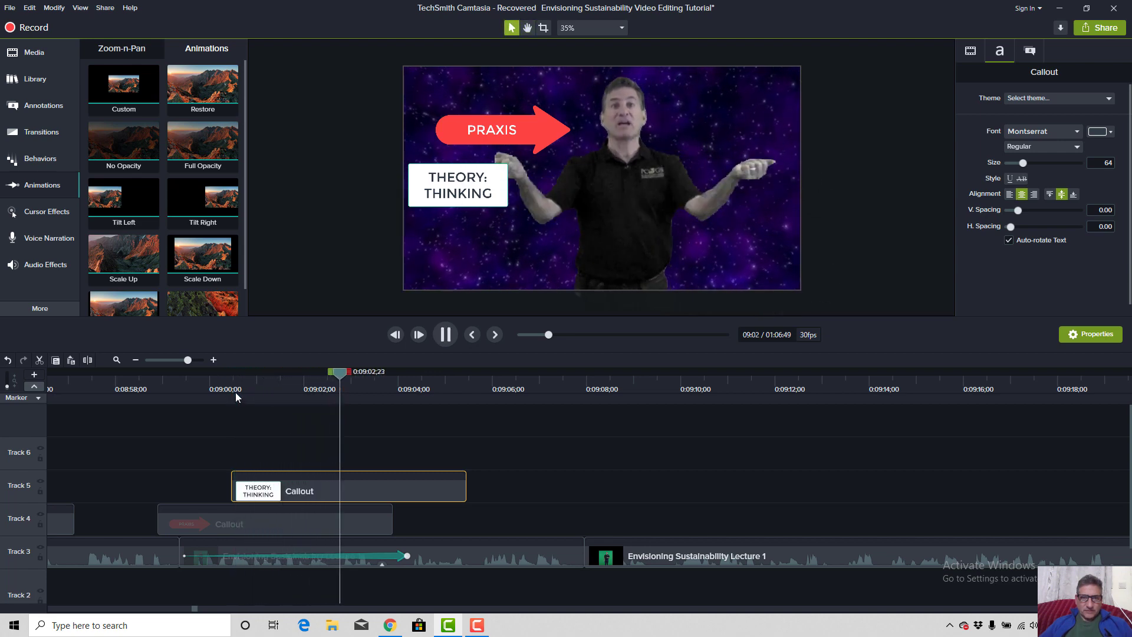
pyautogui.press('space')
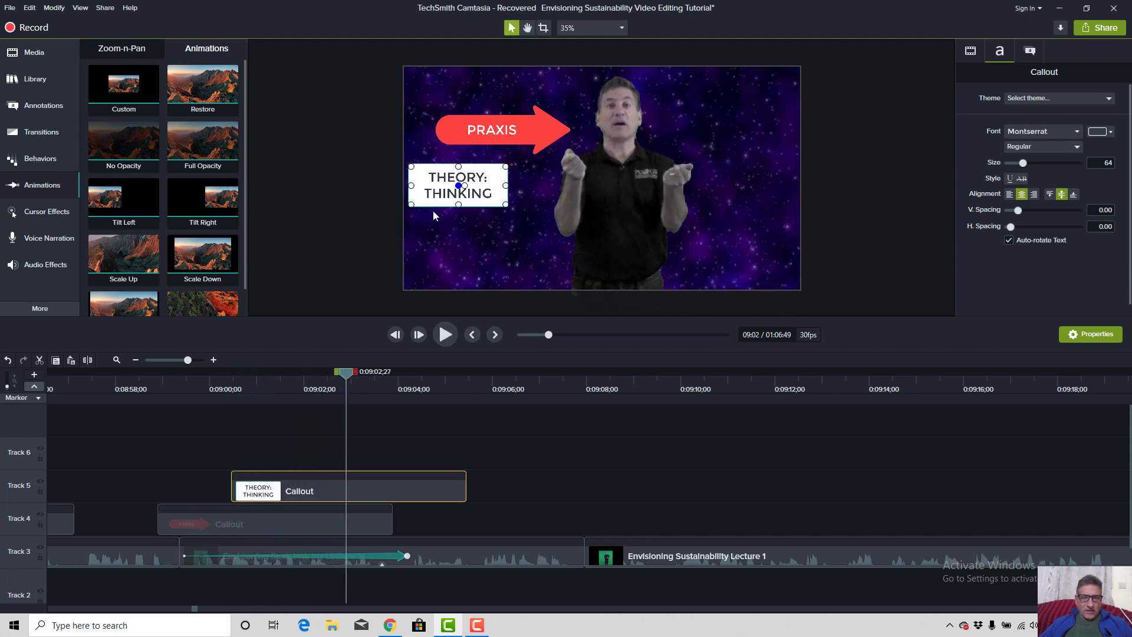
pyautogui.click(419, 489)
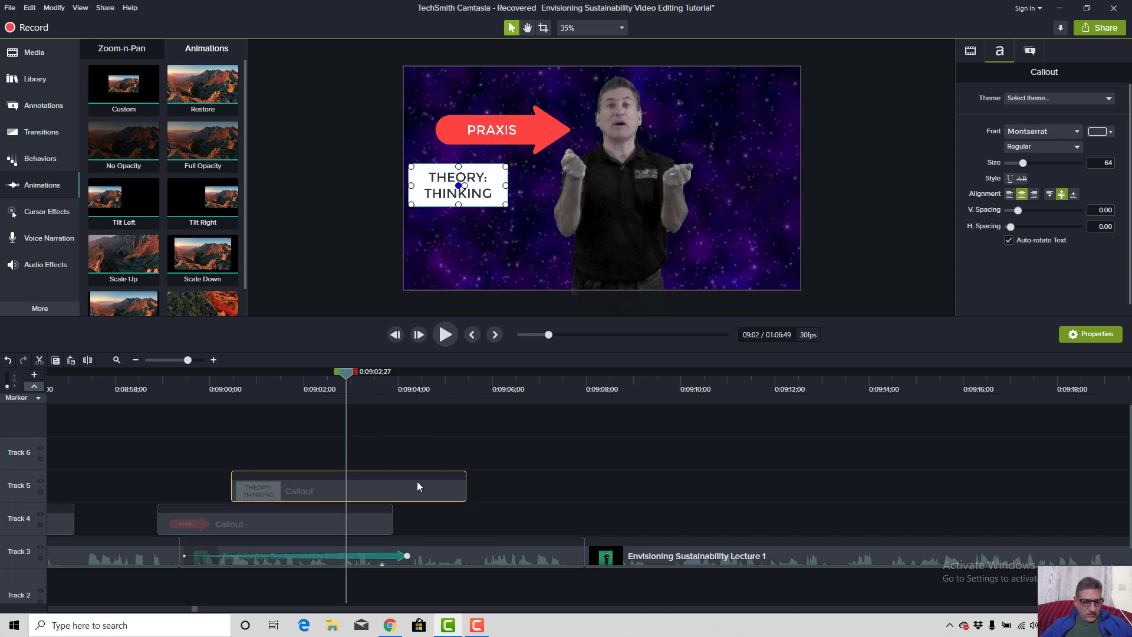
pyautogui.hotkey('ctrl', 'v')
pyautogui.moveTo(446, 576); pyautogui.dragTo(330, 451)
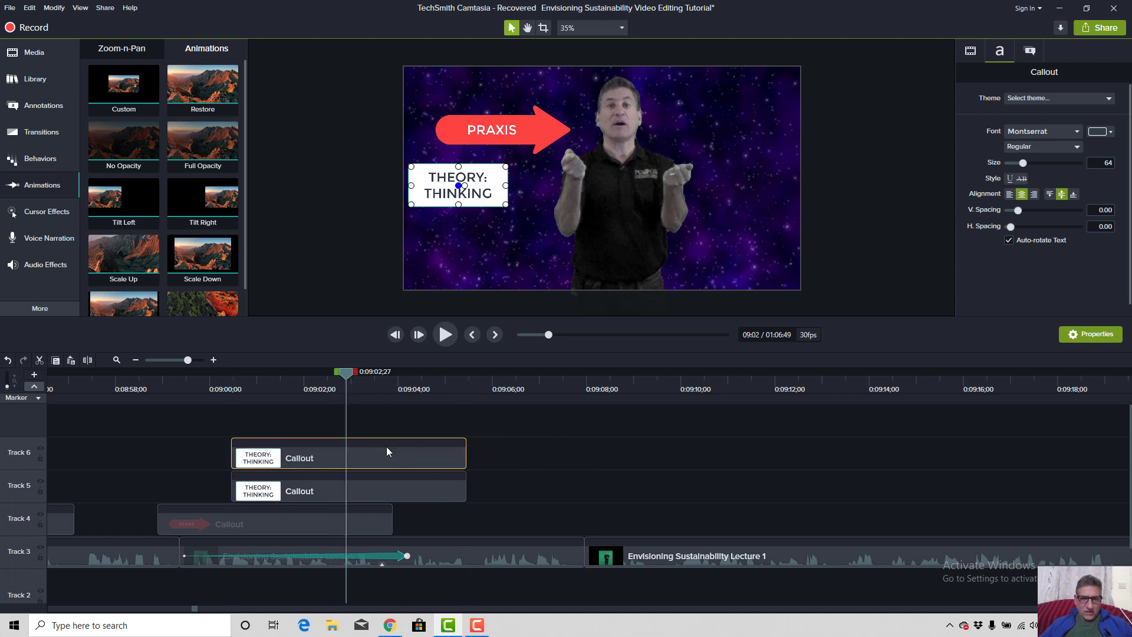
pyautogui.moveTo(476, 190); pyautogui.dragTo(769, 181)
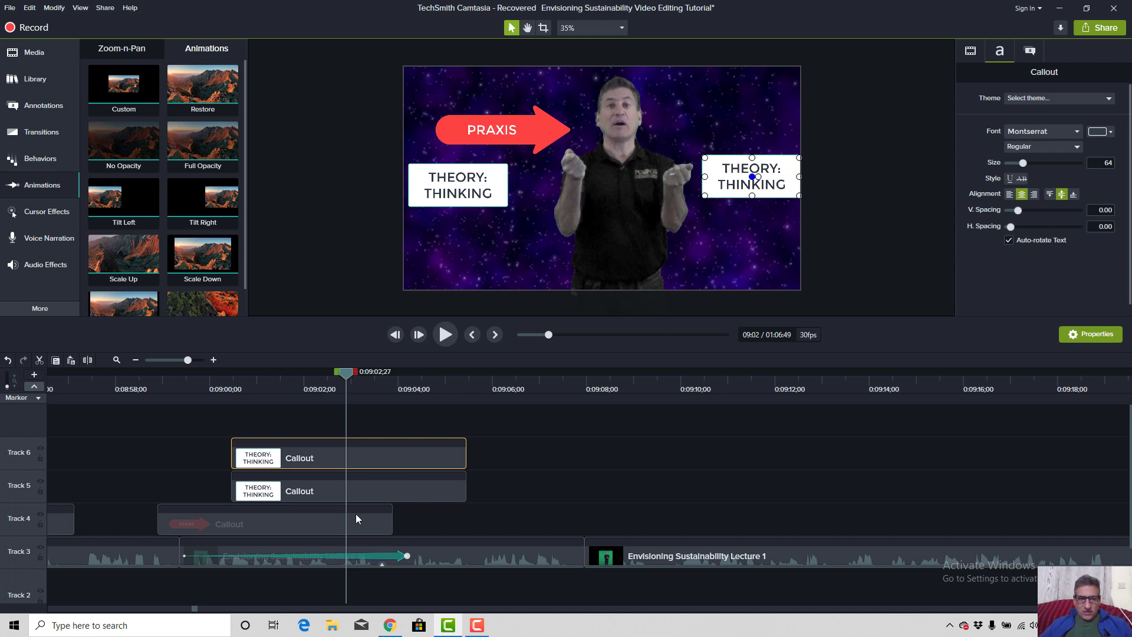
# Change the Track 6 callout's text to "PRACTICE:" with "DOING" on a second line.
pyautogui.write('f')
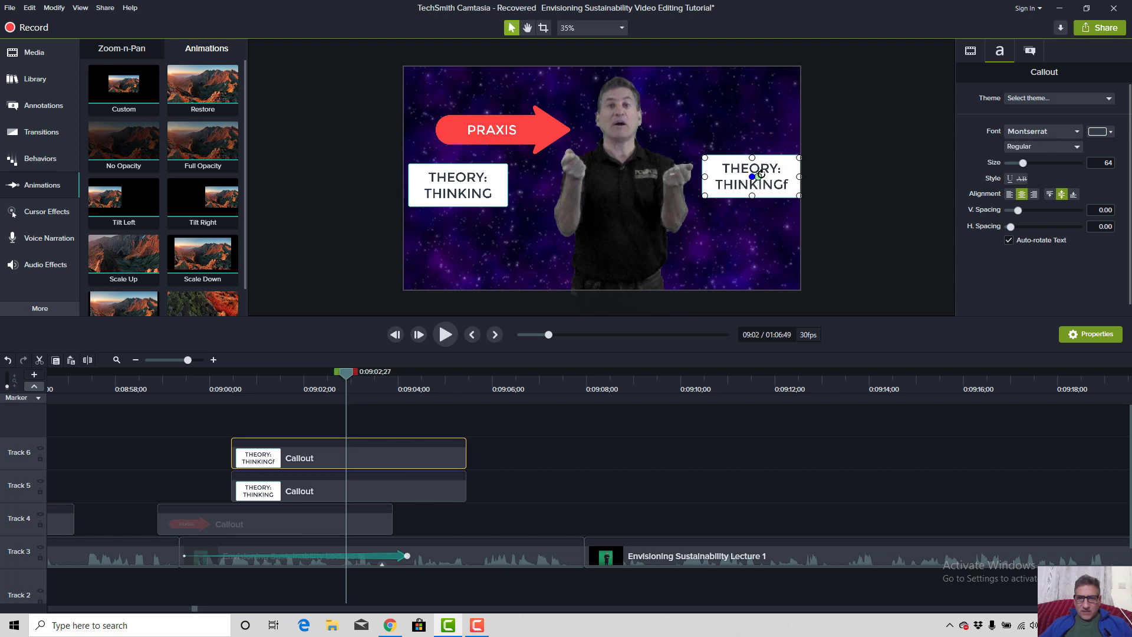
pyautogui.press('BackSpace')
pyautogui.press('BackSpace')
pyautogui.press('BackSpace')
pyautogui.press('BackSpace')
pyautogui.press('BackSpace')
pyautogui.press('BackSpace')
pyautogui.press('BackSpace')
pyautogui.press('BackSpace')
pyautogui.press('BackSpace')
pyautogui.press('BackSpace')
pyautogui.press('BackSpace')
pyautogui.press('BackSpace')
pyautogui.press('BackSpace')
pyautogui.press('BackSpace')
pyautogui.press('BackSpace')
pyautogui.press('BackSpace')
pyautogui.press('BackSpace')
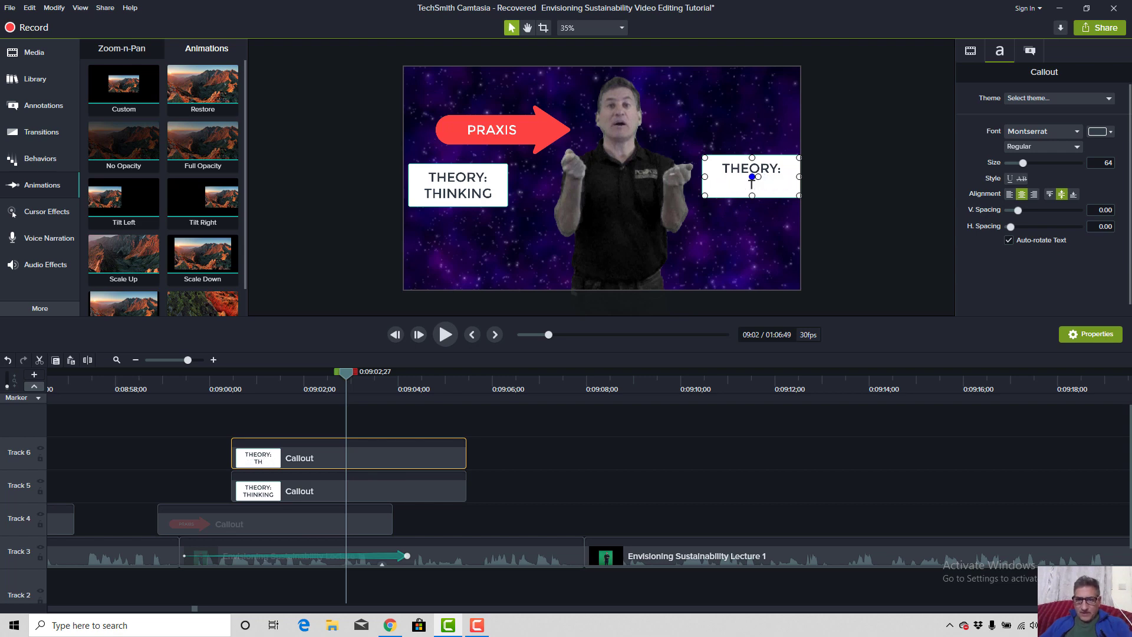
pyautogui.write('PRACTICE:')
pyautogui.press('Return')
pyautogui.write('DOING')
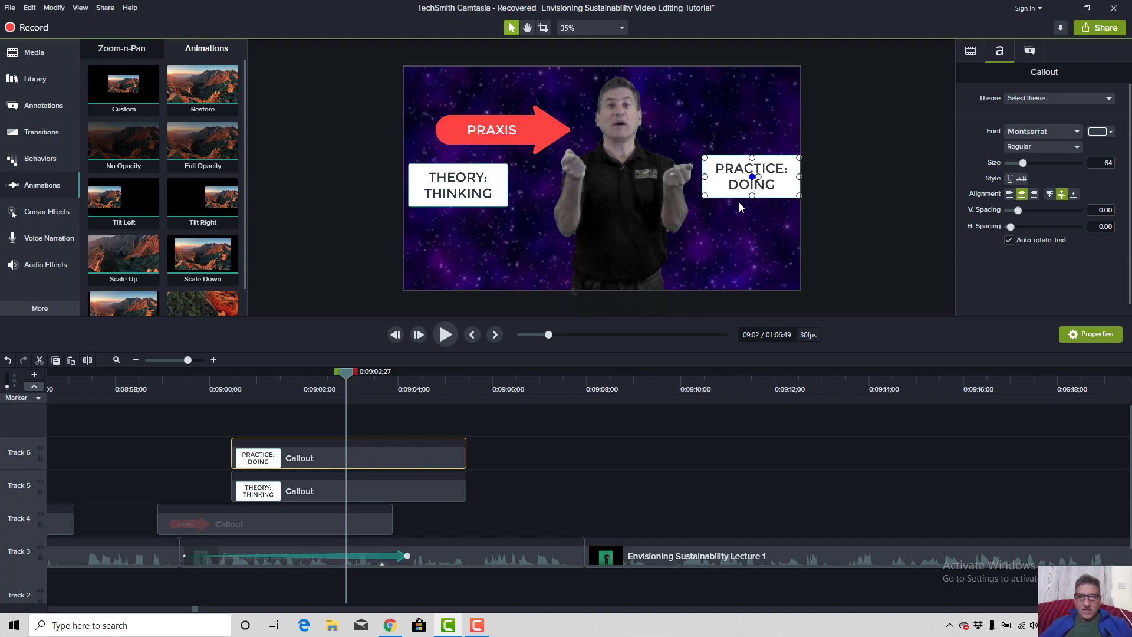
# Replay the section with both callouts and nudge the THEORY: THINKING callout slightly up and left.
pyautogui.click(213, 395)
pyautogui.click(196, 389)
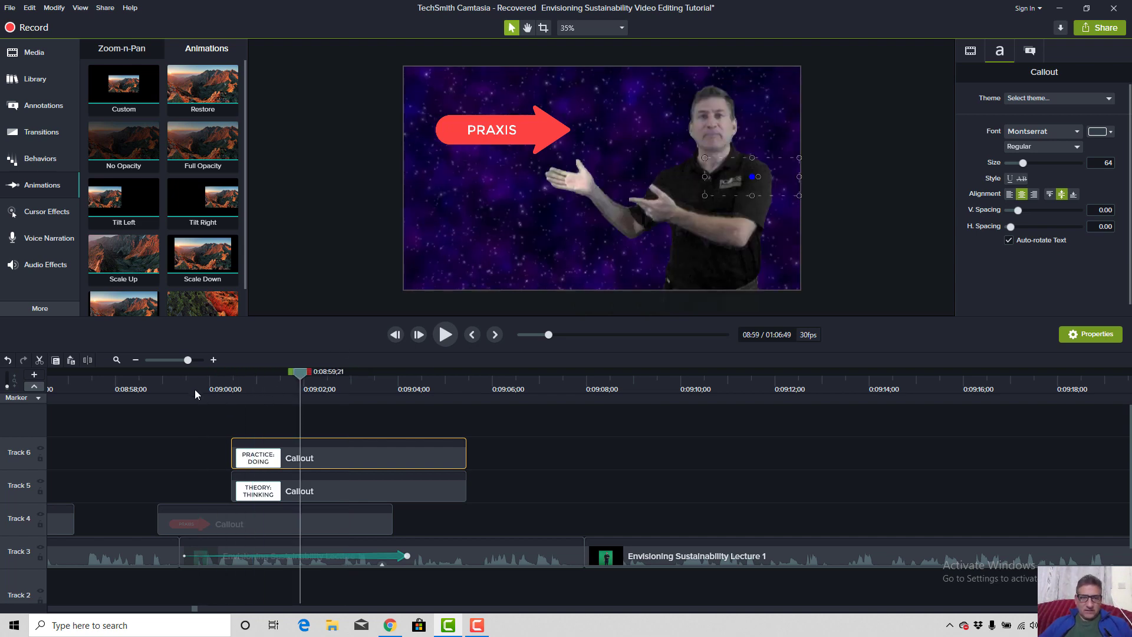
pyautogui.press('space')
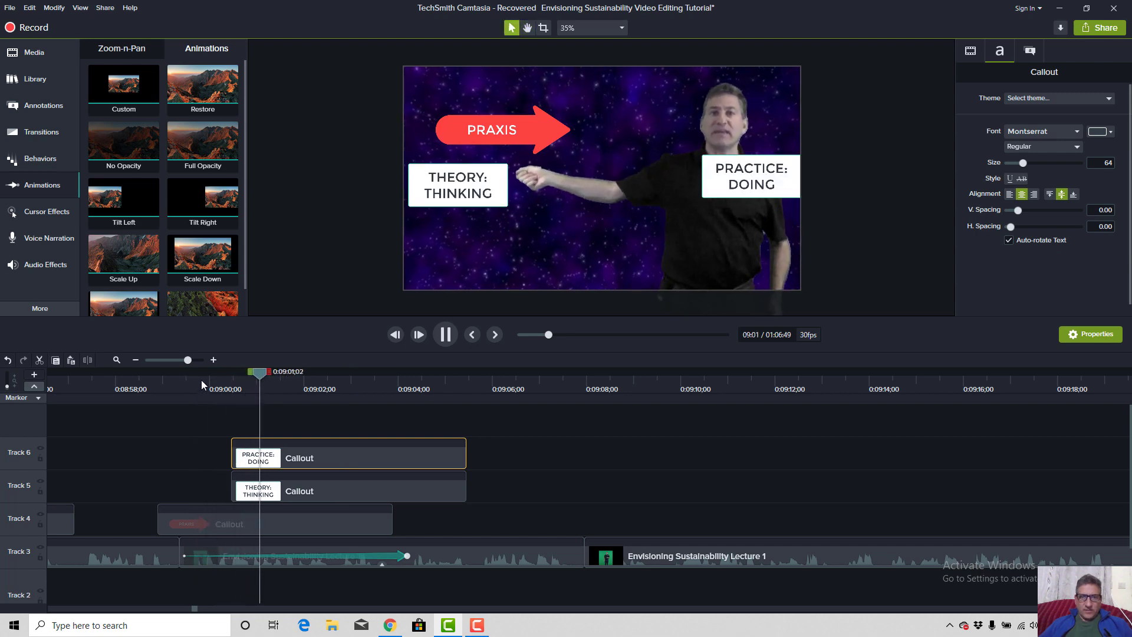
pyautogui.press('space')
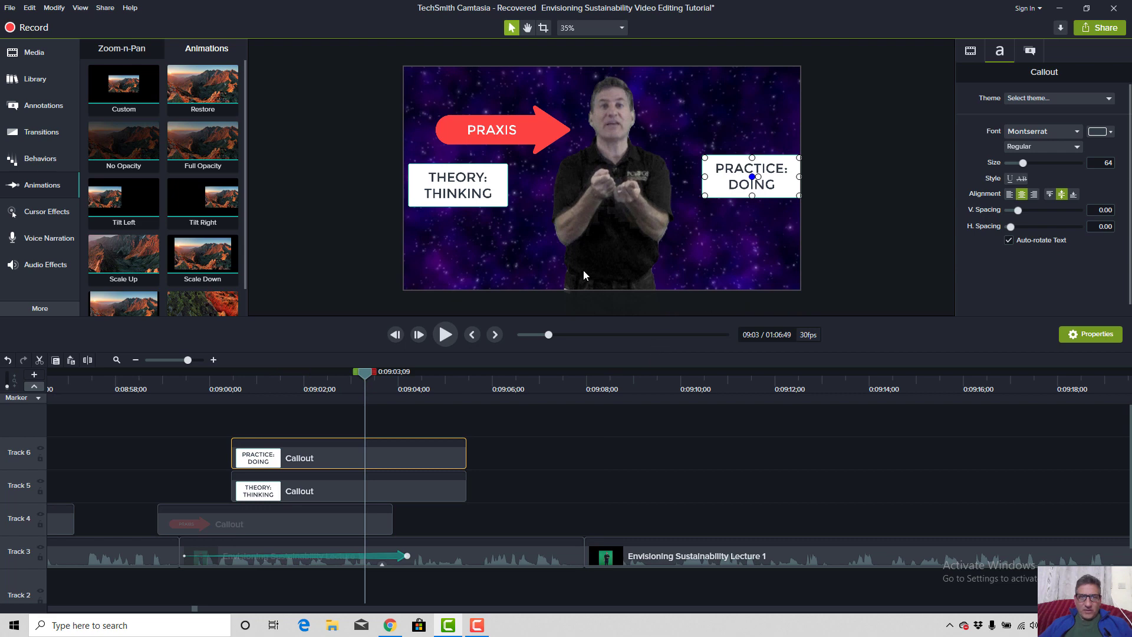
pyautogui.click(437, 182)
pyautogui.moveTo(437, 182); pyautogui.dragTo(435, 182)
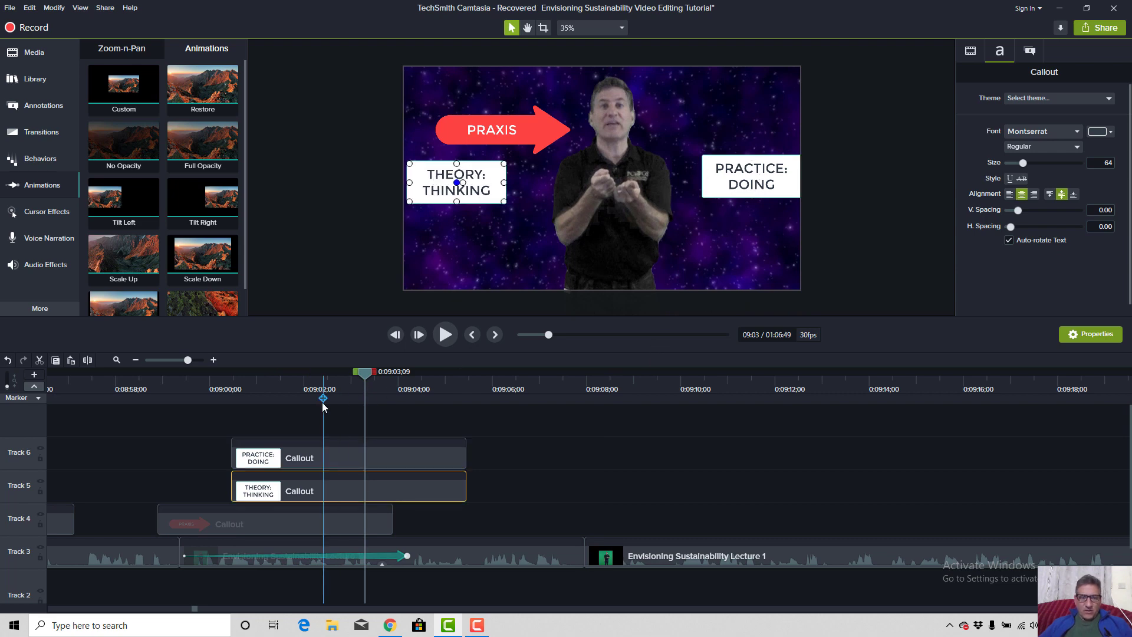
# Replay the section and add a custom animation to the PRACTICE: DOING callout between 0:09:02;19 and 0:09:03;19.
pyautogui.click(318, 377)
pyautogui.press('space')
pyautogui.moveTo(318, 376); pyautogui.dragTo(253, 393)
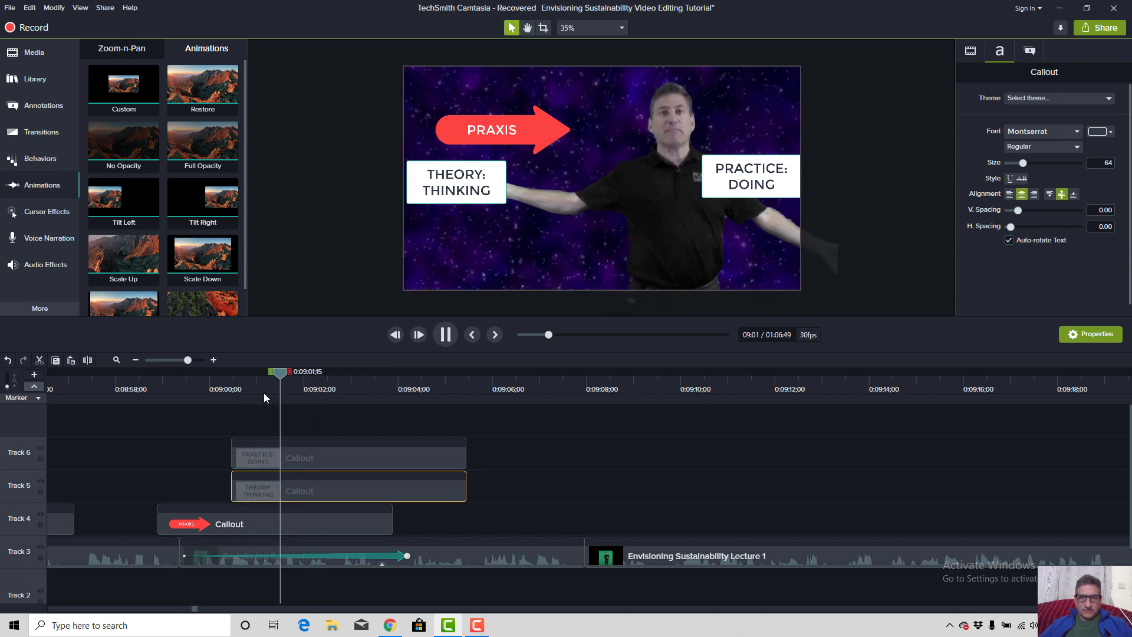
pyautogui.press('space')
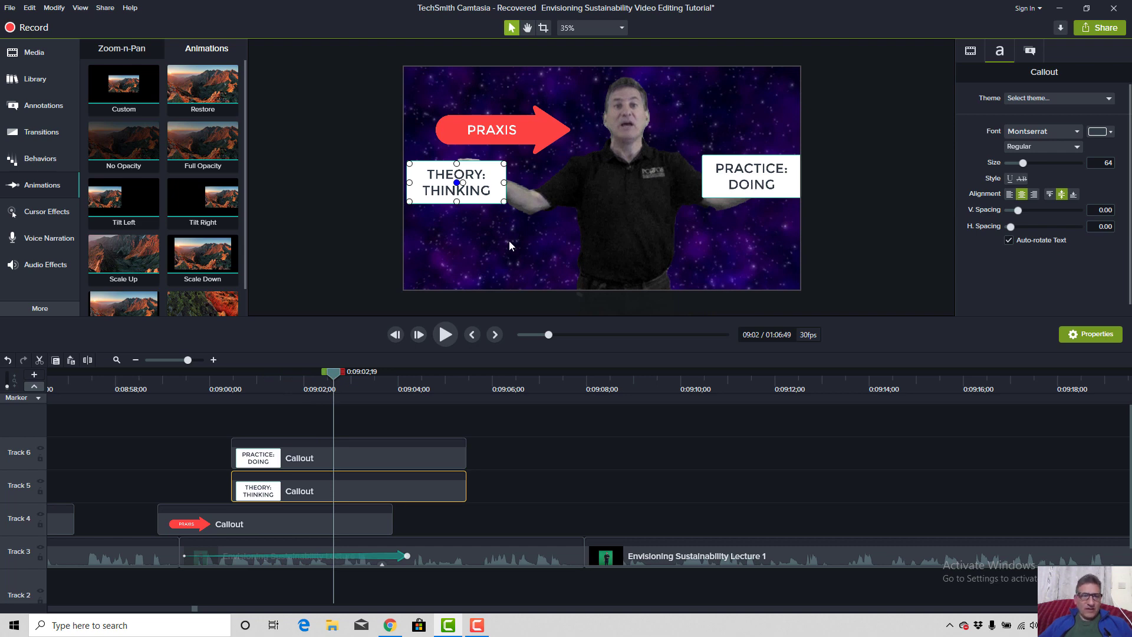
pyautogui.moveTo(124, 85); pyautogui.dragTo(285, 449)
pyautogui.moveTo(366, 448); pyautogui.dragTo(379, 451)
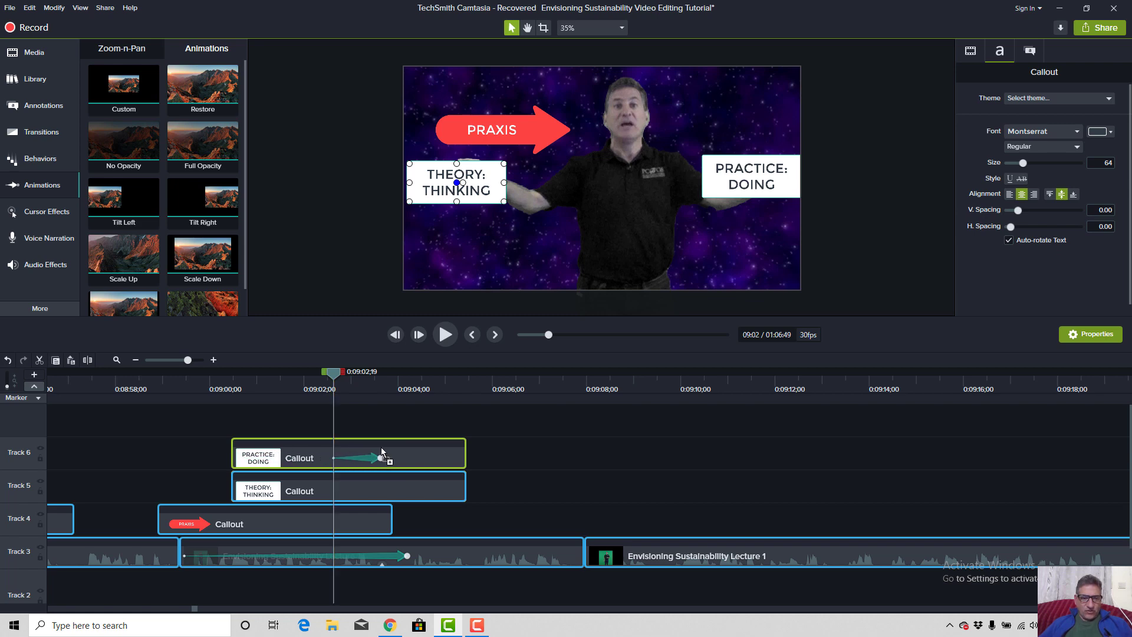
pyautogui.click(381, 448)
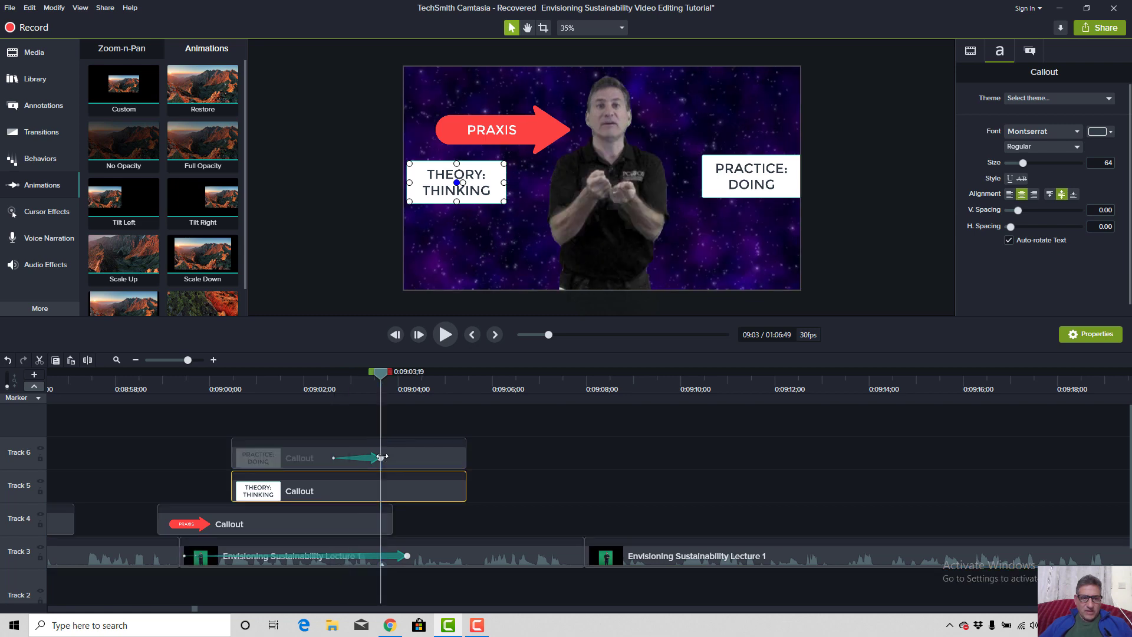
# Make the PRACTICE: DOING animation start beyond the canvas edge, next to the presenter's hand, and end over his shoulder at 0:09:03;19.
pyautogui.click(731, 183)
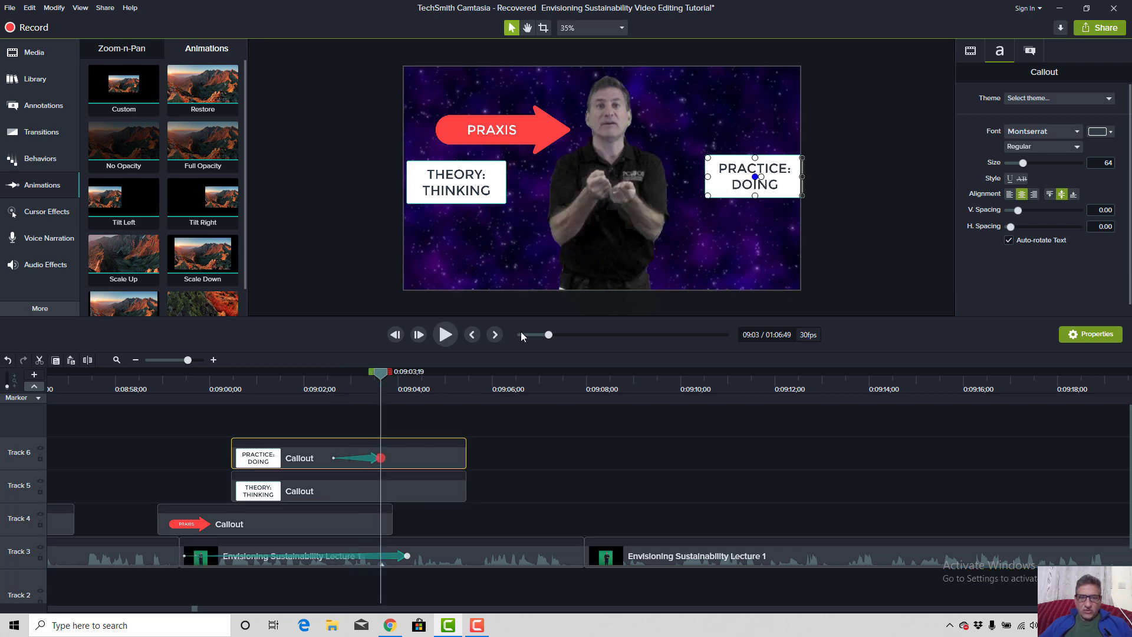
pyautogui.click(334, 458)
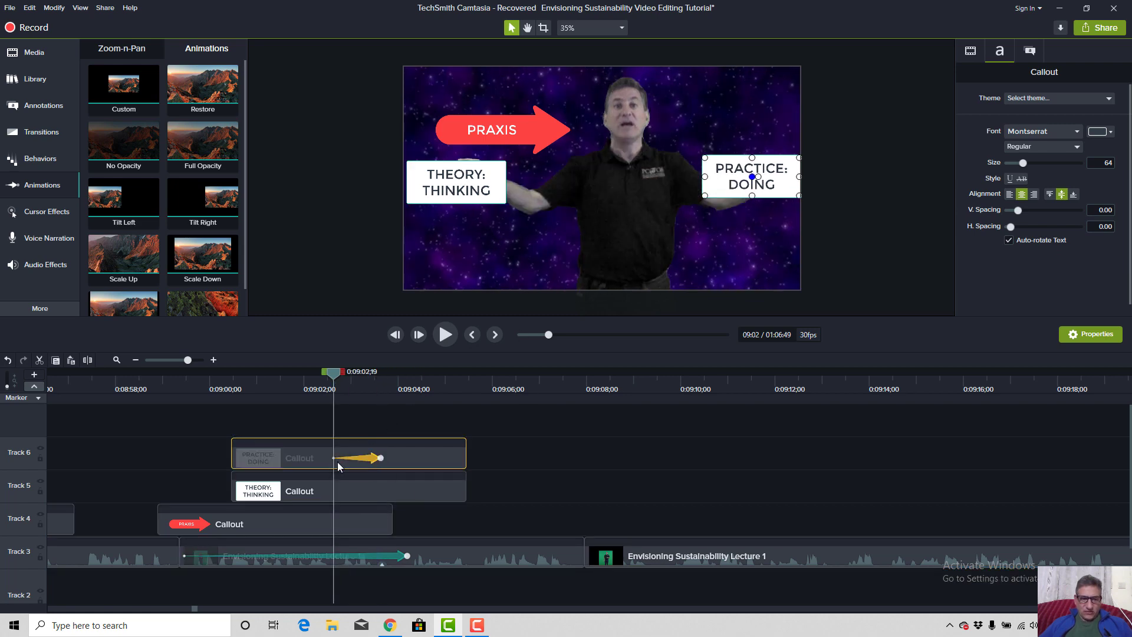
pyautogui.moveTo(735, 189); pyautogui.dragTo(829, 186)
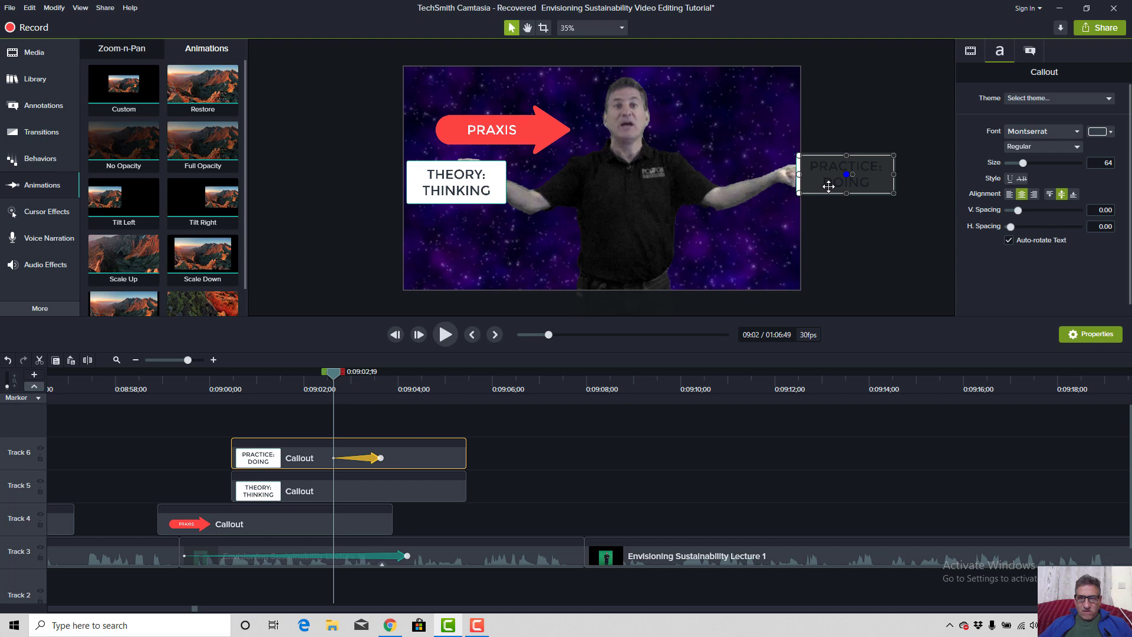
pyautogui.moveTo(332, 378); pyautogui.dragTo(377, 405)
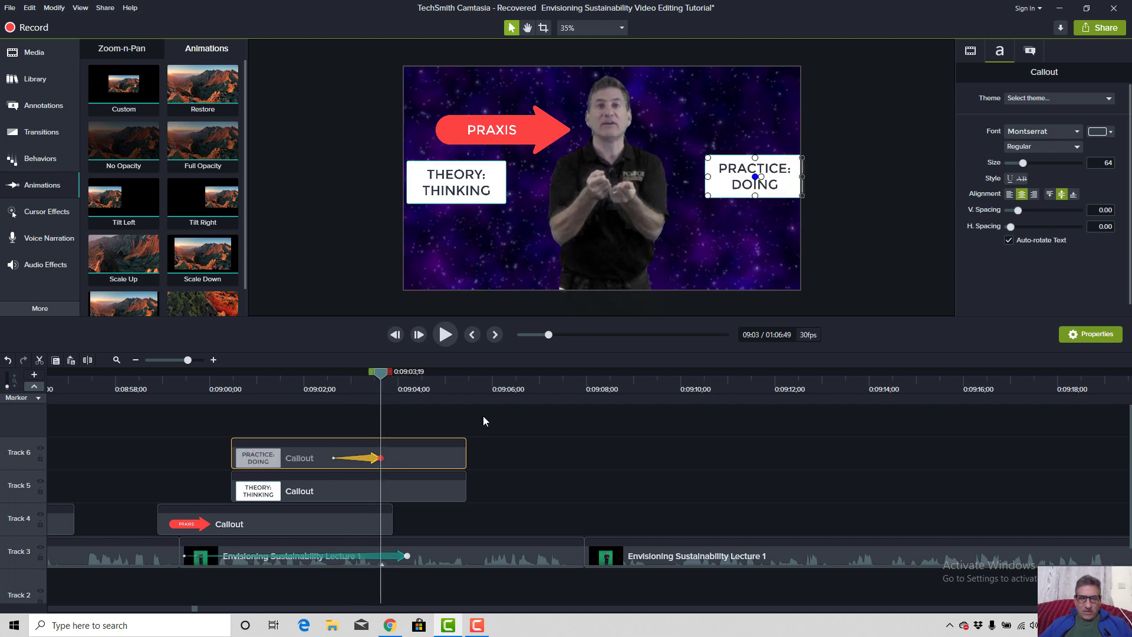
pyautogui.moveTo(754, 191); pyautogui.dragTo(669, 189)
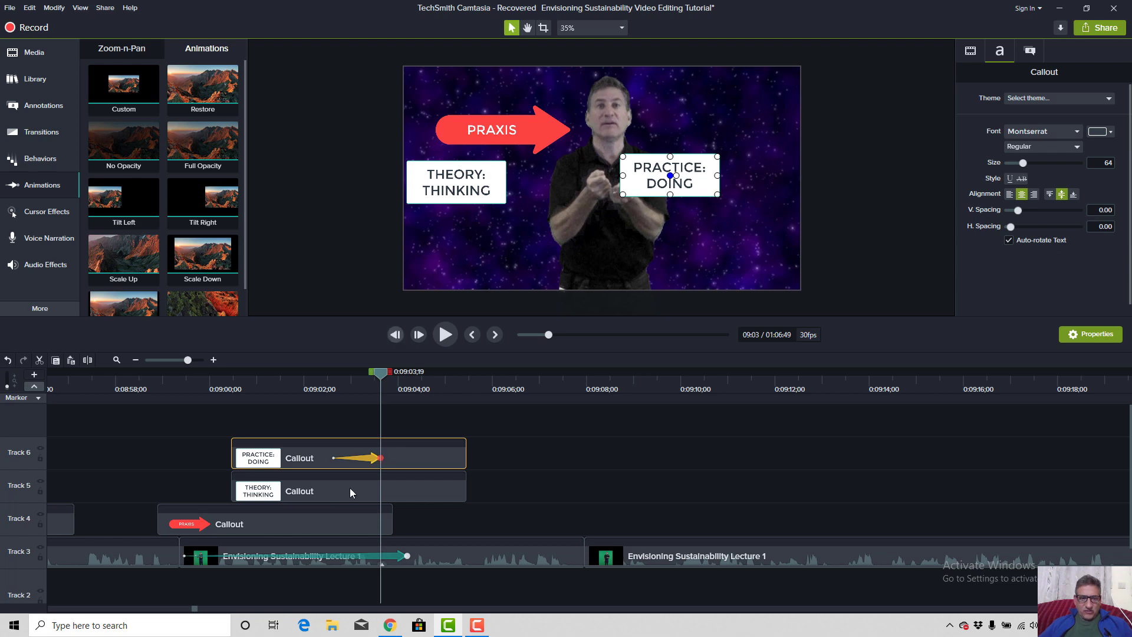
# Add a matching custom animation that brings THEORY: THINKING inward beside PRACTICE: DOING, and raise the PRAXIS arrow slightly.
pyautogui.moveTo(129, 88); pyautogui.dragTo(381, 490)
pyautogui.click(380, 491)
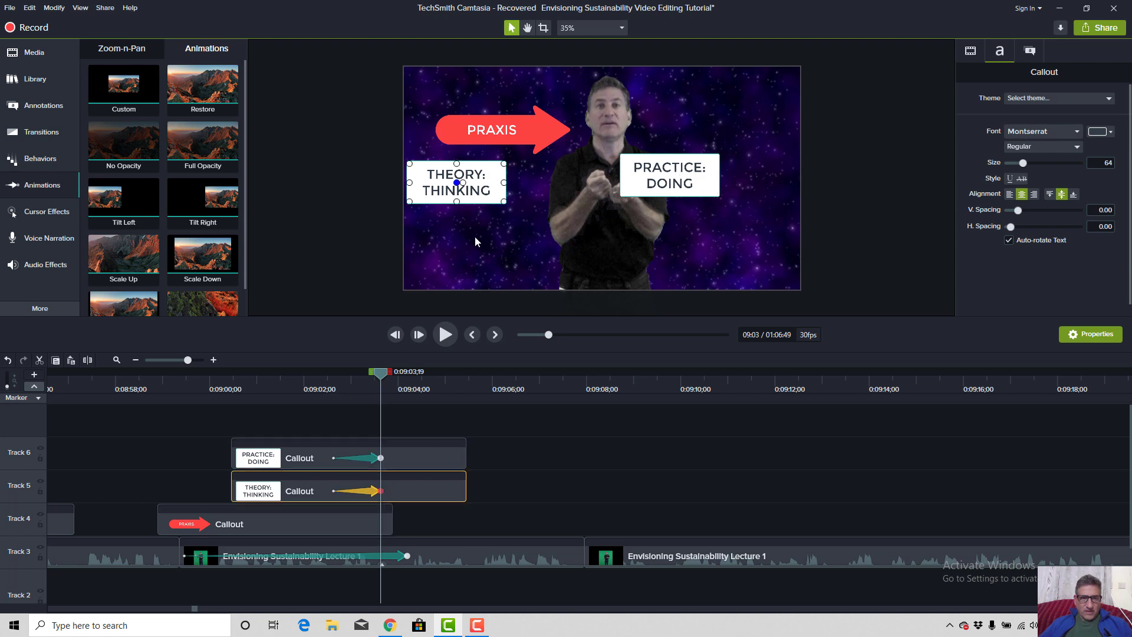
pyautogui.moveTo(454, 181); pyautogui.dragTo(526, 174)
pyautogui.moveTo(461, 119); pyautogui.dragTo(467, 114)
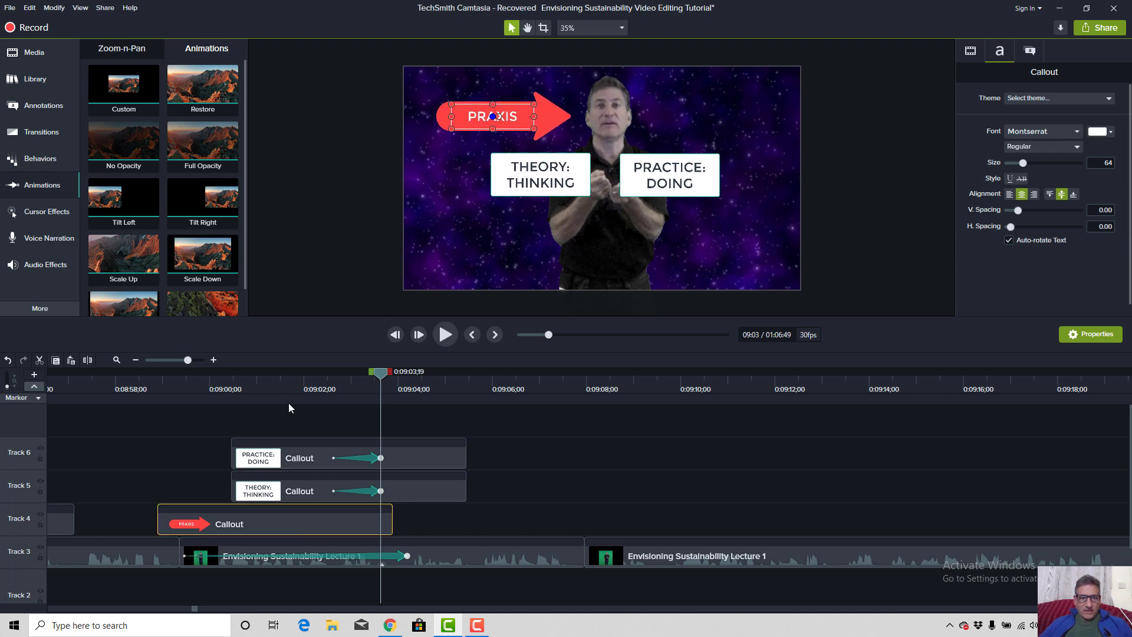
# Replay the pointing gesture and nudge the THEORY: THINKING callout slightly right to meet the presenter's hand at 0:09:01;07.
pyautogui.moveTo(204, 387); pyautogui.dragTo(173, 390)
pyautogui.press('space')
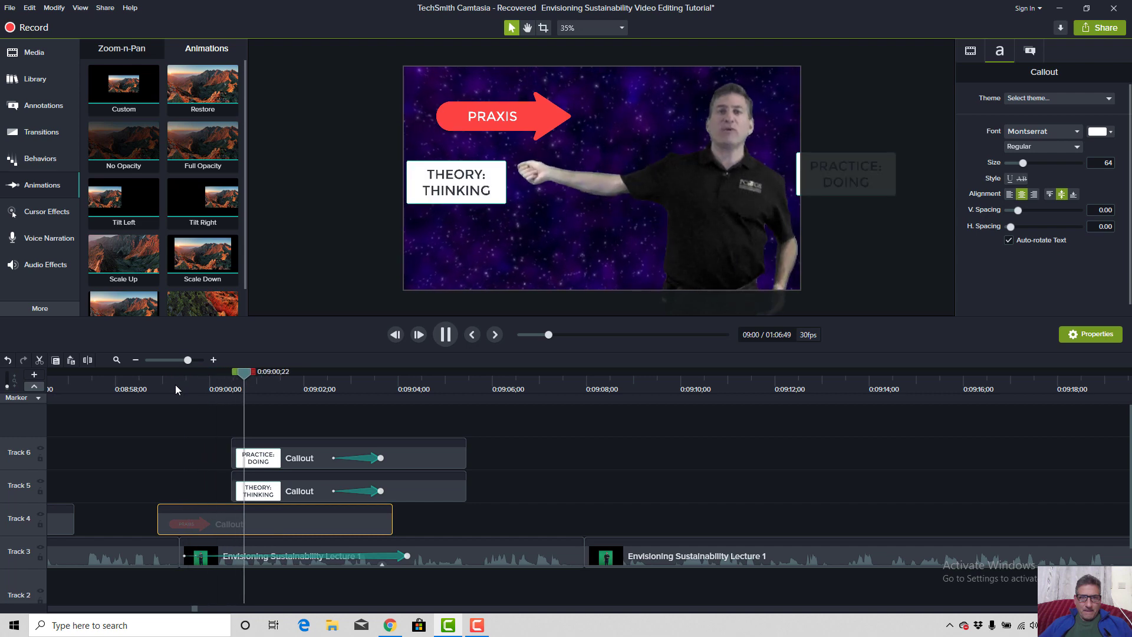
pyautogui.press('space')
pyautogui.click(470, 185)
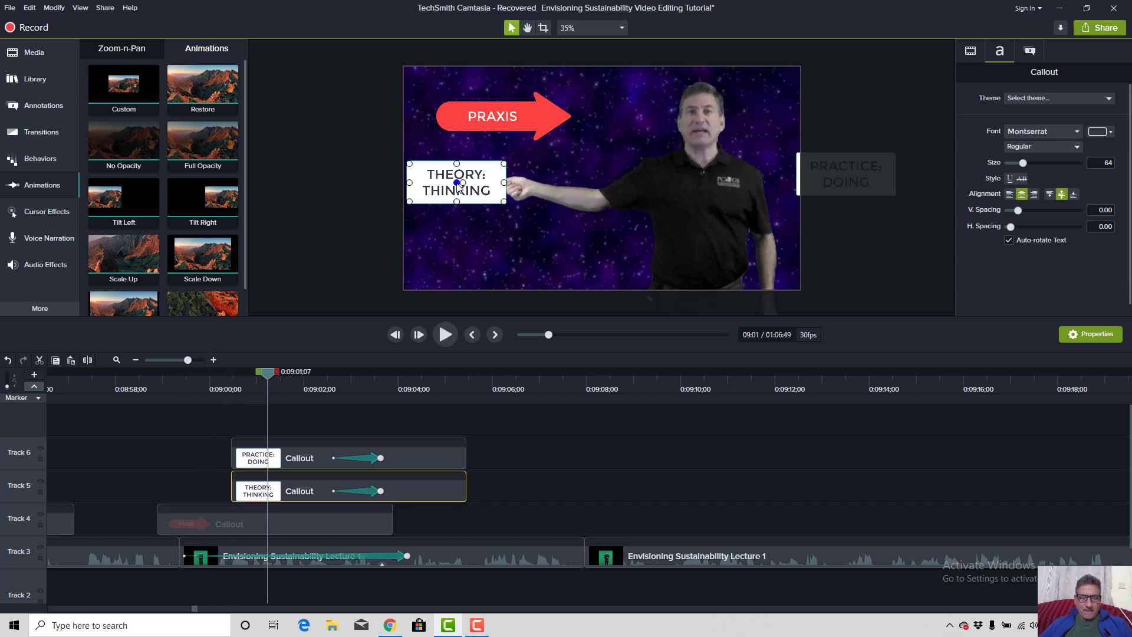
pyautogui.moveTo(463, 177); pyautogui.dragTo(466, 181)
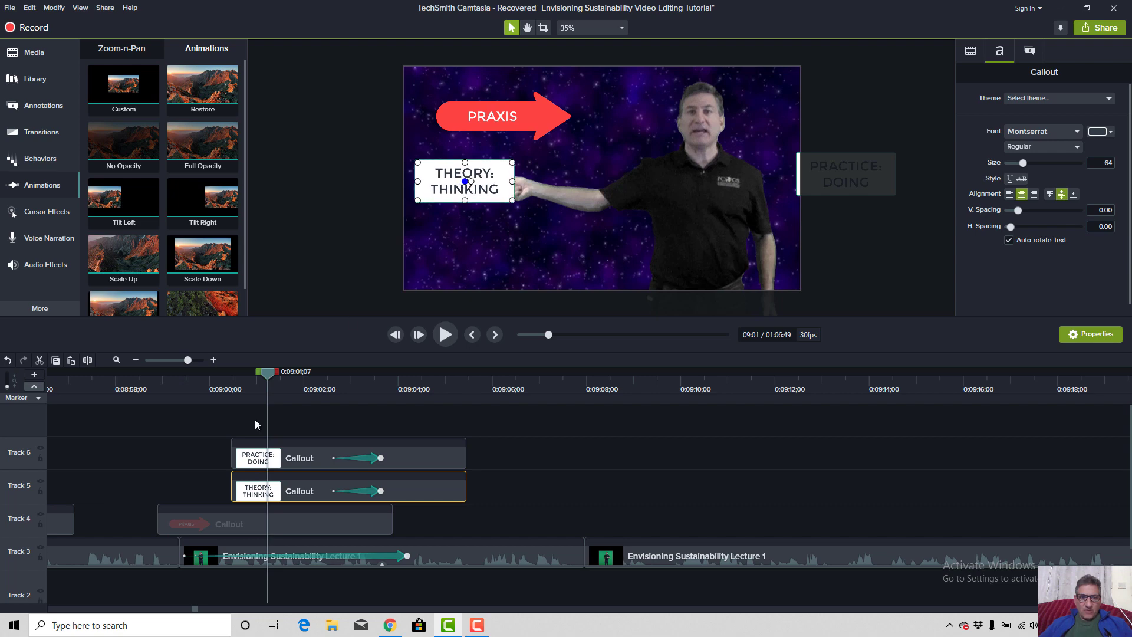
# Extend the THEORY: THINKING callout back to the PRAXIS clip's start and try a custom slide-in animation from outside the canvas.
pyautogui.moveTo(235, 483); pyautogui.dragTo(162, 489)
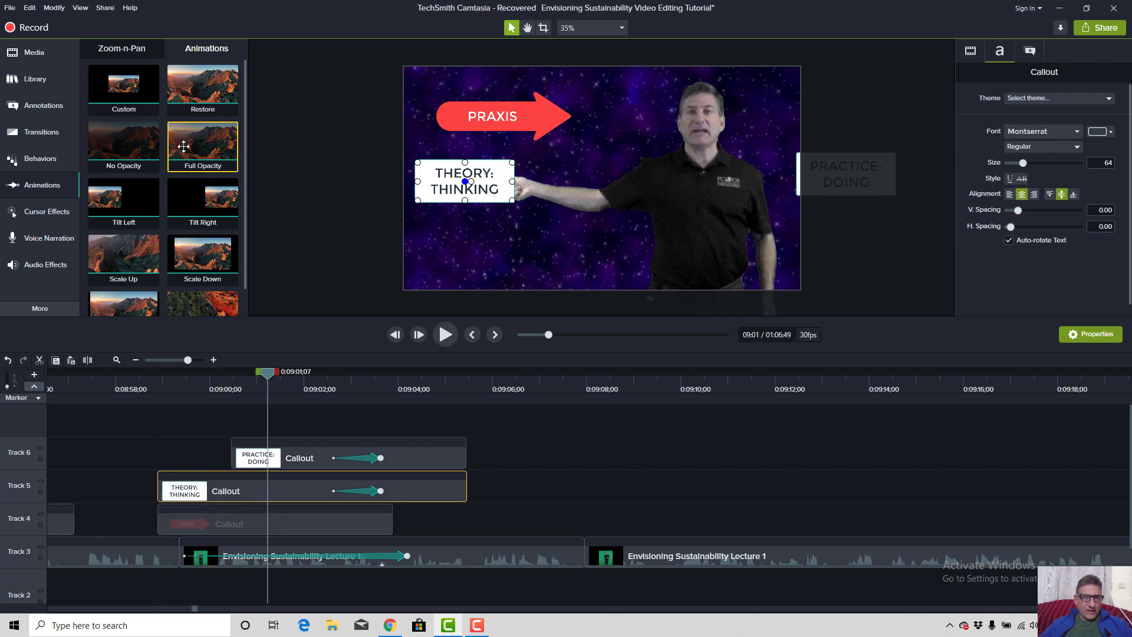
pyautogui.moveTo(115, 105); pyautogui.dragTo(251, 487)
pyautogui.moveTo(475, 198); pyautogui.dragTo(476, 187)
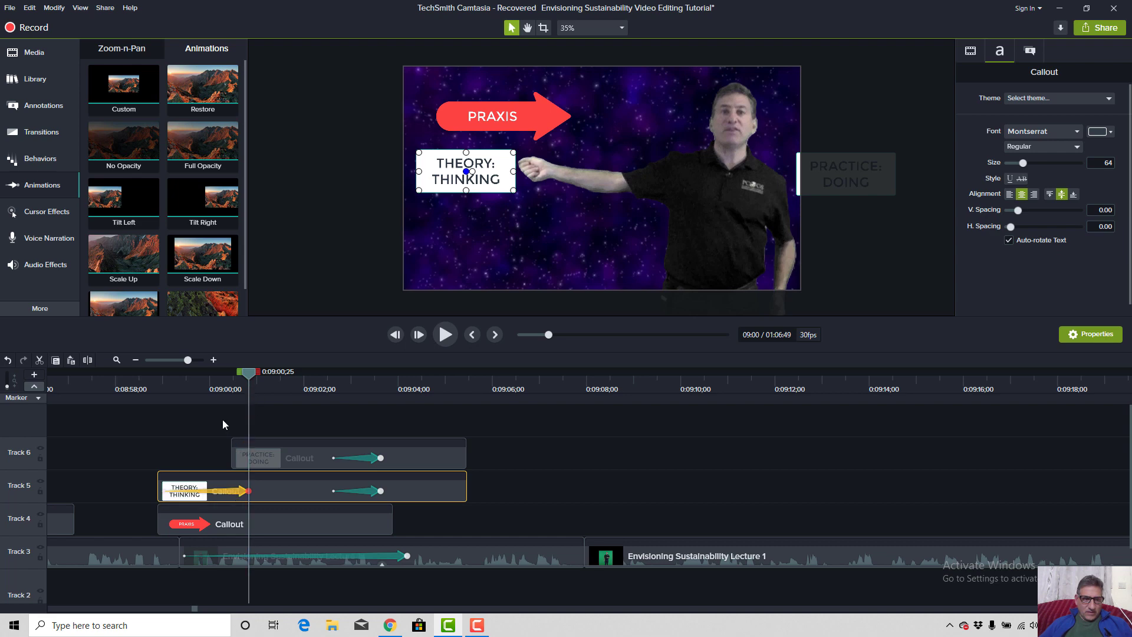
pyautogui.click(165, 490)
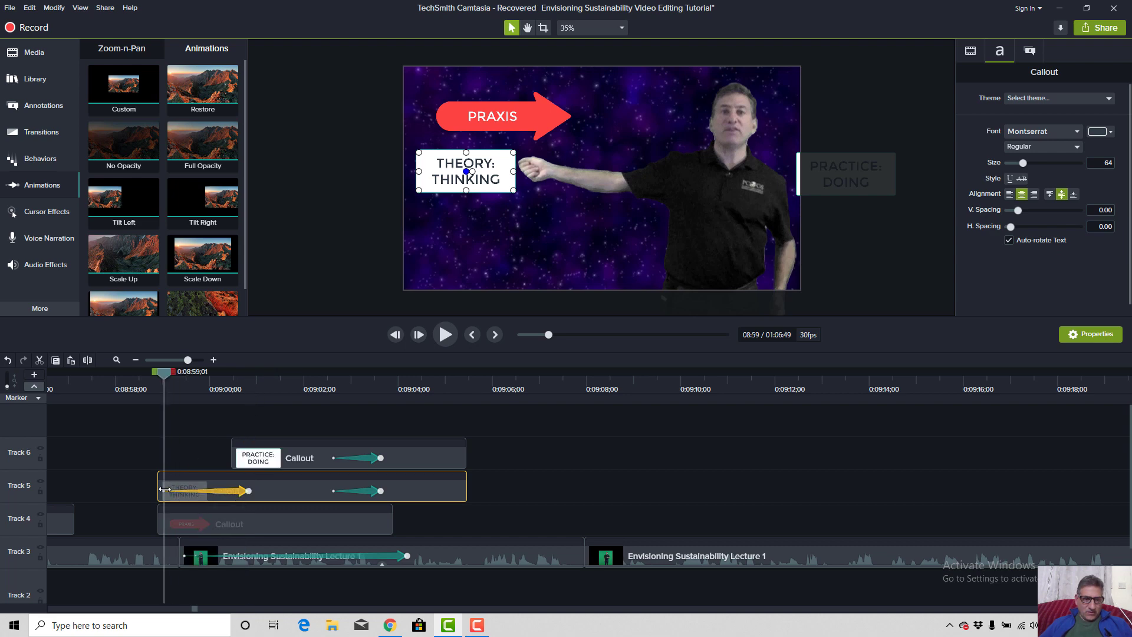
pyautogui.moveTo(436, 189); pyautogui.dragTo(320, 189)
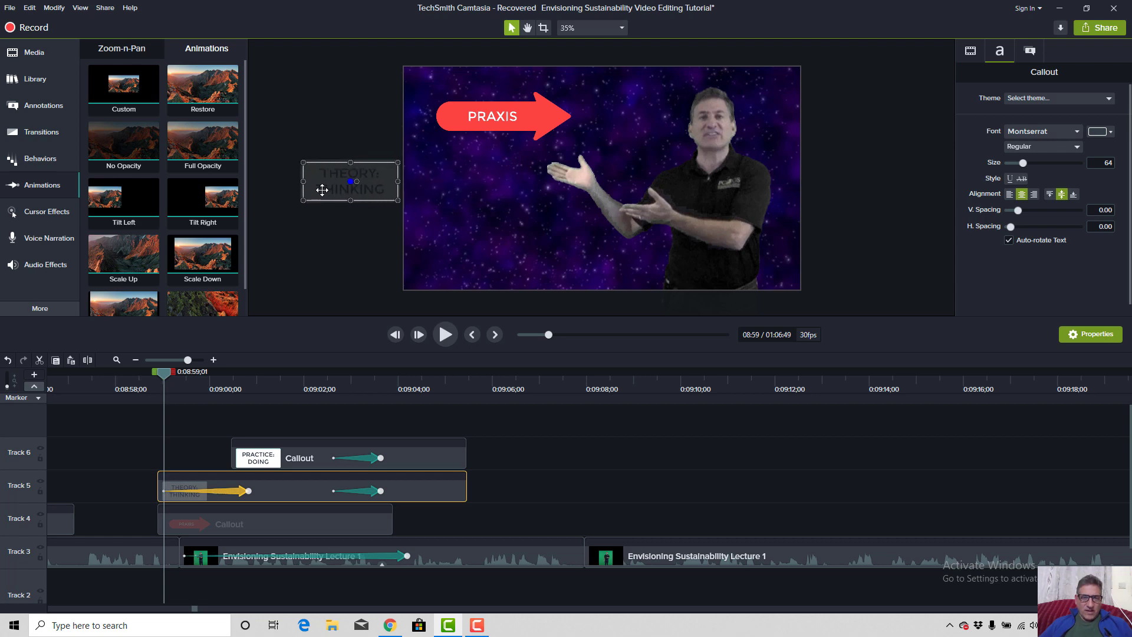
# Replay the callout animations and extend the PRAXIS callout on Track 4 to end together with the callouts above it.
pyautogui.moveTo(162, 374); pyautogui.dragTo(150, 397)
pyautogui.press('space')
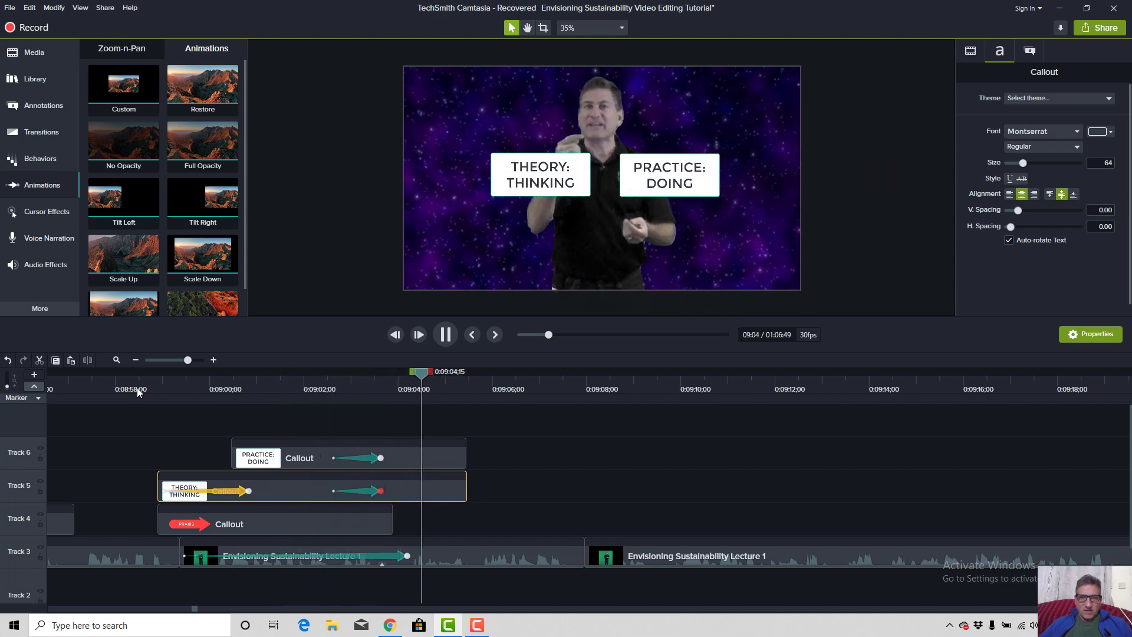
pyautogui.press('space')
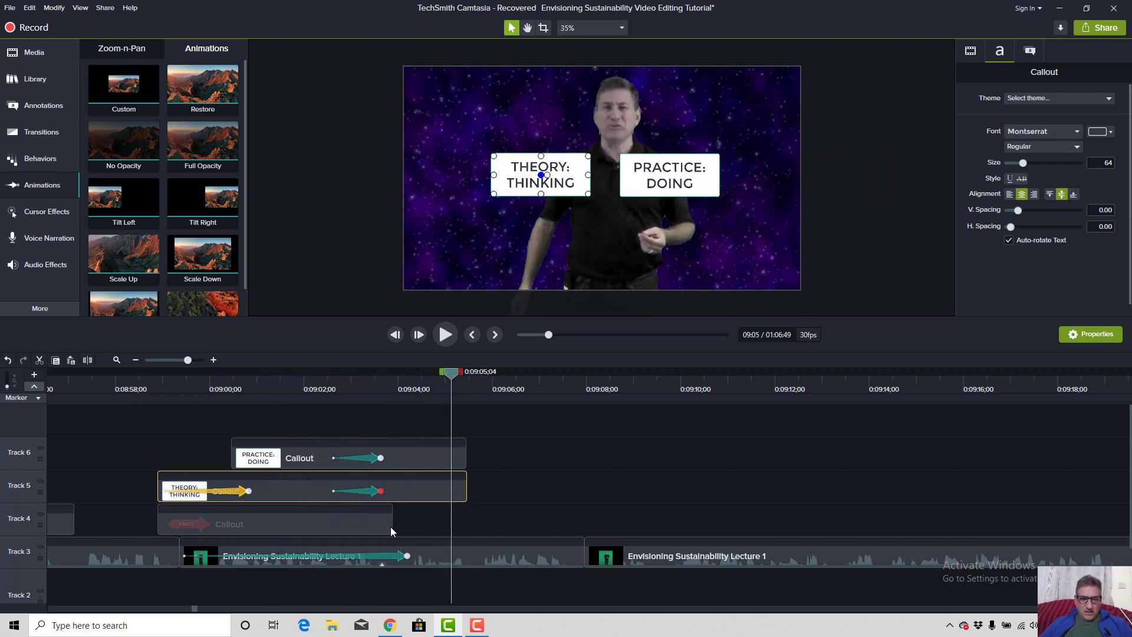
pyautogui.moveTo(394, 525); pyautogui.dragTo(472, 524)
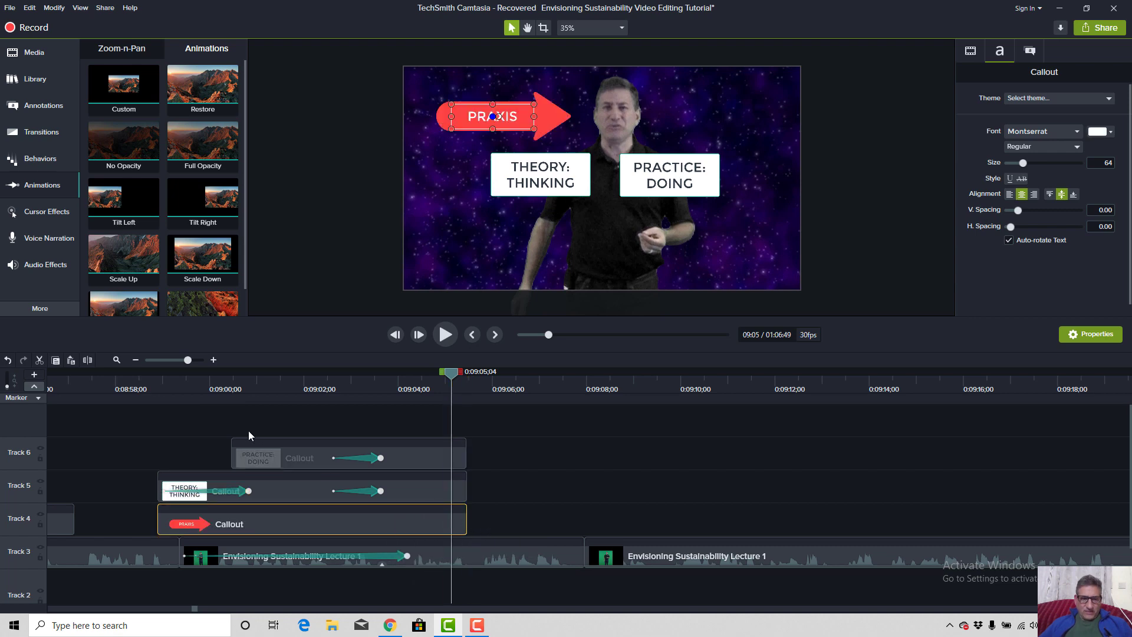
# Replay the slide-in and try placing the THEORY: THINKING callout at the presenter's hand at 0:09:00;11.
pyautogui.click(146, 388)
pyautogui.click(141, 388)
pyautogui.press('space')
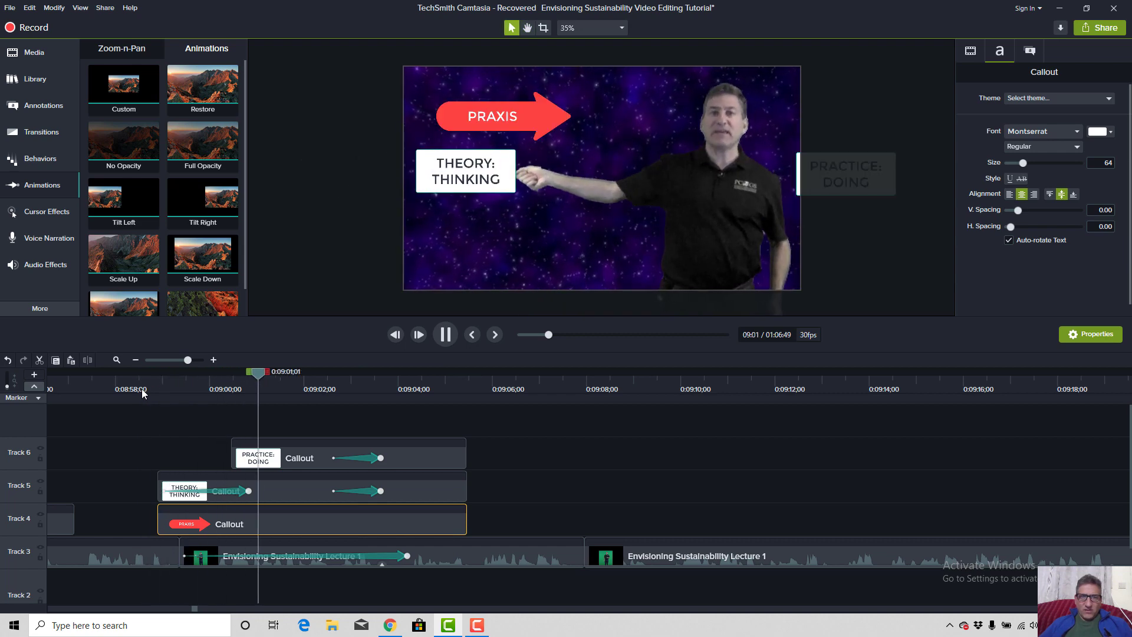
pyautogui.press('space')
pyautogui.moveTo(158, 387); pyautogui.dragTo(227, 411)
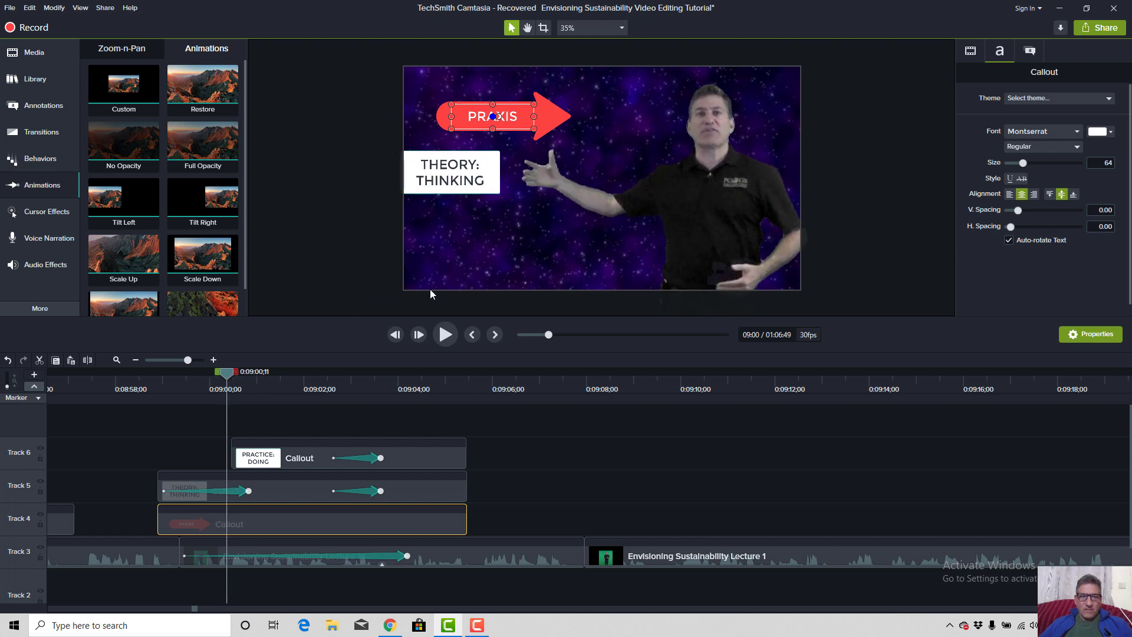
pyautogui.moveTo(470, 188); pyautogui.dragTo(487, 178)
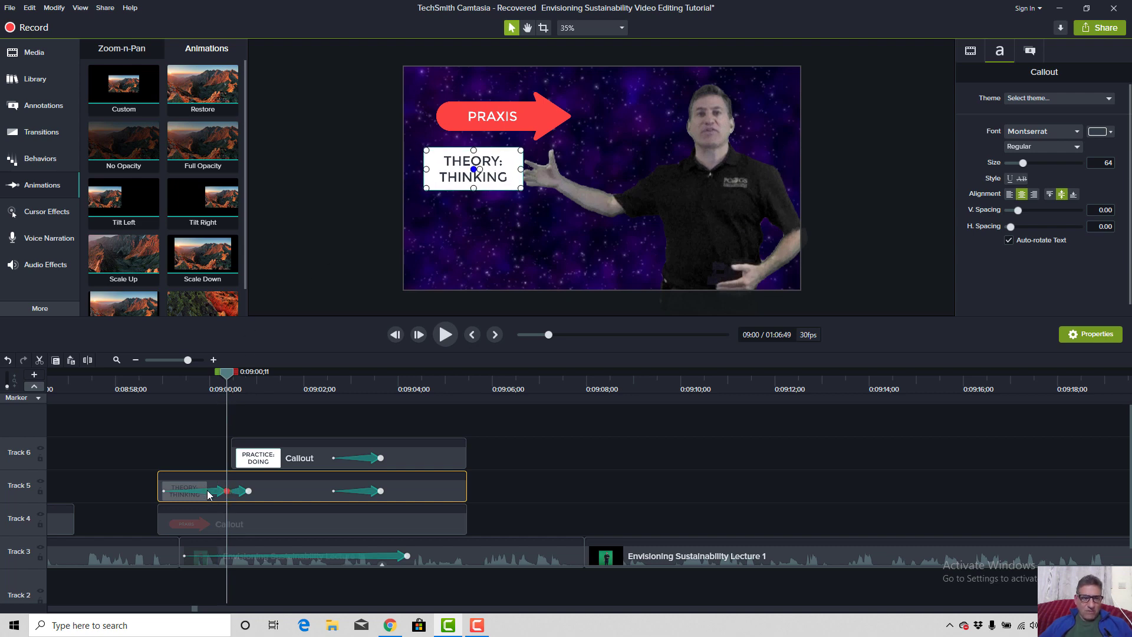
# Delete both slide-in animations at the start of the THEORY: THINKING callout and place the callout beside the presenter's hand.
pyautogui.press('Delete')
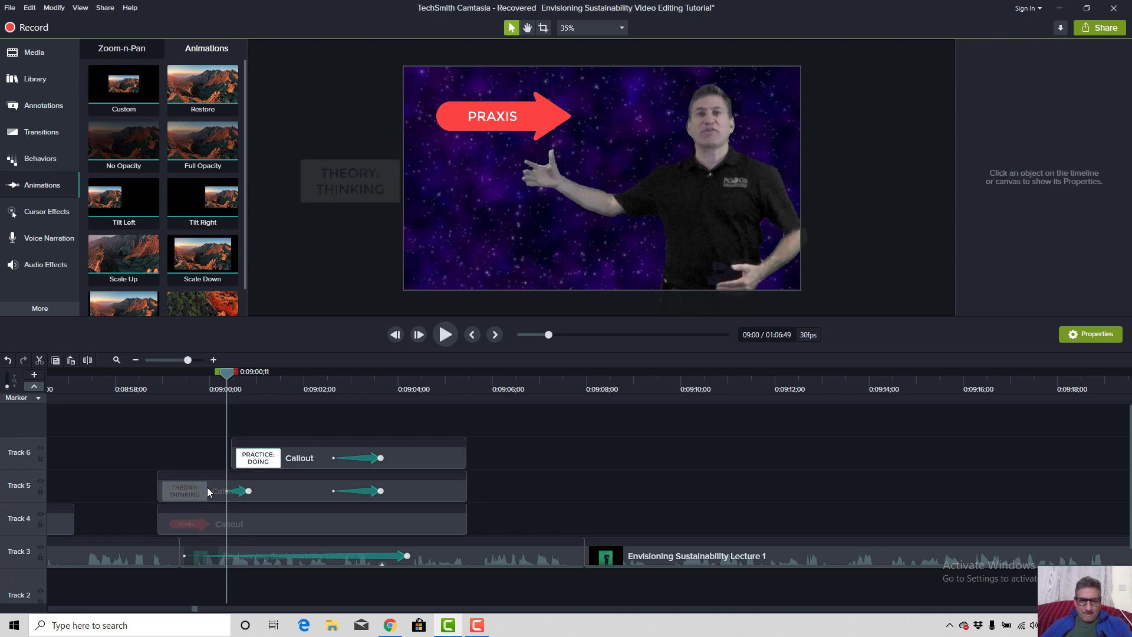
pyautogui.click(237, 494)
pyautogui.press('Delete')
pyautogui.moveTo(352, 186); pyautogui.dragTo(479, 190)
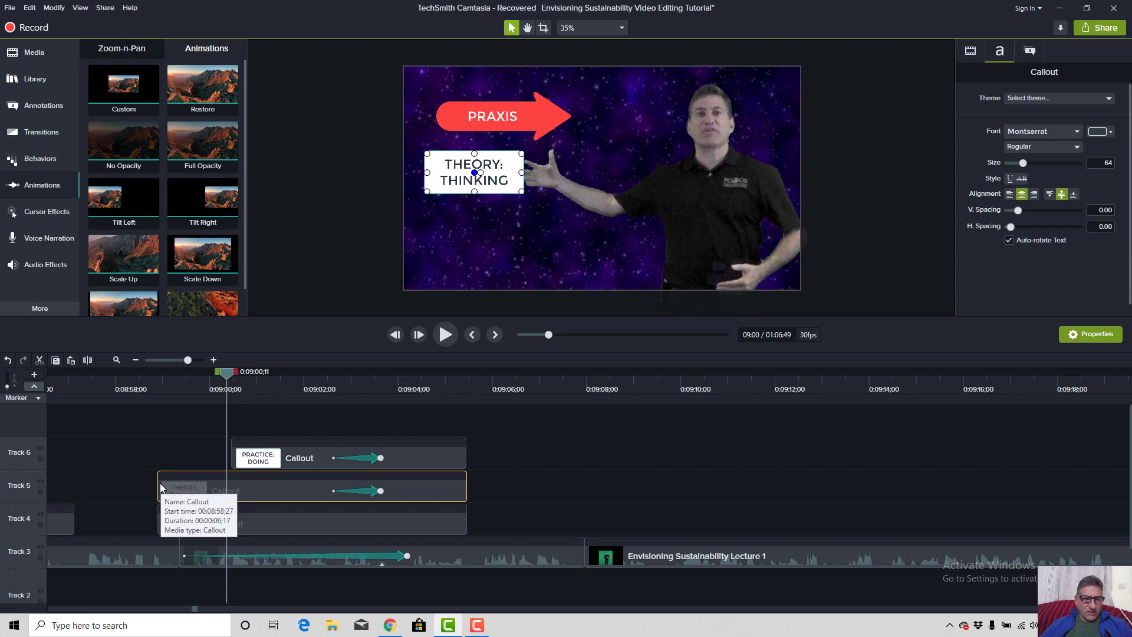
# Trim the start of the THEORY: THINKING callout and add a Fade transition at its beginning.
pyautogui.moveTo(160, 483); pyautogui.dragTo(190, 484)
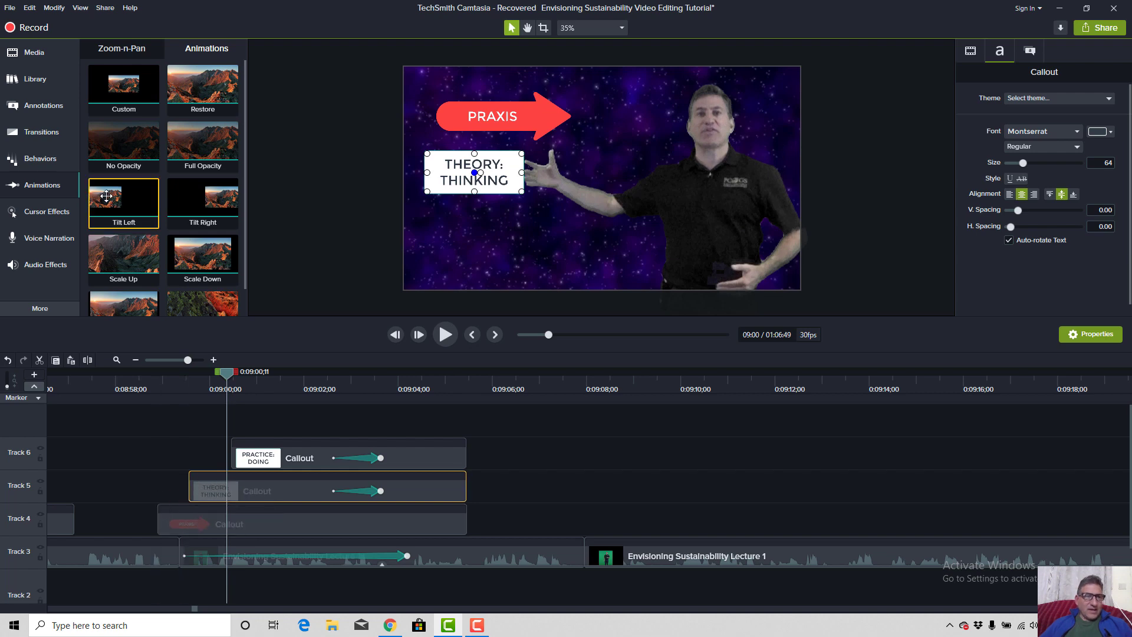
pyautogui.click(53, 124)
pyautogui.scroll(5, 129, 179)
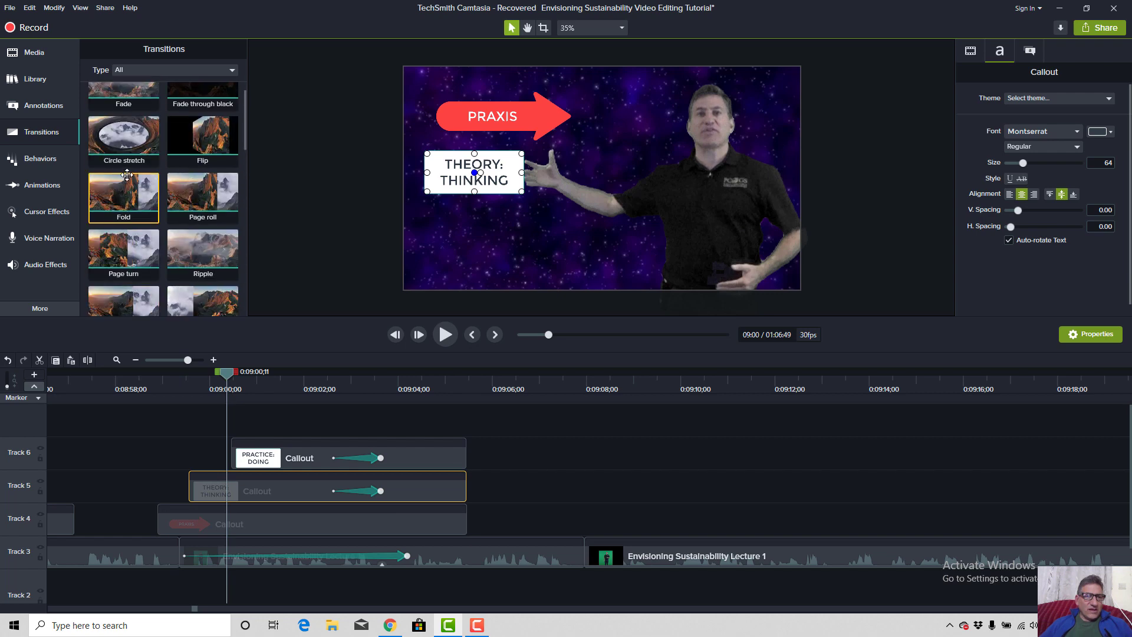
pyautogui.moveTo(124, 131); pyautogui.dragTo(232, 490)
# Replay the fade-in and trim the THEORY: THINKING callout to start slightly before the PRACTICE: DOING callout.
pyautogui.click(180, 388)
pyautogui.press('space')
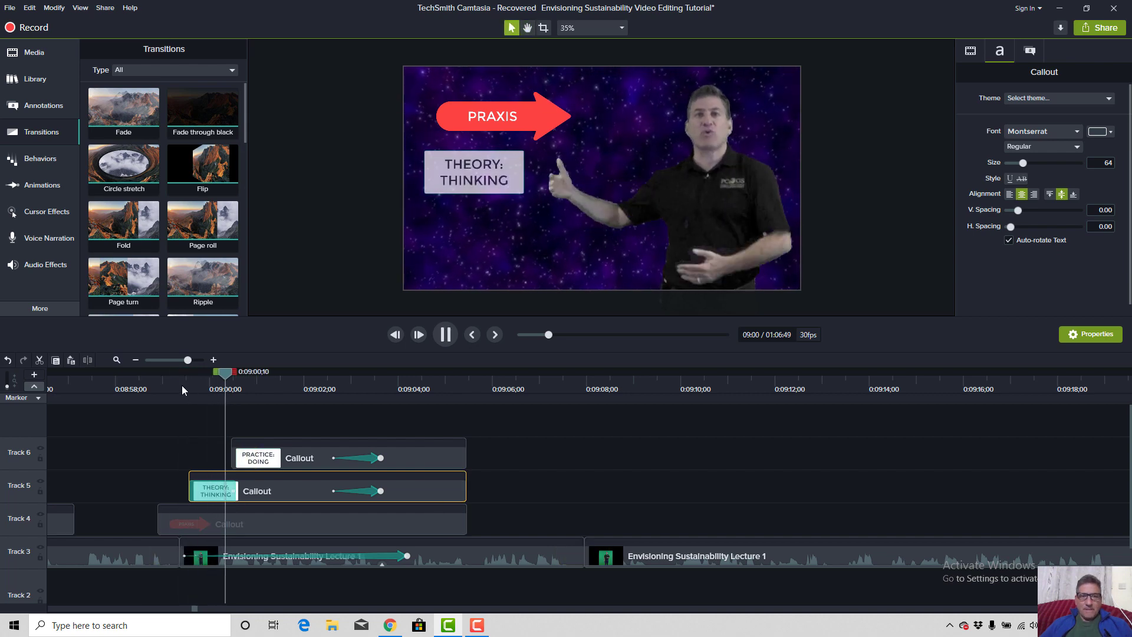
pyautogui.press('space')
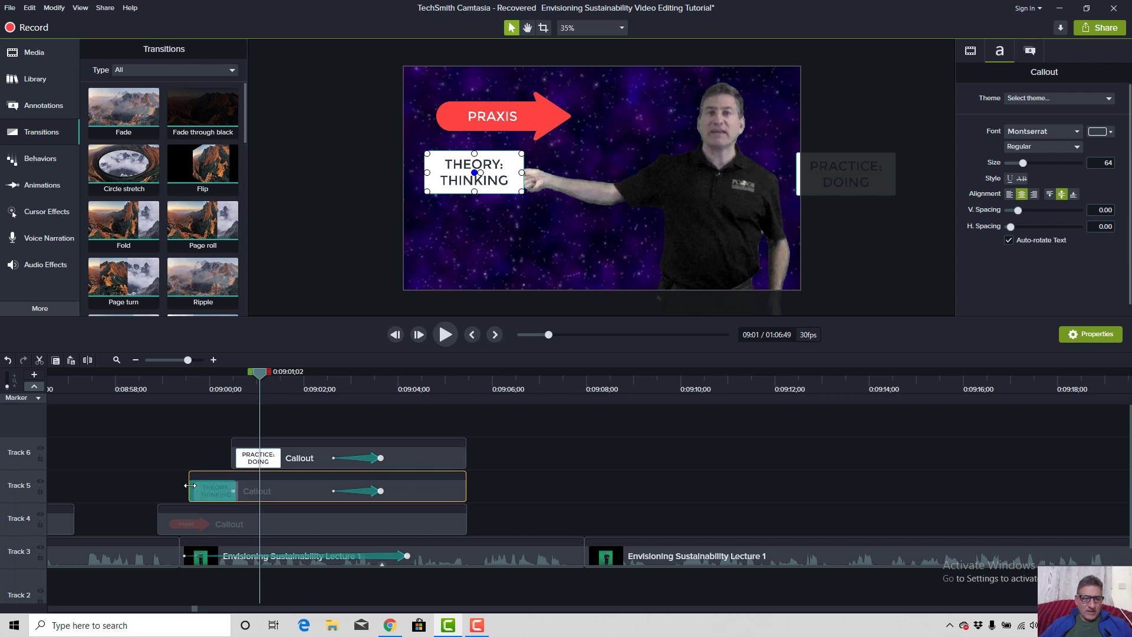
pyautogui.moveTo(206, 486)
pyautogui.mouseDown()
pyautogui.moveTo(185, 483)
pyautogui.moveTo(208, 490)
pyautogui.mouseUp()
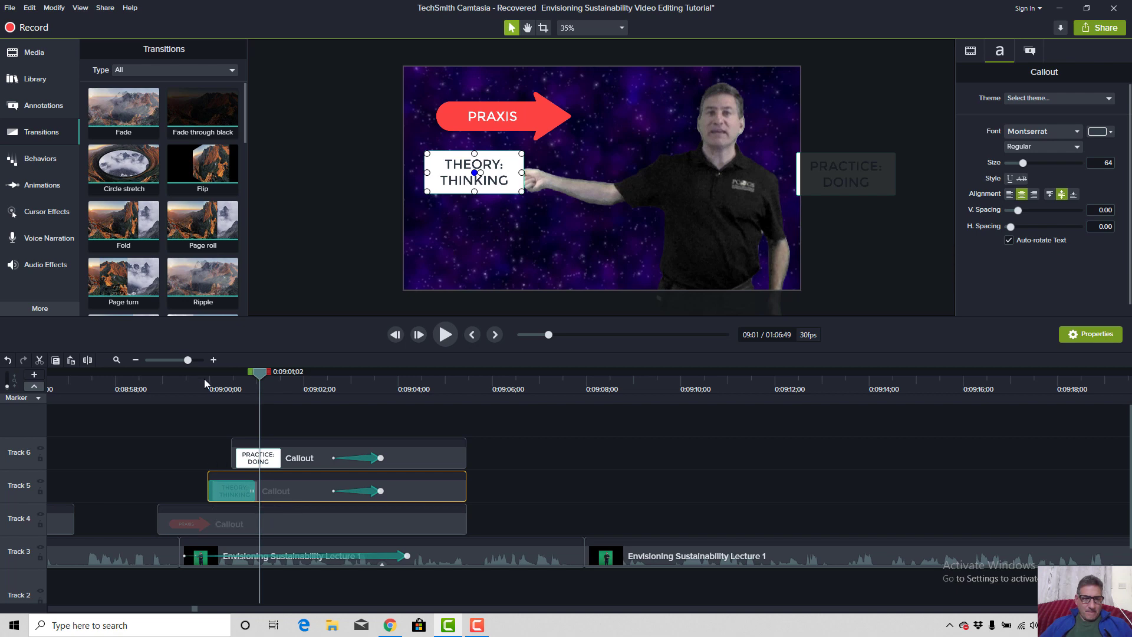
pyautogui.click(207, 387)
pyautogui.press('space')
pyautogui.press('space')
pyautogui.moveTo(207, 484); pyautogui.dragTo(210, 486)
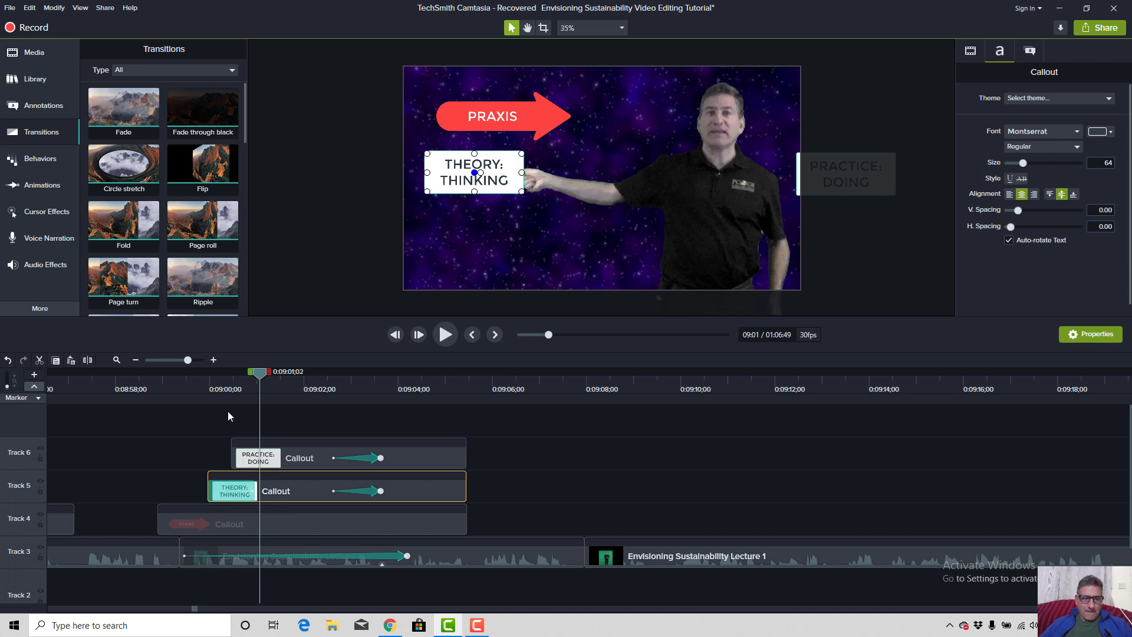
# Shorten the THEORY: THINKING callout's Fade transition to about half its length and replay the entrance.
pyautogui.moveTo(220, 385)
pyautogui.mouseDown()
pyautogui.moveTo(234, 376)
pyautogui.moveTo(206, 387)
pyautogui.moveTo(230, 396)
pyautogui.mouseUp()
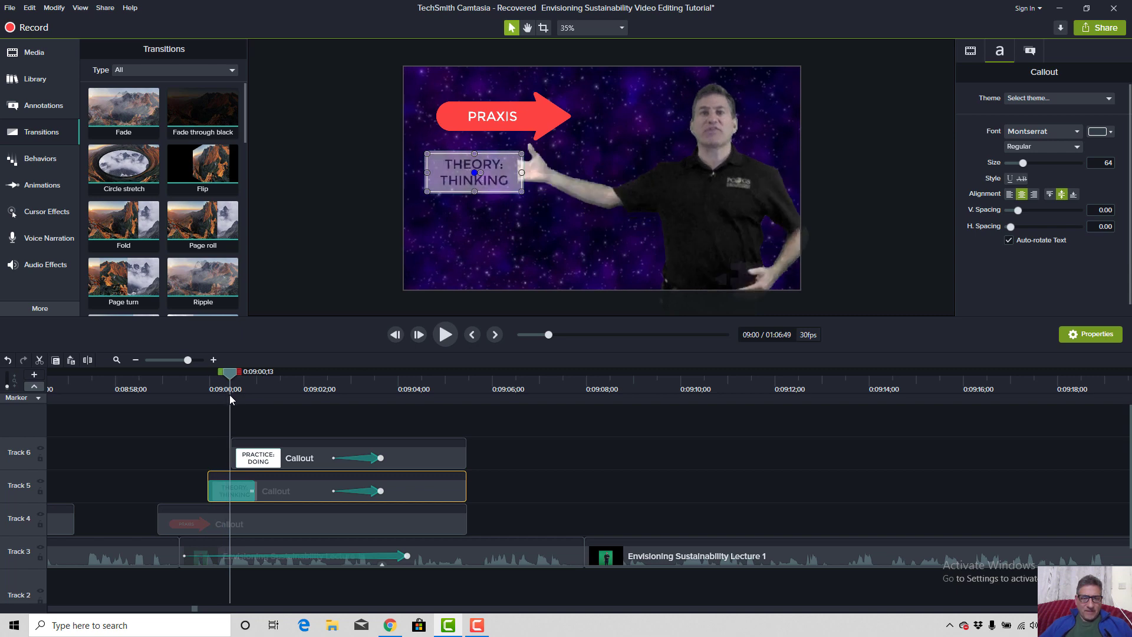
pyautogui.click(244, 487)
pyautogui.moveTo(244, 487); pyautogui.dragTo(230, 481)
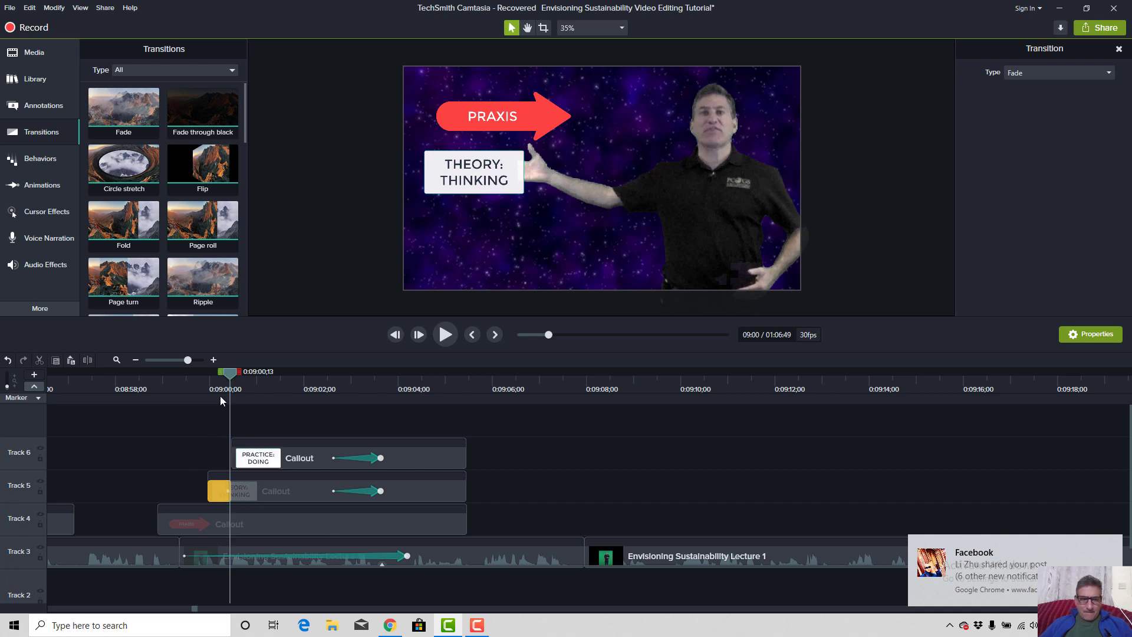
pyautogui.click(197, 381)
pyautogui.press('space')
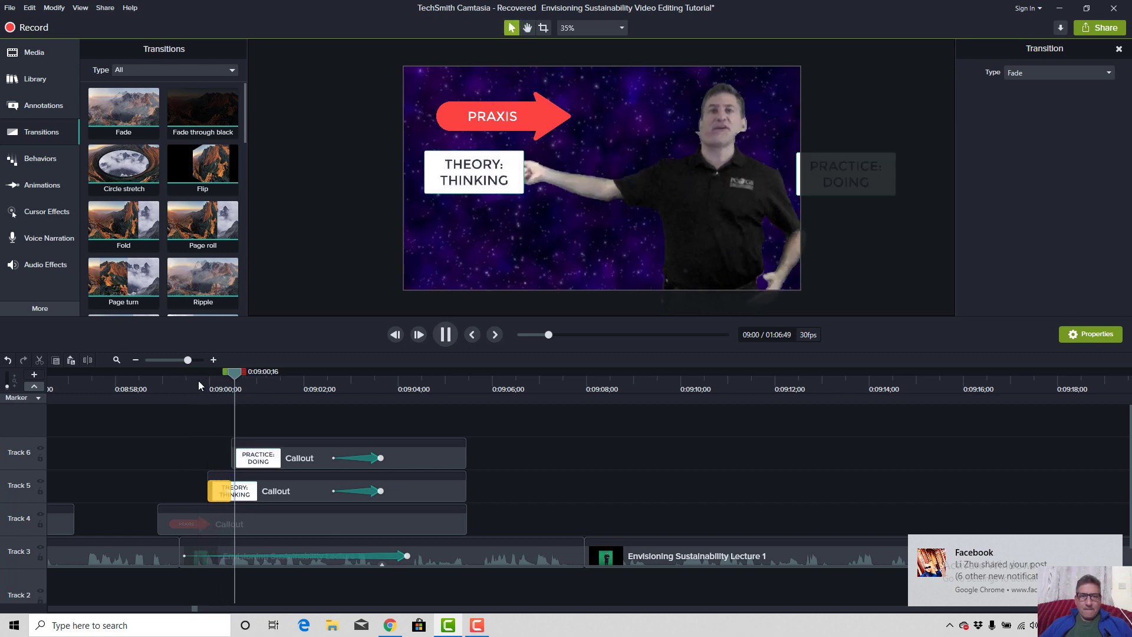
# Shorten the THEORY: THINKING callout's Fade transition a little further and replay the entrance.
pyautogui.press('space')
pyautogui.moveTo(224, 491); pyautogui.dragTo(217, 491)
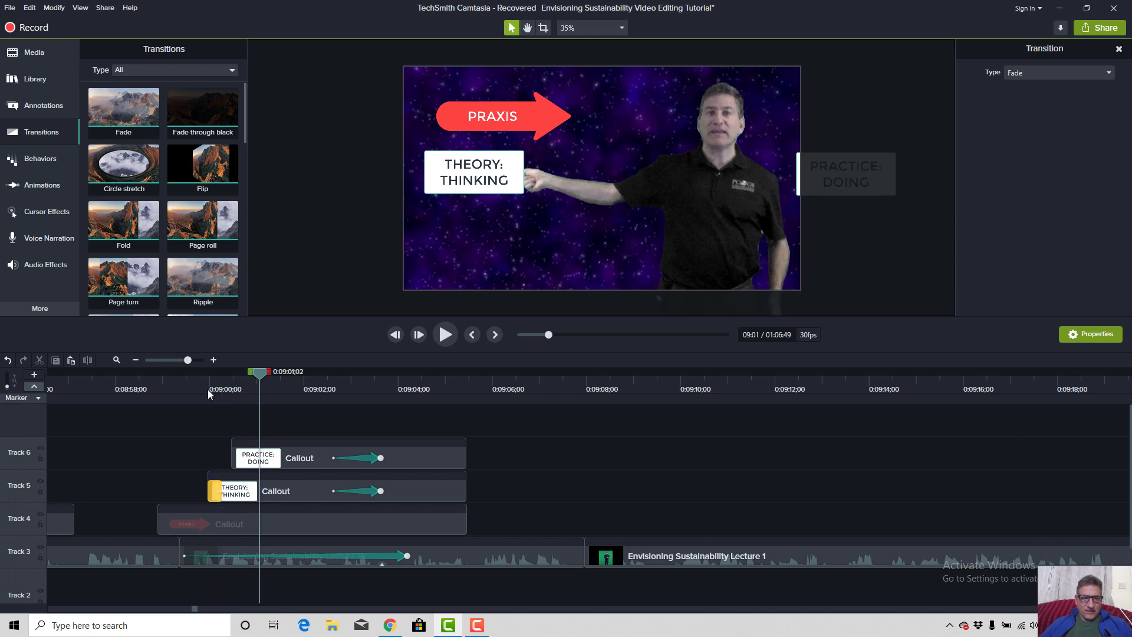
pyautogui.click(204, 381)
pyautogui.press('space')
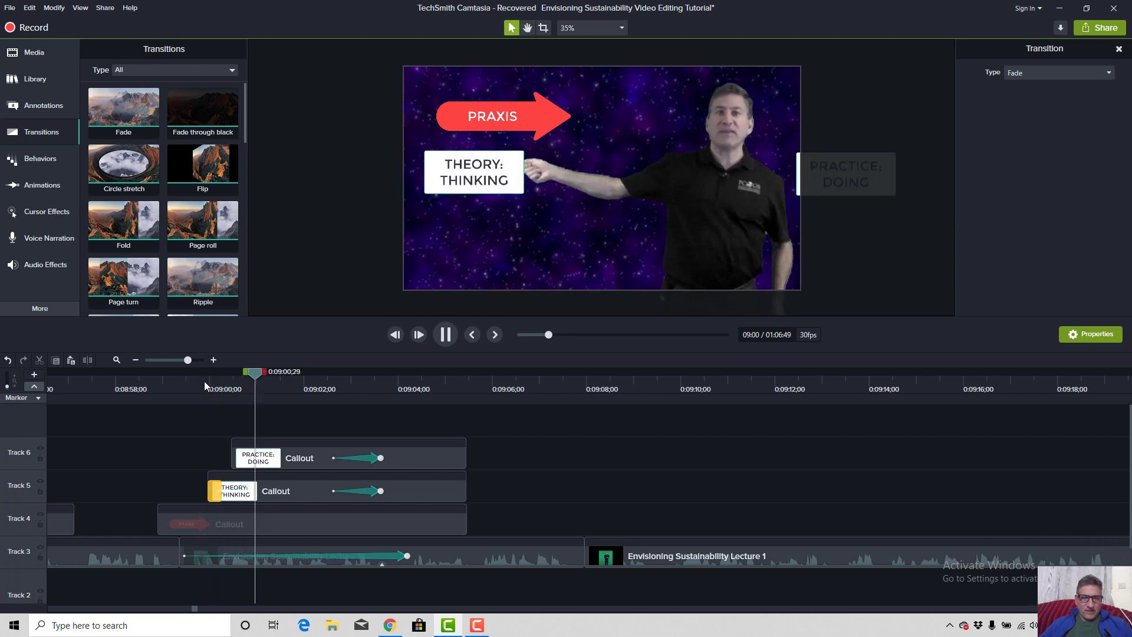
# Extend the THEORY: THINKING callout to start shortly after the PRAXIS callout, lengthen its opening Fade, and replay the entrance.
pyautogui.press('space')
pyautogui.moveTo(207, 492)
pyautogui.mouseDown()
pyautogui.moveTo(184, 492)
pyautogui.moveTo(246, 492)
pyautogui.moveTo(219, 491)
pyautogui.mouseUp()
pyautogui.click(197, 491)
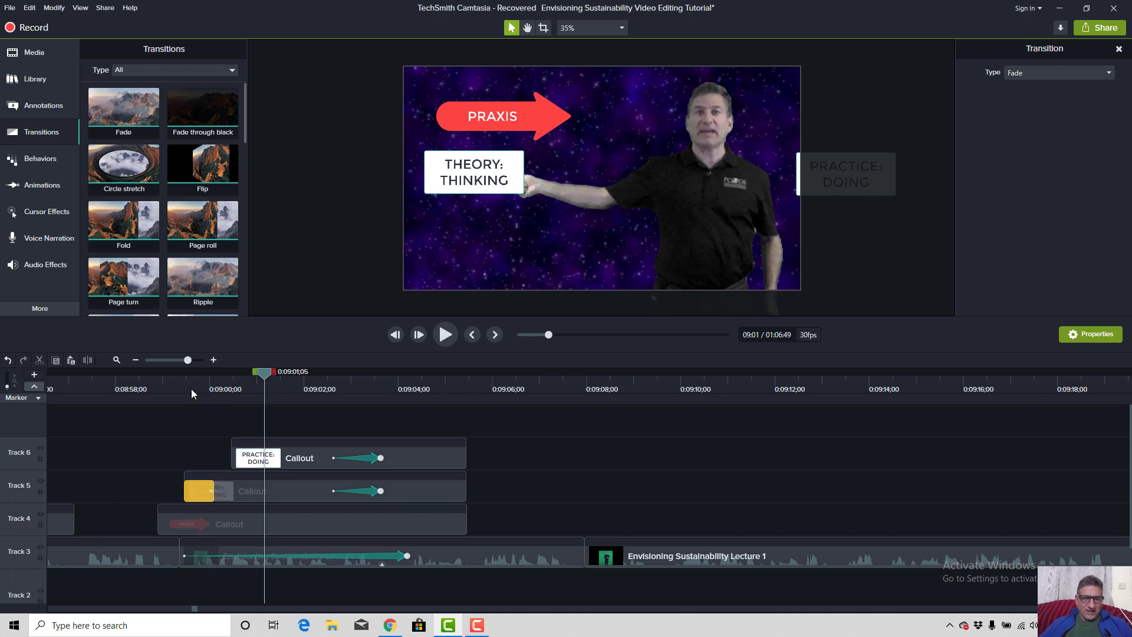
pyautogui.click(154, 381)
pyautogui.press('space')
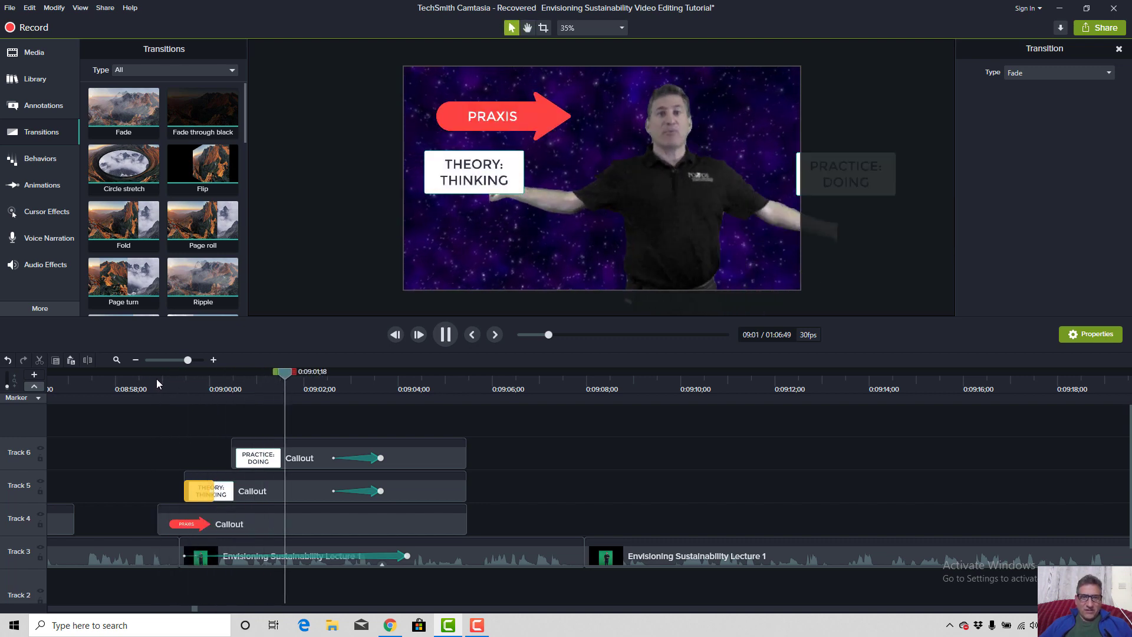
# Play the section from just before the PRAXIS callout to check the callouts' timing against the presenter's gestures.
pyautogui.press('space')
pyautogui.click(151, 388)
pyautogui.press('space')
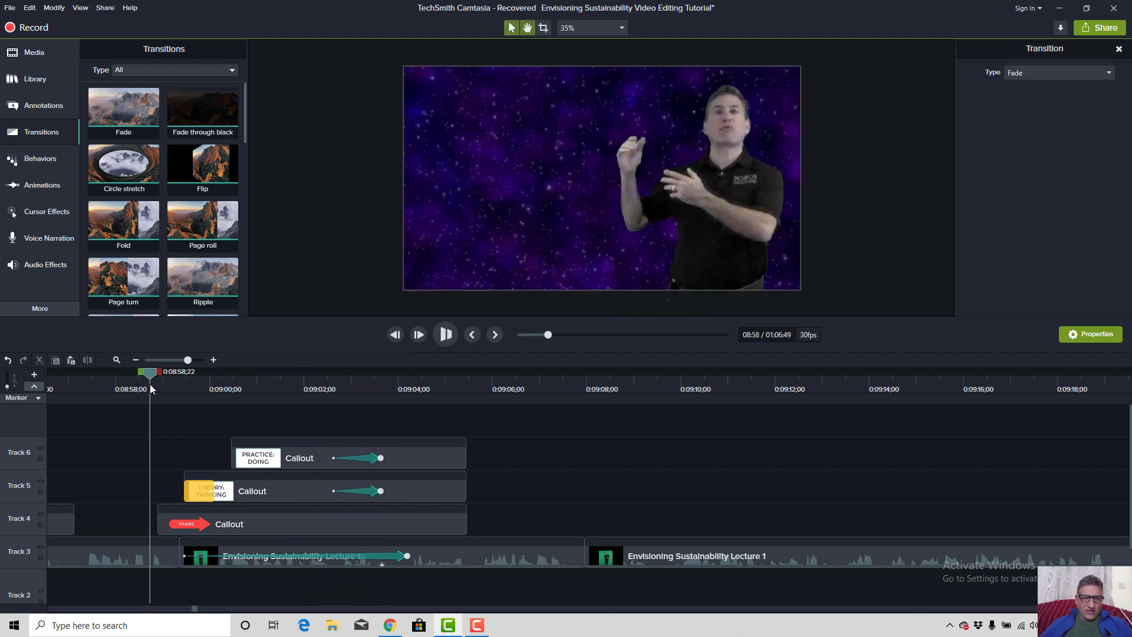
pyautogui.press('space')
pyautogui.click(193, 386)
pyautogui.press('space')
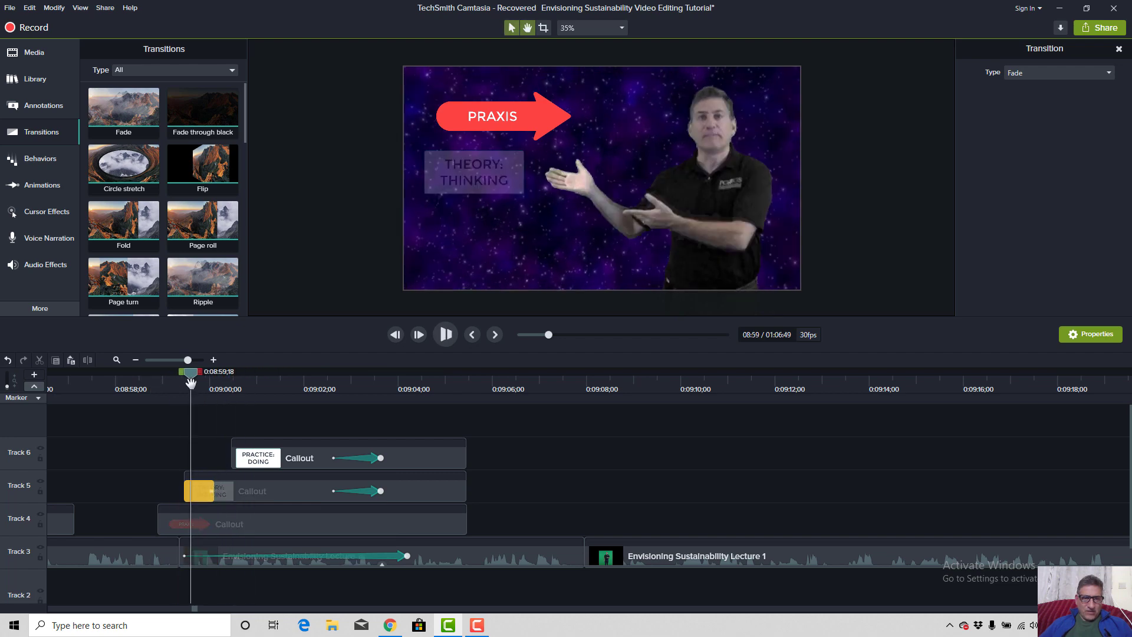
pyautogui.press('space')
pyautogui.click(196, 384)
pyautogui.press('space')
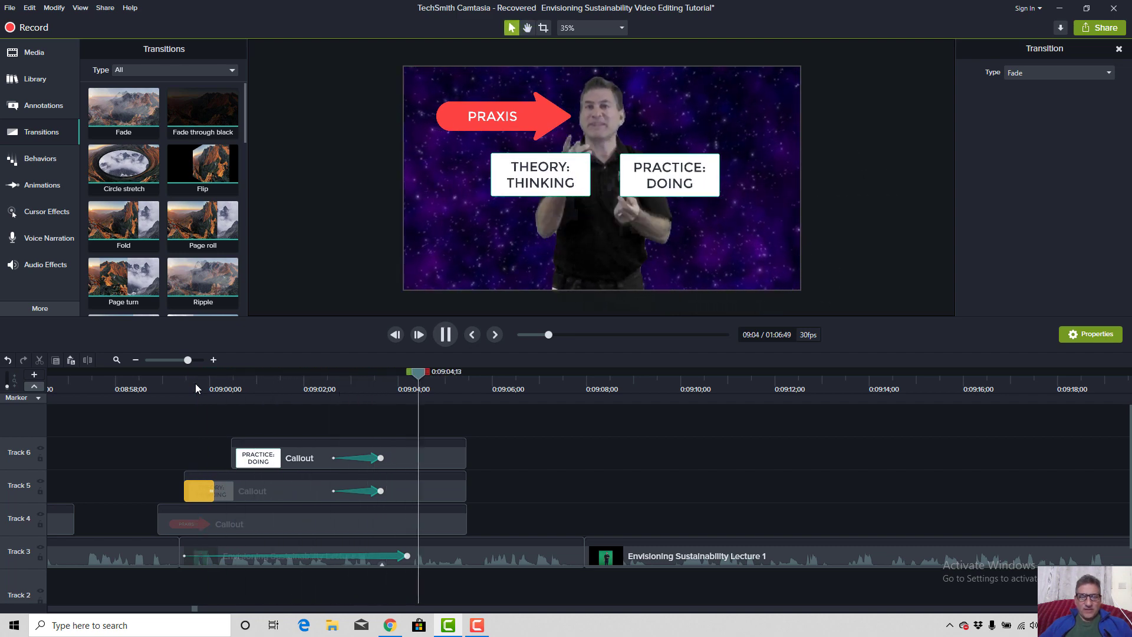
pyautogui.press('space')
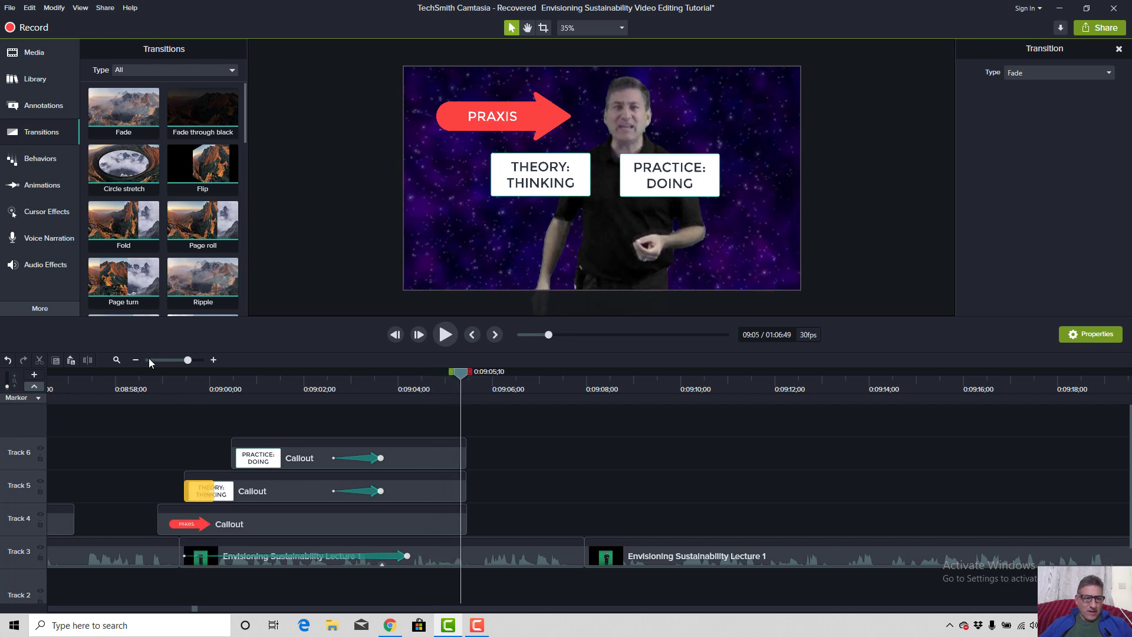
# Add a Fade transition at the start of the PRACTICE: DOING callout and play through its entrance.
pyautogui.moveTo(115, 105); pyautogui.dragTo(248, 460)
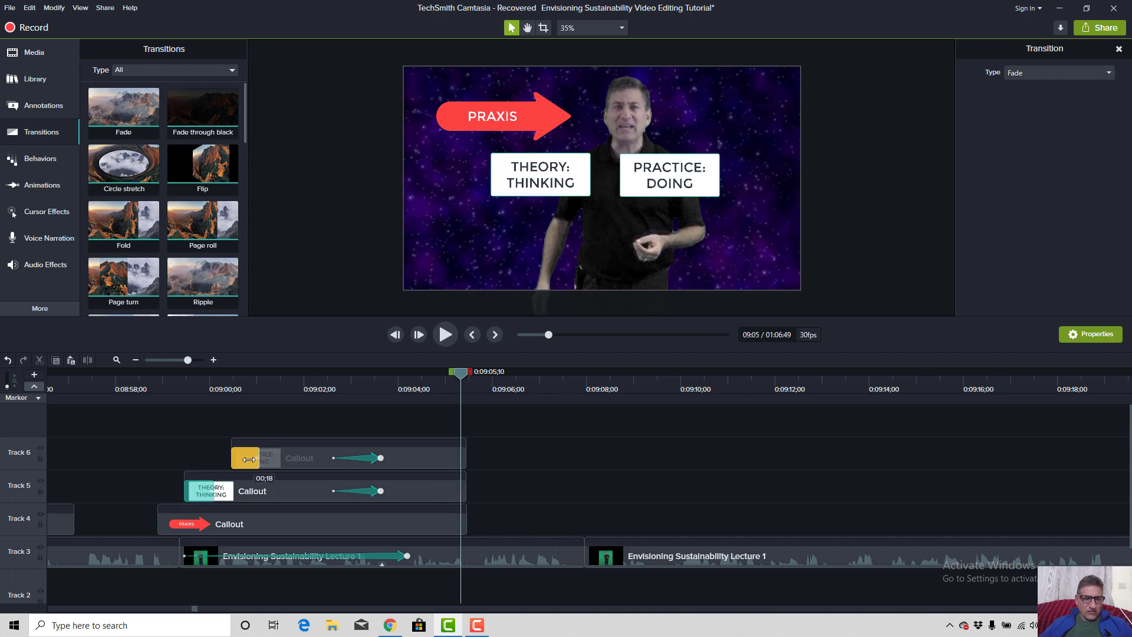
pyautogui.click(204, 384)
pyautogui.press('space')
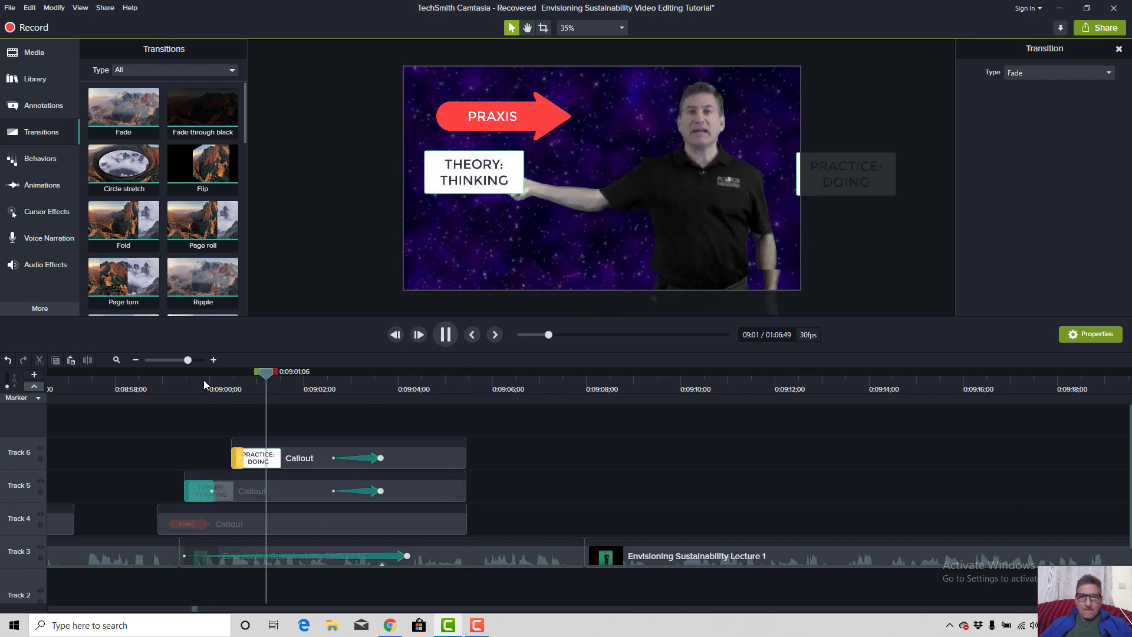
pyautogui.press('space')
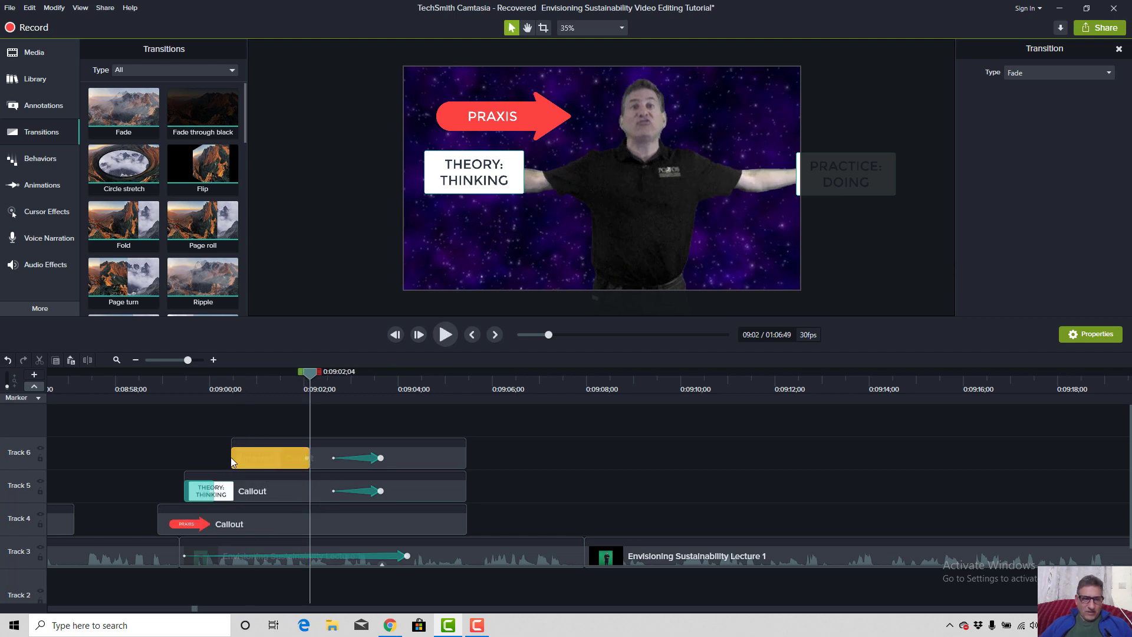
# Trim the PRACTICE: DOING callout's start to about 0:09:01, shorten its Fade to about 25 frames, and replay the sequence.
pyautogui.moveTo(232, 457); pyautogui.dragTo(271, 459)
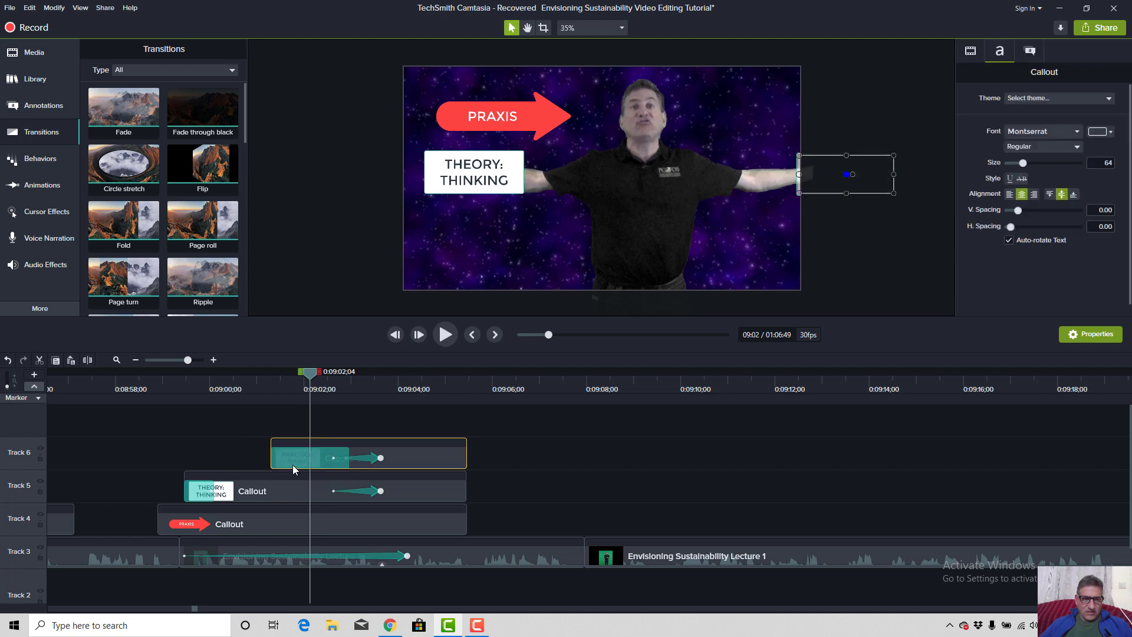
pyautogui.moveTo(347, 462); pyautogui.dragTo(302, 460)
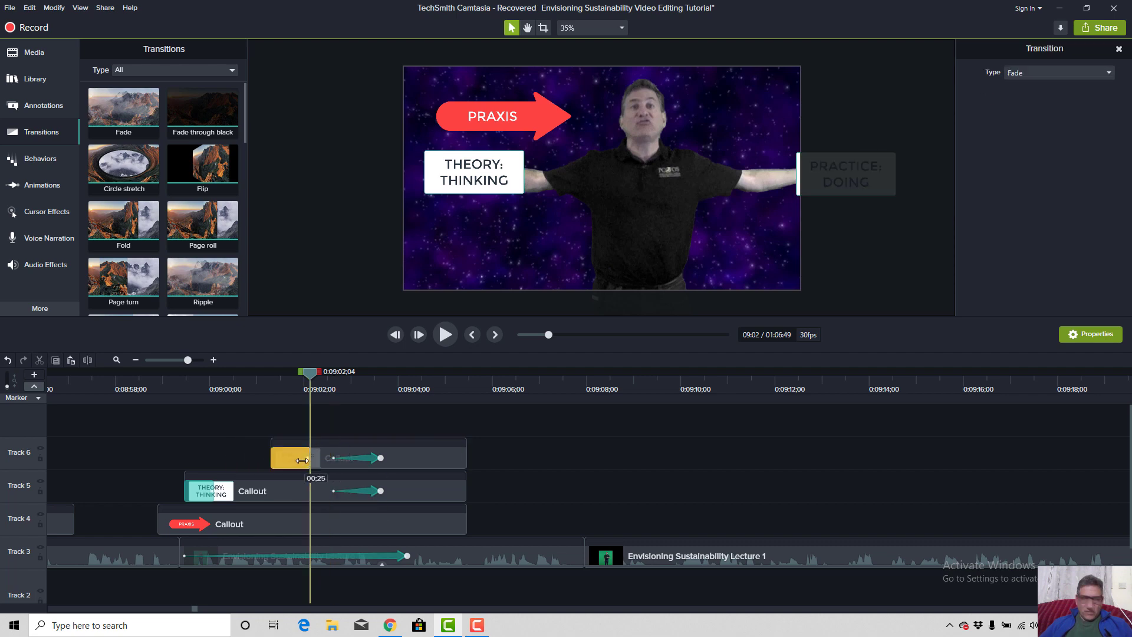
pyautogui.click(246, 388)
pyautogui.press('space')
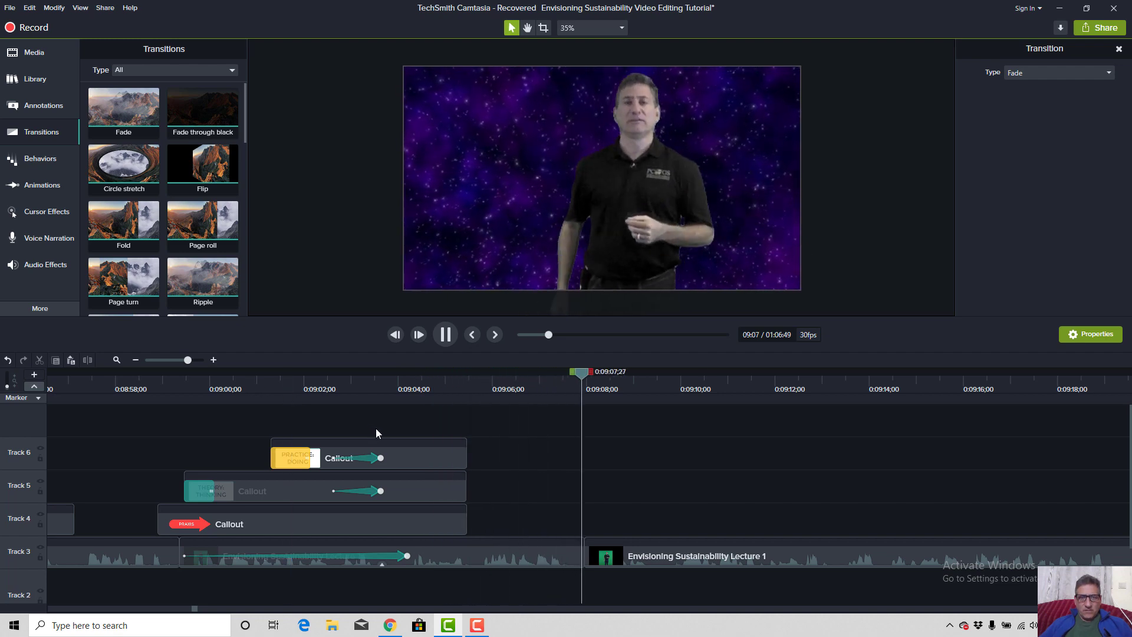
pyautogui.press('space')
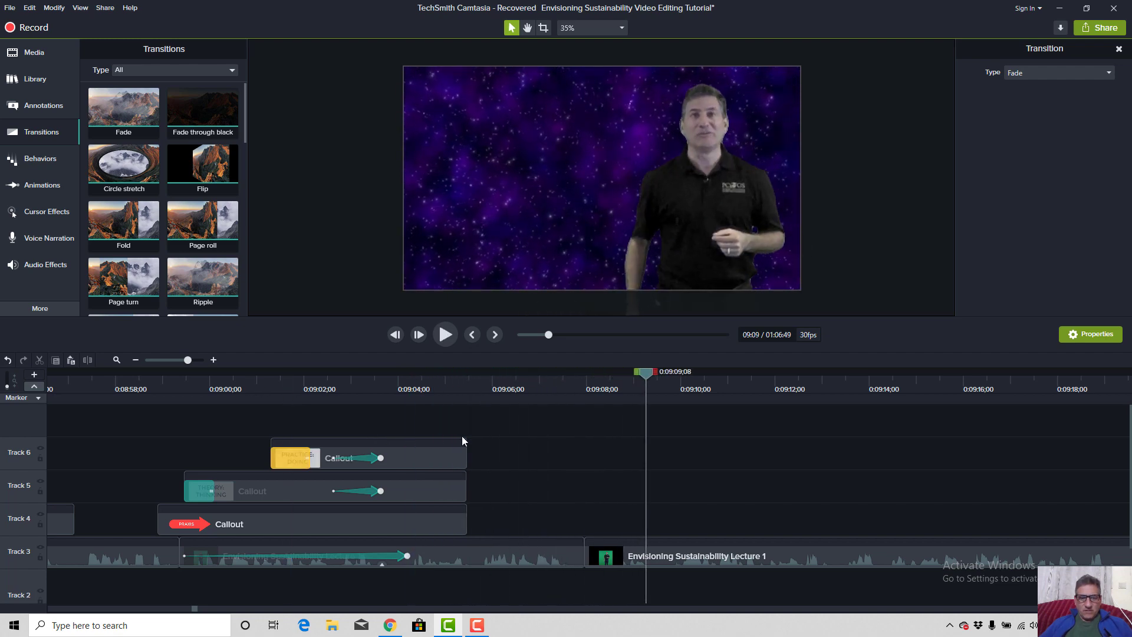
# Enlarge the lecture clip that follows the callouts to 333.3% and frame the presenter in a centred close-up.
pyautogui.click(532, 383)
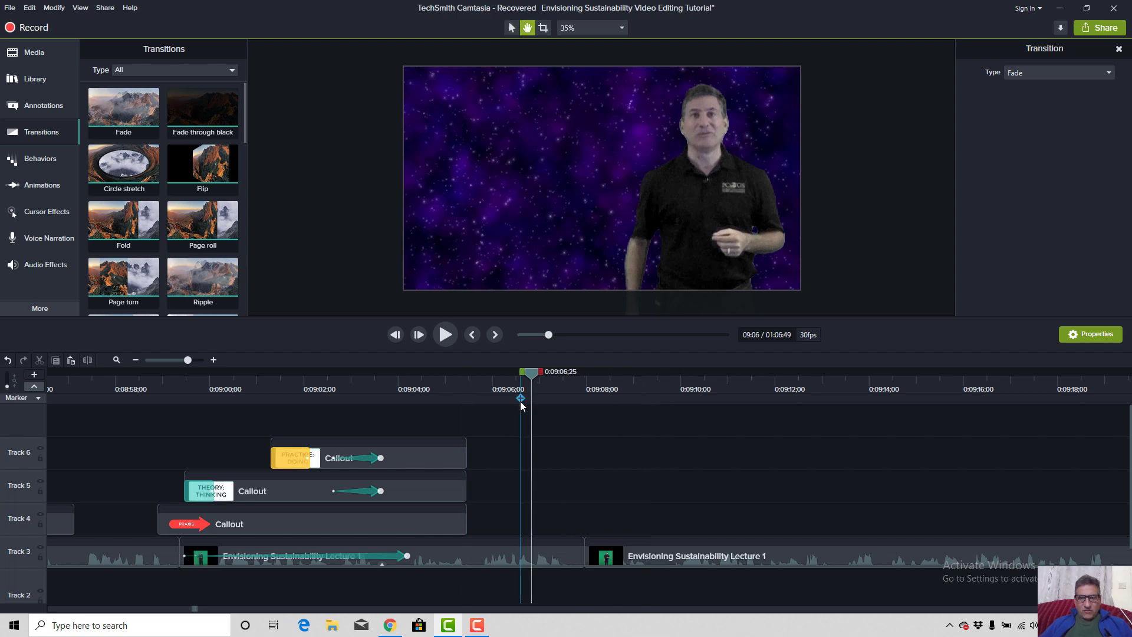
pyautogui.press('space')
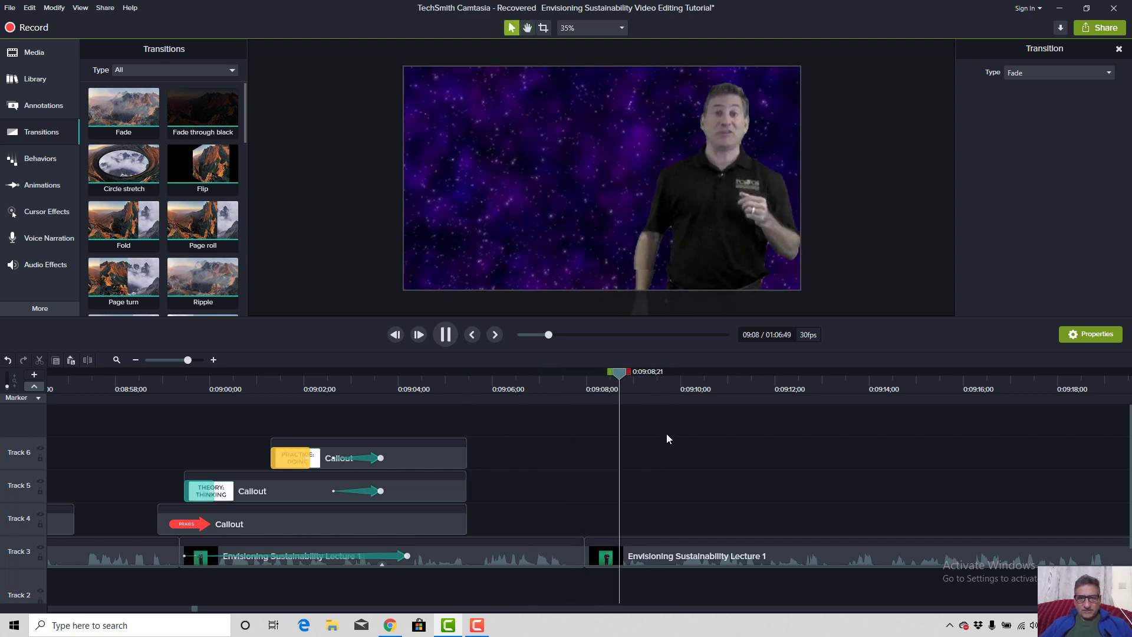
pyautogui.press('space')
pyautogui.click(695, 200)
pyautogui.moveTo(690, 196); pyautogui.dragTo(533, 172)
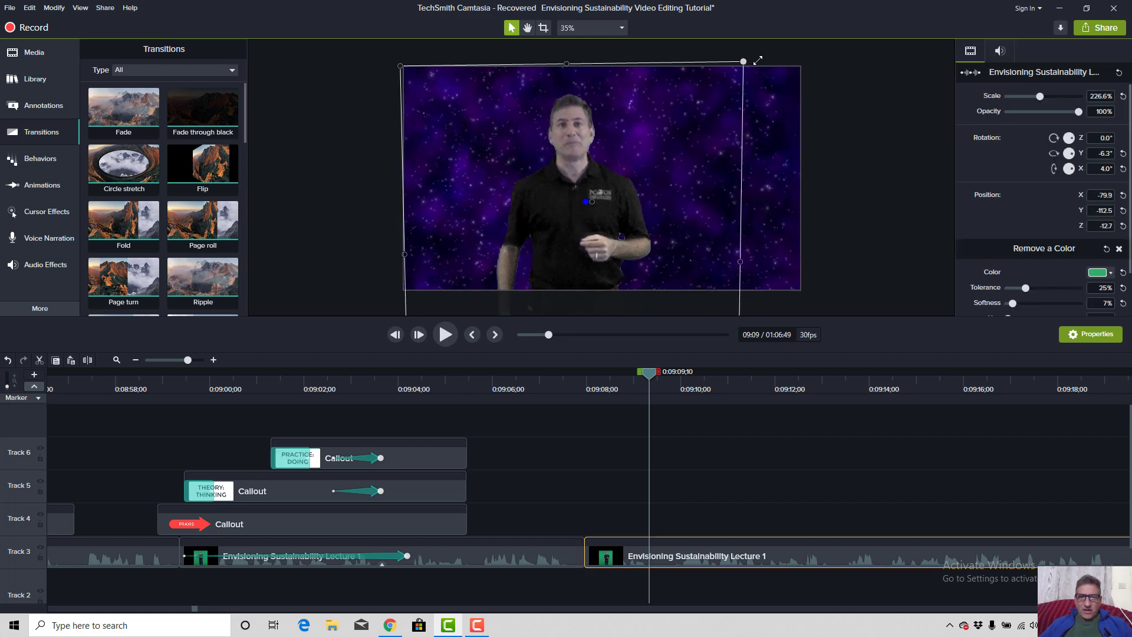
pyautogui.moveTo(744, 60); pyautogui.dragTo(921, 41)
pyautogui.moveTo(657, 199); pyautogui.dragTo(624, 281)
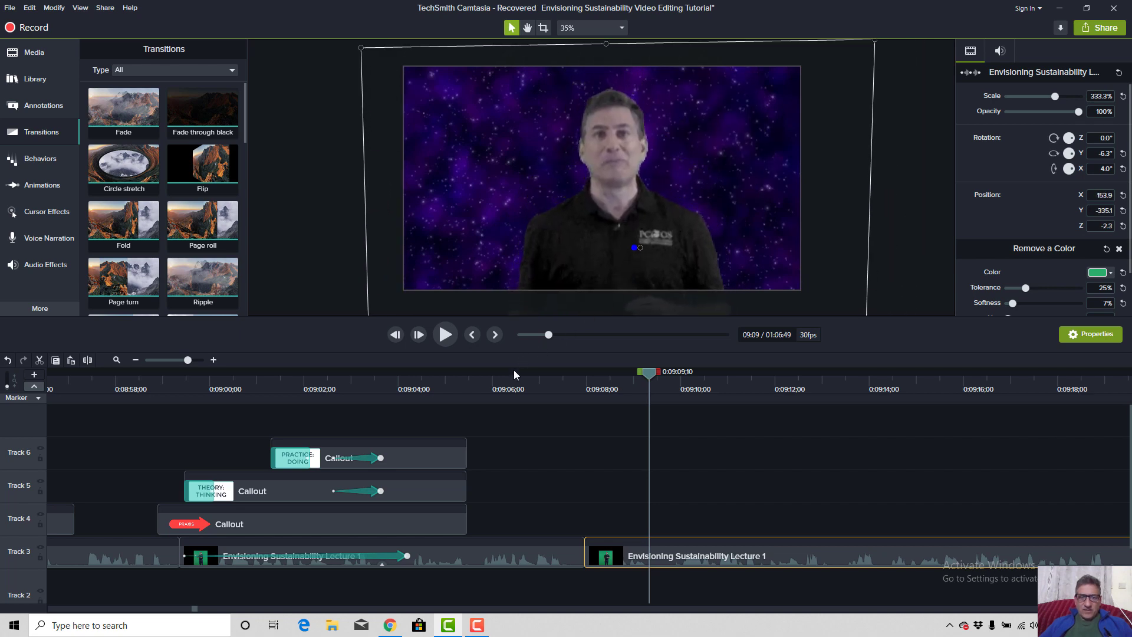
# Move the enlarged lecture clip to about X 68.4, Y -338.8 and replay the cut into the close-up.
pyautogui.click(419, 383)
pyautogui.press('space')
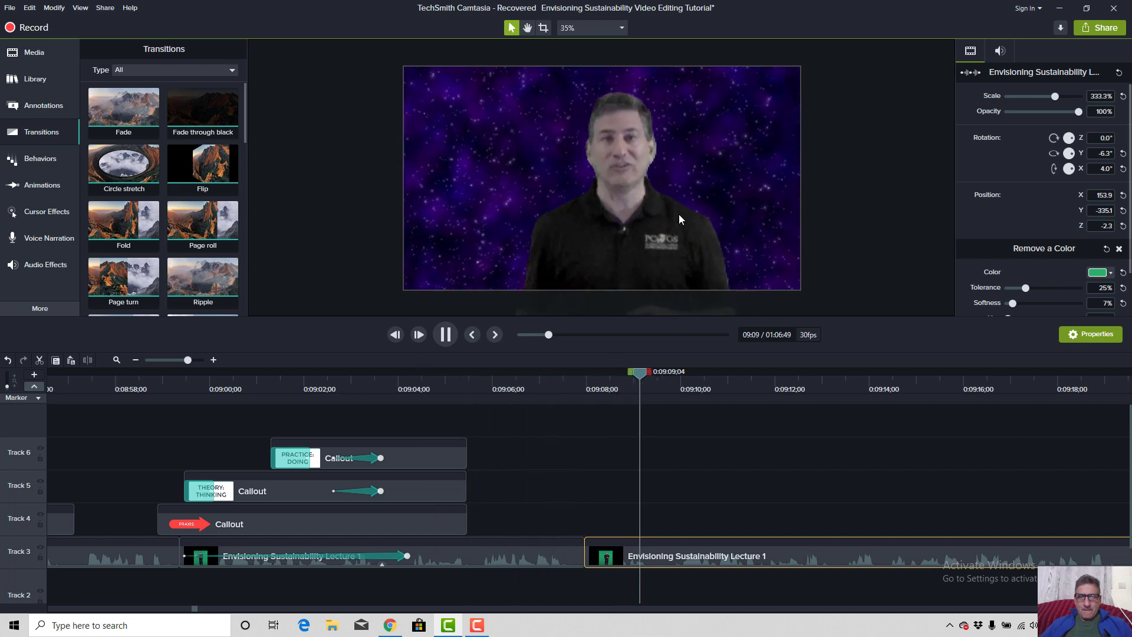
pyautogui.click(630, 231)
pyautogui.moveTo(630, 231); pyautogui.dragTo(609, 276)
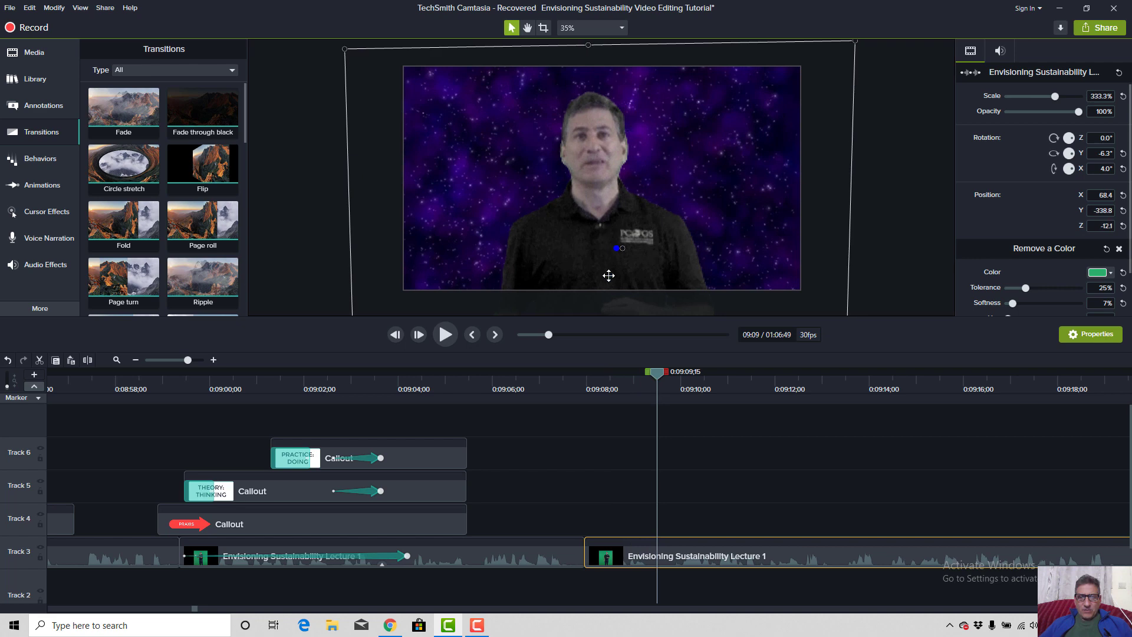
pyautogui.click(563, 385)
pyautogui.press('space')
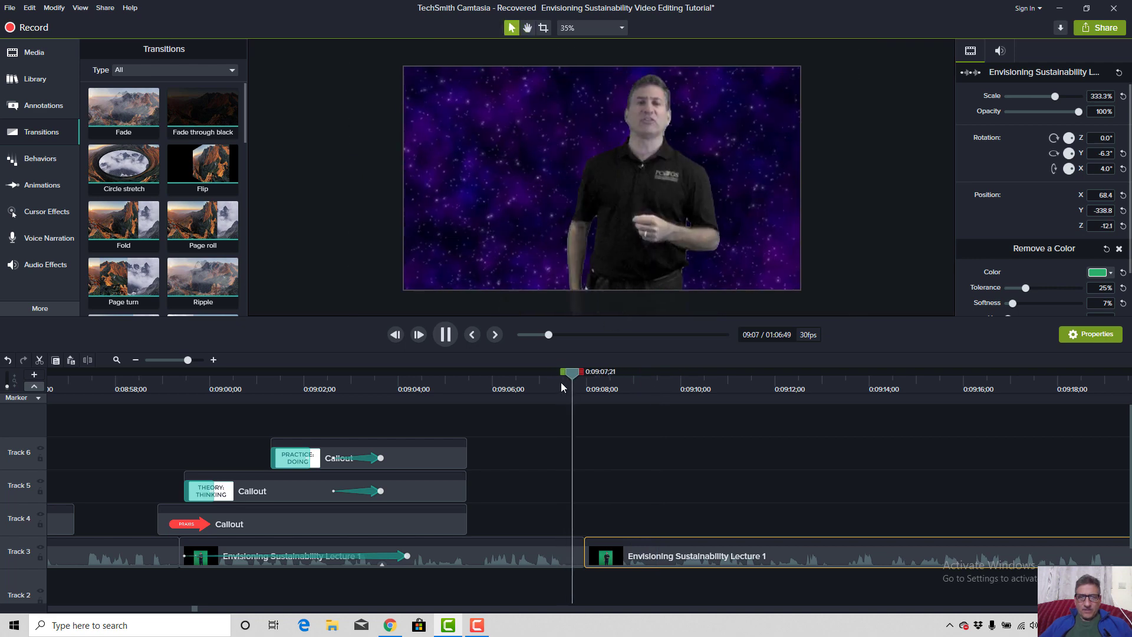
pyautogui.press('space')
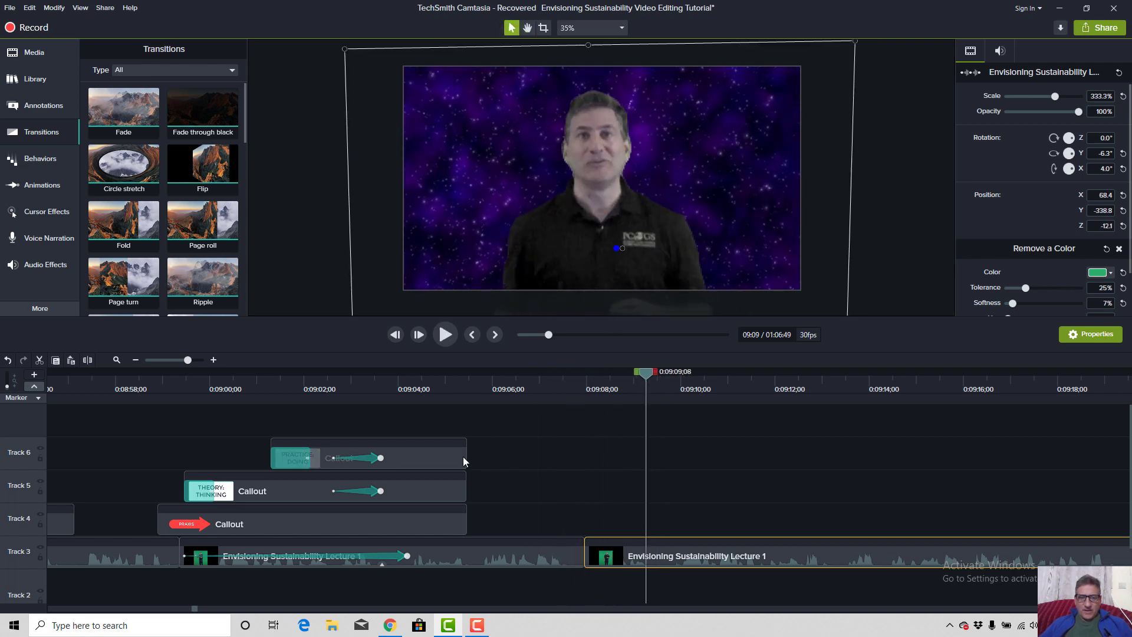
# Extend the ends of the PRACTICE: DOING, THEORY: THINKING and PRAXIS callouts to the close-up cut and replay the sequence.
pyautogui.moveTo(466, 455); pyautogui.dragTo(583, 455)
pyautogui.click(470, 488)
pyautogui.moveTo(470, 489); pyautogui.dragTo(584, 489)
pyautogui.click(468, 522)
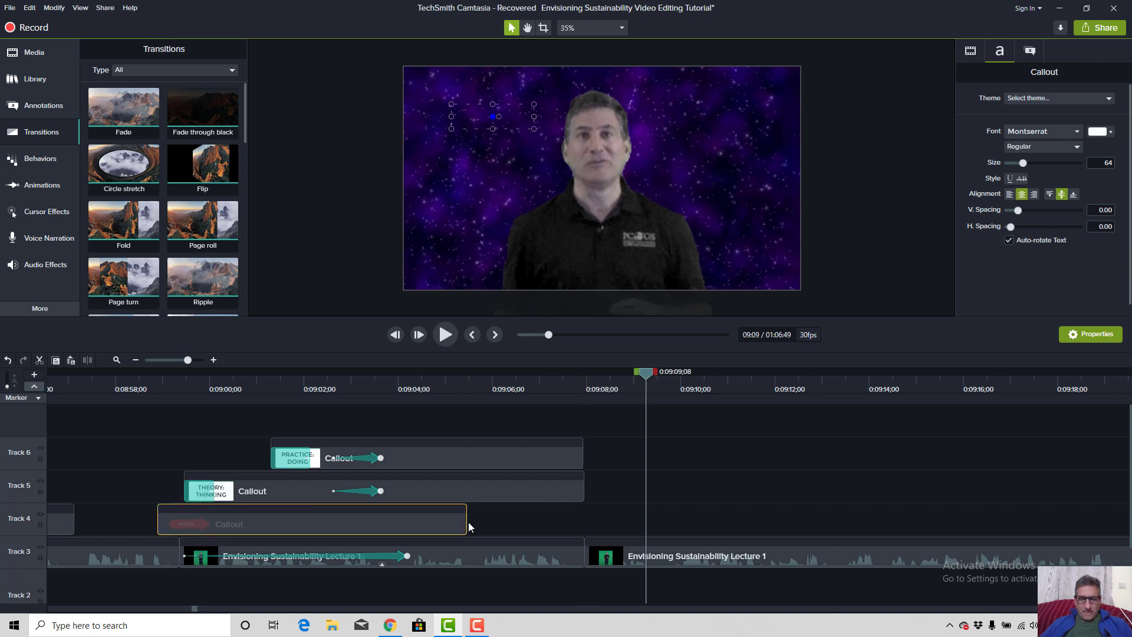
pyautogui.moveTo(469, 522); pyautogui.dragTo(582, 519)
pyautogui.click(260, 384)
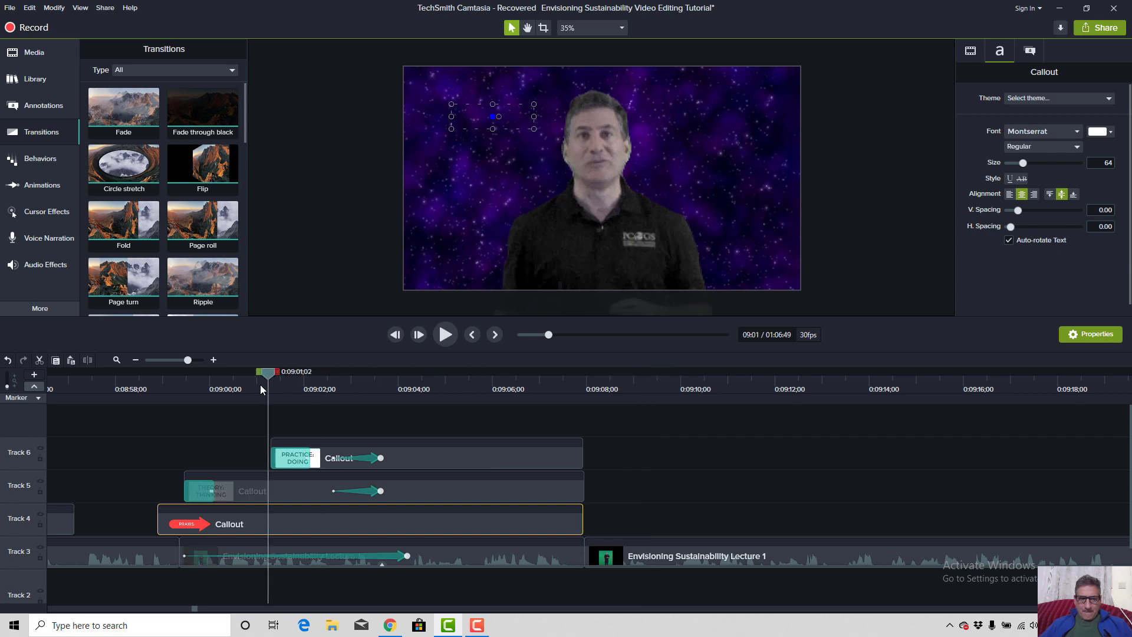
pyautogui.press('space')
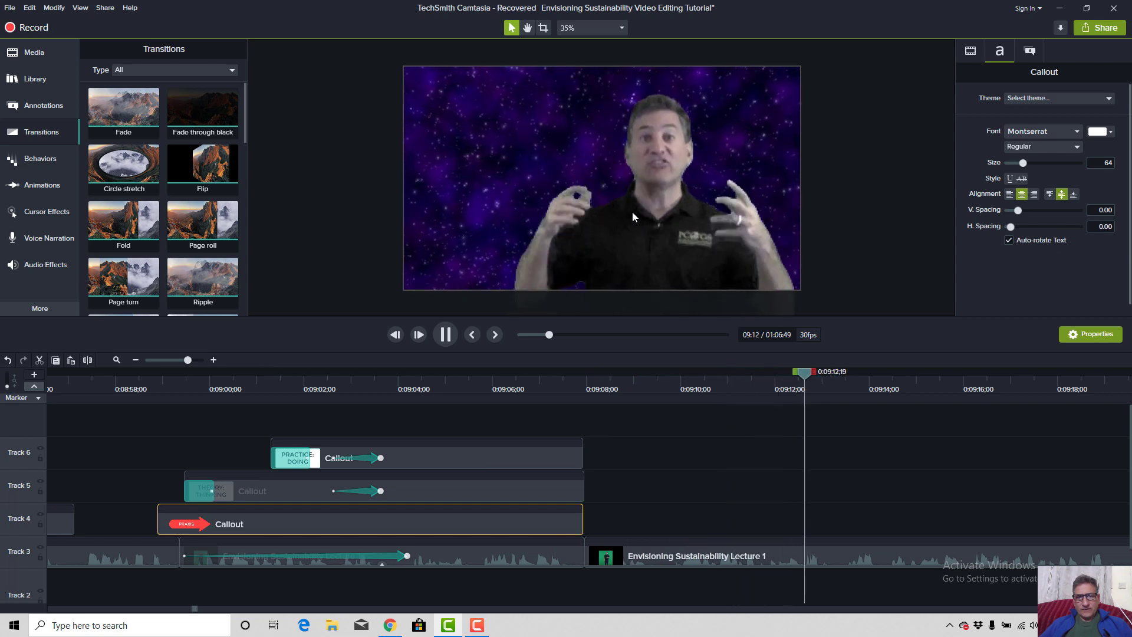
# Reposition the close-up lecture clip to about X 11.0, Y -281.6 and play the footage from before the cut.
pyautogui.press('space')
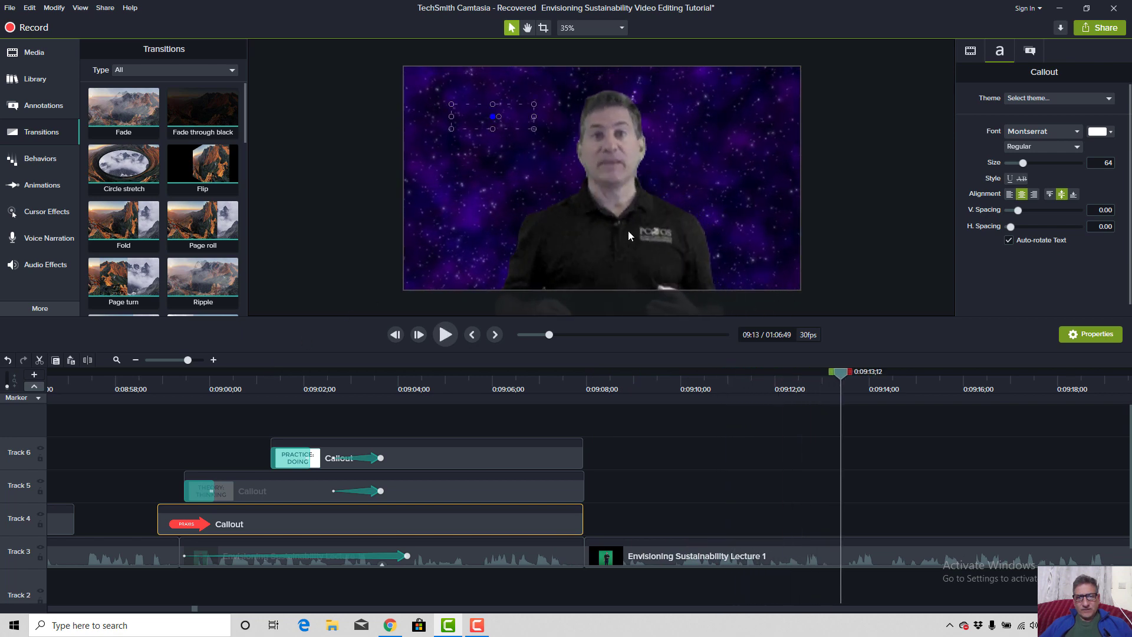
pyautogui.click(652, 564)
pyautogui.moveTo(610, 238); pyautogui.dragTo(605, 238)
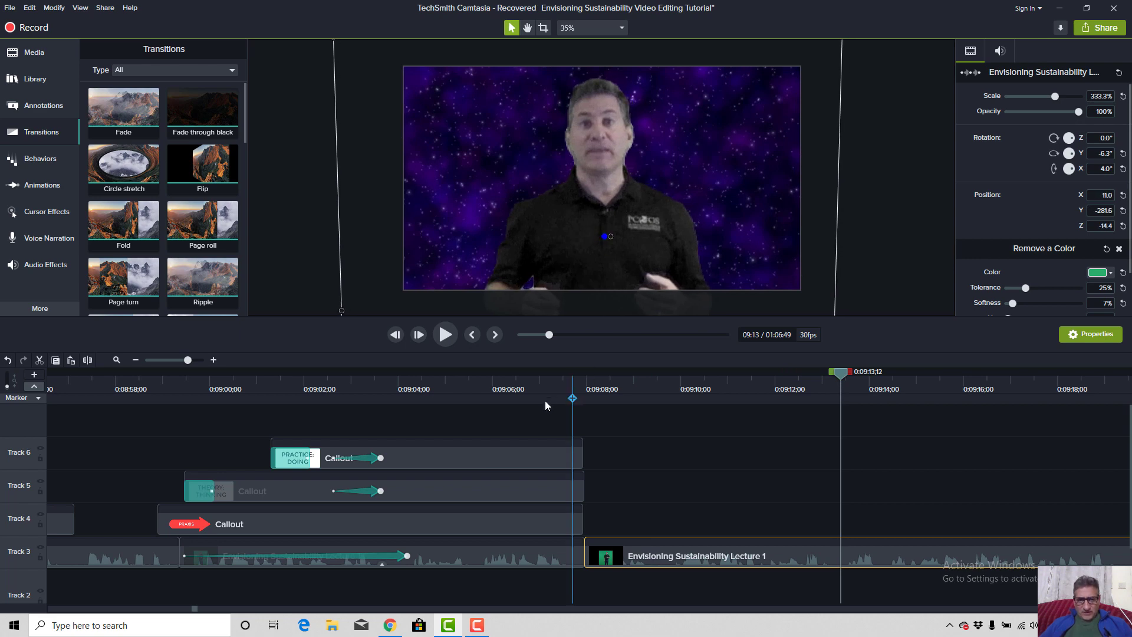
pyautogui.click(498, 378)
pyautogui.press('space')
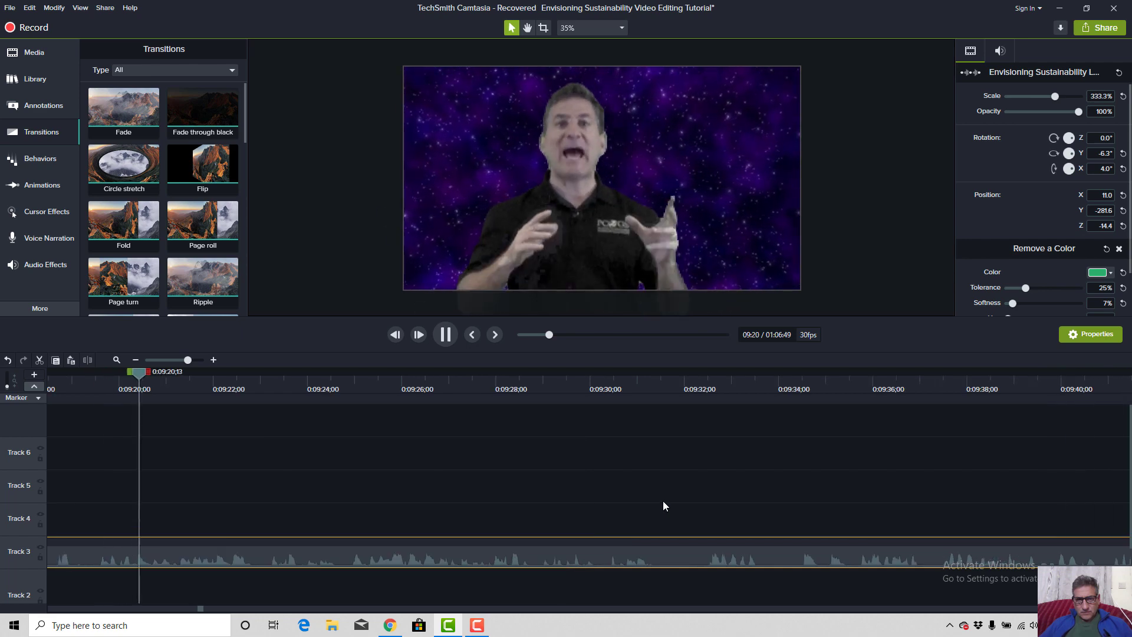
# Locate the presenter's wide arm gesture and split the close-up lecture clip at 0:09:18;01.
pyautogui.press('space')
pyautogui.moveTo(119, 393); pyautogui.dragTo(161, 395)
pyautogui.press('space')
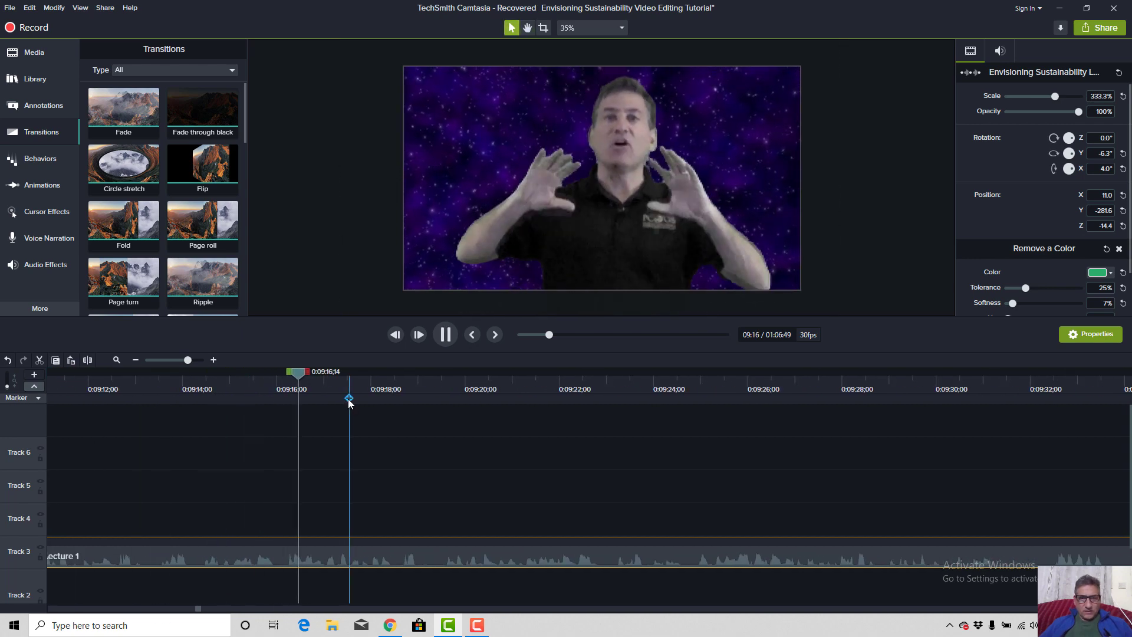
pyautogui.press('space')
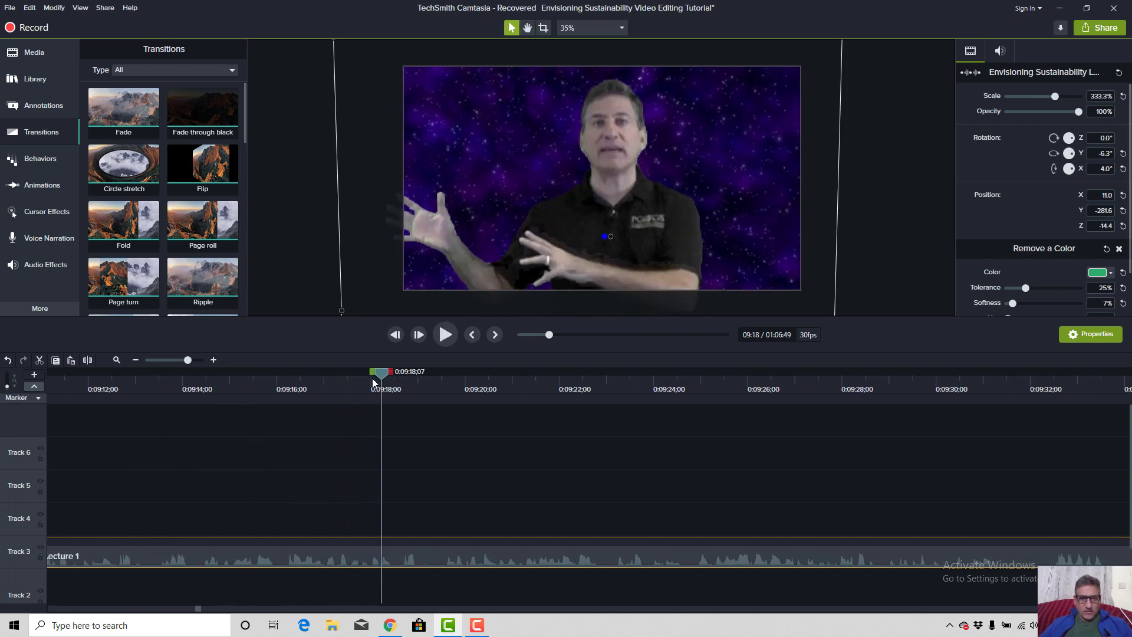
pyautogui.moveTo(382, 376); pyautogui.dragTo(373, 376)
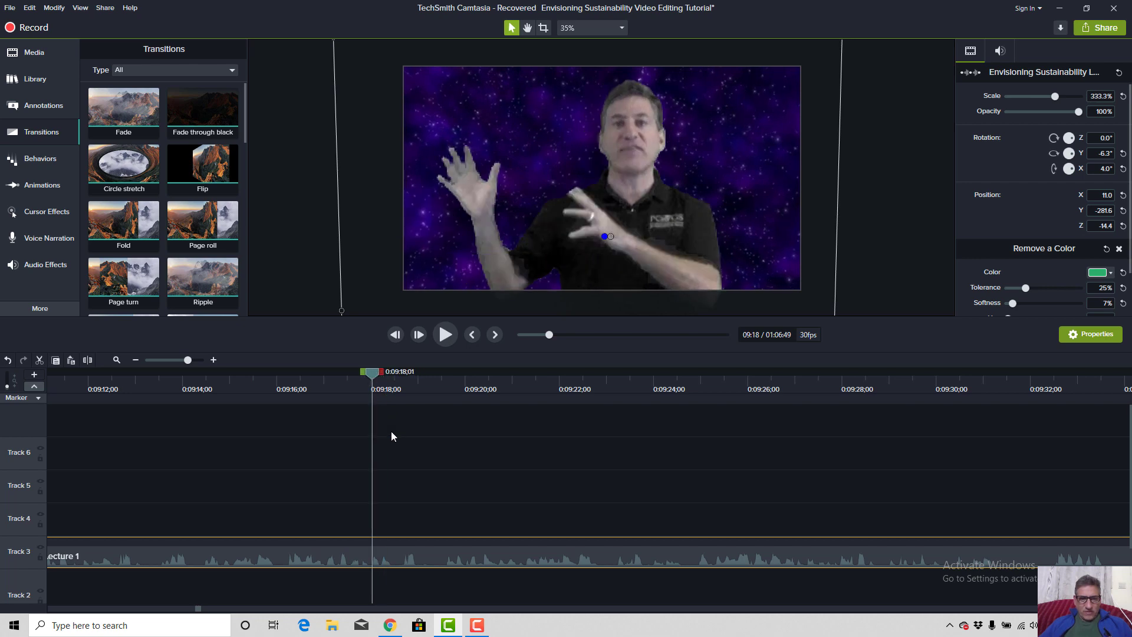
pyautogui.click(87, 361)
# Scale the lecture clip after the split down to about 266.7% and reposition it to keep the presenter's hands in frame.
pyautogui.click(440, 542)
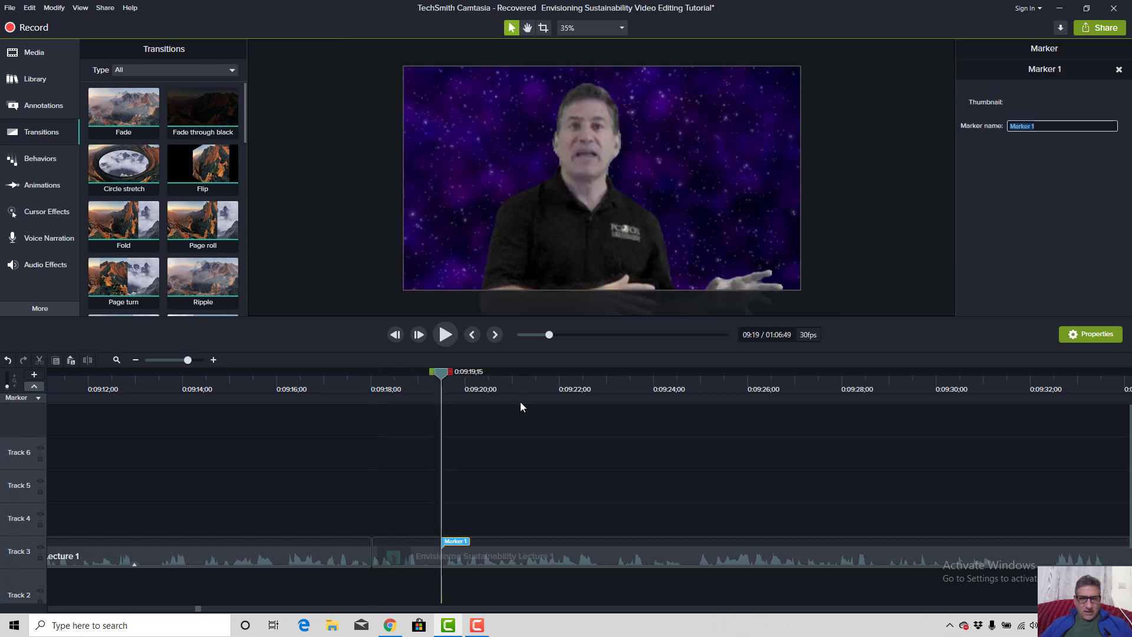
pyautogui.click(487, 554)
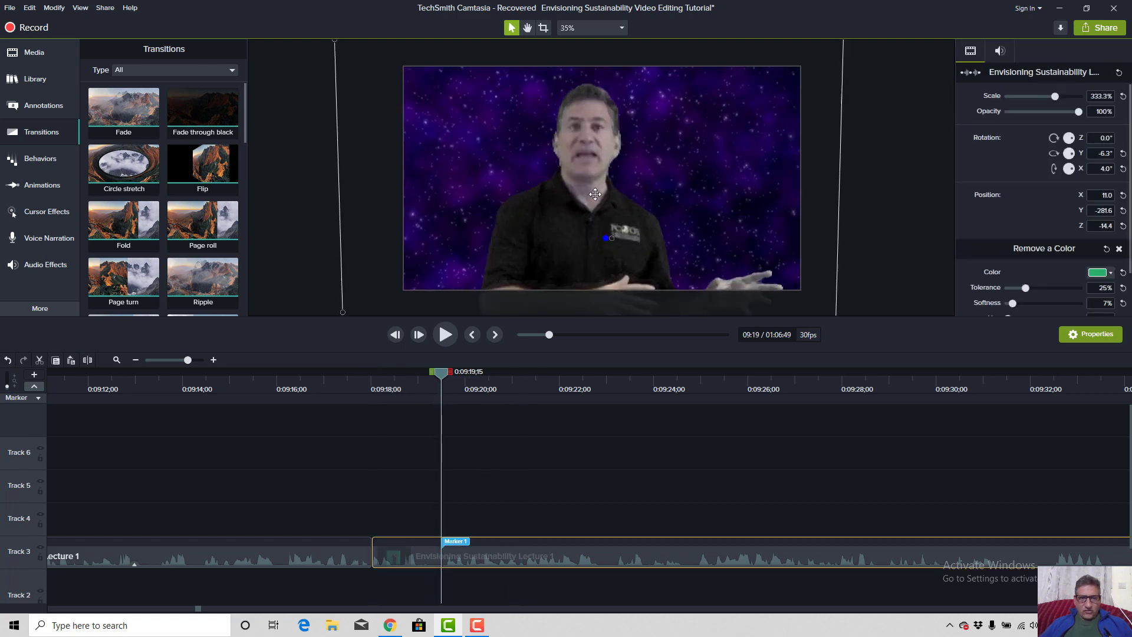
pyautogui.moveTo(590, 186); pyautogui.dragTo(515, 142)
pyautogui.moveTo(364, 70); pyautogui.dragTo(457, 174)
pyautogui.press('space')
pyautogui.moveTo(569, 230); pyautogui.dragTo(523, 134)
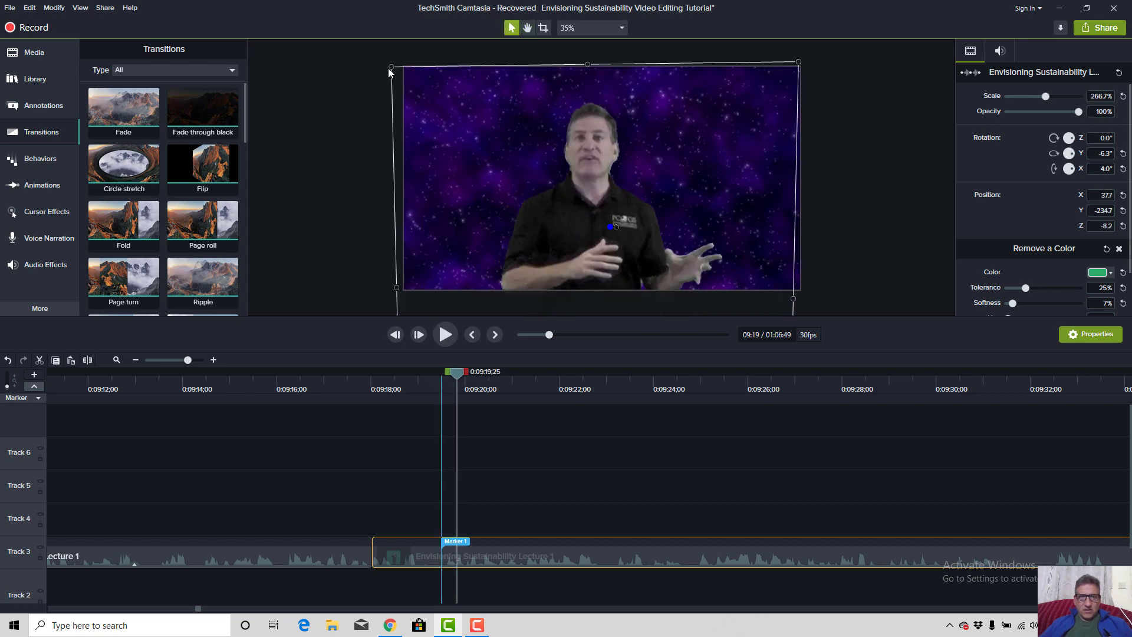
# Scale the lecture clip after the cut down to about 129.7% to show more of the presenter's body.
pyautogui.moveTo(424, 89); pyautogui.dragTo(547, 116)
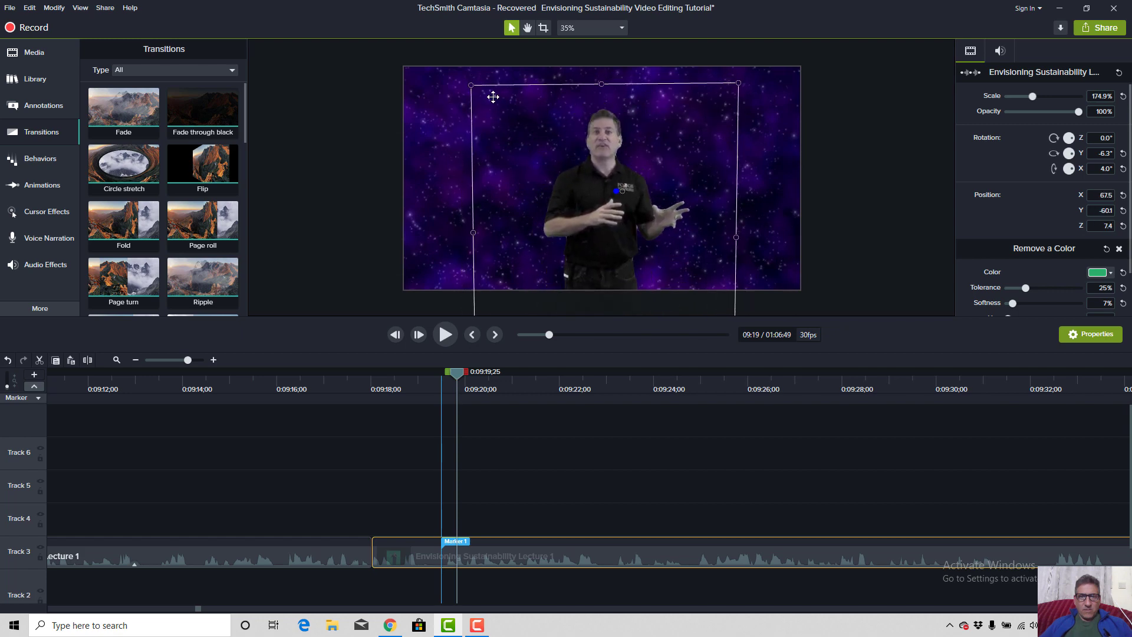
pyautogui.moveTo(471, 84); pyautogui.dragTo(565, 125)
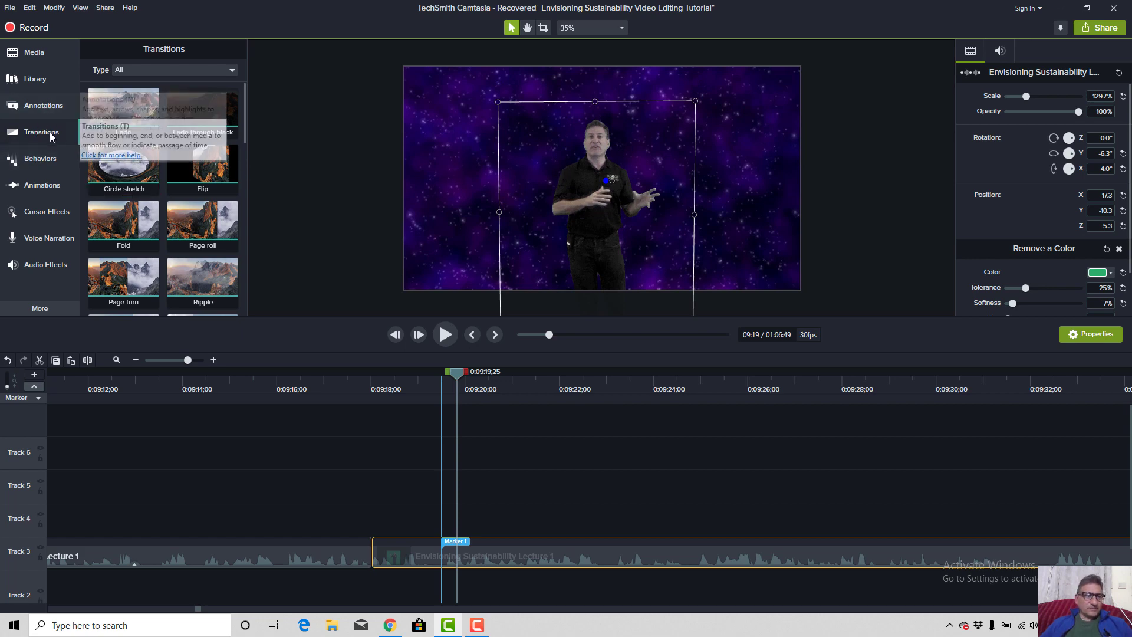
# Add a plain text callout reading FROM above the presenter's head.
pyautogui.click(38, 106)
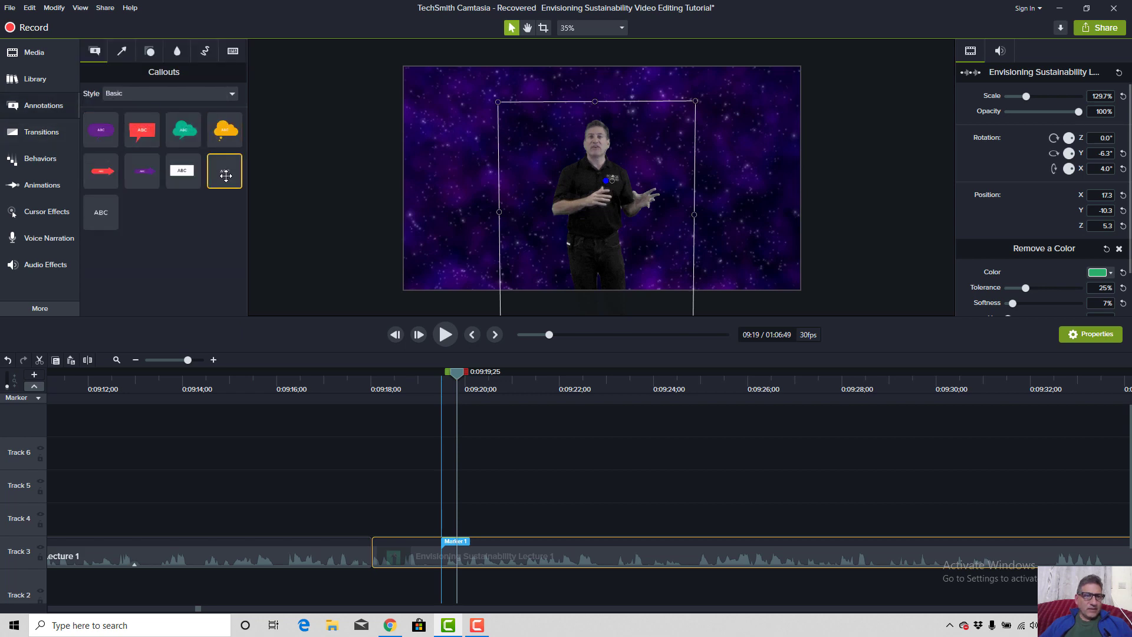
pyautogui.moveTo(287, 170); pyautogui.dragTo(586, 86)
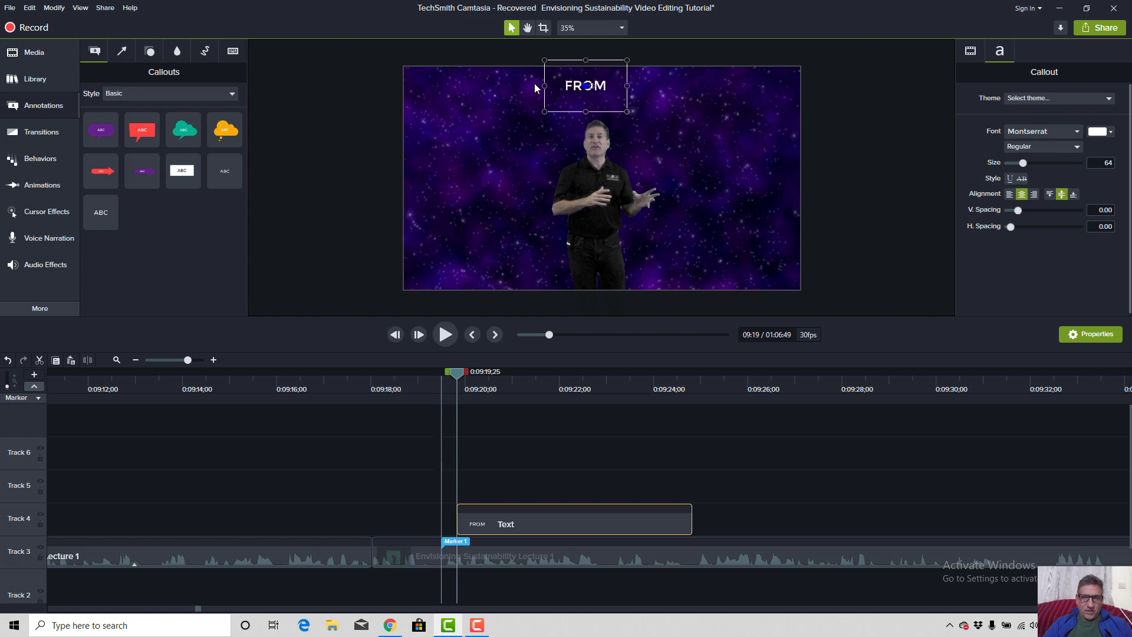
pyautogui.click(642, 134)
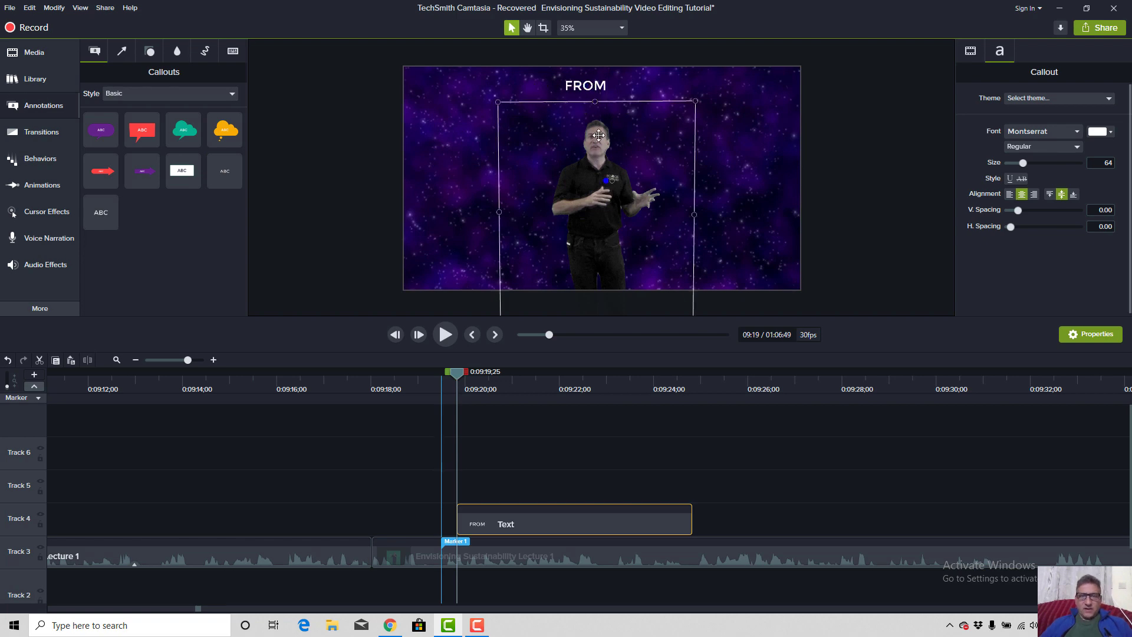
# Duplicate the FROM callout, reword the copy as THINKING and place it beside the presenter's head, opposite his extended hand.
pyautogui.click(560, 97)
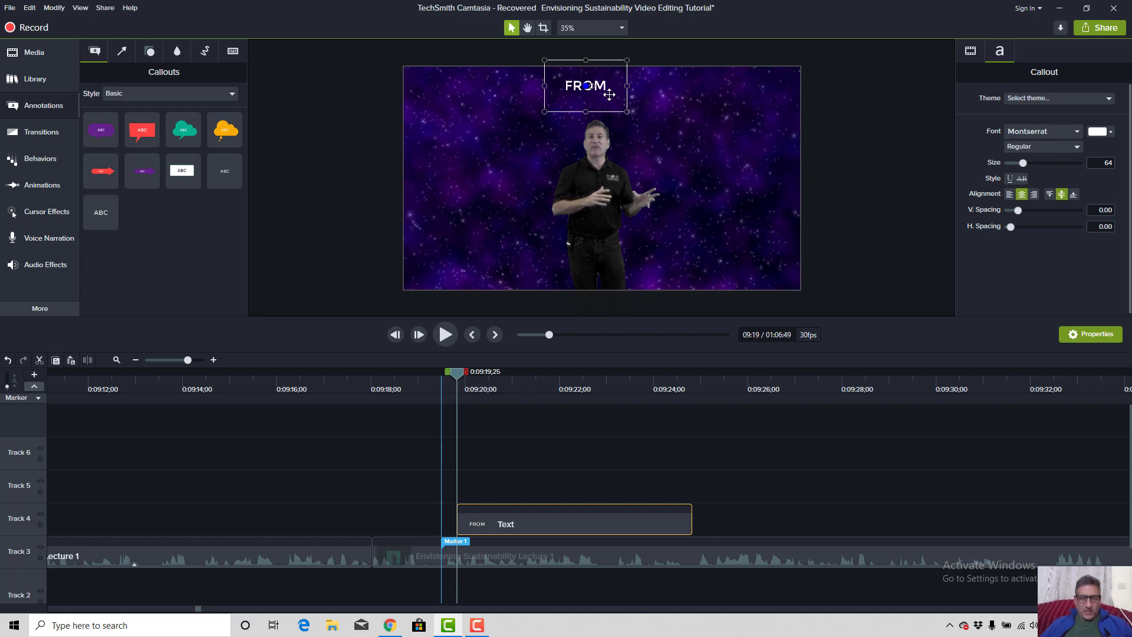
pyautogui.hotkey('ctrl', 'c')
pyautogui.hotkey('ctrl', 'v')
pyautogui.moveTo(594, 96); pyautogui.dragTo(505, 136)
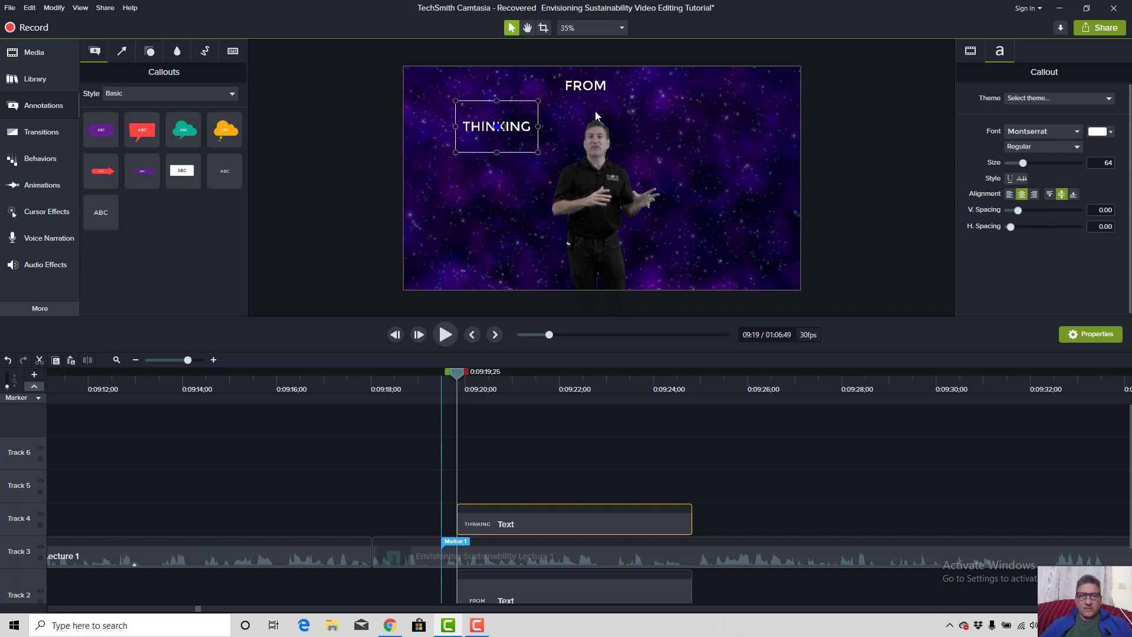
# Duplicate the THINKING callout, reword the copy as DOING and place it on the other side of the presenter.
pyautogui.click(483, 144)
pyautogui.click(487, 128)
pyautogui.hotkey('ctrl', 'c')
pyautogui.hotkey('ctrl', 'v')
pyautogui.moveTo(487, 126); pyautogui.dragTo(704, 124)
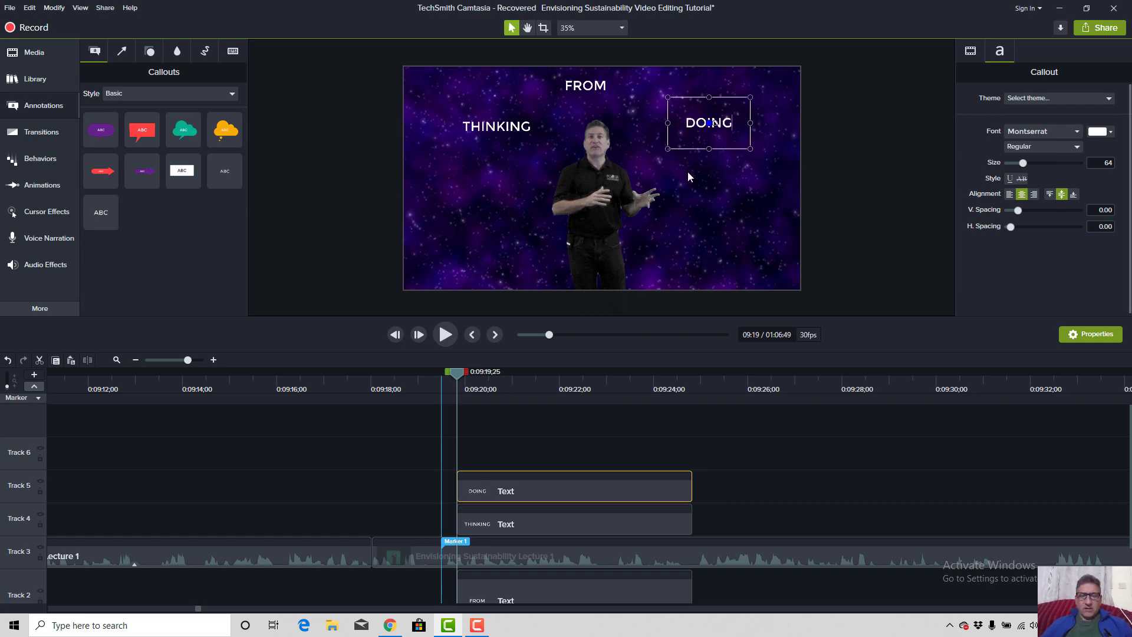
pyautogui.click(685, 275)
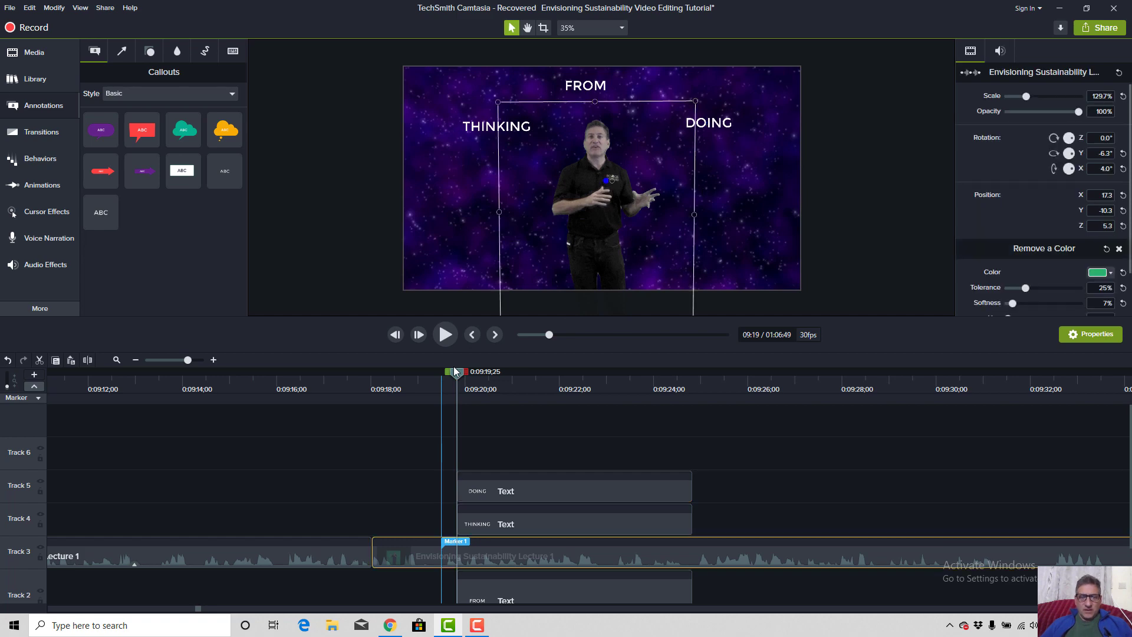
# Play the footage around the cut and move the THINKING, DOING and FROM callouts to start at 0:09:18;01.
pyautogui.press('space')
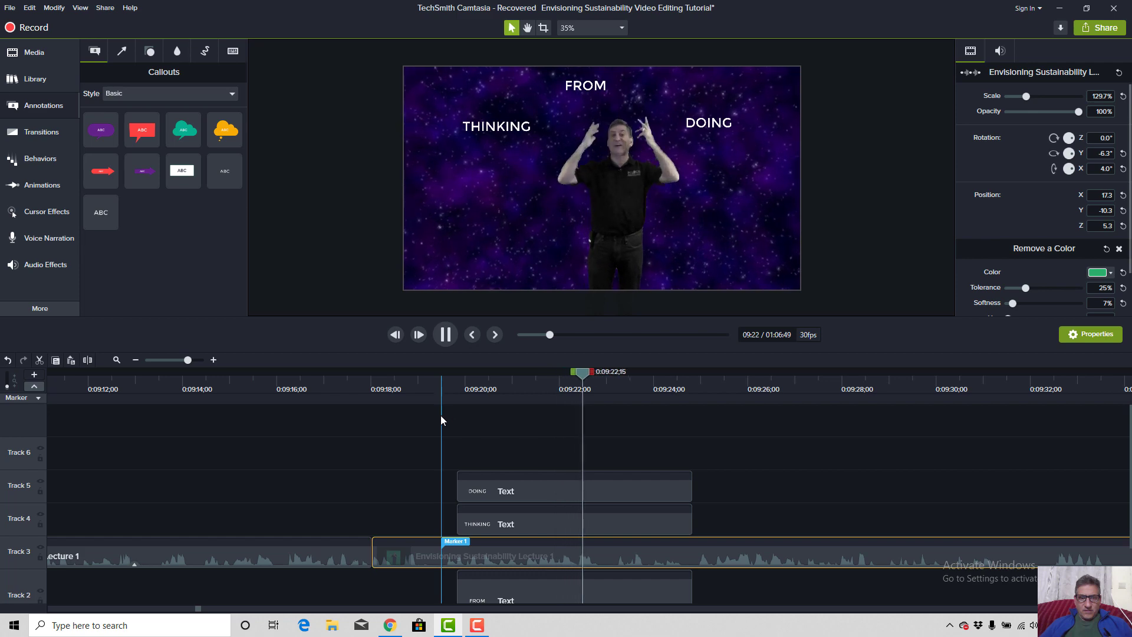
pyautogui.click(353, 387)
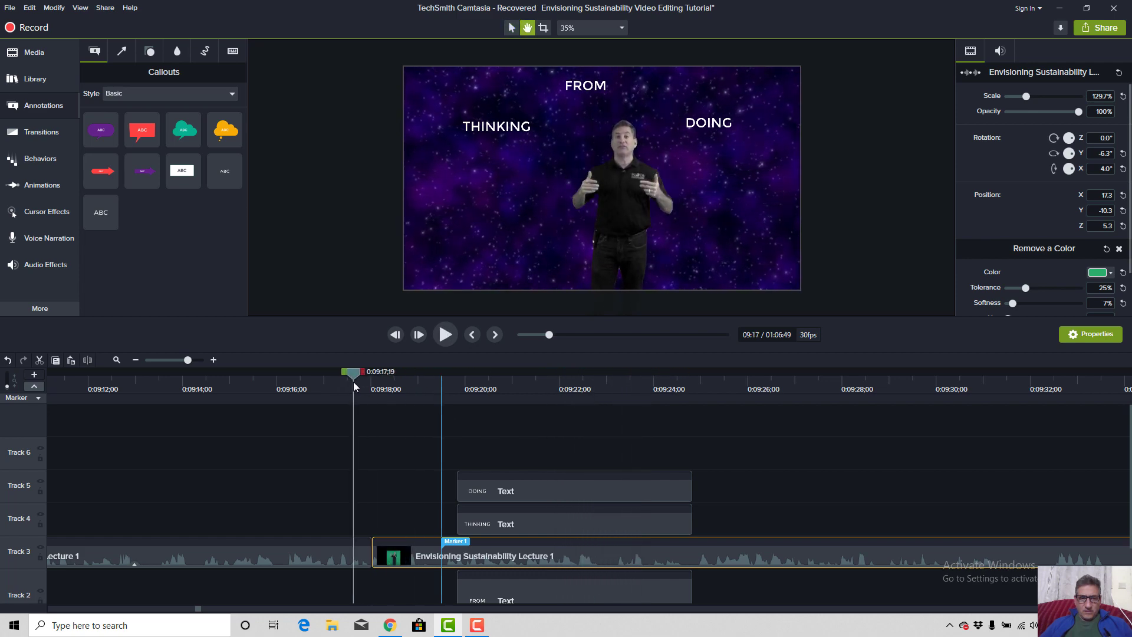
pyautogui.press('space')
pyautogui.press('space')
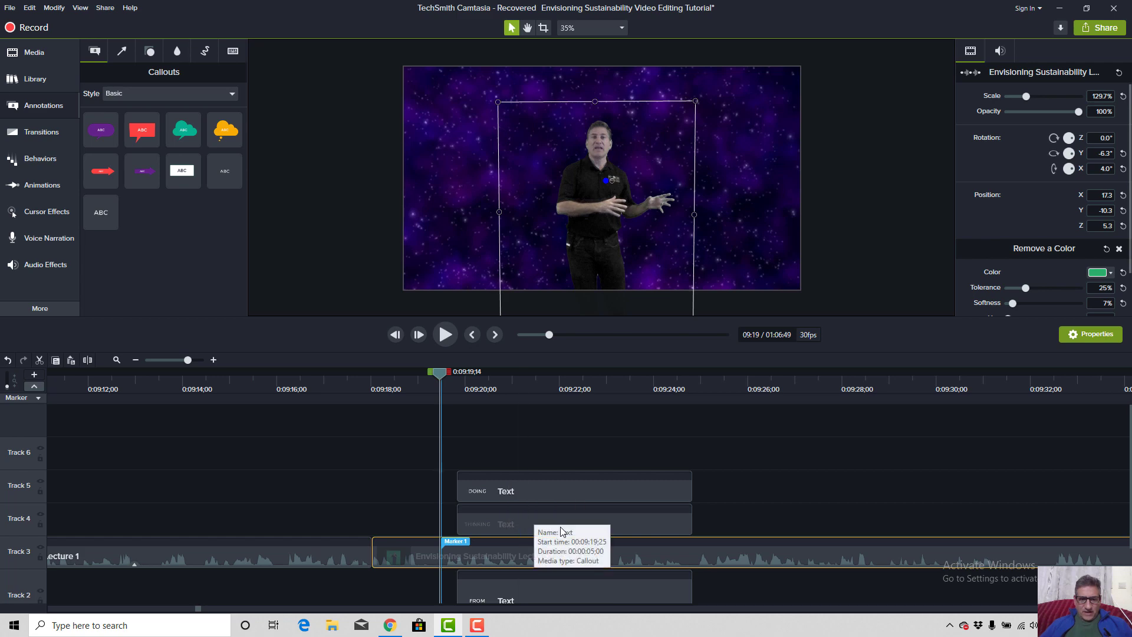
pyautogui.moveTo(557, 519); pyautogui.dragTo(472, 512)
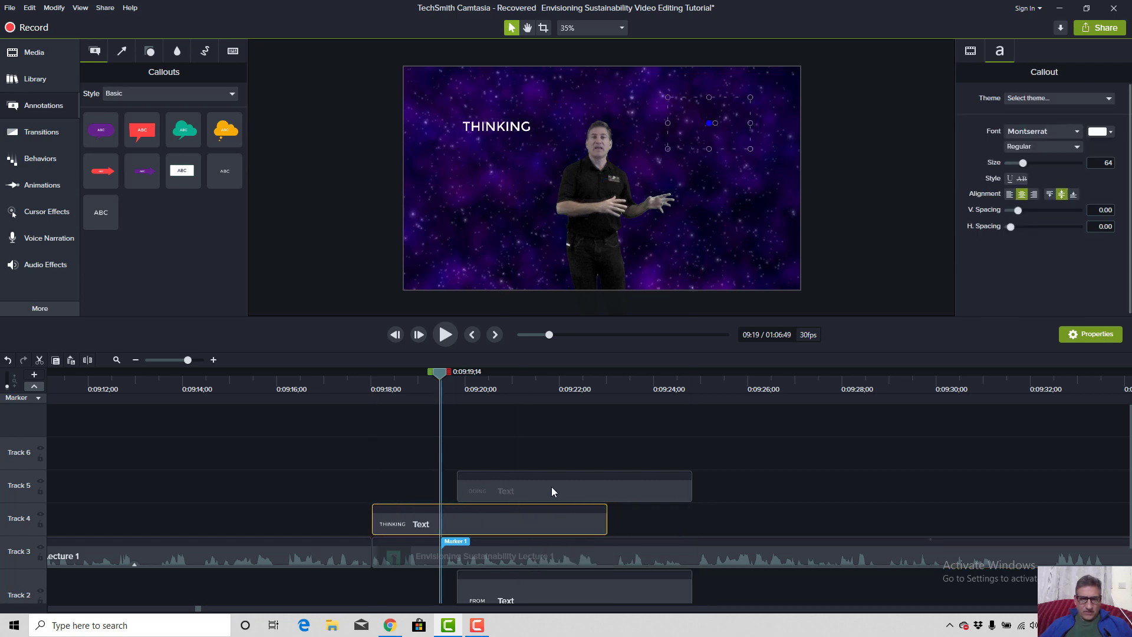
pyautogui.moveTo(557, 487); pyautogui.dragTo(470, 481)
pyautogui.moveTo(513, 598); pyautogui.dragTo(432, 583)
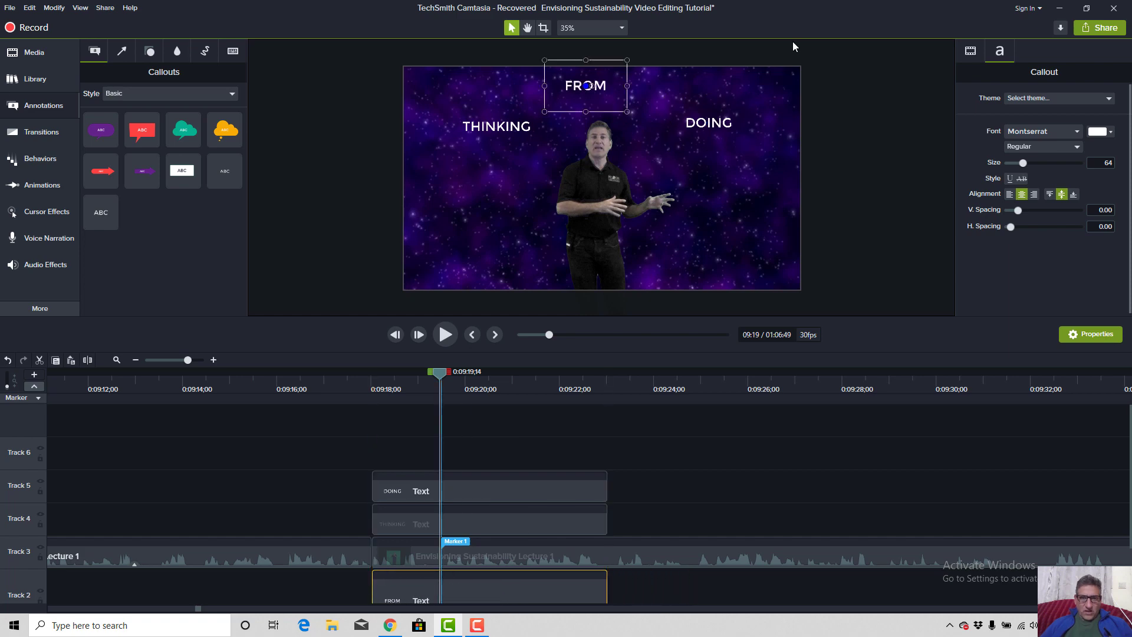
# Change the DOING callout's text to ACTION and replay the sequence across the cut.
pyautogui.click(707, 122)
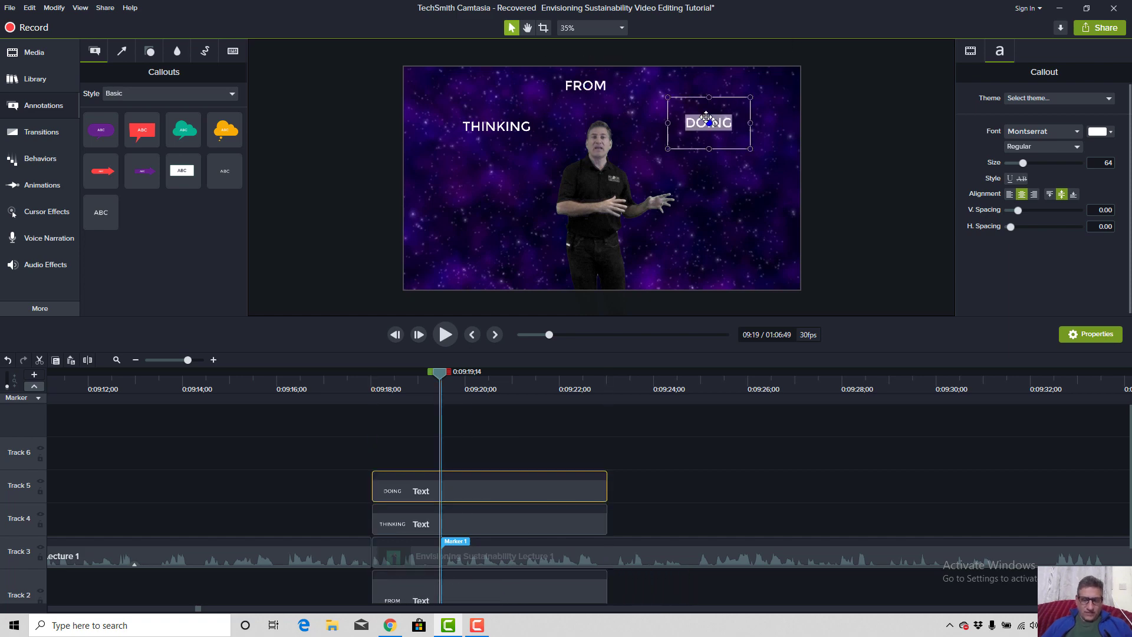
pyautogui.press('BackSpace')
pyautogui.write('ACTION')
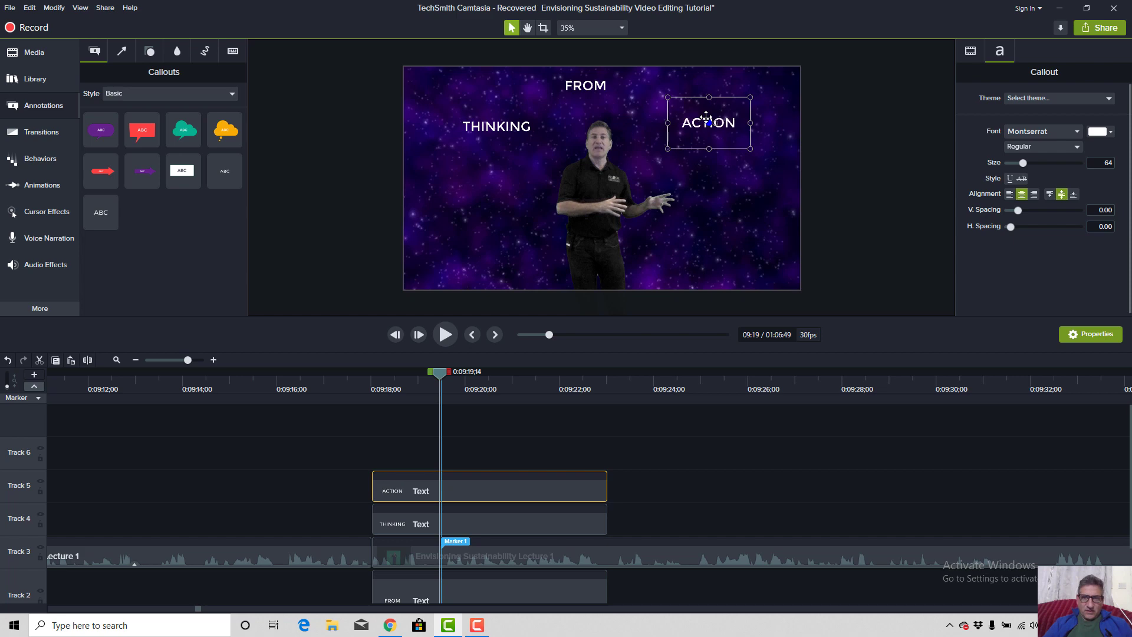
pyautogui.click(329, 390)
pyautogui.press('space')
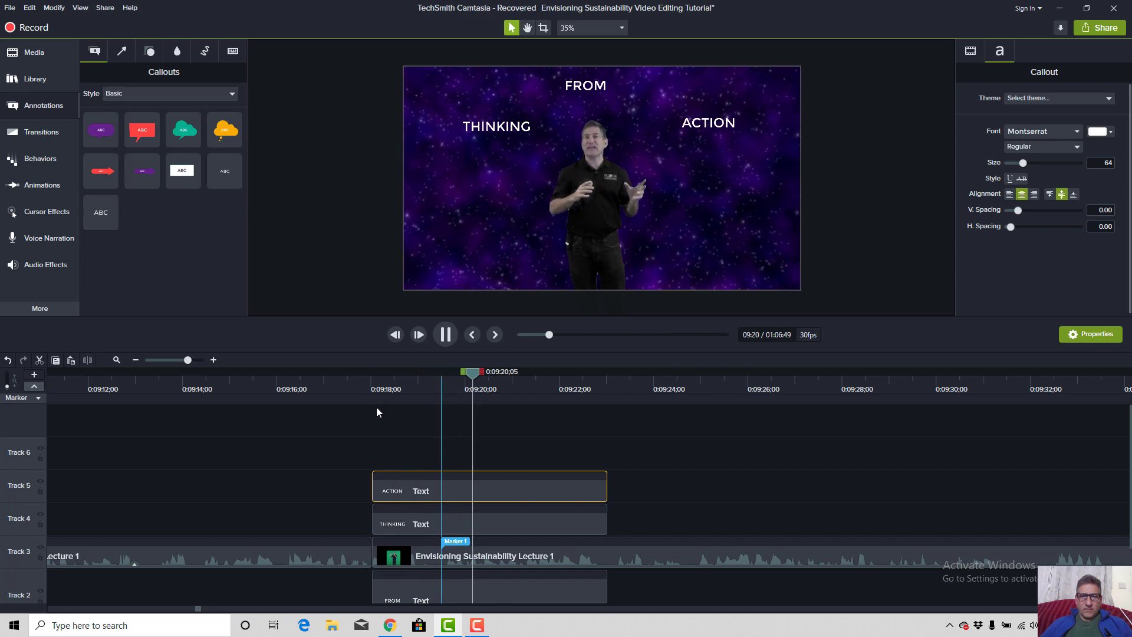
pyautogui.press('space')
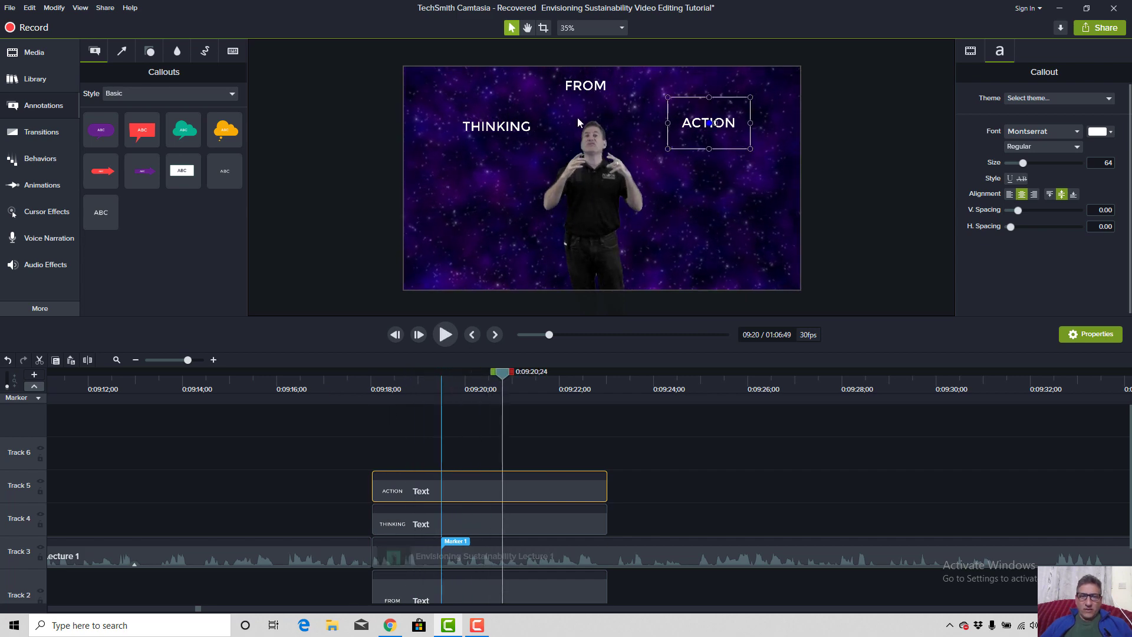
# Raise the FROM, THINKING and ACTION callouts slightly, with THINKING and ACTION roughly level with each other.
pyautogui.moveTo(585, 90); pyautogui.dragTo(586, 77)
pyautogui.moveTo(512, 135); pyautogui.dragTo(548, 104)
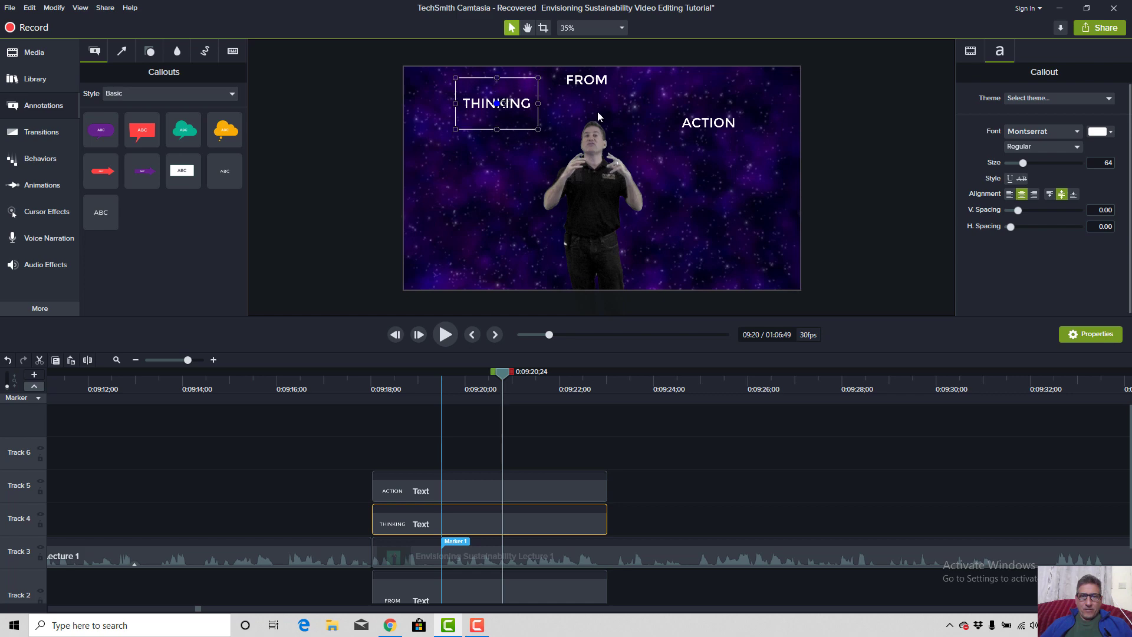
pyautogui.moveTo(699, 127); pyautogui.dragTo(692, 104)
# Duplicate the FROM callout, start the copy at the cut, place it directly below FROM and reword it as TO.
pyautogui.click(592, 80)
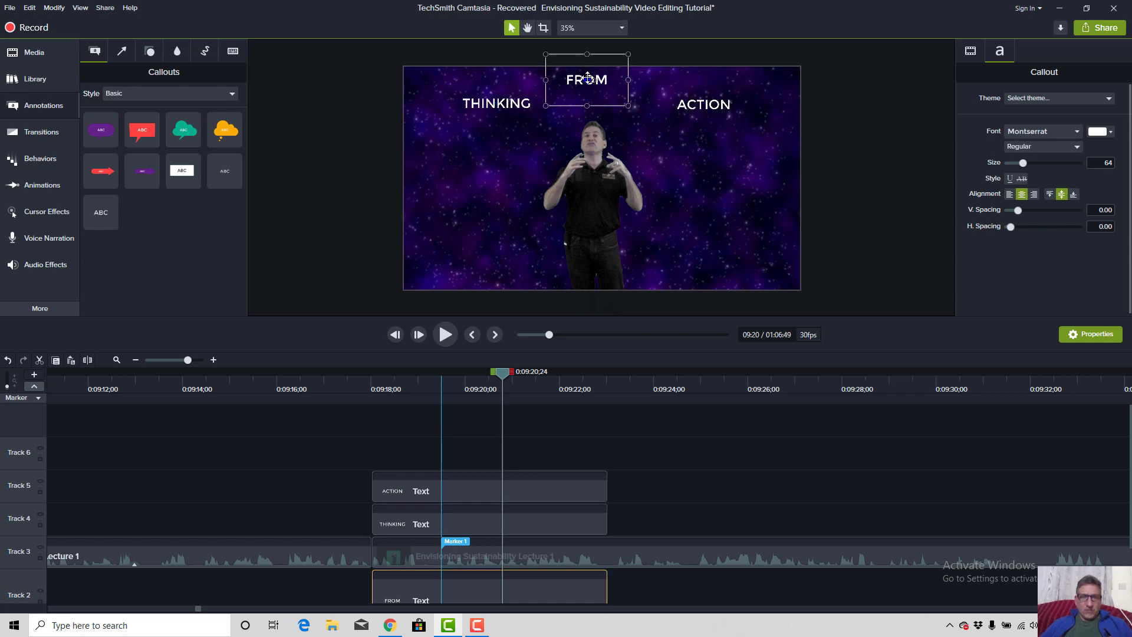
pyautogui.hotkey('ctrl', 'c')
pyautogui.hotkey('ctrl', 'v')
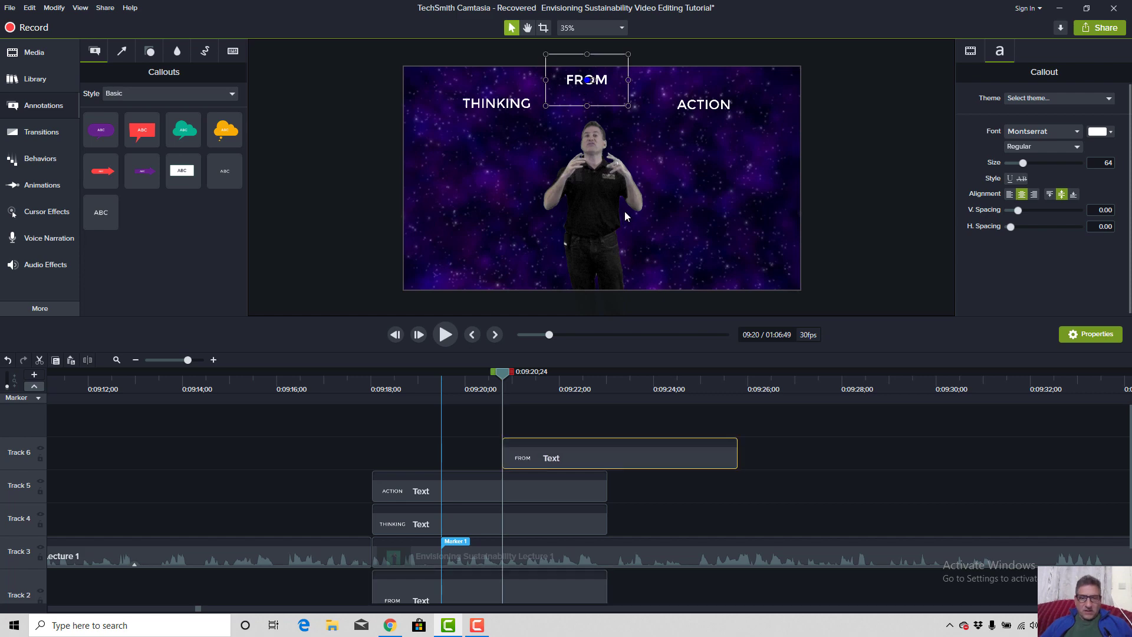
pyautogui.moveTo(636, 451); pyautogui.dragTo(512, 442)
pyautogui.moveTo(597, 95); pyautogui.dragTo(596, 110)
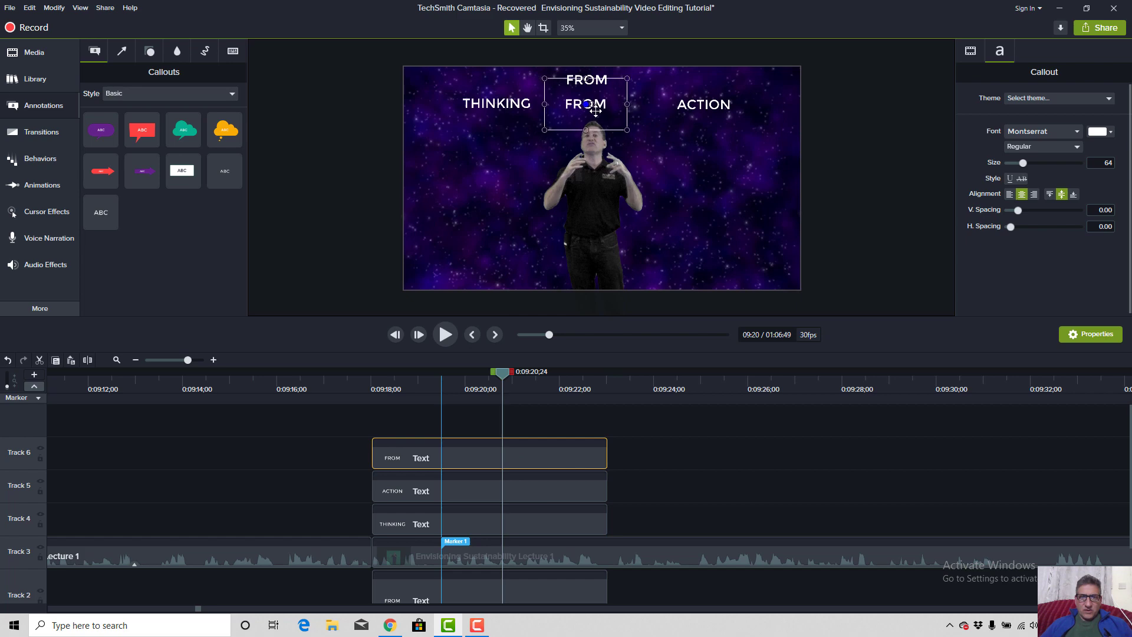
pyautogui.doubleClick(594, 107)
pyautogui.write('TO')
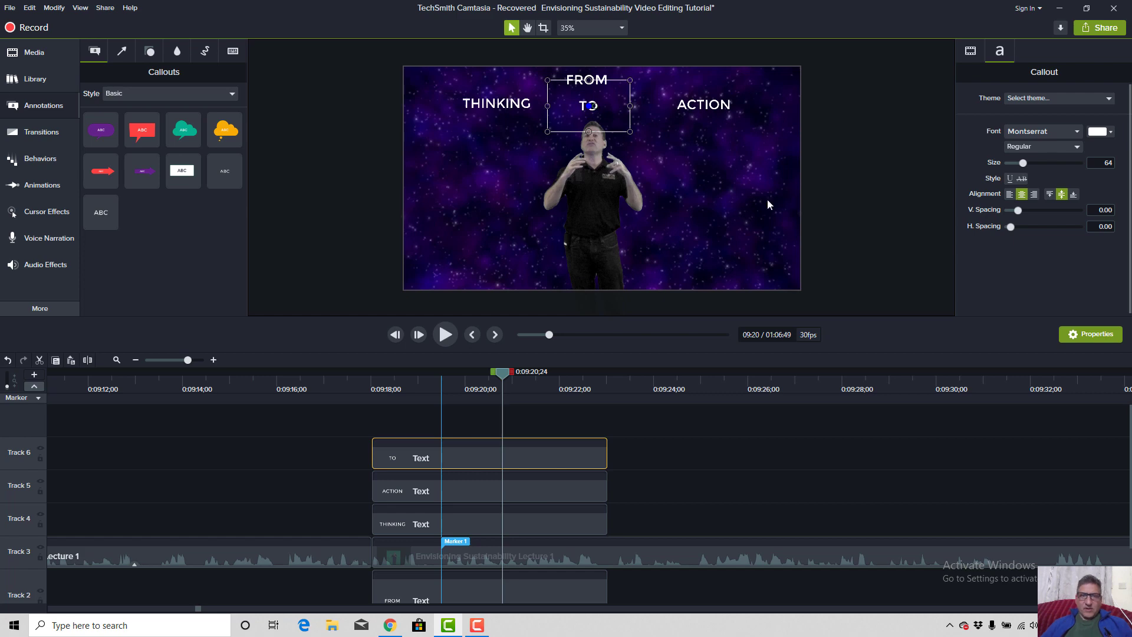
pyautogui.click(614, 293)
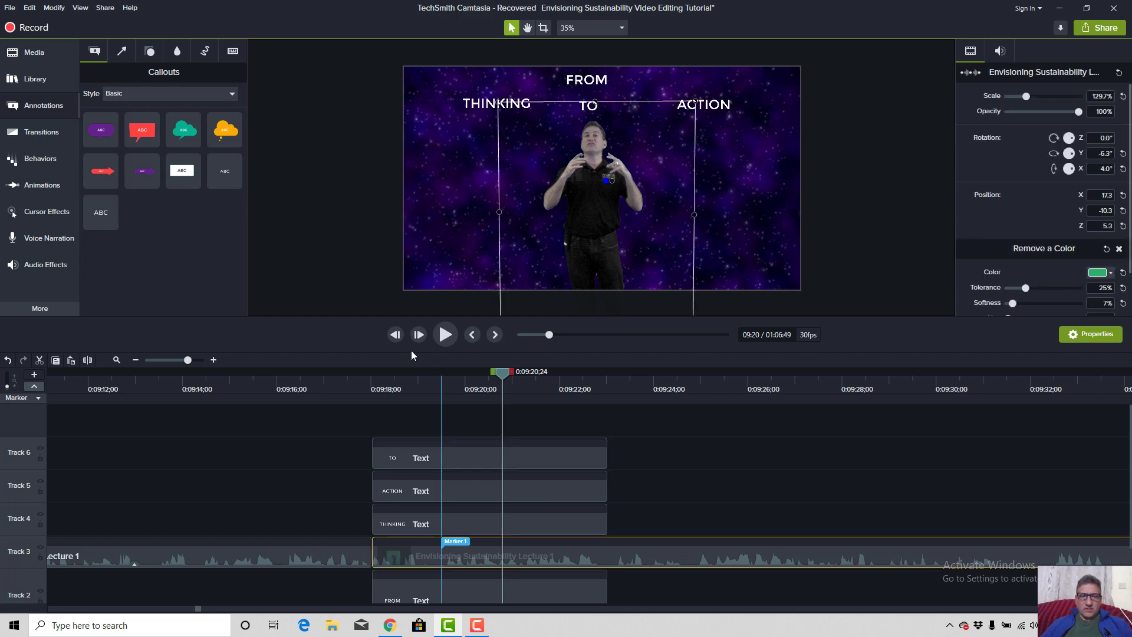
# Add a timeline marker at 0:09:17;23 with its name cleared and replay the sequence across the cut.
pyautogui.click(359, 396)
pyautogui.press('BackSpace')
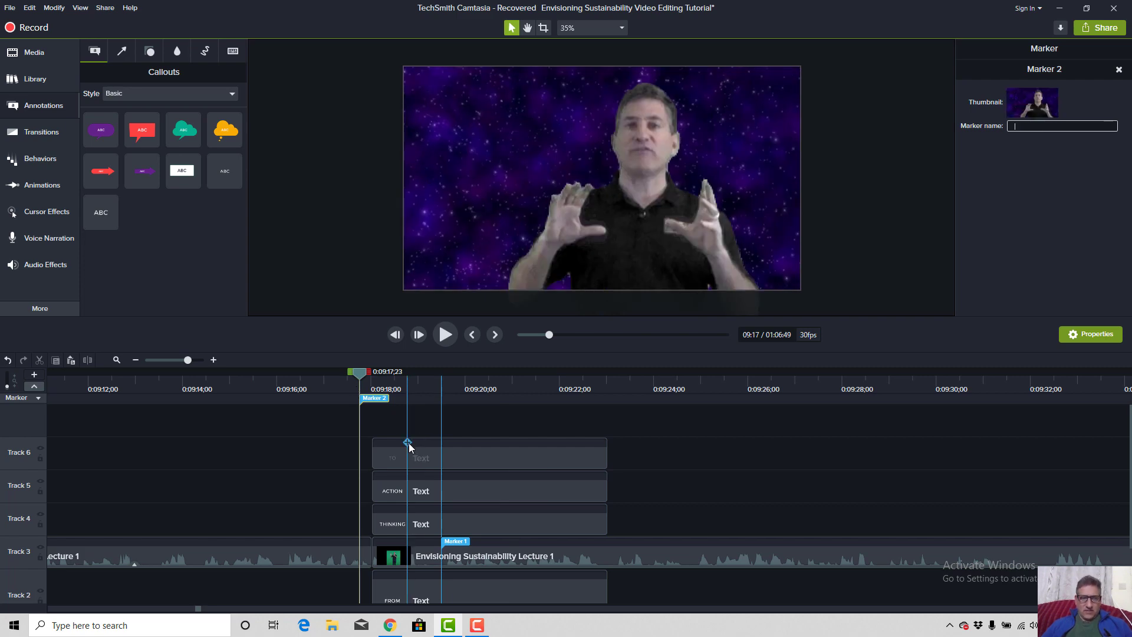
pyautogui.click(333, 388)
pyautogui.press('space')
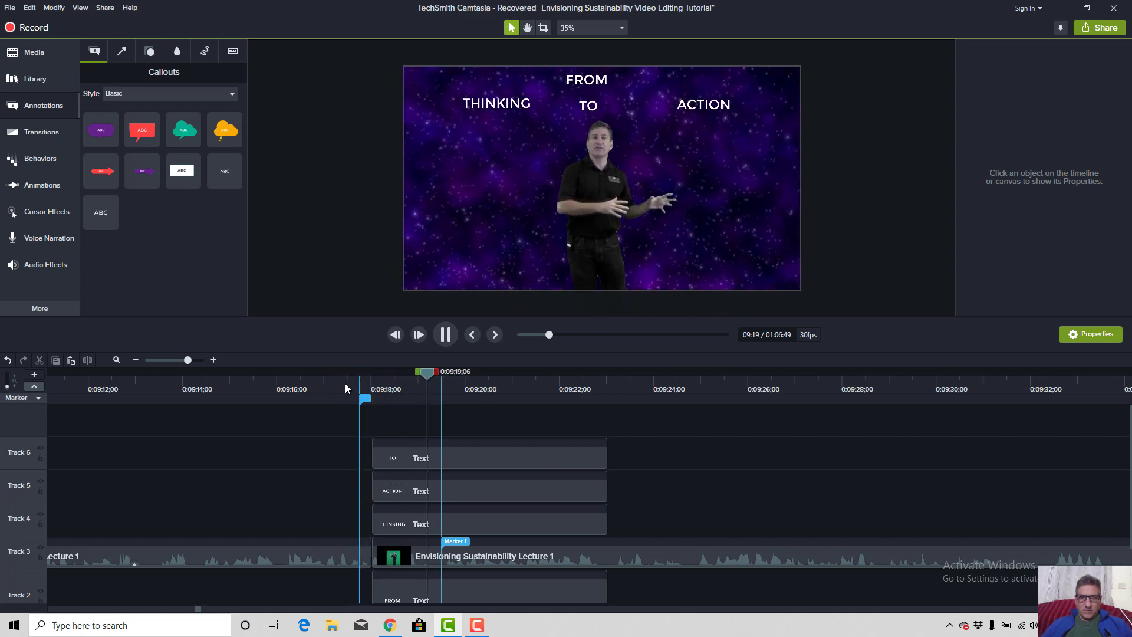
pyautogui.press('space')
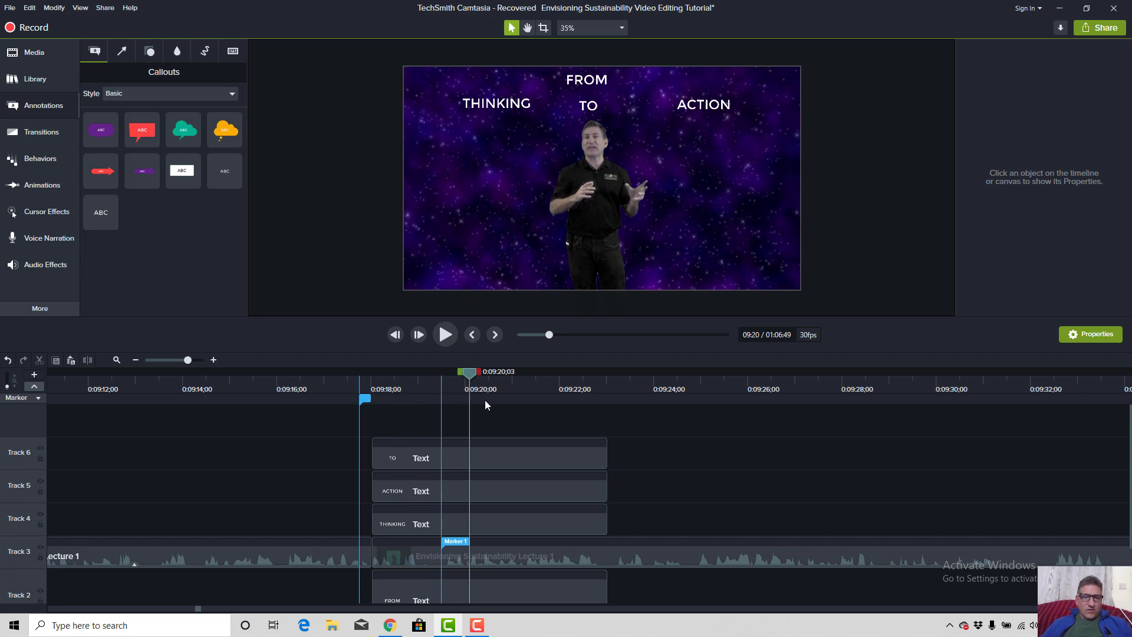
# Try to move all four text callouts up the track stack together and undo the move.
pyautogui.click(509, 460)
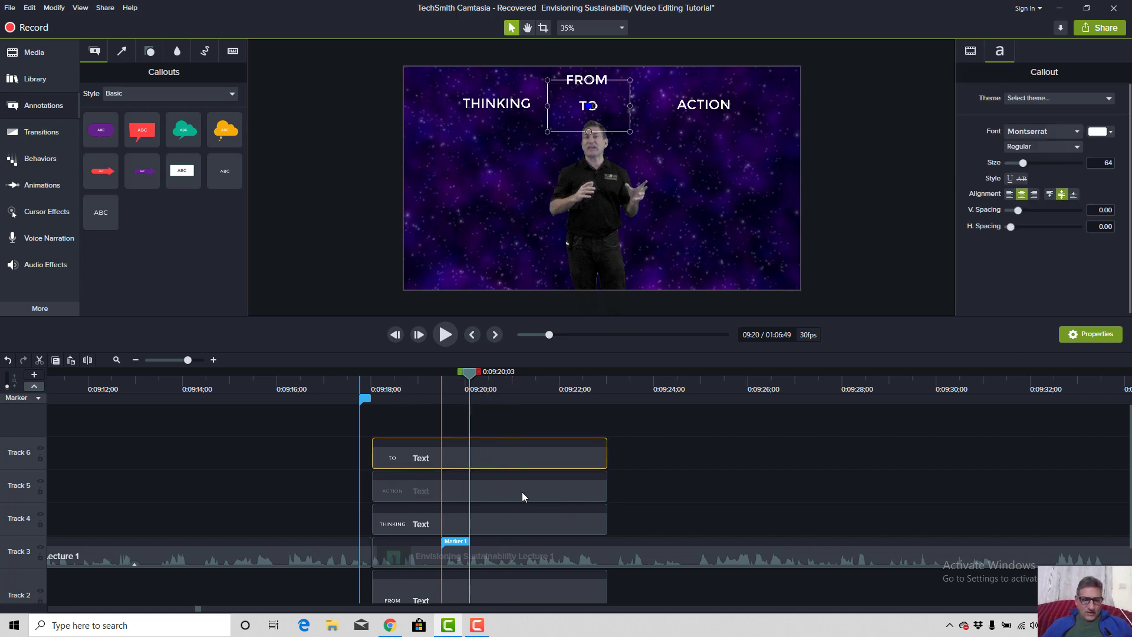
pyautogui.keyDown('ctrl'); pyautogui.click(522, 492); pyautogui.keyUp('ctrl')
pyautogui.keyDown('ctrl'); pyautogui.click(526, 520); pyautogui.keyUp('ctrl')
pyautogui.keyDown('ctrl'); pyautogui.click(532, 599); pyautogui.keyUp('ctrl')
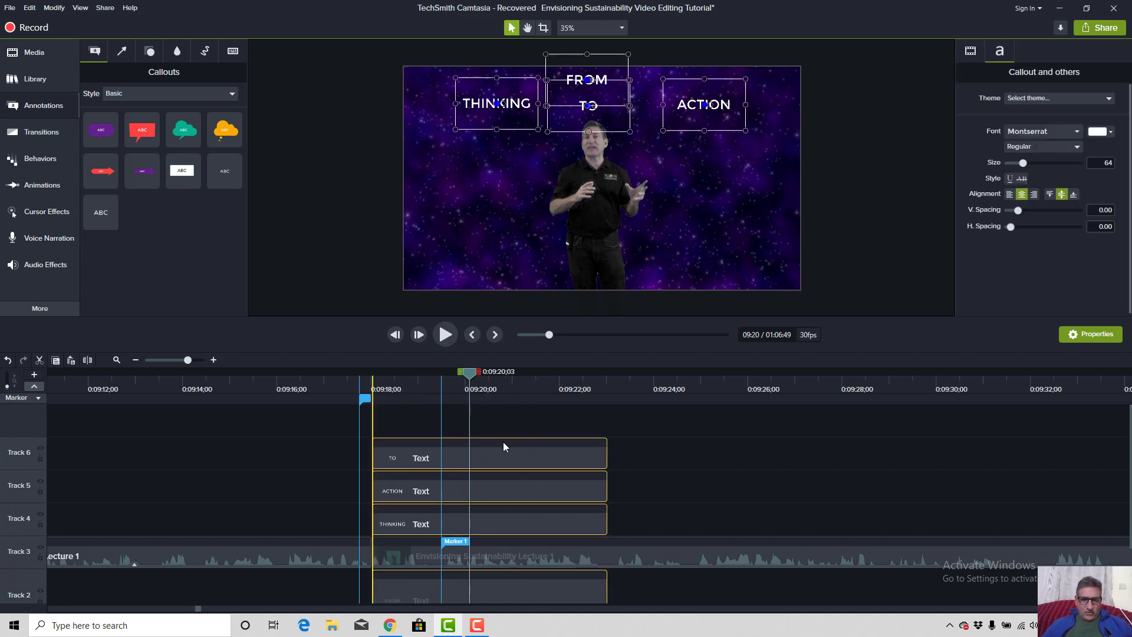
pyautogui.moveTo(507, 473); pyautogui.dragTo(511, 429)
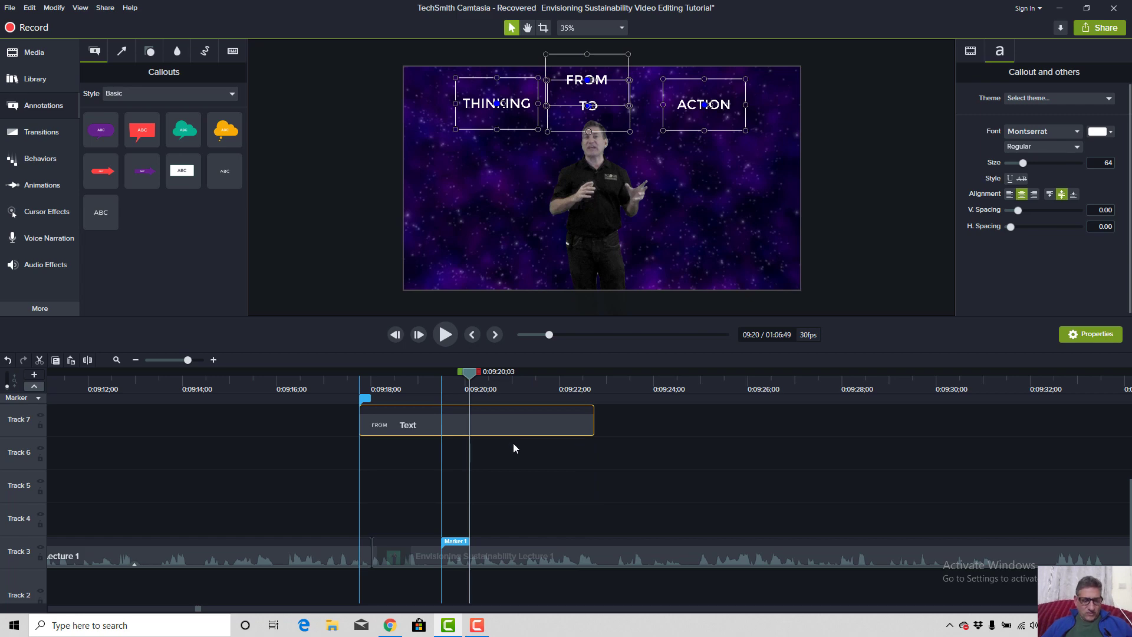
pyautogui.hotkey('ctrl', 'z')
# Move the FROM callout from Track 2 to Track 7, keeping its start at the cut.
pyautogui.click(543, 596)
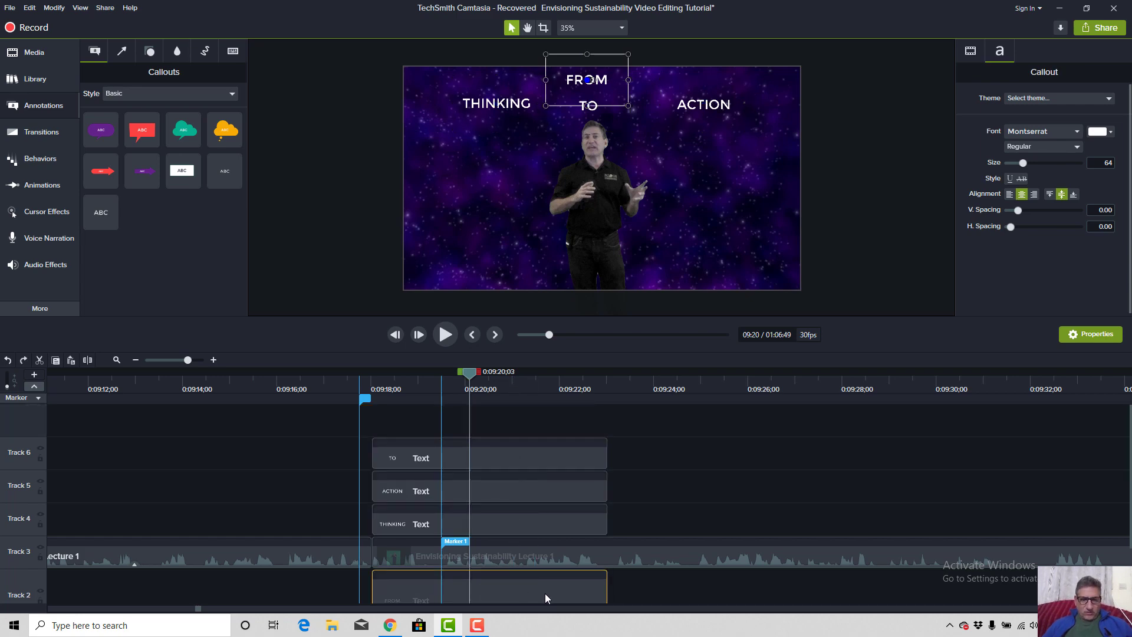
pyautogui.moveTo(530, 515); pyautogui.dragTo(543, 424)
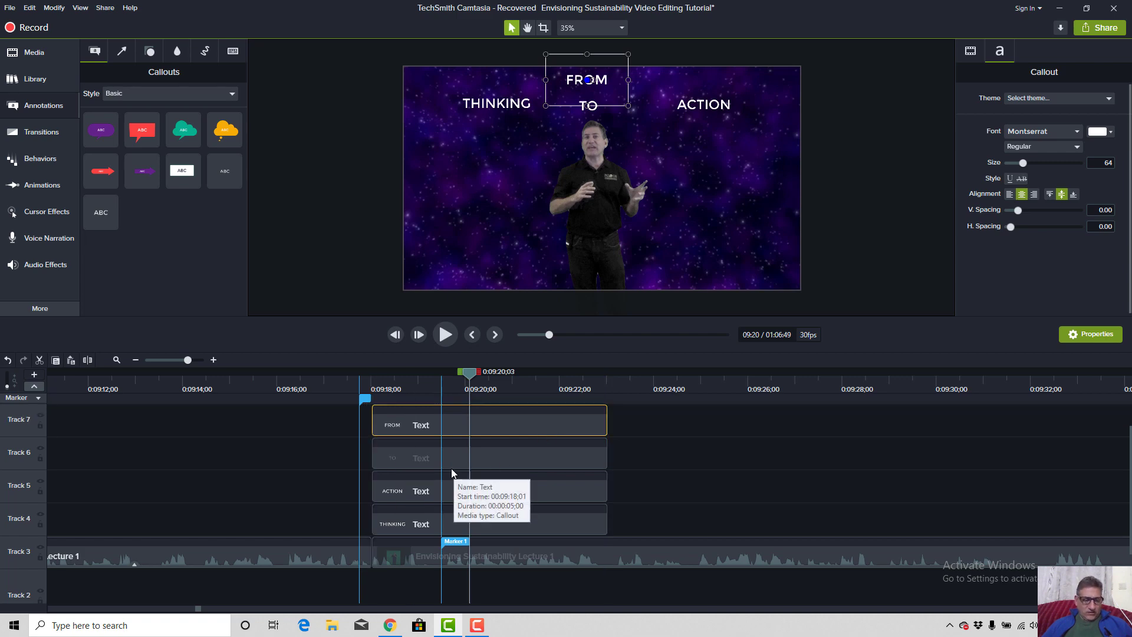
# Apply the Shifting behavior to all four text callouts, FROM, TO, ACTION and THINKING, on Tracks 4 to 7.
pyautogui.keyDown('ctrl'); pyautogui.click(483, 466); pyautogui.keyUp('ctrl')
pyautogui.keyDown('ctrl'); pyautogui.click(495, 497); pyautogui.keyUp('ctrl')
pyautogui.keyDown('ctrl'); pyautogui.click(499, 516); pyautogui.keyUp('ctrl')
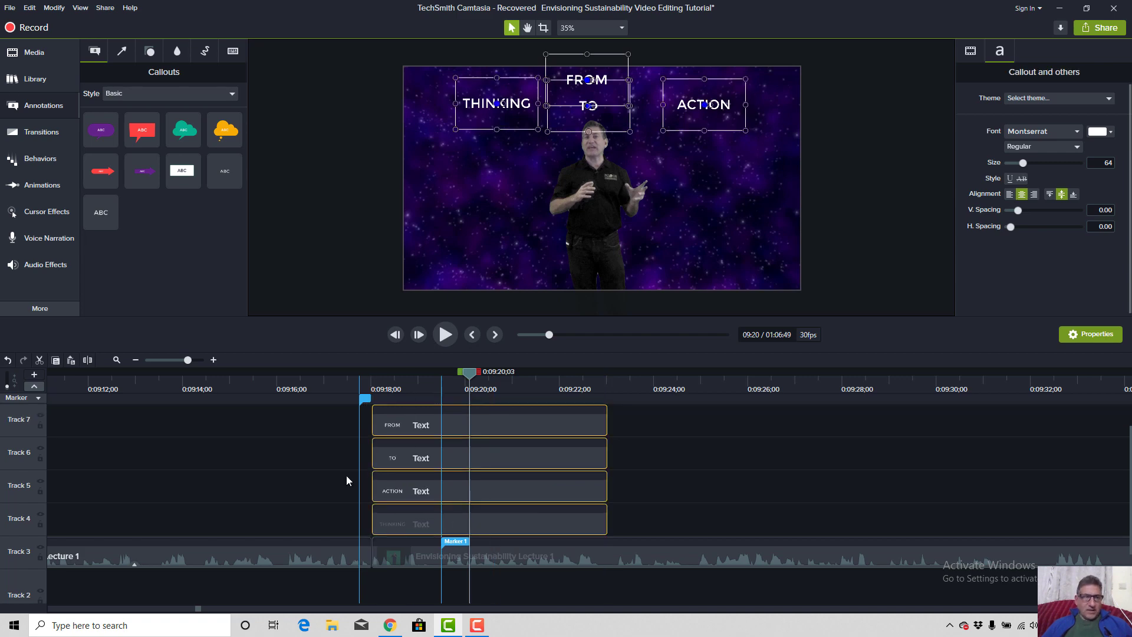
pyautogui.click(50, 159)
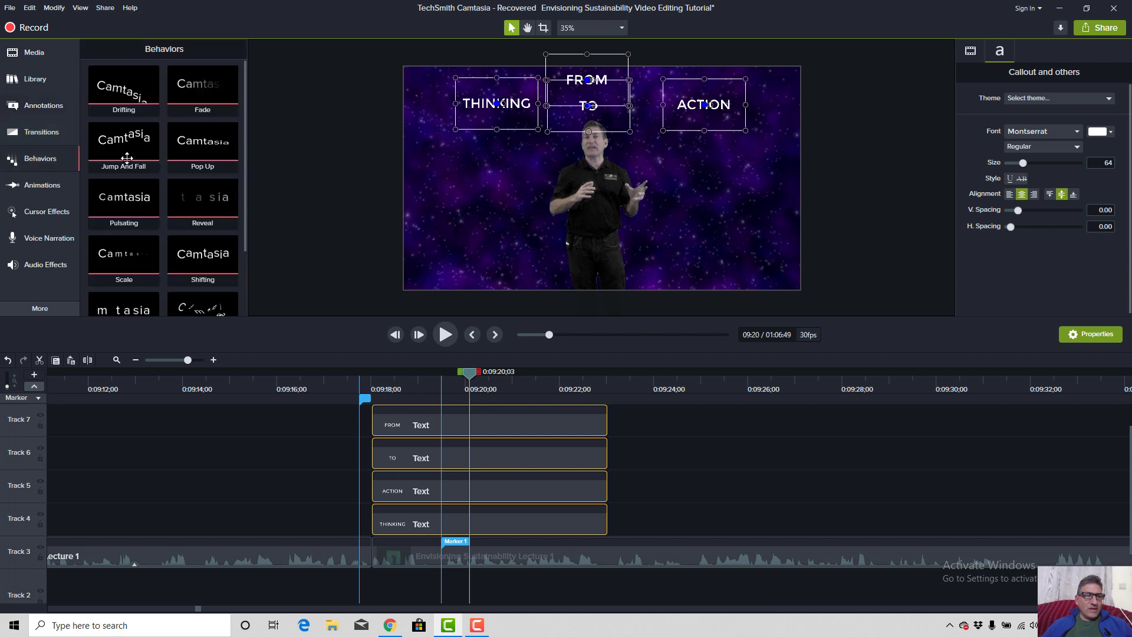
pyautogui.scroll(-1, 217, 242)
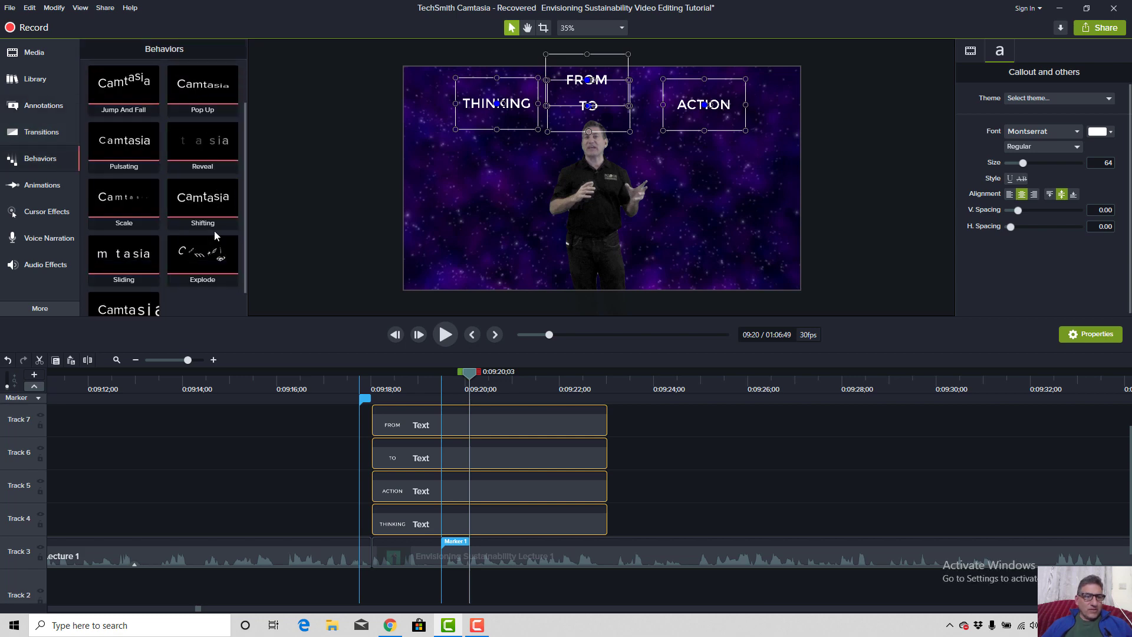
pyautogui.moveTo(209, 206); pyautogui.dragTo(506, 432)
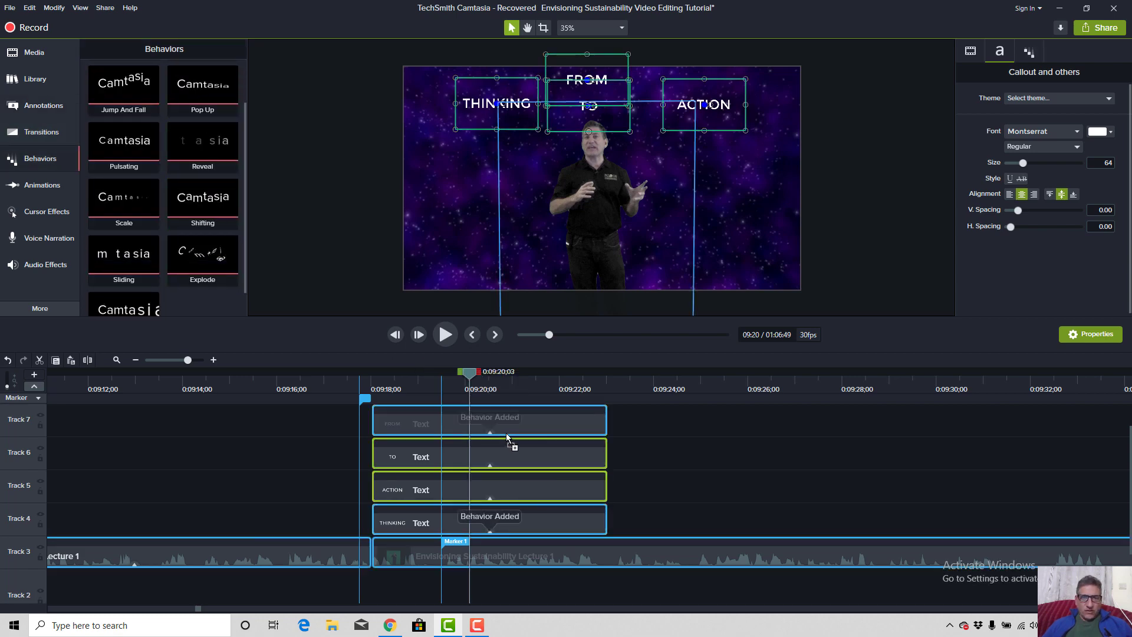
# Replay the sequence from the cut to check the animation of the four text callouts.
pyautogui.click(371, 389)
pyautogui.press('space')
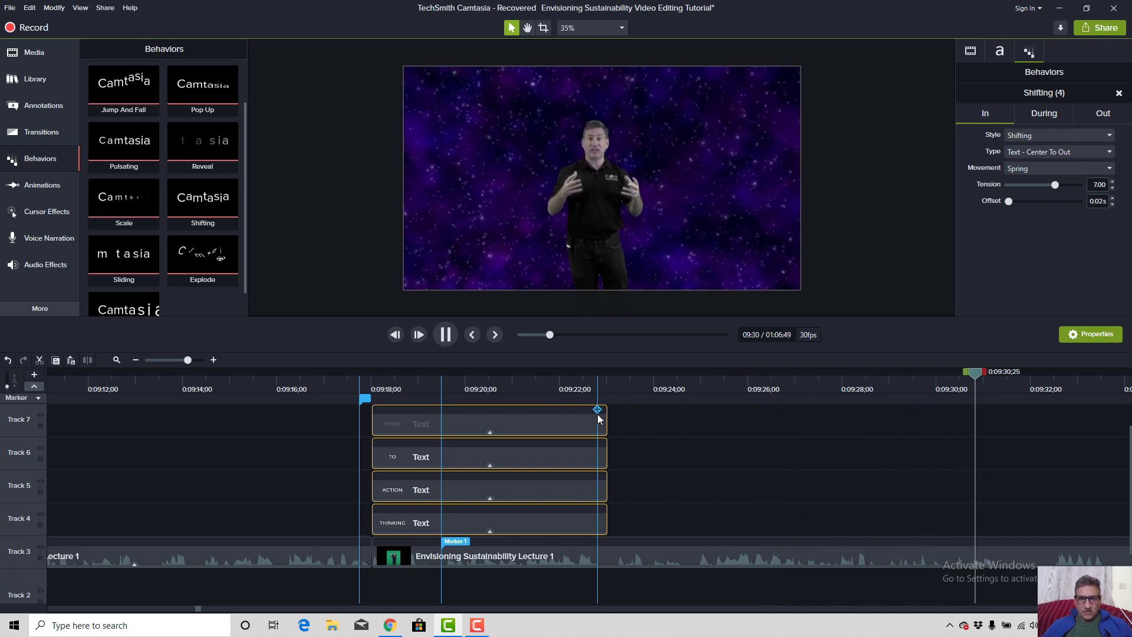
pyautogui.press('space')
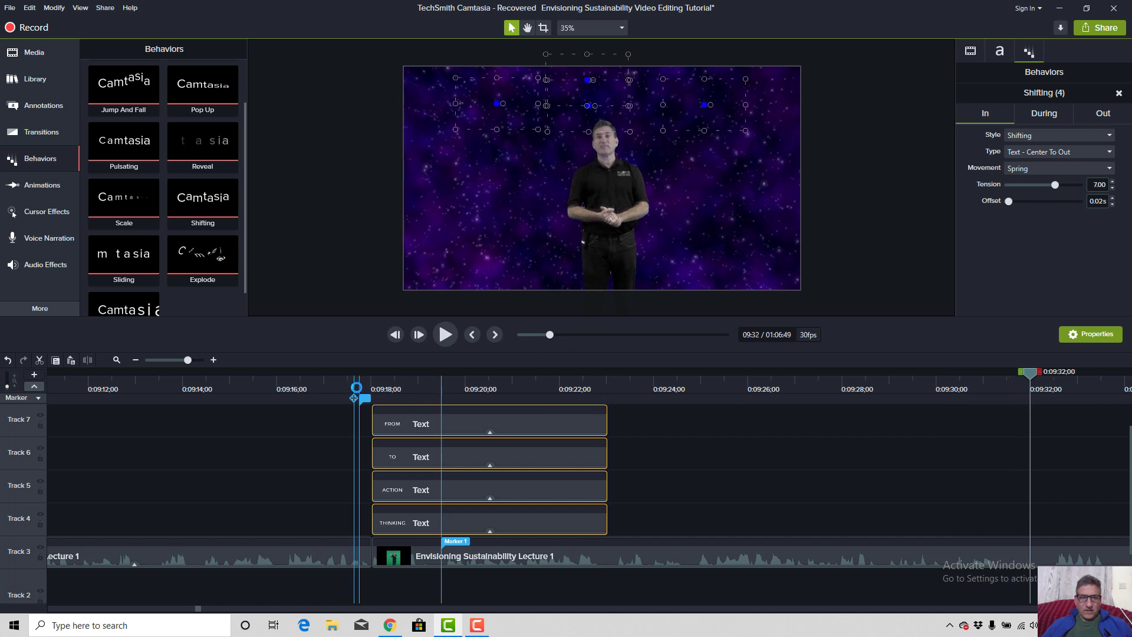
pyautogui.click(330, 389)
pyautogui.press('space')
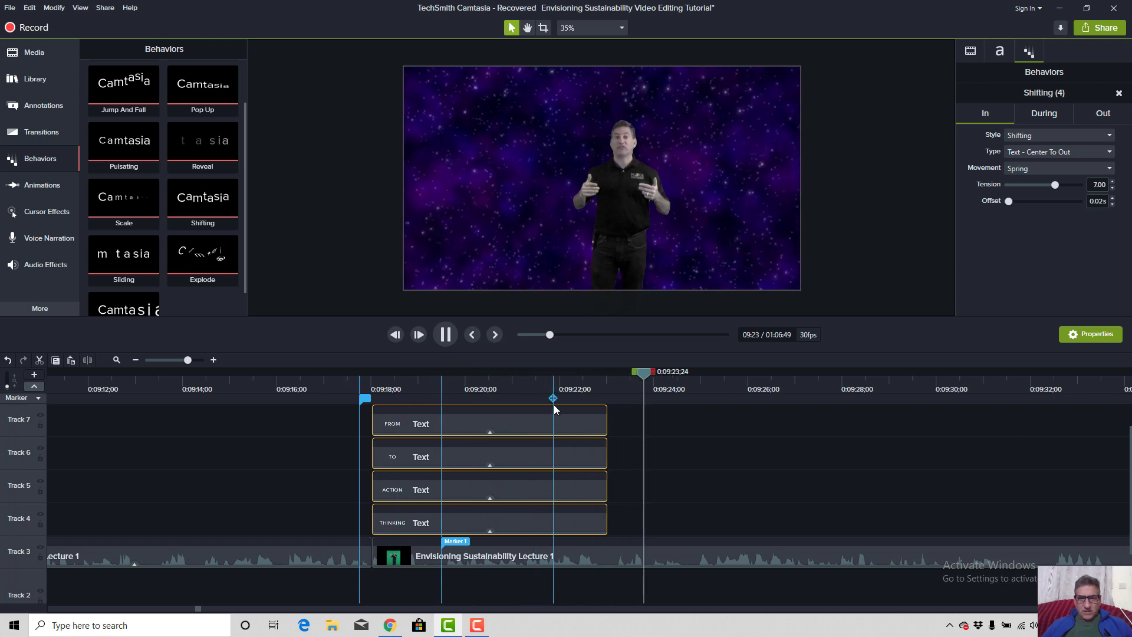
pyautogui.press('space')
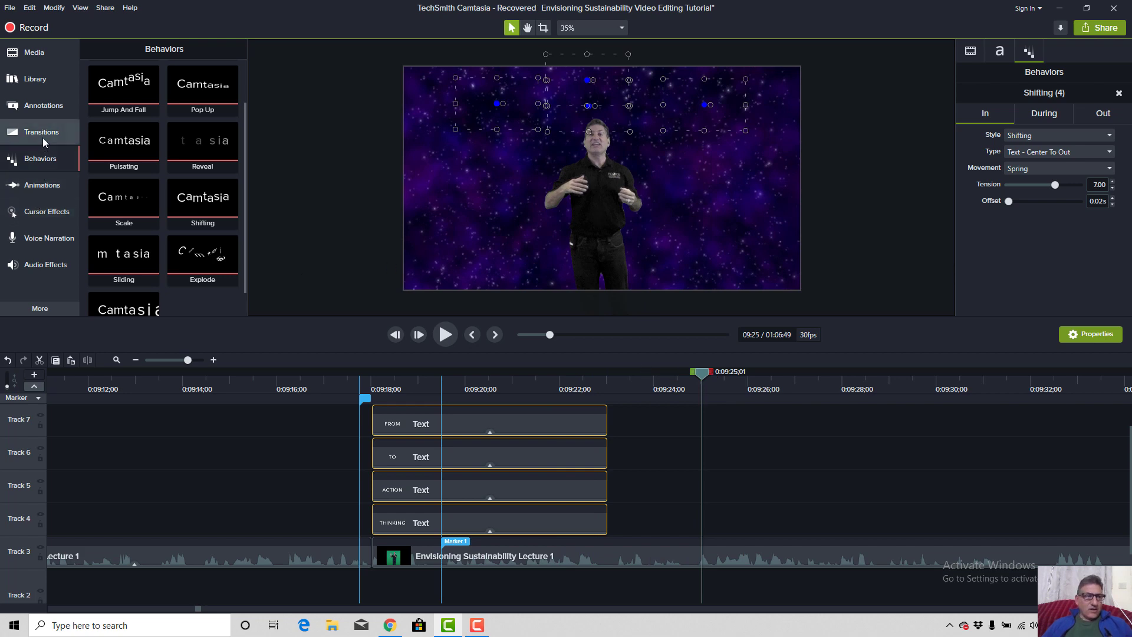
# Add an orange thought bubble callout at 0:09:25;01, placed low on the presenter's left-hand side of the frame with its tail pointing toward him.
pyautogui.click(31, 104)
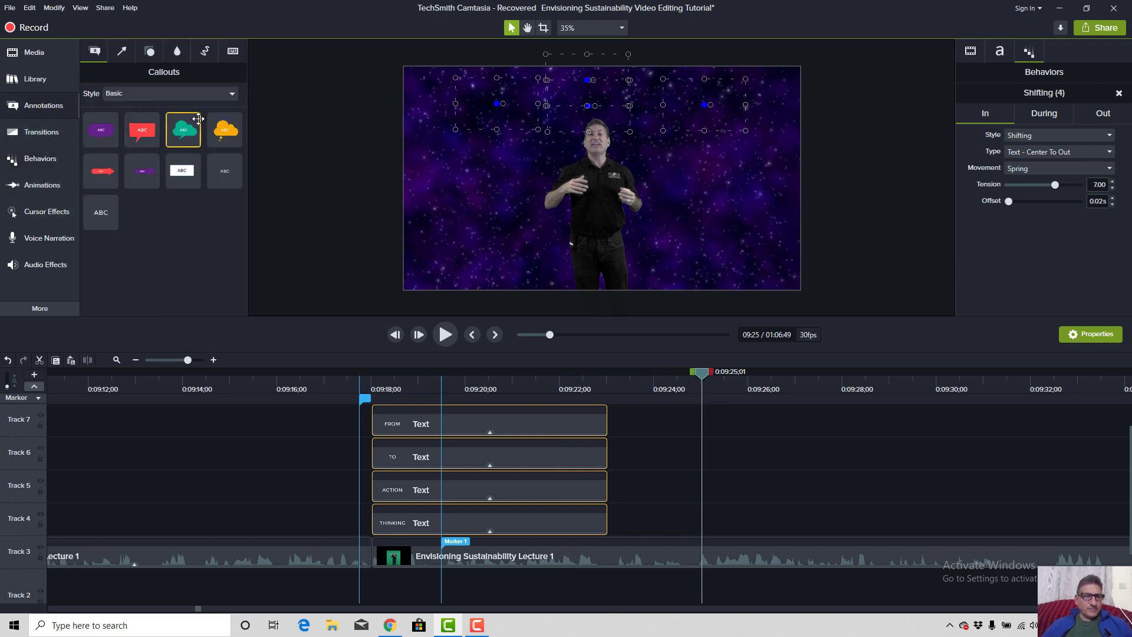
pyautogui.moveTo(218, 131); pyautogui.dragTo(717, 174)
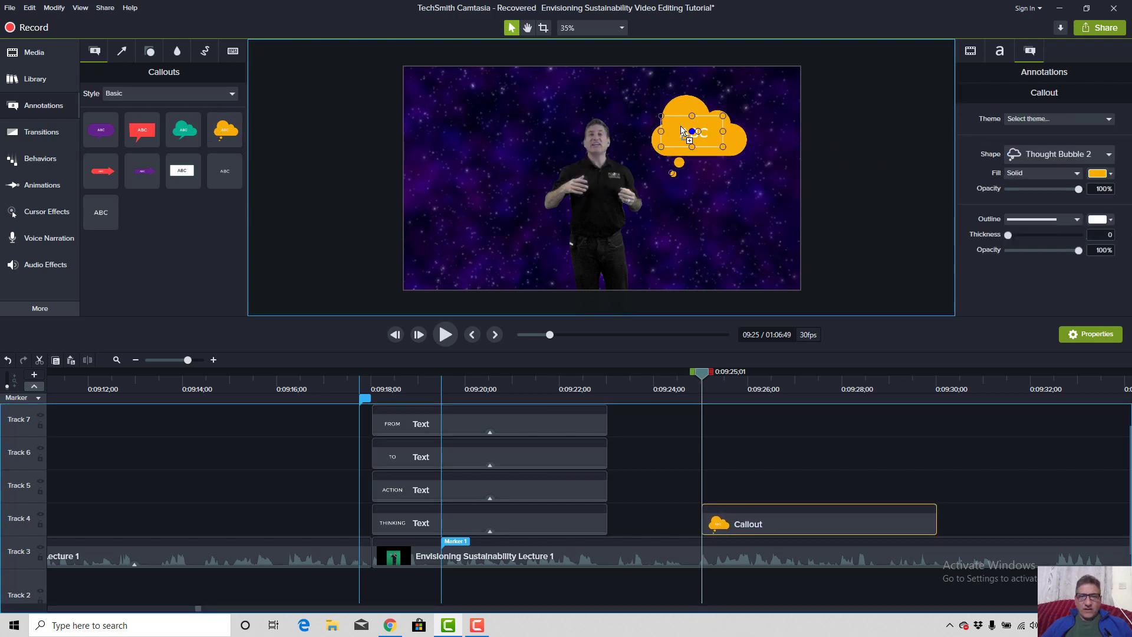
pyautogui.moveTo(710, 133); pyautogui.dragTo(746, 234)
pyautogui.moveTo(711, 273); pyautogui.dragTo(678, 183)
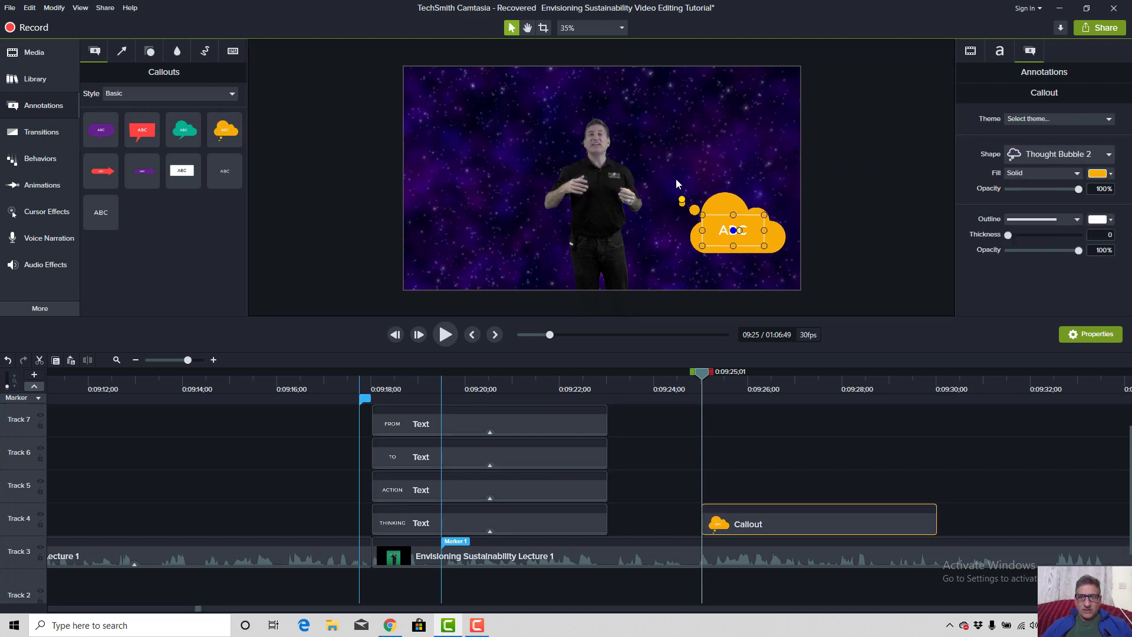
pyautogui.moveTo(752, 234); pyautogui.dragTo(513, 243)
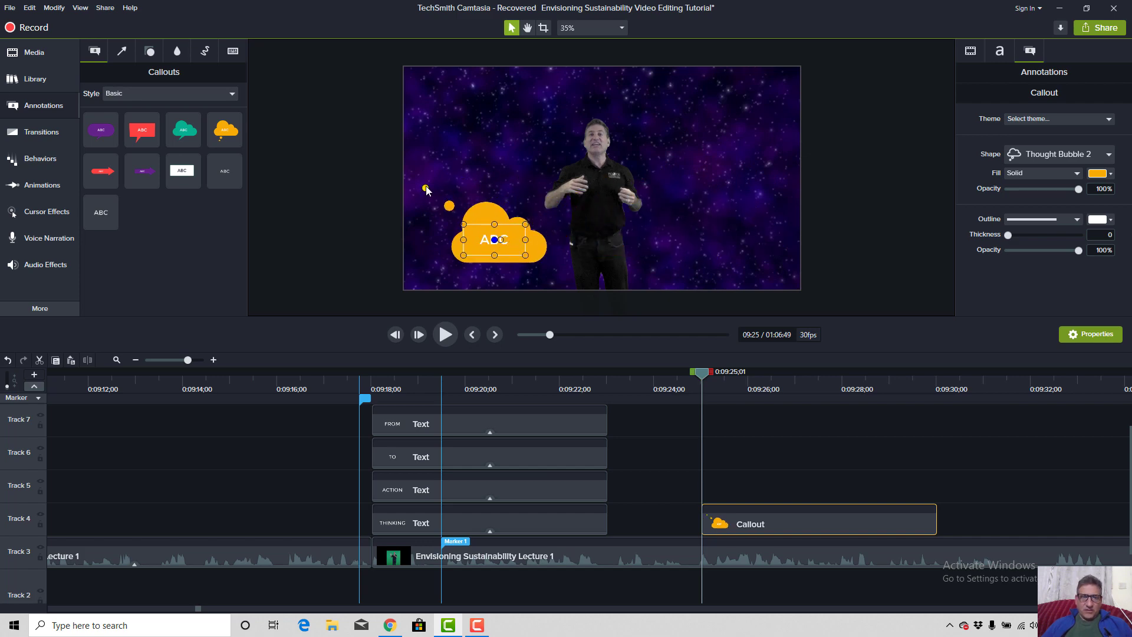
pyautogui.moveTo(522, 184); pyautogui.dragTo(521, 181)
# Reword the thought bubble as HOW DOES THINKING ABOUT SUSTAINABILITY... and enlarge its text frame to fit three lines.
pyautogui.doubleClick(495, 241)
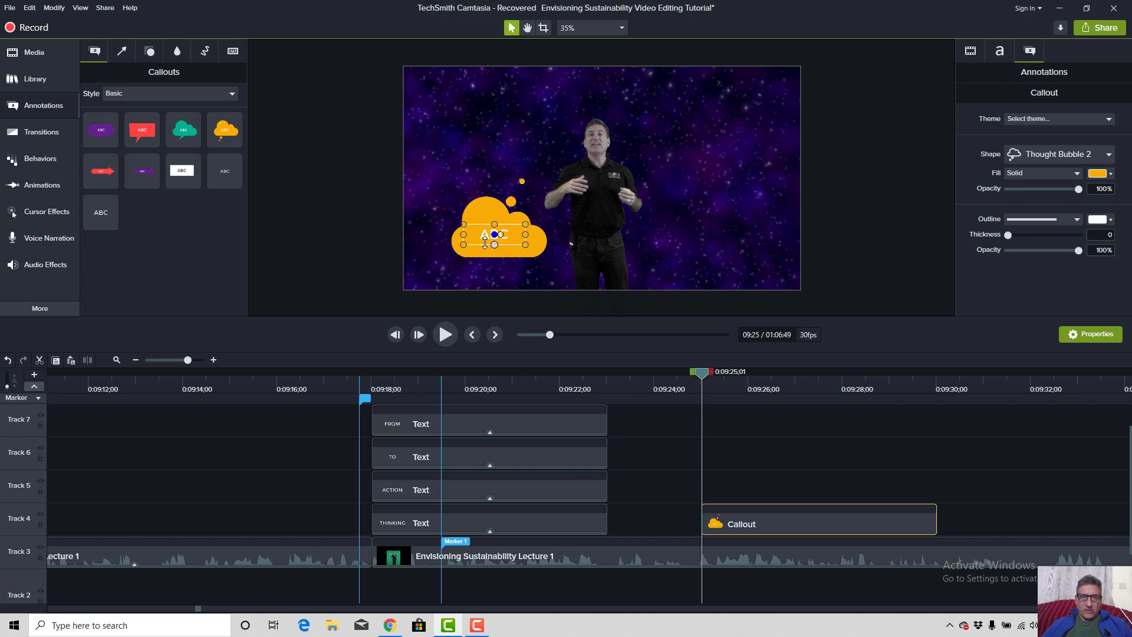
pyautogui.write('HeW DOES')
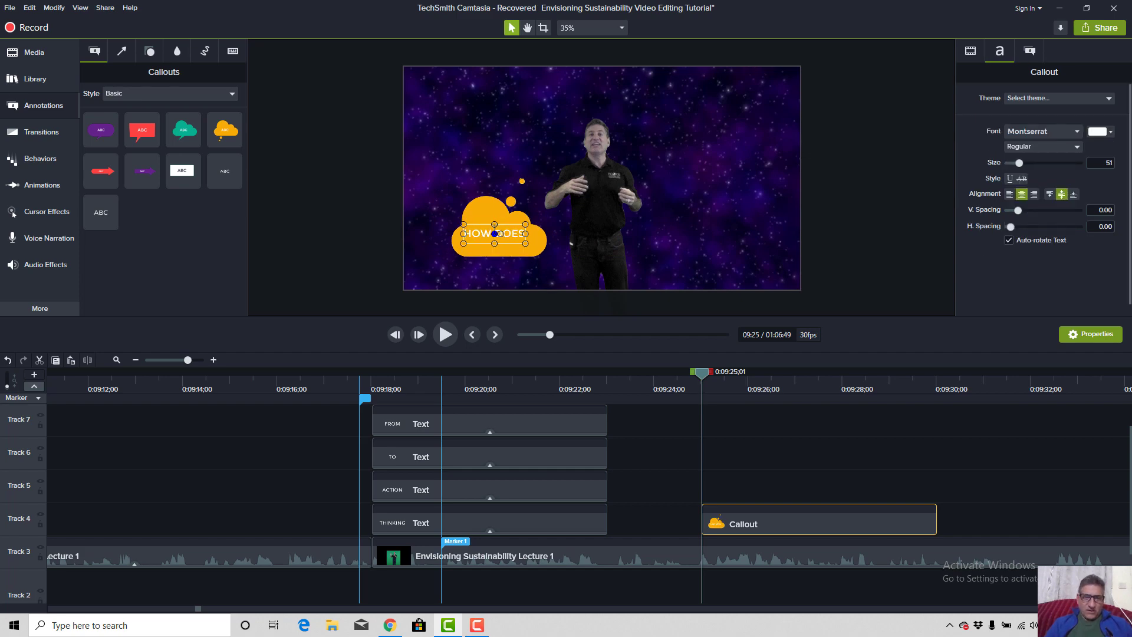
pyautogui.write(' THINKING ABOUT SUSTAIN')
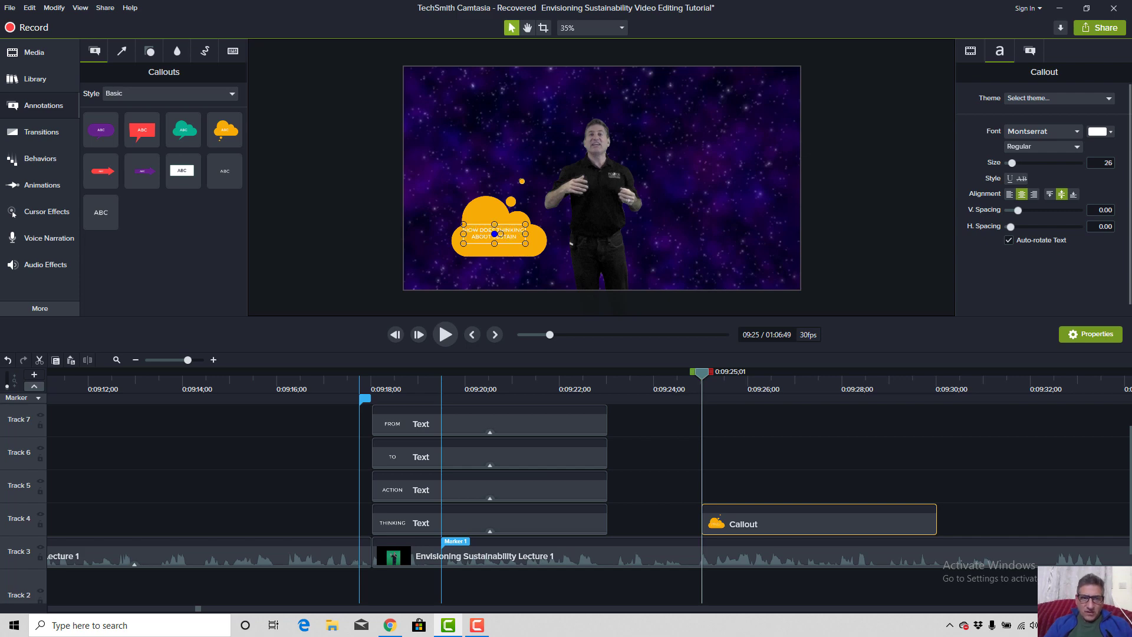
pyautogui.write('ABILITY...')
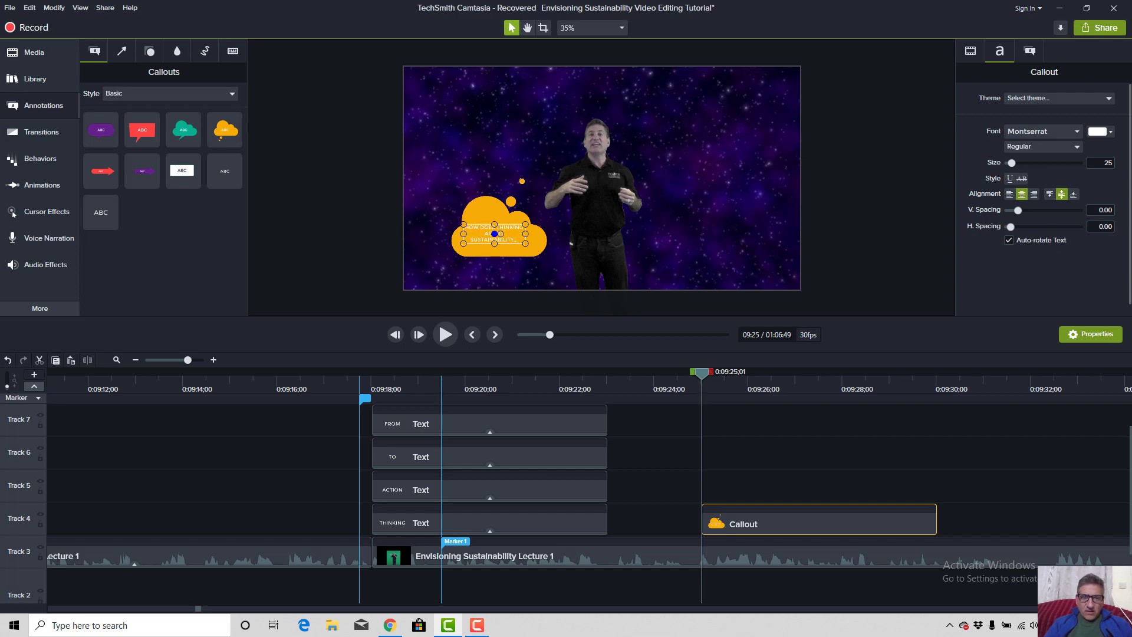
pyautogui.moveTo(525, 224); pyautogui.dragTo(522, 208)
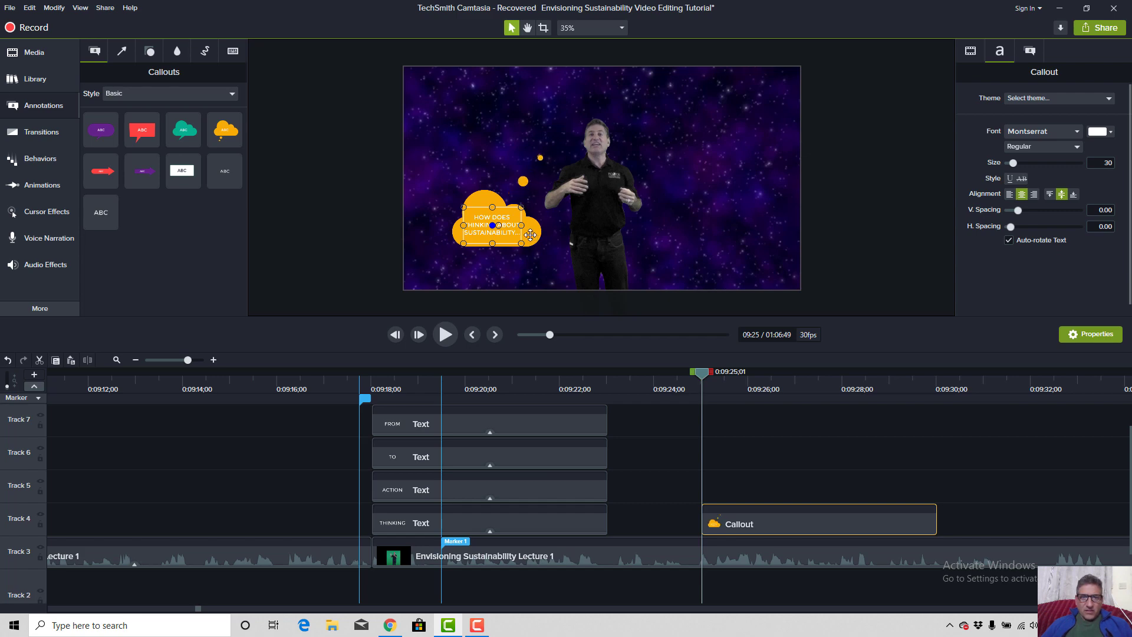
pyautogui.moveTo(512, 235); pyautogui.dragTo(510, 235)
# Add a second orange thought bubble on the opposite side of the presenter with its tail pointing toward him.
pyautogui.moveTo(224, 131); pyautogui.dragTo(749, 200)
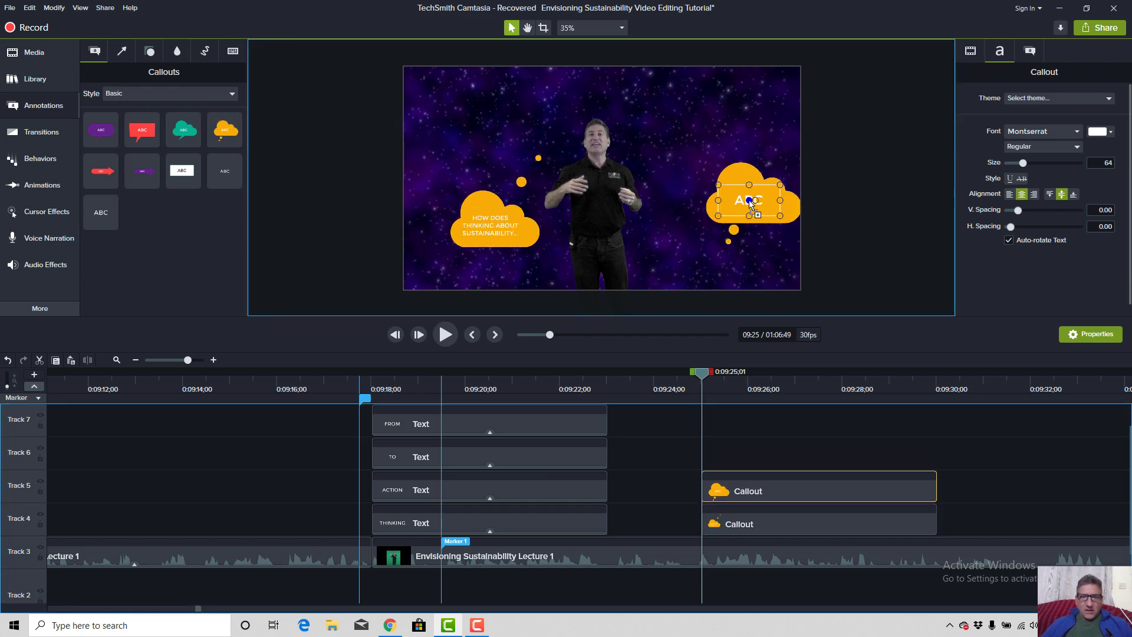
pyautogui.doubleClick(728, 243)
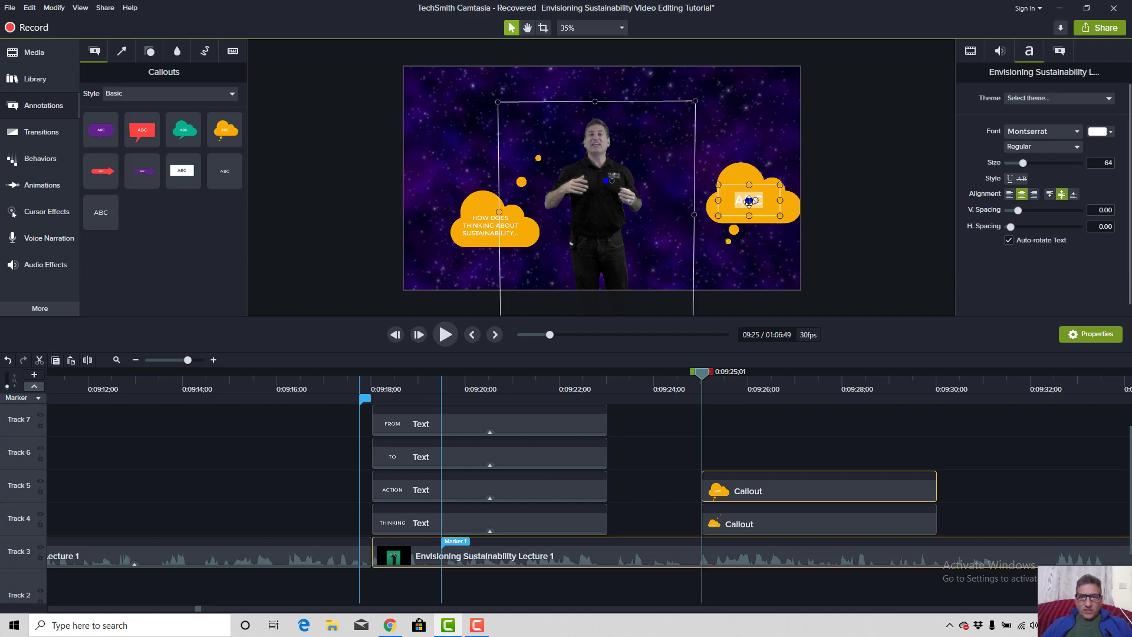
pyautogui.moveTo(749, 201); pyautogui.dragTo(747, 205)
pyautogui.hotkey('ctrl', 'z')
pyautogui.click(766, 256)
pyautogui.click(752, 210)
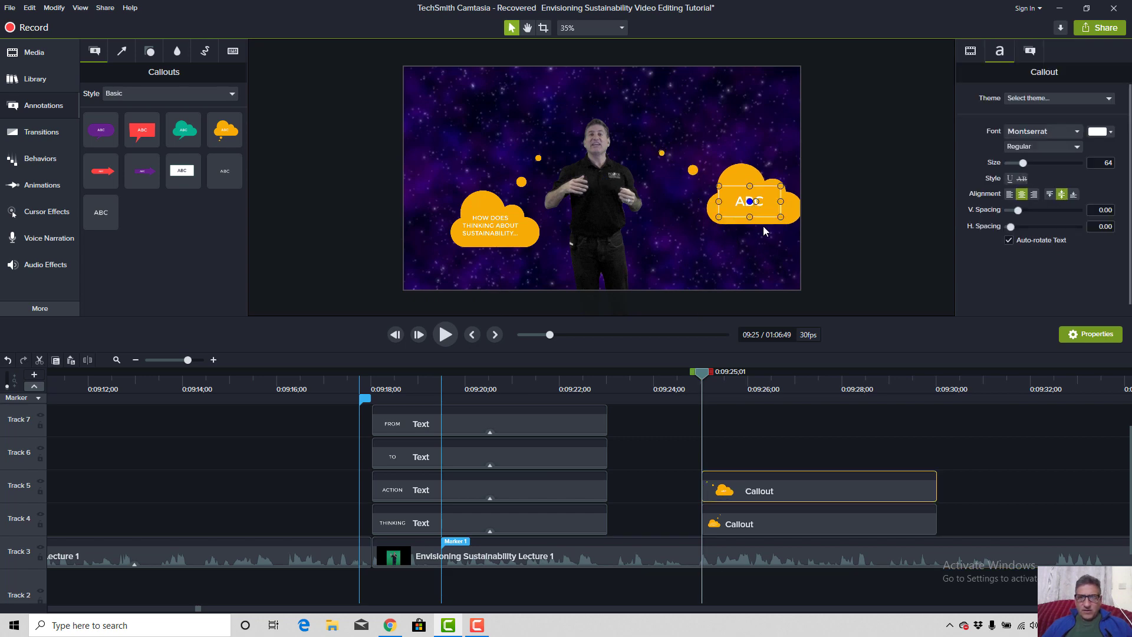
pyautogui.moveTo(767, 205); pyautogui.dragTo(750, 218)
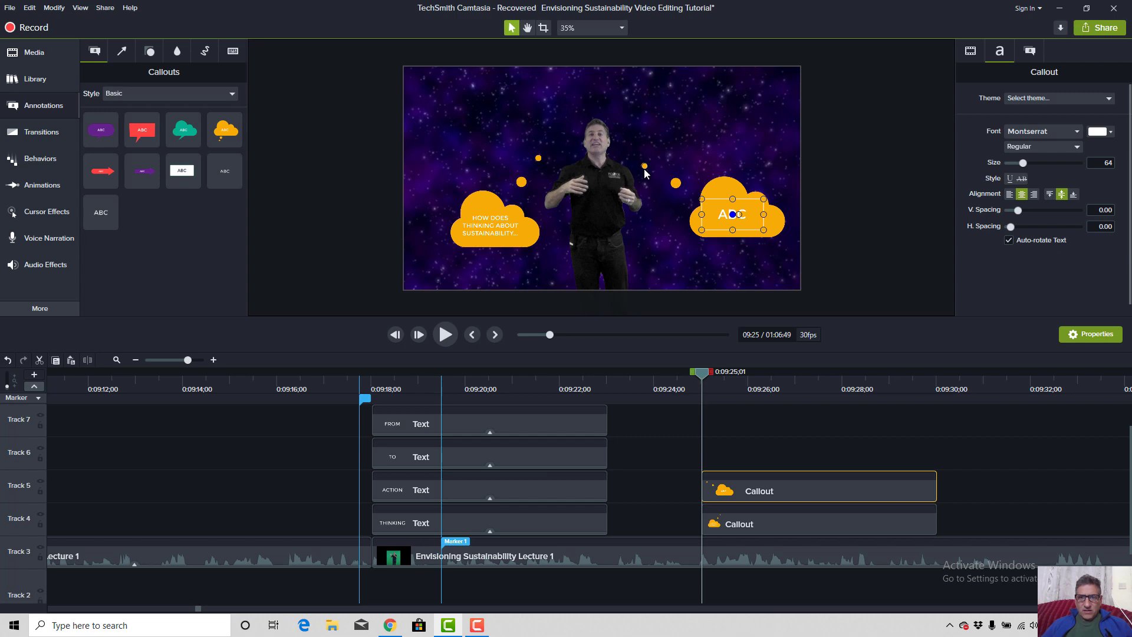
# Reword the second bubble as LEAD TO MANIFESTING REALITY?, shrink it slightly to match the first and adjust its tail.
pyautogui.doubleClick(730, 212)
pyautogui.write('LEARN TO')
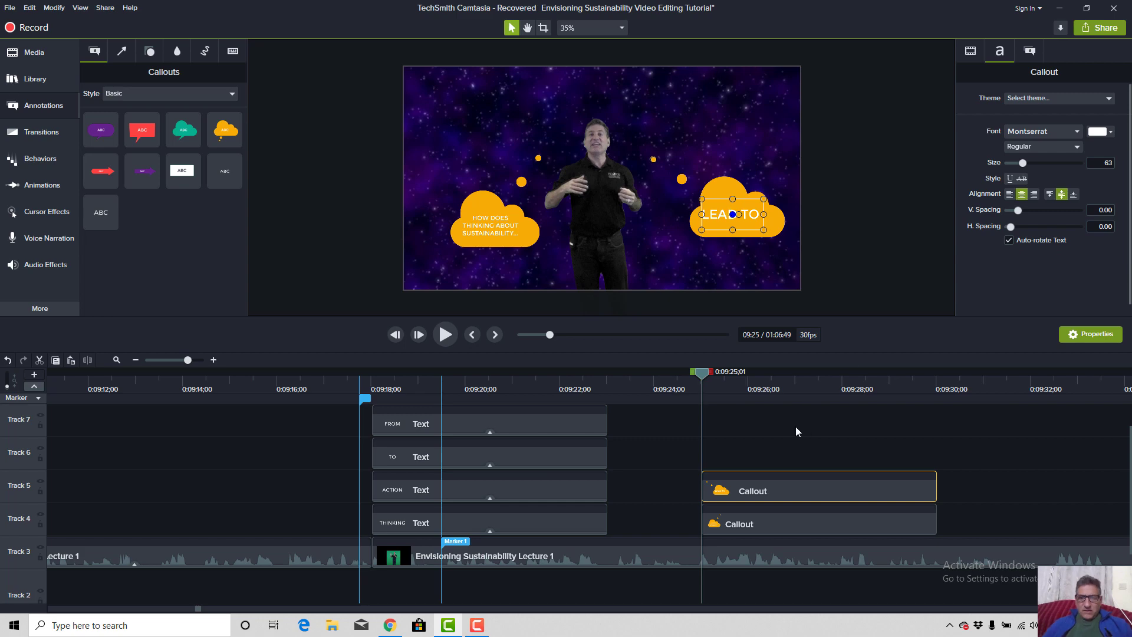
pyautogui.click(679, 387)
pyautogui.press('space')
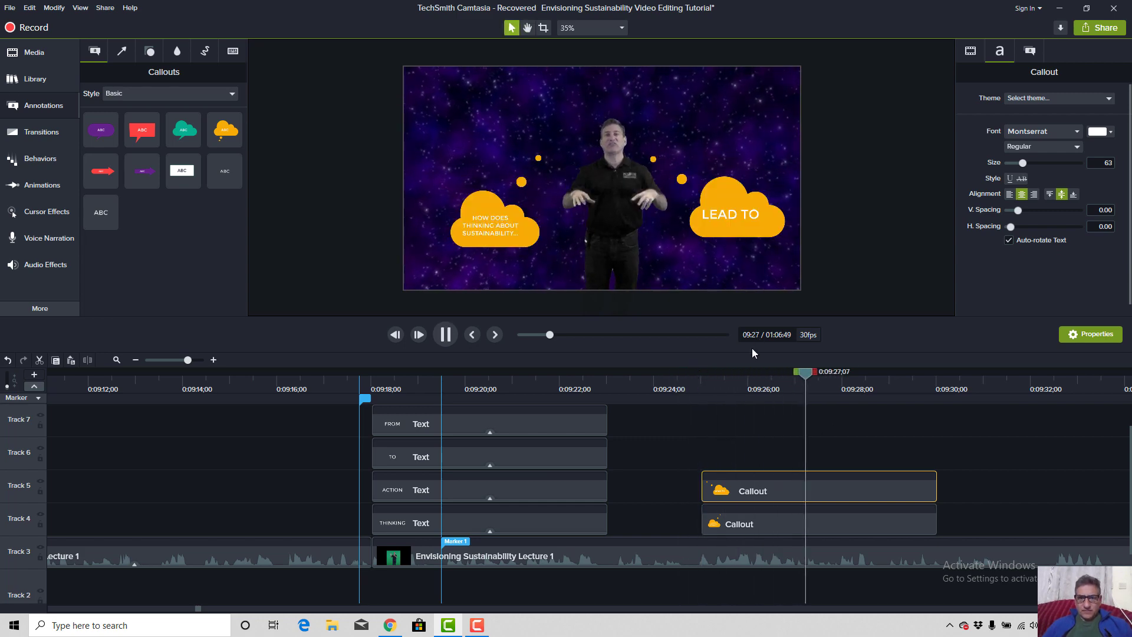
pyautogui.press('space')
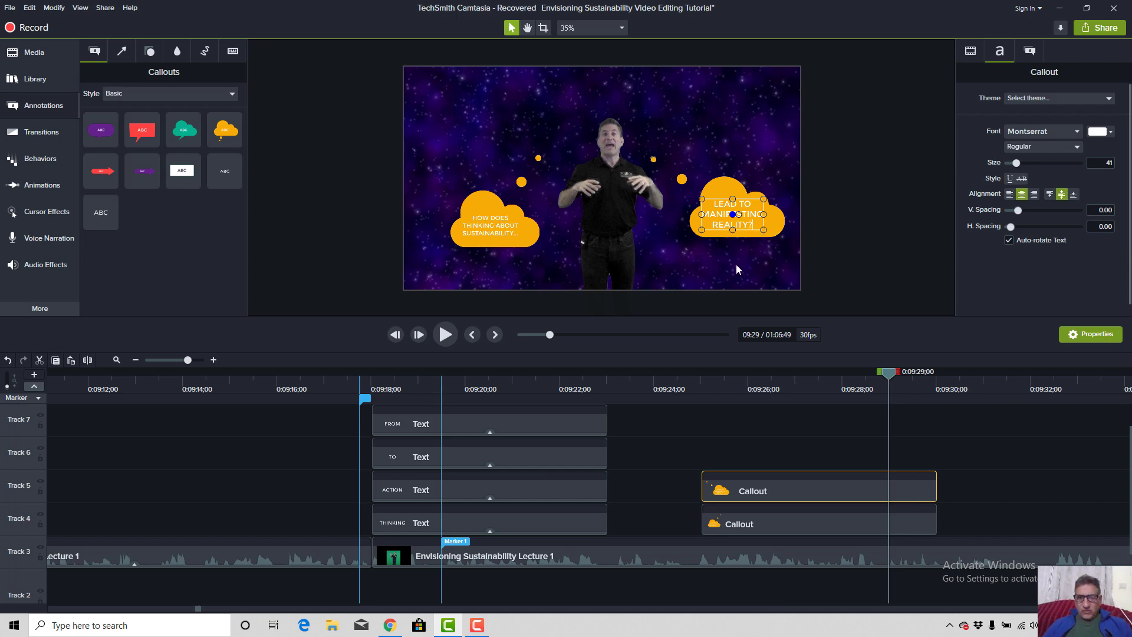
pyautogui.moveTo(701, 228); pyautogui.dragTo(720, 233)
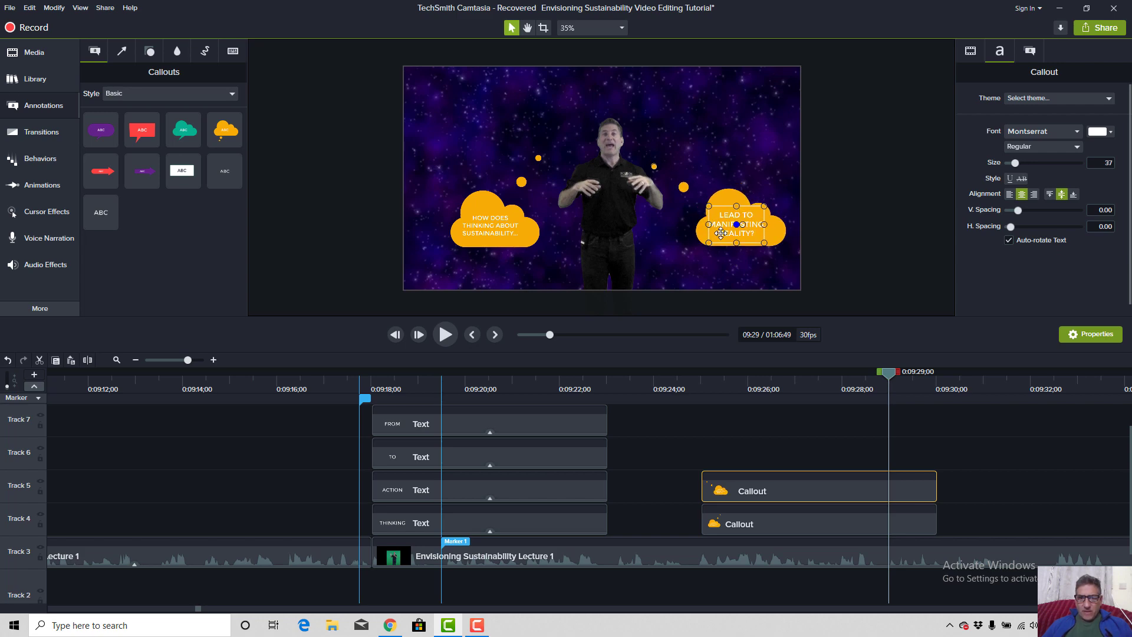
pyautogui.moveTo(657, 167); pyautogui.dragTo(659, 164)
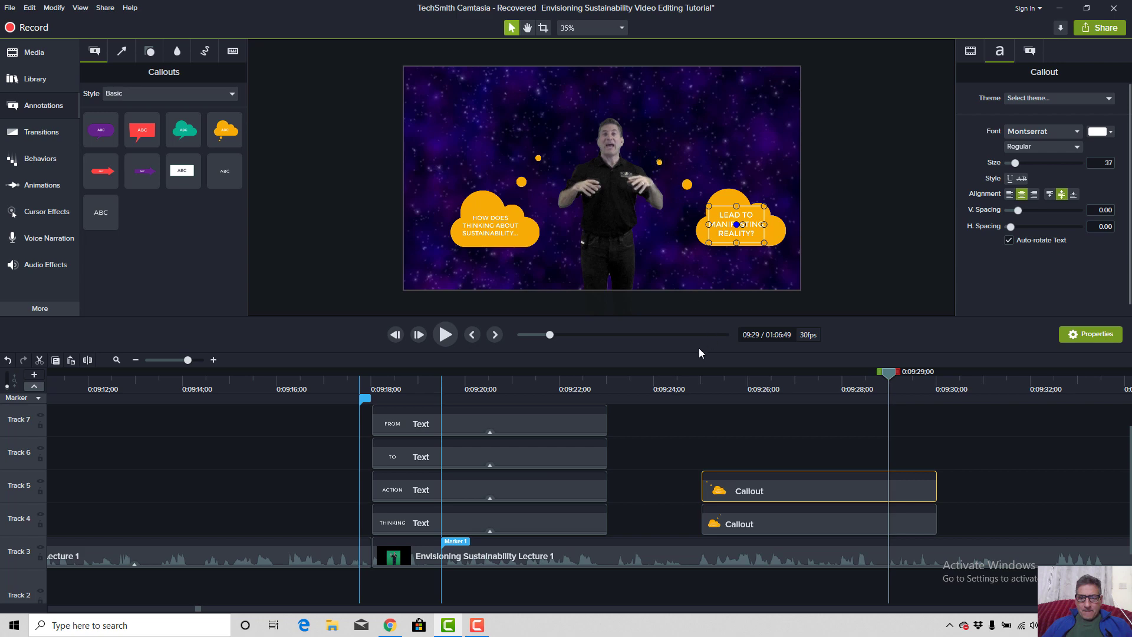
# Replay the lead-in and shift both thought bubble callouts earlier together, starting at about 0:09:24;20.
pyautogui.click(660, 390)
pyautogui.press('space')
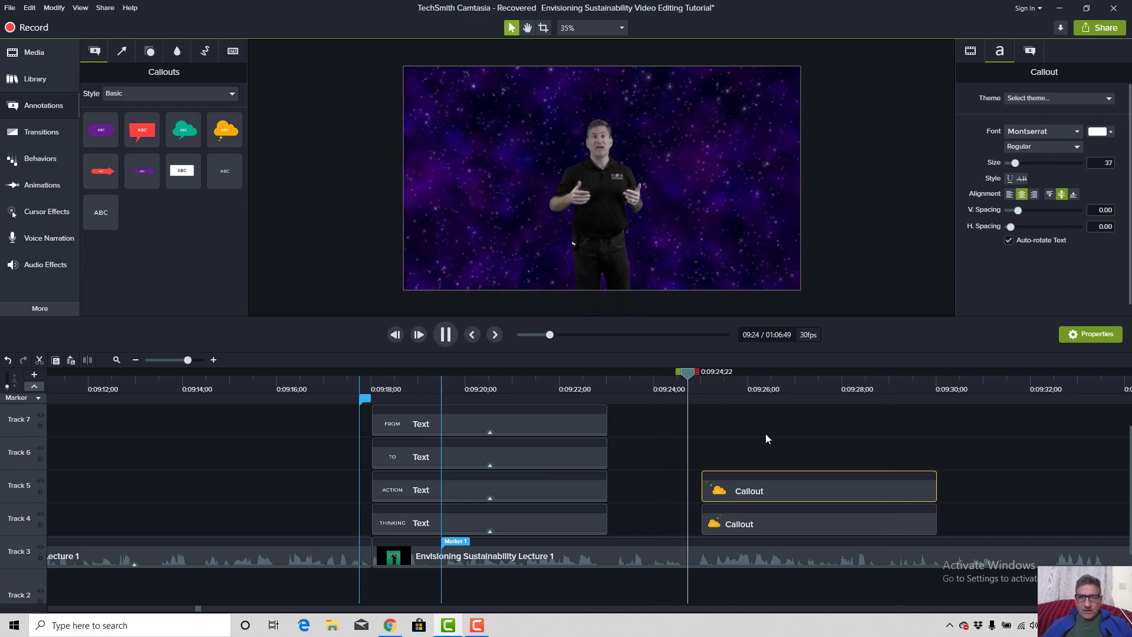
pyautogui.moveTo(701, 435); pyautogui.dragTo(727, 513)
pyautogui.click(561, 382)
pyautogui.press('space')
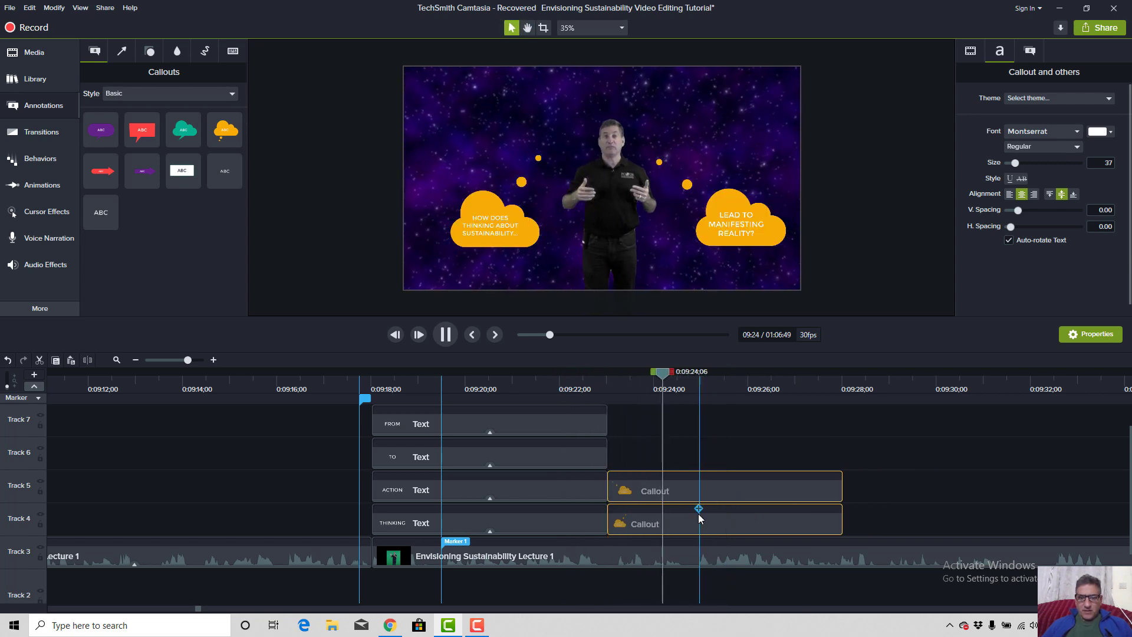
pyautogui.moveTo(694, 522); pyautogui.dragTo(768, 515)
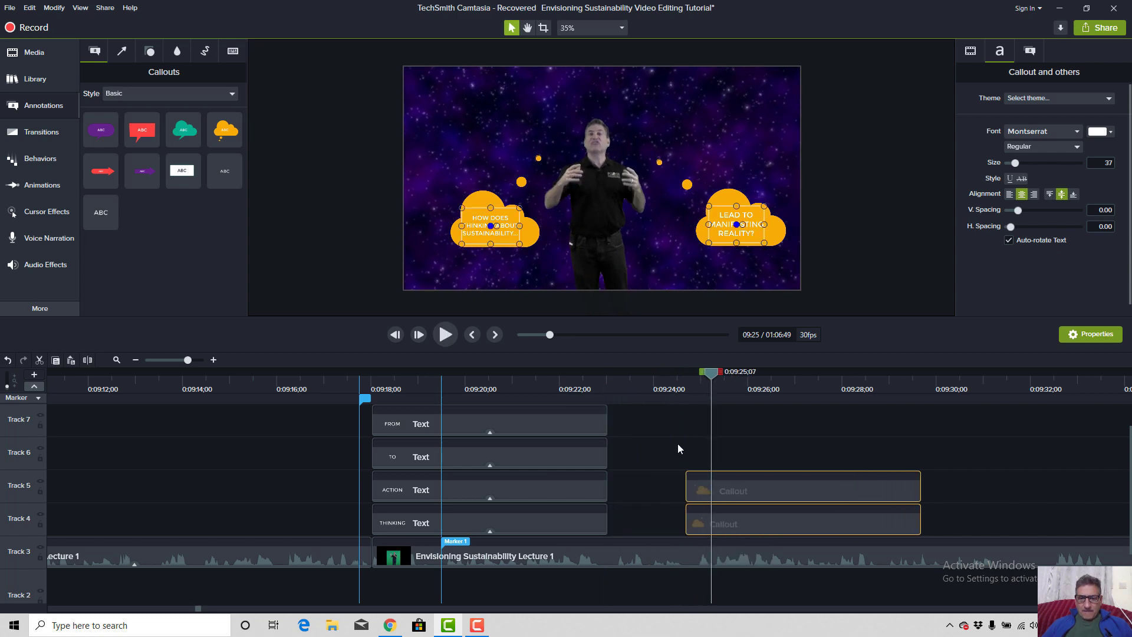
# Add a timeline marker at 0:09:24;07 with its name cleared and replay the thought bubbles' entrance.
pyautogui.click(665, 400)
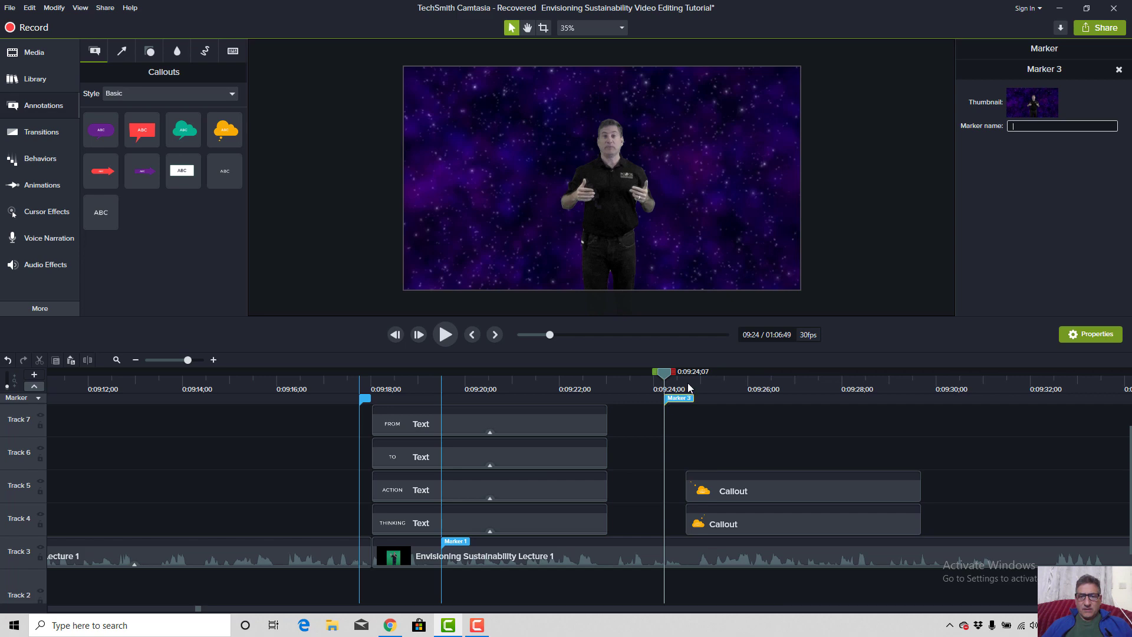
pyautogui.click(687, 386)
pyautogui.press('space')
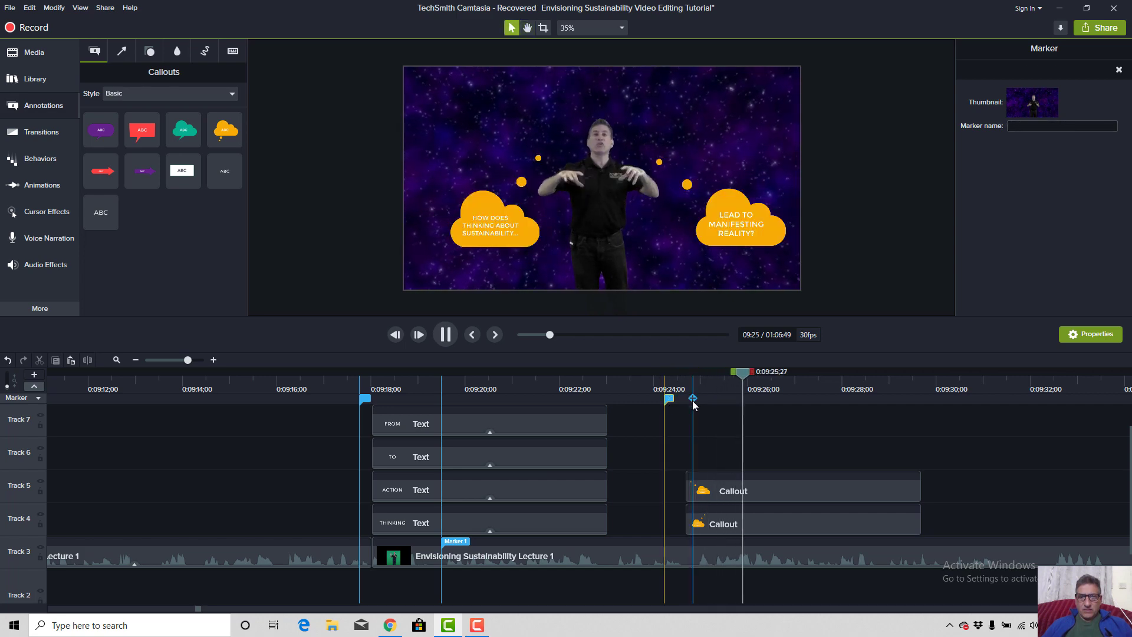
pyautogui.press('space')
# Try the Reveal behavior on both orange thought bubble callouts.
pyautogui.click(142, 171)
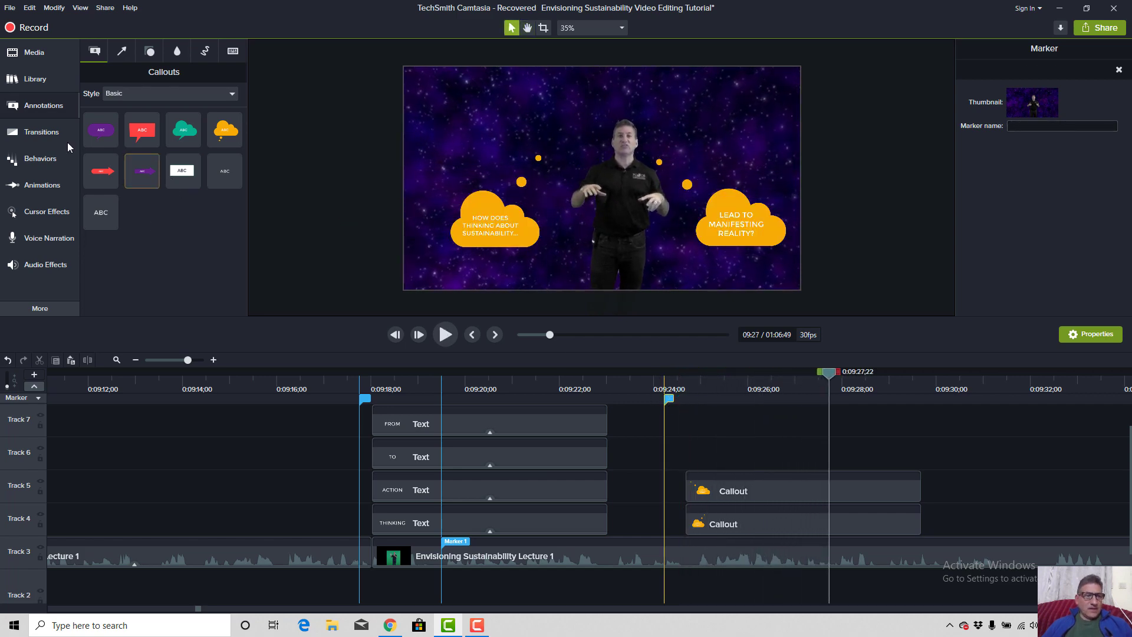
pyautogui.click(42, 162)
pyautogui.scroll(-1, 169, 217)
pyautogui.click(133, 267)
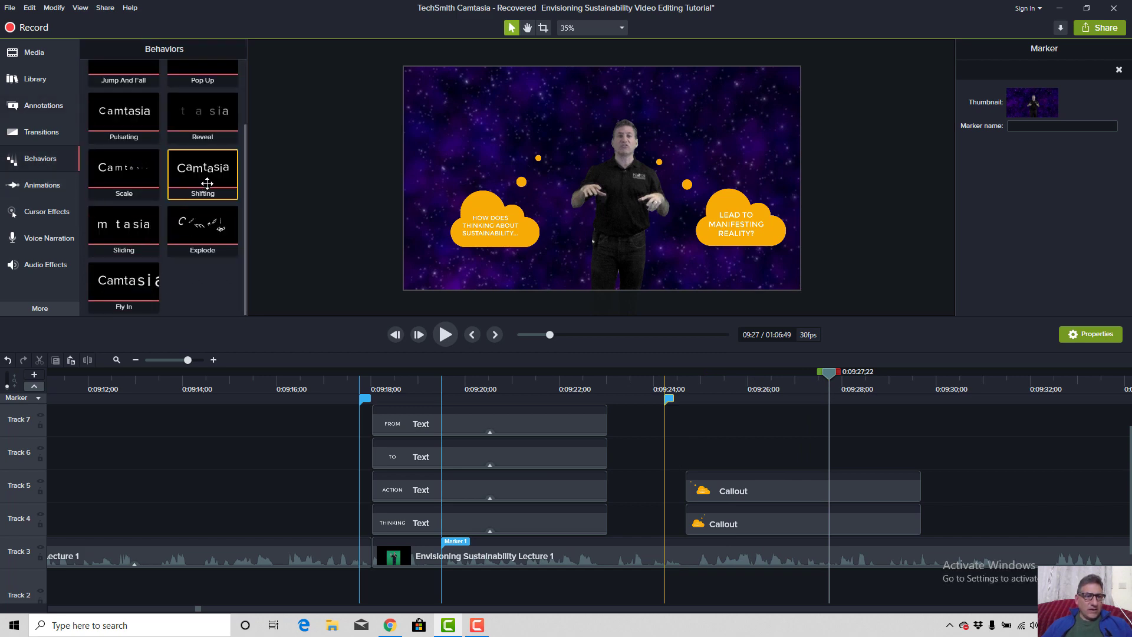
pyautogui.scroll(3, 206, 183)
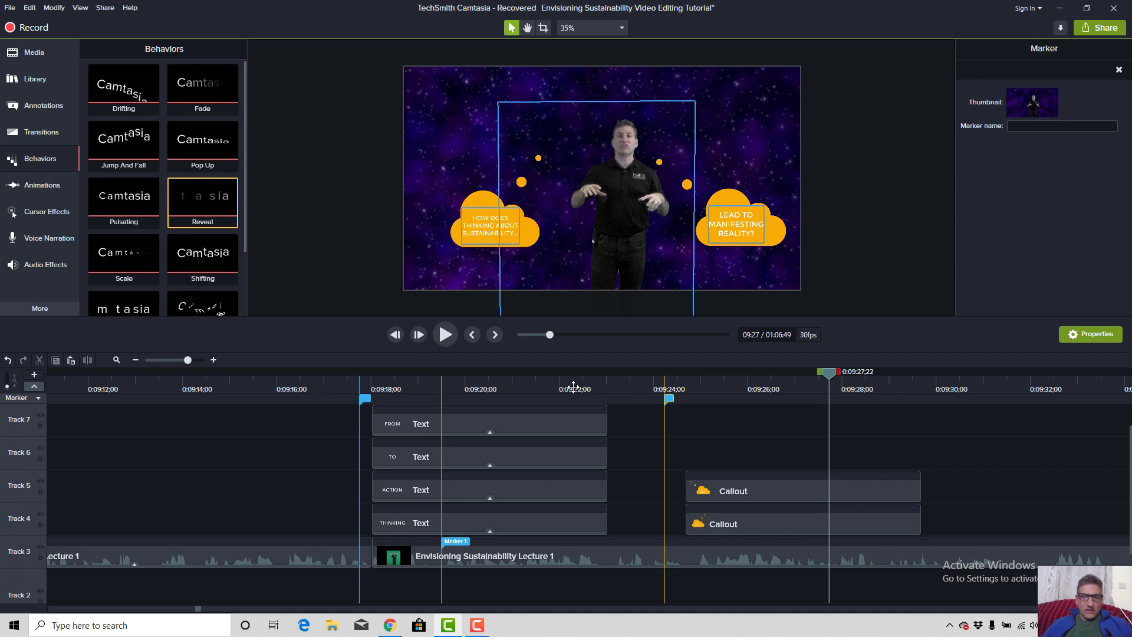
pyautogui.hotkey('ctrl', 'a')
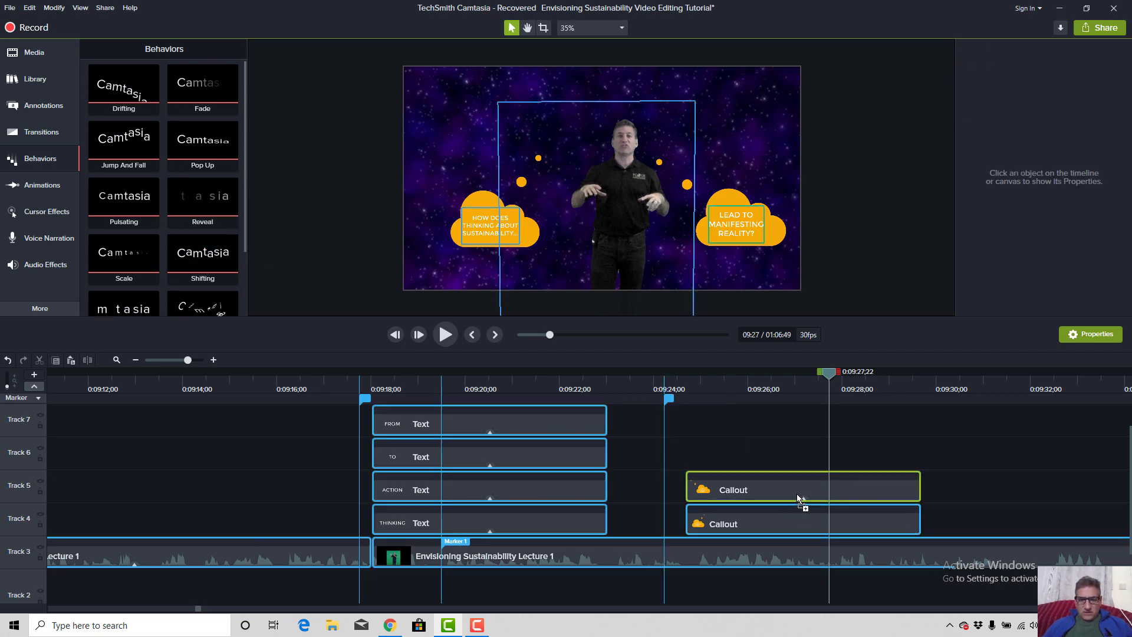
pyautogui.moveTo(797, 494); pyautogui.dragTo(798, 495)
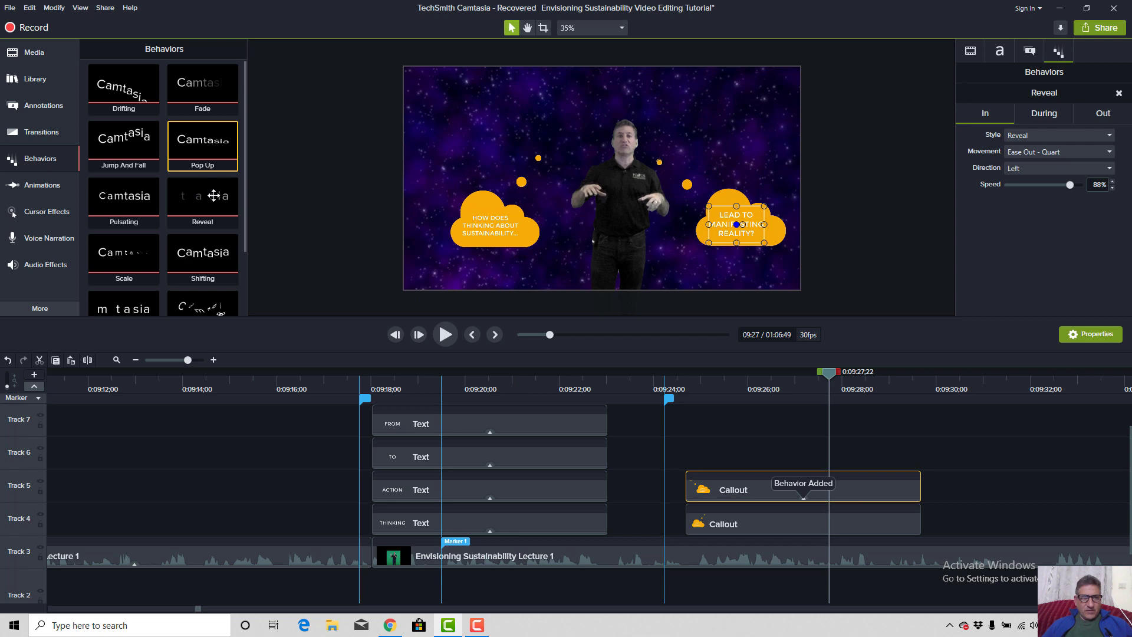
pyautogui.moveTo(418, 319); pyautogui.dragTo(795, 525)
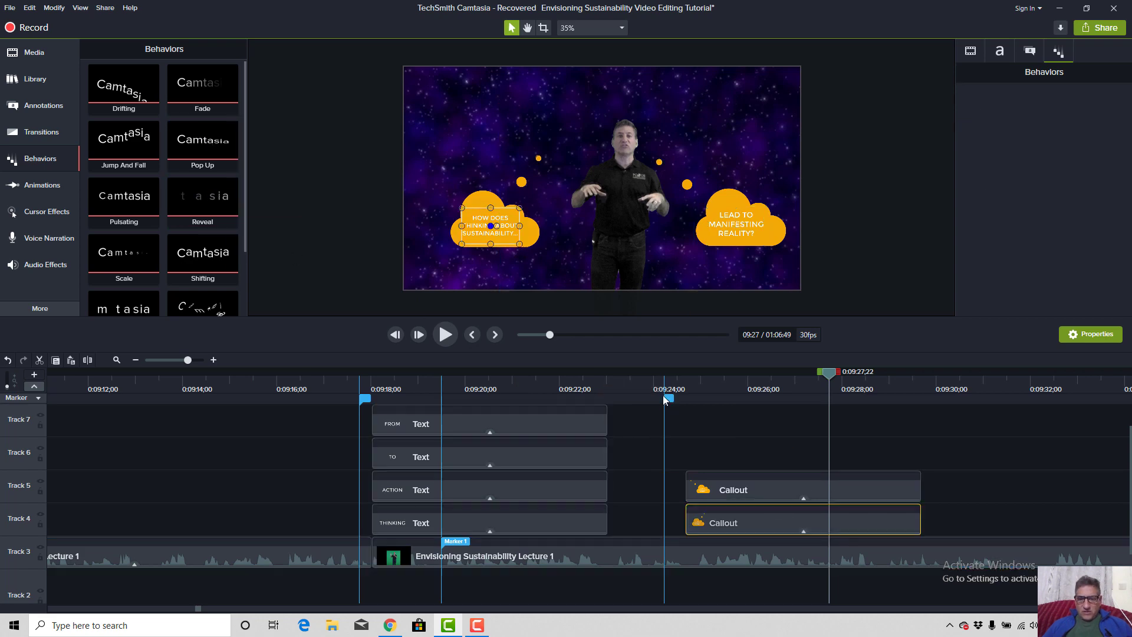
# Preview the Reveal entrance, undo the behavior on both thought bubbles and replay them without it.
pyautogui.click(666, 389)
pyautogui.press('space')
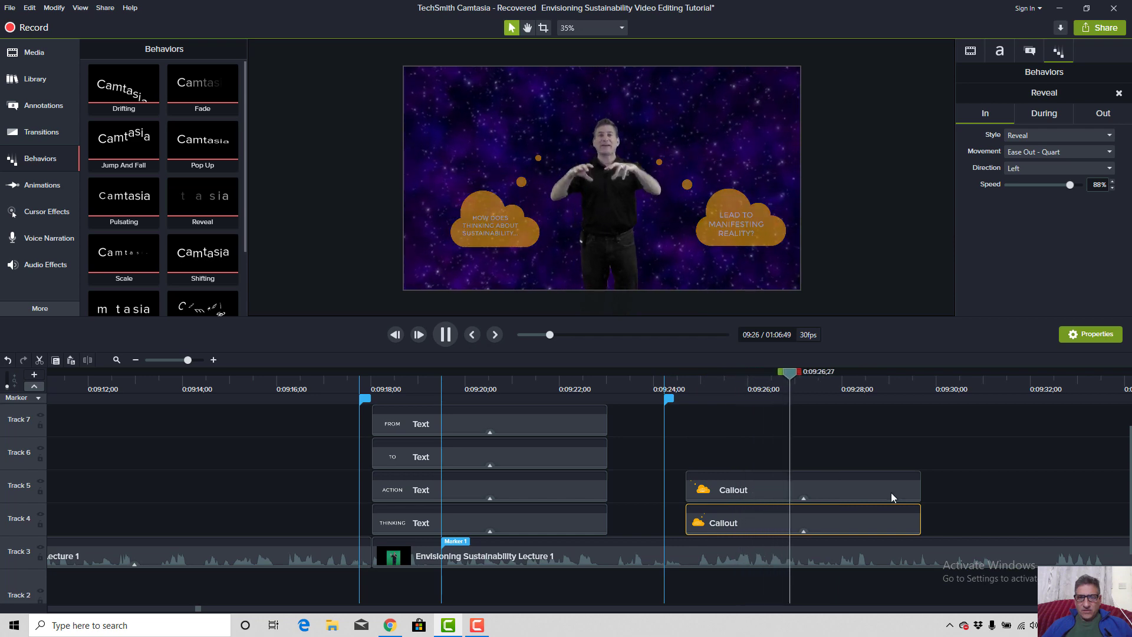
pyautogui.press('space')
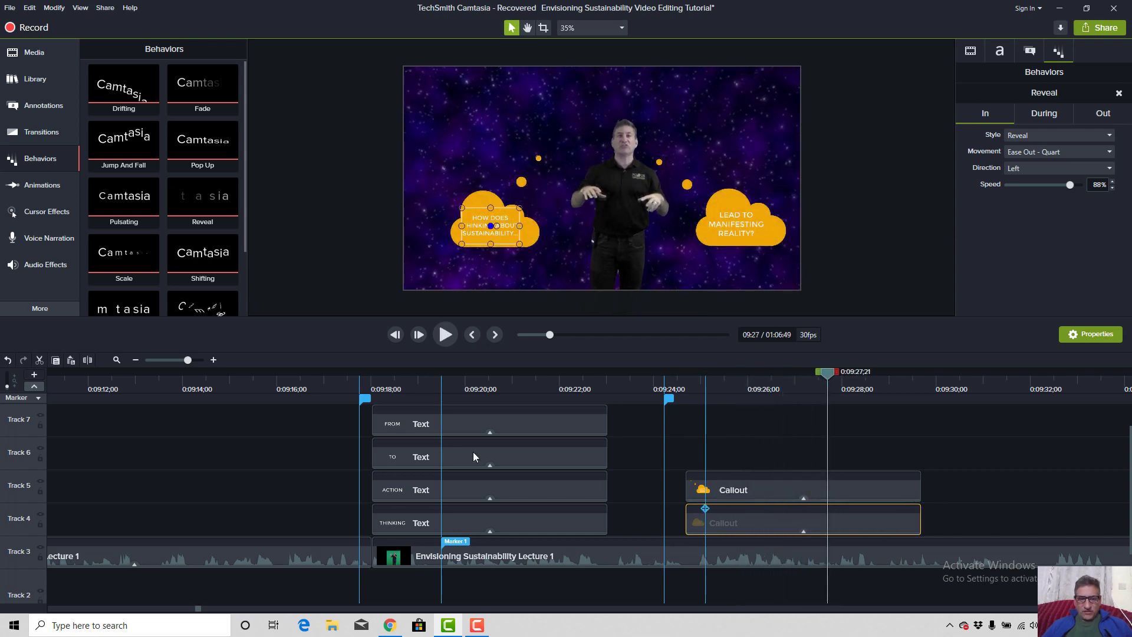
pyautogui.hotkey('ctrl', 'z')
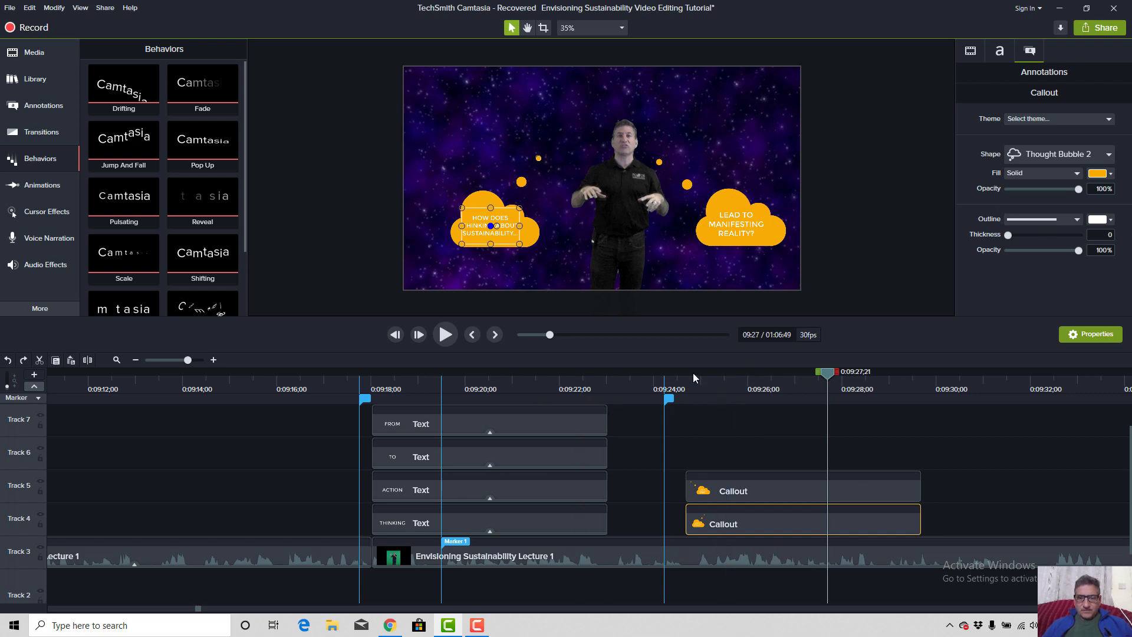
pyautogui.click(675, 387)
pyautogui.press('space')
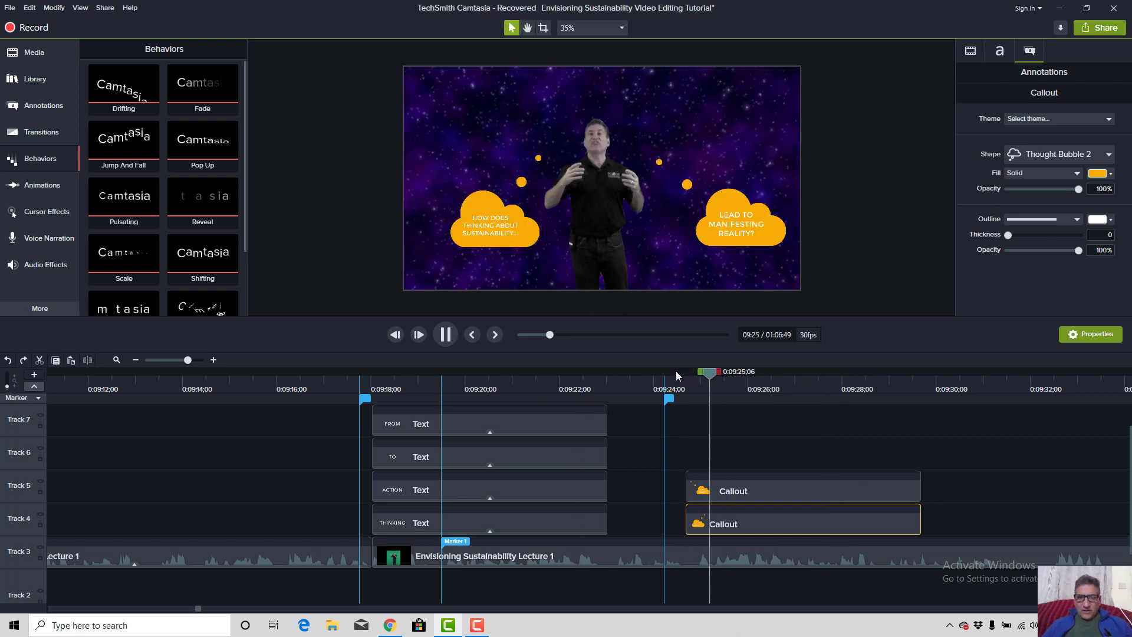
pyautogui.press('space')
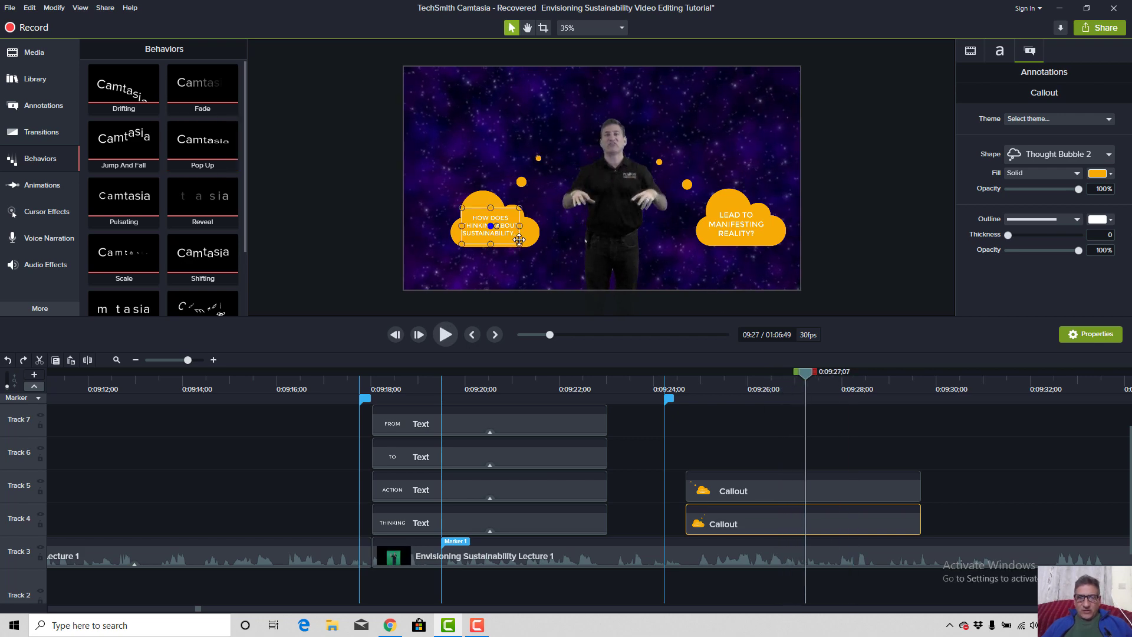
# Fill both thought bubbles with the near-black #080808 sampled from the presenter's shirt and replay them.
pyautogui.click(1111, 175)
pyautogui.click(1108, 204)
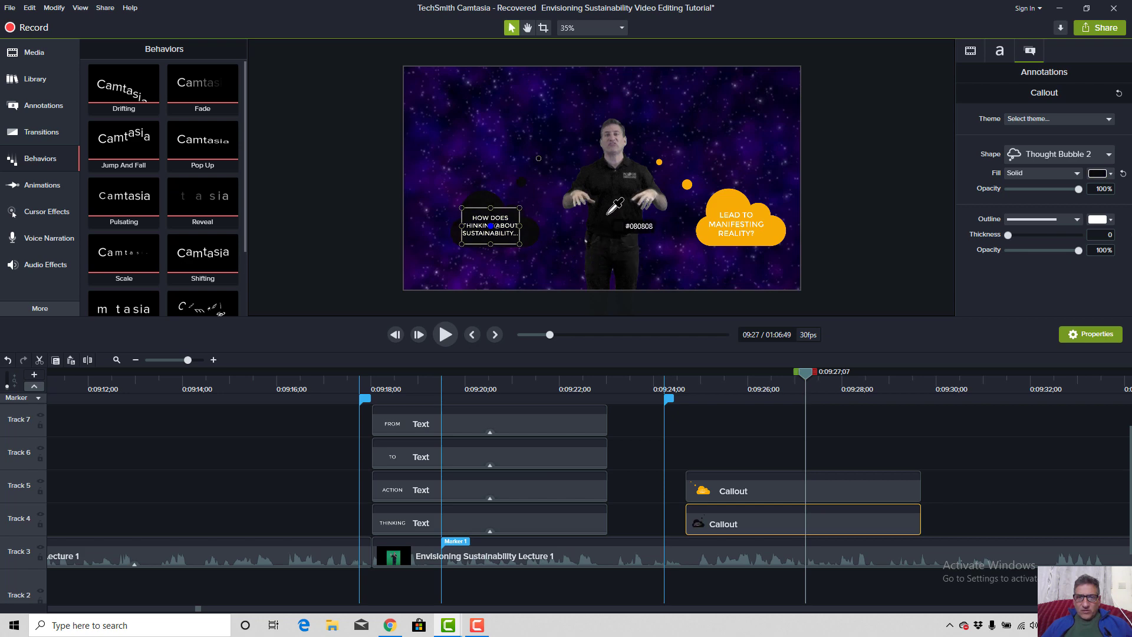
pyautogui.click(753, 236)
pyautogui.click(1106, 175)
pyautogui.click(1104, 307)
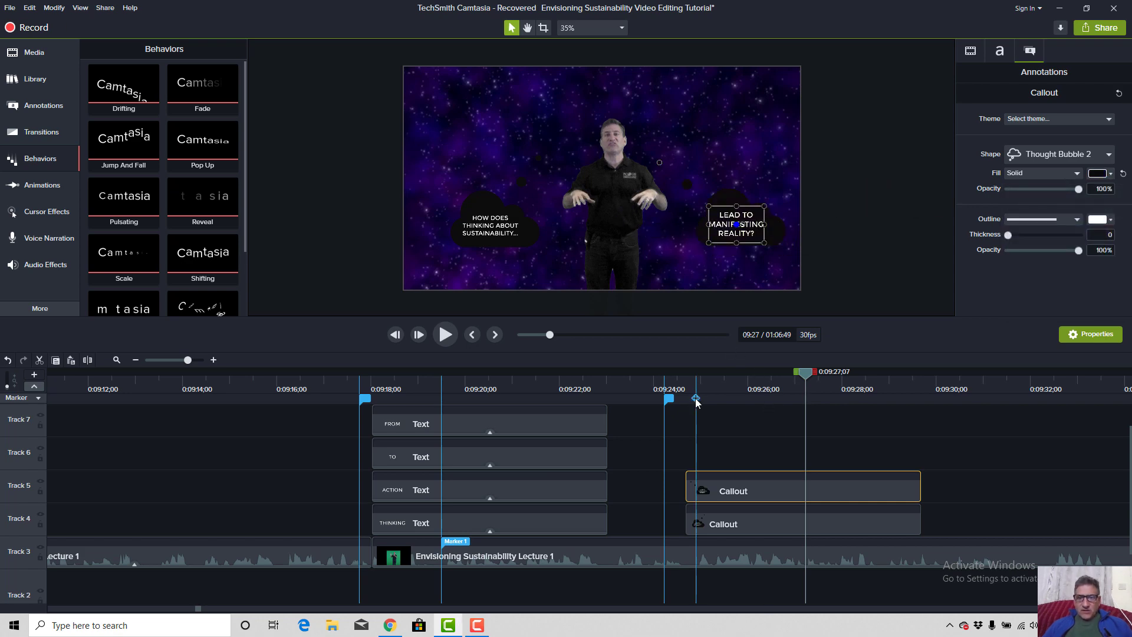
pyautogui.click(682, 370)
pyautogui.press('space')
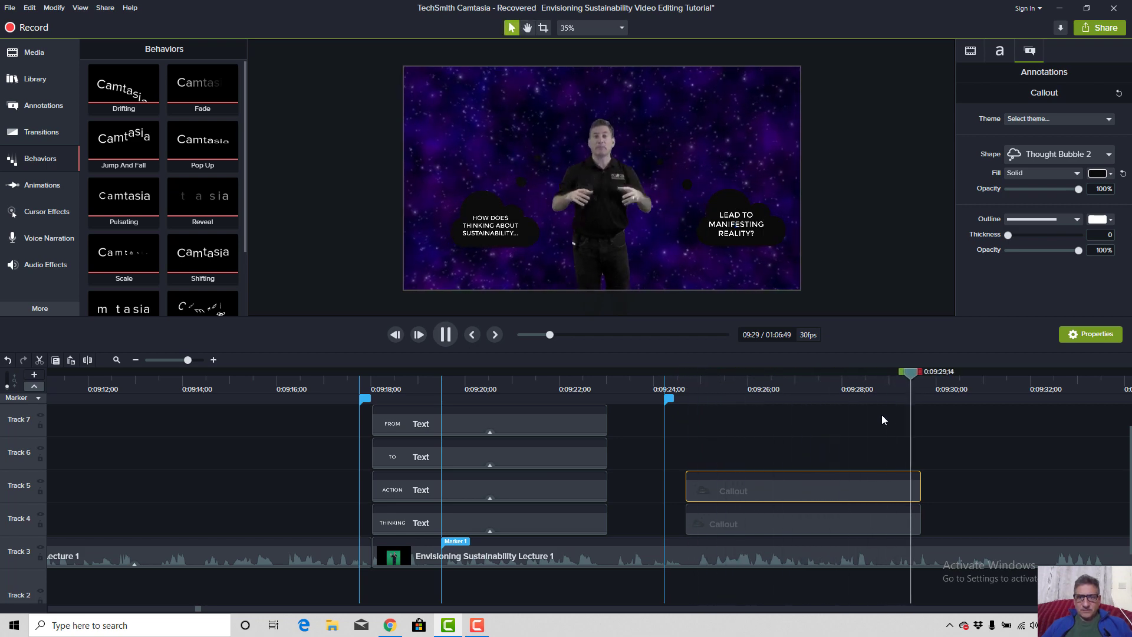
pyautogui.press('space')
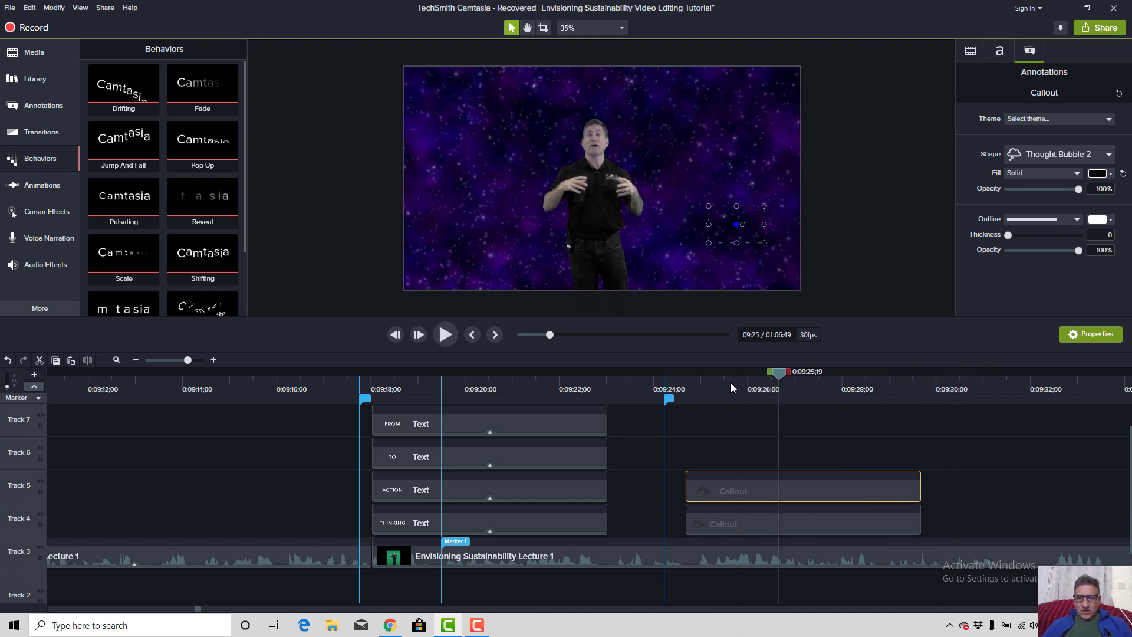
# Give the LEAD TO MANIFESTING REALITY? bubble a white outline of thickness 5 and the HOW DOES THINKING bubble one of thickness 6.
pyautogui.click(730, 380)
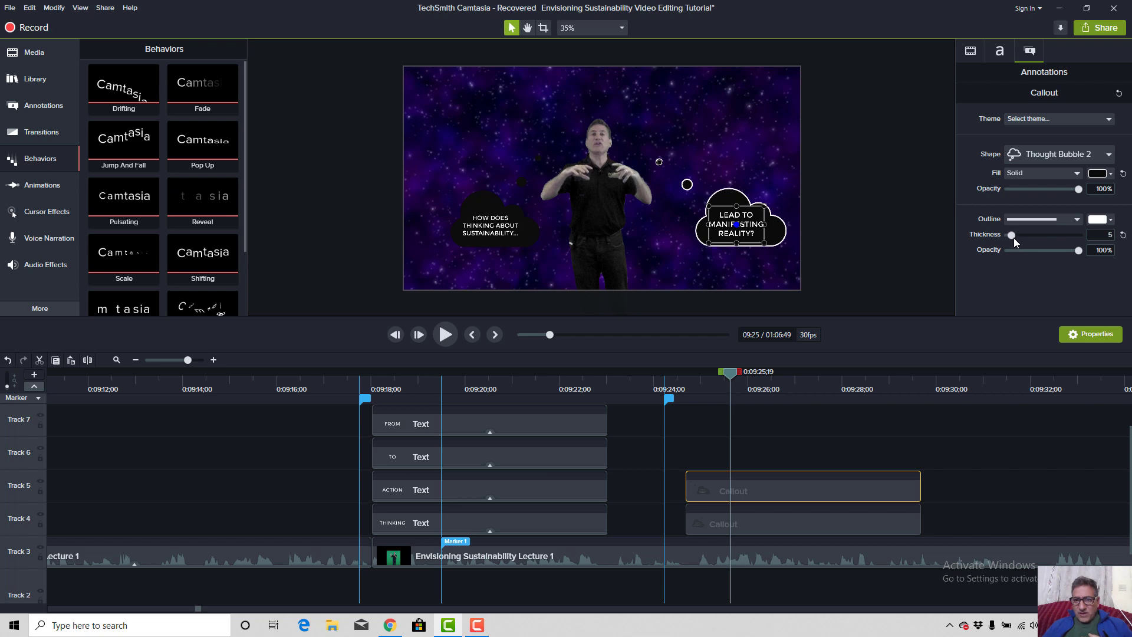
pyautogui.click(480, 222)
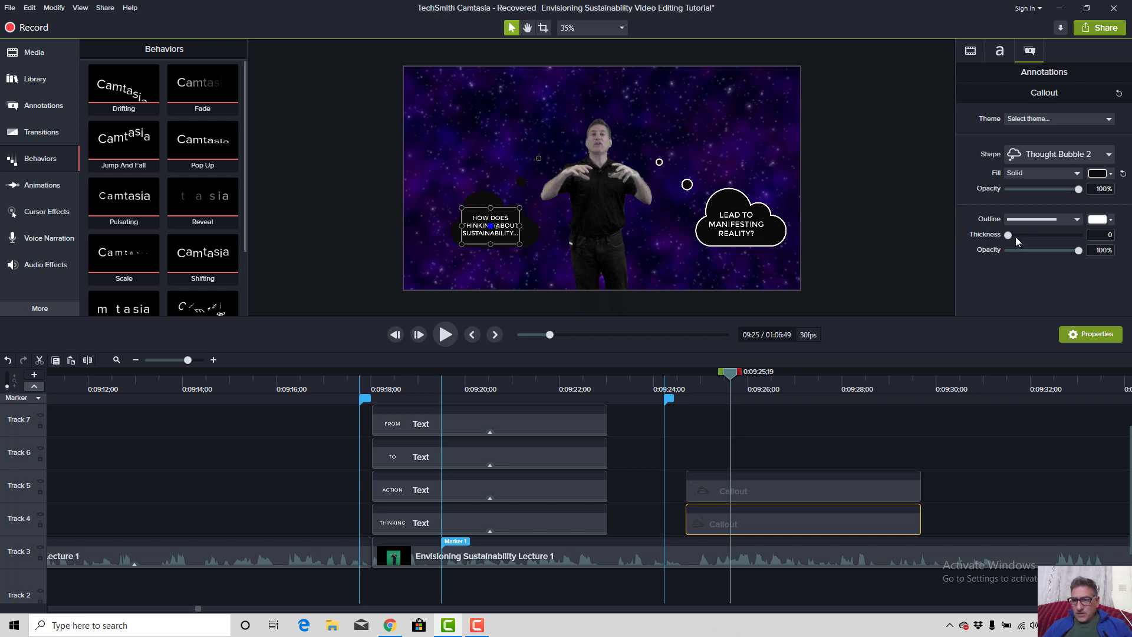
pyautogui.moveTo(1010, 236); pyautogui.dragTo(1015, 236)
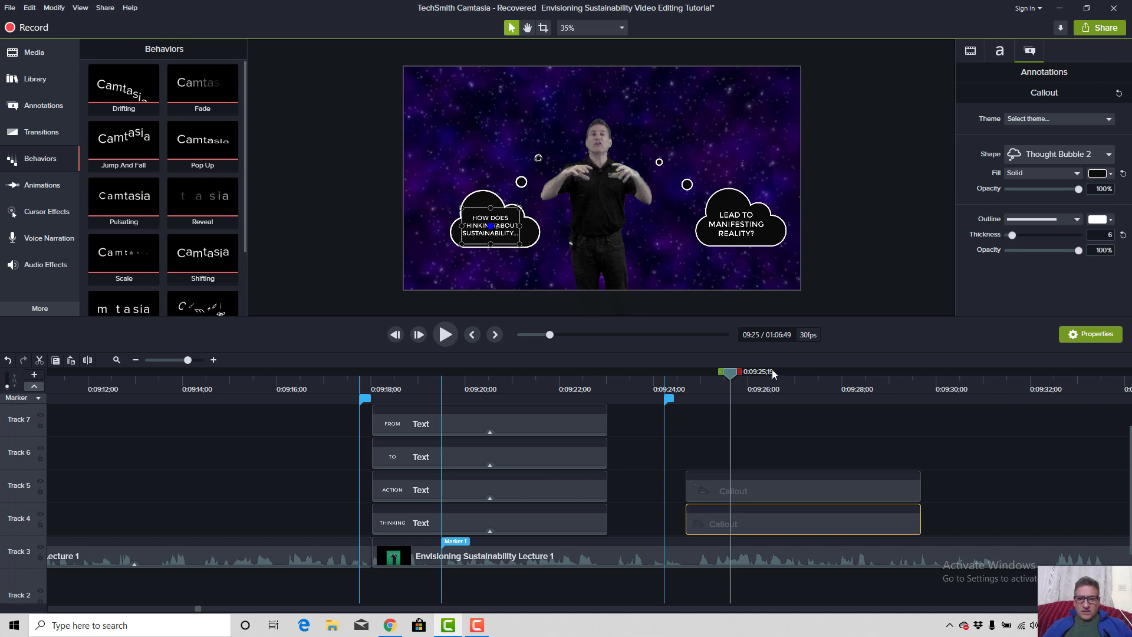
# Replay the outlined bubbles and extend both callouts on the timeline to end at about 0:09:32.
pyautogui.click(677, 389)
pyautogui.press('space')
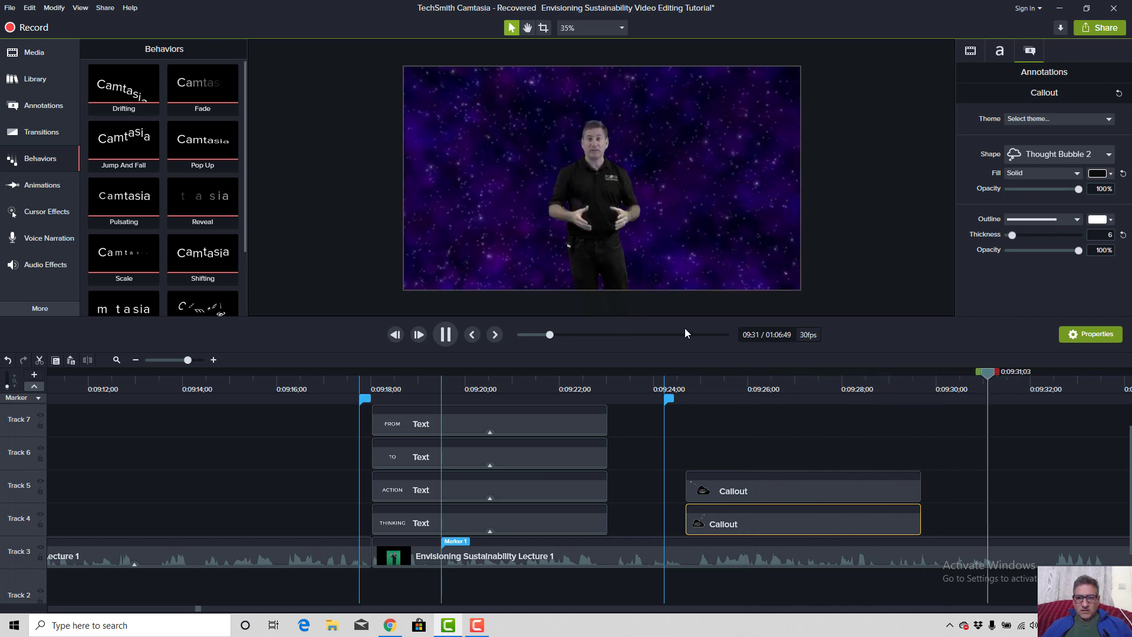
pyautogui.press('space')
pyautogui.moveTo(923, 491); pyautogui.dragTo(1041, 491)
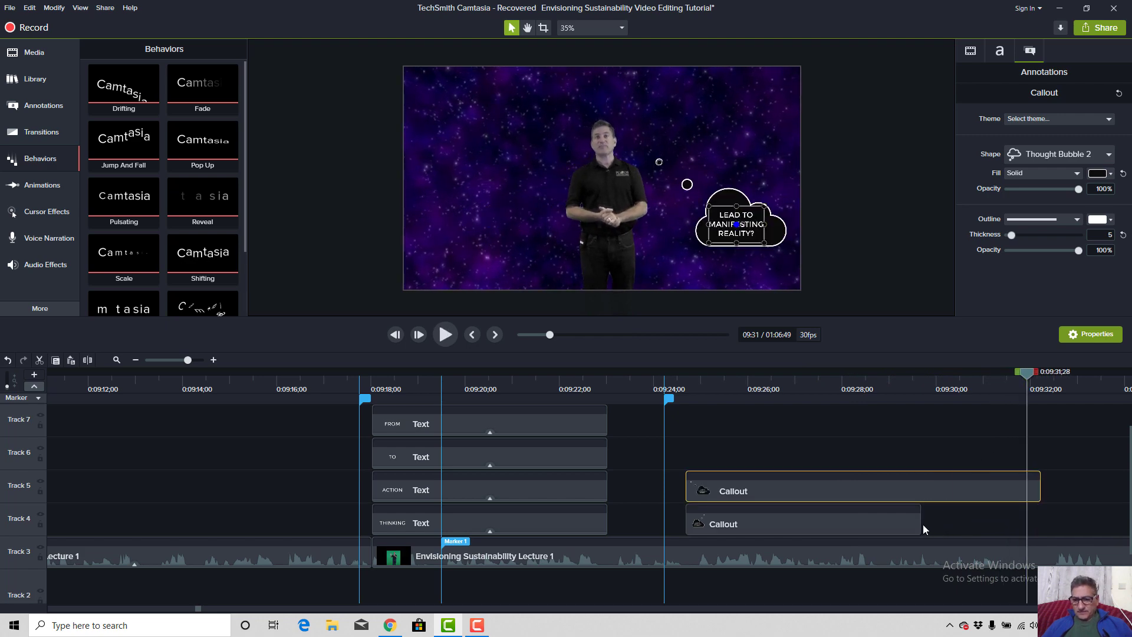
pyautogui.moveTo(920, 522); pyautogui.dragTo(1040, 527)
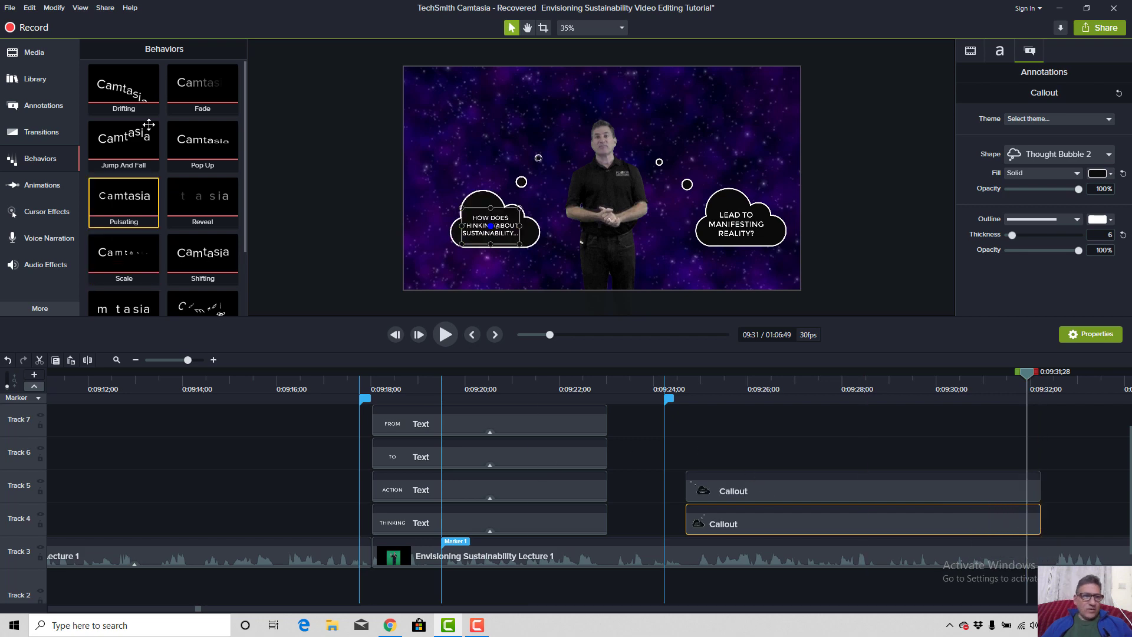
# Add Dissolve transitions to the start and end of both thought bubble callouts and preview their entrance.
pyautogui.click(36, 134)
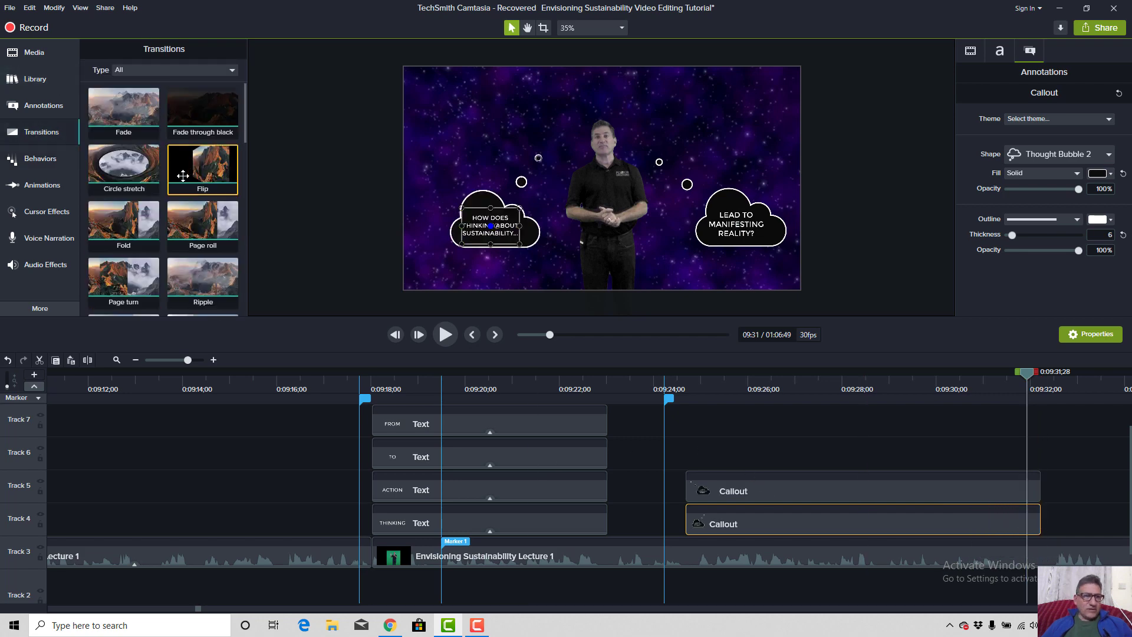
pyautogui.scroll(-3, 164, 199)
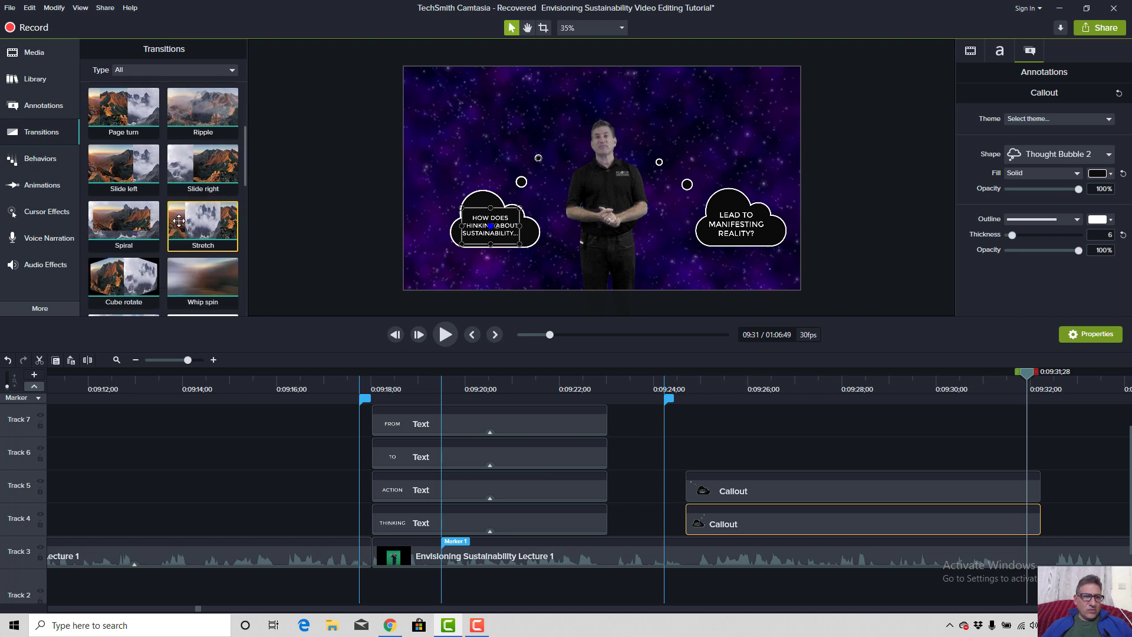
pyautogui.scroll(-3, 133, 250)
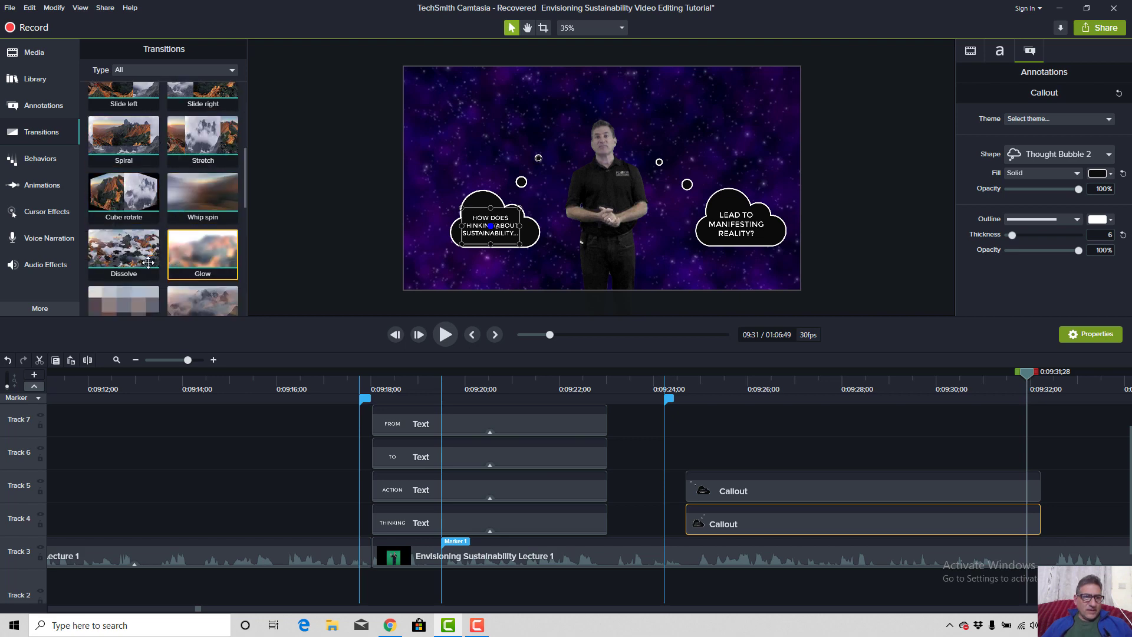
pyautogui.moveTo(133, 251); pyautogui.dragTo(791, 501)
pyautogui.moveTo(448, 434); pyautogui.dragTo(776, 526)
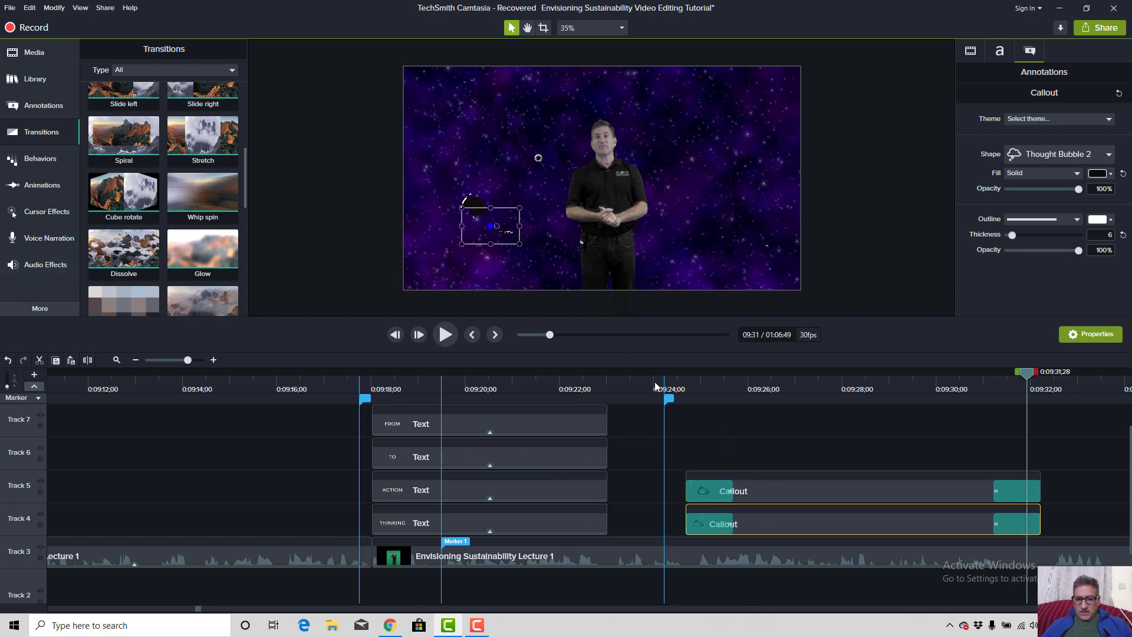
pyautogui.click(655, 387)
pyautogui.press('space')
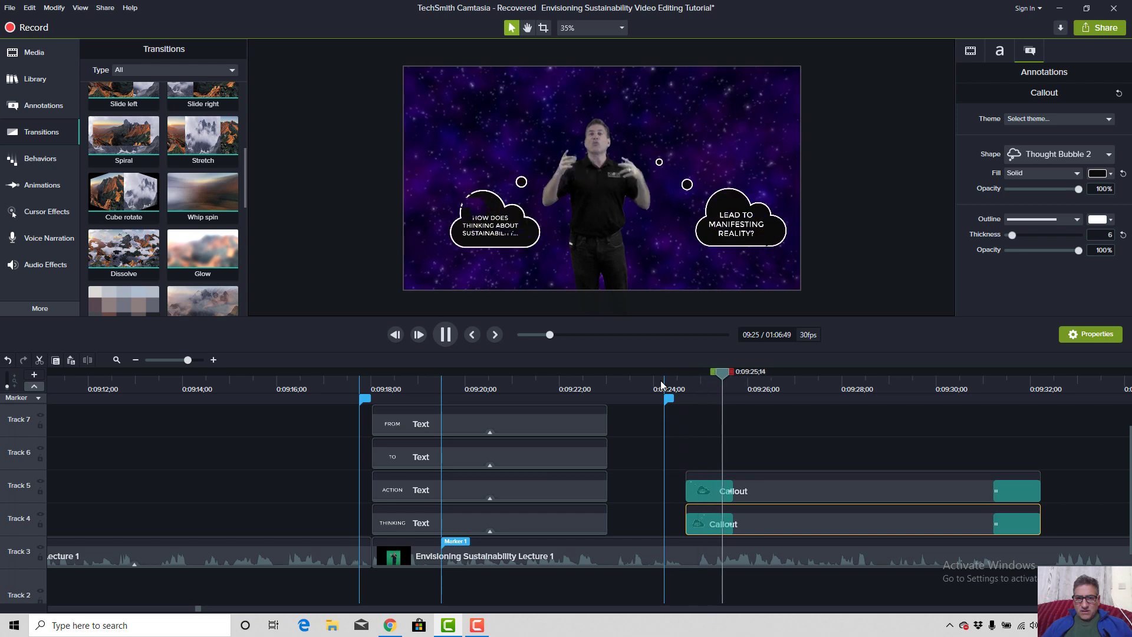
# Enlarge the HOW DOES THINKING bubble slightly outward, shift the LEAD TO MANIFESTING REALITY? bubble away from the presenter and replay.
pyautogui.click(483, 223)
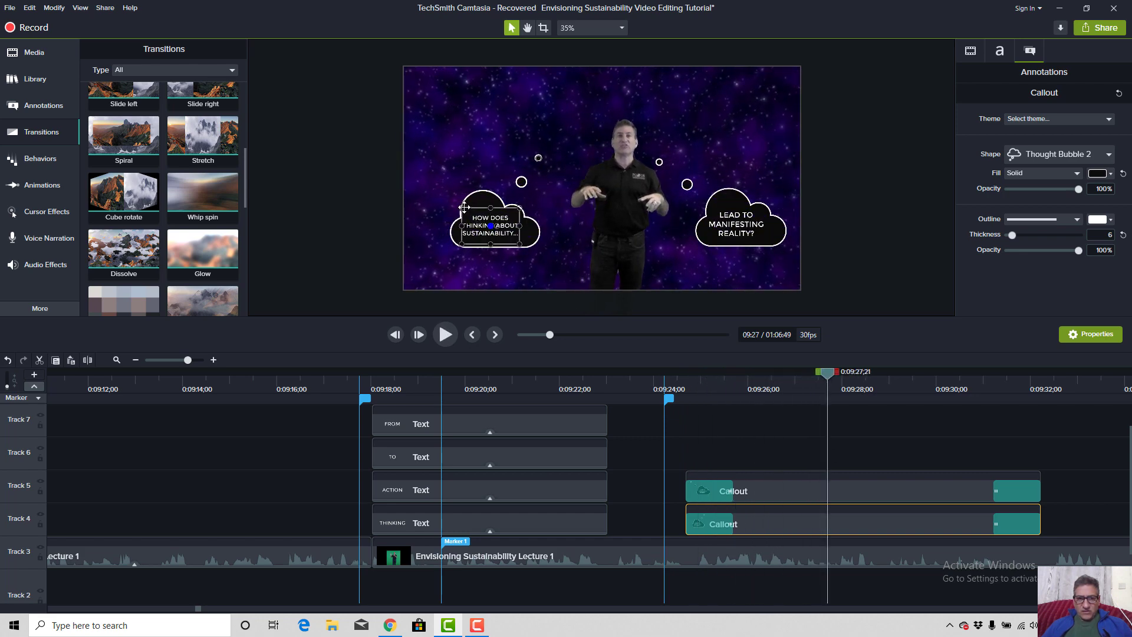
pyautogui.moveTo(462, 206); pyautogui.dragTo(454, 203)
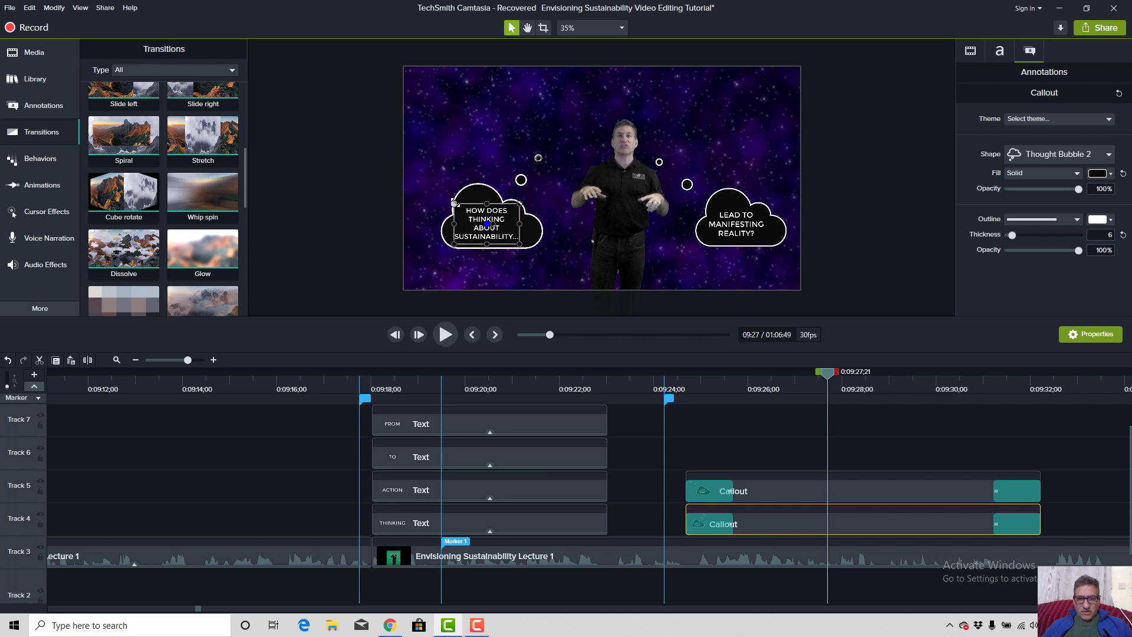
pyautogui.click(678, 386)
pyautogui.press('space')
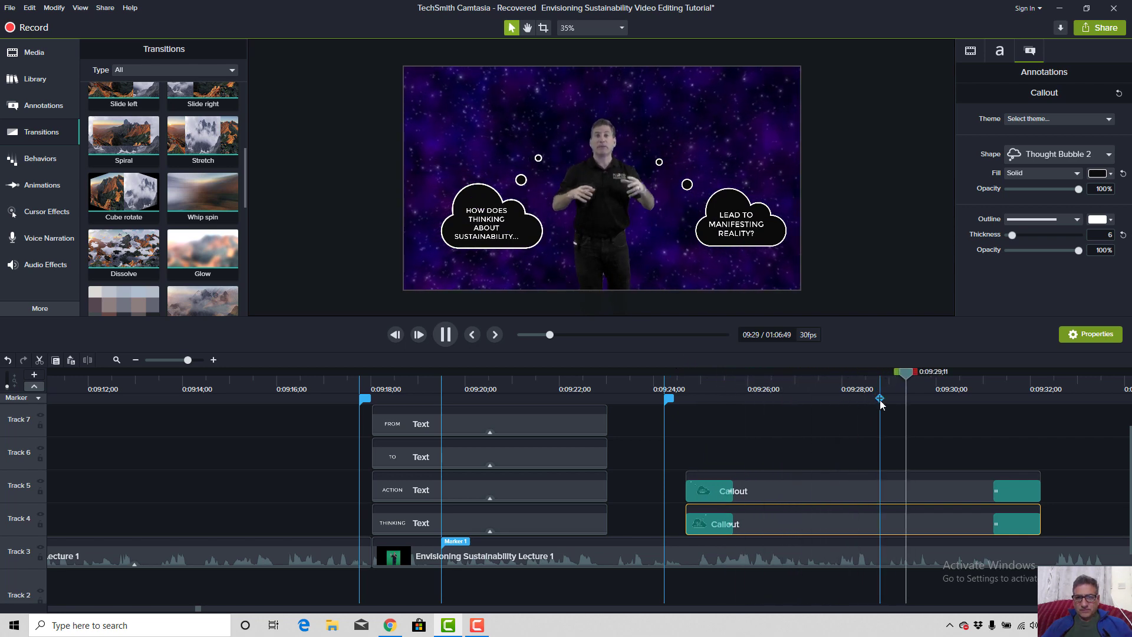
pyautogui.click(725, 224)
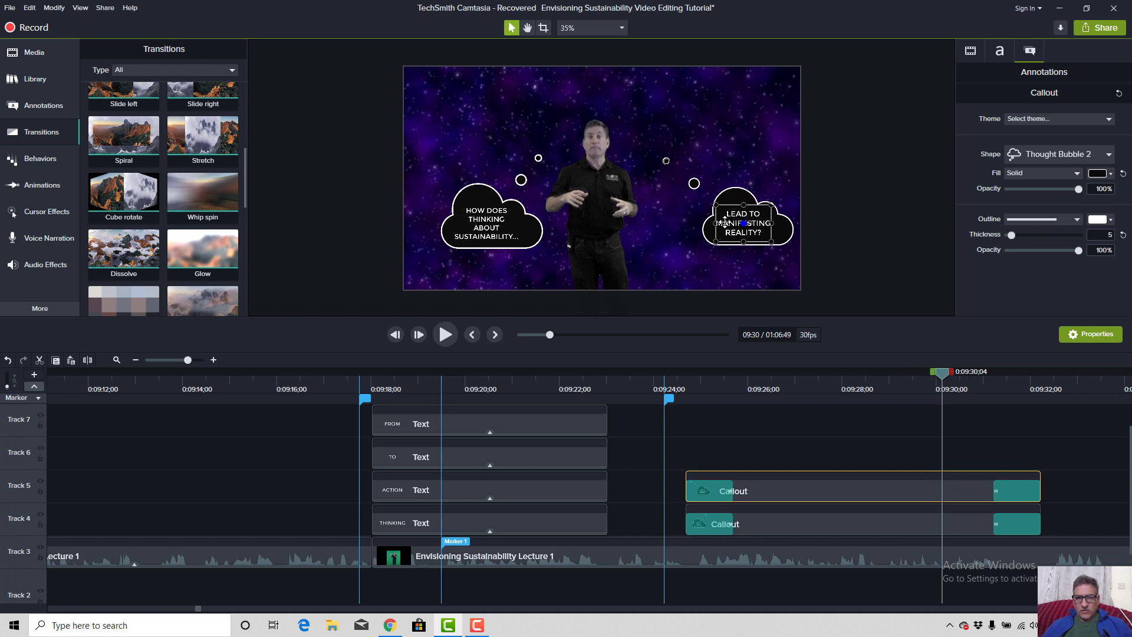
pyautogui.click(678, 386)
pyautogui.press('space')
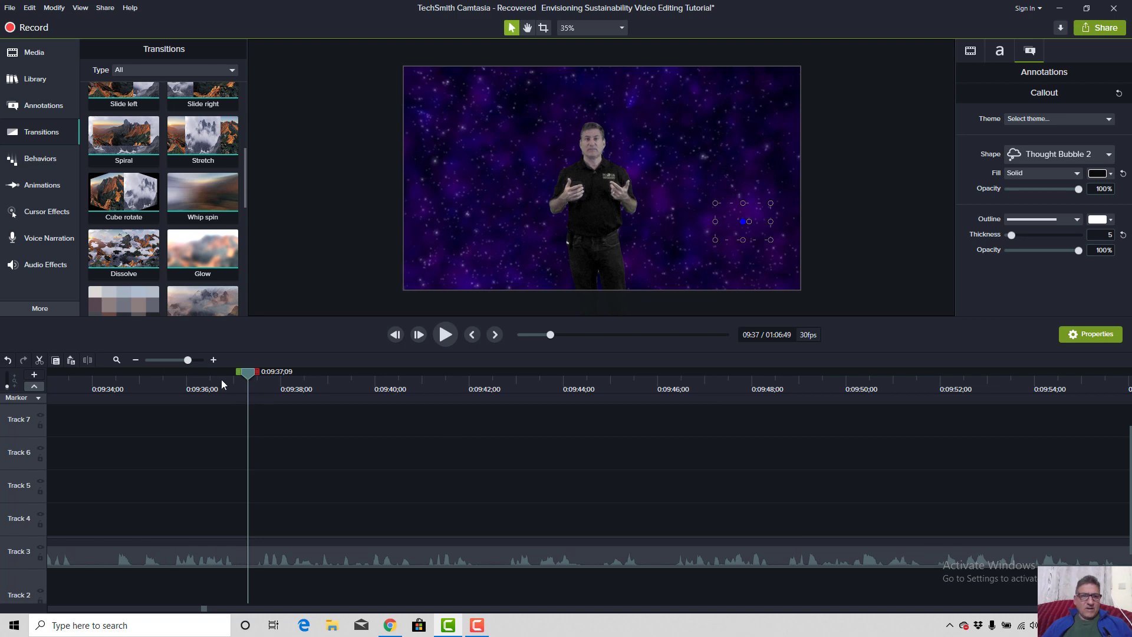
# Return to the lecture title at about 0:06:22 and delete the Farm-01 barn image from Track 4.
pyautogui.moveTo(171, 390); pyautogui.dragTo(870, 429)
pyautogui.moveTo(952, 430); pyautogui.dragTo(1079, 420)
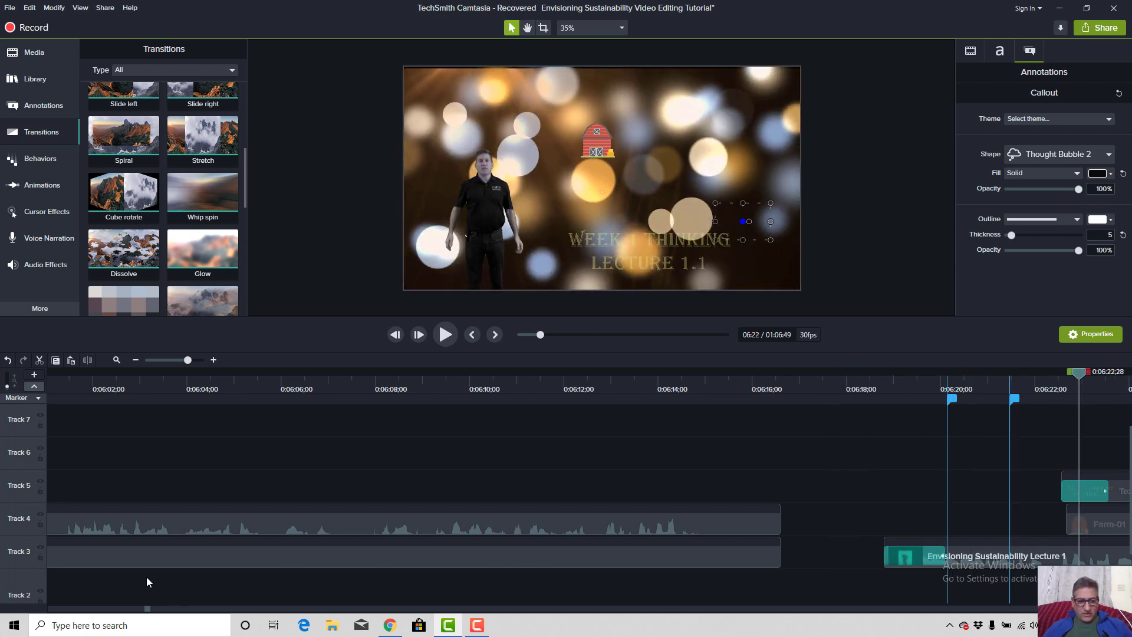
pyautogui.moveTo(150, 611); pyautogui.dragTo(152, 612)
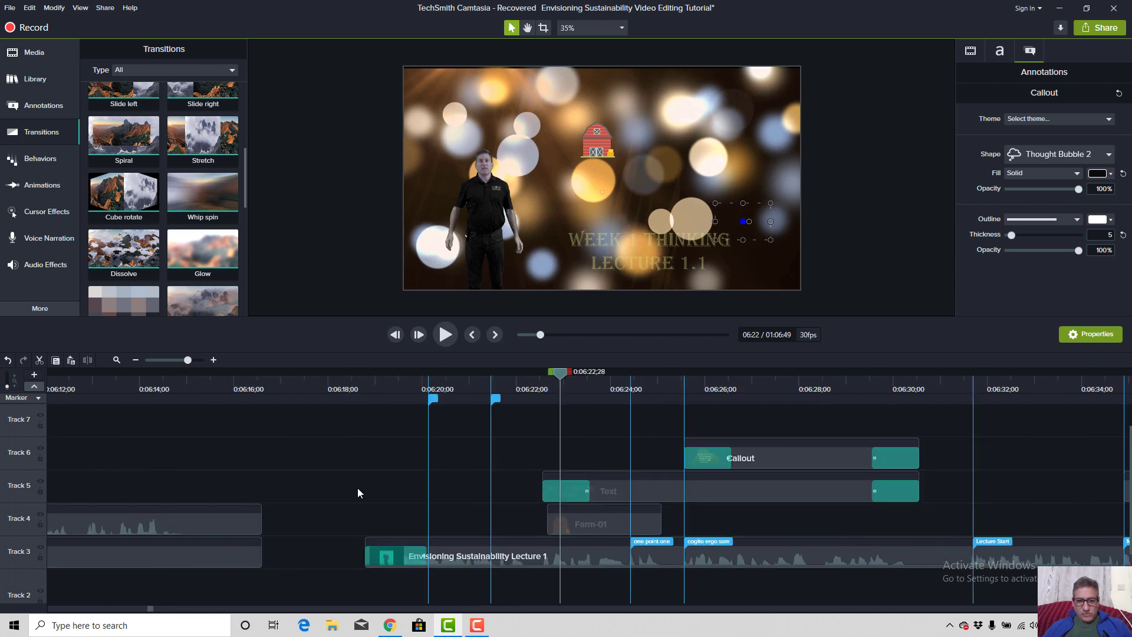
pyautogui.scroll(1, 452, 513)
pyautogui.click(595, 553)
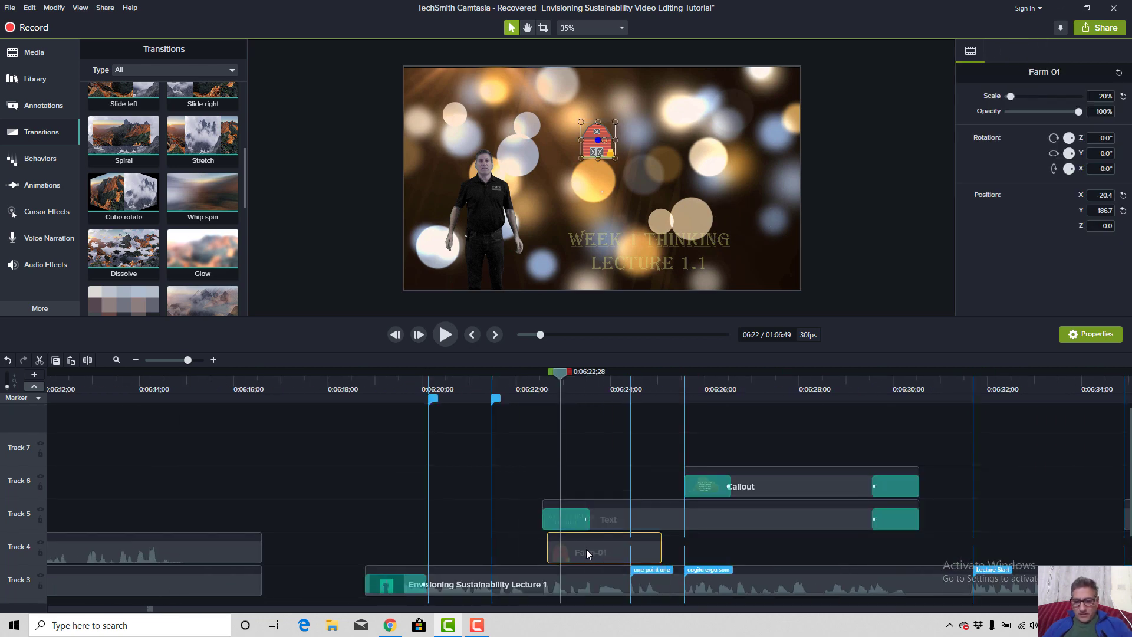
pyautogui.press('Delete')
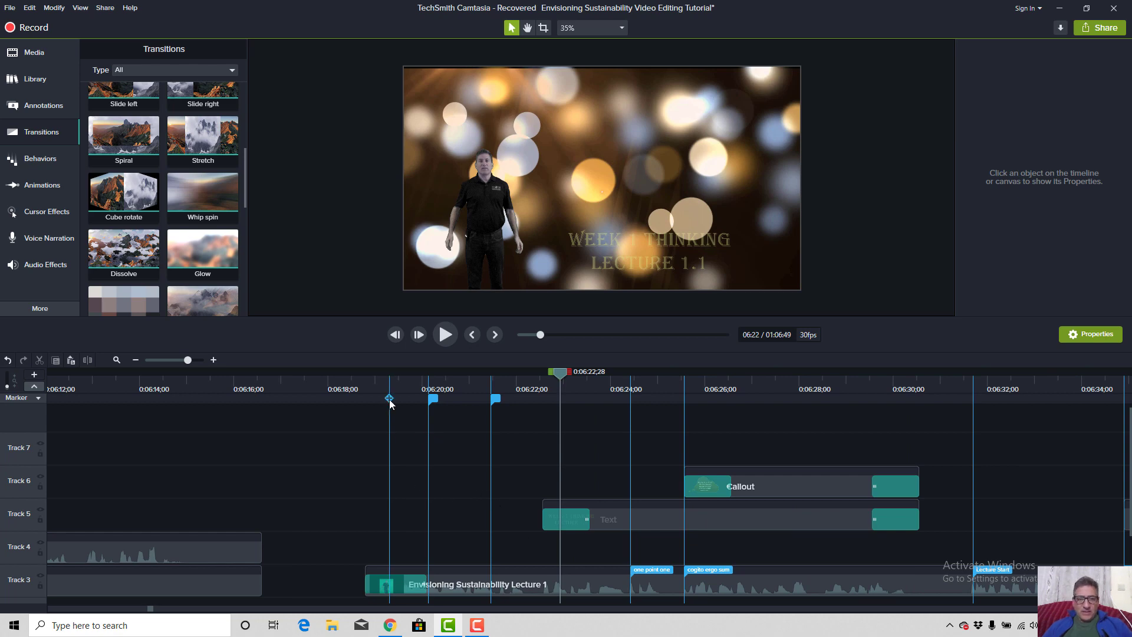
# Replay the lecture title section from about 0:06:18 and zoom the timeline out to survey the edited tracks.
pyautogui.click(350, 389)
pyautogui.press('space')
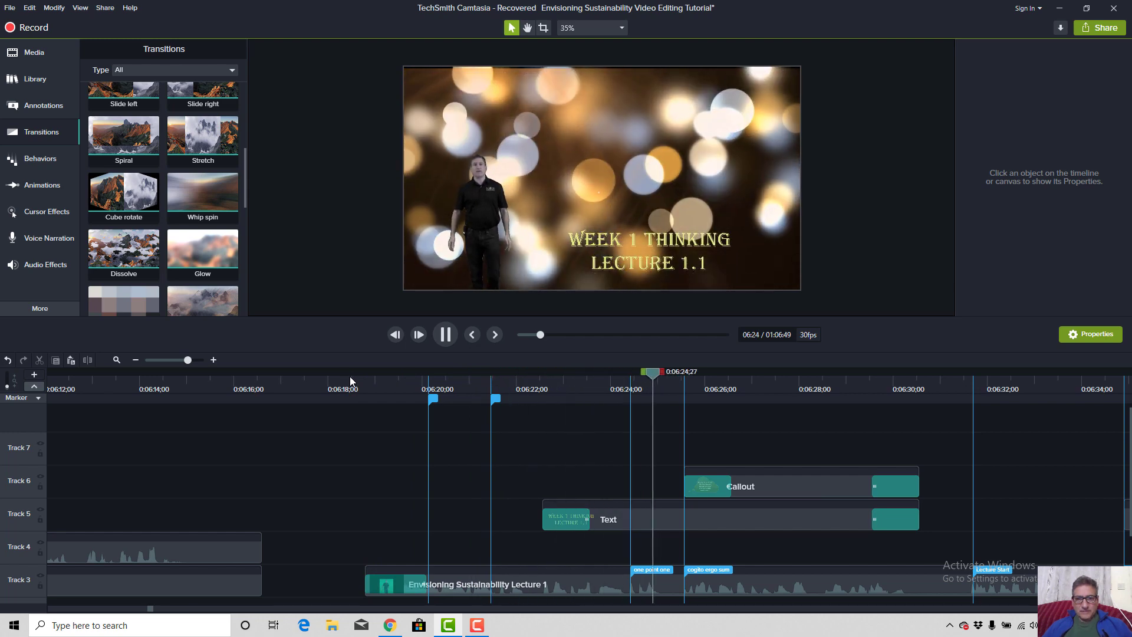
pyautogui.press('space')
pyautogui.moveTo(154, 610); pyautogui.dragTo(175, 609)
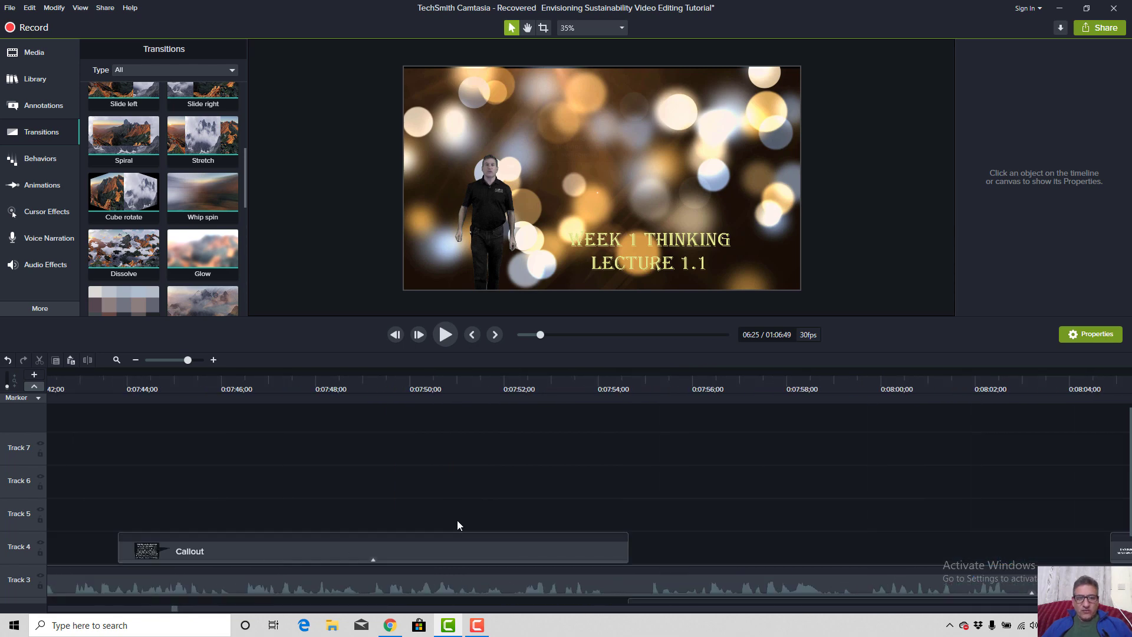
pyautogui.scroll(-3, 352, 554)
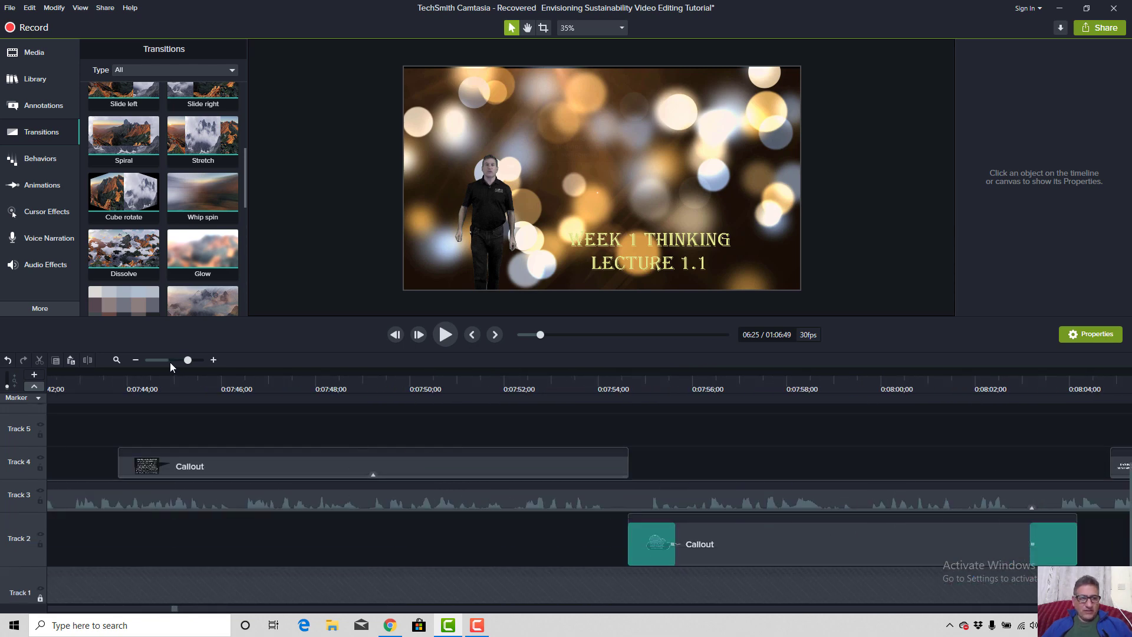
pyautogui.click(170, 361)
pyautogui.moveTo(168, 359); pyautogui.dragTo(168, 366)
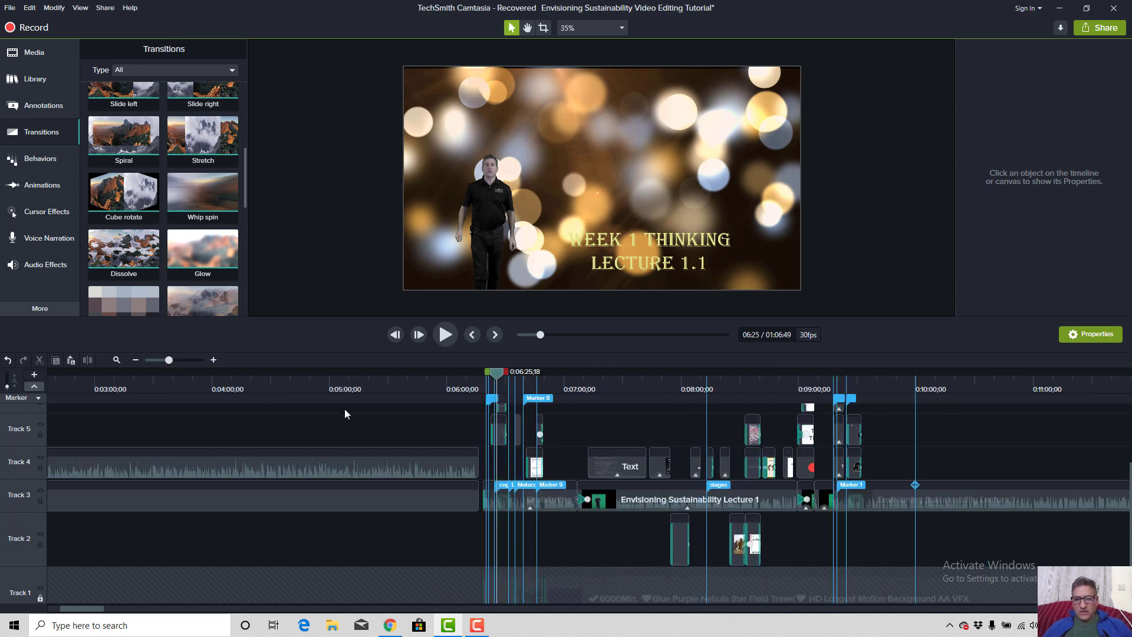
# Review the local file production options with custom production settings through to the output file page, and cancel without producing the video.
pyautogui.click(103, 8)
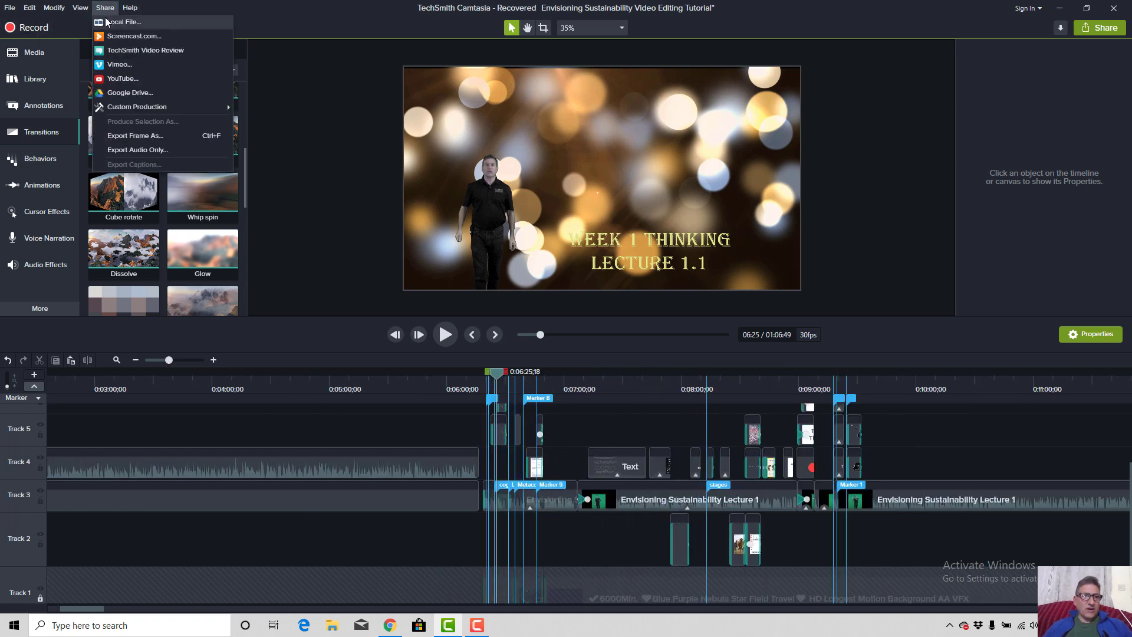
pyautogui.click(110, 27)
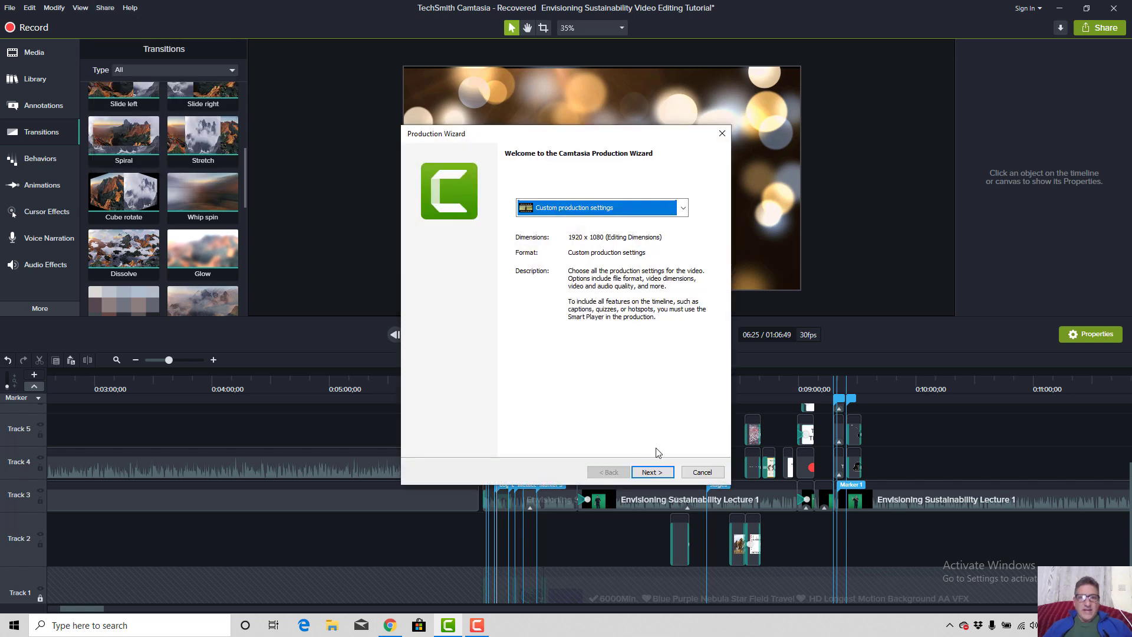
pyautogui.click(652, 473)
pyautogui.click(653, 473)
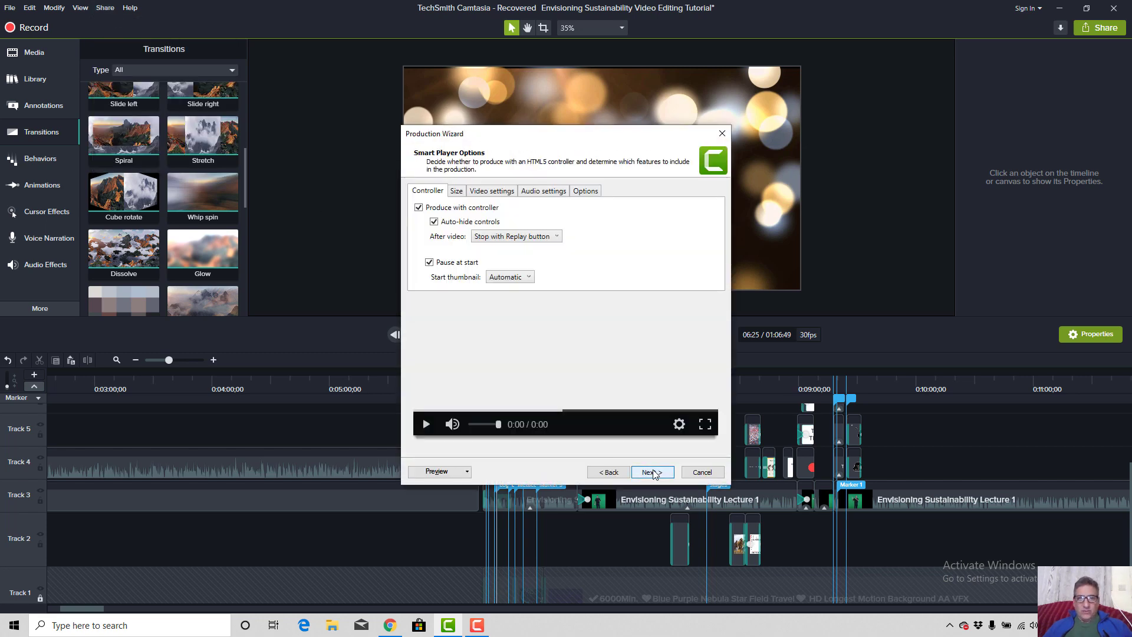
pyautogui.click(652, 473)
pyautogui.click(654, 473)
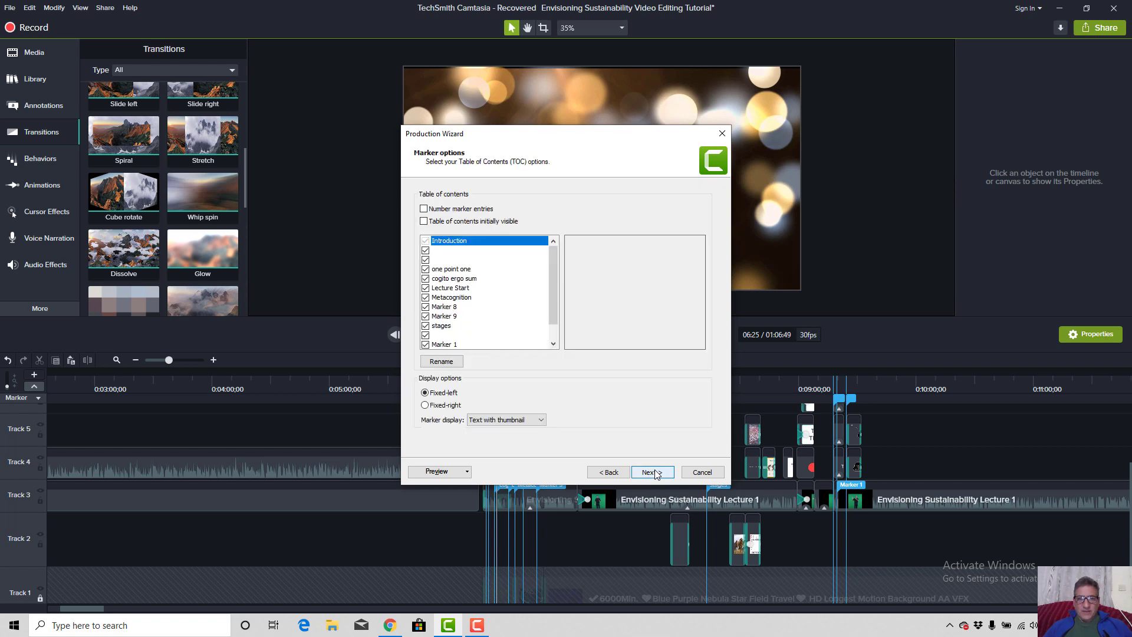
pyautogui.click(655, 473)
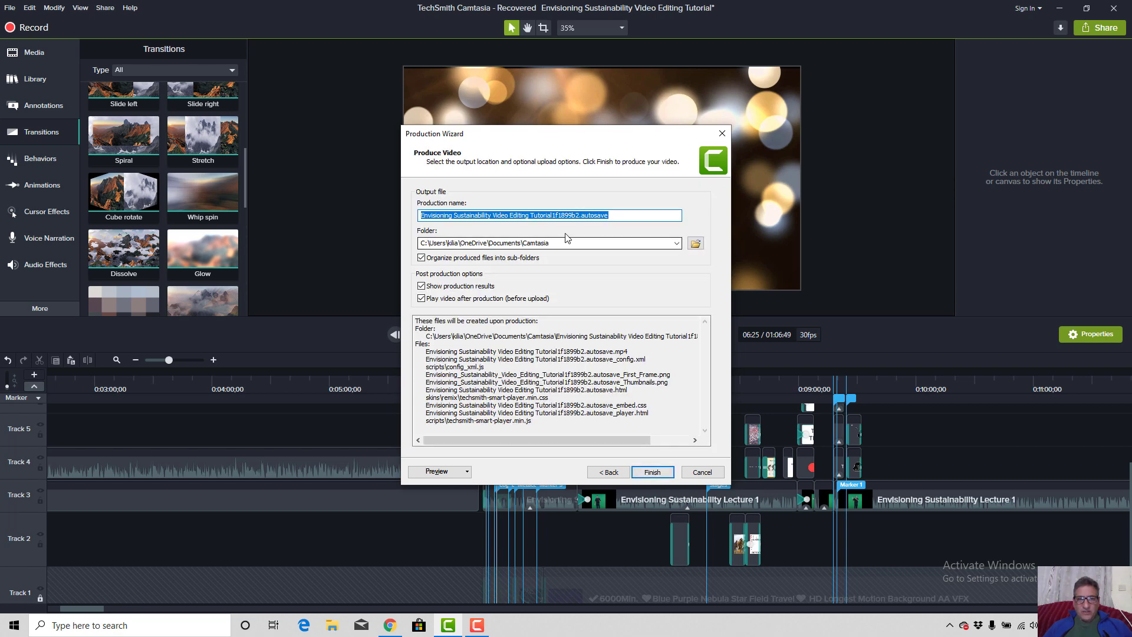
pyautogui.click(702, 472)
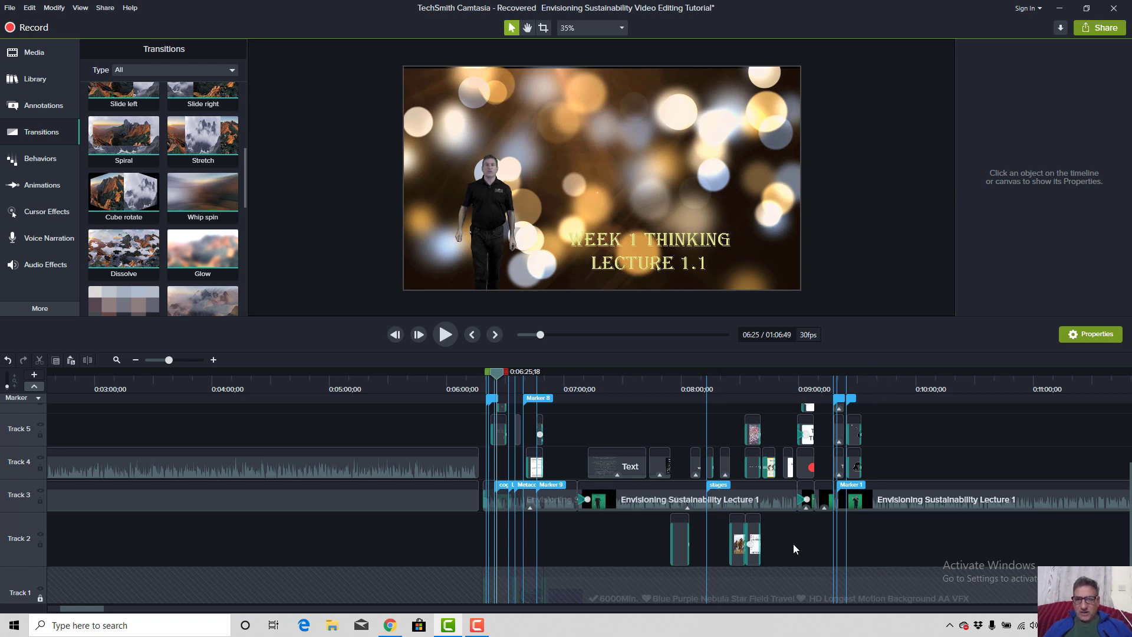
# Scrub through the edited lecture section to past 0:09:00 and return the playhead to 0:07:25.
pyautogui.scroll(1, 791, 543)
pyautogui.scroll(2, 791, 543)
pyautogui.scroll(-3, 791, 540)
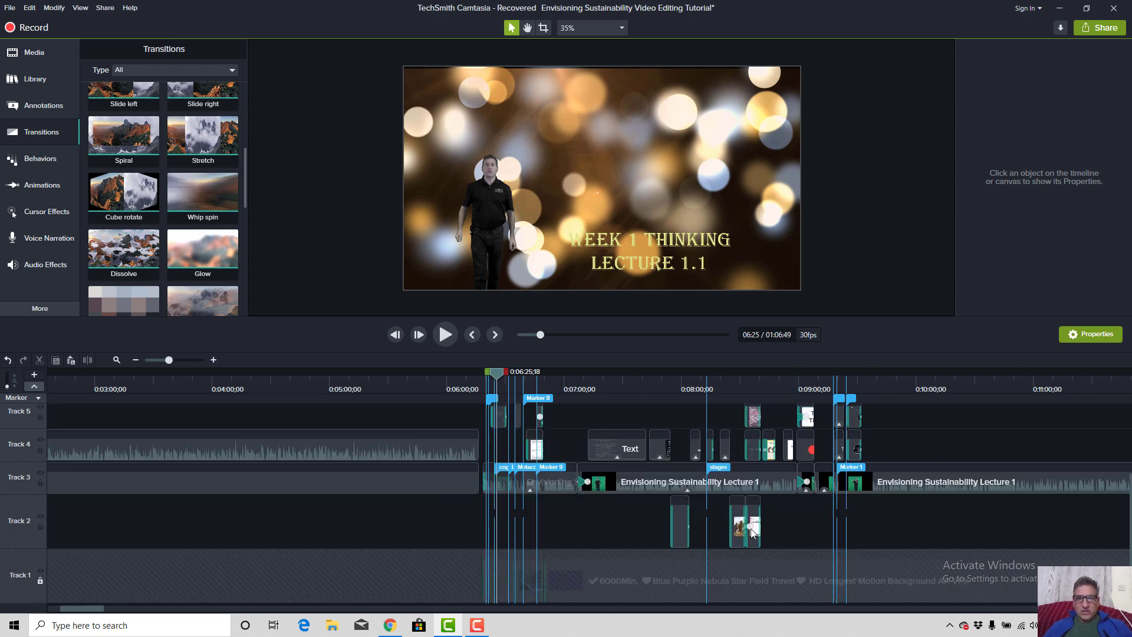
pyautogui.click(618, 380)
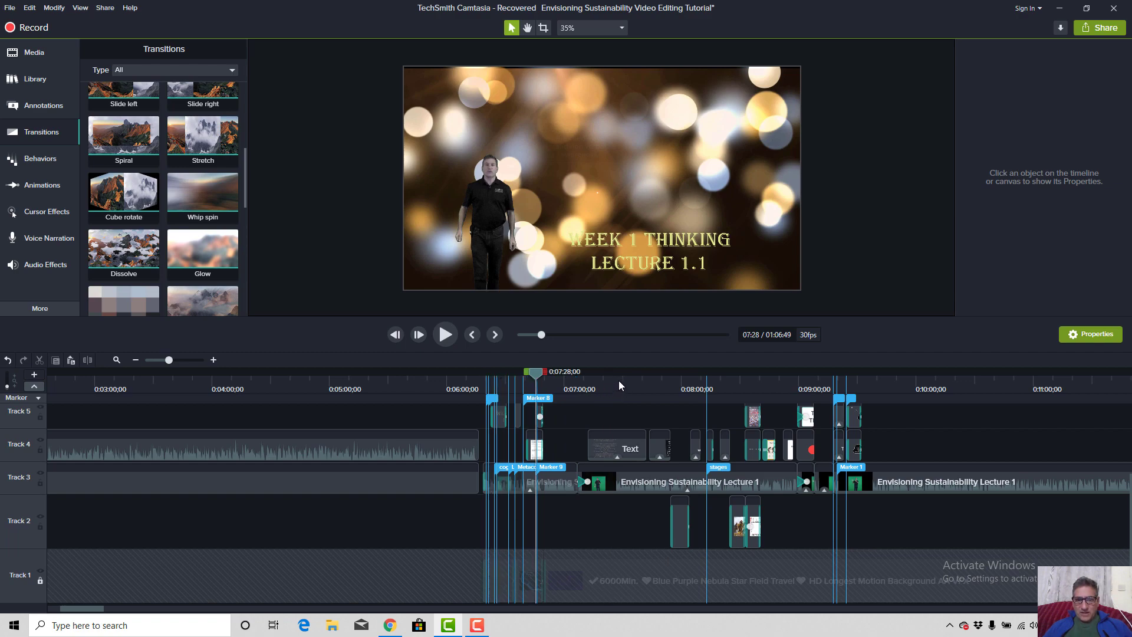
pyautogui.moveTo(619, 377); pyautogui.dragTo(830, 378)
pyautogui.moveTo(737, 394); pyautogui.dragTo(613, 382)
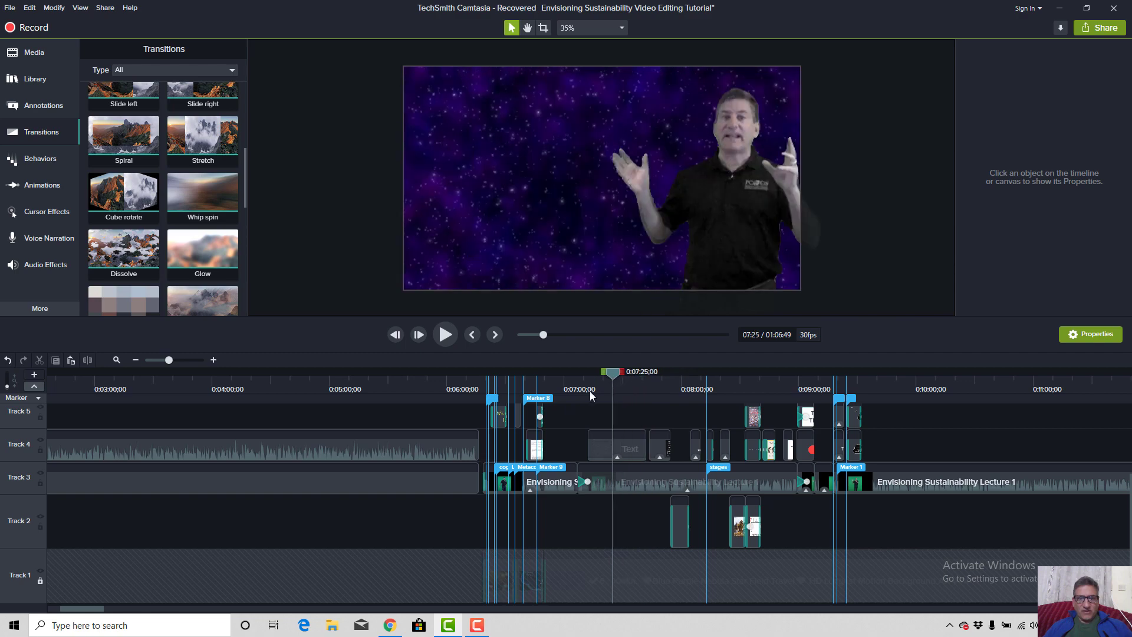
# Save the recovered video editing tutorial project as a Camtasia Project file.
pyautogui.click(10, 8)
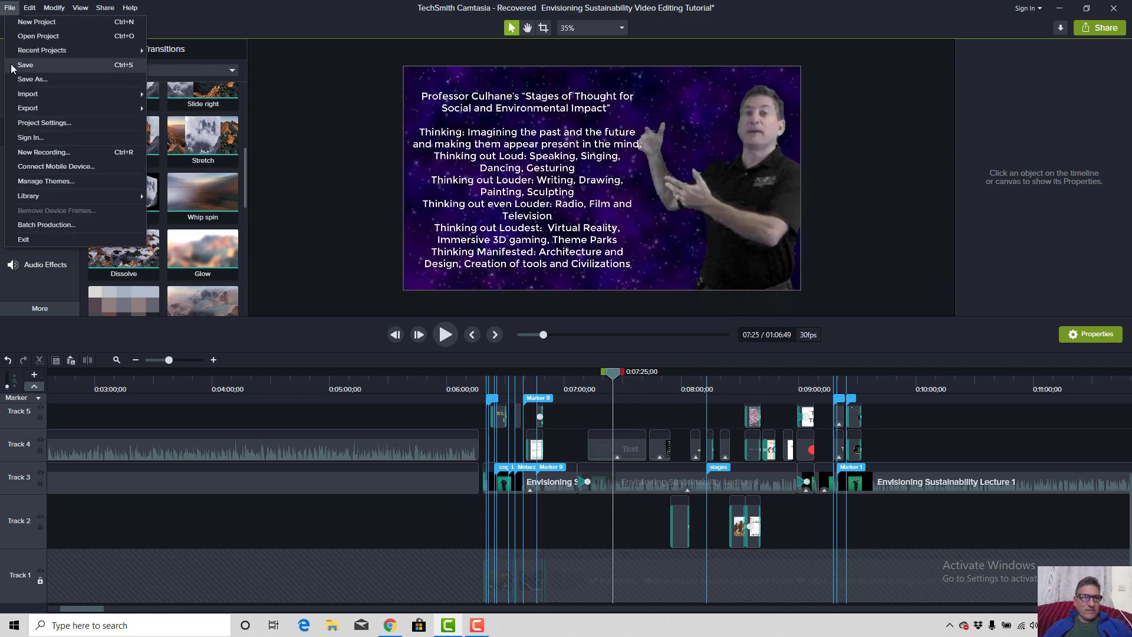
pyautogui.click(22, 65)
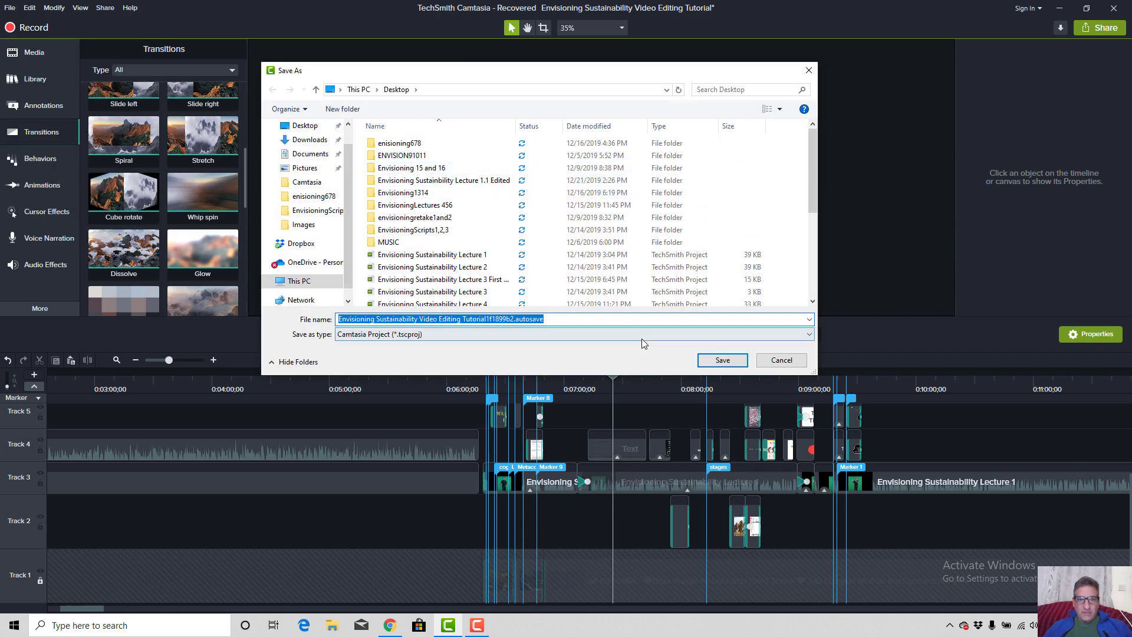